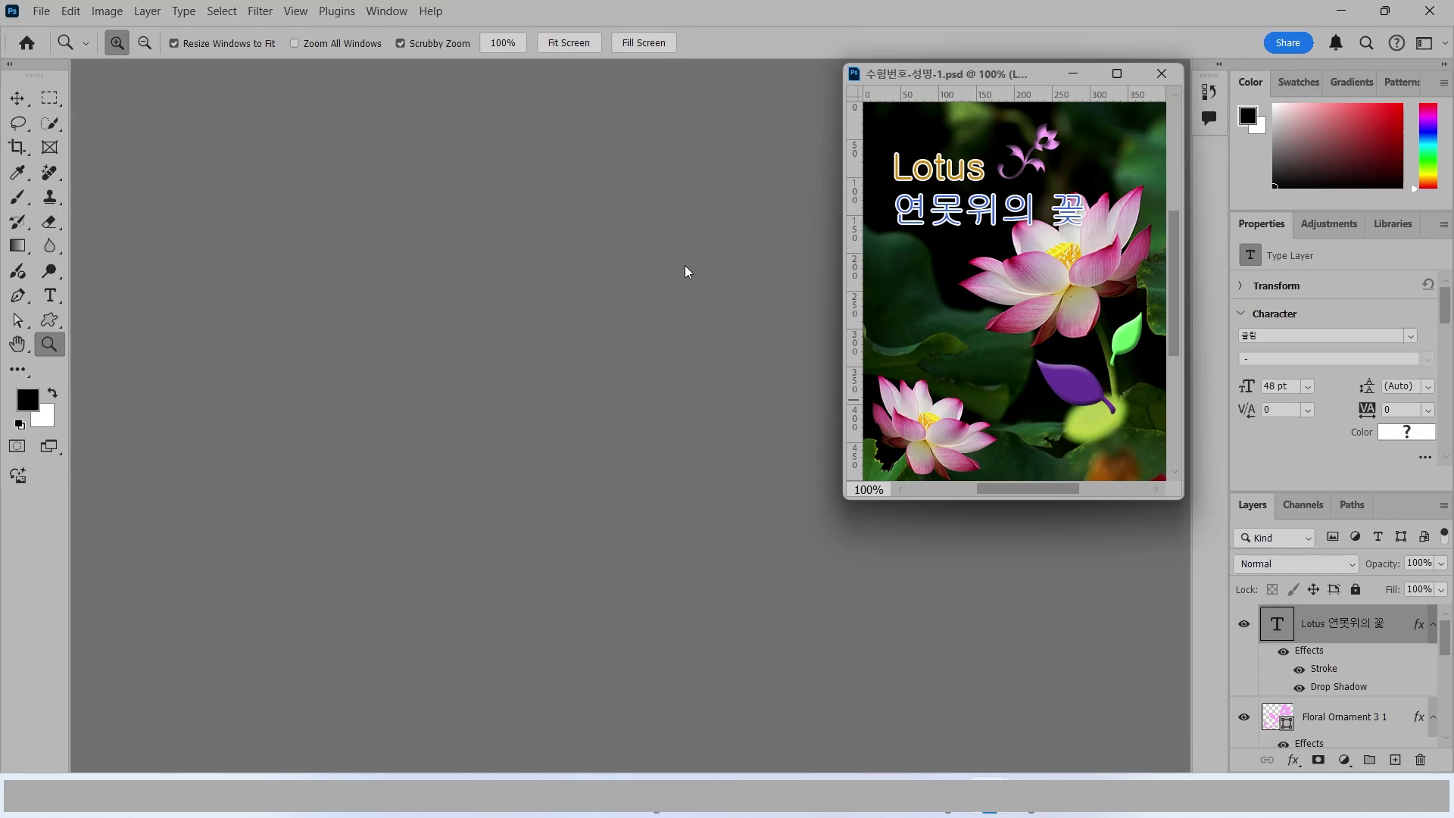
Step: Start a new document and name it 12345678-수험자-1
{"action": "key", "text": "alt"}
{"action": "left_click", "coordinate": [42, 14]}
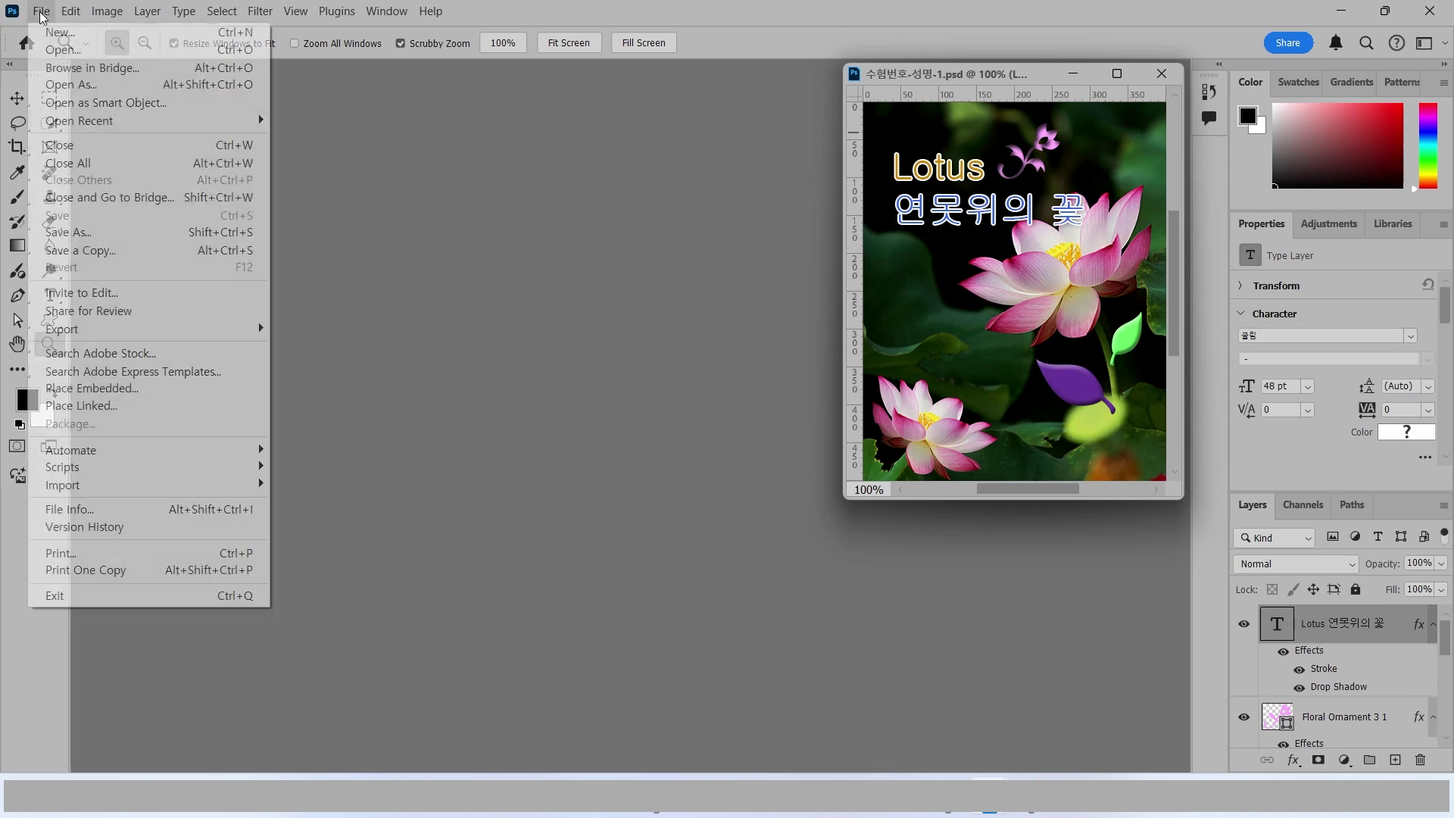
{"action": "left_click", "coordinate": [48, 34]}
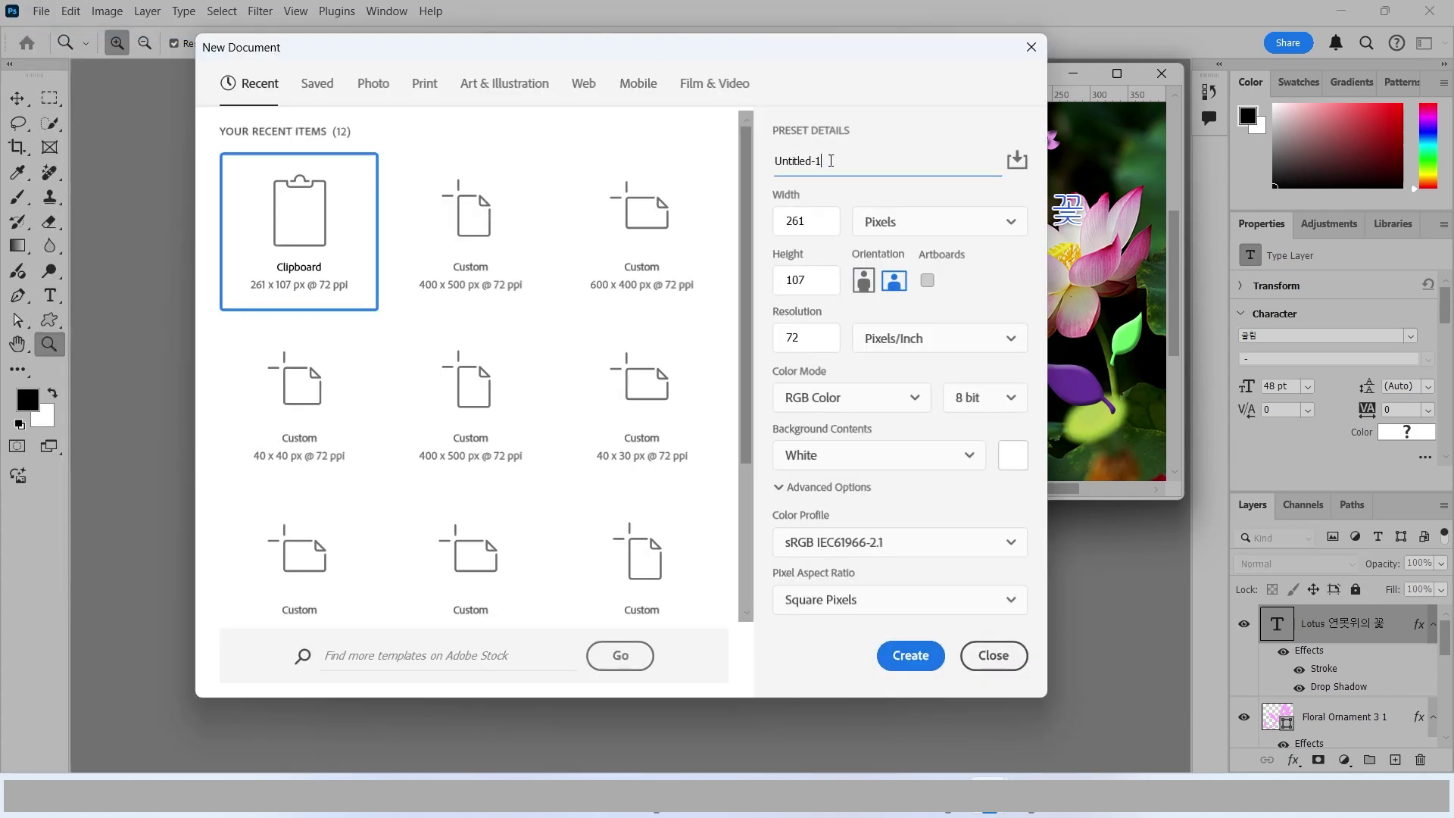
{"action": "type", "text": "12345678"}
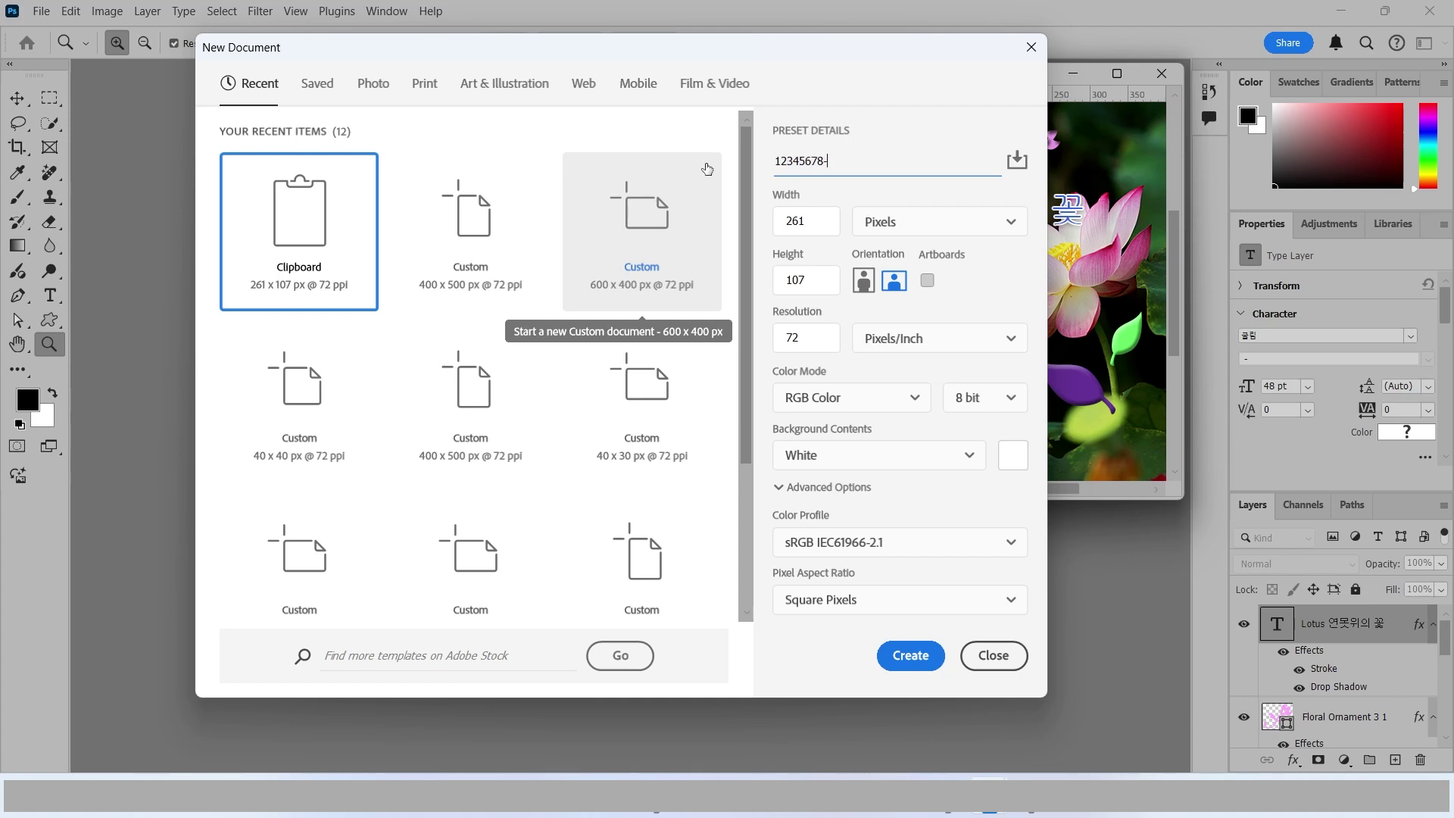
{"action": "type", "text": "-수험자-1"}
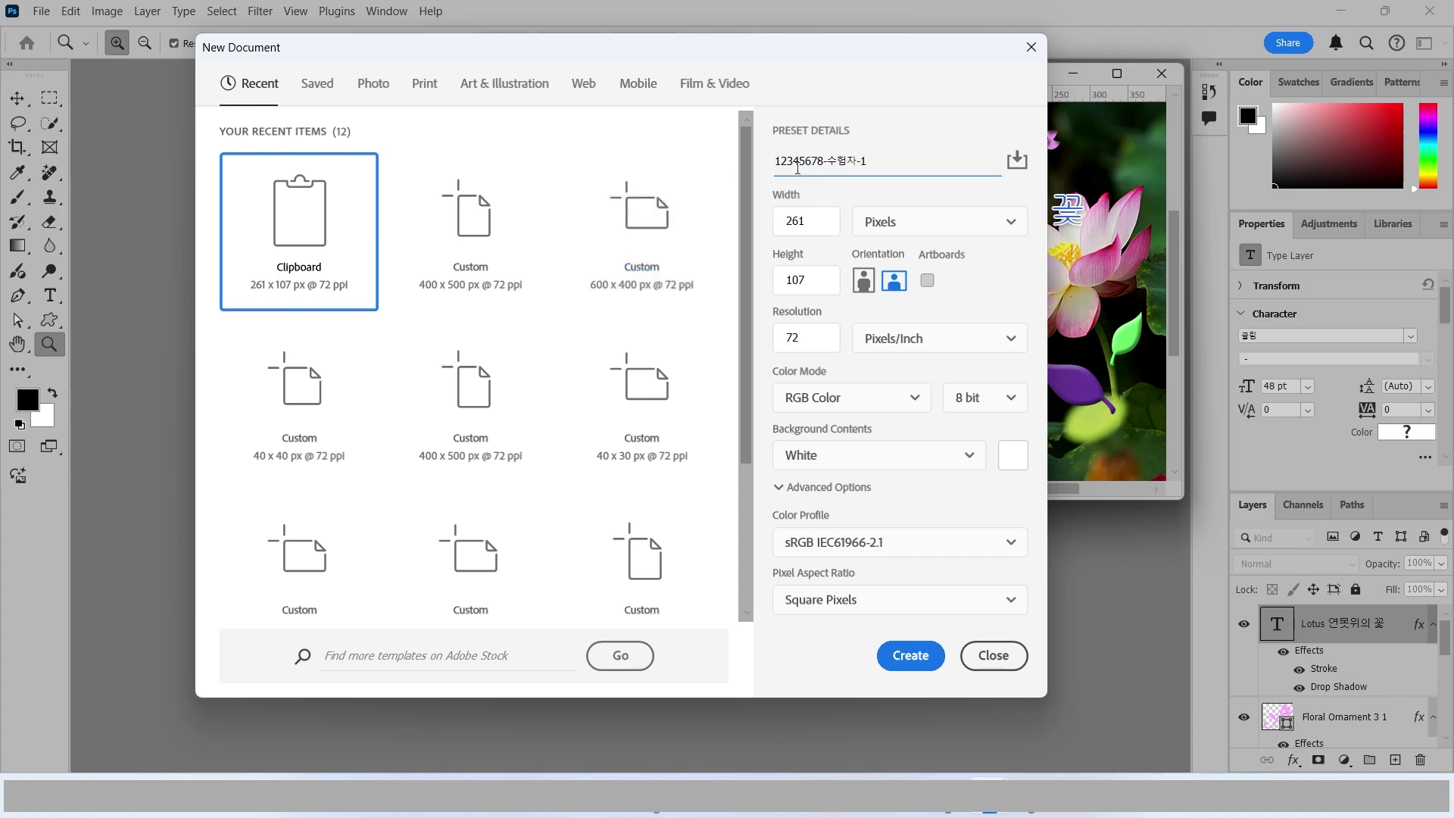
{"action": "left_click", "coordinate": [869, 162]}
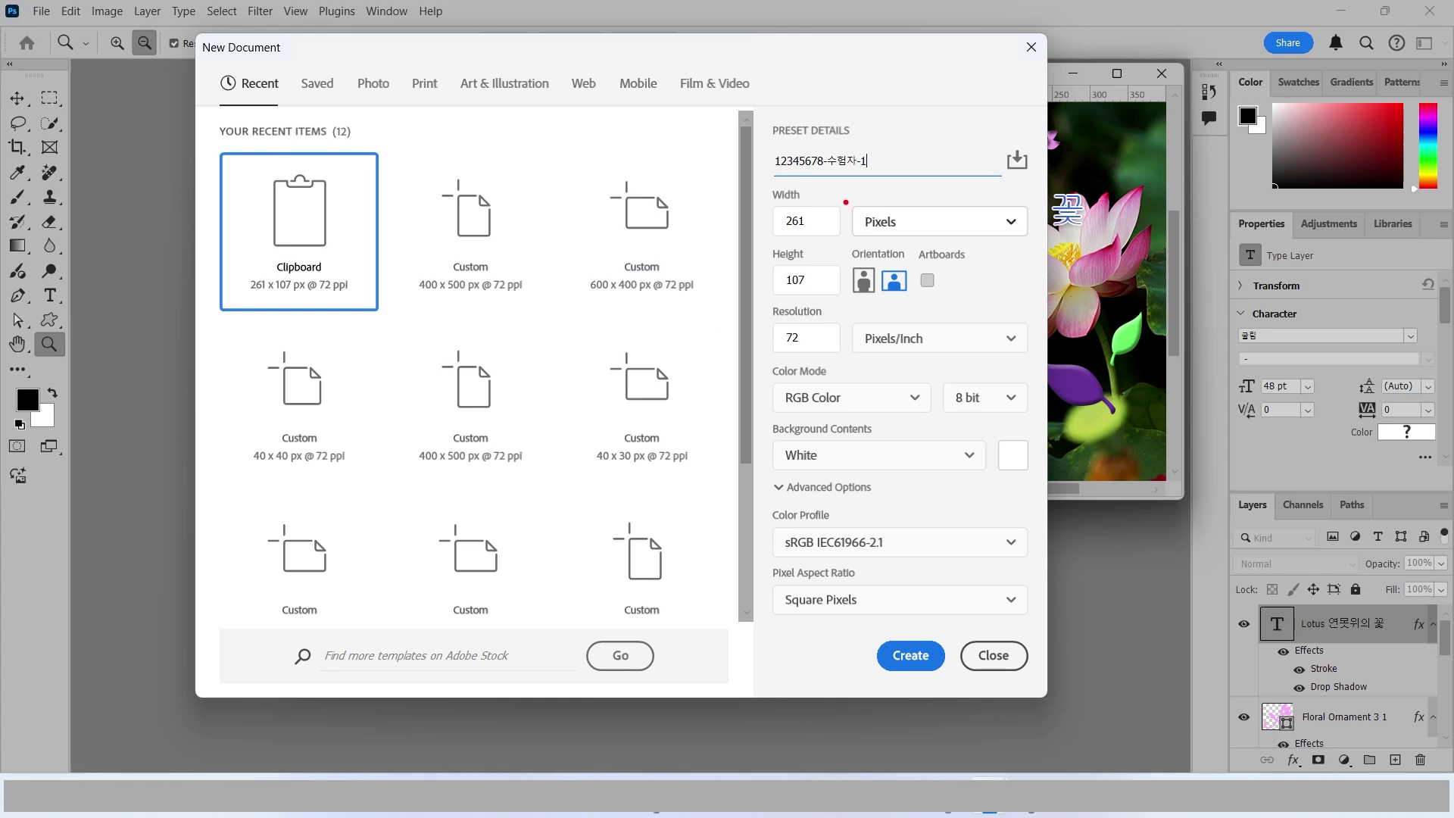
{"action": "left_click_drag", "start_coordinate": [843, 199], "coordinate": [928, 237]}
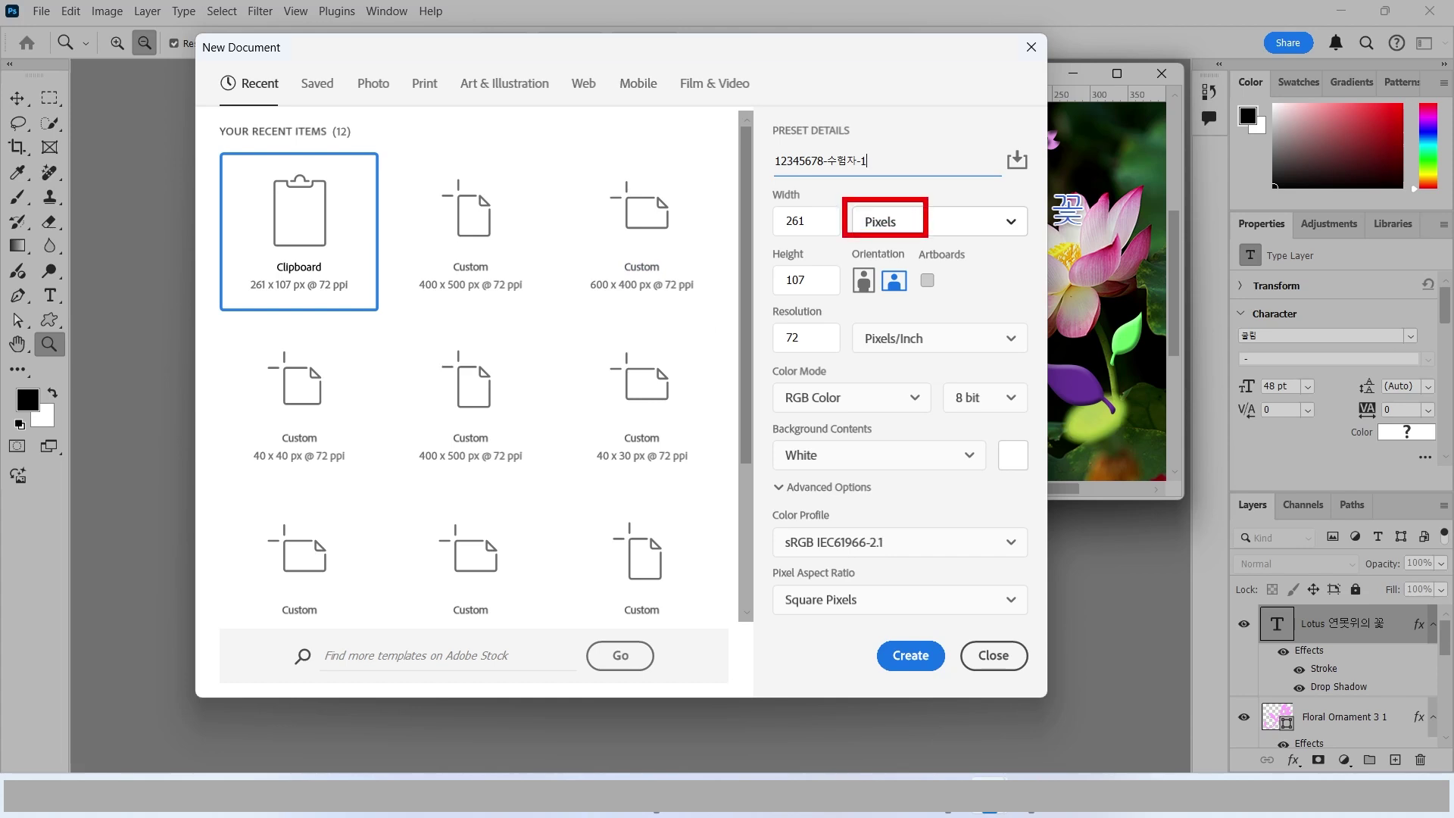
Step: Set the new document to 400 pixels wide and 500 pixels high, and create it
{"action": "left_click", "coordinate": [806, 221]}
{"action": "type", "text": "400"}
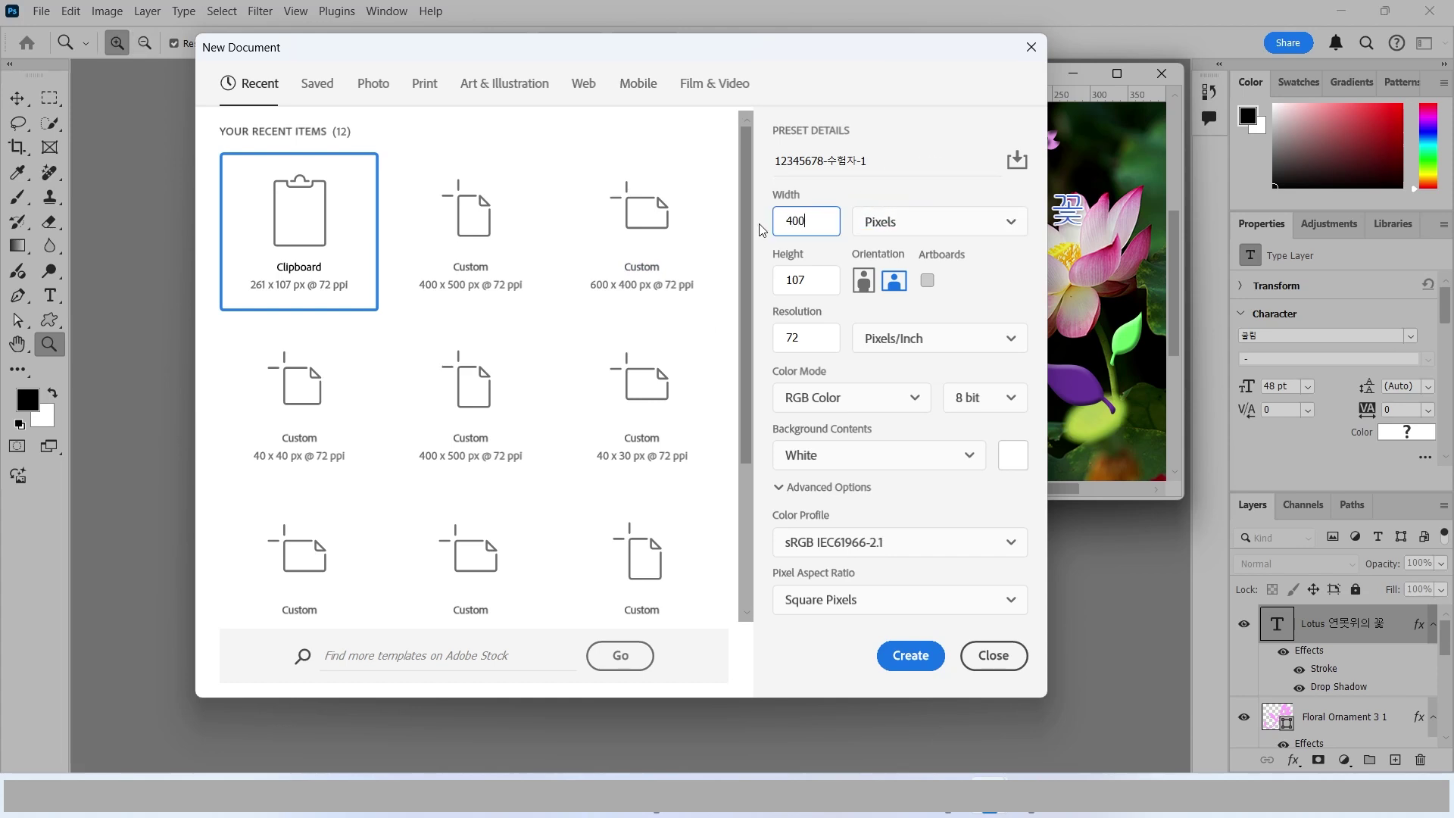
{"action": "key", "text": "Tab"}
{"action": "type", "text": "500"}
{"action": "key", "text": "alt"}
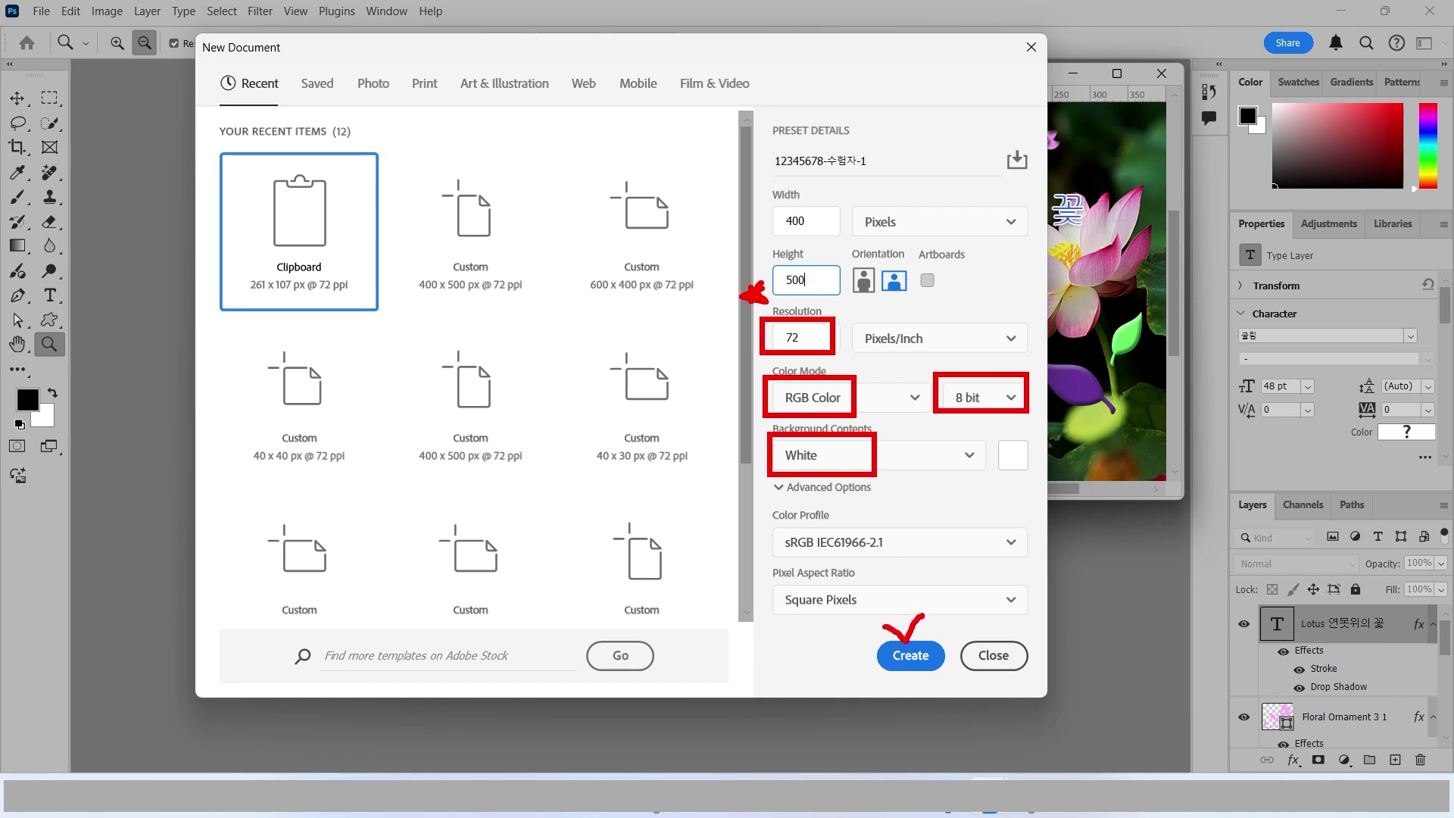
{"action": "left_click", "coordinate": [911, 655]}
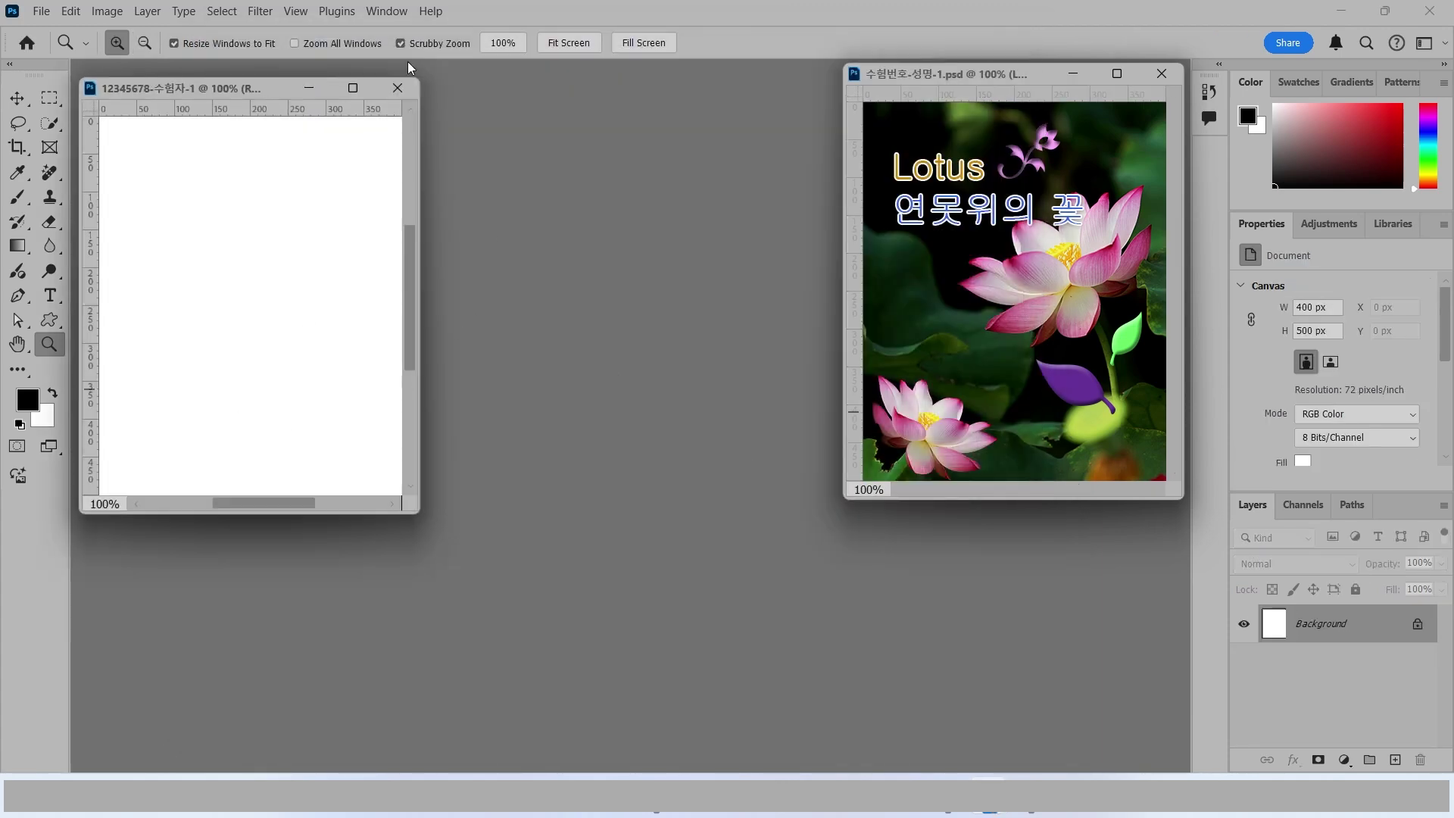
Step: Check that rulers are enabled for the blank document and fit its canvas to the screen
{"action": "mouse_move", "coordinate": [230, 90]}
{"action": "left_mouse_down"}
{"action": "mouse_move", "coordinate": [256, 94]}
{"action": "mouse_move", "coordinate": [236, 84]}
{"action": "left_mouse_up"}
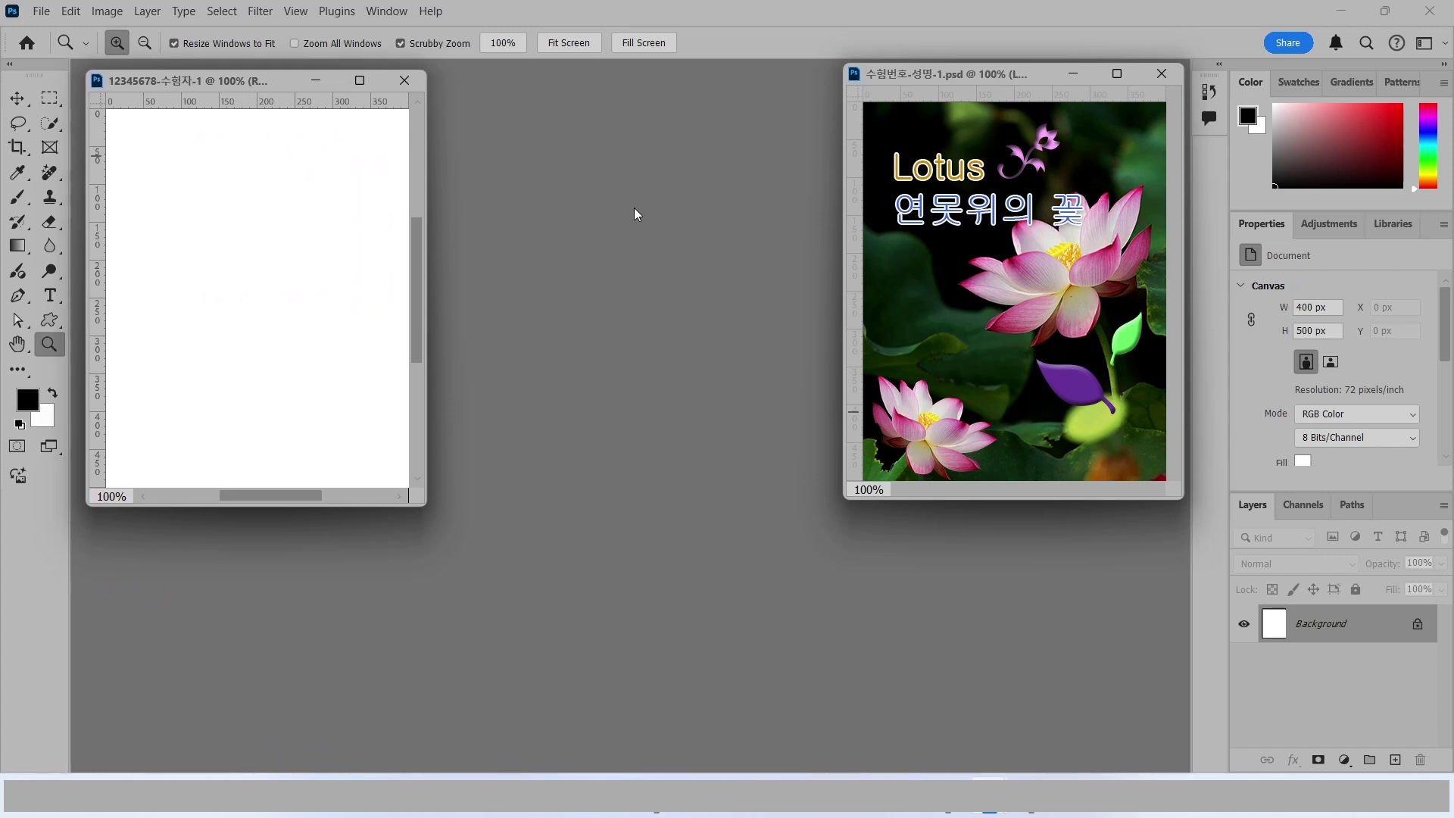
{"action": "key", "text": "alt"}
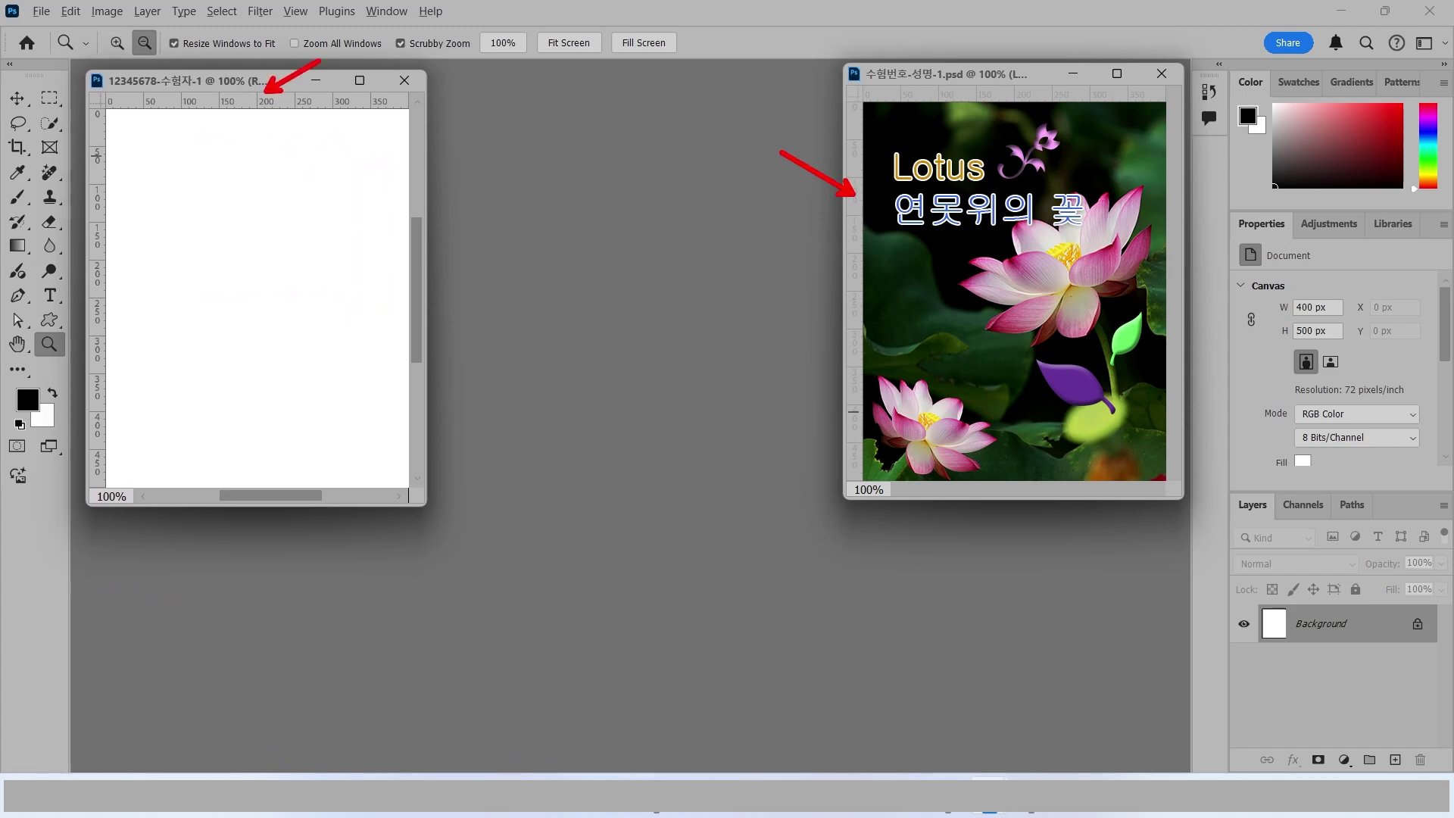
{"action": "left_click", "coordinate": [295, 10]}
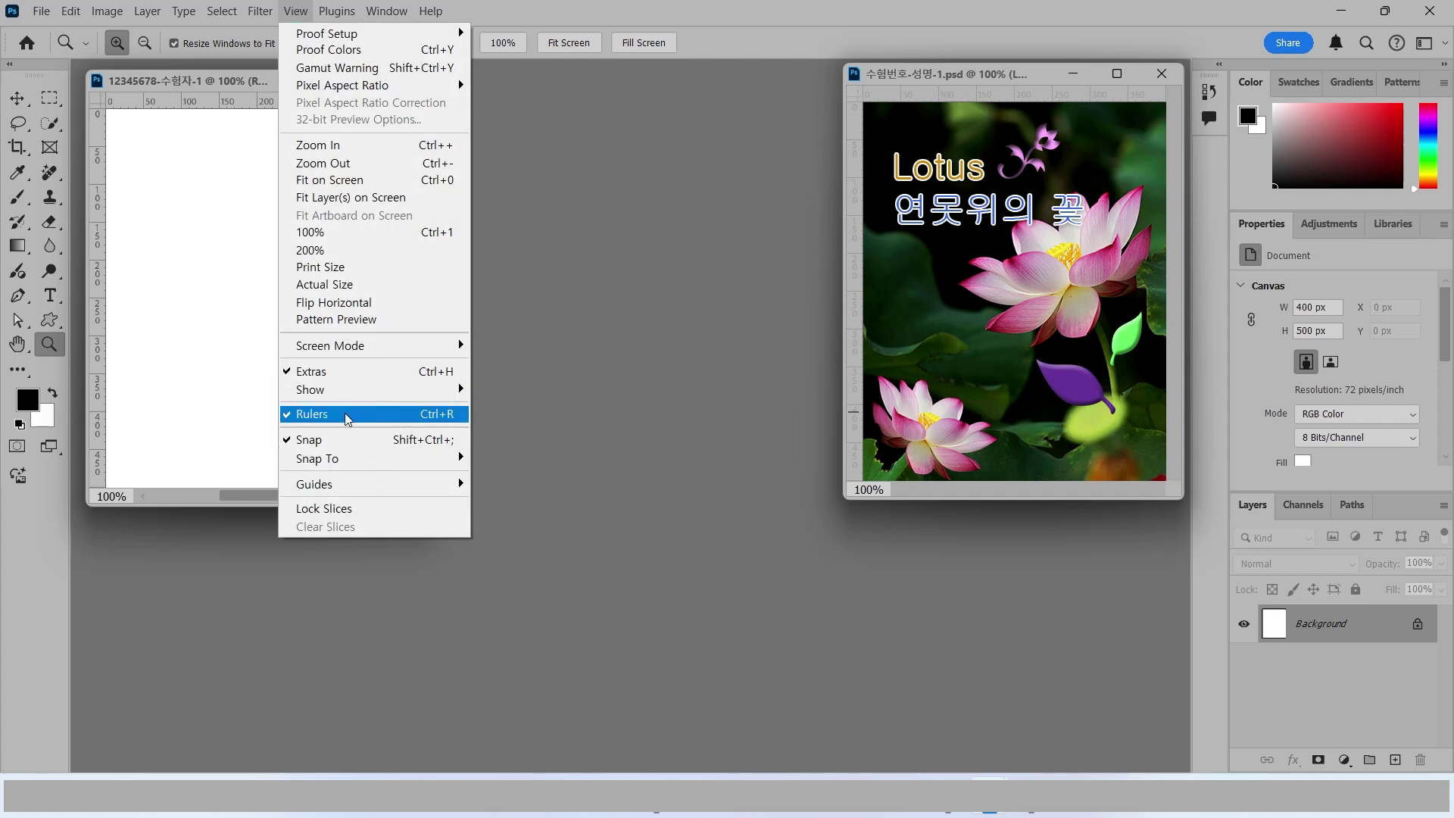
{"action": "left_click", "coordinate": [129, 517]}
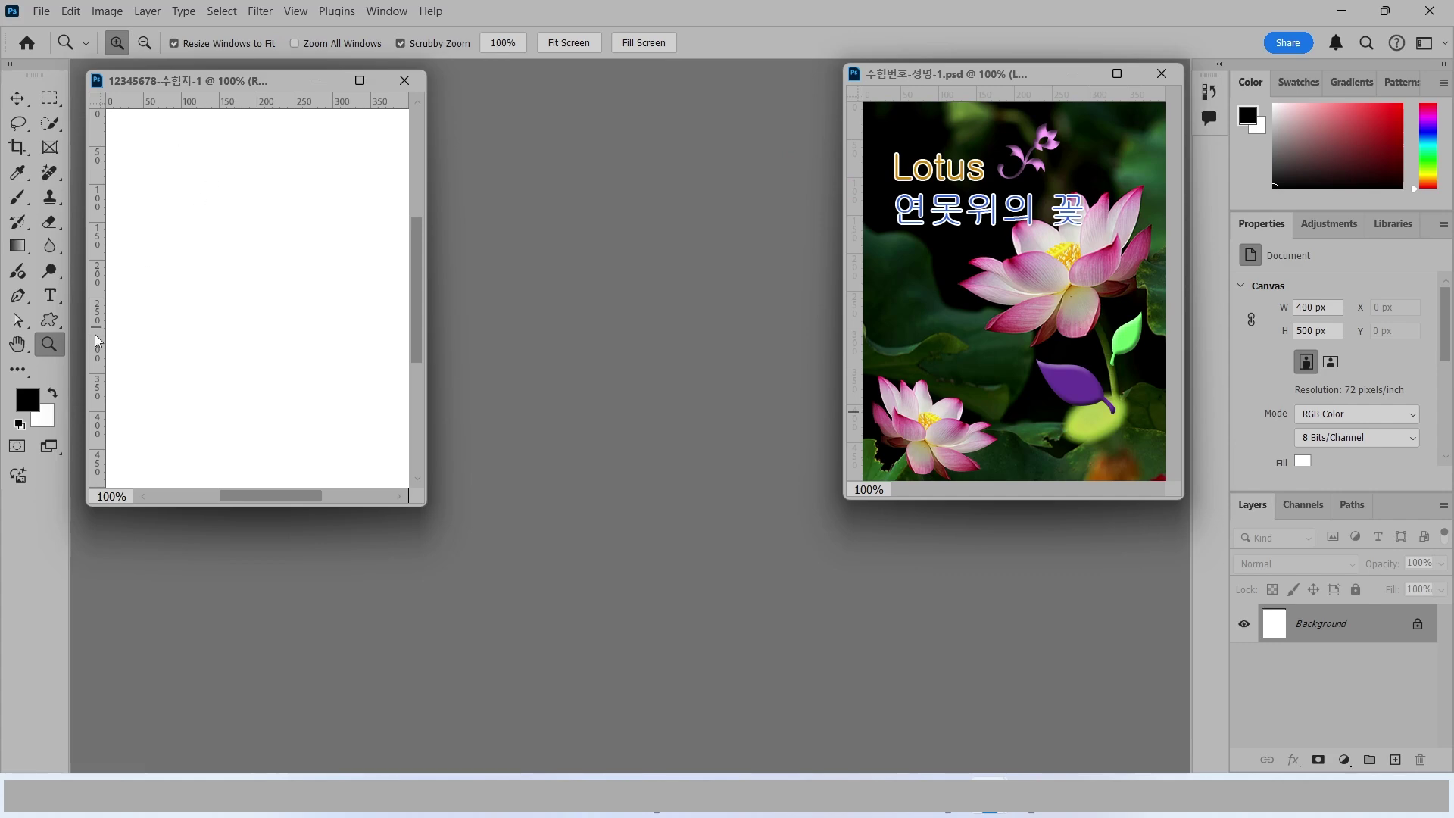
{"action": "double_click", "coordinate": [17, 345]}
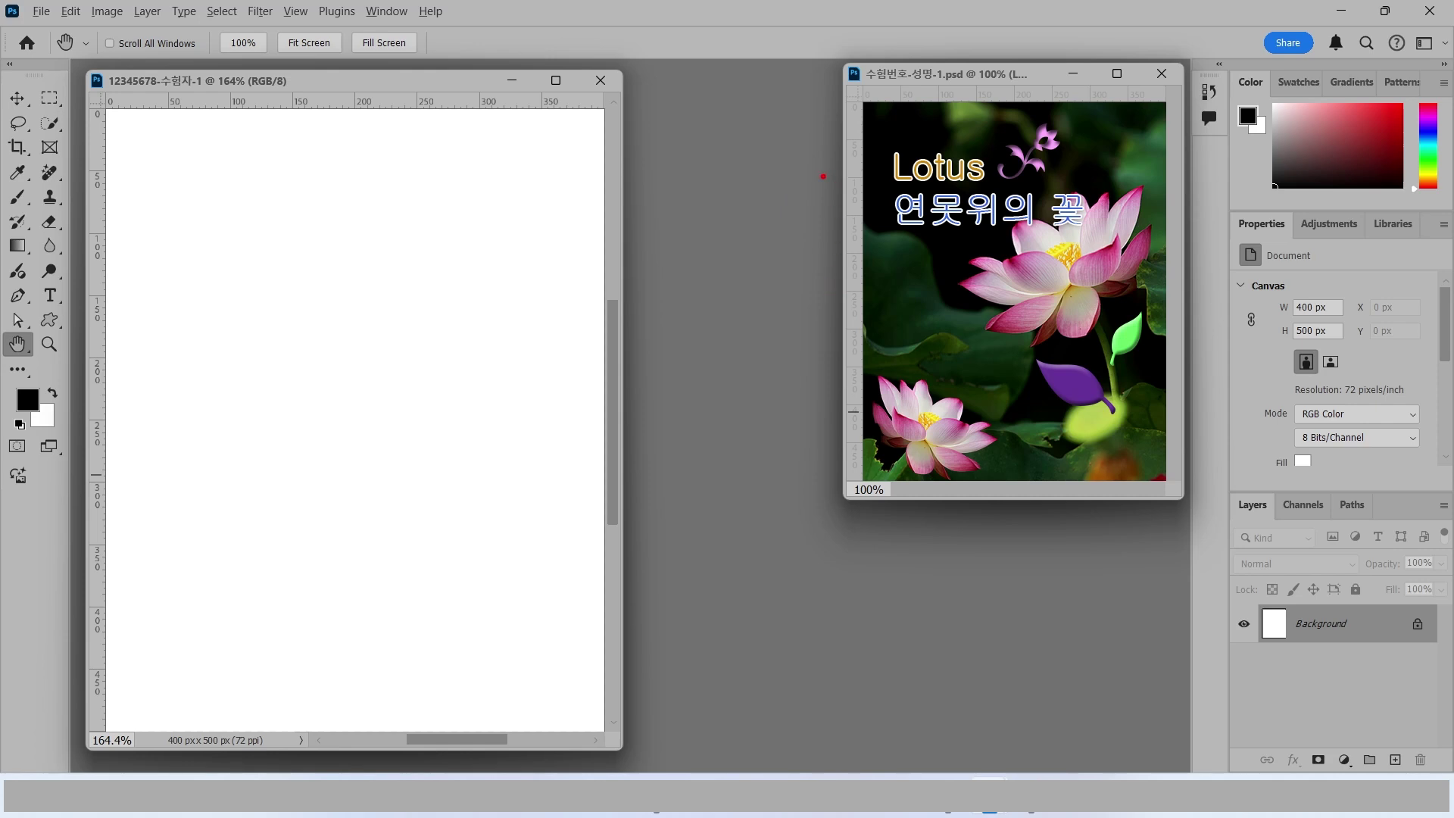
{"action": "left_click_drag", "start_coordinate": [818, 176], "coordinate": [1230, 176]}
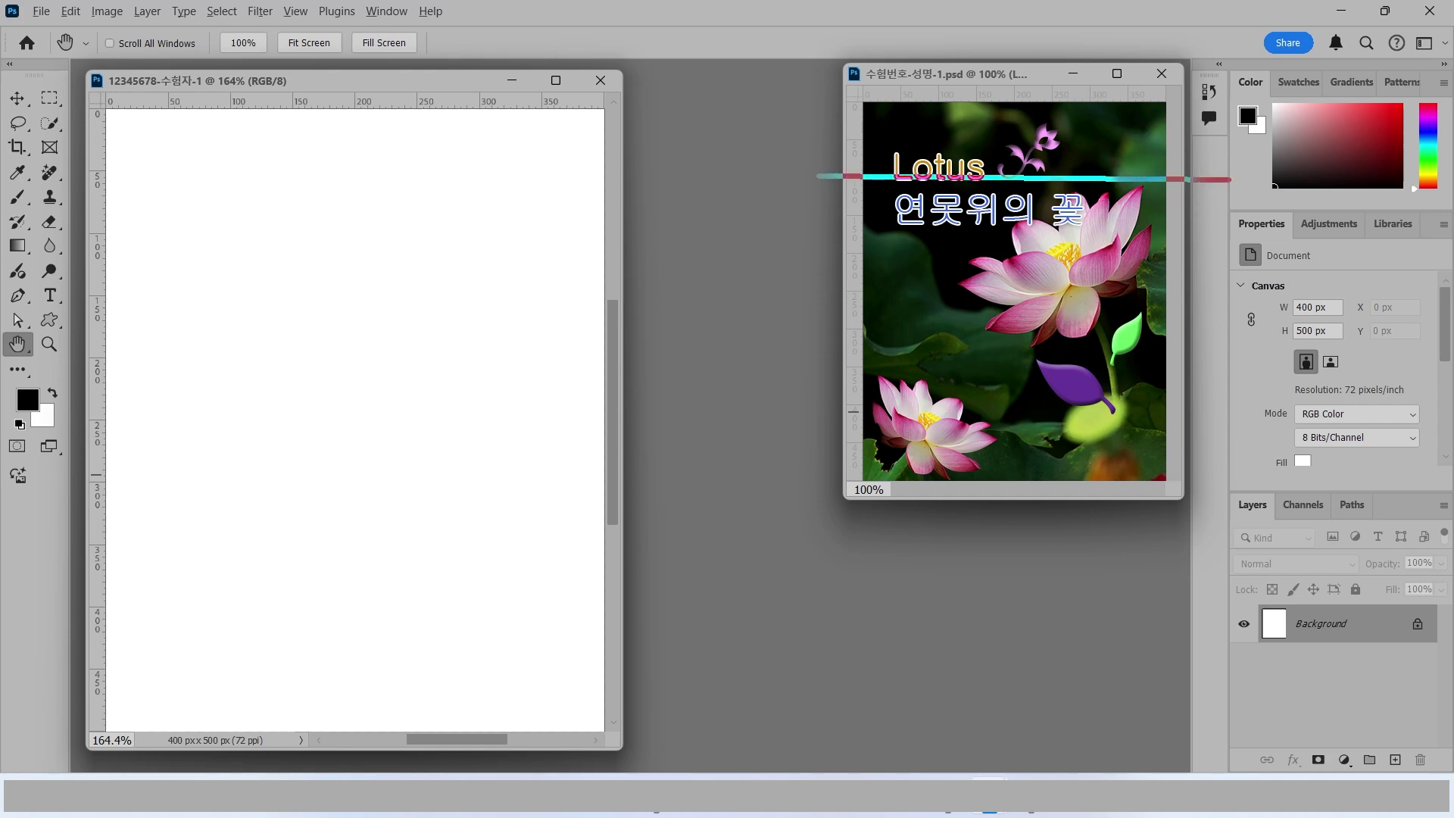
{"action": "left_click_drag", "start_coordinate": [822, 255], "coordinate": [1242, 255]}
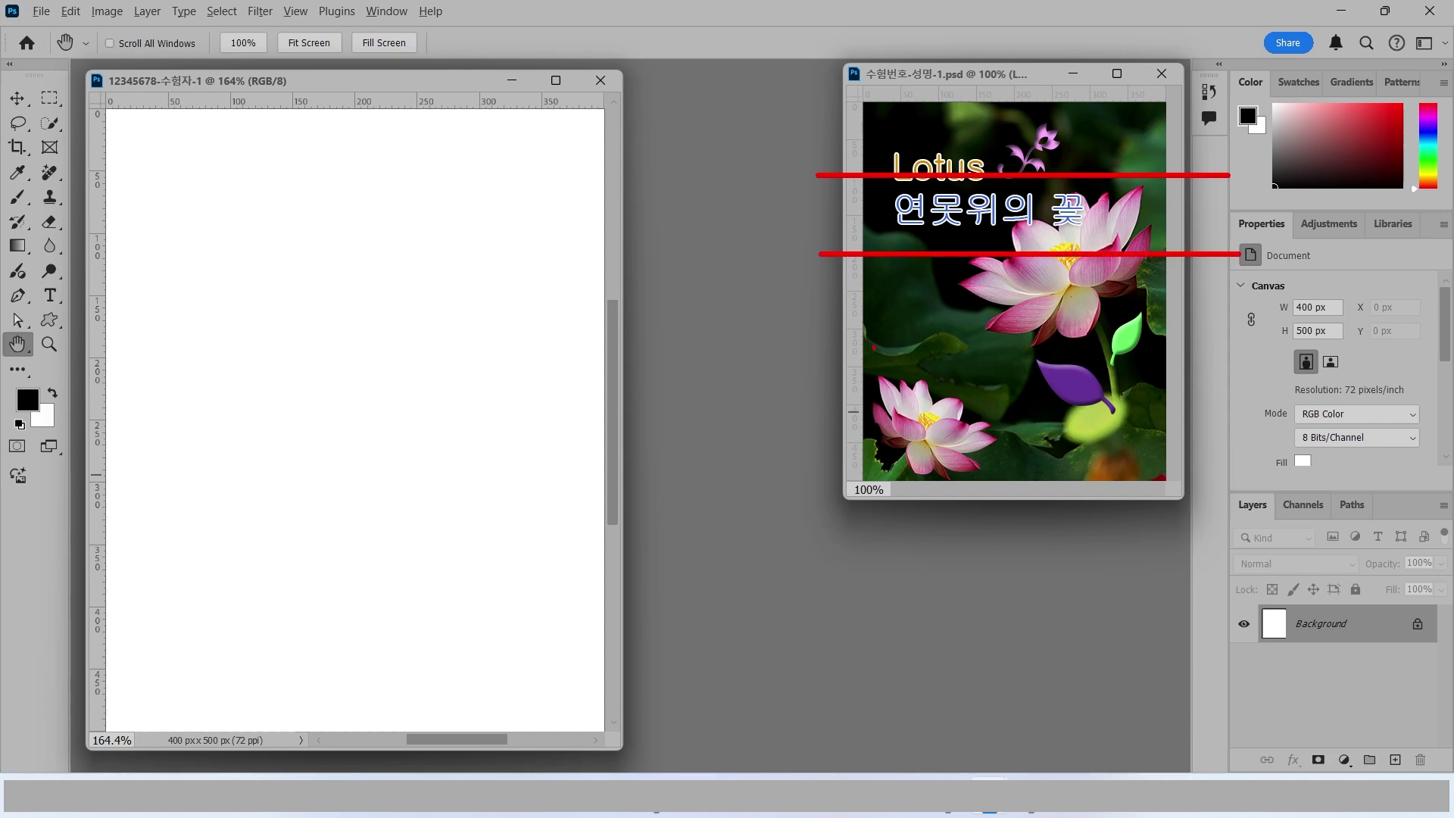
{"action": "left_click_drag", "start_coordinate": [828, 332], "coordinate": [1191, 331]}
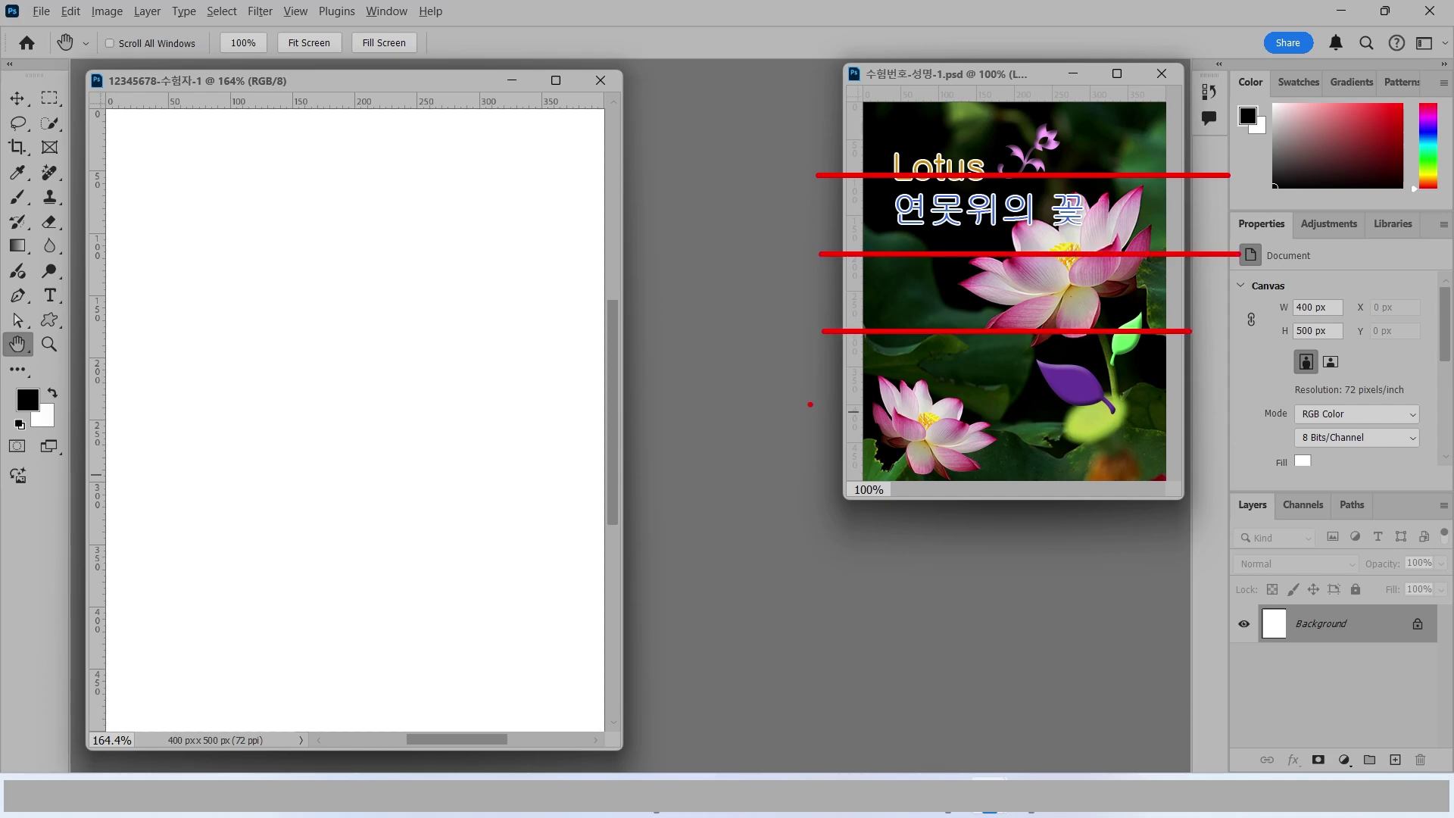
{"action": "left_click_drag", "start_coordinate": [811, 403], "coordinate": [1201, 402]}
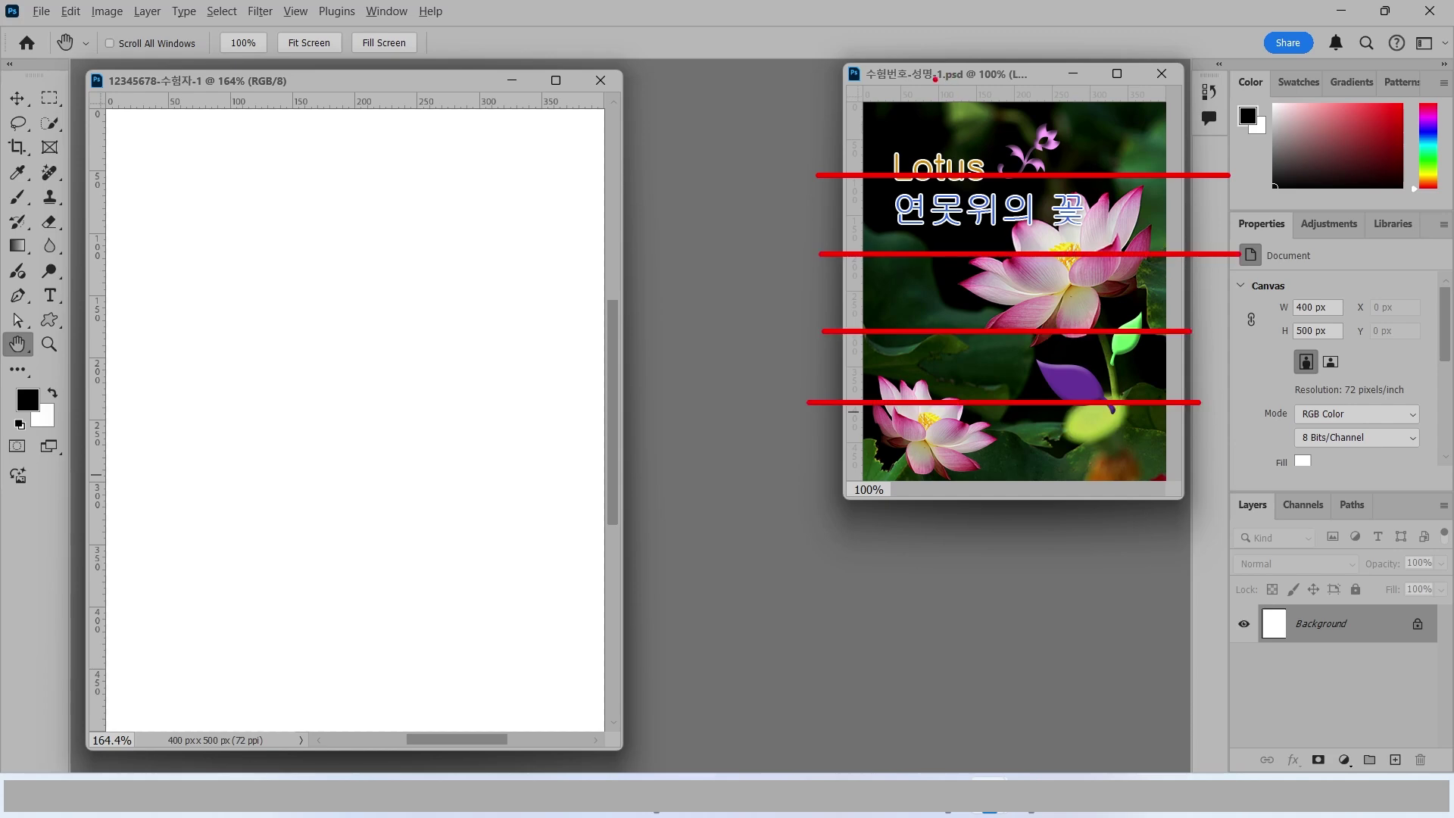
{"action": "key", "text": "Escape"}
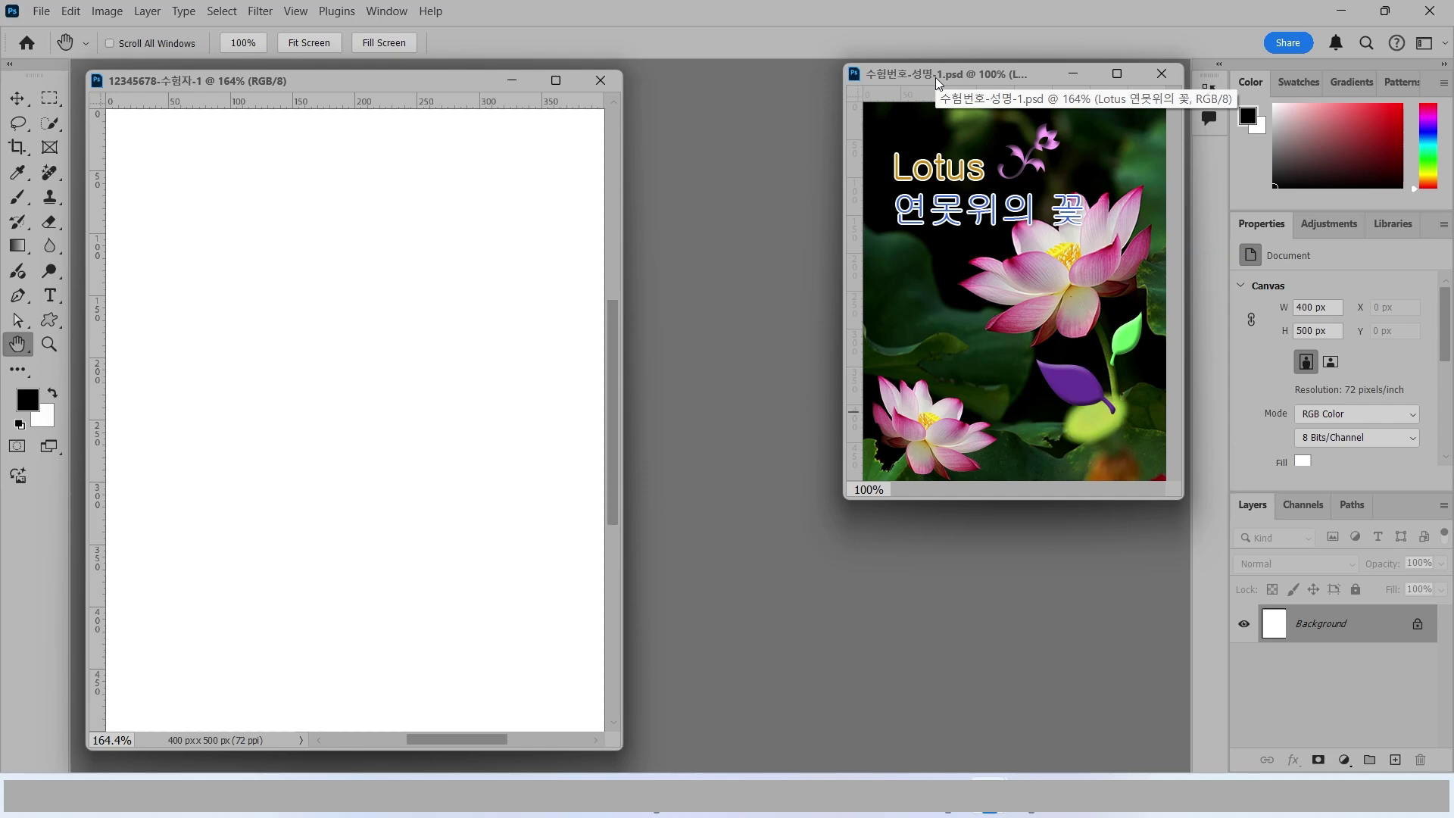
Step: Check the canvas guide colour, gridline spacing and subdivisions in the guides and grid preferences, and accept them
{"action": "left_click", "coordinate": [72, 11]}
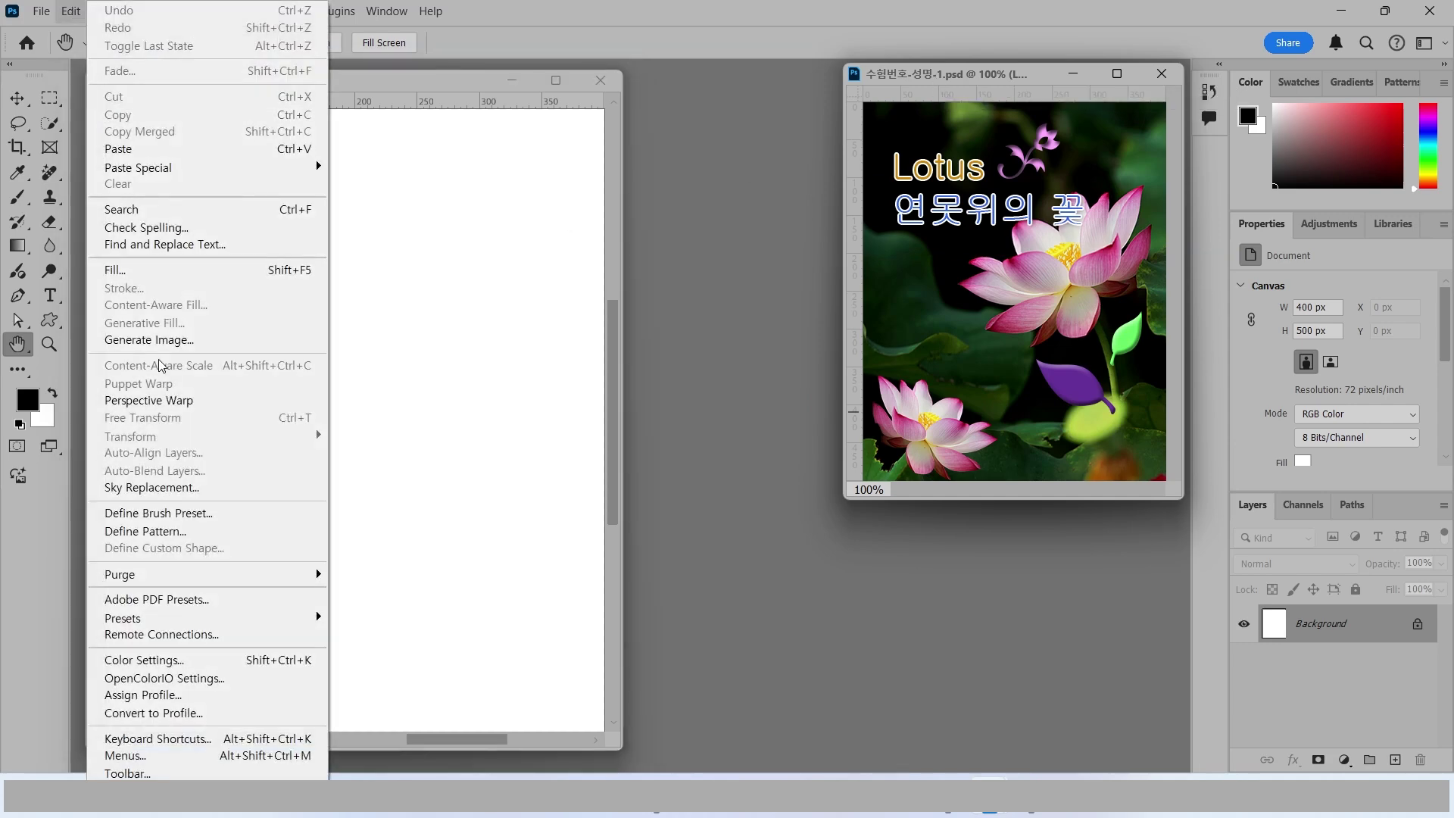
{"action": "mouse_move", "coordinate": [144, 788]}
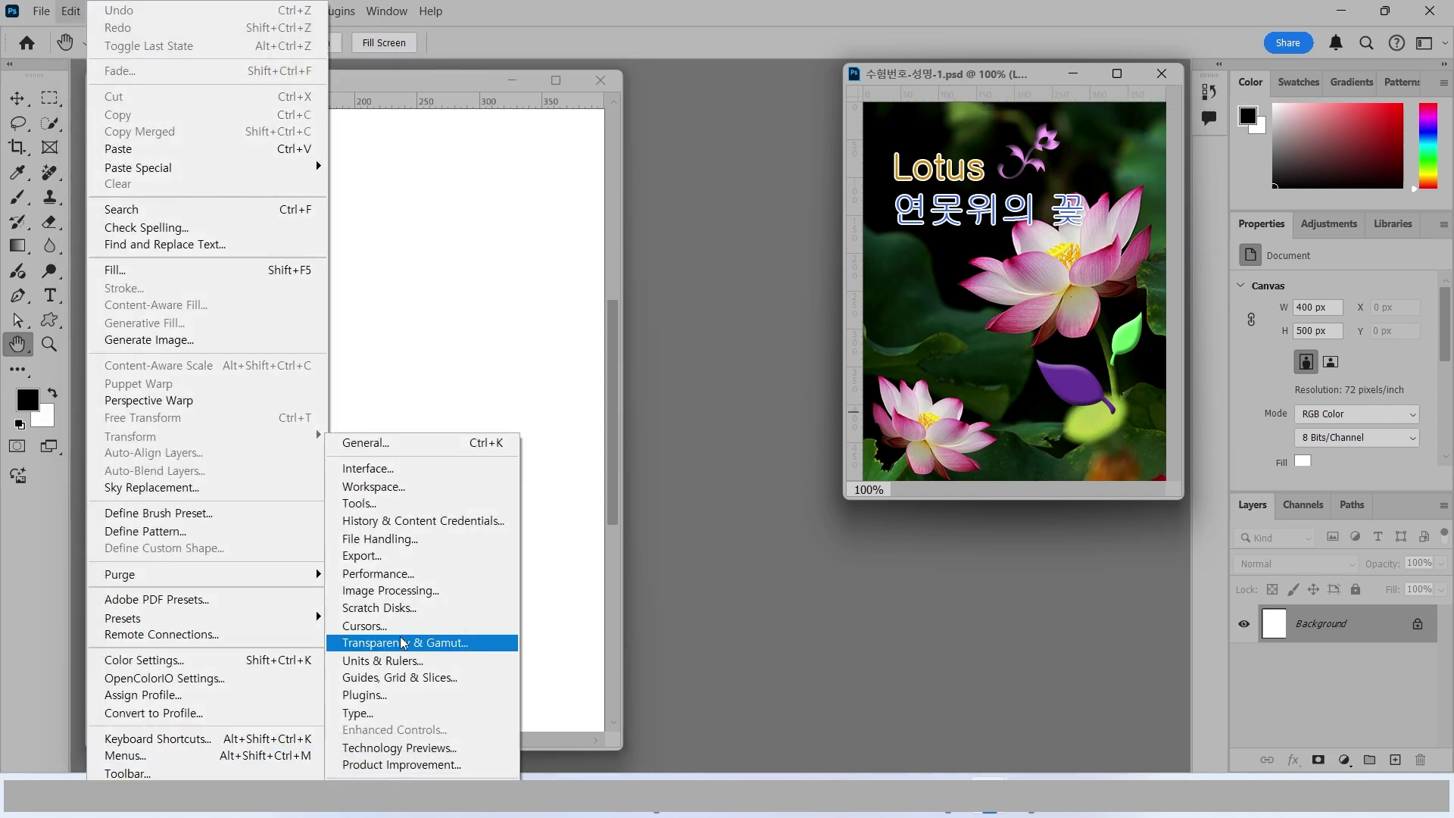
{"action": "left_click", "coordinate": [399, 678]}
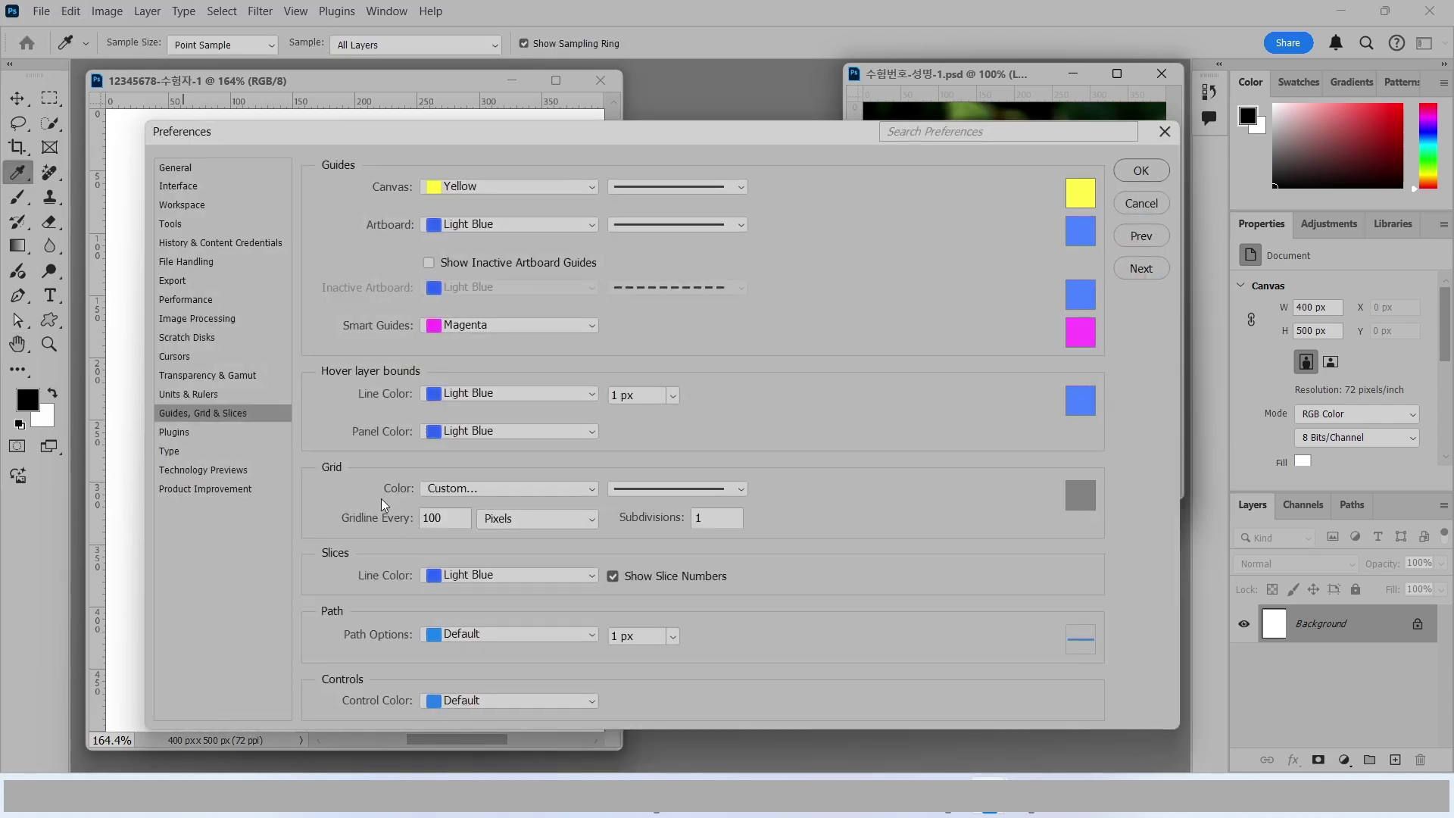
{"action": "key", "text": "alt"}
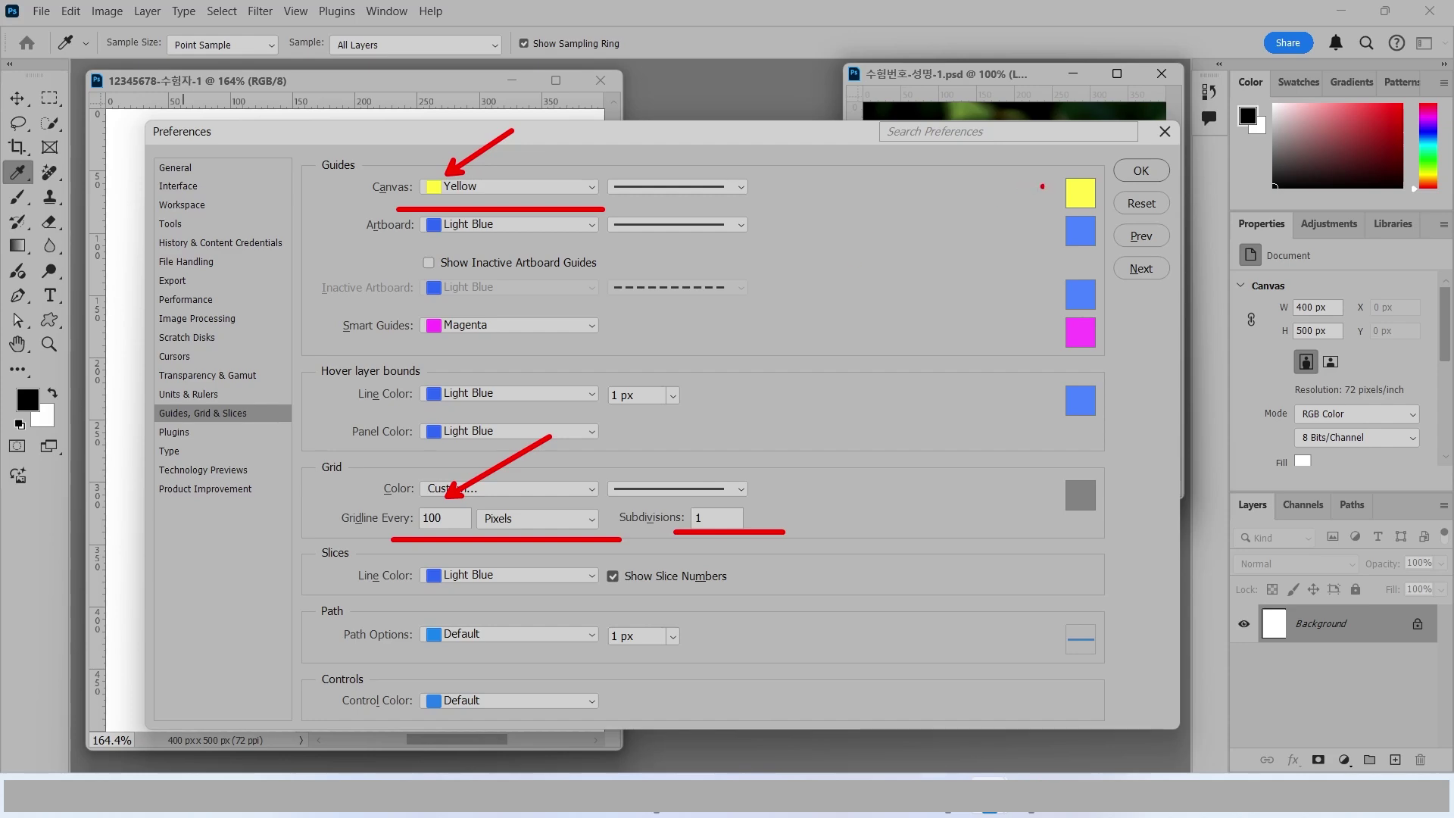
{"action": "left_click", "coordinate": [1139, 170]}
{"action": "key", "text": "h"}
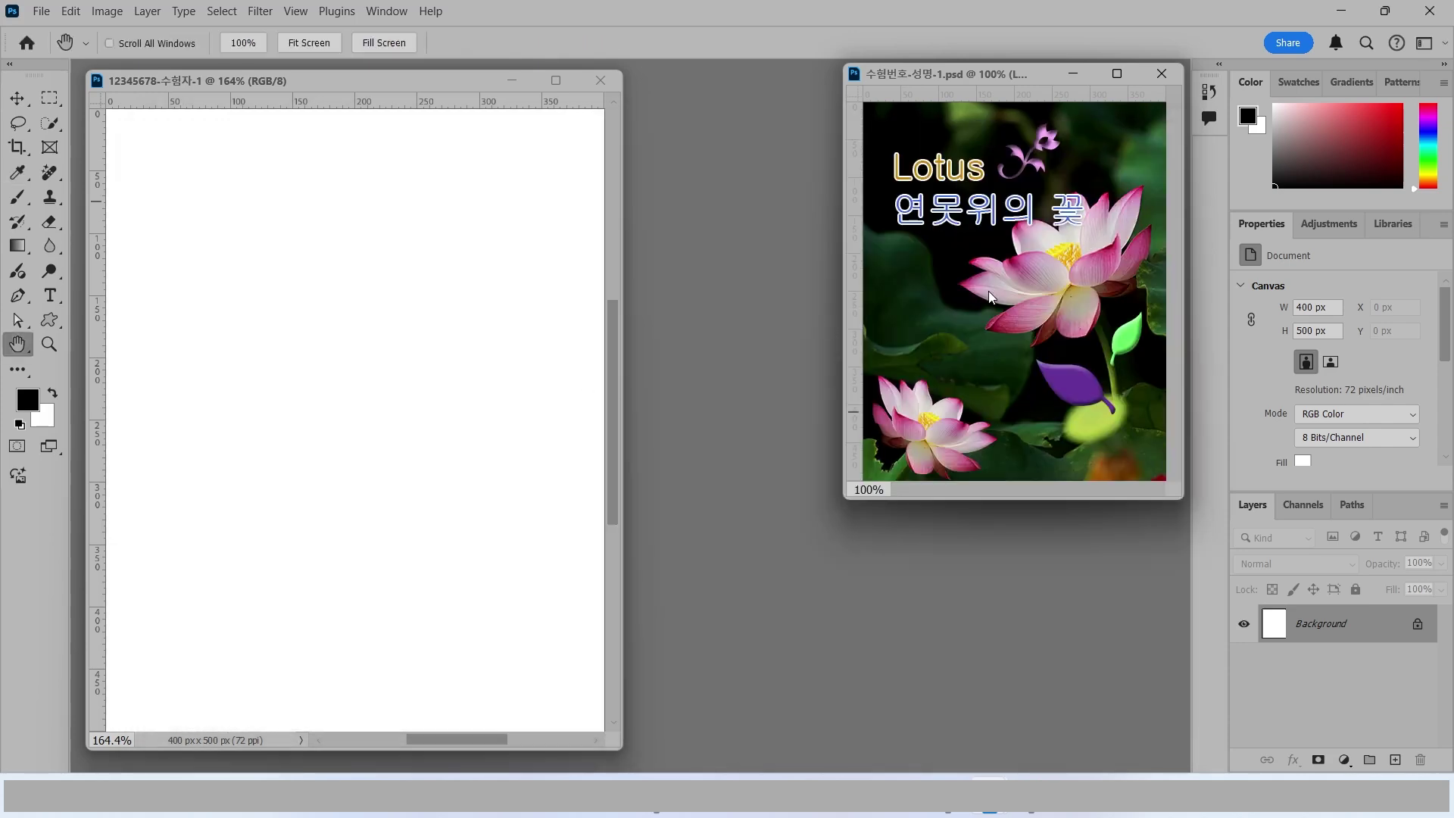
Step: Show the grid on both the blank document and the reference 수험번호-성명-1.psd, and return to the blank document
{"action": "left_click", "coordinate": [294, 12]}
{"action": "mouse_move", "coordinate": [342, 390]}
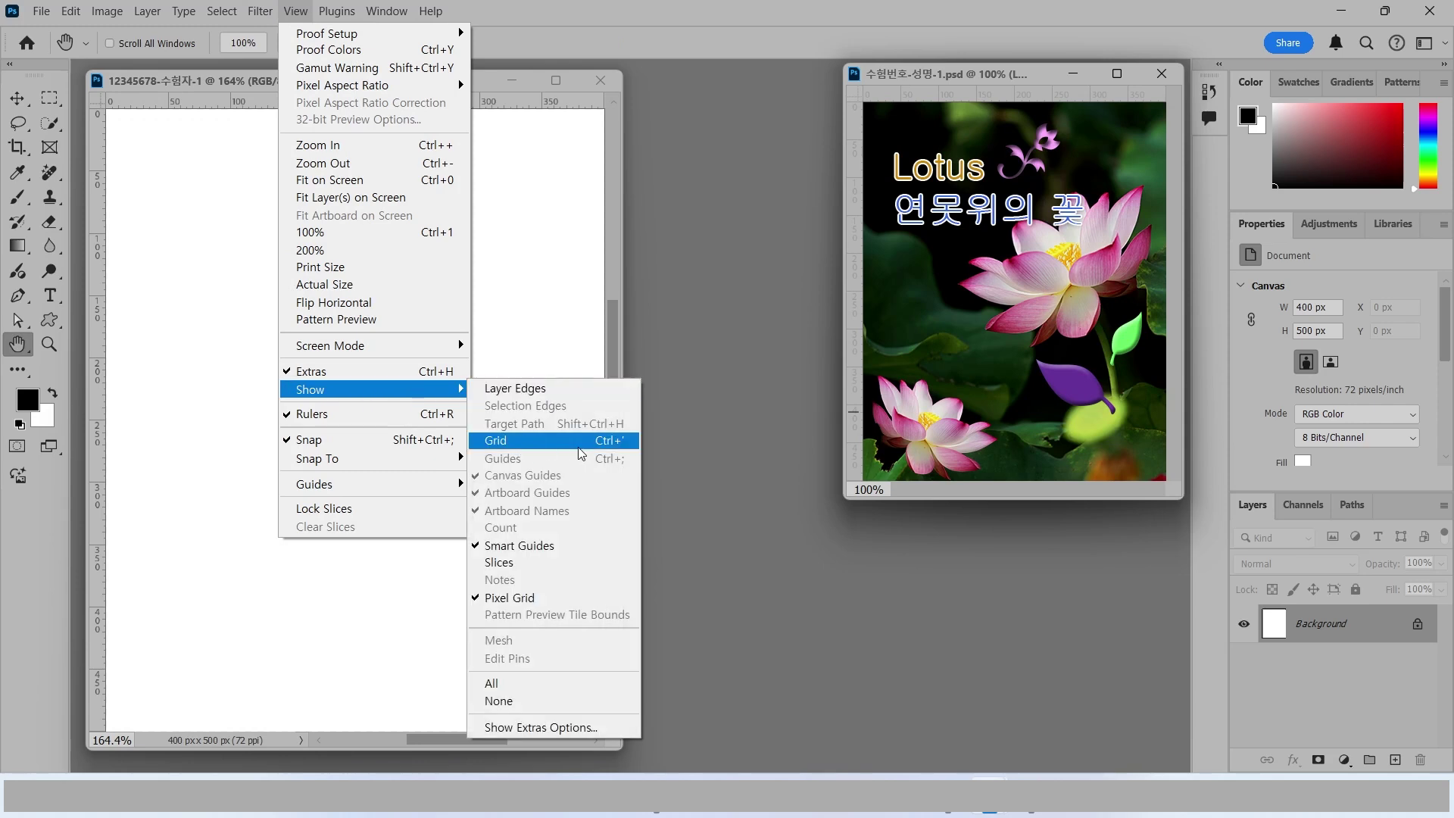
{"action": "left_click", "coordinate": [610, 443]}
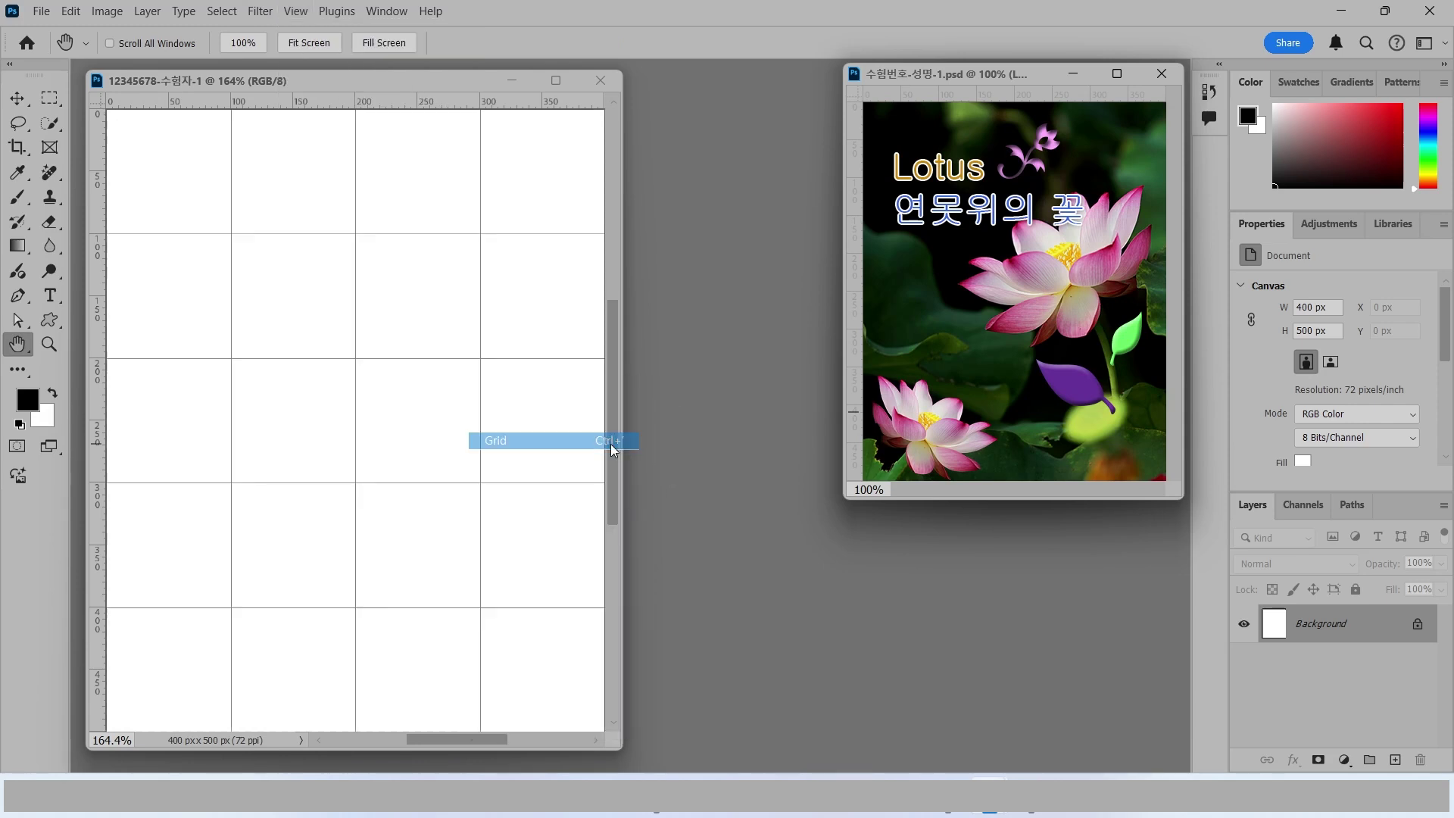
{"action": "left_click", "coordinate": [974, 76]}
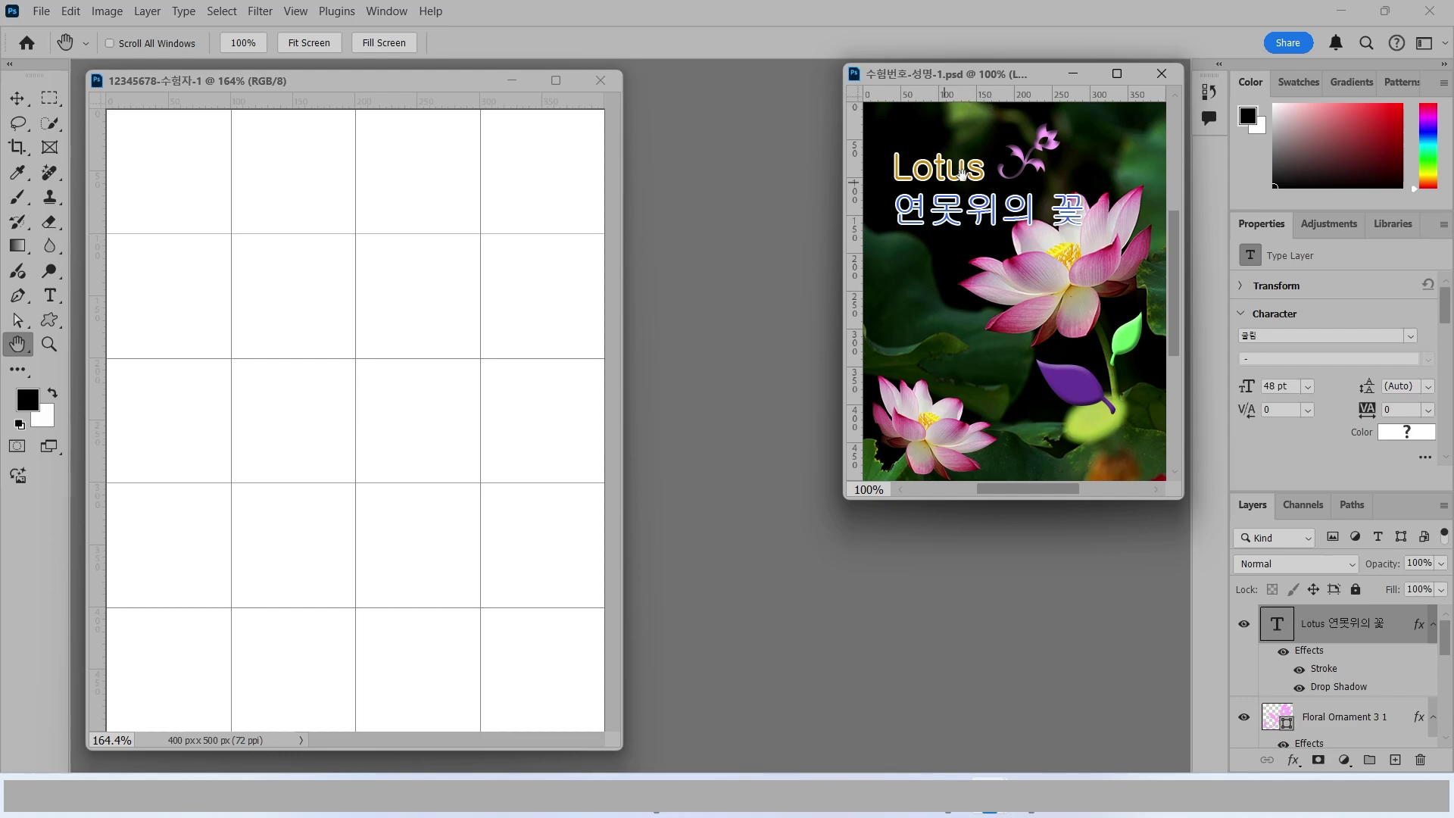
{"action": "key", "text": "ctrl+apostrophe"}
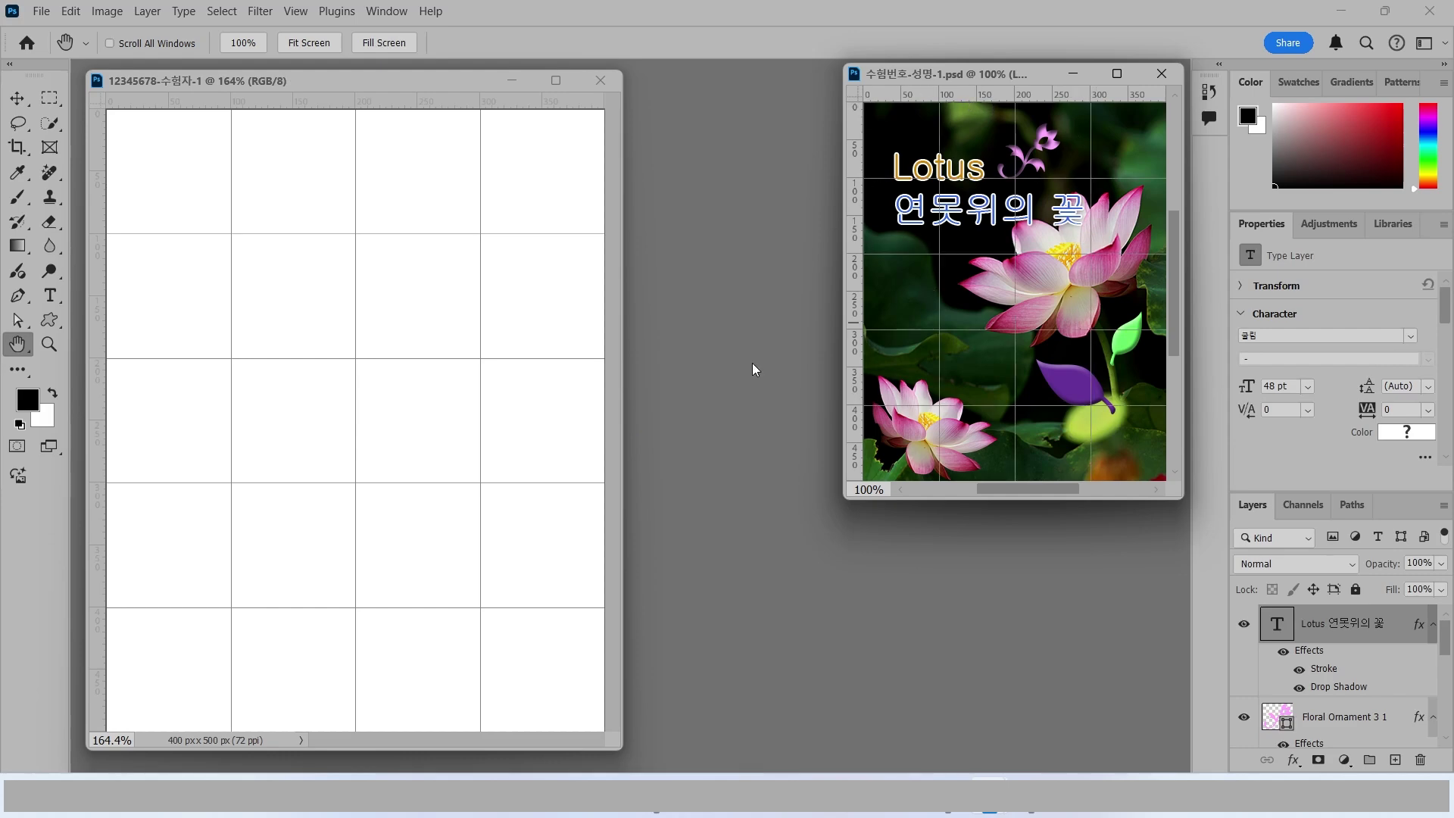
{"action": "key", "text": "ctrl+Tab"}
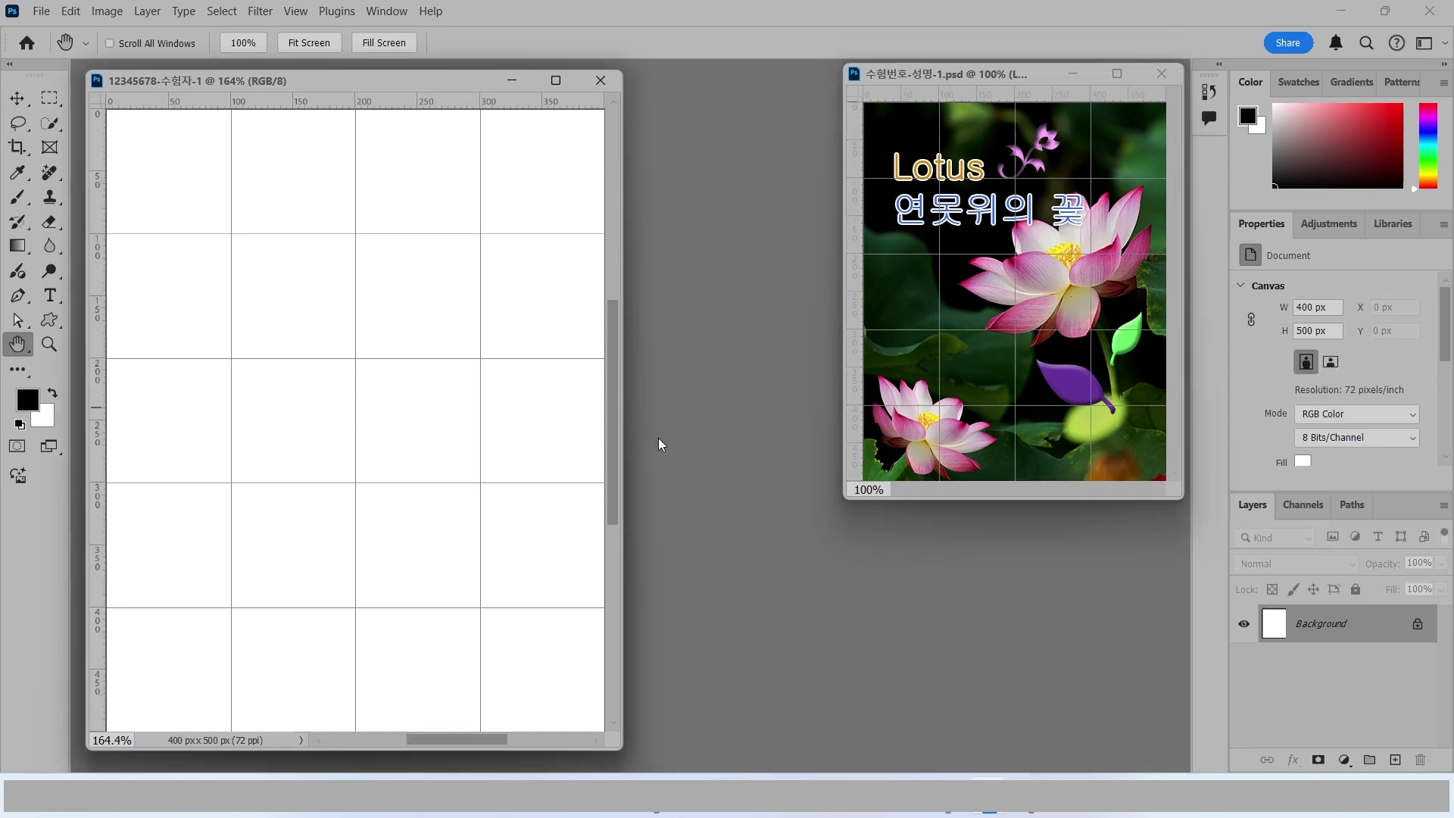
Step: Open the source image 2급-1.jpg from the 소스 folder inside 01회 and move its window clear of the blank document's title
{"action": "left_click", "coordinate": [40, 11]}
{"action": "left_click", "coordinate": [59, 50]}
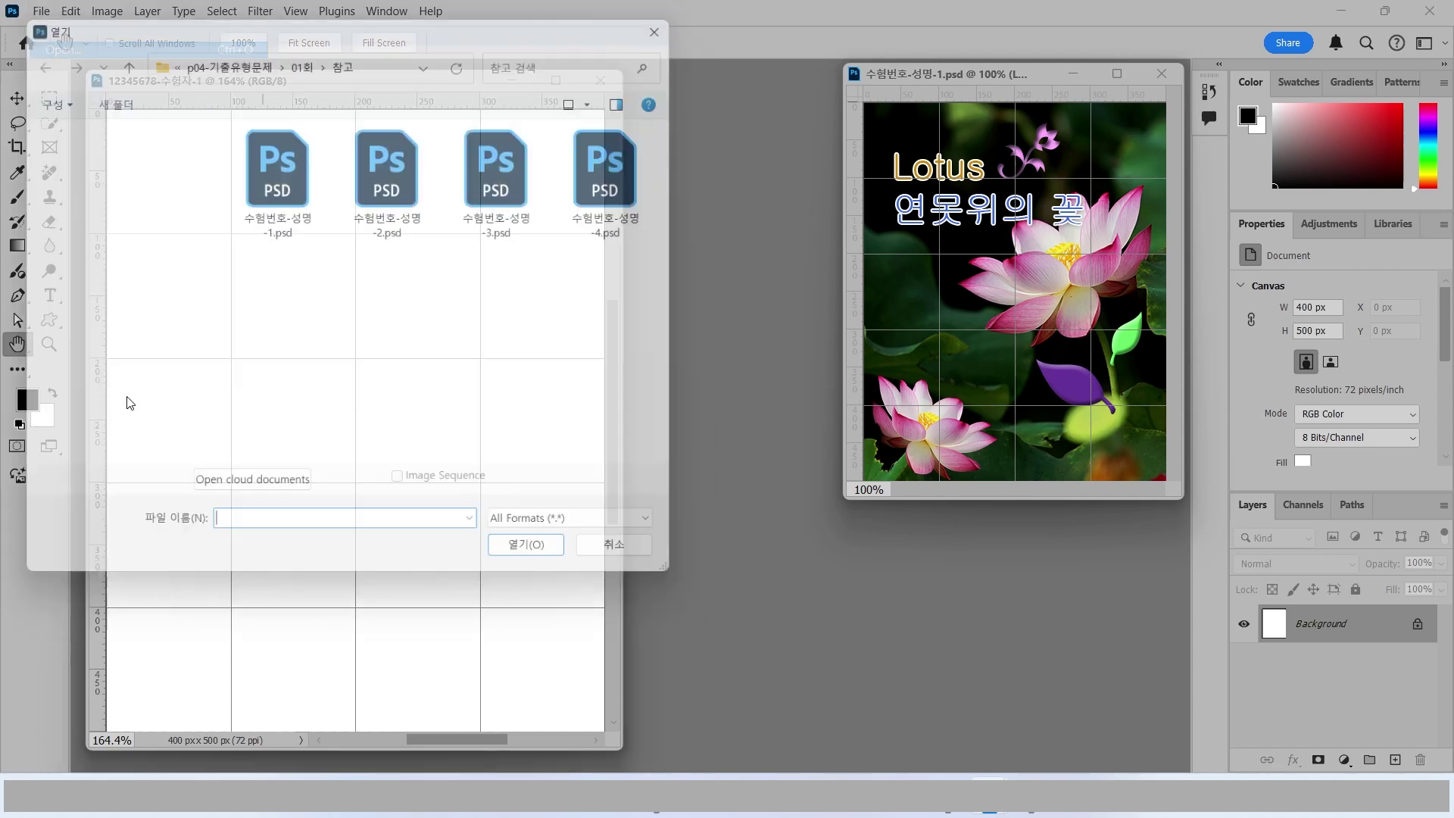
{"action": "left_click", "coordinate": [300, 60]}
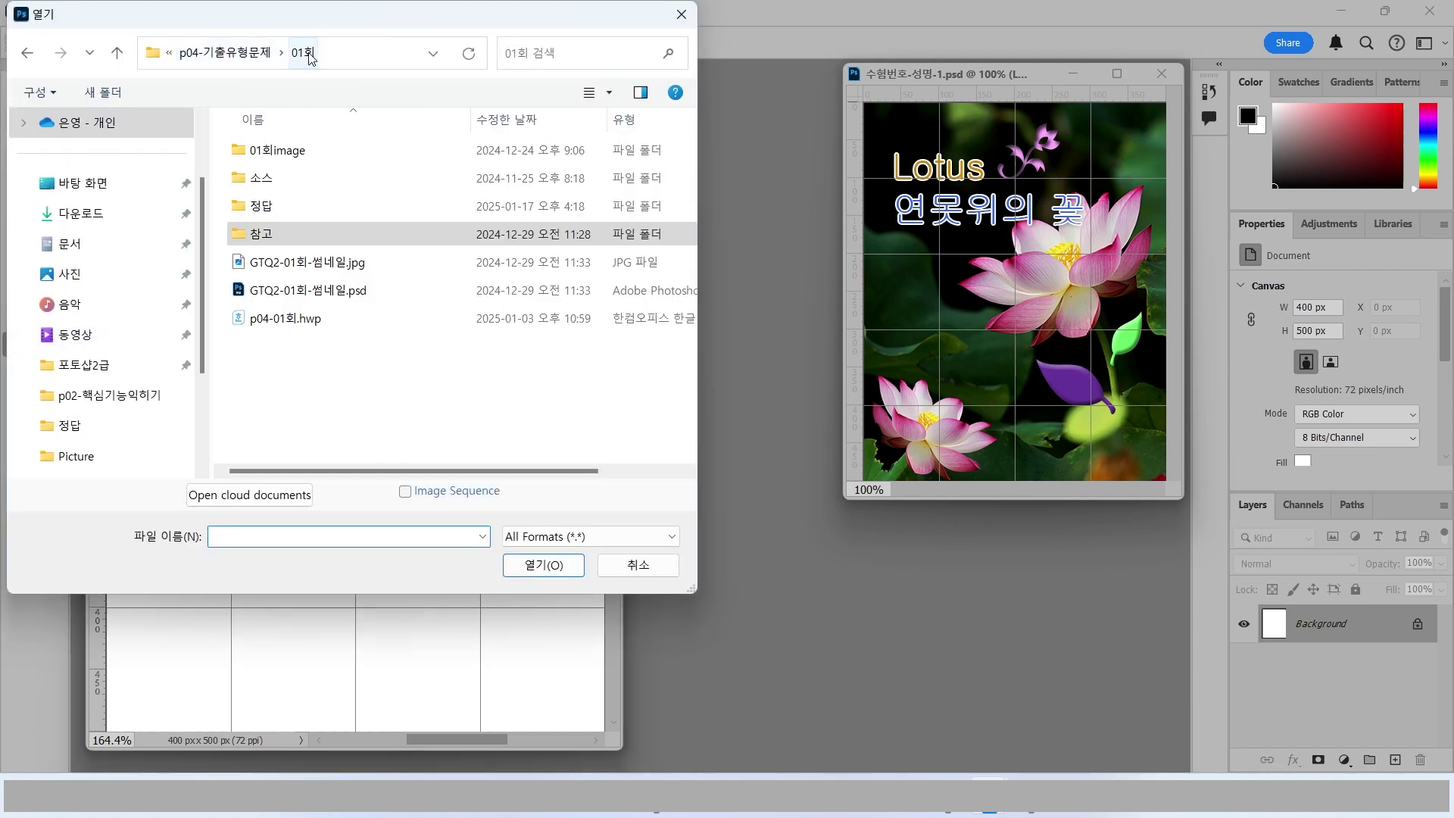
{"action": "double_click", "coordinate": [287, 180]}
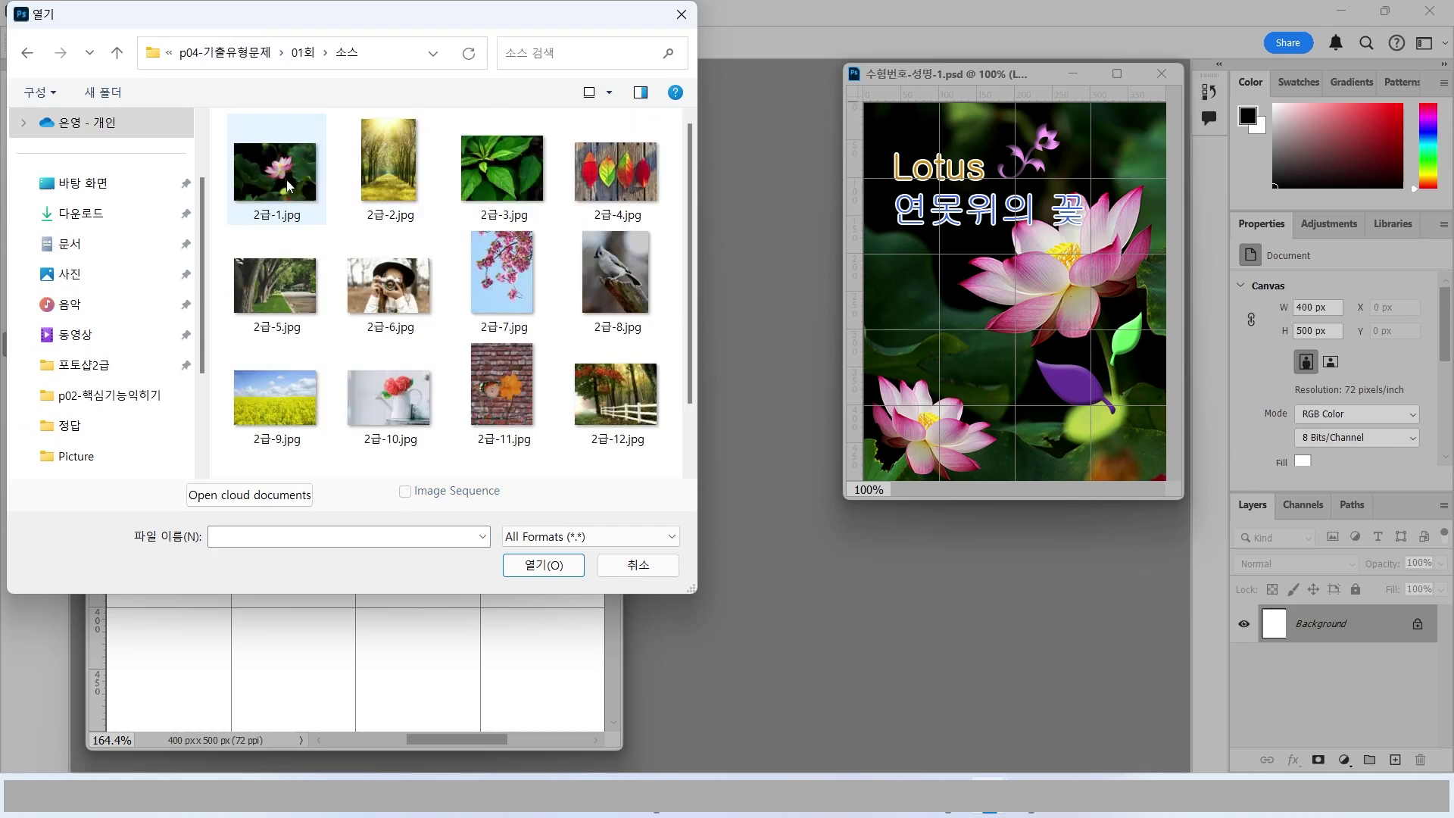
{"action": "left_click", "coordinate": [288, 183]}
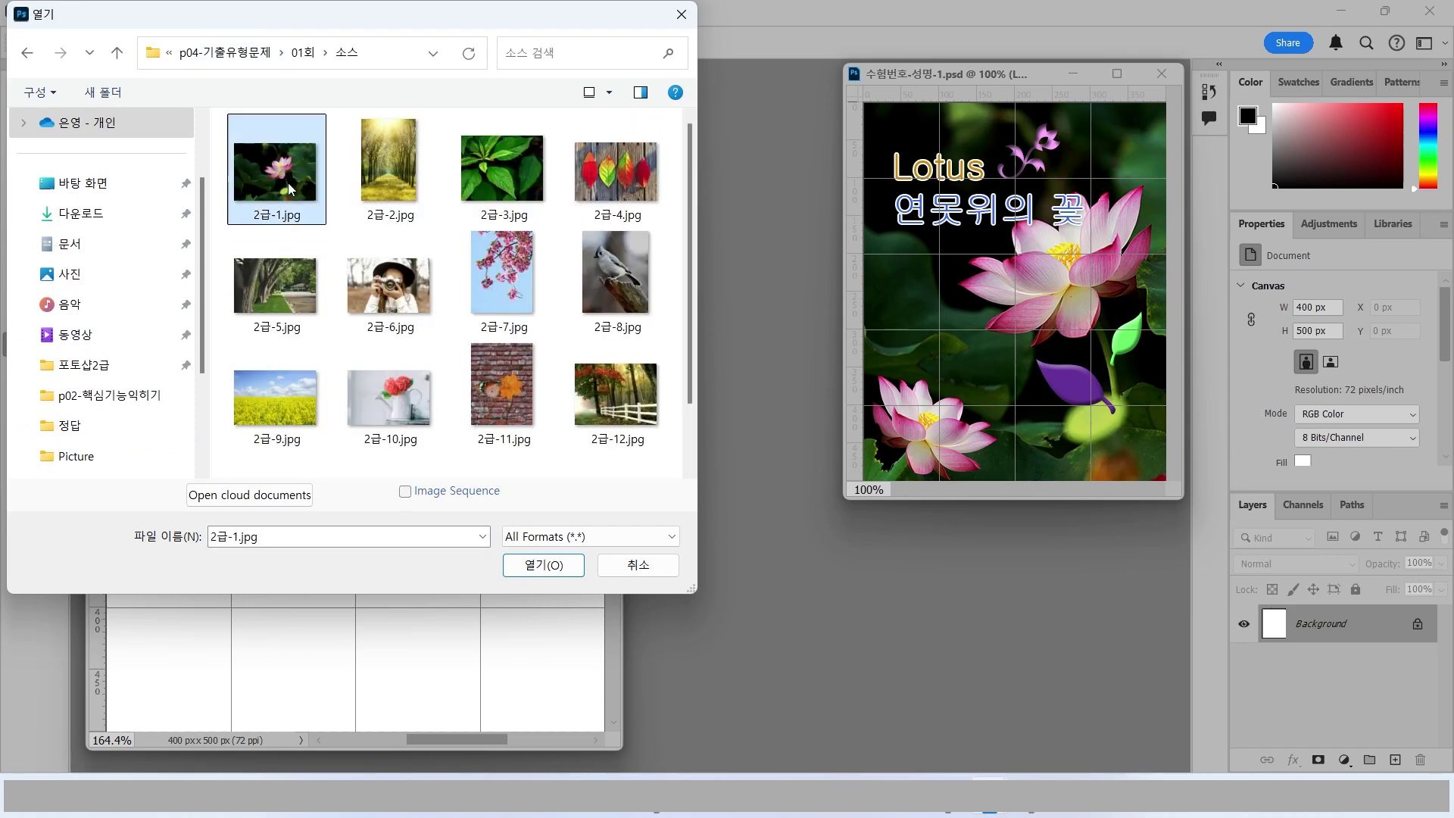
{"action": "left_click", "coordinate": [544, 565]}
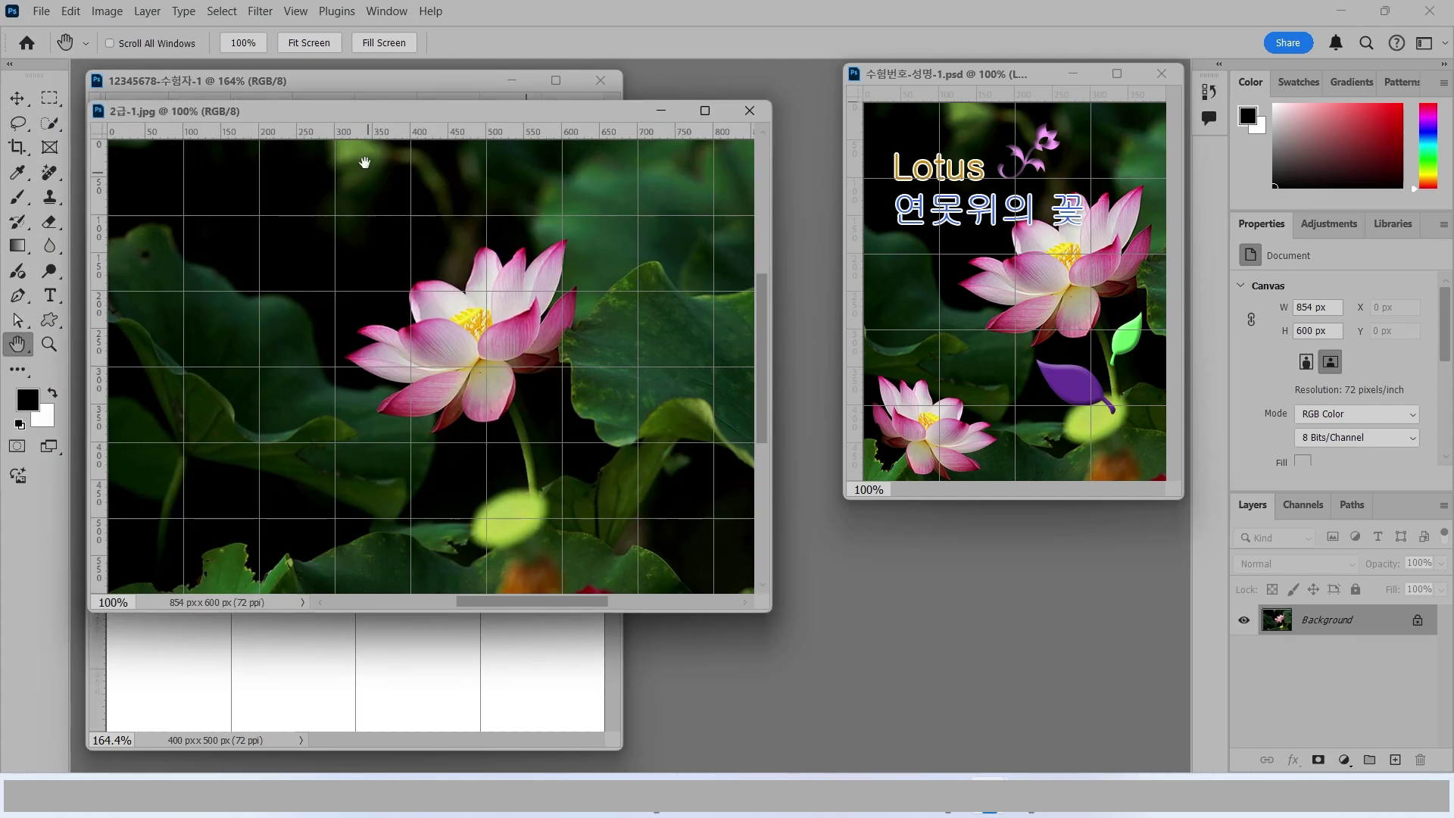
{"action": "left_click_drag", "start_coordinate": [479, 112], "coordinate": [572, 173]}
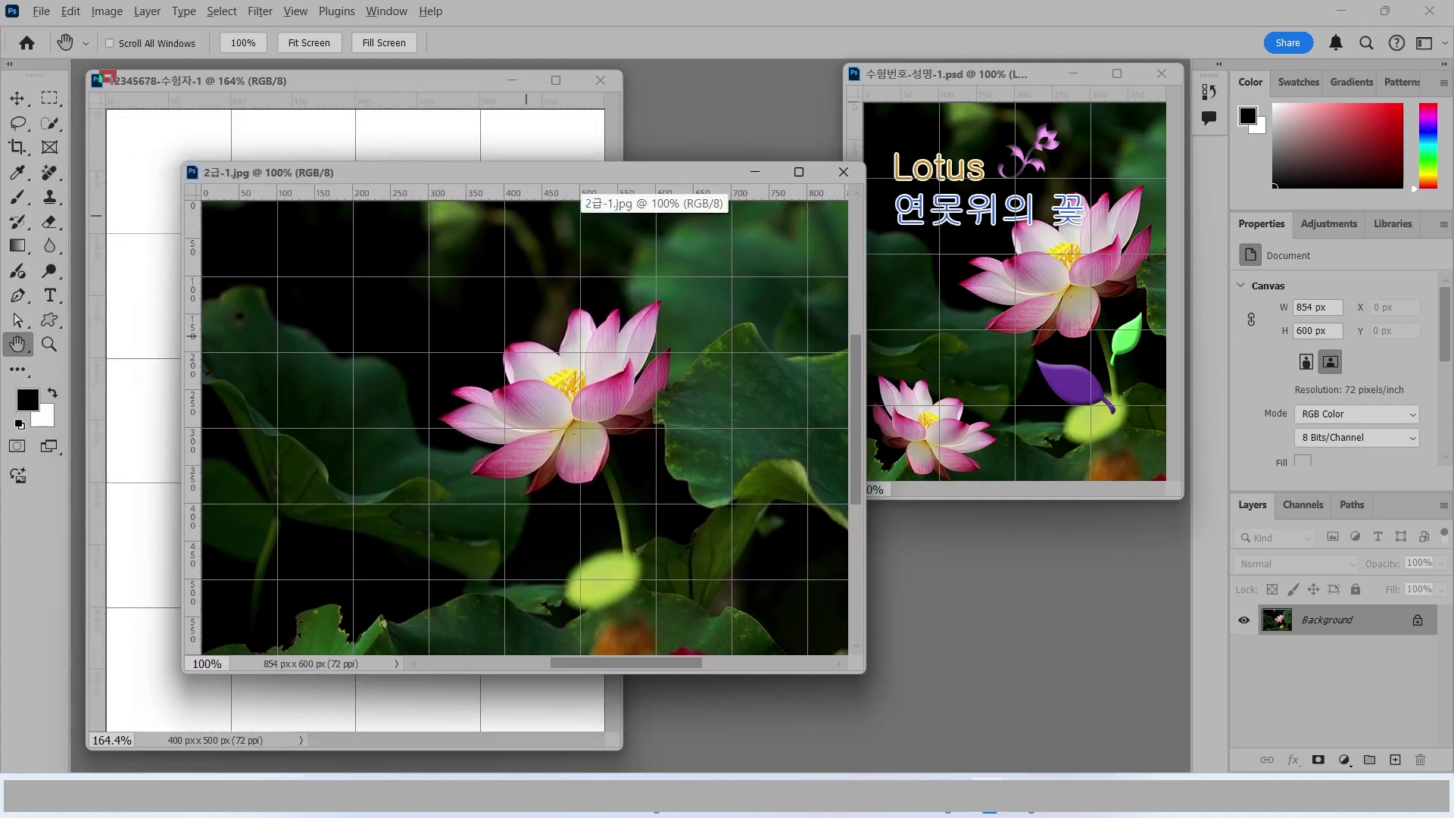
{"action": "left_click_drag", "start_coordinate": [100, 70], "coordinate": [593, 745]}
{"action": "left_click_drag", "start_coordinate": [201, 186], "coordinate": [871, 594]}
{"action": "key", "text": "Escape"}
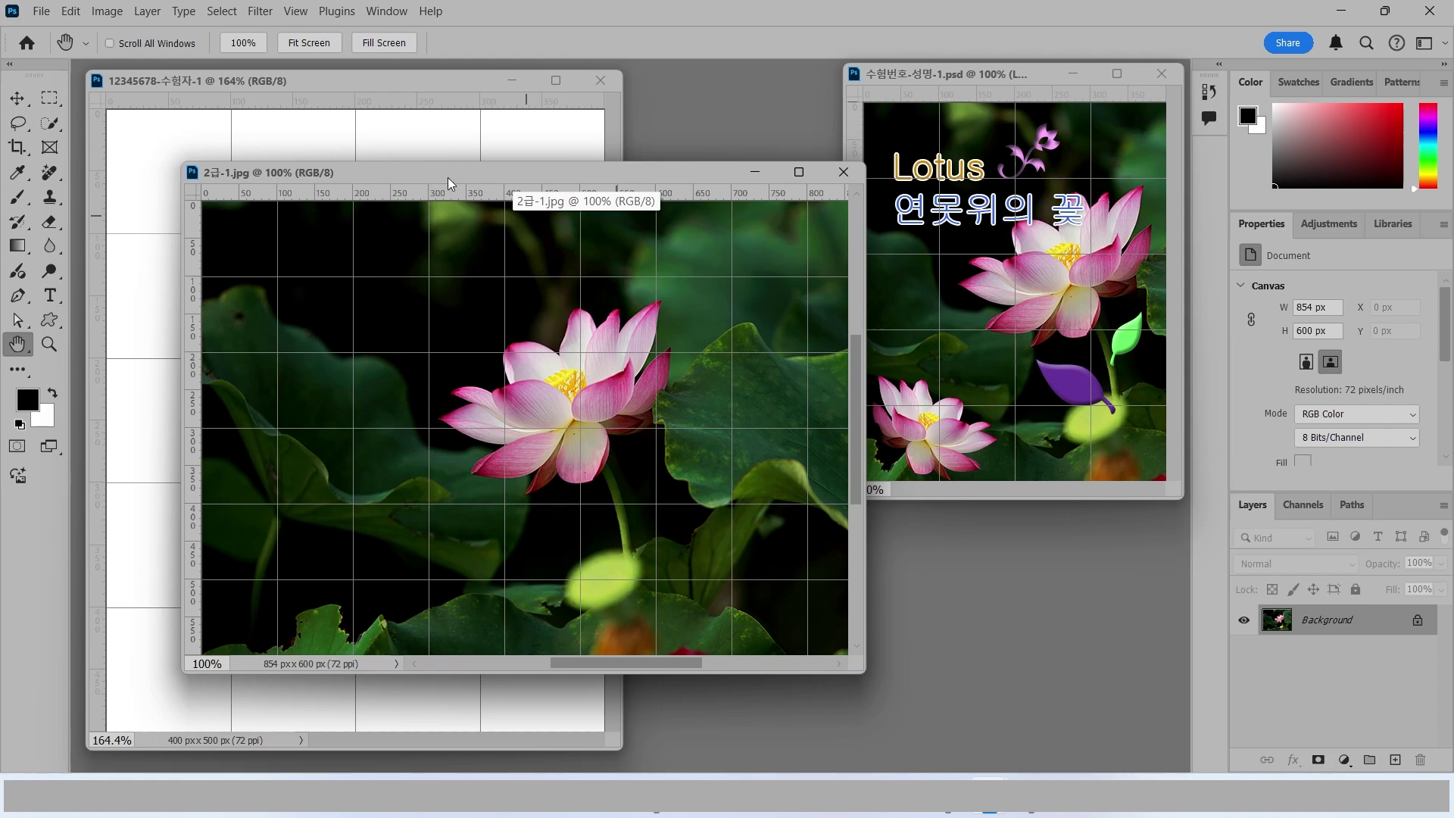
Step: Open the image size settings for the source image 2급-1.jpg
{"action": "left_click", "coordinate": [106, 12]}
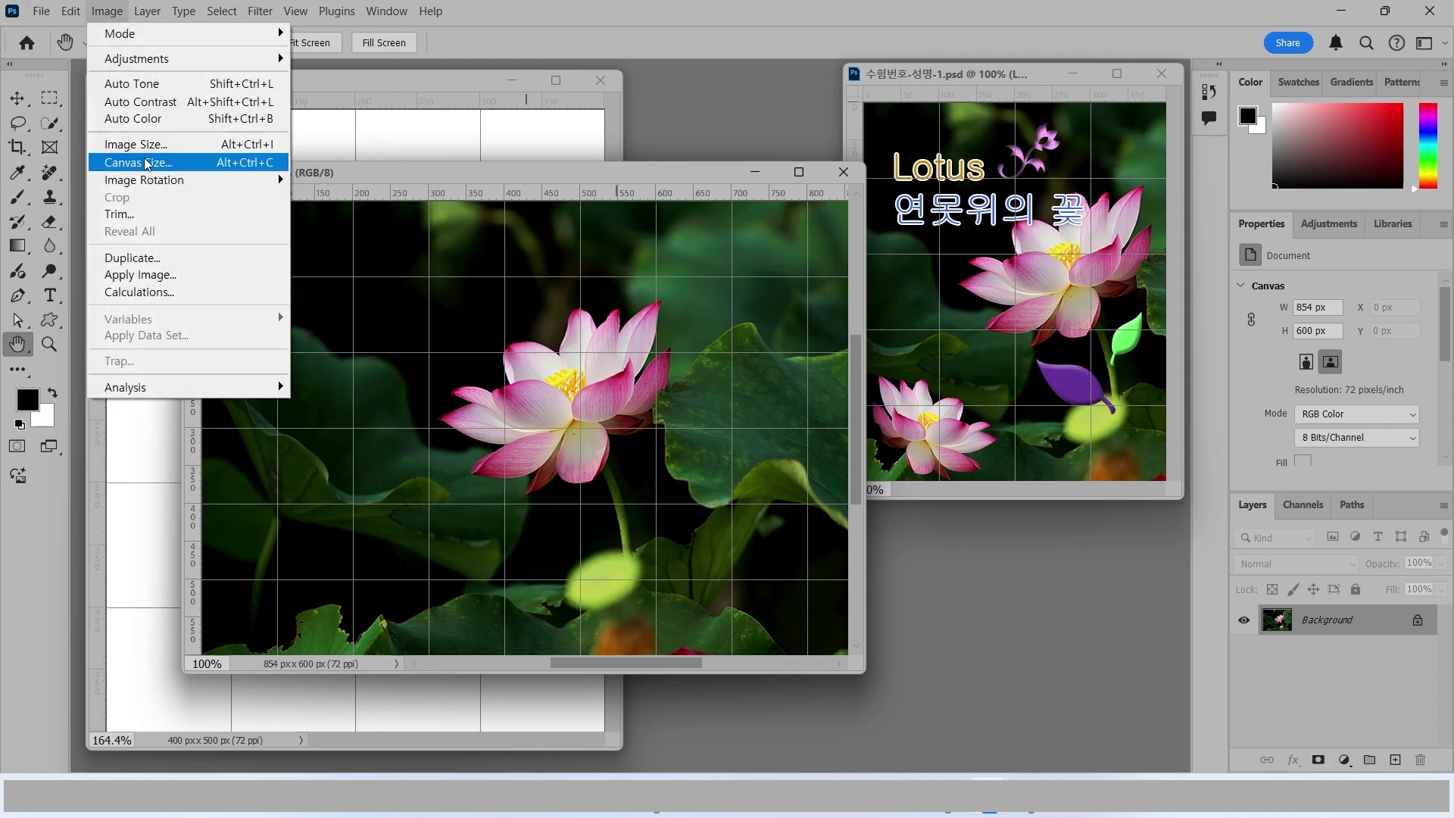
{"action": "left_click", "coordinate": [121, 143]}
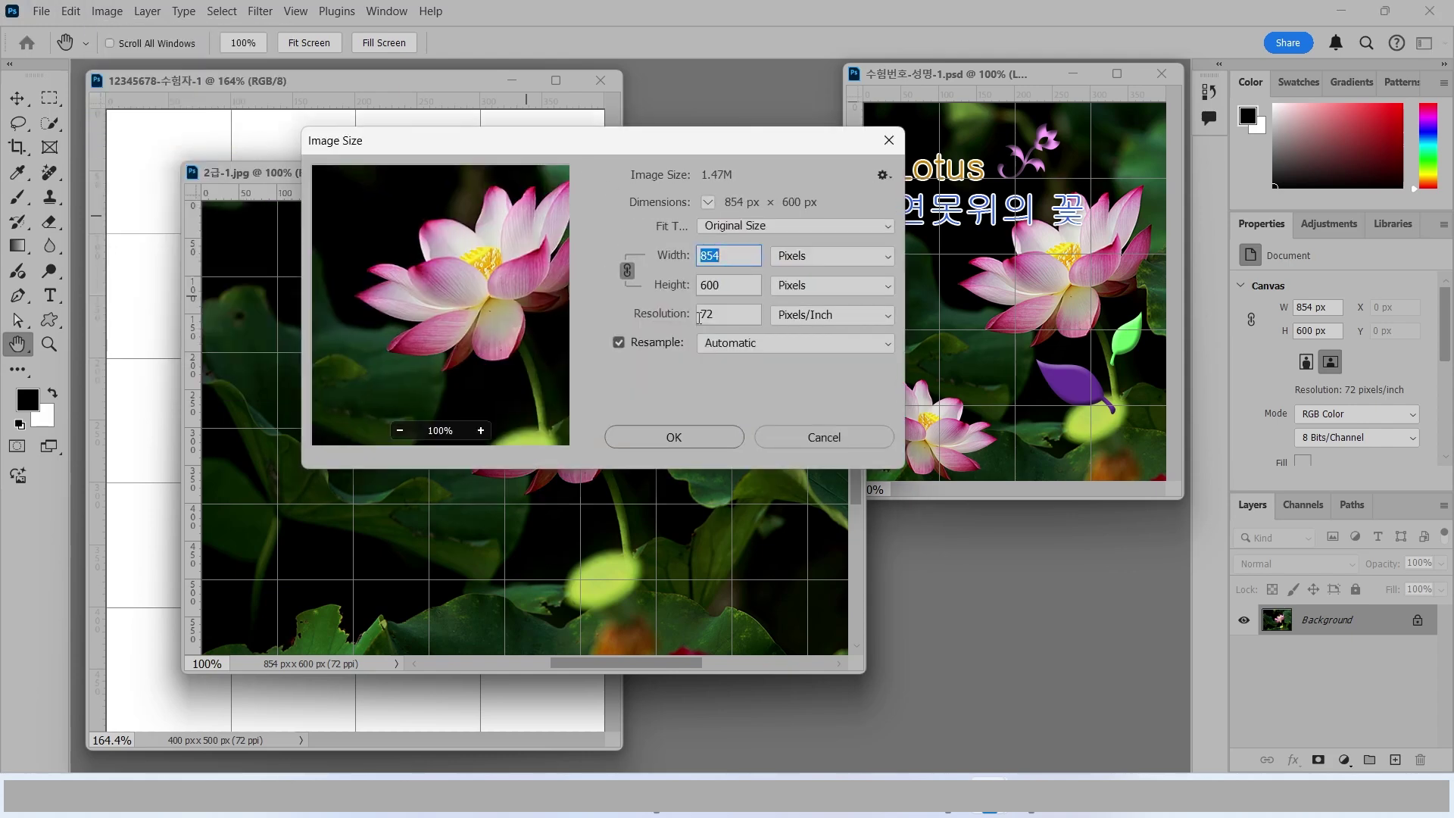
{"action": "key", "text": "alt"}
{"action": "mouse_move", "coordinate": [644, 294]}
{"action": "left_mouse_down"}
{"action": "mouse_move", "coordinate": [599, 254]}
{"action": "mouse_move", "coordinate": [655, 269]}
{"action": "left_mouse_up"}
{"action": "key", "text": "Escape"}
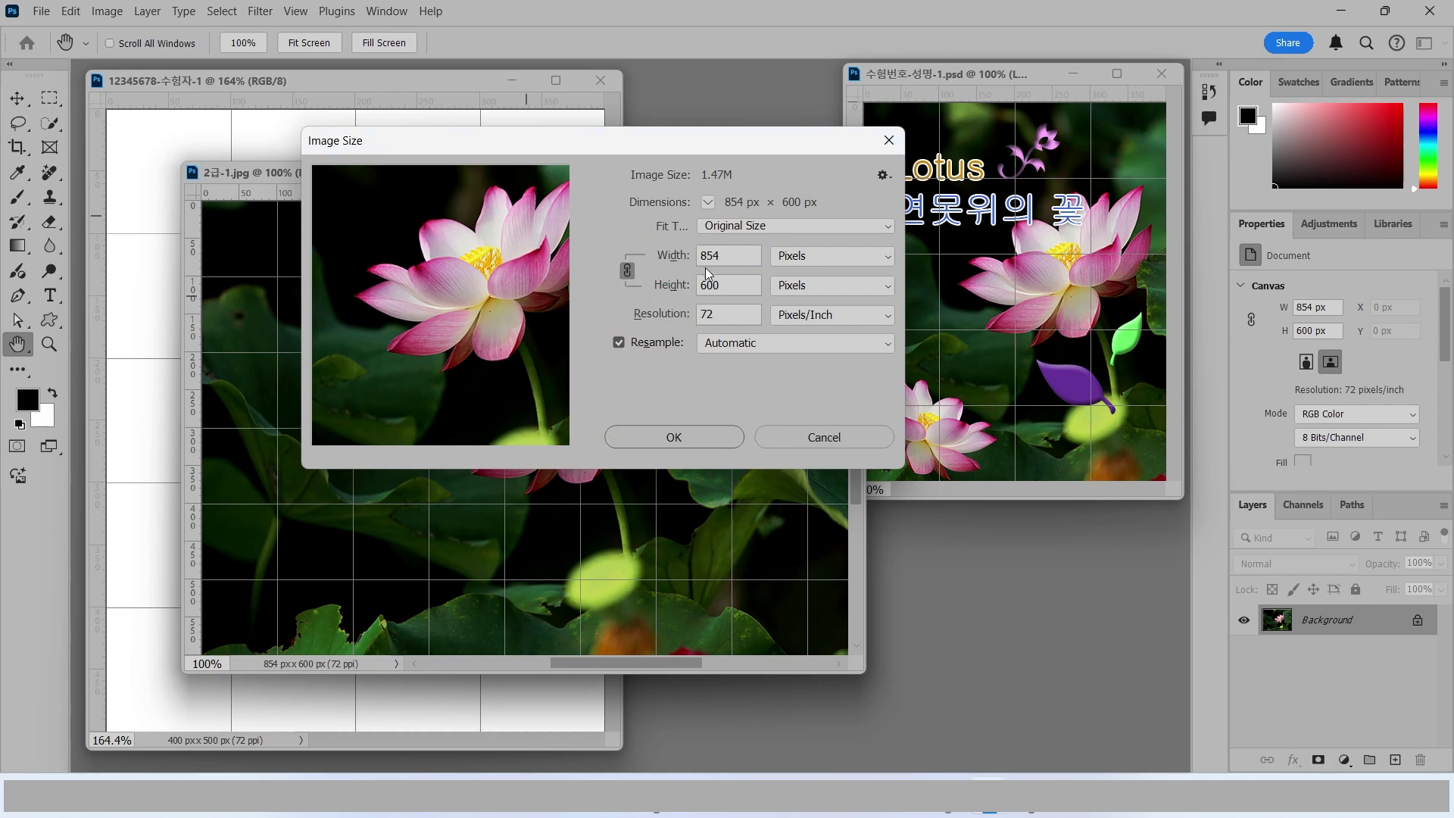
Step: Try proportional resizing of the source image with a height of 500 px, and with a width of 400 px
{"action": "double_click", "coordinate": [722, 285]}
{"action": "type", "text": "500"}
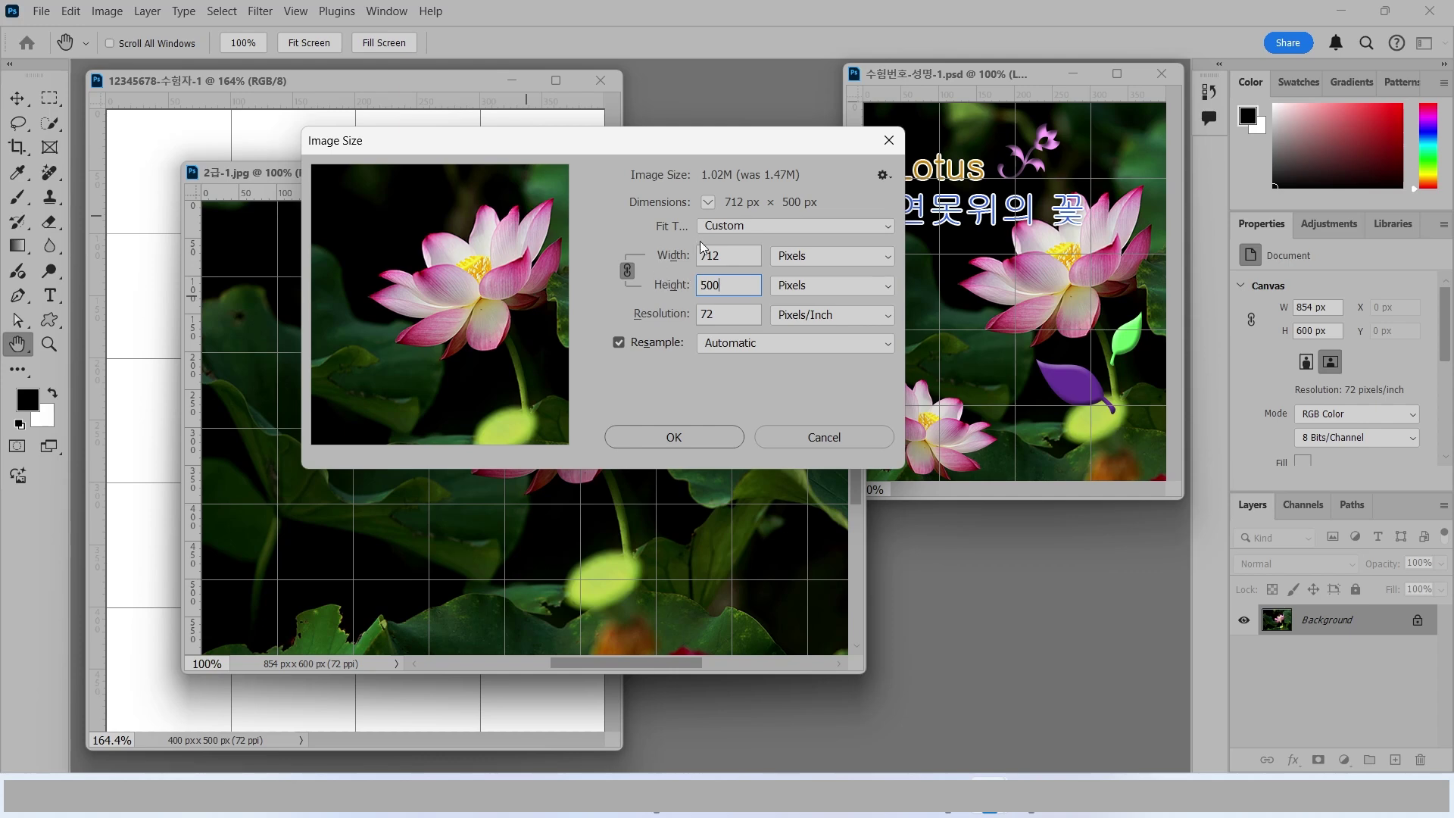
{"action": "left_click", "coordinate": [719, 259]}
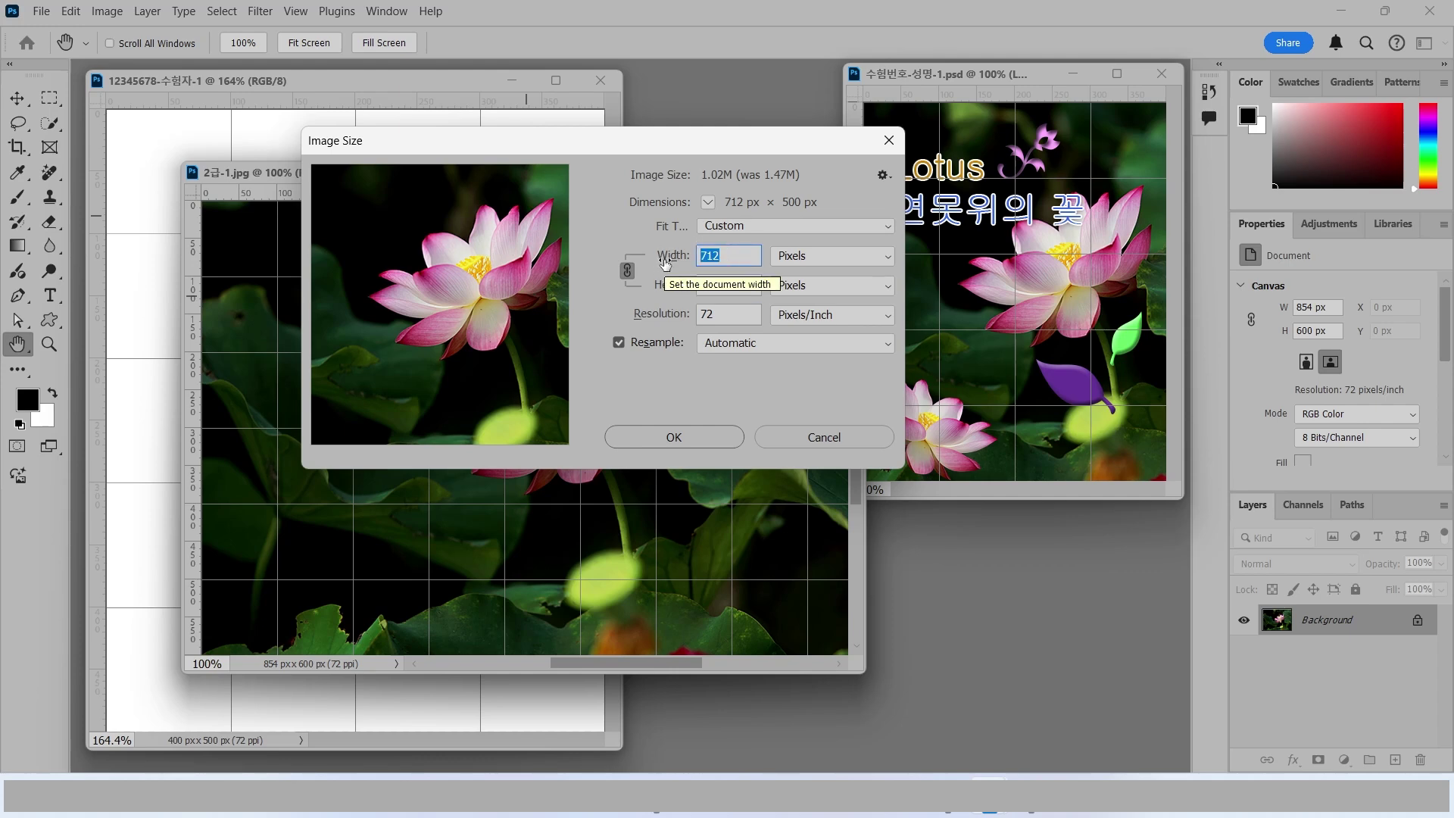
{"action": "type", "text": "400"}
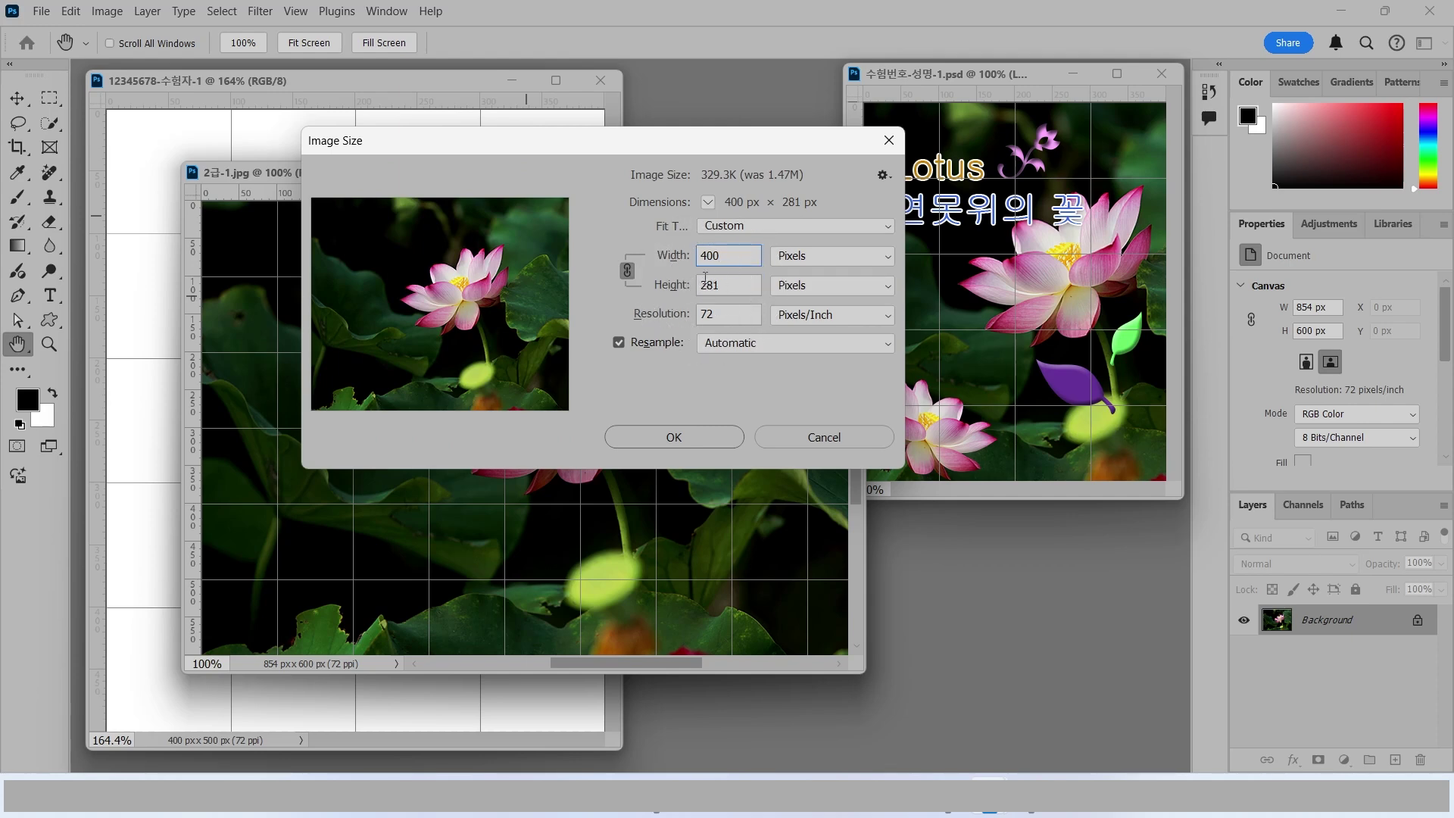
Step: Set the source image's height to 500 px with its proportions kept, and apply the resize
{"action": "left_click", "coordinate": [658, 293]}
{"action": "type", "text": "500"}
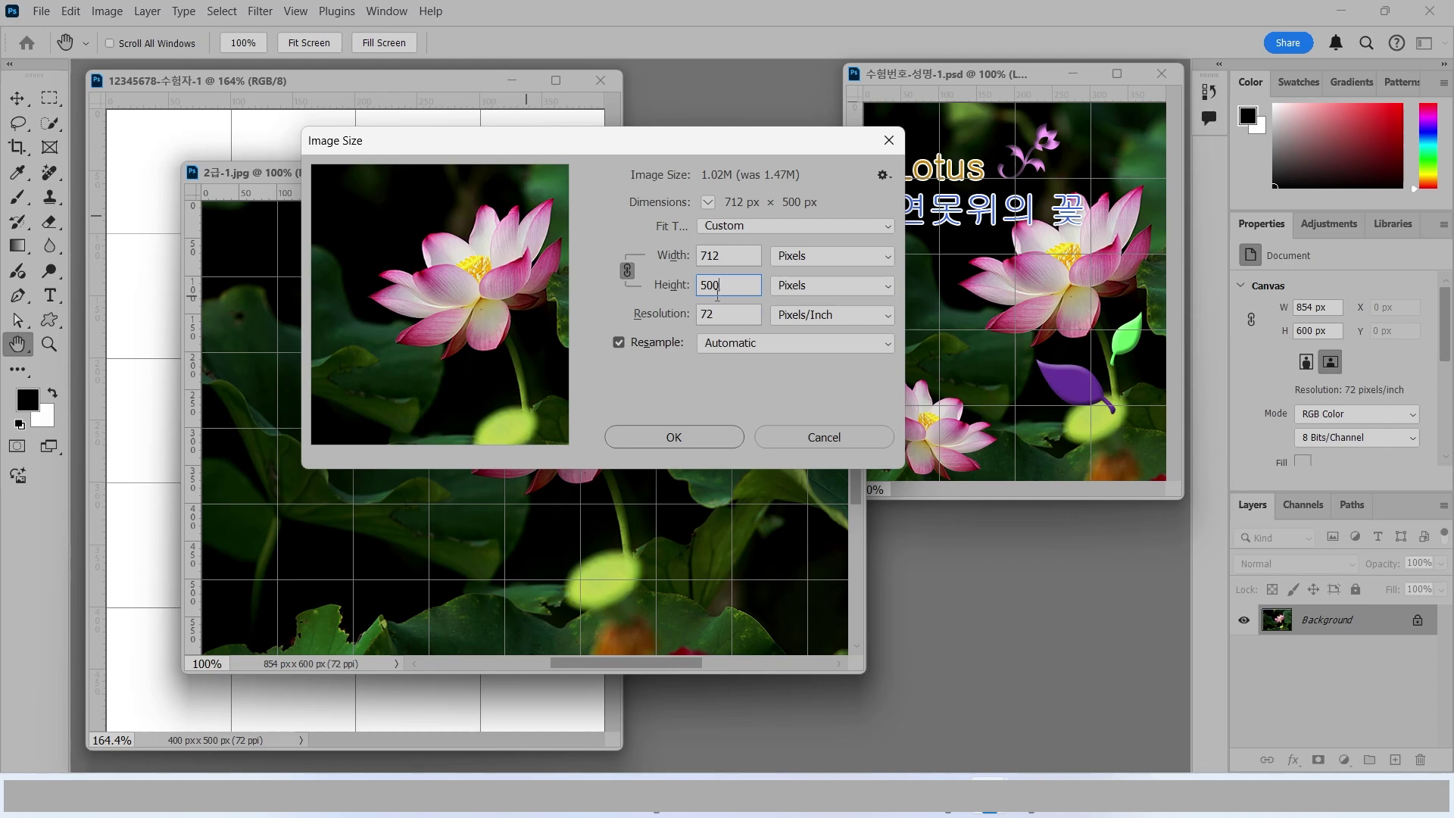
{"action": "left_click", "coordinate": [675, 436]}
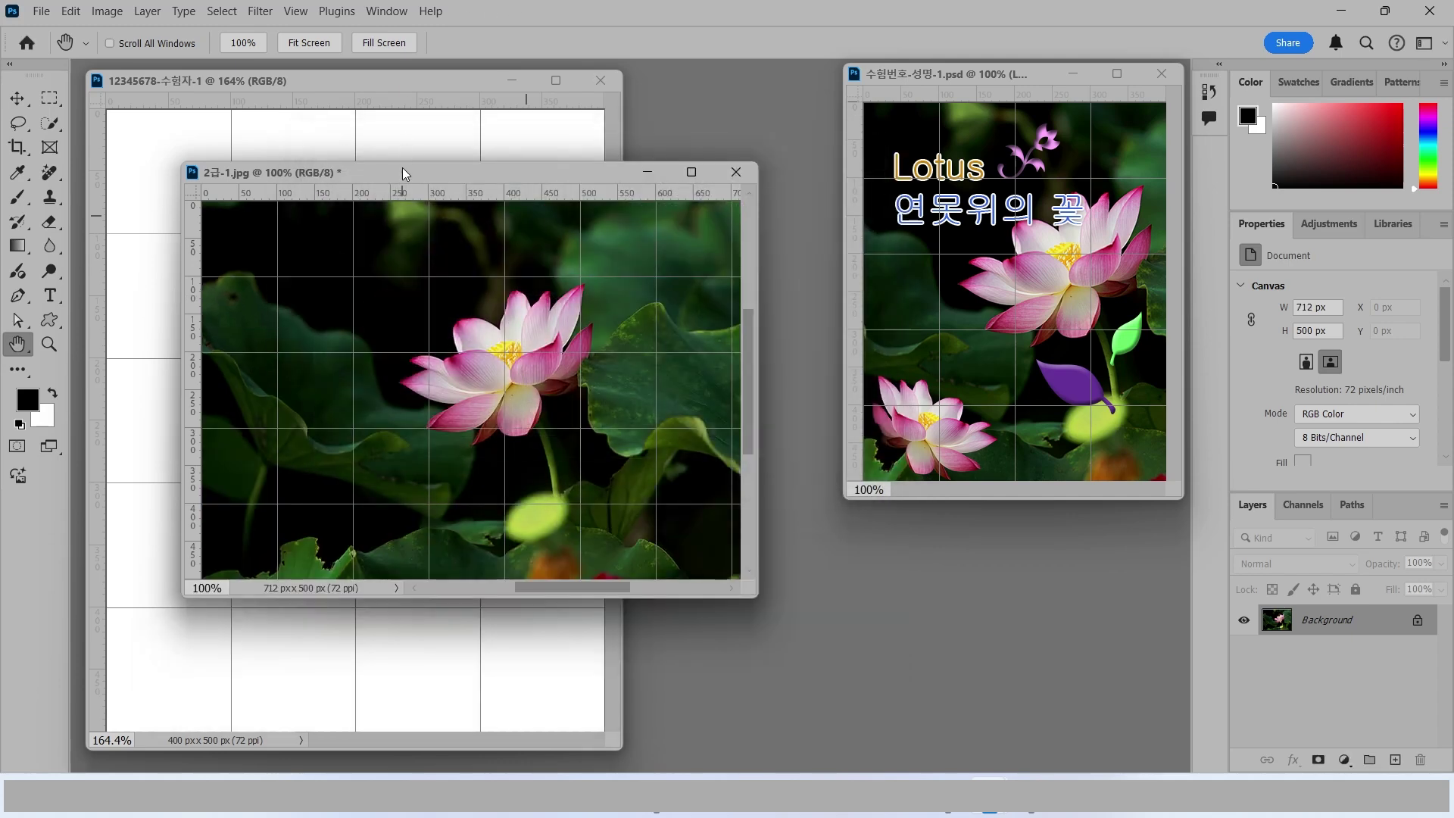
Step: Move the 2급-1.jpg window to expose more of the blank canvas, and check the workspace preferences for opening documents as tabs
{"action": "left_click_drag", "start_coordinate": [402, 168], "coordinate": [565, 221]}
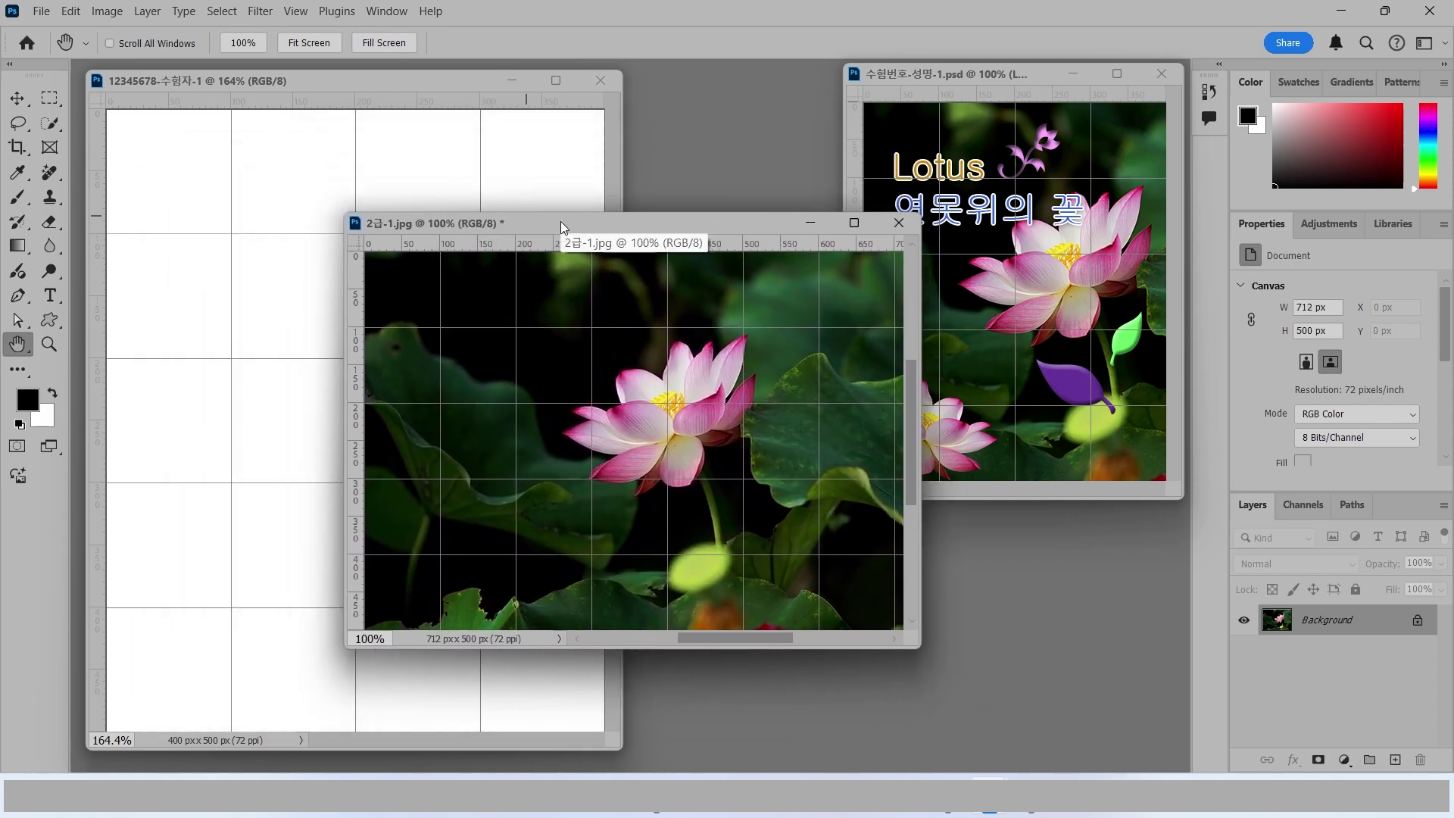
{"action": "left_click", "coordinate": [68, 11]}
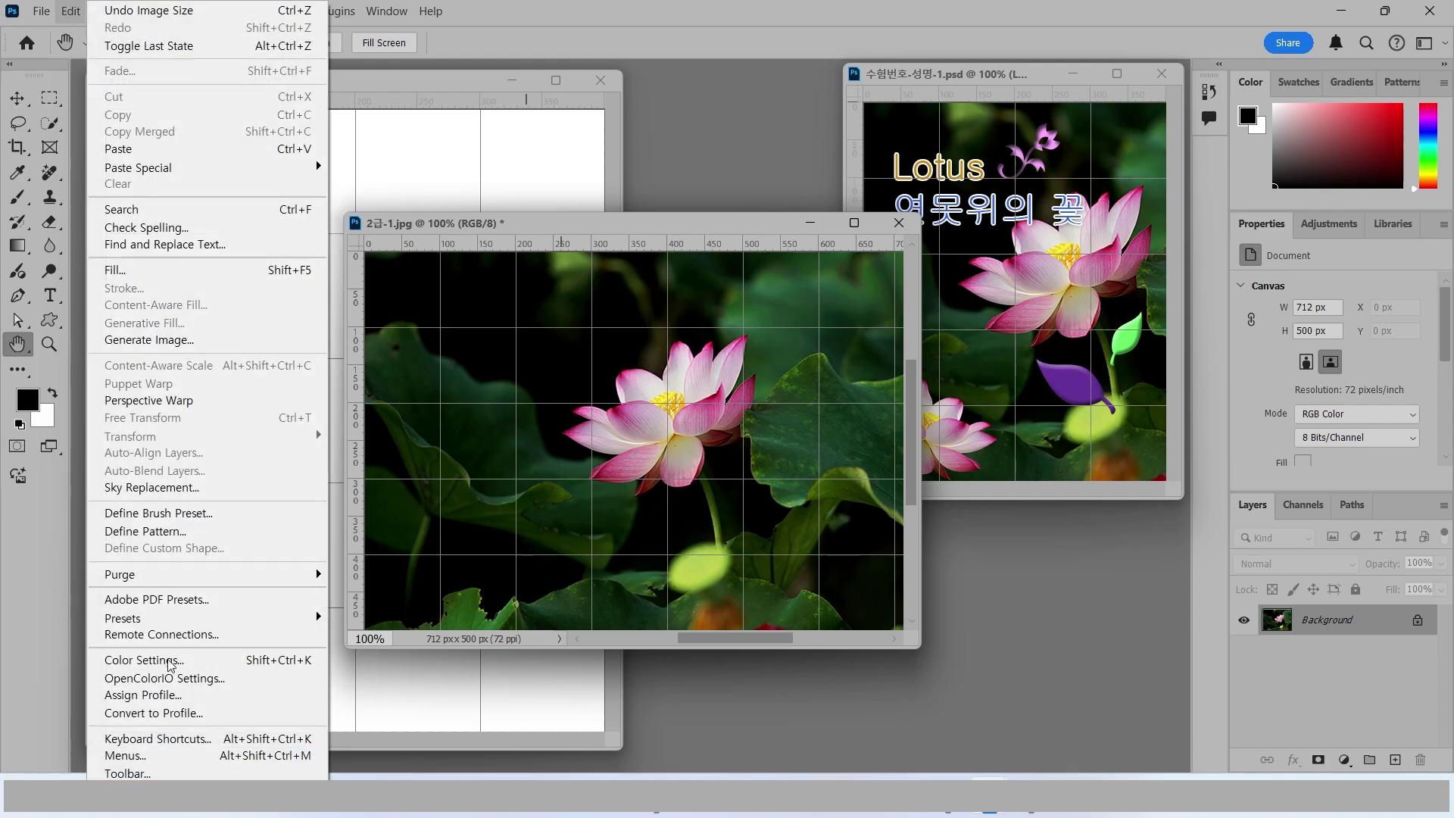
{"action": "mouse_move", "coordinate": [152, 788]}
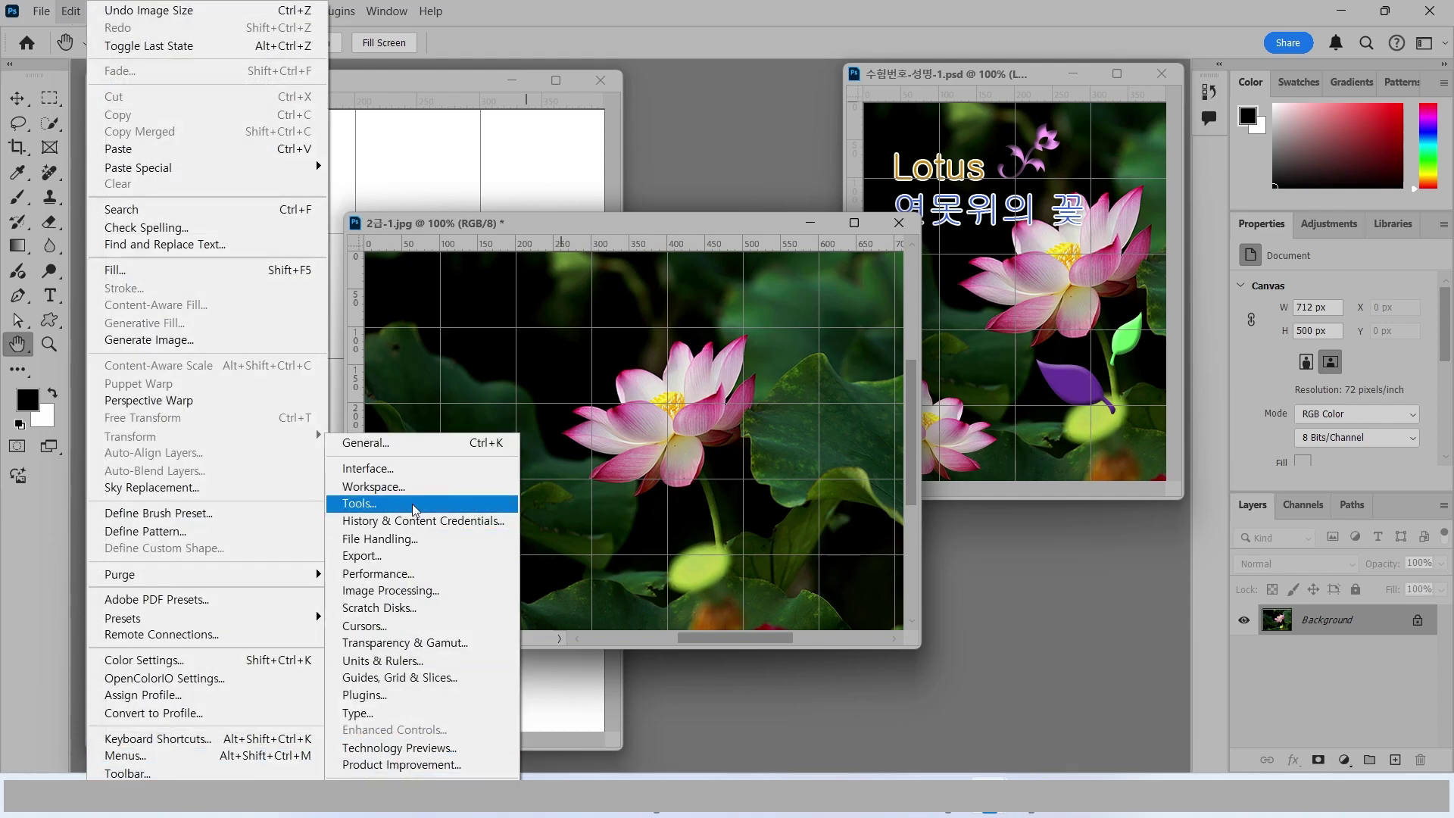
{"action": "left_click", "coordinate": [375, 486]}
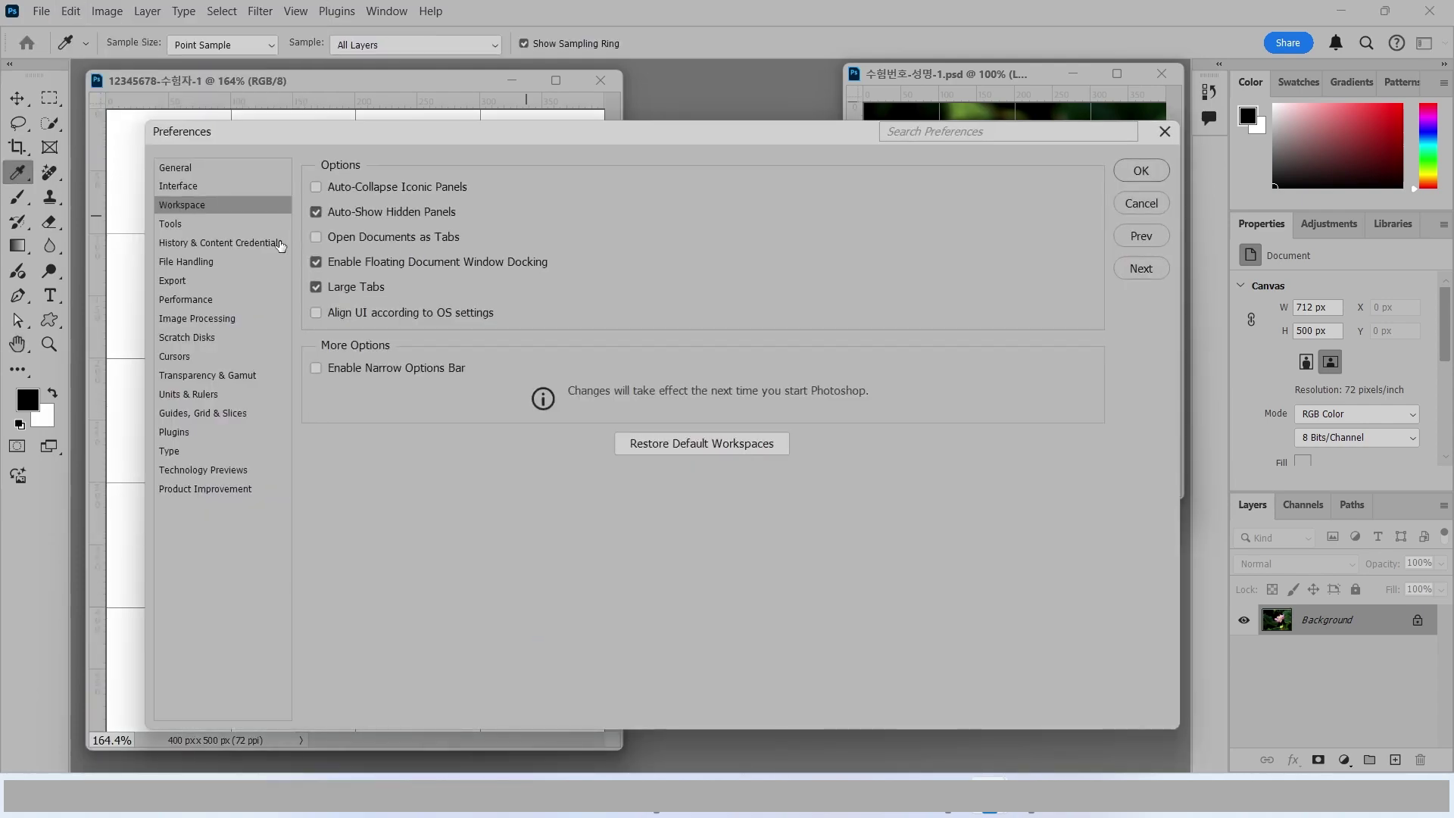
{"action": "key", "text": "alt"}
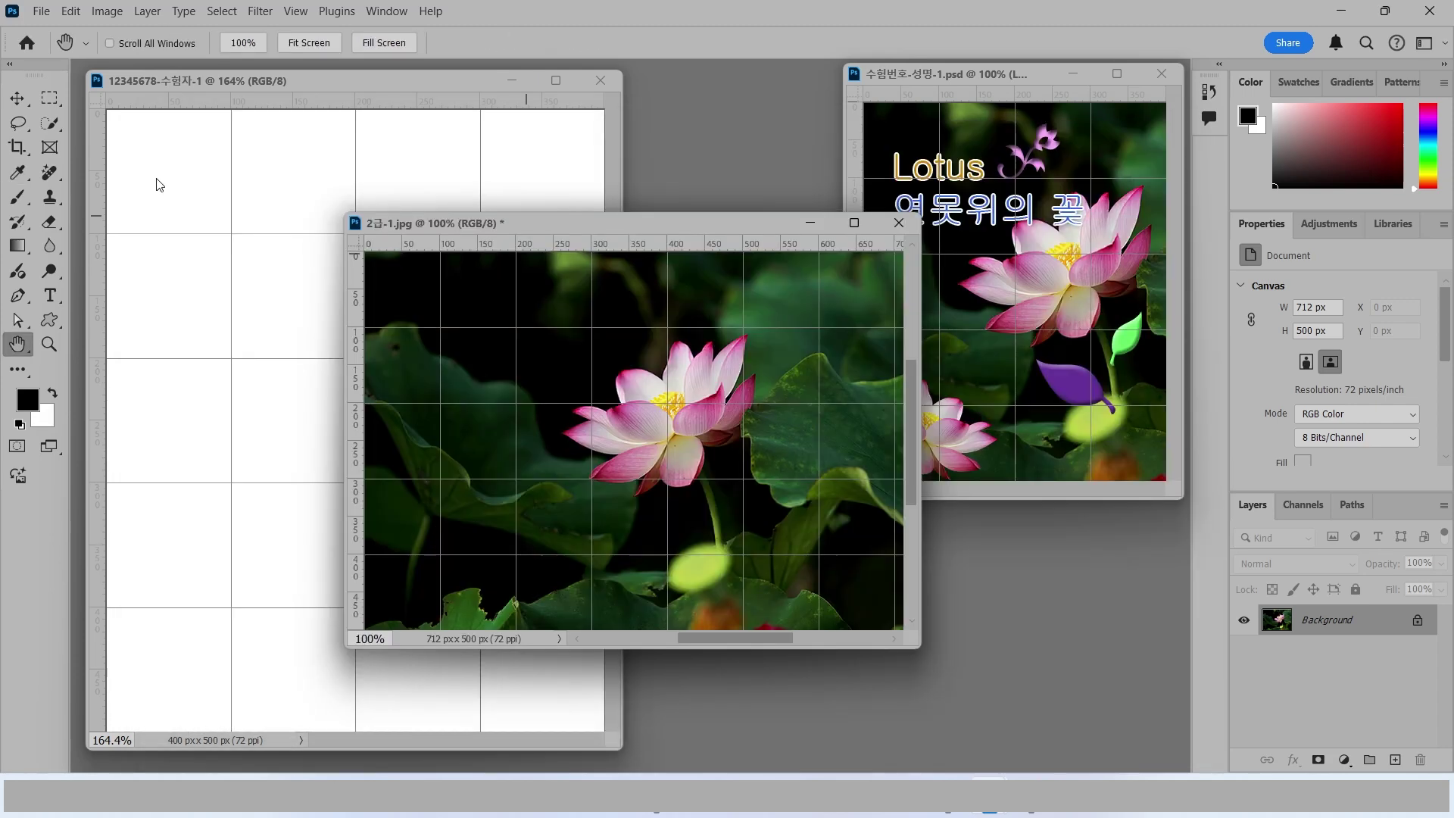
Step: Copy the resized source image into the blank document at X -142 px, Y 0 px, and close 2급-1.jpg without saving
{"action": "left_click", "coordinate": [17, 98]}
{"action": "left_click_drag", "start_coordinate": [403, 301], "coordinate": [419, 267]}
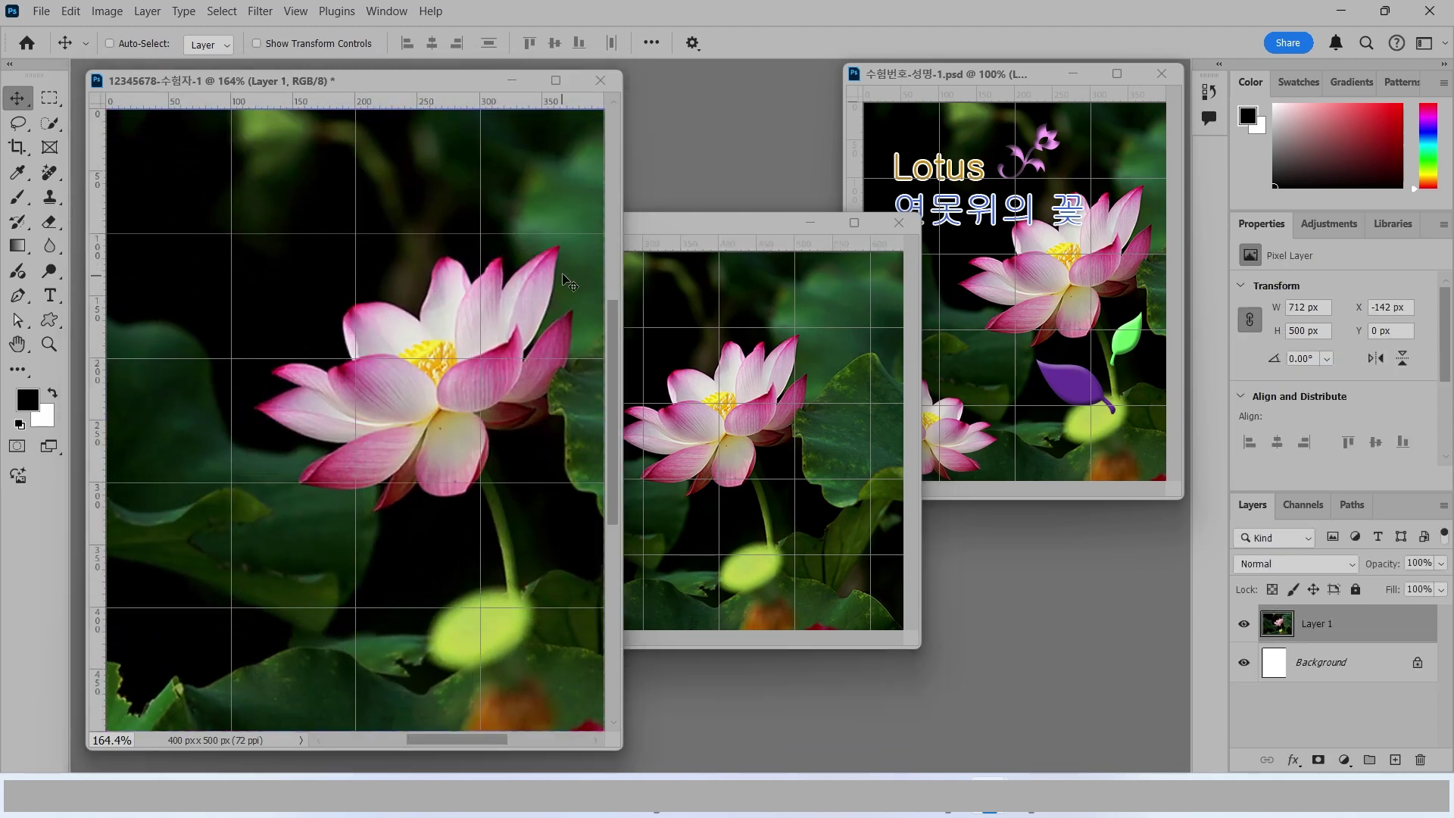
{"action": "left_click", "coordinate": [753, 220]}
{"action": "left_click", "coordinate": [899, 222]}
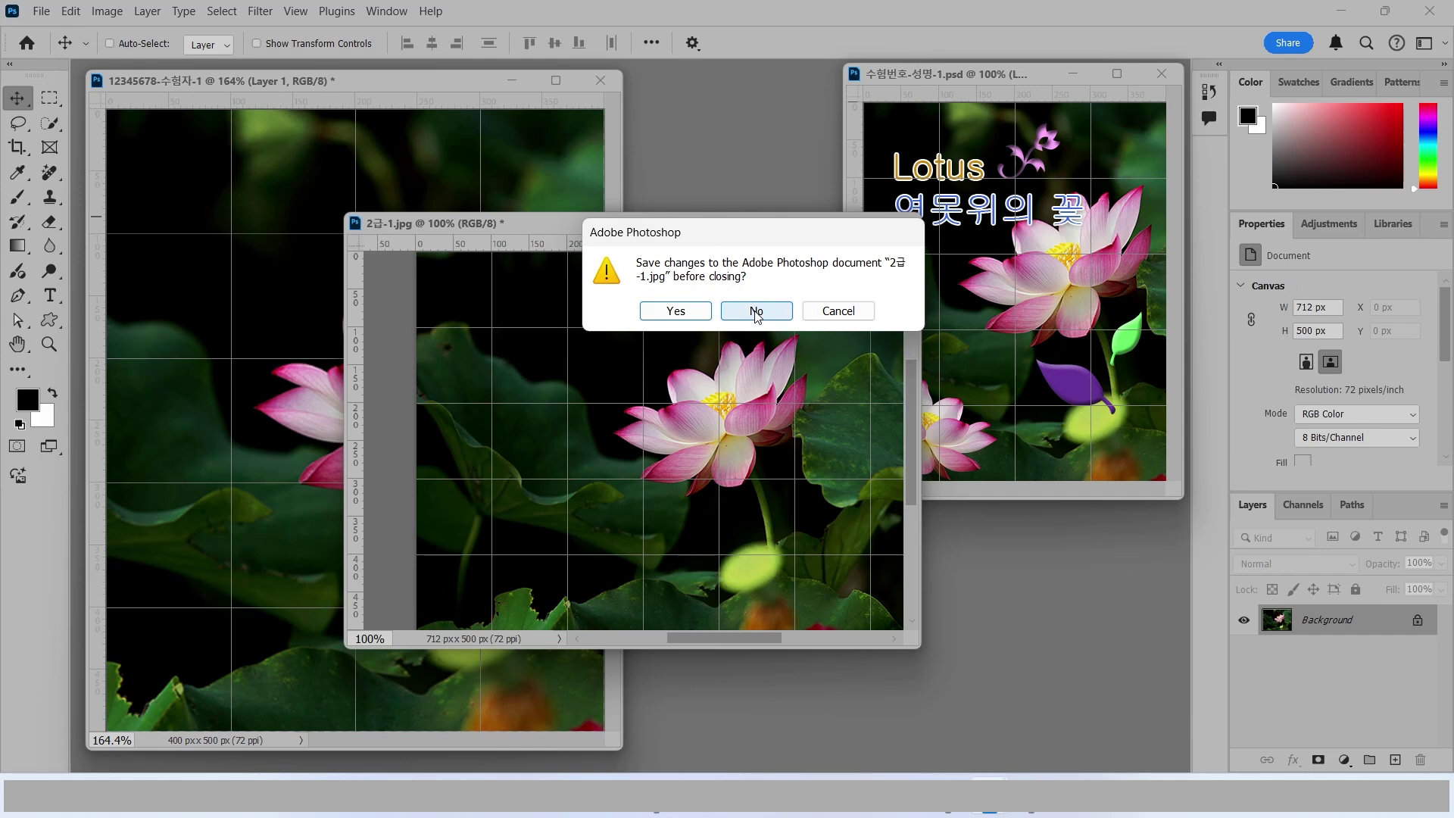
{"action": "left_click", "coordinate": [756, 313]}
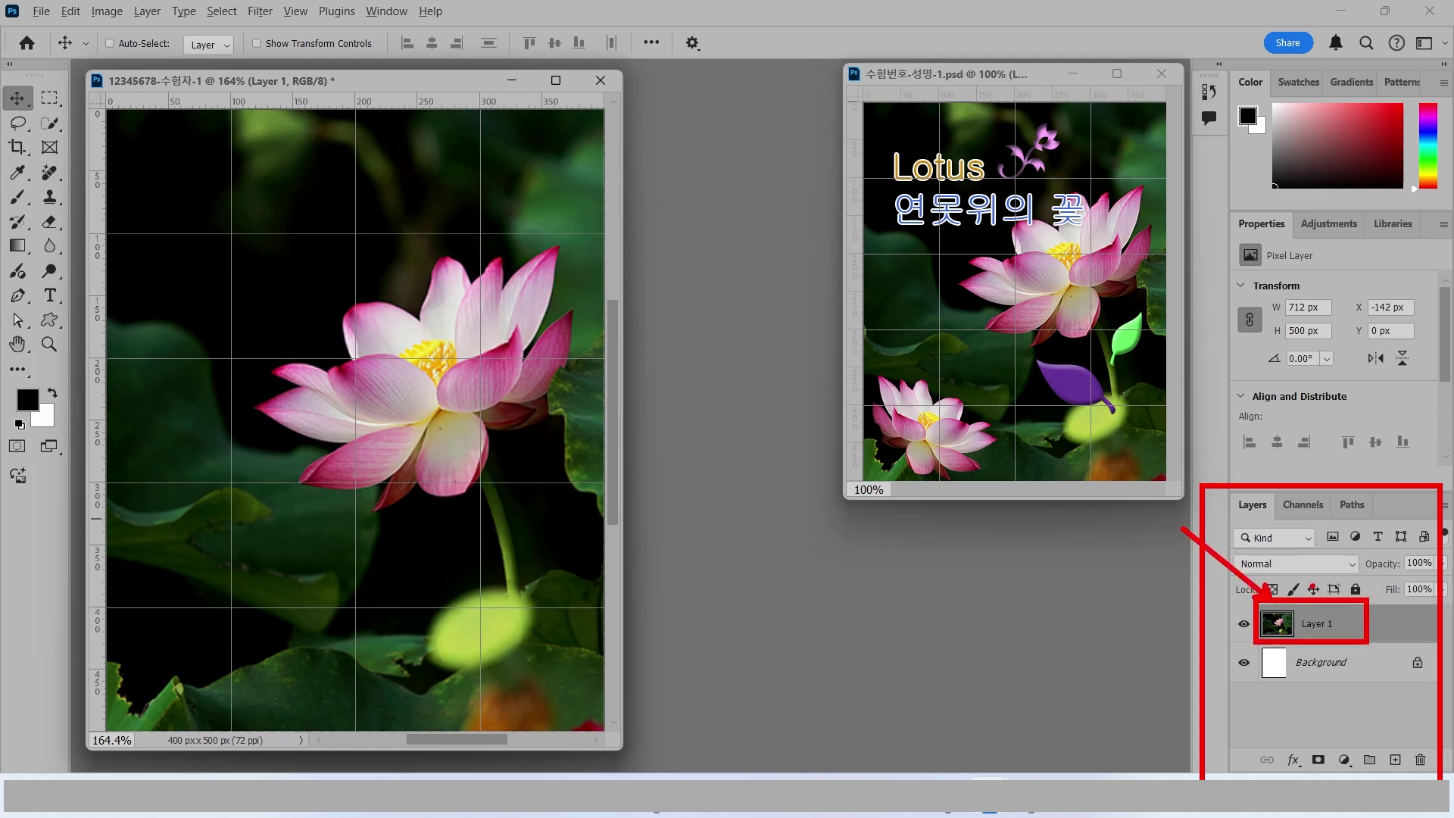
Step: Rename the layer holding the copied lotus photo to 2-1
{"action": "double_click", "coordinate": [1316, 624]}
{"action": "type", "text": "2-1"}
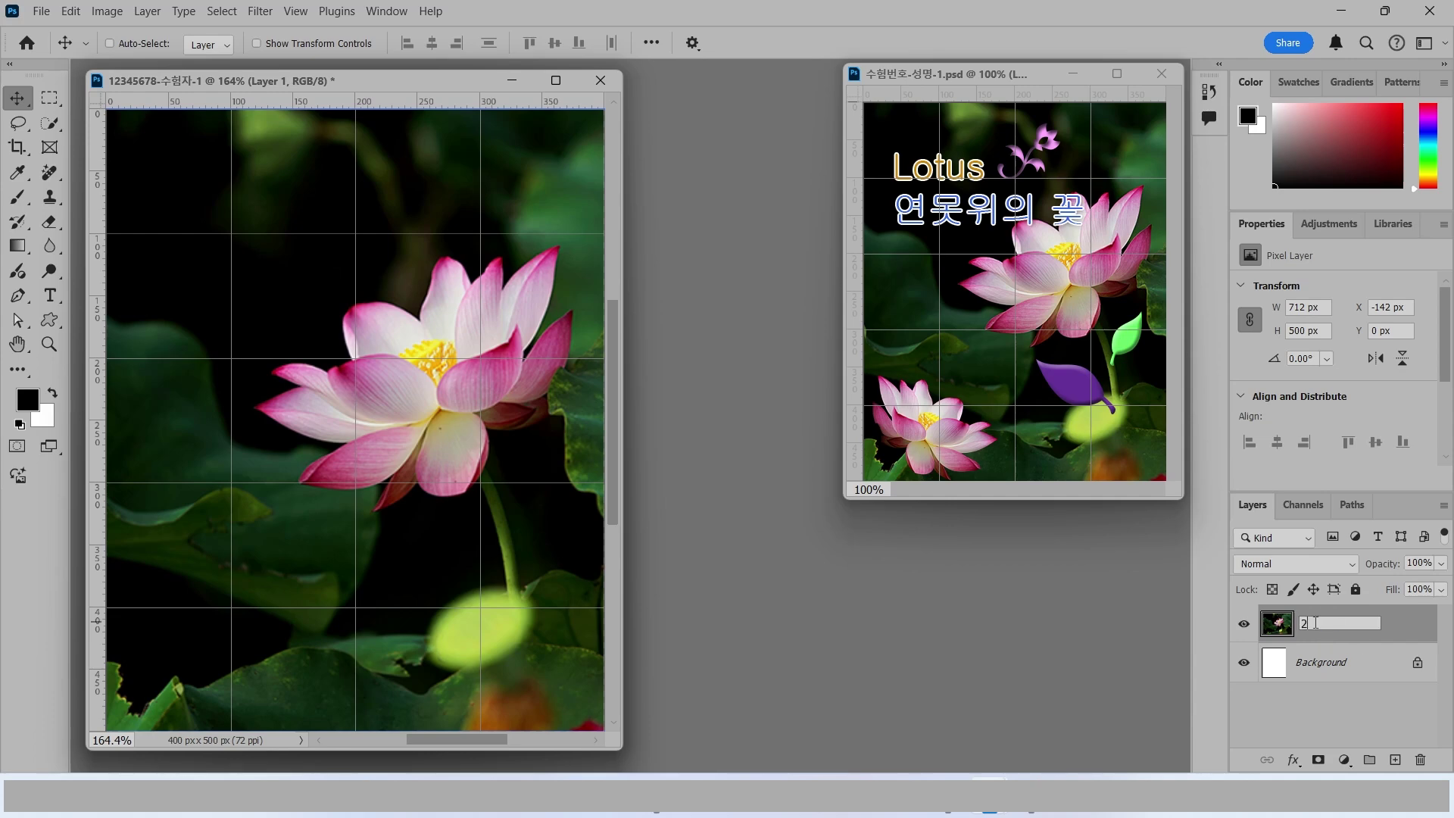
{"action": "key", "text": "Return"}
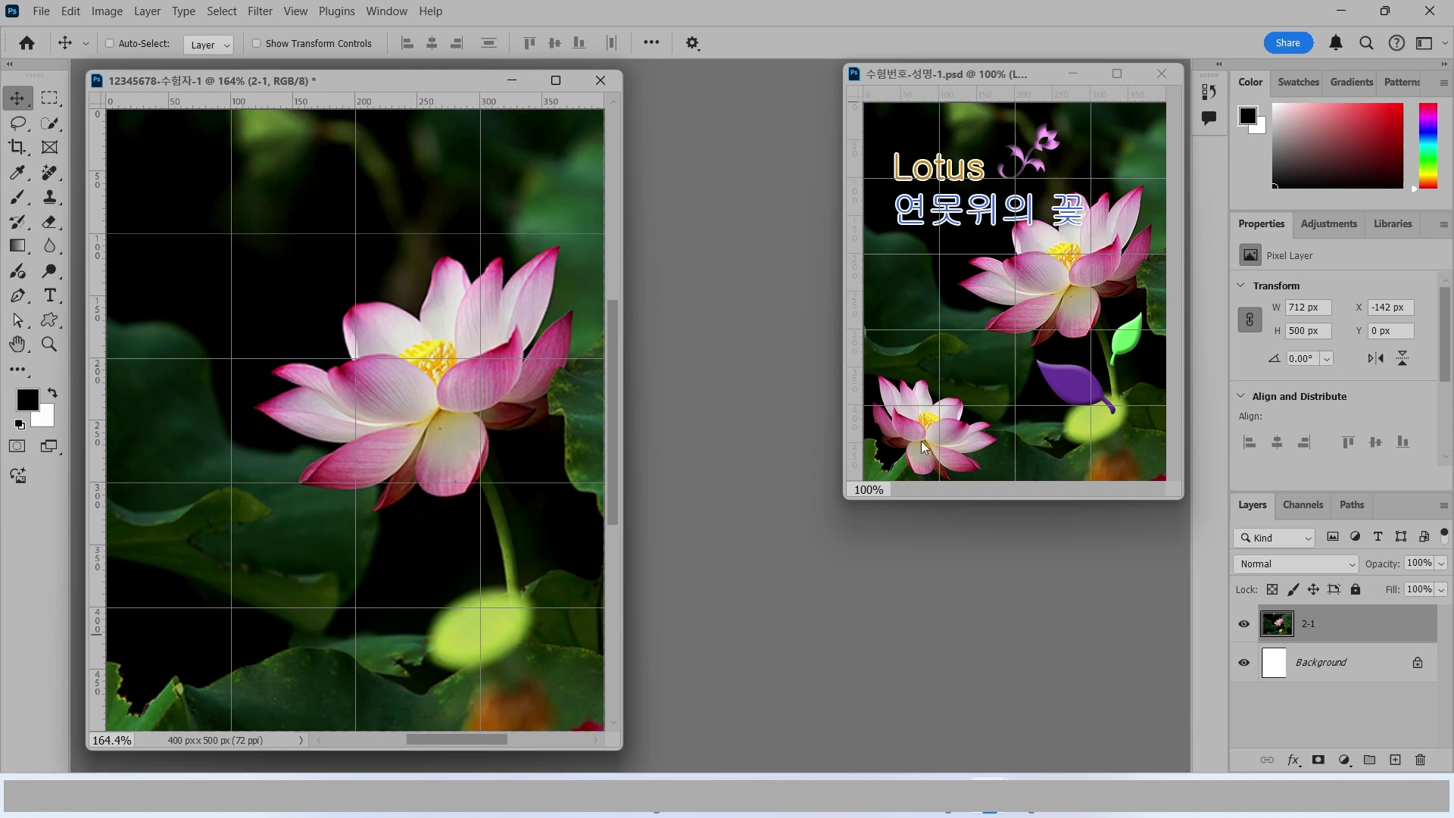
{"action": "mouse_move", "coordinate": [1114, 357]}
{"action": "left_mouse_down"}
{"action": "mouse_move", "coordinate": [975, 327]}
{"action": "mouse_move", "coordinate": [1019, 219]}
{"action": "mouse_move", "coordinate": [1153, 226]}
{"action": "mouse_move", "coordinate": [1122, 333]}
{"action": "left_mouse_up"}
{"action": "mouse_move", "coordinate": [1060, 270]}
{"action": "left_mouse_down"}
{"action": "mouse_move", "coordinate": [977, 291]}
{"action": "mouse_move", "coordinate": [930, 379]}
{"action": "mouse_move", "coordinate": [964, 361]}
{"action": "left_mouse_up"}
{"action": "key", "text": "Escape"}
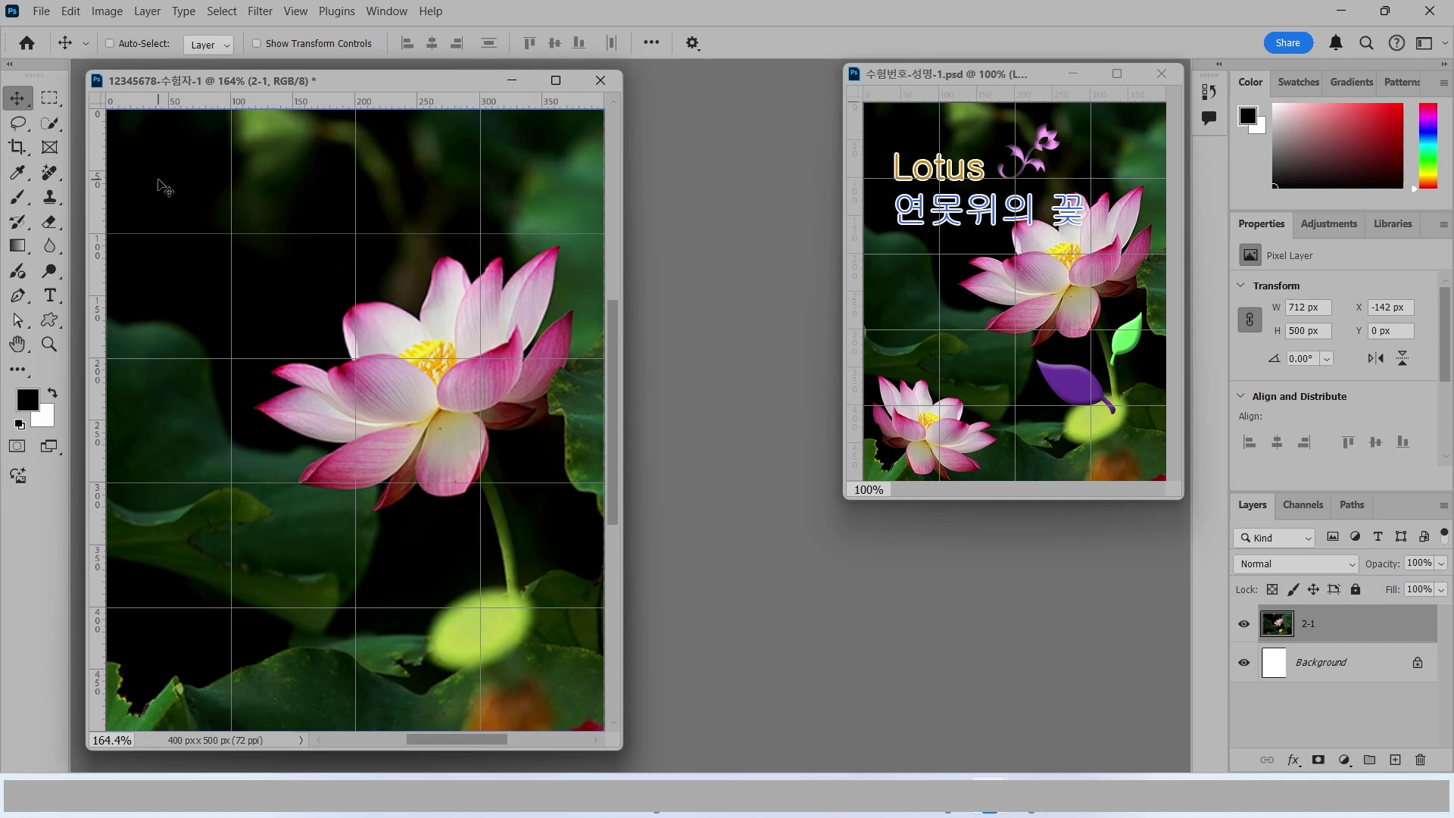
Step: Select the large lotus flower on layer 2-1 with the Object Selection tool in Lasso mode by outlining it loosely
{"action": "left_click", "coordinate": [47, 129]}
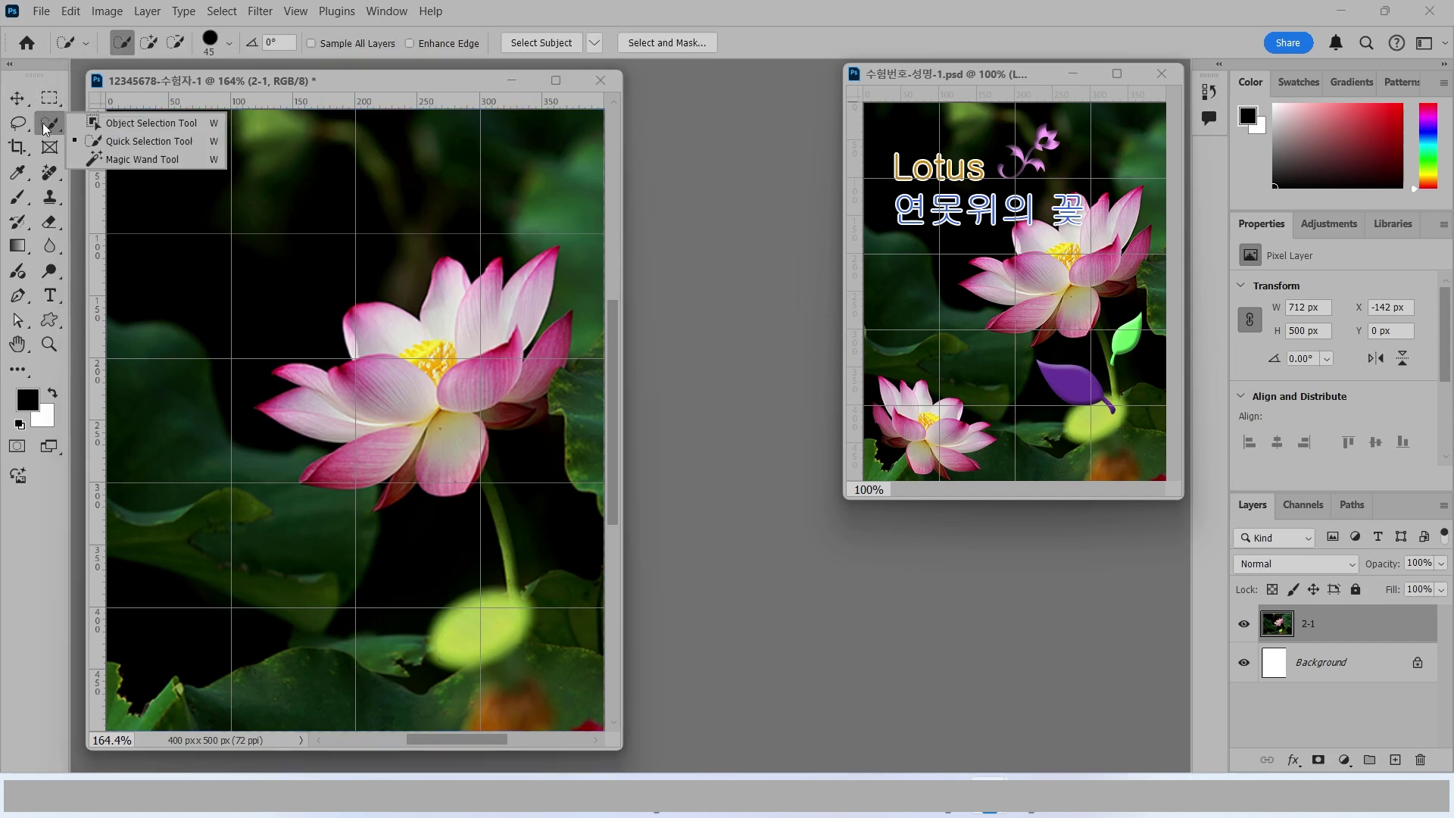
{"action": "left_click", "coordinate": [123, 123]}
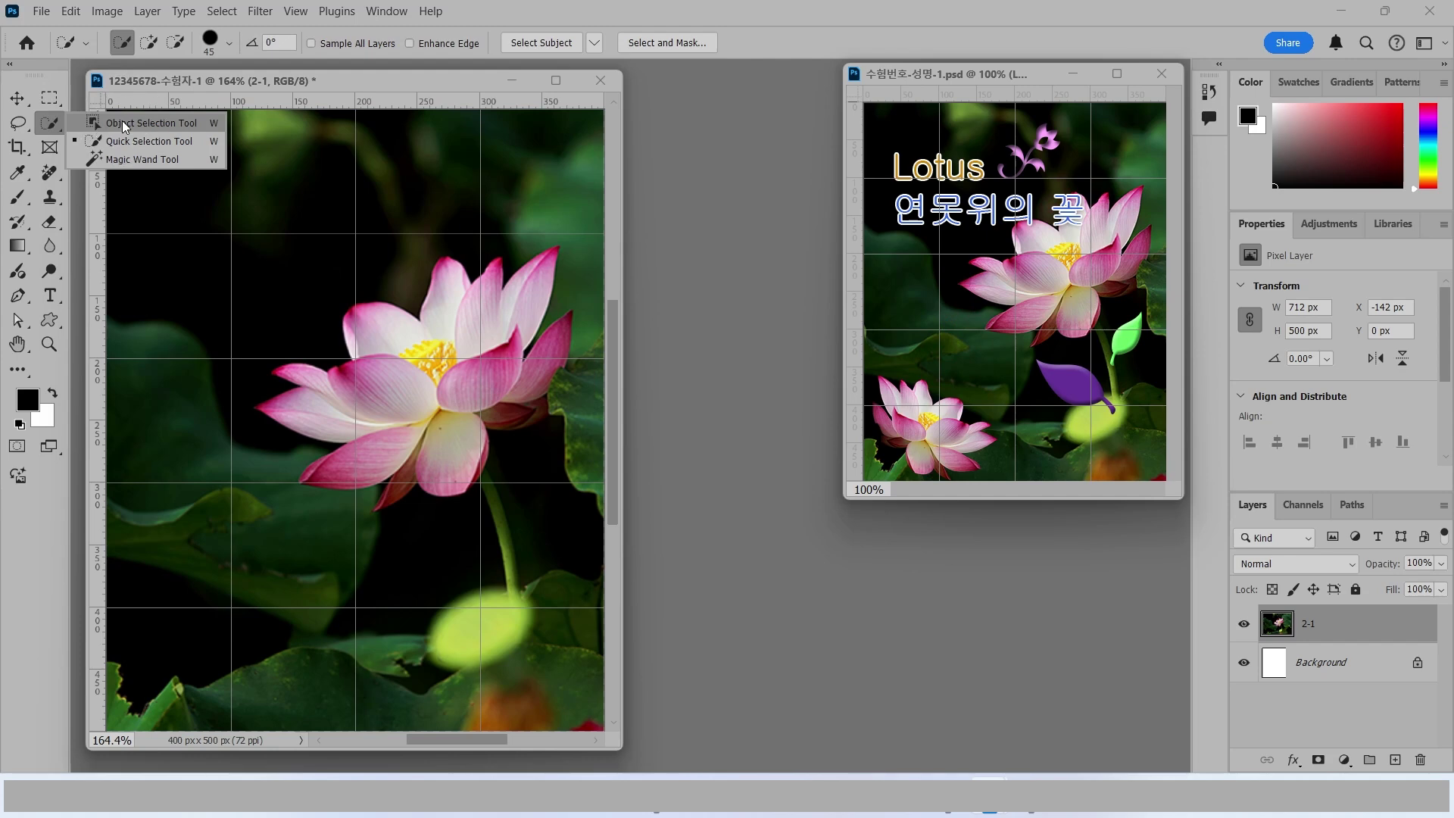
{"action": "left_click", "coordinate": [122, 123]}
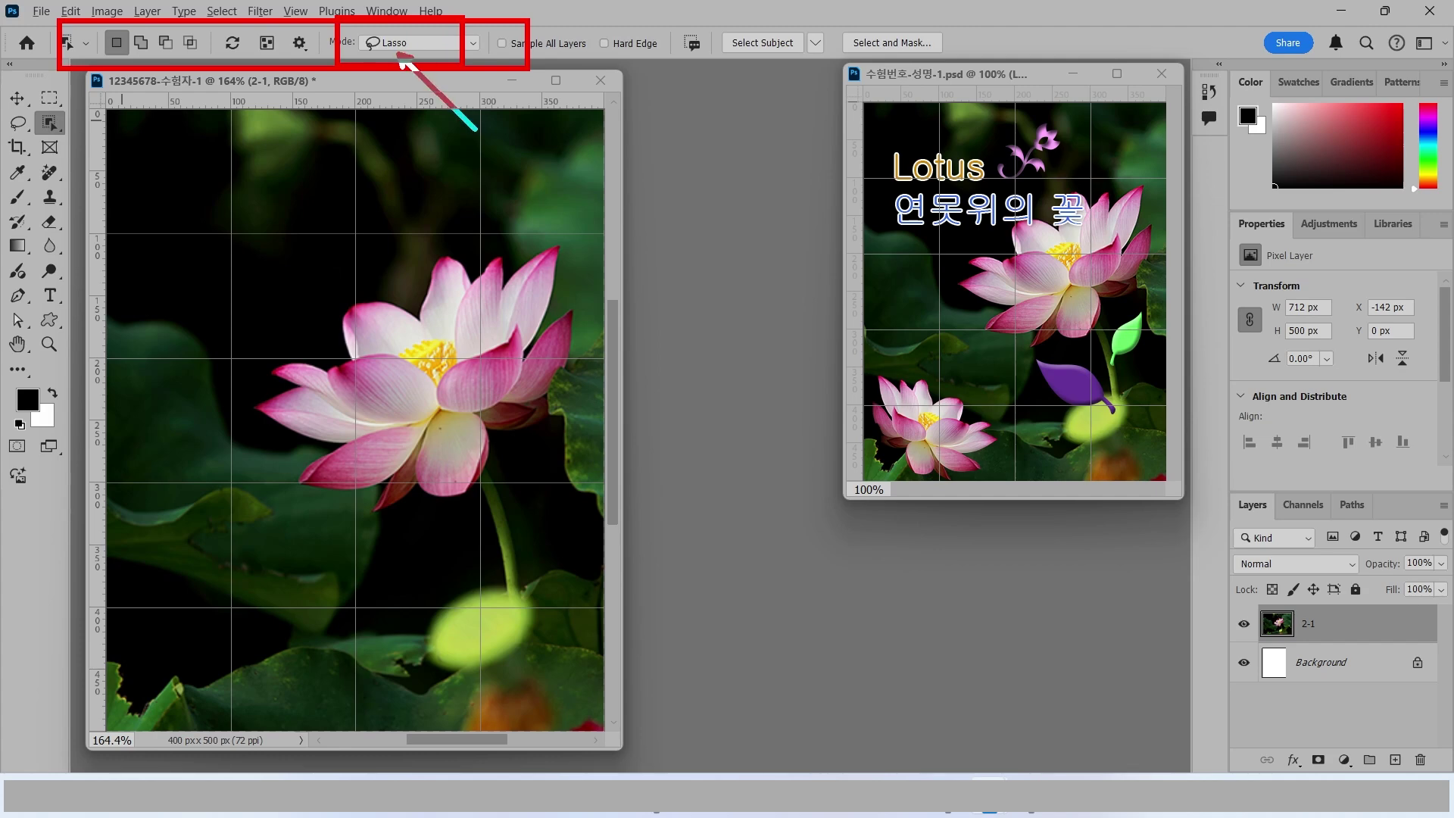
{"action": "left_click", "coordinate": [397, 41]}
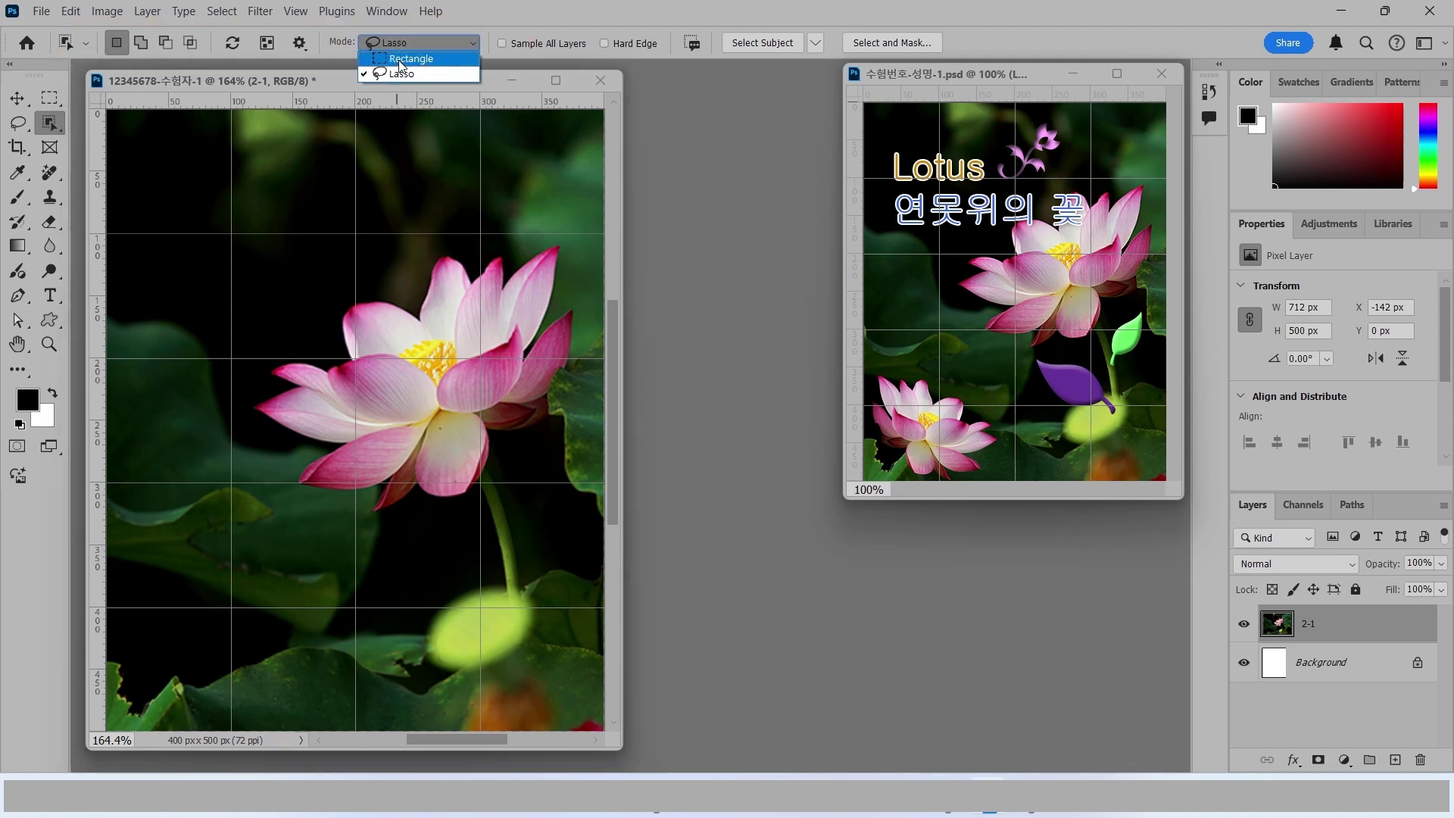
{"action": "left_click", "coordinate": [396, 74]}
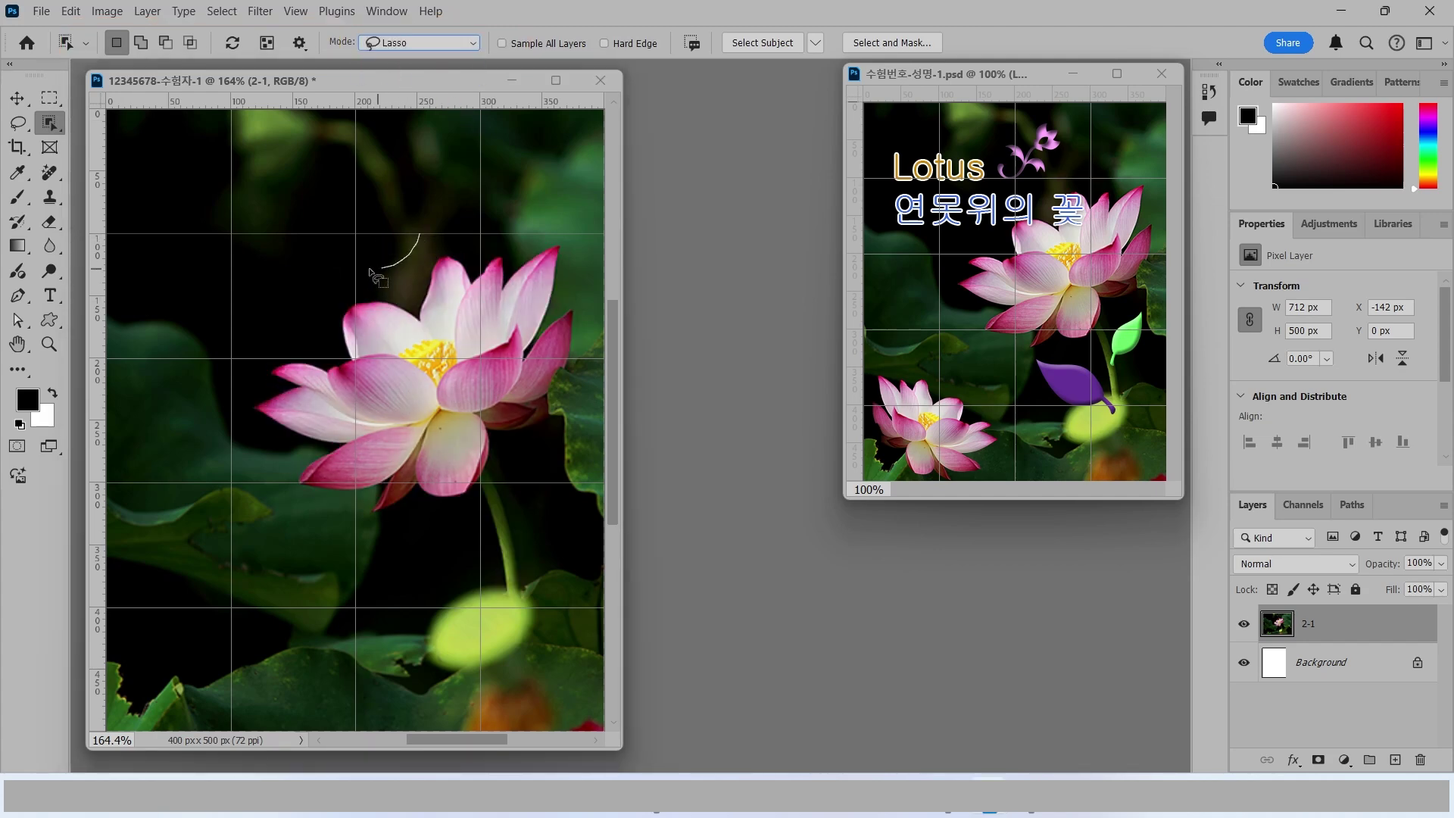
{"action": "mouse_move", "coordinate": [370, 268]}
{"action": "left_mouse_down"}
{"action": "mouse_move", "coordinate": [239, 343]}
{"action": "mouse_move", "coordinate": [232, 444]}
{"action": "mouse_move", "coordinate": [303, 508]}
{"action": "mouse_move", "coordinate": [462, 544]}
{"action": "mouse_move", "coordinate": [484, 579]}
{"action": "mouse_move", "coordinate": [521, 594]}
{"action": "mouse_move", "coordinate": [543, 556]}
{"action": "mouse_move", "coordinate": [530, 456]}
{"action": "mouse_move", "coordinate": [590, 331]}
{"action": "mouse_move", "coordinate": [576, 268]}
{"action": "mouse_move", "coordinate": [537, 218]}
{"action": "mouse_move", "coordinate": [472, 217]}
{"action": "mouse_move", "coordinate": [407, 247]}
{"action": "left_mouse_up"}
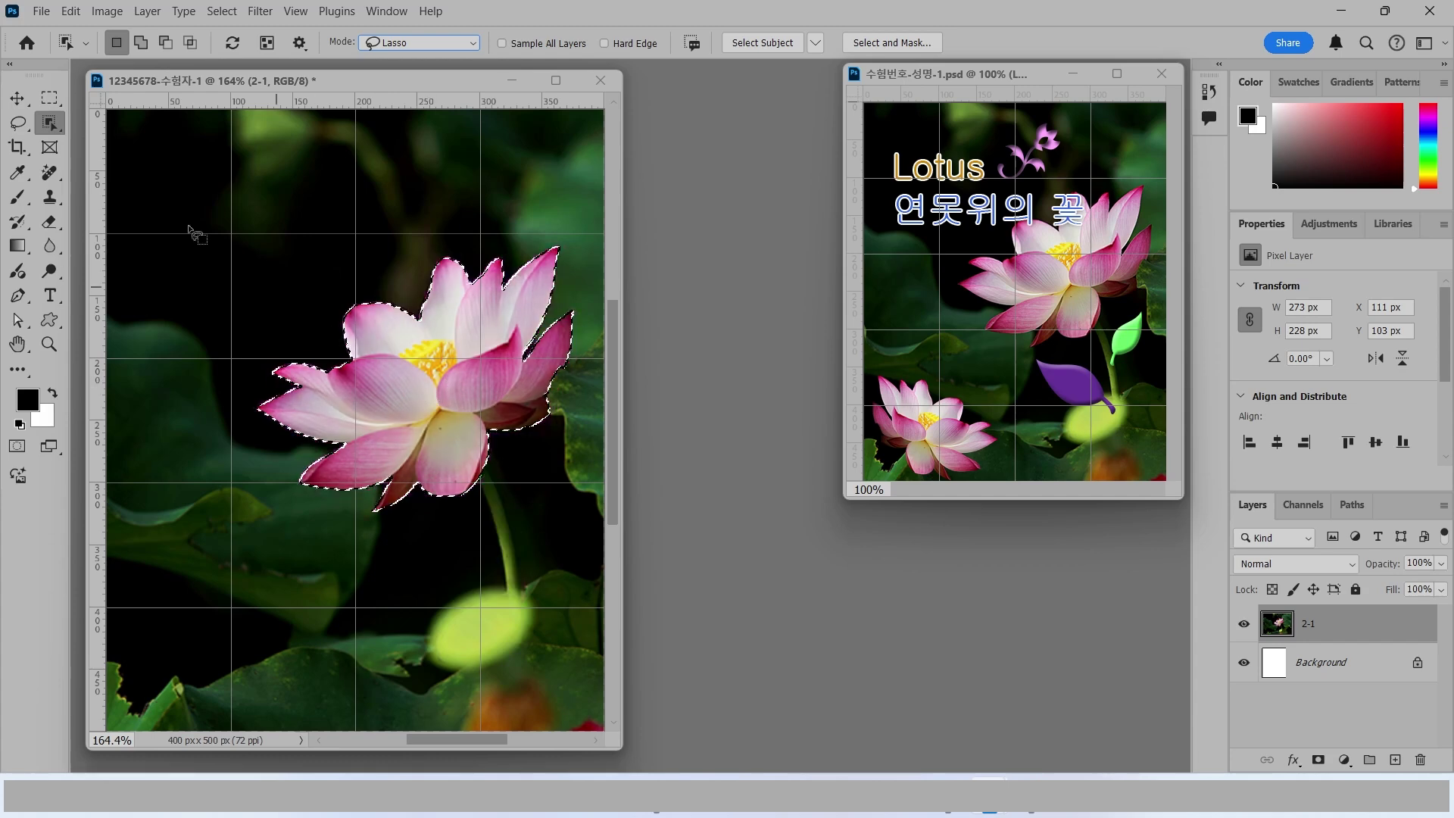
Step: Switch to the Quick Selection tool with a brush size of 10 in add-to-selection mode, keeping the flower selected
{"action": "right_click", "coordinate": [57, 121]}
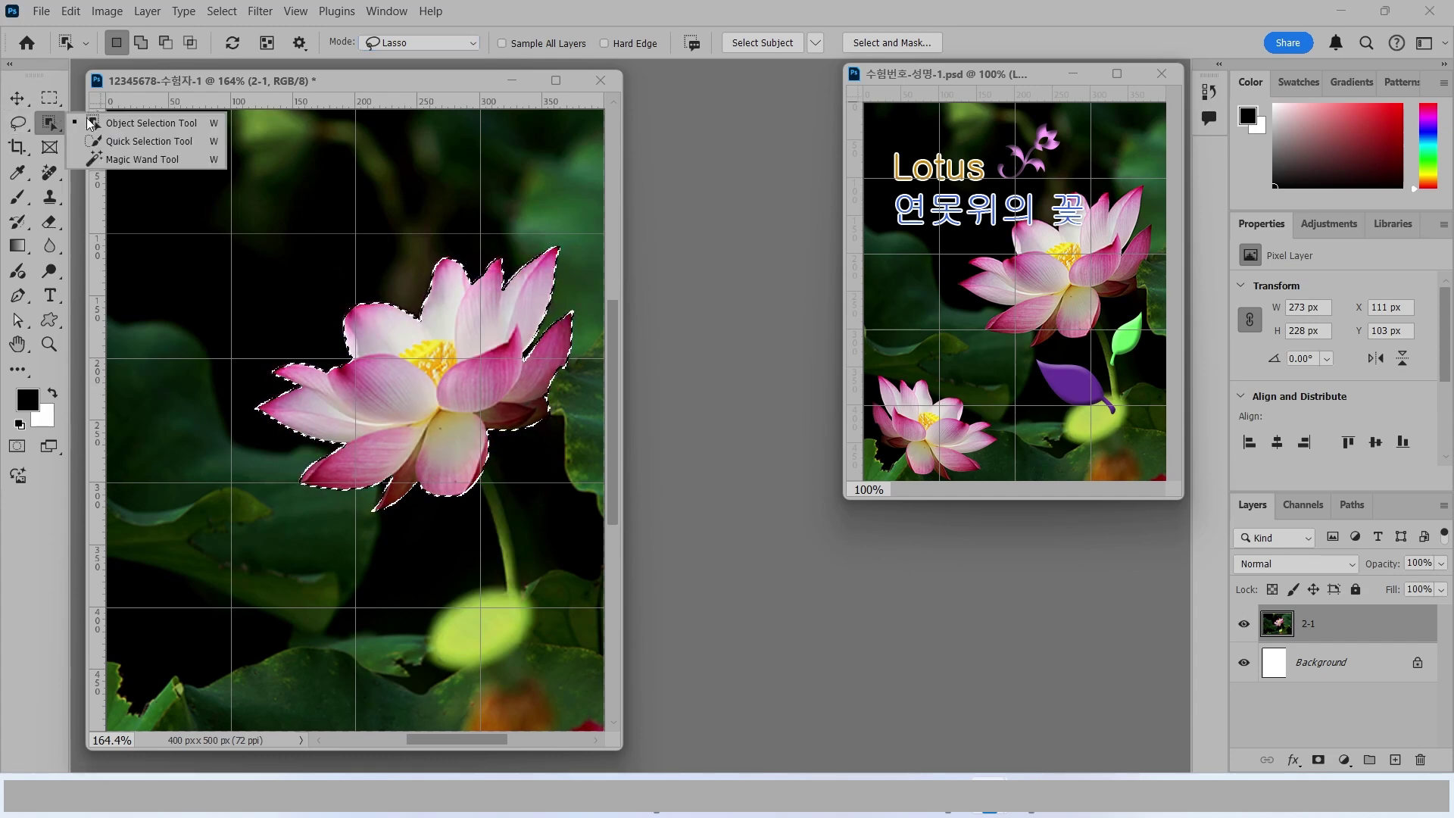
{"action": "left_click", "coordinate": [136, 141]}
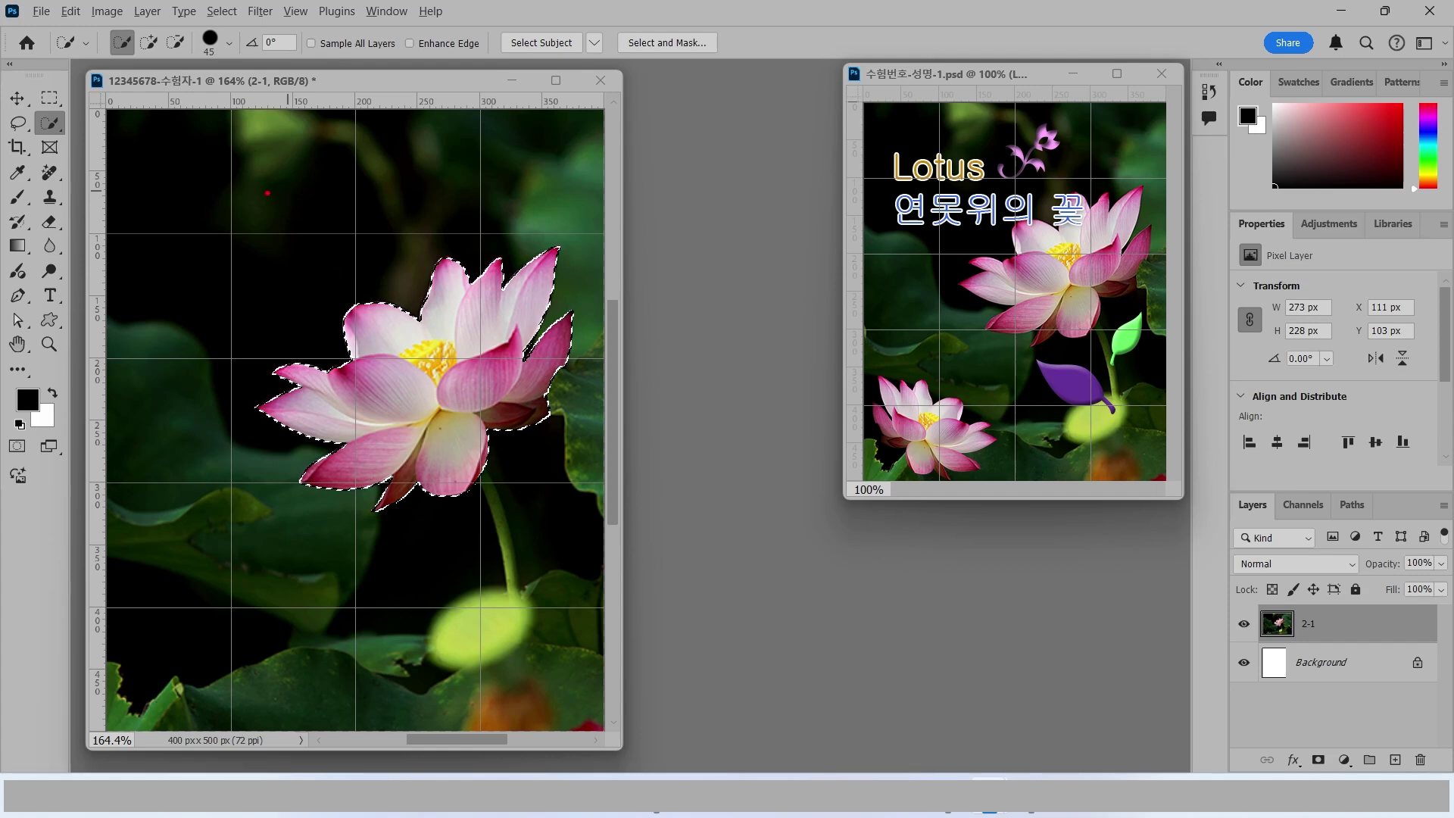
{"action": "mouse_move", "coordinate": [264, 184]}
{"action": "left_mouse_down"}
{"action": "mouse_move", "coordinate": [244, 250]}
{"action": "mouse_move", "coordinate": [282, 246]}
{"action": "left_mouse_up"}
{"action": "left_click_drag", "start_coordinate": [331, 135], "coordinate": [315, 278]}
{"action": "mouse_move", "coordinate": [369, 179]}
{"action": "left_mouse_down"}
{"action": "mouse_move", "coordinate": [408, 173]}
{"action": "mouse_move", "coordinate": [388, 256]}
{"action": "left_mouse_up"}
{"action": "key", "text": "Escape"}
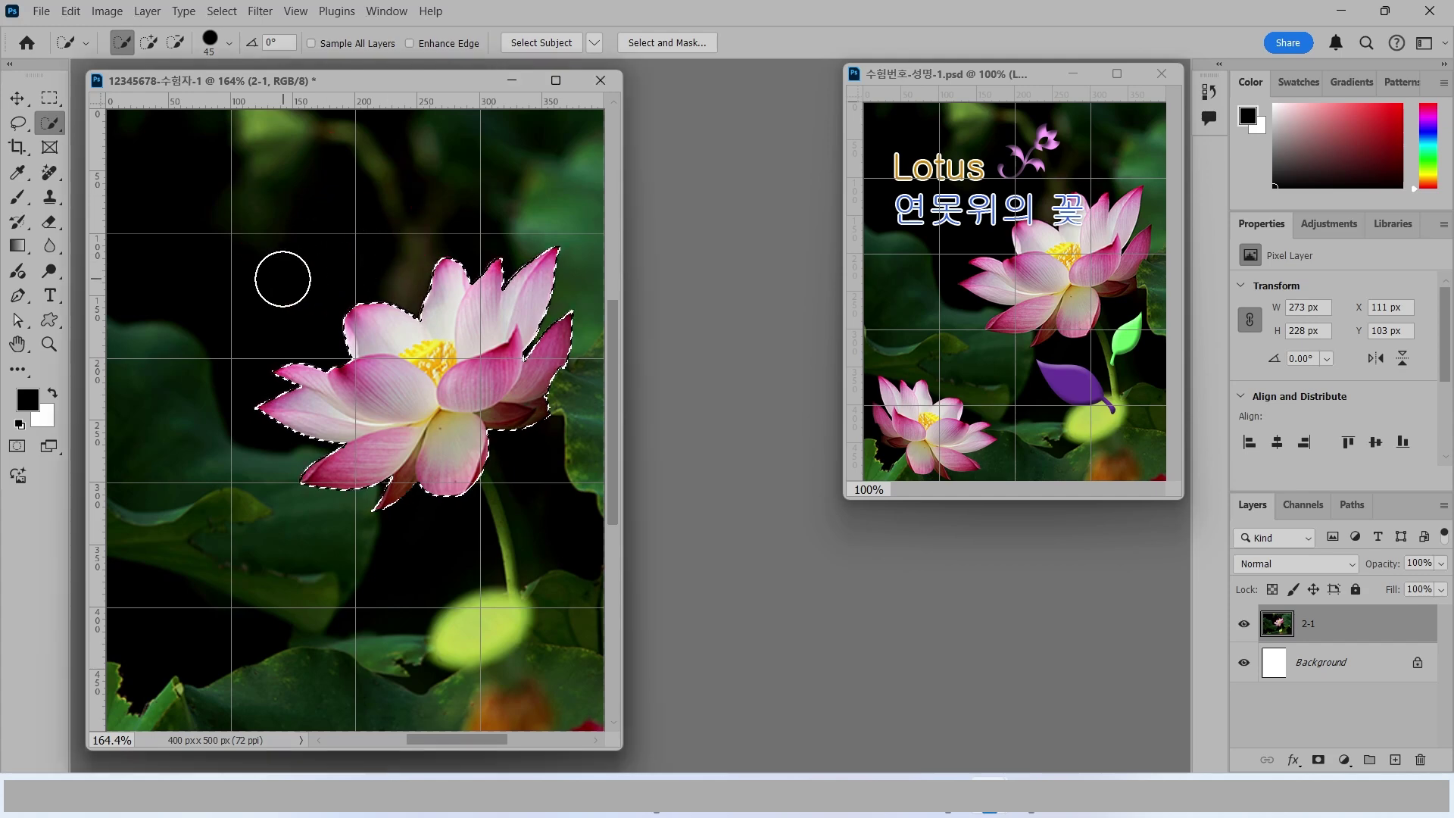
{"action": "key", "text": "bracketleft"}
{"action": "key", "text": "bracketleft"}
{"action": "key", "text": "bracketleft"}
{"action": "key", "text": "bracketleft"}
{"action": "key", "text": "bracketleft"}
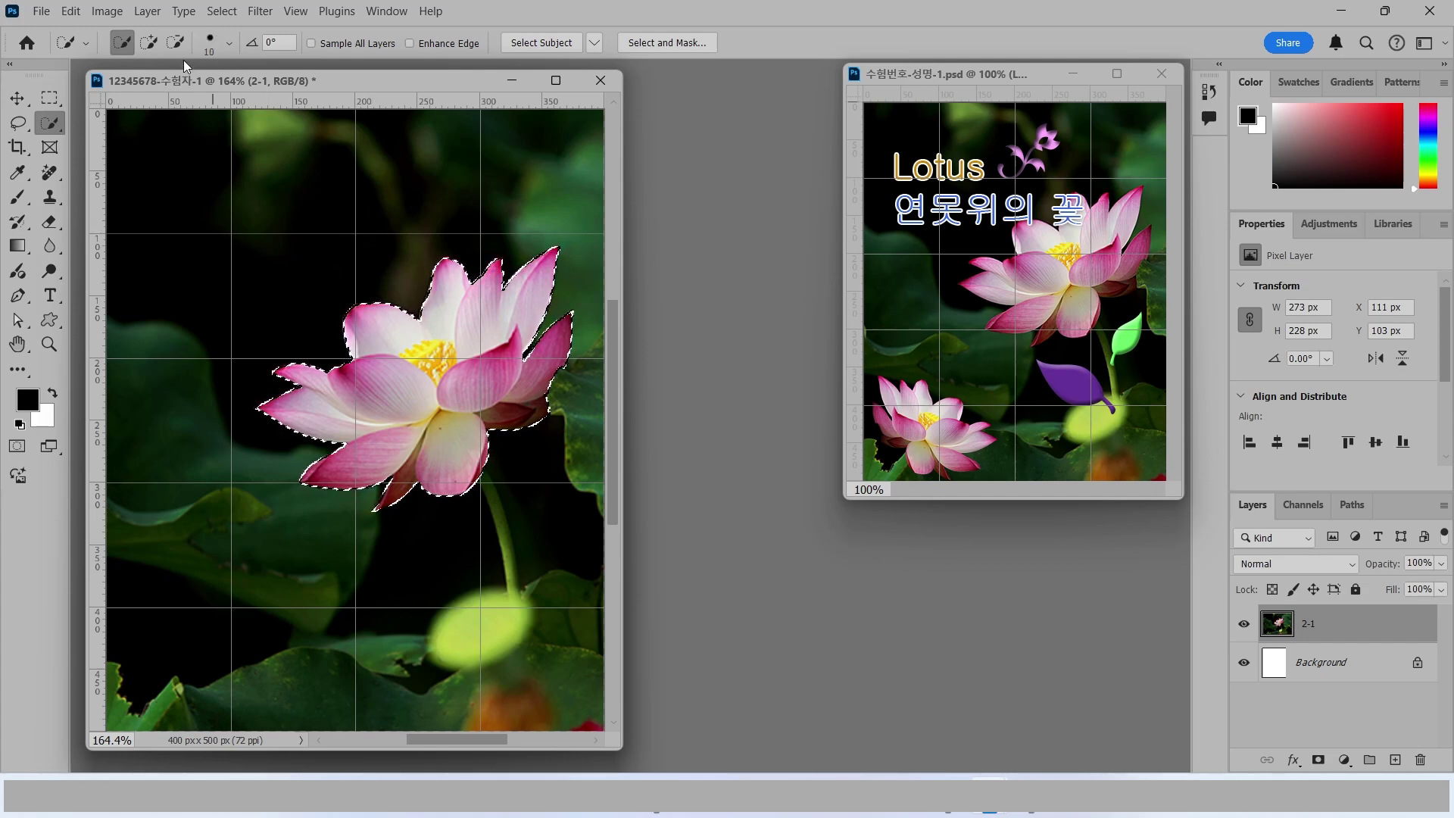
{"action": "left_click", "coordinate": [149, 43]}
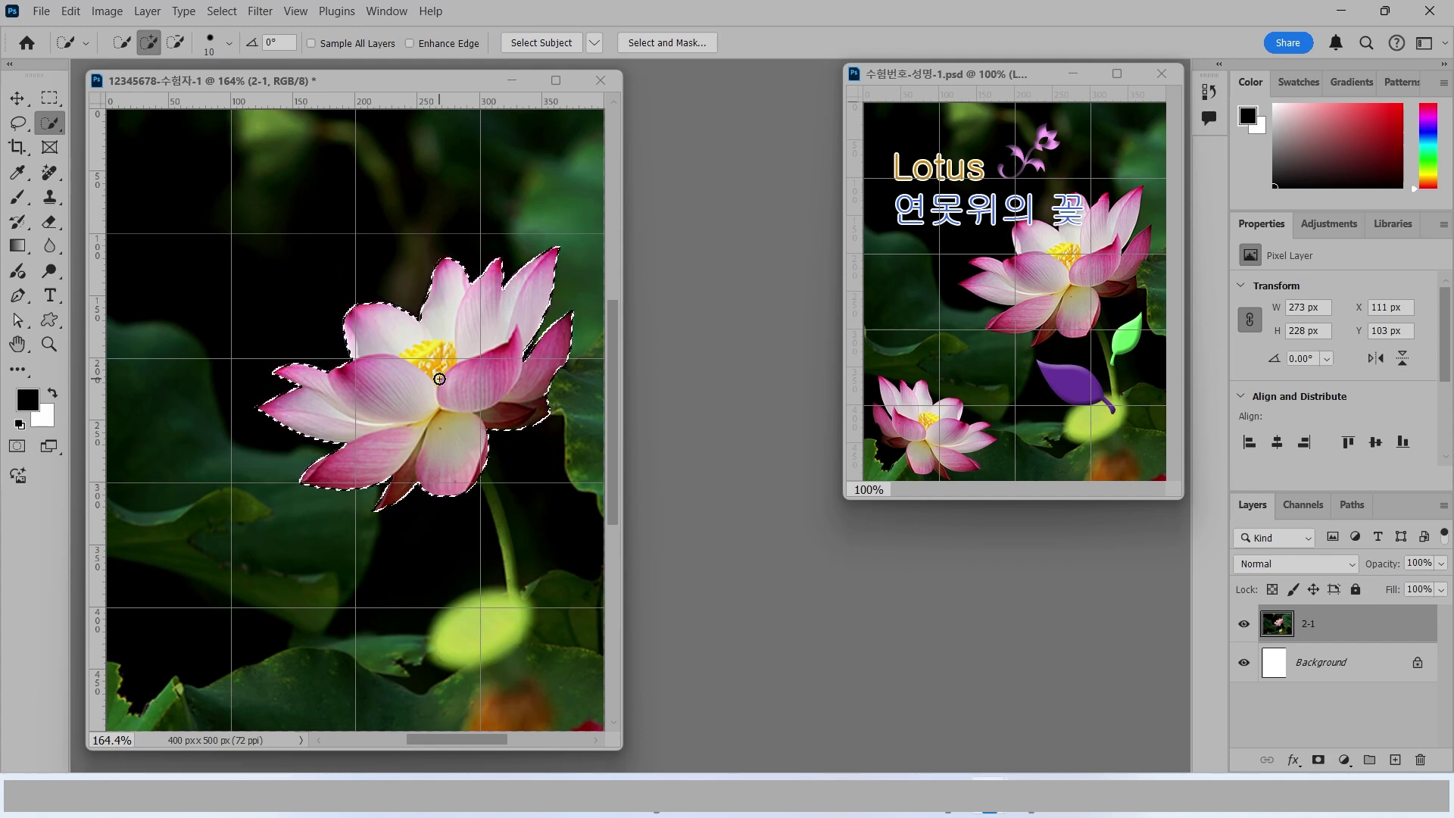
Step: Copy the selected lotus flower to a new layer and name that layer 연꽃
{"action": "key", "text": "ctrl+j"}
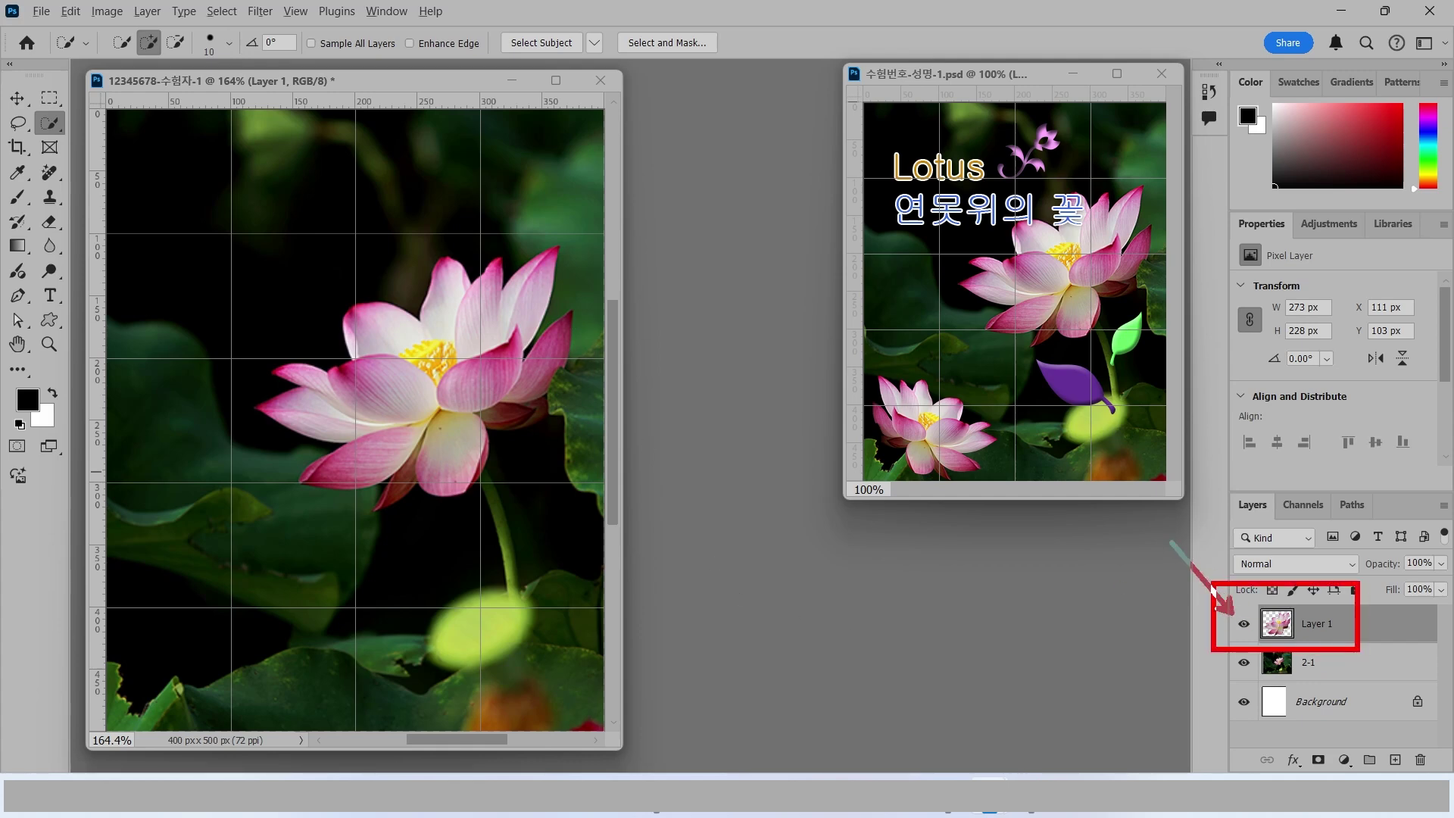
{"action": "double_click", "coordinate": [1316, 624]}
{"action": "type", "text": "o"}
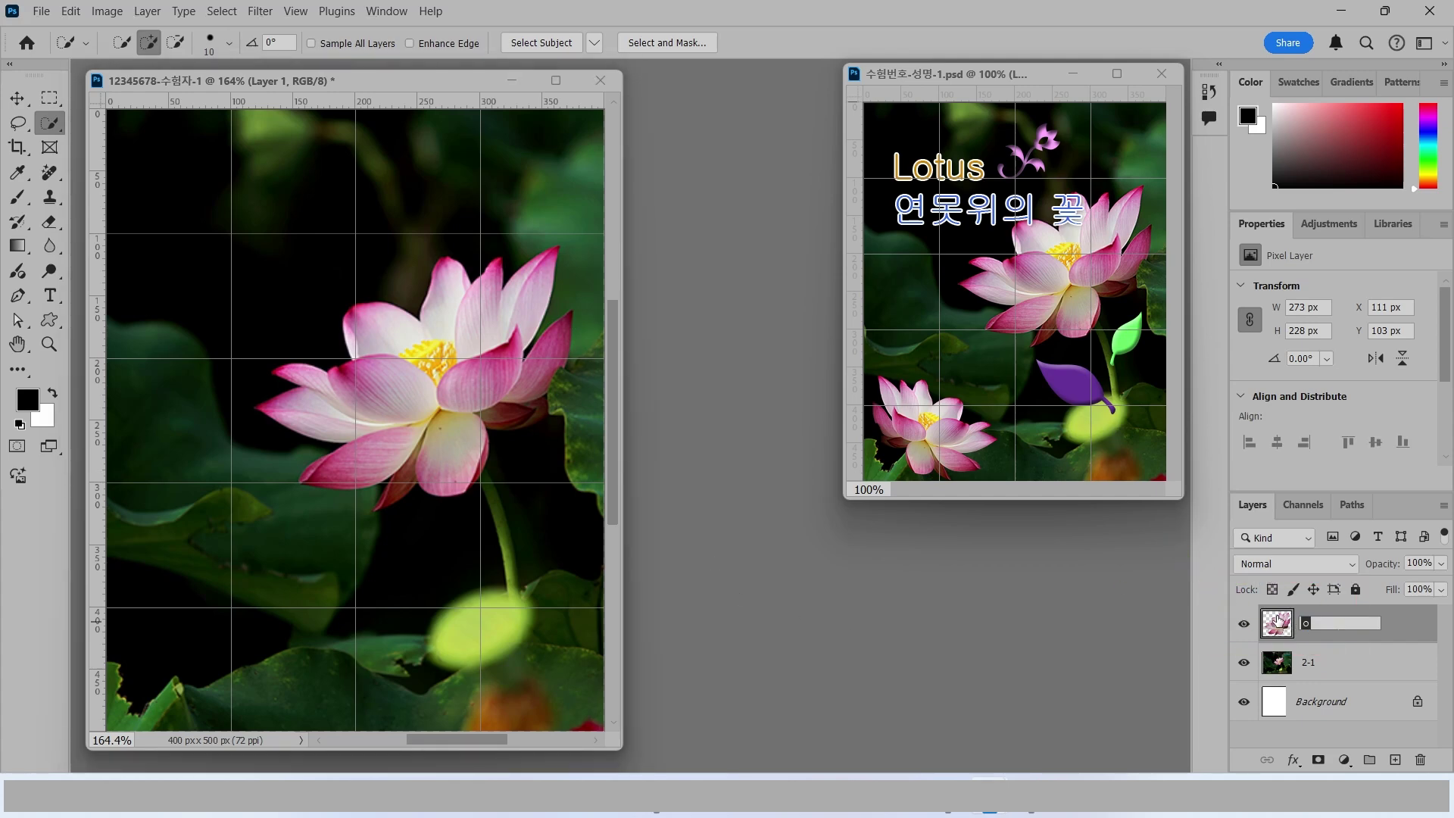
{"action": "type", "text": "연꽃"}
{"action": "key", "text": "Return"}
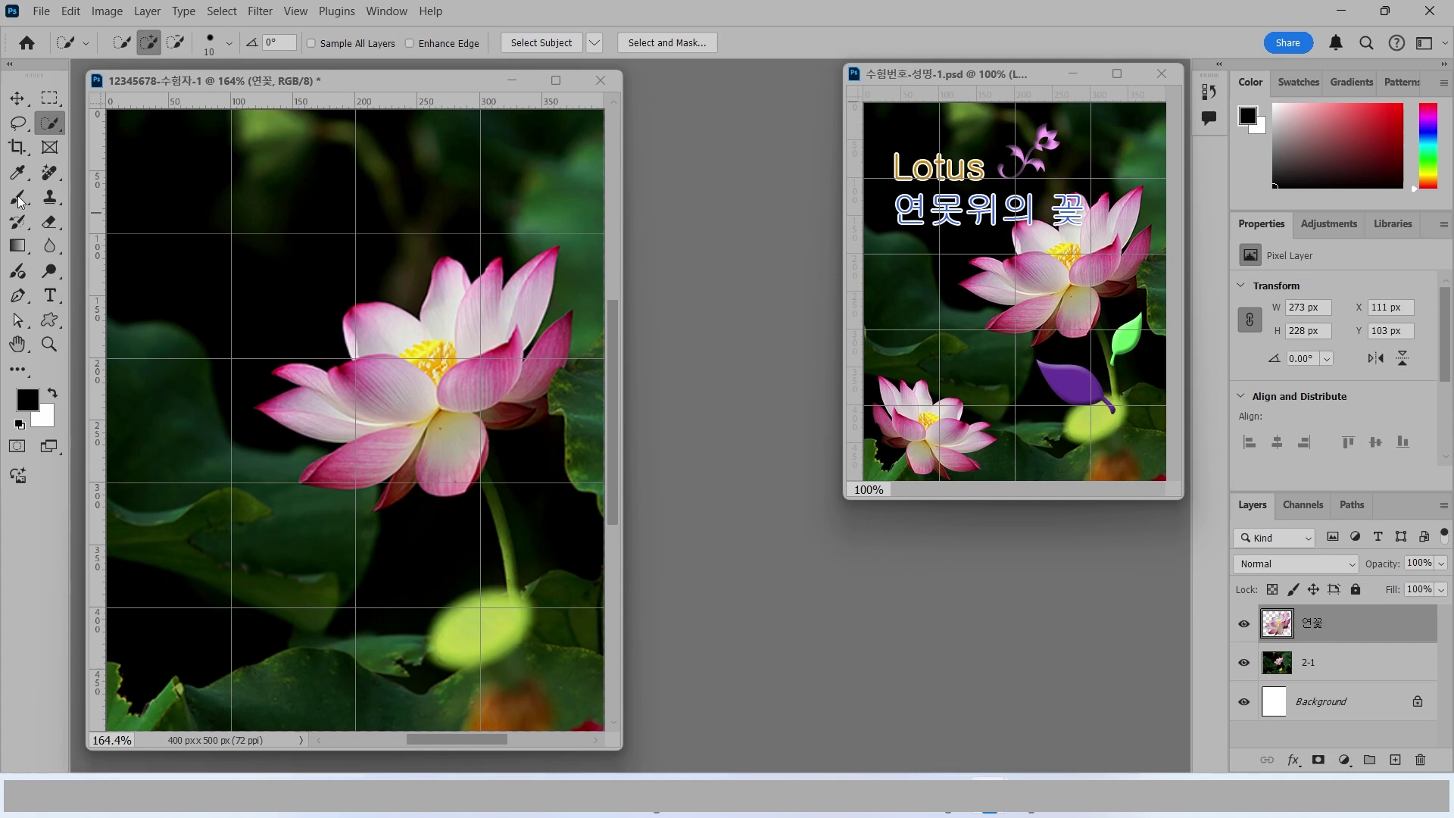
Step: Move the lotus copy on layer 연꽃 down and left over the photo, to about X 27 px, Y 161 px
{"action": "left_click", "coordinate": [16, 98]}
{"action": "left_click_drag", "start_coordinate": [412, 389], "coordinate": [331, 465]}
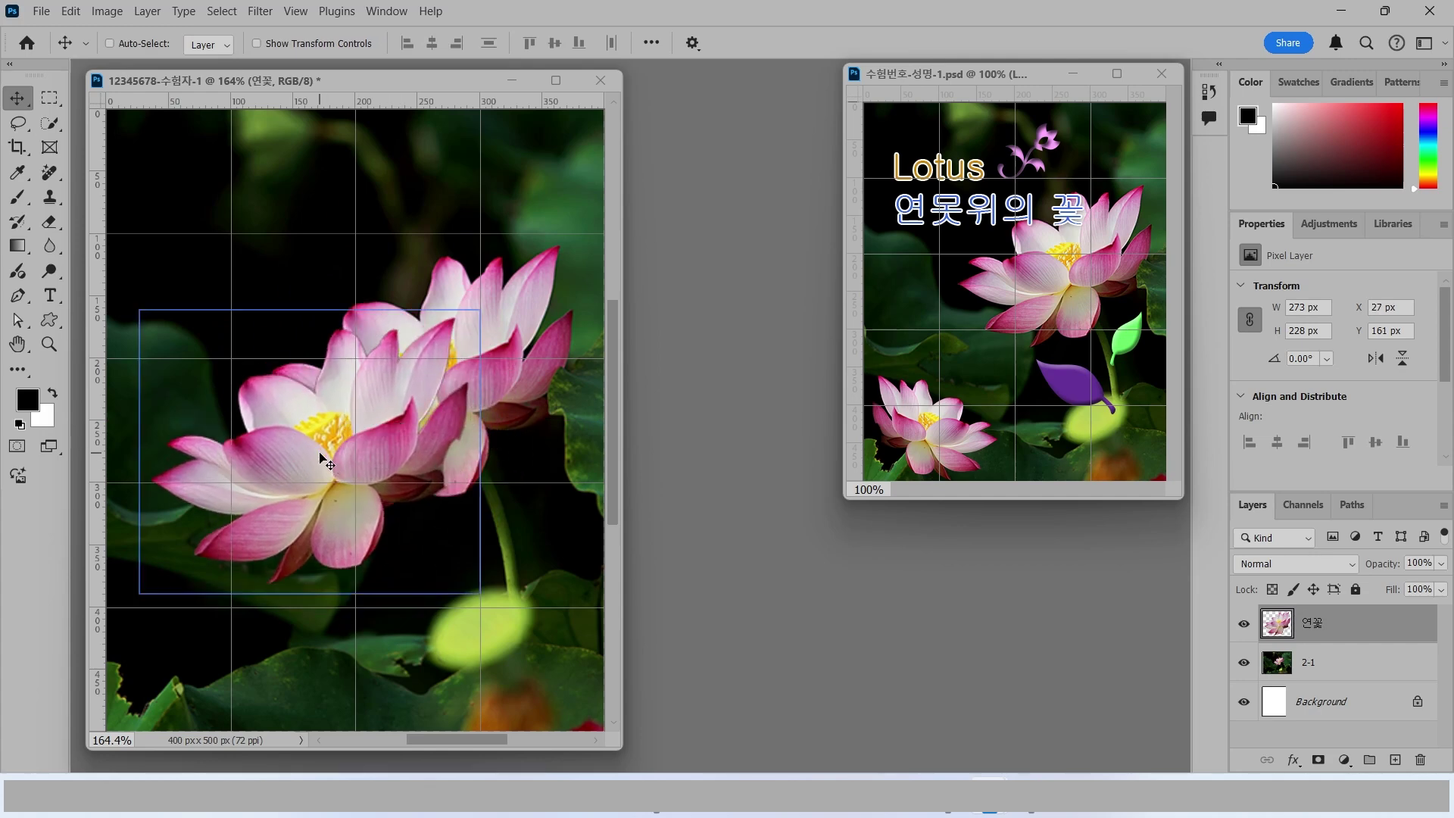
Step: Scale the lotus copy on layer 연꽃 proportionally to about 64% with Free Transform
{"action": "left_click", "coordinate": [71, 12]}
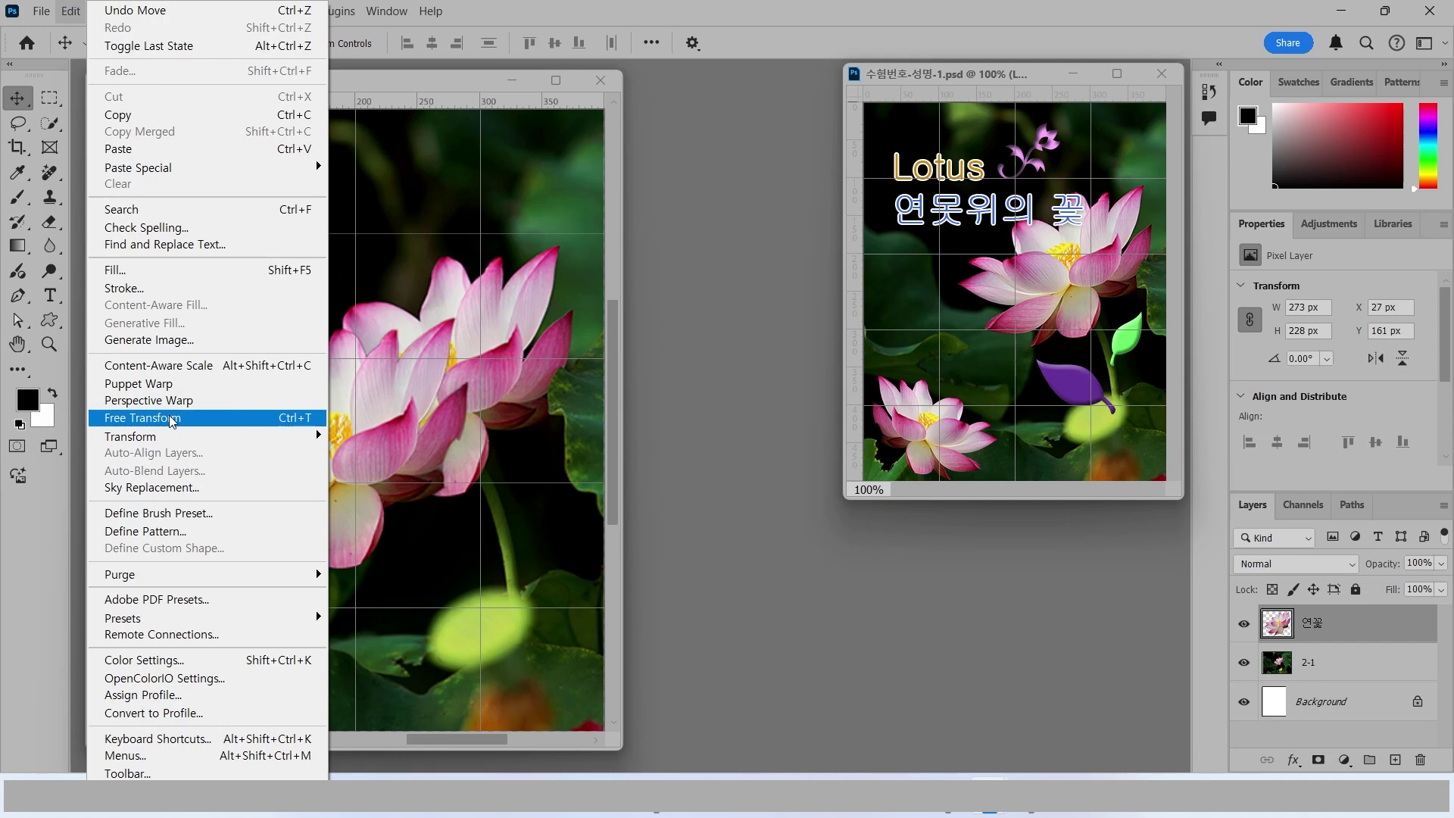
{"action": "left_click", "coordinate": [286, 422]}
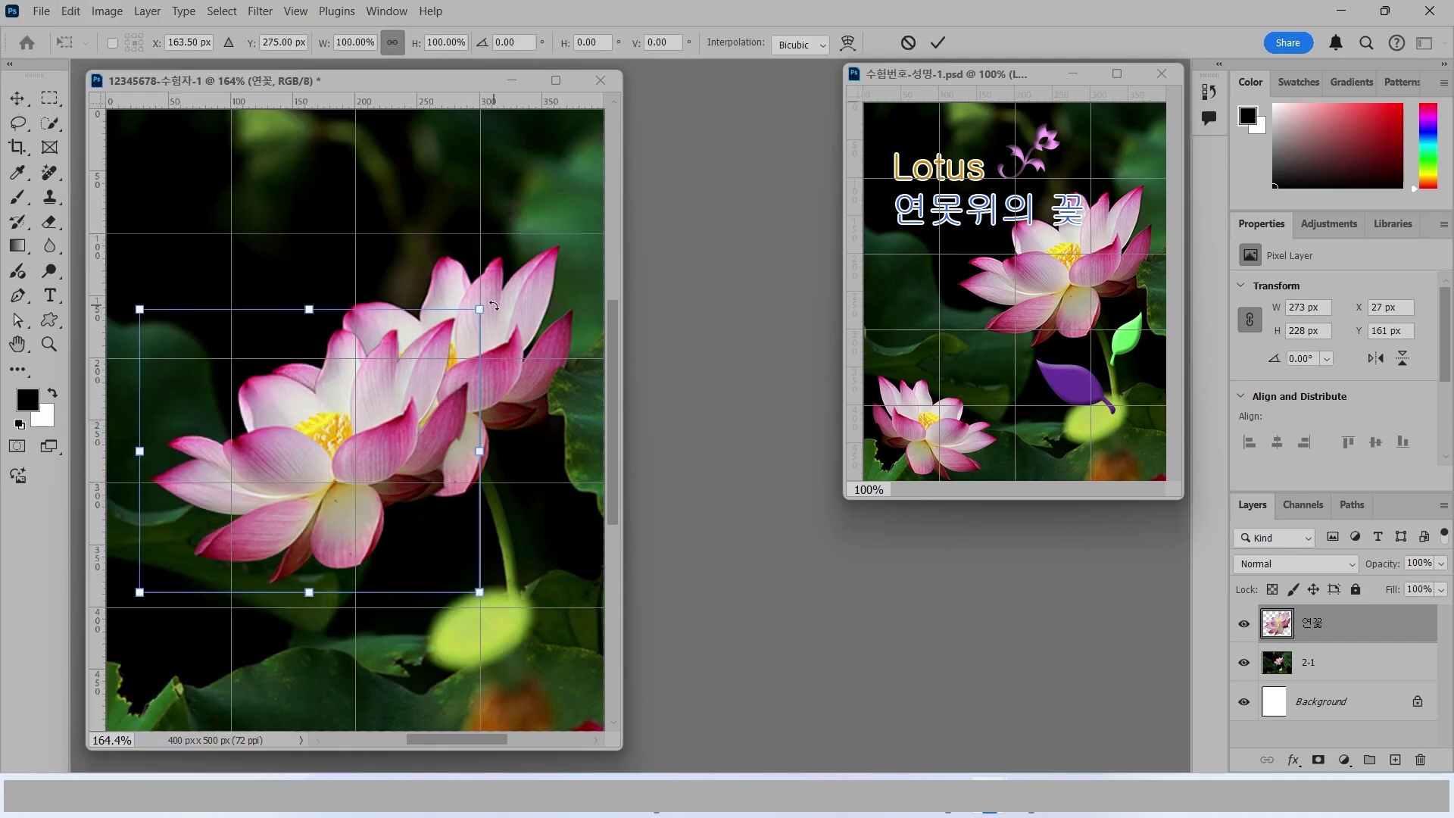
{"action": "left_click_drag", "start_coordinate": [480, 309], "coordinate": [356, 443]}
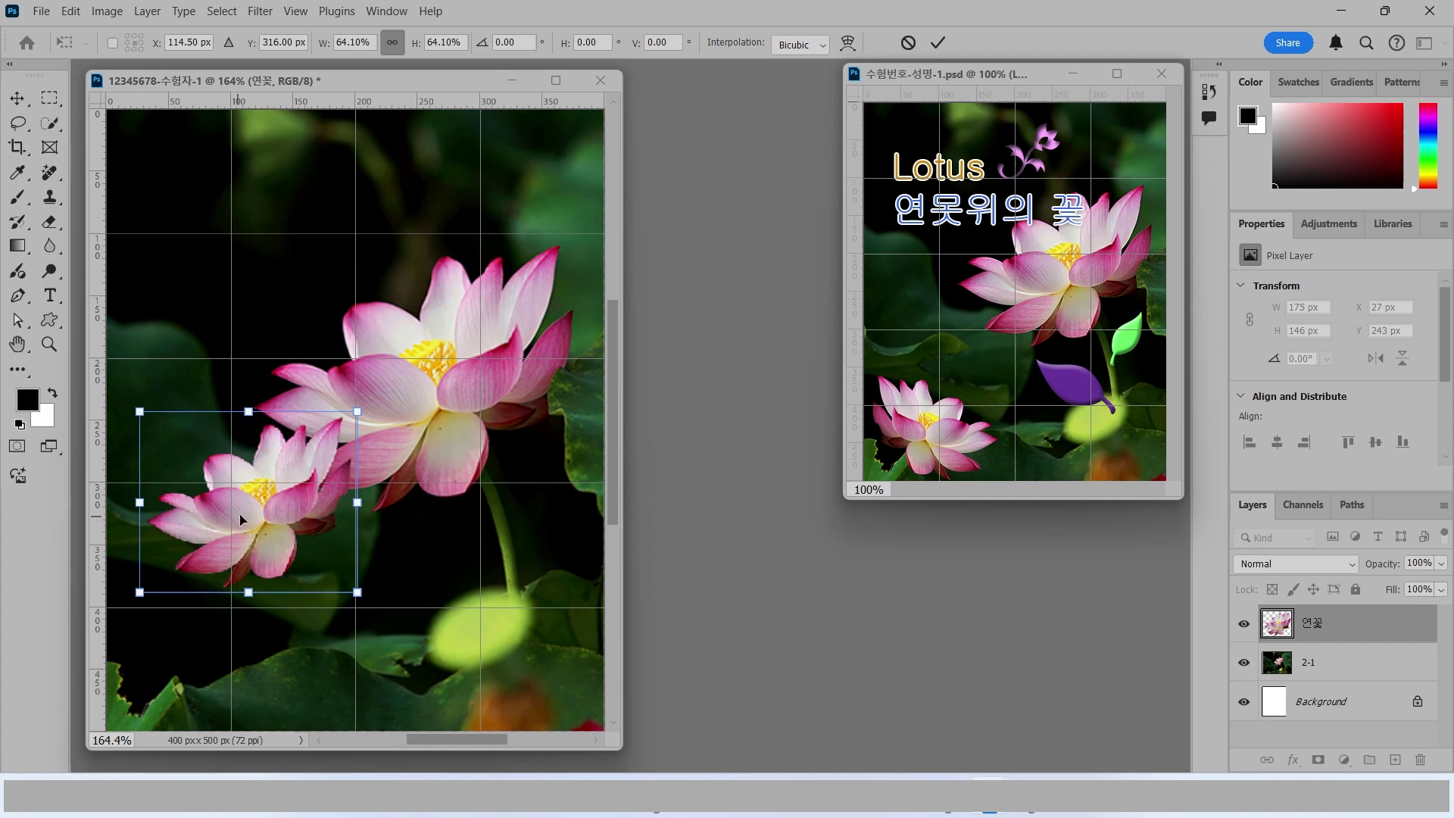
Step: Flip the lotus copy horizontally and place it in the photo's lower-left corner, at about X 0 px, Y 355 px
{"action": "right_click", "coordinate": [278, 471]}
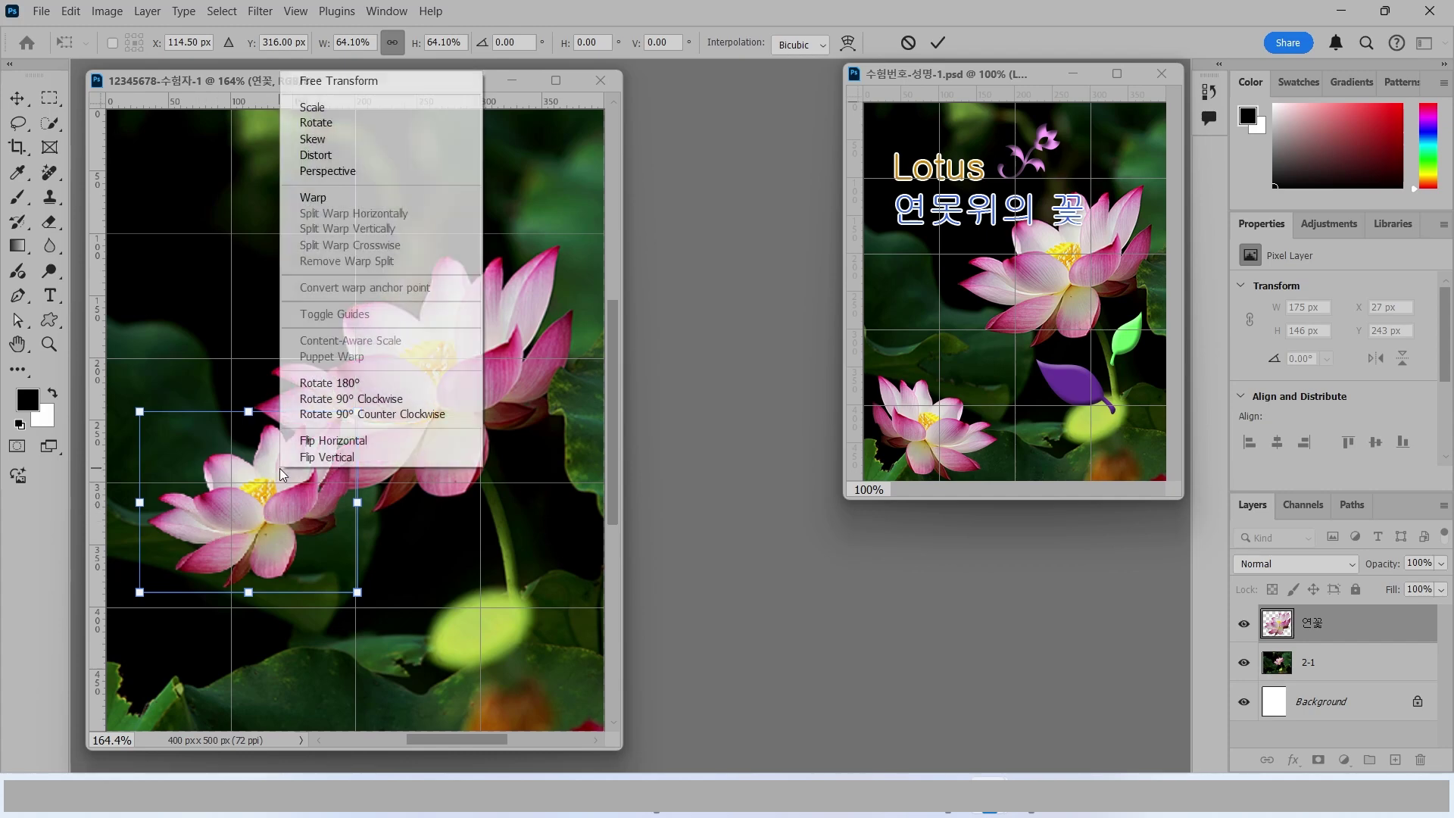
{"action": "left_click", "coordinate": [316, 442]}
{"action": "left_click_drag", "start_coordinate": [270, 491], "coordinate": [190, 670]}
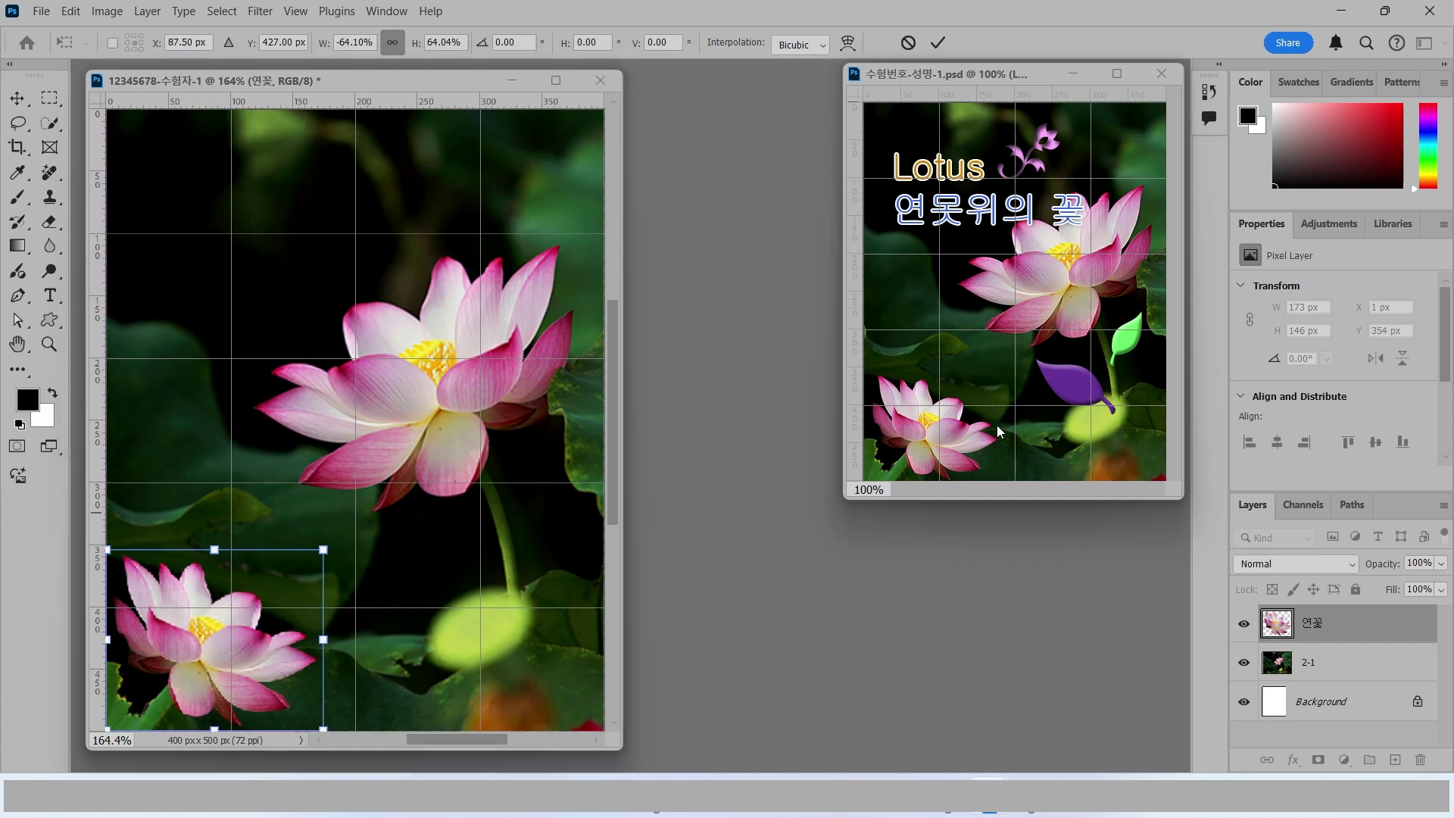
{"action": "double_click", "coordinate": [248, 600]}
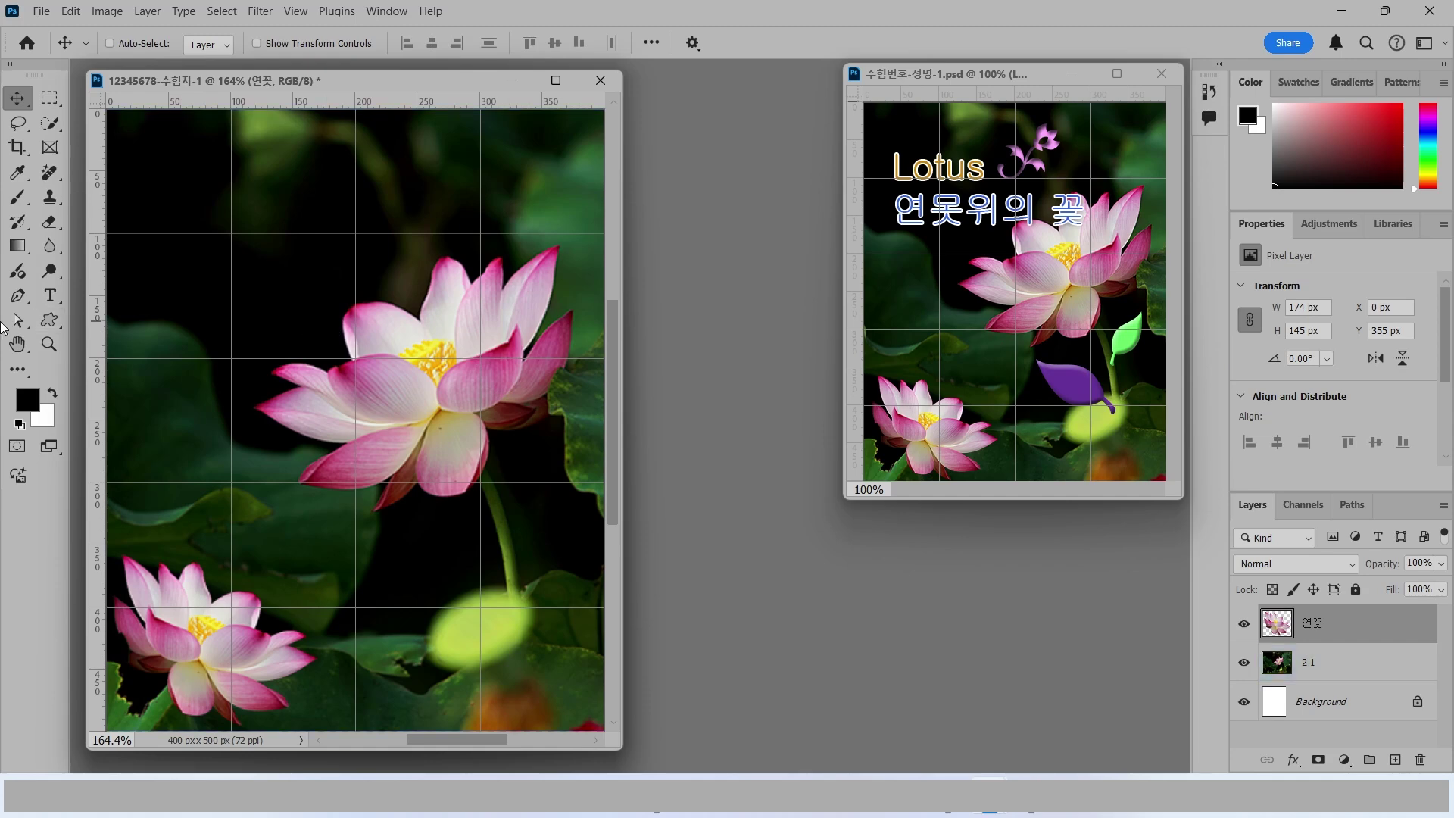
Step: Switch to the Custom Shape tool in Shape mode and collapse the Legacy Shapes and More group in its shape list
{"action": "left_click", "coordinate": [50, 321]}
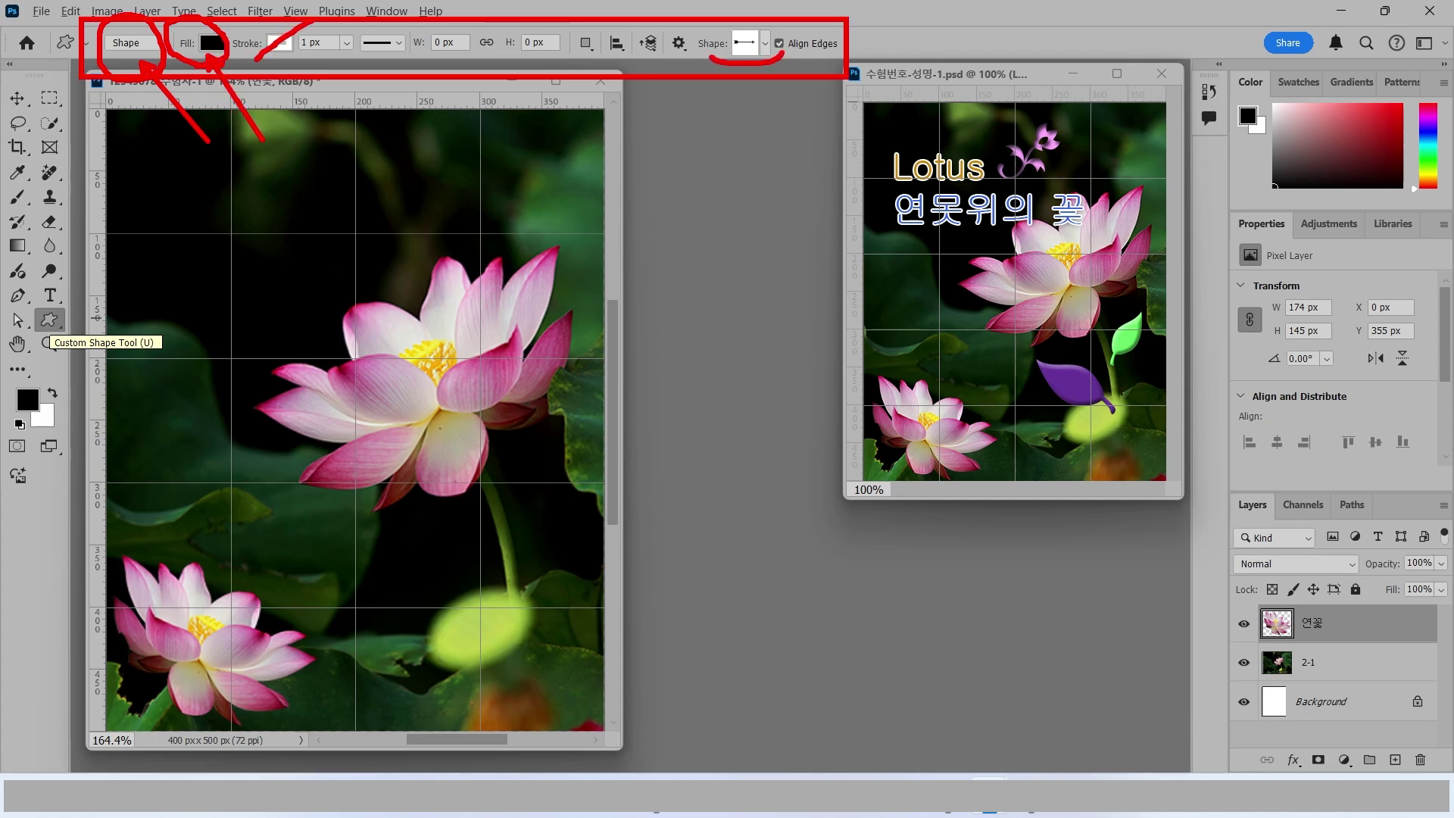
{"action": "left_click", "coordinate": [765, 44]}
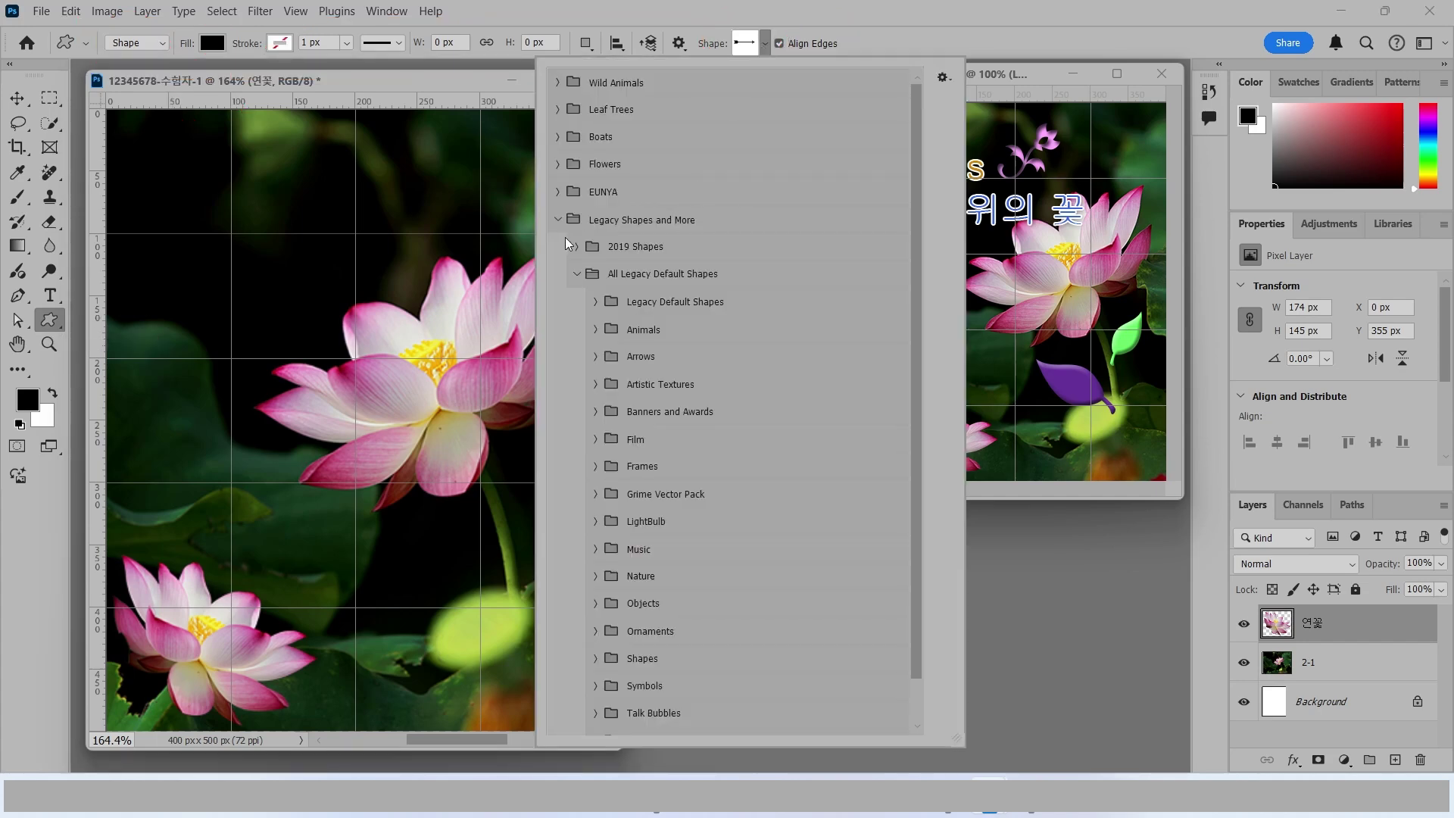
{"action": "left_click", "coordinate": [558, 220]}
{"action": "left_click", "coordinate": [674, 221]}
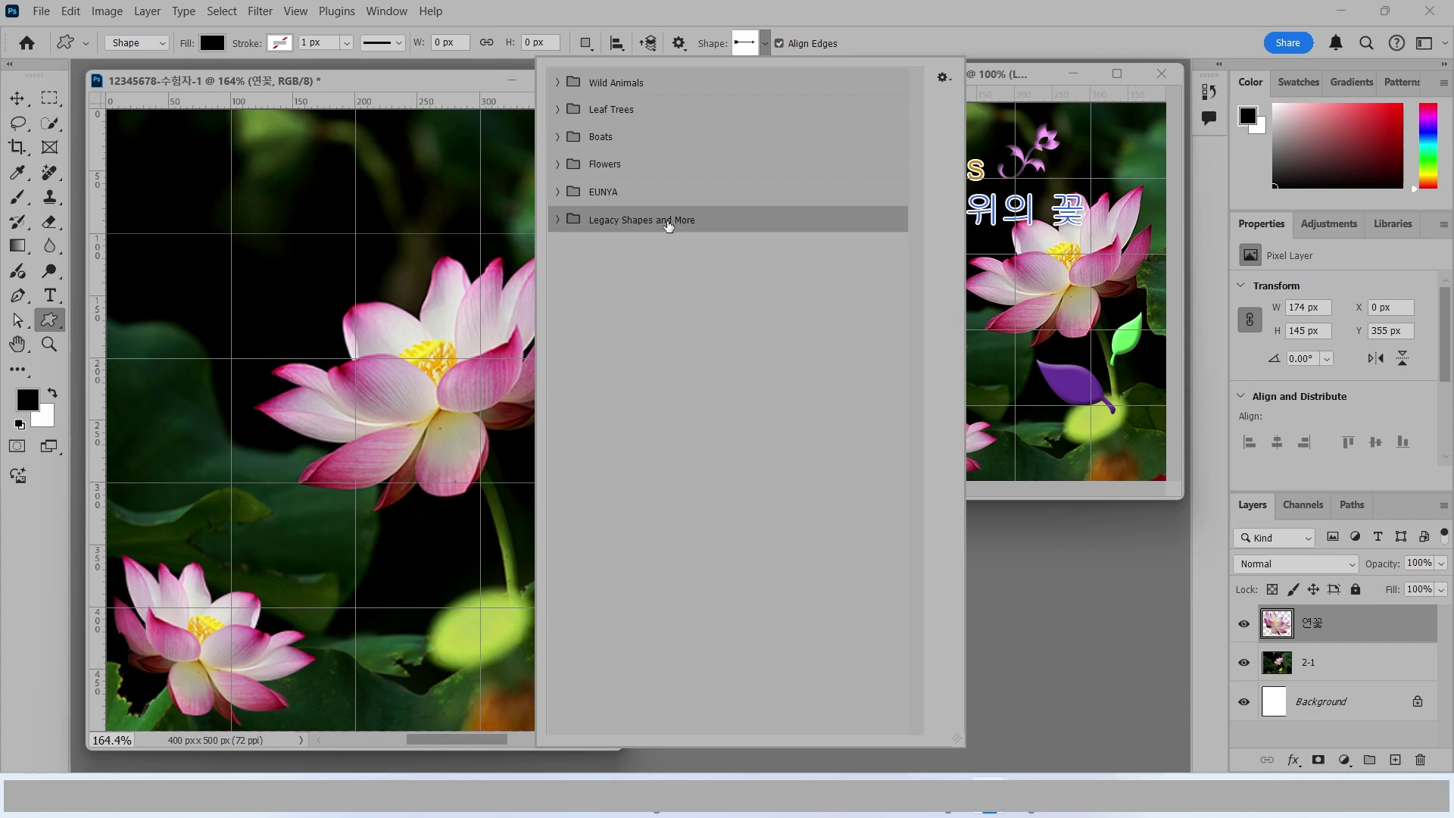
{"action": "left_click", "coordinate": [640, 231]}
{"action": "left_click", "coordinate": [493, 23]}
Step: Show the Shapes panel, check its Legacy Shapes and More option and shape groups, and collapse the panel
{"action": "left_click", "coordinate": [381, 13]}
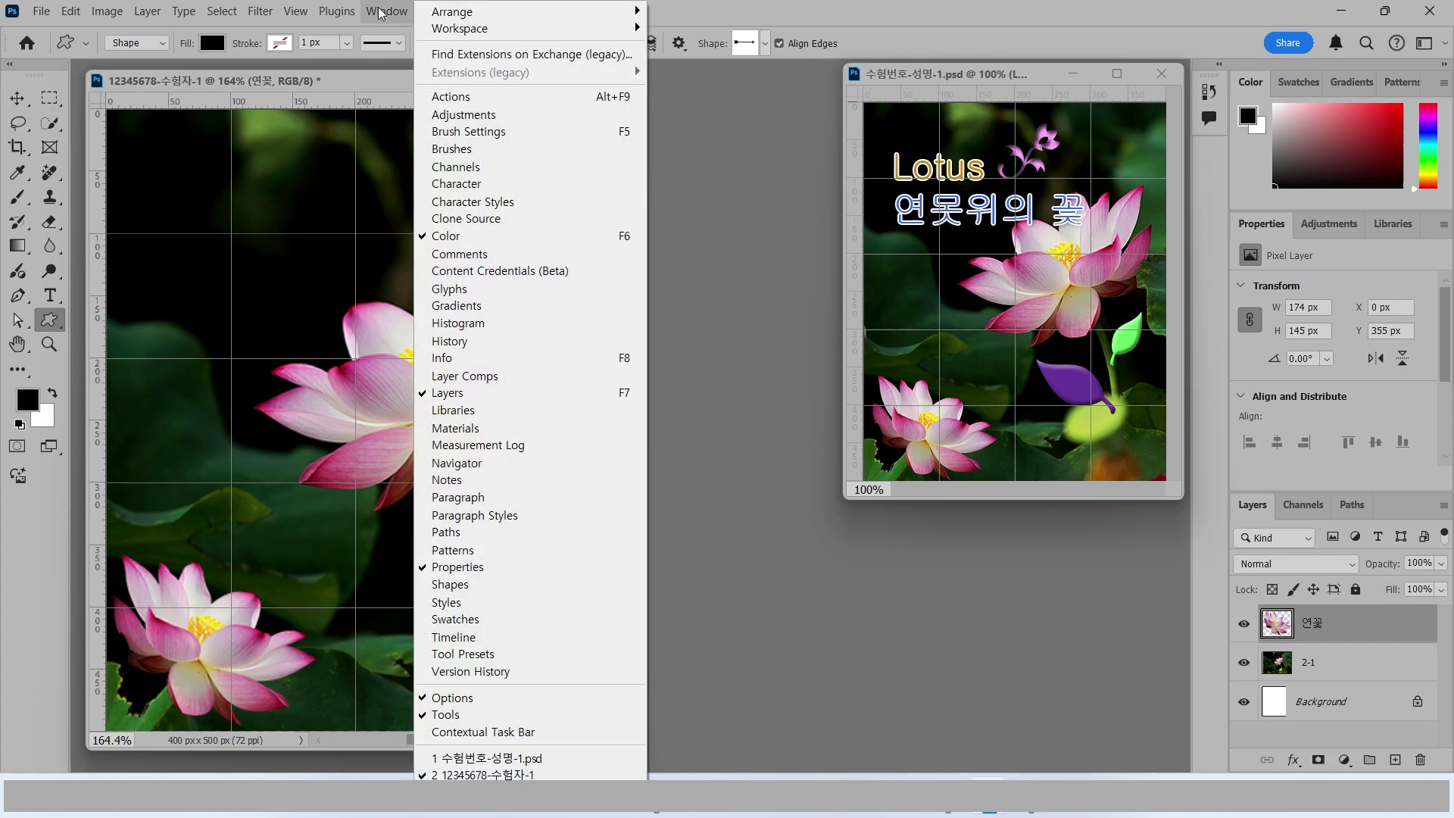
{"action": "left_click", "coordinate": [480, 590]}
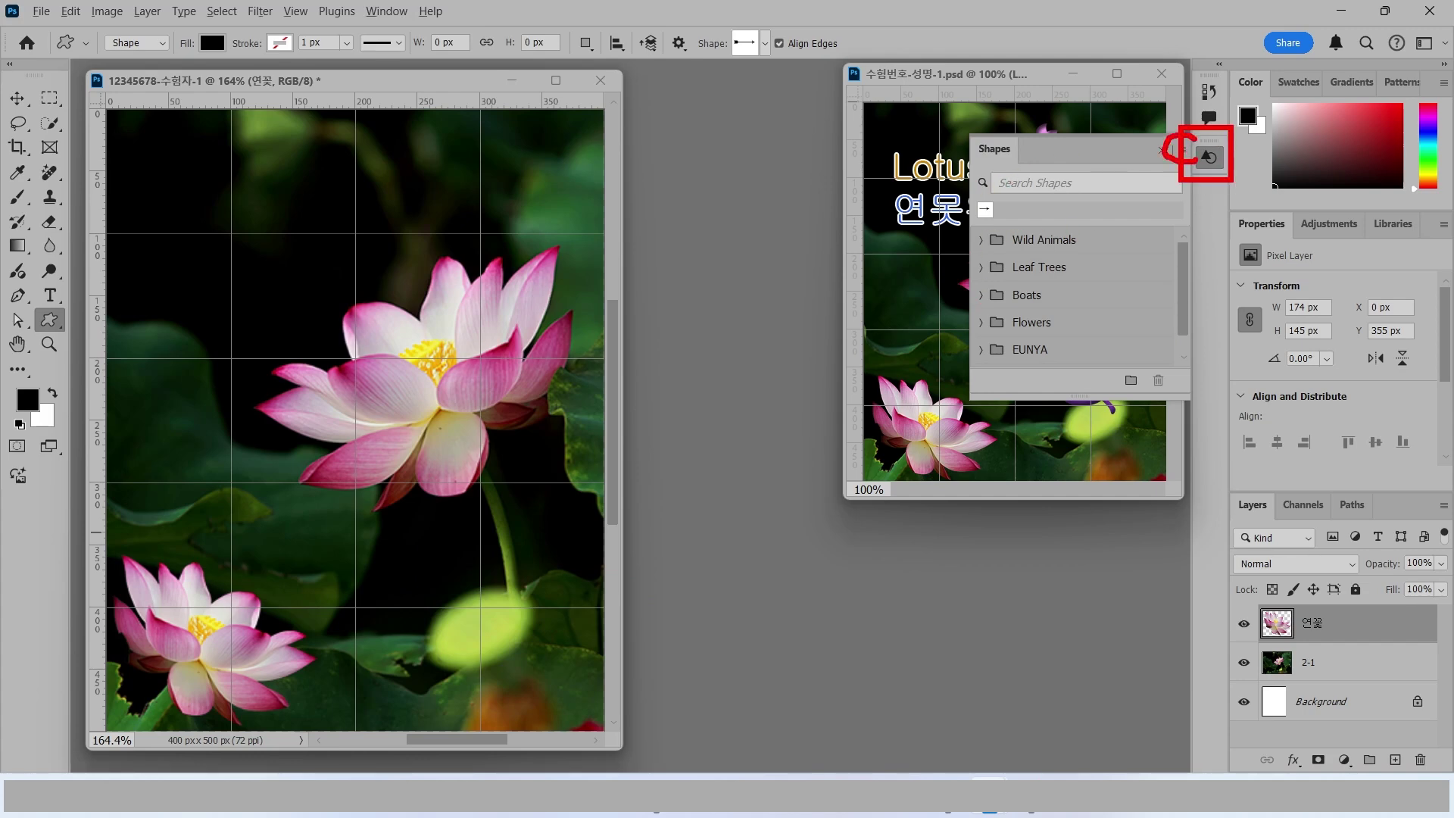
{"action": "left_click", "coordinate": [1183, 151]}
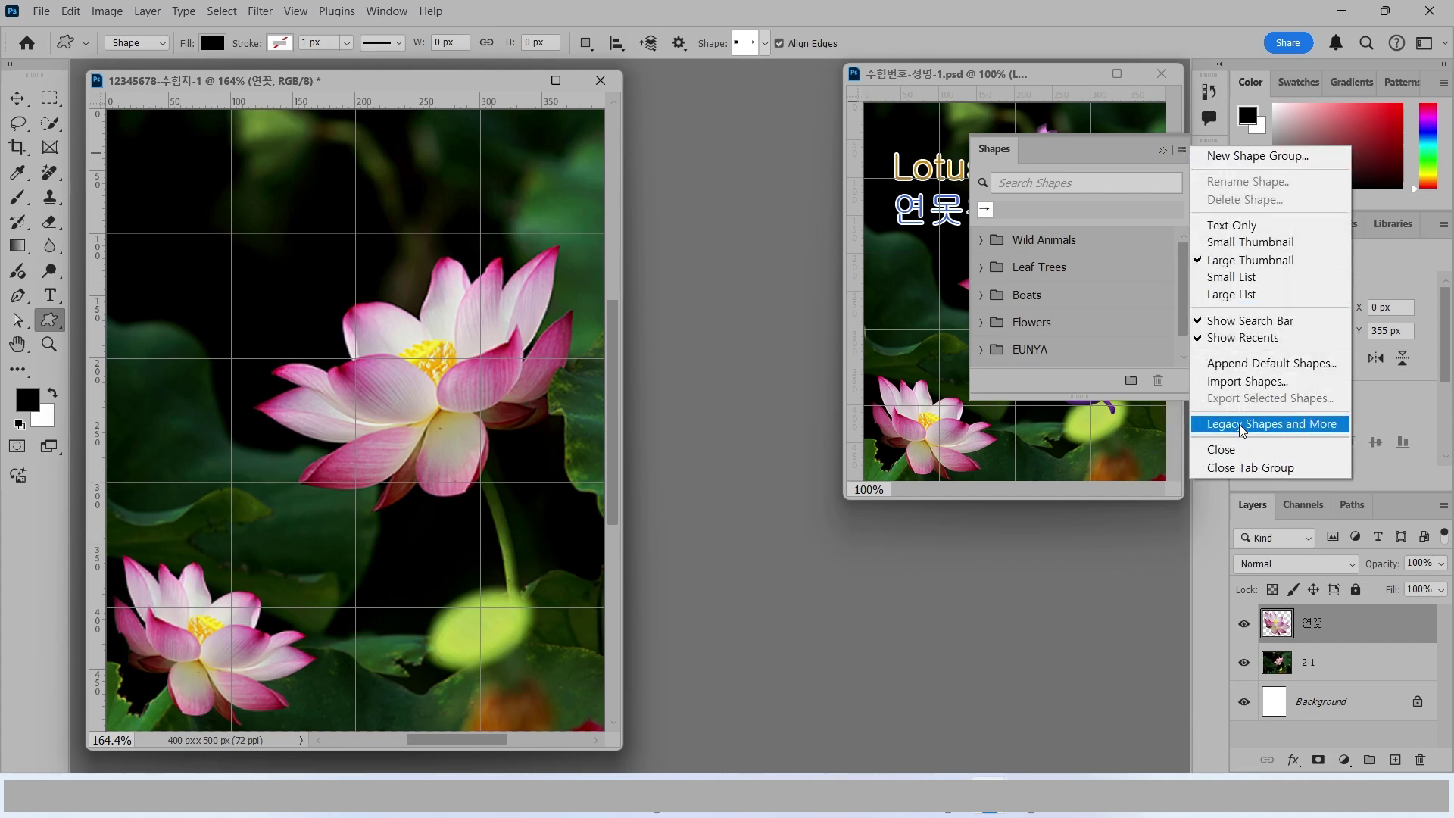
{"action": "left_click", "coordinate": [1186, 349]}
{"action": "left_click_drag", "start_coordinate": [1183, 333], "coordinate": [1185, 348]}
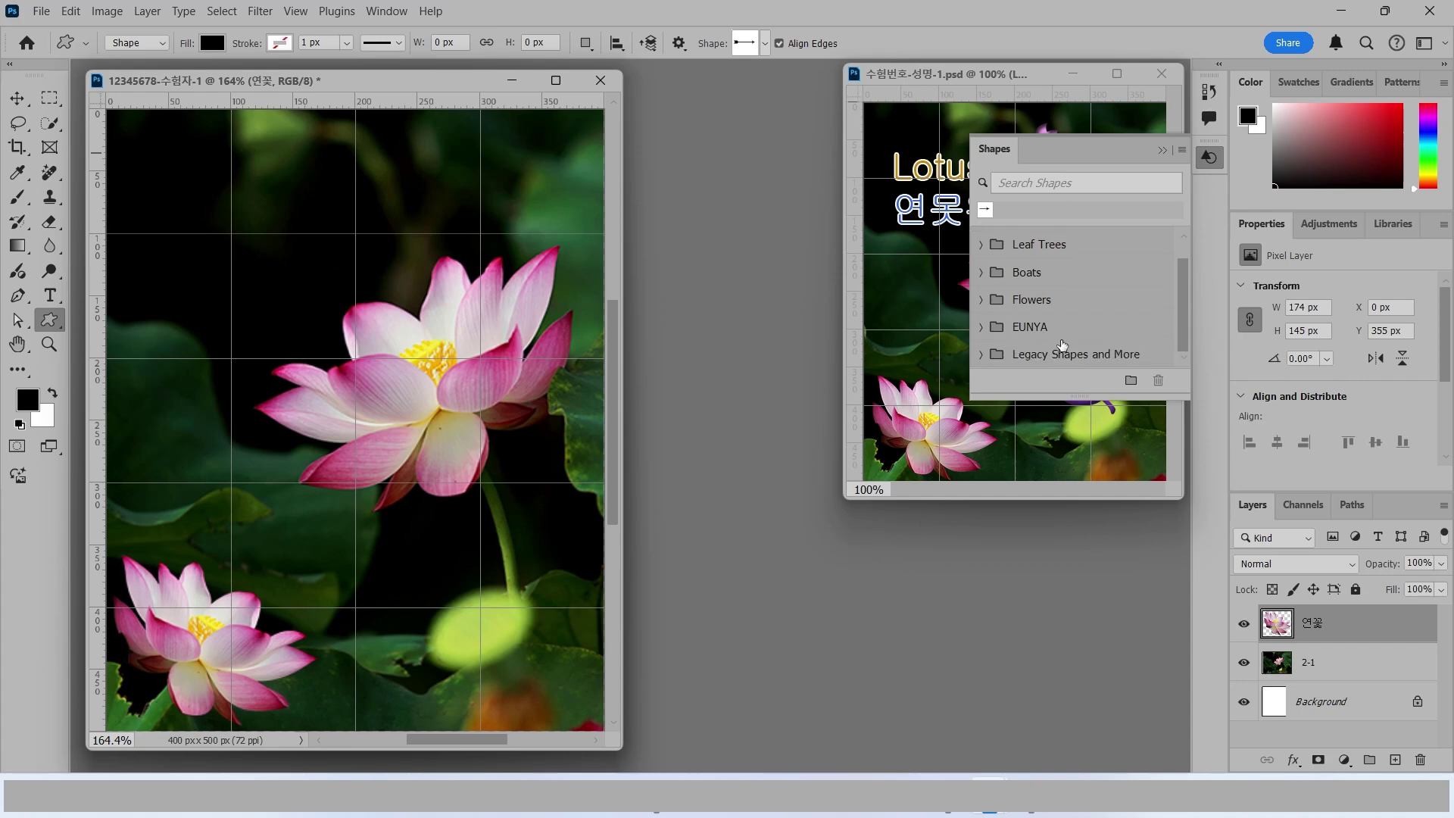
{"action": "left_click", "coordinate": [1163, 151]}
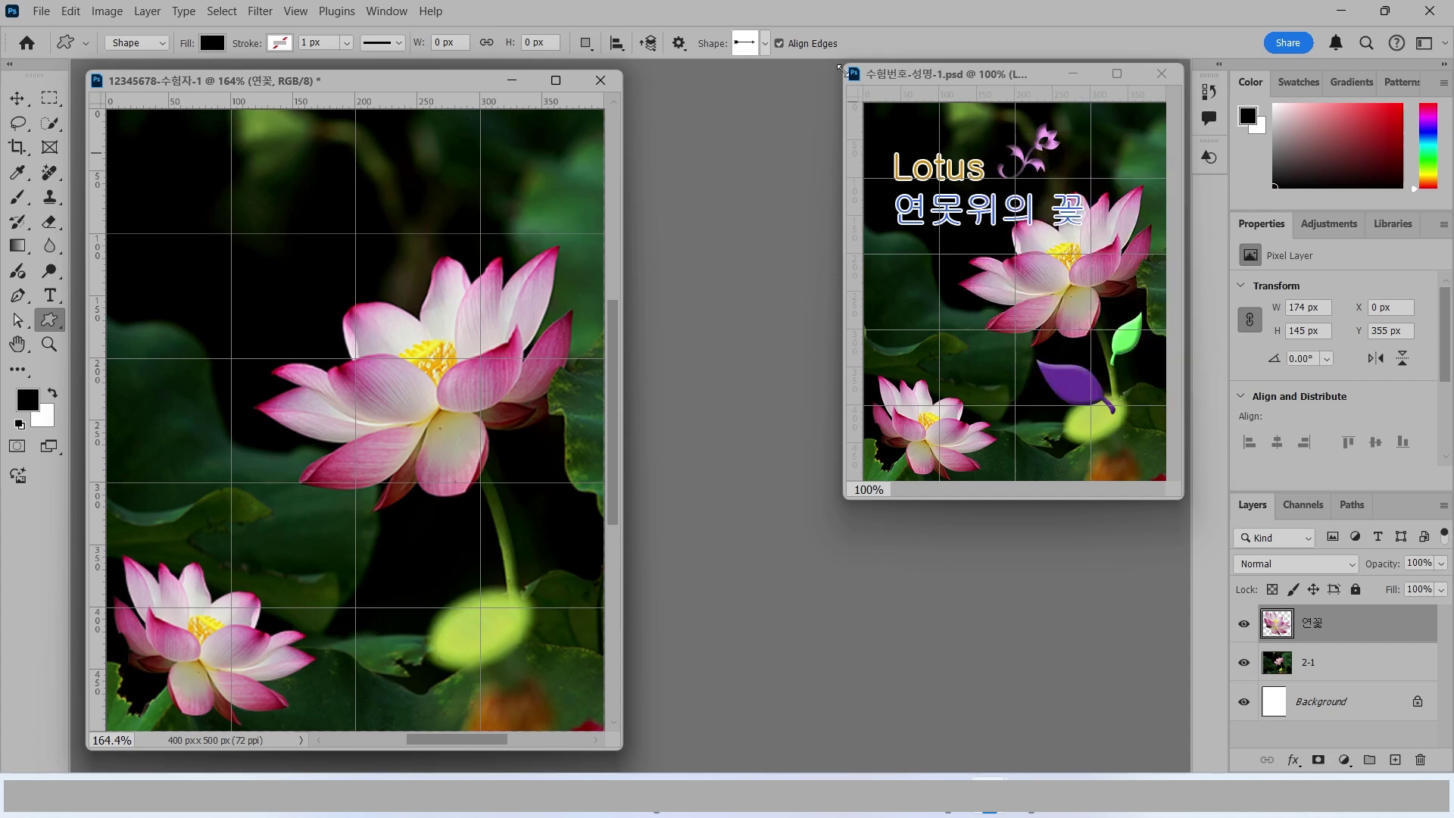
Step: Expand Legacy Shapes and More for the Custom Shape tool so the All Legacy Default Shapes categories are listed
{"action": "left_click", "coordinate": [766, 44]}
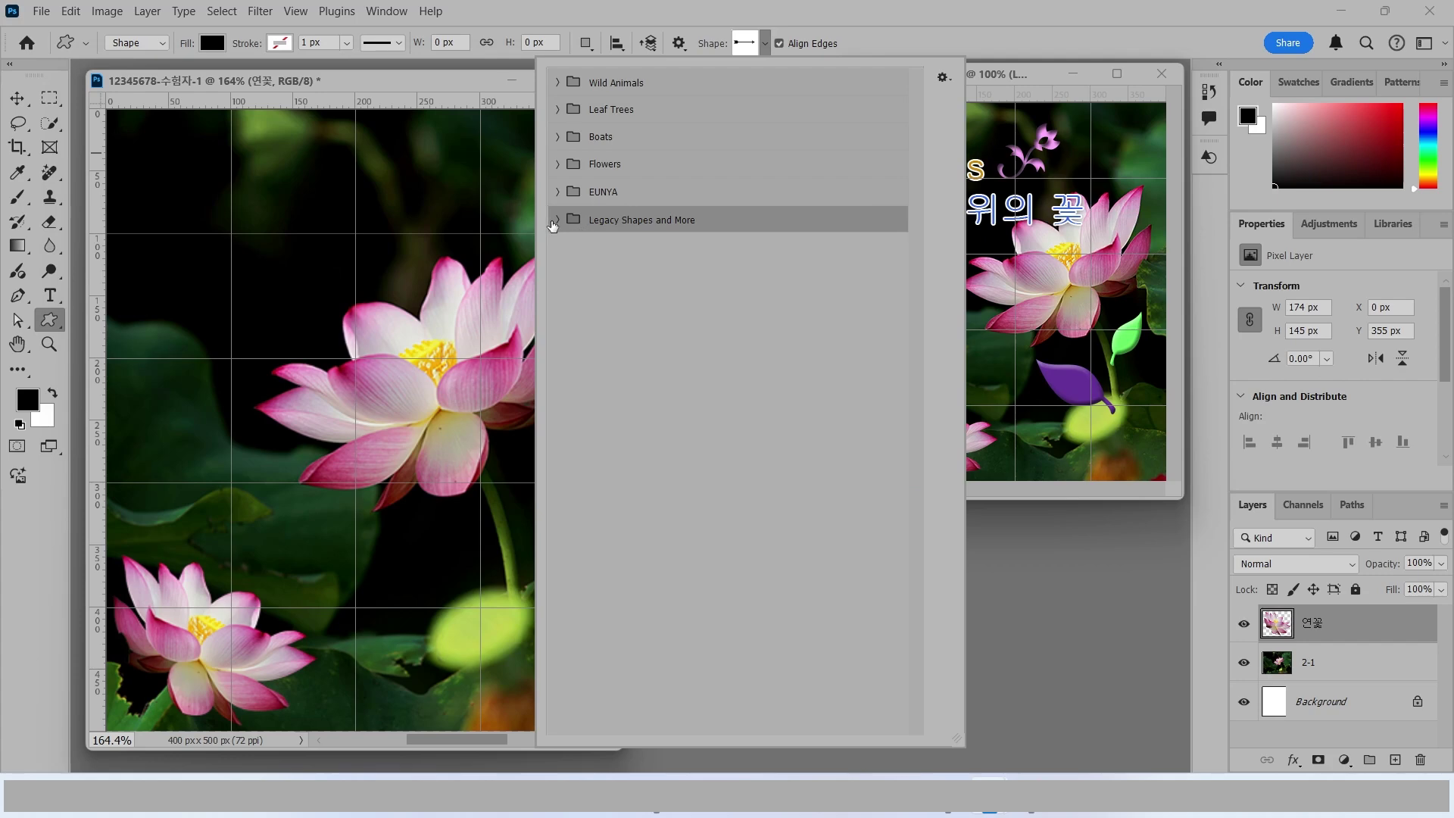
{"action": "left_click", "coordinate": [558, 220]}
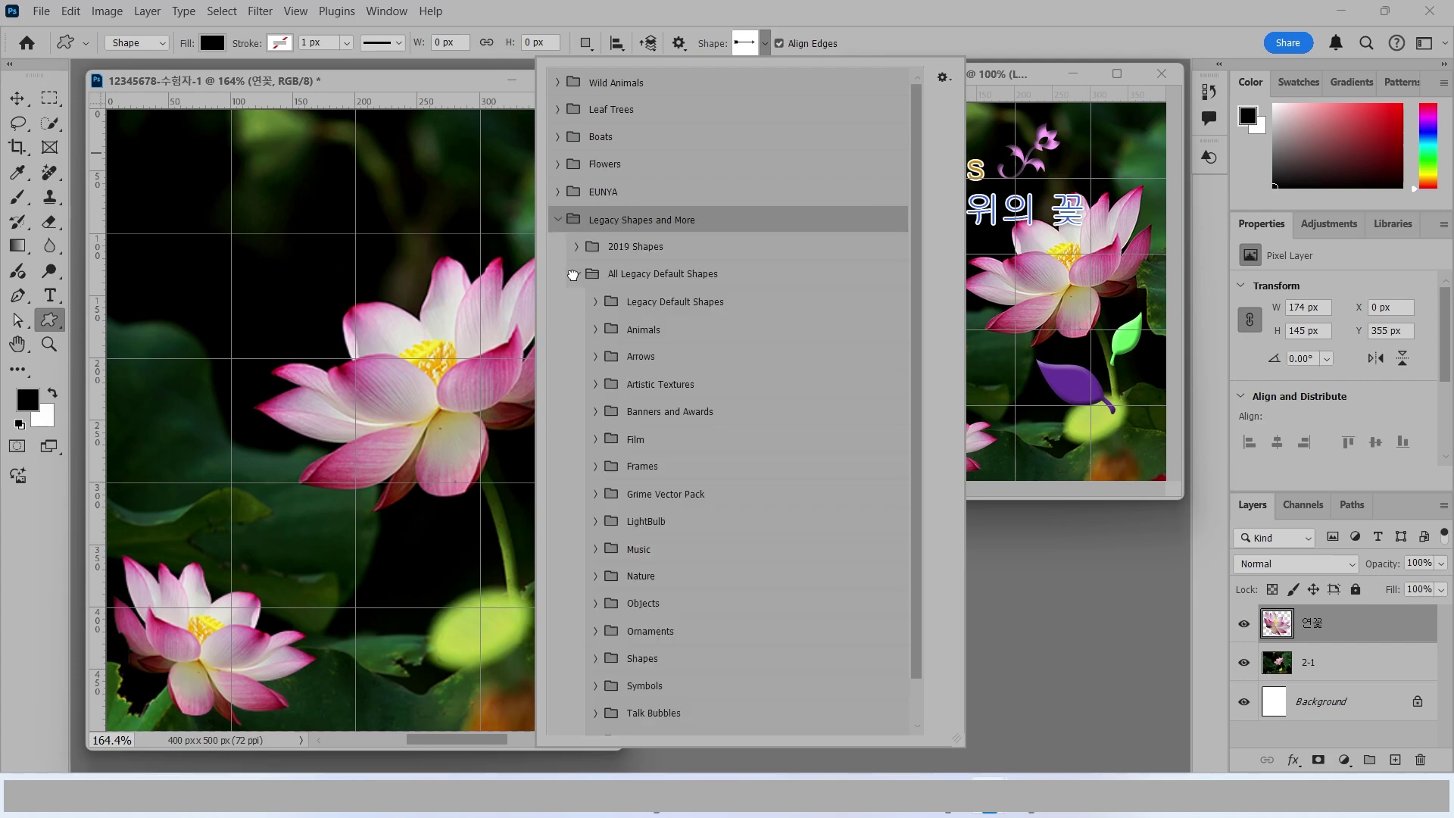
{"action": "left_click", "coordinate": [575, 274]}
{"action": "left_click", "coordinate": [575, 274]}
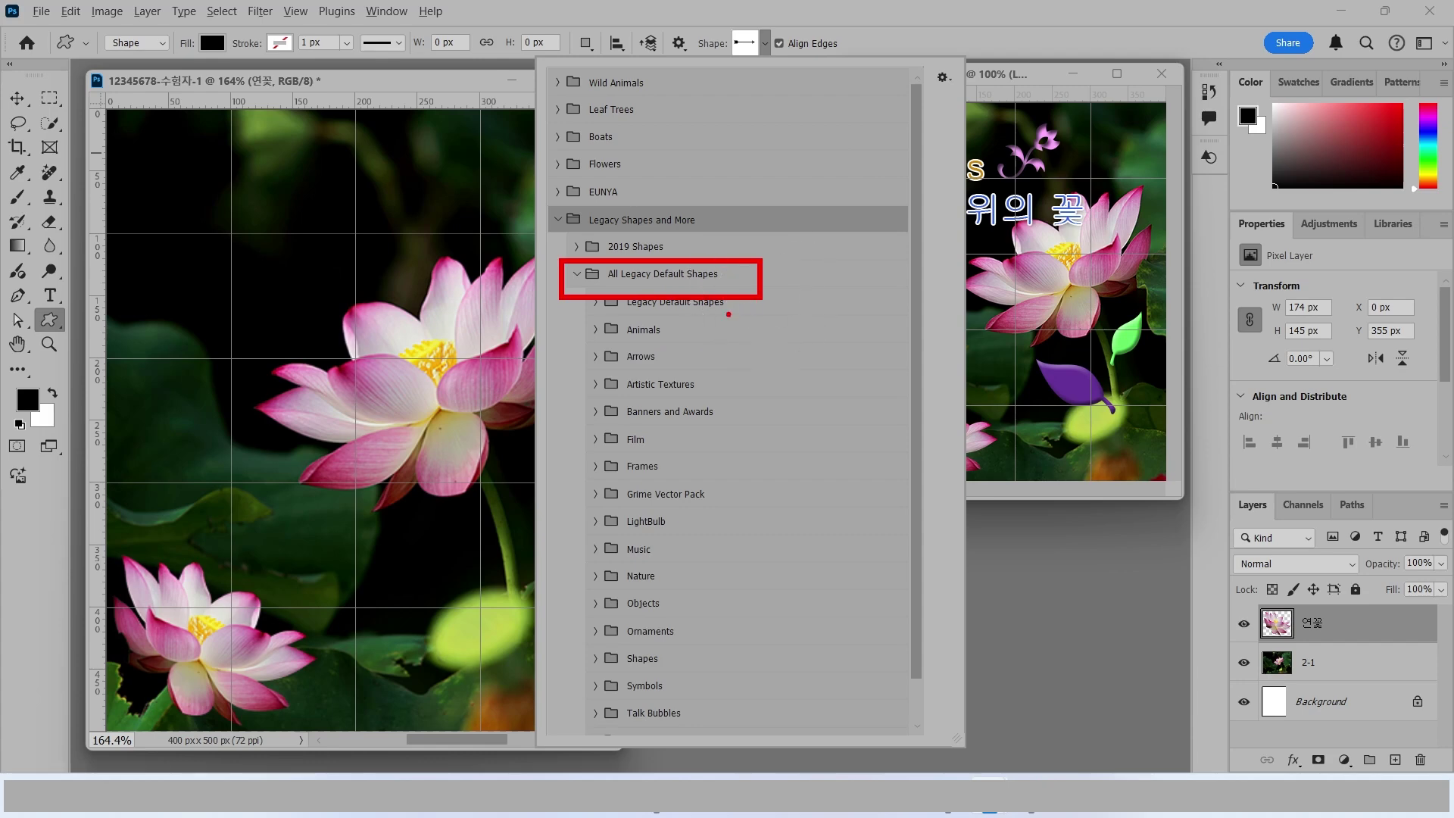
{"action": "key", "text": "Escape"}
{"action": "left_click", "coordinate": [765, 43]}
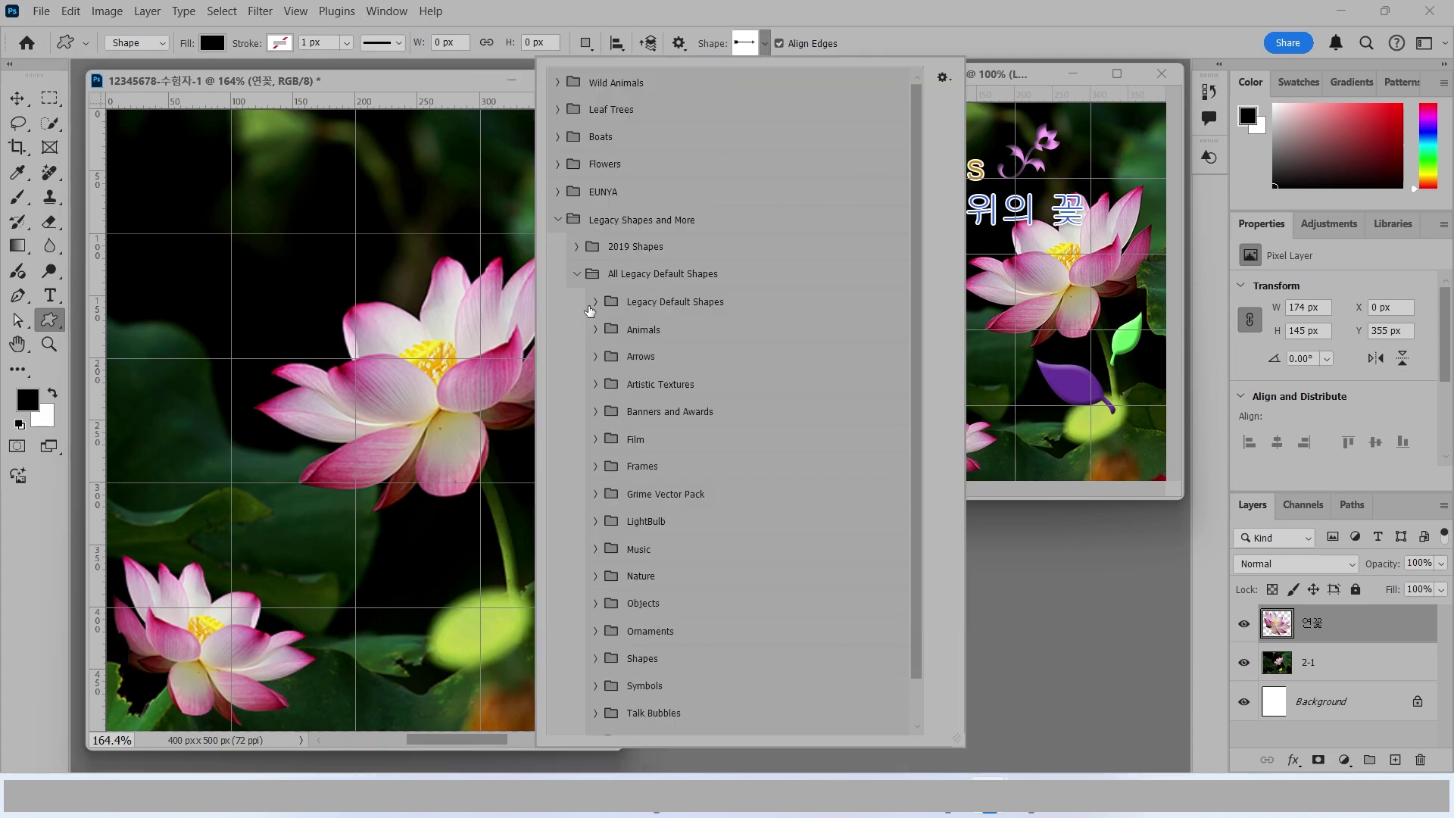
Step: Expand the legacy shape categories Animals, Arrows, Artistic Textures, Banners and Awards, and Film
{"action": "left_click", "coordinate": [595, 301]}
{"action": "left_click", "coordinate": [595, 301]}
{"action": "left_click", "coordinate": [595, 329]}
{"action": "left_click", "coordinate": [595, 387]}
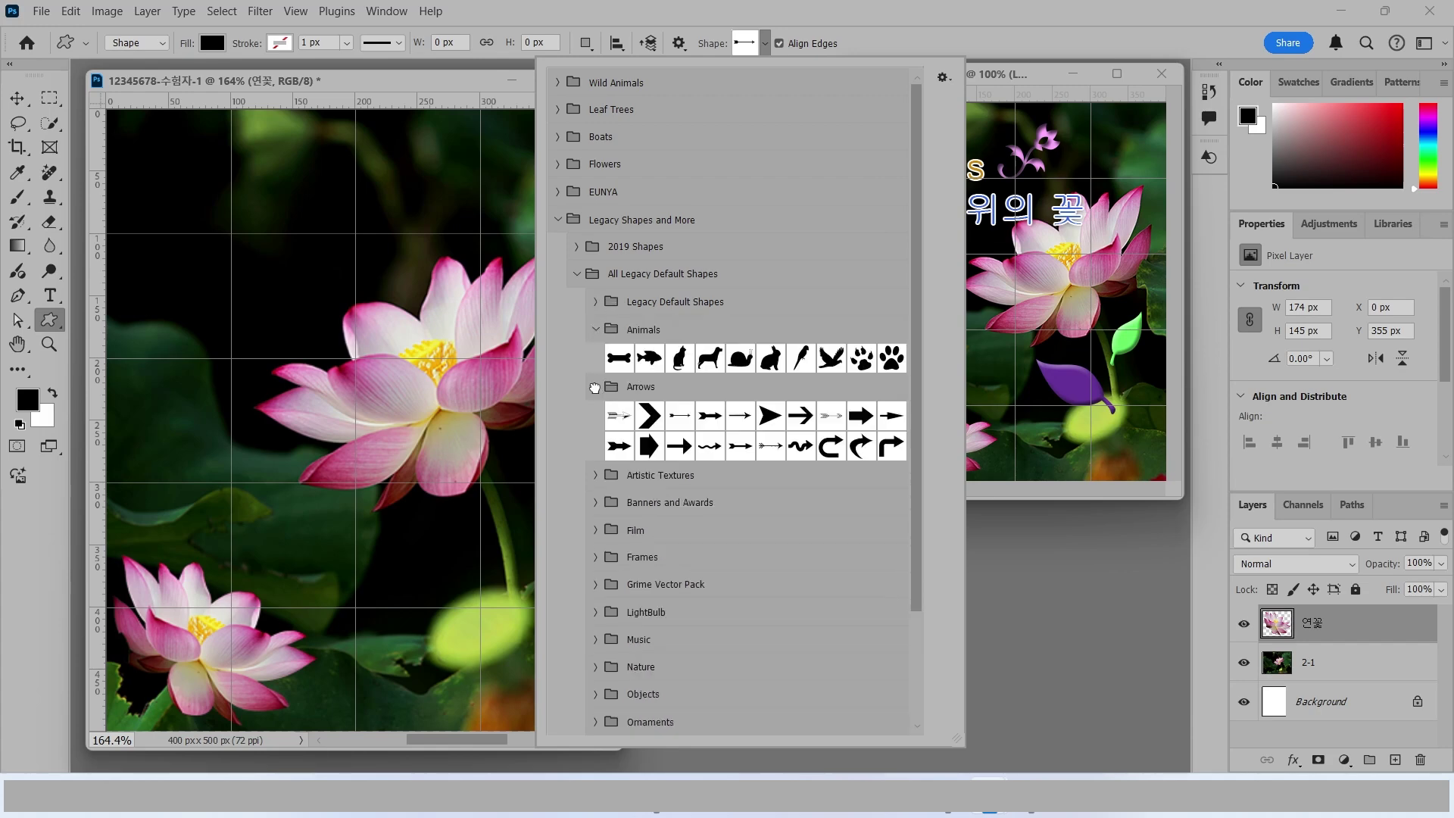
{"action": "left_click", "coordinate": [595, 475]}
{"action": "left_click", "coordinate": [596, 532]}
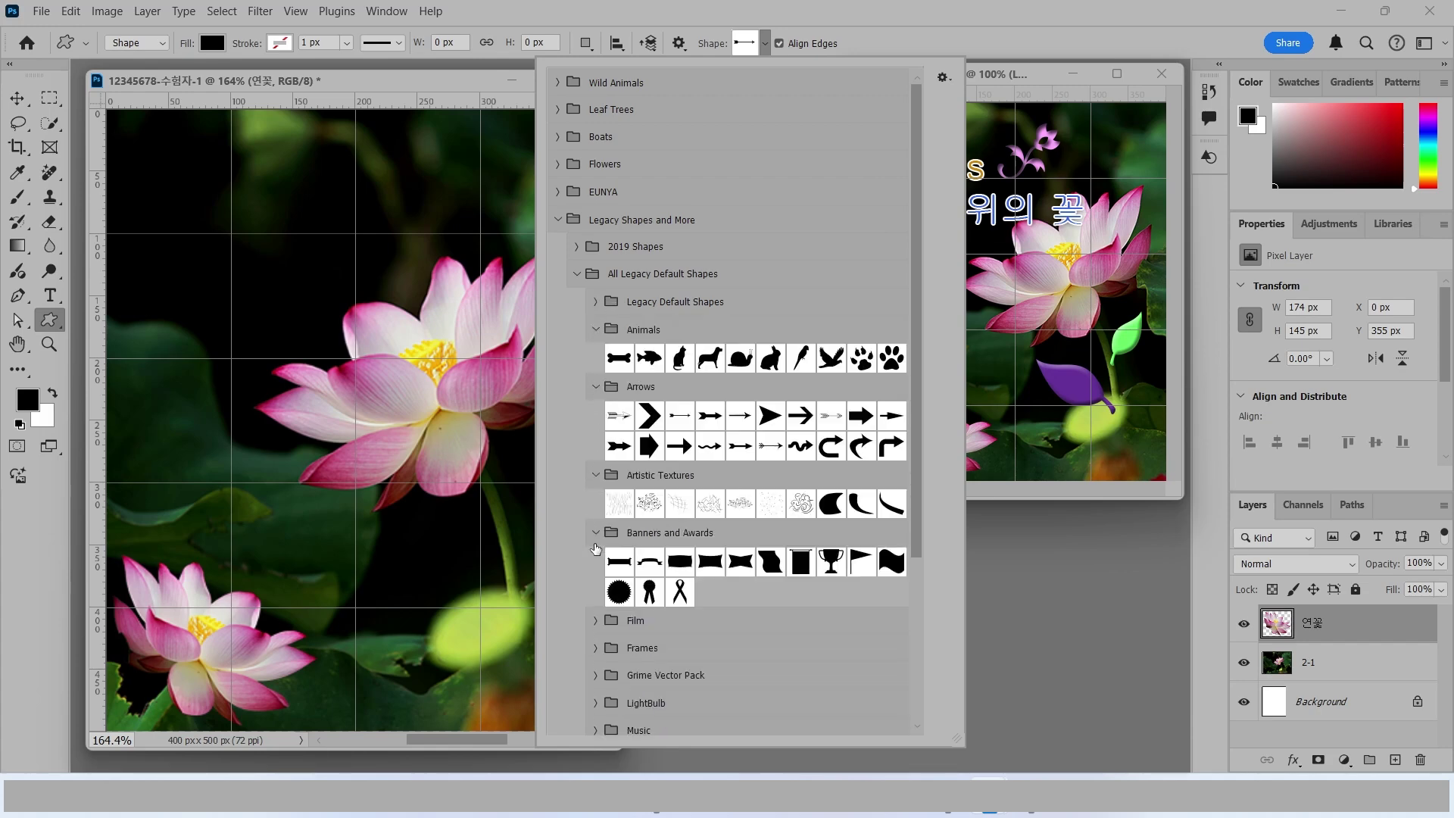
{"action": "left_click", "coordinate": [595, 620]}
Step: Expand the legacy shape categories Frames, Grime Vector Pack, LightBulb, Music and Nature
{"action": "scroll", "coordinate": [593, 452], "scroll_direction": "down", "scroll_amount": 5}
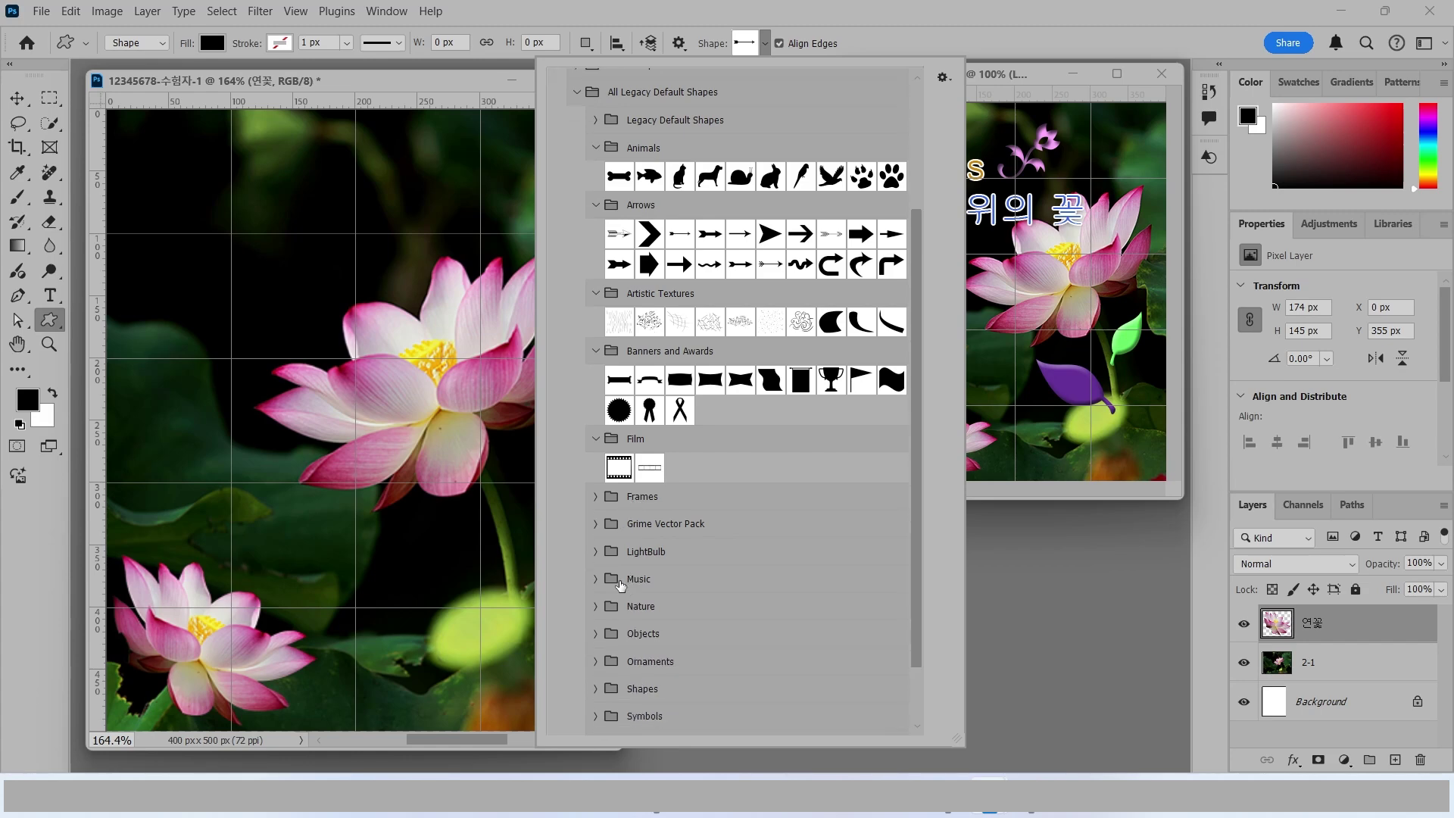
{"action": "left_click", "coordinate": [595, 420]}
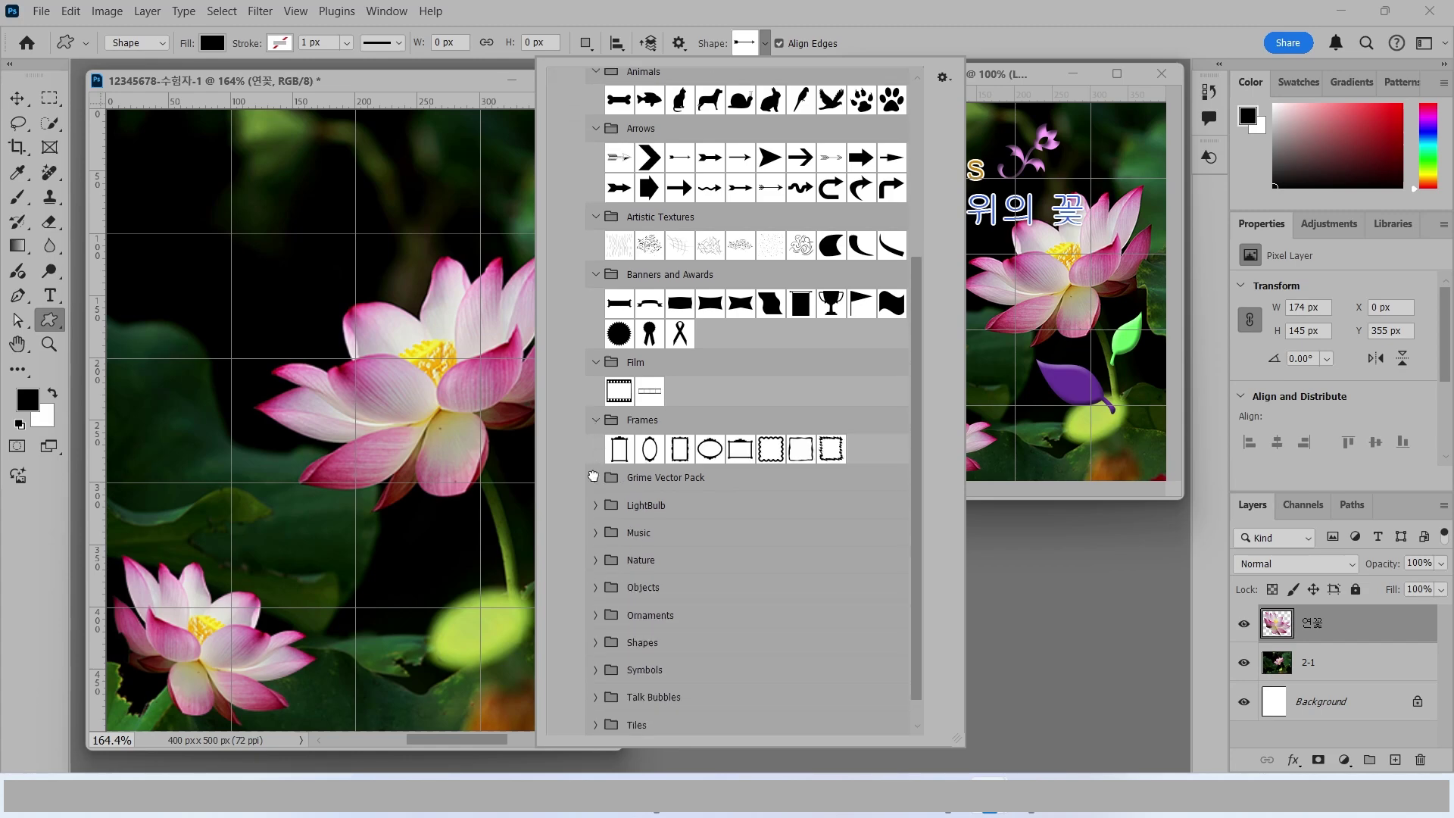
{"action": "left_click", "coordinate": [595, 477]}
{"action": "left_click", "coordinate": [596, 535]}
{"action": "left_click", "coordinate": [595, 593]}
{"action": "left_click", "coordinate": [595, 651]}
Step: Expand the remaining legacy categories Objects, Tiles, Talk Bubbles, Symbols, Shapes and Ornaments
{"action": "scroll", "coordinate": [592, 610], "scroll_direction": "down", "scroll_amount": 3}
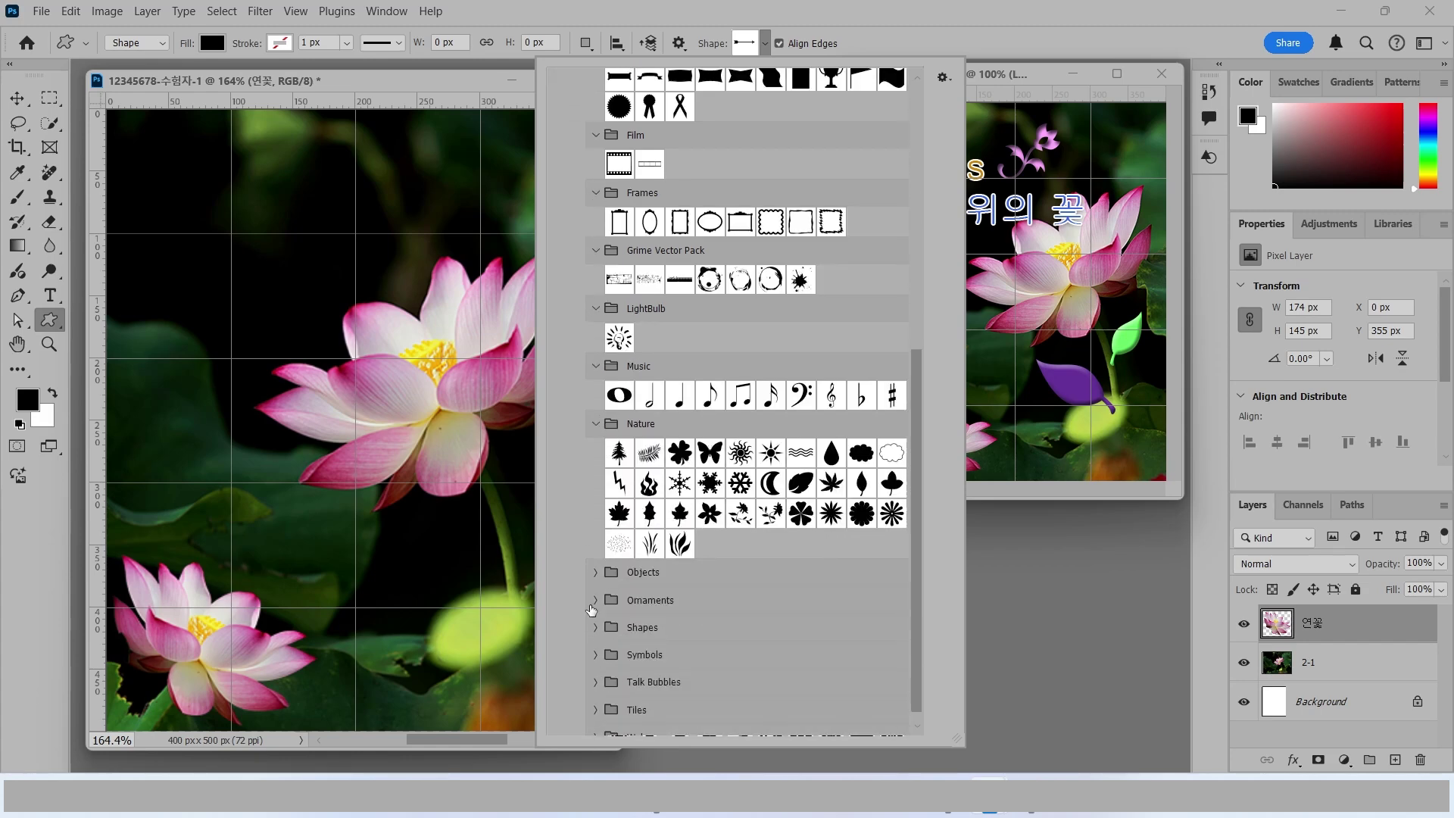
{"action": "left_click", "coordinate": [595, 572]}
{"action": "scroll", "coordinate": [596, 575], "scroll_direction": "down", "scroll_amount": 2}
{"action": "left_click", "coordinate": [596, 695]}
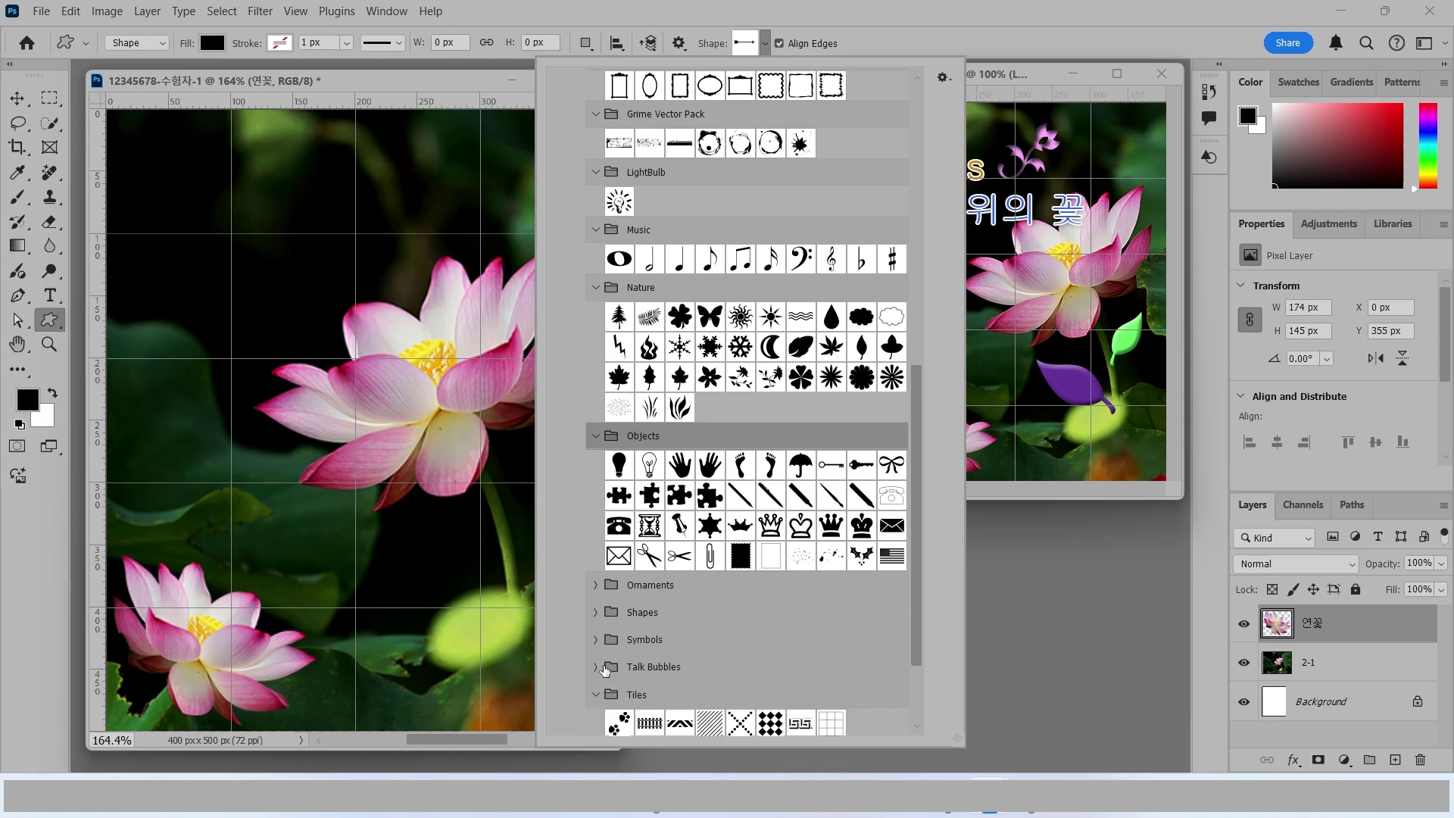
{"action": "left_click", "coordinate": [599, 667]}
{"action": "left_click", "coordinate": [596, 639]}
{"action": "left_click", "coordinate": [597, 612]}
{"action": "left_click", "coordinate": [596, 585]}
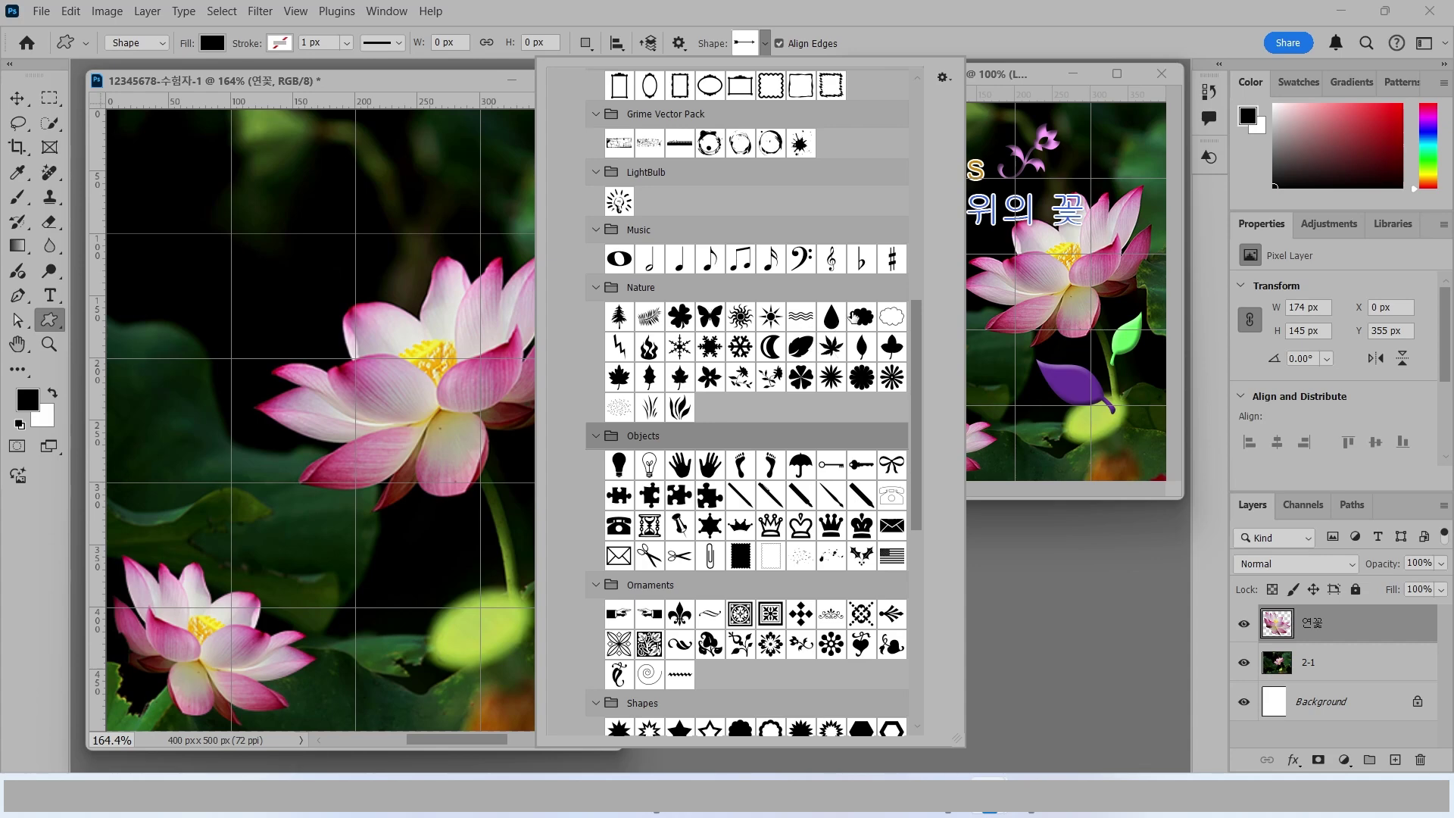
Step: Draw the Leaf 3 shape from the Nature category, about 44 × 109 px, in the dark area beside the large flower
{"action": "left_click", "coordinate": [861, 348]}
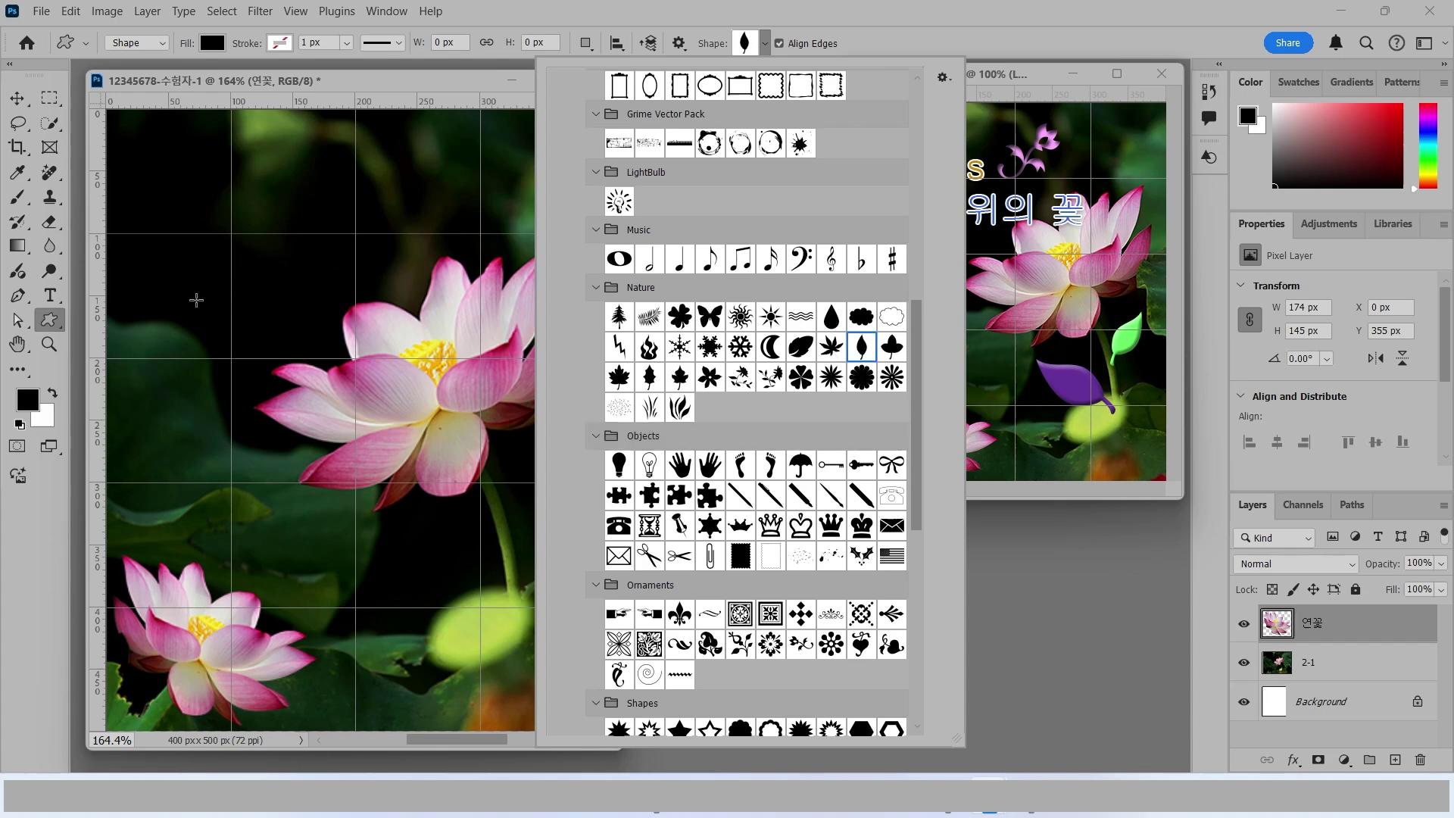
{"action": "left_click_drag", "start_coordinate": [154, 279], "coordinate": [236, 416]}
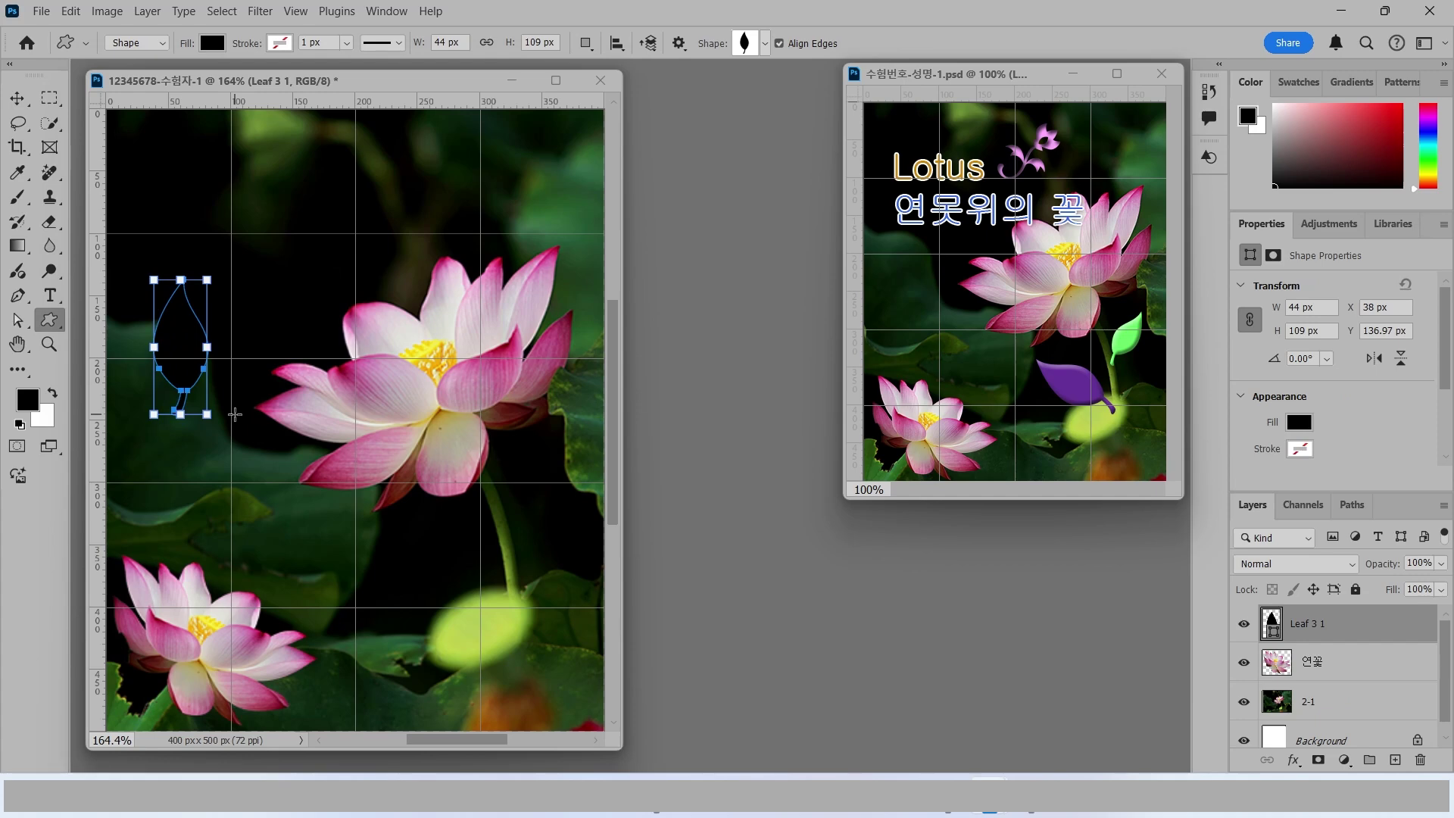
{"action": "key", "text": "shift"}
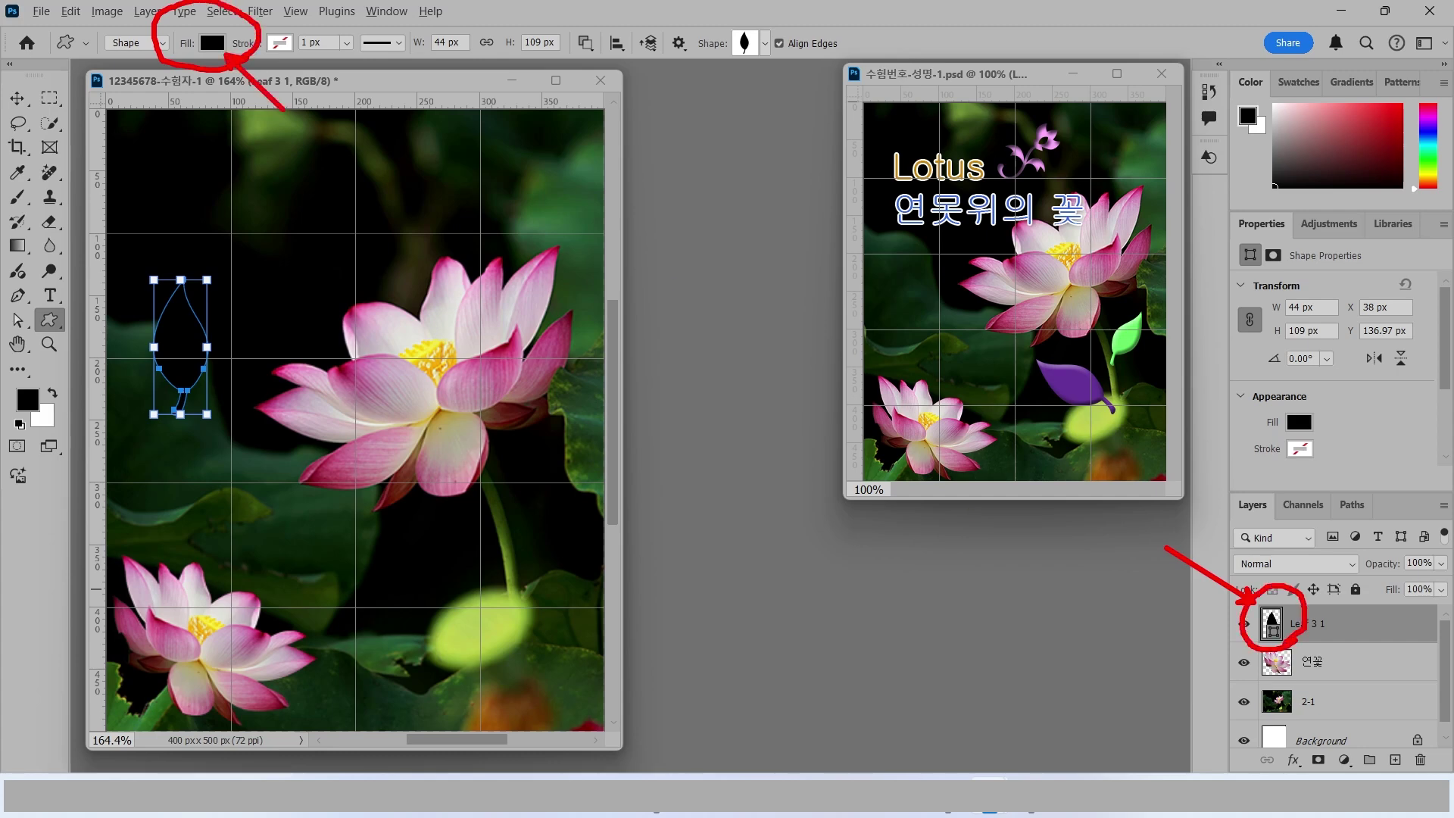
Step: Set the leaf shape's fill color to #663399
{"action": "double_click", "coordinate": [1272, 623]}
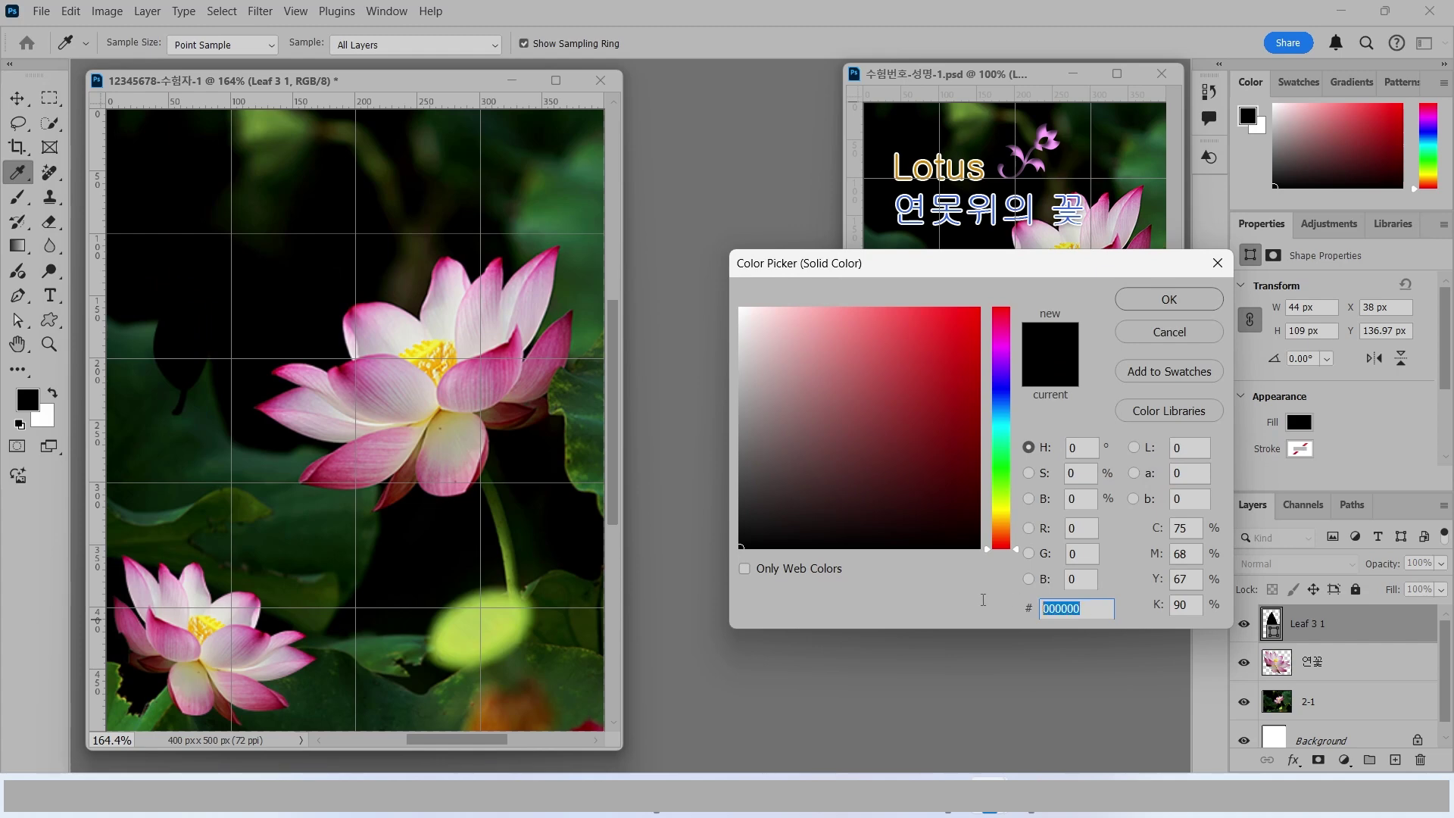
{"action": "type", "text": "663399"}
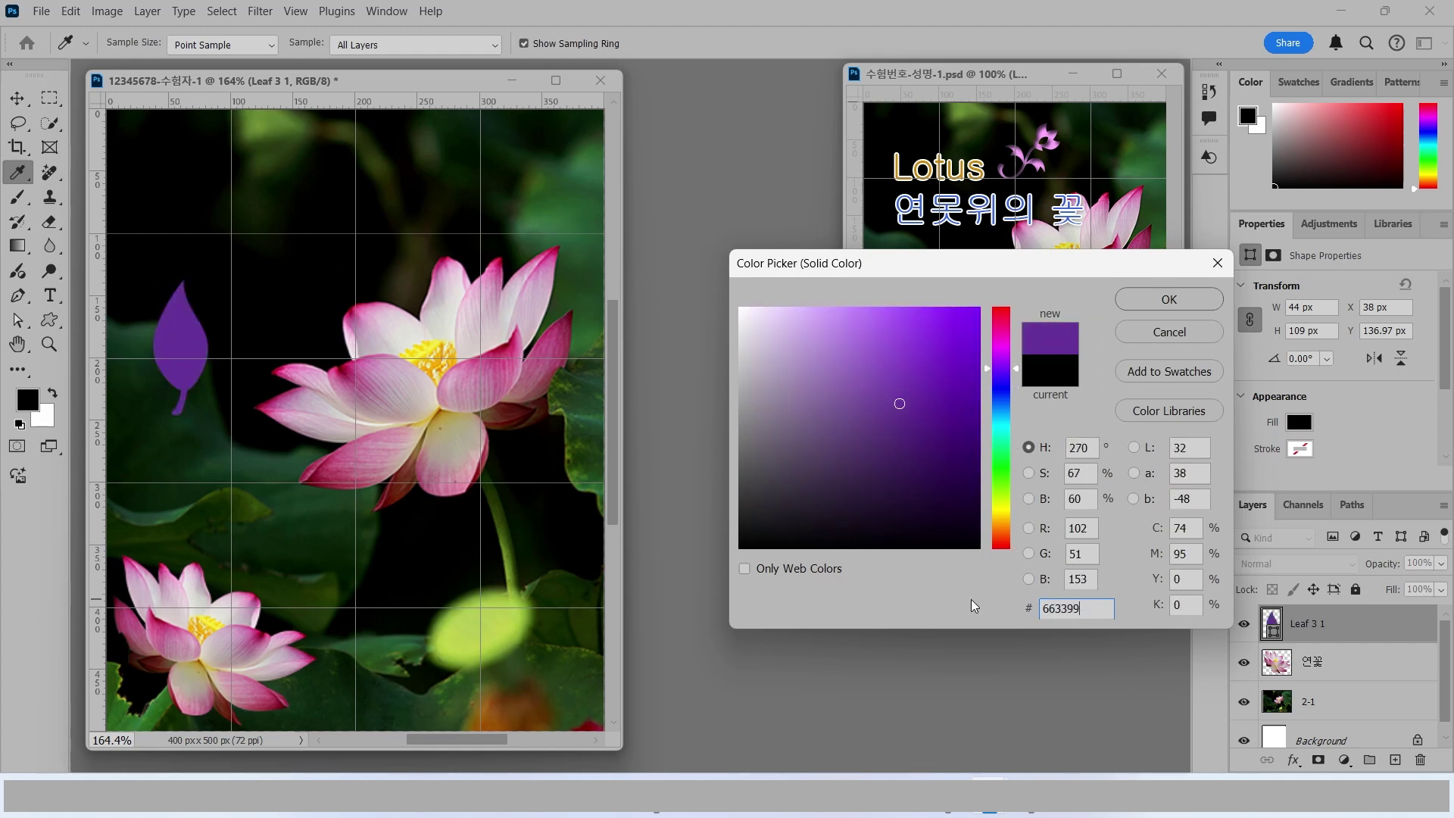
{"action": "key", "text": "Return"}
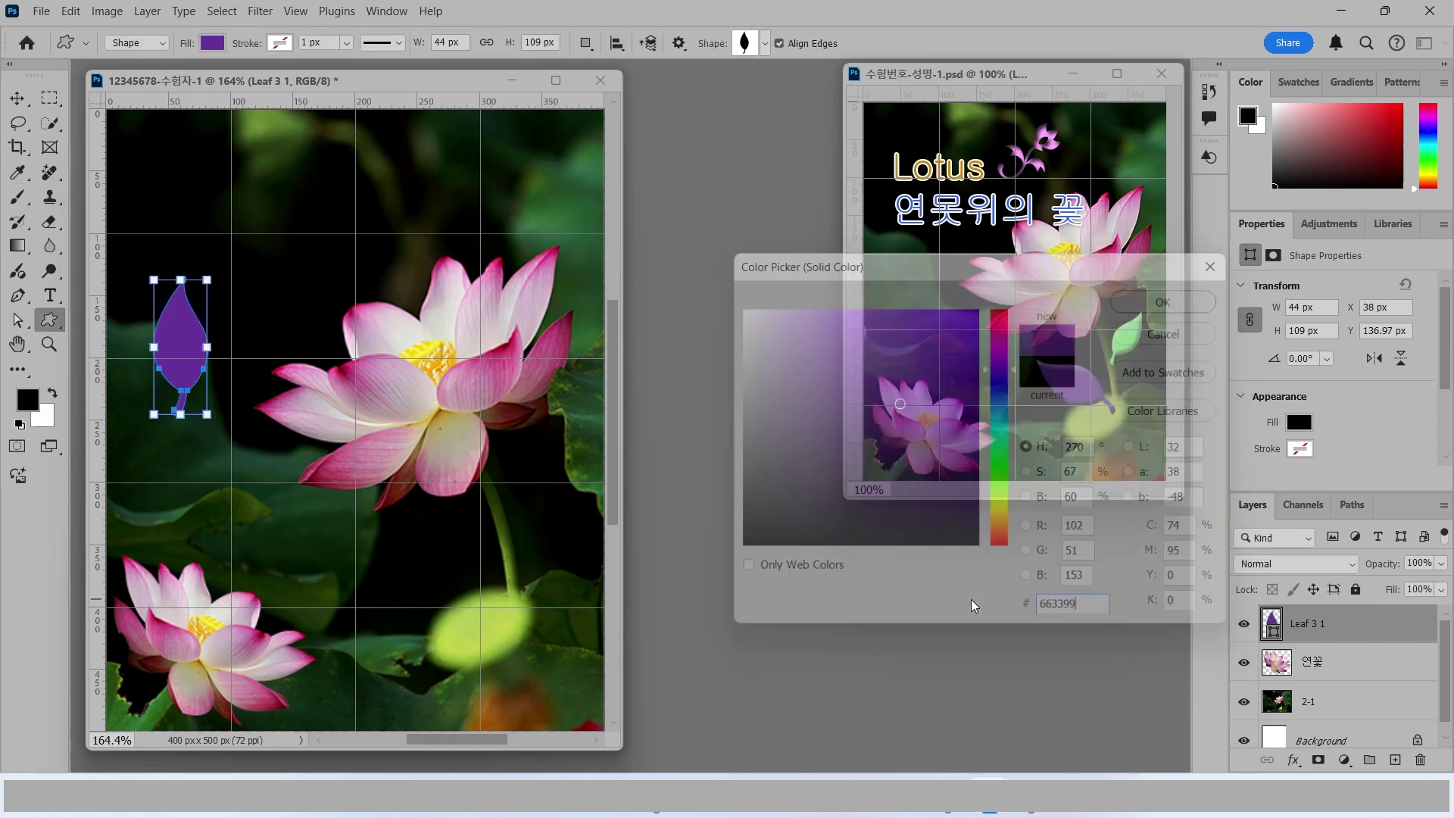
Step: Move the purple leaf below the large flower beside its stem and rotate it to about -64°
{"action": "left_click", "coordinate": [16, 98]}
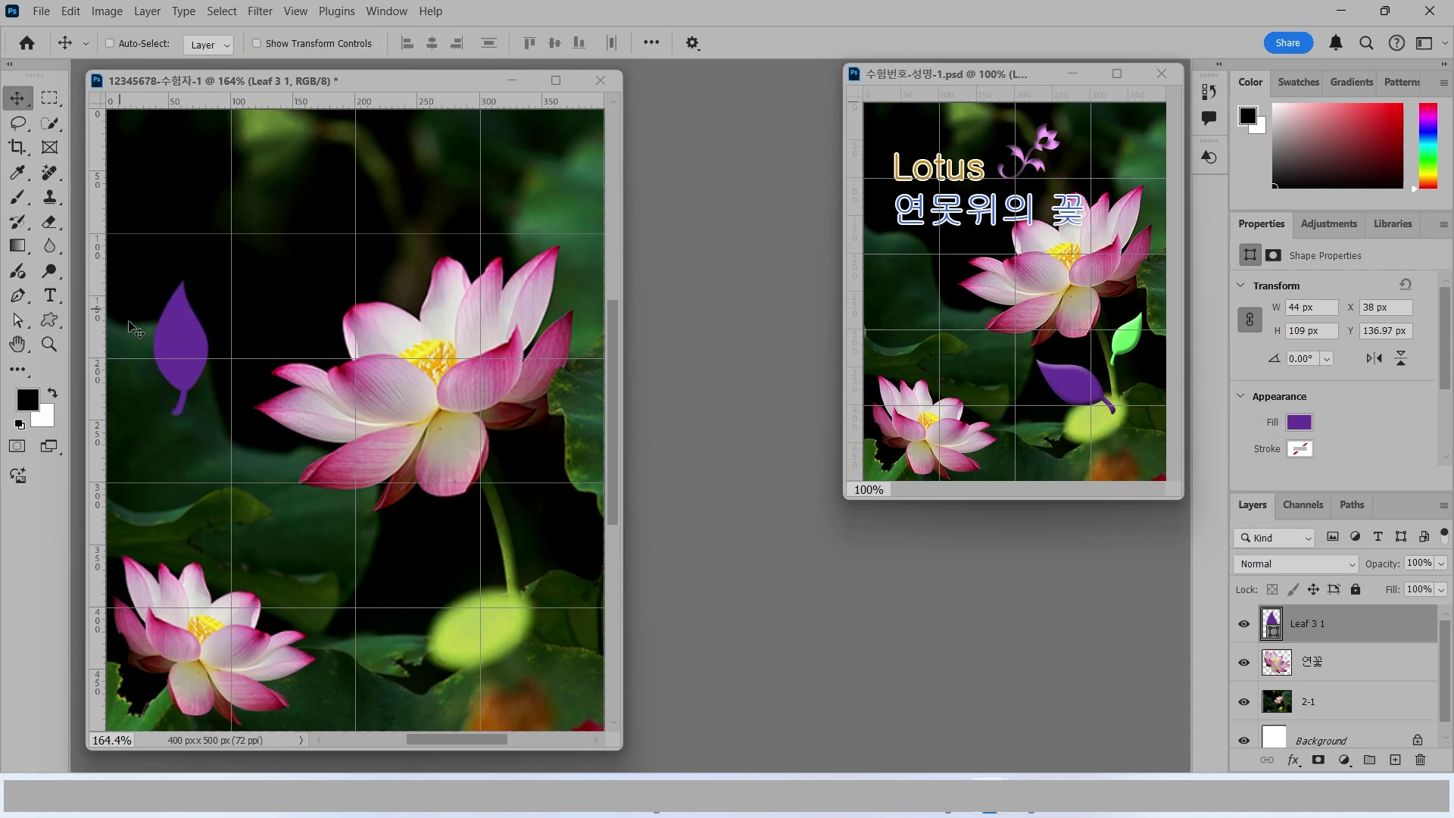
{"action": "left_click_drag", "start_coordinate": [196, 351], "coordinate": [479, 574]}
{"action": "key", "text": "ctrl"}
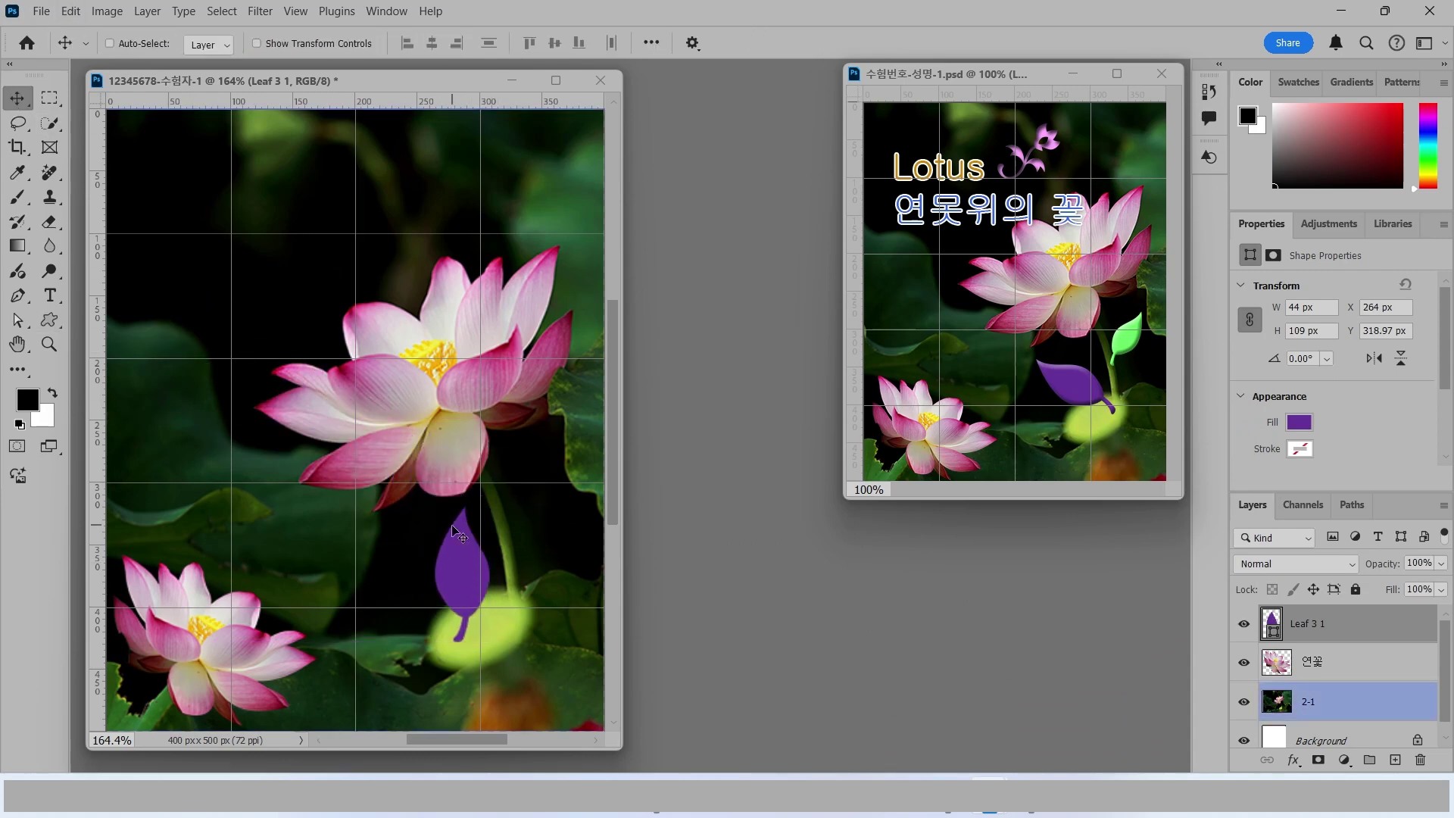
{"action": "key", "text": "ctrl+t"}
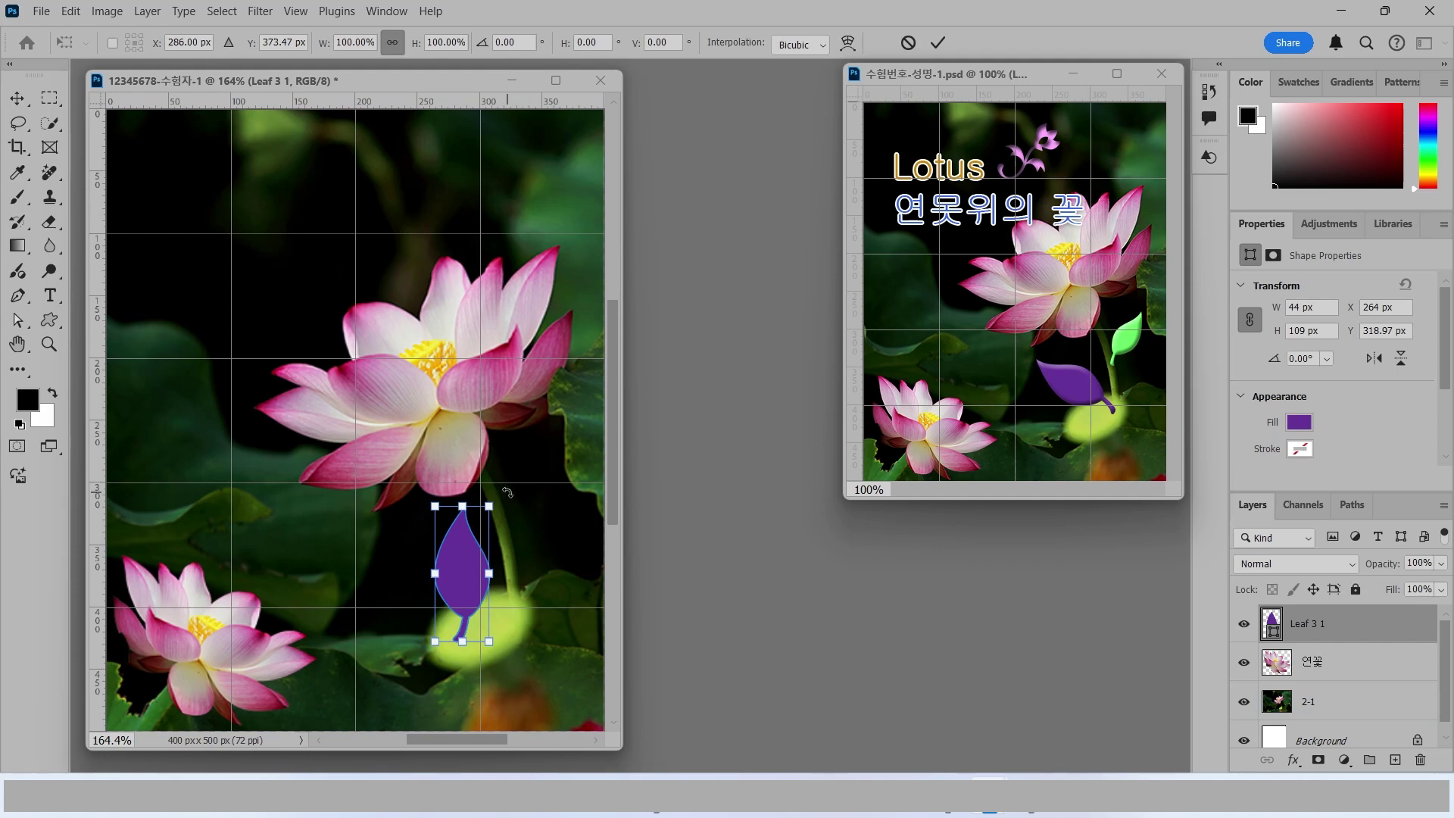
{"action": "left_click_drag", "start_coordinate": [507, 492], "coordinate": [409, 497]}
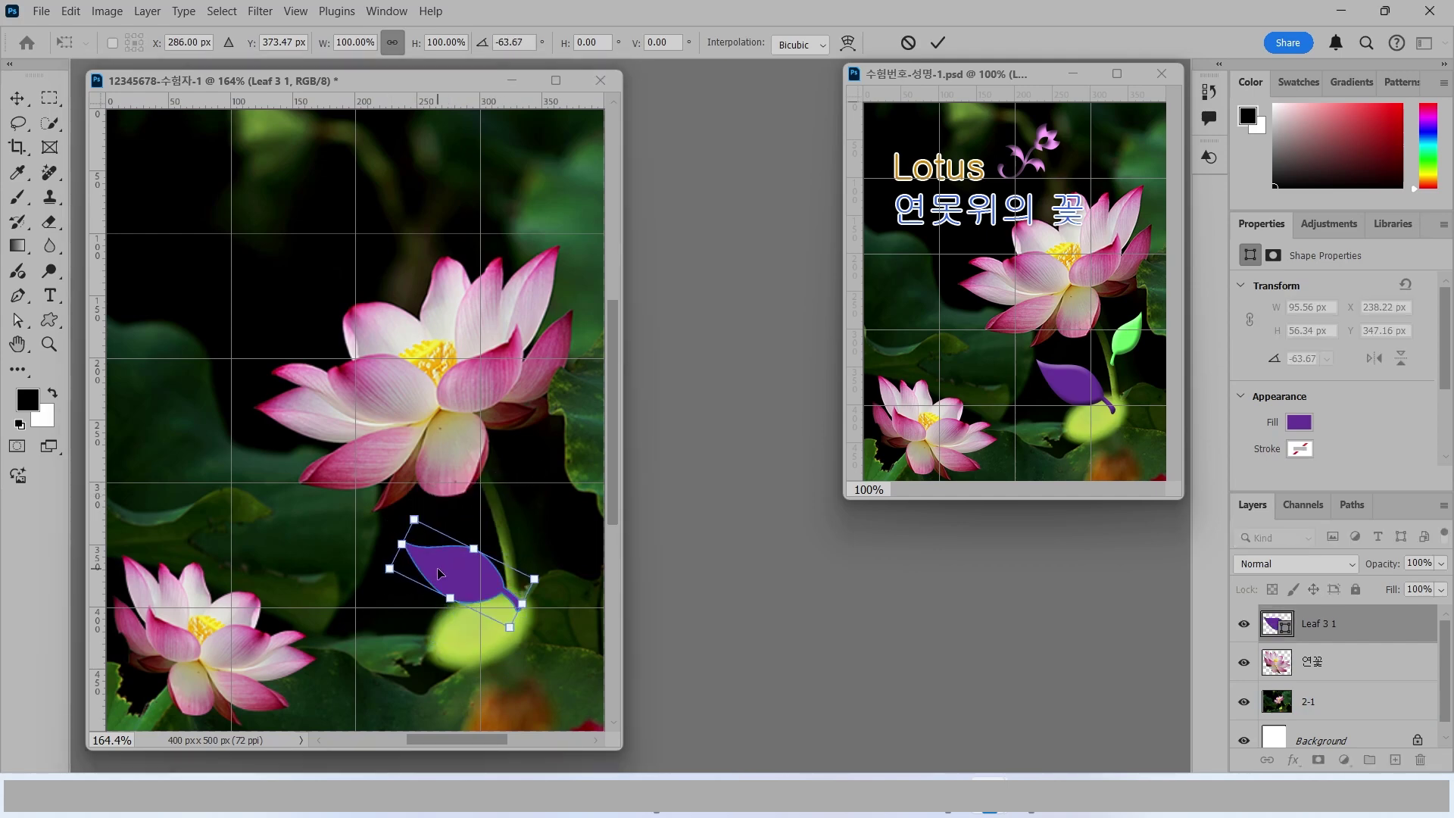
{"action": "mouse_move", "coordinate": [440, 574]}
{"action": "left_mouse_down"}
{"action": "mouse_move", "coordinate": [435, 590]}
{"action": "mouse_move", "coordinate": [443, 571]}
{"action": "left_mouse_up"}
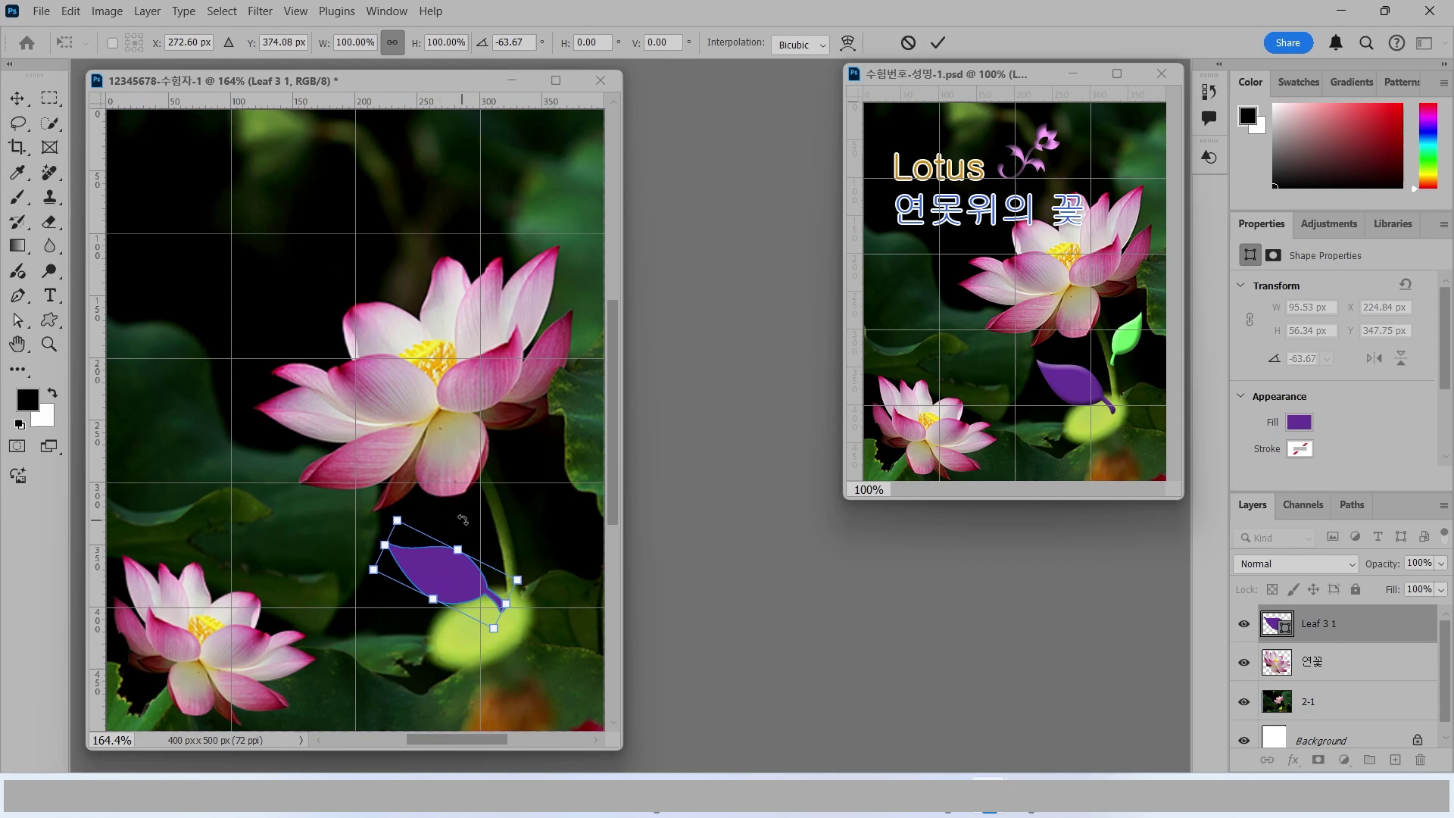
{"action": "key", "text": "Return"}
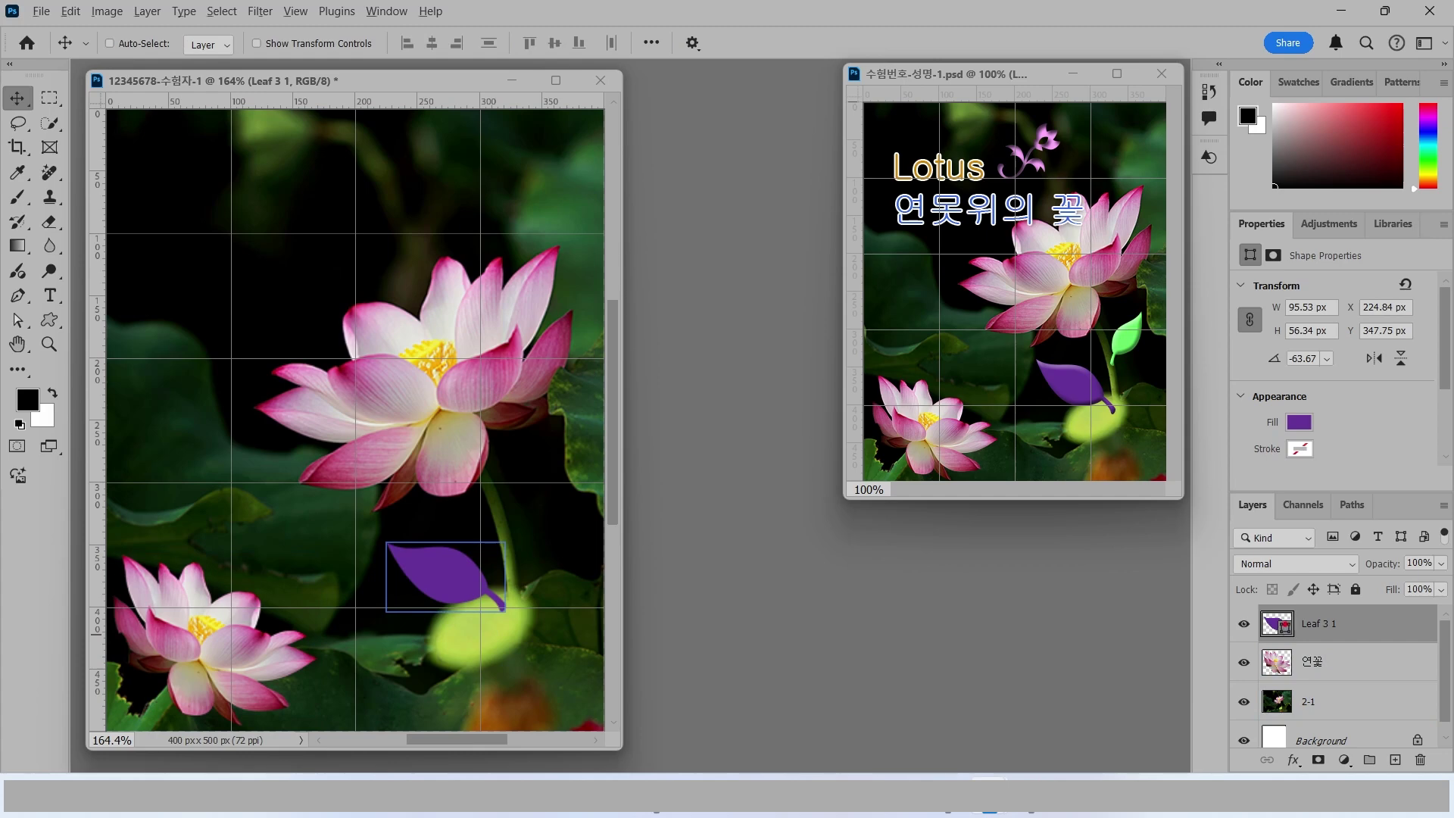
{"action": "mouse_move", "coordinate": [1214, 477]}
{"action": "left_mouse_down"}
{"action": "mouse_move", "coordinate": [1377, 780]}
{"action": "mouse_move", "coordinate": [1450, 781]}
{"action": "left_mouse_up"}
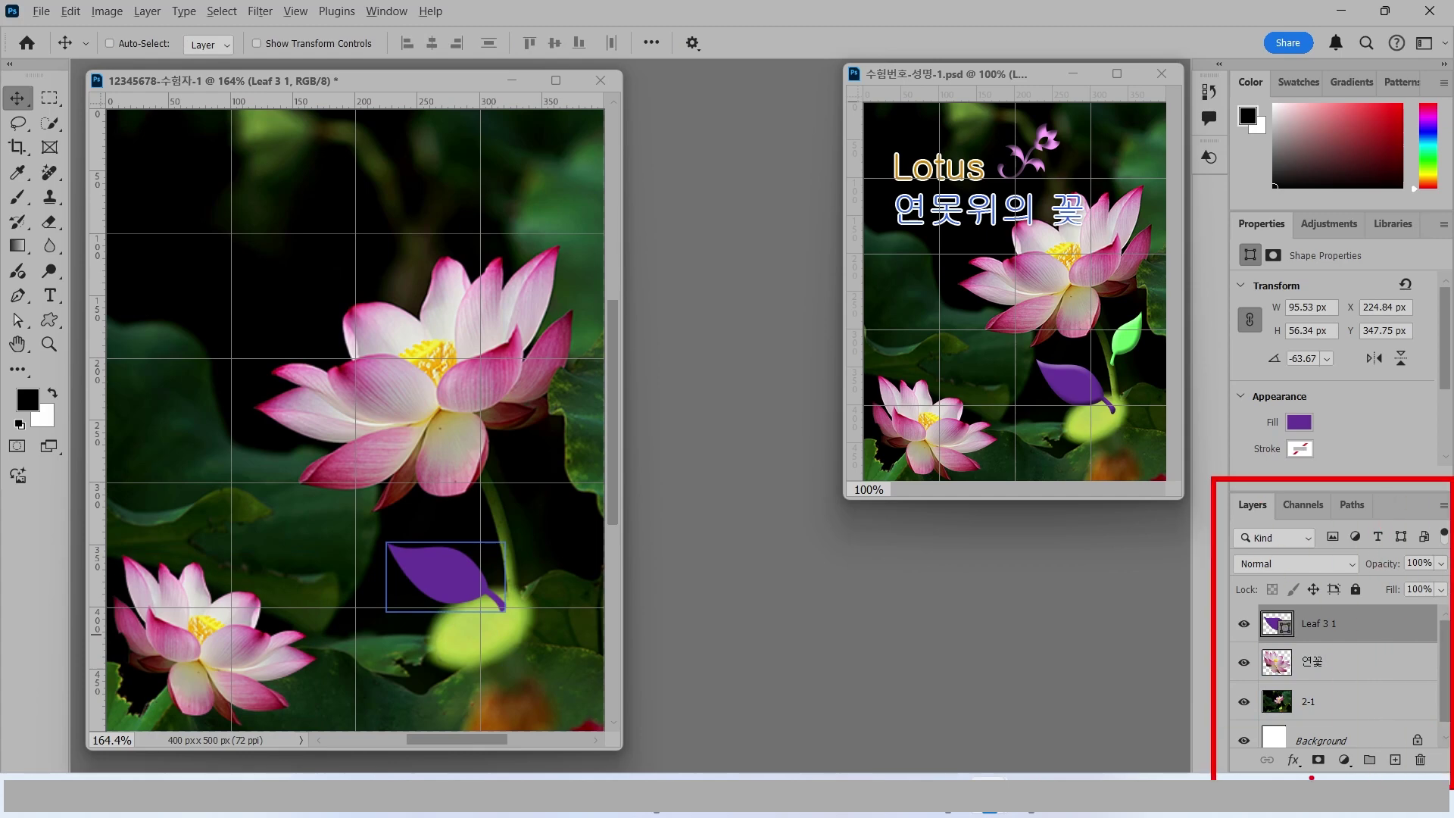
{"action": "left_click_drag", "start_coordinate": [1267, 742], "coordinate": [1326, 780]}
{"action": "left_click_drag", "start_coordinate": [1351, 684], "coordinate": [1299, 746]}
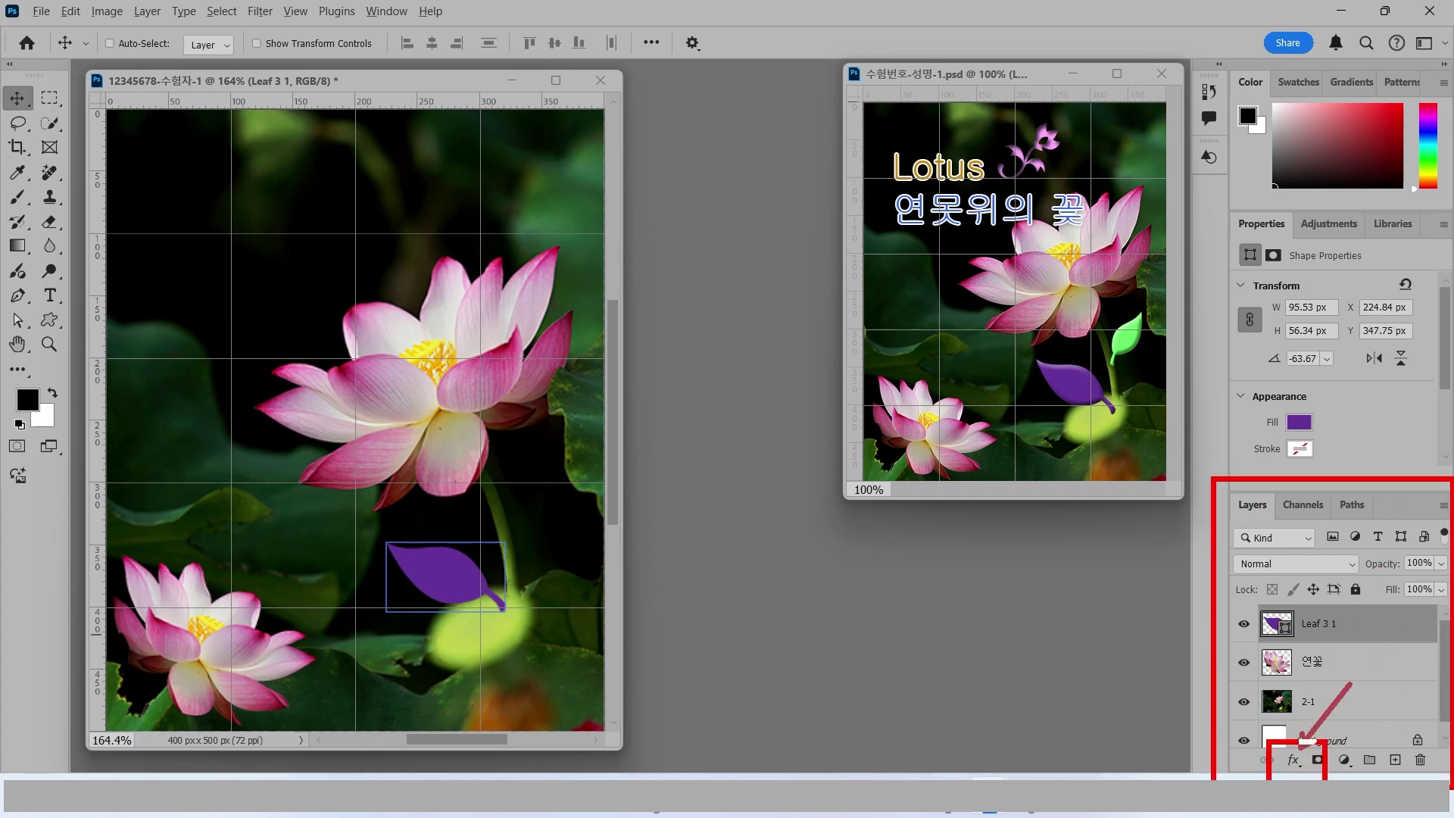
Step: Apply a Bevel & Emboss layer style to the purple leaf using Inner Bevel with a size of 7 px
{"action": "left_click", "coordinate": [1296, 757]}
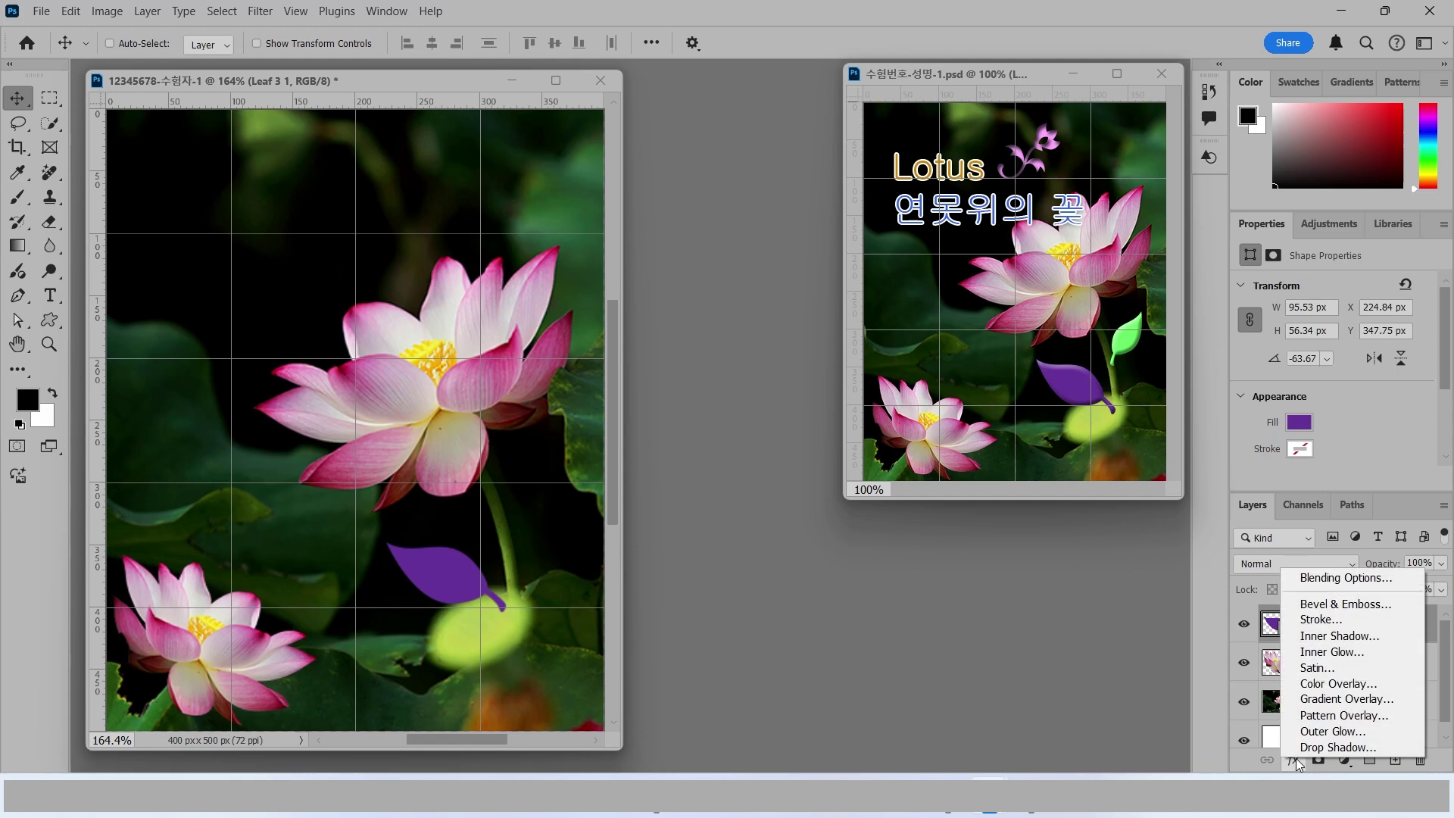
{"action": "left_click", "coordinate": [1311, 606]}
{"action": "left_click_drag", "start_coordinate": [538, 189], "coordinate": [844, 231]}
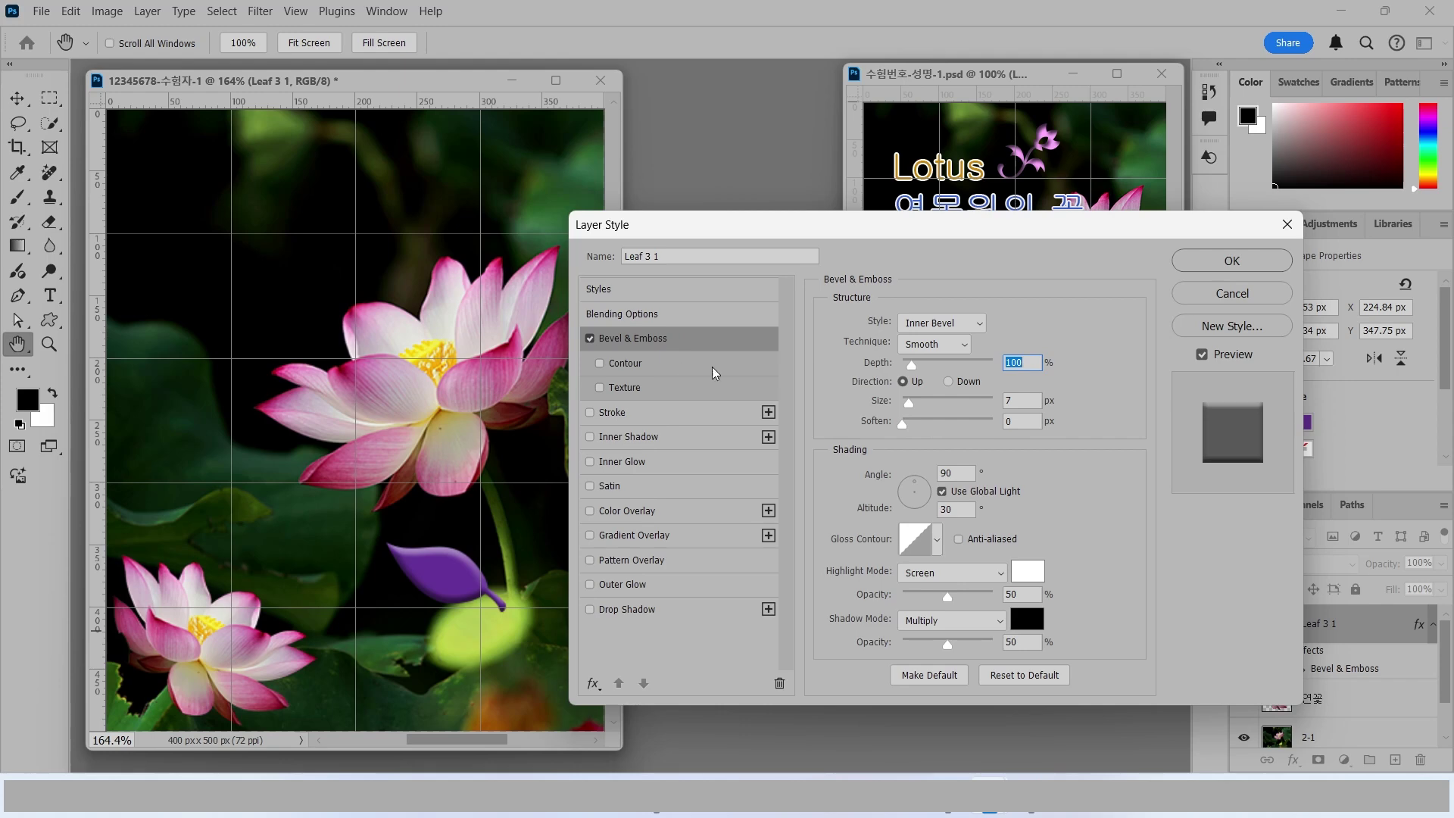
{"action": "key", "text": "alt"}
{"action": "left_click_drag", "start_coordinate": [858, 384], "coordinate": [1089, 423]}
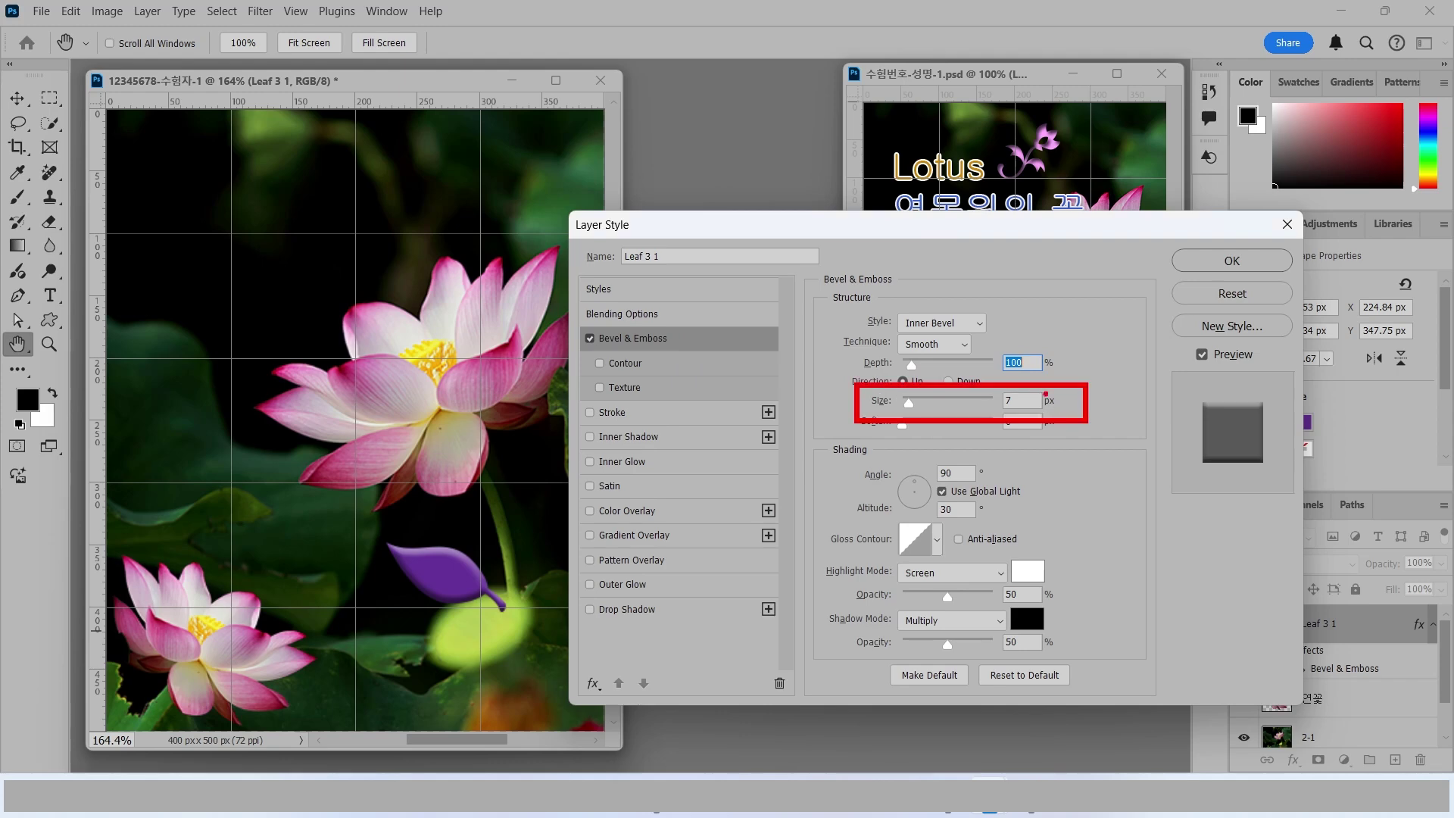
{"action": "left_click_drag", "start_coordinate": [1102, 306], "coordinate": [1021, 387]}
{"action": "key", "text": "Escape"}
{"action": "left_click", "coordinate": [1233, 261]}
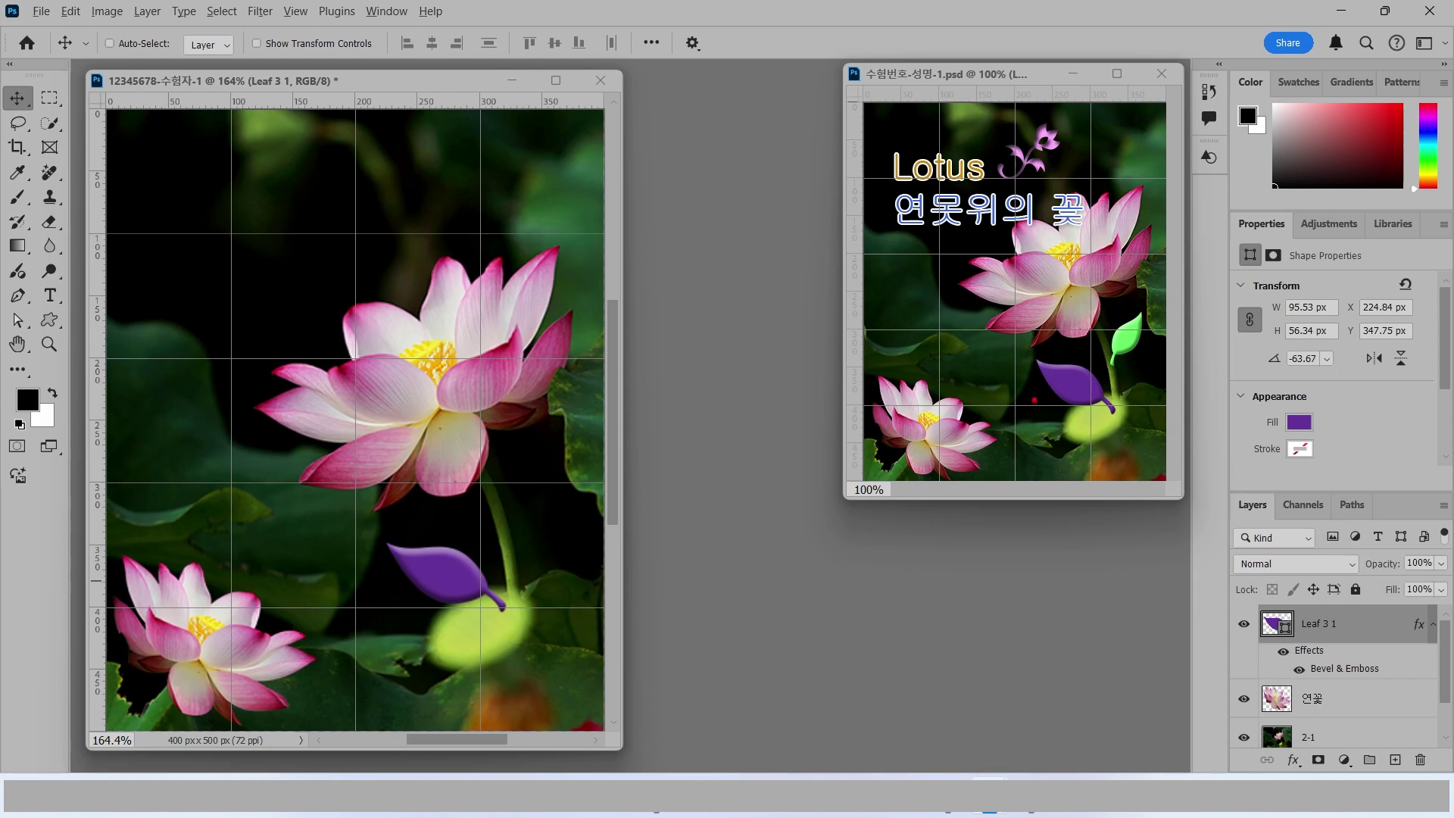
{"action": "left_click_drag", "start_coordinate": [958, 448], "coordinate": [1041, 386]}
{"action": "mouse_move", "coordinate": [1222, 262]}
{"action": "left_mouse_down"}
{"action": "mouse_move", "coordinate": [1114, 373]}
{"action": "mouse_move", "coordinate": [1112, 305]}
{"action": "mouse_move", "coordinate": [1149, 361]}
{"action": "left_mouse_up"}
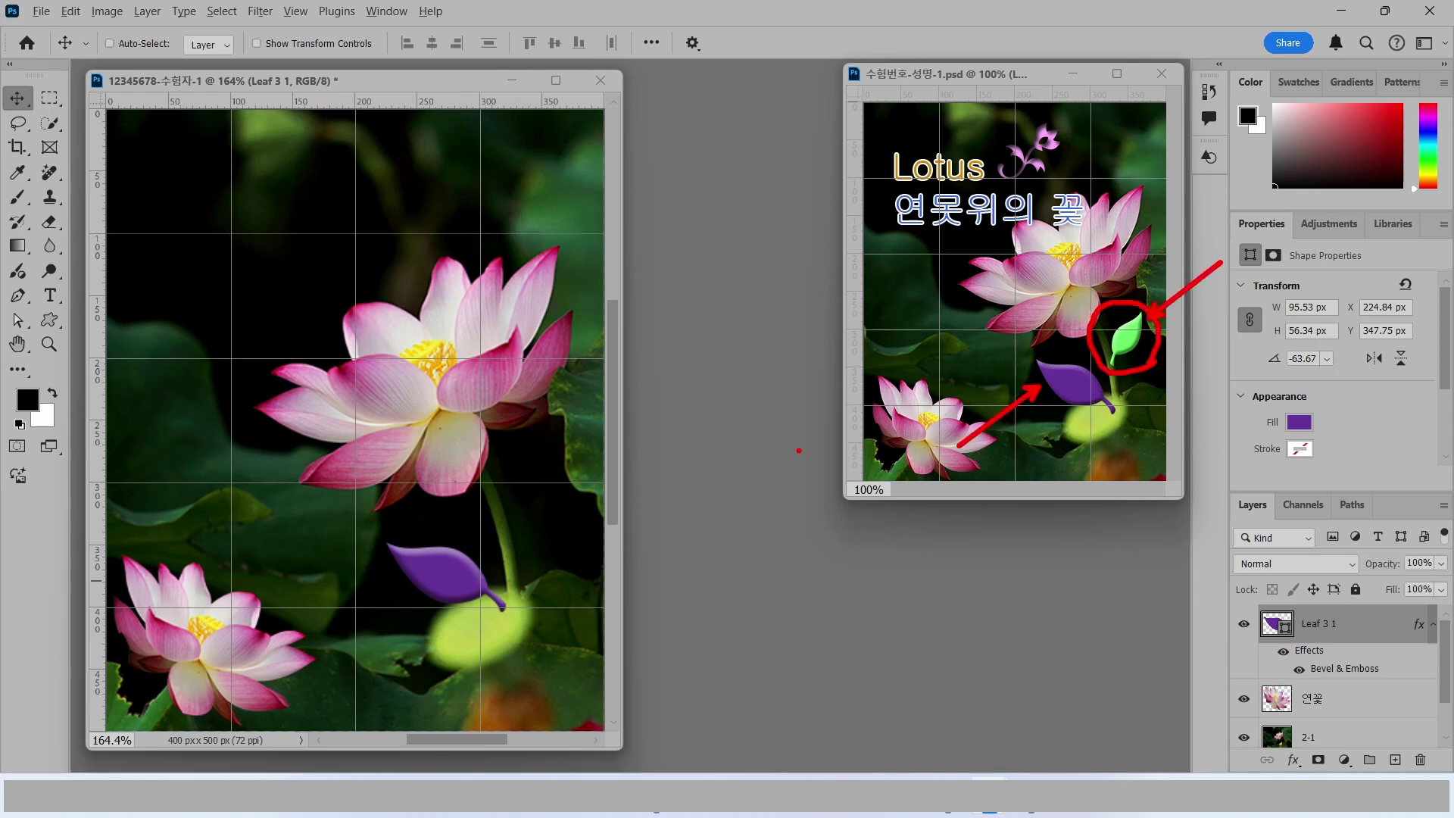
{"action": "key", "text": "Escape"}
Step: Duplicate the purple leaf layer and move the copy above the original, just under the large flower
{"action": "key", "text": "ctrl+j"}
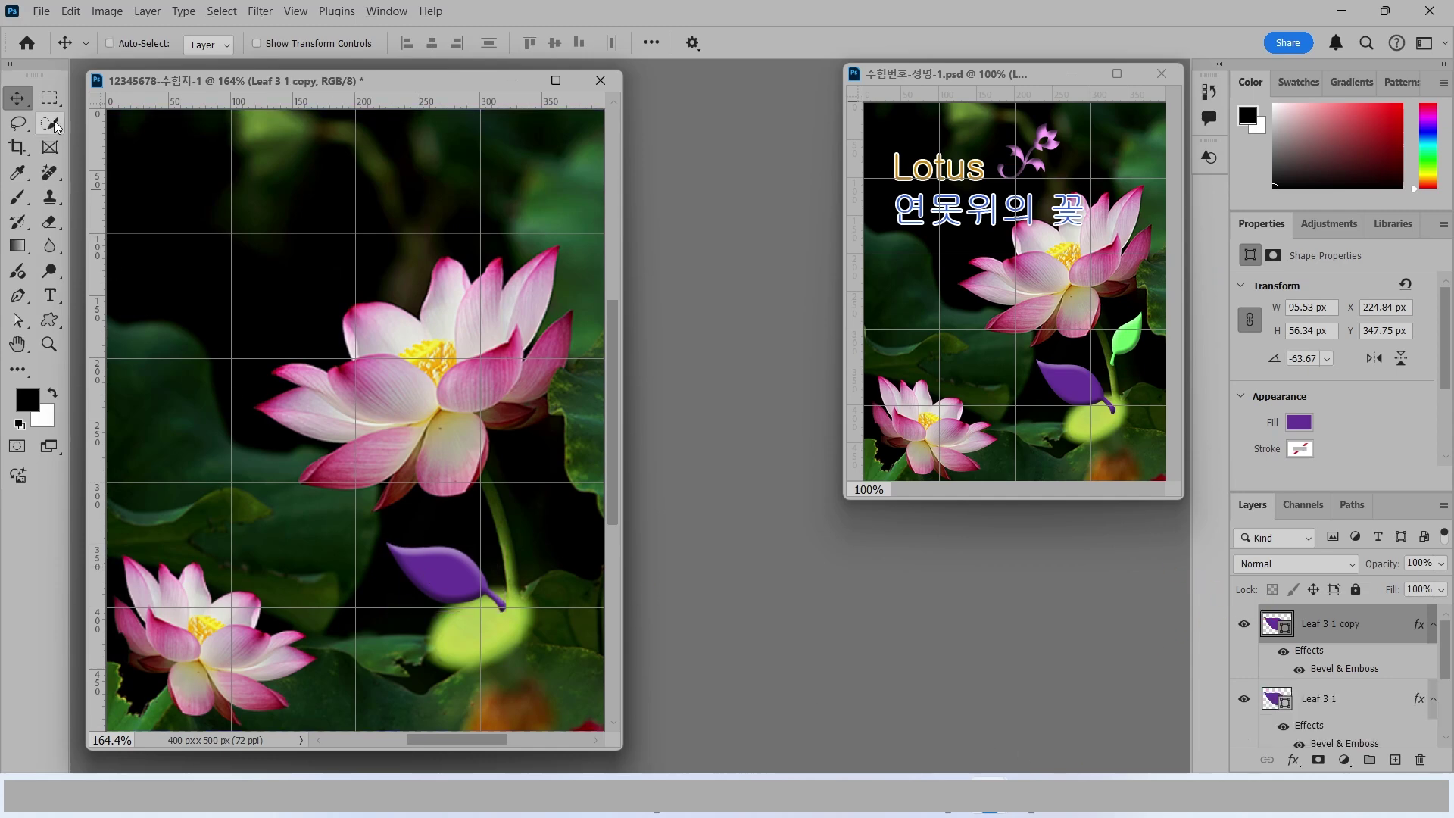
{"action": "left_click_drag", "start_coordinate": [444, 569], "coordinate": [491, 482]}
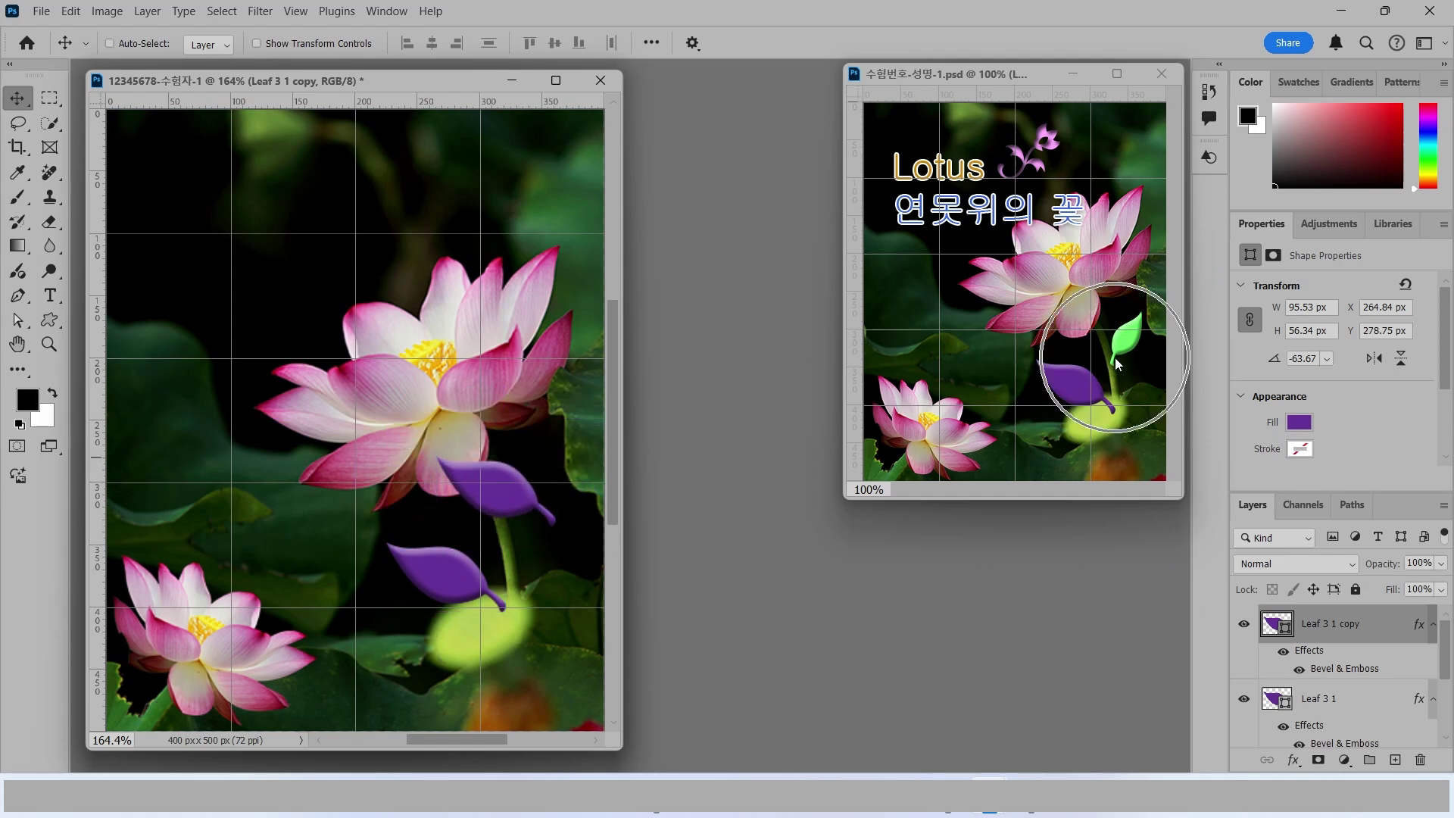
Step: Flip the leaf copy horizontally and shrink and rotate it to about 43 × 63 px at -143°, on the far side of the stem
{"action": "key", "text": "ctrl+t"}
{"action": "right_click", "coordinate": [497, 500]}
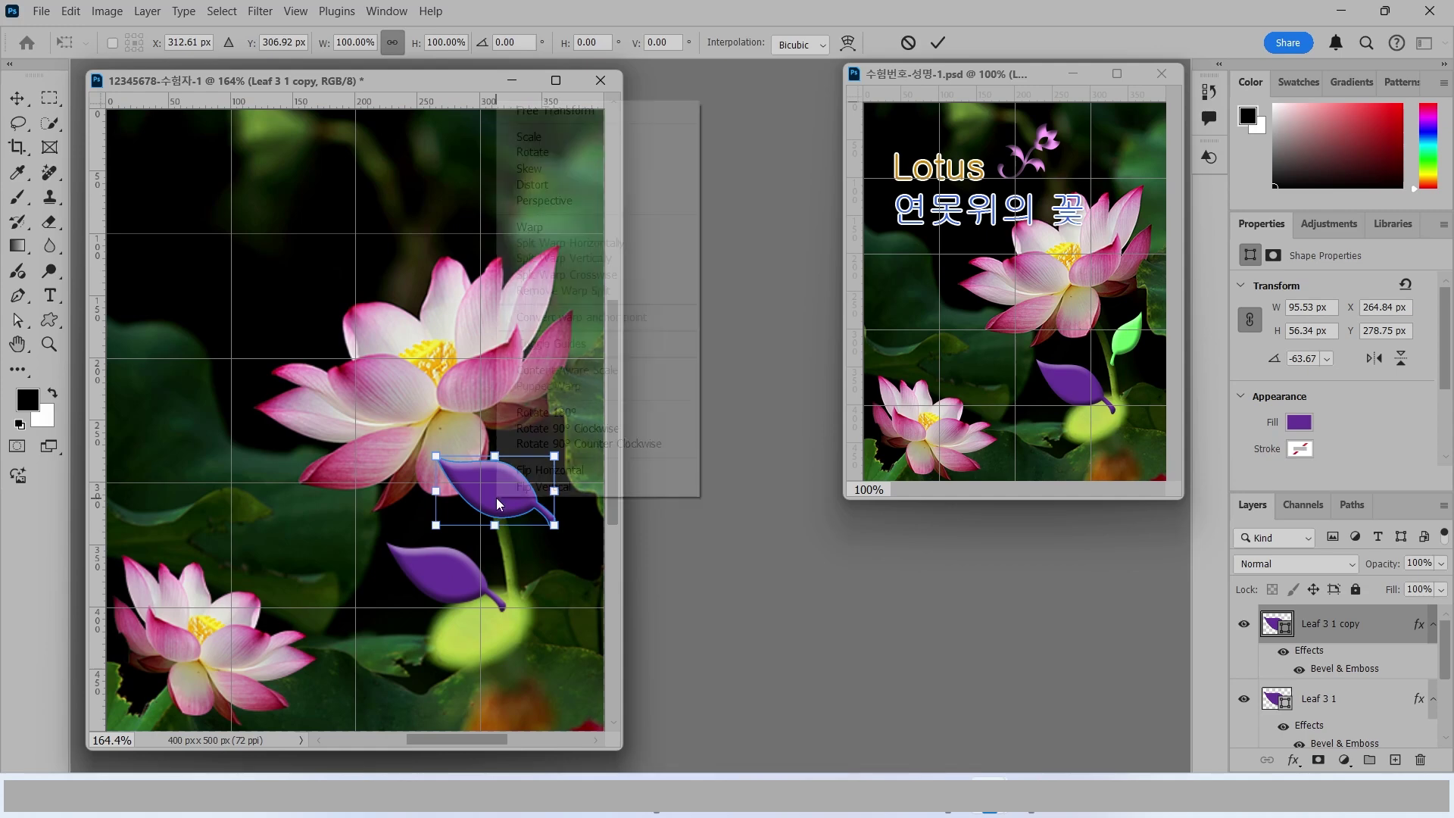
{"action": "left_click", "coordinate": [530, 470]}
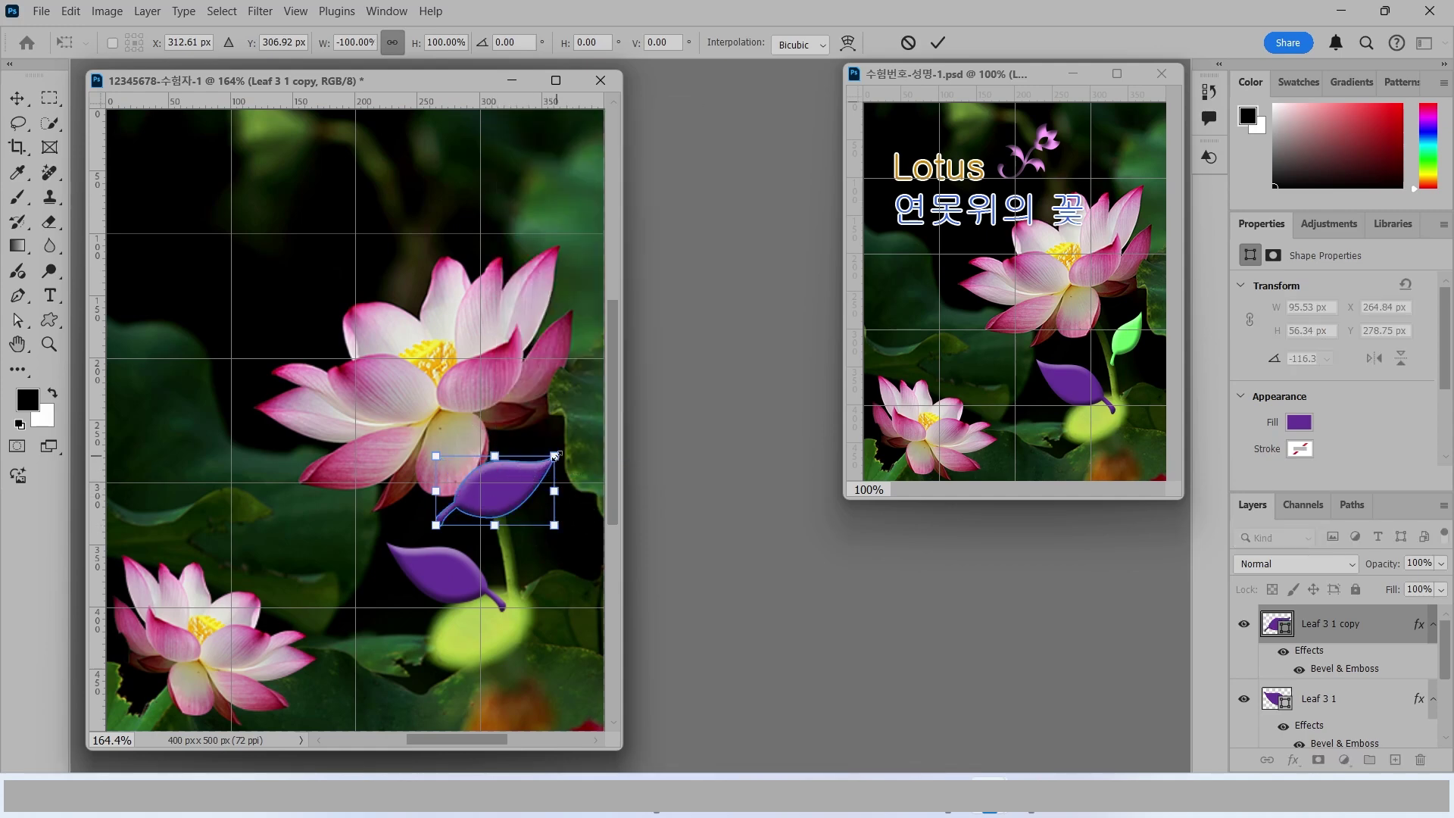
{"action": "left_click_drag", "start_coordinate": [556, 456], "coordinate": [518, 438]}
{"action": "left_click_drag", "start_coordinate": [485, 498], "coordinate": [540, 491]}
{"action": "key", "text": "Return"}
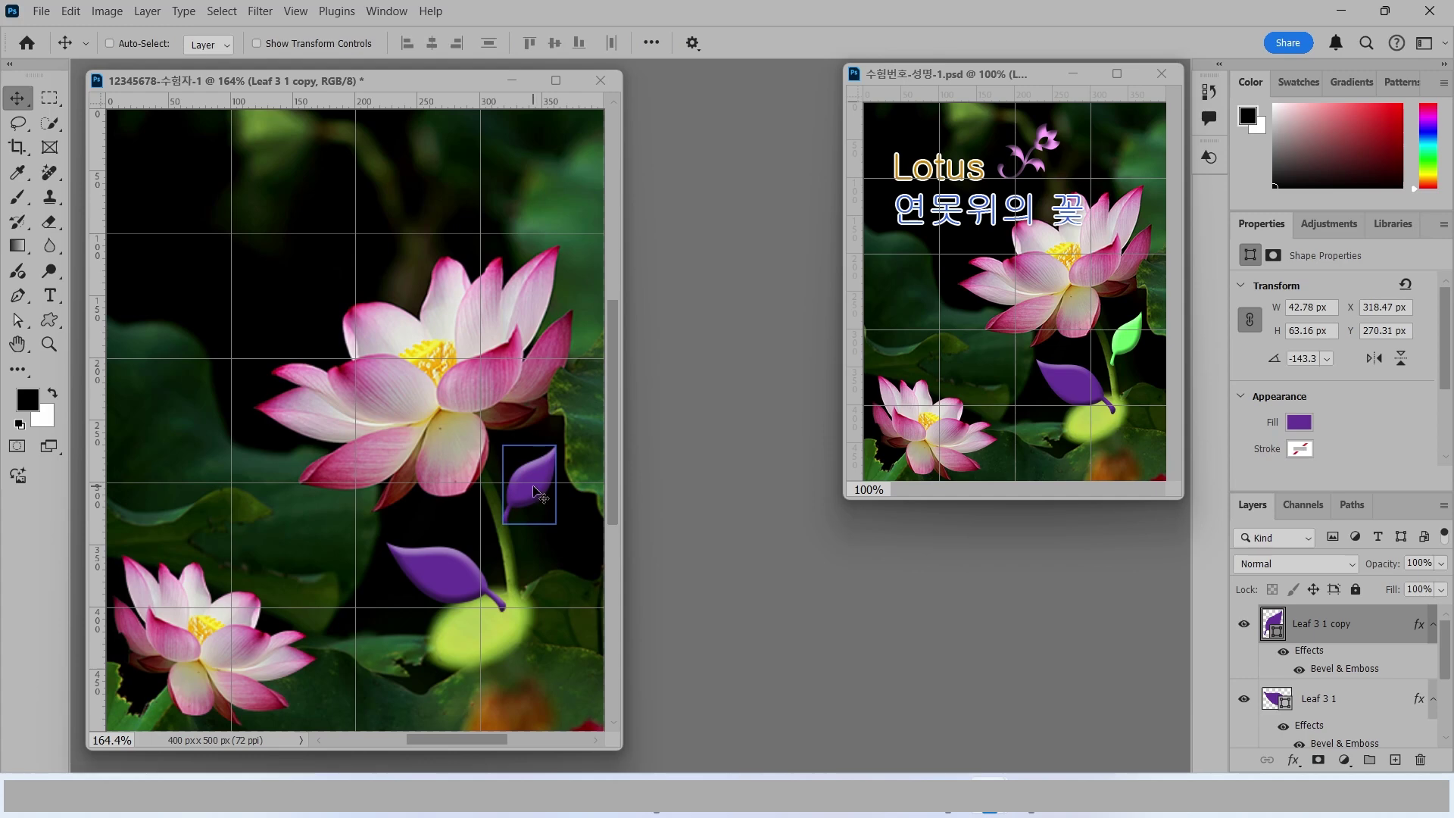
Step: Set the small leaf copy's fill color to #66ff66
{"action": "double_click", "coordinate": [1273, 623]}
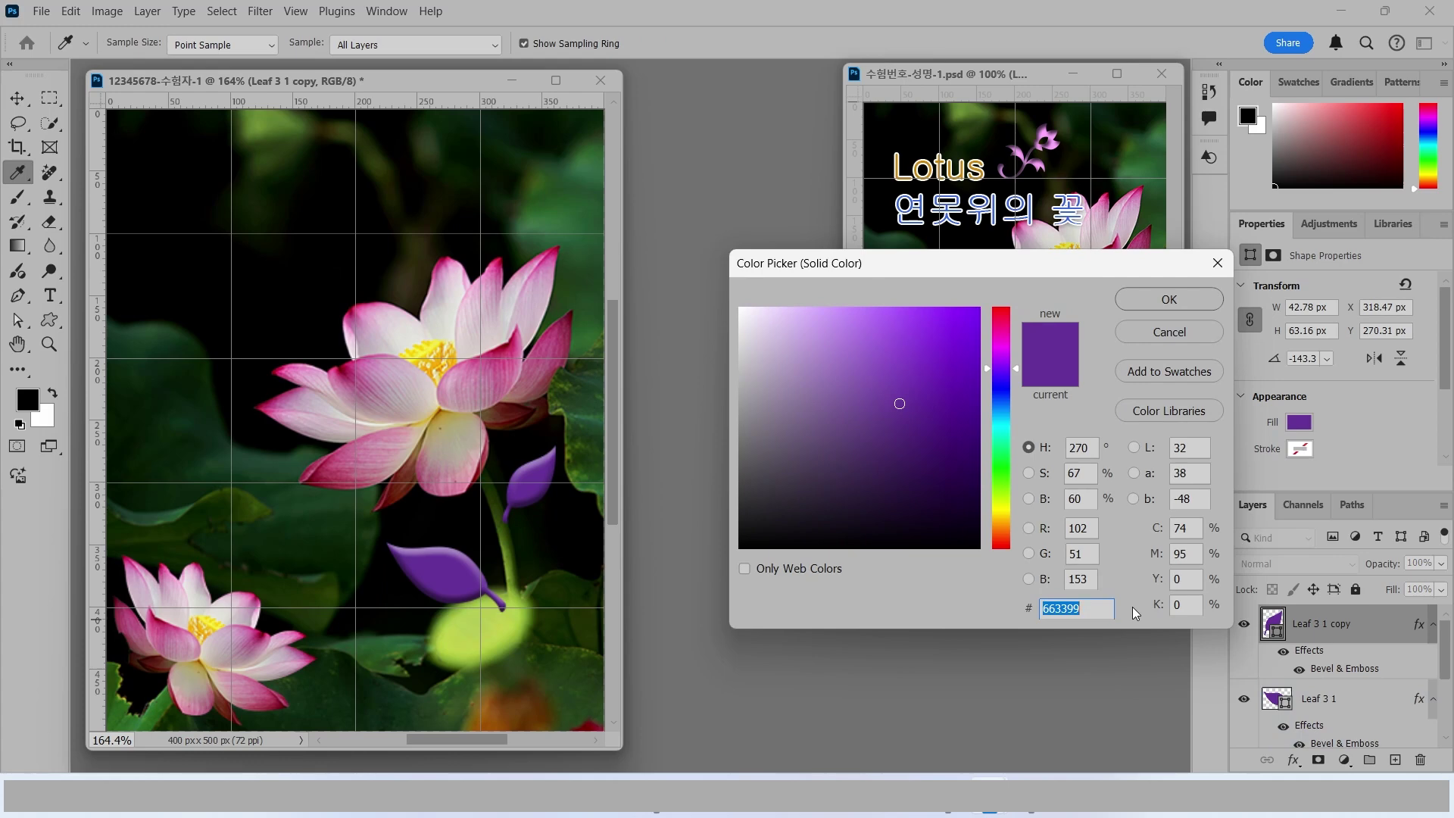
{"action": "type", "text": "66ff66"}
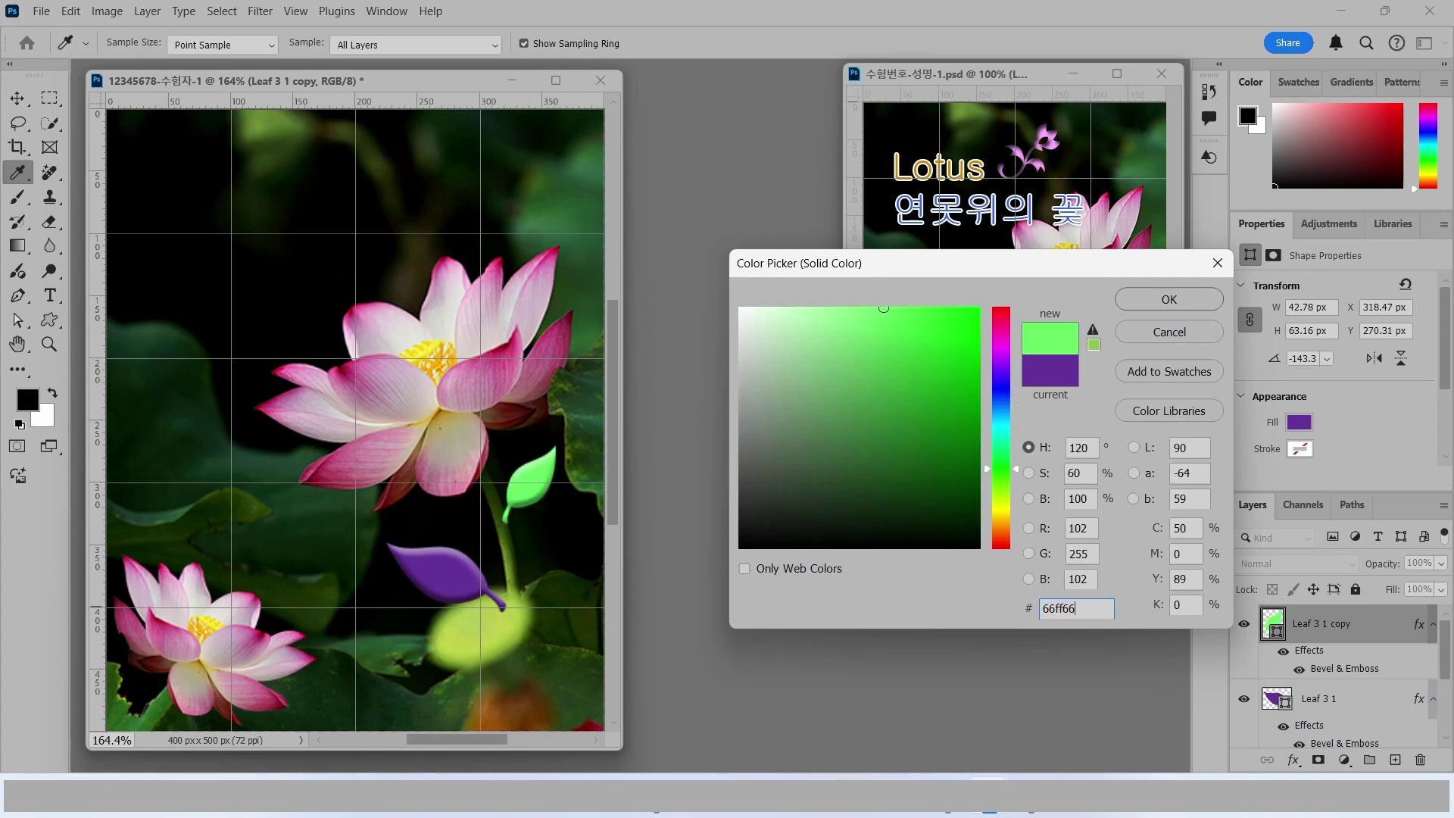
{"action": "key", "text": "Return"}
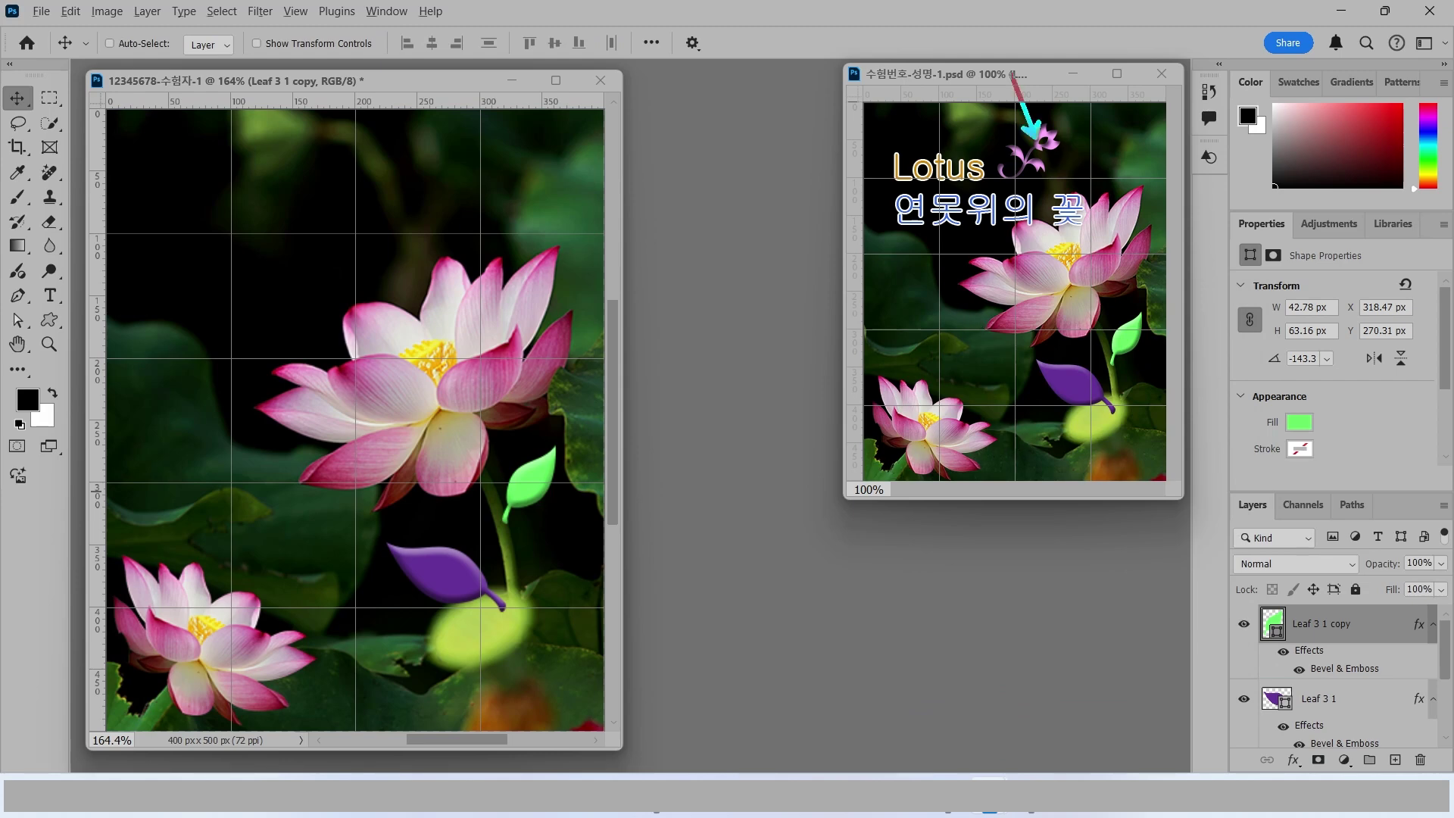
Step: Draw the Floral Ornament 3 shape from the Ornaments category, about 50 × 31 px, in the dark area above the large flower
{"action": "left_click", "coordinate": [49, 320]}
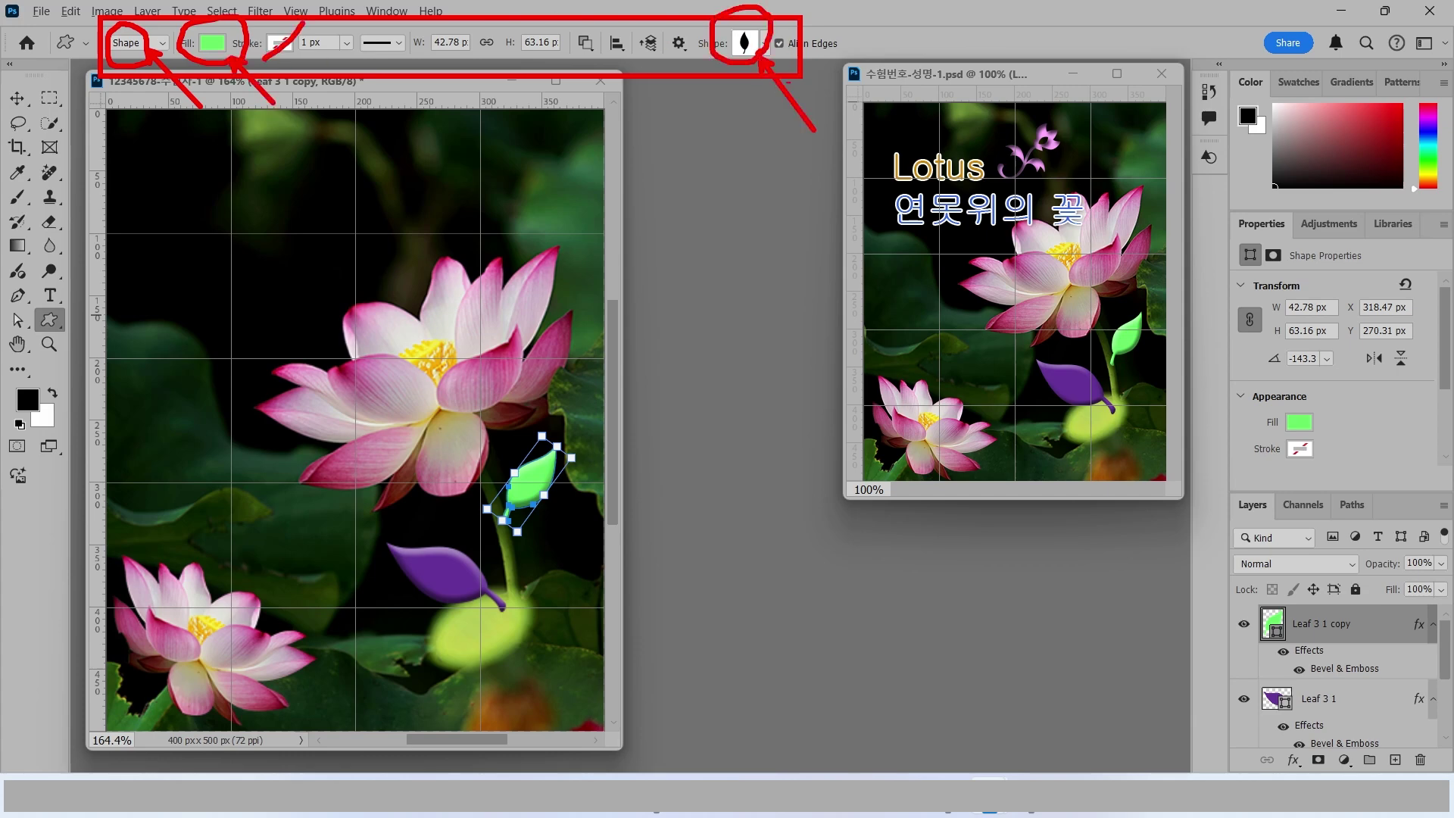
{"action": "left_click", "coordinate": [765, 45]}
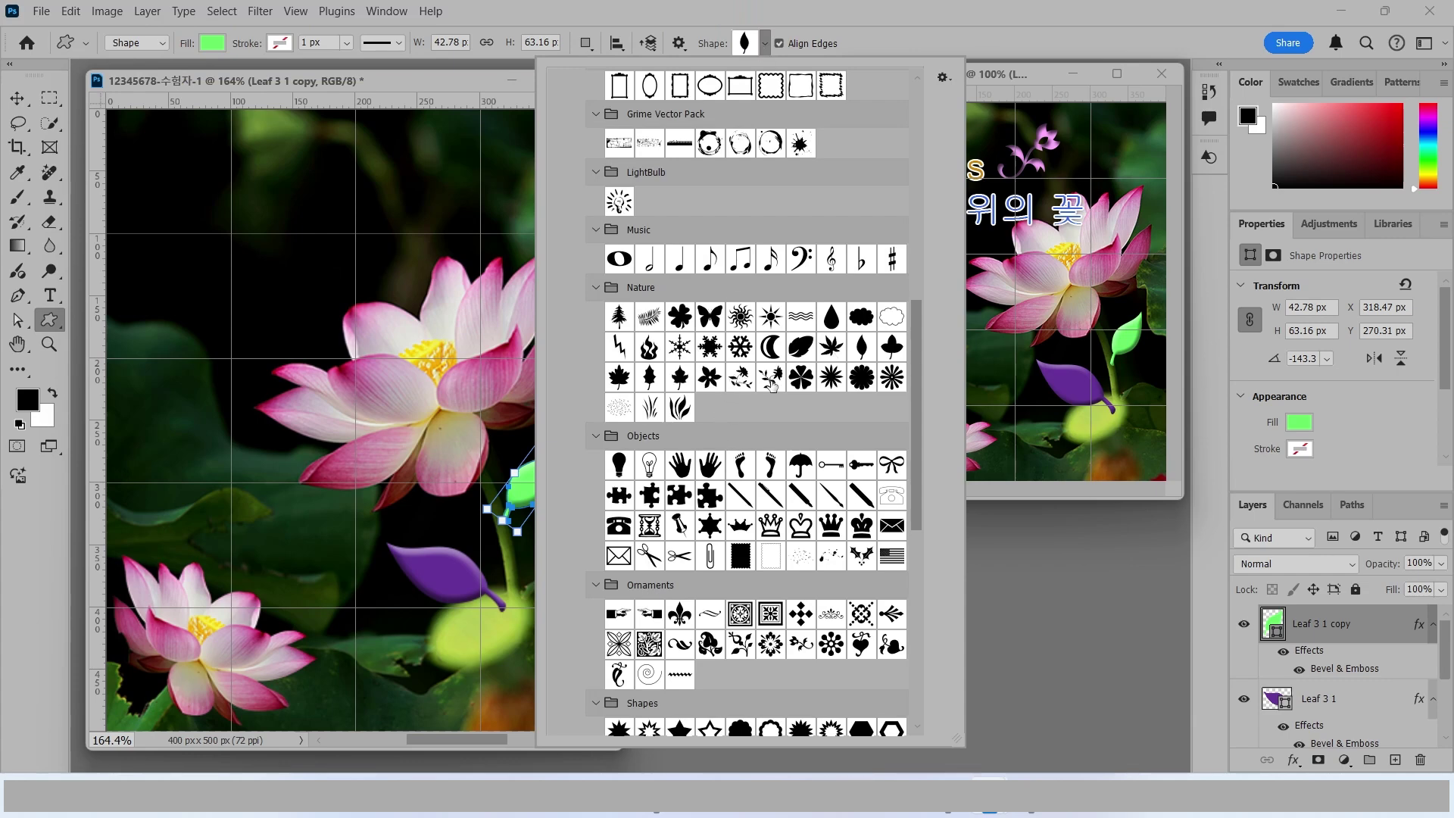
{"action": "scroll", "coordinate": [788, 454], "scroll_direction": "down", "scroll_amount": 2}
{"action": "left_click", "coordinate": [801, 568]}
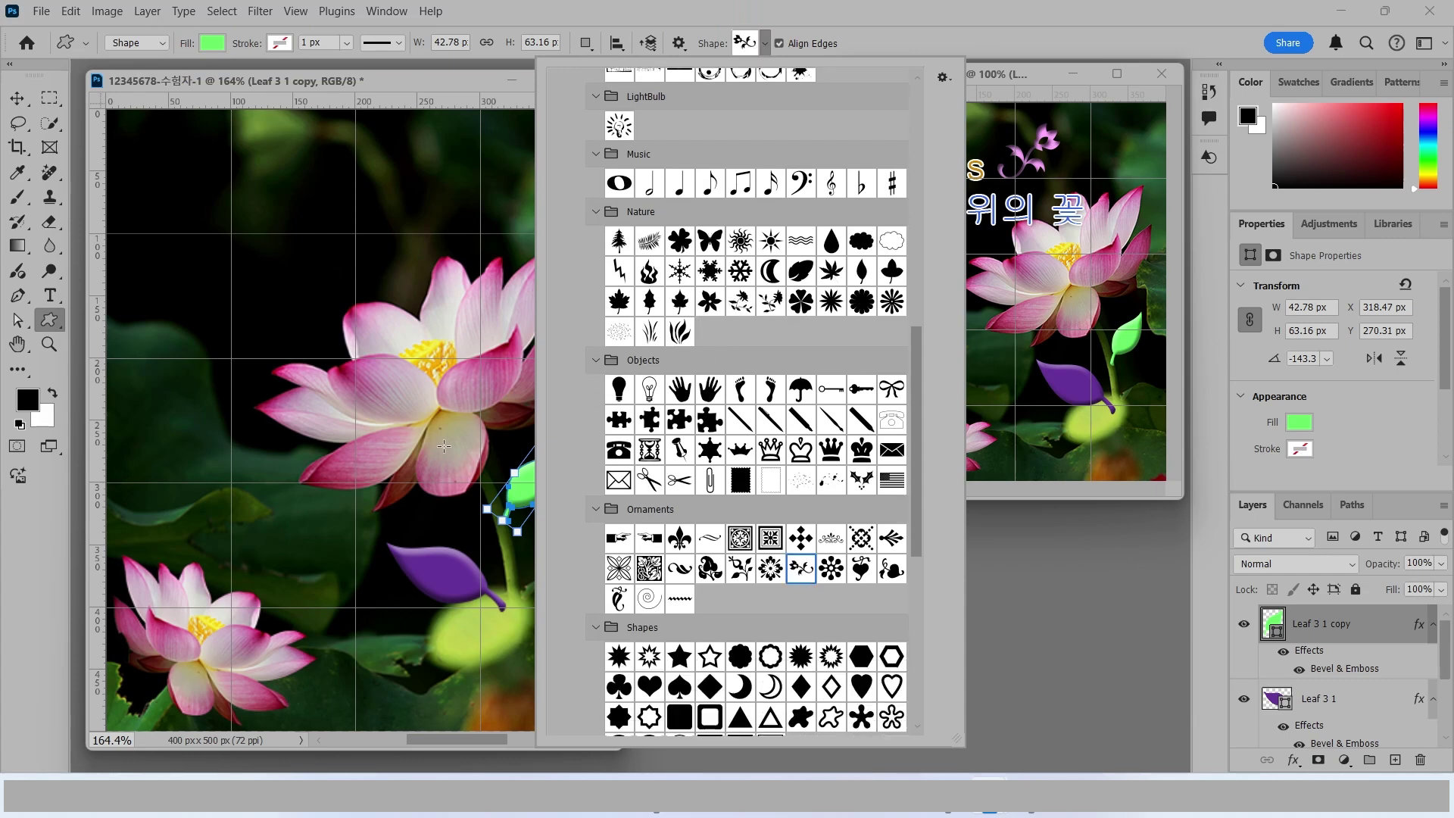
{"action": "left_click", "coordinate": [294, 163]}
{"action": "left_click_drag", "start_coordinate": [292, 162], "coordinate": [295, 200]}
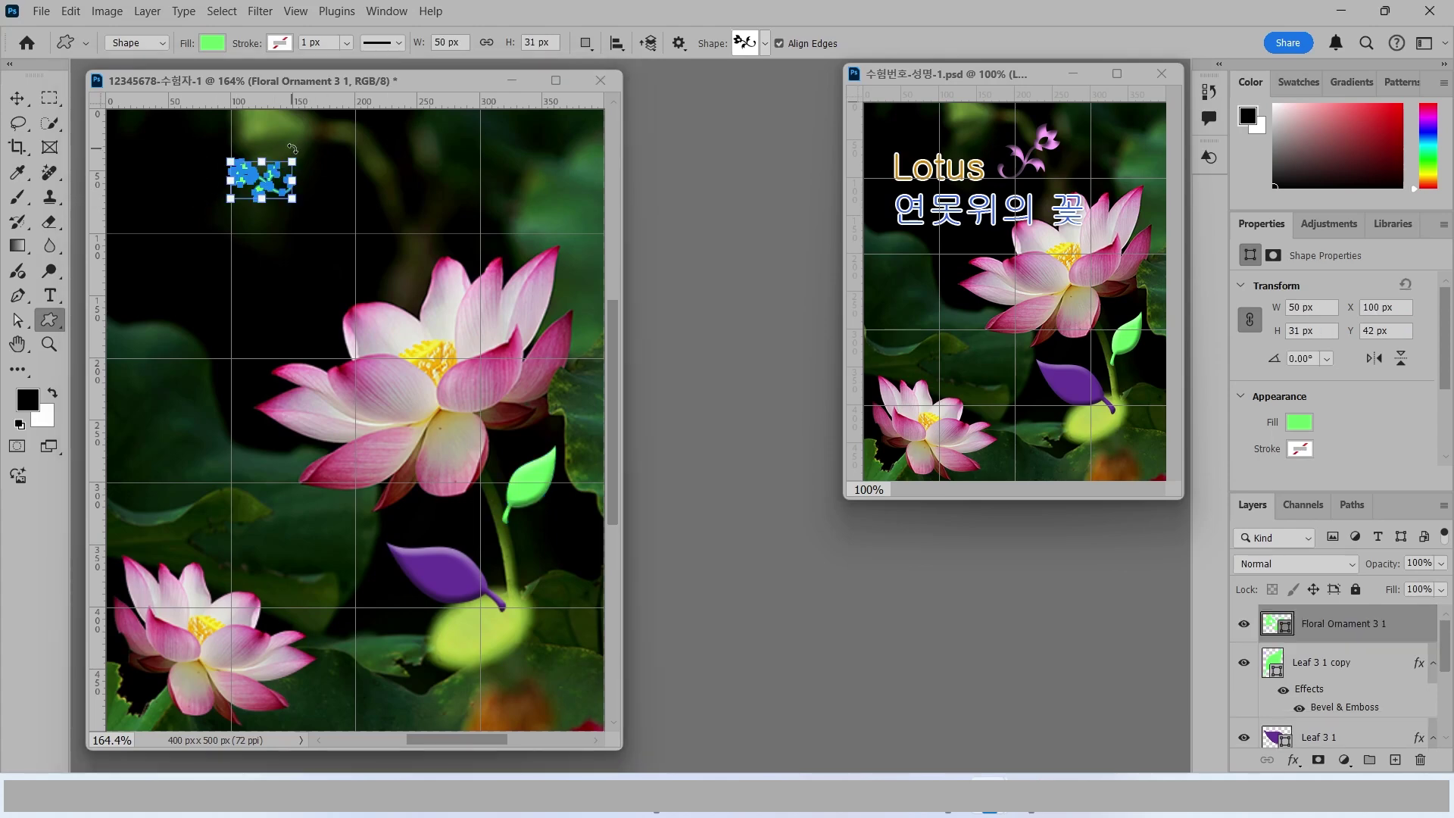
Step: Flip the floral ornament horizontally, scaled to about 164% and rotated to about 152°, and place it above the large flower
{"action": "key", "text": "ctrl+t"}
{"action": "left_click_drag", "start_coordinate": [295, 155], "coordinate": [348, 197]}
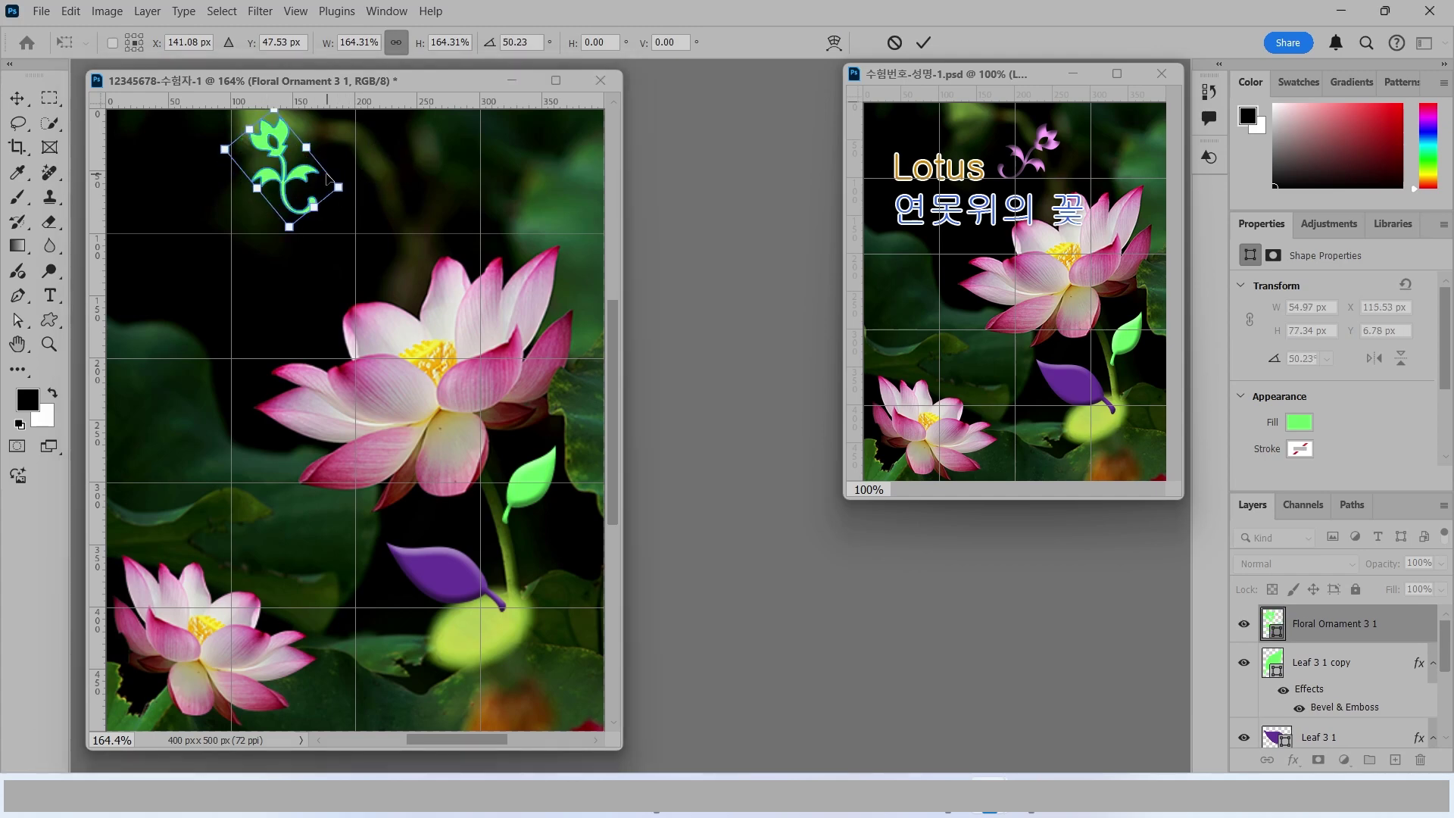
{"action": "right_click", "coordinate": [286, 184]}
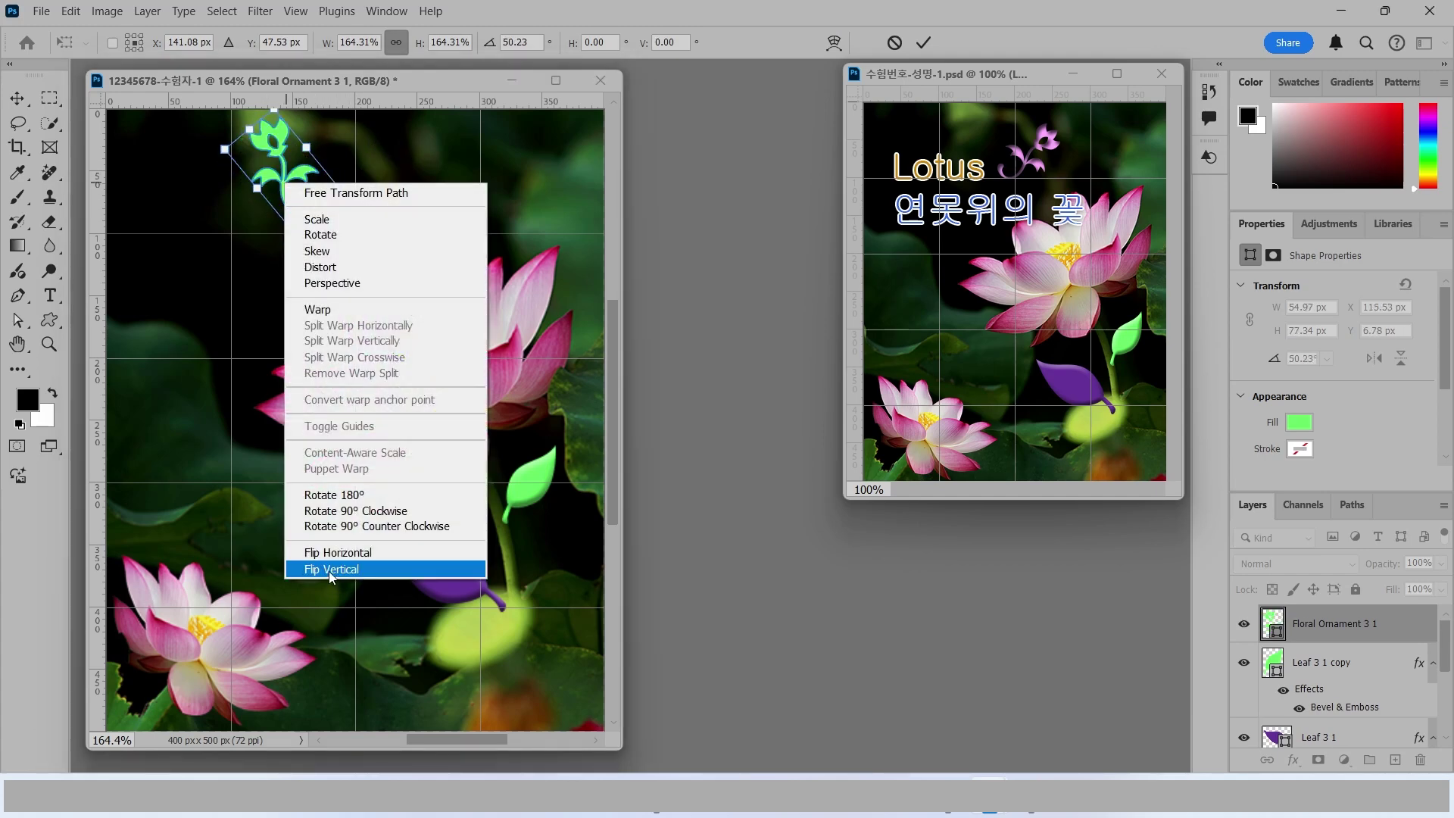
{"action": "left_click", "coordinate": [314, 555]}
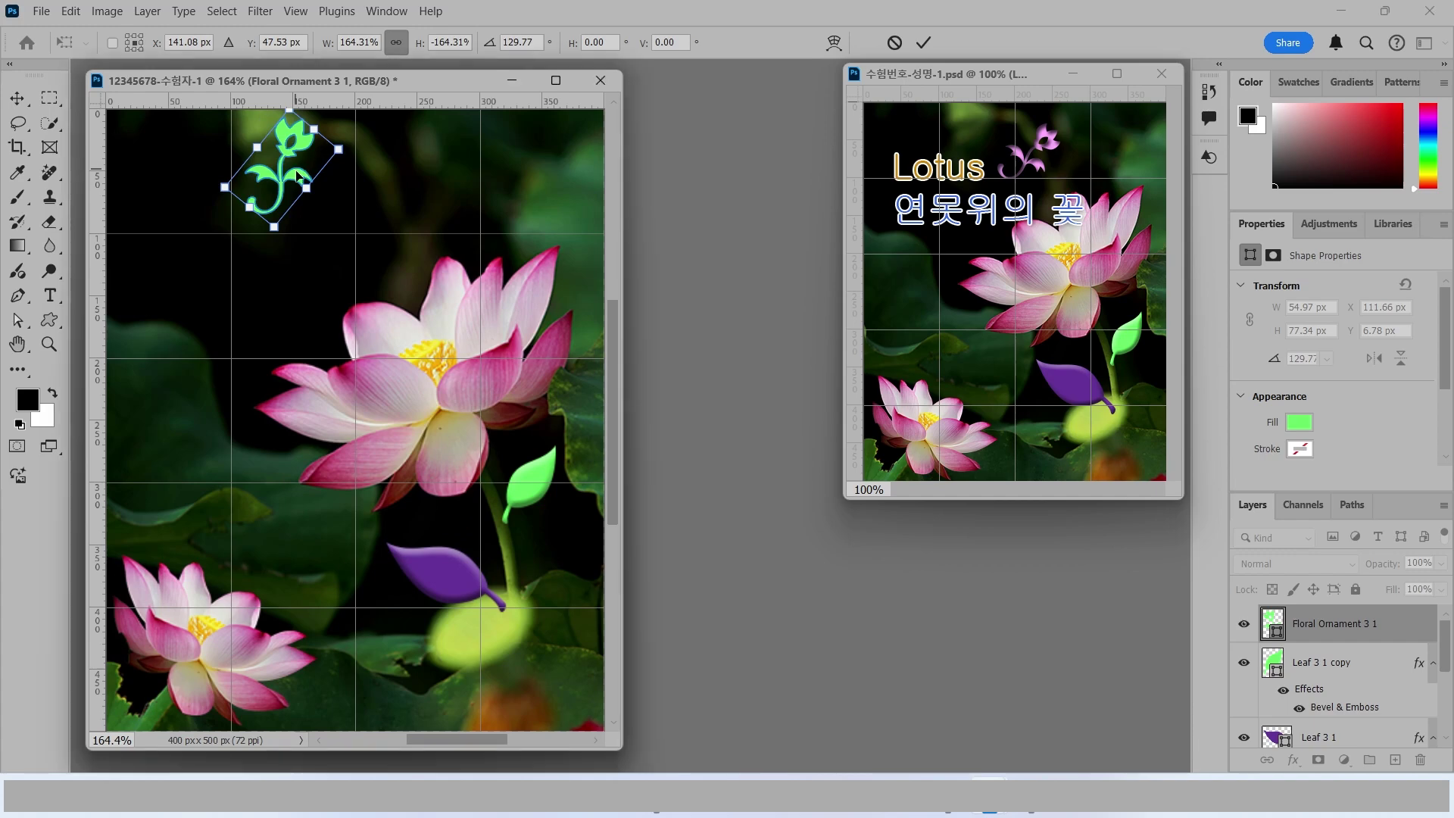
{"action": "left_click_drag", "start_coordinate": [304, 171], "coordinate": [407, 239]}
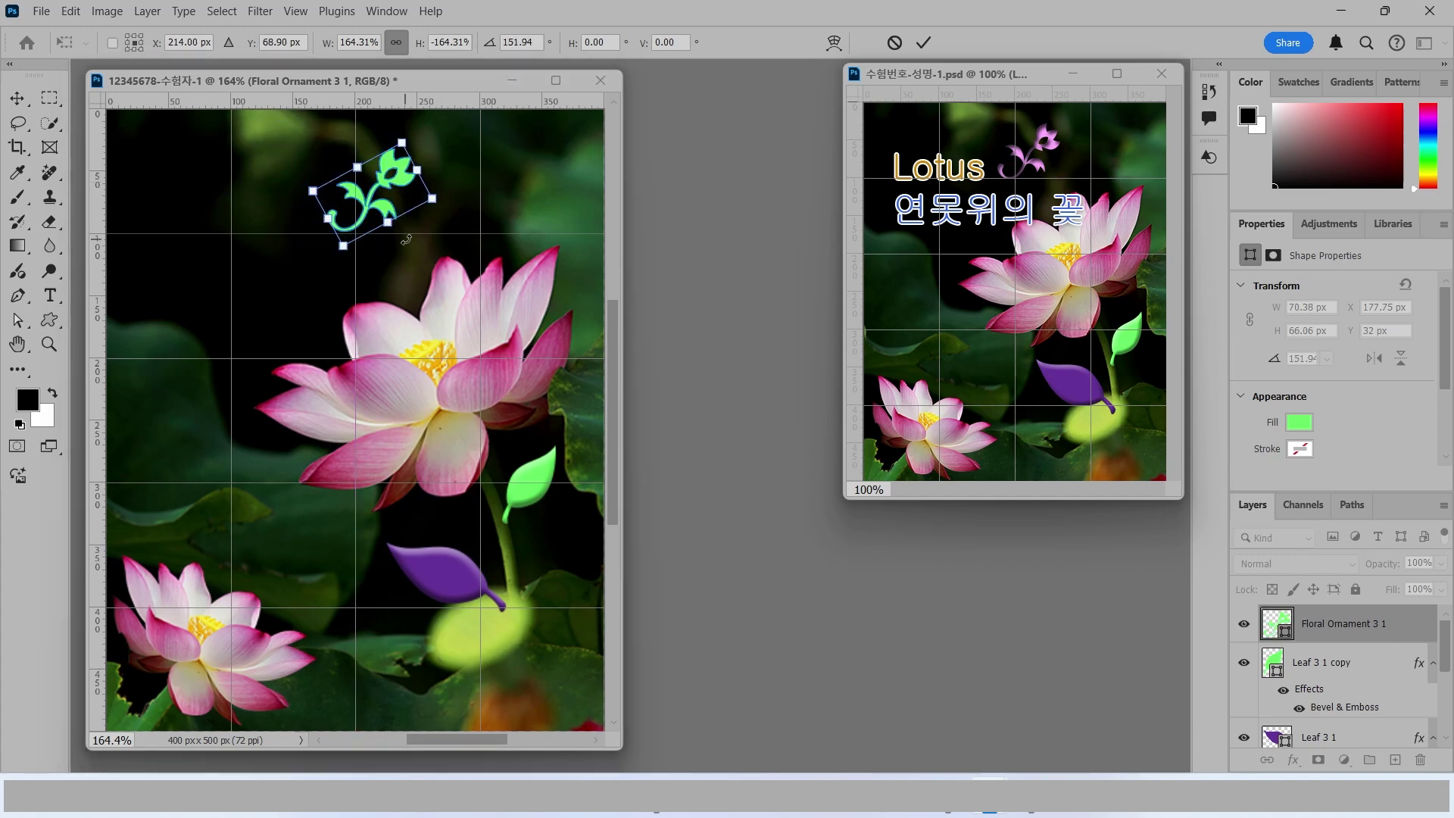
{"action": "key", "text": "Return"}
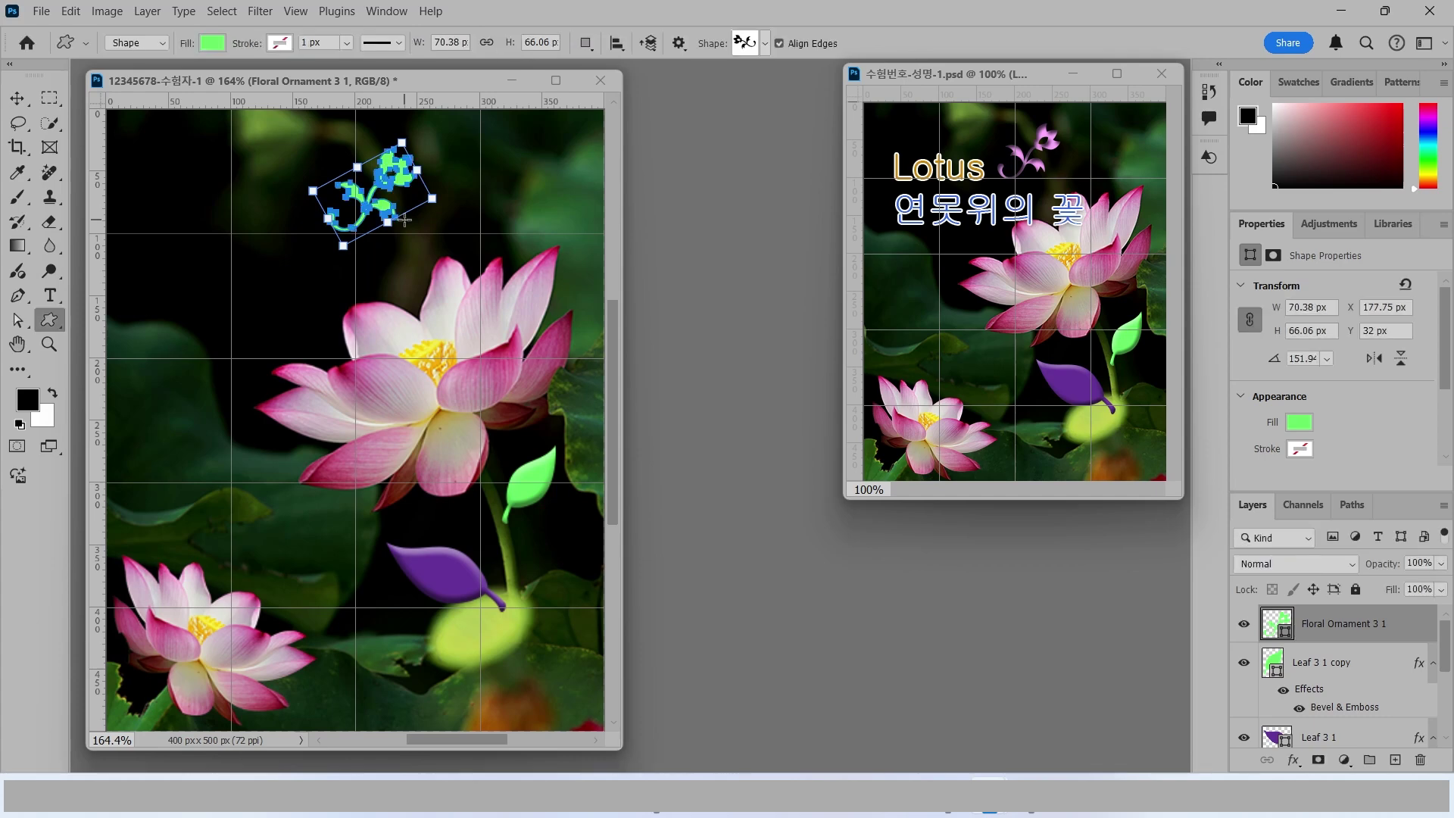
Step: Set the floral ornament's fill color to #ffaaff
{"action": "double_click", "coordinate": [1284, 624]}
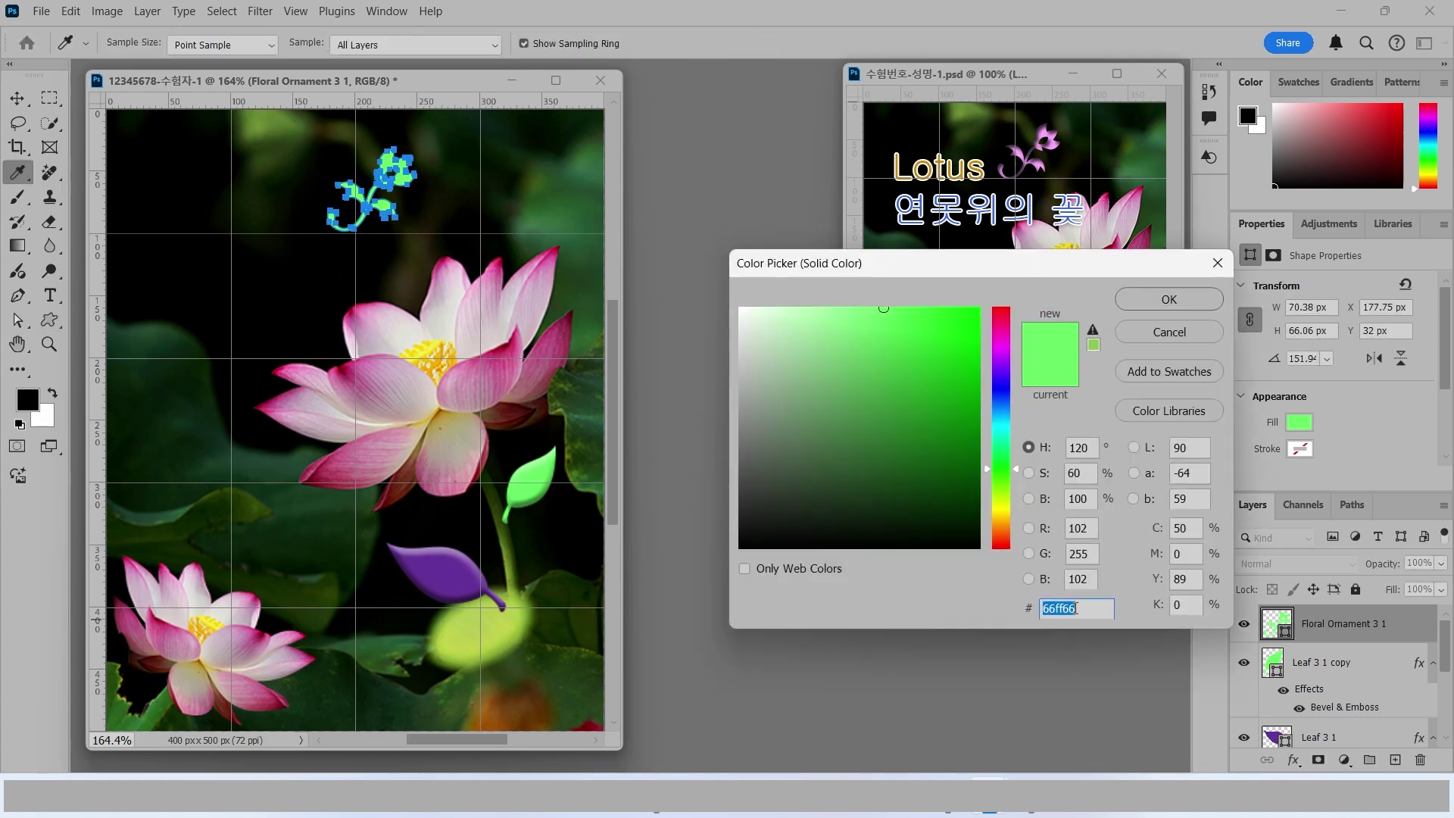
{"action": "type", "text": "ff"}
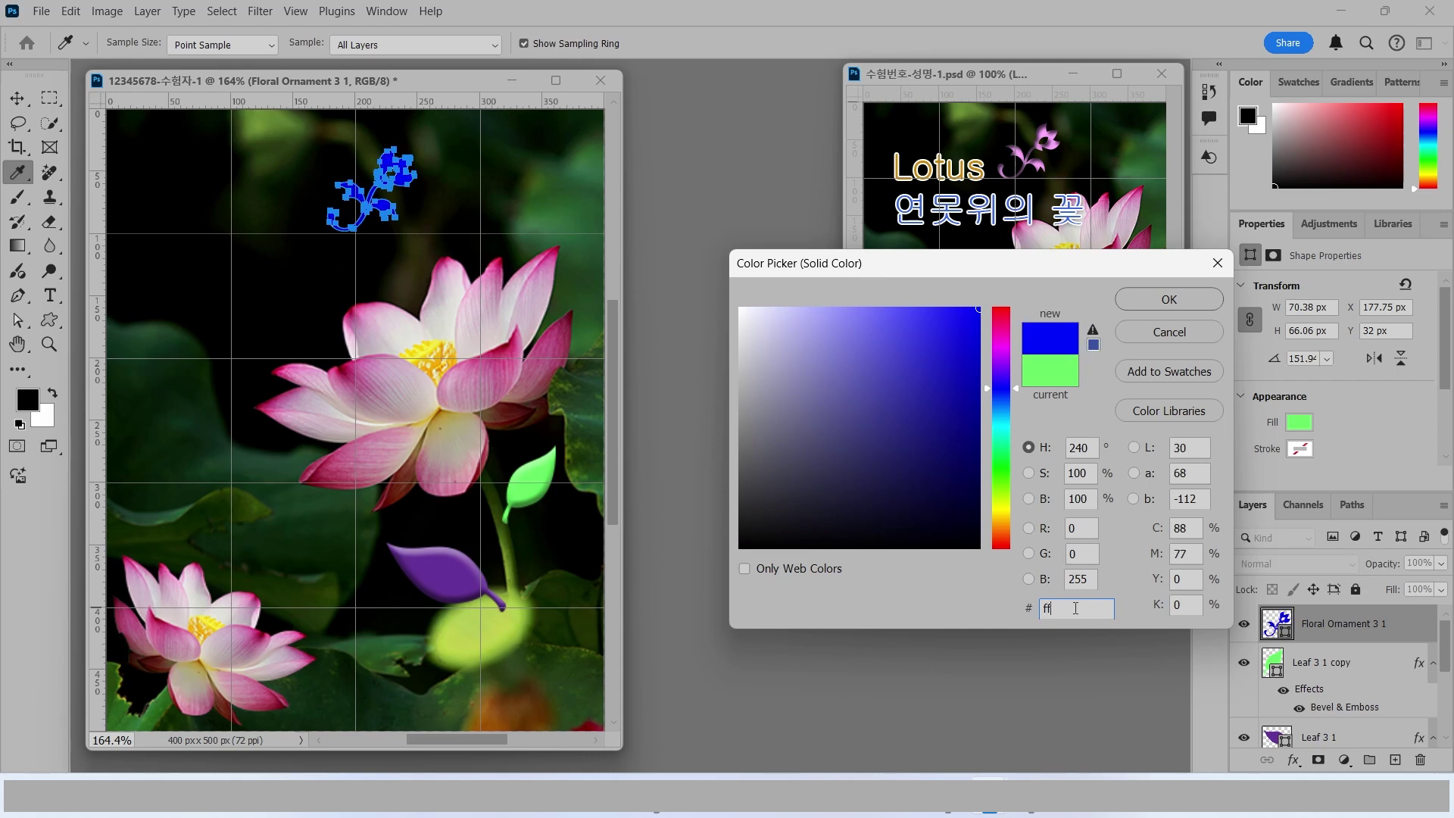
{"action": "type", "text": "aaff"}
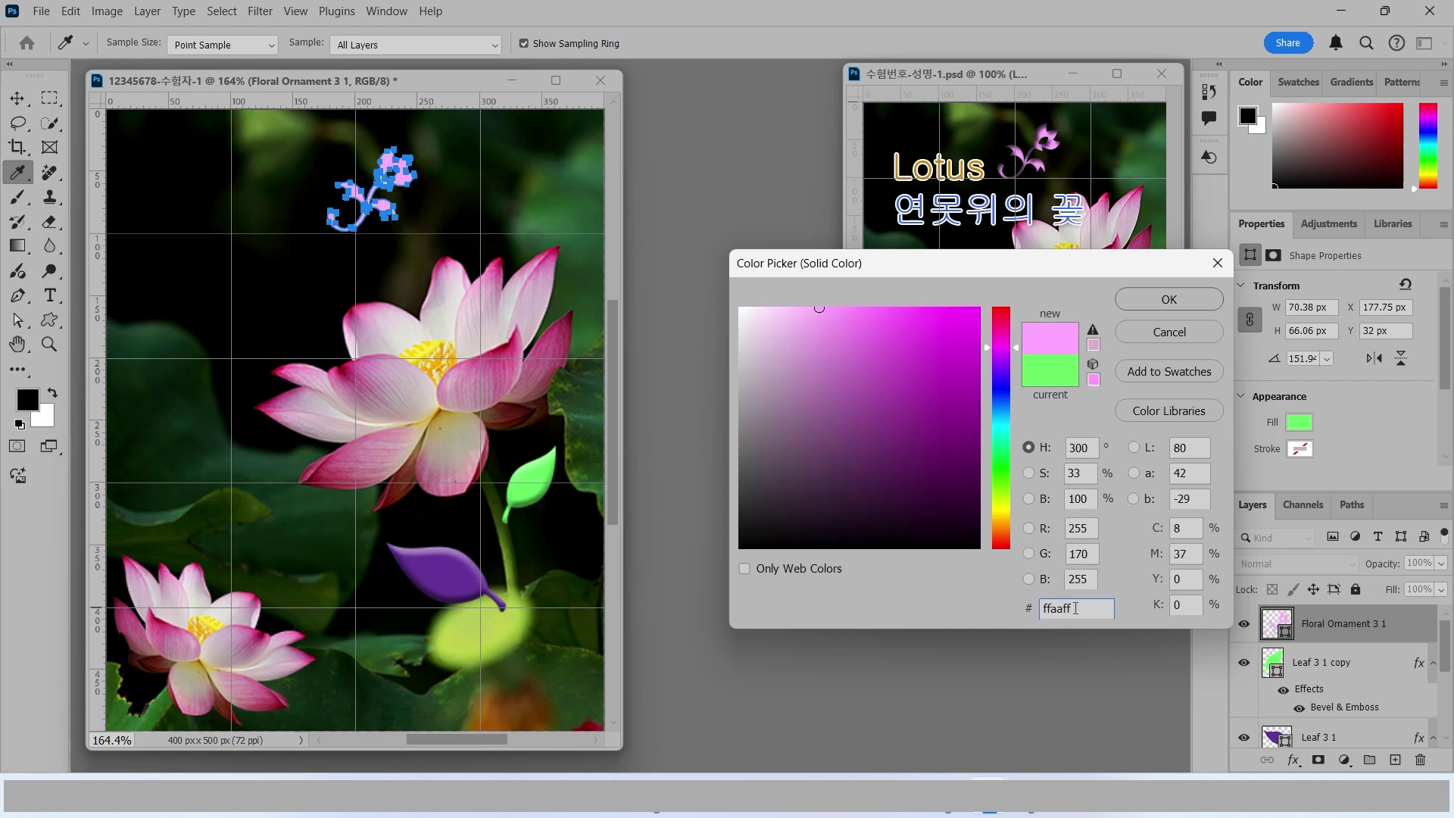
{"action": "key", "text": "Return"}
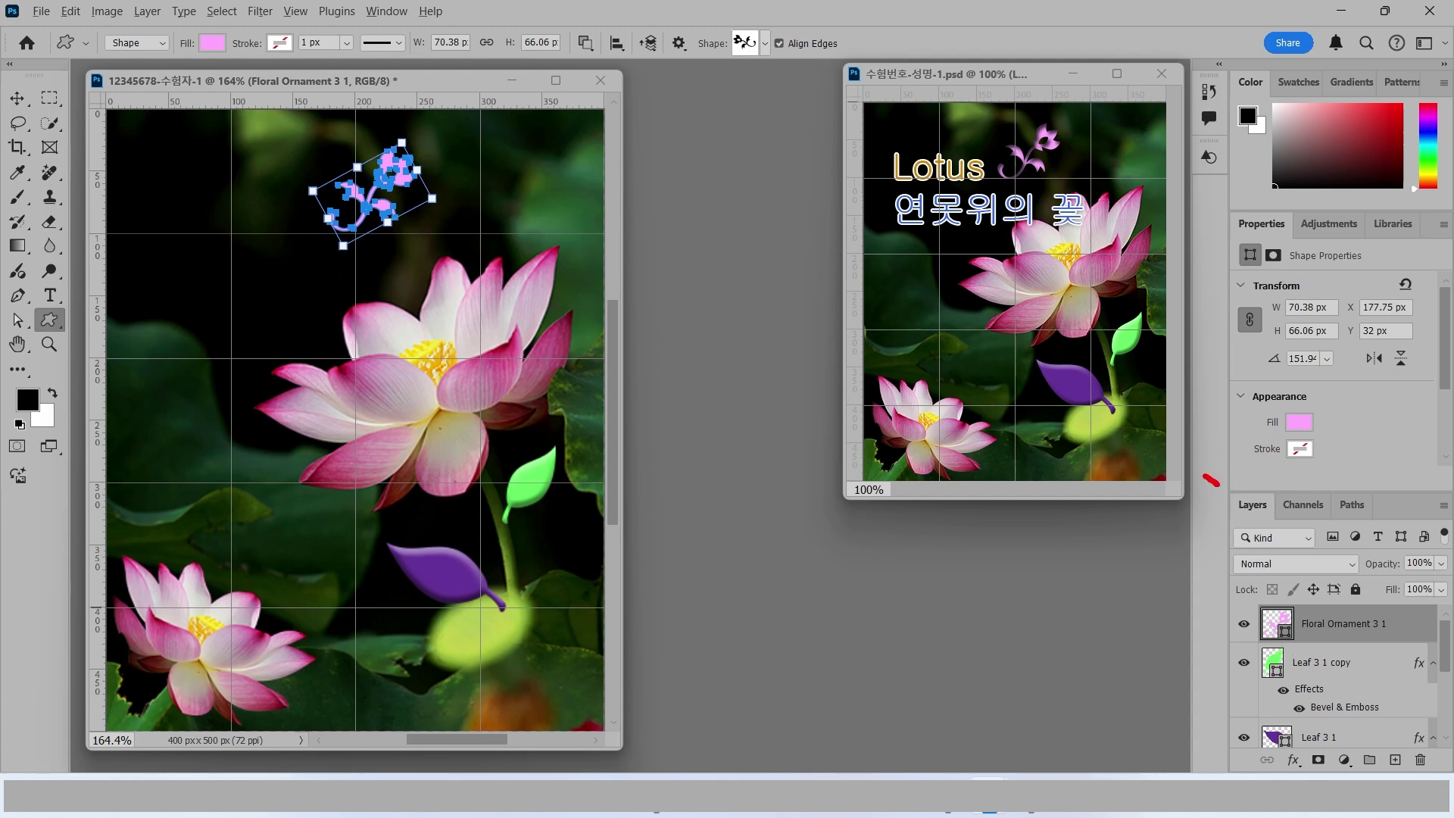
{"action": "left_click_drag", "start_coordinate": [1218, 484], "coordinate": [1452, 770]}
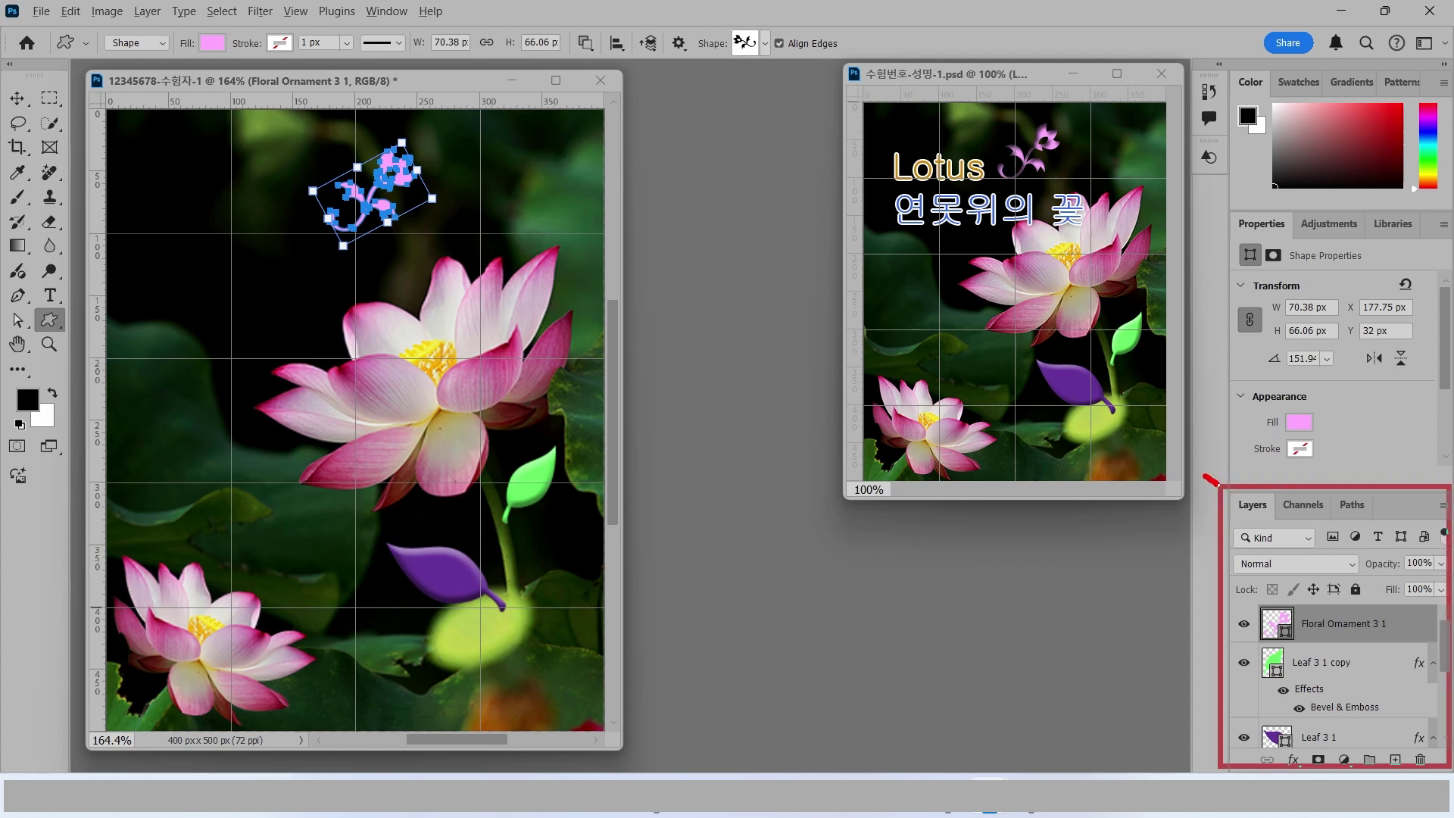
Step: Add an Inner Shadow effect to the floral ornament with the global light angle set to 115°
{"action": "left_click", "coordinate": [1294, 761]}
{"action": "left_click", "coordinate": [939, 642]}
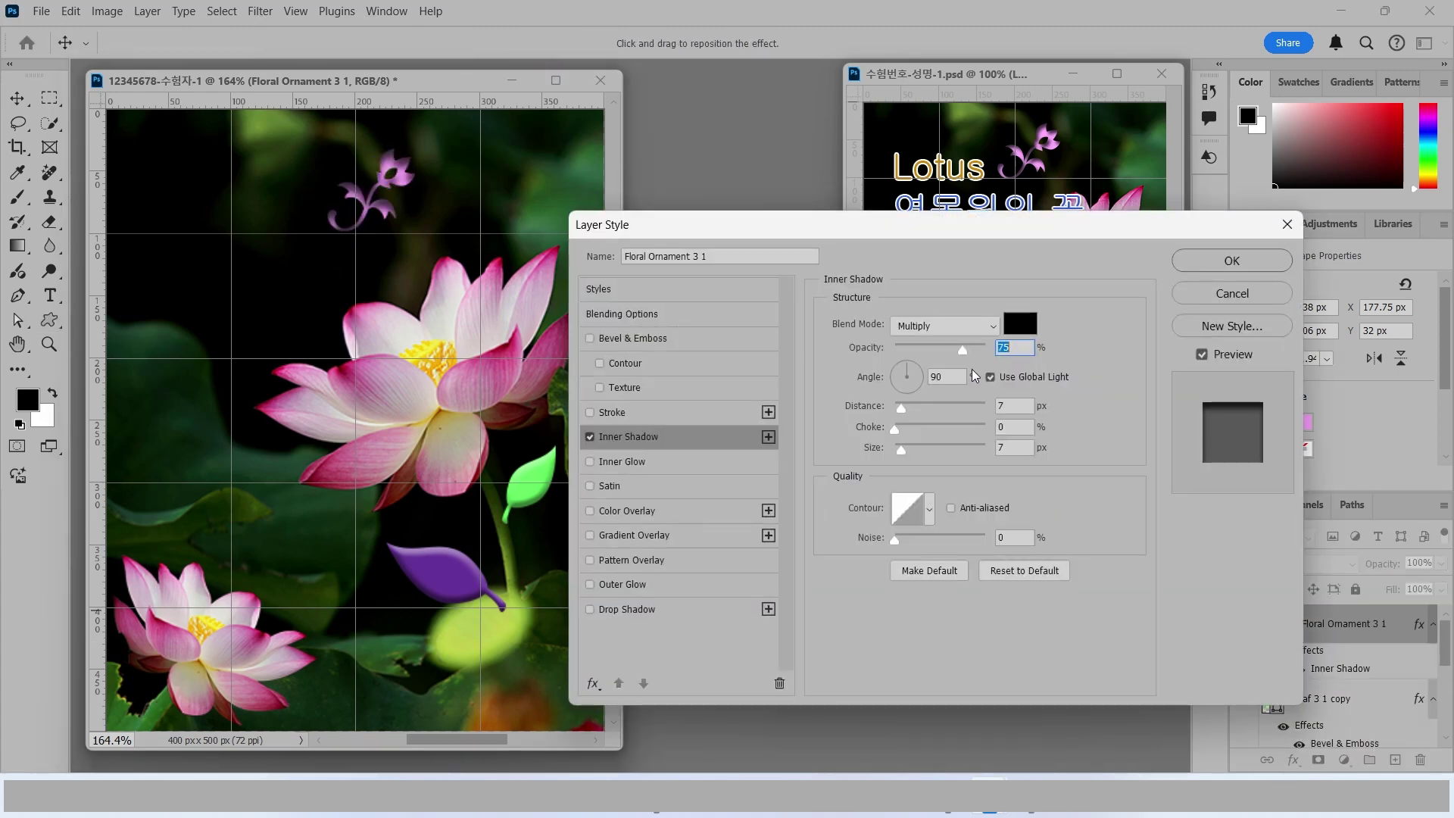
{"action": "key", "text": "alt"}
{"action": "left_click", "coordinate": [903, 369]}
{"action": "key", "text": "Tab"}
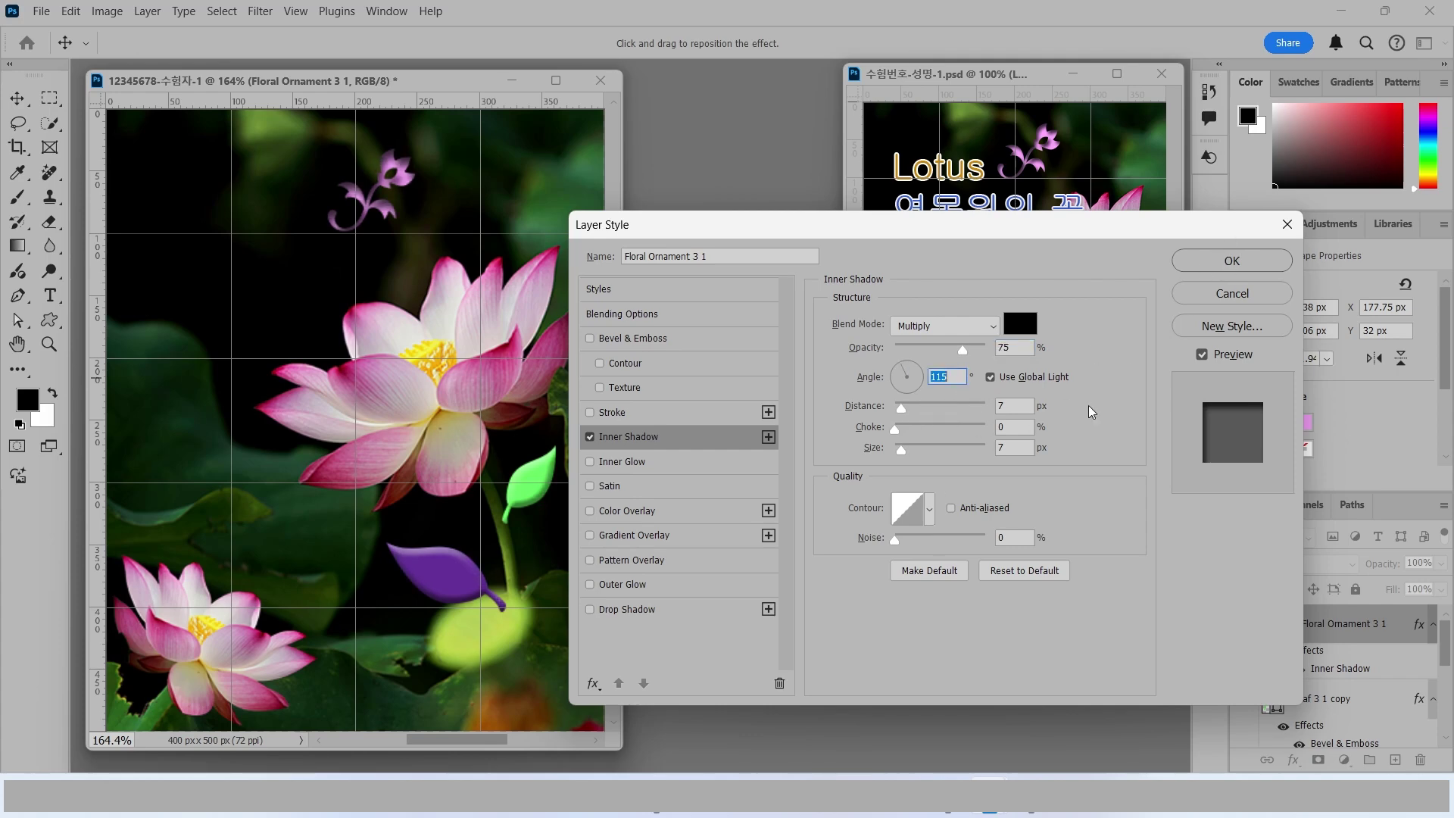
{"action": "left_click", "coordinate": [1227, 266]}
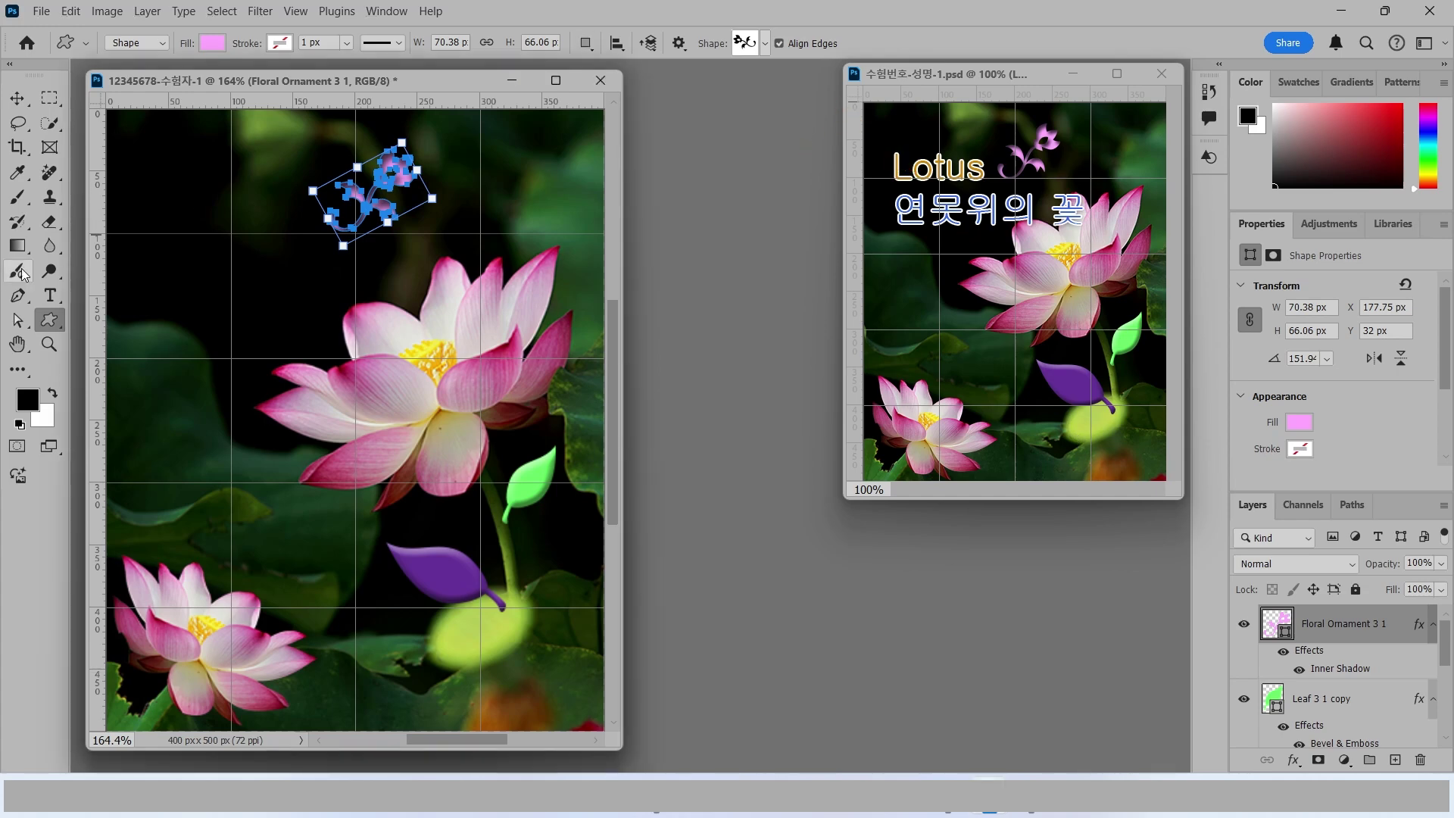
Step: Add the two-line horizontal text "Lotus" and "연못위의 꽃", and move it over the large flower
{"action": "left_click", "coordinate": [51, 296]}
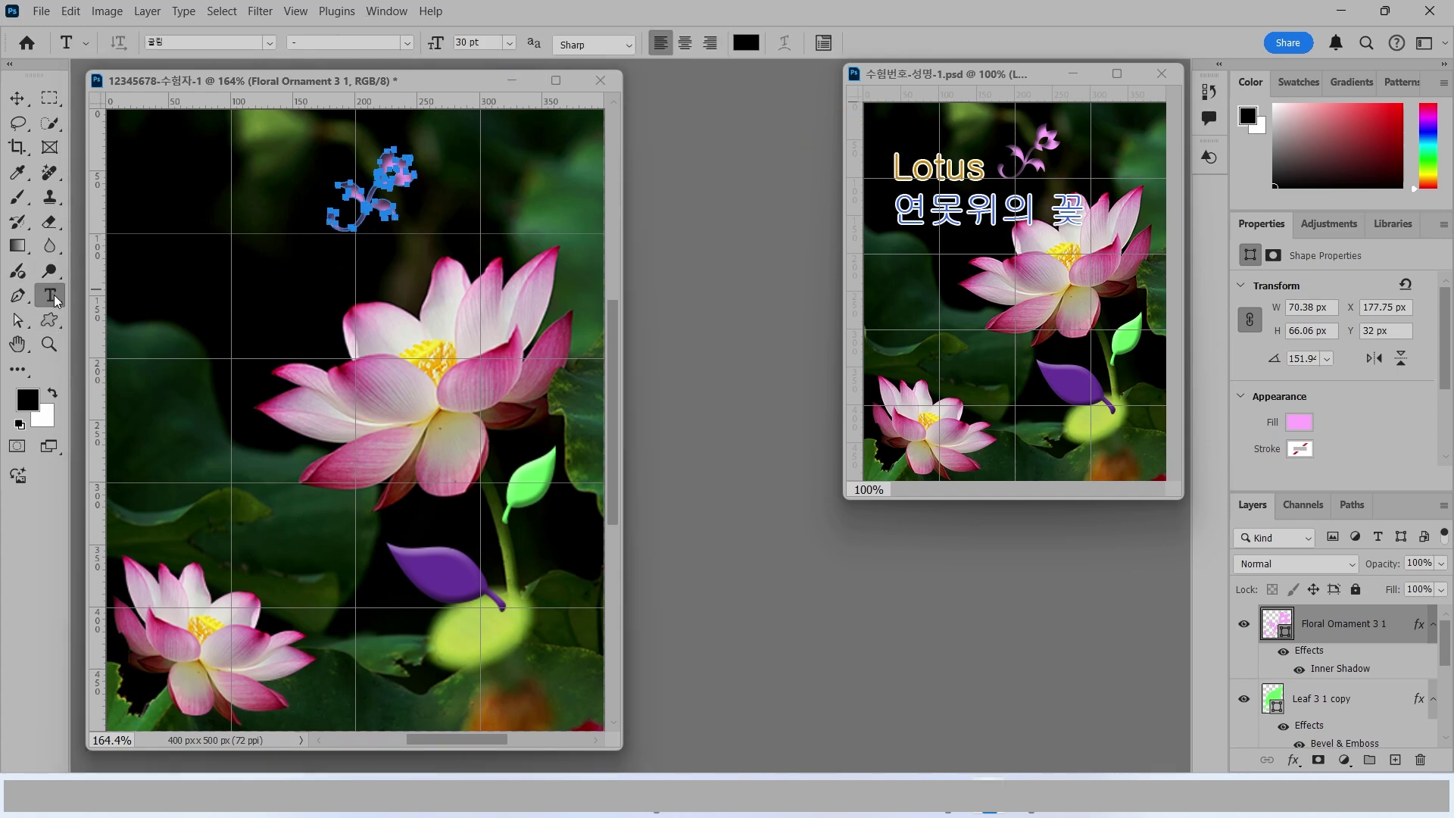
{"action": "left_click", "coordinate": [161, 209]}
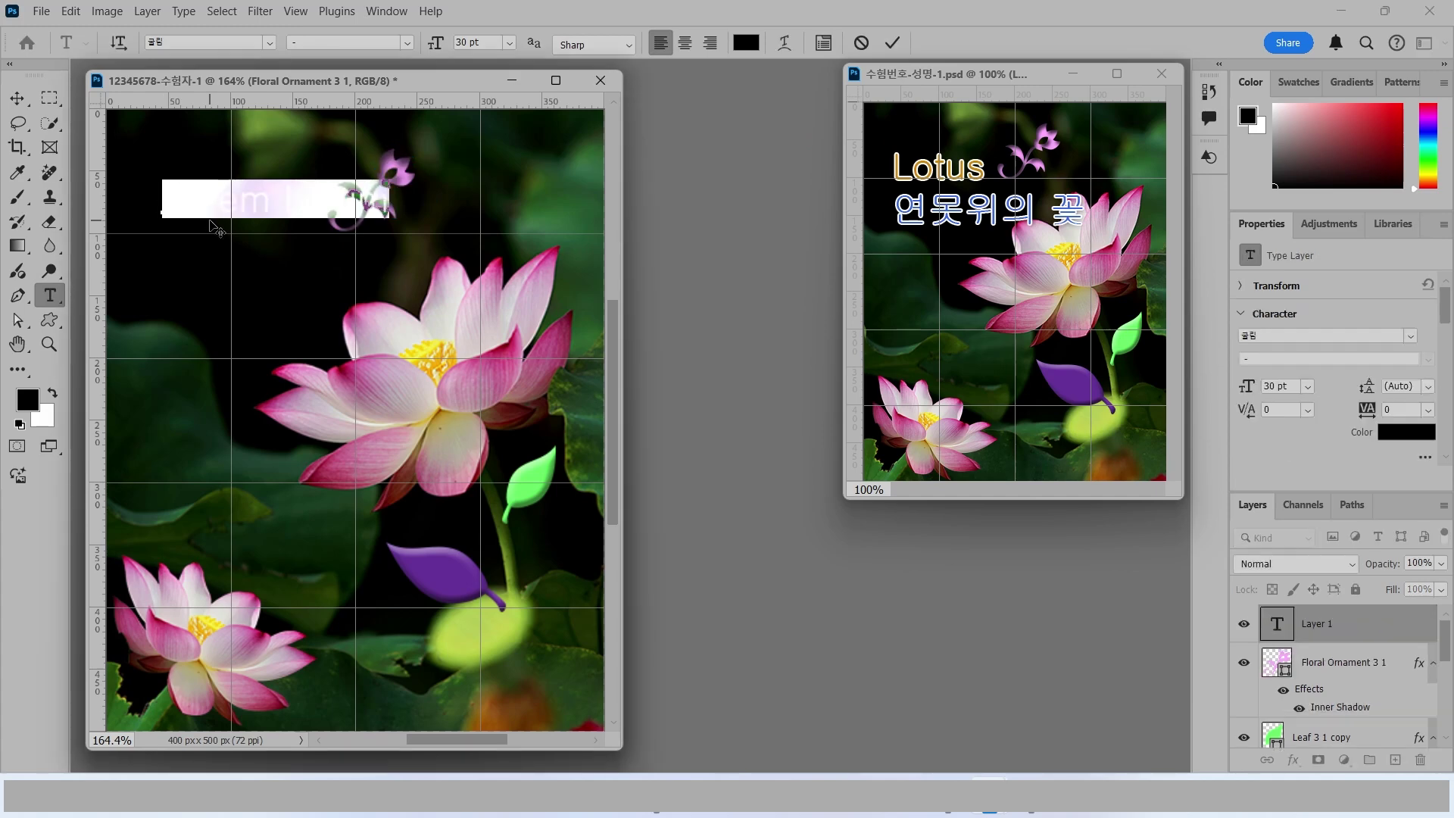
{"action": "key", "text": "Delete"}
{"action": "type", "text": "Lo"}
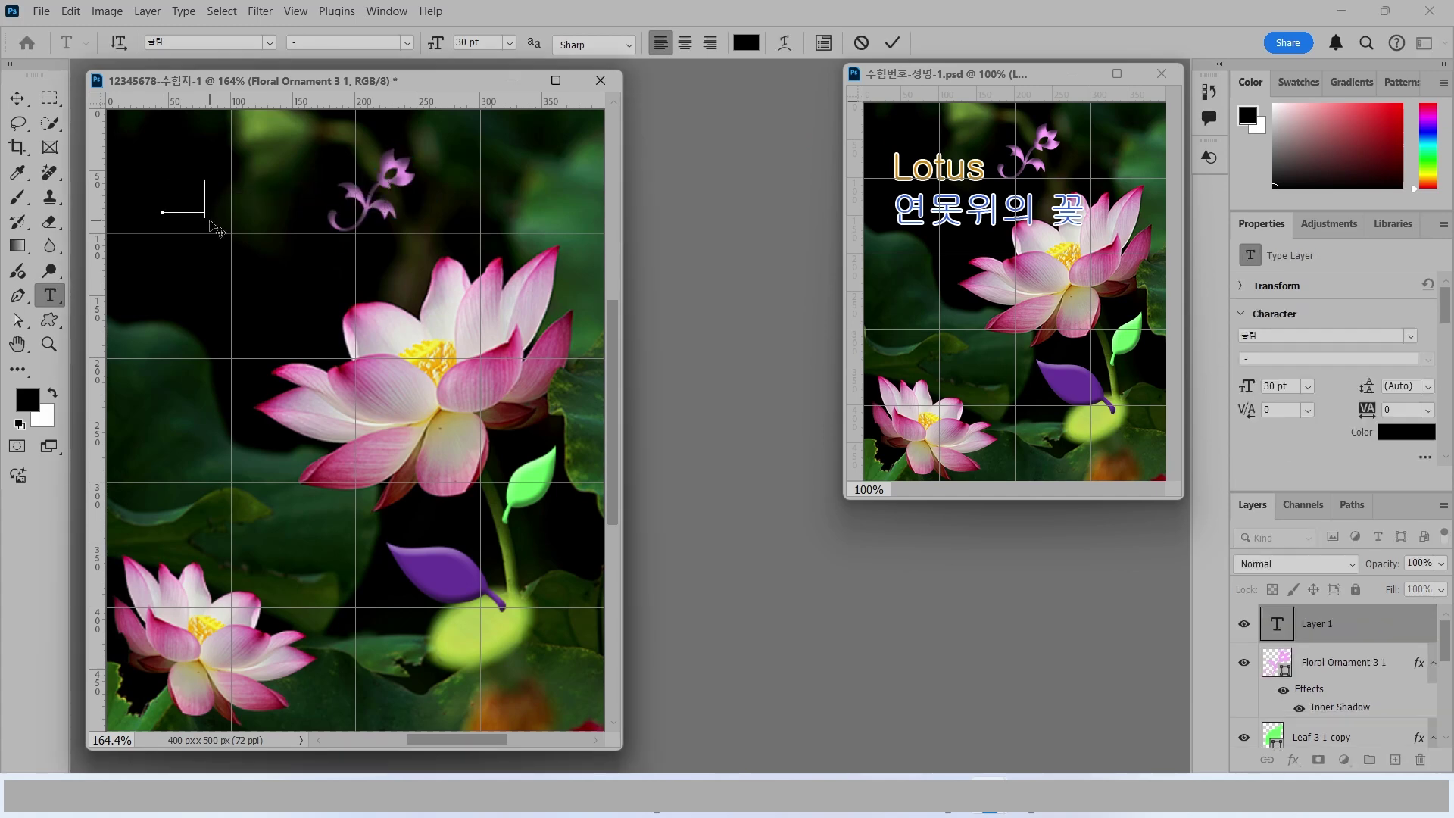
{"action": "type", "text": "tus"}
{"action": "key", "text": "Return"}
{"action": "type", "text": "연못위의 꽃"}
{"action": "left_click", "coordinate": [16, 98]}
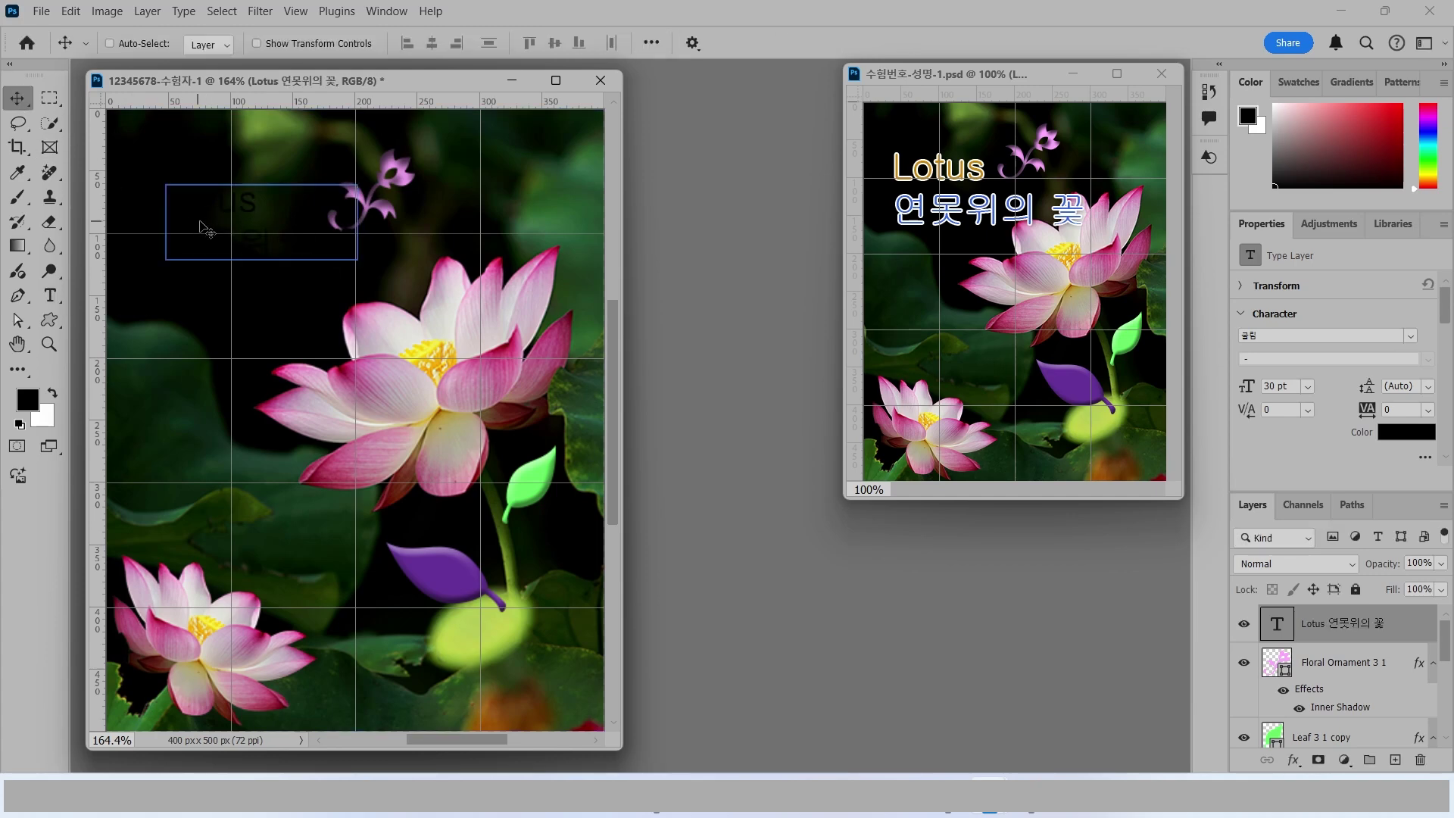
{"action": "left_click_drag", "start_coordinate": [203, 217], "coordinate": [344, 388]}
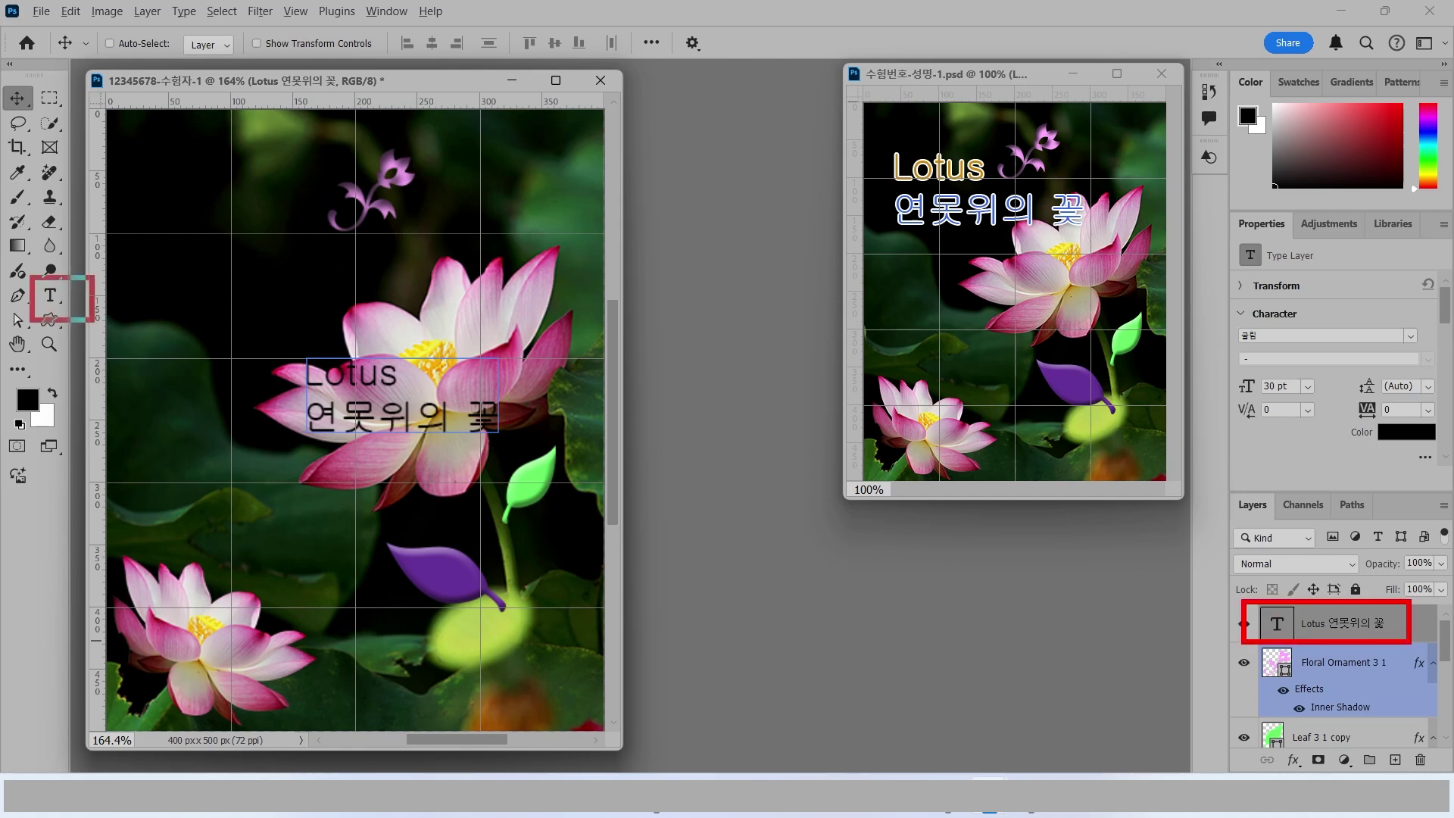
Step: Set the whole text layer's font size to 48 pt and its color to #cc8800
{"action": "left_click", "coordinate": [52, 302]}
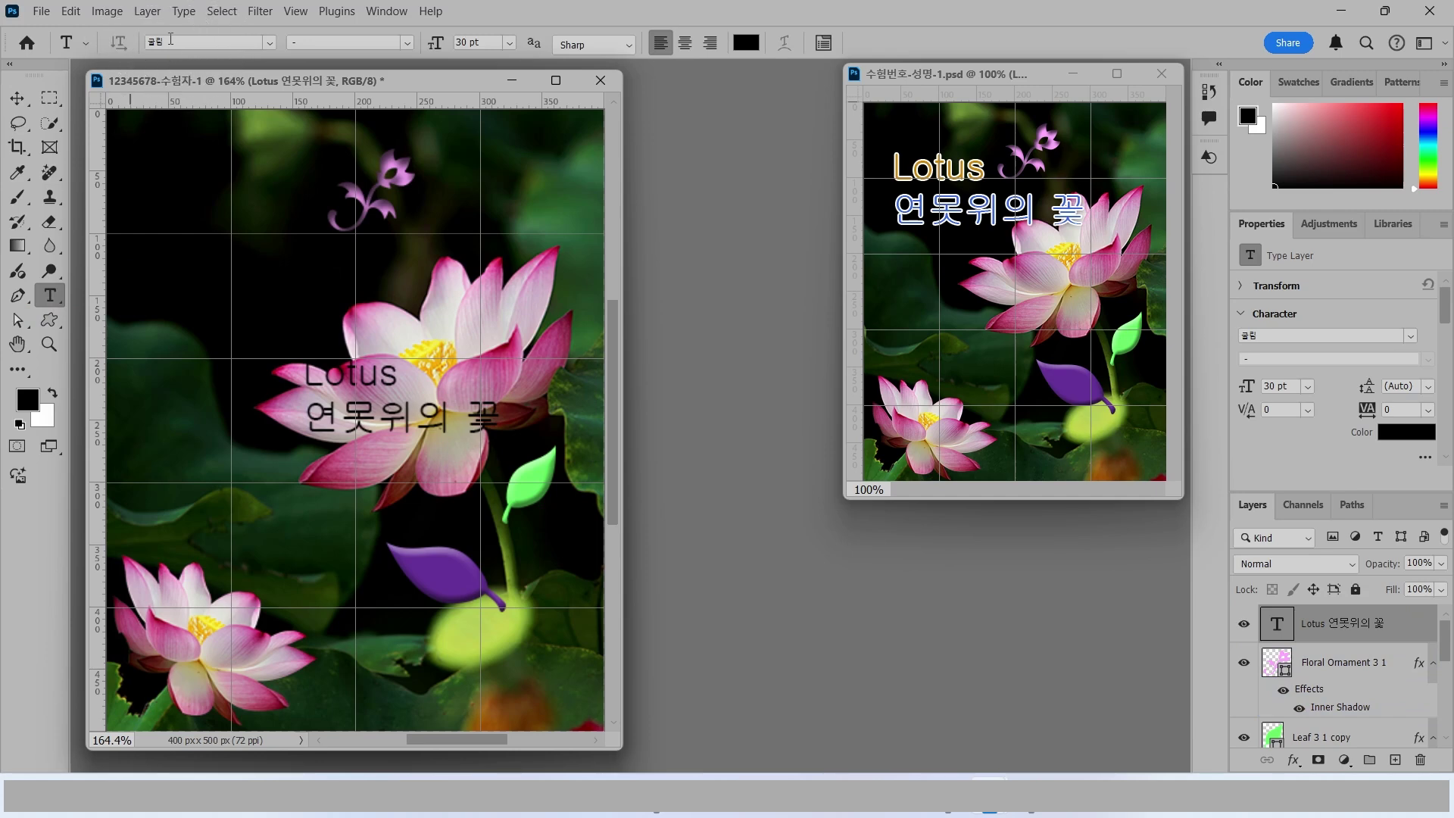
{"action": "left_click", "coordinate": [509, 42]}
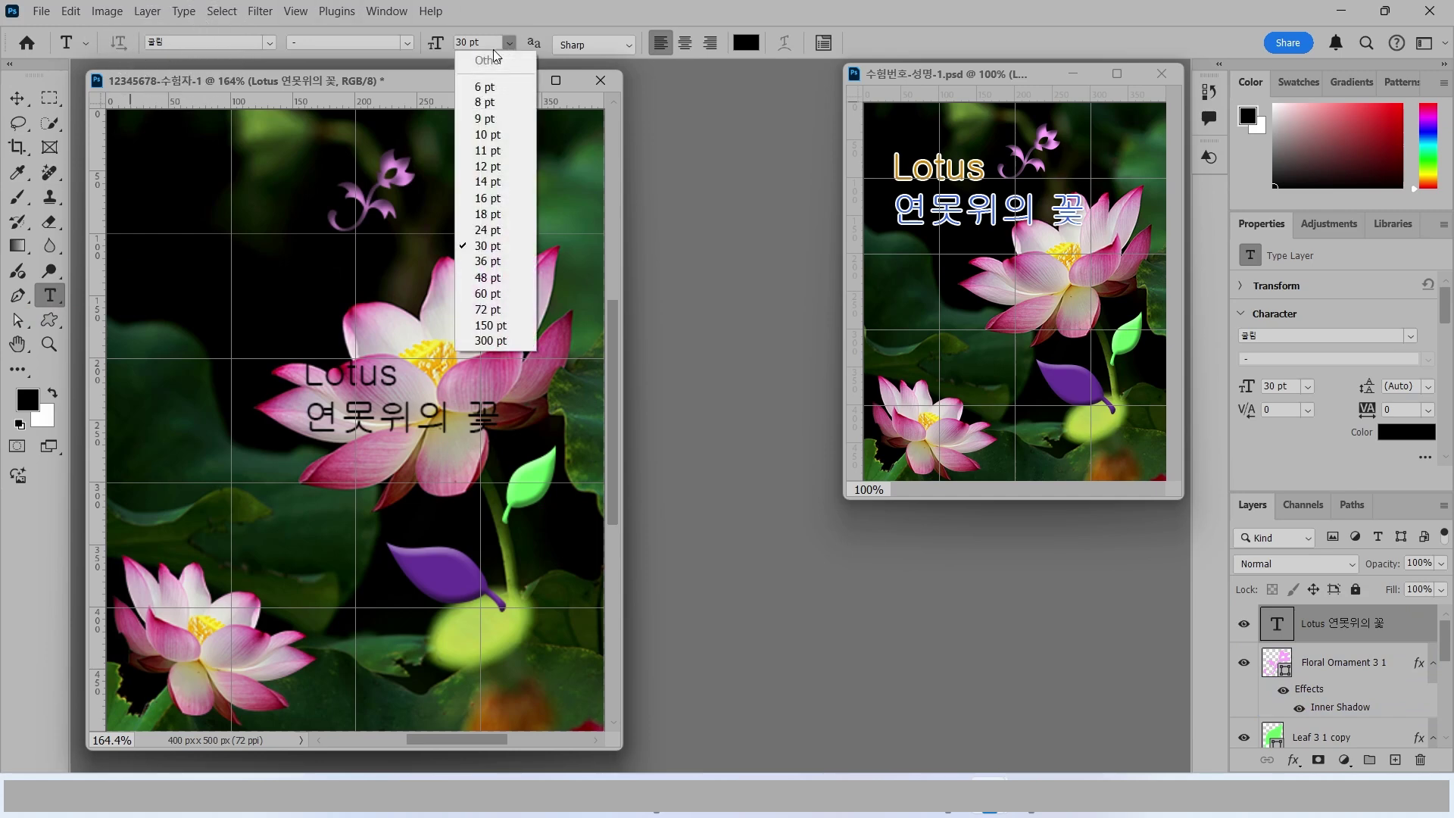
{"action": "left_click", "coordinate": [485, 277]}
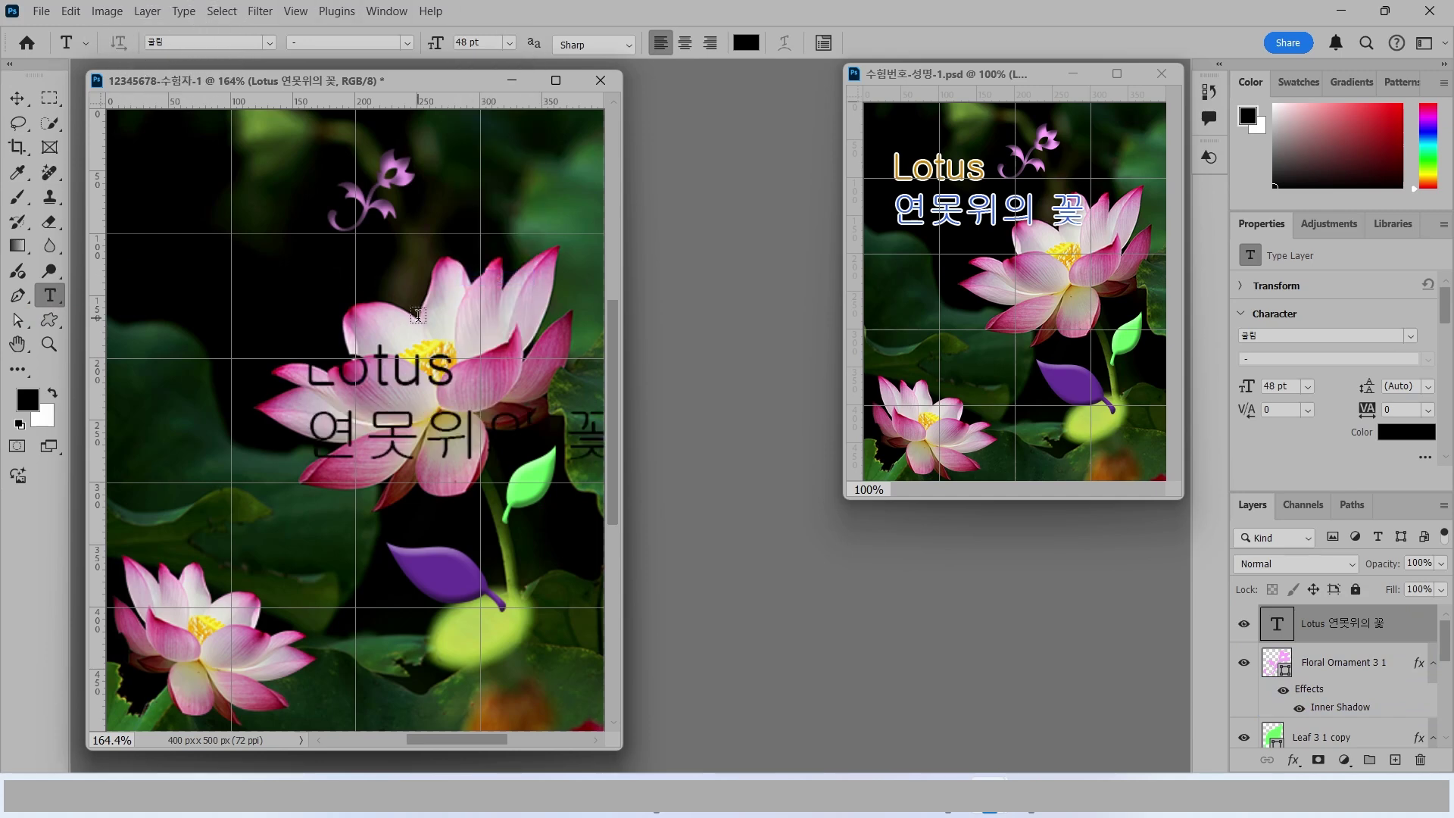
{"action": "left_click", "coordinate": [749, 44]}
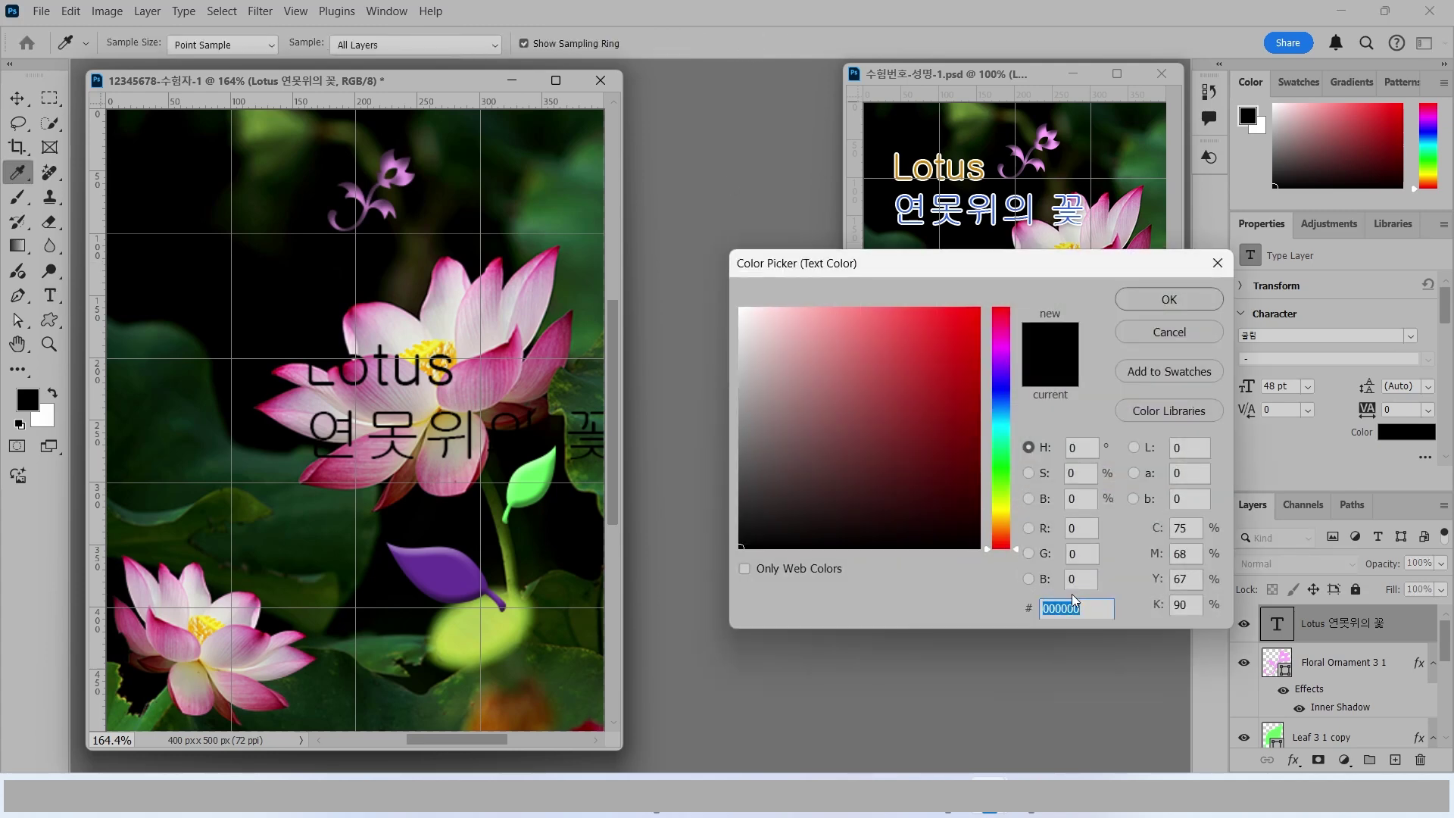
{"action": "type", "text": "cc8800"}
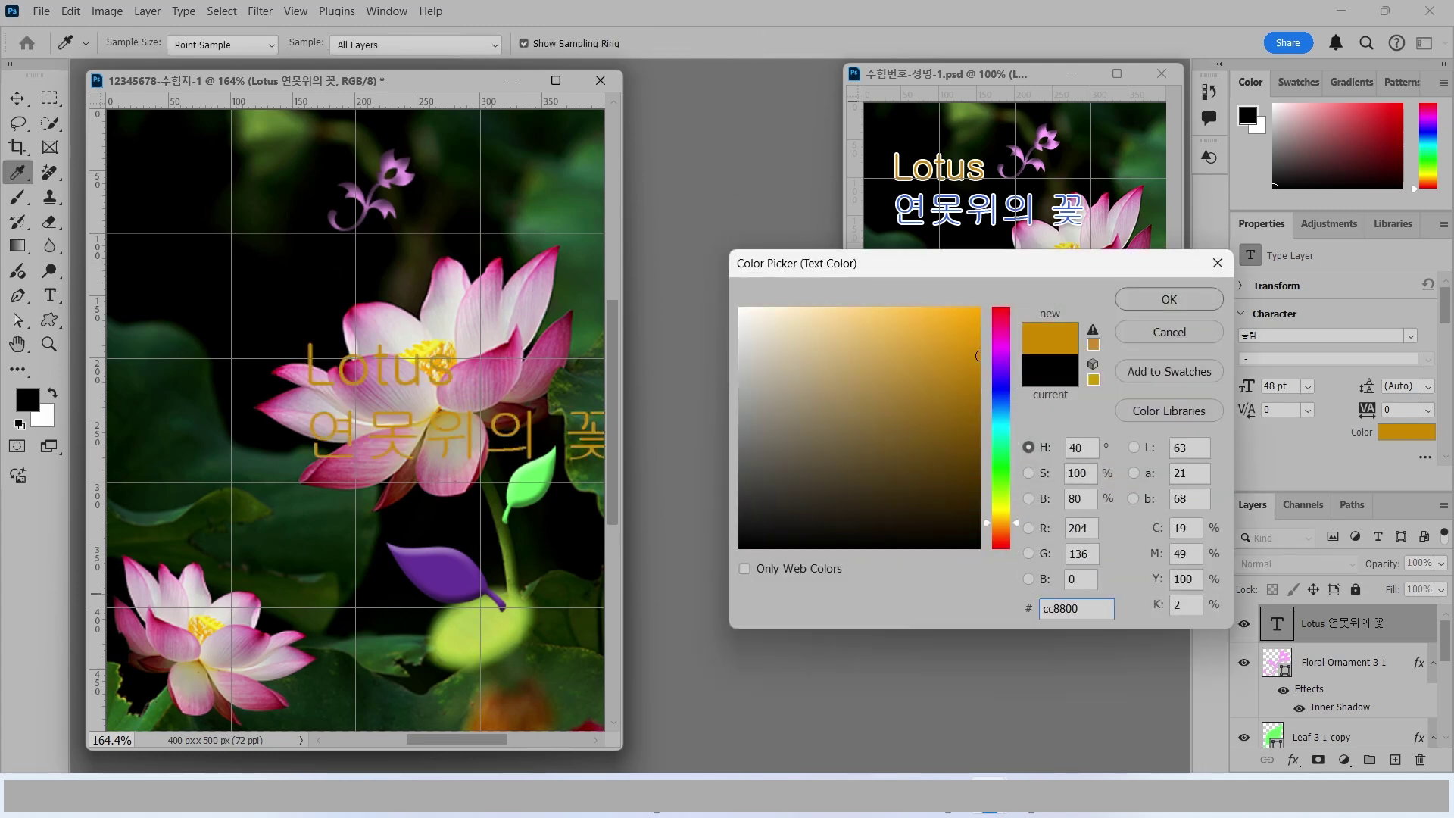
{"action": "key", "text": "Return"}
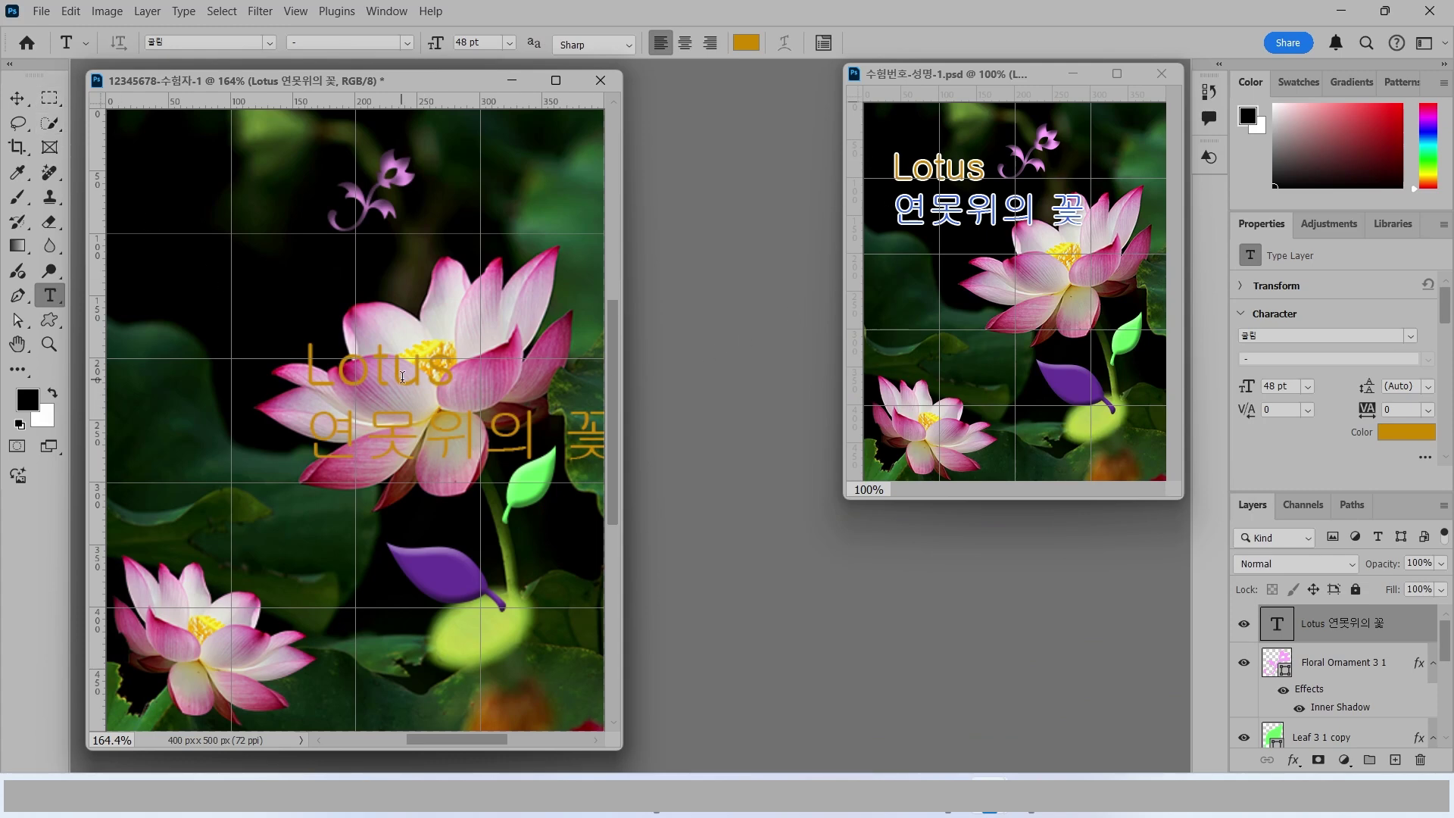
Step: Set the text color of the line "연못위의 꽃" to #3366dd and move the text block to the dark area up and left of the large flower
{"action": "left_click_drag", "start_coordinate": [312, 444], "coordinate": [602, 447]}
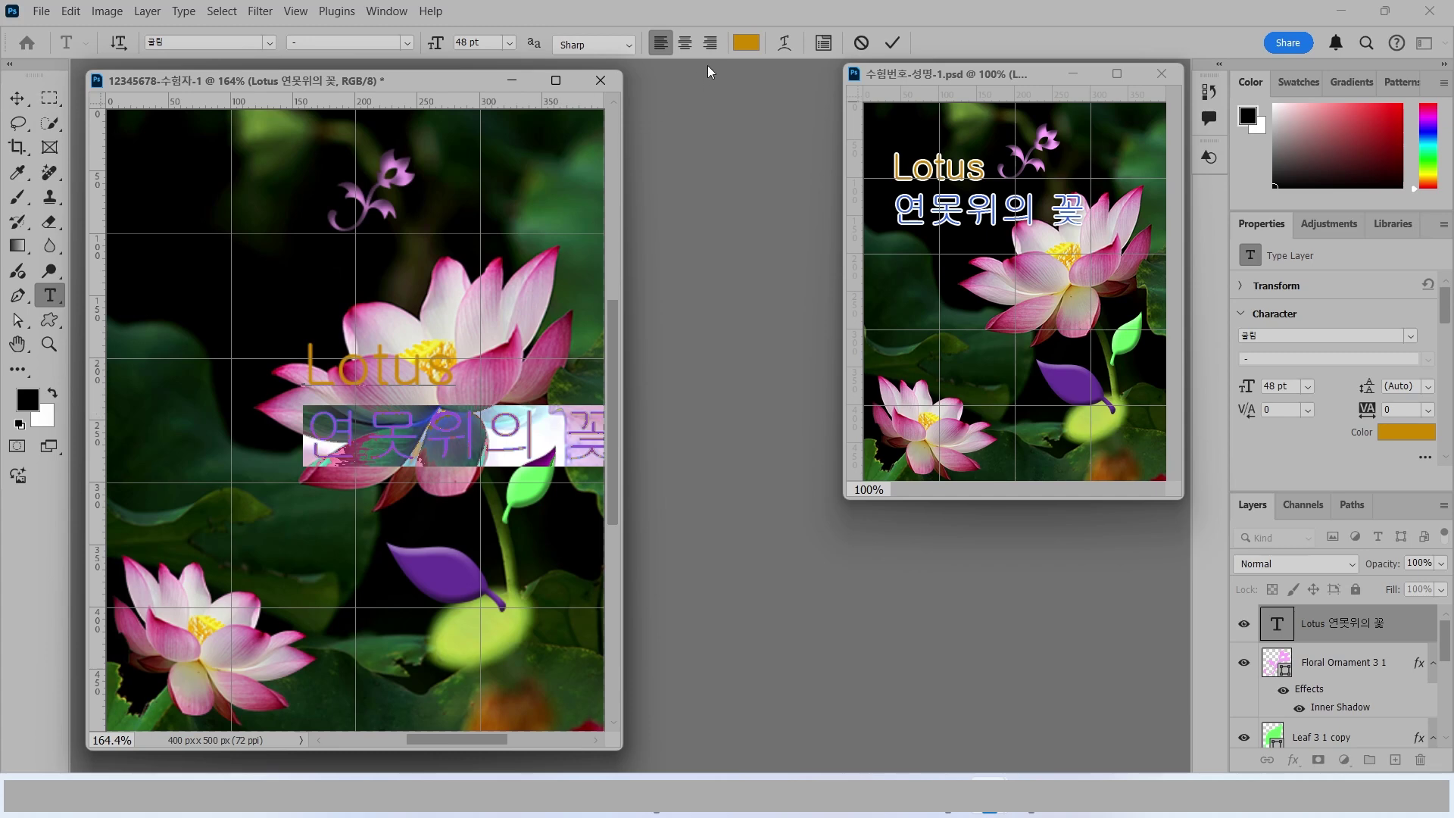
{"action": "left_click", "coordinate": [745, 43]}
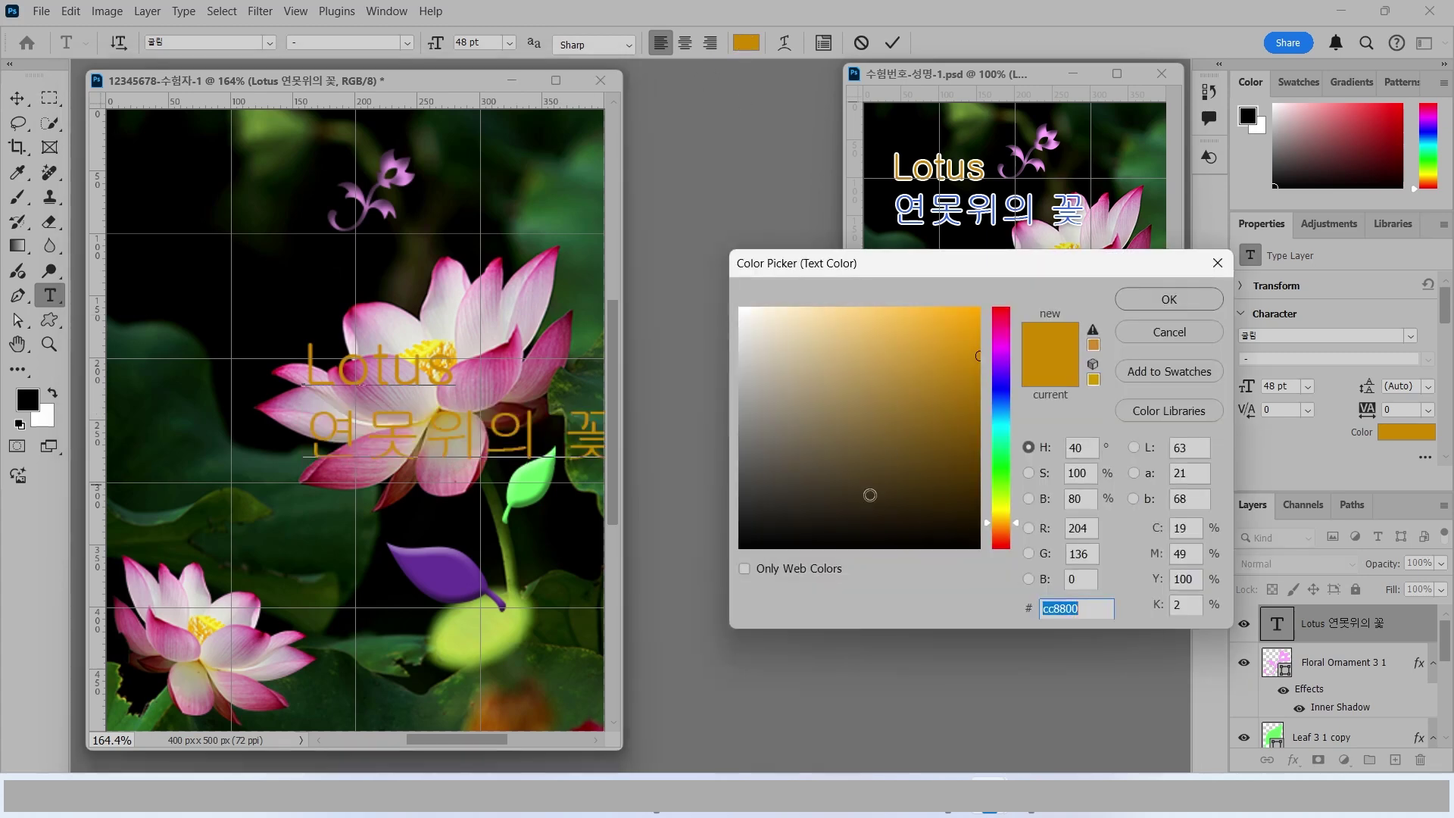
{"action": "type", "text": "3366dd"}
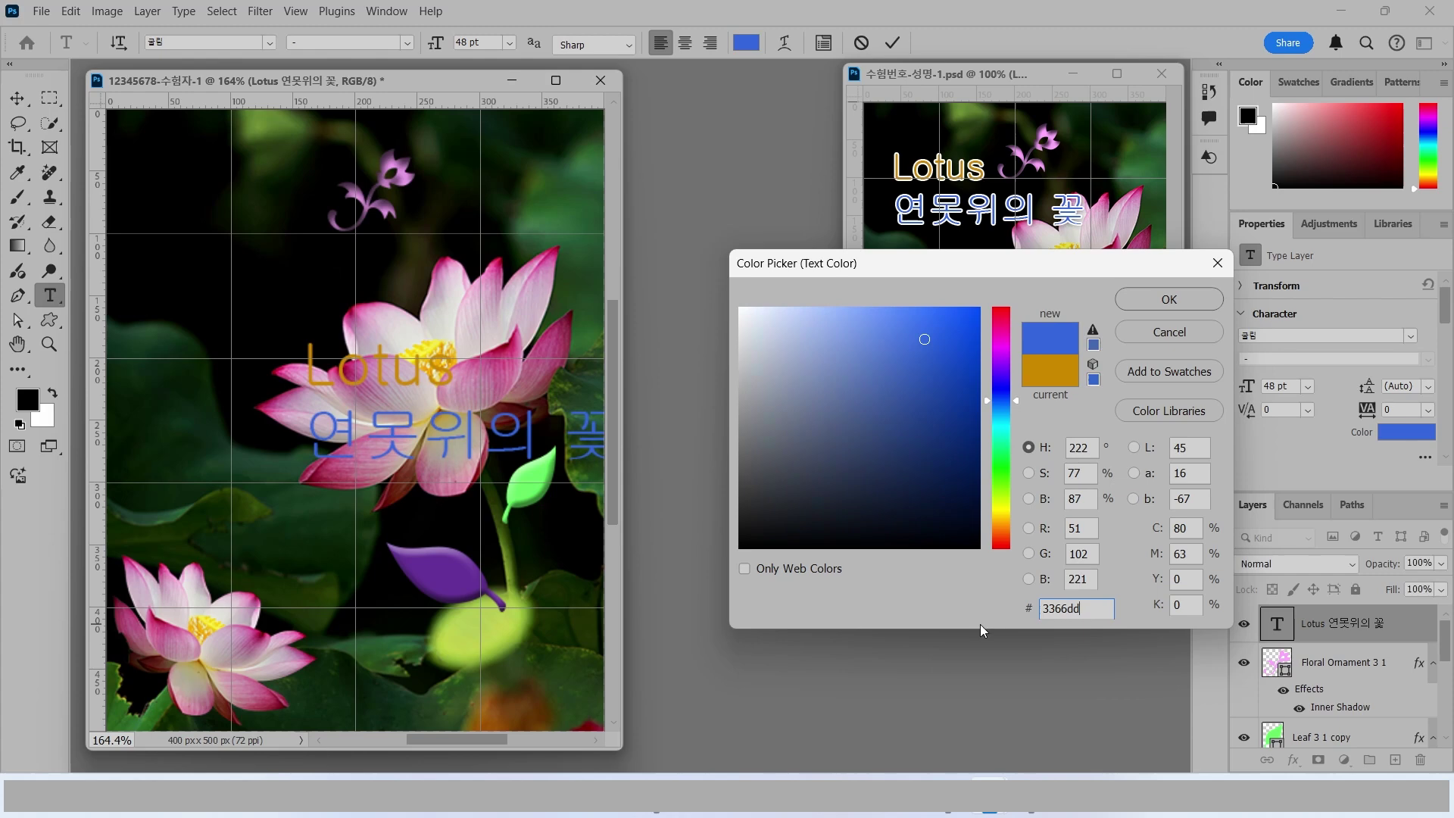
{"action": "key", "text": "Return"}
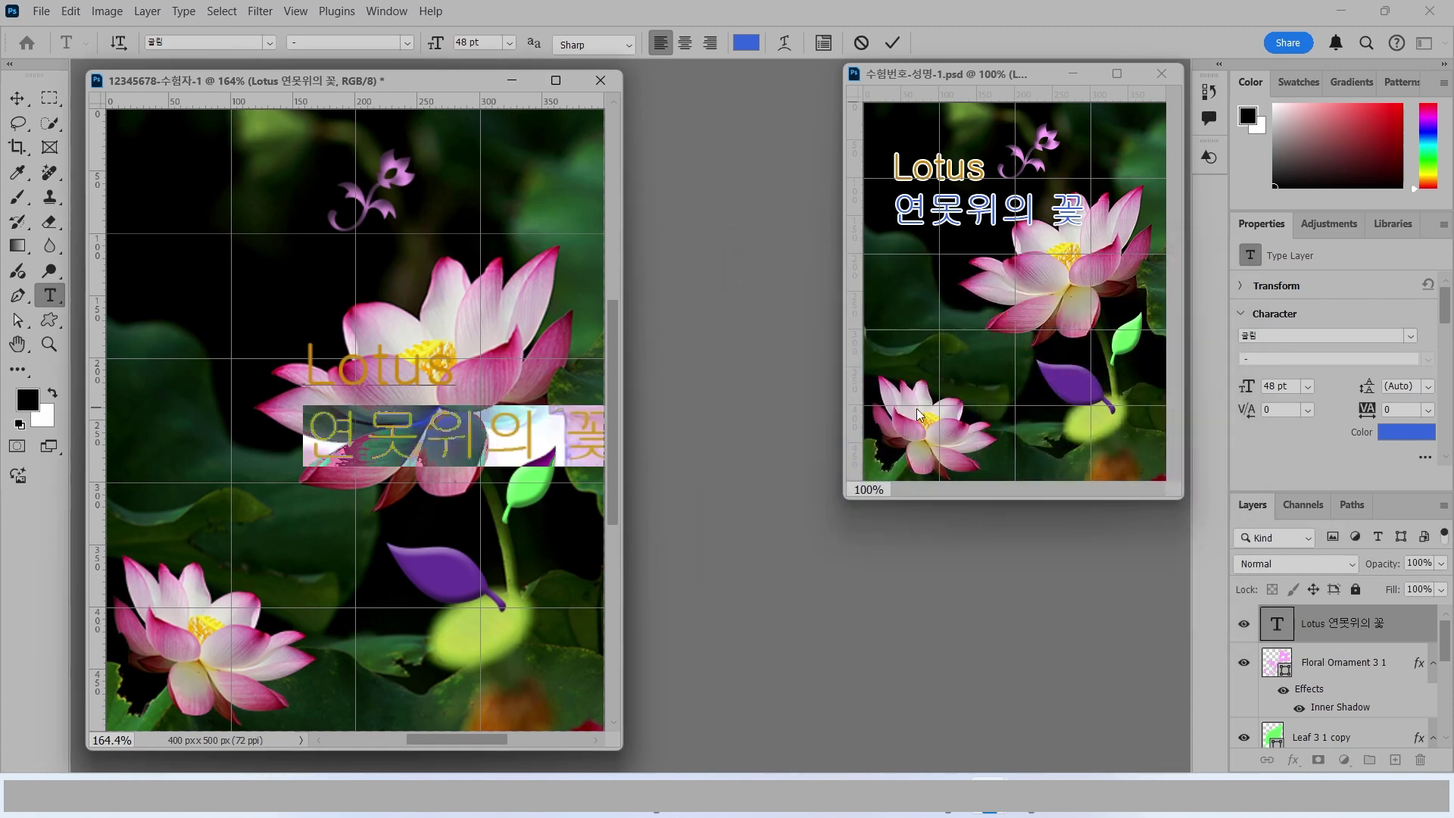
{"action": "left_click", "coordinate": [893, 46]}
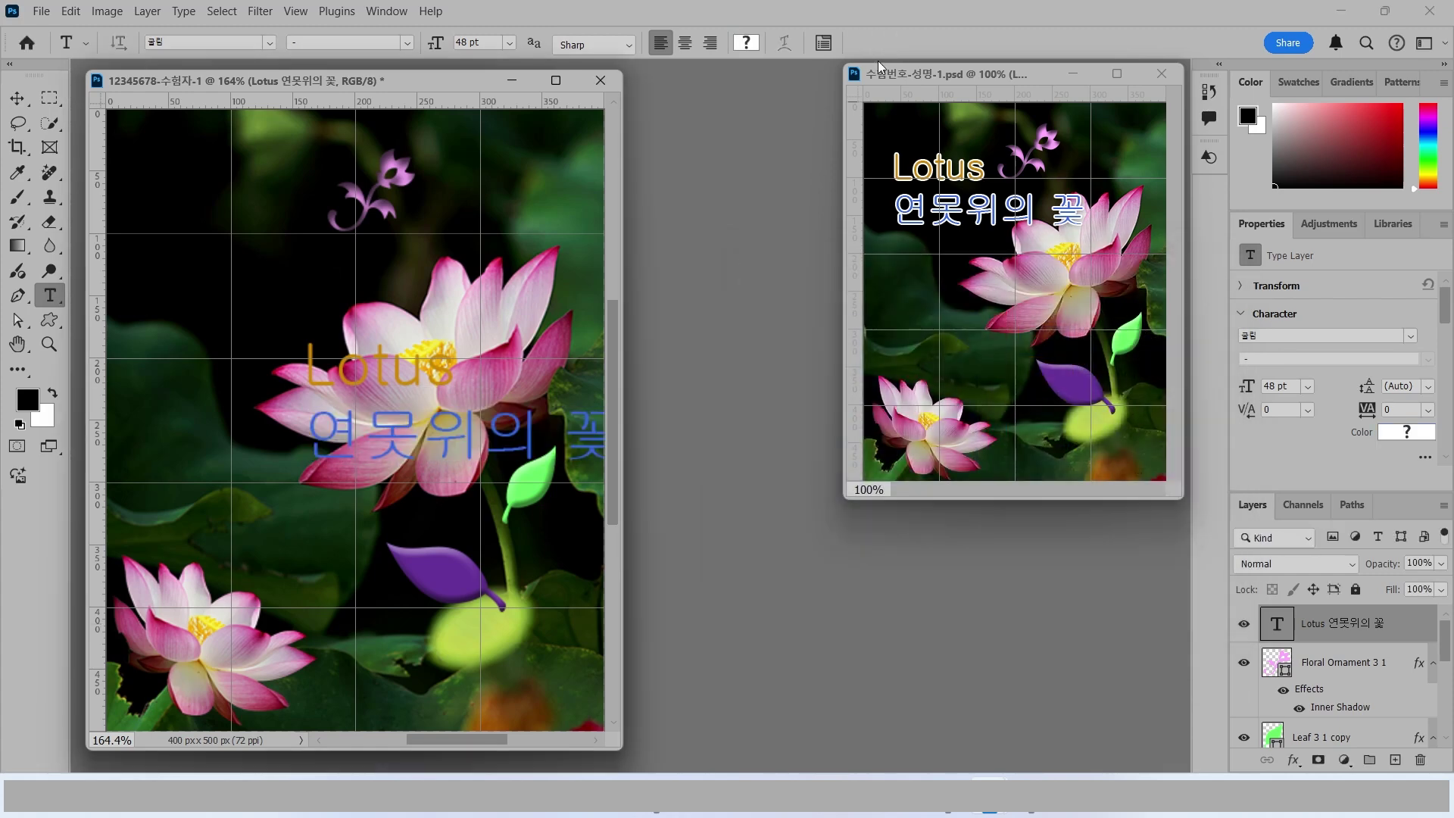
{"action": "key", "text": "v"}
{"action": "left_click_drag", "start_coordinate": [403, 453], "coordinate": [234, 284]}
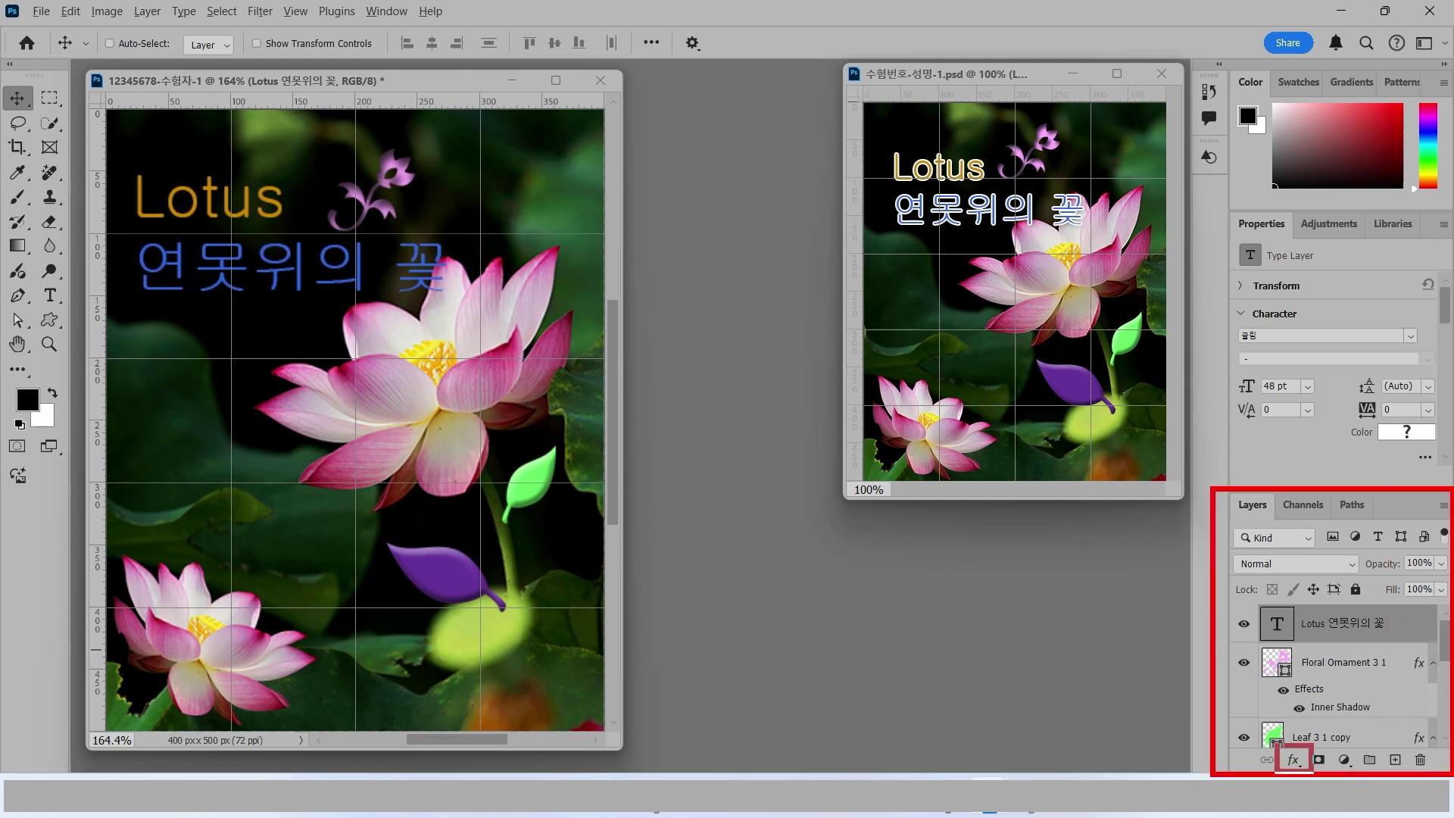
Step: Add a 2 px outside Stroke in white #ffffff to the text layer
{"action": "left_click", "coordinate": [1295, 759]}
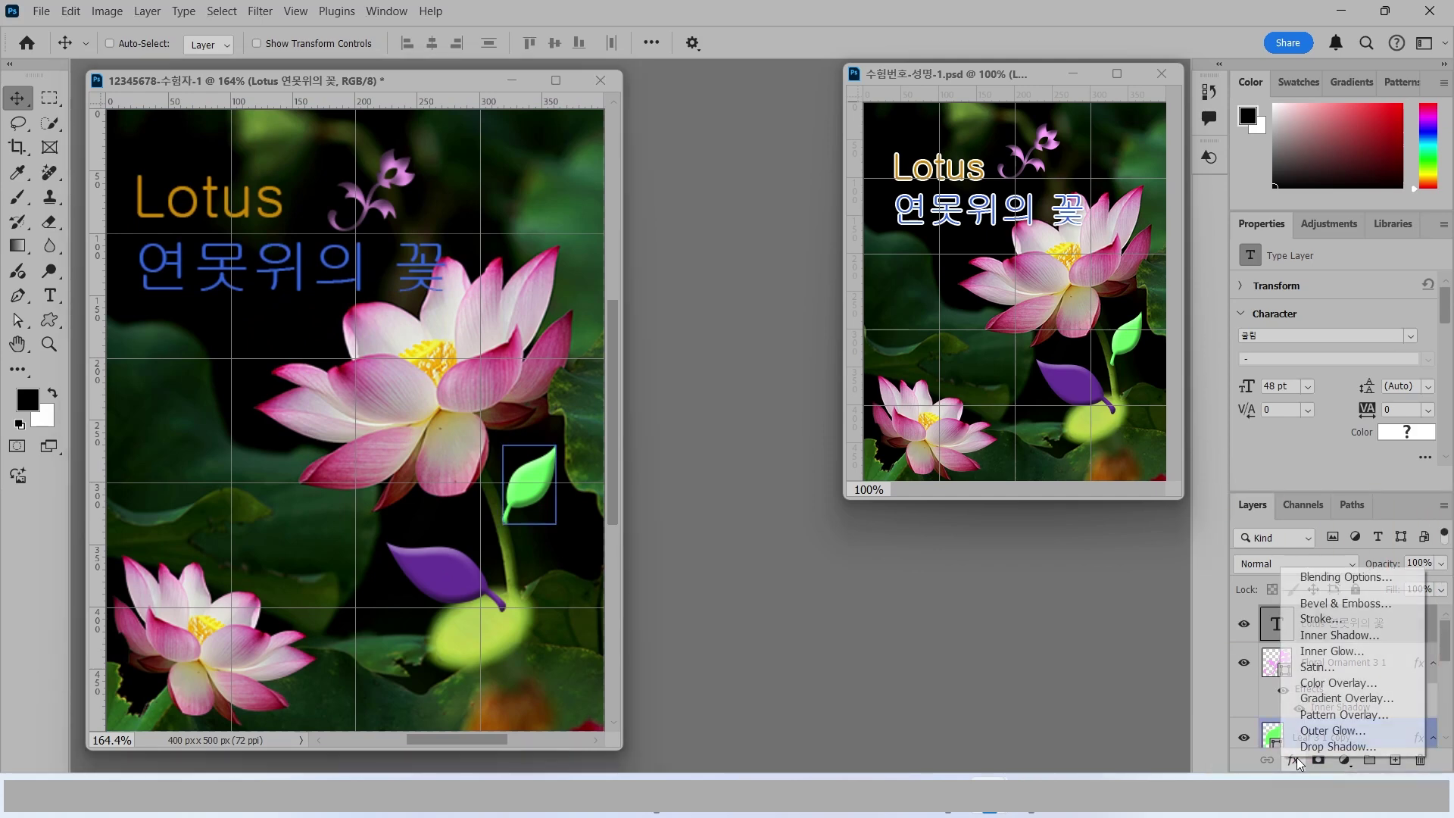
{"action": "left_click", "coordinate": [1330, 619]}
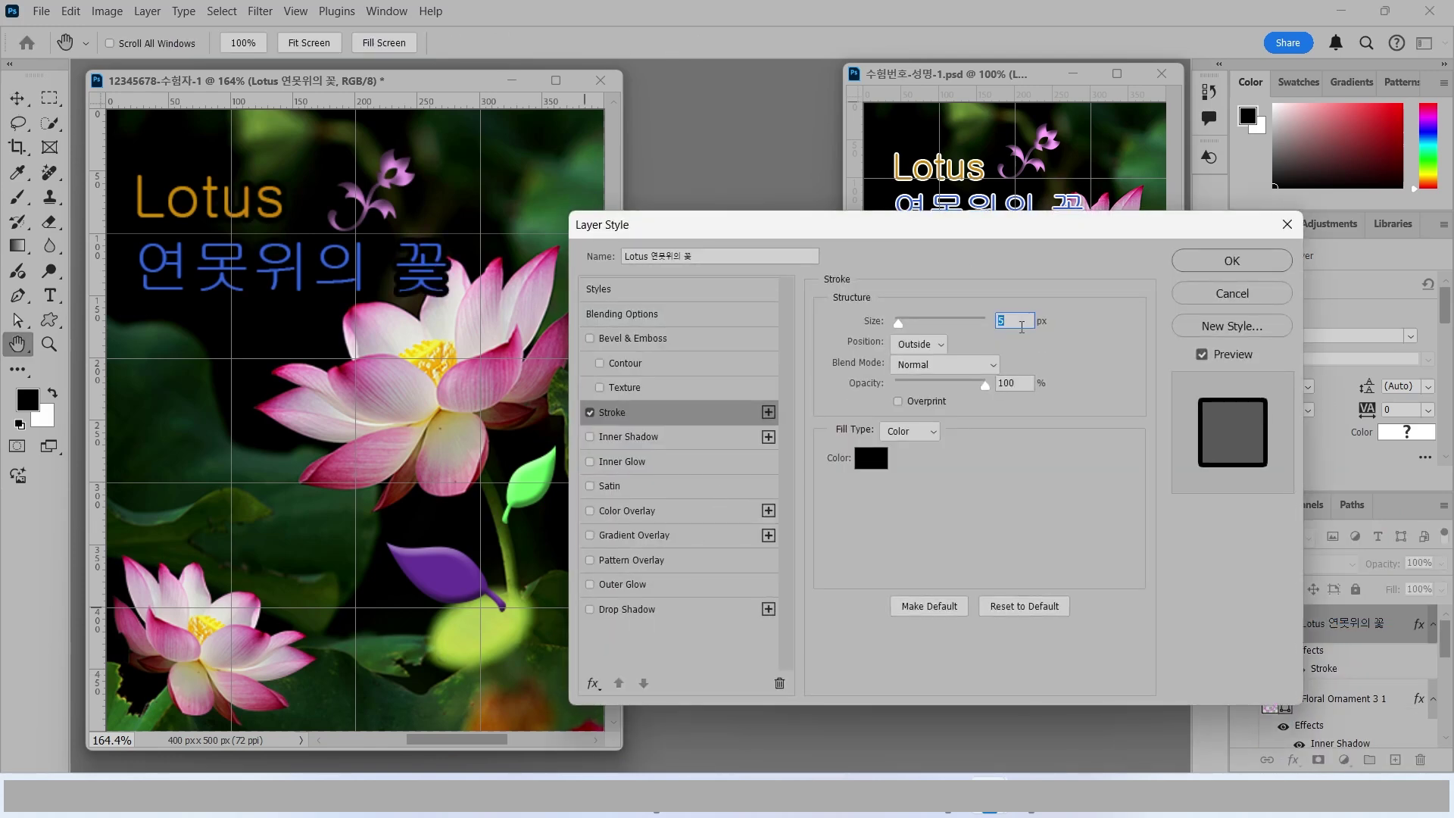
{"action": "type", "text": "2"}
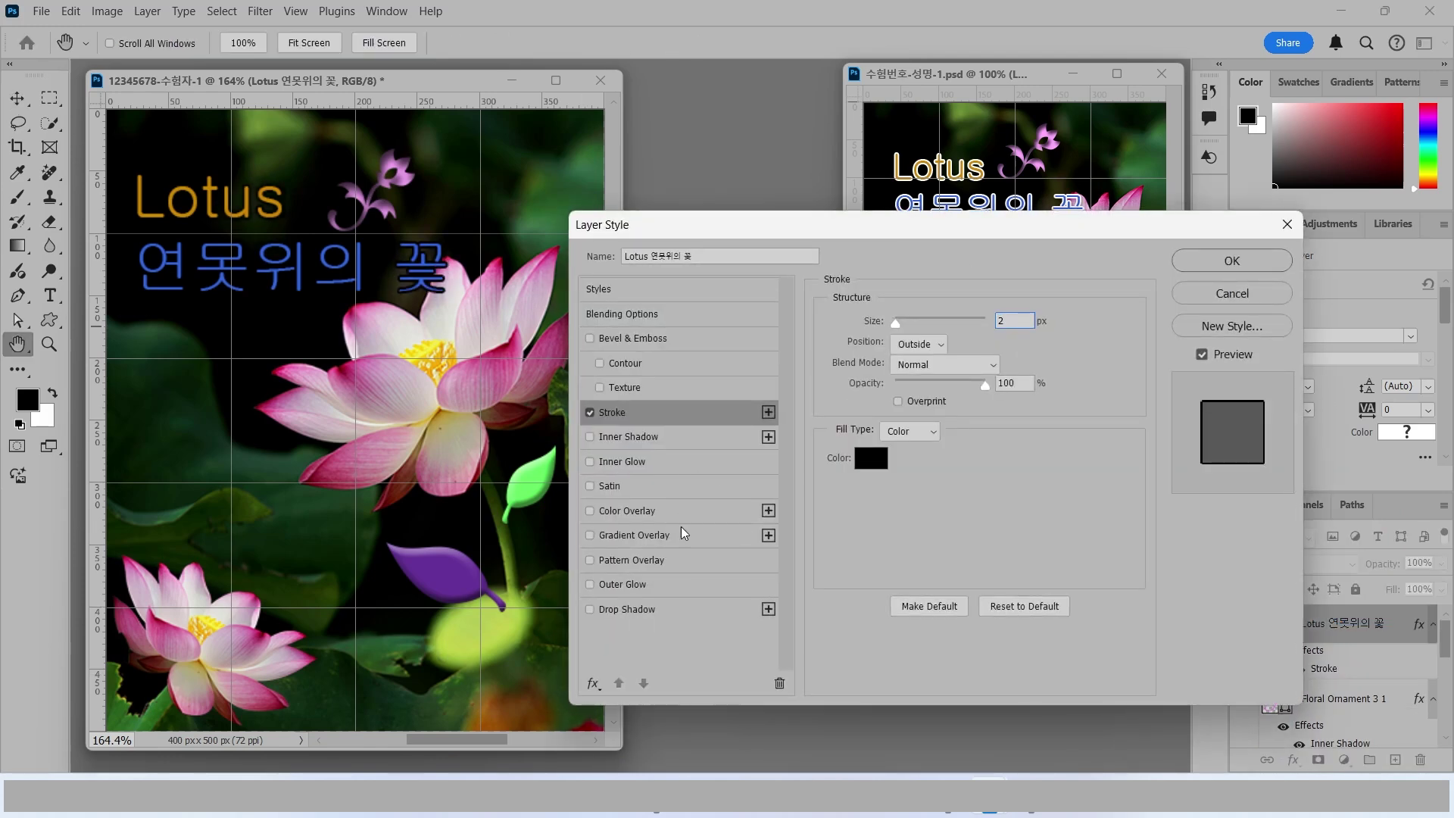
{"action": "left_click", "coordinate": [871, 458]}
{"action": "type", "text": "ffffff"}
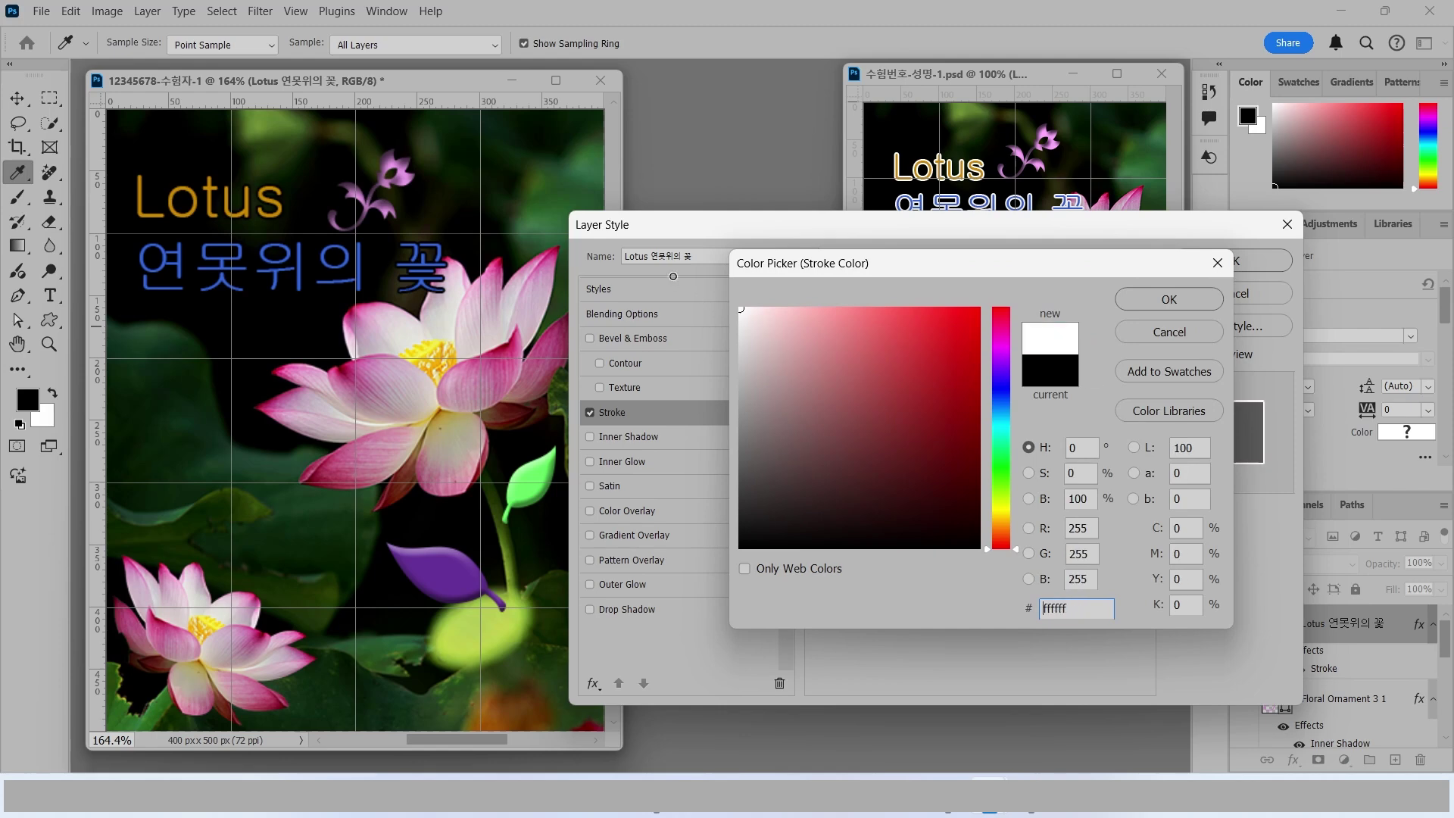
{"action": "left_click", "coordinate": [1169, 299]}
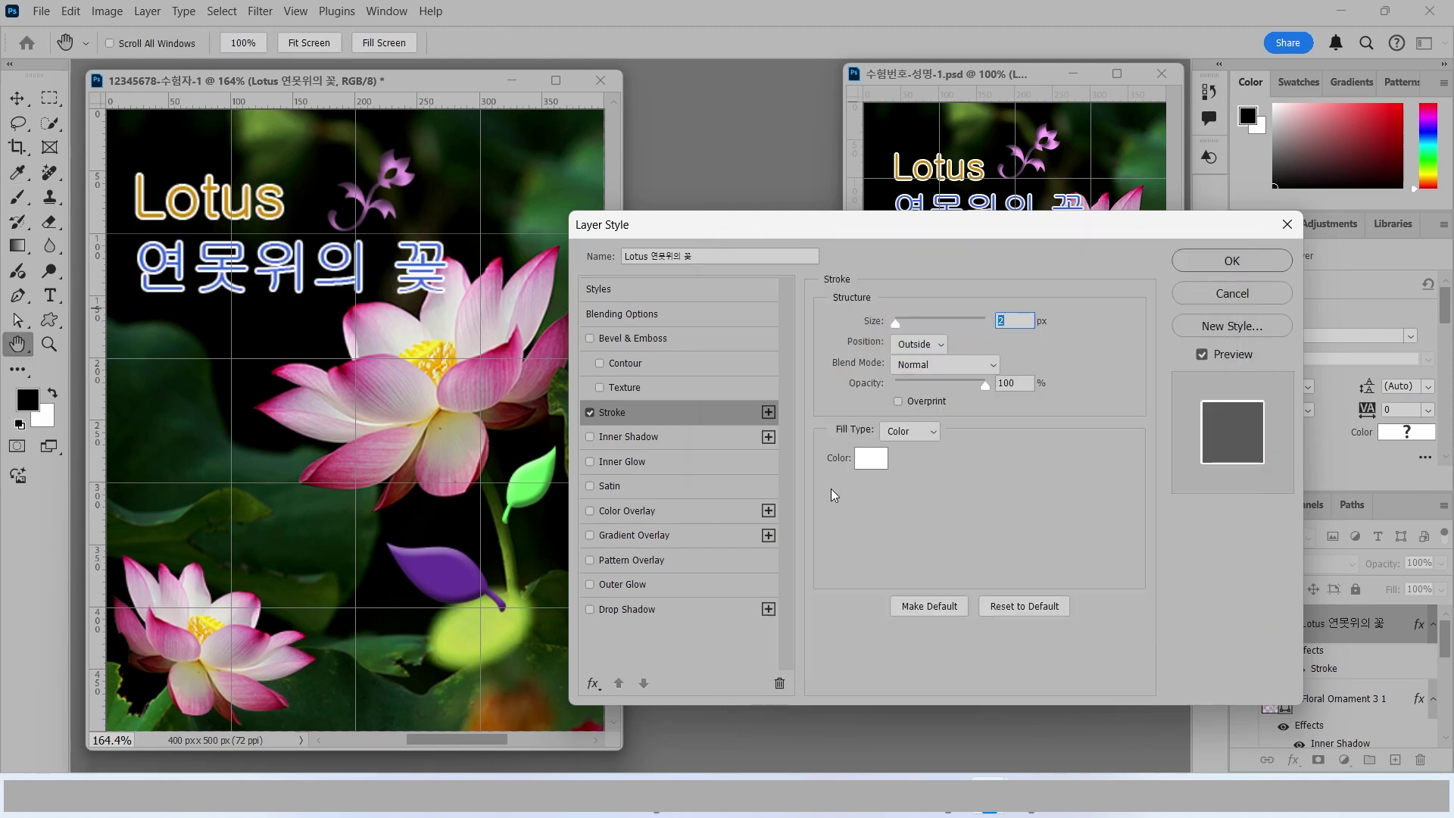
Step: Add a Drop Shadow effect to the text layer and shift the text slightly down and to the right
{"action": "left_click", "coordinate": [628, 612]}
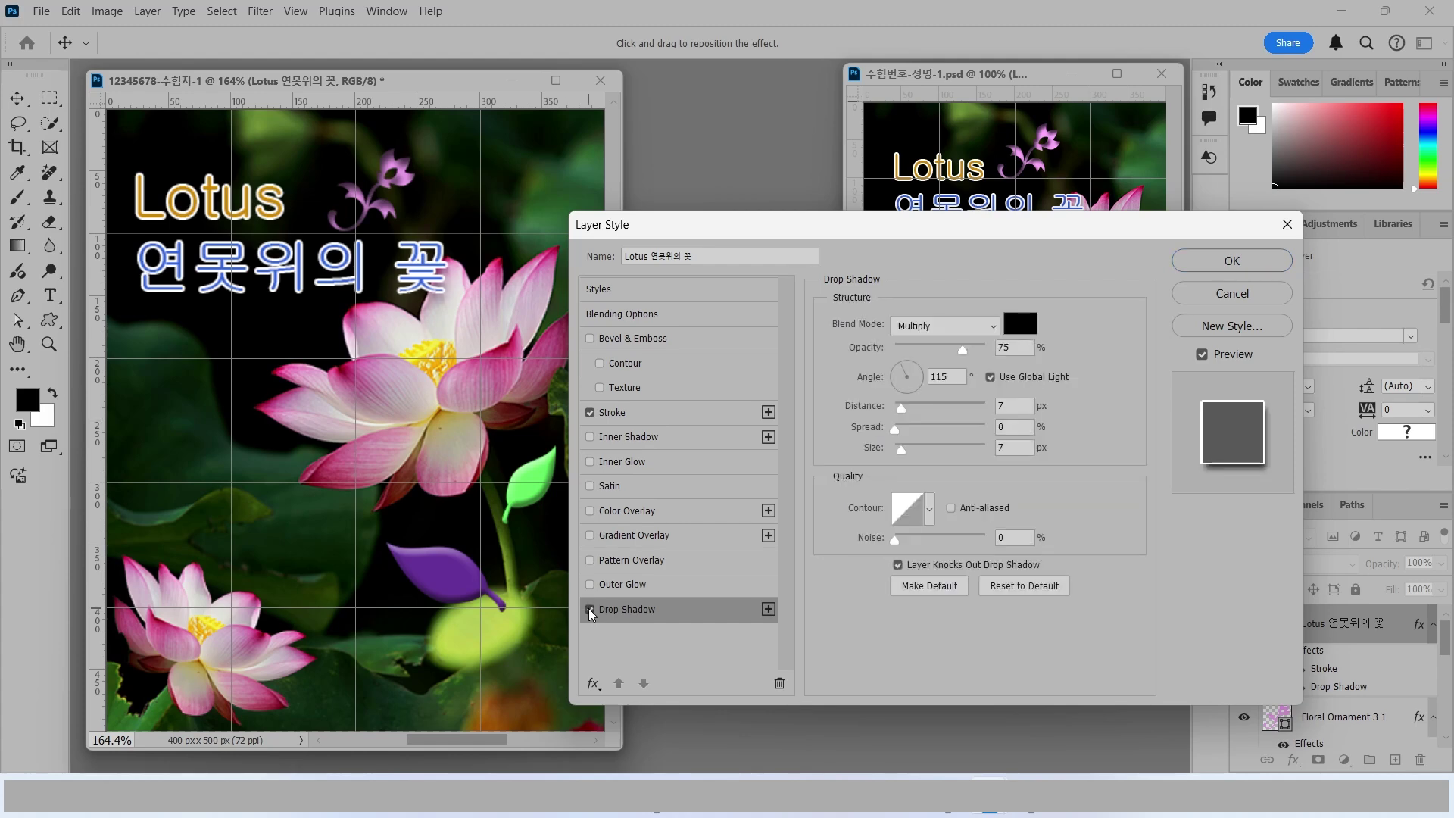
{"action": "left_click", "coordinate": [448, 307]}
{"action": "left_click", "coordinate": [1231, 260]}
{"action": "left_click_drag", "start_coordinate": [329, 281], "coordinate": [339, 297]}
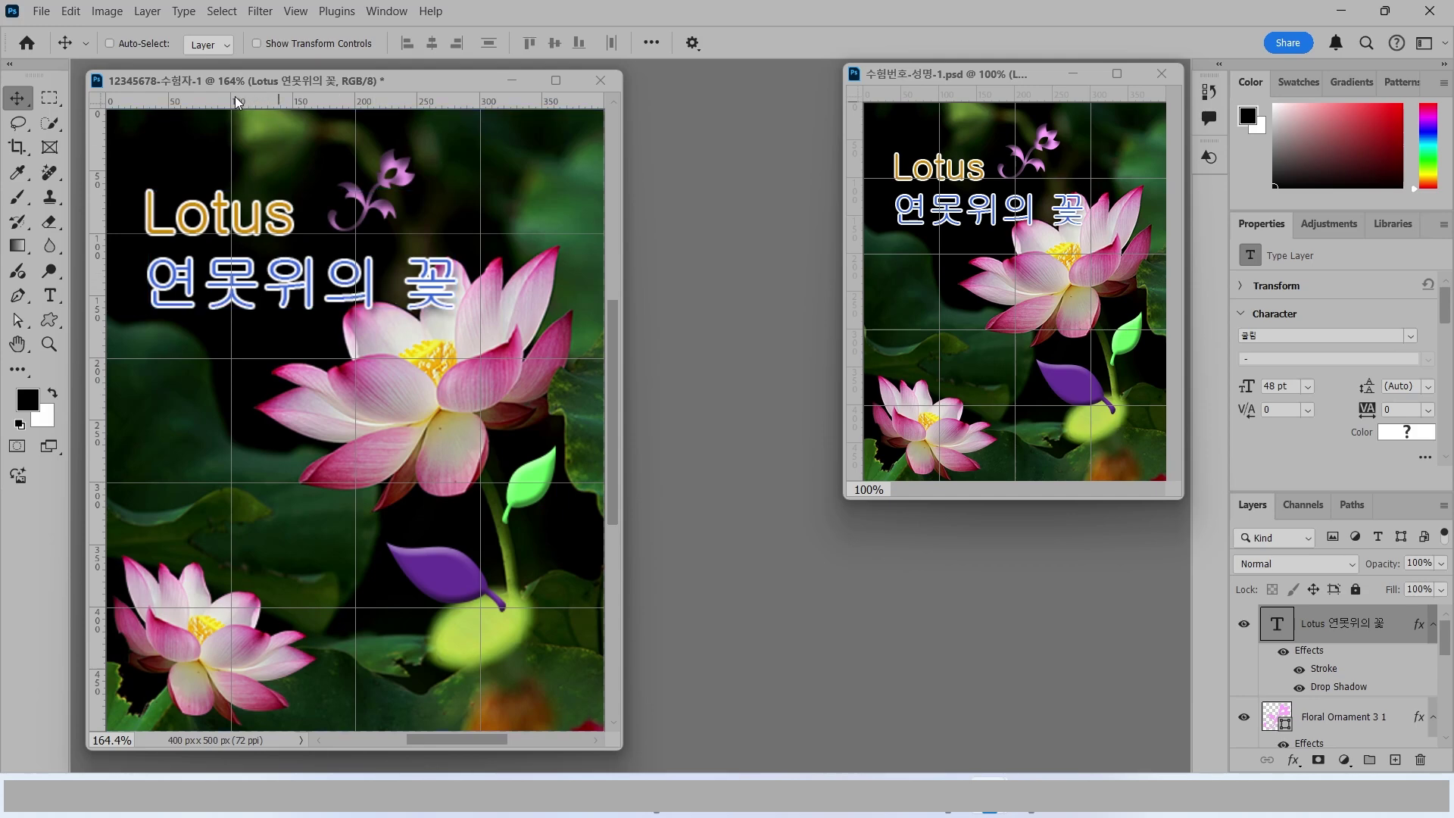
Step: Save the document in Photoshop PSD format in the GTQ folder inside Documents
{"action": "left_click", "coordinate": [41, 11]}
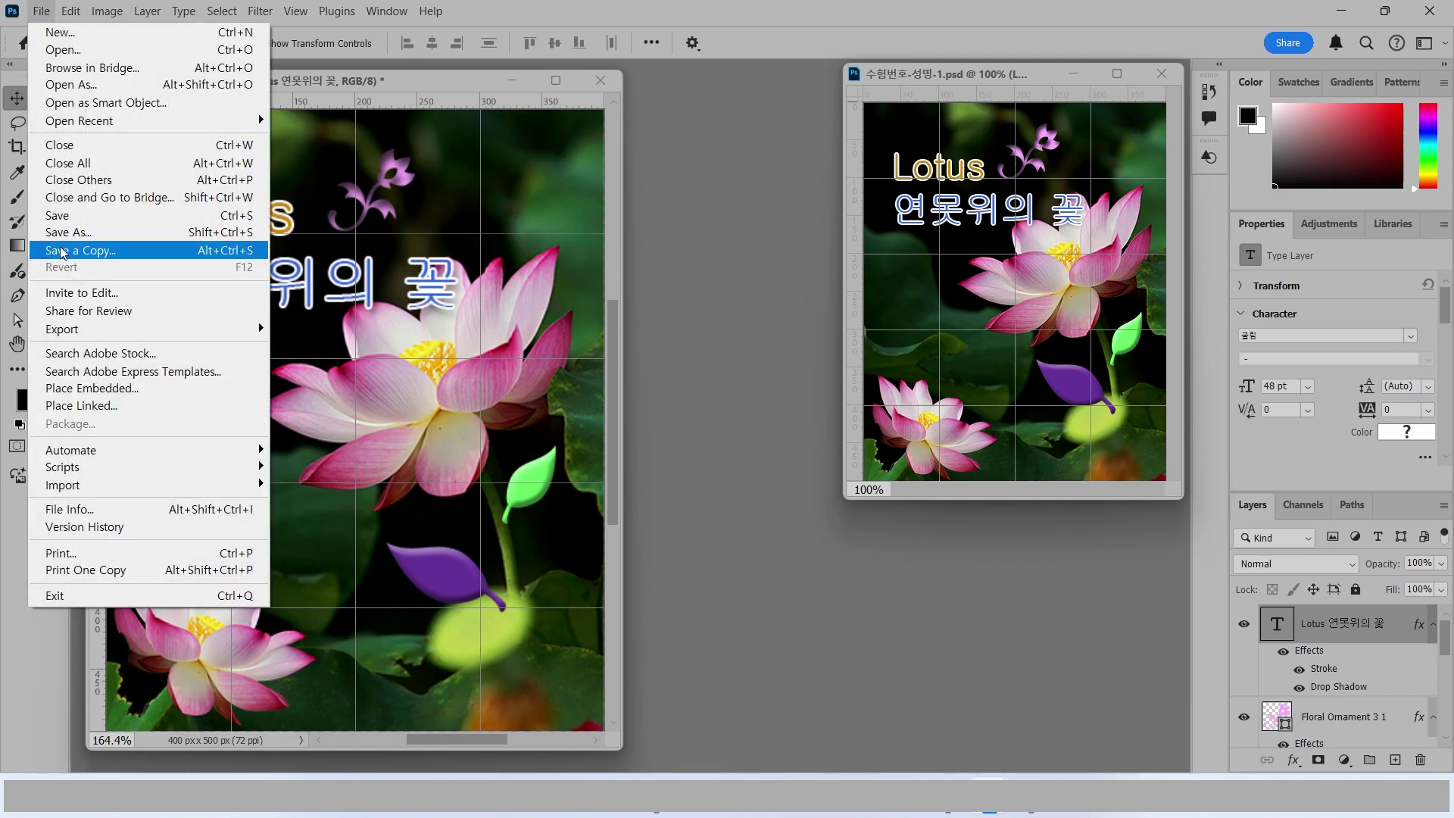
{"action": "left_click", "coordinate": [57, 217]}
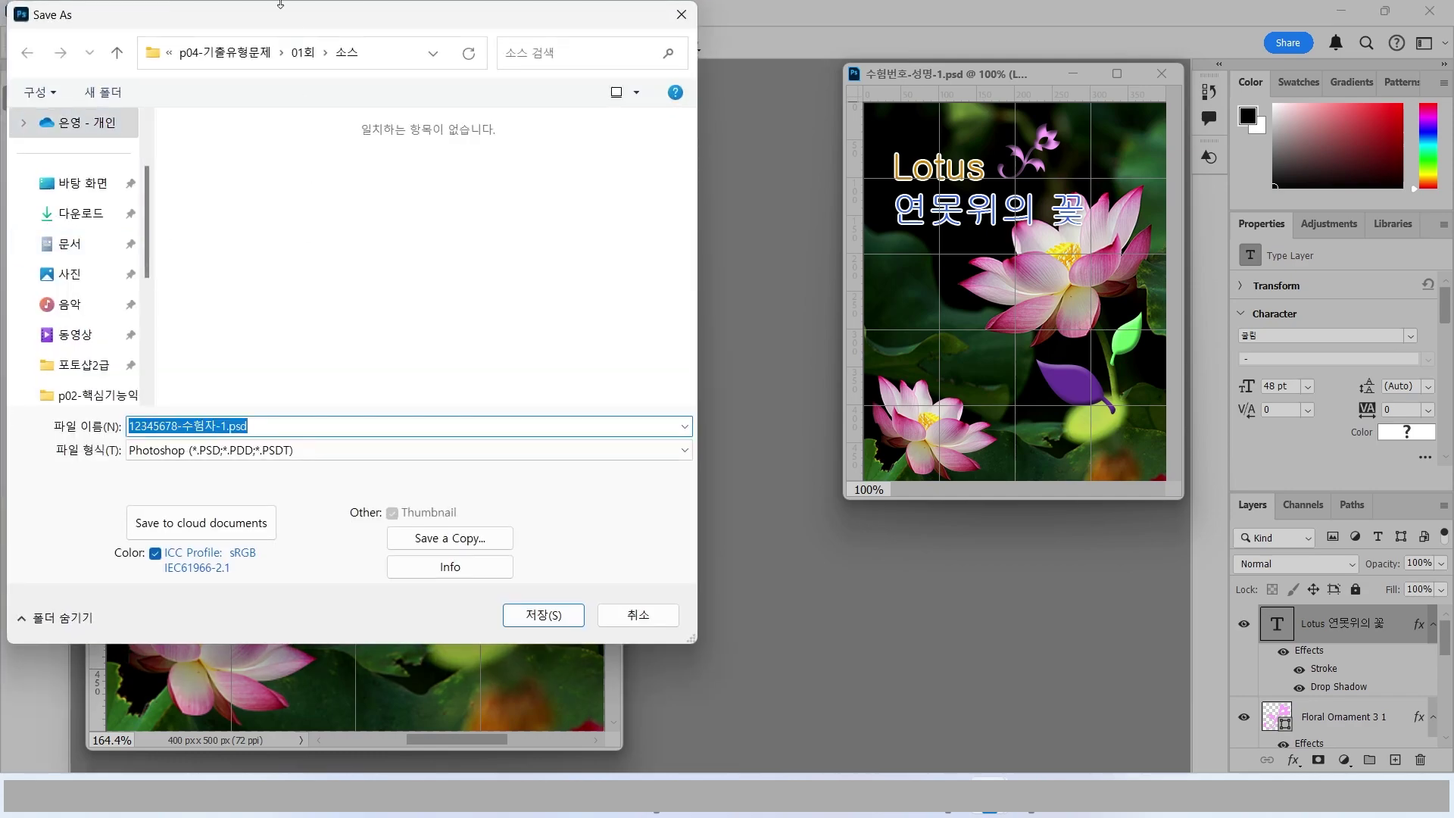
{"action": "left_click", "coordinate": [83, 244]}
{"action": "double_click", "coordinate": [219, 177]}
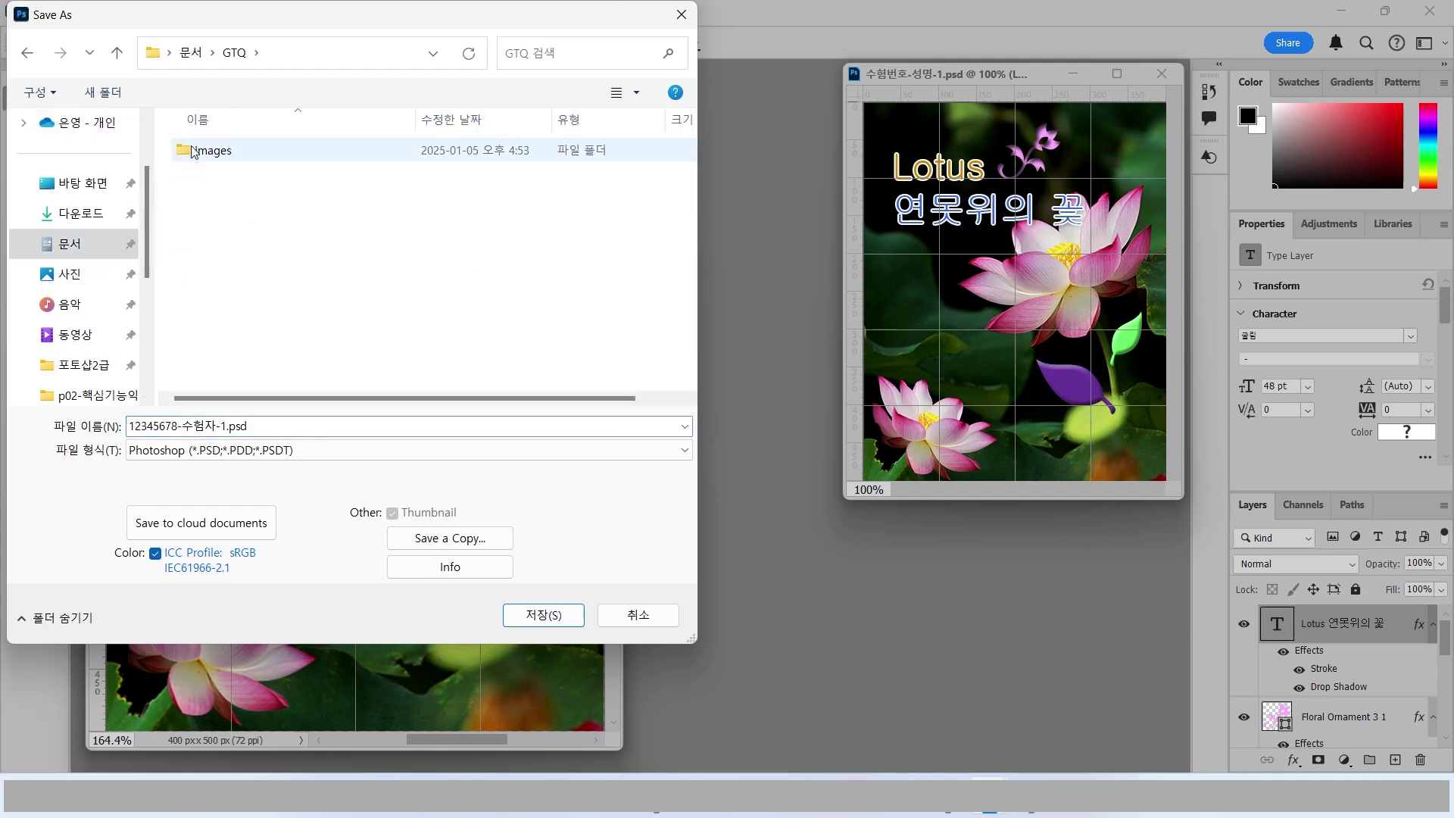
{"action": "left_click", "coordinate": [258, 431]}
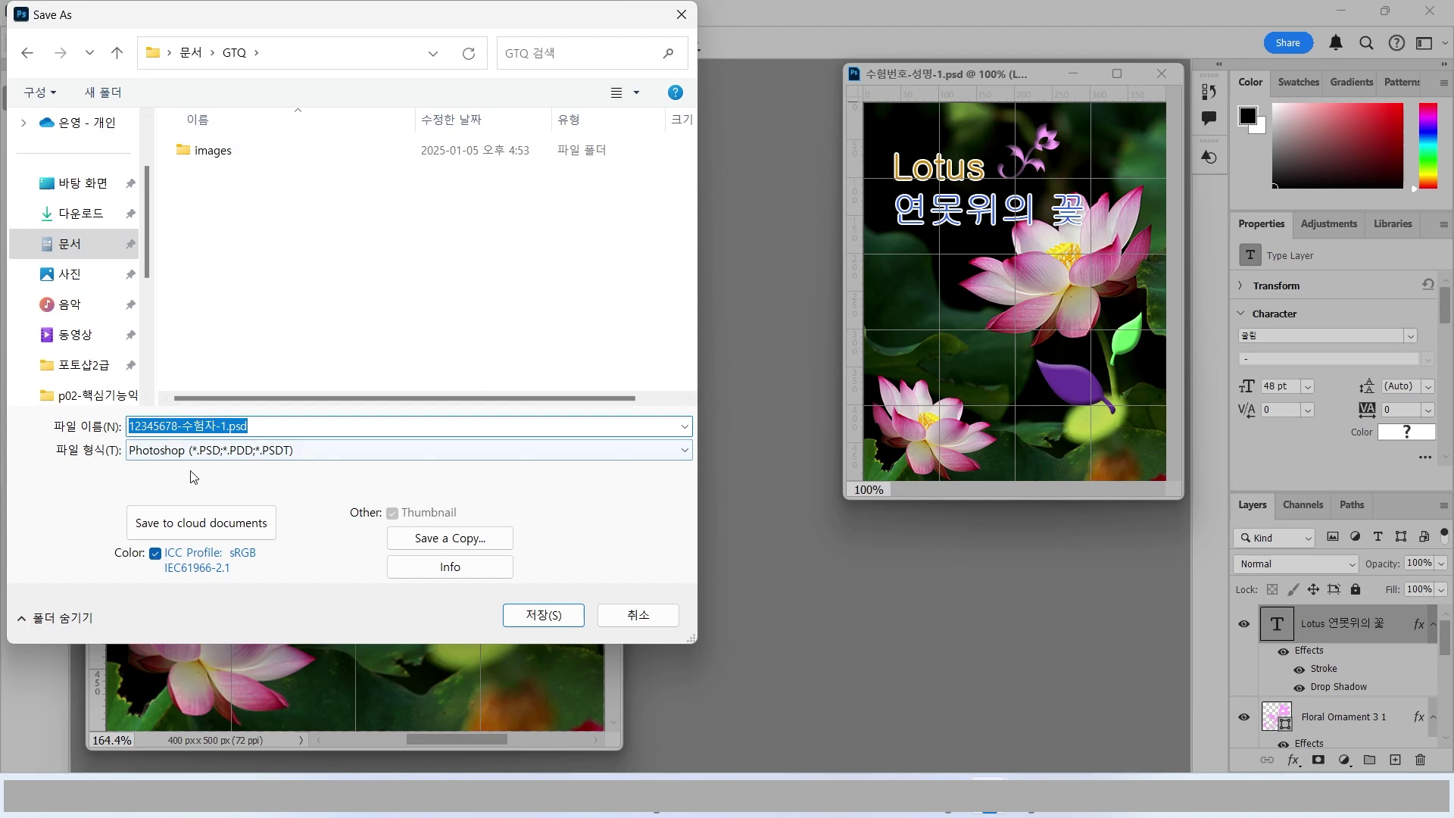
{"action": "left_click", "coordinate": [543, 614]}
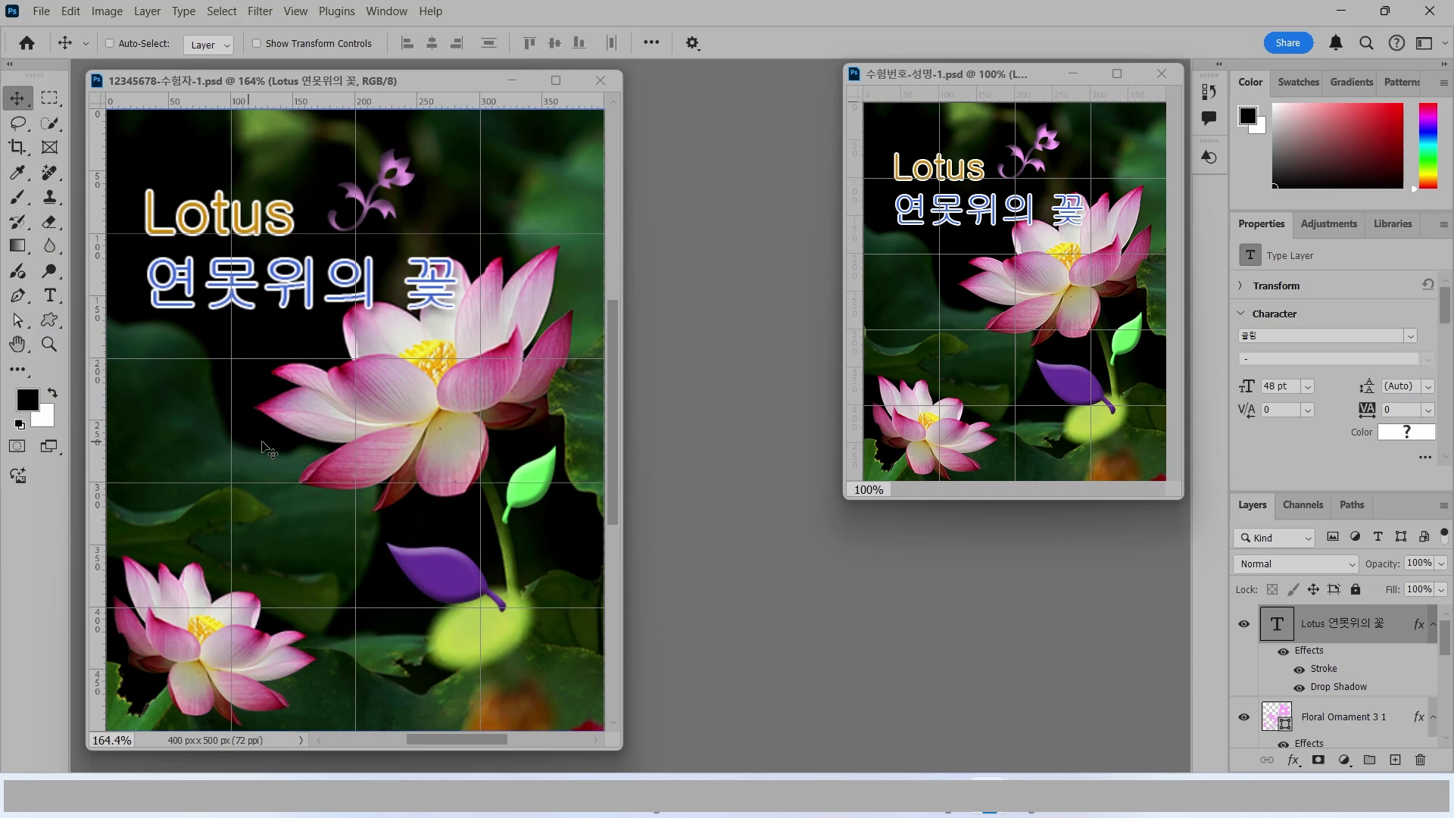
Step: Start saving a copy of the document in the GTQ folder and choose JPEG as its format
{"action": "left_click", "coordinate": [107, 12]}
{"action": "left_click", "coordinate": [107, 11]}
{"action": "left_click", "coordinate": [40, 15]}
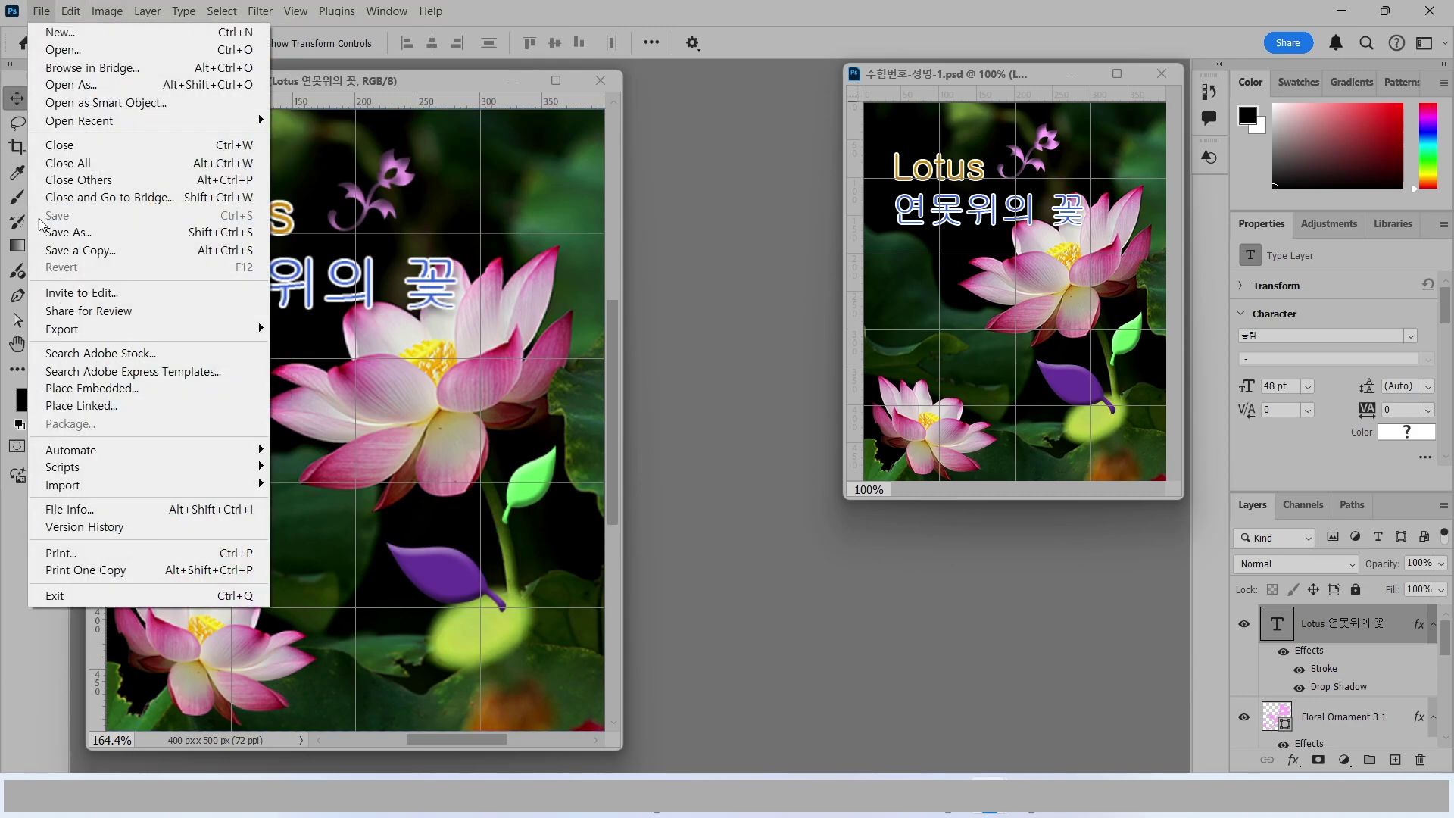
{"action": "left_click", "coordinate": [80, 248]}
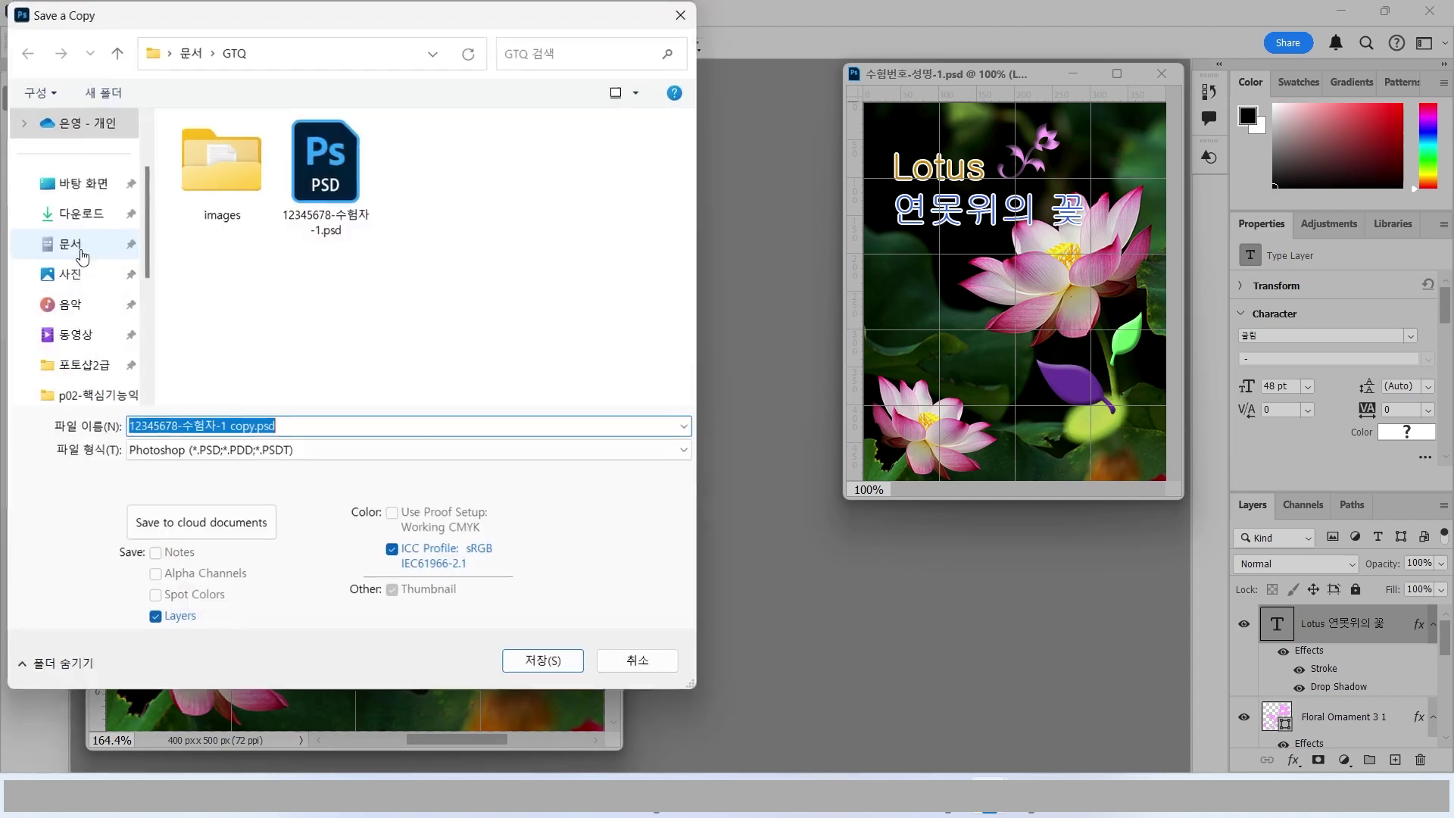
{"action": "left_click", "coordinate": [180, 458]}
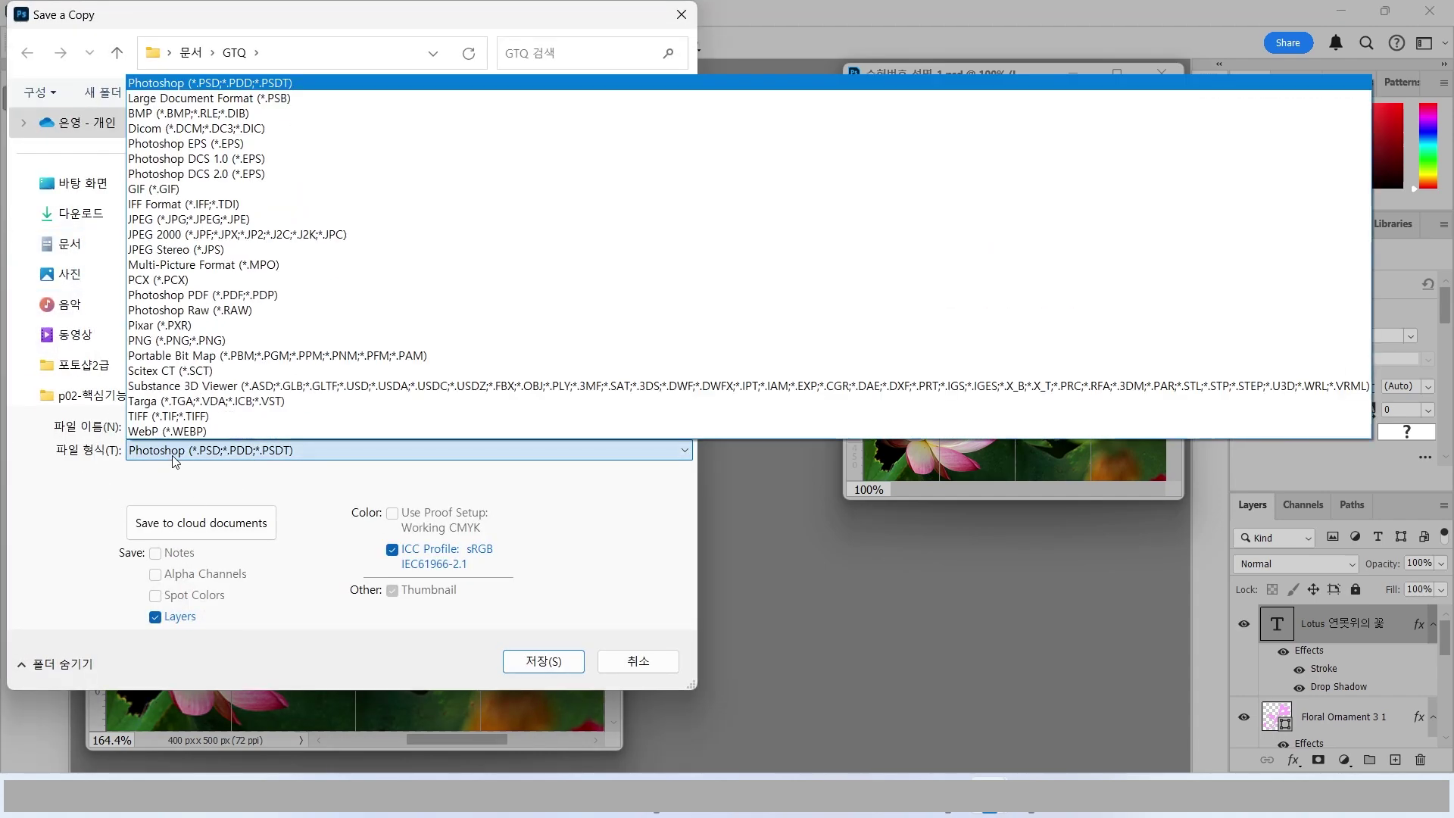
{"action": "left_click", "coordinate": [165, 219]}
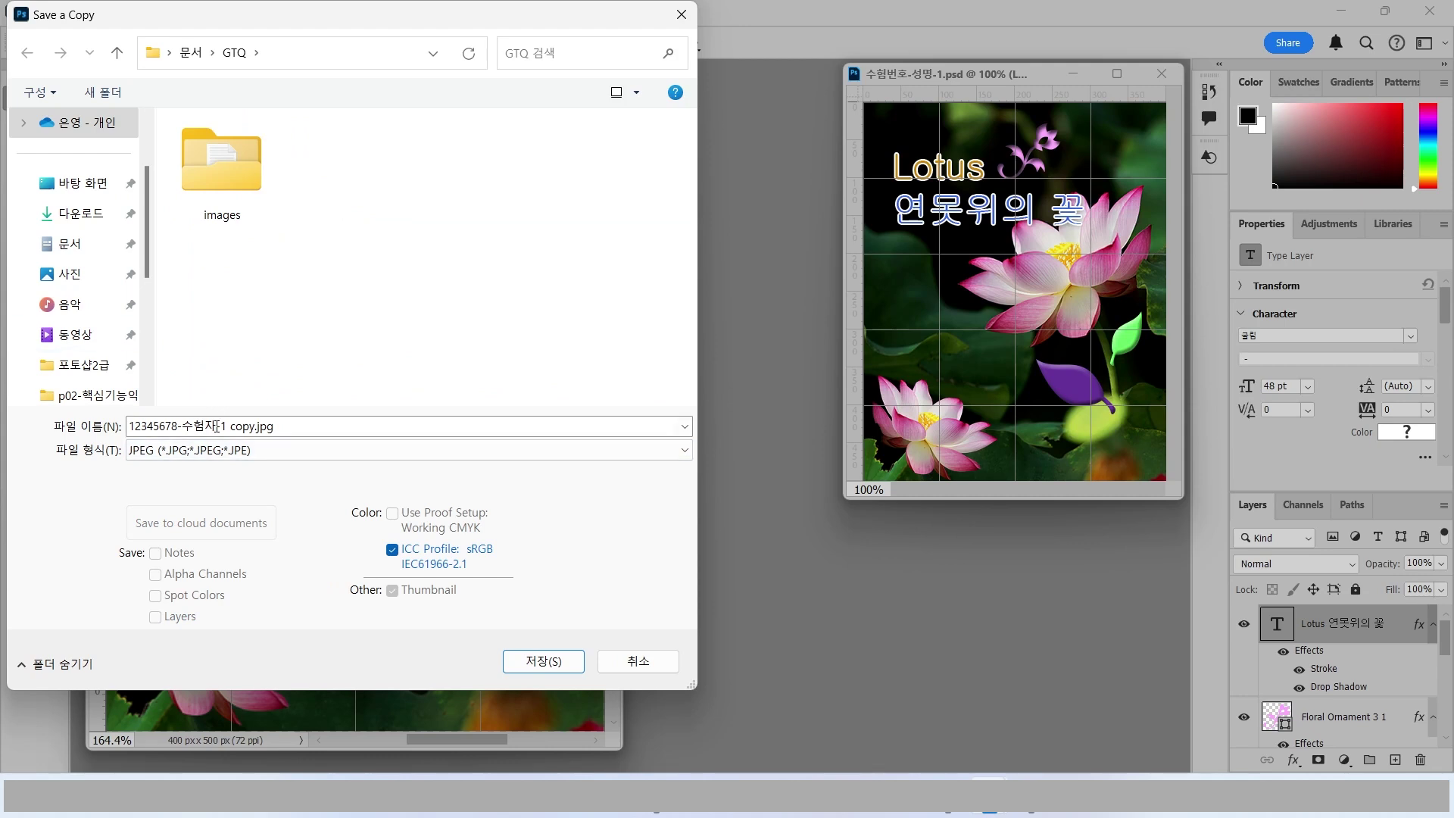
Step: Remove the "copy" suffix from the JPEG's file name and save it with Maximum quality 12 and Progressive format
{"action": "left_click", "coordinate": [133, 432]}
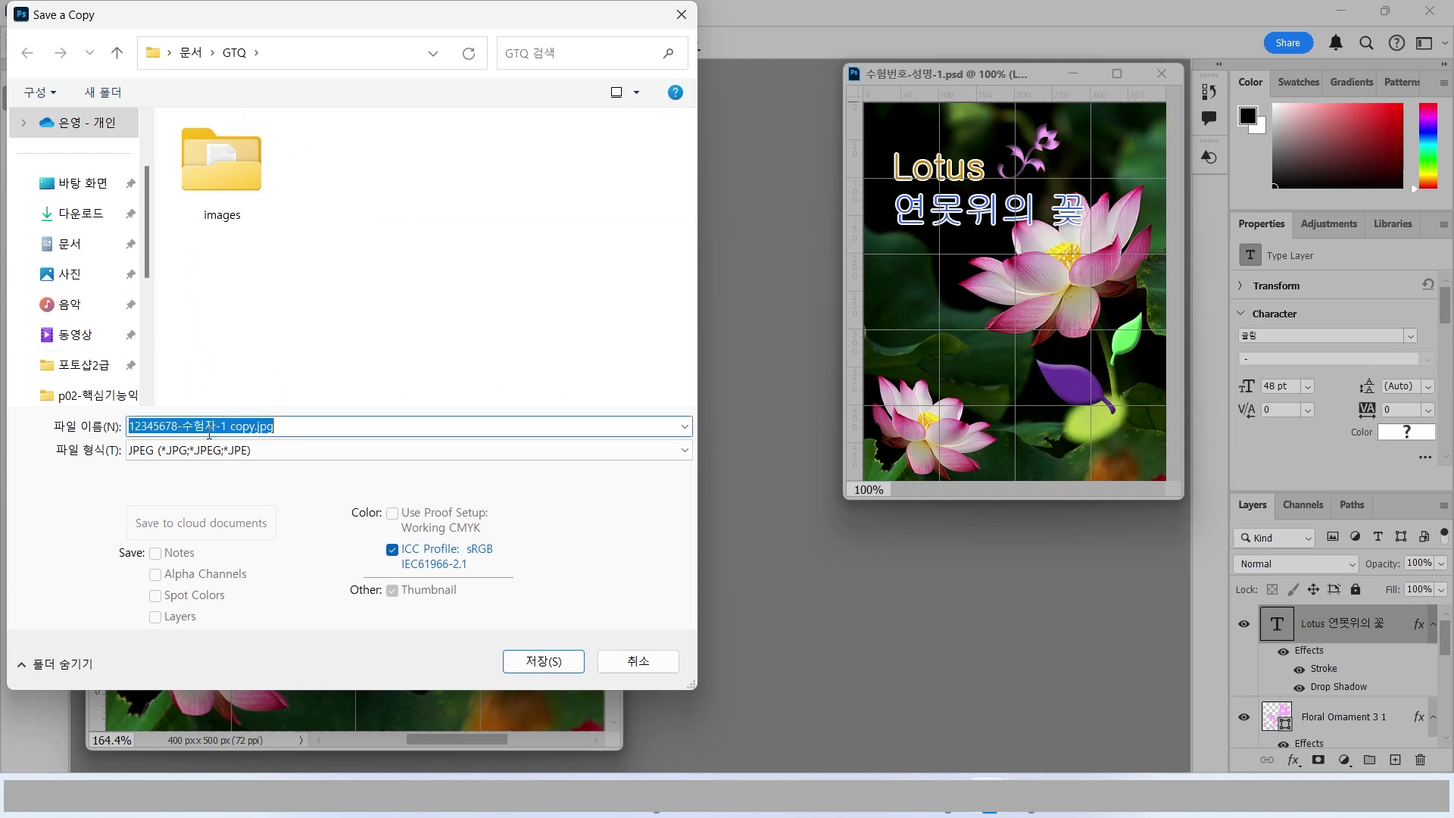
{"action": "left_click", "coordinate": [231, 429]}
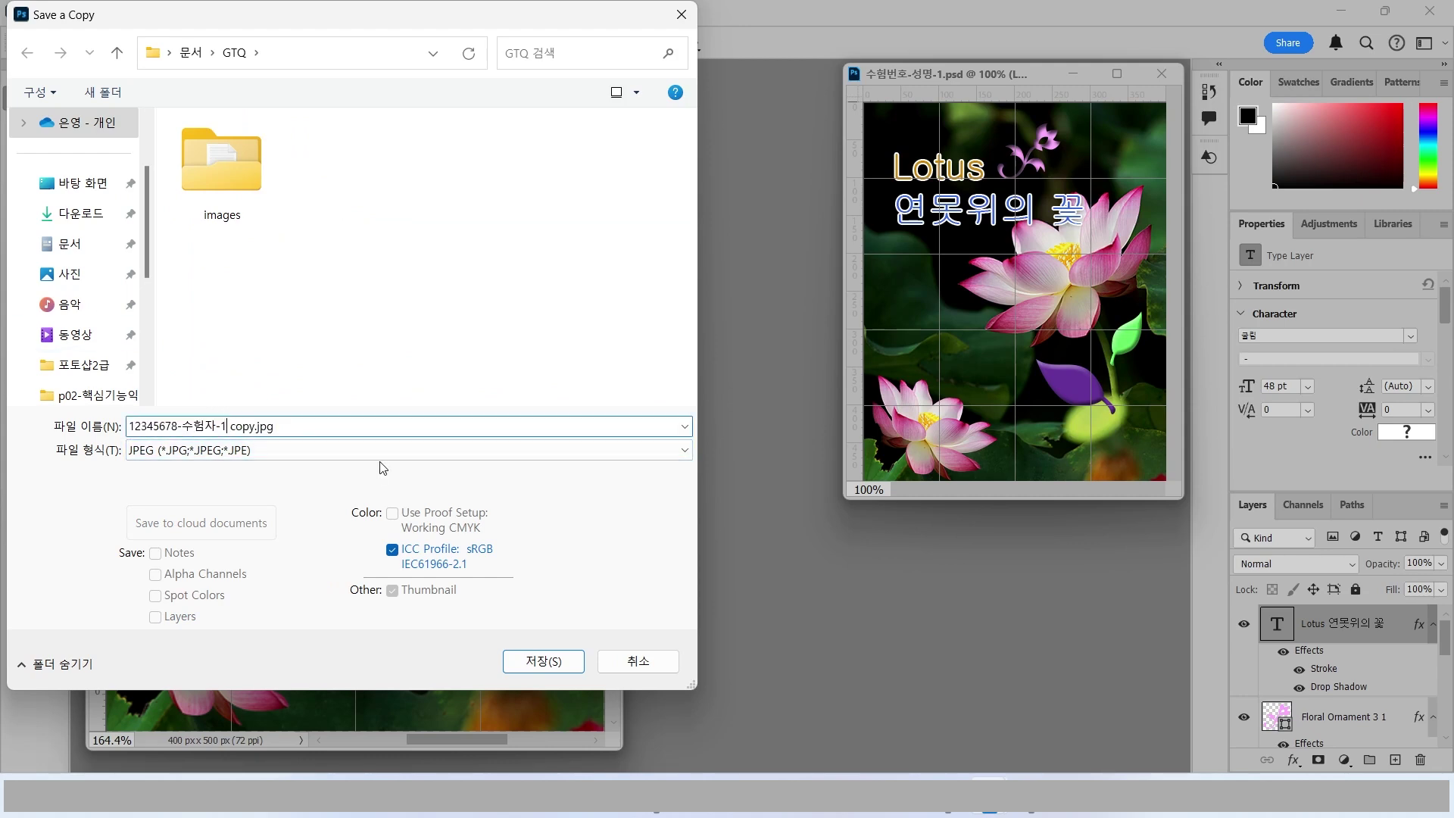
{"action": "key", "text": "BackSpace"}
{"action": "key", "text": "Delete"}
{"action": "key", "text": "Delete"}
{"action": "key", "text": "Delete"}
{"action": "key", "text": "Delete"}
{"action": "key", "text": "Delete"}
{"action": "key", "text": "Delete"}
{"action": "key", "text": "Delete"}
{"action": "key", "text": "Delete"}
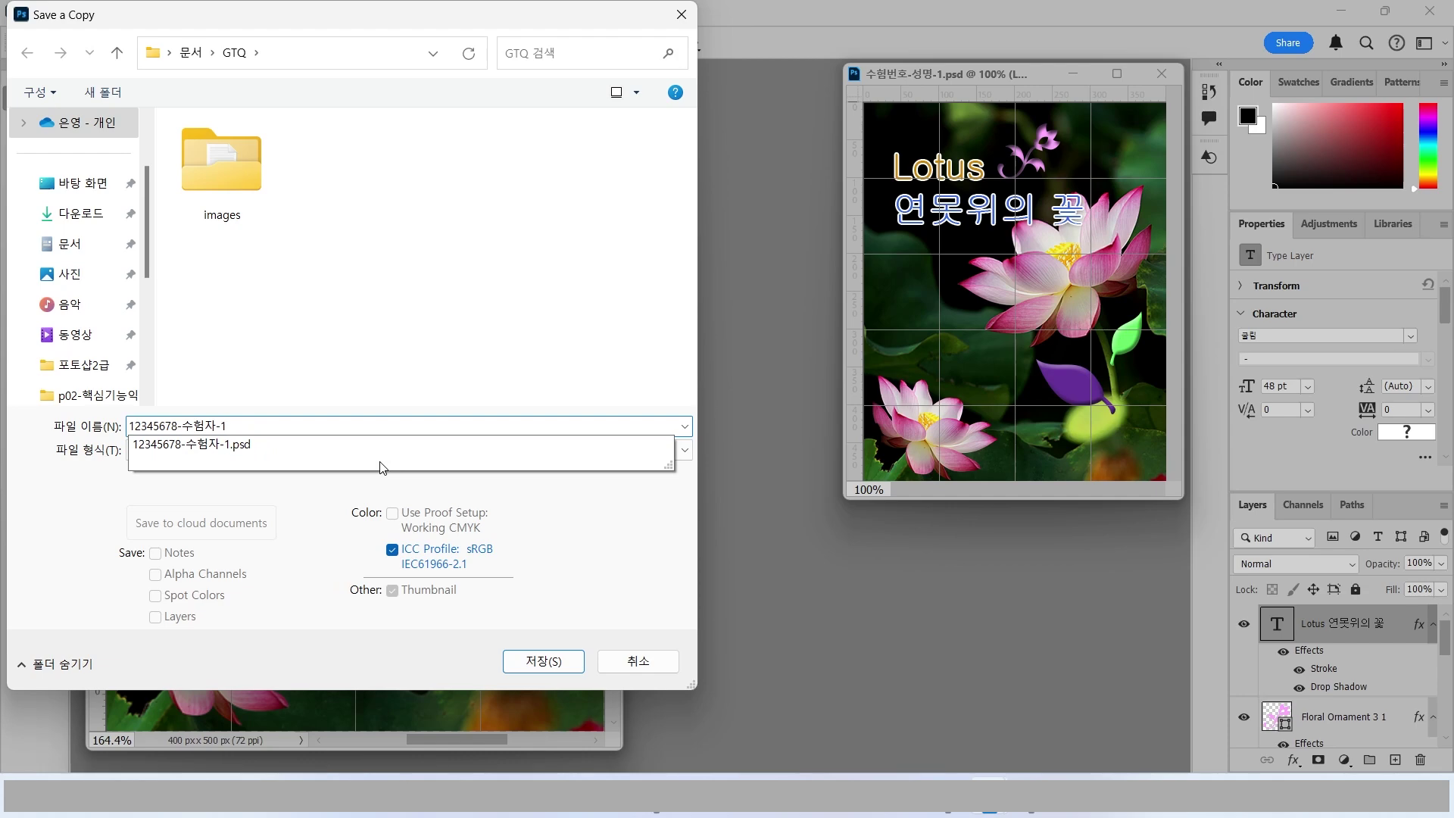
{"action": "left_click", "coordinate": [91, 501]}
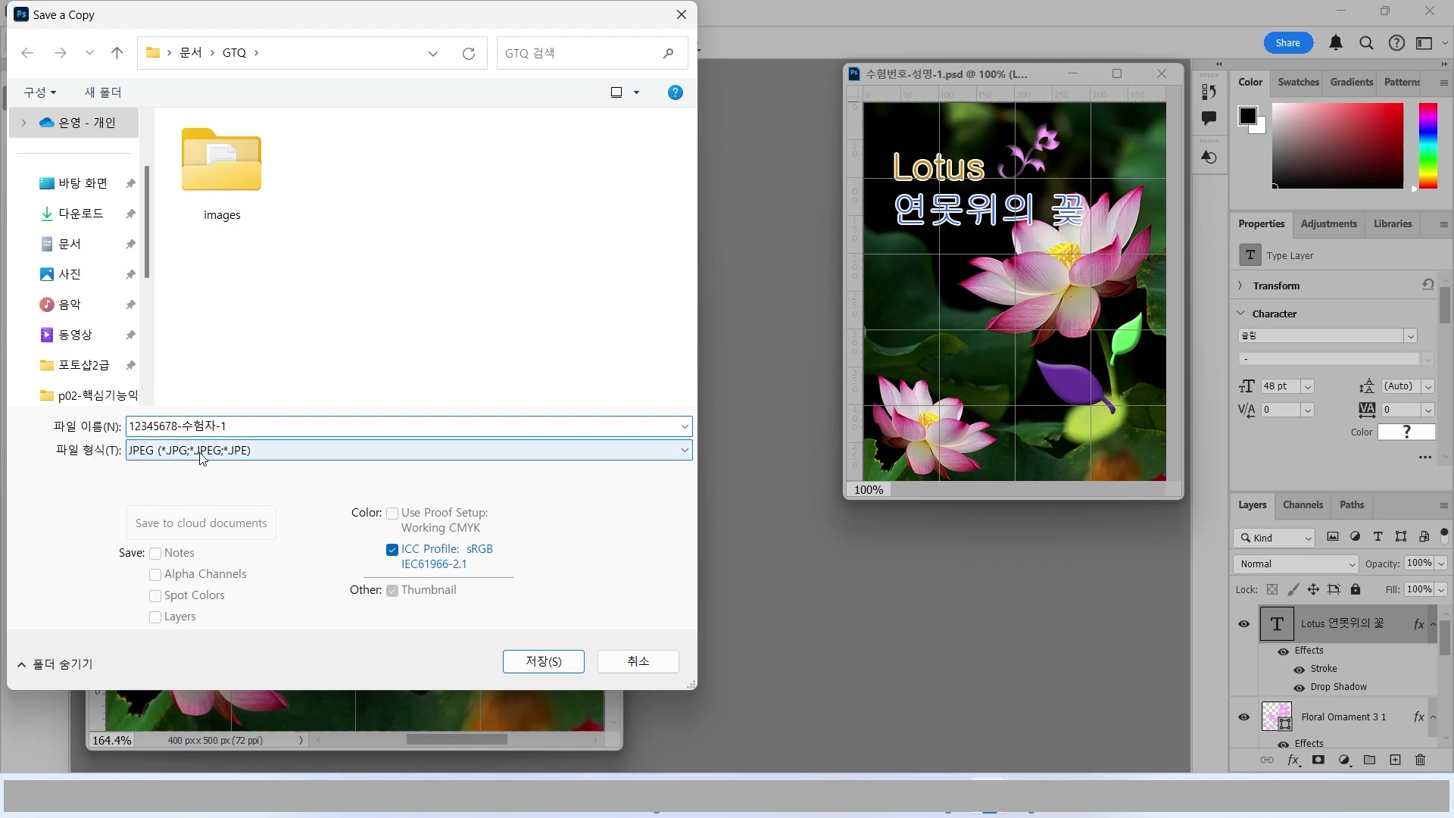
{"action": "left_click", "coordinate": [543, 661]}
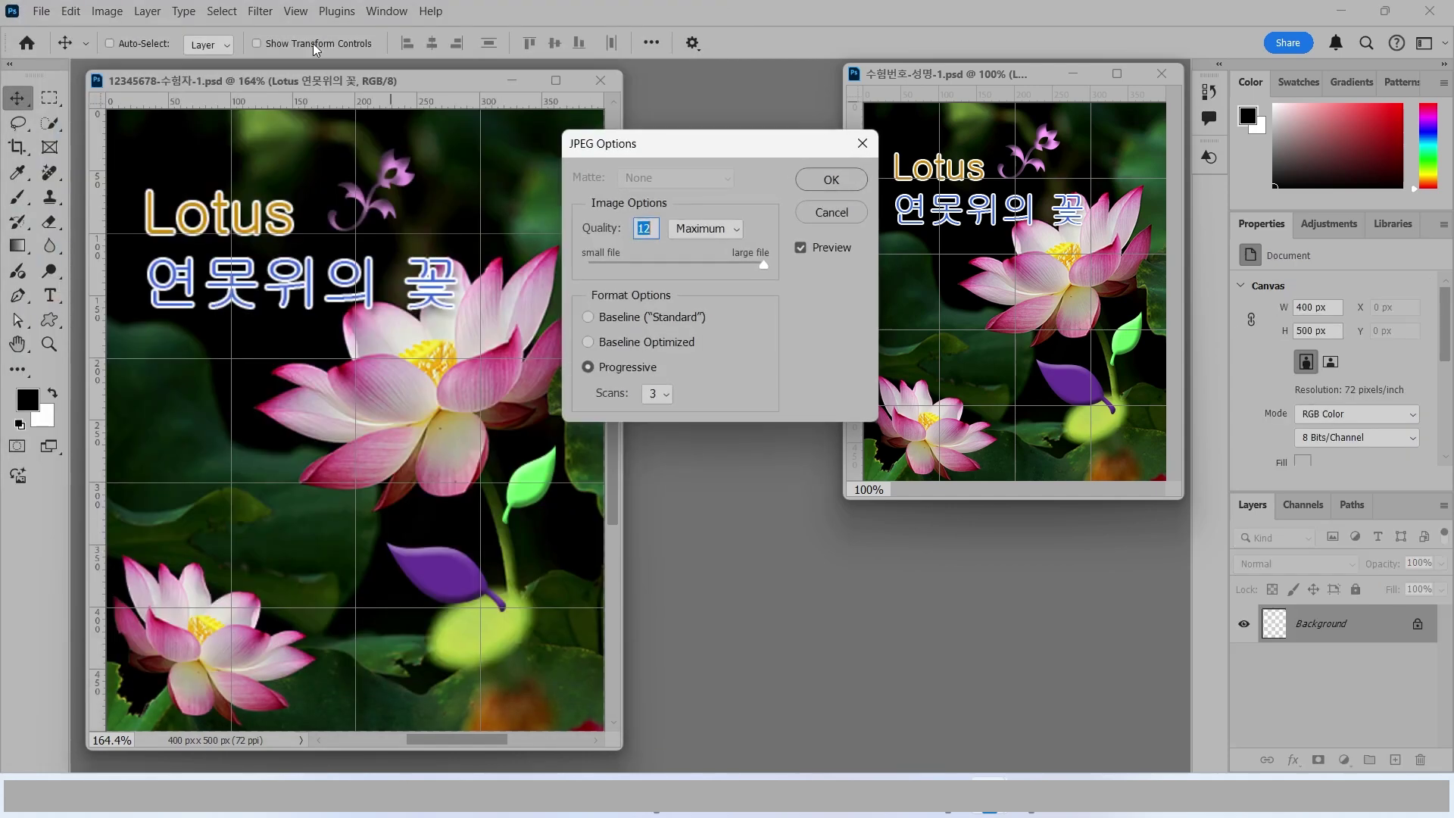
{"action": "left_click", "coordinate": [832, 180]}
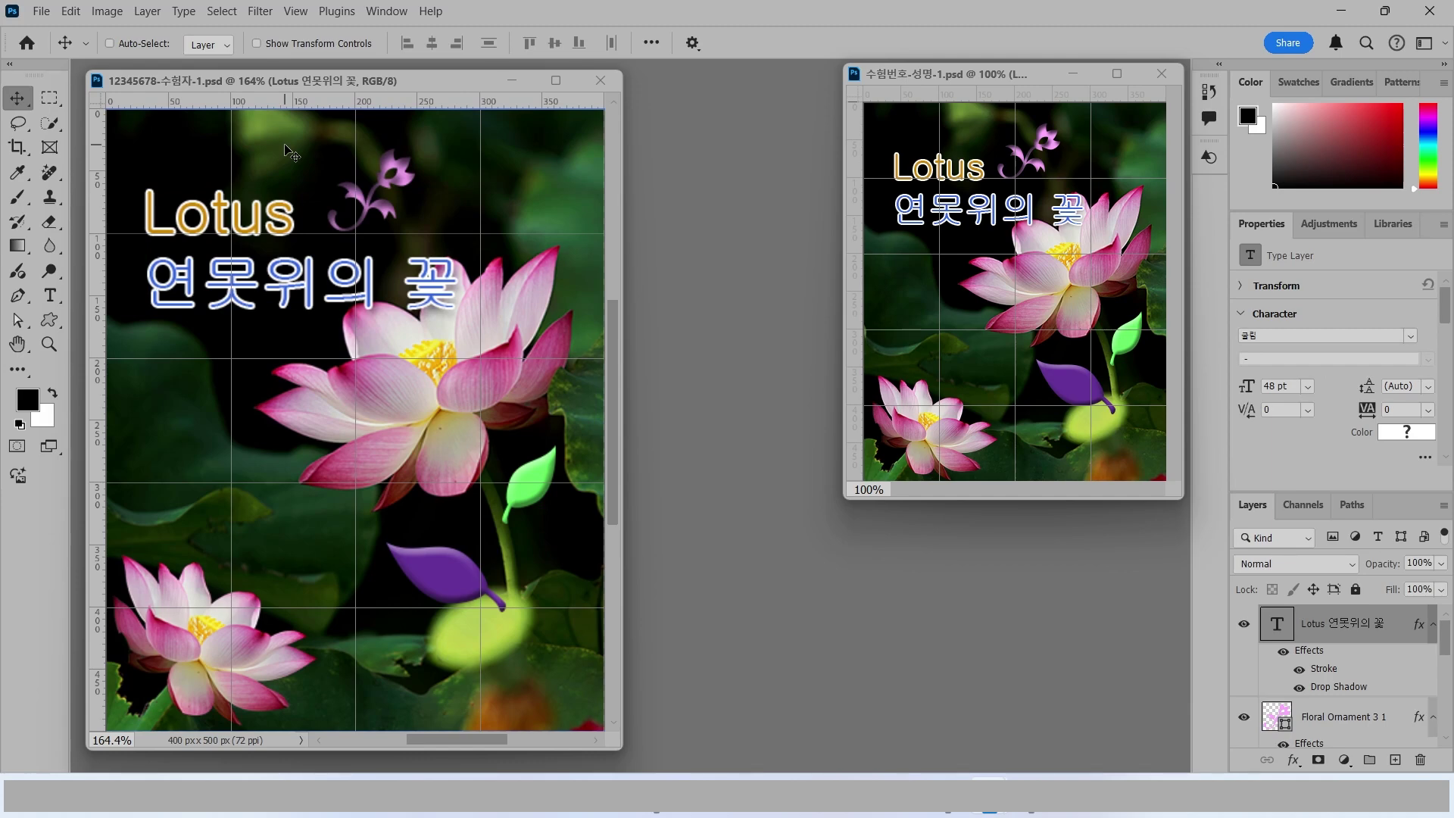
Step: Resize the image to 40 × 50 px with linked proportions and save the reduced PSD
{"action": "left_click", "coordinate": [104, 12]}
{"action": "left_click", "coordinate": [135, 144]}
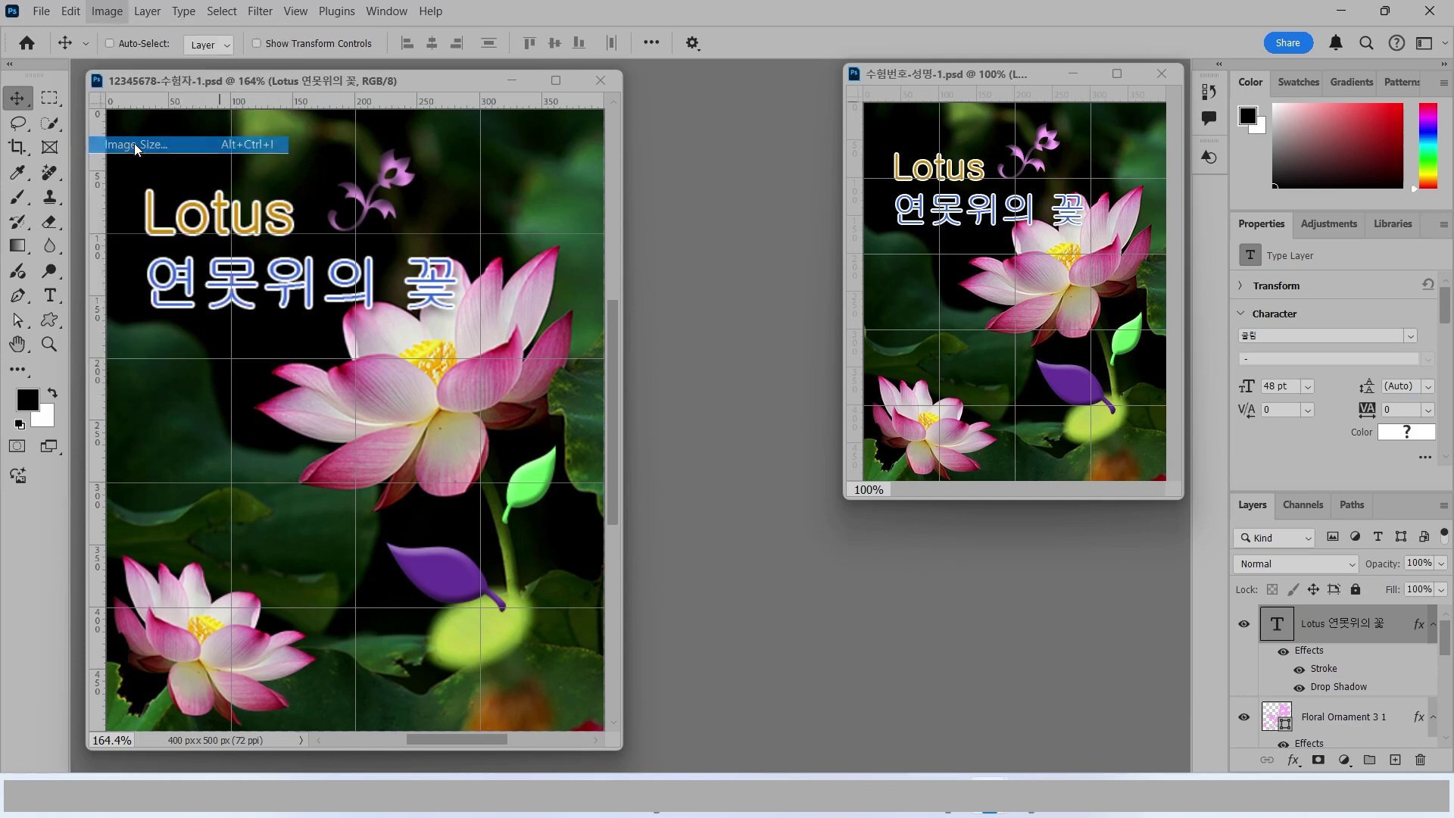
{"action": "mouse_move", "coordinate": [655, 295]}
{"action": "left_mouse_down"}
{"action": "mouse_move", "coordinate": [604, 275]}
{"action": "mouse_move", "coordinate": [645, 259]}
{"action": "left_mouse_up"}
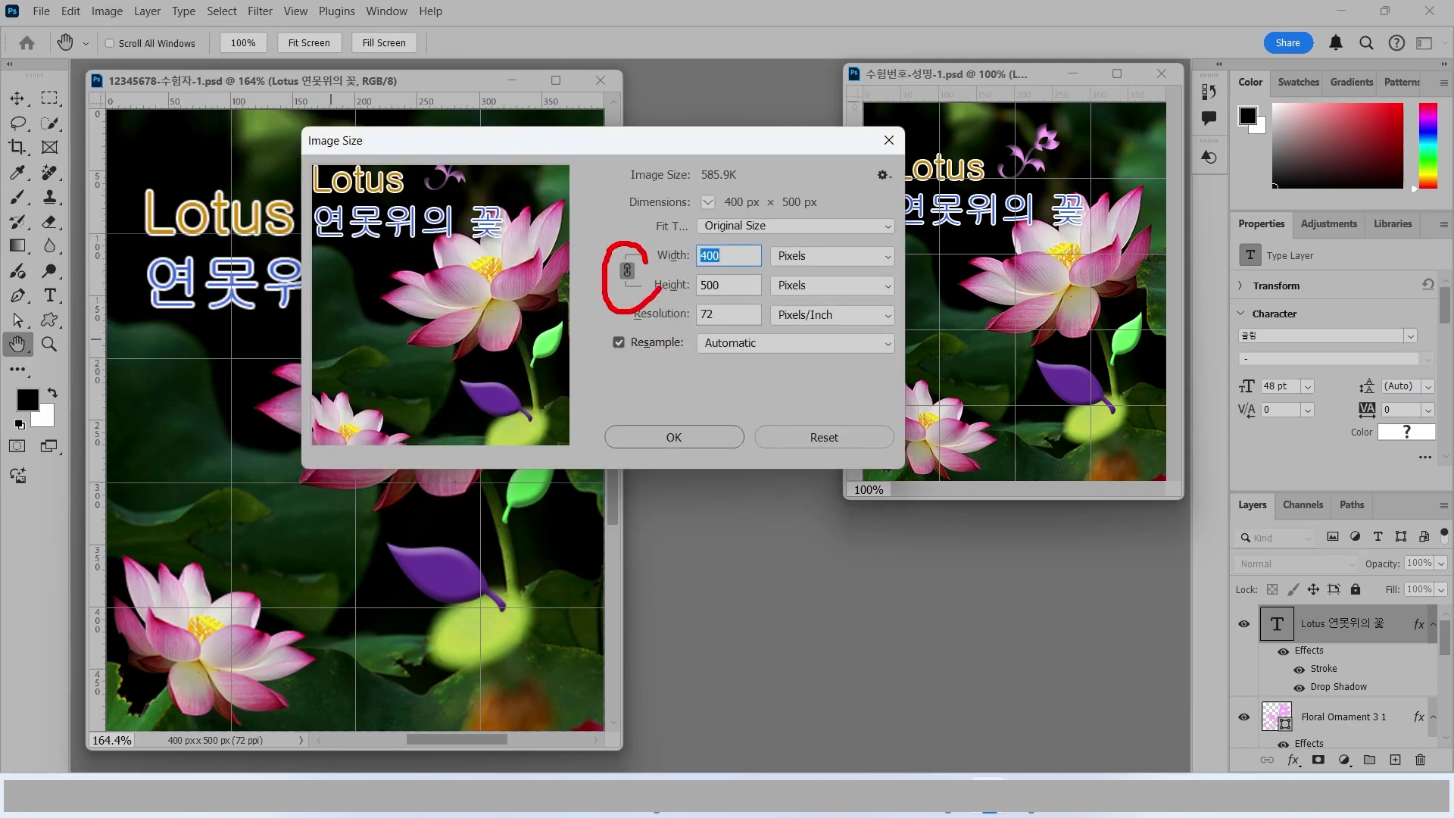
{"action": "key", "text": "Escape"}
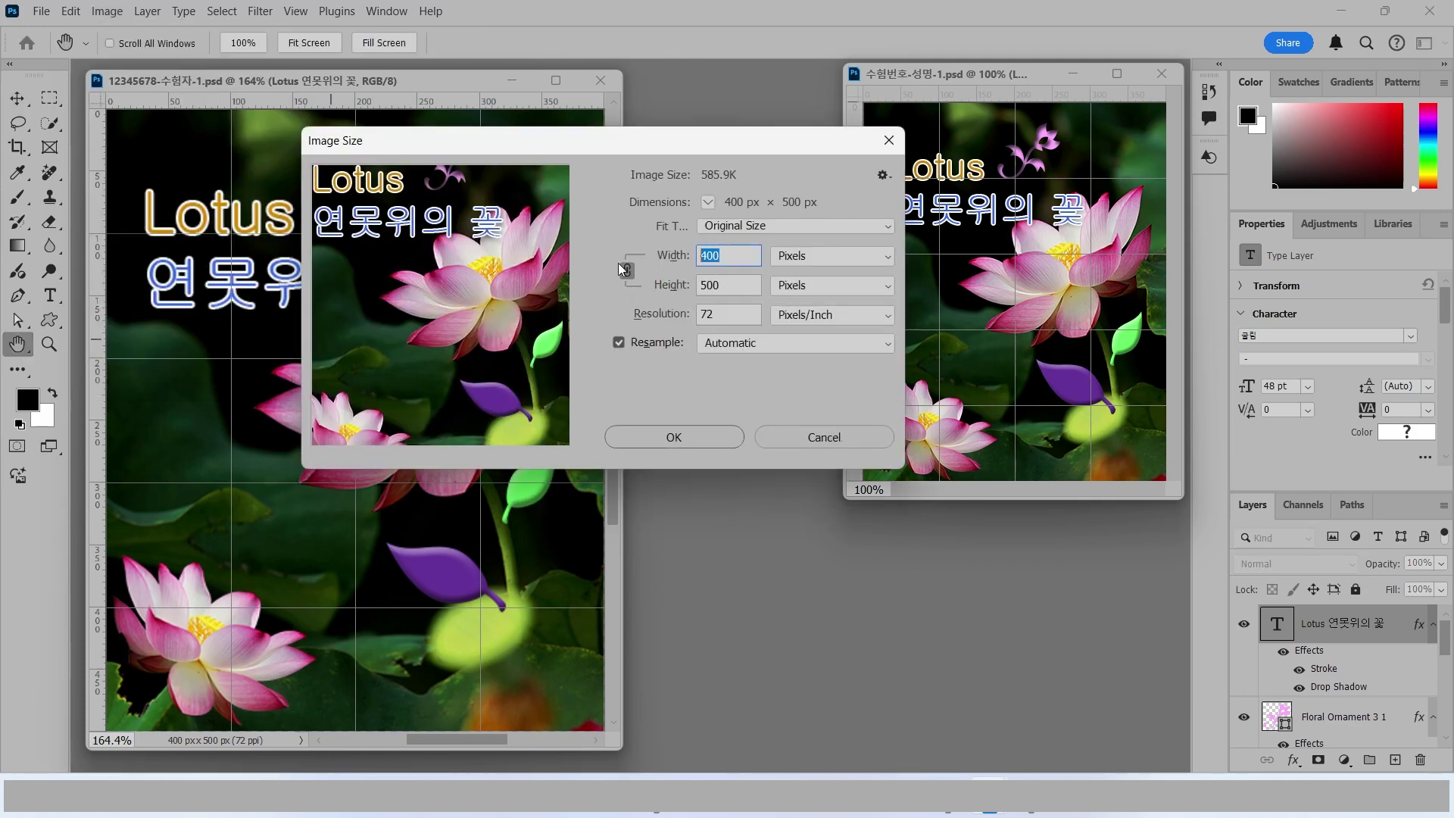
{"action": "type", "text": "40"}
{"action": "left_click", "coordinate": [721, 286]}
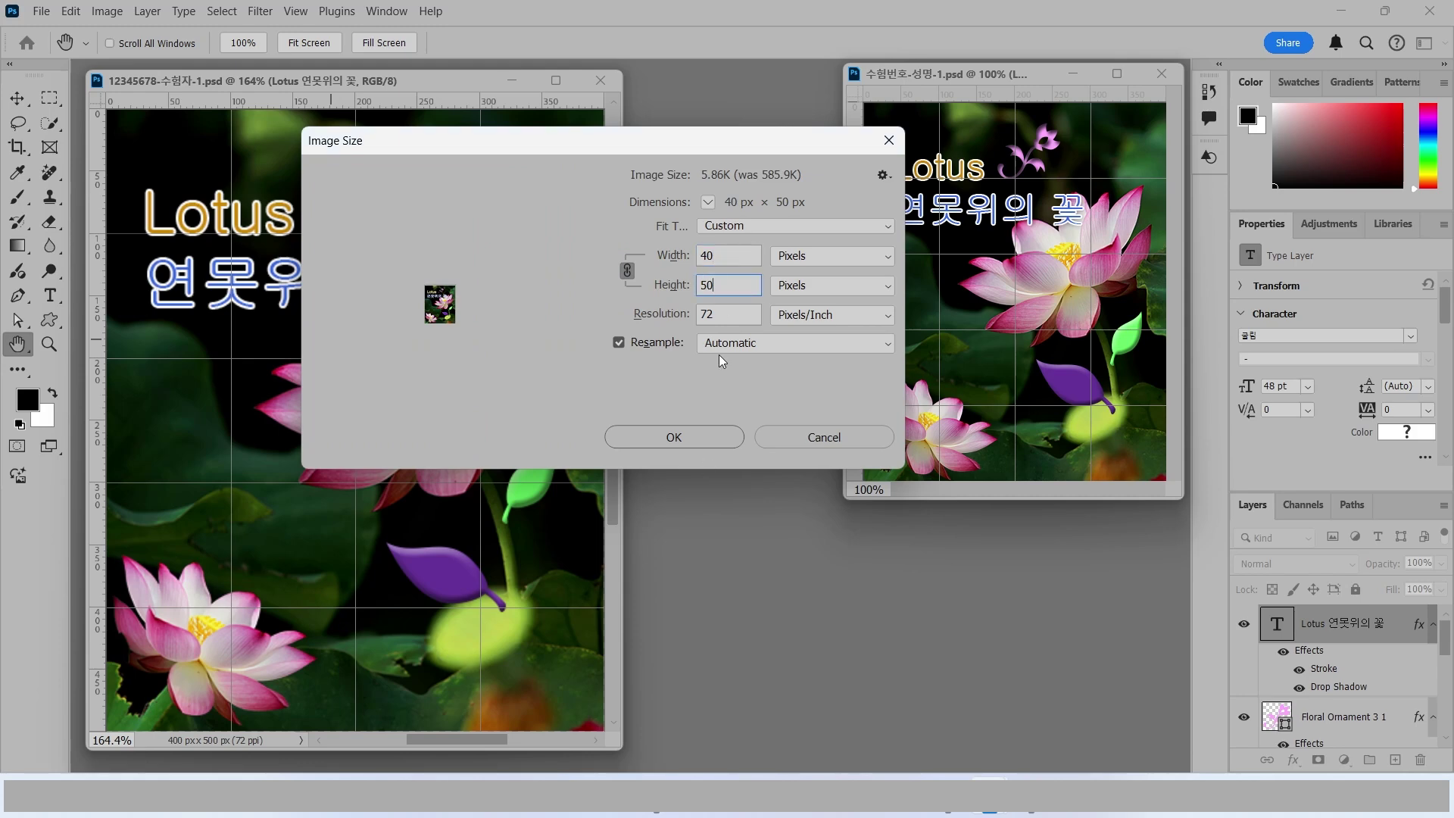
{"action": "left_click", "coordinate": [675, 438]}
{"action": "key", "text": "v"}
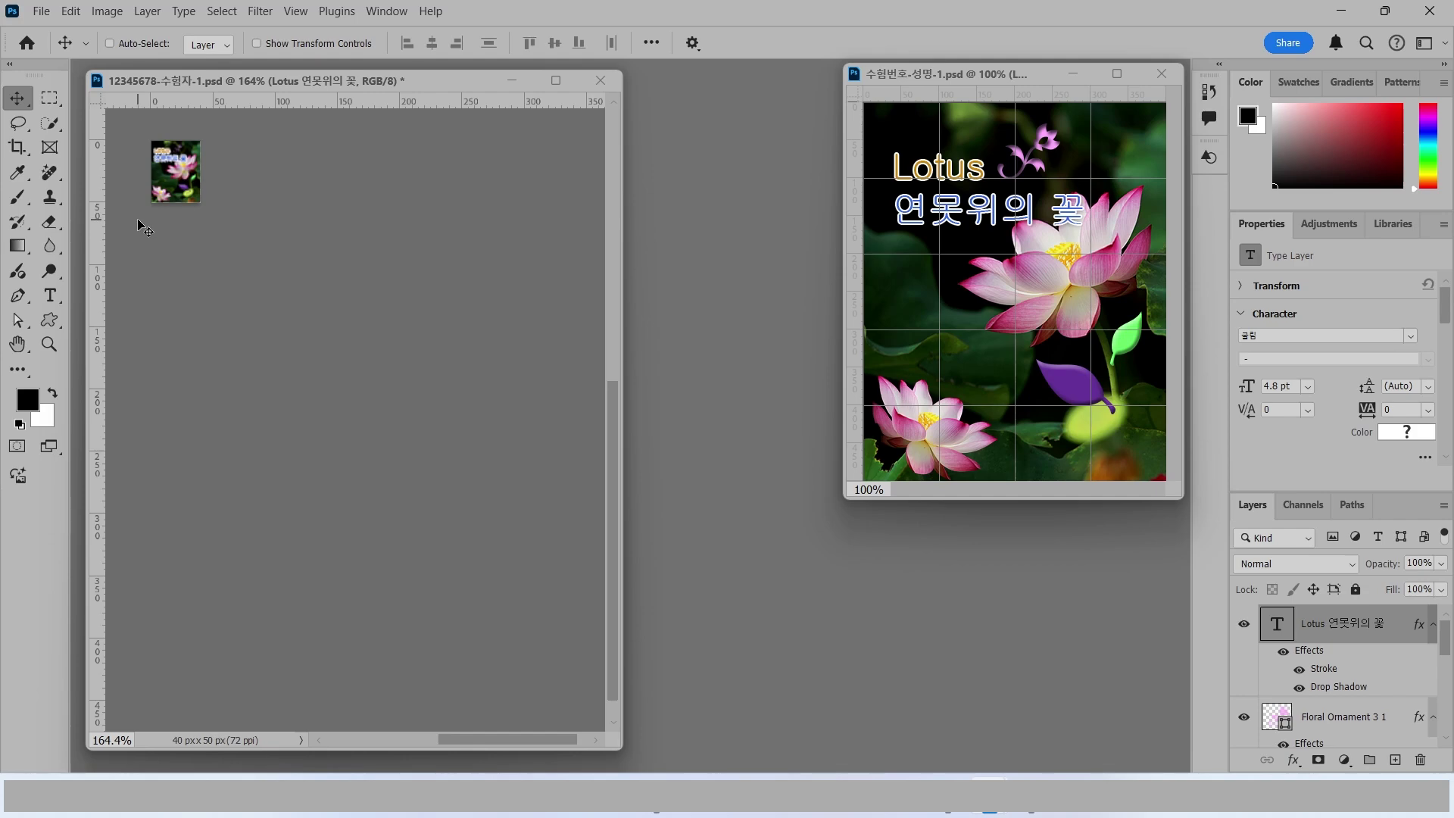
{"action": "left_click", "coordinate": [37, 12]}
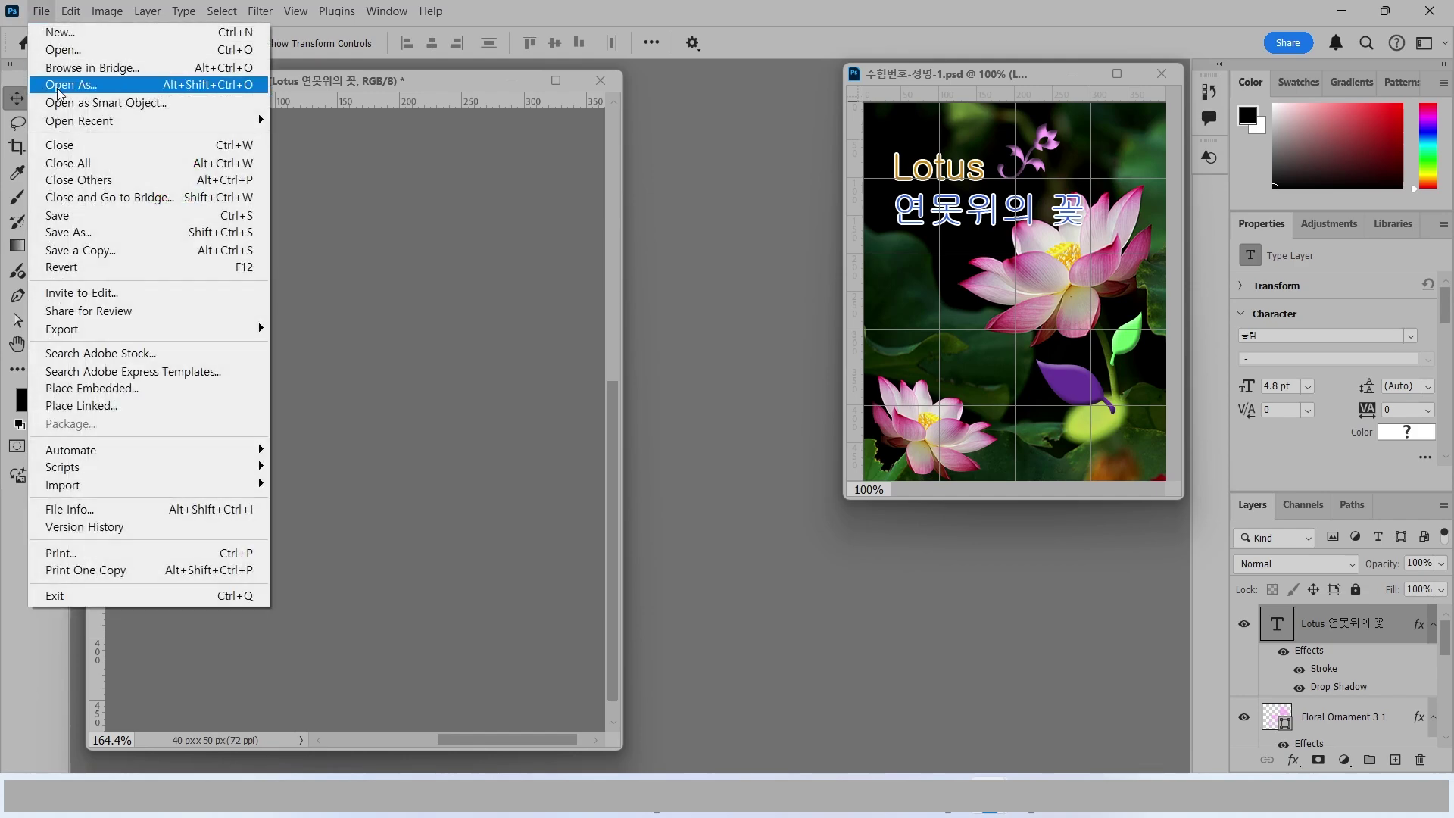
{"action": "left_click", "coordinate": [72, 217]}
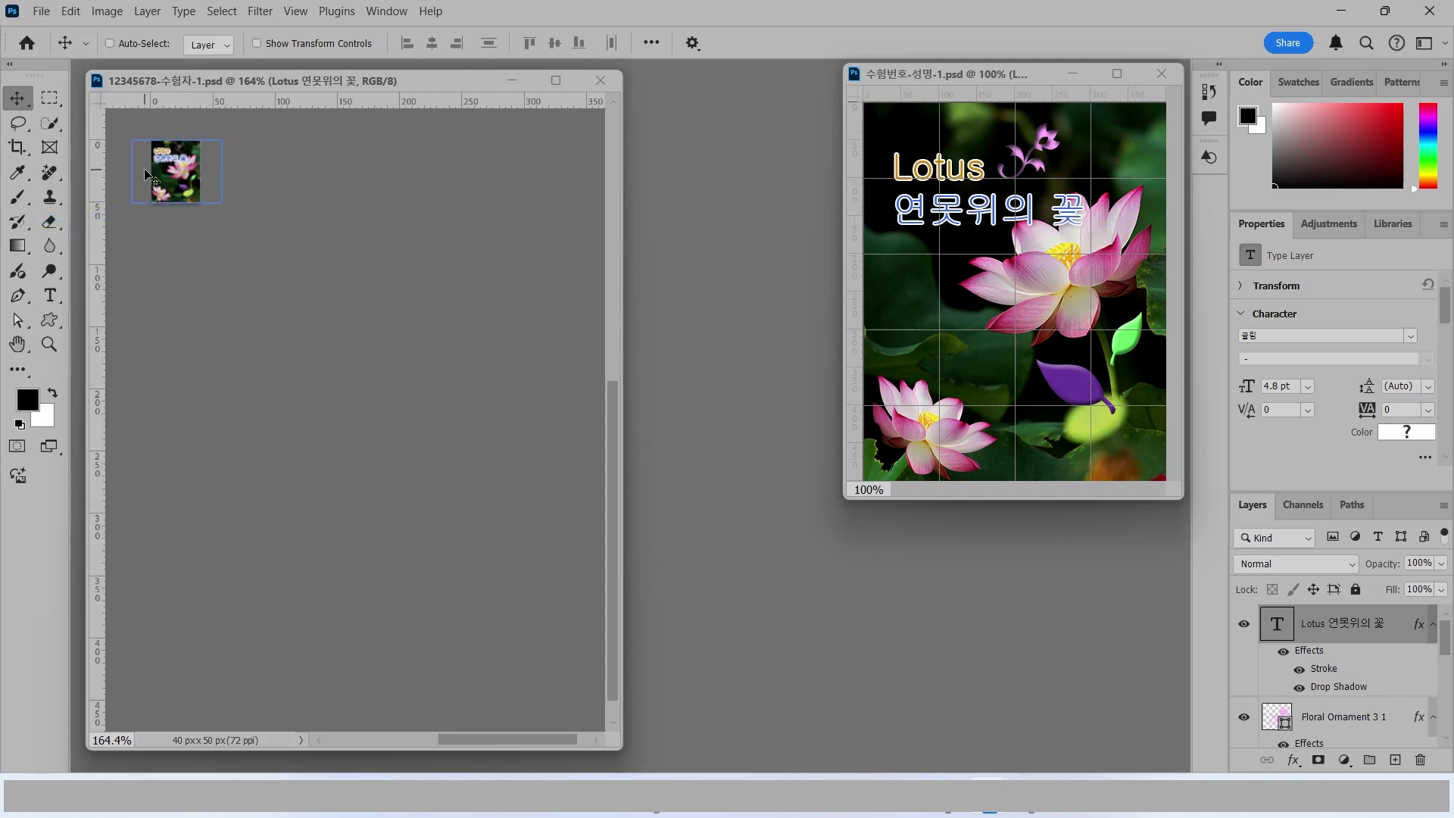
Step: Fit the reduced image to its window and review its layers and effects
{"action": "double_click", "coordinate": [17, 346]}
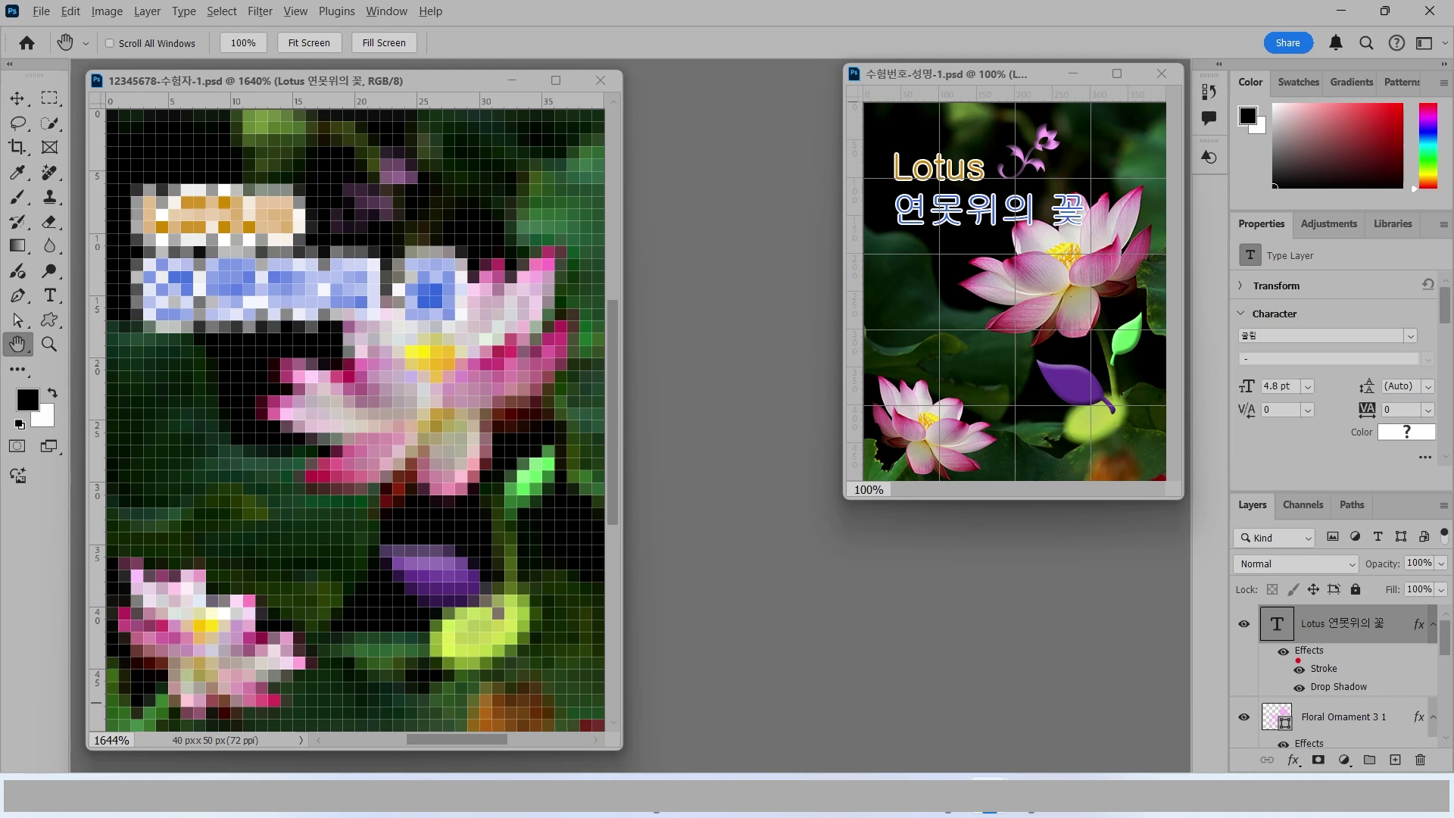
{"action": "left_click_drag", "start_coordinate": [1247, 615], "coordinate": [1183, 576]}
{"action": "left_click_drag", "start_coordinate": [1252, 704], "coordinate": [1179, 659]}
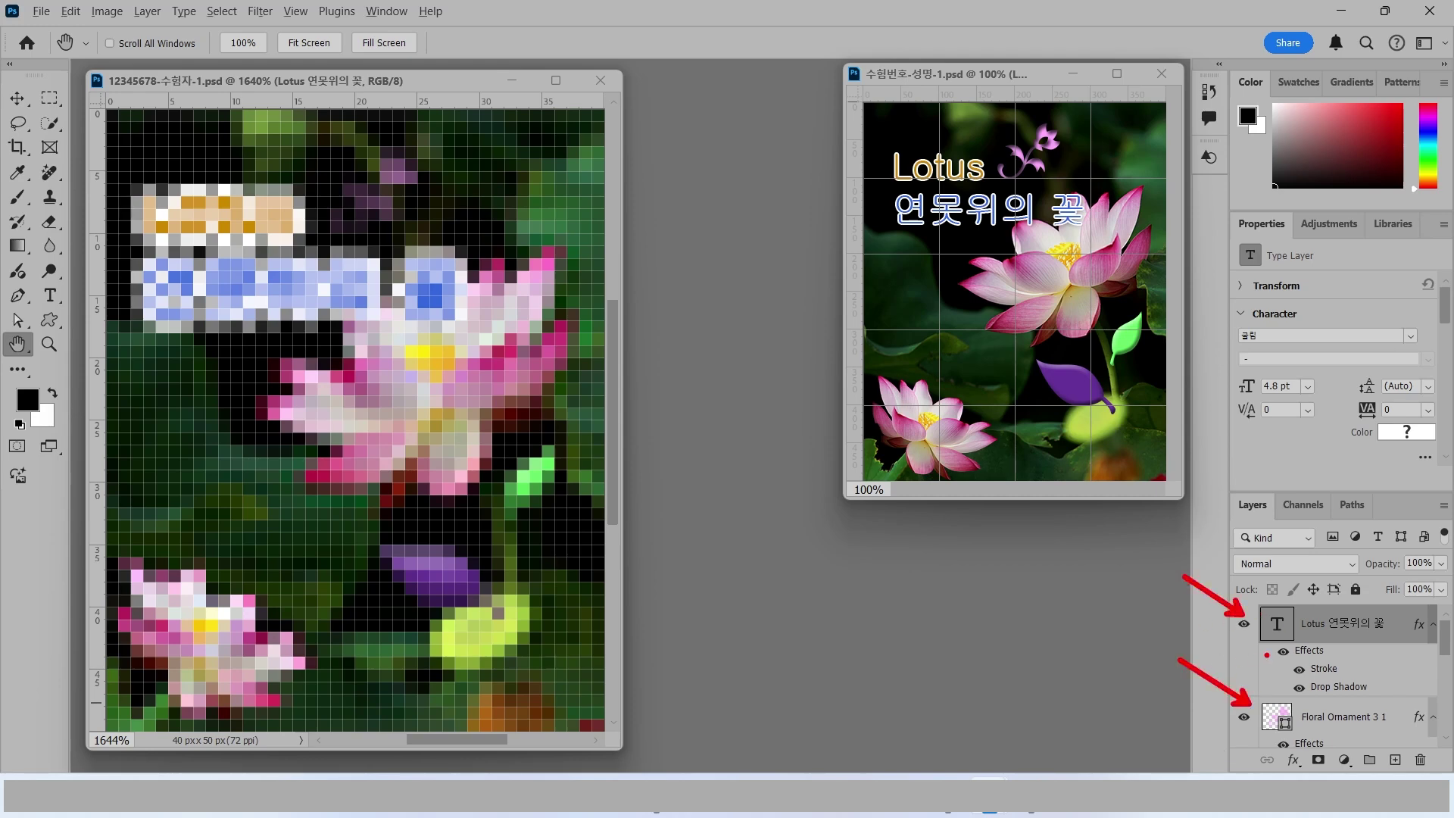
{"action": "mouse_move", "coordinate": [1383, 689]}
{"action": "left_mouse_down"}
{"action": "mouse_move", "coordinate": [1308, 708]}
{"action": "mouse_move", "coordinate": [1329, 653]}
{"action": "mouse_move", "coordinate": [1365, 698]}
{"action": "left_mouse_up"}
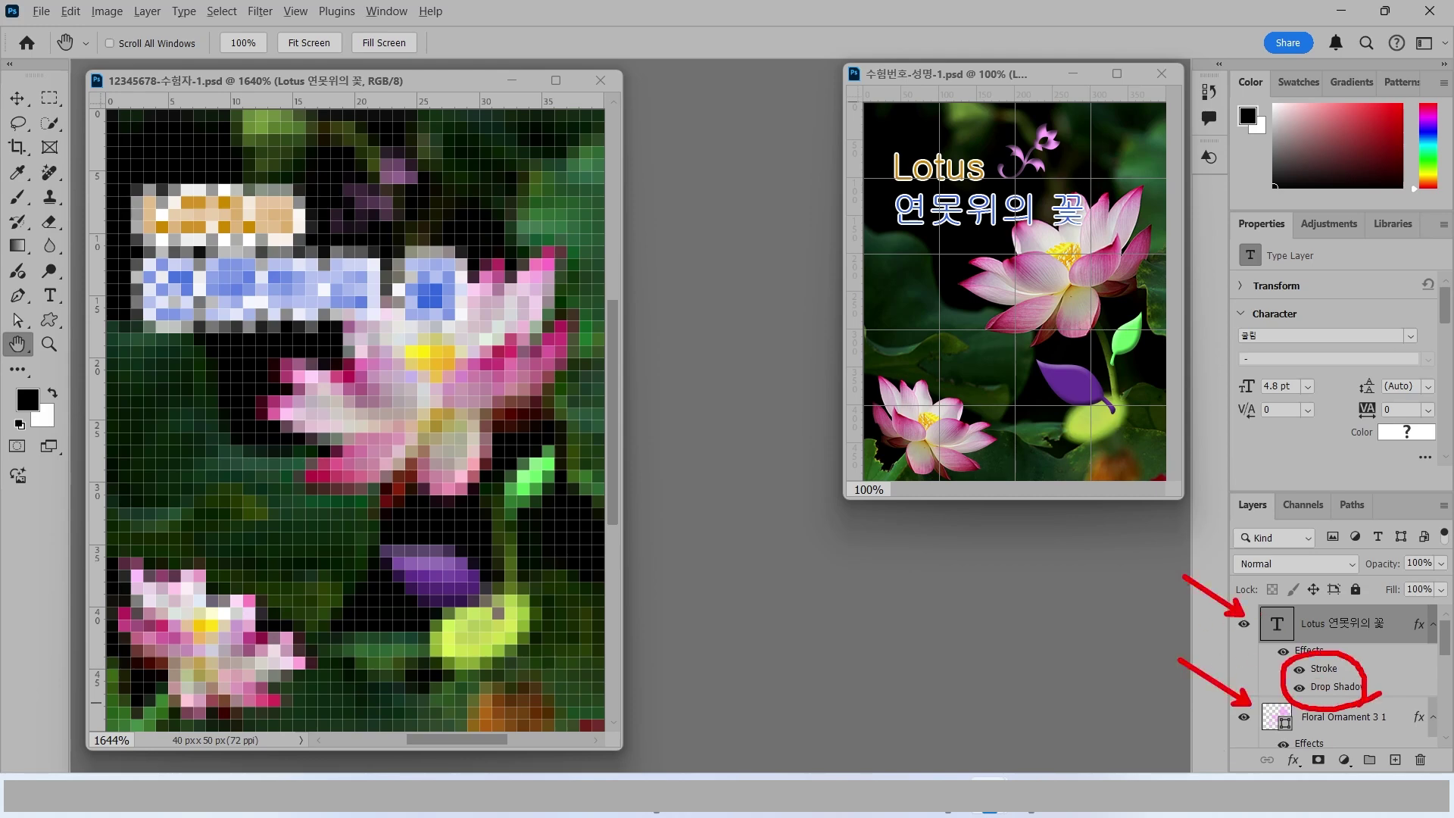
{"action": "key", "text": "Escape"}
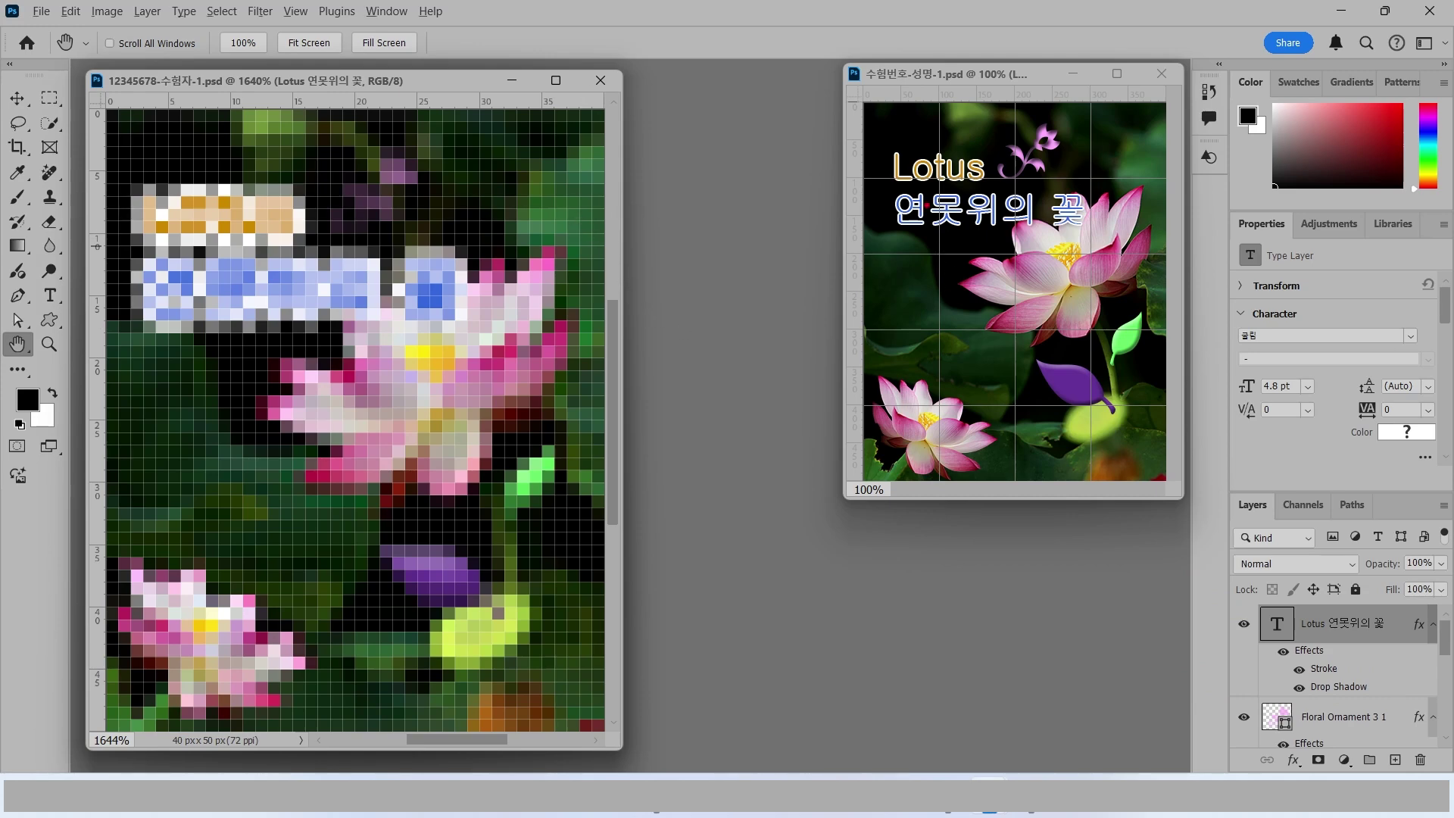
{"action": "mouse_move", "coordinate": [826, 134]}
{"action": "left_mouse_down"}
{"action": "mouse_move", "coordinate": [882, 171]}
{"action": "mouse_move", "coordinate": [888, 214]}
{"action": "left_mouse_up"}
{"action": "key", "text": "Escape"}
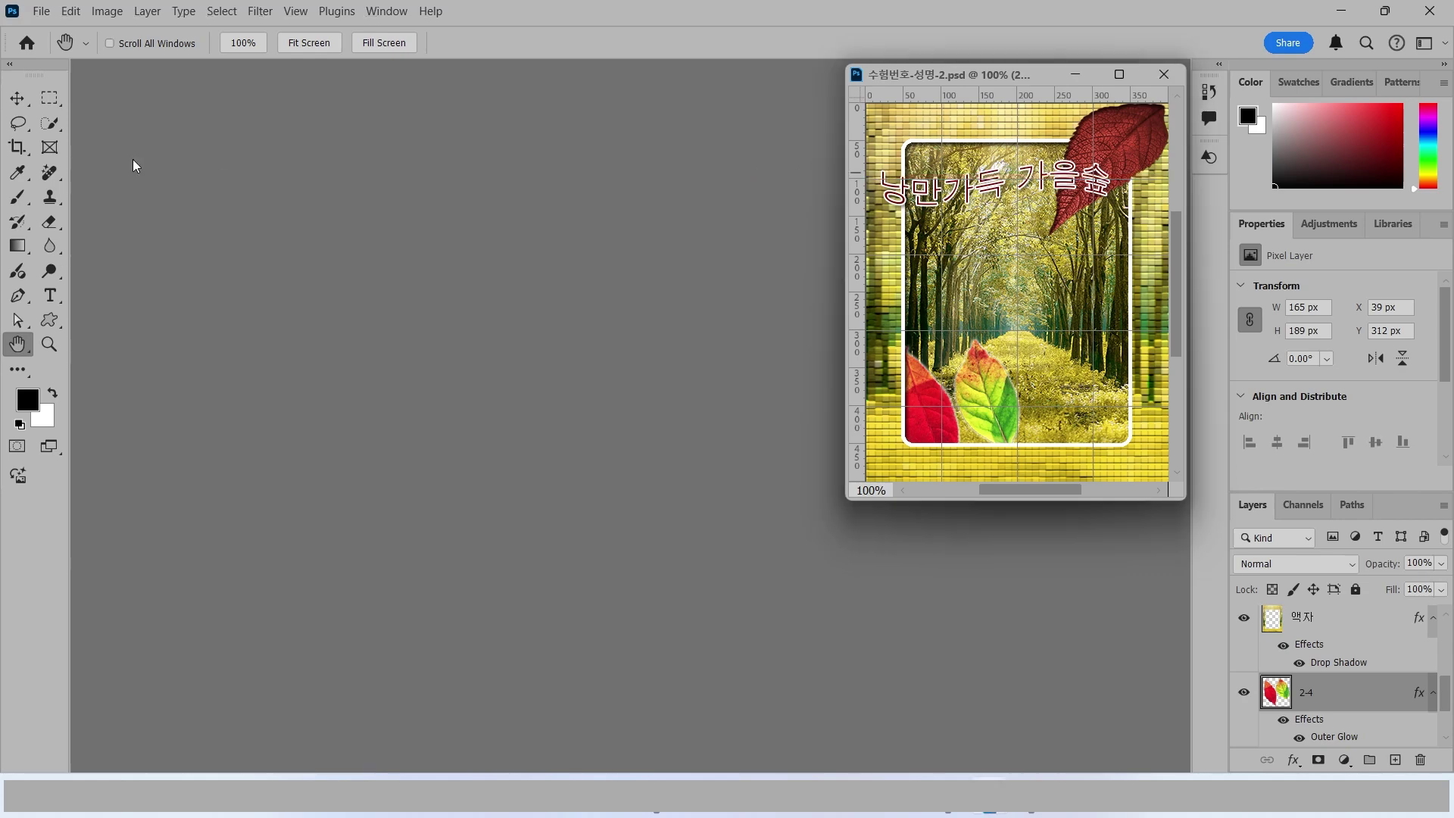
Step: Start a new document and name it 12345678-수험자-2
{"action": "left_click", "coordinate": [44, 12]}
{"action": "left_click", "coordinate": [50, 31]}
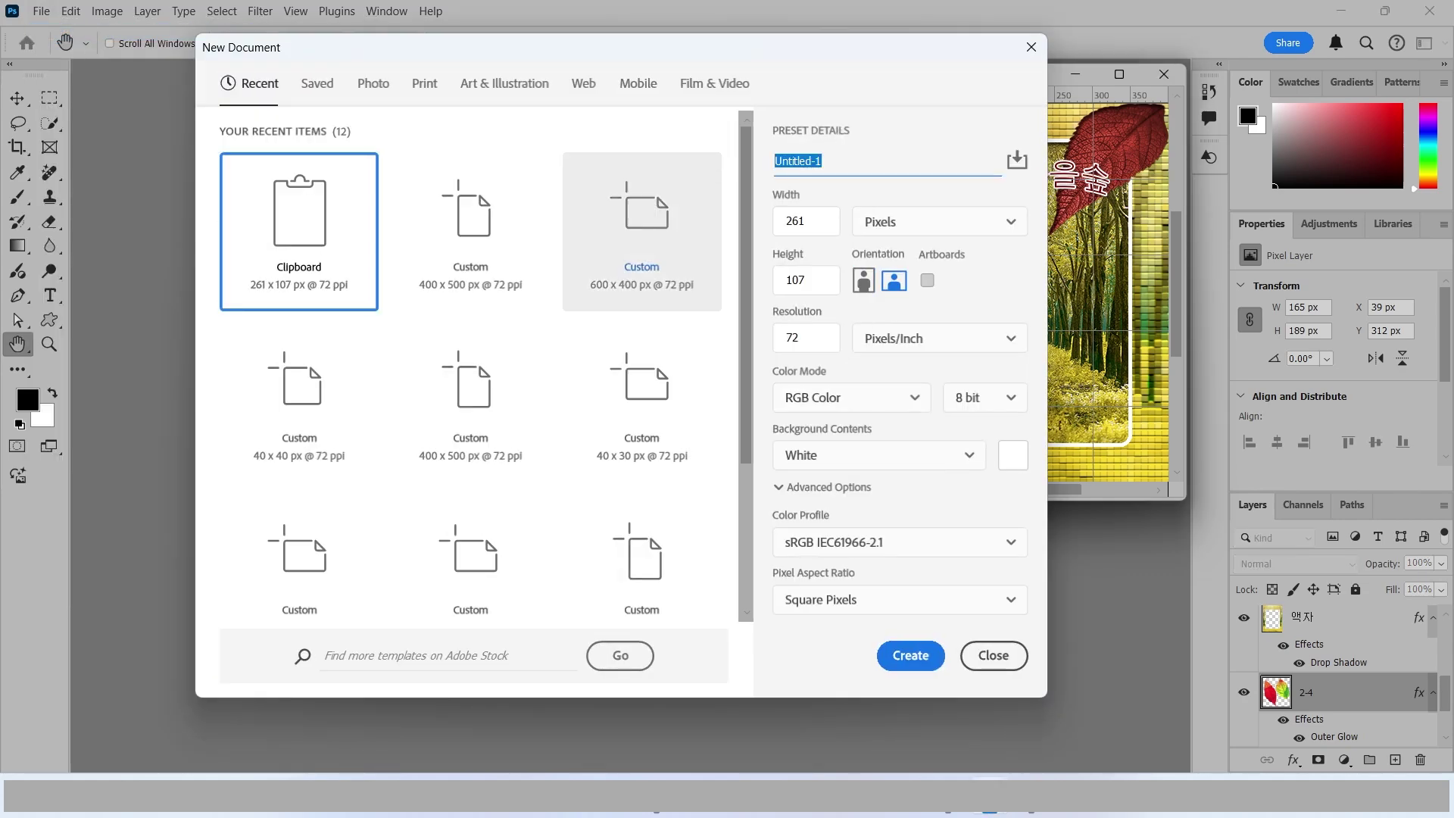
{"action": "type", "text": "12345678"}
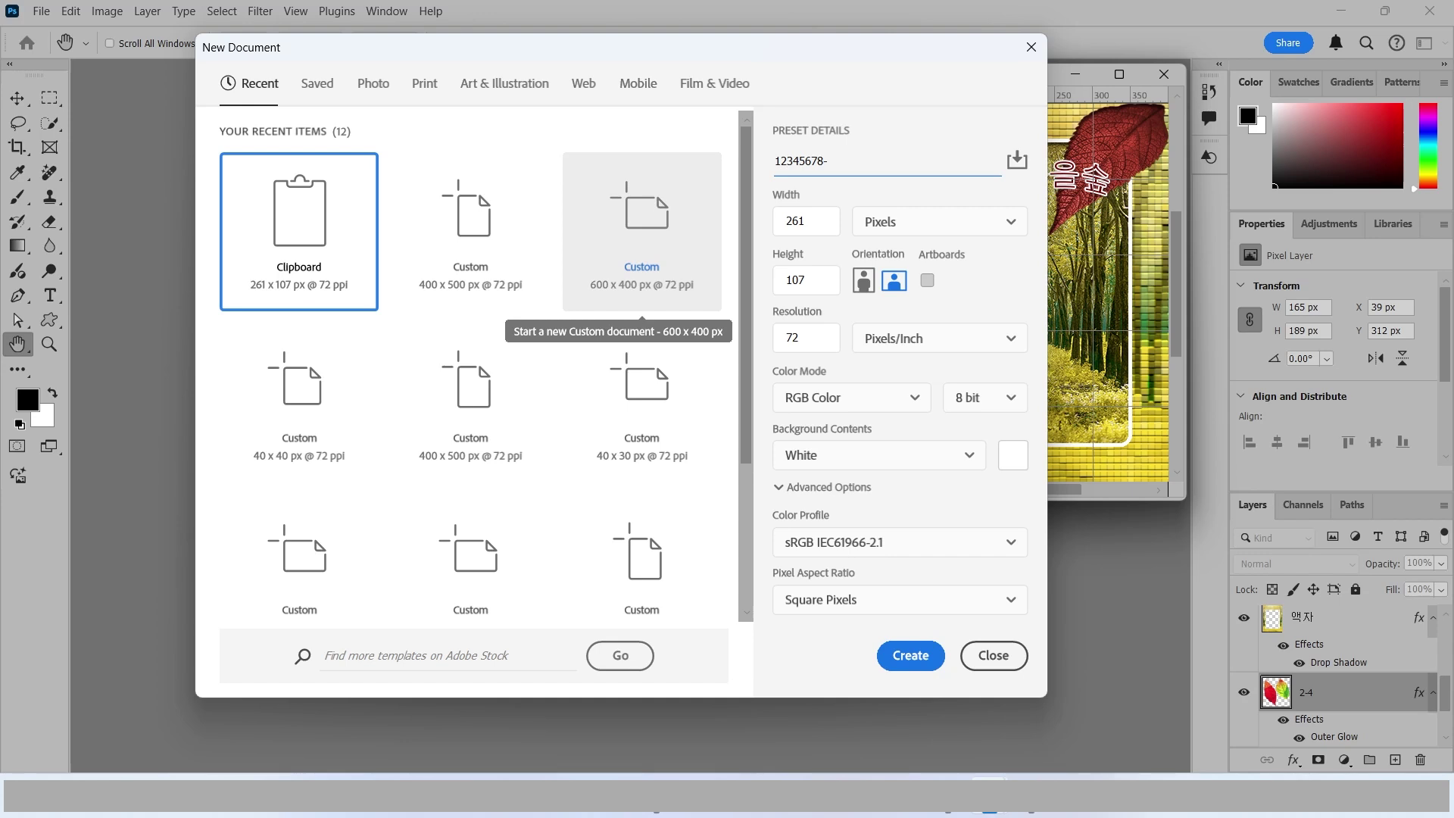
{"action": "type", "text": "-수어"}
{"action": "type", "text": "험자"}
{"action": "type", "text": "-2"}
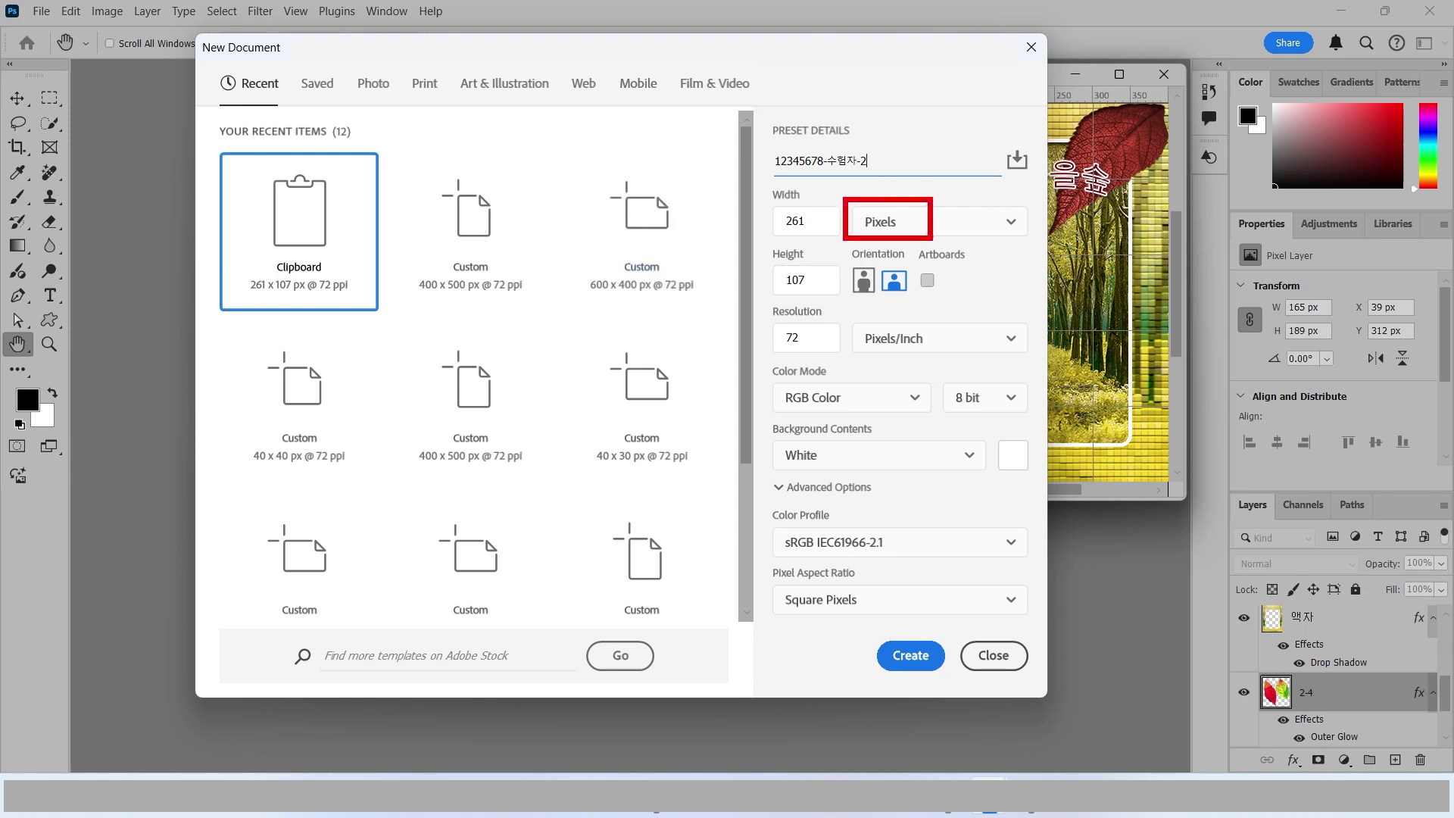
Step: Create the document at 400 × 500 pixels with 72 pixels/inch, RGB Color, 8 bit and a white background
{"action": "key", "text": "Tab"}
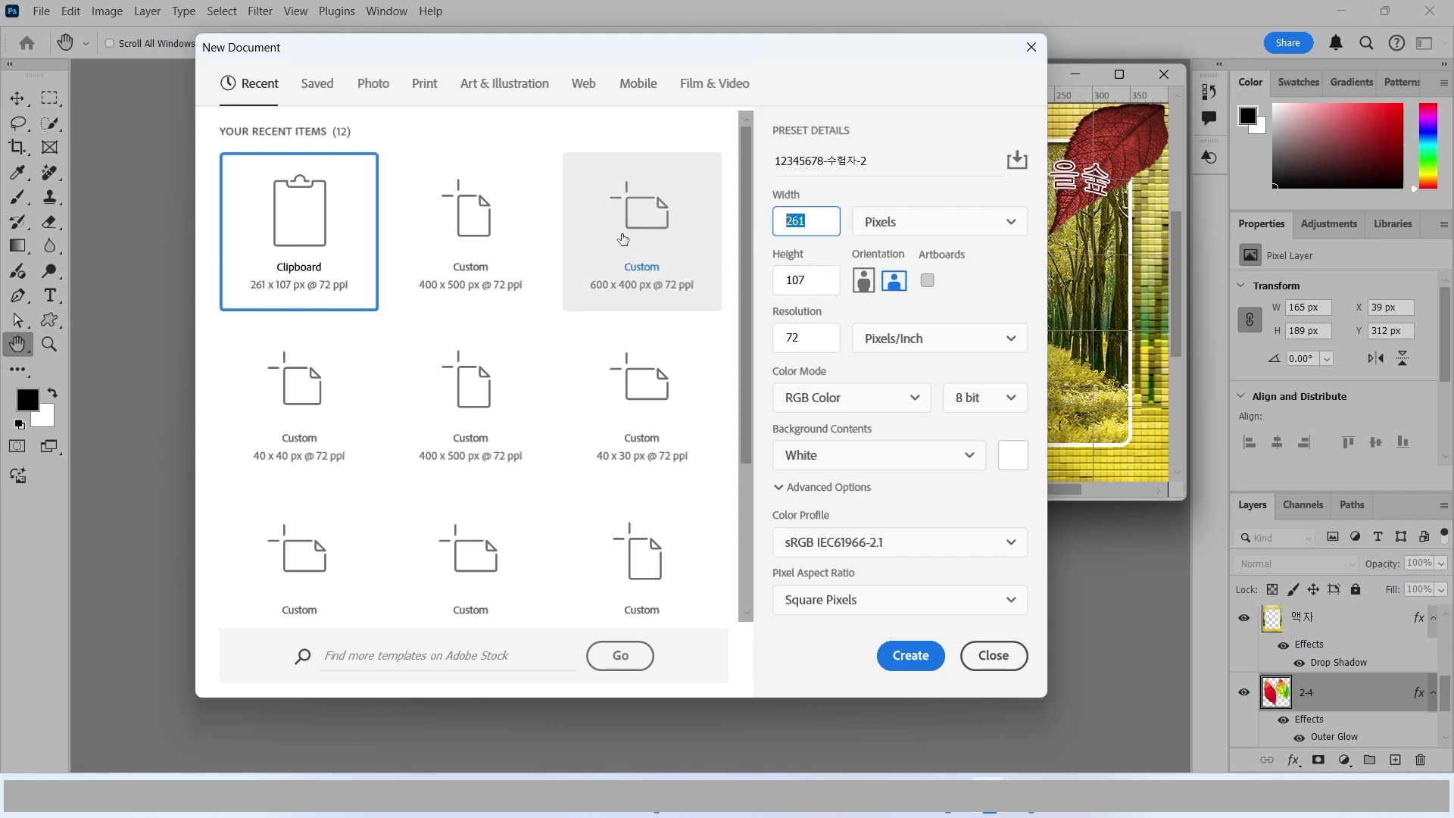
{"action": "type", "text": "400"}
{"action": "key", "text": "Tab"}
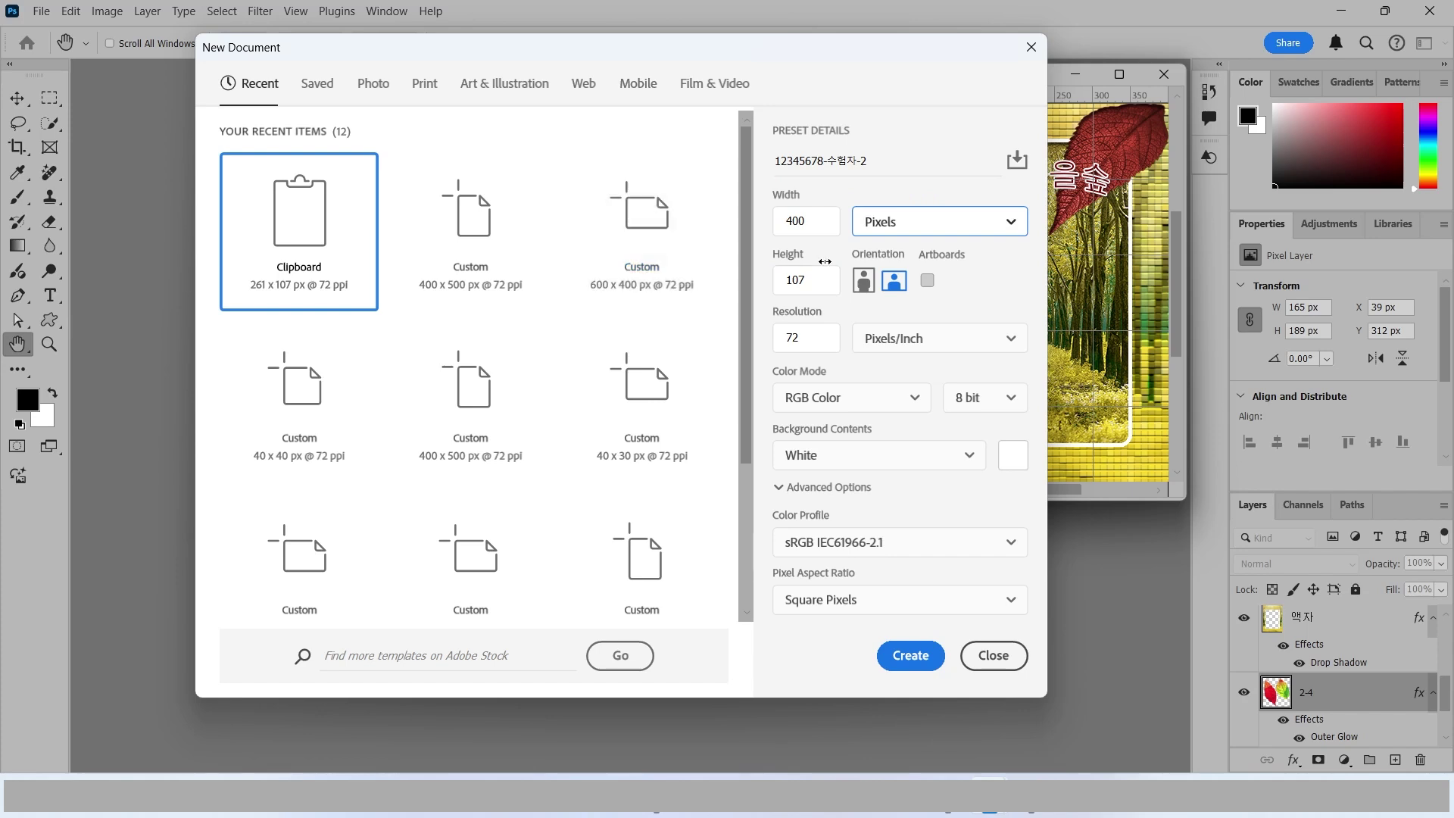
{"action": "left_click", "coordinate": [827, 284]}
{"action": "type", "text": "500"}
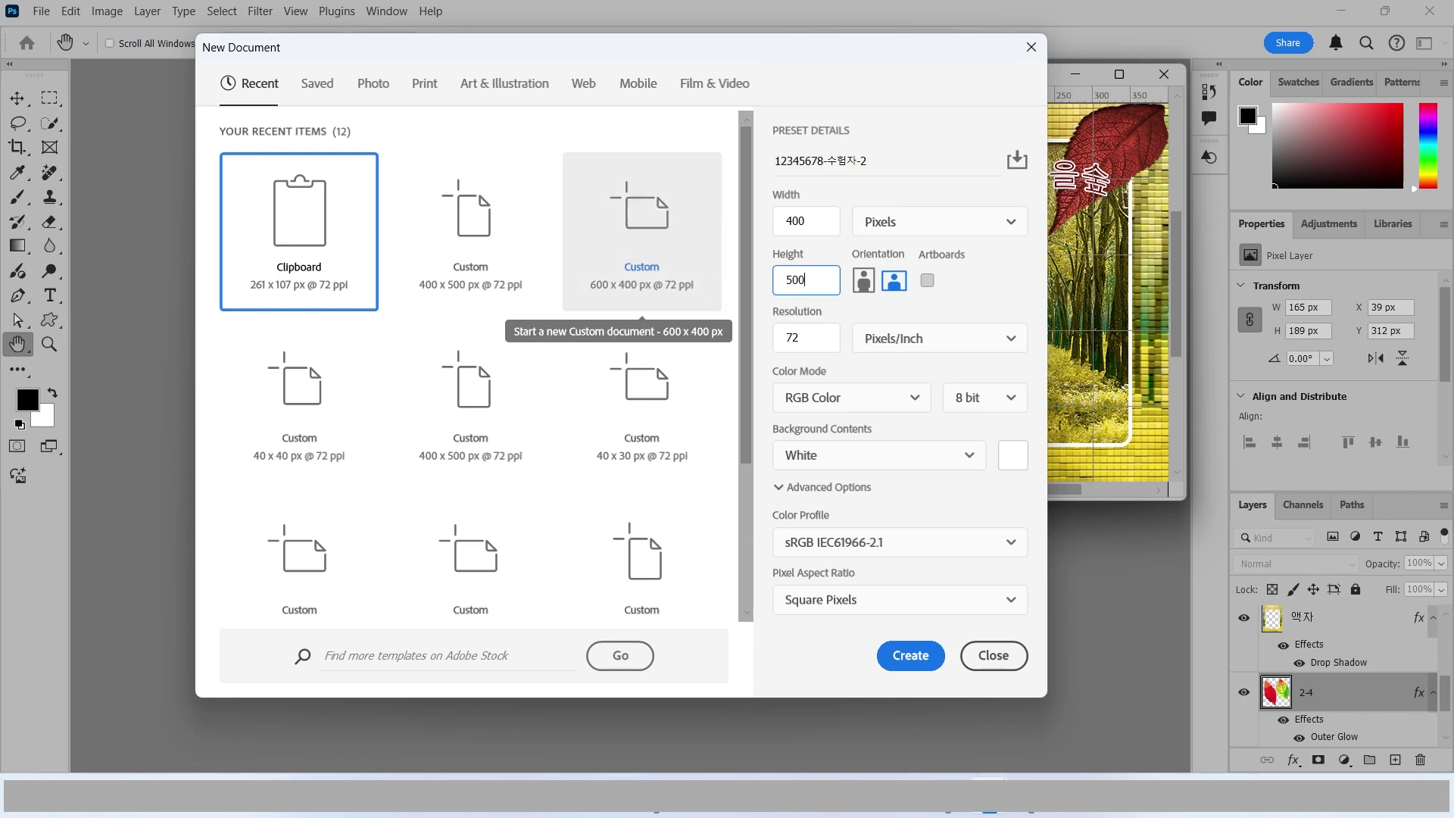
{"action": "key", "text": "Tab"}
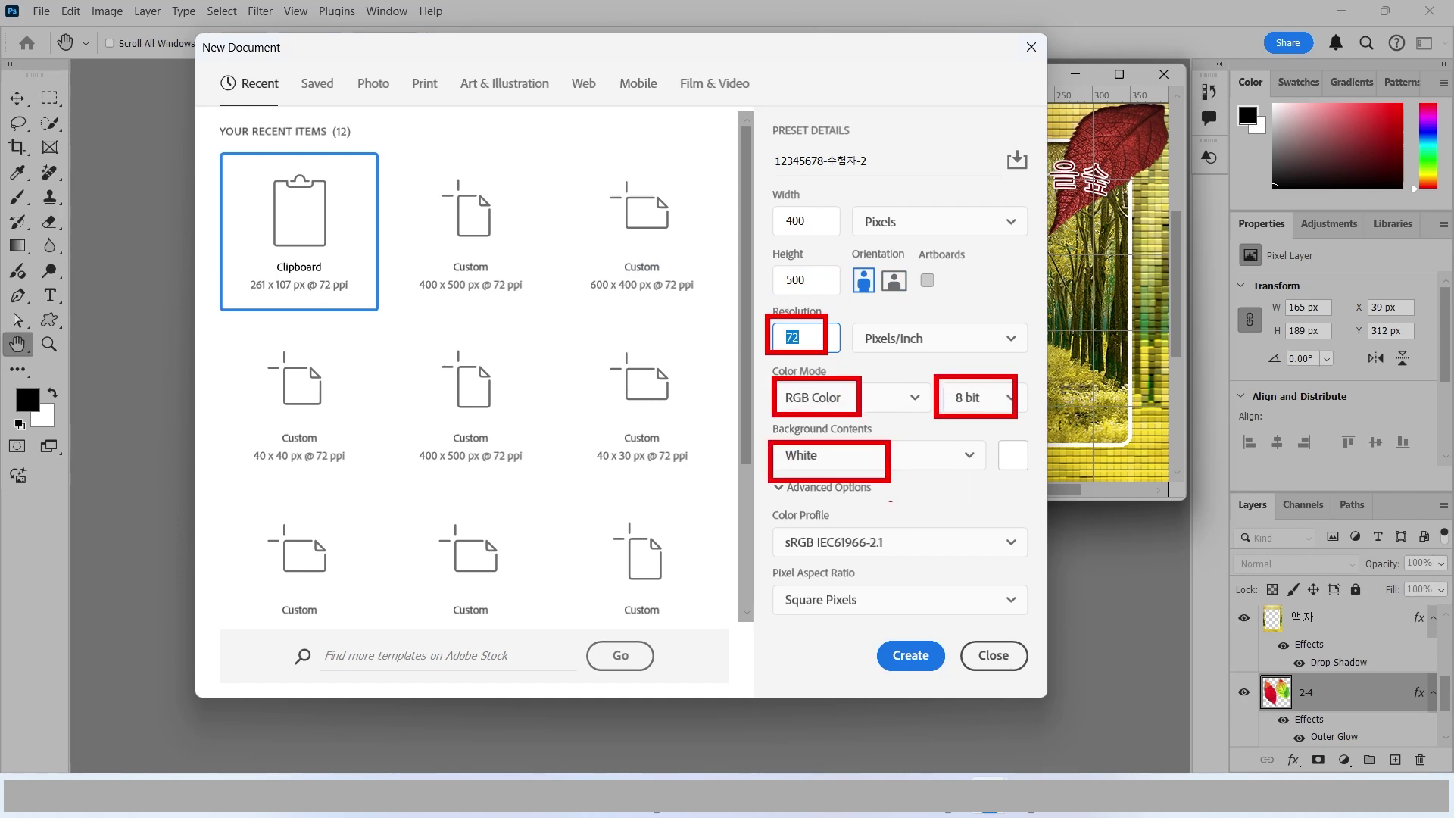
{"action": "left_click", "coordinate": [912, 658]}
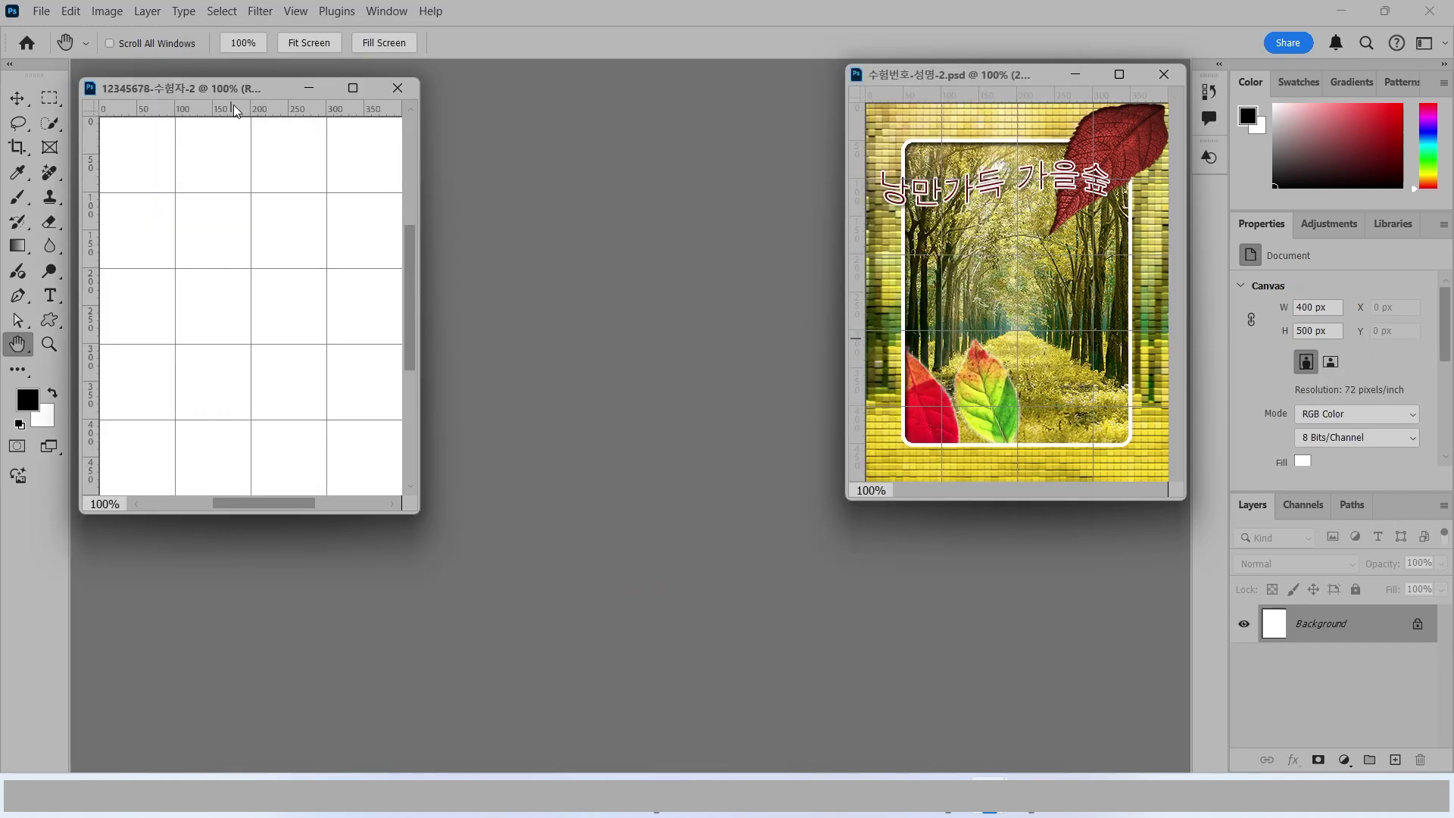
Step: Check the grid display setting for the new document and fit its canvas on screen
{"action": "left_click_drag", "start_coordinate": [225, 85], "coordinate": [223, 78]}
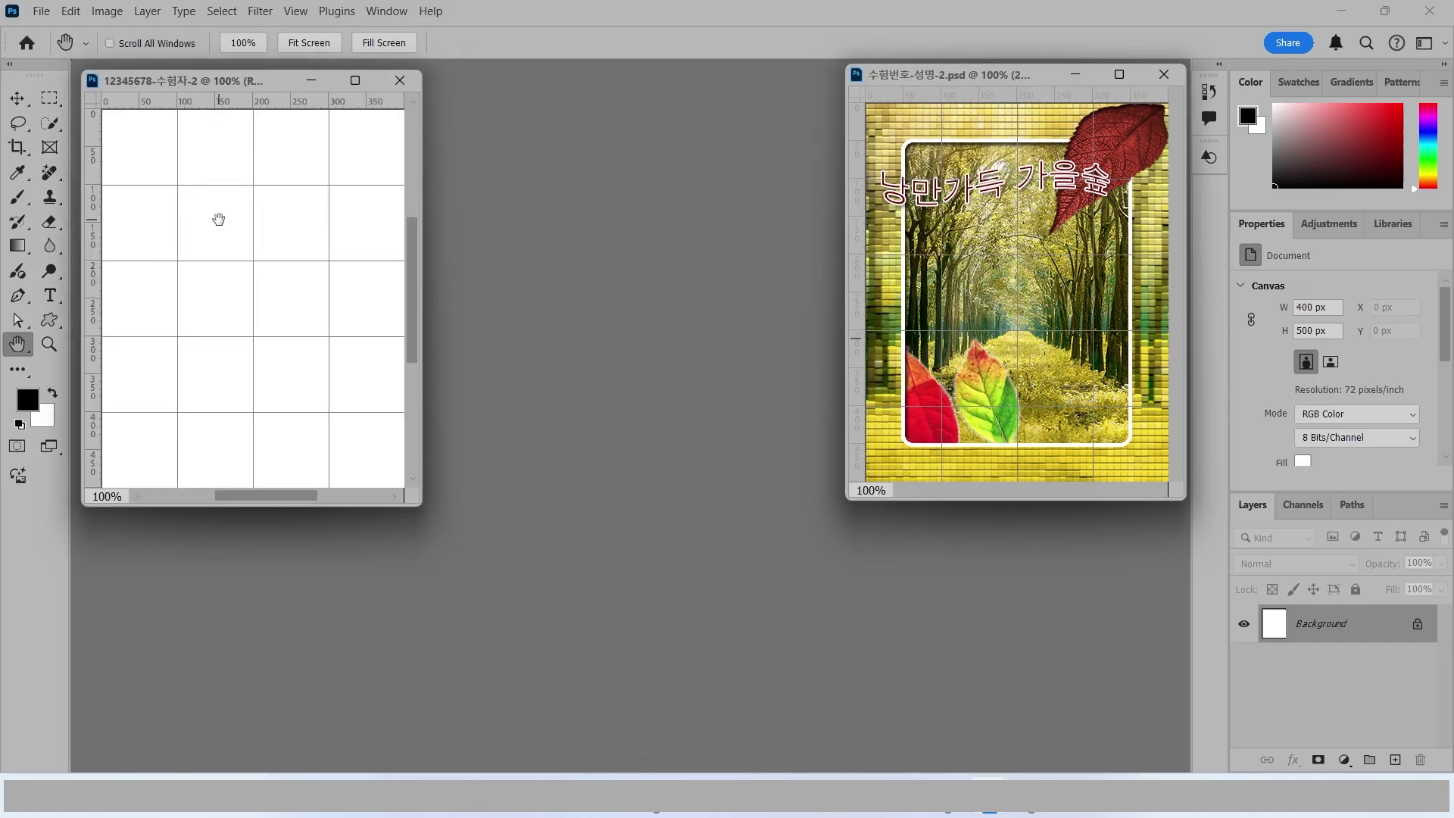
{"action": "left_click", "coordinate": [300, 13]}
{"action": "mouse_move", "coordinate": [317, 393]}
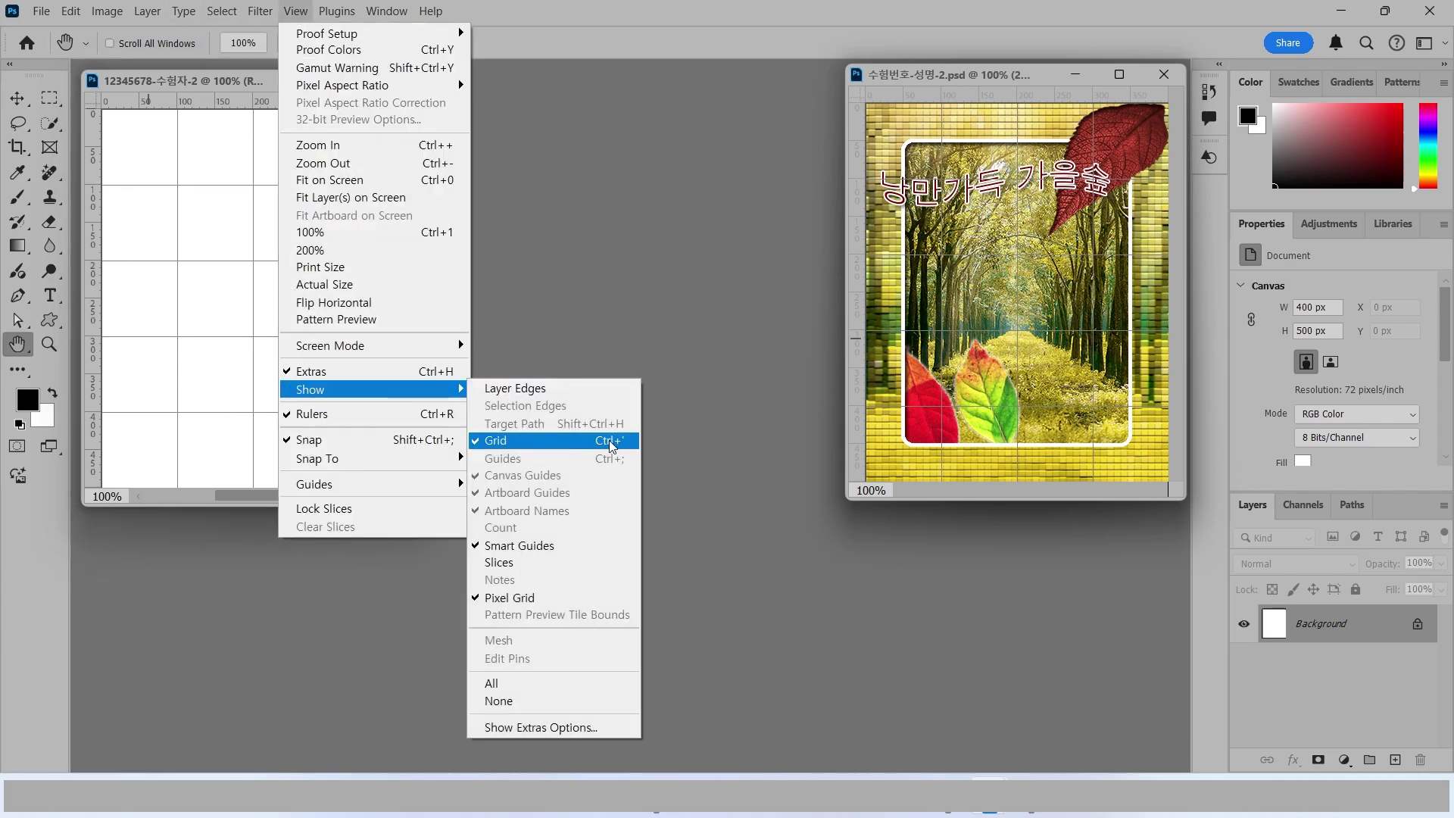
{"action": "left_click", "coordinate": [703, 429]}
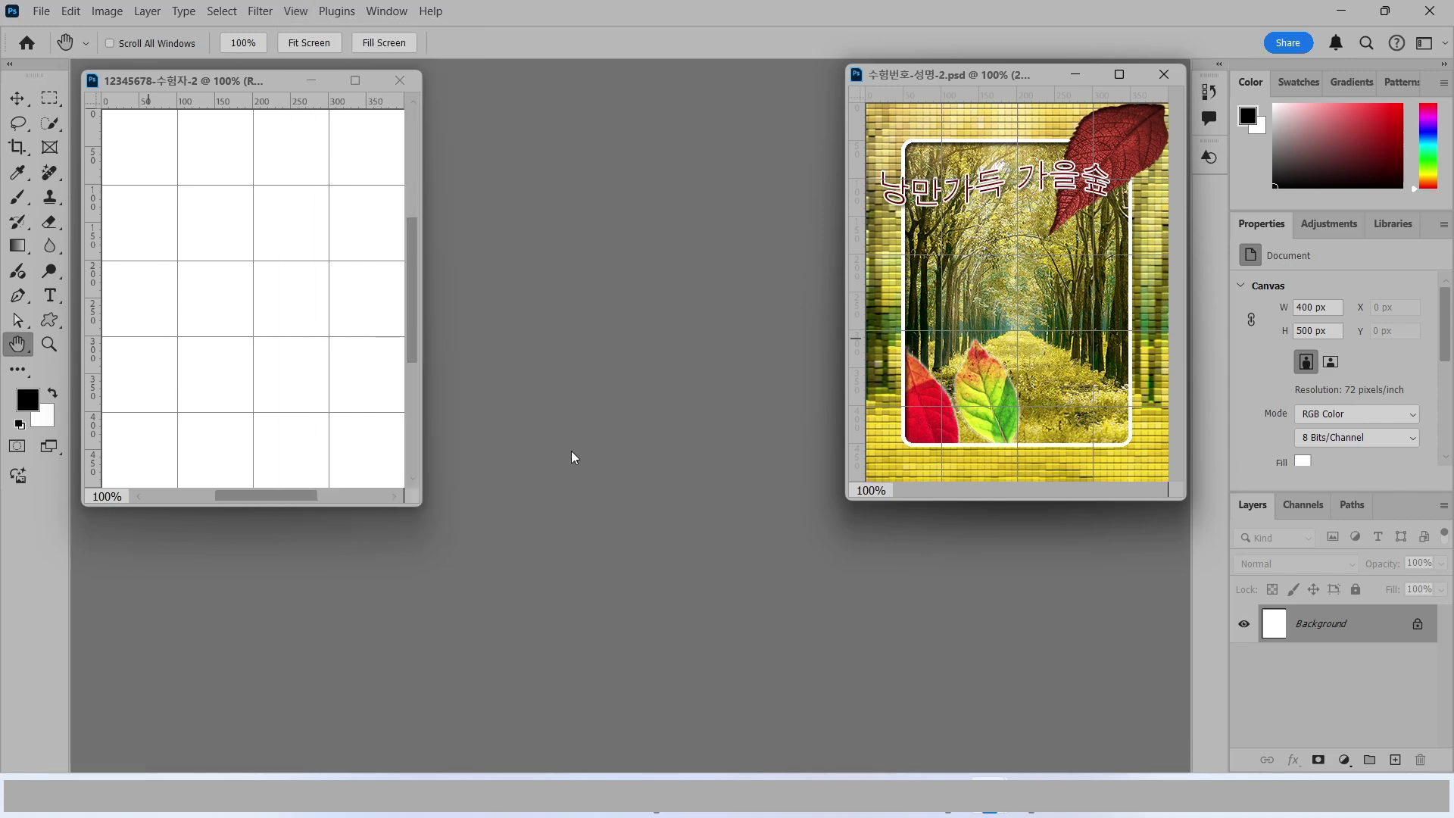
{"action": "double_click", "coordinate": [19, 346]}
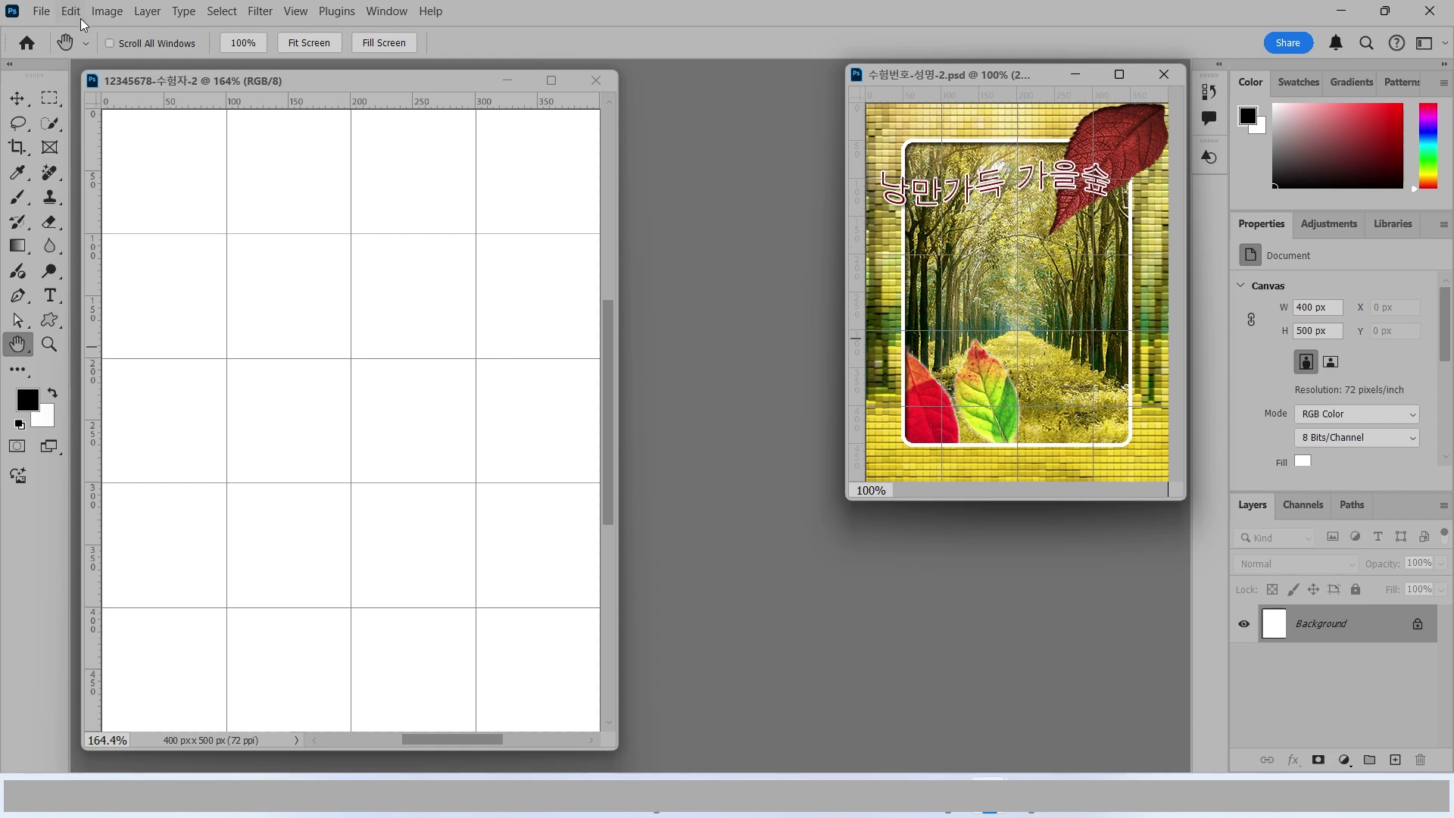
Step: Open 2급-2.jpg from the 소스 folder inside 01회 and place its window between the new document and the reference
{"action": "left_click", "coordinate": [51, 12]}
{"action": "left_click", "coordinate": [53, 53]}
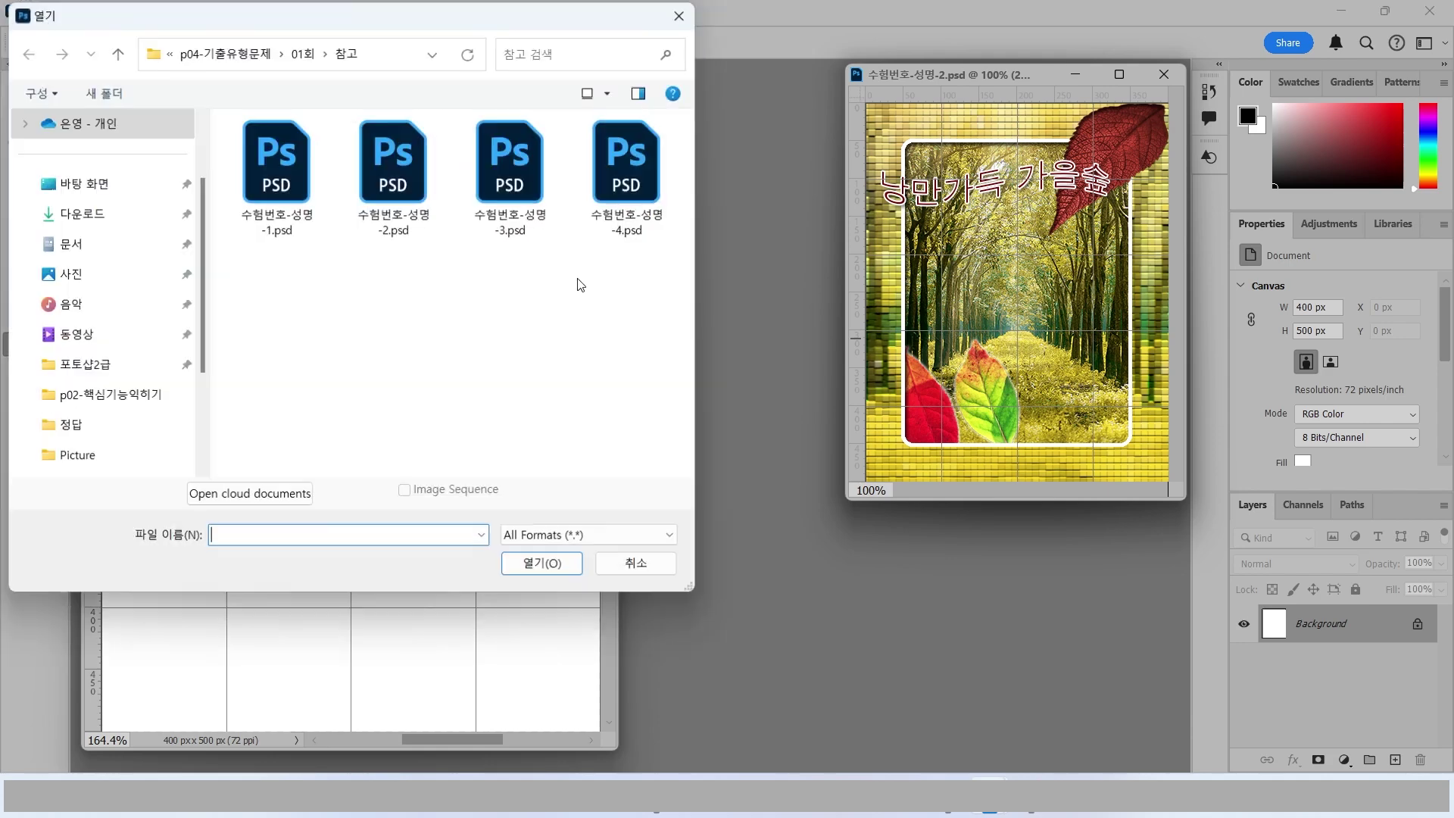
{"action": "left_click", "coordinate": [302, 54]}
{"action": "left_click", "coordinate": [286, 179]}
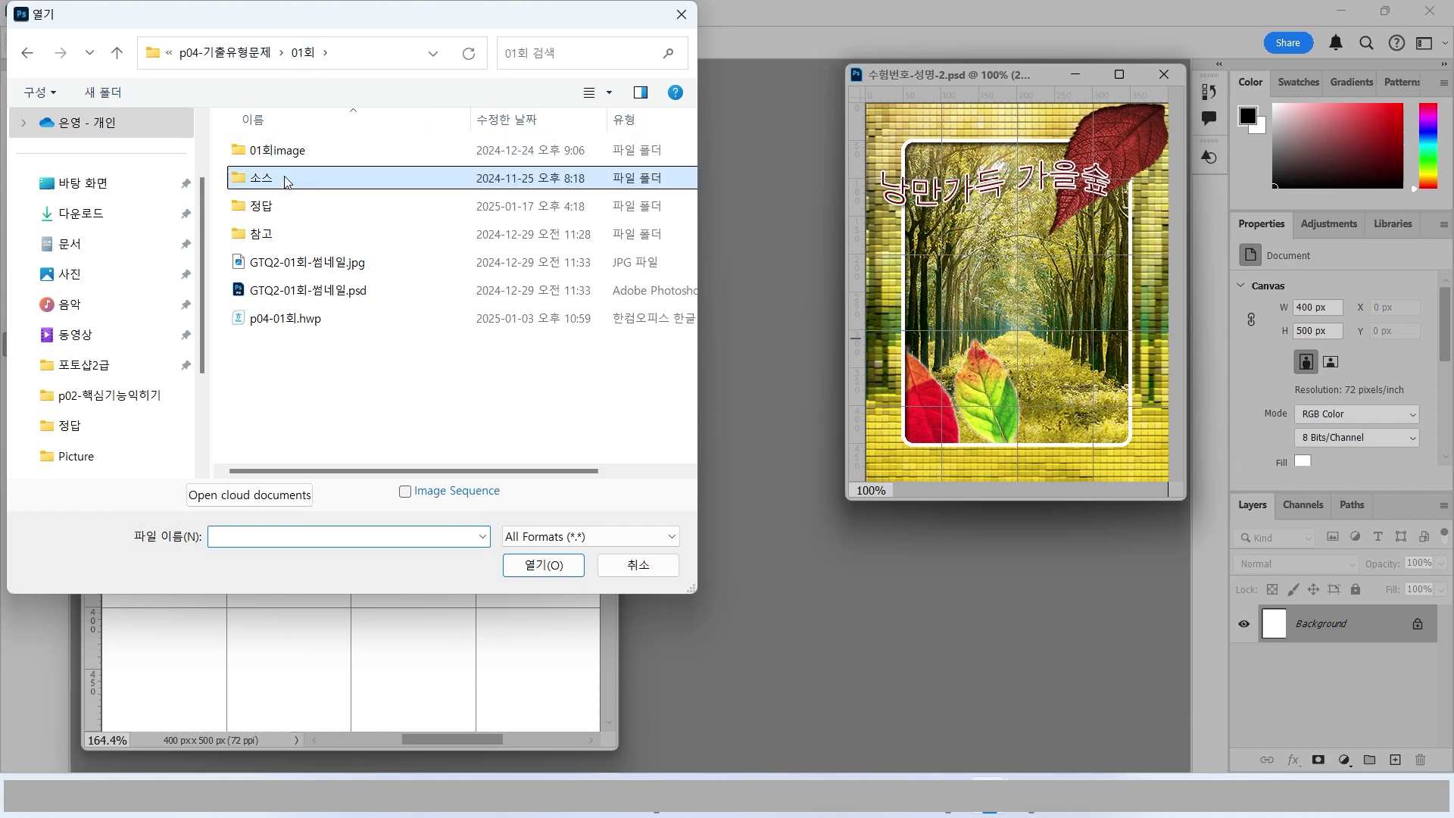
{"action": "double_click", "coordinate": [286, 179]}
{"action": "left_click", "coordinate": [377, 179]}
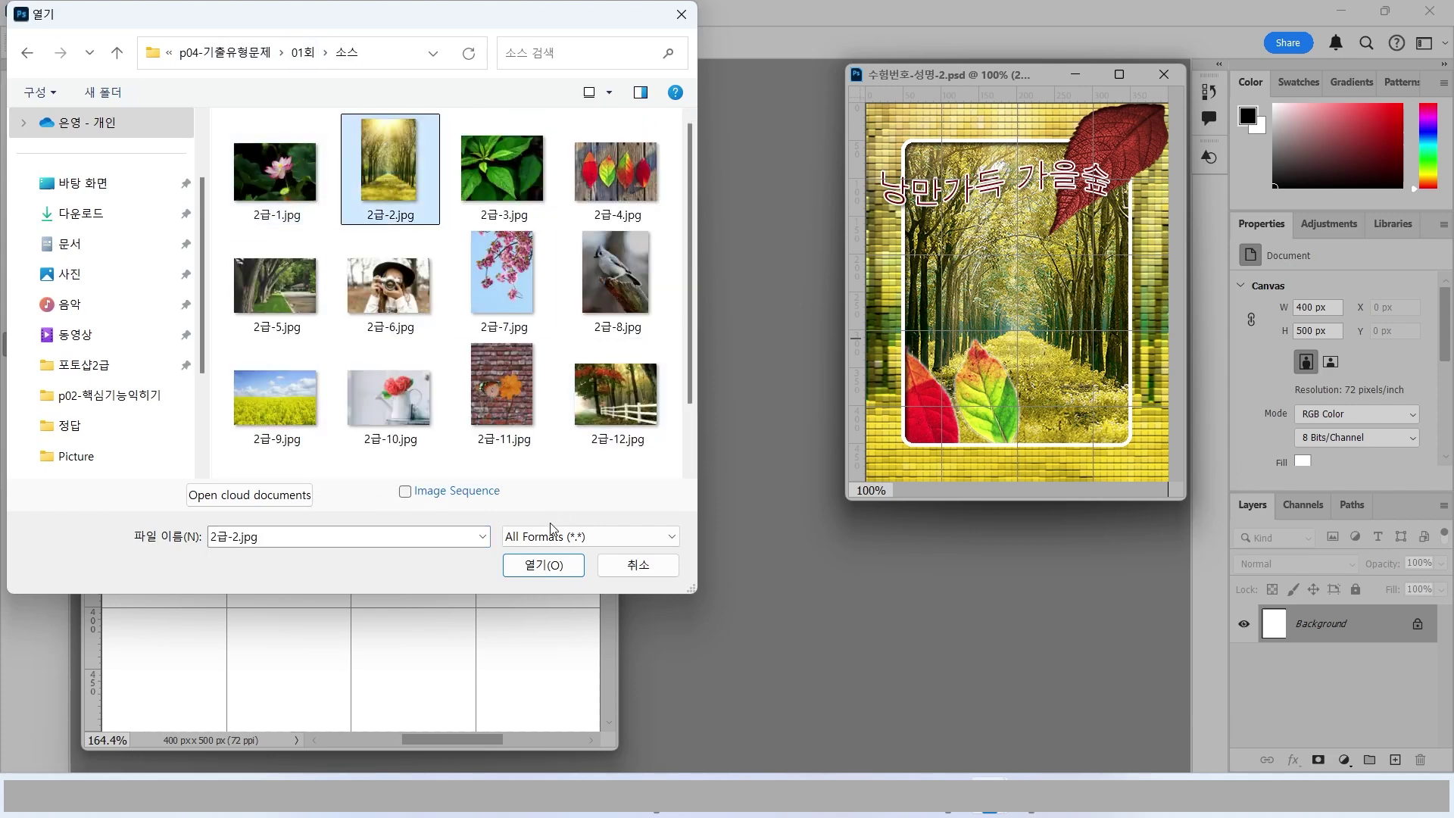
{"action": "left_click", "coordinate": [543, 565]}
{"action": "left_click_drag", "start_coordinate": [266, 106], "coordinate": [592, 134]}
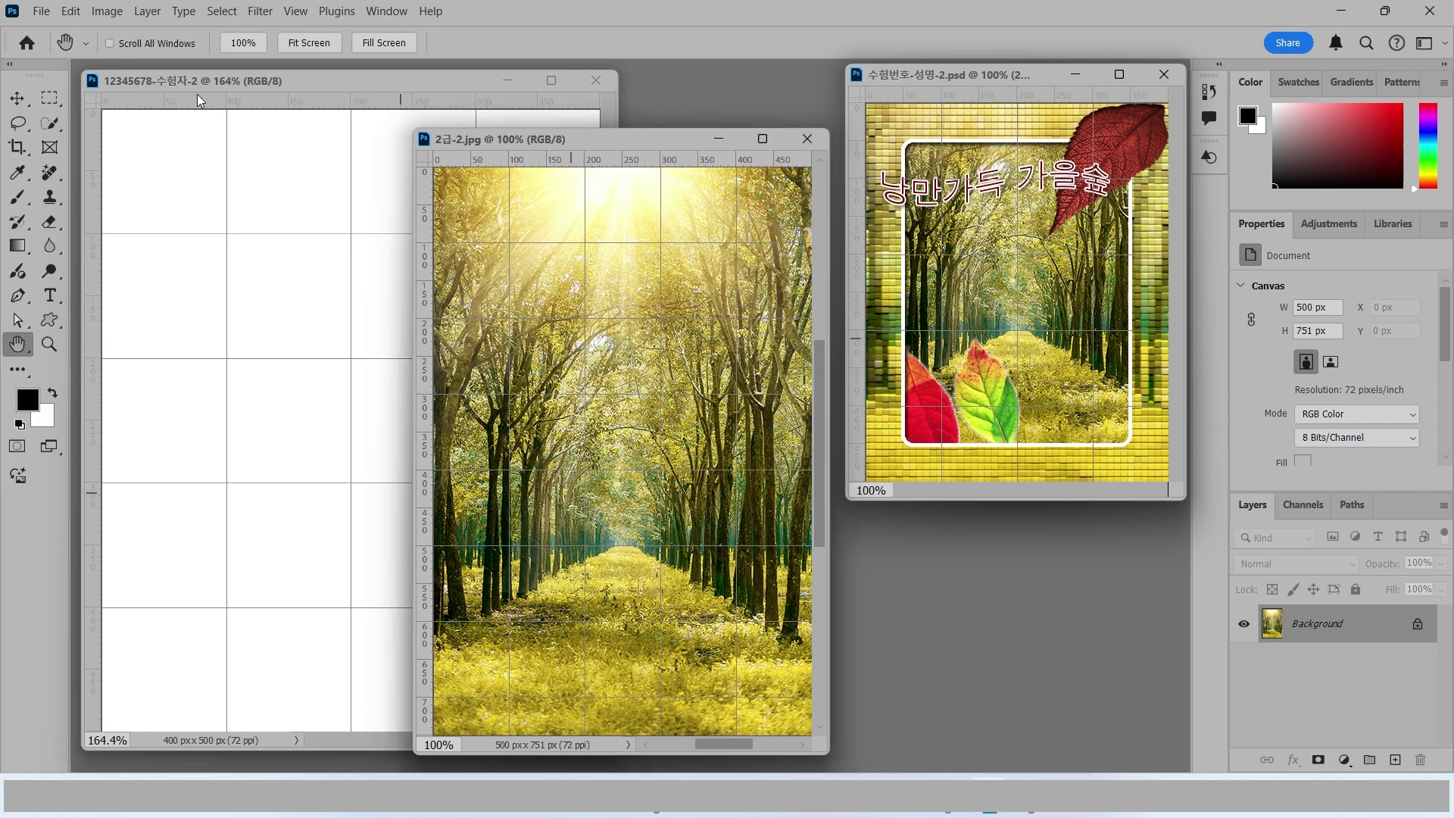
Step: Resize the forest image proportionally to a width of 400 pixels
{"action": "left_click", "coordinate": [98, 14]}
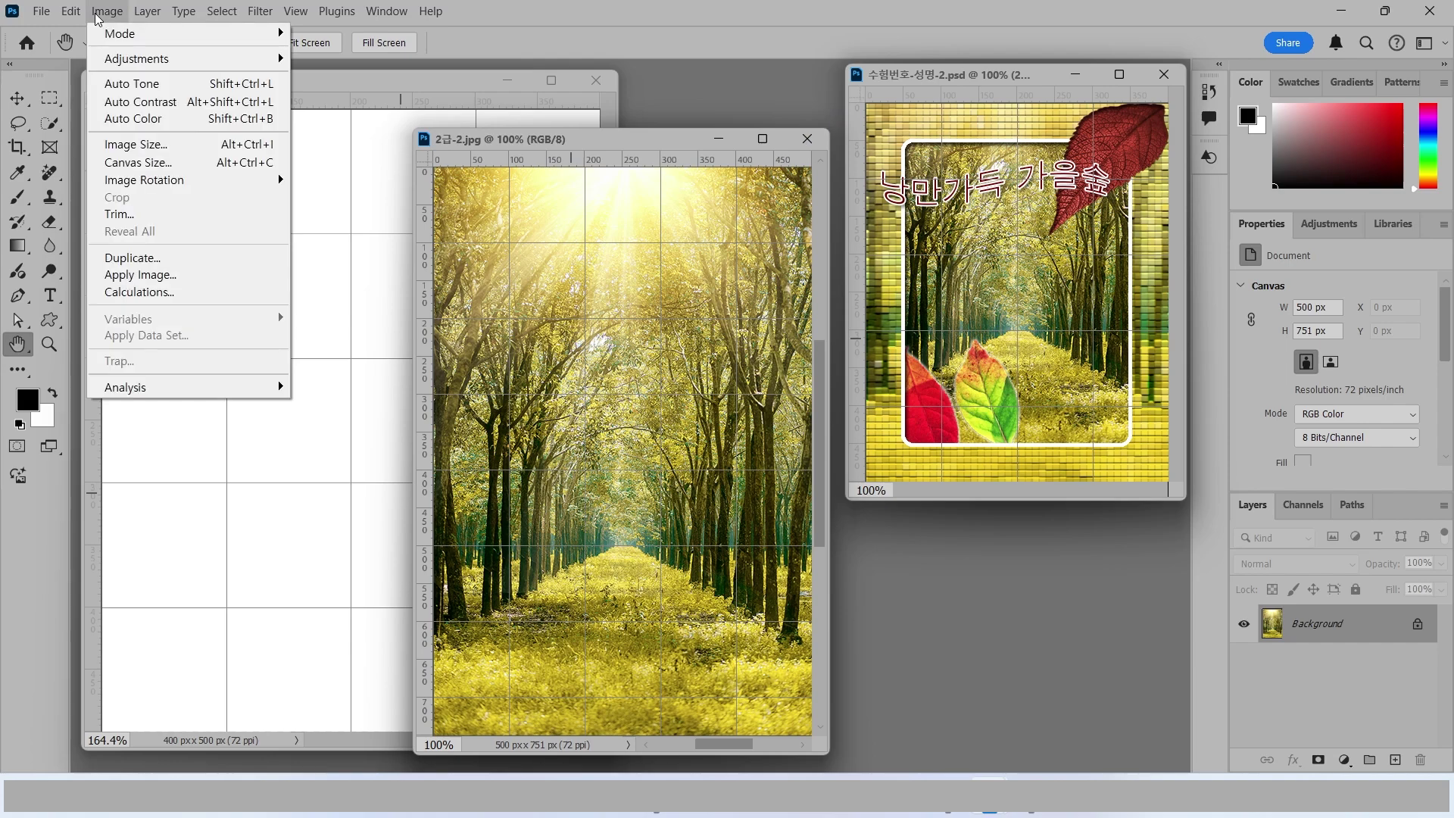
{"action": "left_click", "coordinate": [138, 146]}
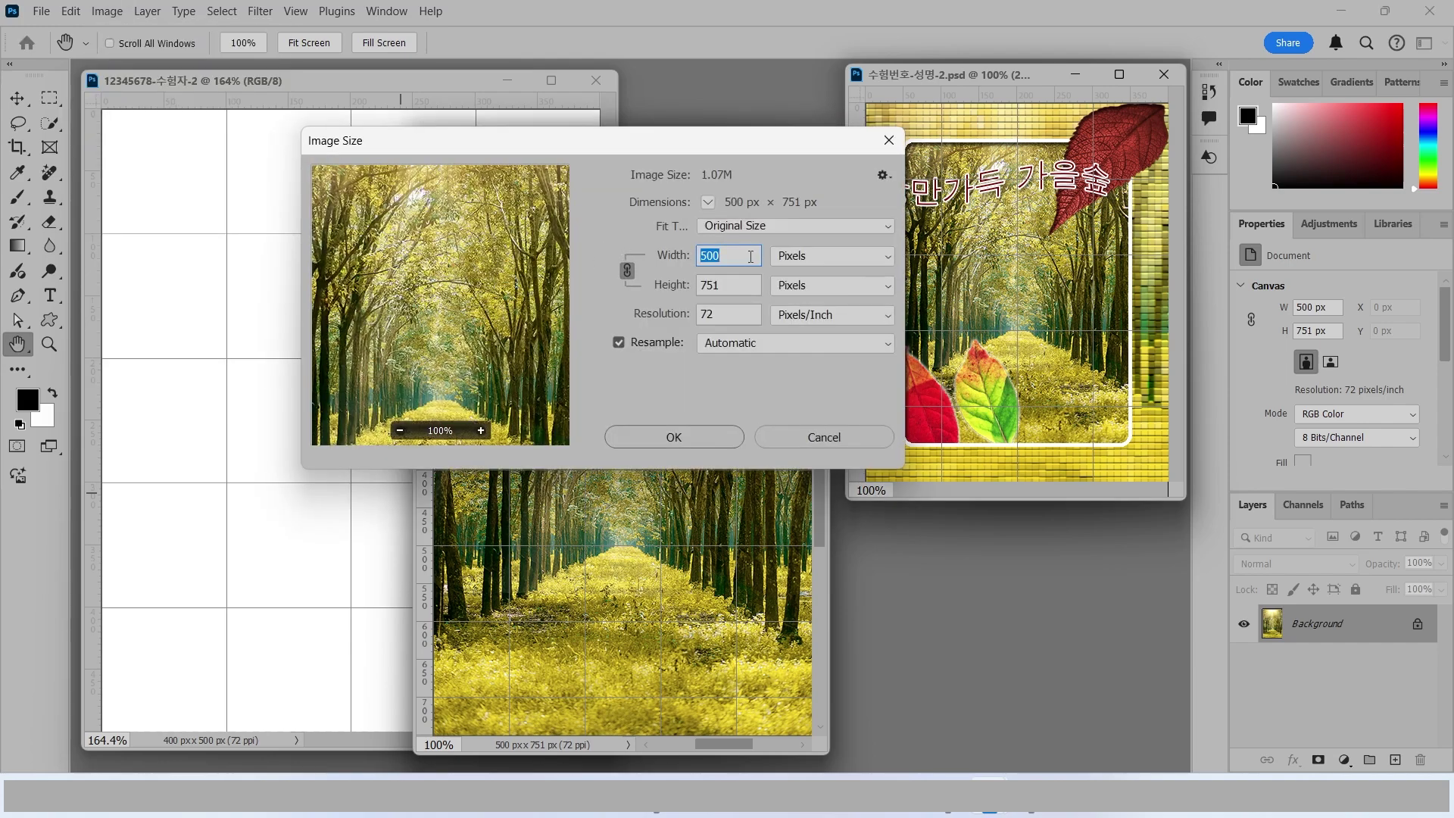
{"action": "type", "text": "400"}
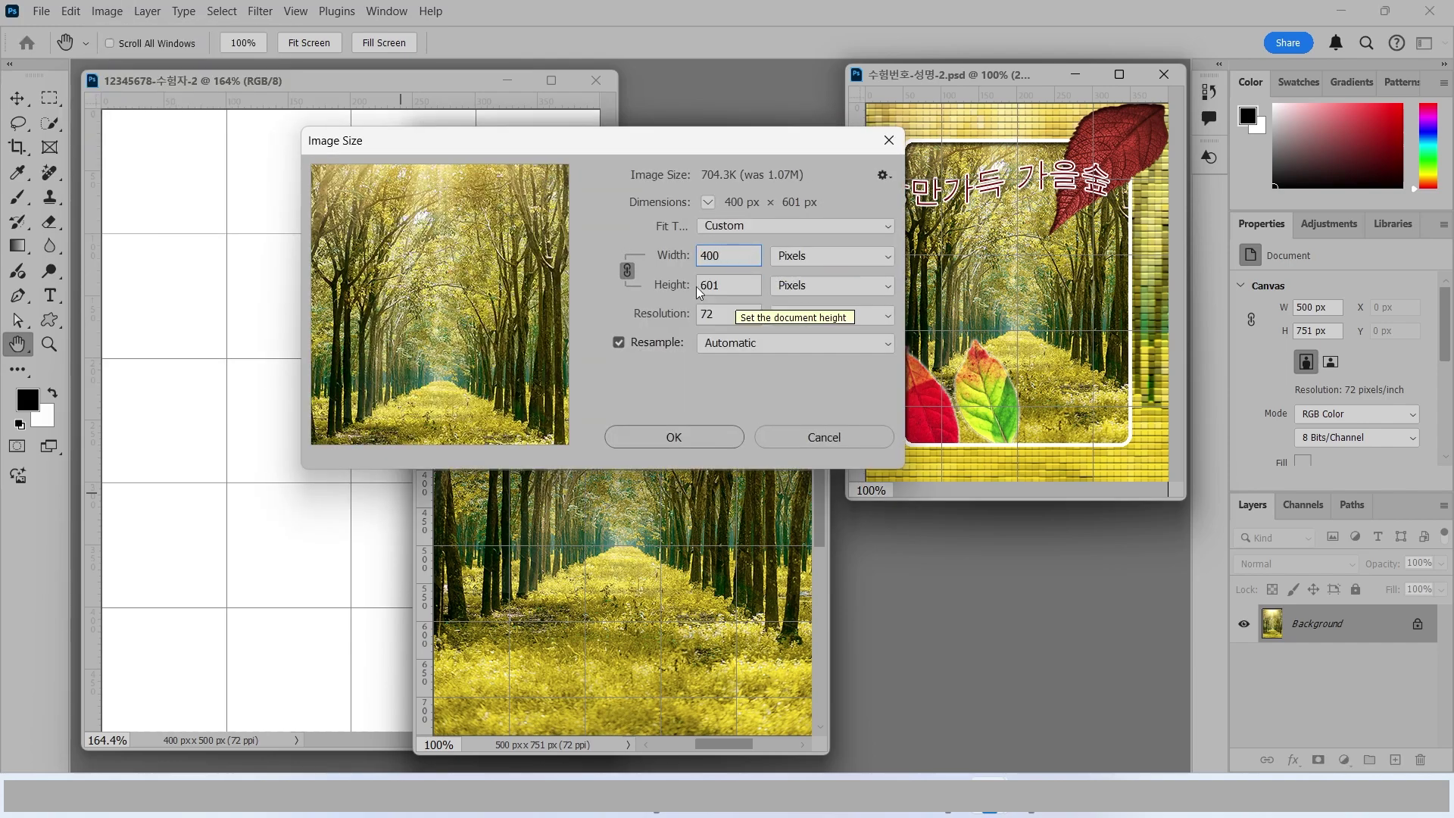
{"action": "double_click", "coordinate": [730, 285]}
{"action": "type", "text": "500"}
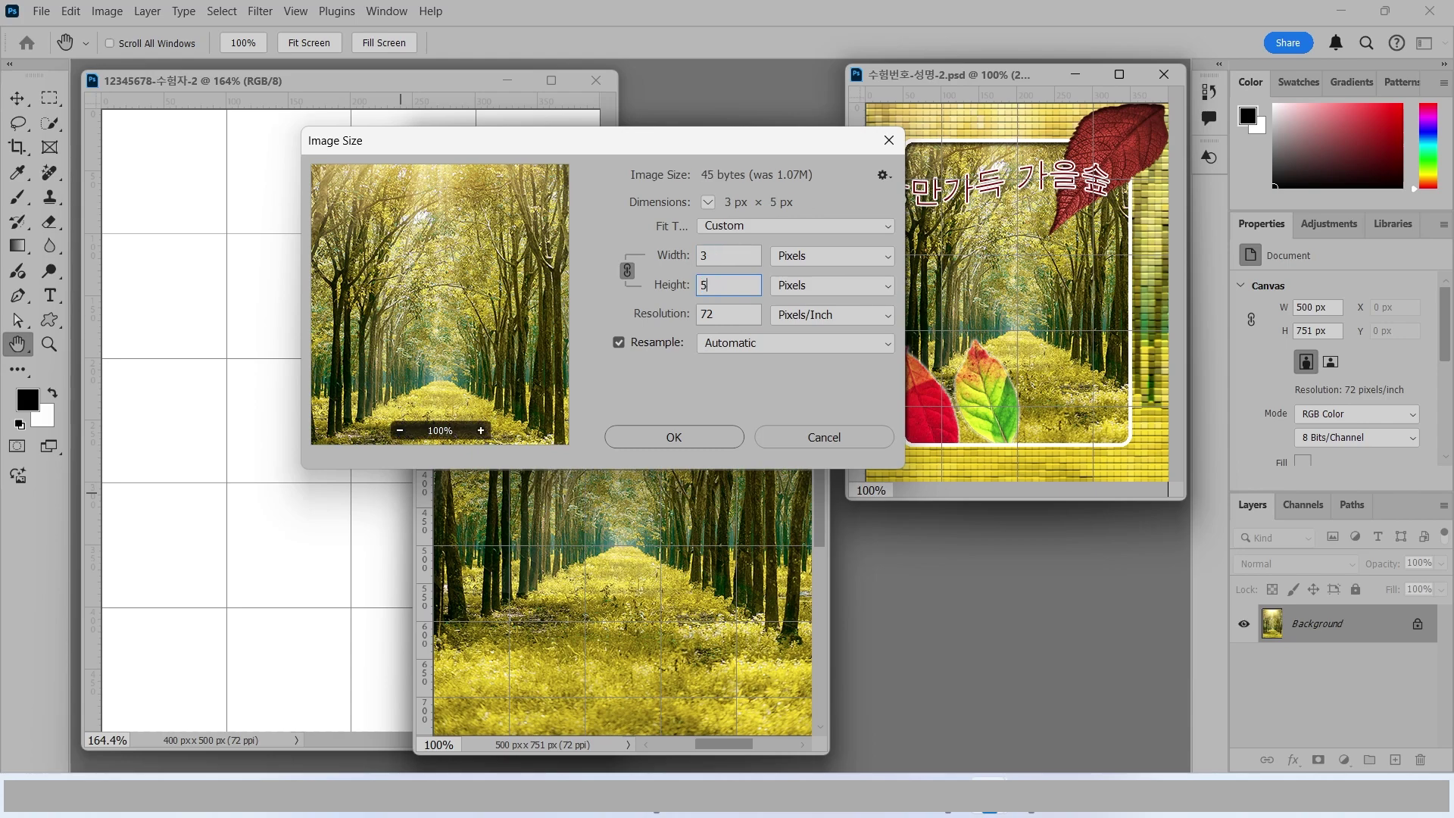
{"action": "double_click", "coordinate": [730, 253]}
{"action": "type", "text": "400"}
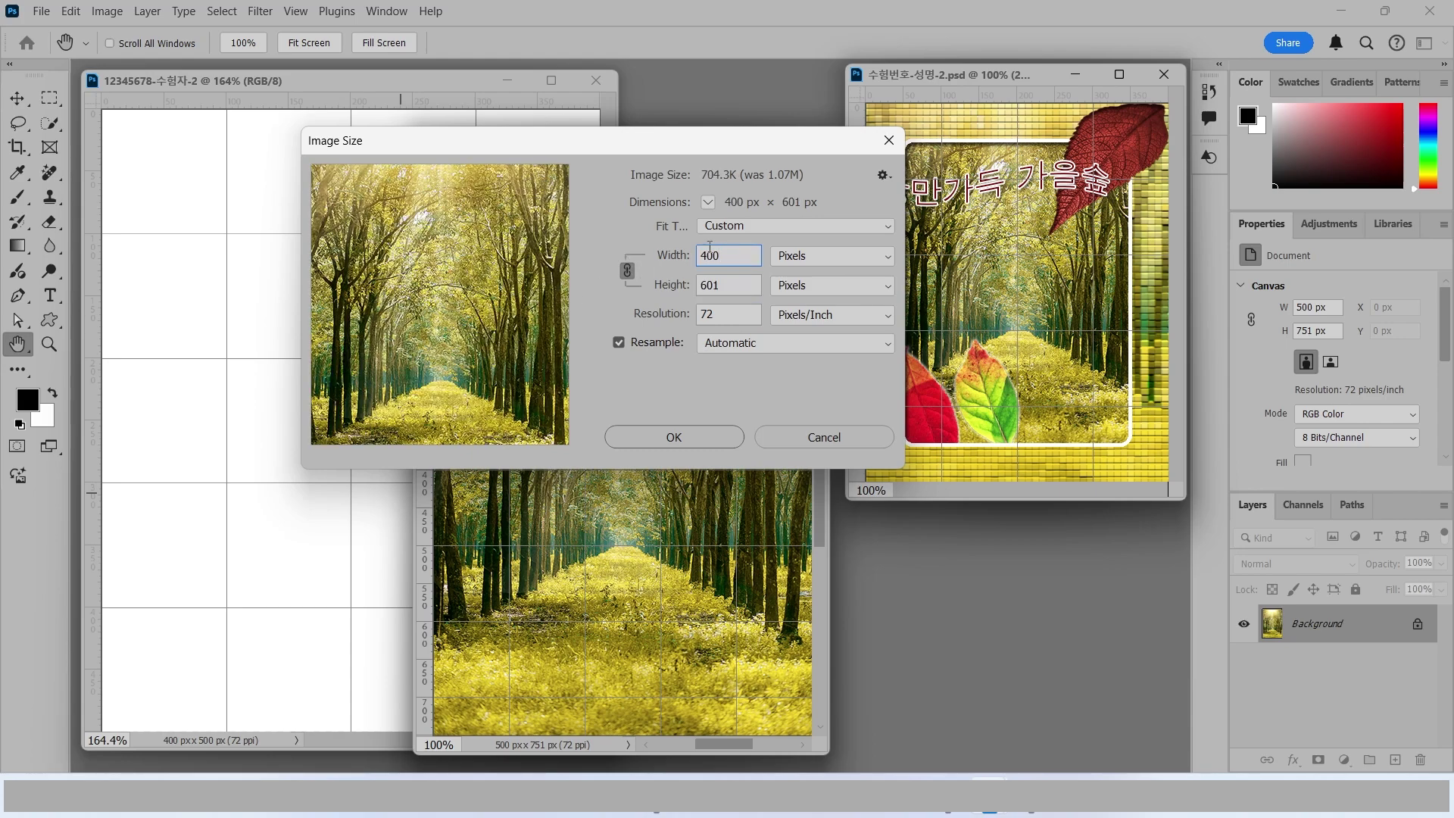
{"action": "left_click", "coordinate": [675, 438]}
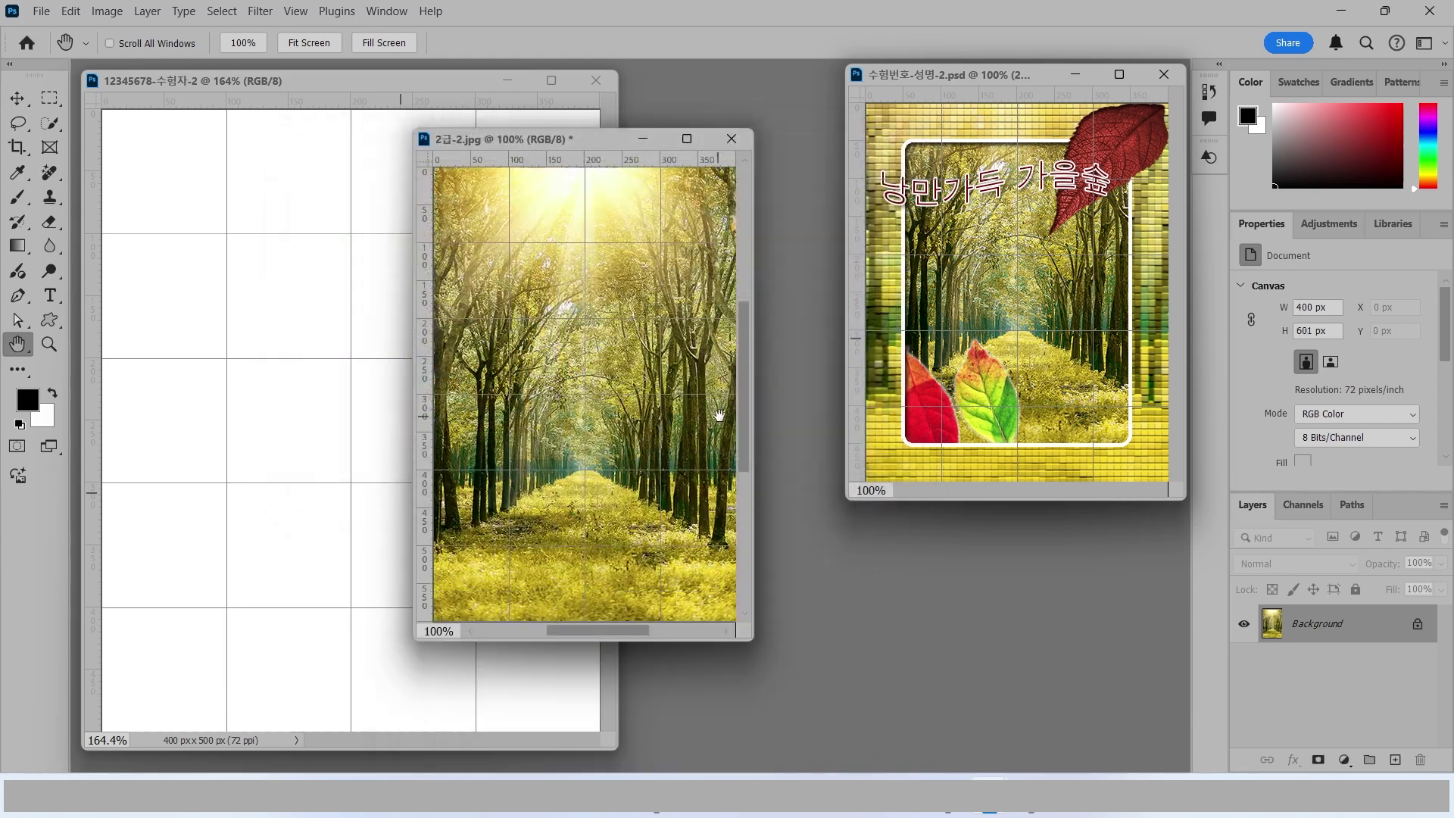
Step: Copy the forest image into the 12345678-수험자-2 document, shift it up to about Y -85 px, and close 2급-2.jpg without saving
{"action": "left_click", "coordinate": [17, 99]}
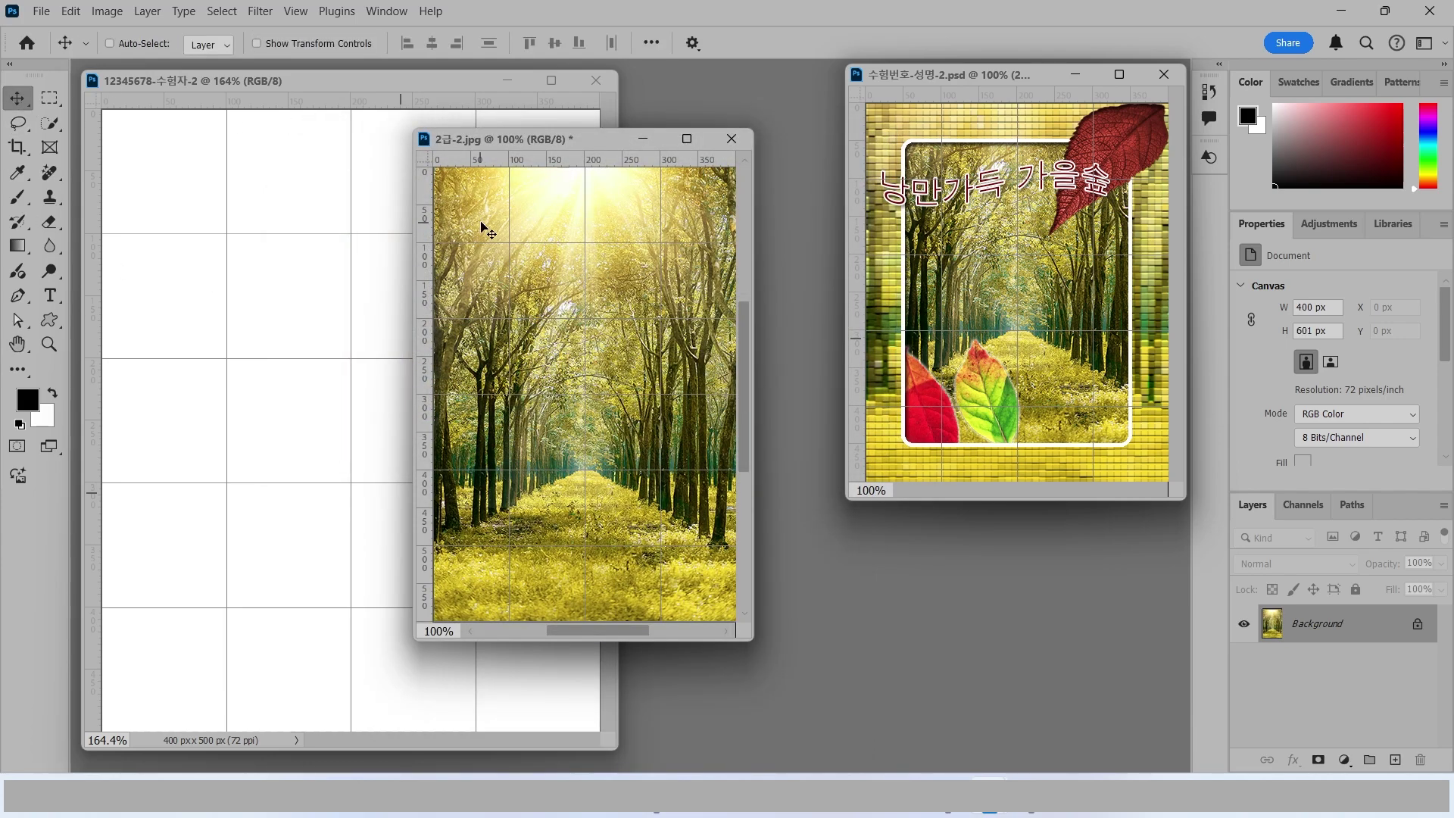
{"action": "left_click_drag", "start_coordinate": [480, 222], "coordinate": [366, 311]}
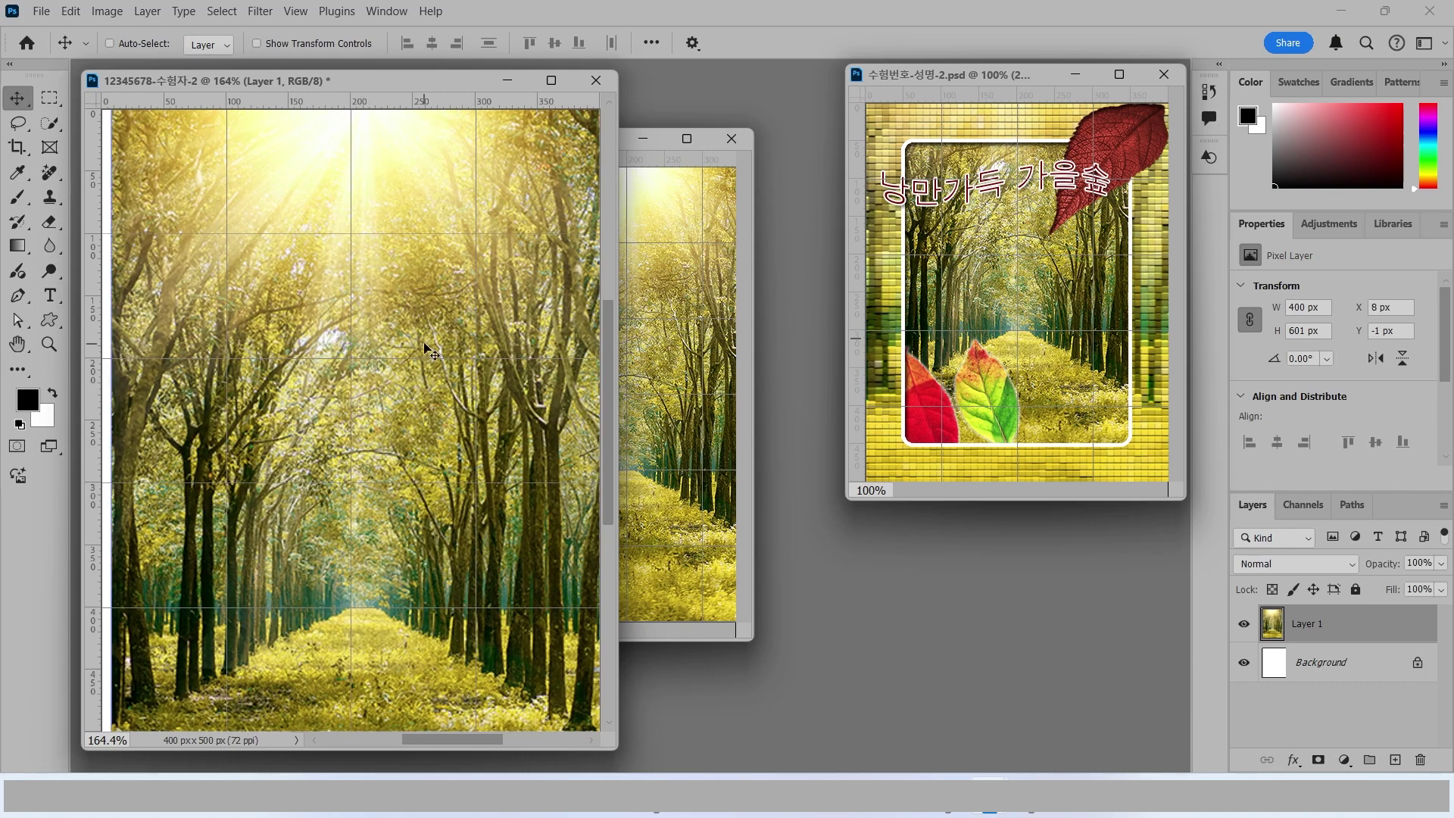
{"action": "left_click_drag", "start_coordinate": [401, 463], "coordinate": [403, 356]}
{"action": "left_click", "coordinate": [731, 138]}
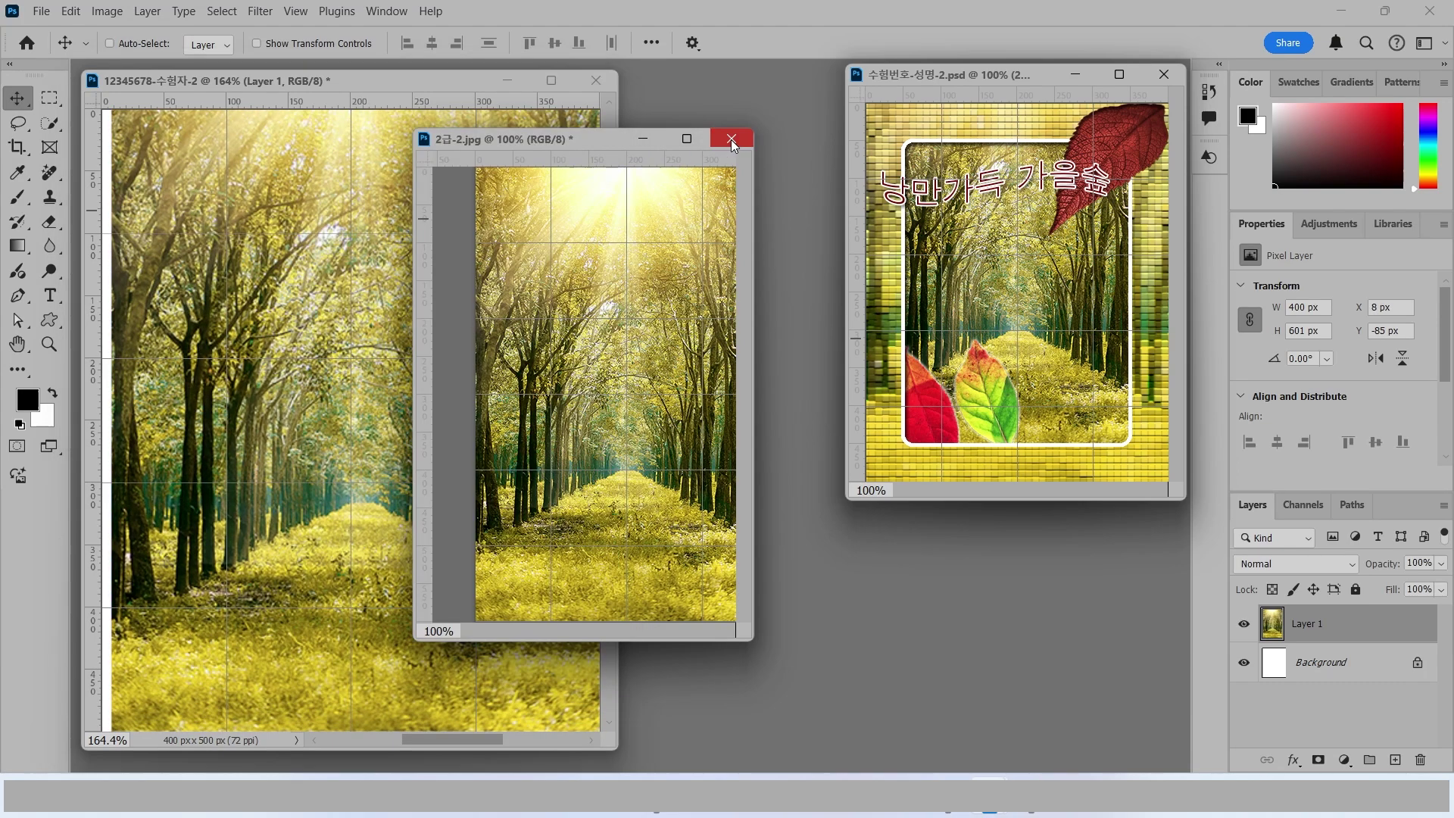
{"action": "left_click", "coordinate": [757, 311]}
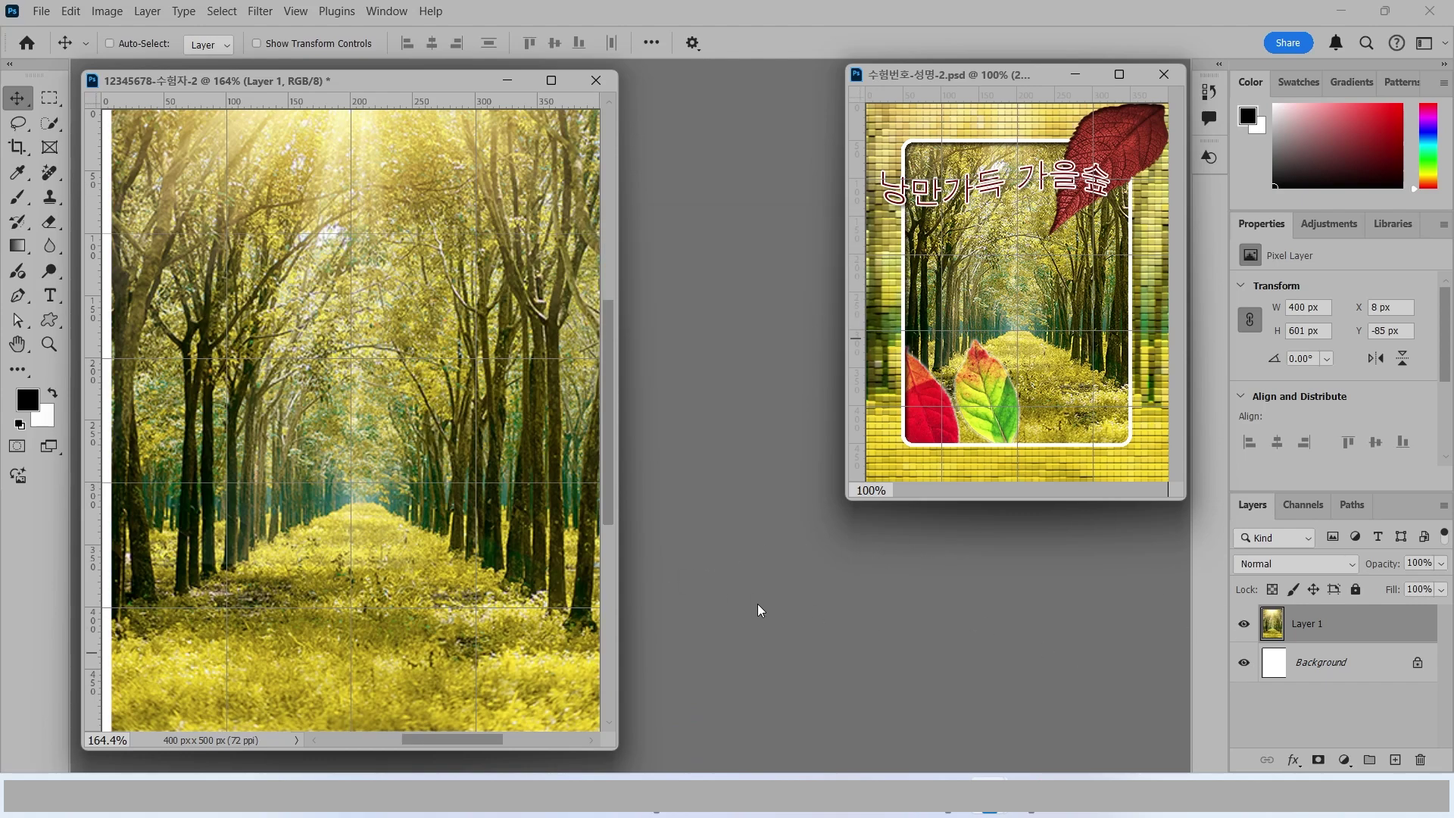
Step: Rename the forest layer as 2-2
{"action": "double_click", "coordinate": [1308, 623]}
{"action": "type", "text": "2-2"}
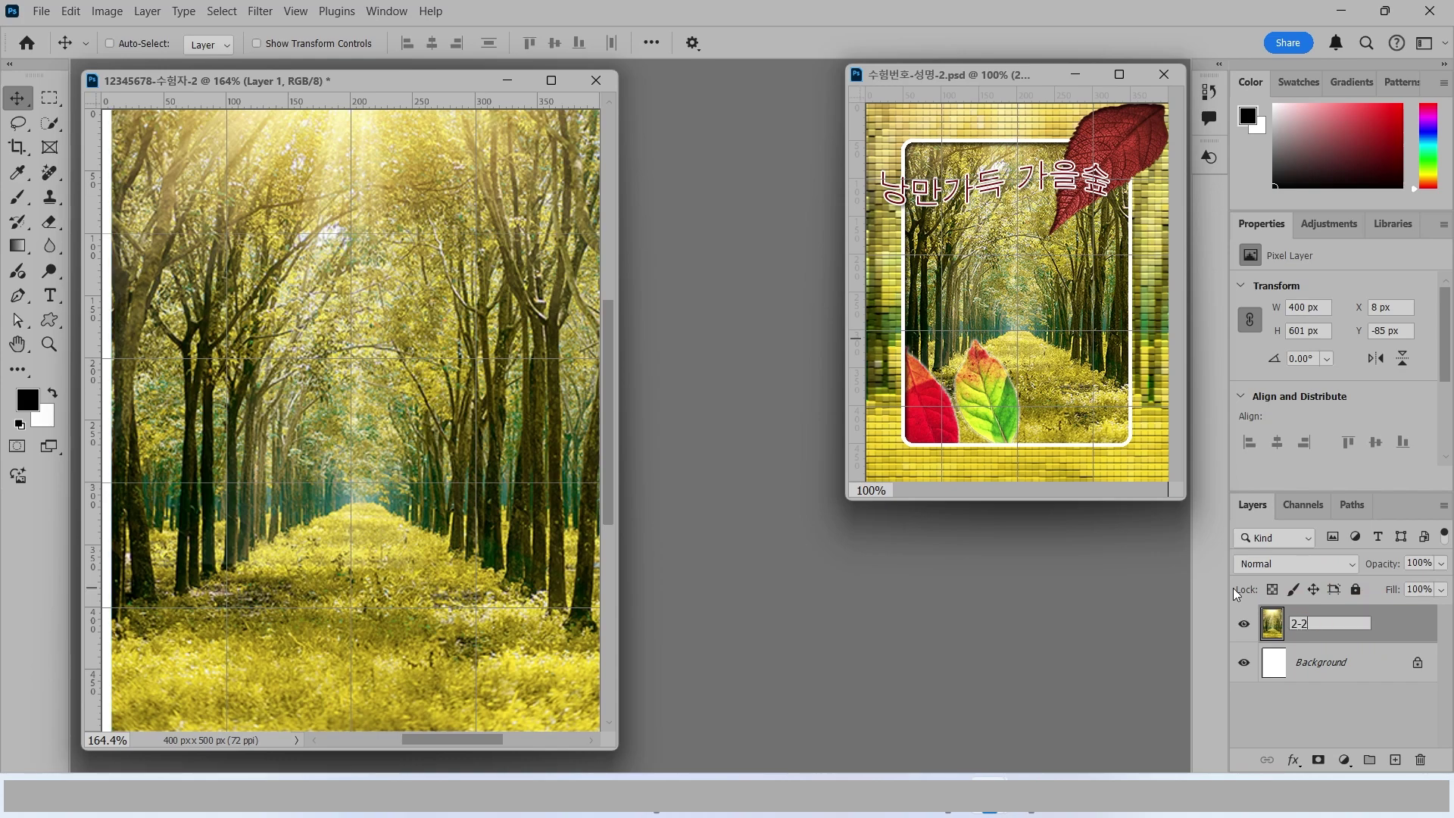
{"action": "key", "text": "Return"}
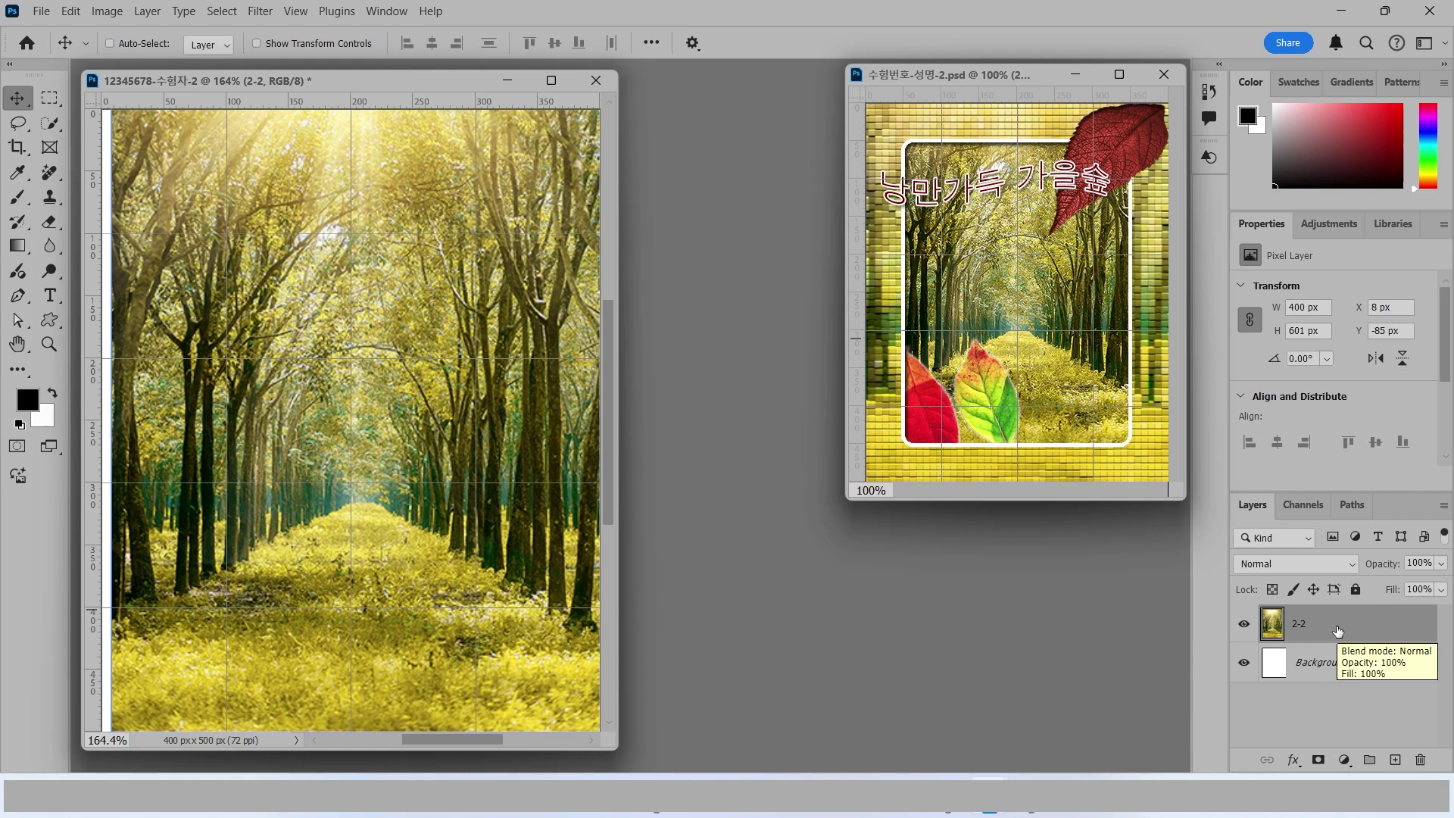
Step: Duplicate the 2-2 layer and rename the copy as 액자
{"action": "key", "text": "ctrl+j"}
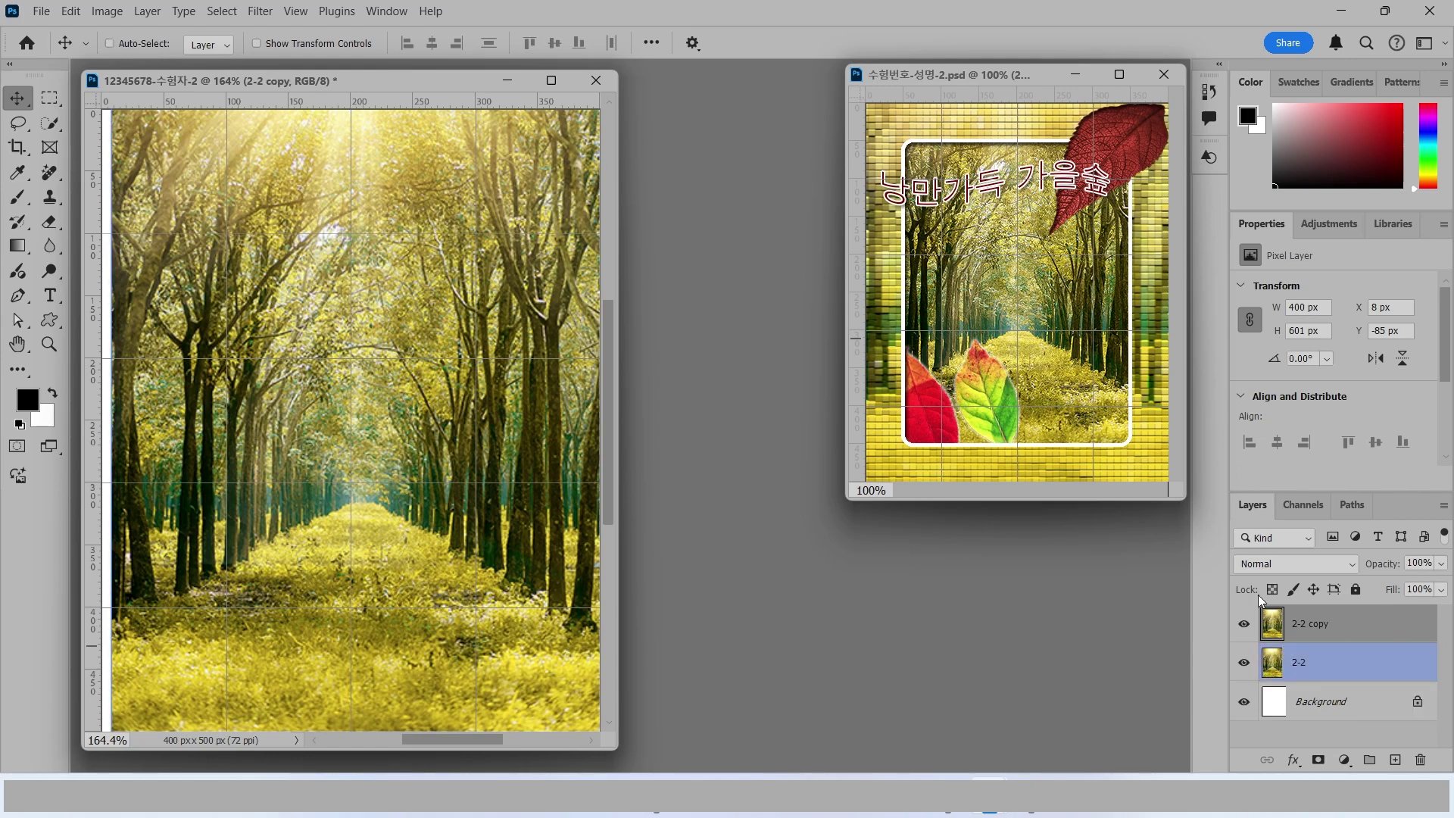
{"action": "double_click", "coordinate": [1310, 626]}
{"action": "type", "text": "ㅇ액자"}
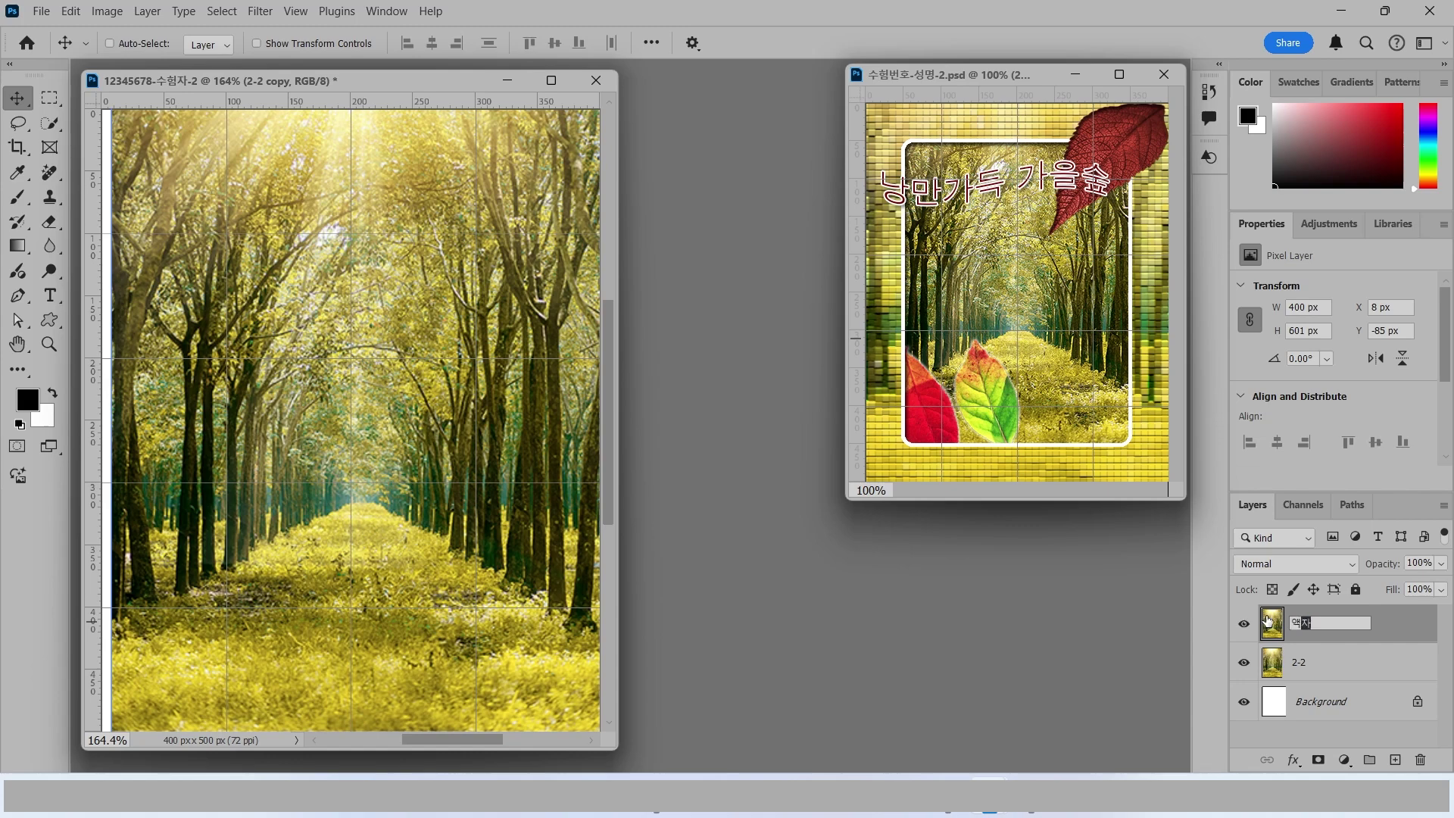
{"action": "key", "text": "Return"}
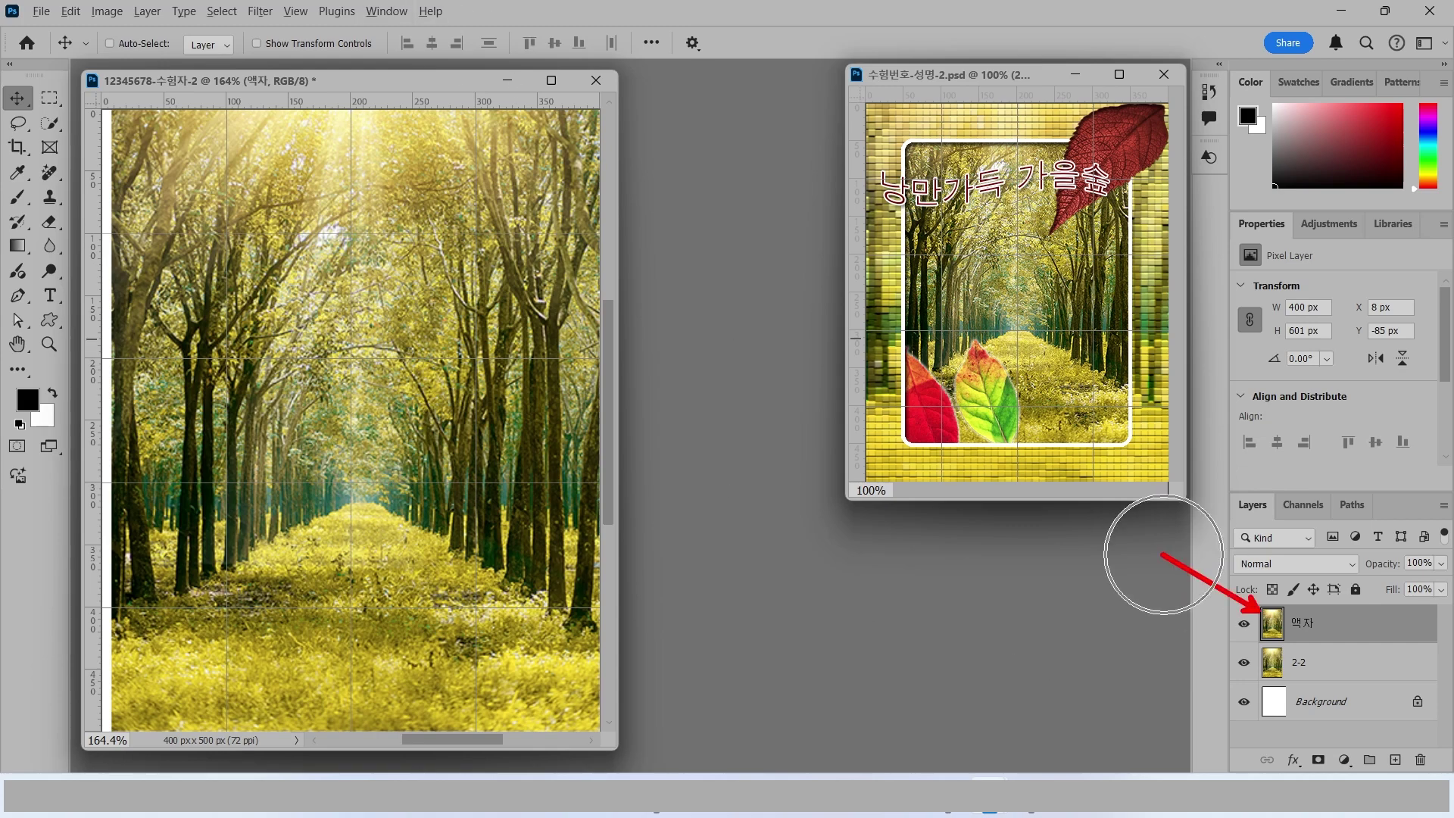
Step: Apply the Patchwork filter with square size 4 and relief 8 to the 액자 layer, and align it to X 0 px
{"action": "left_click", "coordinate": [259, 12]}
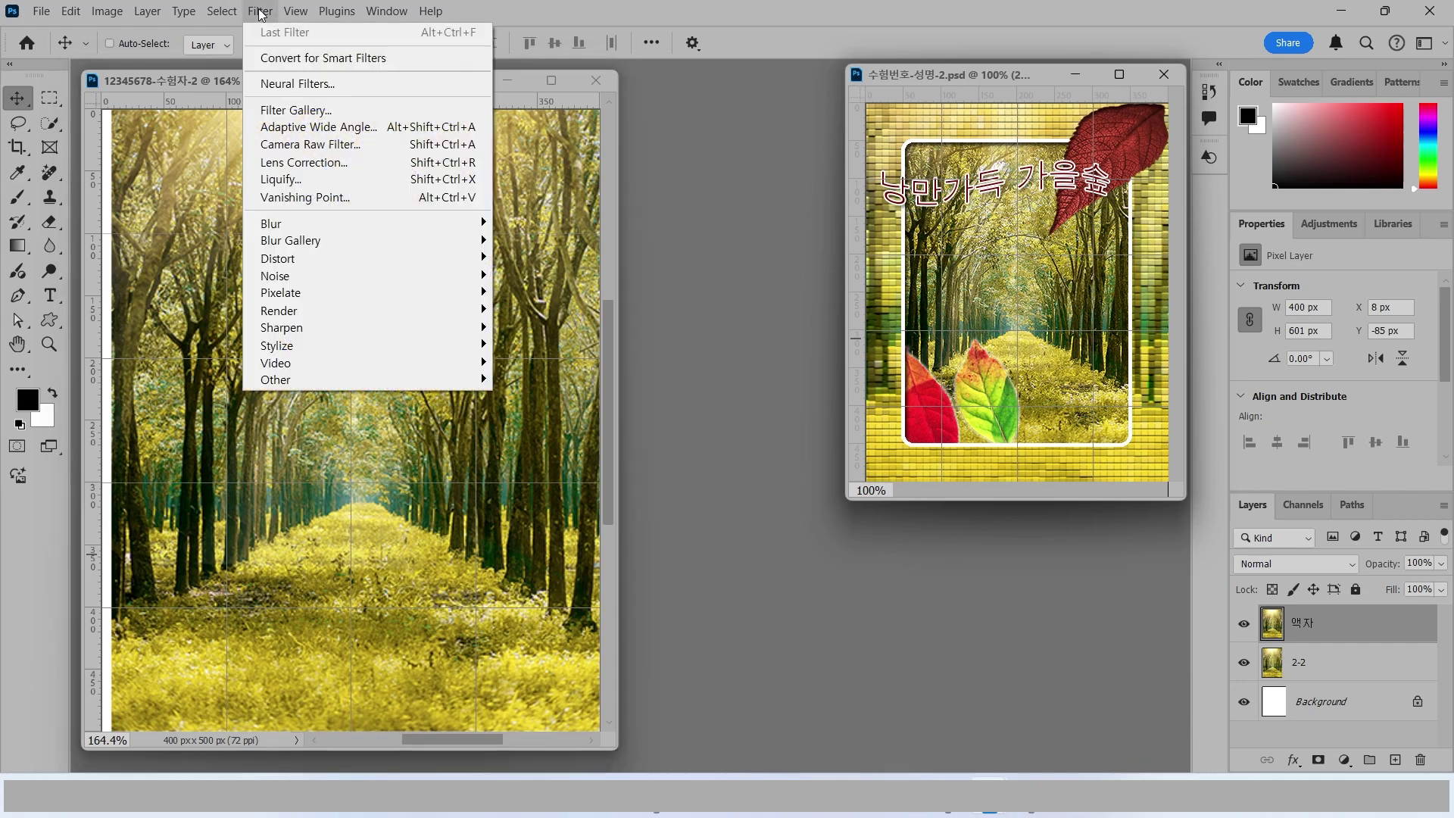
{"action": "left_click", "coordinate": [285, 110]}
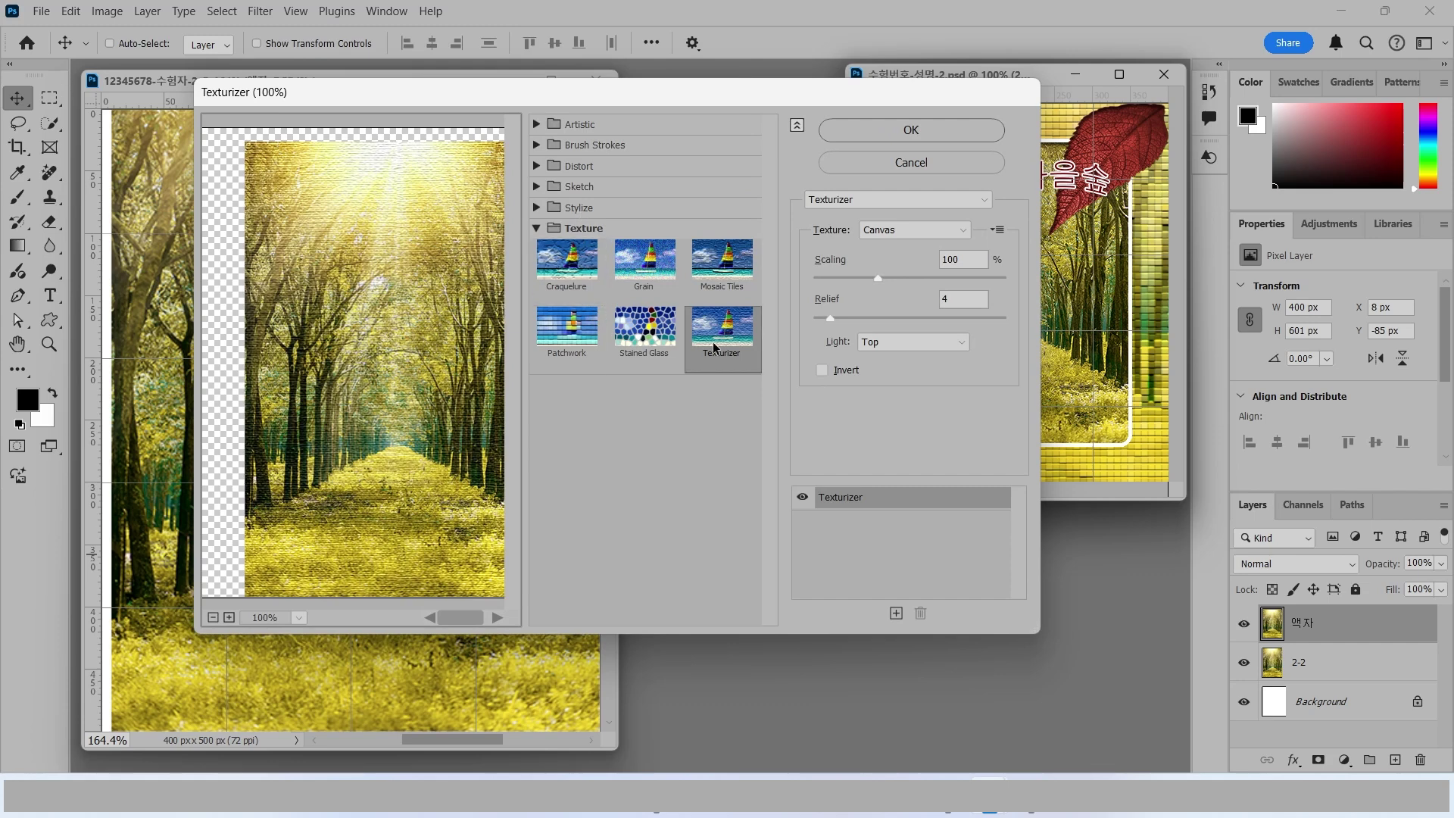
{"action": "left_click", "coordinate": [566, 340]}
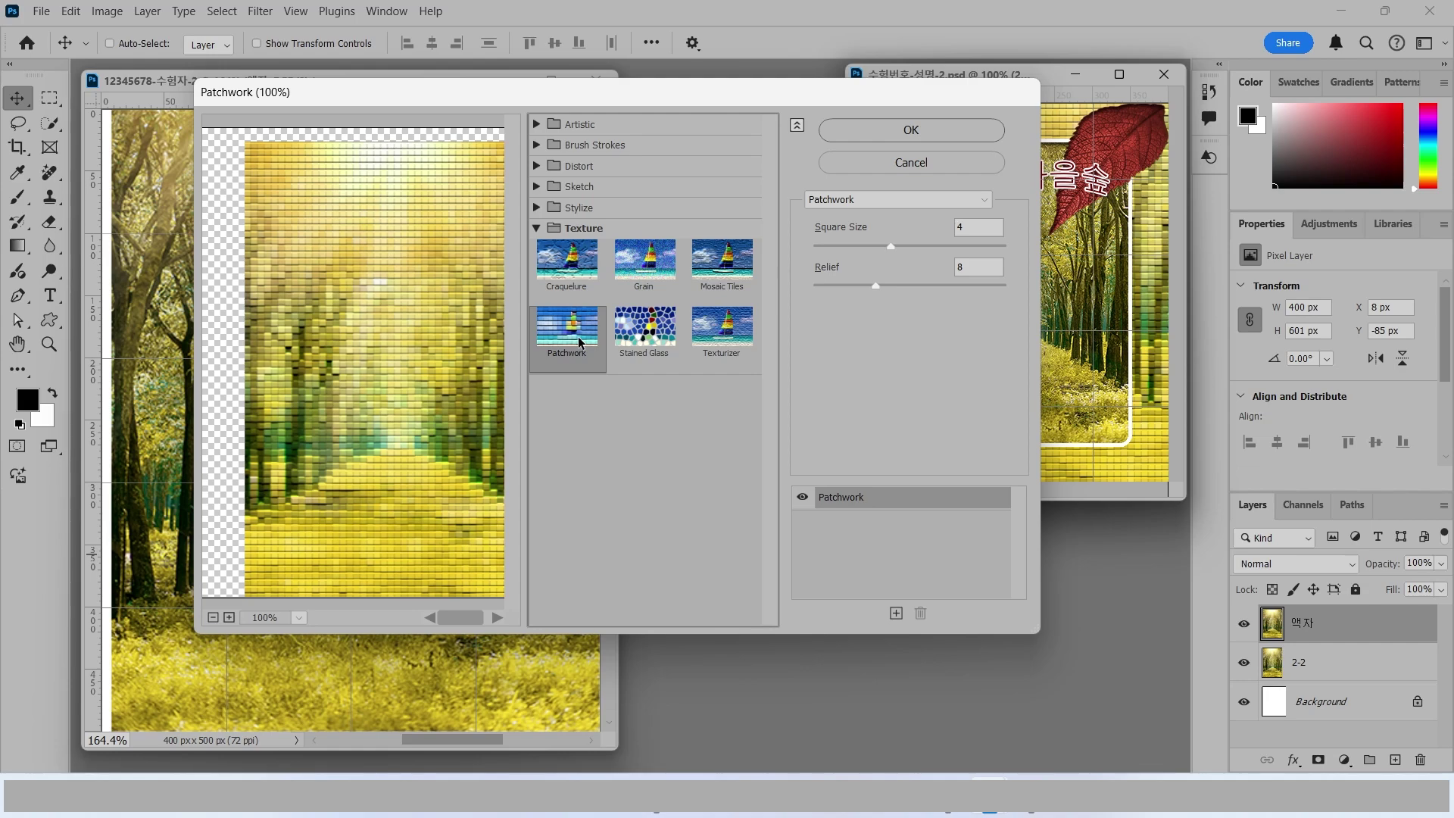
{"action": "left_click", "coordinate": [895, 131]}
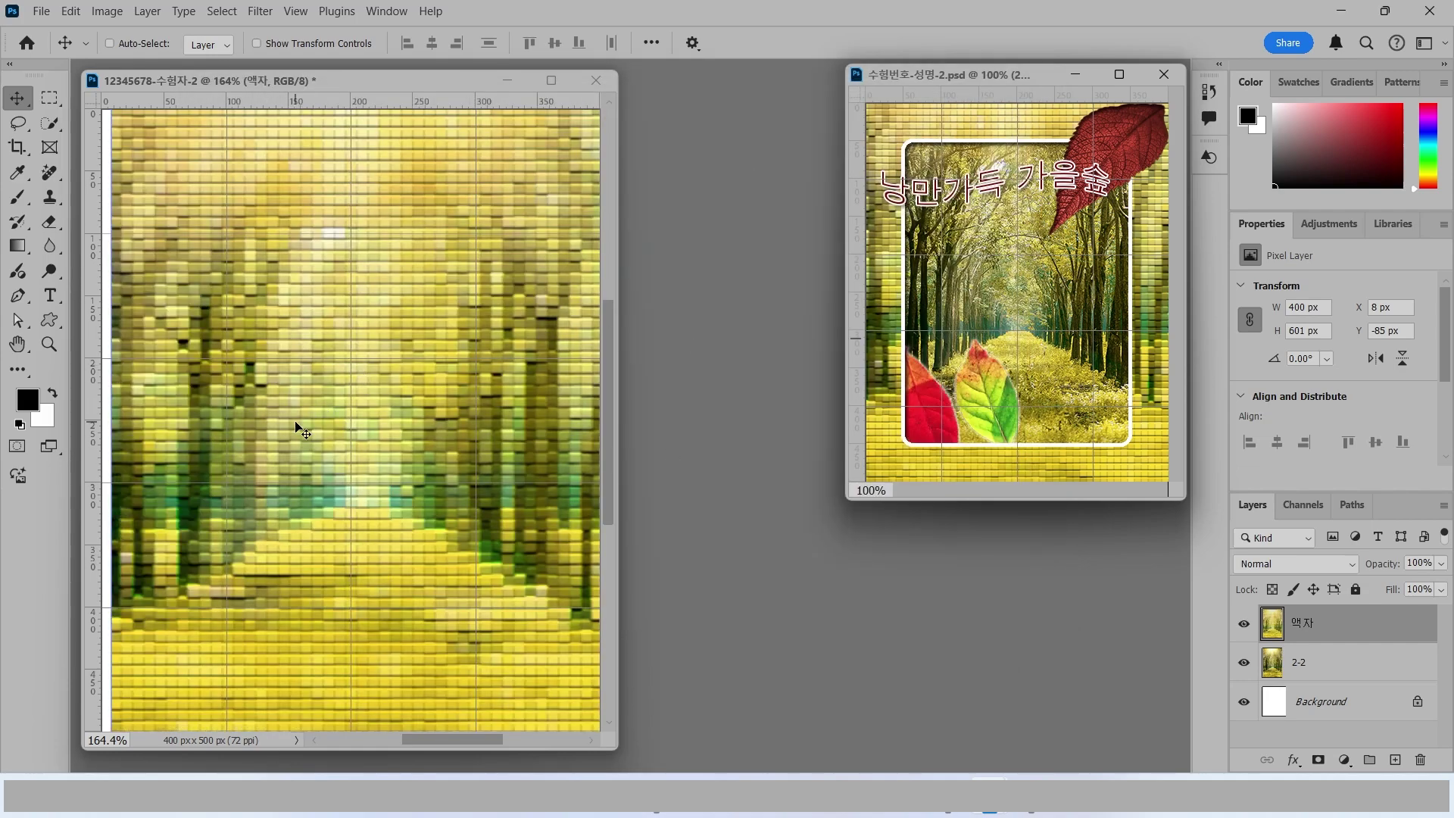
{"action": "left_click_drag", "start_coordinate": [296, 428], "coordinate": [289, 422]}
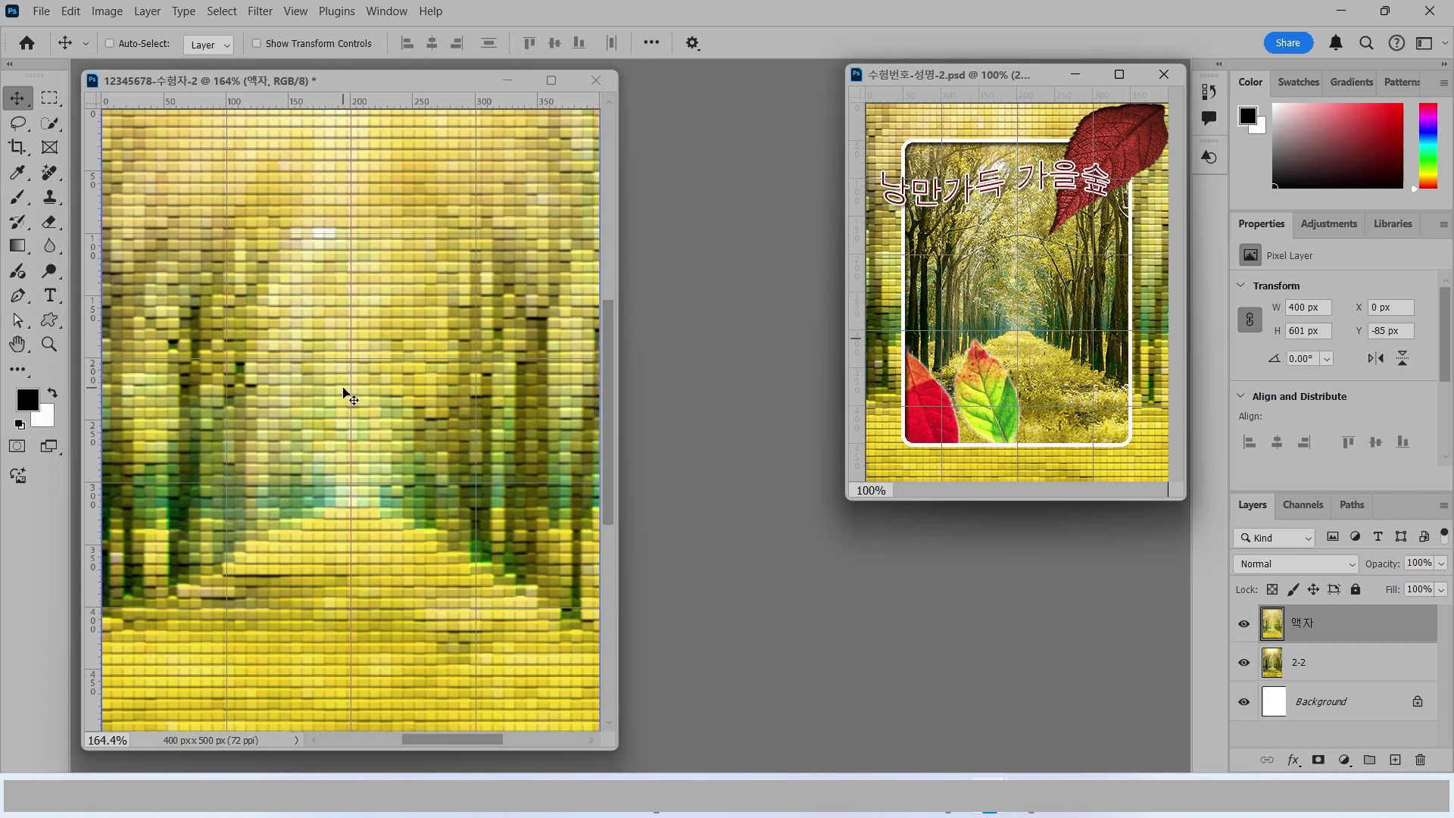
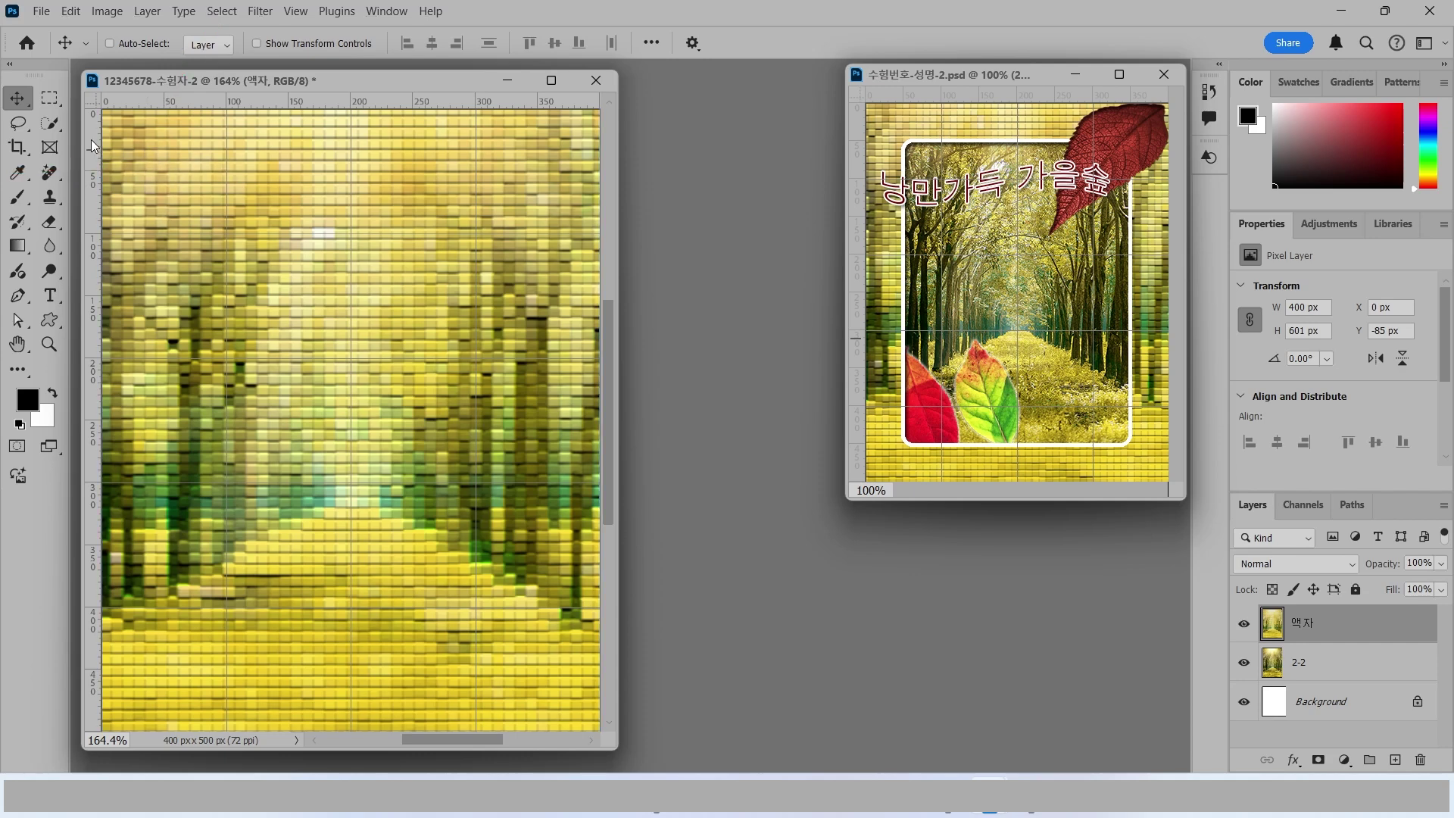
Step: Add vertical guides at about 50 and 350 px and a horizontal guide at about 450 px for the frame
{"action": "left_click_drag", "start_coordinate": [91, 146], "coordinate": [165, 226]}
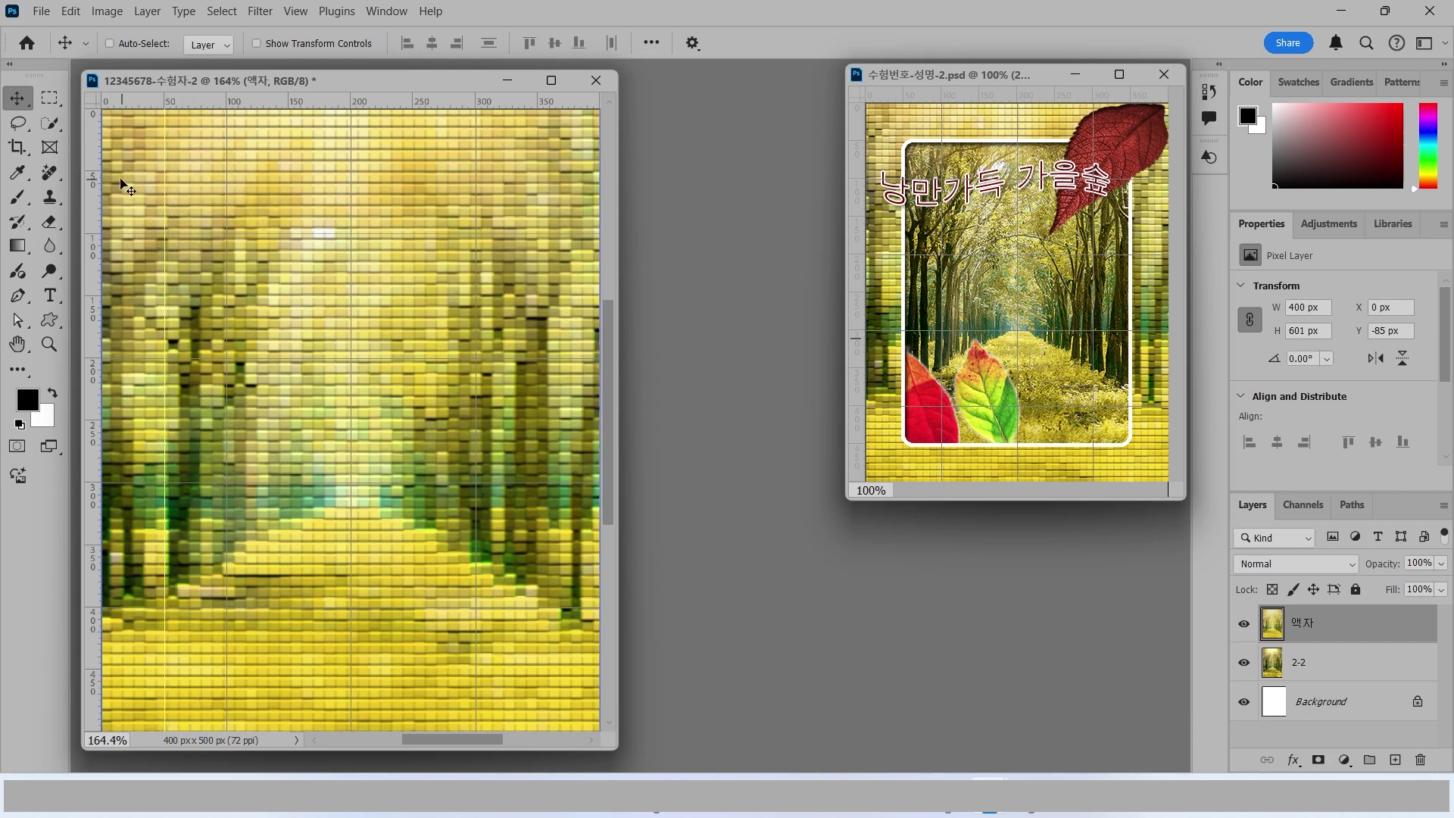
{"action": "left_click_drag", "start_coordinate": [97, 160], "coordinate": [538, 210]}
{"action": "left_click_drag", "start_coordinate": [410, 102], "coordinate": [319, 670]}
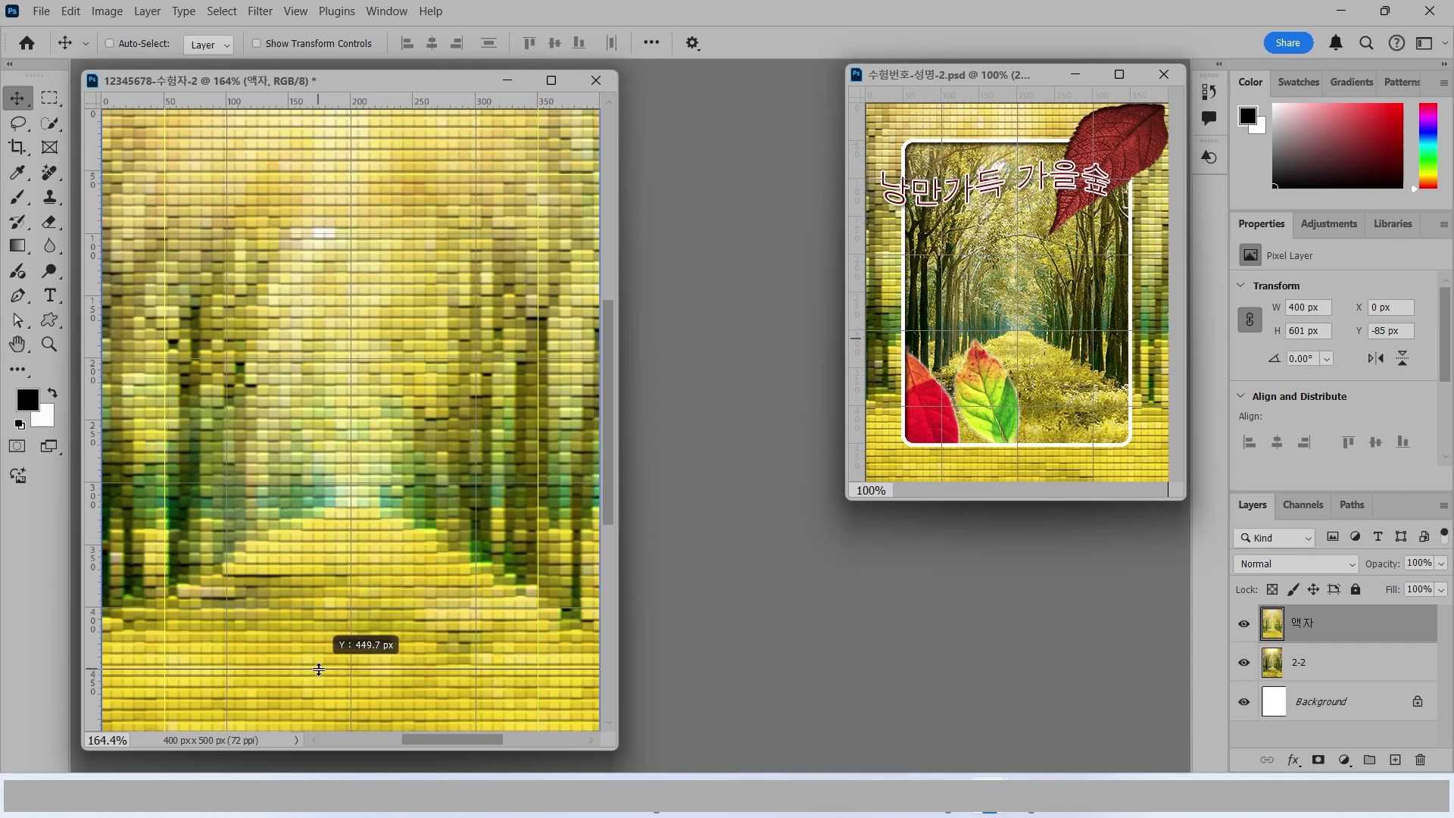
{"action": "key", "text": "Escape"}
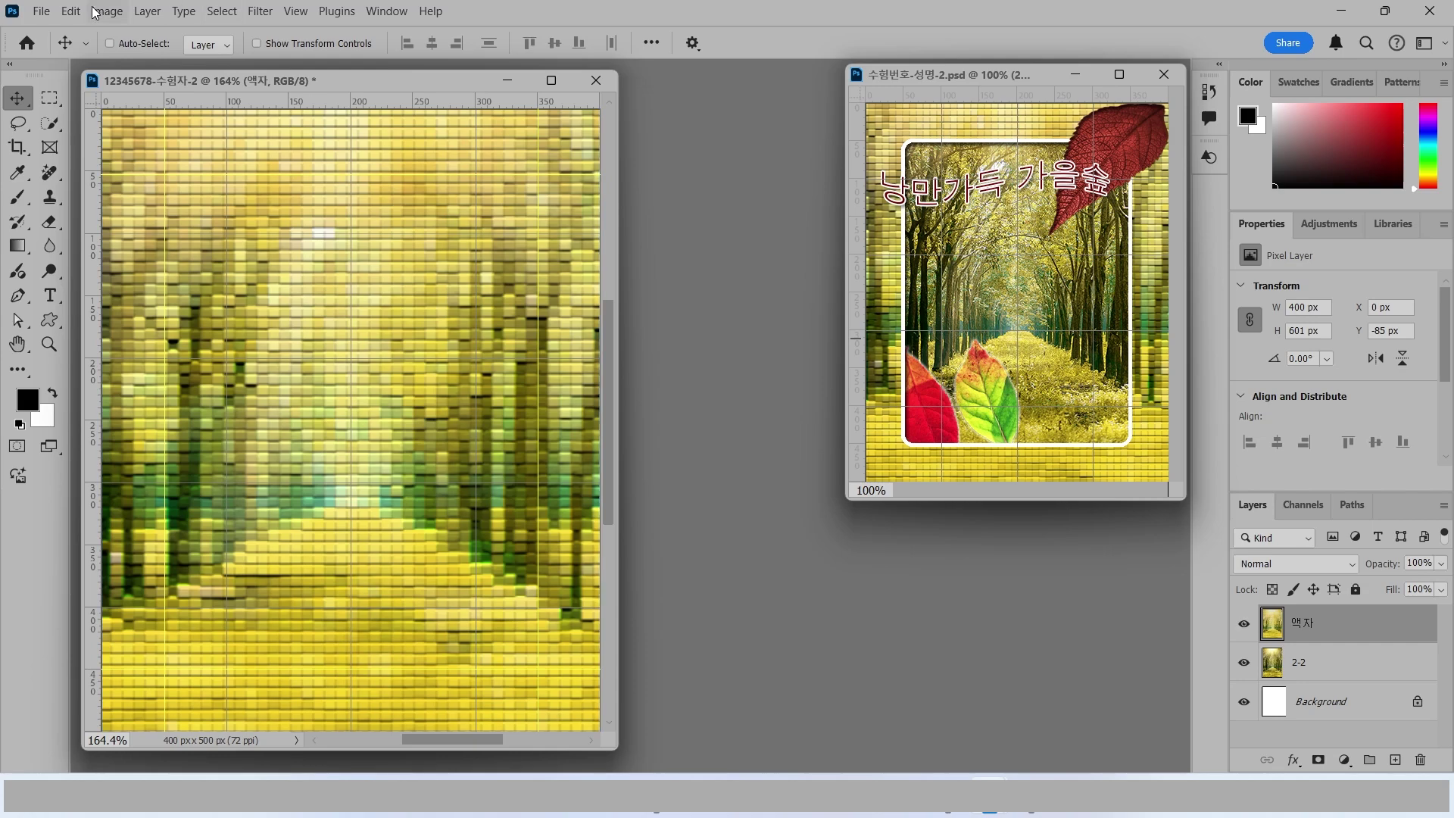
Step: Check the canvas guide color in the Guides, Grid & Slices preferences without changing it
{"action": "left_click", "coordinate": [70, 13]}
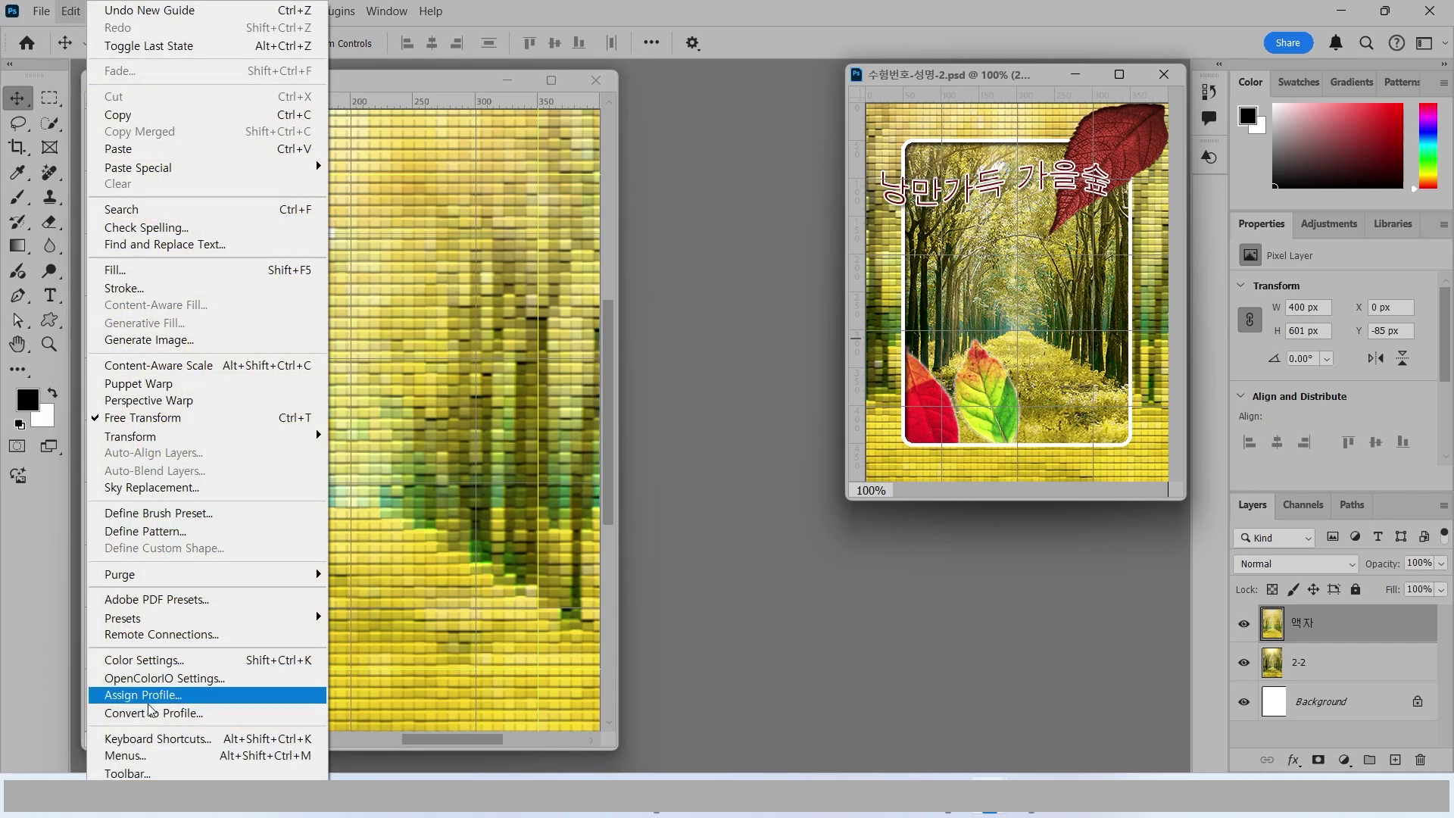
{"action": "mouse_move", "coordinate": [129, 792]}
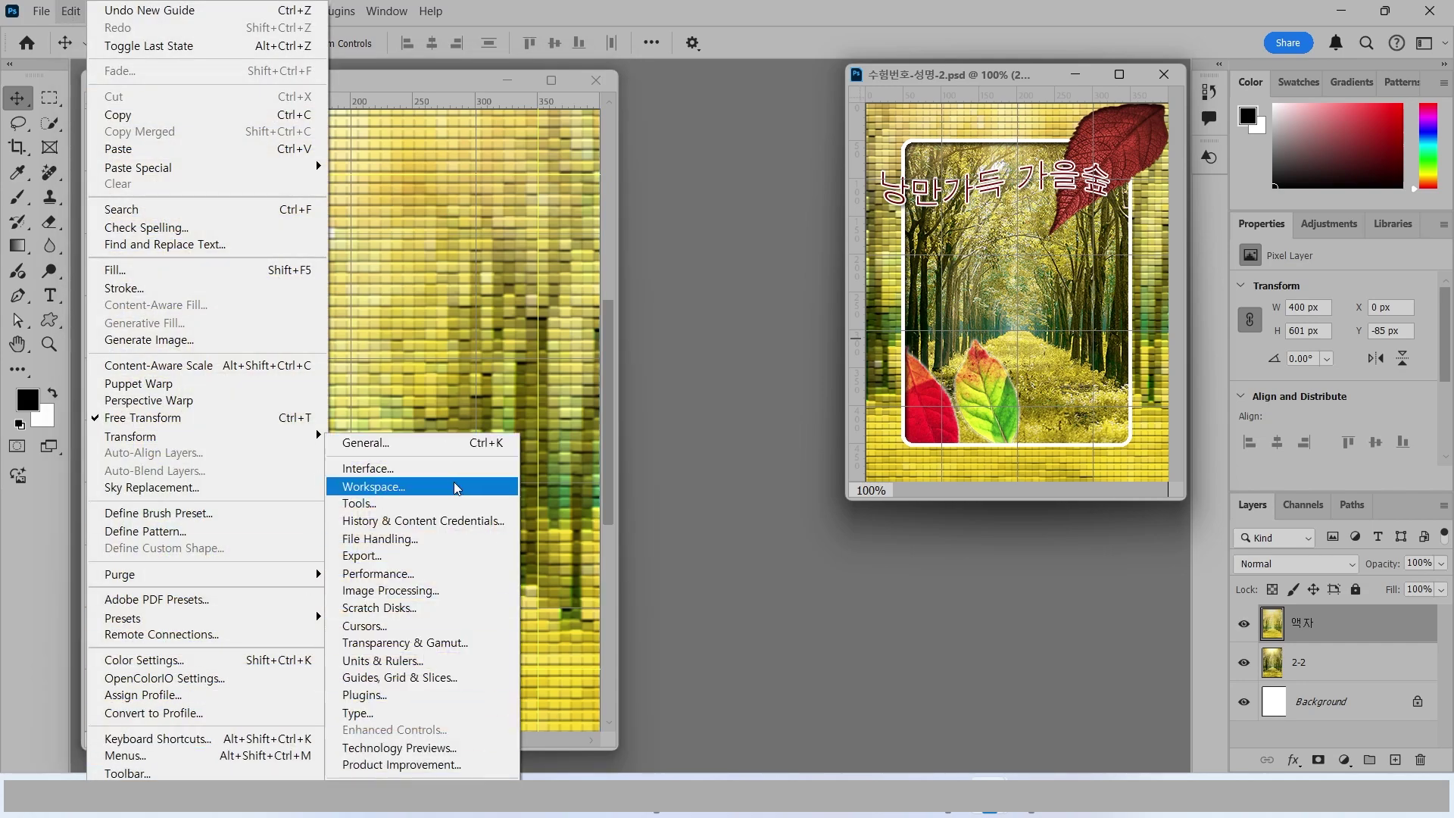
{"action": "left_click", "coordinate": [399, 677]}
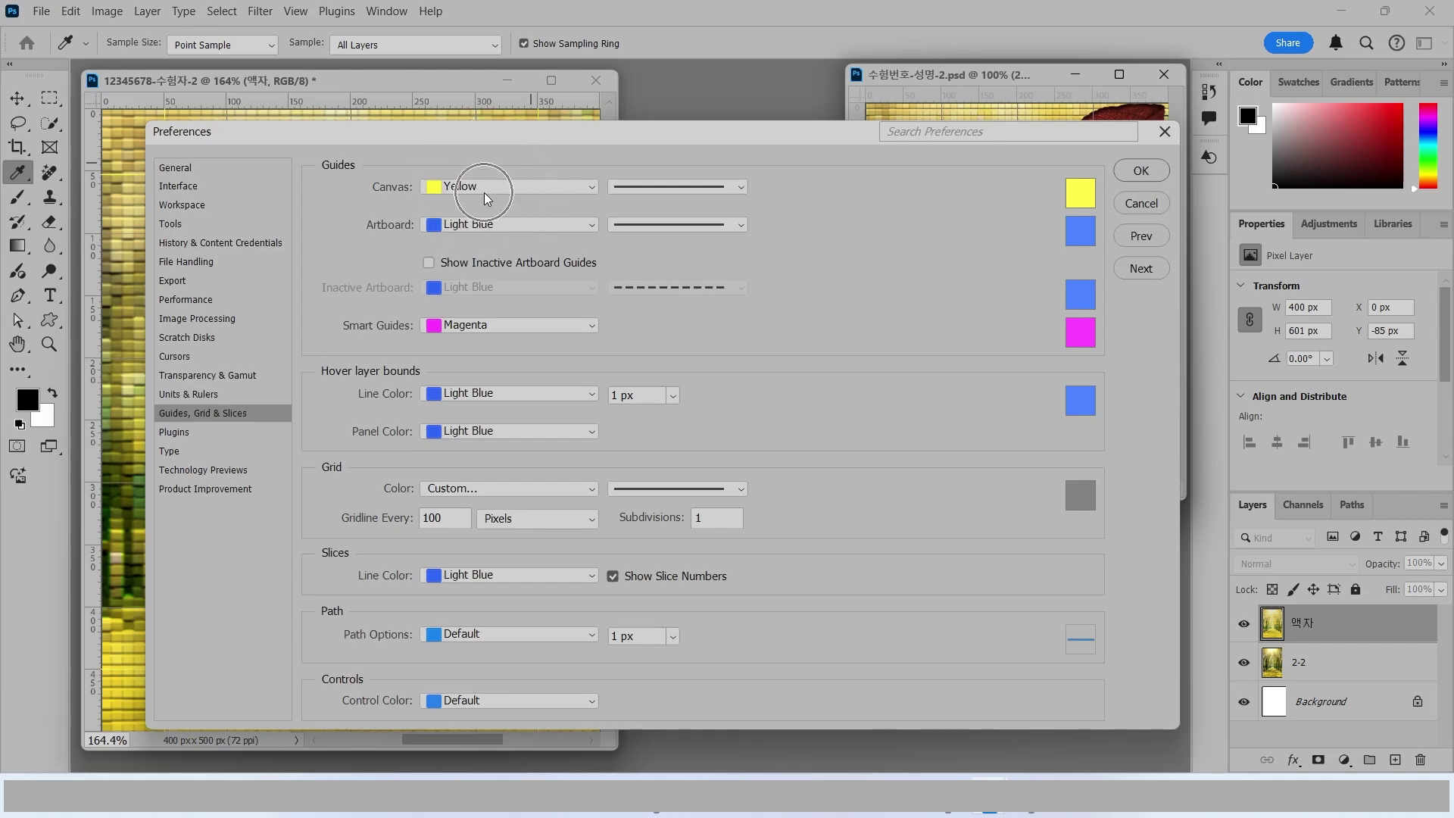
{"action": "left_click", "coordinate": [1130, 205]}
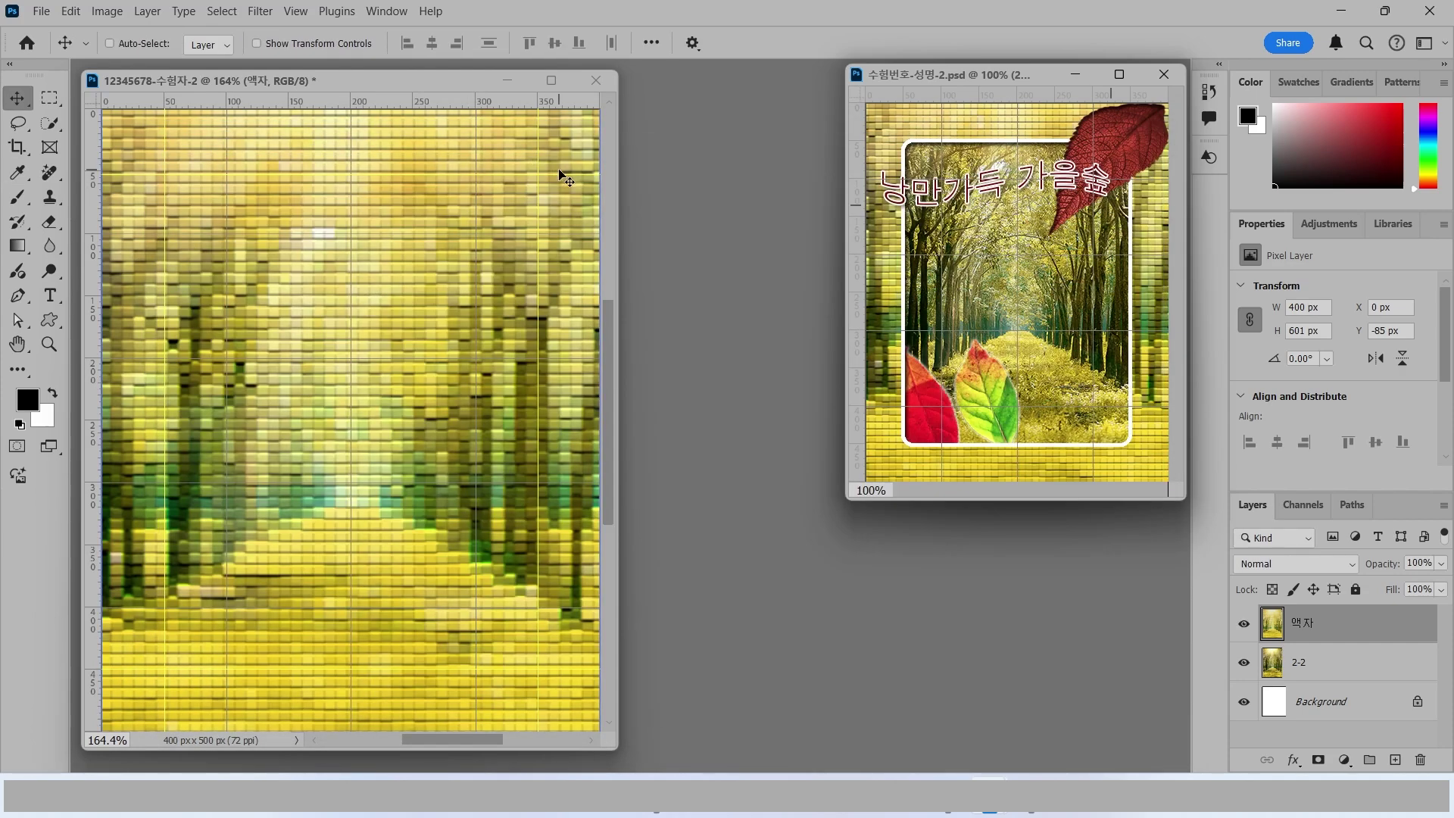
Step: Select a rectangle of about 301 × 398 px along the guides on the 액자 layer with the Rectangular Marquee tool
{"action": "left_click", "coordinate": [46, 102]}
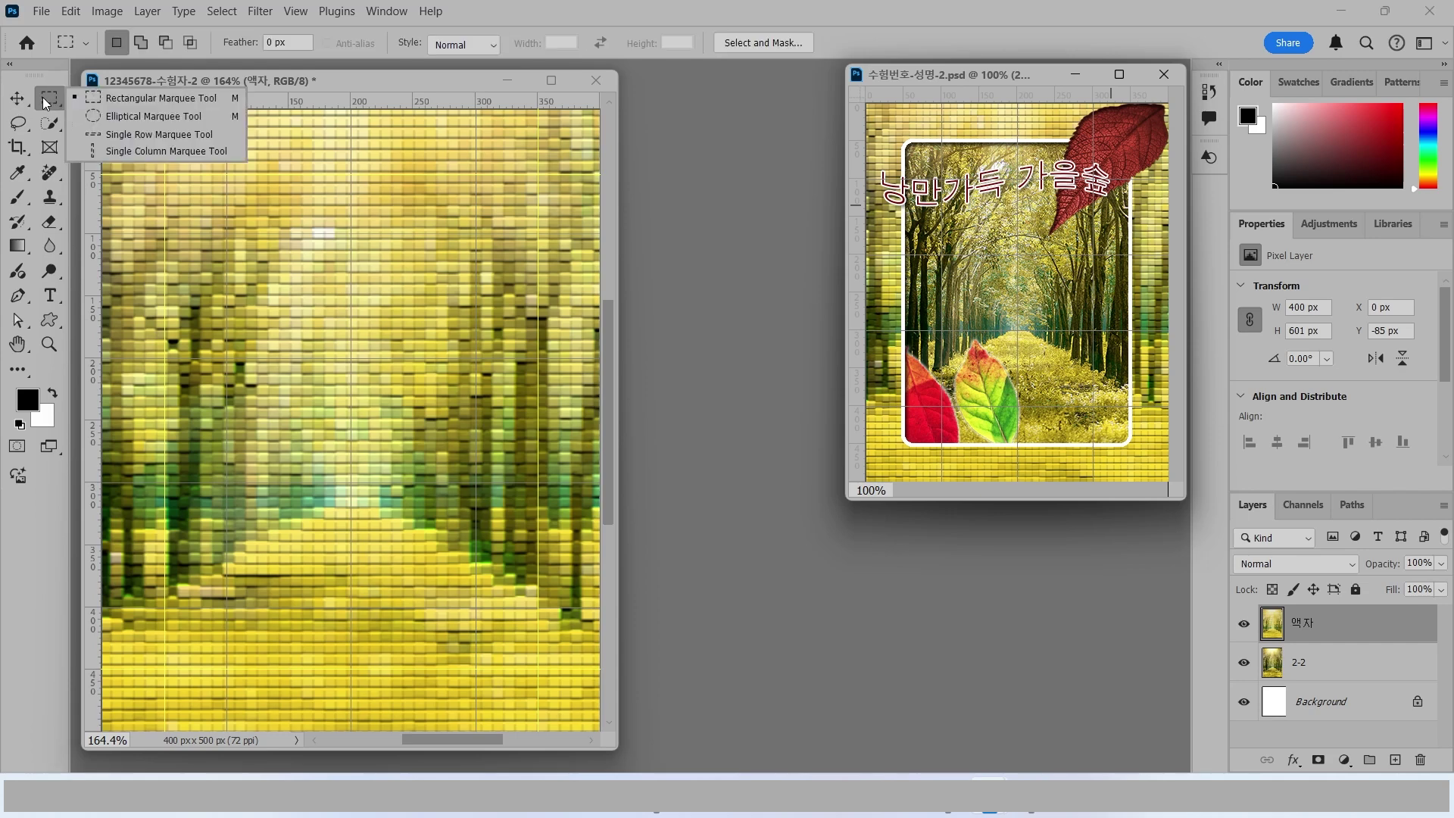
{"action": "left_click", "coordinate": [116, 99]}
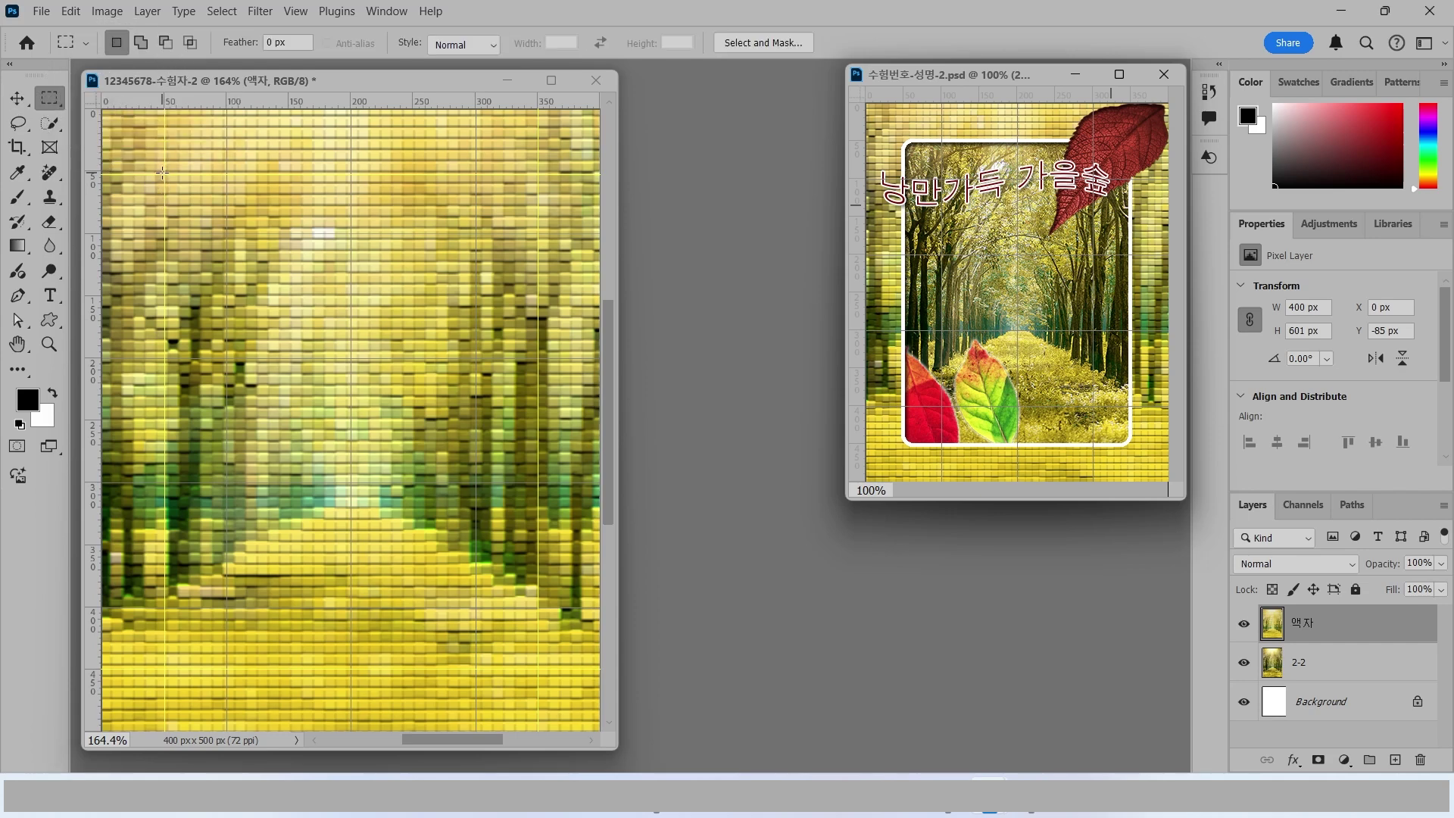
{"action": "left_click_drag", "start_coordinate": [165, 174], "coordinate": [534, 669]}
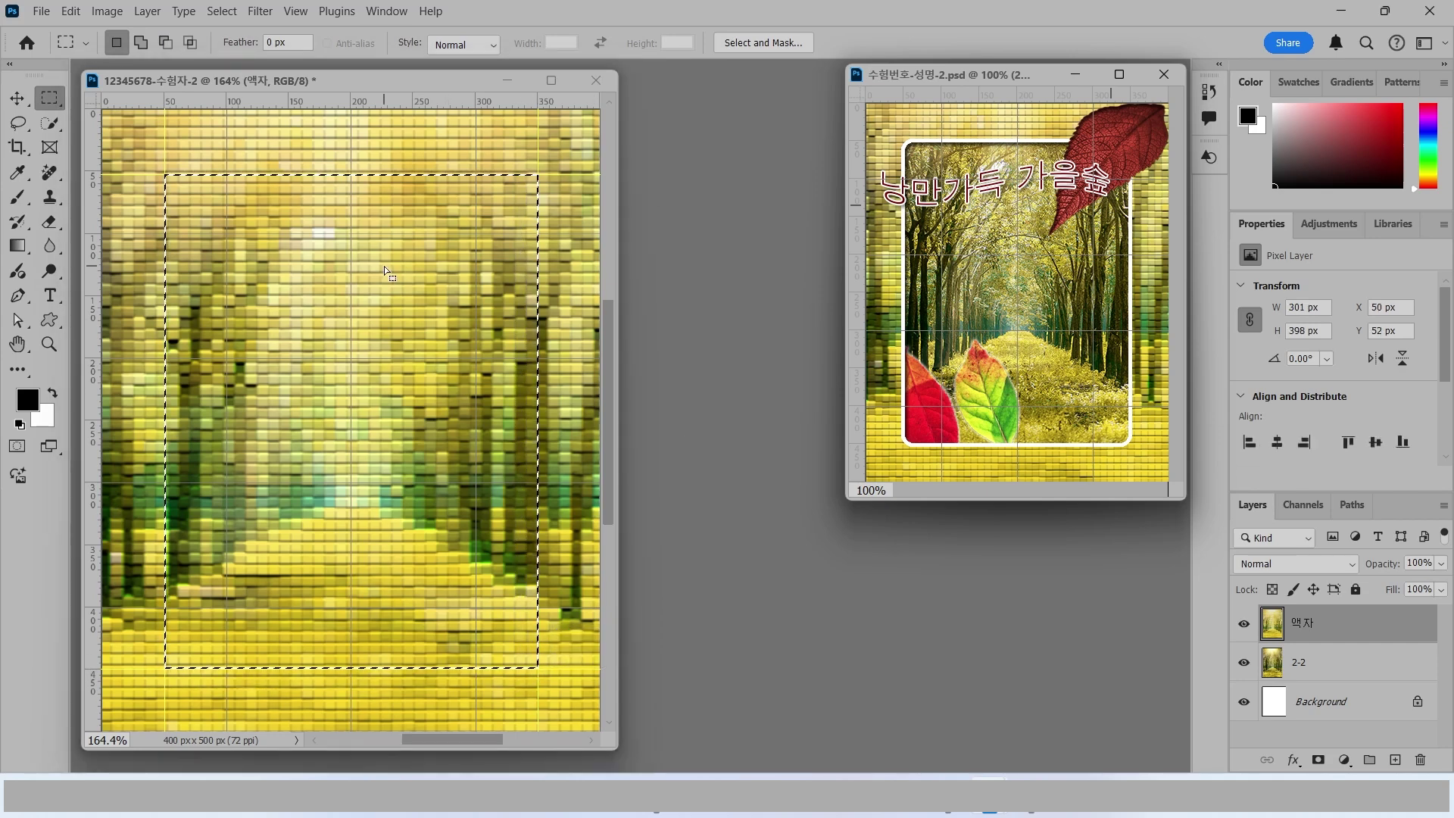
Step: Smooth the rectangular selection with a 10-pixel sample radius and clear the selected area from the 액자 layer
{"action": "key", "text": "alt"}
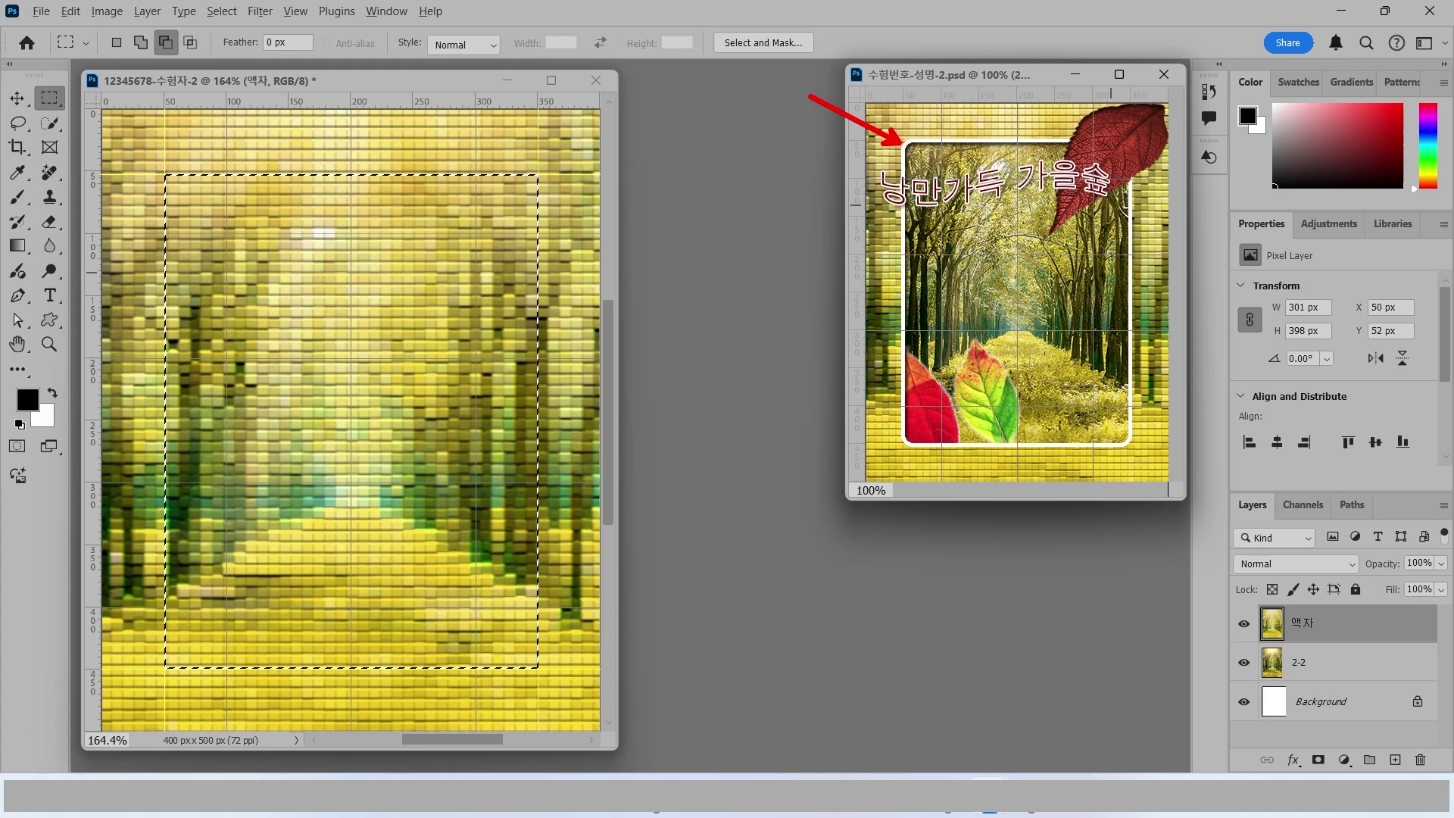
{"action": "left_click", "coordinate": [219, 12]}
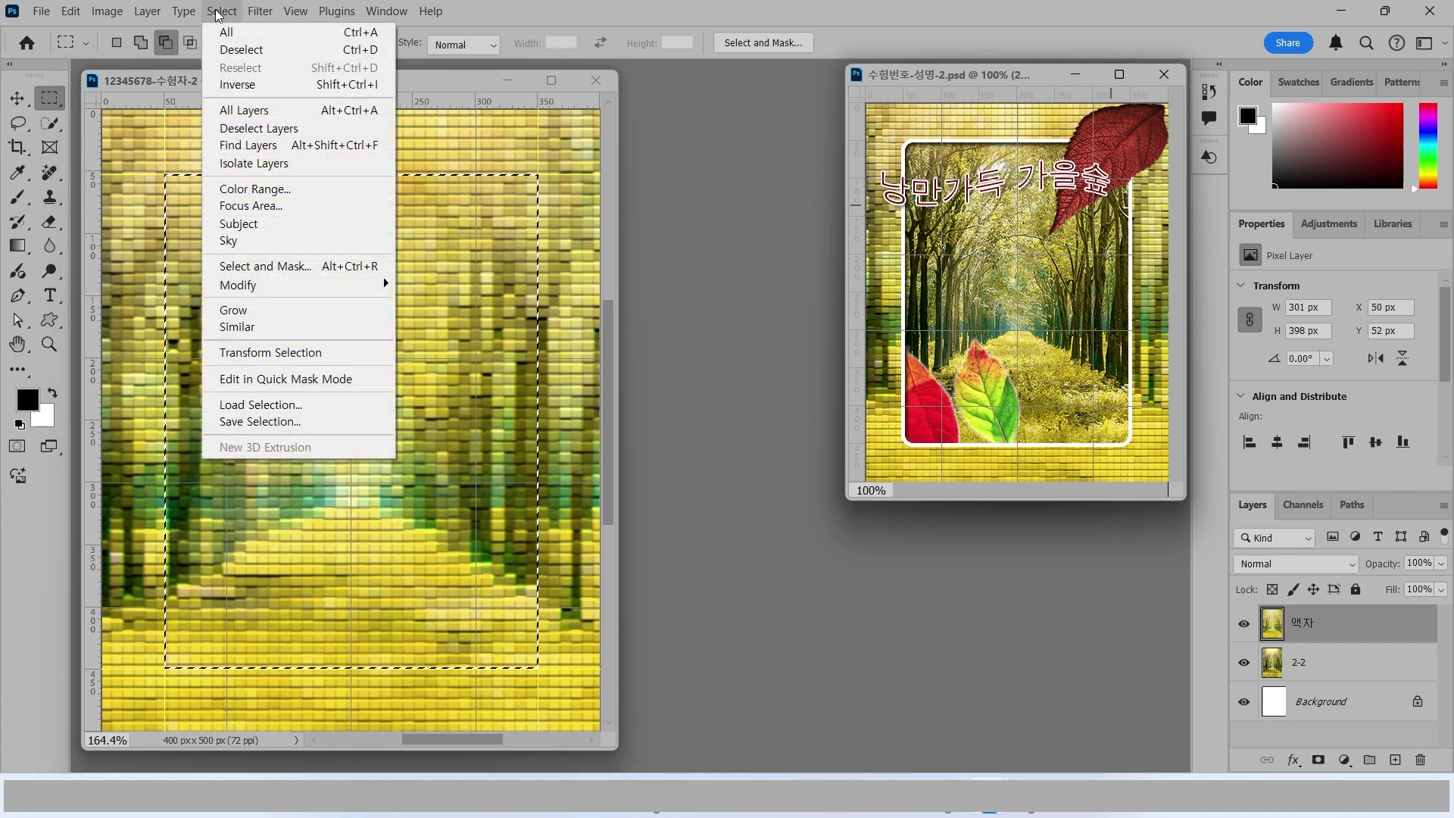
{"action": "mouse_move", "coordinate": [259, 287]}
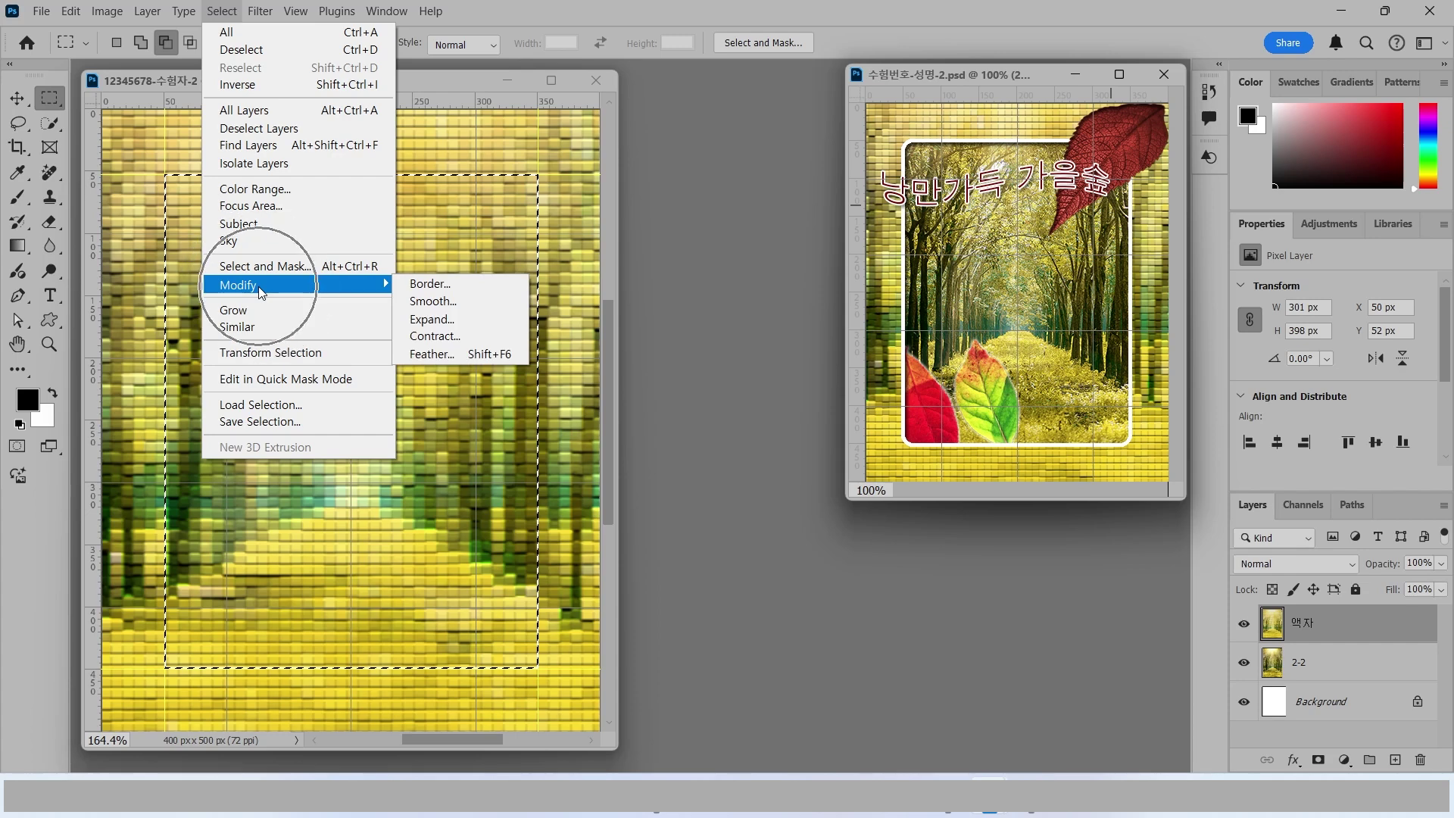
{"action": "left_click", "coordinate": [443, 300]}
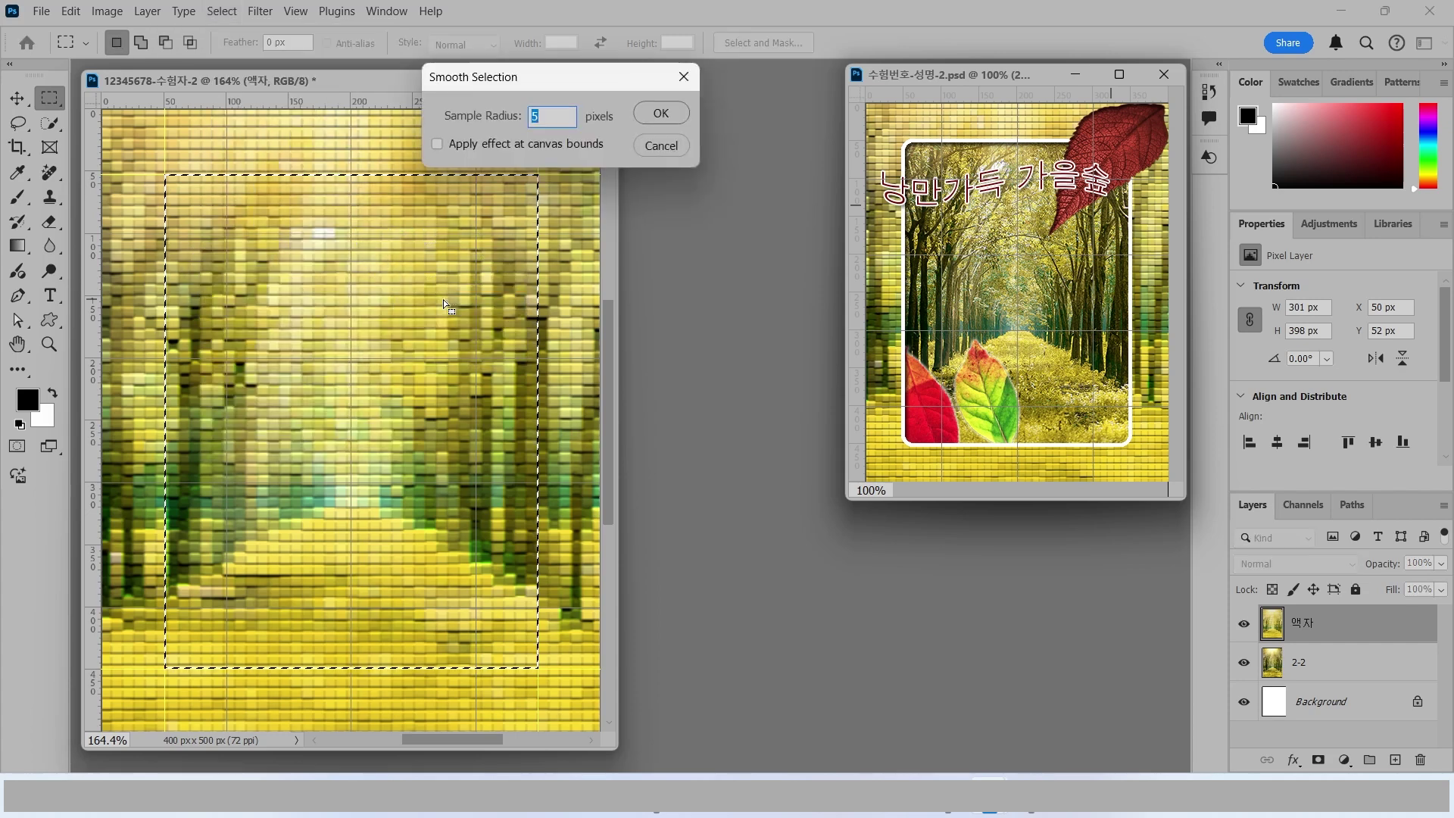
{"action": "left_click_drag", "start_coordinate": [539, 79], "coordinate": [693, 177]}
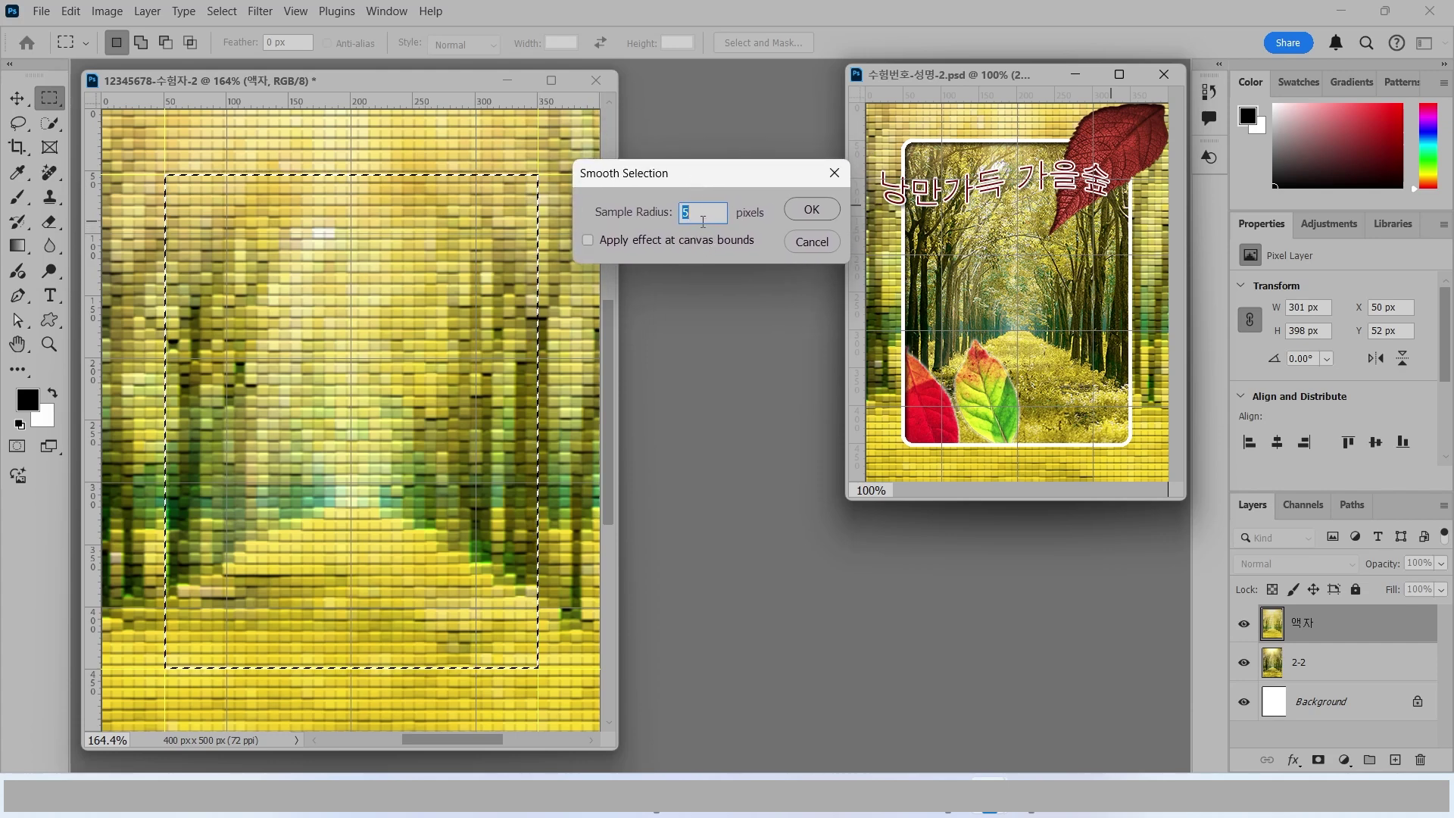
{"action": "type", "text": "10"}
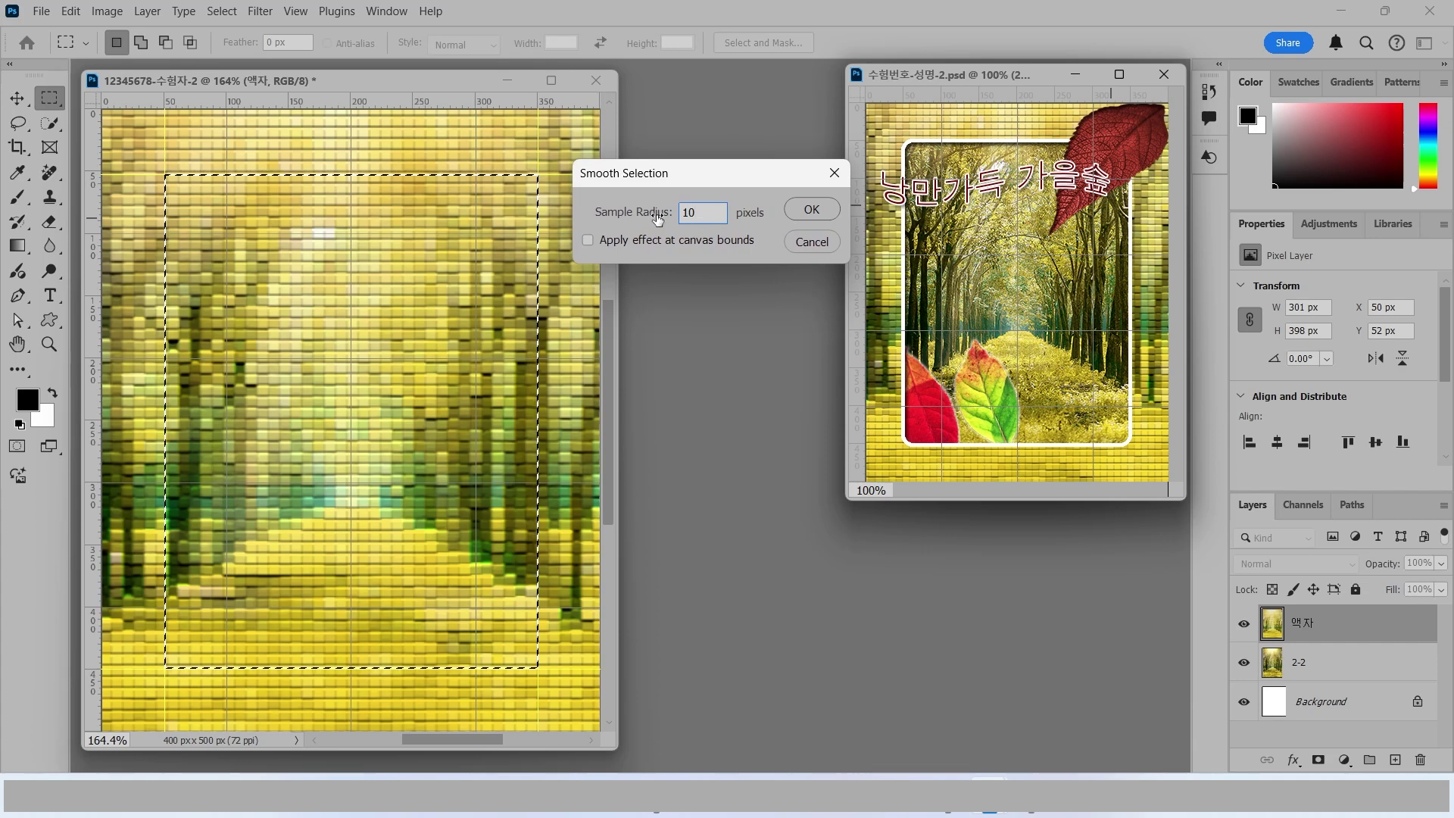
{"action": "left_click", "coordinate": [813, 206]}
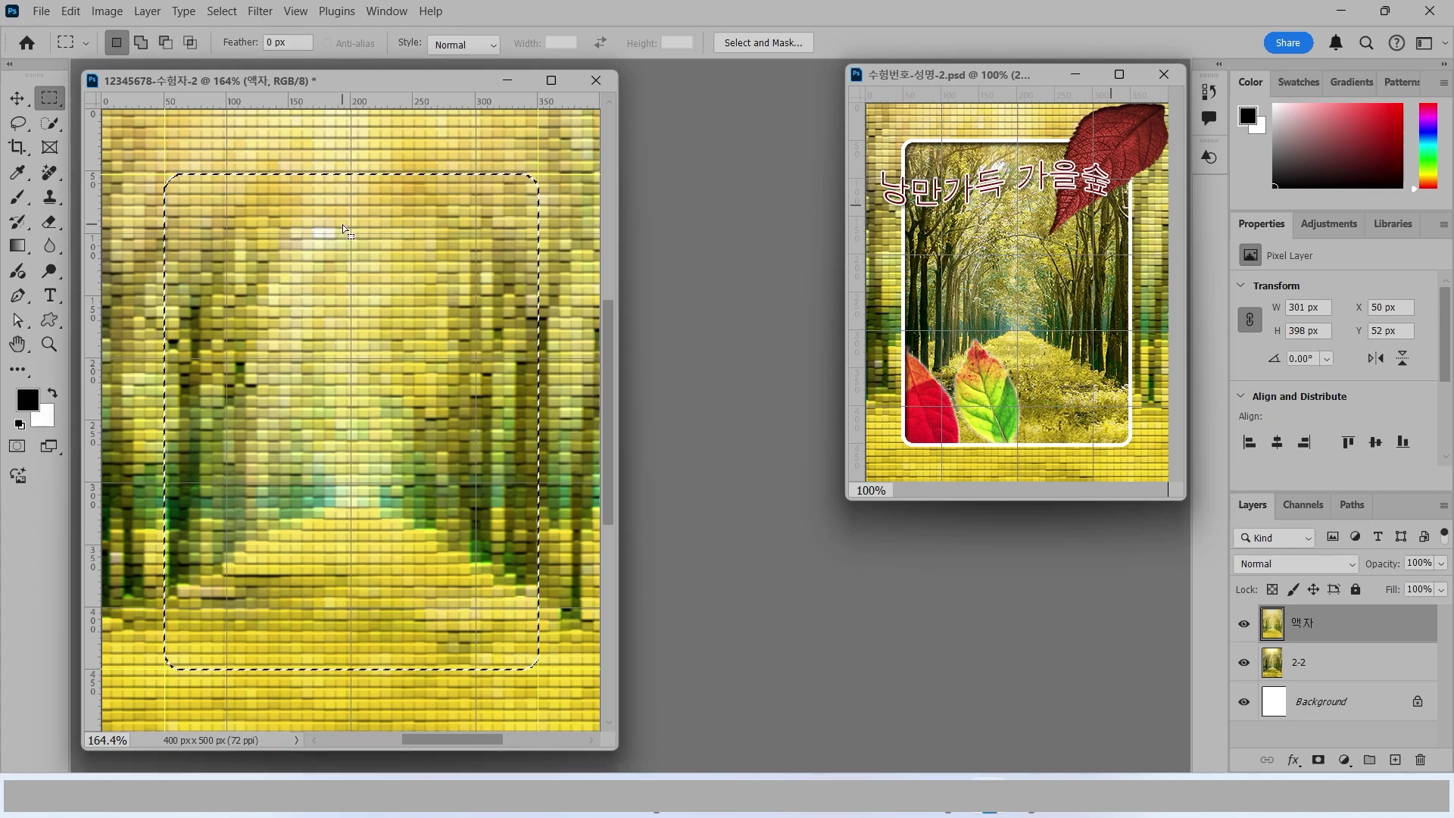
{"action": "key", "text": "Delete"}
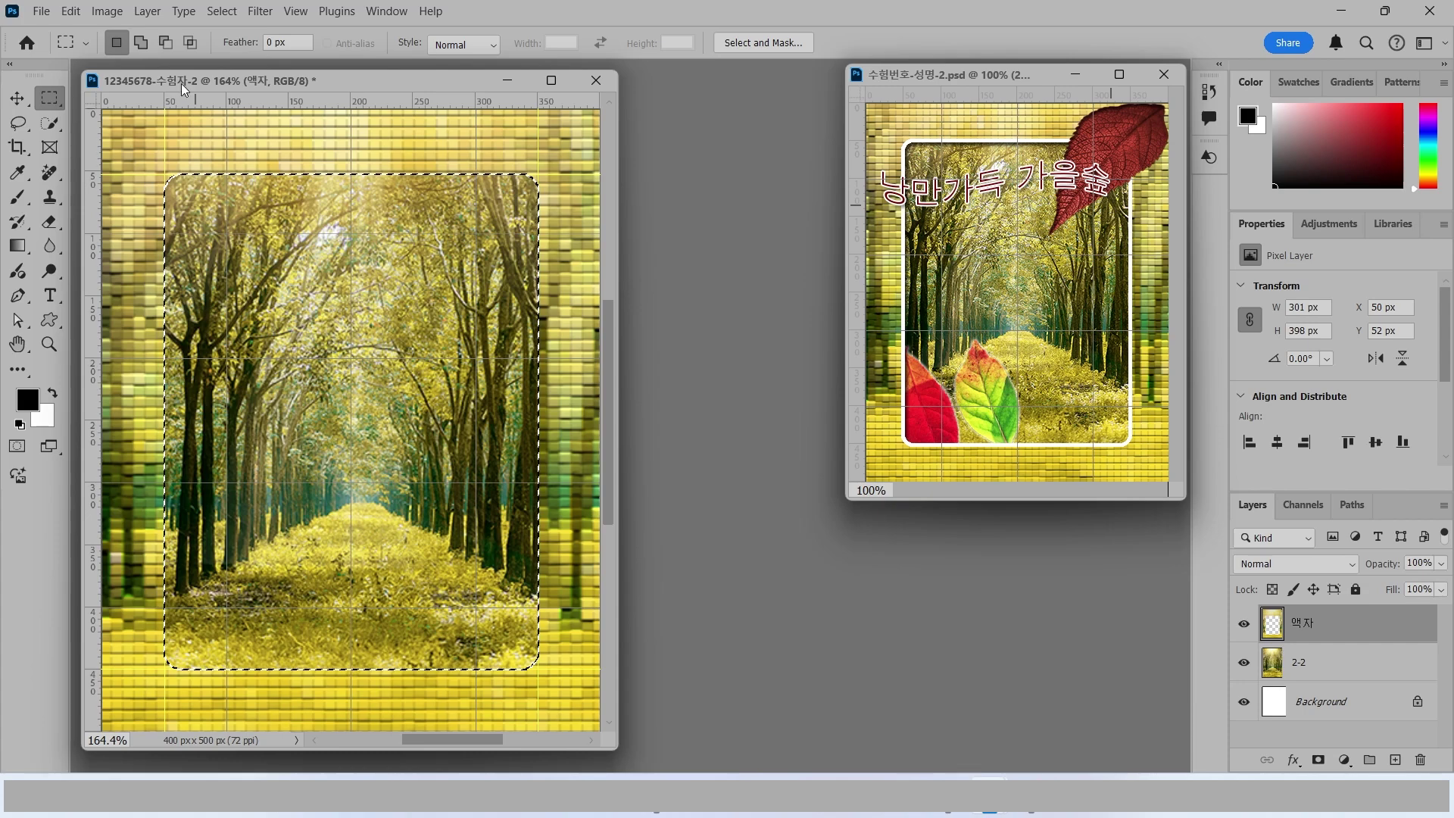
Step: Stroke the rounded selection on the 액자 layer with a 5 px centered line in white (ffffff)
{"action": "left_click", "coordinate": [71, 12]}
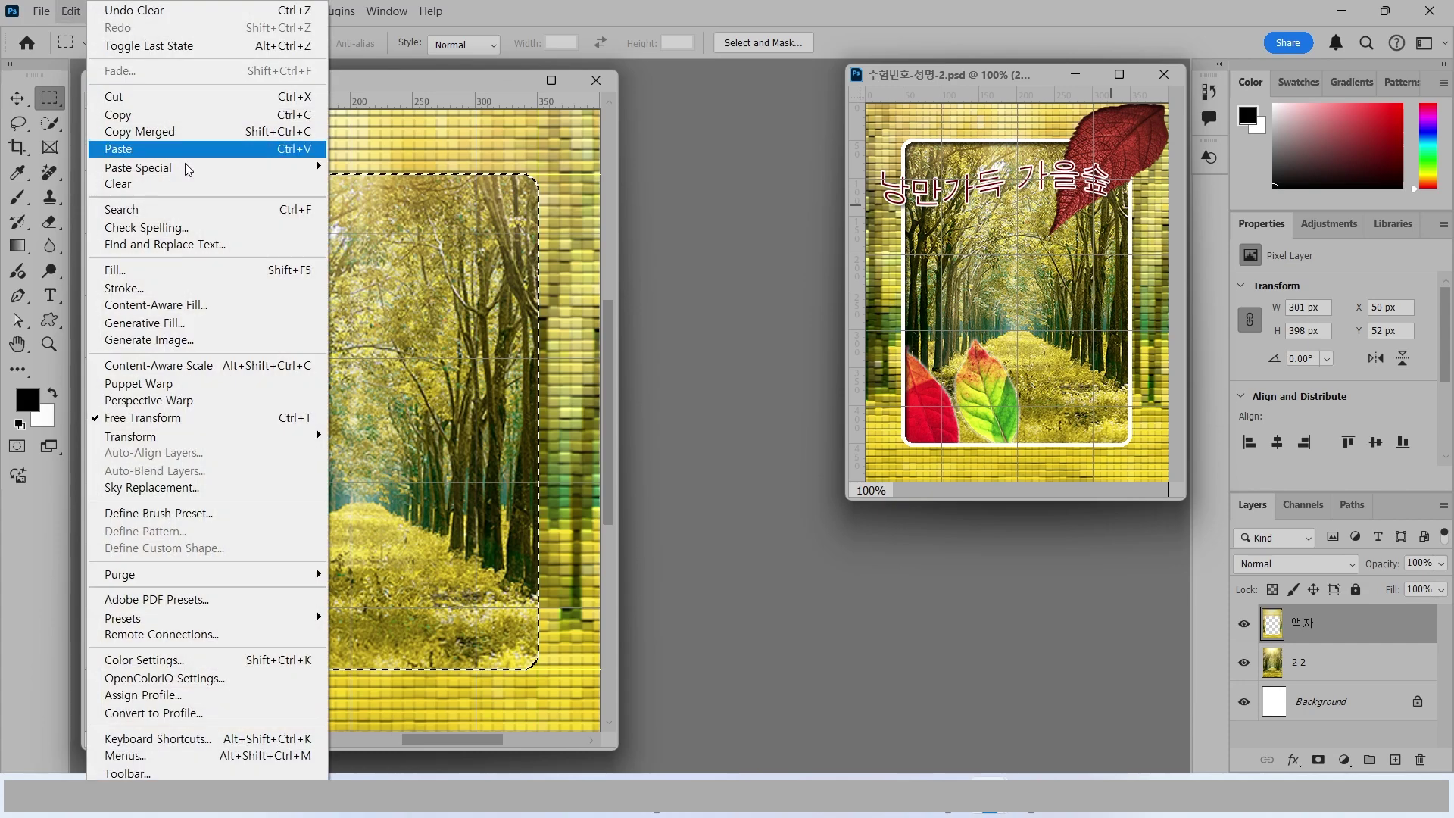
{"action": "left_click", "coordinate": [130, 288]}
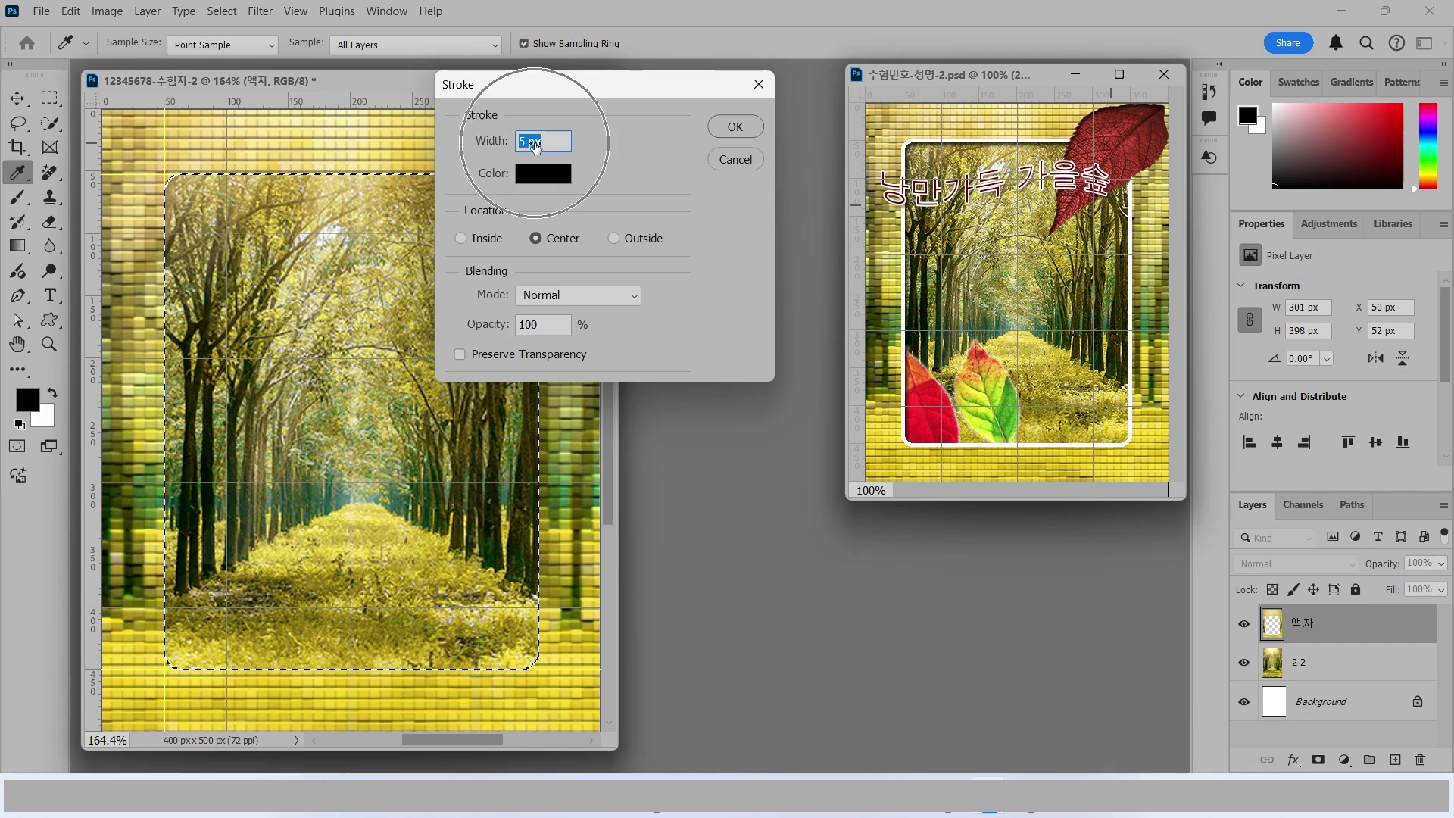
{"action": "left_click", "coordinate": [545, 178]}
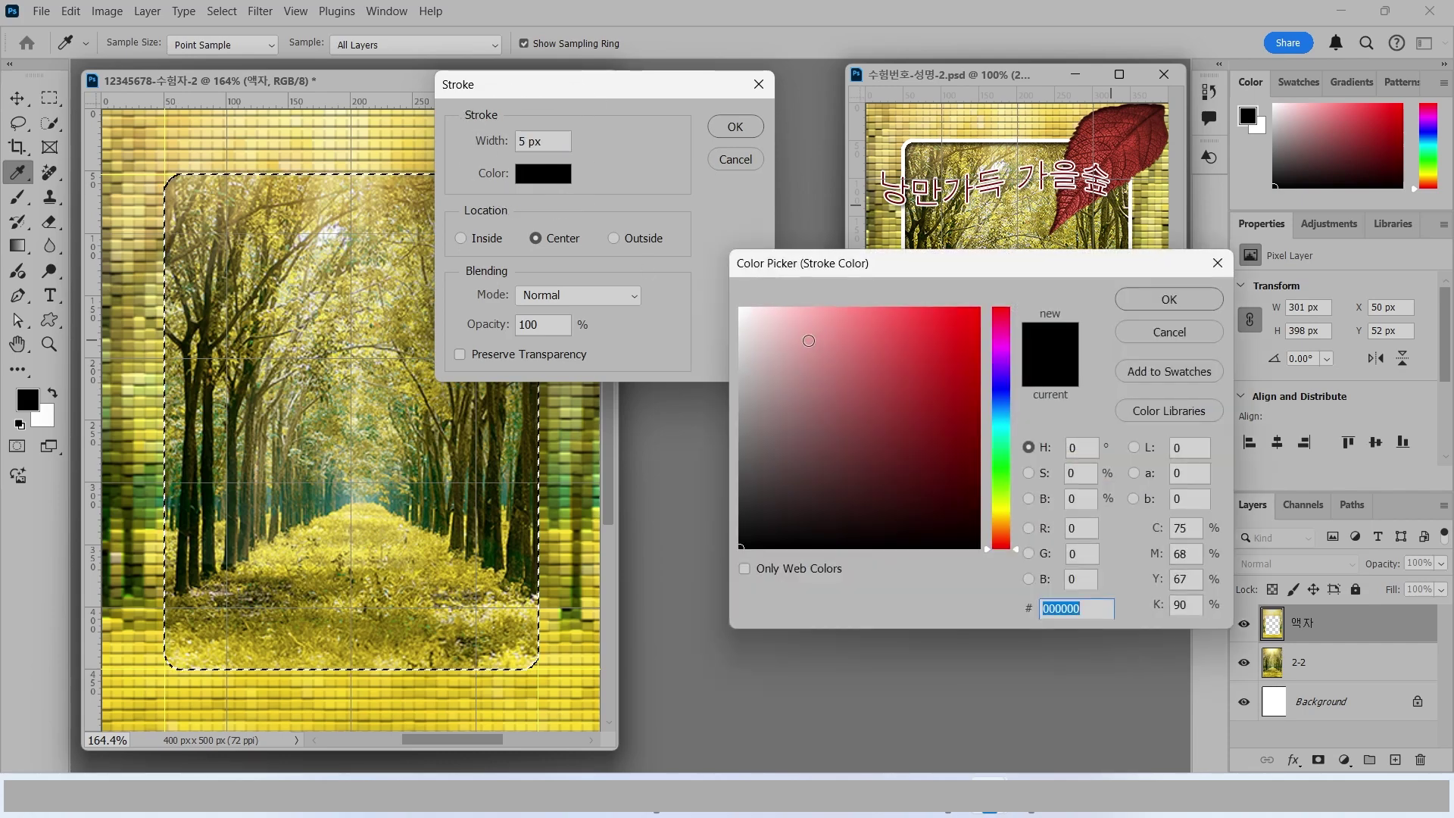
{"action": "type", "text": "ffffff"}
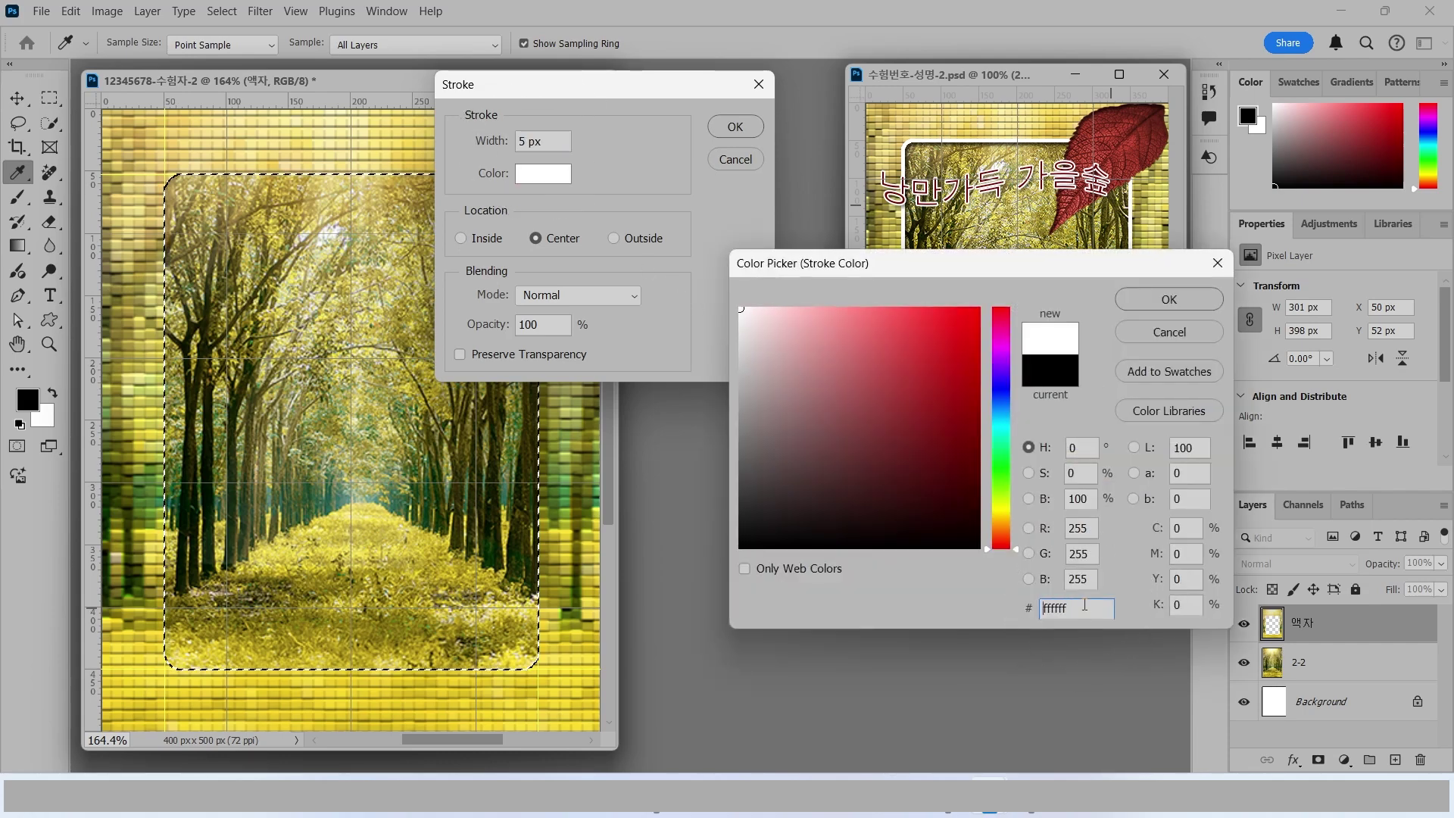
{"action": "left_click", "coordinate": [1171, 300]}
{"action": "key", "text": "Return"}
{"action": "key", "text": "m"}
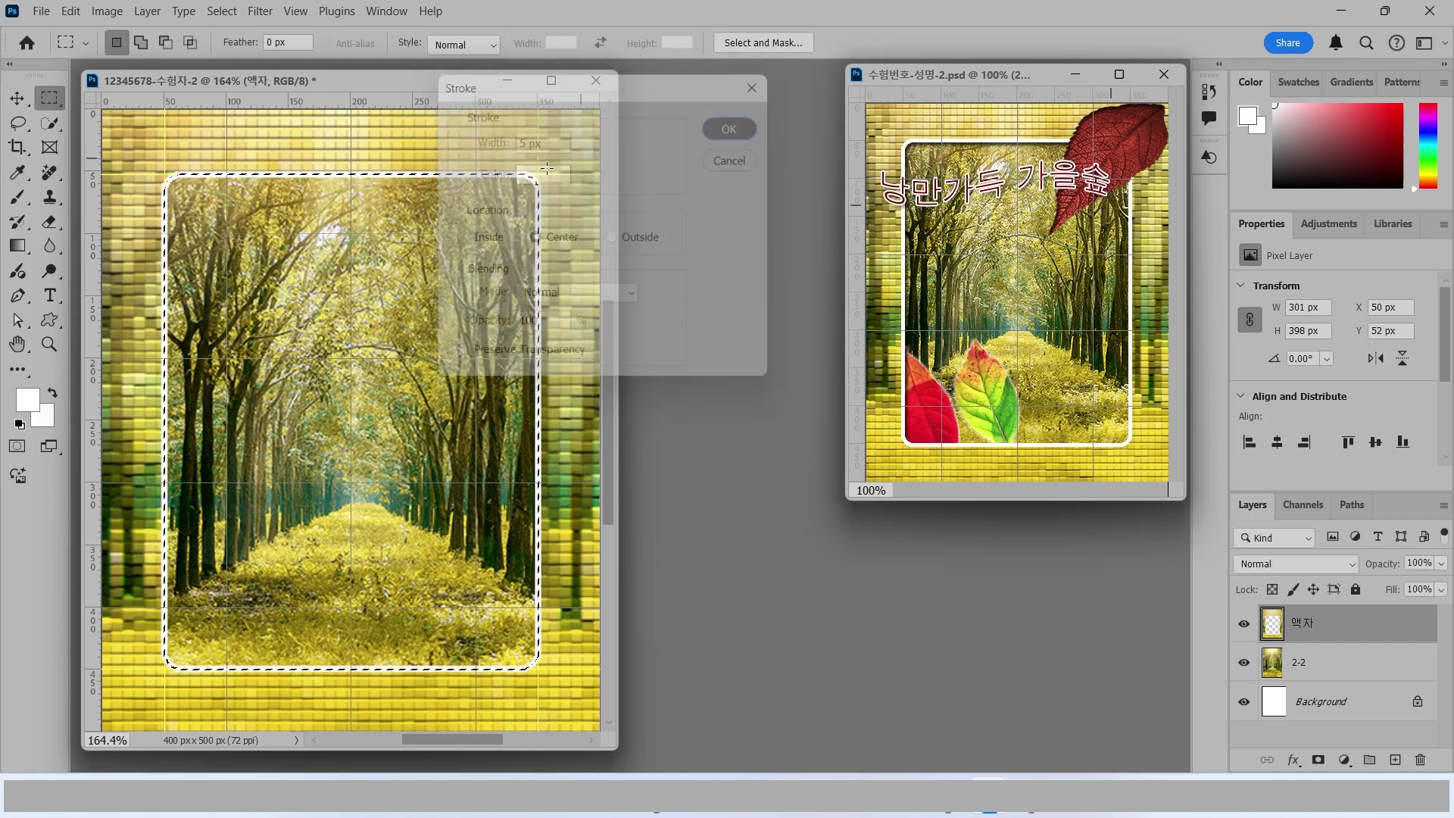
{"action": "left_click_drag", "start_coordinate": [402, 169], "coordinate": [452, 135]}
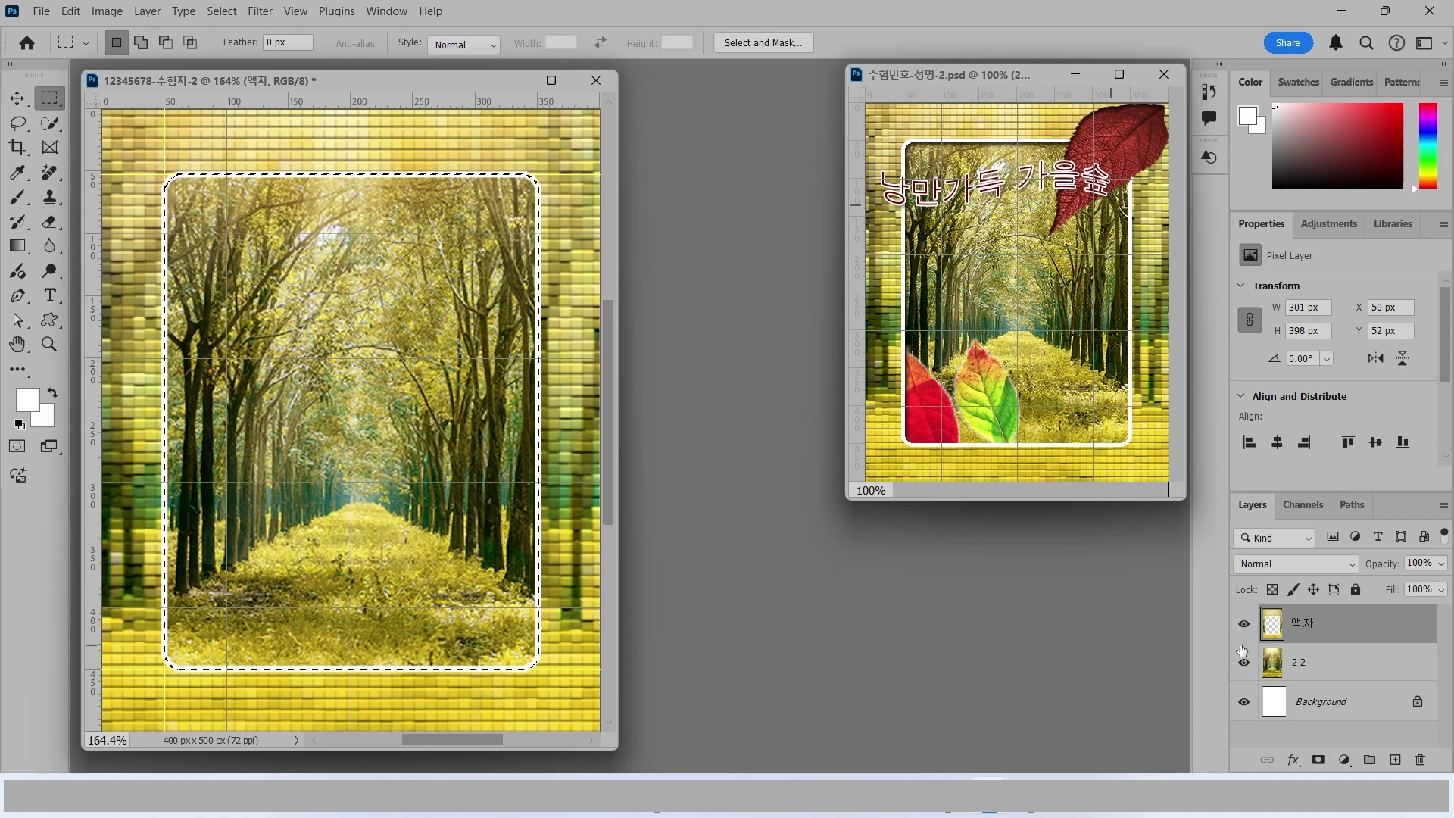
Step: Add a Drop Shadow with a 122° angle to the 액자 layer and deselect the frame opening
{"action": "left_click", "coordinate": [1296, 761]}
{"action": "left_click", "coordinate": [1304, 751]}
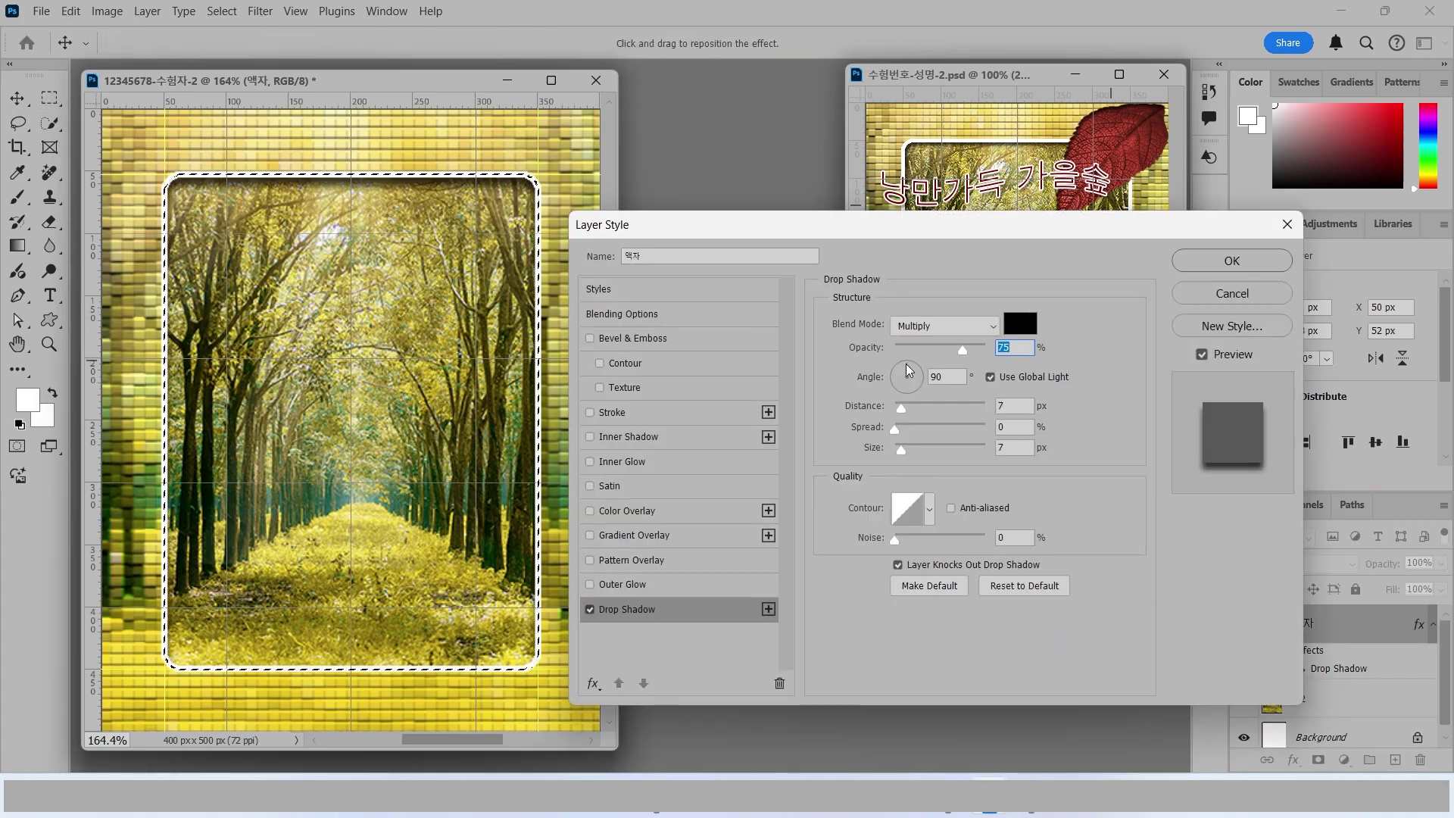
{"action": "left_click_drag", "start_coordinate": [908, 369], "coordinate": [898, 365]}
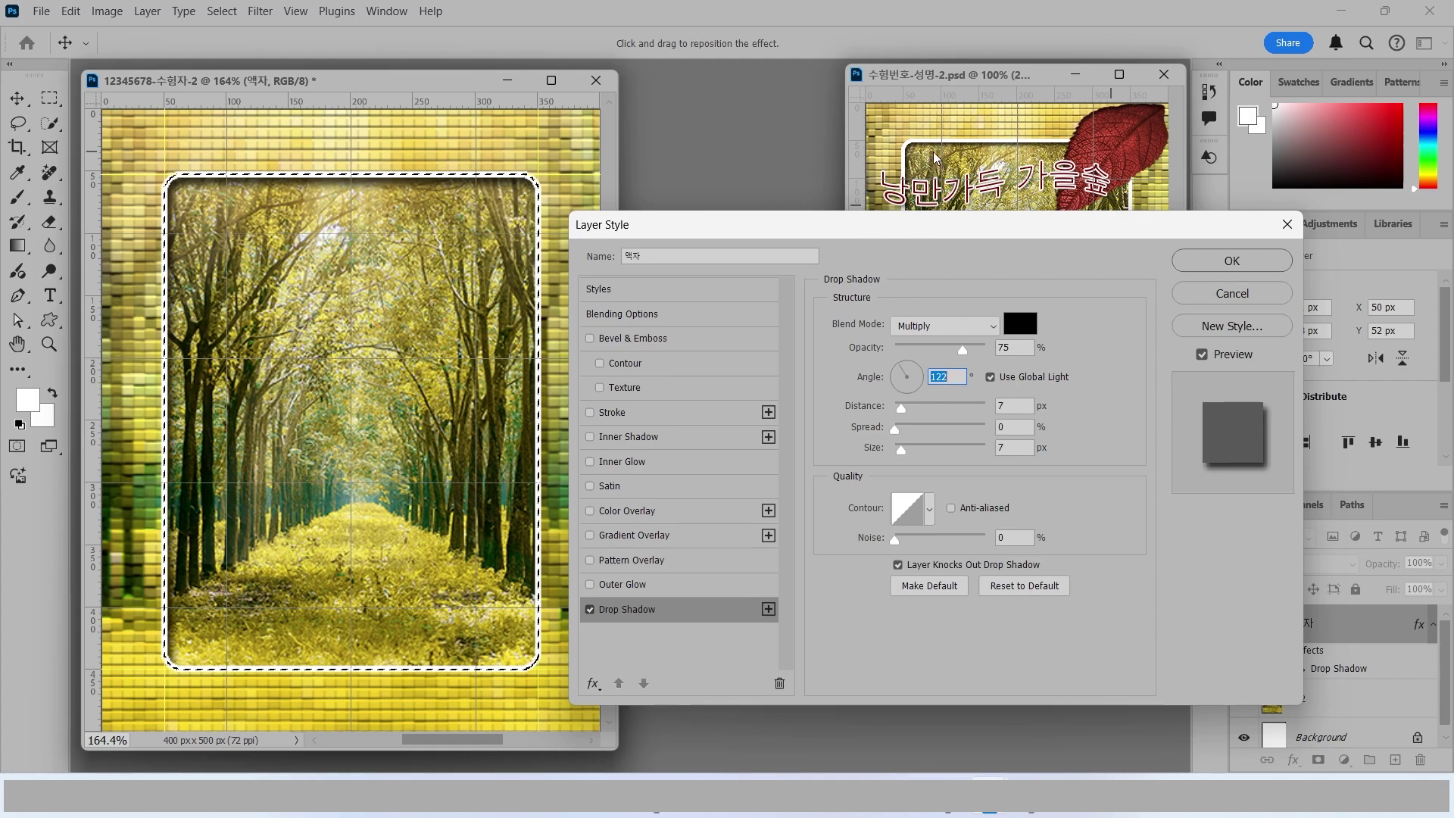
{"action": "left_click", "coordinate": [1214, 265]}
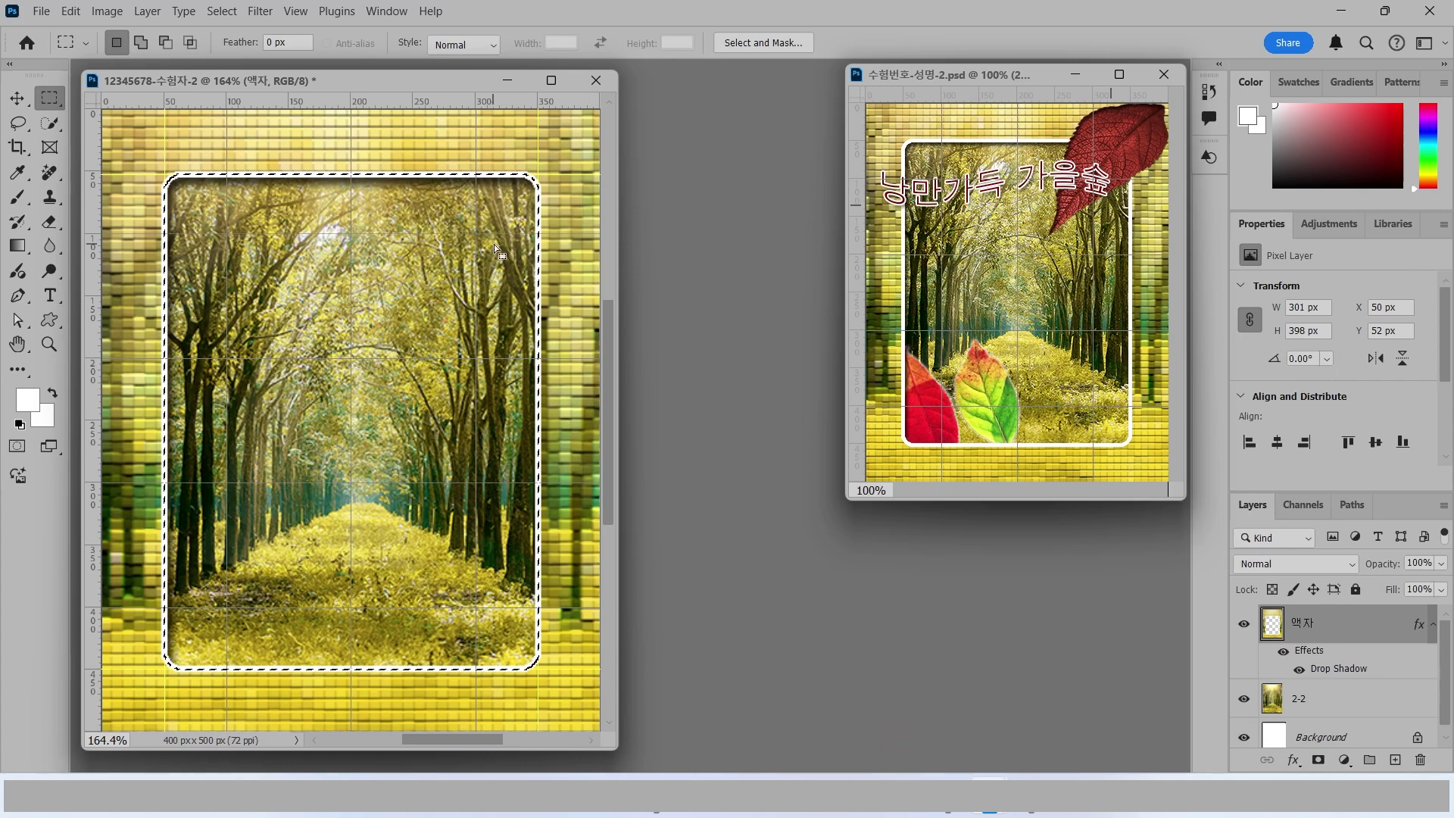
{"action": "left_click", "coordinate": [230, 15]}
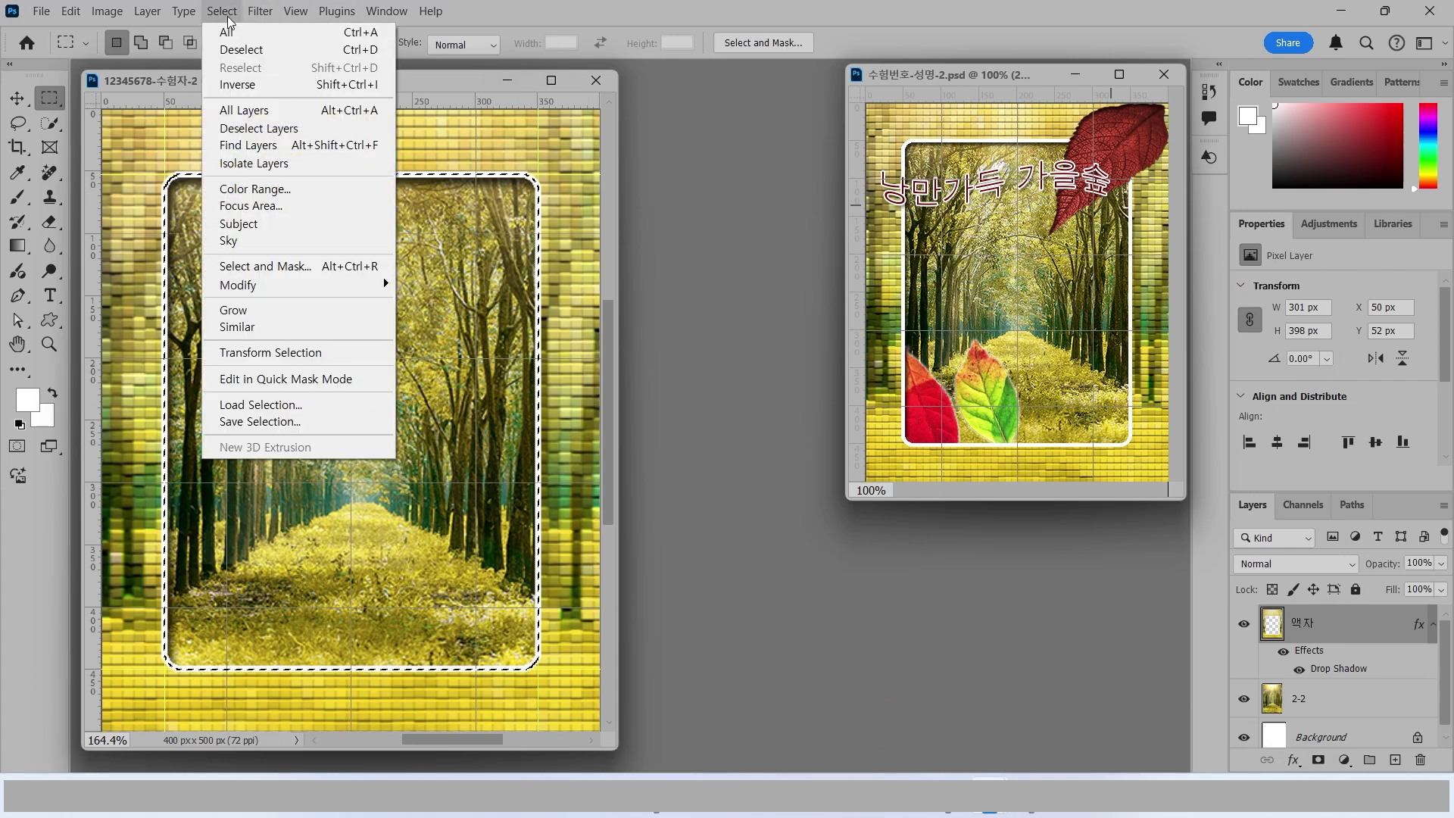
{"action": "left_click", "coordinate": [234, 50]}
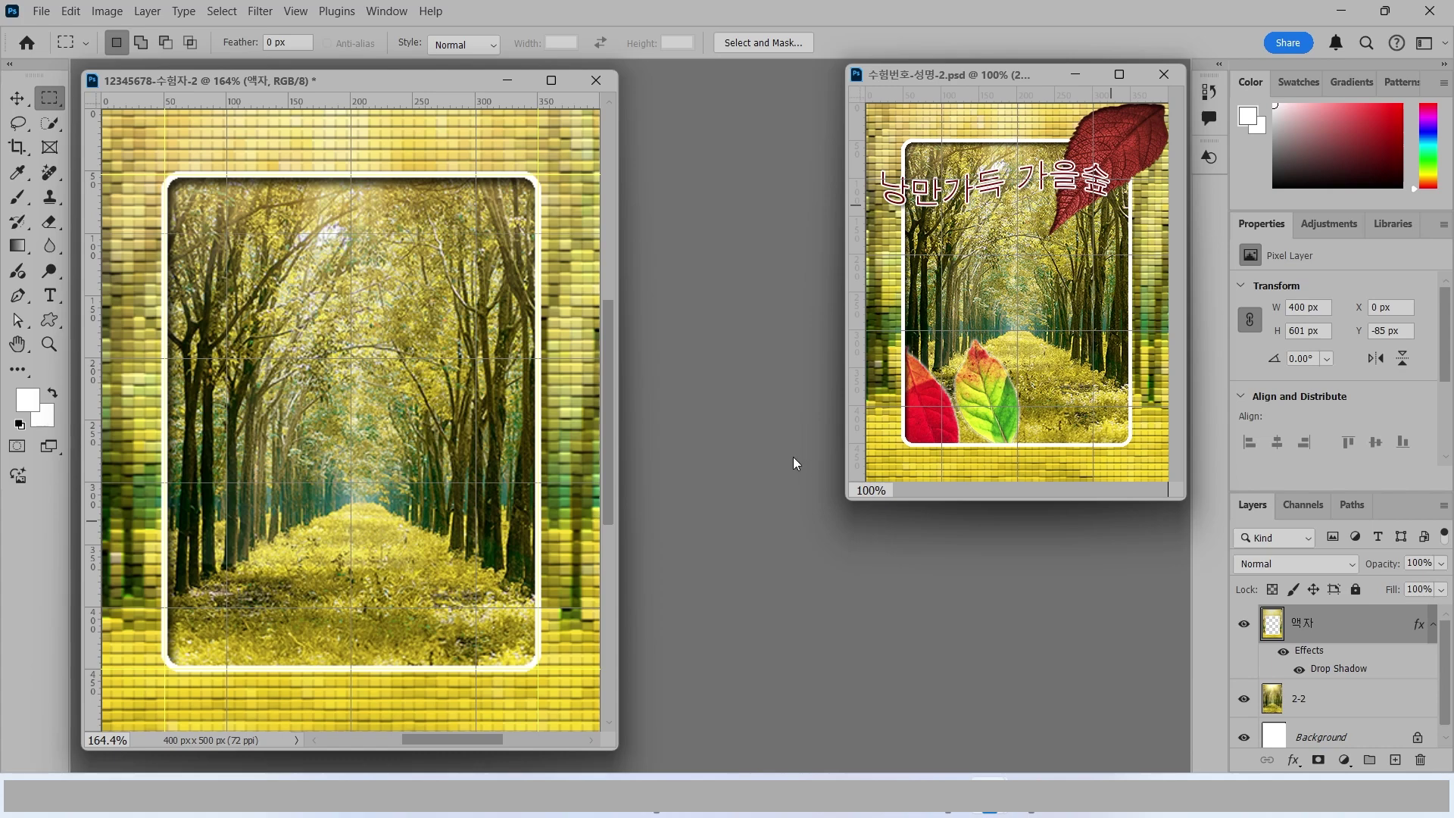
Step: Open 2급-3.jpg from the 소스 folder and move its window off the frame document
{"action": "left_click", "coordinate": [40, 10]}
{"action": "left_click", "coordinate": [60, 50]}
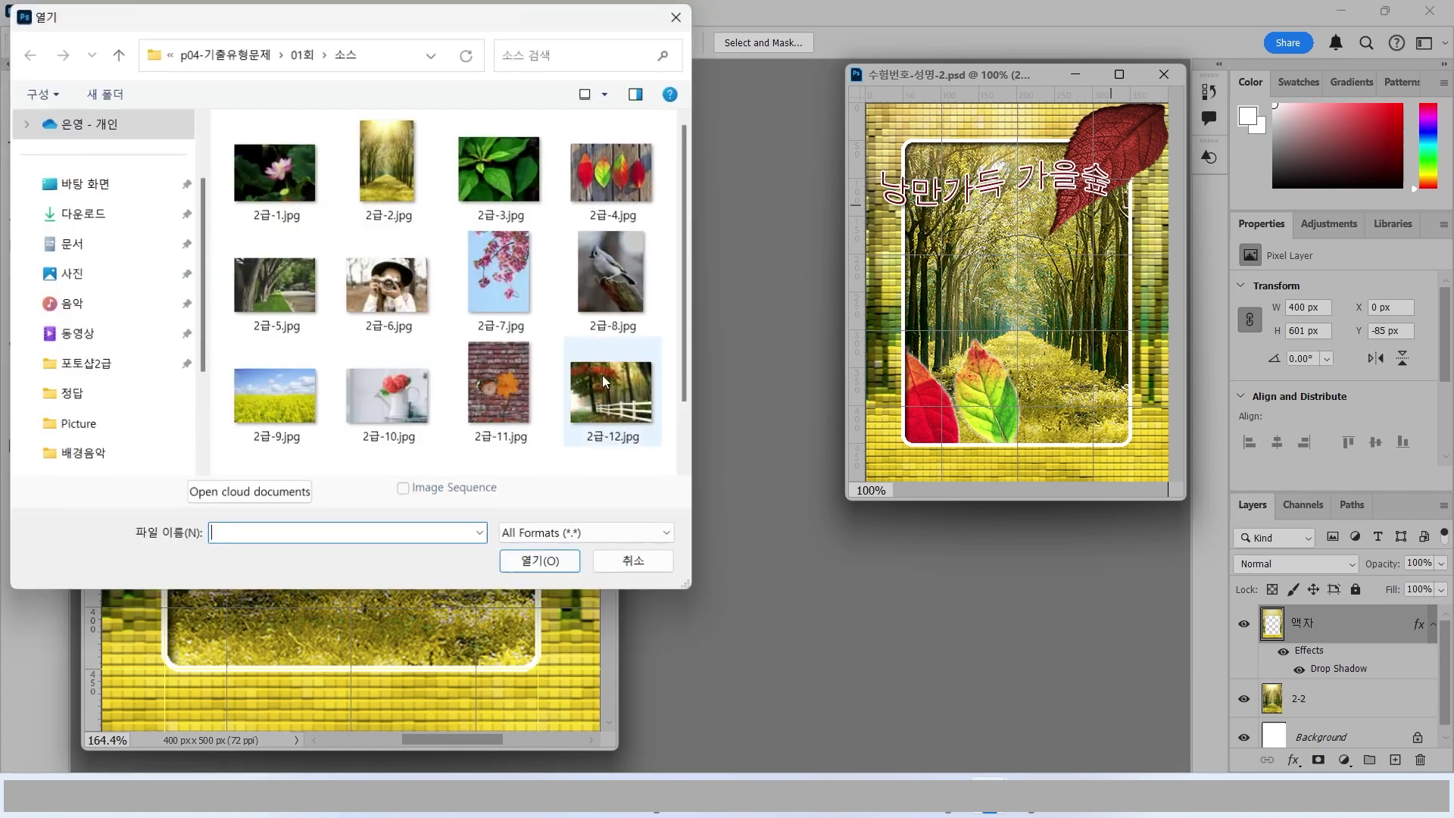
{"action": "left_click", "coordinate": [488, 178]}
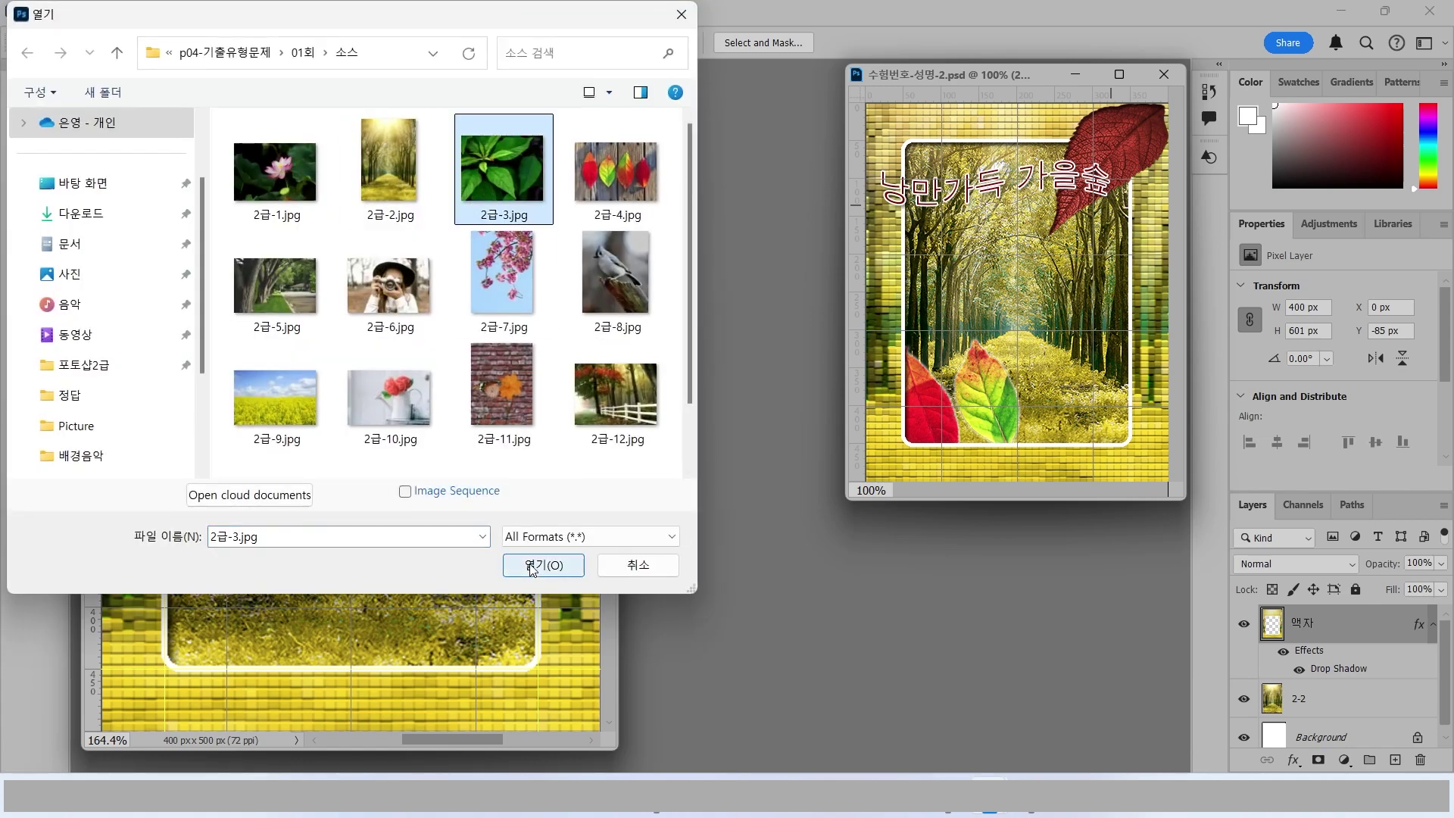
{"action": "left_click", "coordinate": [543, 564]}
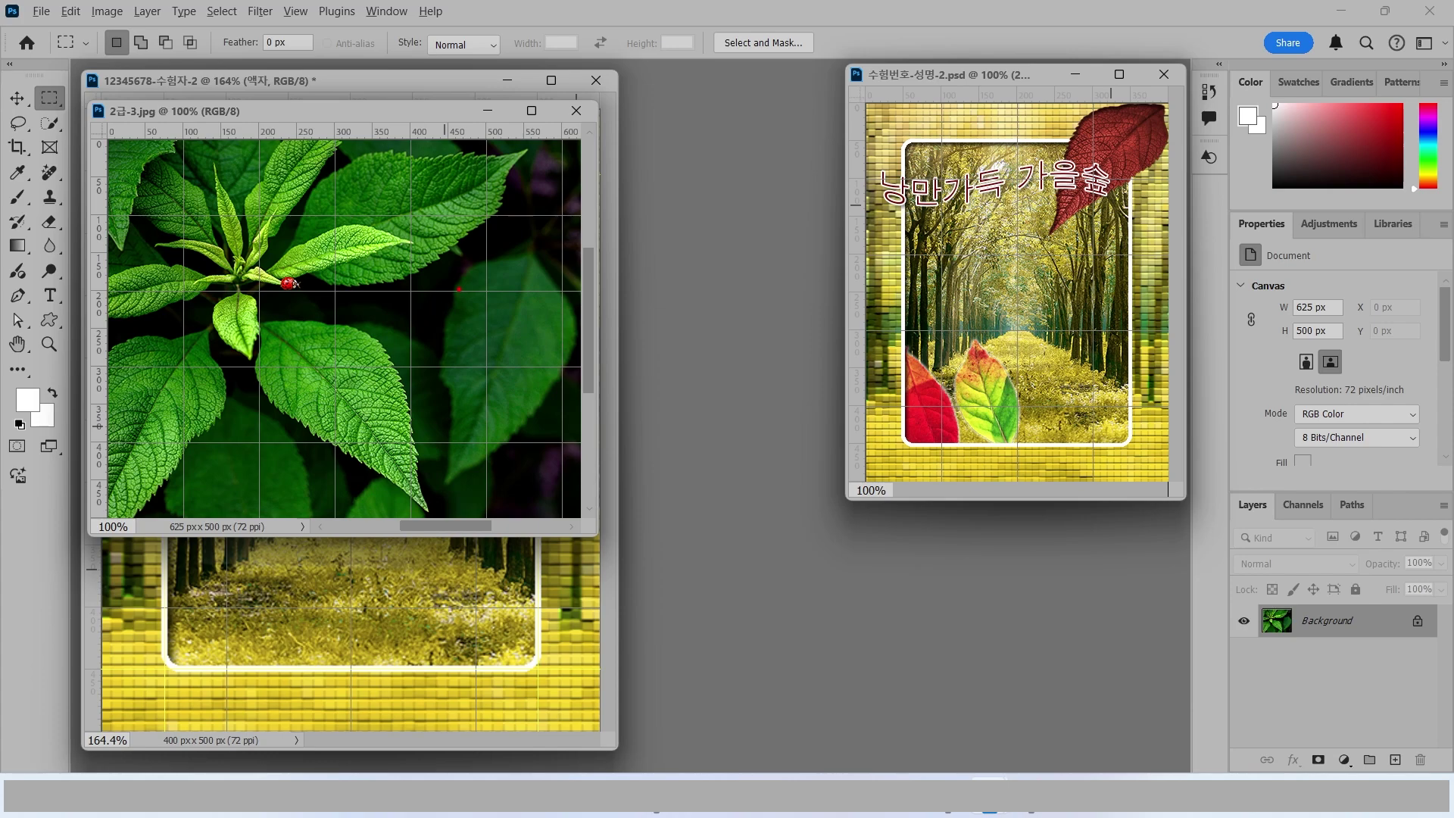
{"action": "mouse_move", "coordinate": [1152, 189]}
{"action": "left_mouse_down"}
{"action": "mouse_move", "coordinate": [1081, 232]}
{"action": "mouse_move", "coordinate": [1028, 155]}
{"action": "mouse_move", "coordinate": [1107, 101]}
{"action": "mouse_move", "coordinate": [1146, 193]}
{"action": "left_mouse_up"}
{"action": "mouse_move", "coordinate": [416, 478]}
{"action": "left_mouse_down"}
{"action": "mouse_move", "coordinate": [278, 443]}
{"action": "mouse_move", "coordinate": [328, 323]}
{"action": "mouse_move", "coordinate": [405, 420]}
{"action": "mouse_move", "coordinate": [382, 485]}
{"action": "left_mouse_up"}
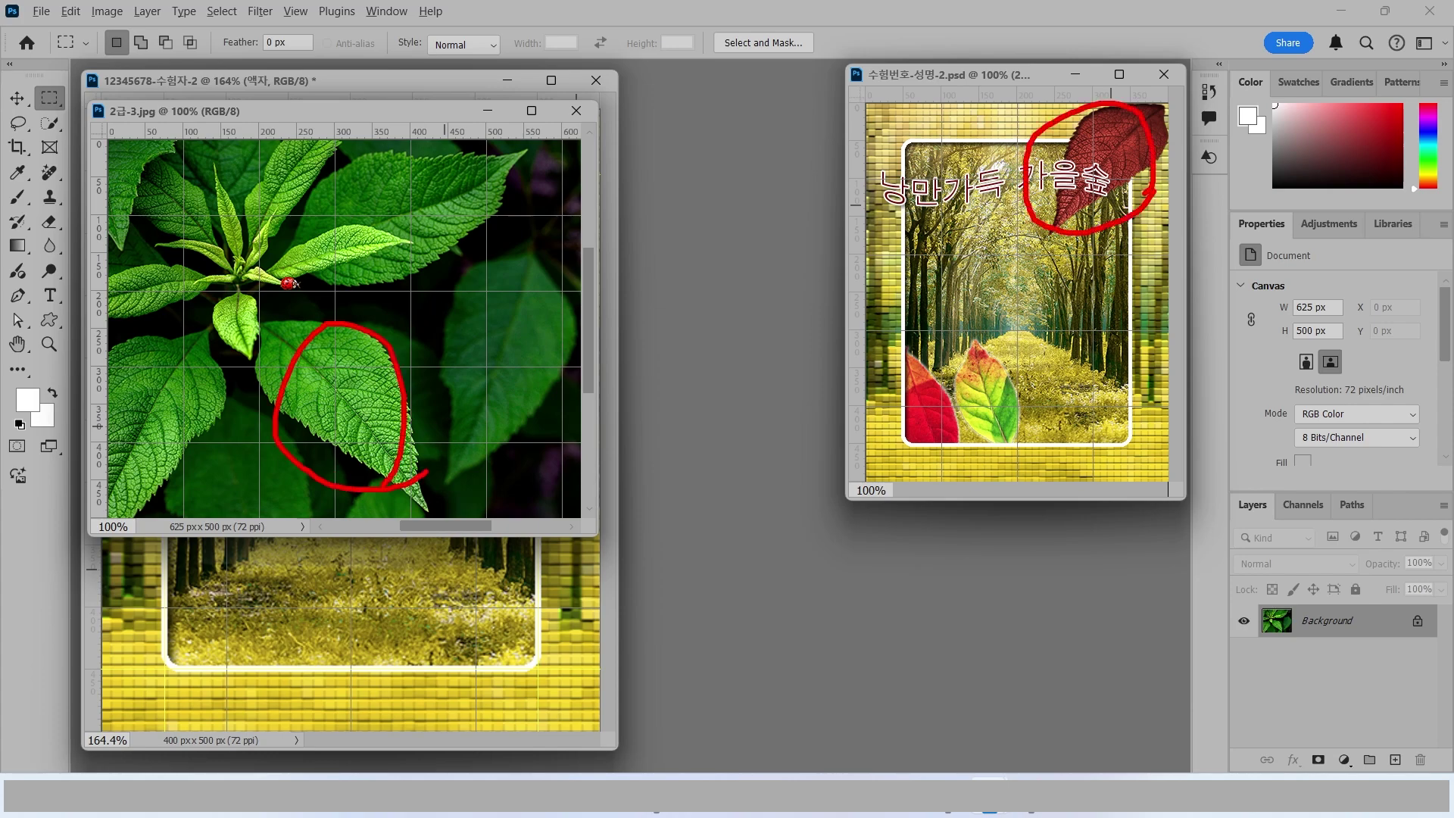
{"action": "key", "text": "Escape"}
{"action": "left_click_drag", "start_coordinate": [323, 114], "coordinate": [623, 176]}
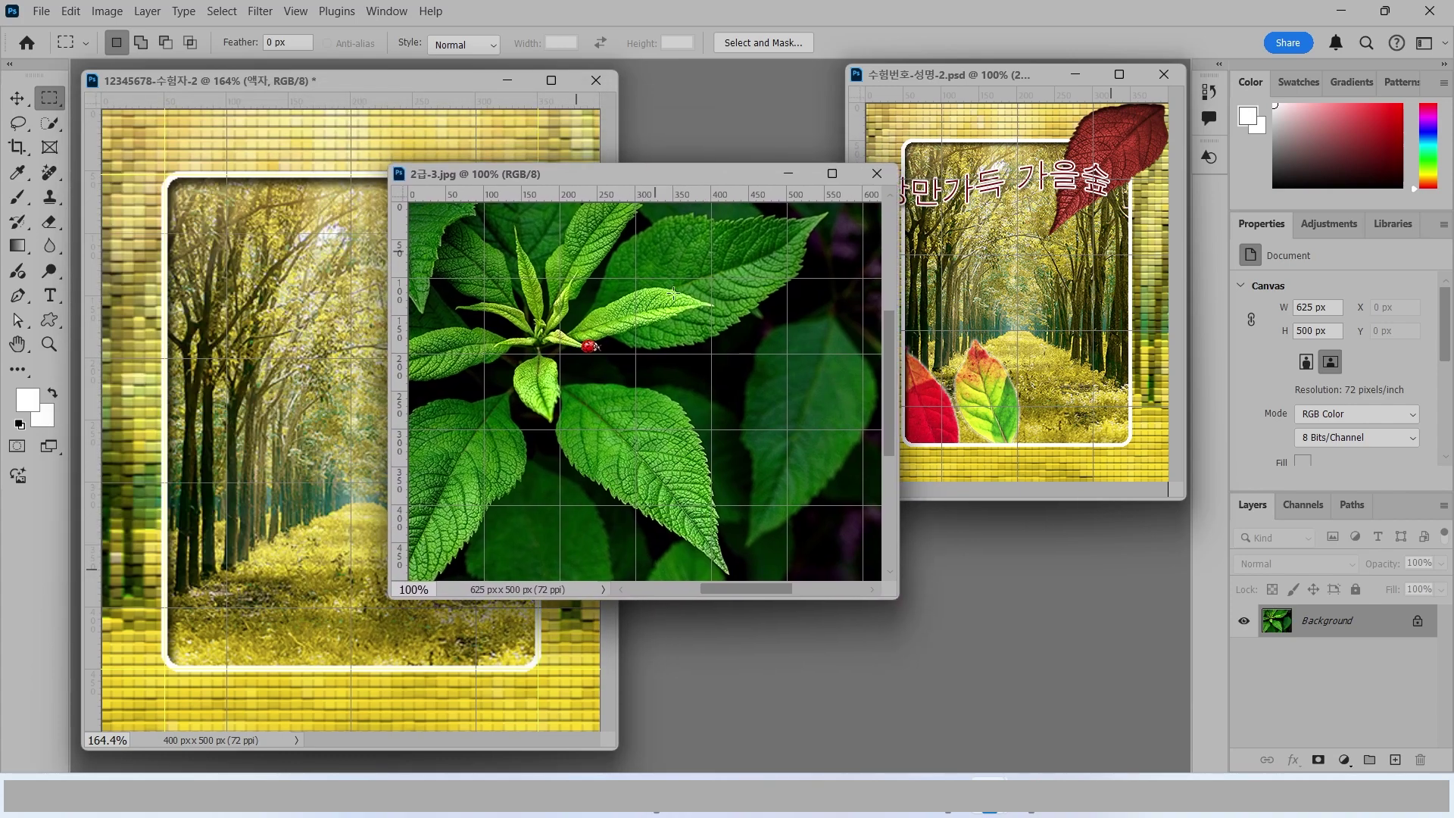
Step: Select the large lower-middle leaf in 2급-3.jpg with the Quick Selection tool, subtracting any excess around its edge
{"action": "left_click", "coordinate": [49, 123]}
{"action": "left_click", "coordinate": [110, 143]}
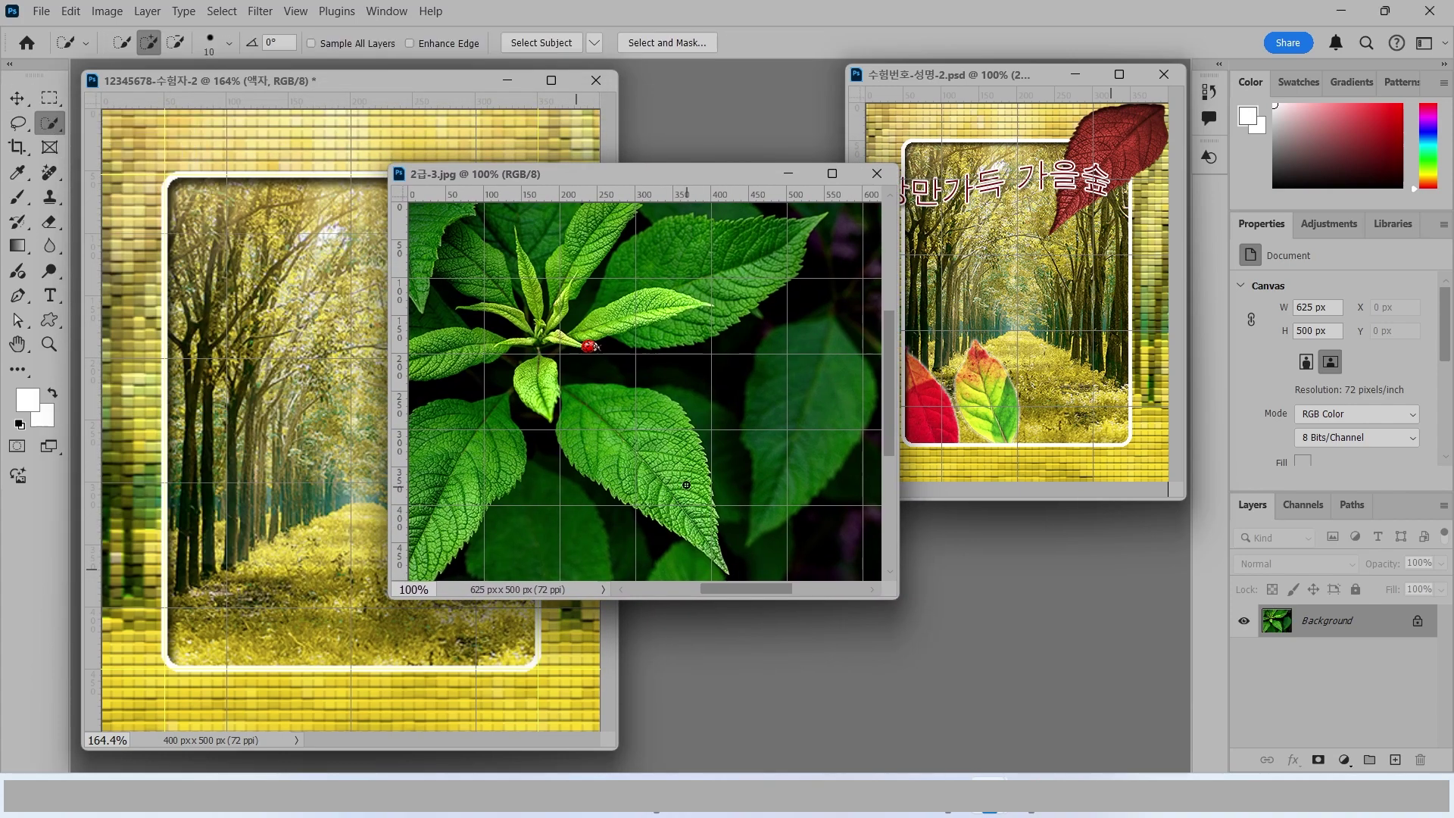
{"action": "left_click_drag", "start_coordinate": [585, 407], "coordinate": [697, 529]}
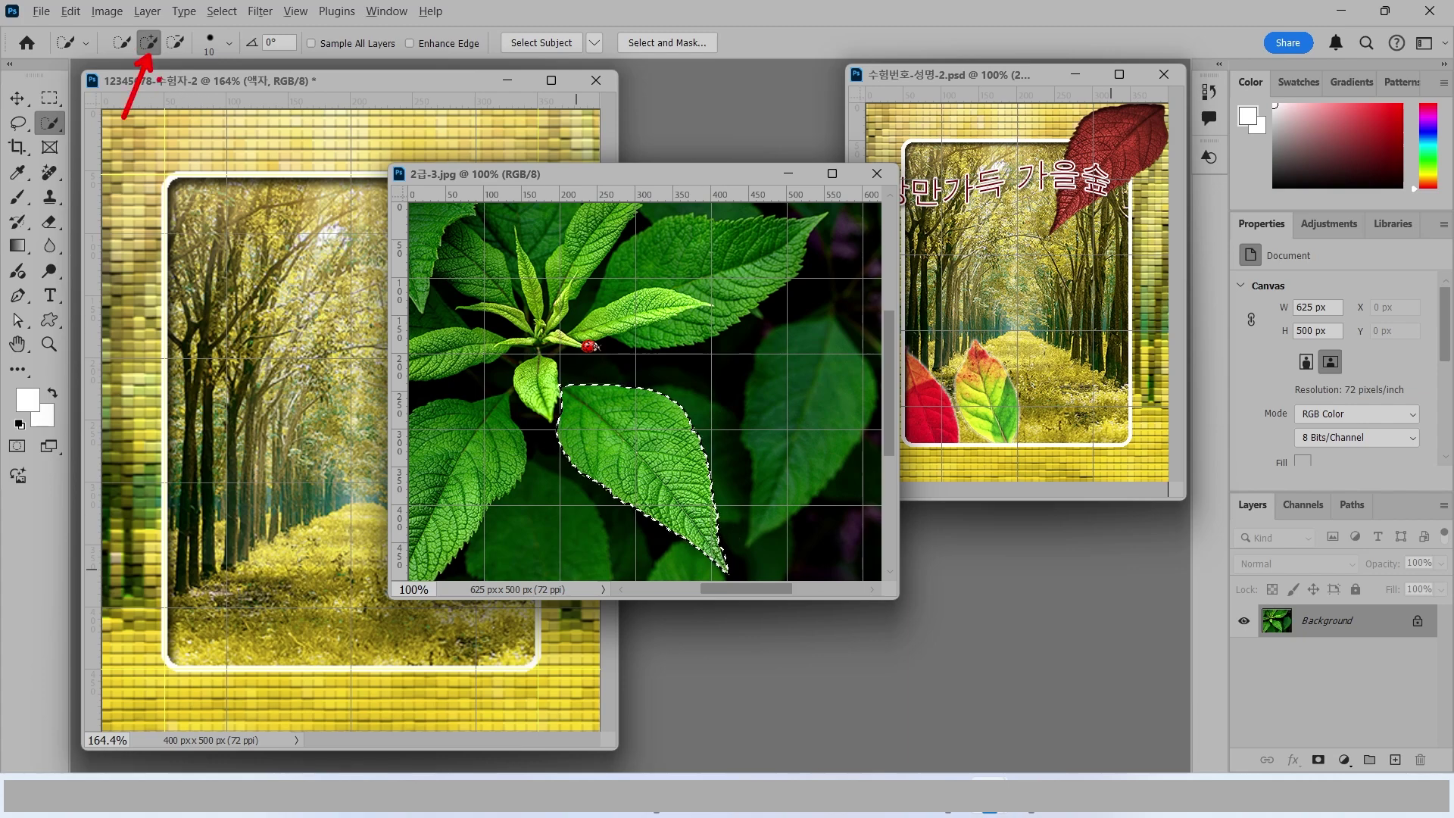
{"action": "left_click", "coordinate": [175, 42]}
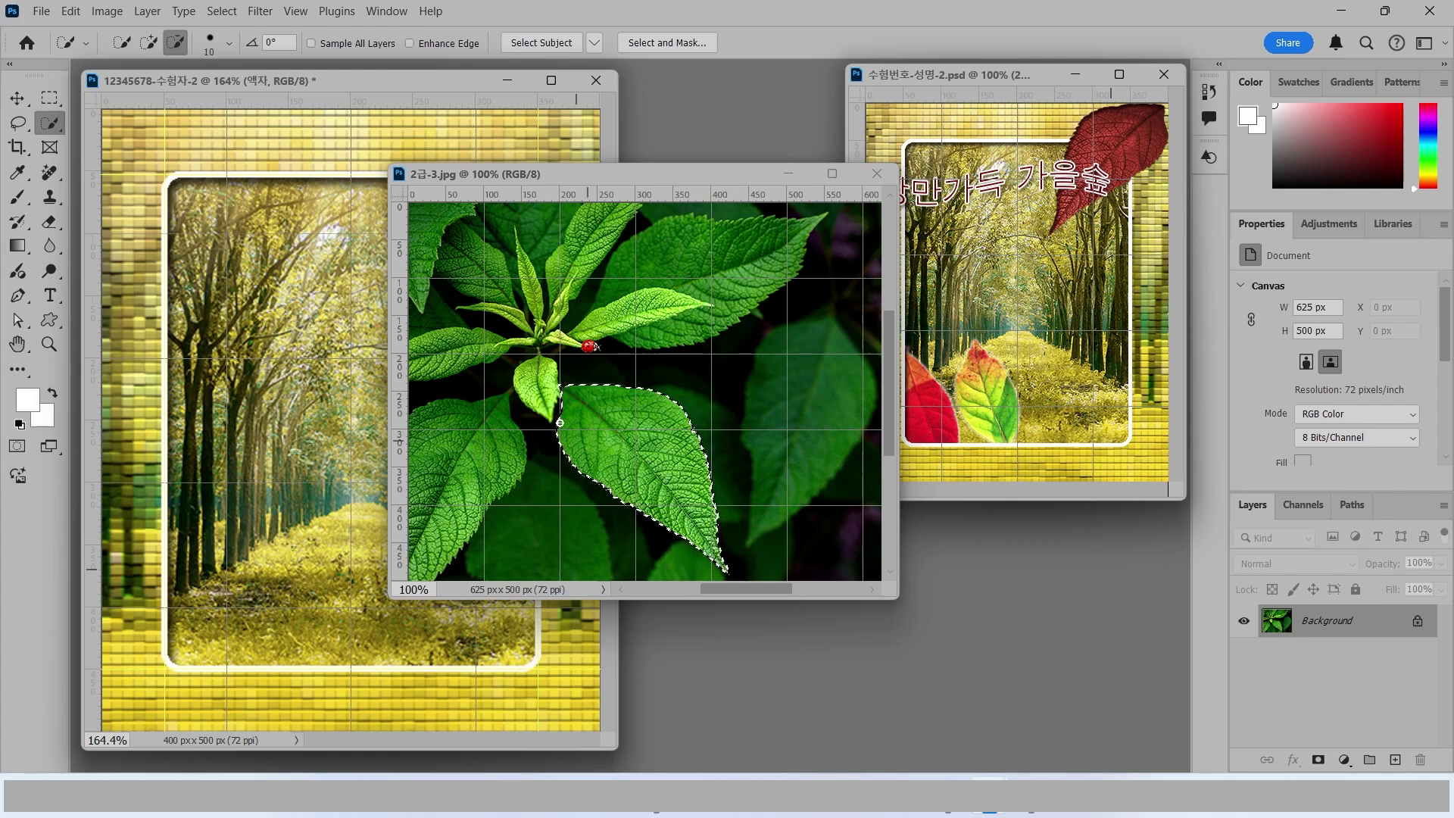
Step: Move the selected leaf into the frame document over the forest image and close 2급-3.jpg
{"action": "left_click", "coordinate": [15, 95]}
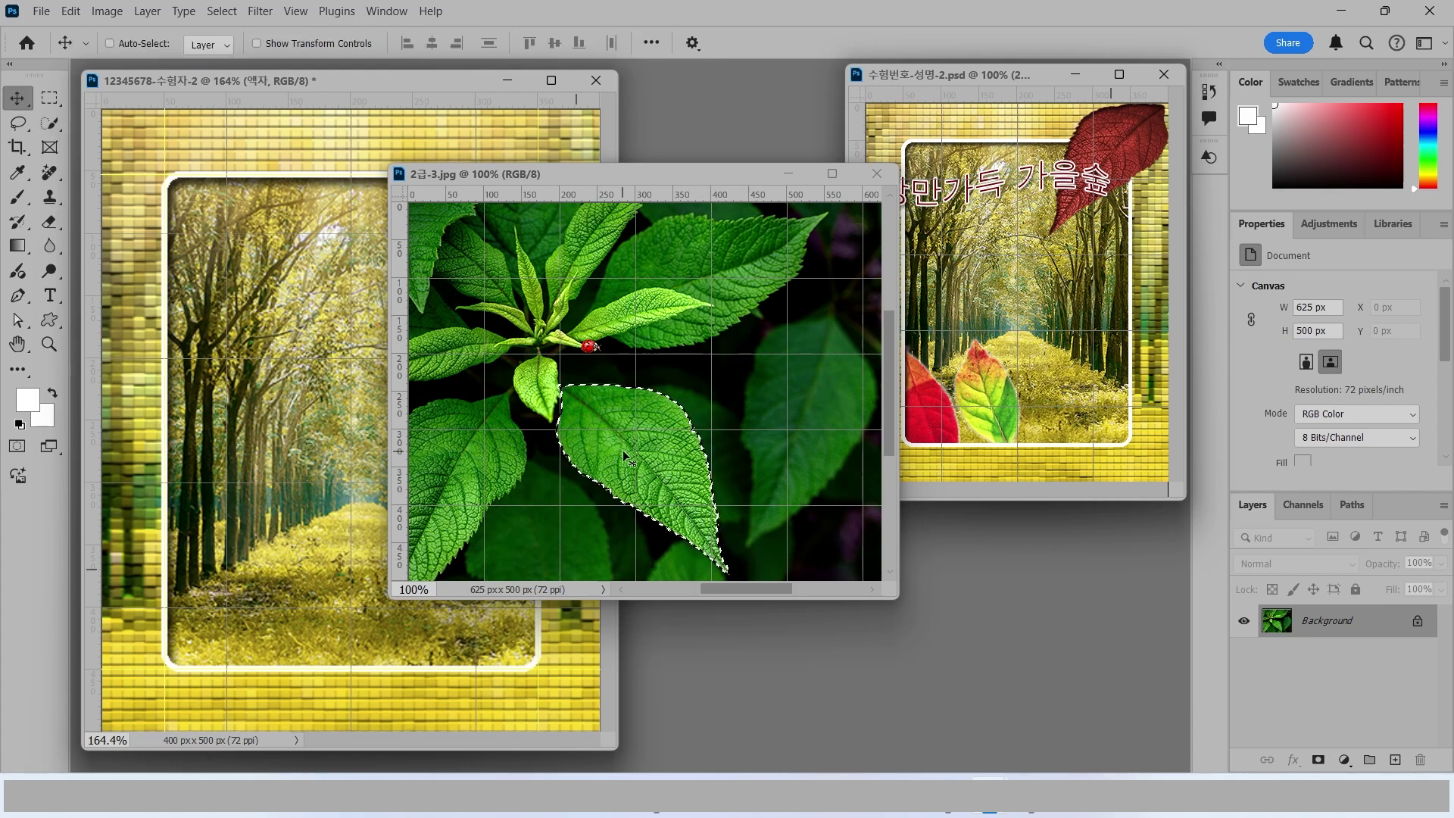
{"action": "left_click_drag", "start_coordinate": [653, 476], "coordinate": [345, 425]}
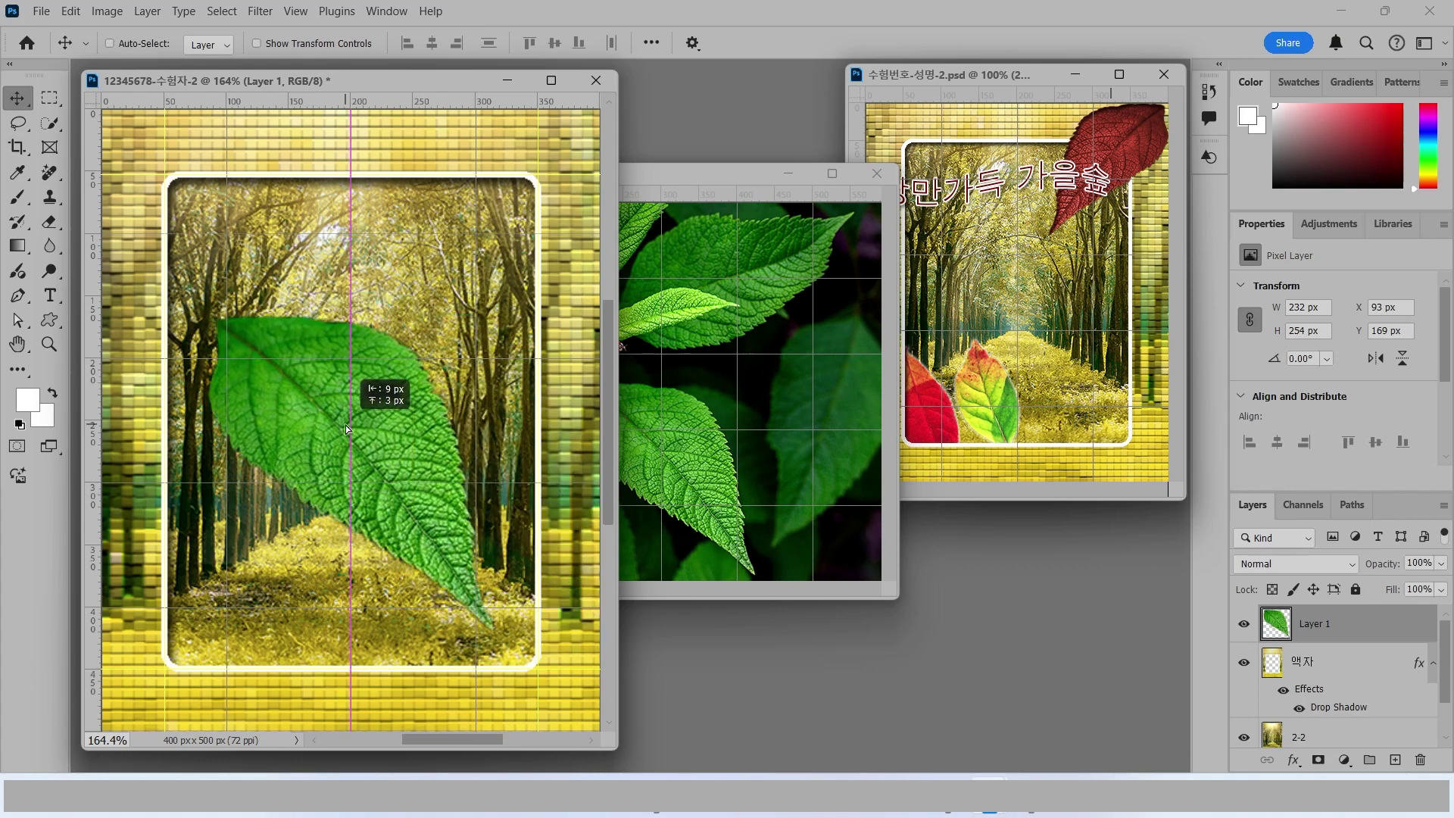
{"action": "left_click", "coordinate": [877, 174]}
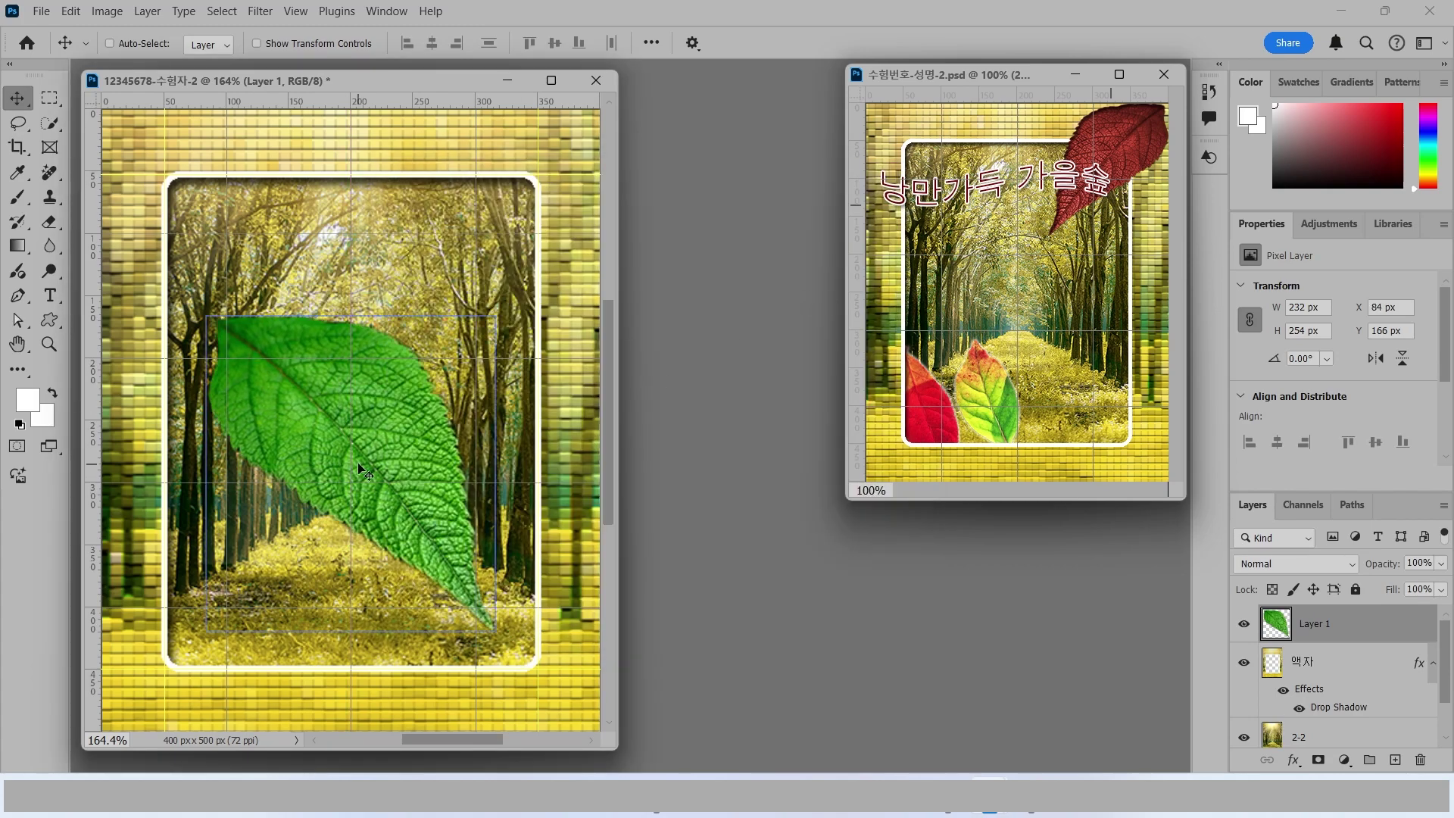
Step: Rename the new leaf layer as 2-3
{"action": "double_click", "coordinate": [1315, 623]}
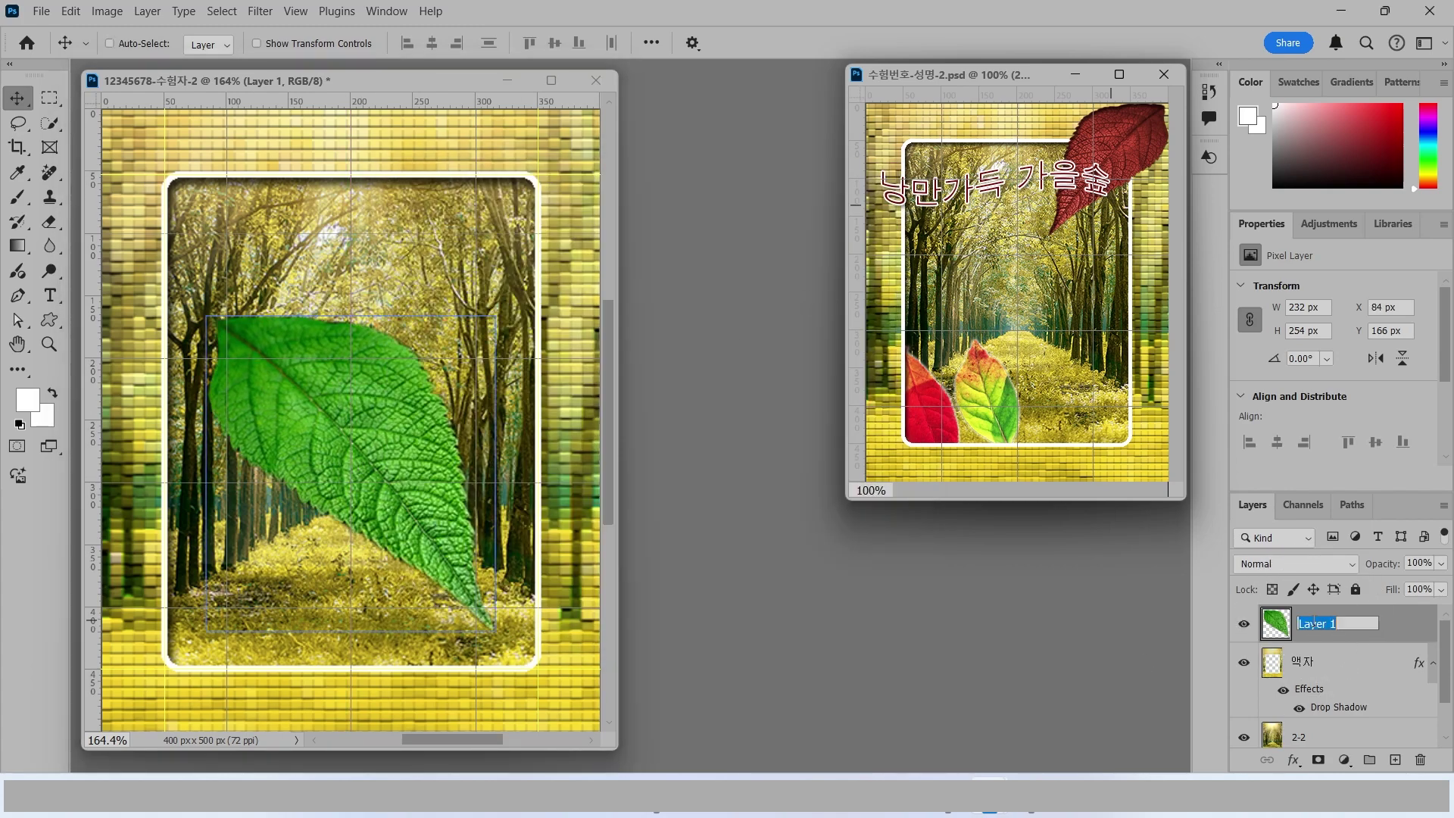
{"action": "type", "text": "2-3"}
{"action": "key", "text": "Return"}
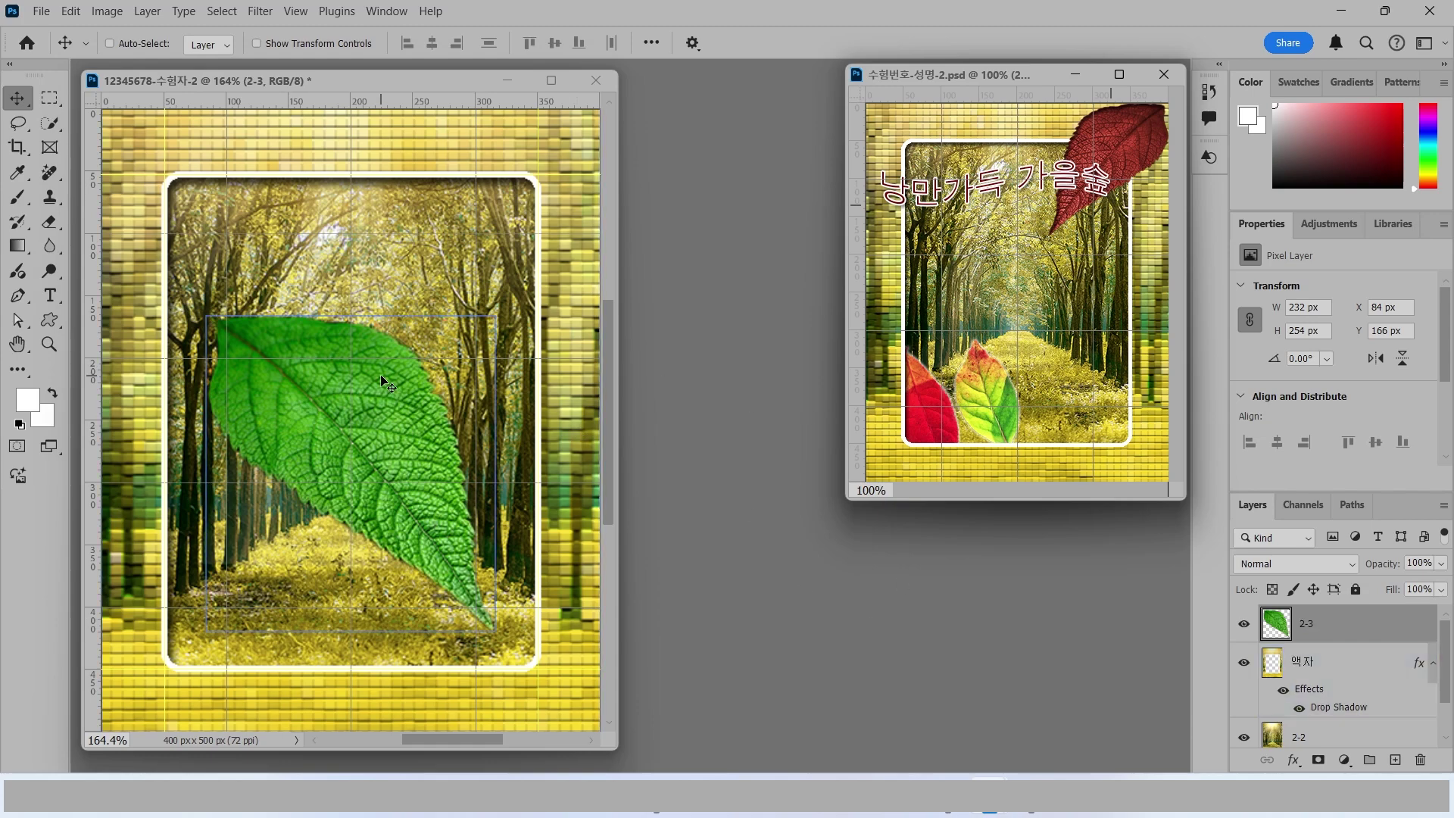
Step: Free-transform the 2-3 leaf, scaling it to about 79.5% and flipping it horizontally
{"action": "left_click", "coordinate": [70, 11]}
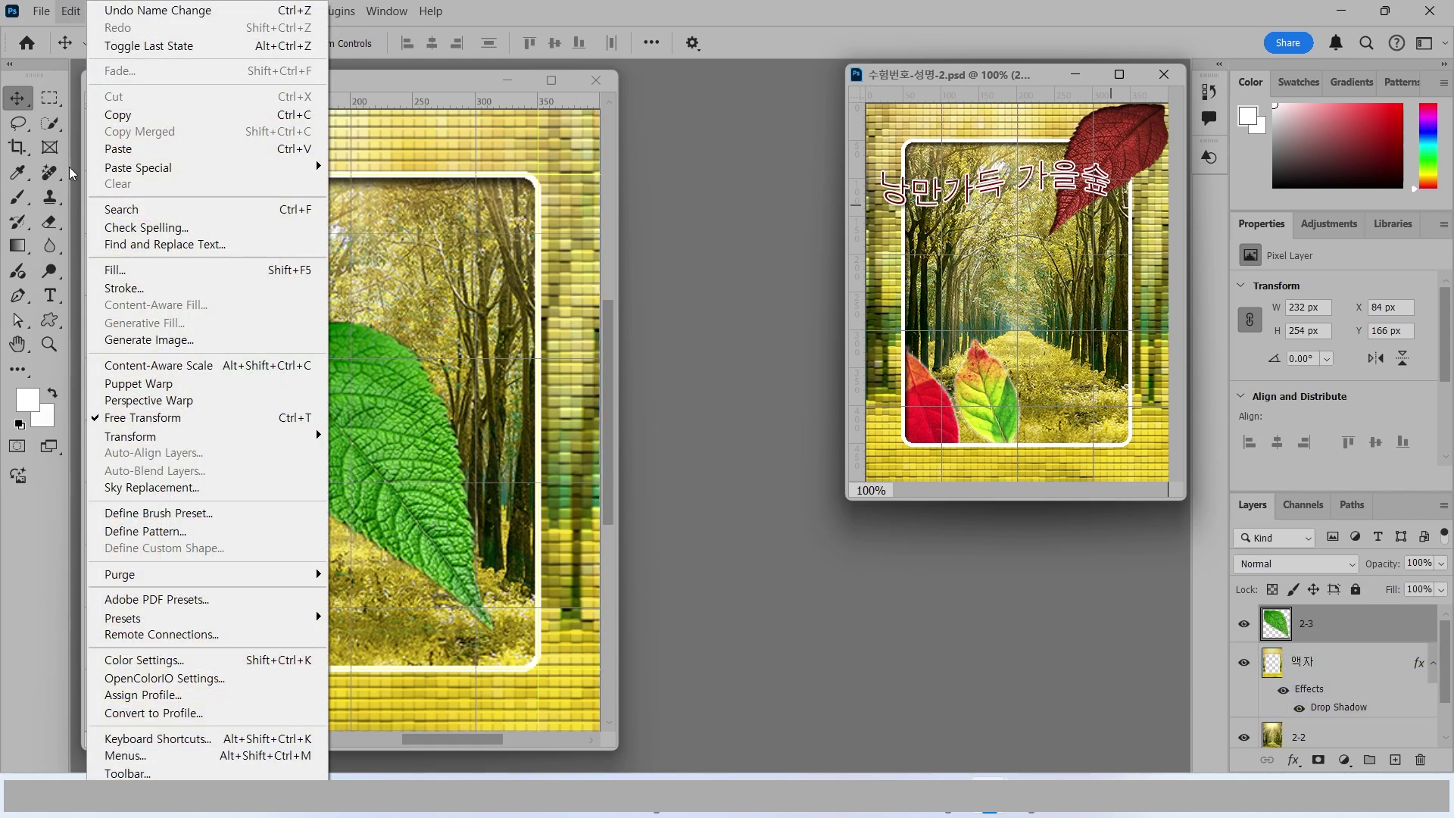
{"action": "left_click", "coordinate": [145, 417]}
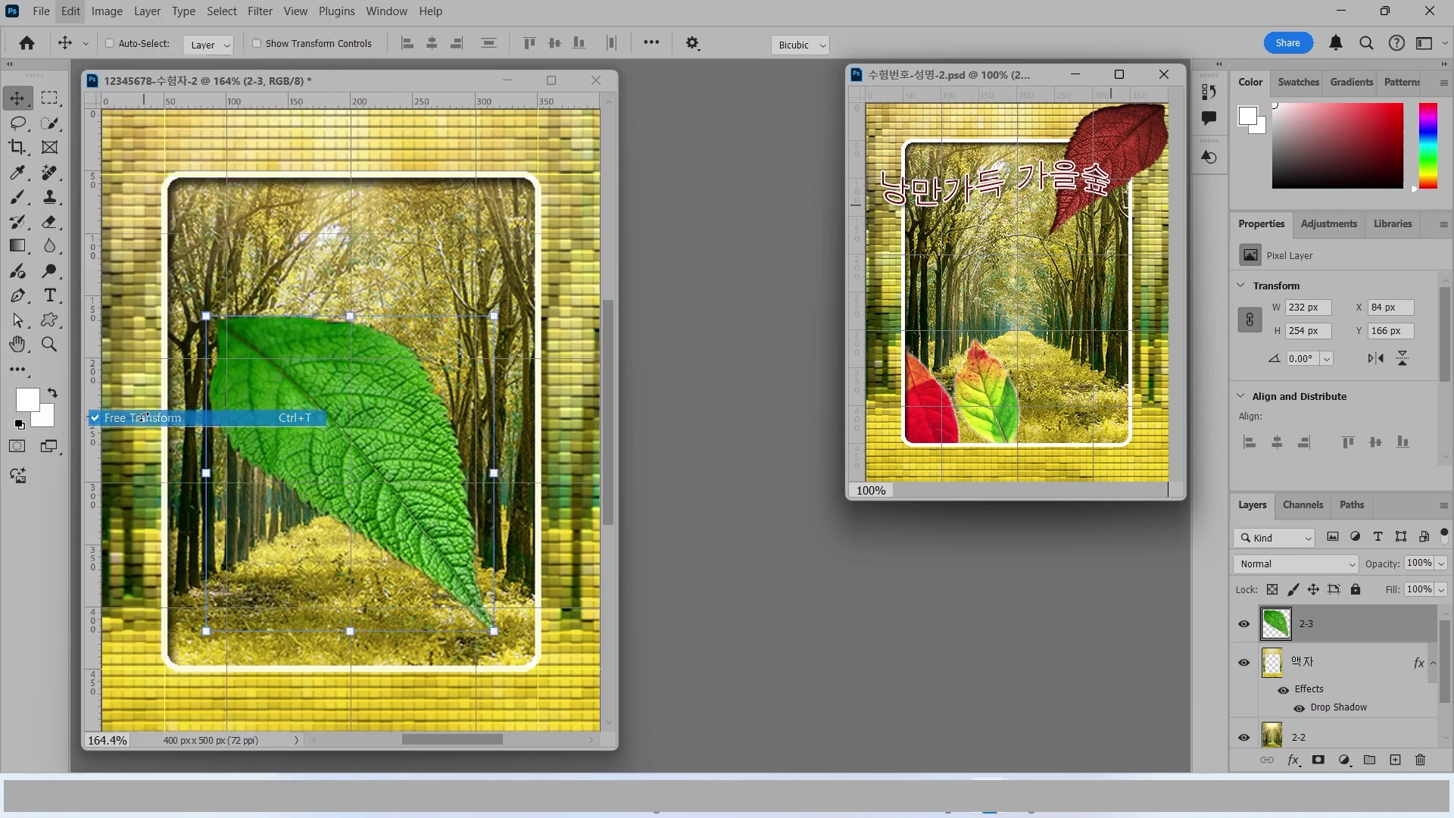
{"action": "left_click_drag", "start_coordinate": [356, 417], "coordinate": [403, 302]}
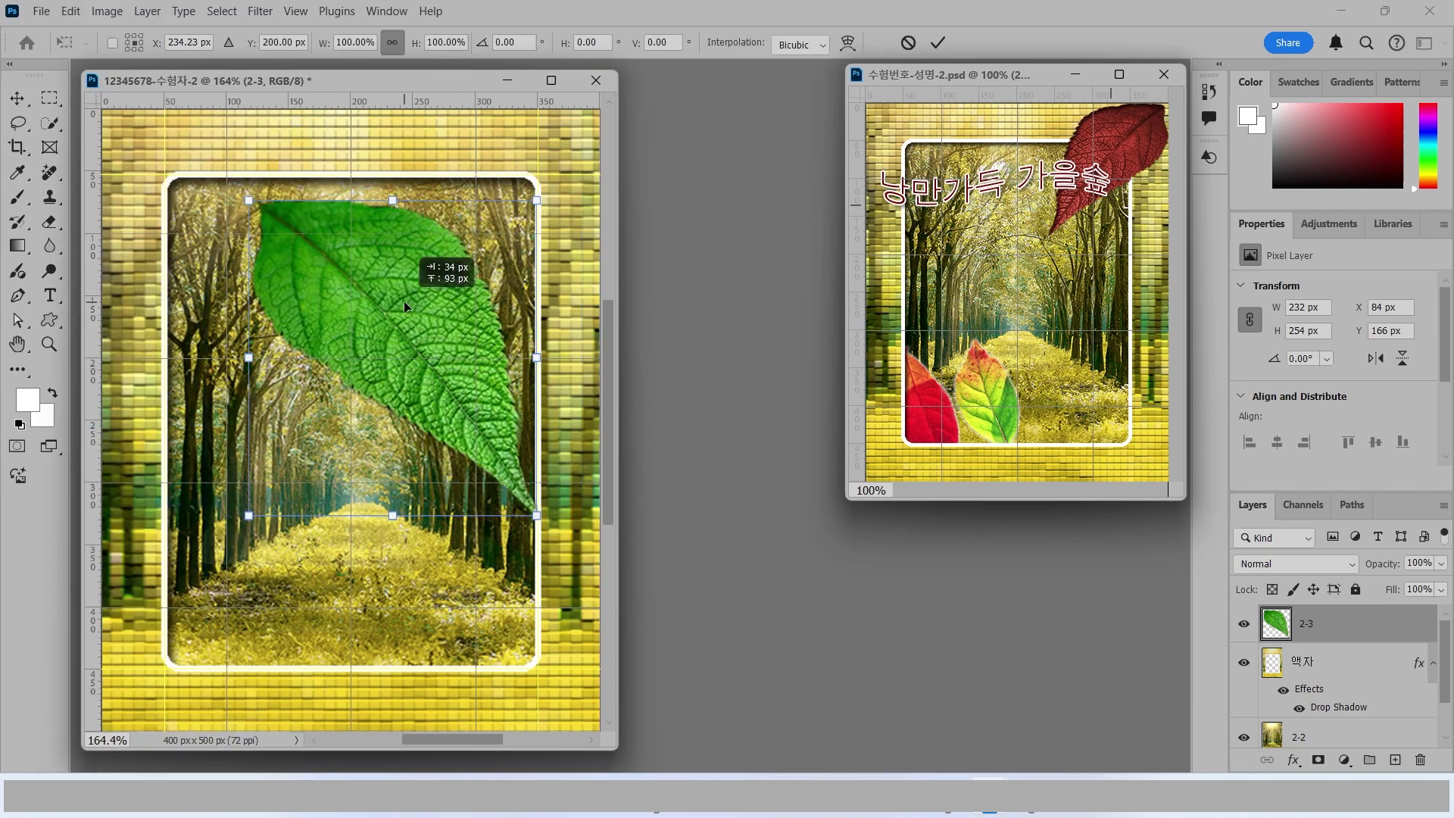
{"action": "left_click_drag", "start_coordinate": [549, 215], "coordinate": [489, 281]}
{"action": "right_click", "coordinate": [389, 321]}
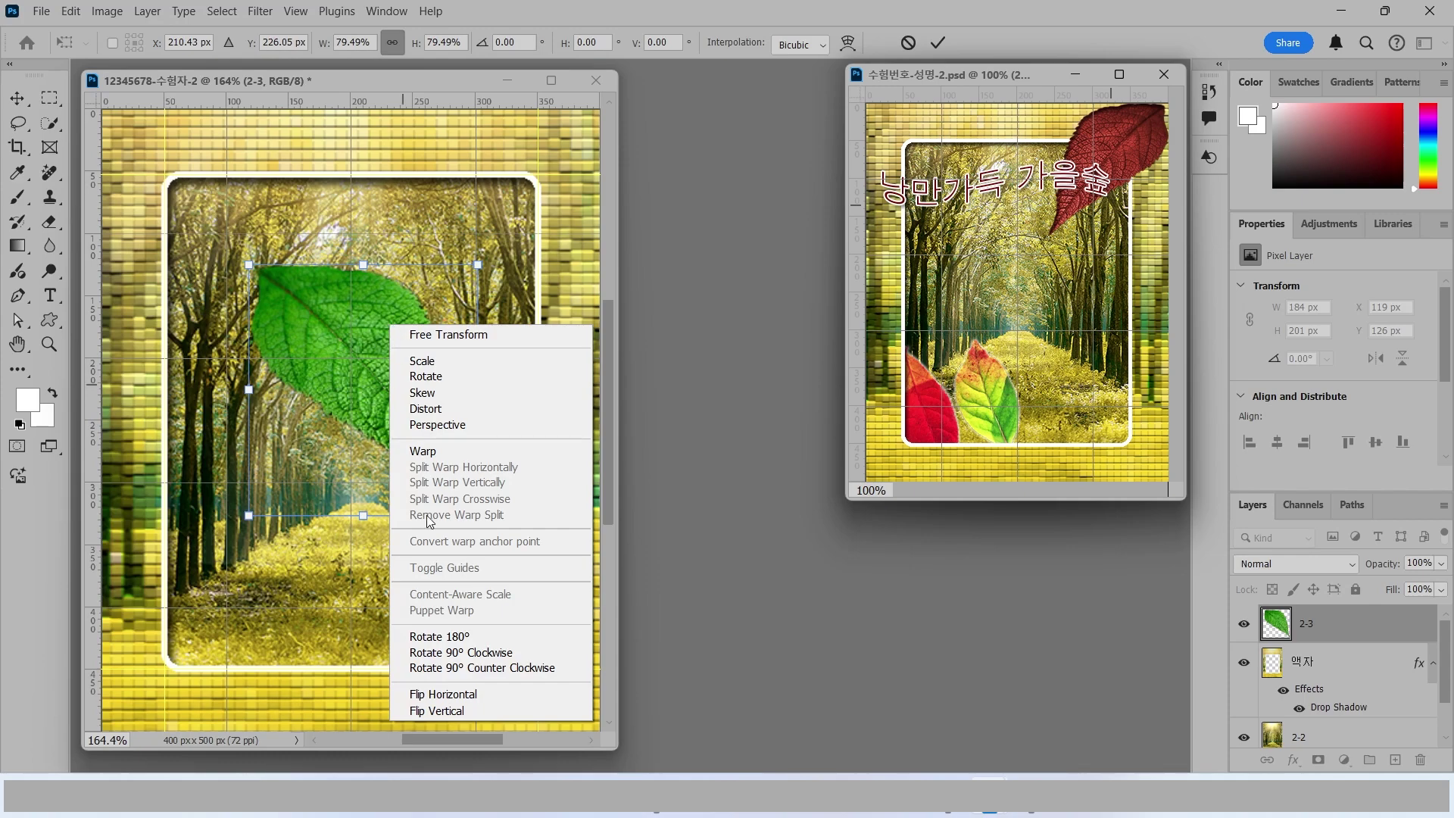
{"action": "left_click", "coordinate": [443, 694]}
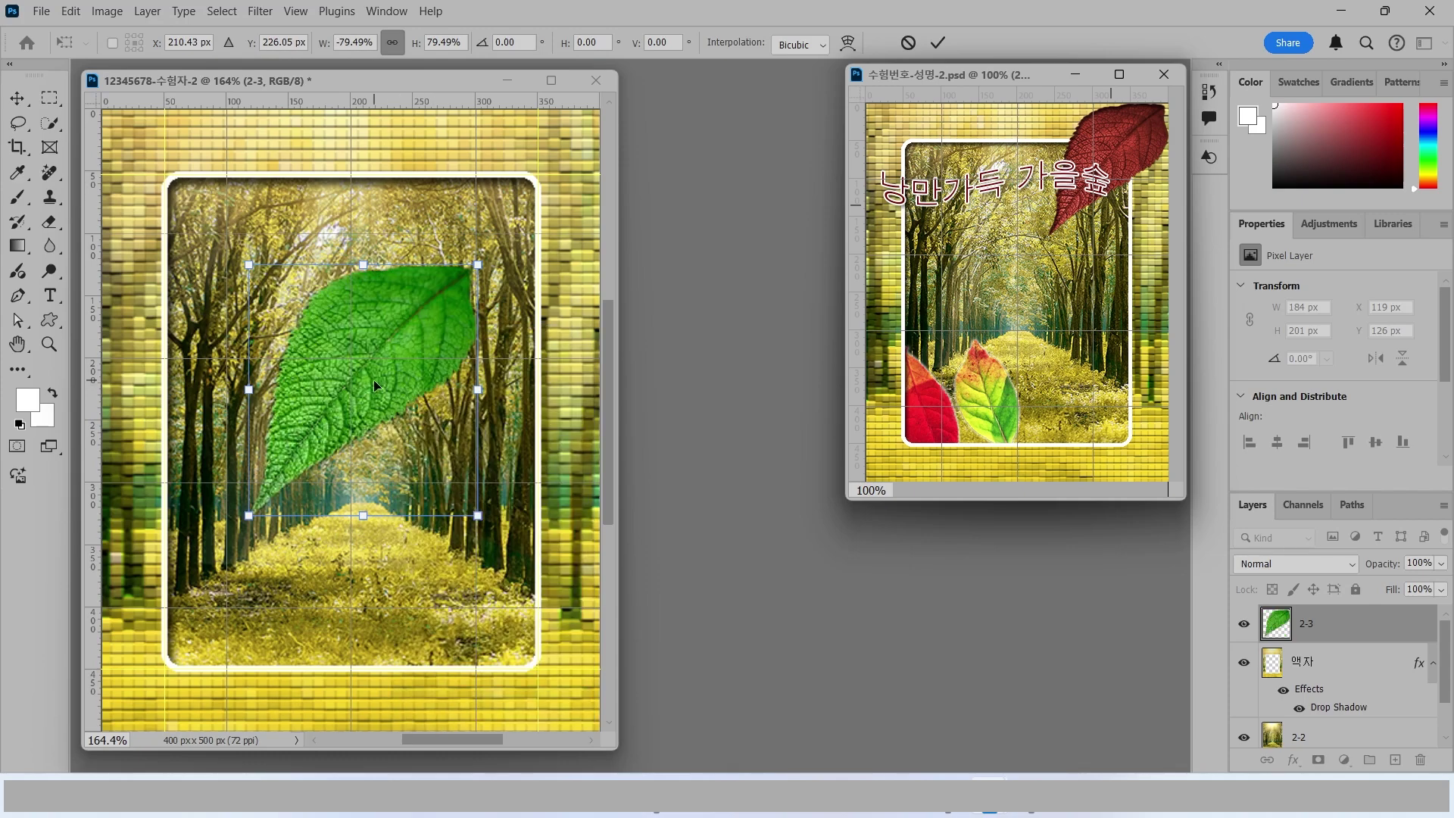
Step: Place the flipped leaf in the canvas's upper-right corner, scale it to about 158 × 173 px, and nudge it down 1 px
{"action": "left_click_drag", "start_coordinate": [374, 379], "coordinate": [480, 250]}
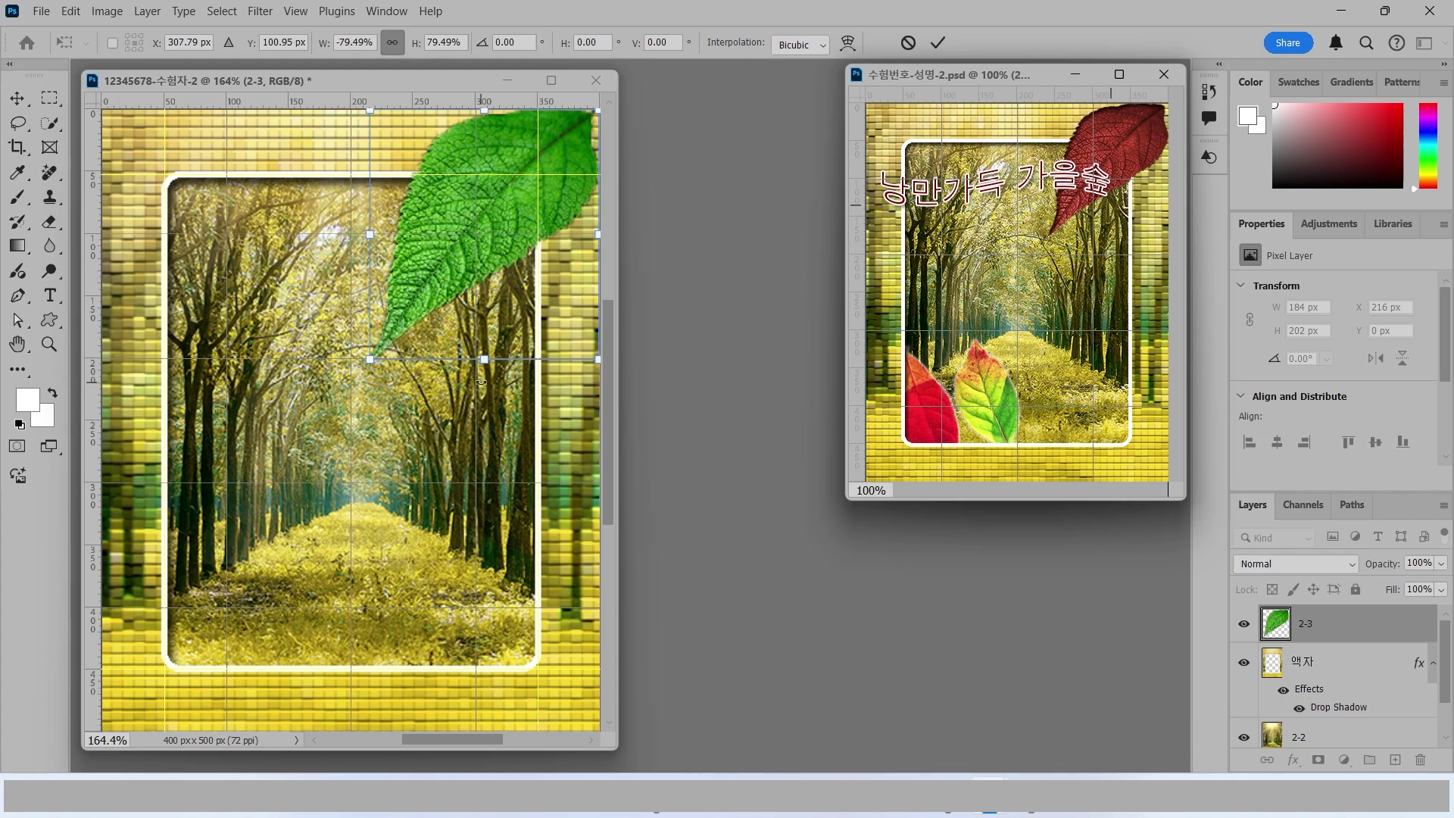
{"action": "left_click_drag", "start_coordinate": [369, 359], "coordinate": [396, 327]}
{"action": "key", "text": "Return"}
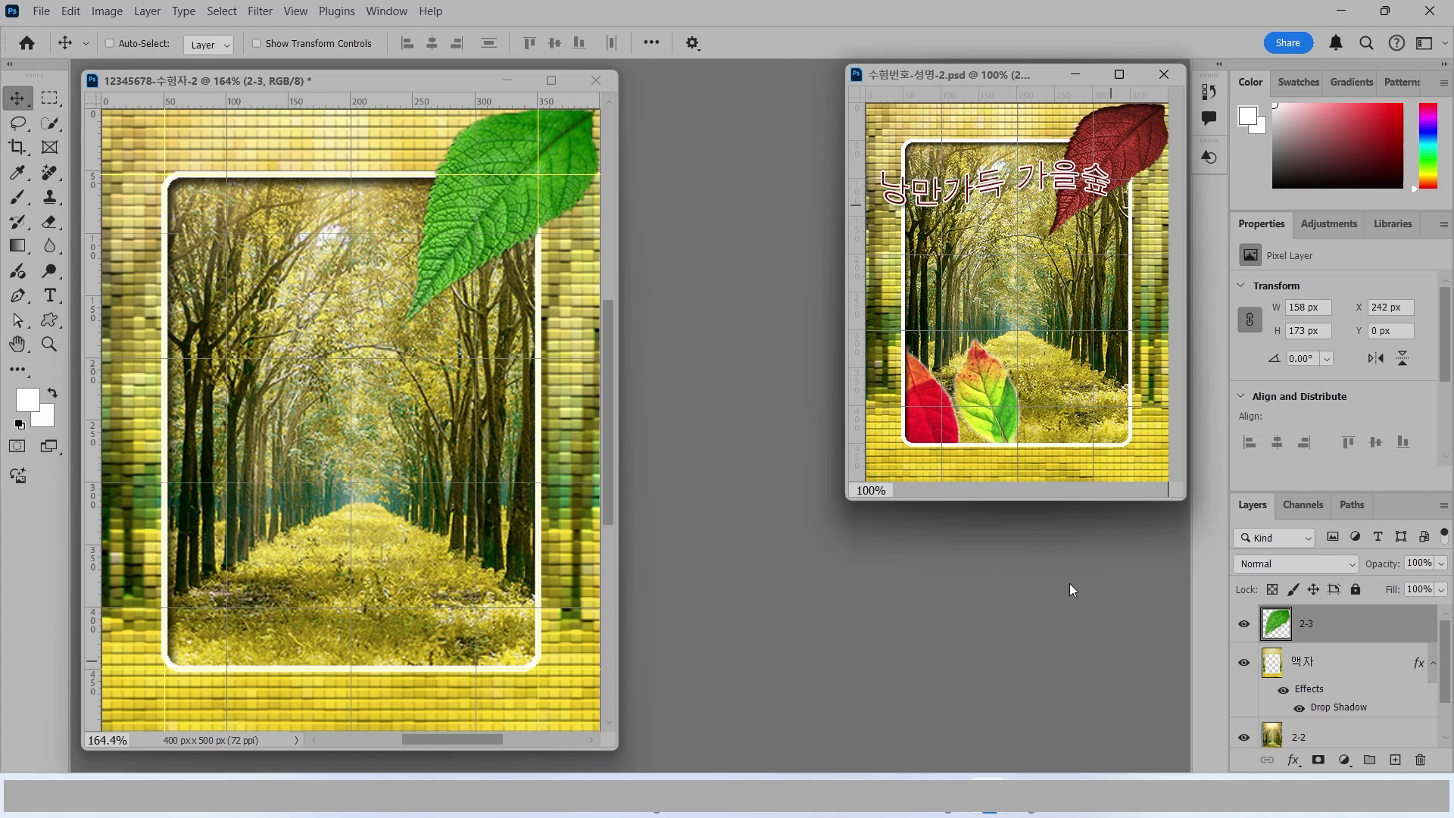
{"action": "key", "text": "shift+alt+bracketleft"}
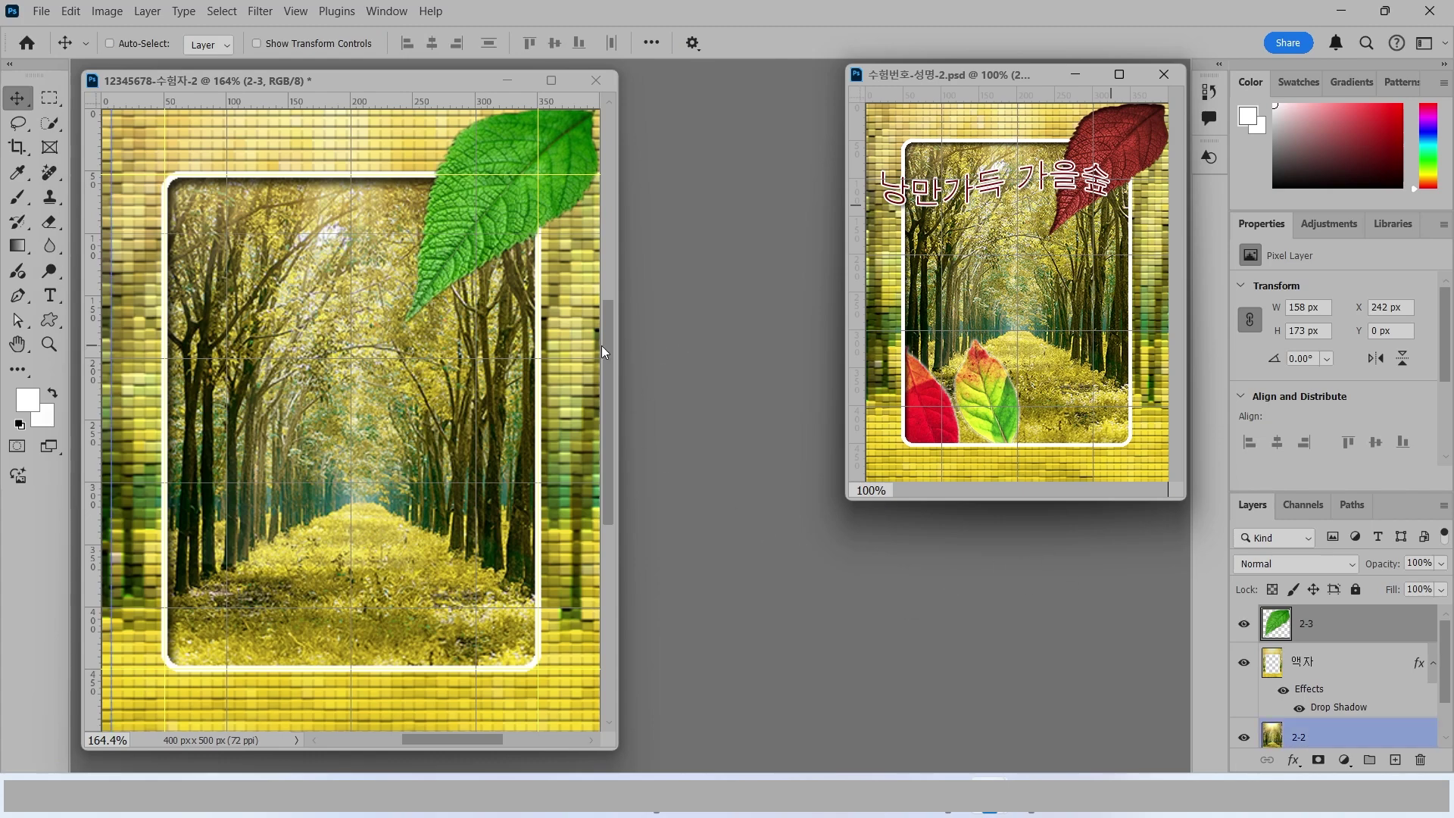
{"action": "key", "text": "Down"}
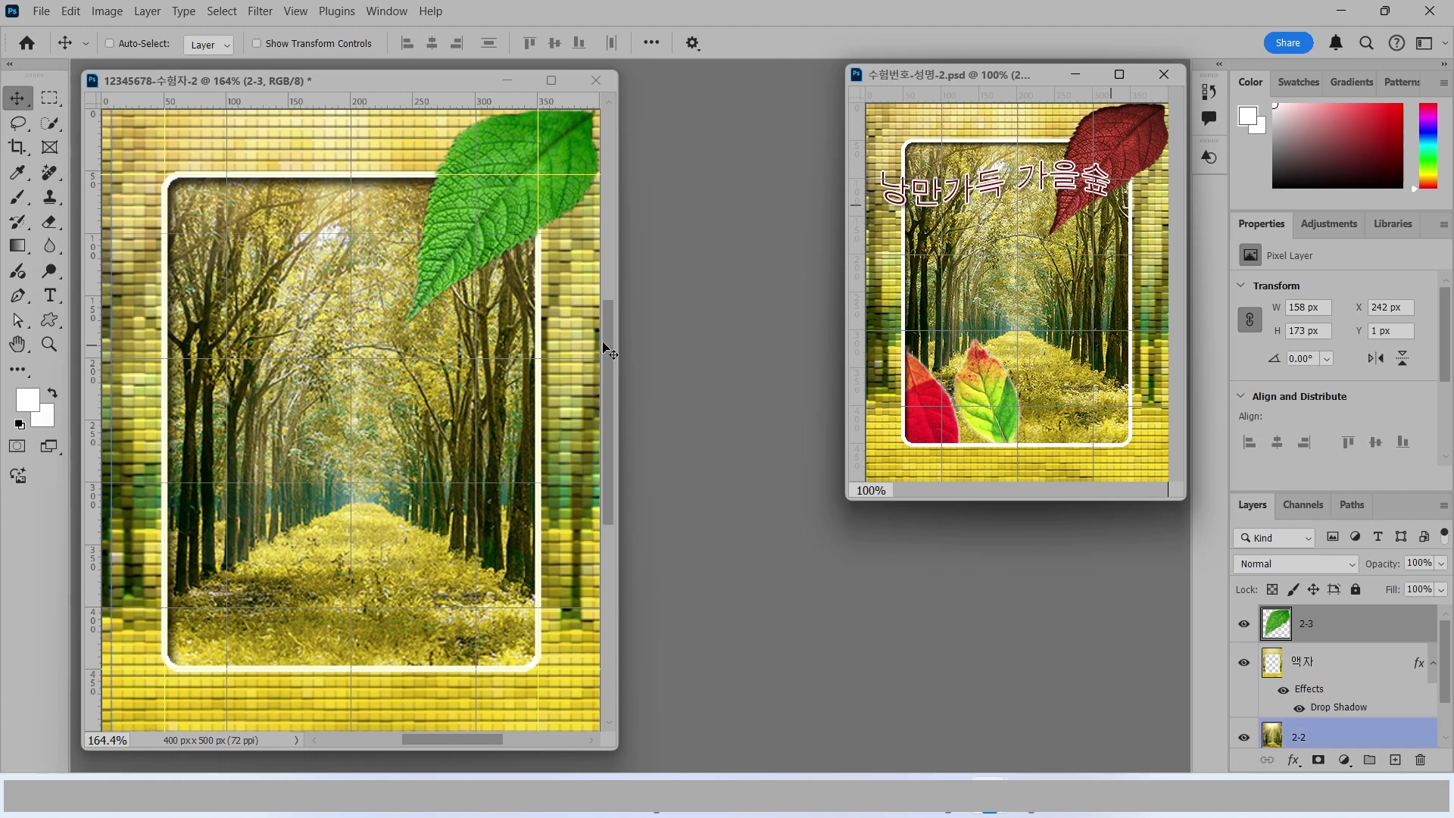
{"action": "left_click", "coordinate": [1392, 665]}
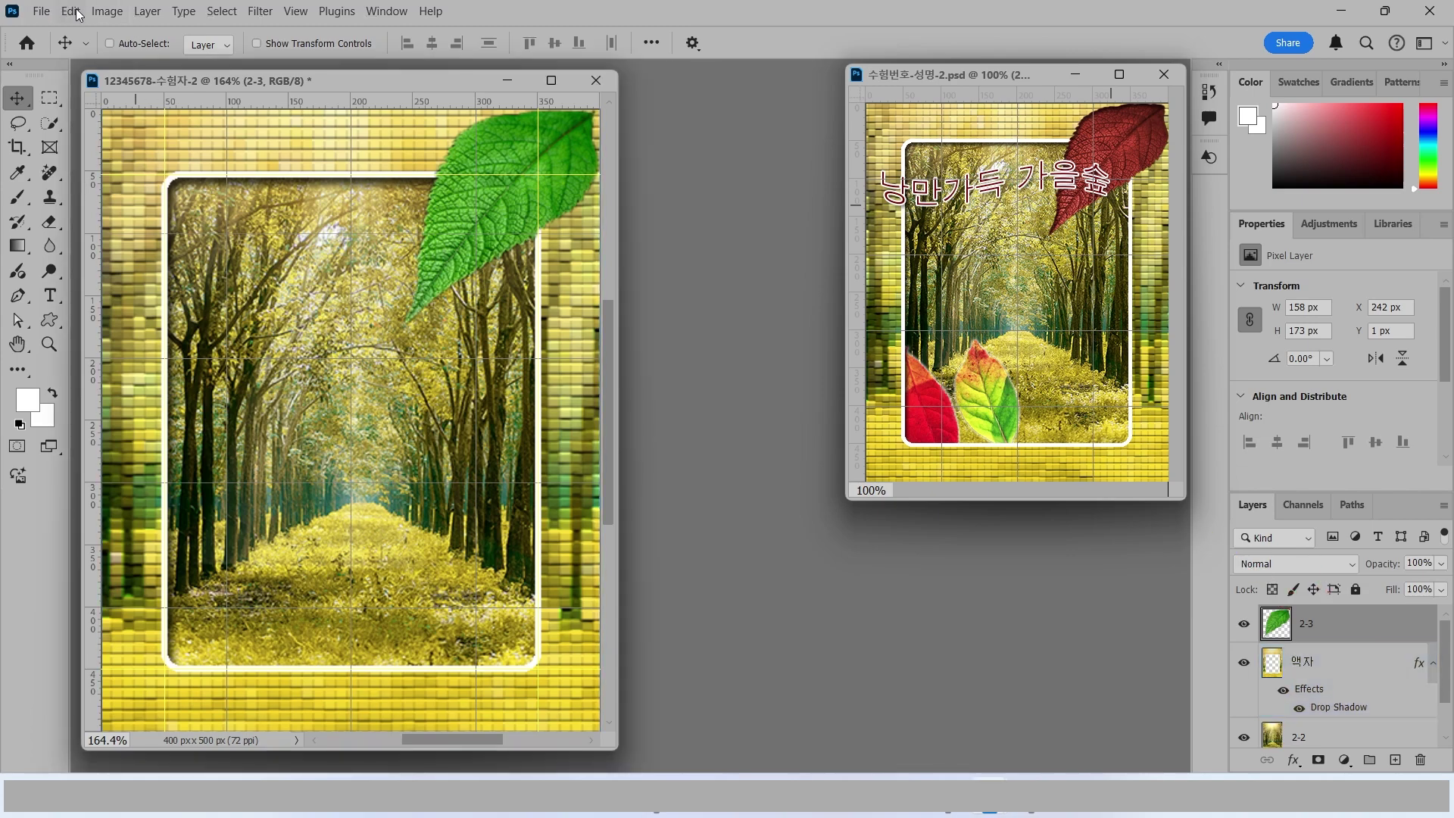
Step: Recolor the 2-3 leaf dark red with a Hue/Saturation adjustment, setting Hue to -102
{"action": "left_click", "coordinate": [107, 11]}
{"action": "mouse_move", "coordinate": [113, 62]}
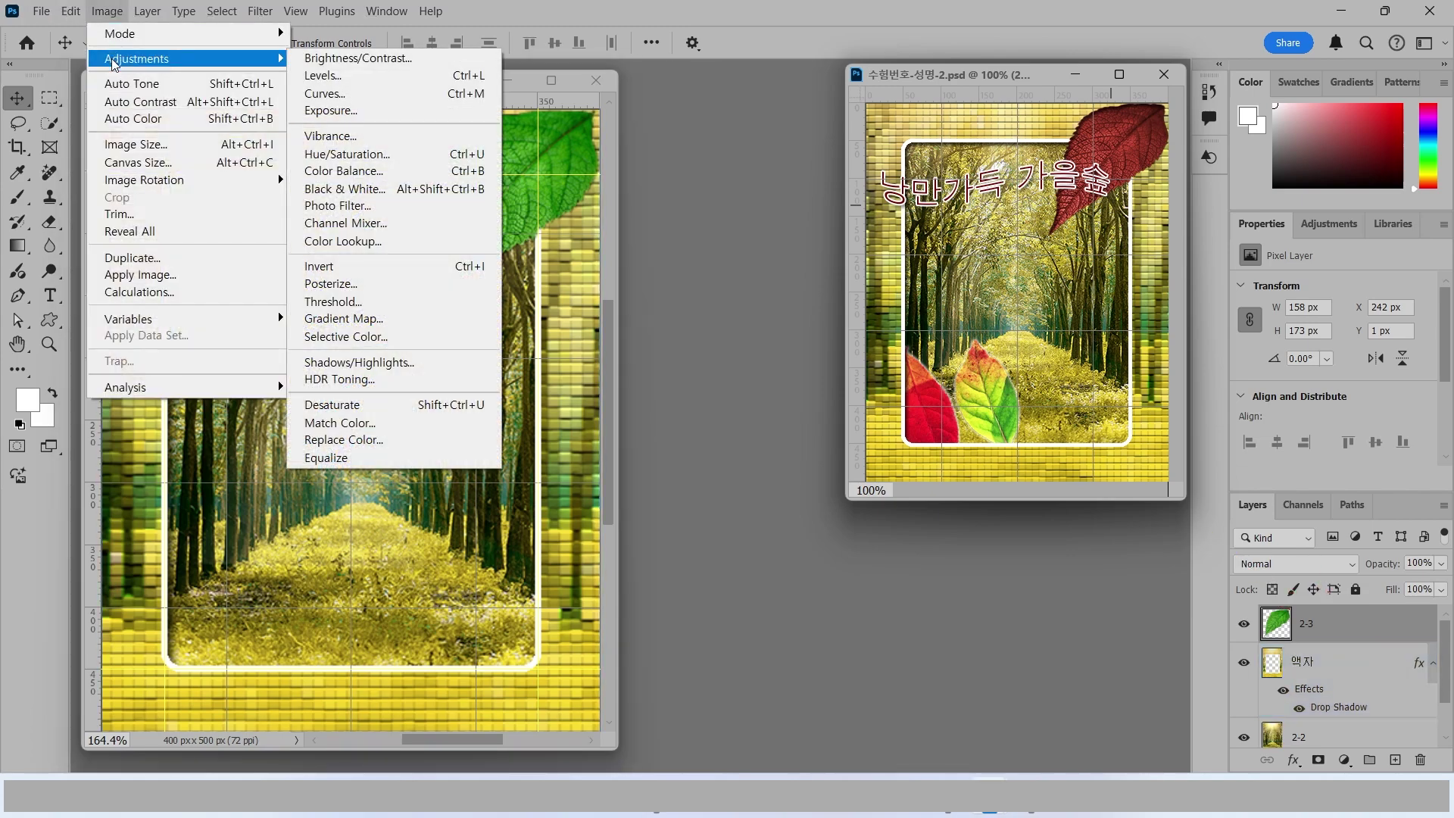
{"action": "left_click", "coordinate": [332, 155]}
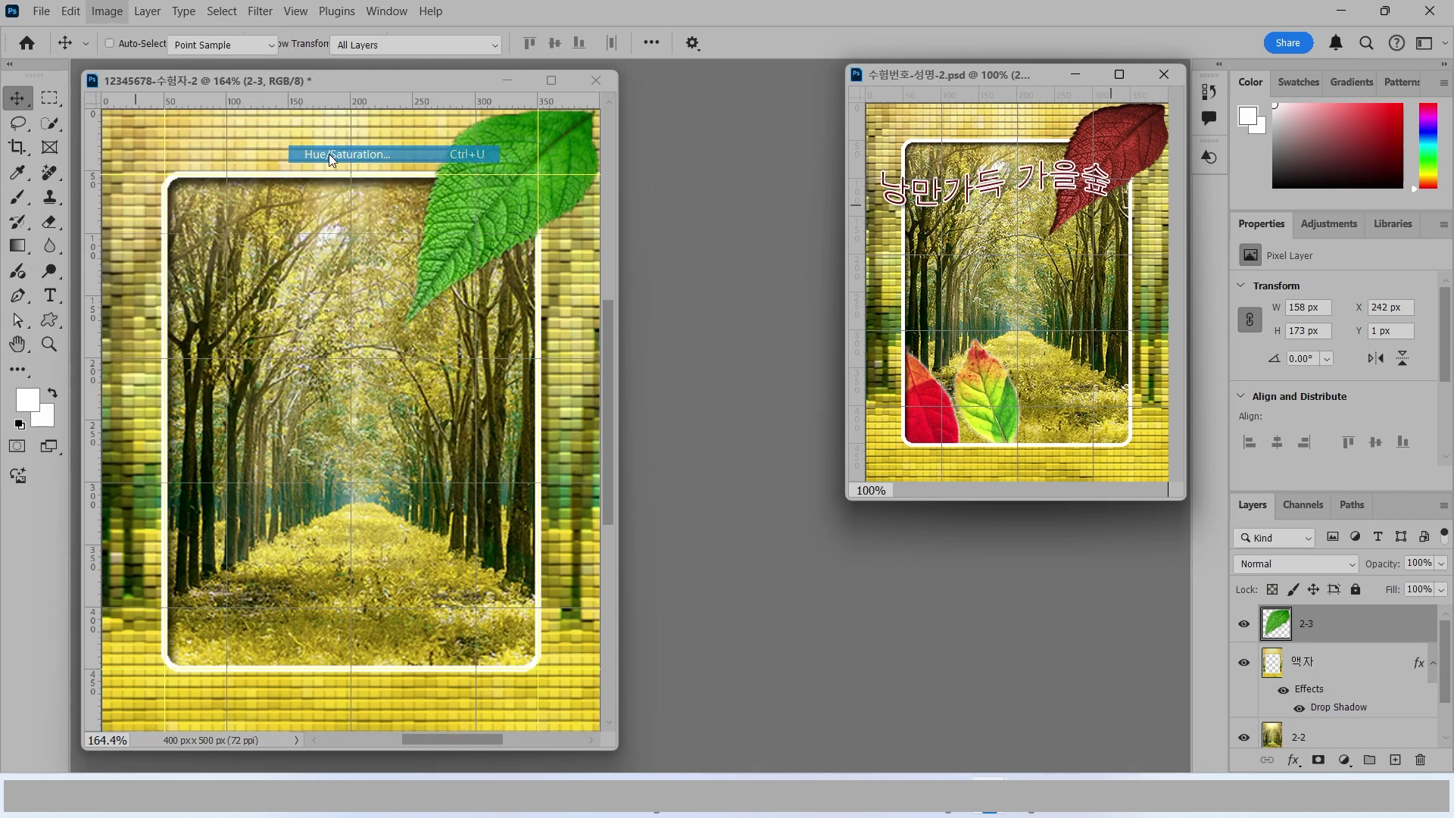
{"action": "left_click_drag", "start_coordinate": [430, 156], "coordinate": [690, 229]}
{"action": "left_click_drag", "start_coordinate": [719, 361], "coordinate": [656, 356]}
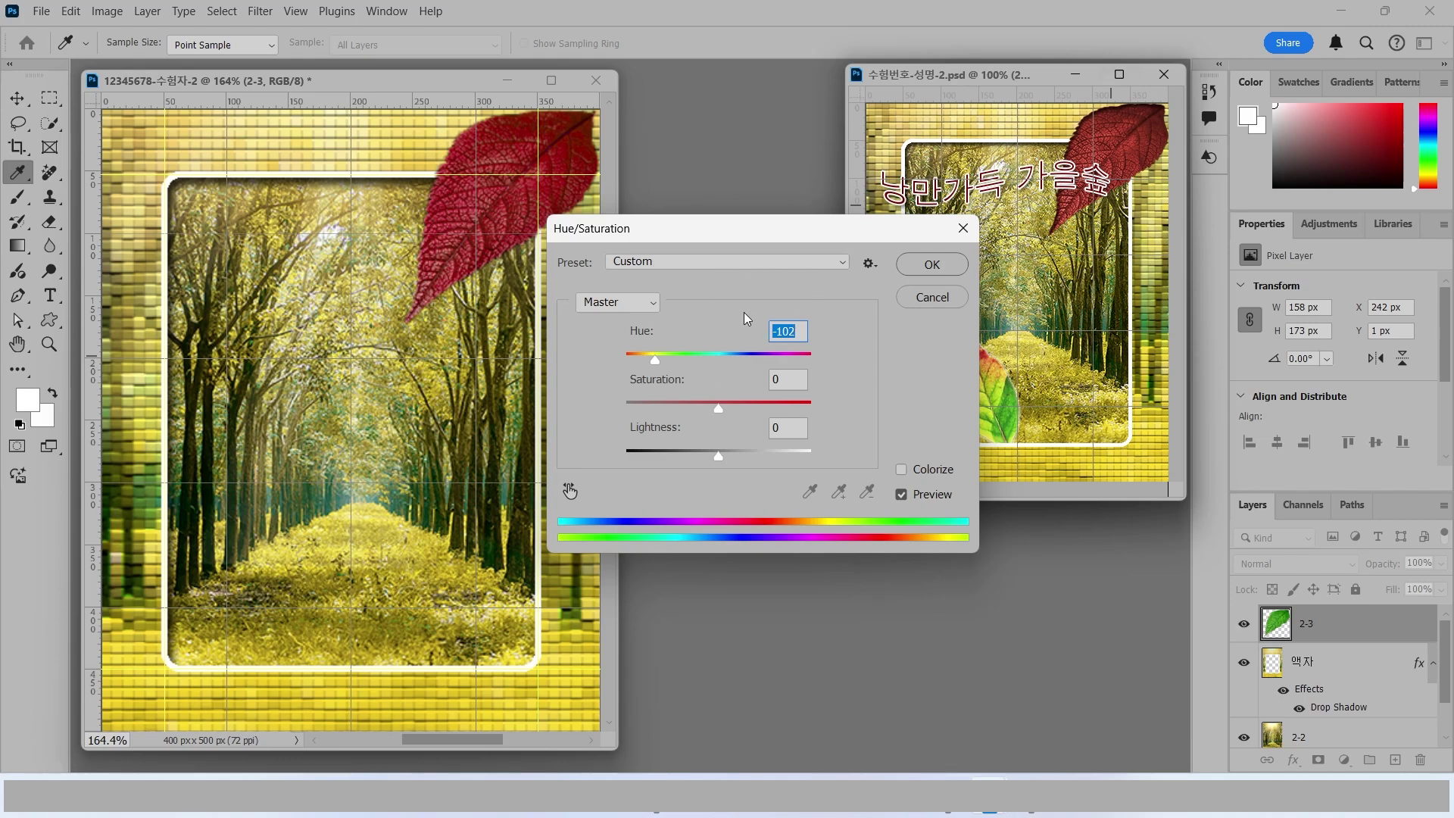
{"action": "left_click", "coordinate": [927, 266]}
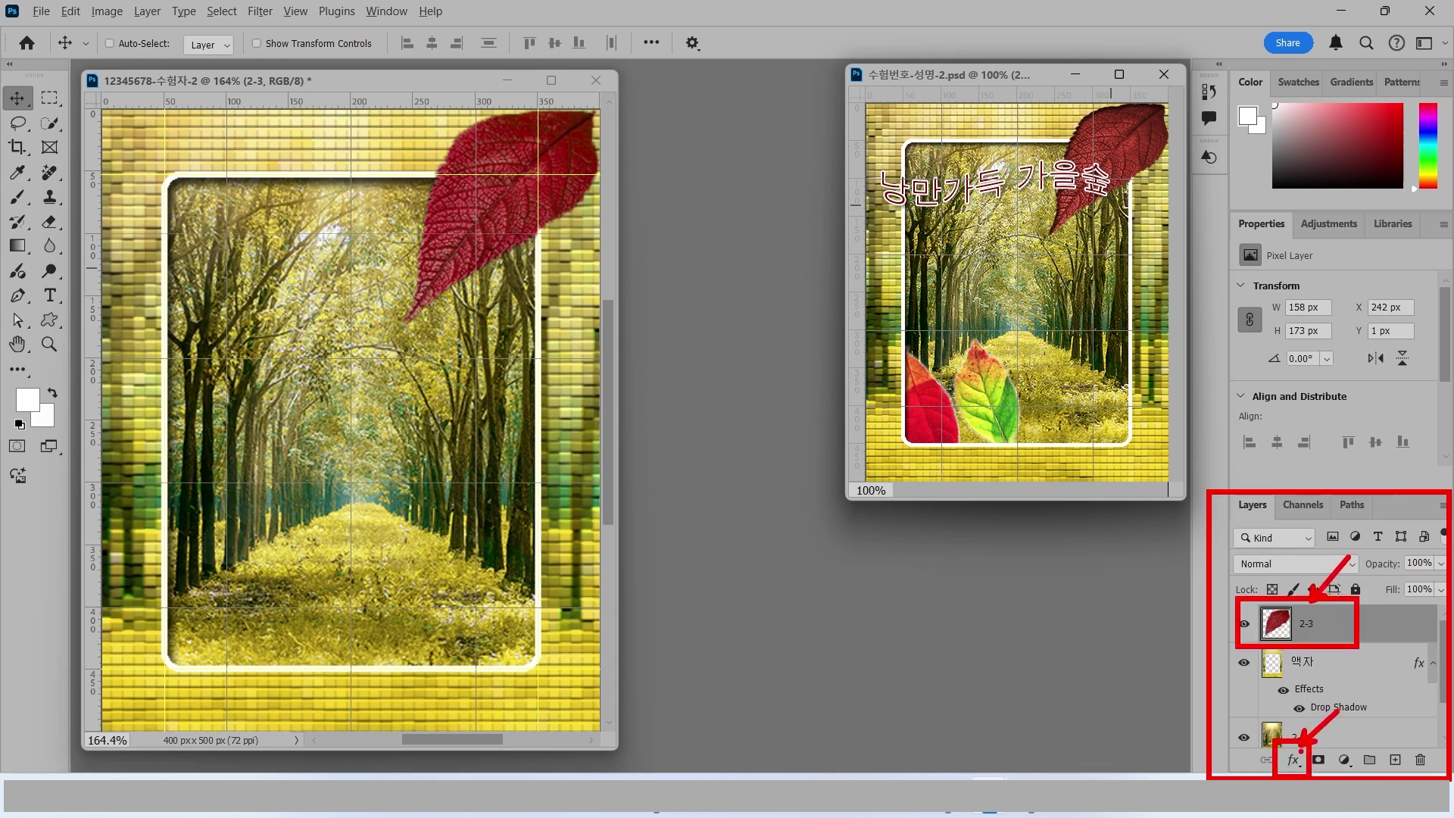
Step: Add an Inner Shadow effect to the 2-3 leaf layer
{"action": "left_click", "coordinate": [1297, 761]}
{"action": "left_click", "coordinate": [1331, 636]}
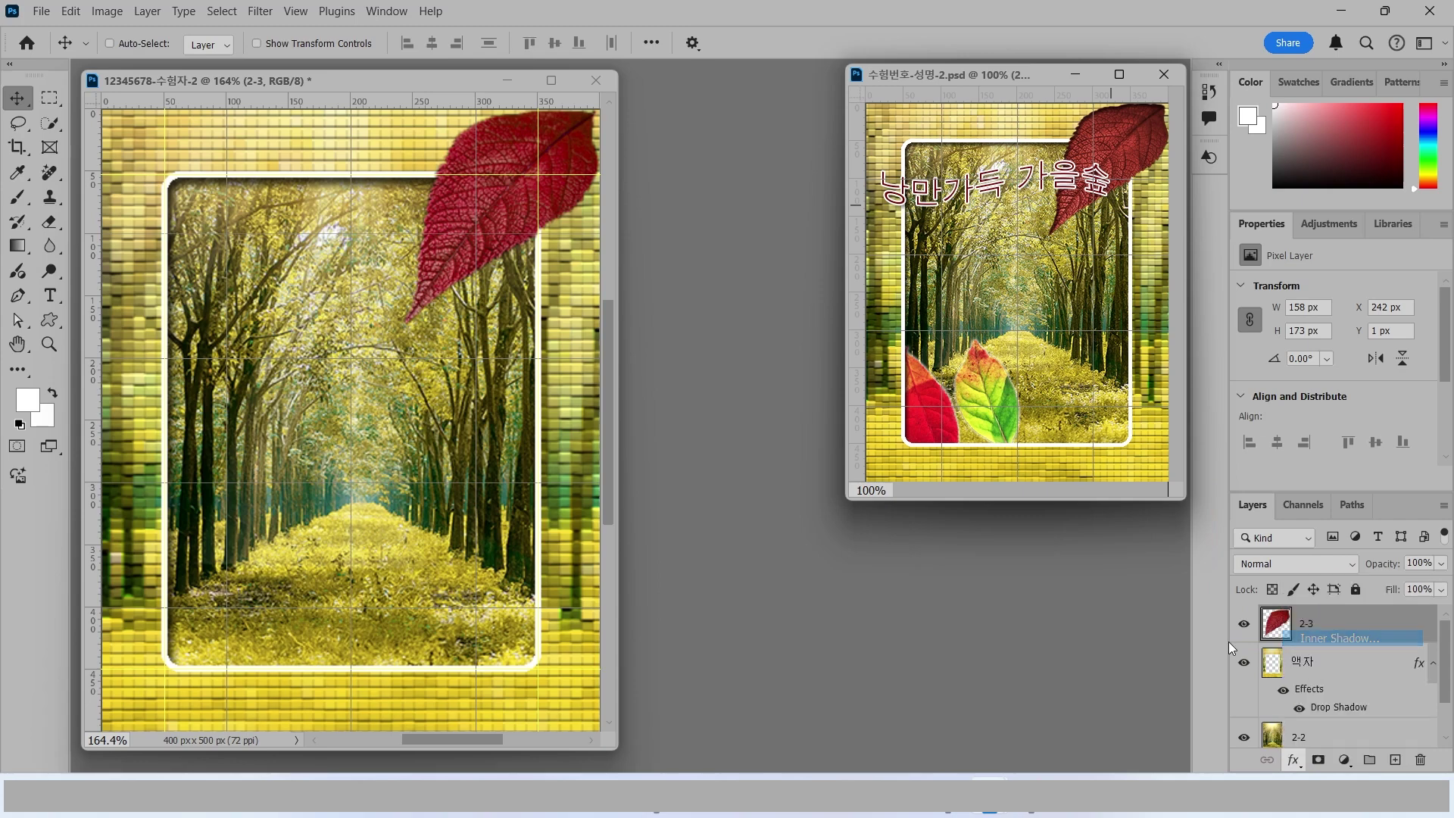
{"action": "left_click", "coordinate": [1231, 262]}
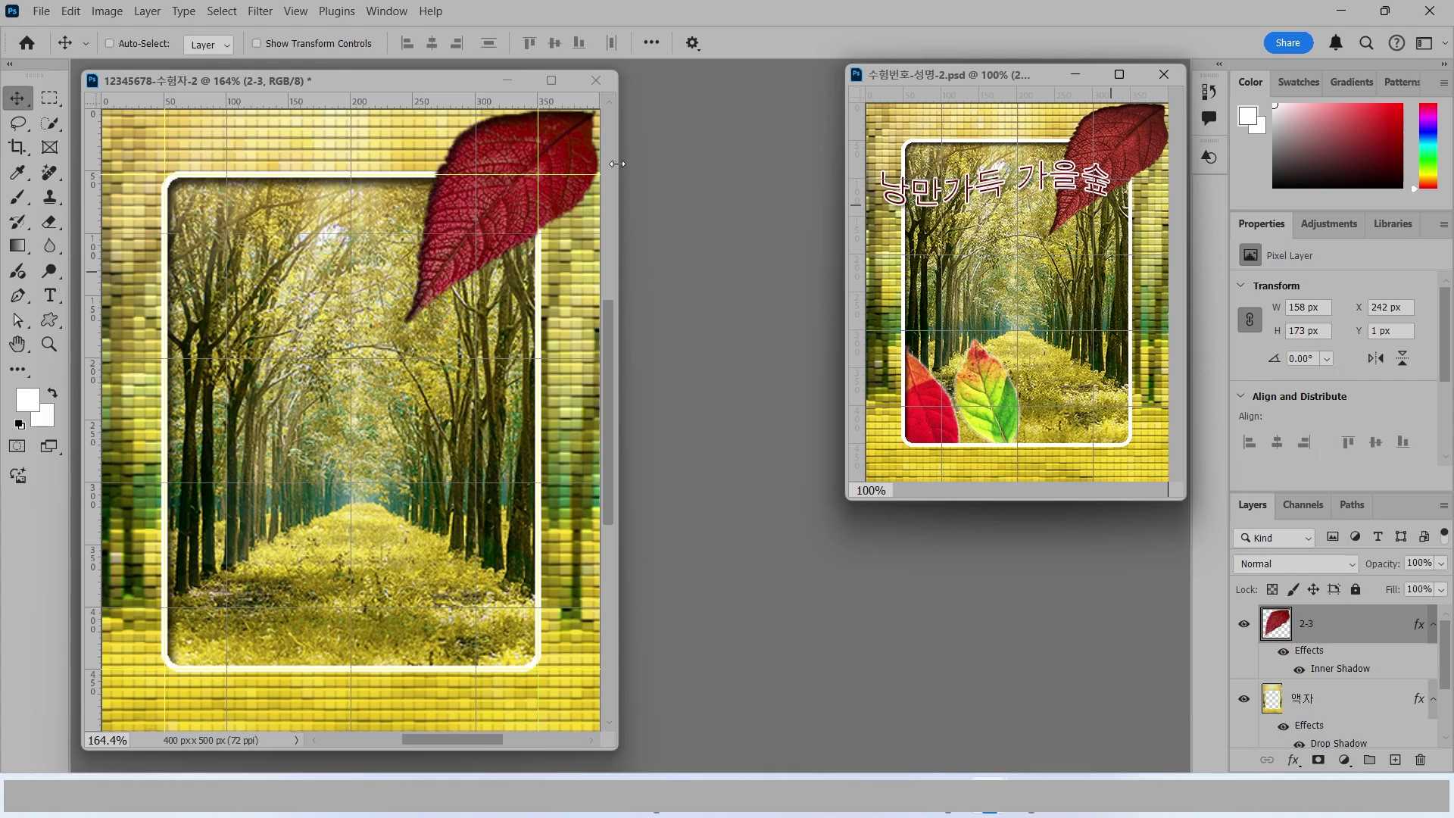
Step: Open 2급-4.jpg from the 소스 folder and shift its window so the frame document's red leaf shows
{"action": "left_click", "coordinate": [41, 11]}
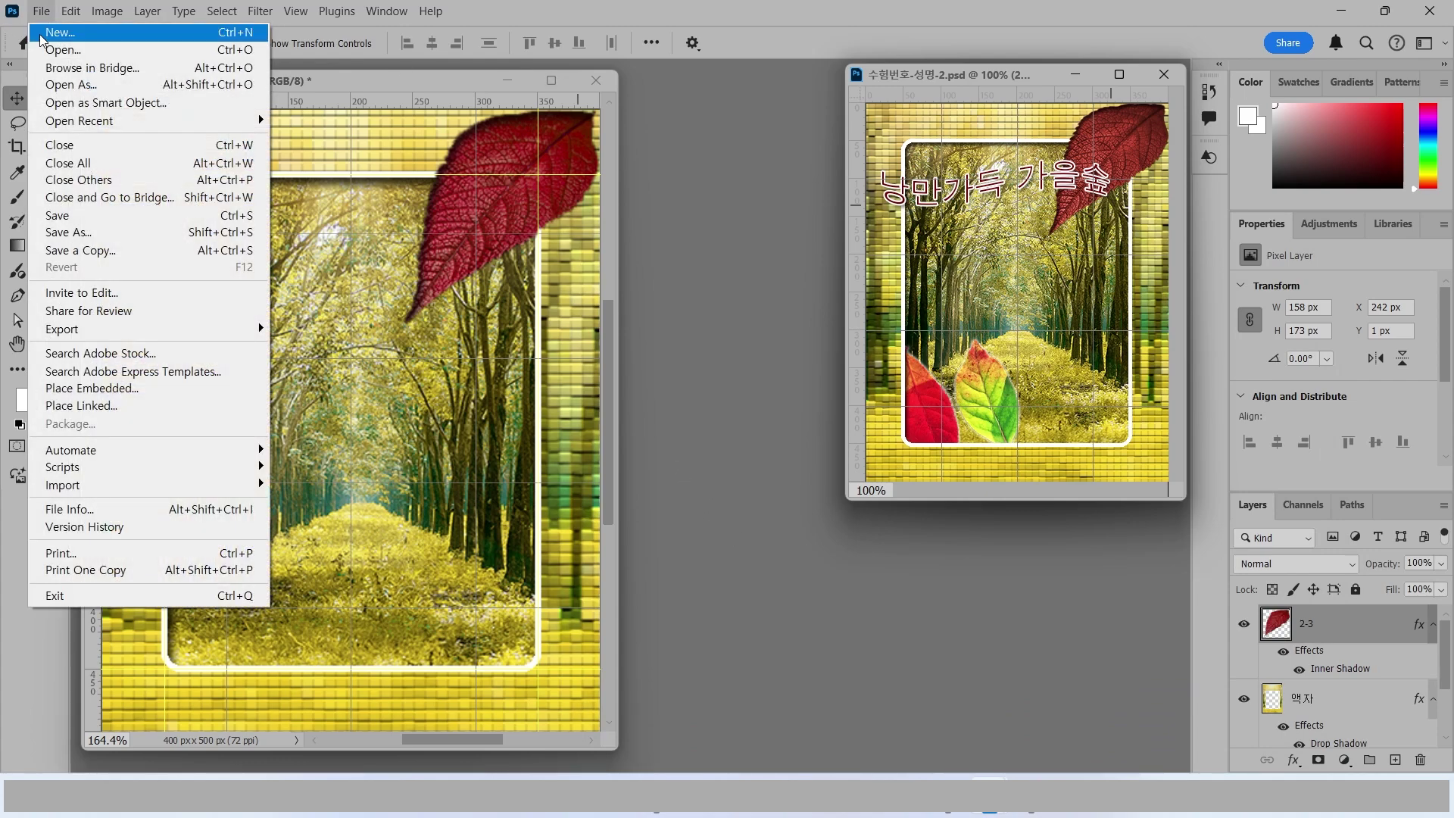
{"action": "left_click", "coordinate": [53, 50]}
{"action": "left_click", "coordinate": [606, 185]}
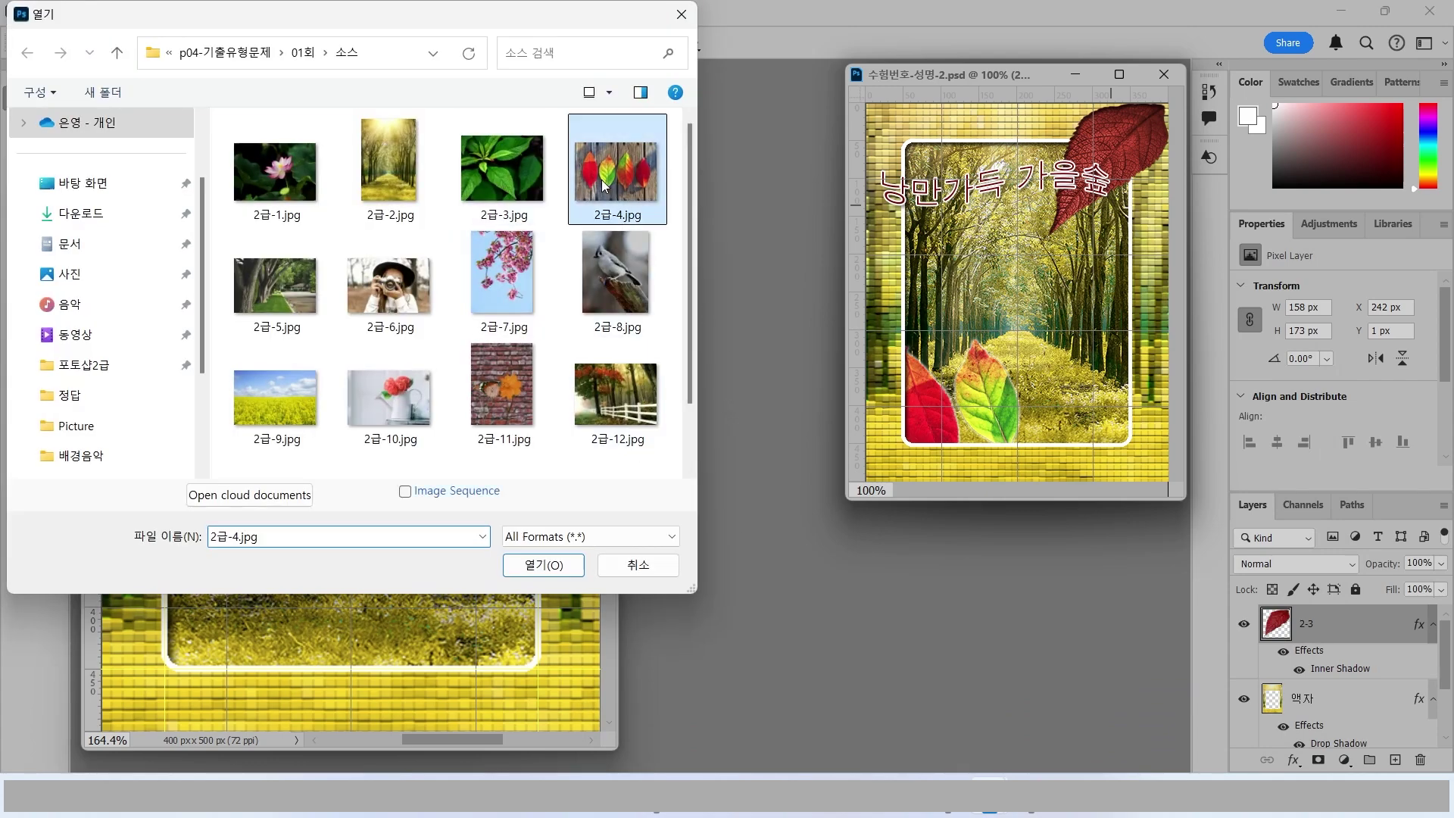
{"action": "left_click", "coordinate": [543, 565]}
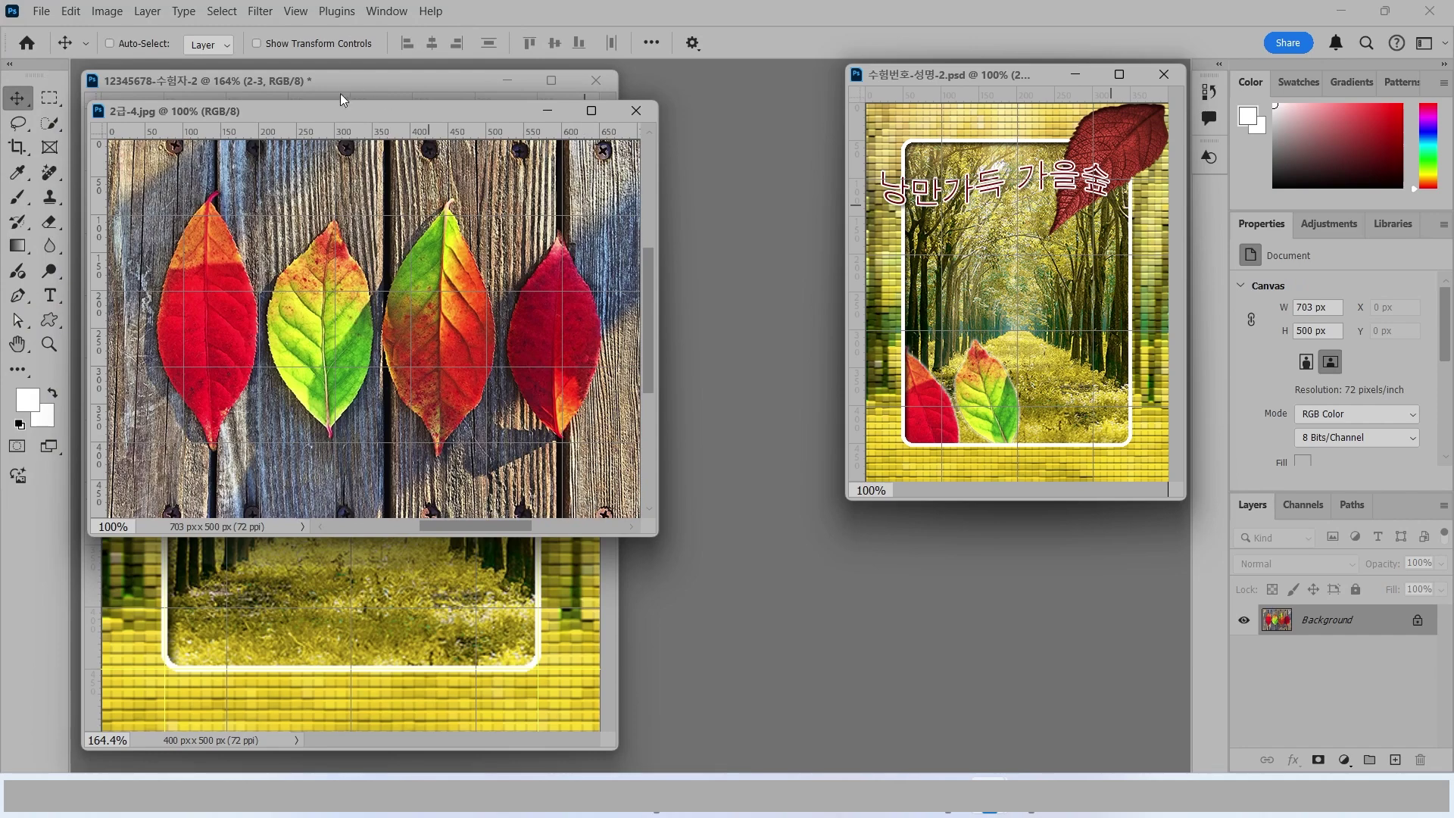
{"action": "left_click_drag", "start_coordinate": [345, 110], "coordinate": [502, 259]}
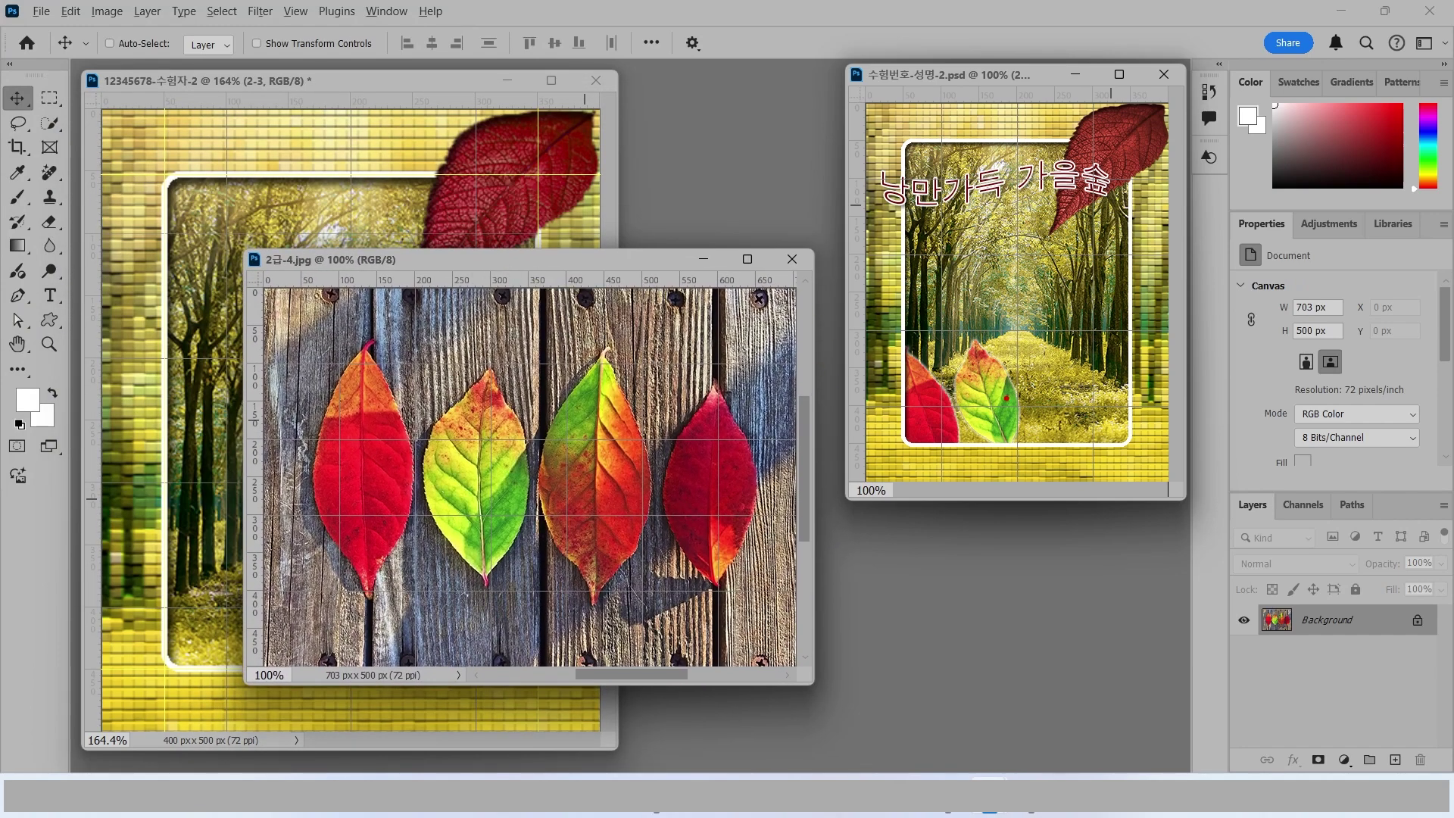
{"action": "mouse_move", "coordinate": [1006, 397]}
{"action": "left_mouse_down"}
{"action": "mouse_move", "coordinate": [959, 396]}
{"action": "mouse_move", "coordinate": [972, 359]}
{"action": "mouse_move", "coordinate": [1019, 375]}
{"action": "mouse_move", "coordinate": [1024, 415]}
{"action": "left_mouse_up"}
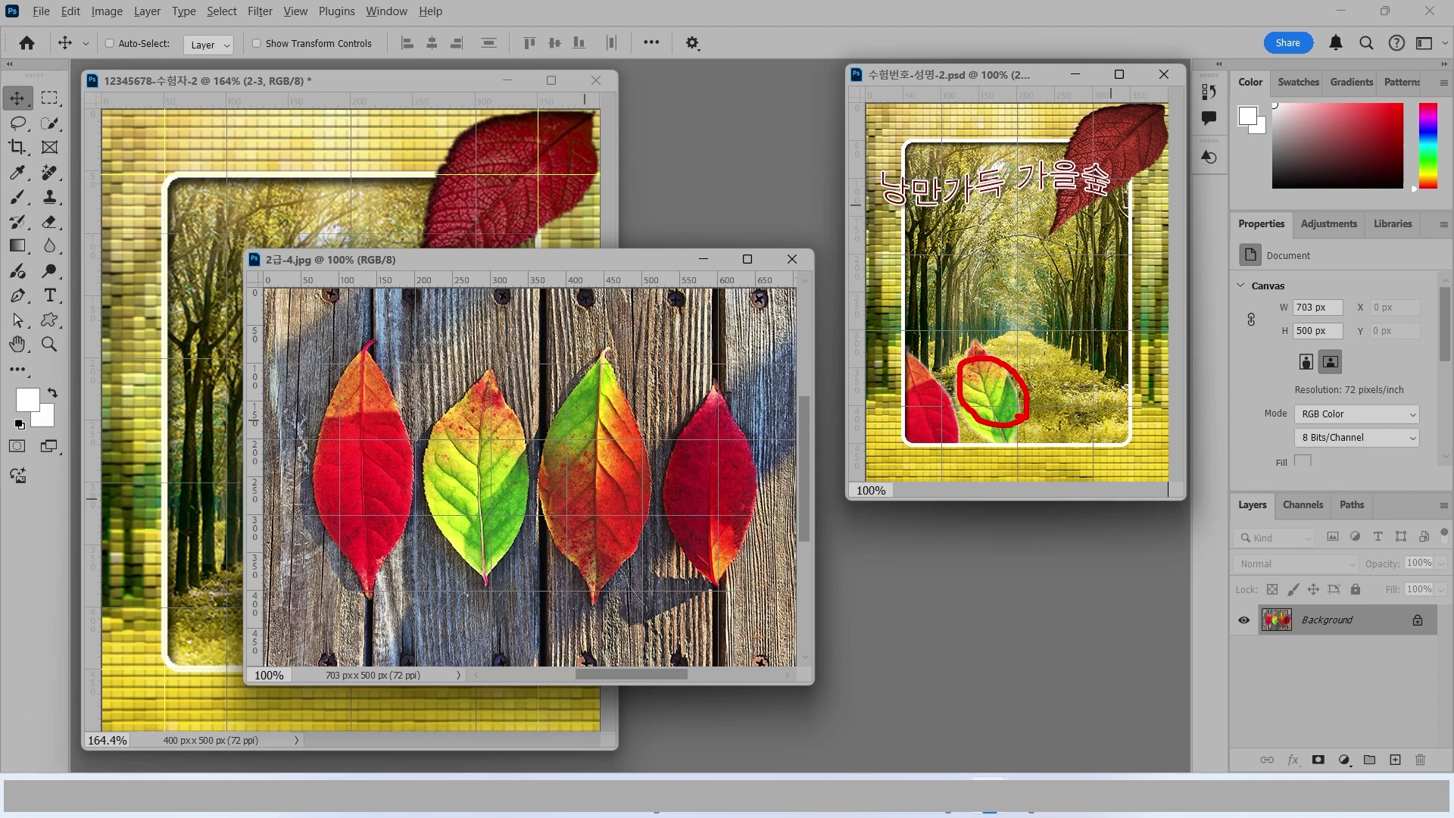
{"action": "mouse_move", "coordinate": [913, 428]}
{"action": "left_mouse_down"}
{"action": "mouse_move", "coordinate": [891, 373]}
{"action": "mouse_move", "coordinate": [949, 407]}
{"action": "left_mouse_up"}
{"action": "mouse_move", "coordinate": [395, 478]}
{"action": "left_mouse_down"}
{"action": "mouse_move", "coordinate": [507, 482]}
{"action": "mouse_move", "coordinate": [490, 367]}
{"action": "mouse_move", "coordinate": [534, 454]}
{"action": "left_mouse_up"}
{"action": "key", "text": "Escape"}
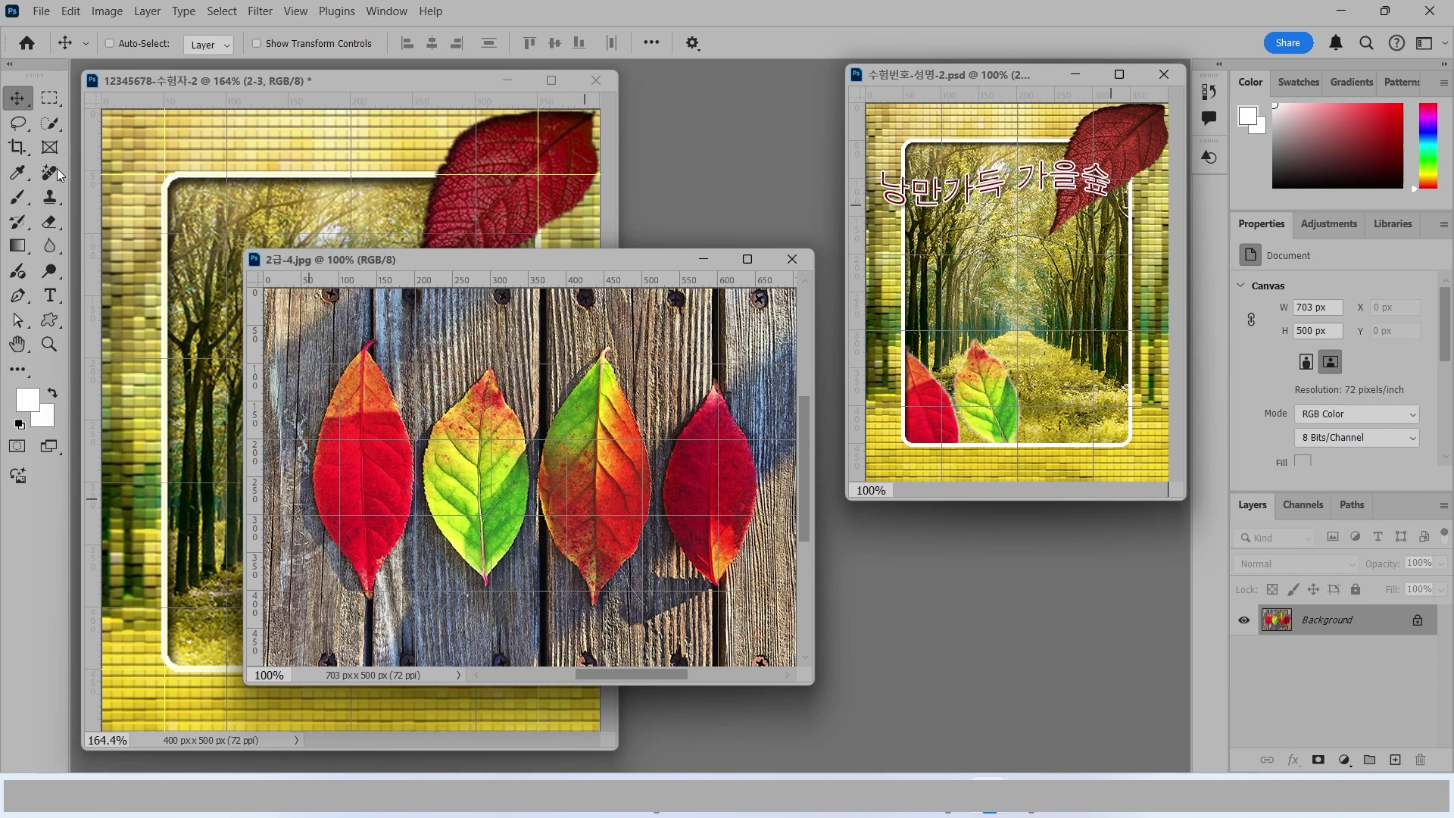
Step: Select the yellow-green leaf and the leftmost red leaf in 2급-4.jpg with the Quick Selection tool, adding the second to the first
{"action": "left_click", "coordinate": [50, 129]}
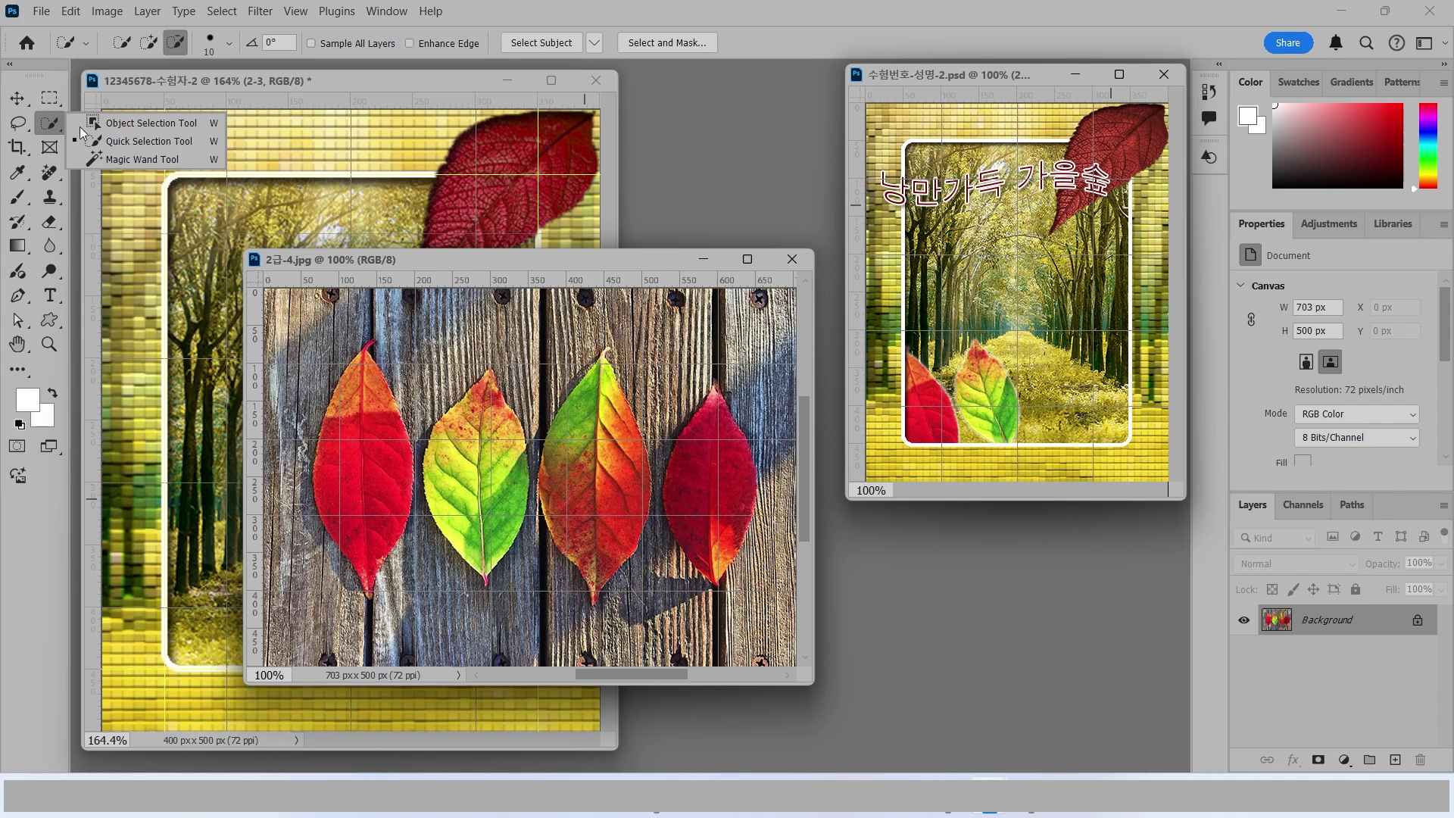
{"action": "left_click", "coordinate": [139, 143]}
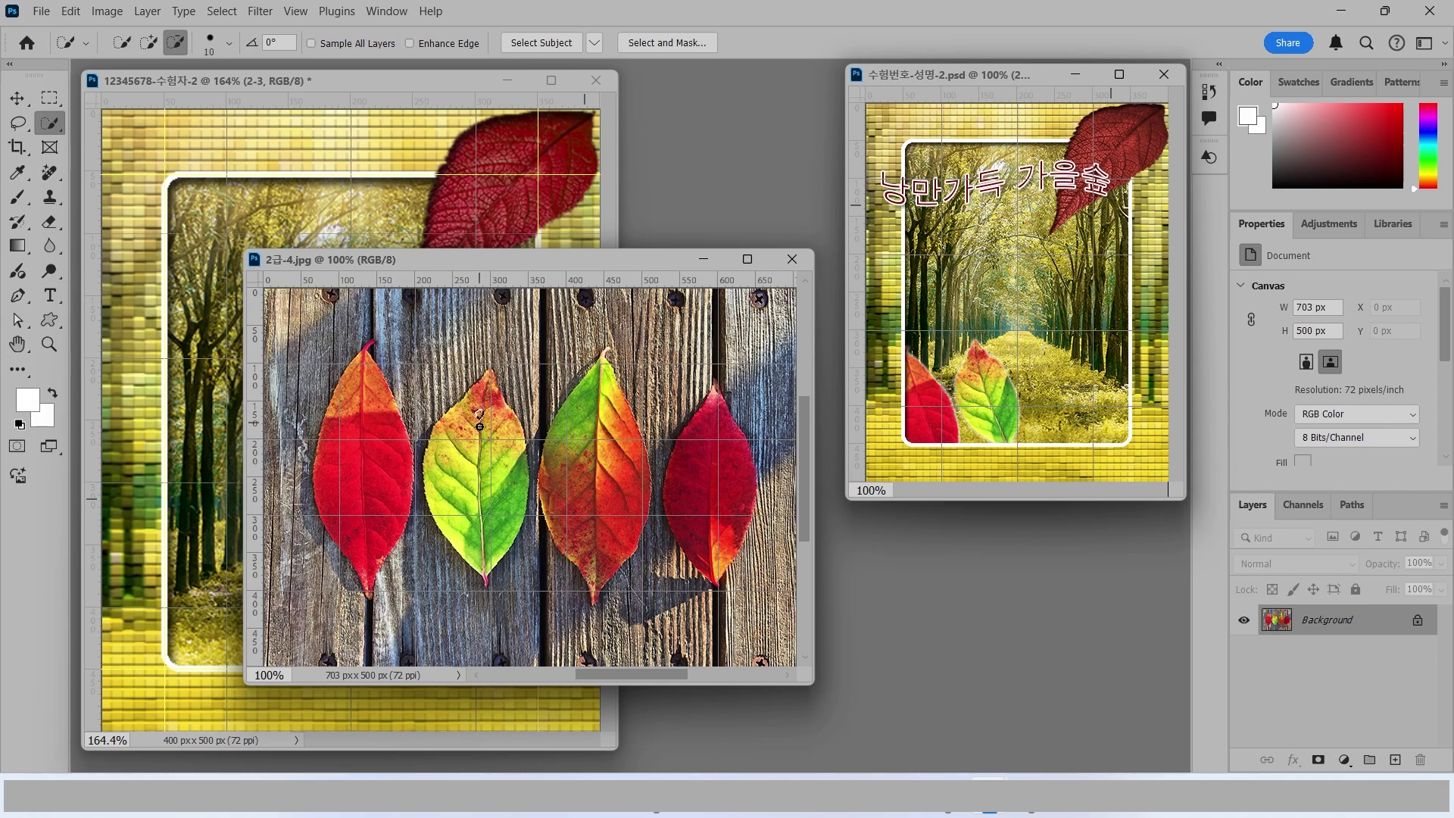
{"action": "left_click_drag", "start_coordinate": [479, 419], "coordinate": [481, 484]}
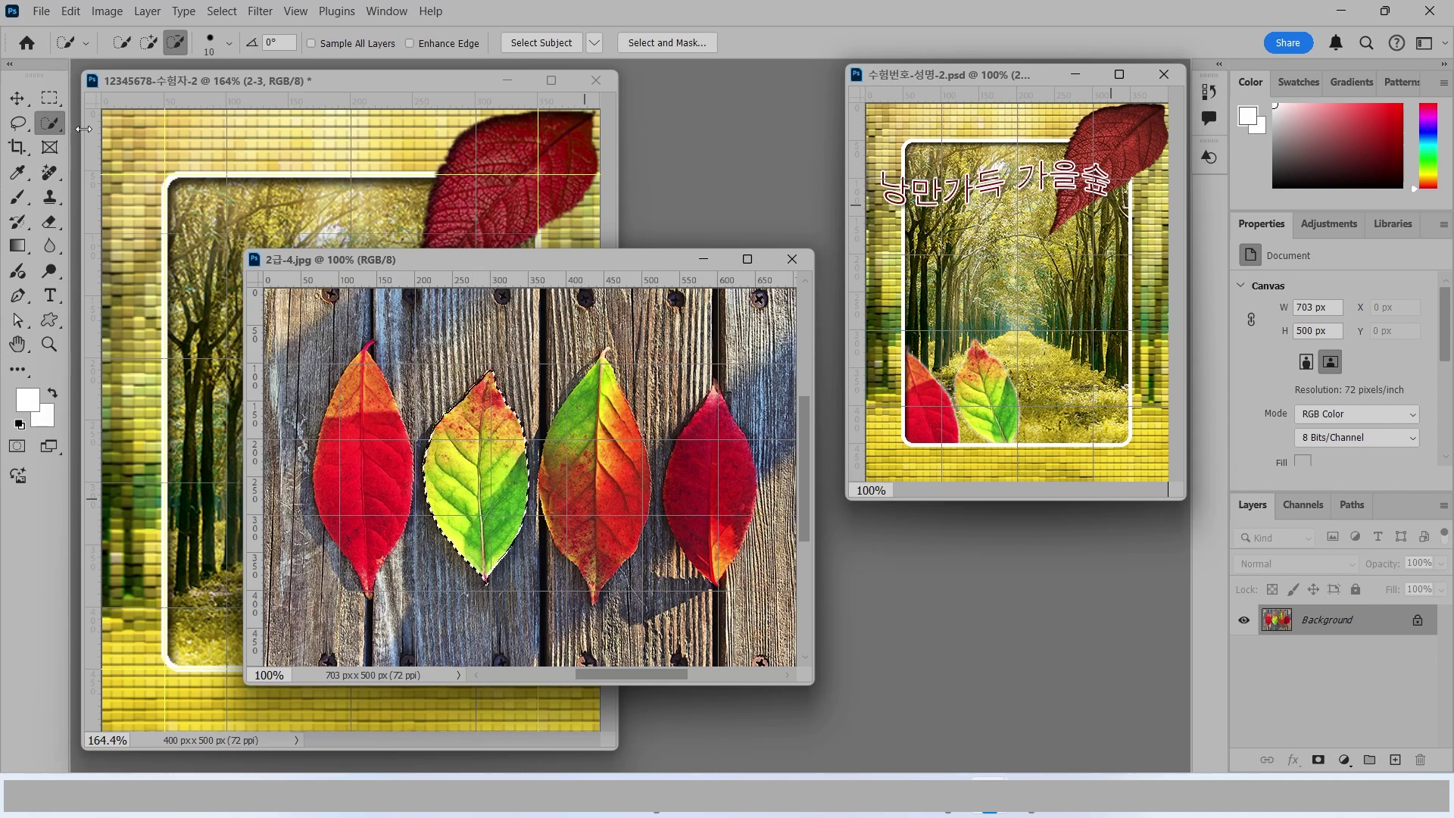
{"action": "left_click", "coordinate": [148, 43]}
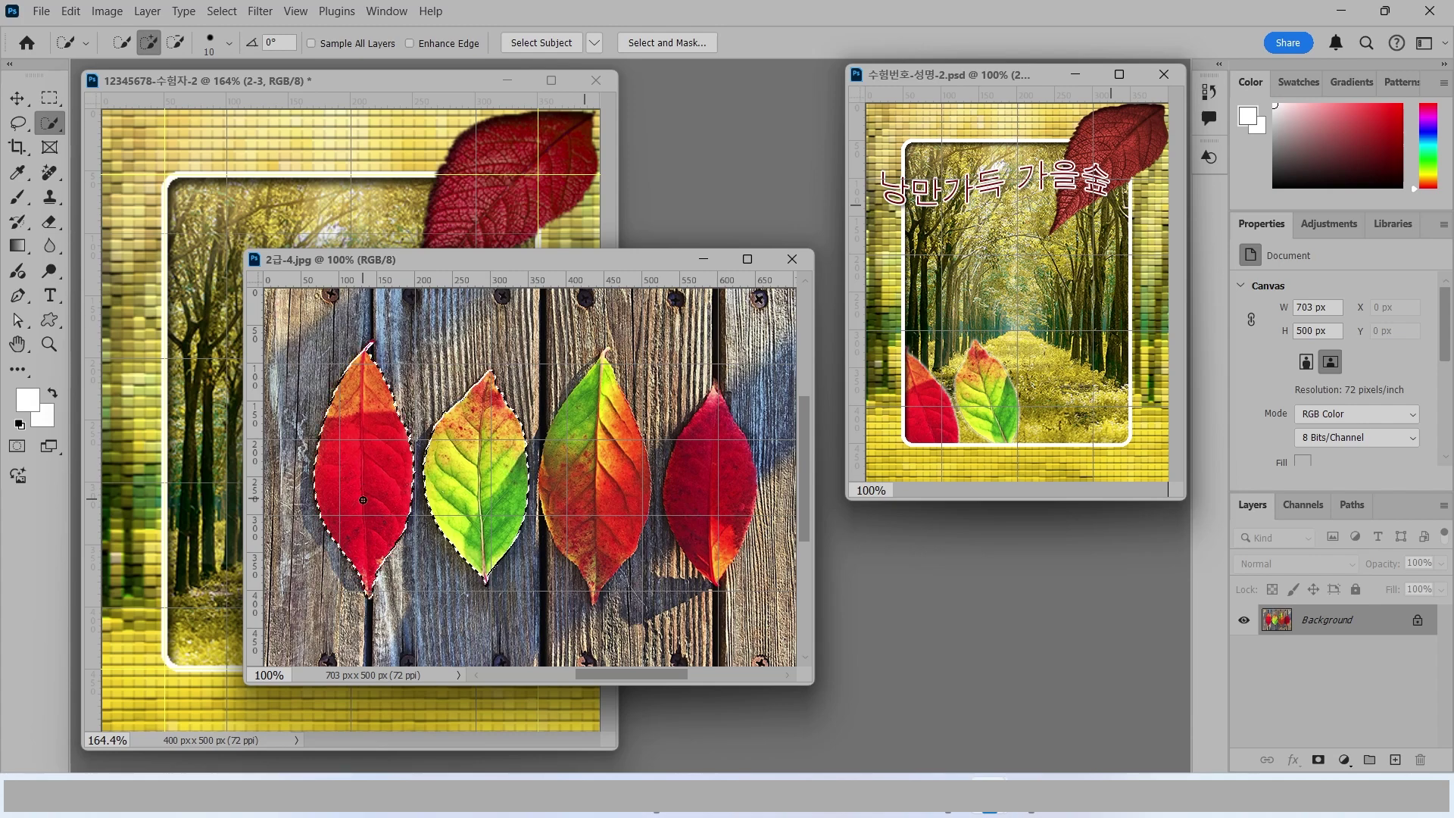
{"action": "left_click_drag", "start_coordinate": [364, 382], "coordinate": [362, 503]}
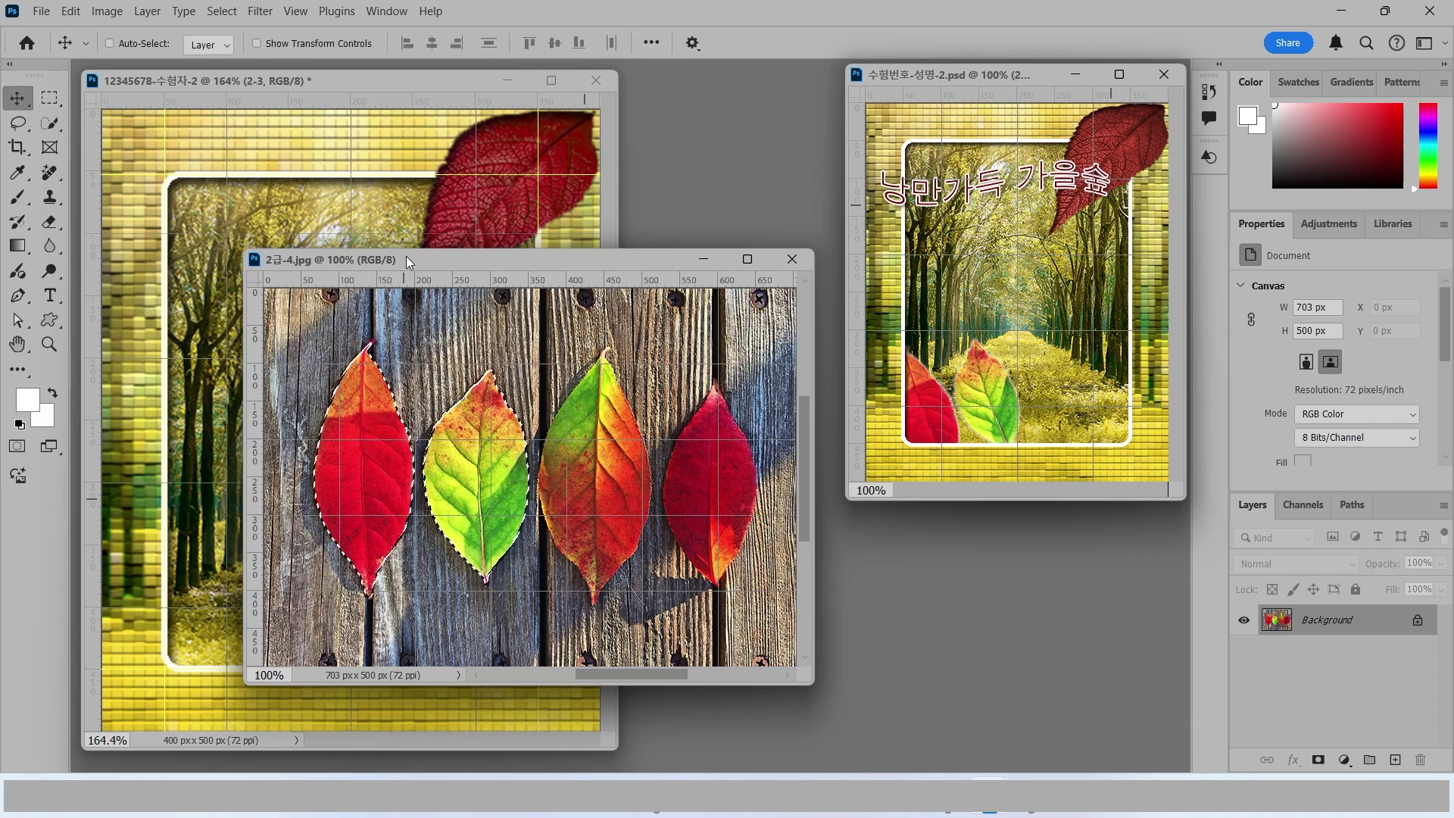
Step: Move the two selected leaves into the frame document over the forest image and close 2급-4.jpg
{"action": "left_click_drag", "start_coordinate": [406, 256], "coordinate": [631, 265]}
{"action": "left_click_drag", "start_coordinate": [701, 462], "coordinate": [362, 429]}
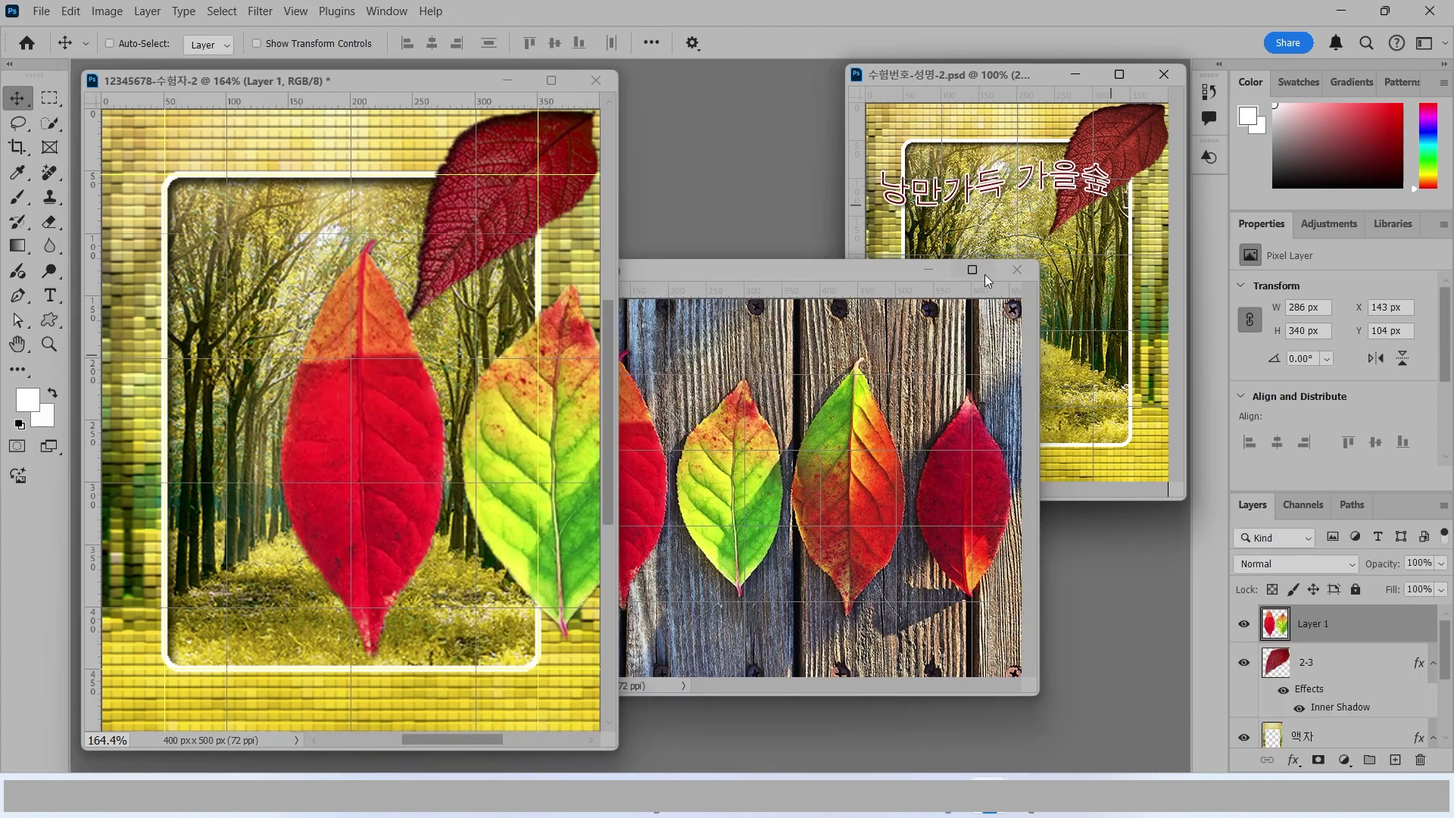
{"action": "left_click", "coordinate": [1017, 270]}
Step: Open the new two-leaf layer's name for editing
{"action": "double_click", "coordinate": [1314, 630]}
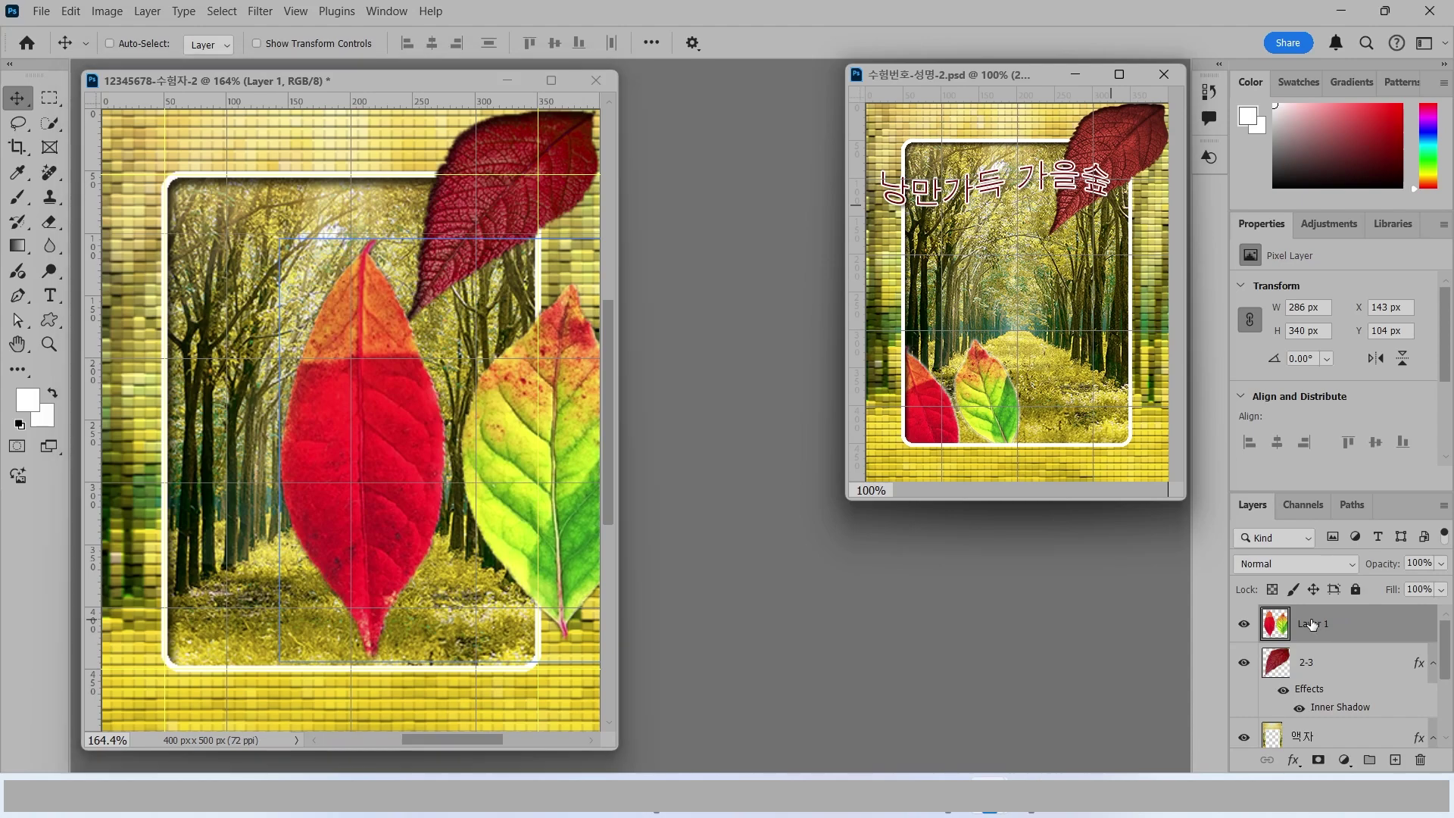
Step: Rename the two-leaves layer 2-4 and move the leaves inside the frame to about X 65 px, Y 110 px
{"action": "type", "text": "2-4"}
{"action": "key", "text": "Return"}
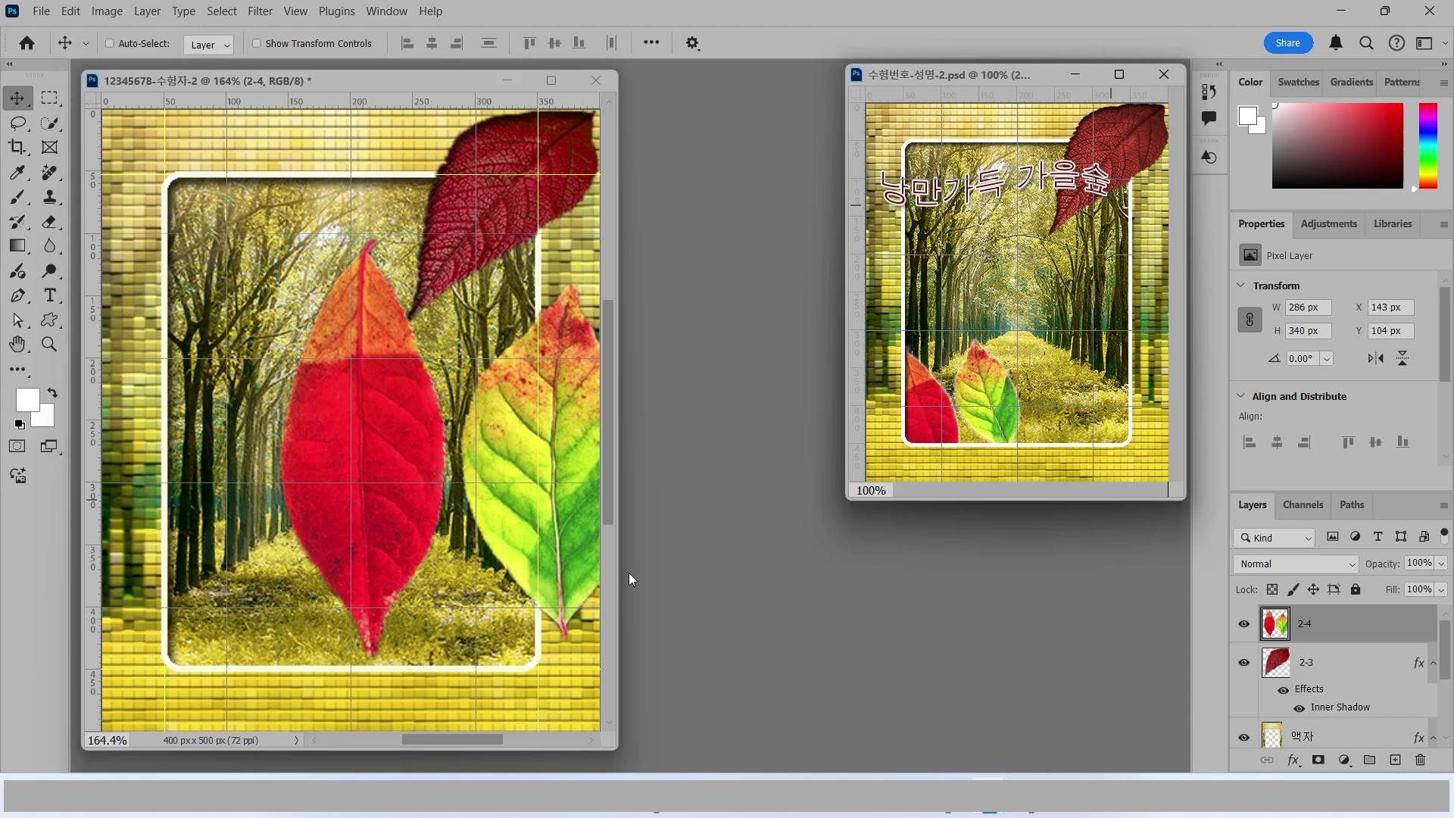
{"action": "left_click_drag", "start_coordinate": [394, 418], "coordinate": [294, 425]}
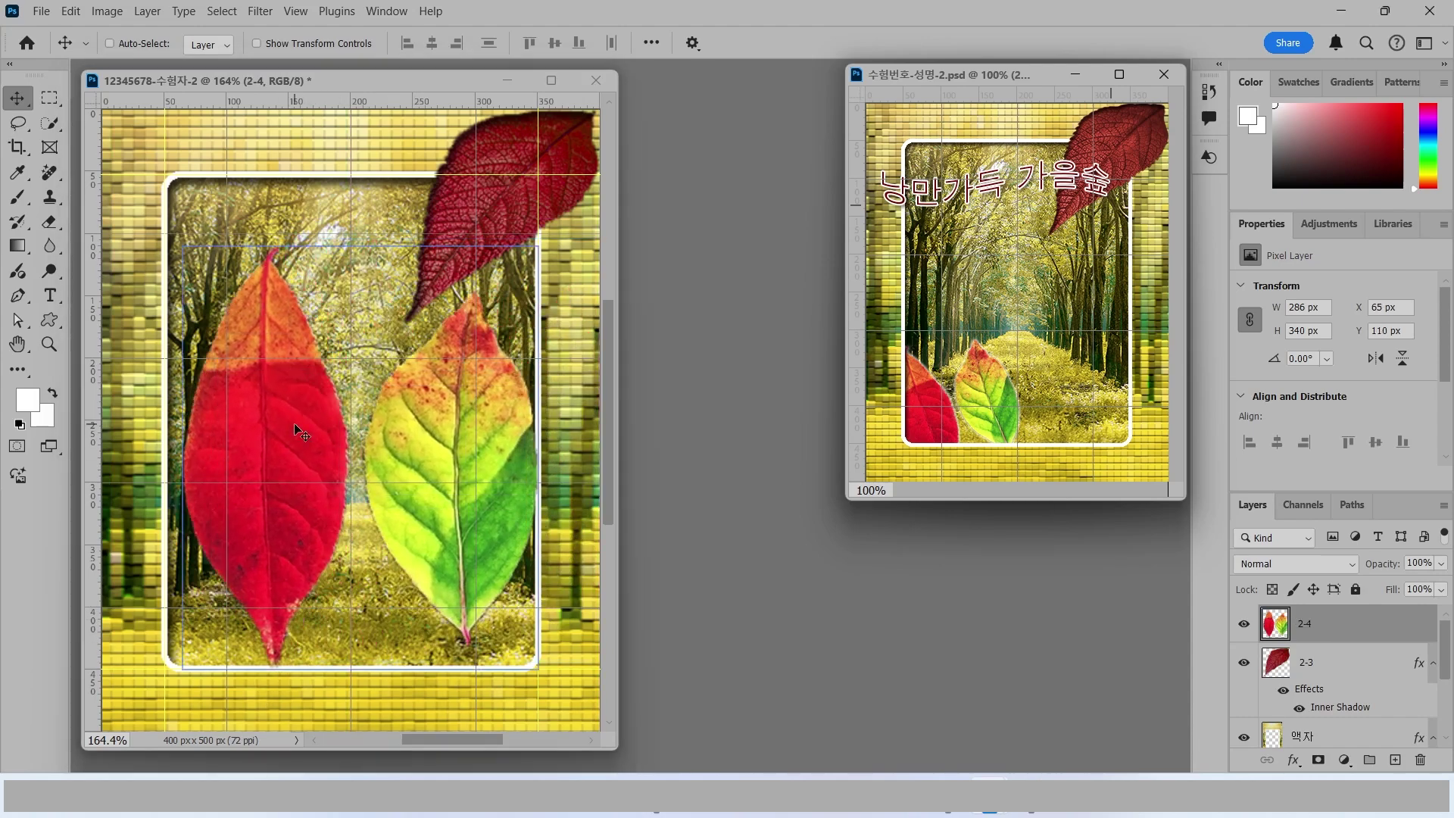
Step: Shrink the two leaves to about 157 × 179 px, tilt them counterclockwise and place them over the photo frame's lower-left corner
{"action": "key", "text": "ctrl+t"}
{"action": "left_click_drag", "start_coordinate": [523, 245], "coordinate": [332, 400]}
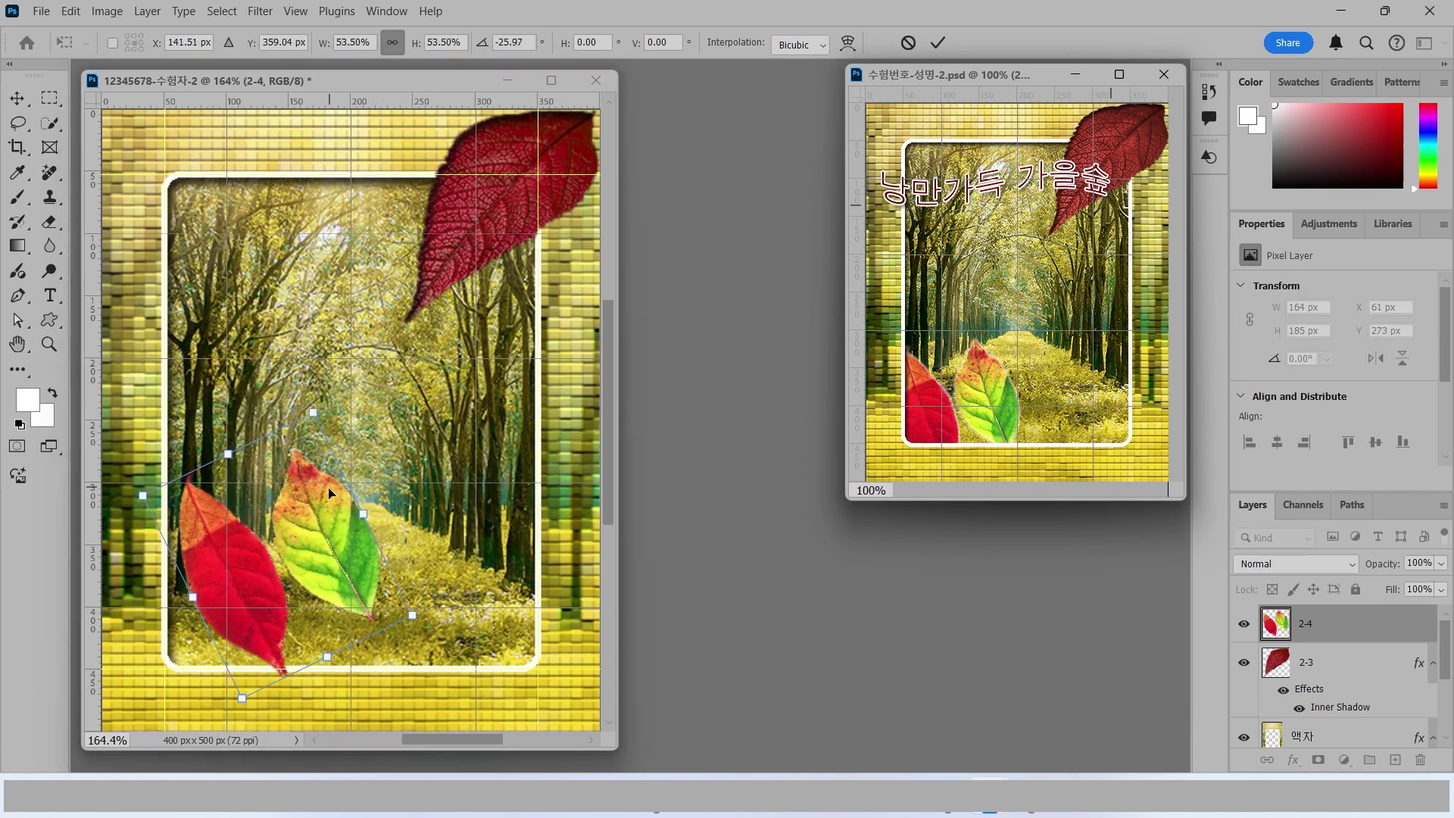
{"action": "left_click_drag", "start_coordinate": [323, 523], "coordinate": [281, 583]}
{"action": "key", "text": "Return"}
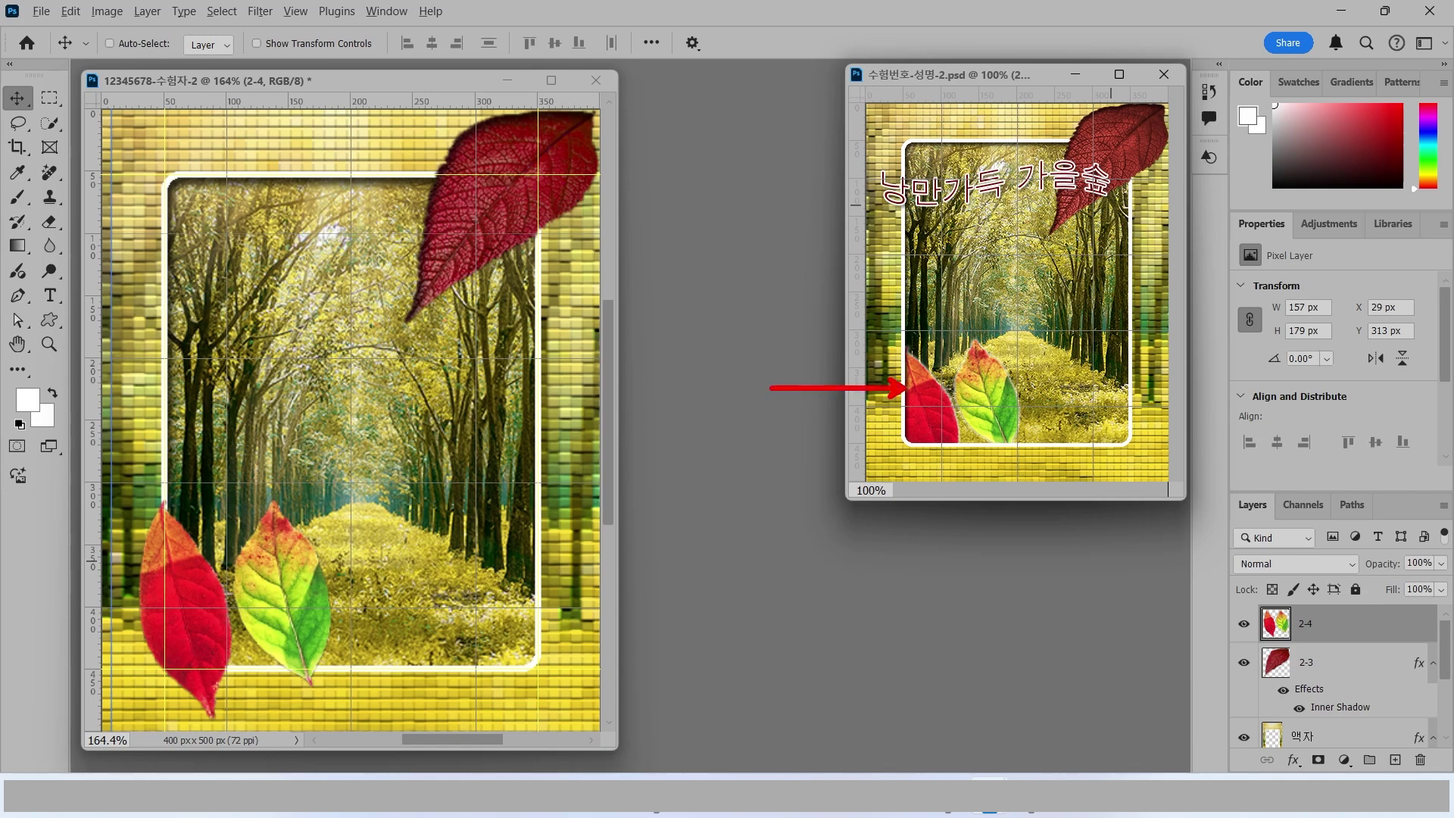
Step: Move layer 2-4 below the 액자 frame layer so the frame covers the edges of the leaves
{"action": "mouse_move", "coordinate": [1395, 653]}
{"action": "left_mouse_down"}
{"action": "mouse_move", "coordinate": [1331, 668]}
{"action": "mouse_move", "coordinate": [1383, 638]}
{"action": "mouse_move", "coordinate": [1403, 656]}
{"action": "mouse_move", "coordinate": [1392, 779]}
{"action": "left_mouse_up"}
{"action": "mouse_move", "coordinate": [1306, 623]}
{"action": "left_mouse_down"}
{"action": "mouse_move", "coordinate": [1313, 731]}
{"action": "mouse_move", "coordinate": [1313, 715]}
{"action": "left_mouse_up"}
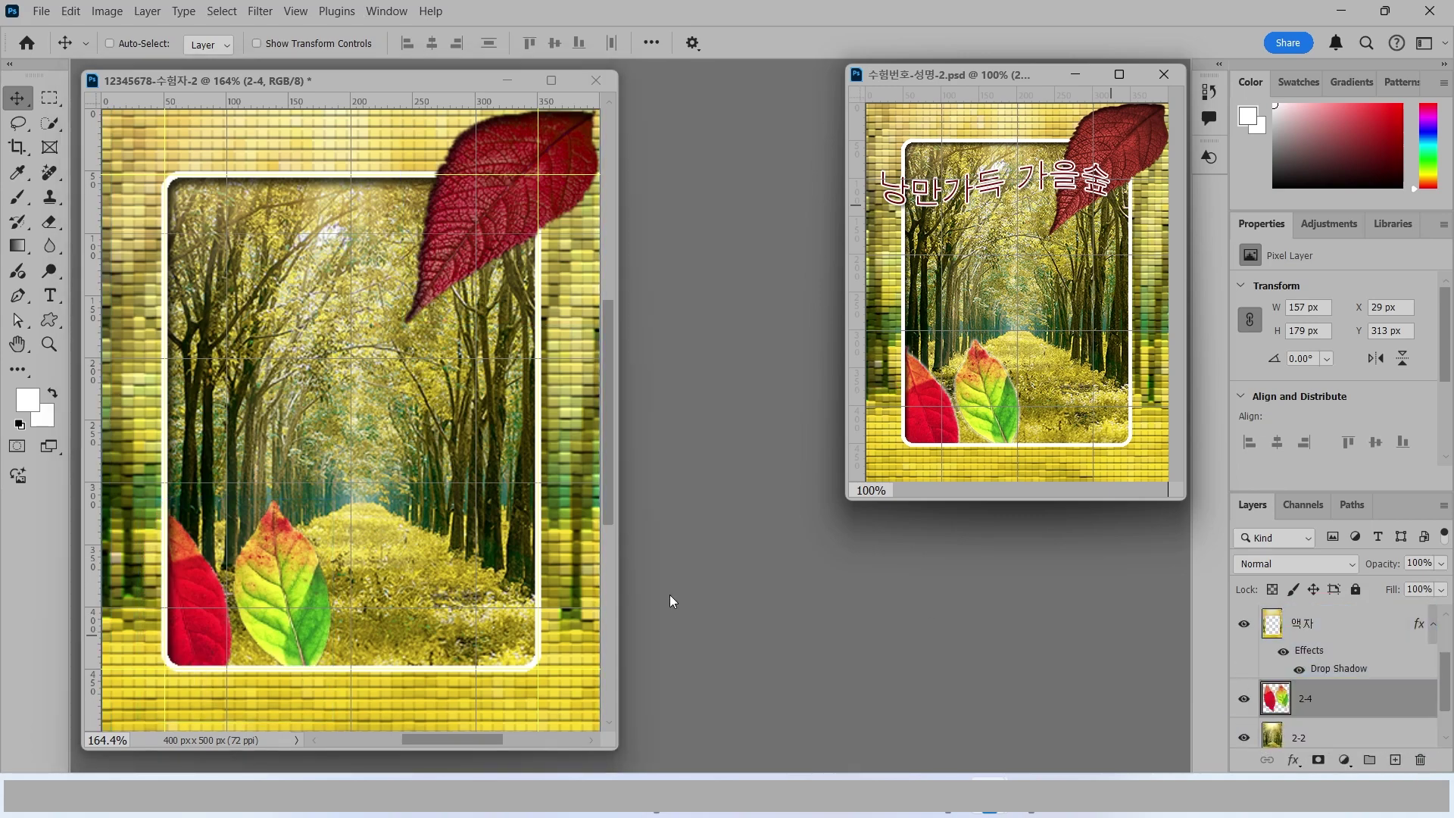
{"action": "left_click", "coordinate": [261, 603]}
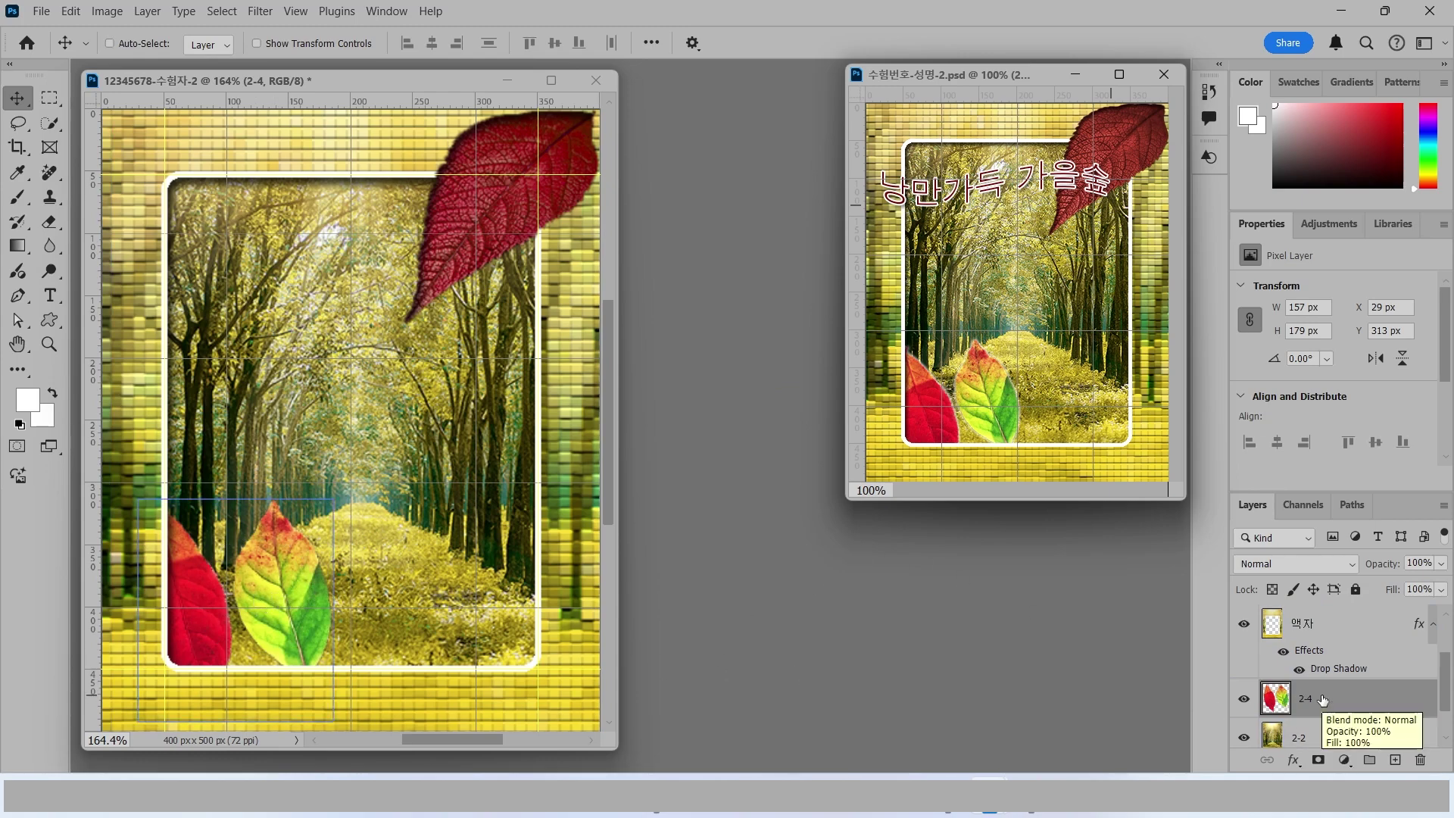
Step: Add an Outer Glow layer style with a size of 7 px to the leaves layer 2-4
{"action": "left_click", "coordinate": [1295, 759]}
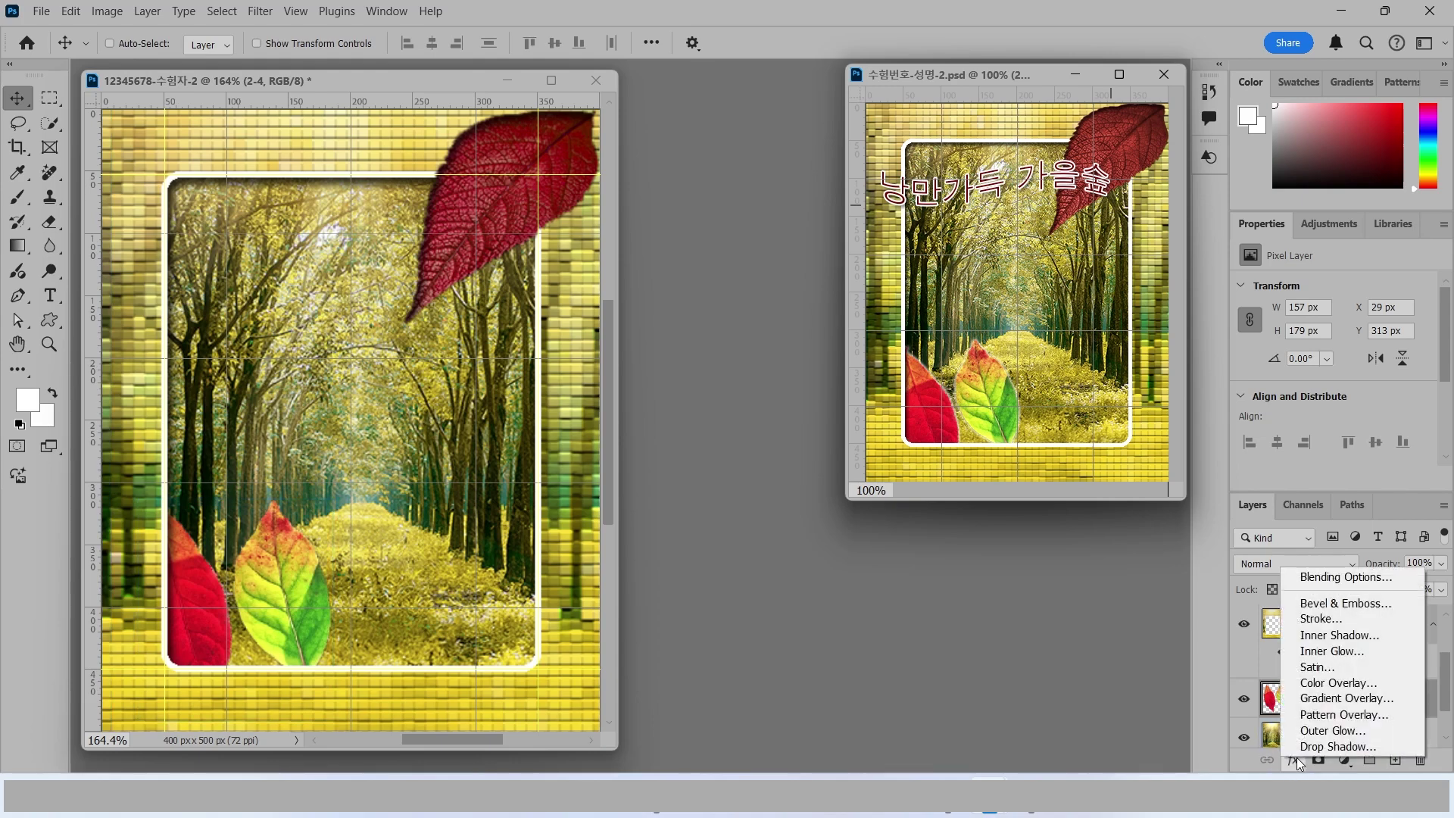
{"action": "left_click", "coordinate": [1331, 730]}
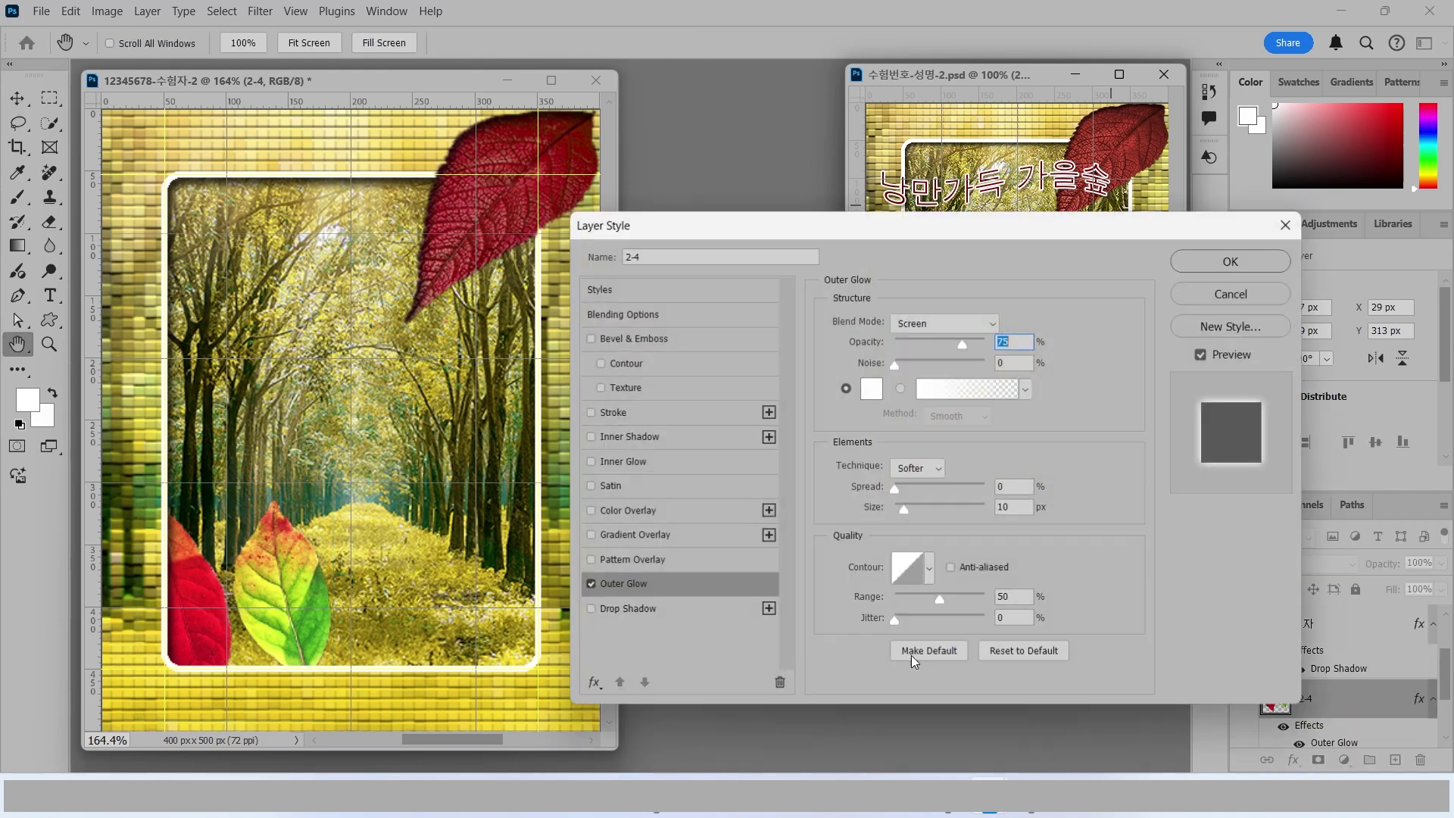
{"action": "left_click", "coordinate": [591, 584]}
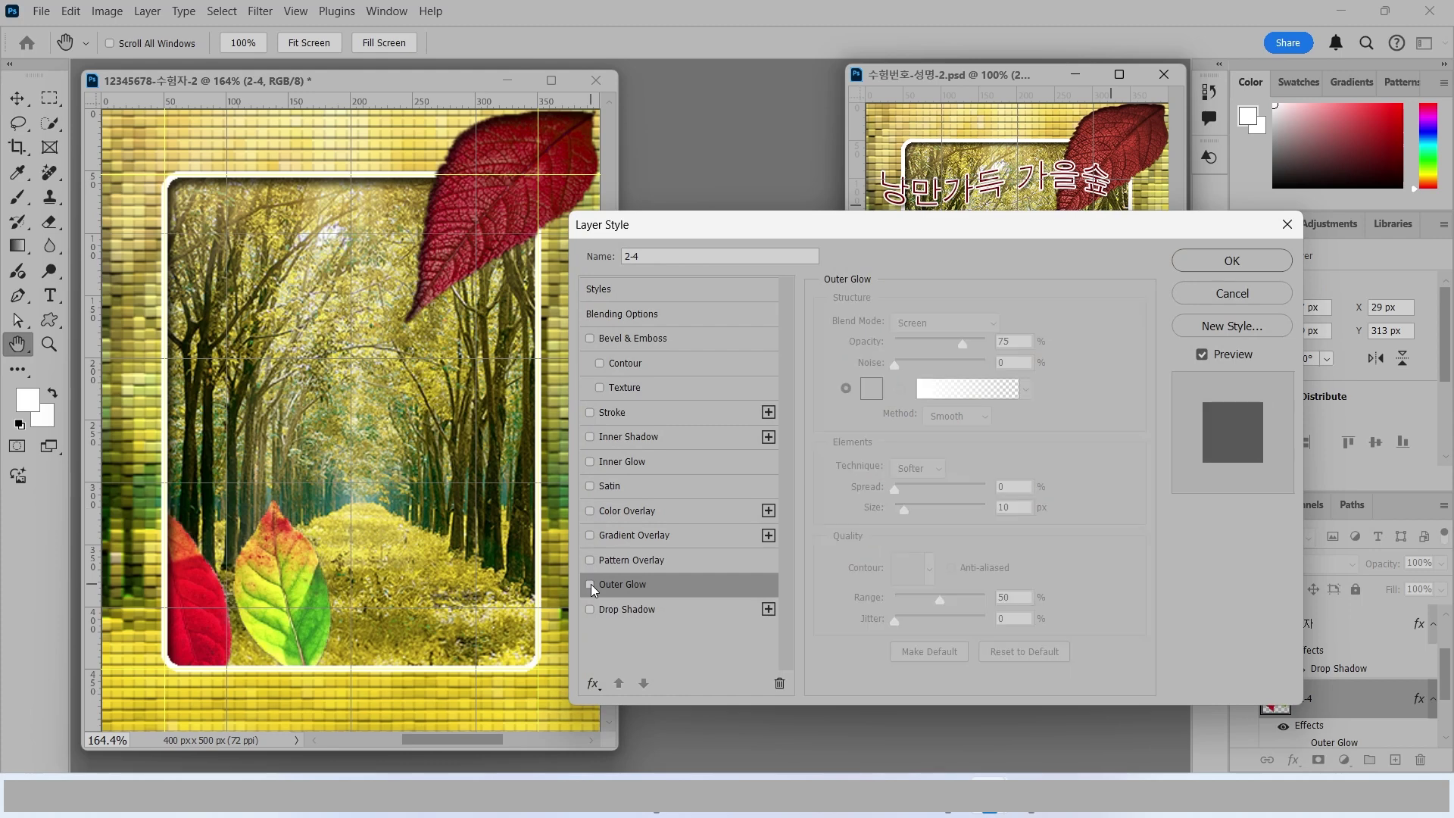
{"action": "left_click", "coordinate": [591, 584]}
{"action": "left_click", "coordinate": [591, 585]}
{"action": "left_click", "coordinate": [591, 585]}
{"action": "left_click", "coordinate": [591, 585]}
{"action": "left_click", "coordinate": [591, 585]}
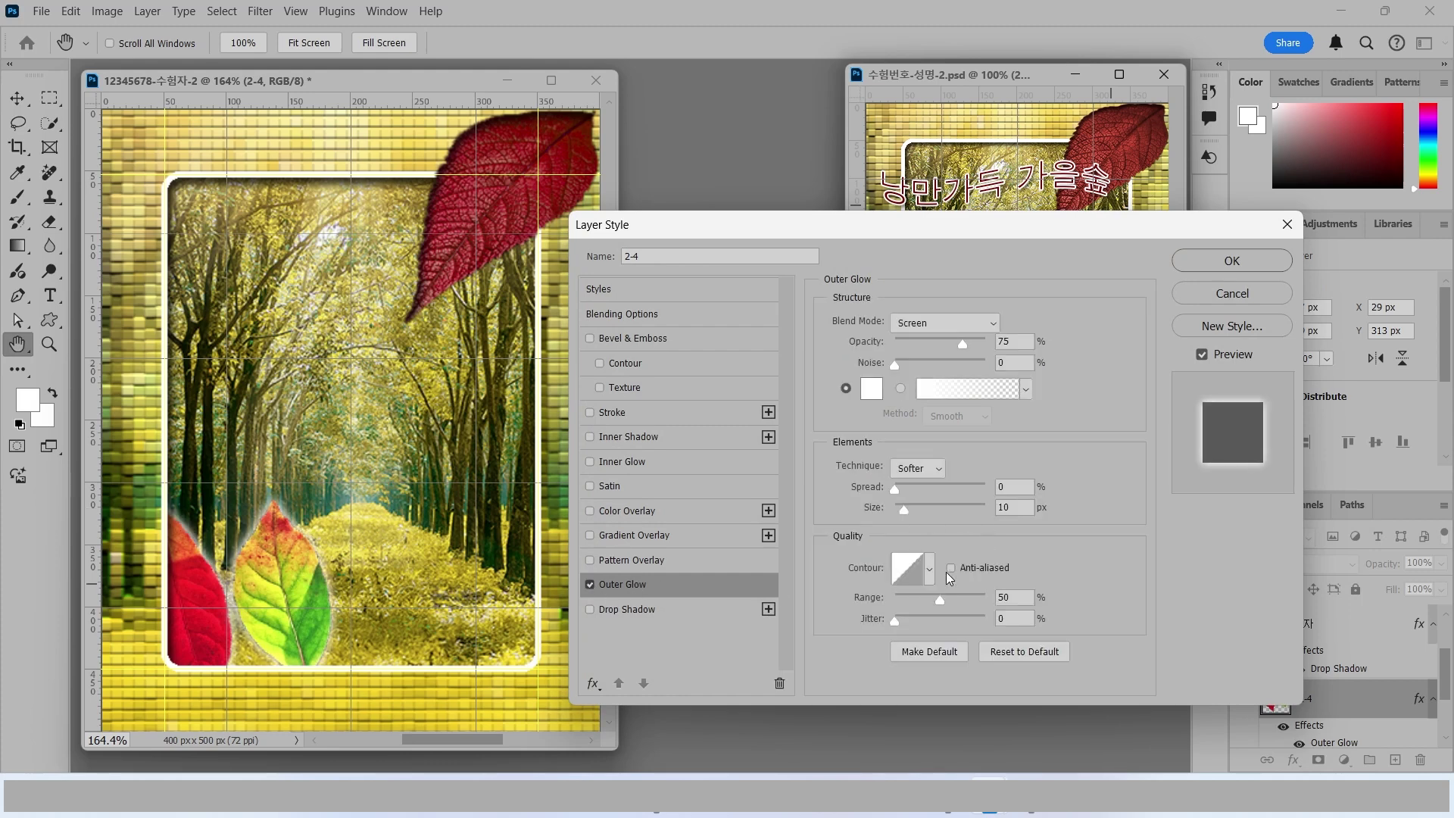
{"action": "double_click", "coordinate": [1004, 509]}
{"action": "type", "text": "7"}
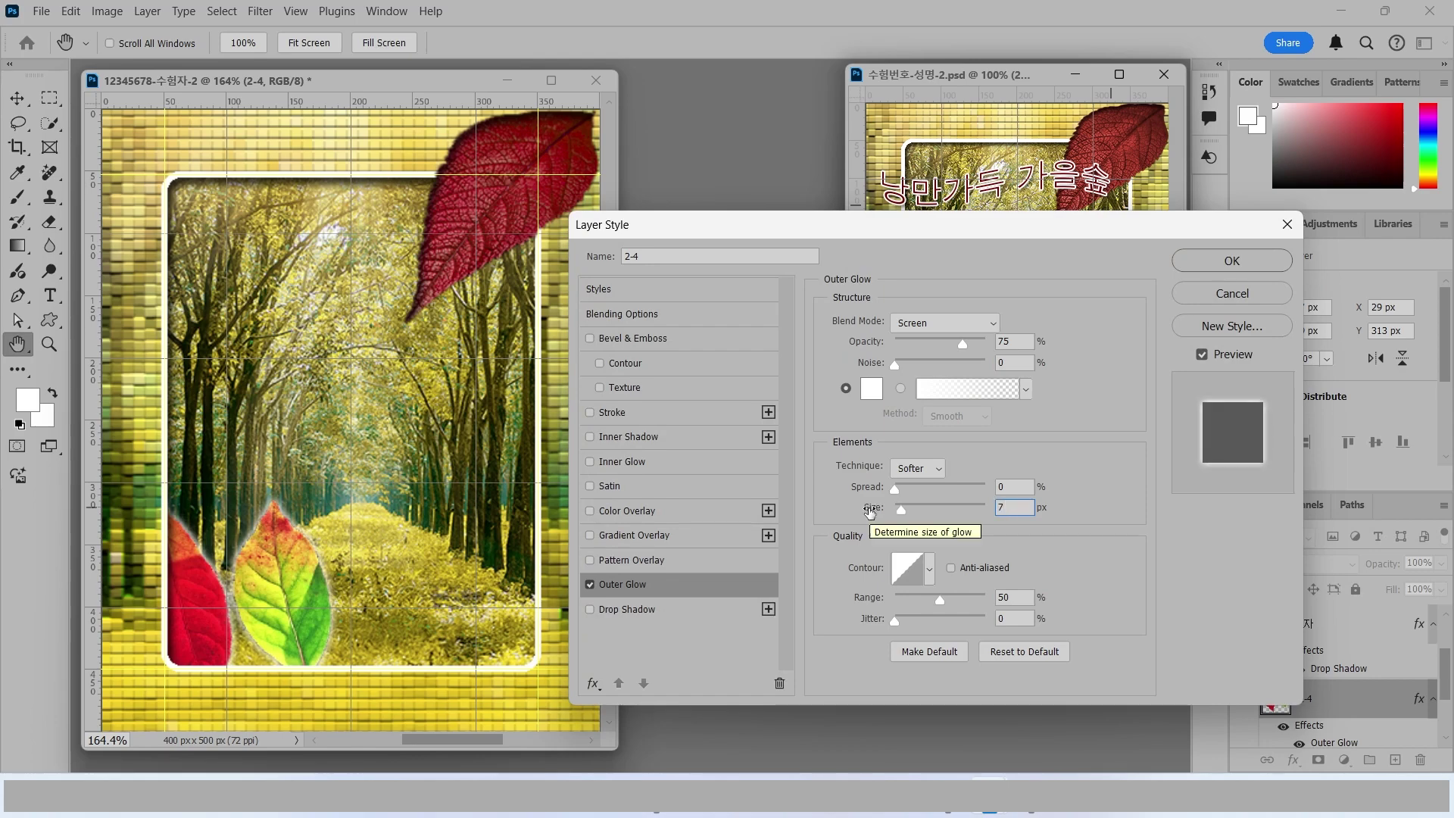
{"action": "left_click", "coordinate": [1228, 261]}
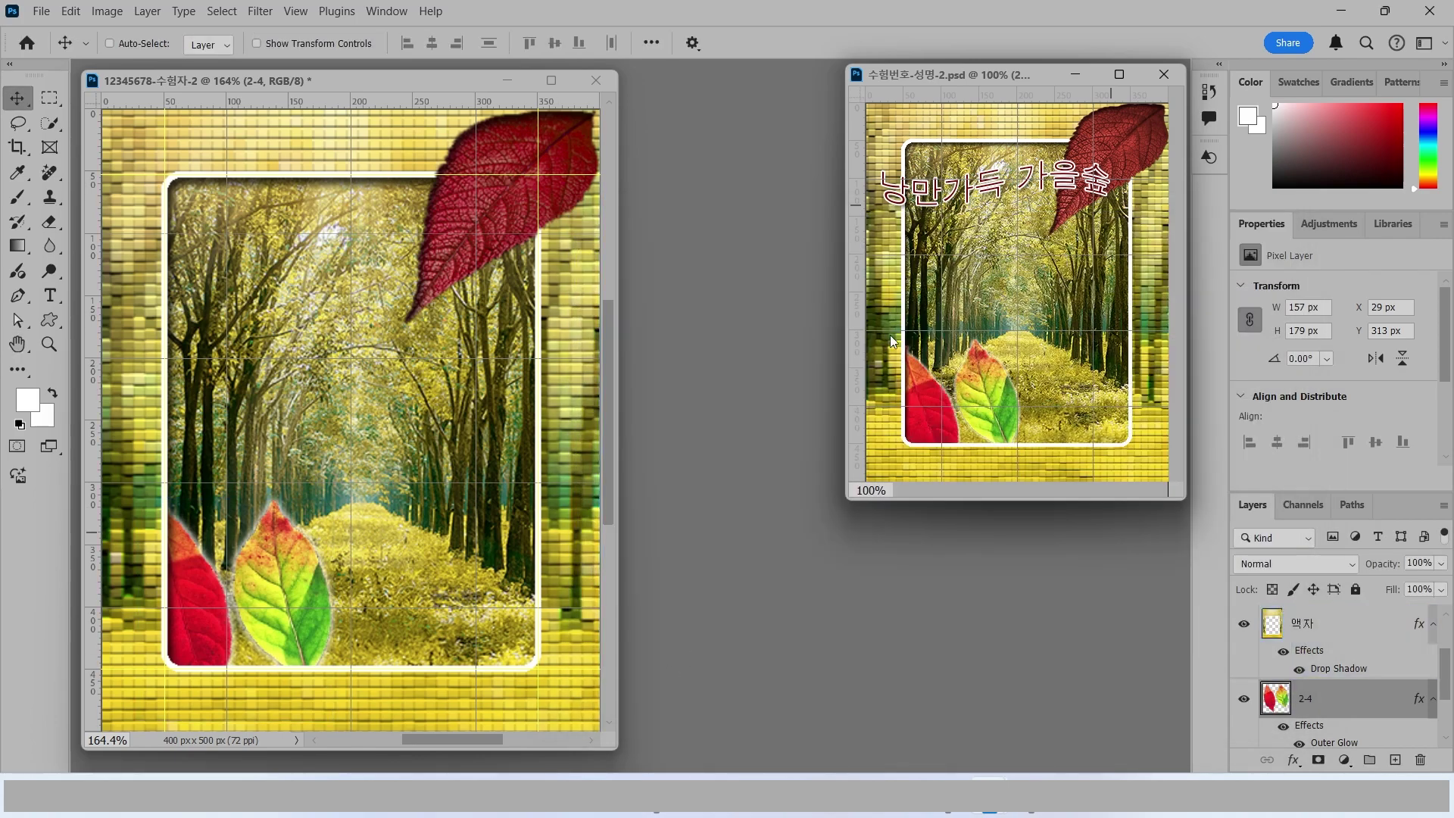
Step: Add the horizontal text "낭만가득 가을숲" above layer 2-3, starting in the upper part of the forest photo
{"action": "scroll", "coordinate": [1278, 612], "scroll_direction": "up", "scroll_amount": 1}
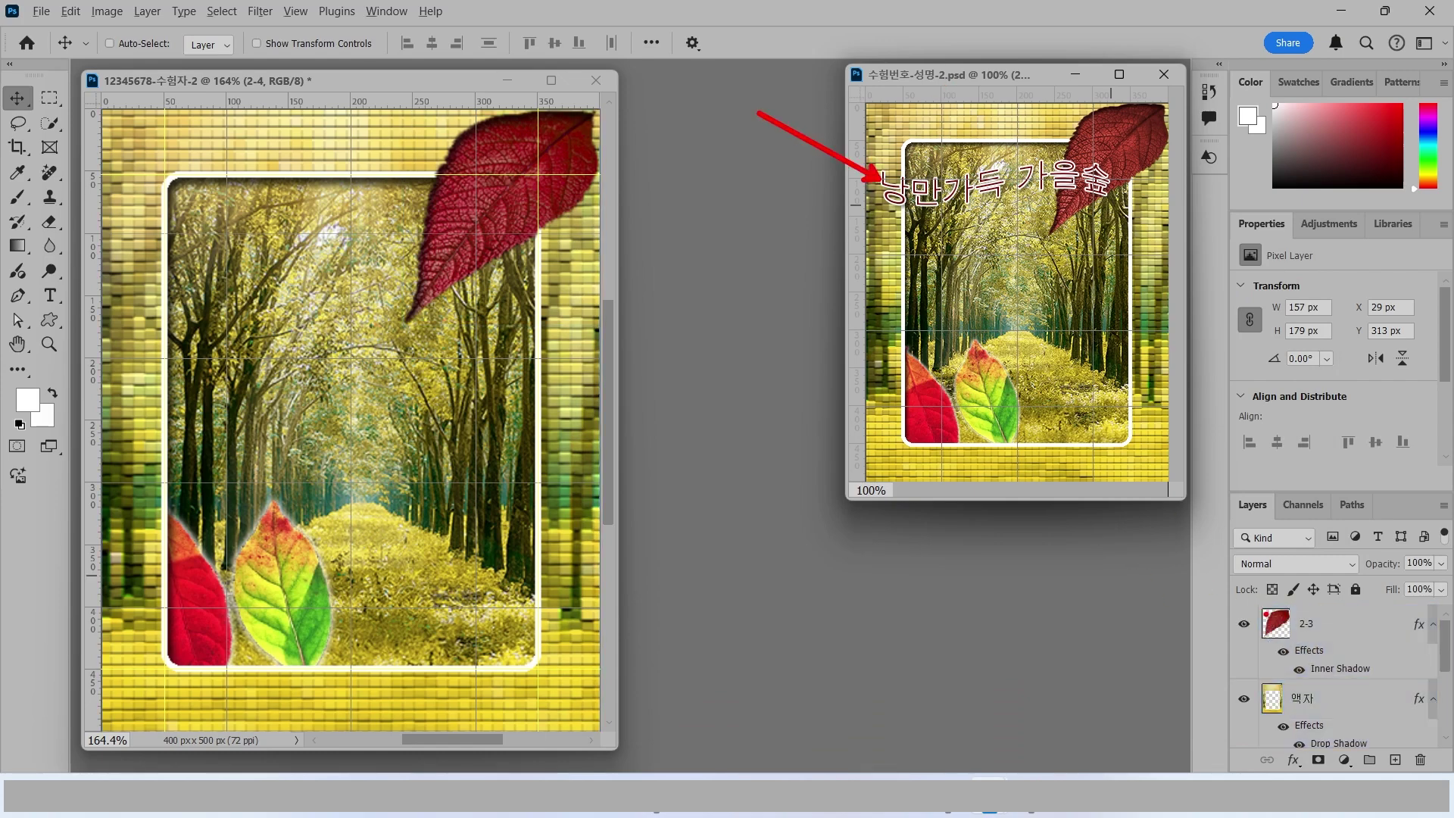
{"action": "left_click", "coordinate": [1337, 635]}
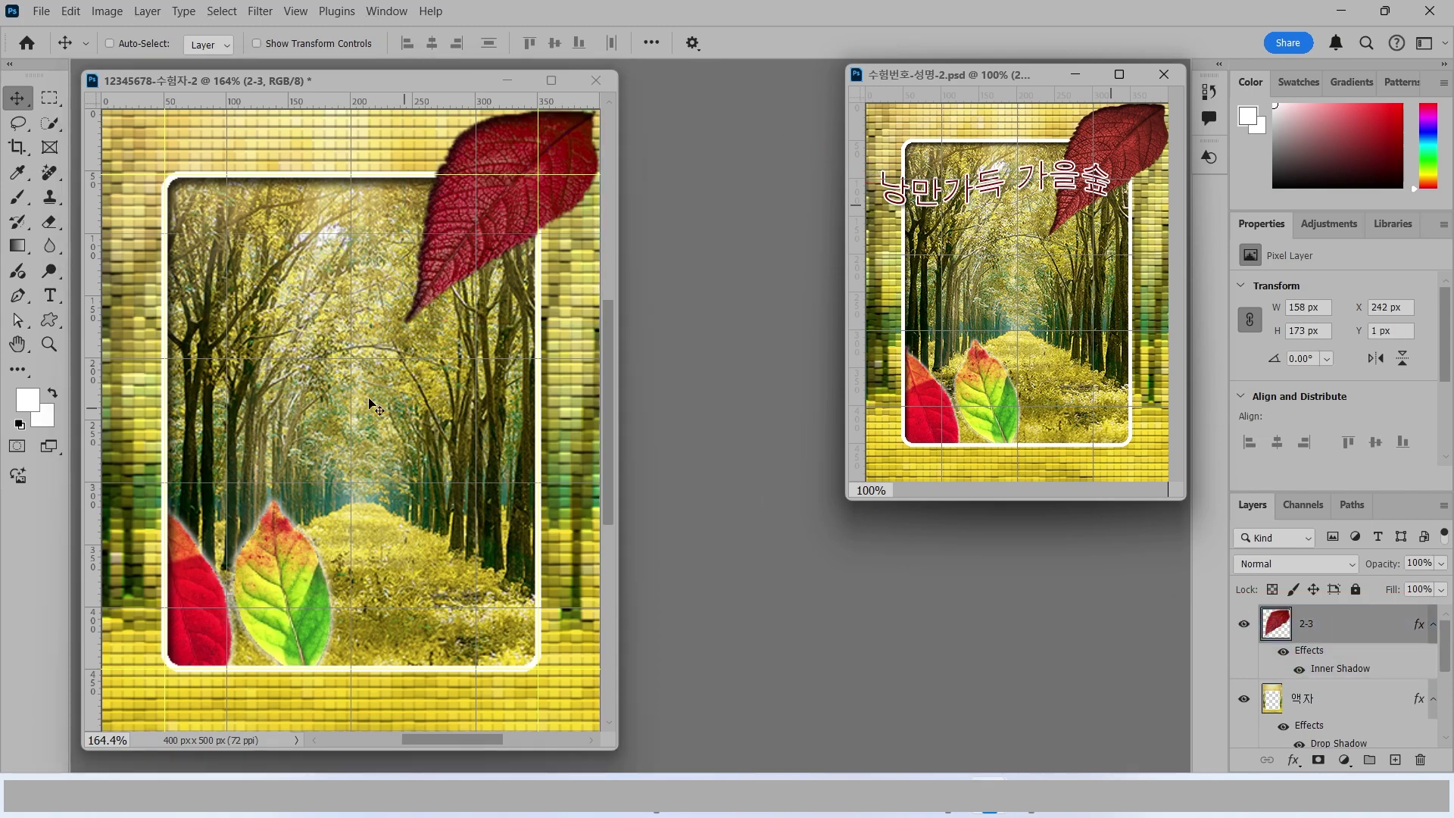
{"action": "left_click", "coordinate": [50, 295]}
{"action": "left_click", "coordinate": [216, 285]}
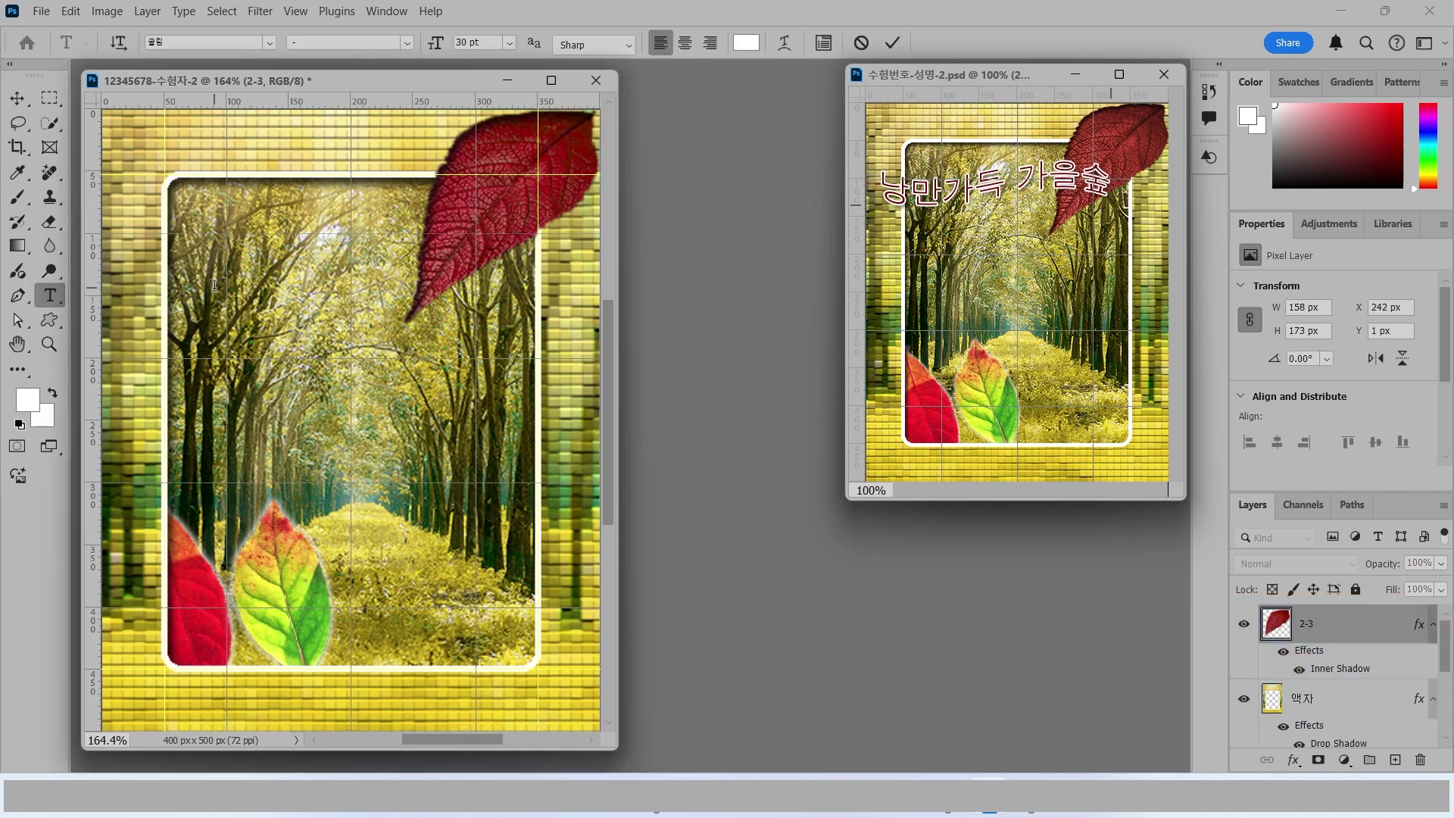
{"action": "key", "text": "BackSpace"}
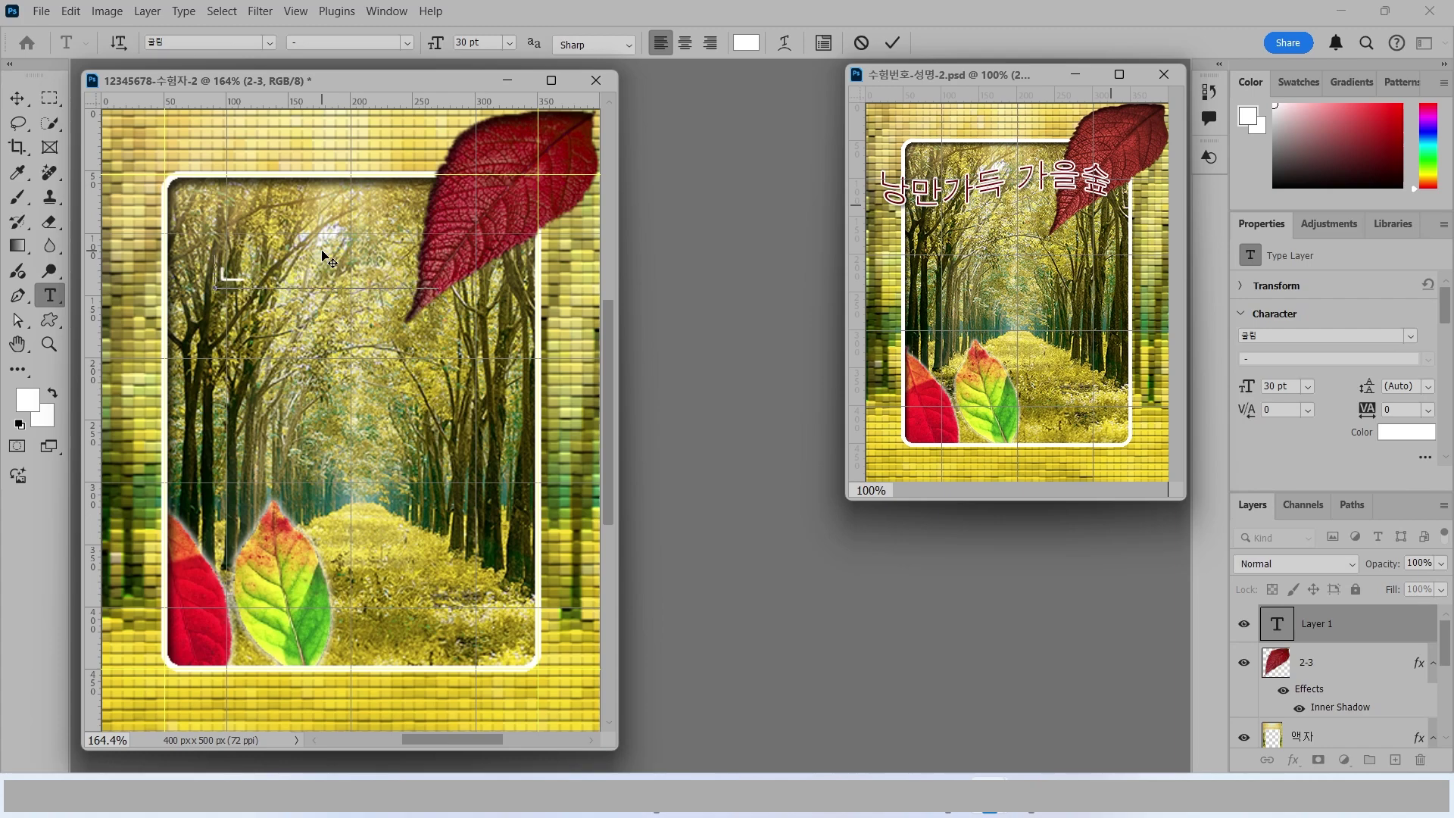
{"action": "type", "text": "낭만가득 가을숲"}
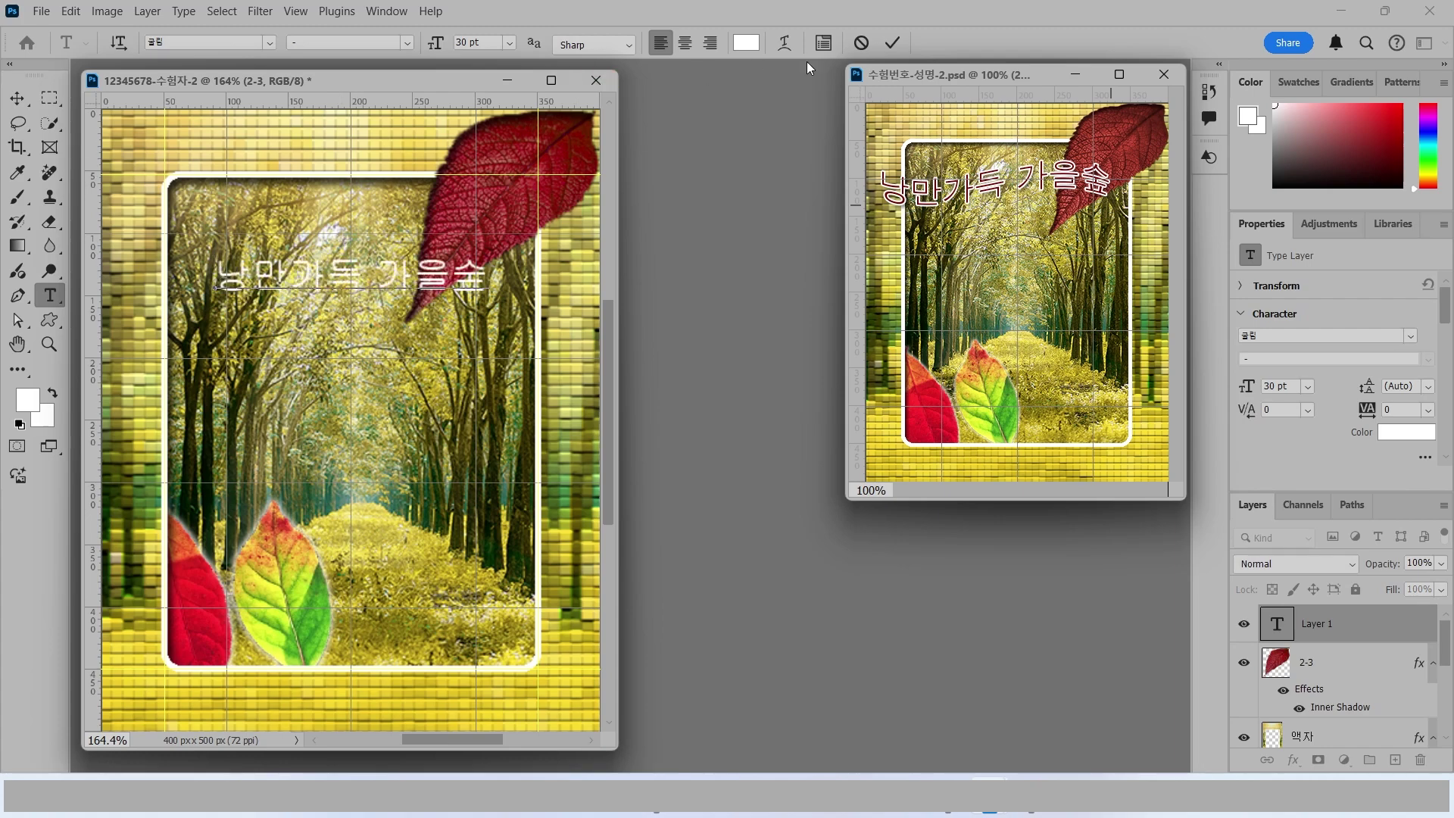
{"action": "left_click", "coordinate": [821, 227]}
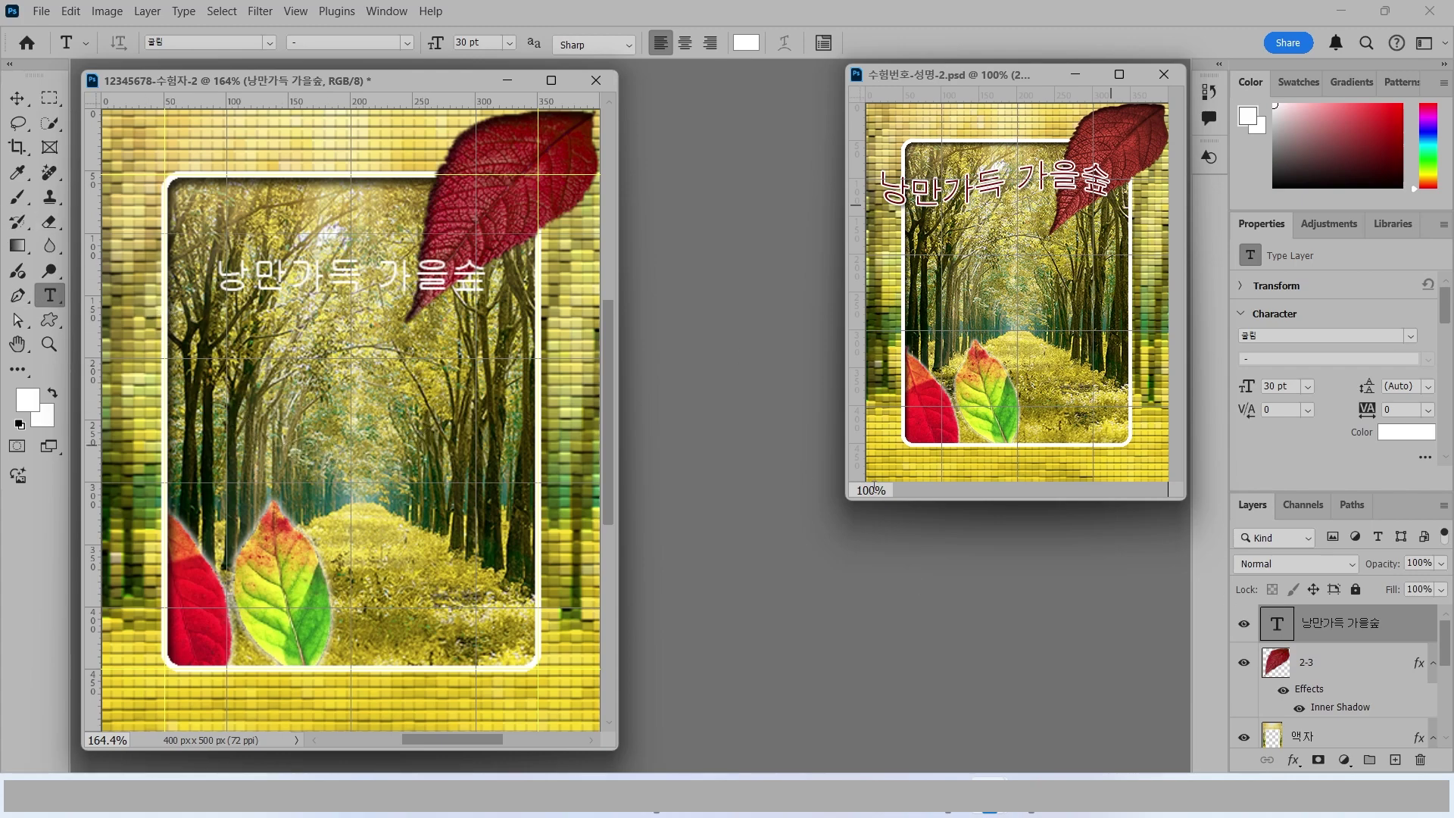
{"action": "left_click_drag", "start_coordinate": [1231, 594], "coordinate": [1399, 641]}
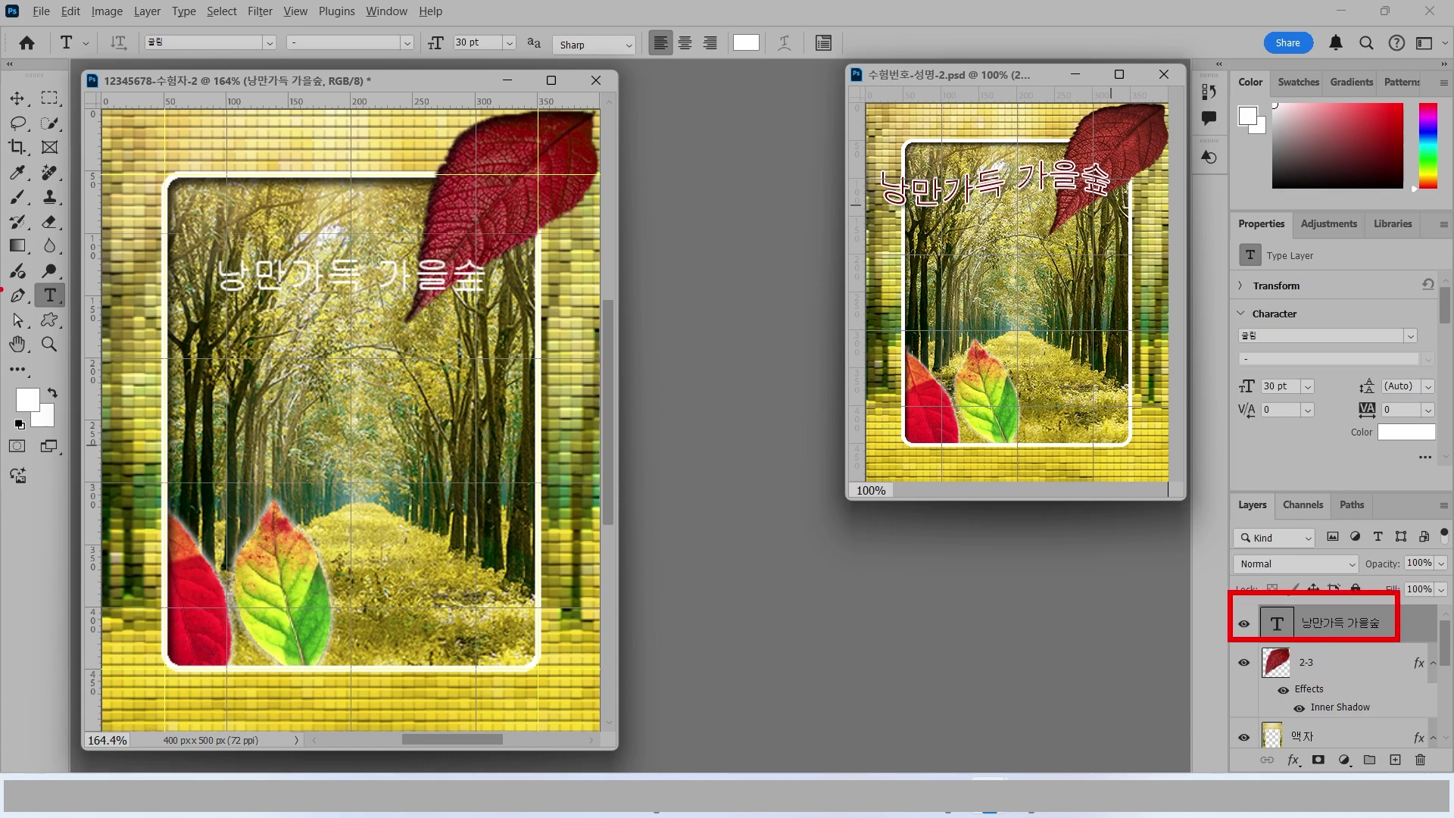
{"action": "left_click_drag", "start_coordinate": [22, 272], "coordinate": [100, 324]}
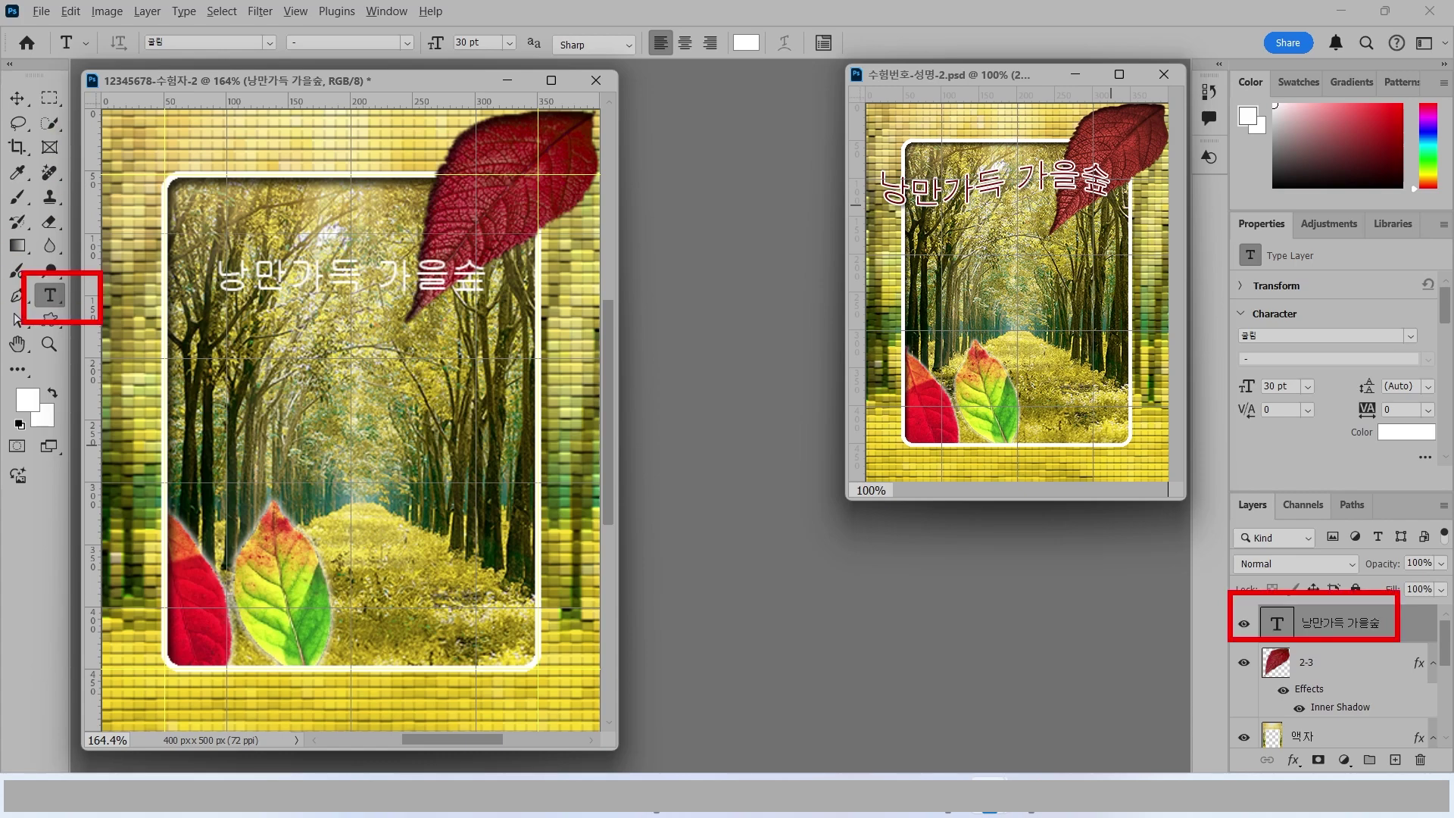
{"action": "left_click_drag", "start_coordinate": [36, 15], "coordinate": [941, 82]}
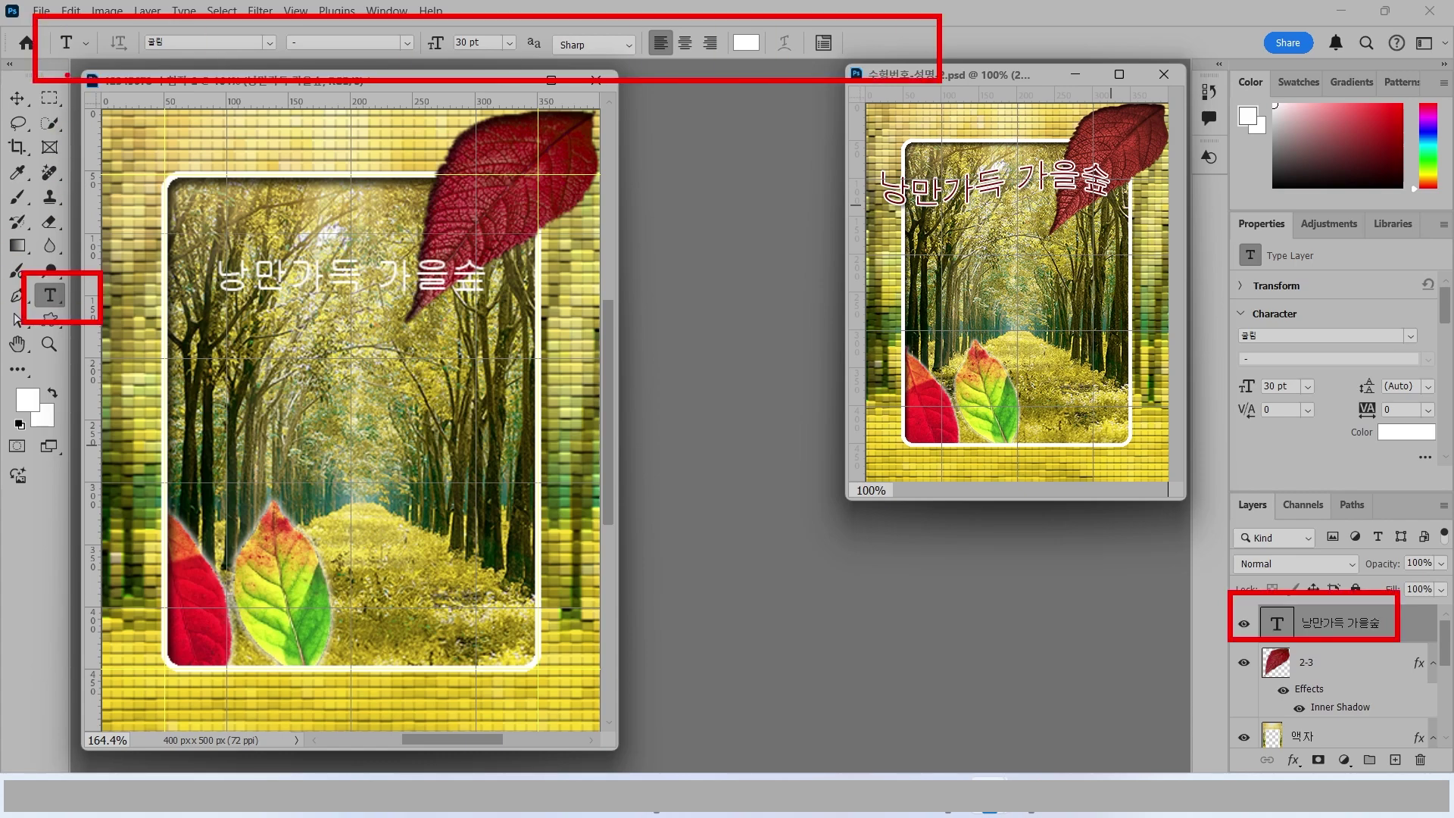
{"action": "left_click_drag", "start_coordinate": [157, 130], "coordinate": [218, 60]}
{"action": "left_click_drag", "start_coordinate": [428, 130], "coordinate": [494, 55]}
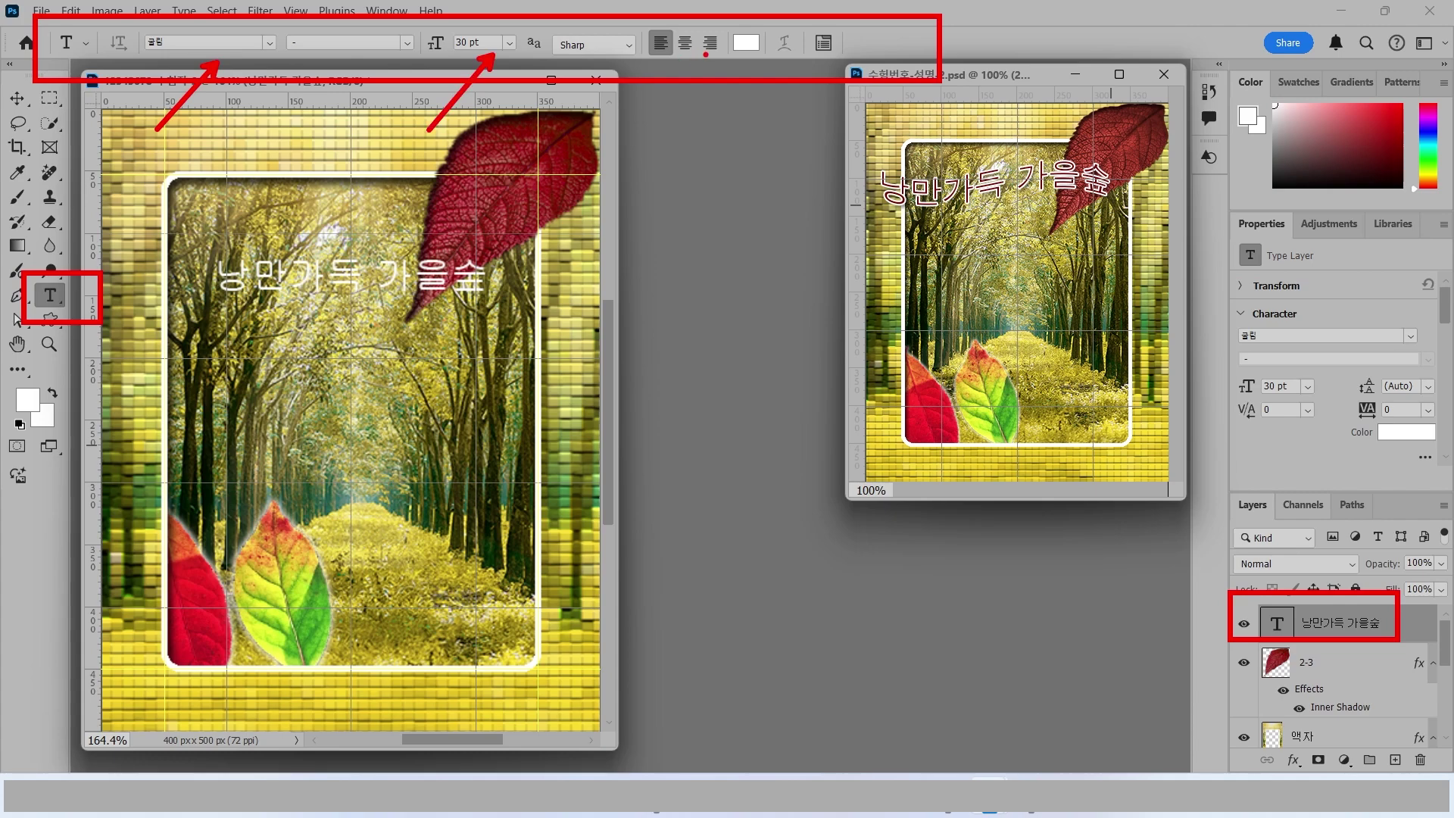
{"action": "left_click_drag", "start_coordinate": [708, 112], "coordinate": [741, 51]}
{"action": "key", "text": "Escape"}
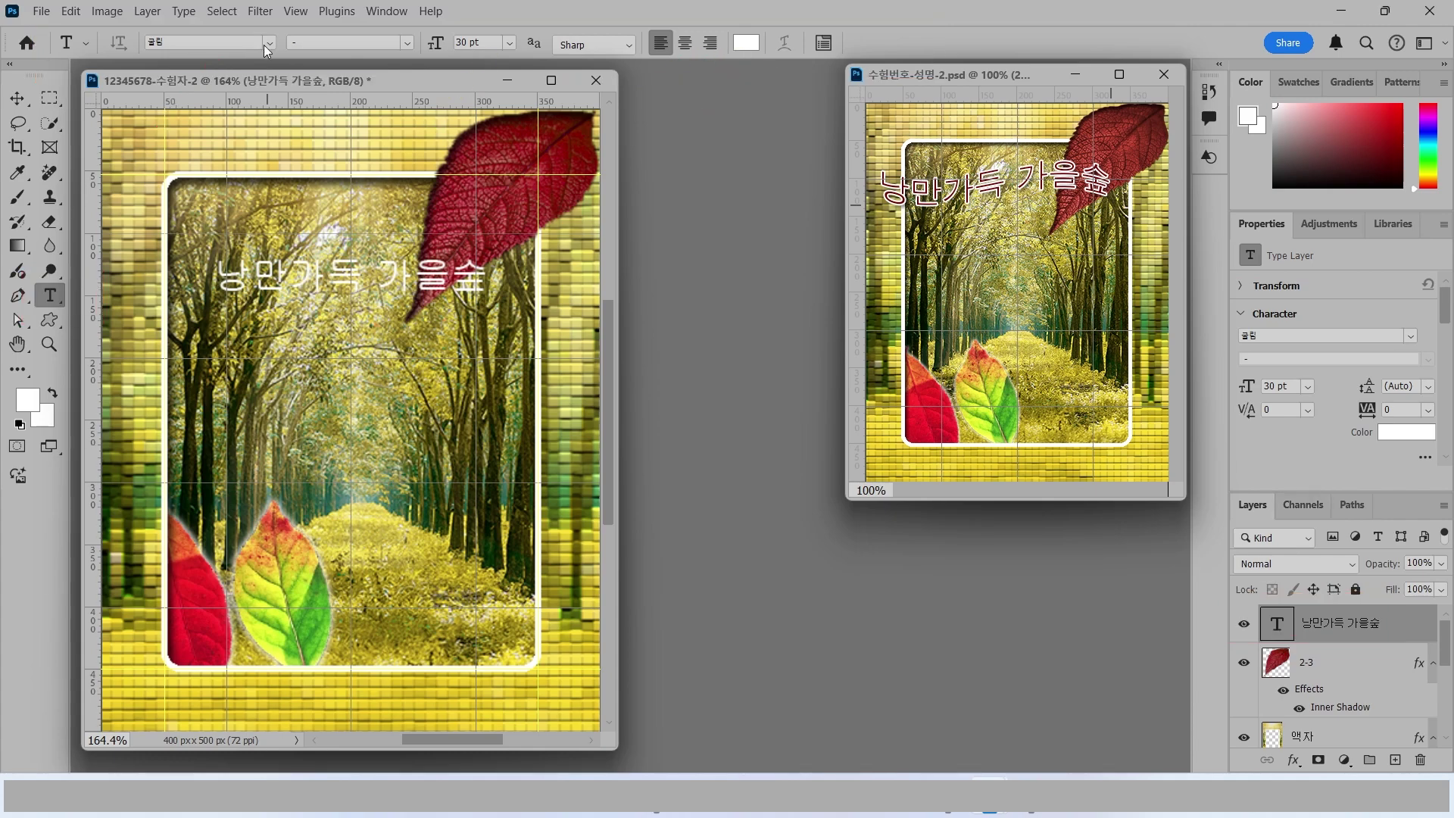
Step: Set the "낭만가득 가을숲" text's font to 돋움 and its size to 42 pt
{"action": "left_click", "coordinate": [268, 44]}
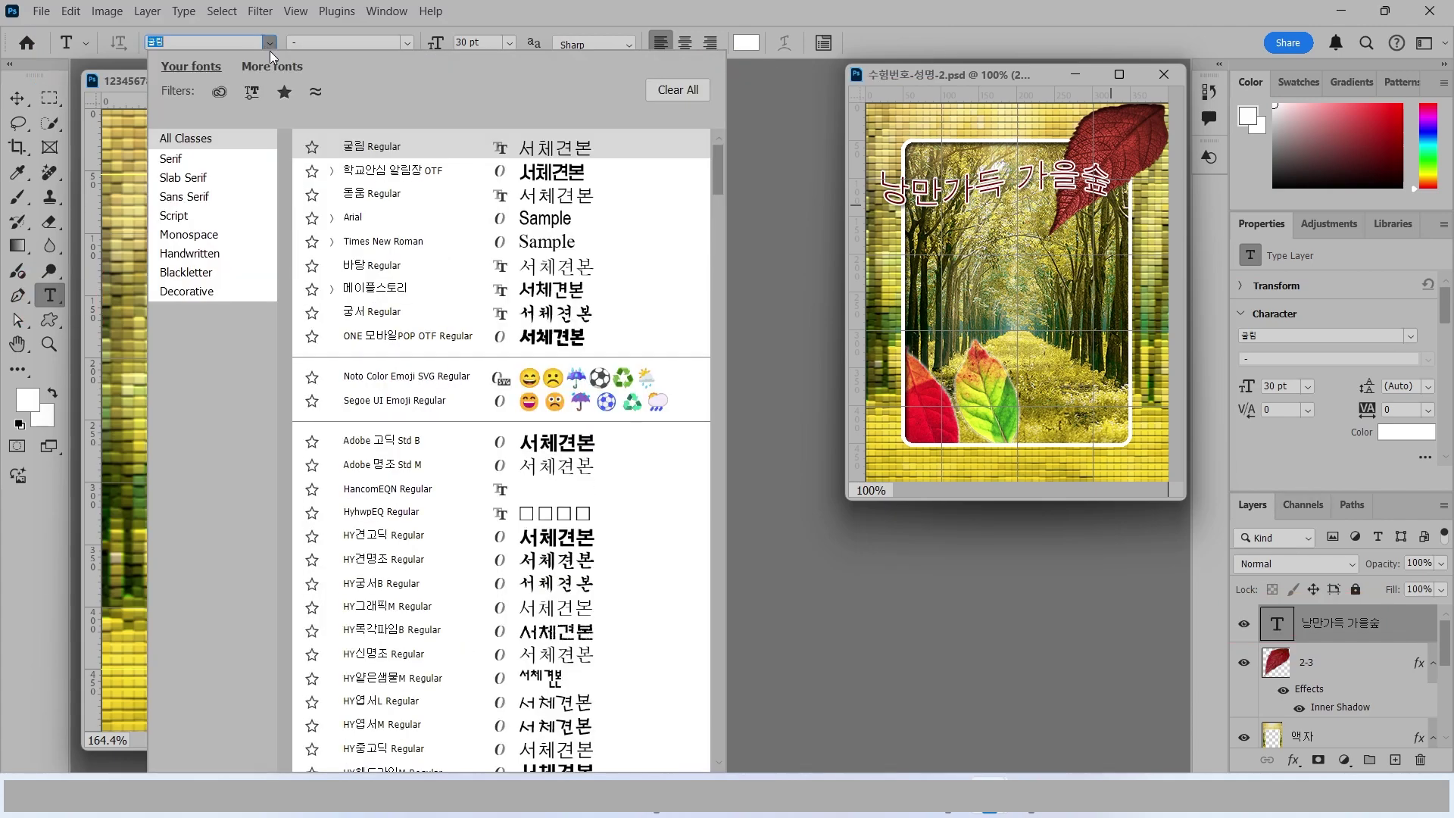
{"action": "left_click", "coordinate": [370, 193]}
{"action": "left_click", "coordinate": [488, 45]}
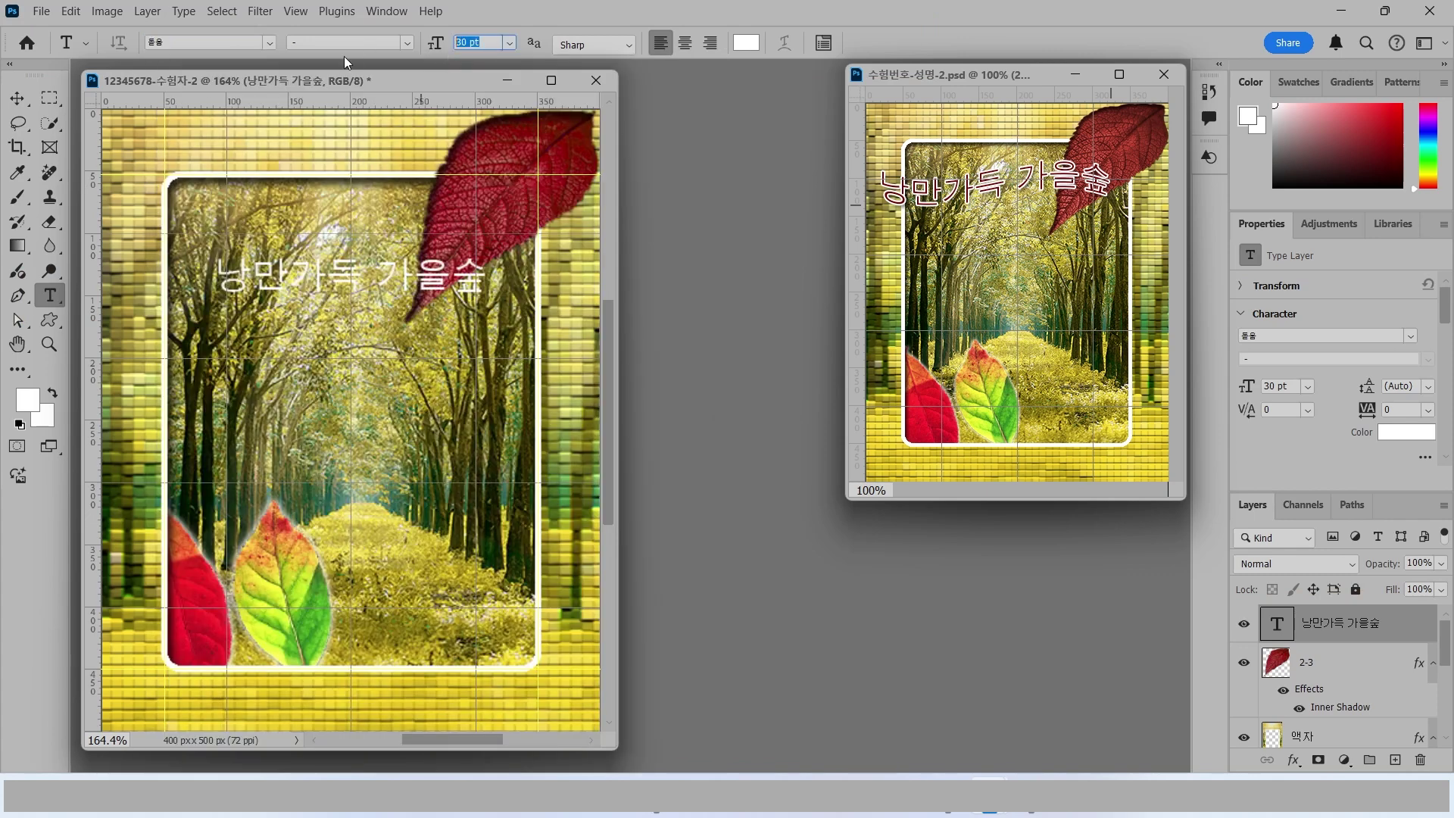
{"action": "type", "text": "42"}
{"action": "key", "text": "Return"}
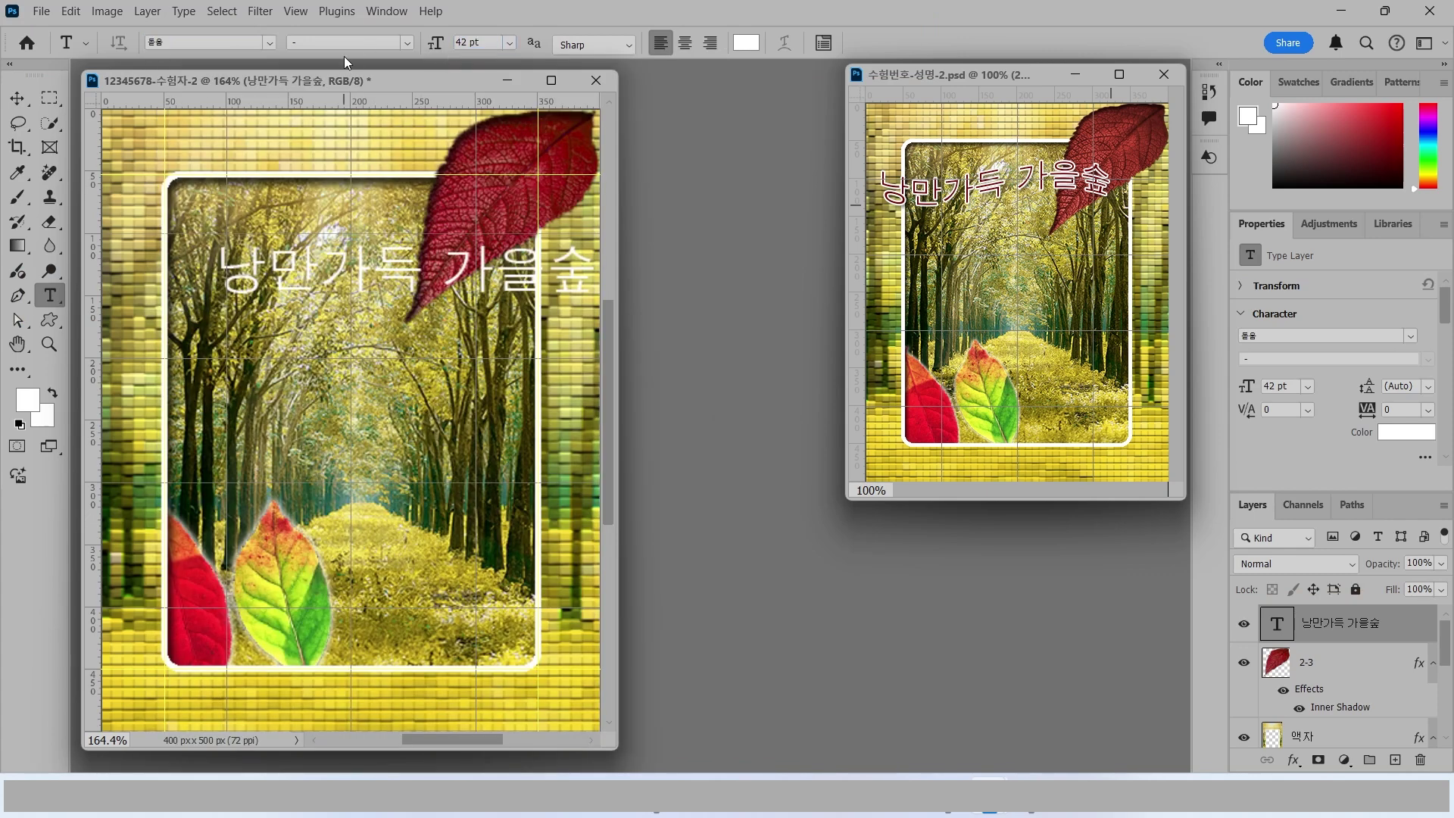
Step: Set the "낭만가득 가을숲" text color to dark red 770000
{"action": "left_click", "coordinate": [748, 43]}
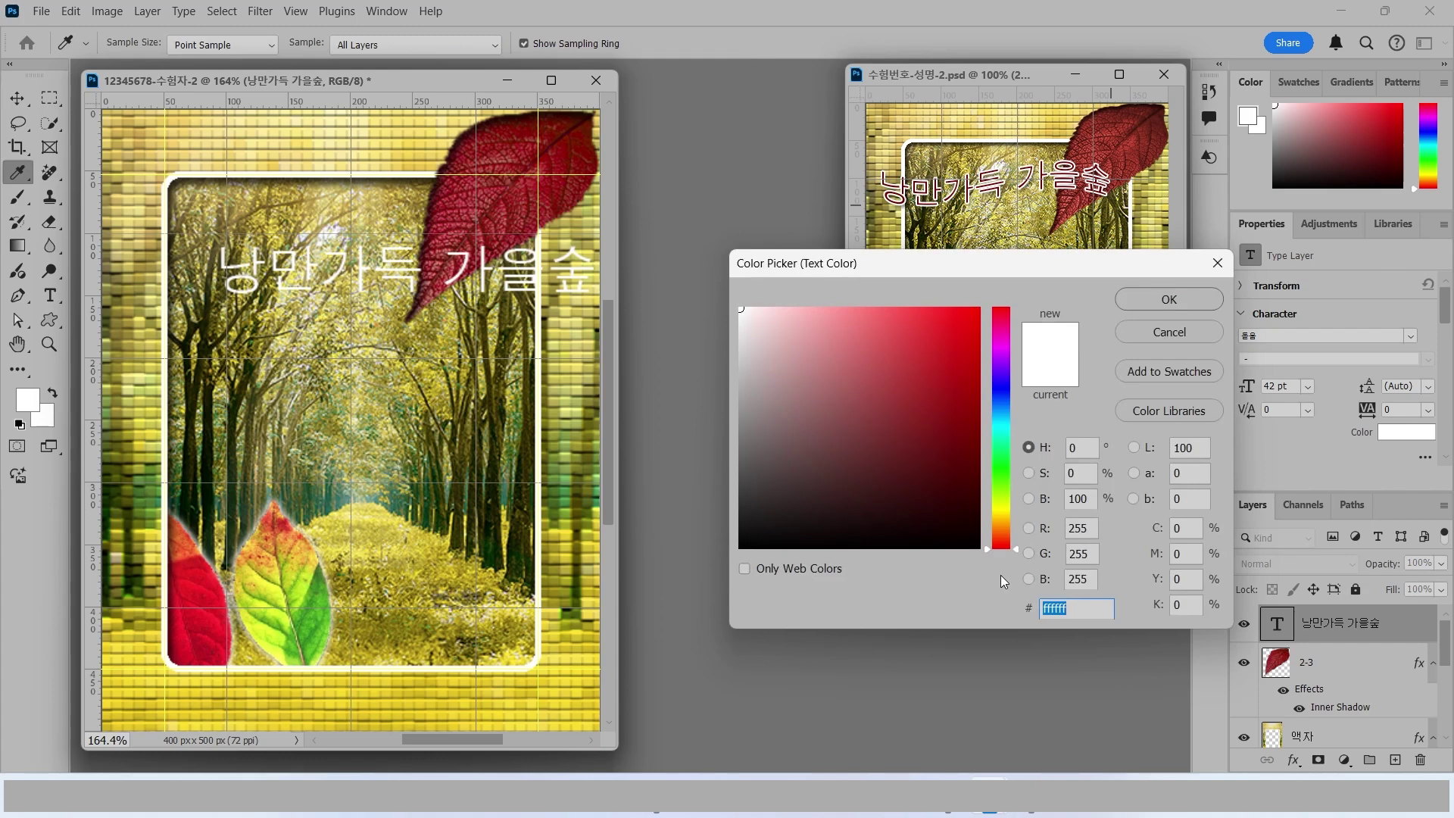
{"action": "type", "text": "770000"}
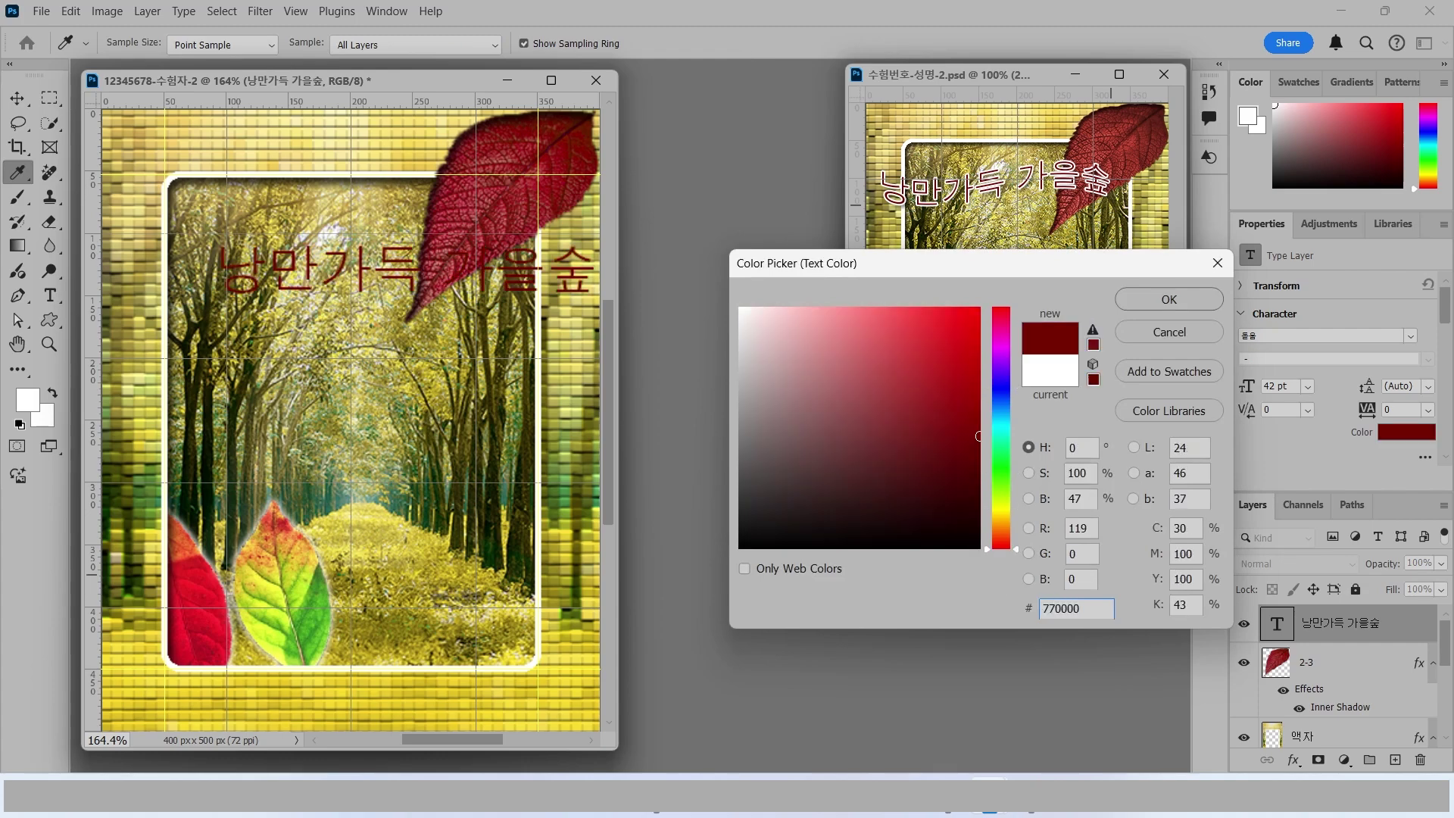
{"action": "key", "text": "Return"}
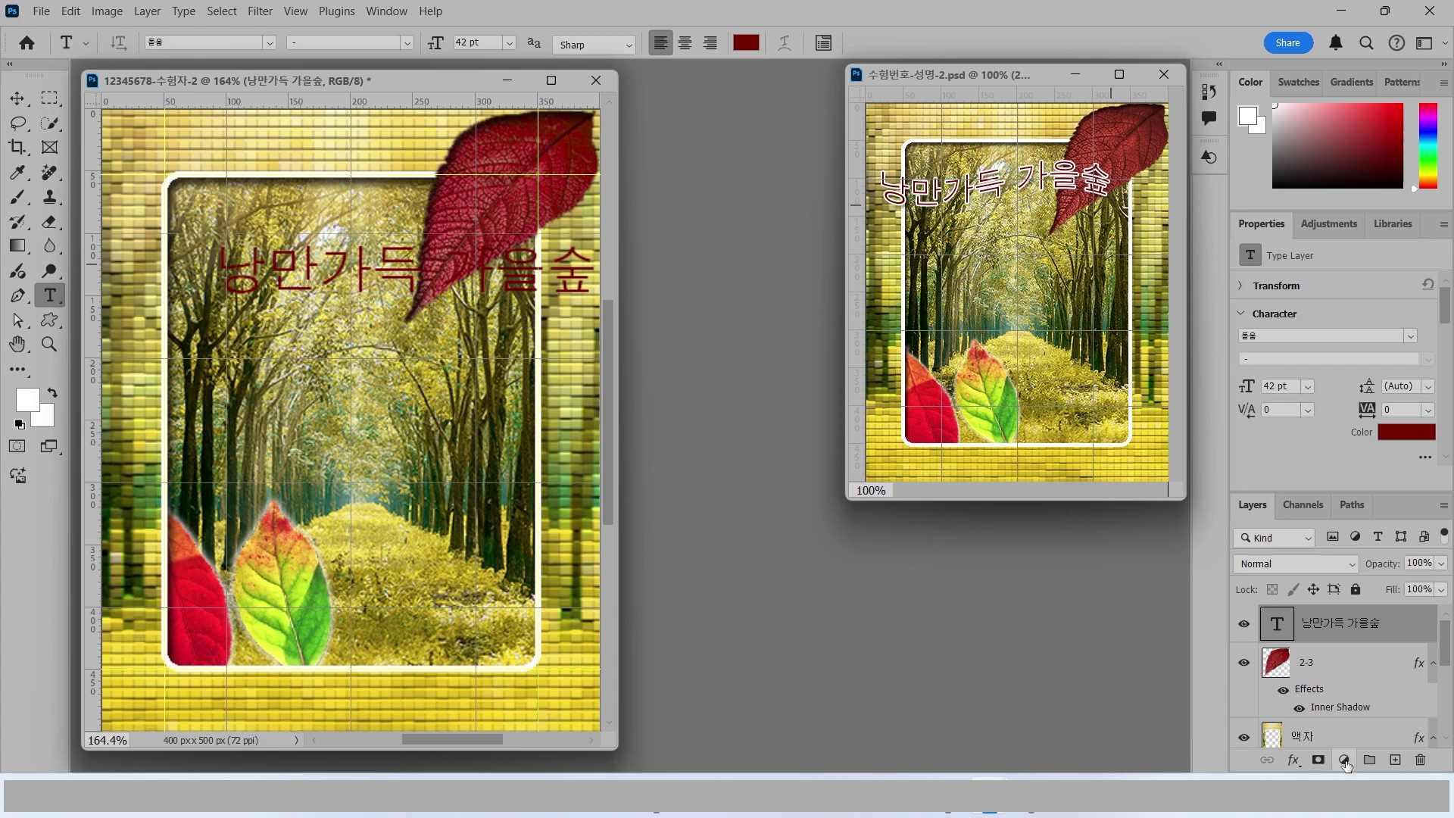
Step: Give the "낭만가득 가을숲" text layer a 2 px Stroke layer style in white ffffff
{"action": "left_click", "coordinate": [1294, 760]}
{"action": "left_click", "coordinate": [1323, 621]}
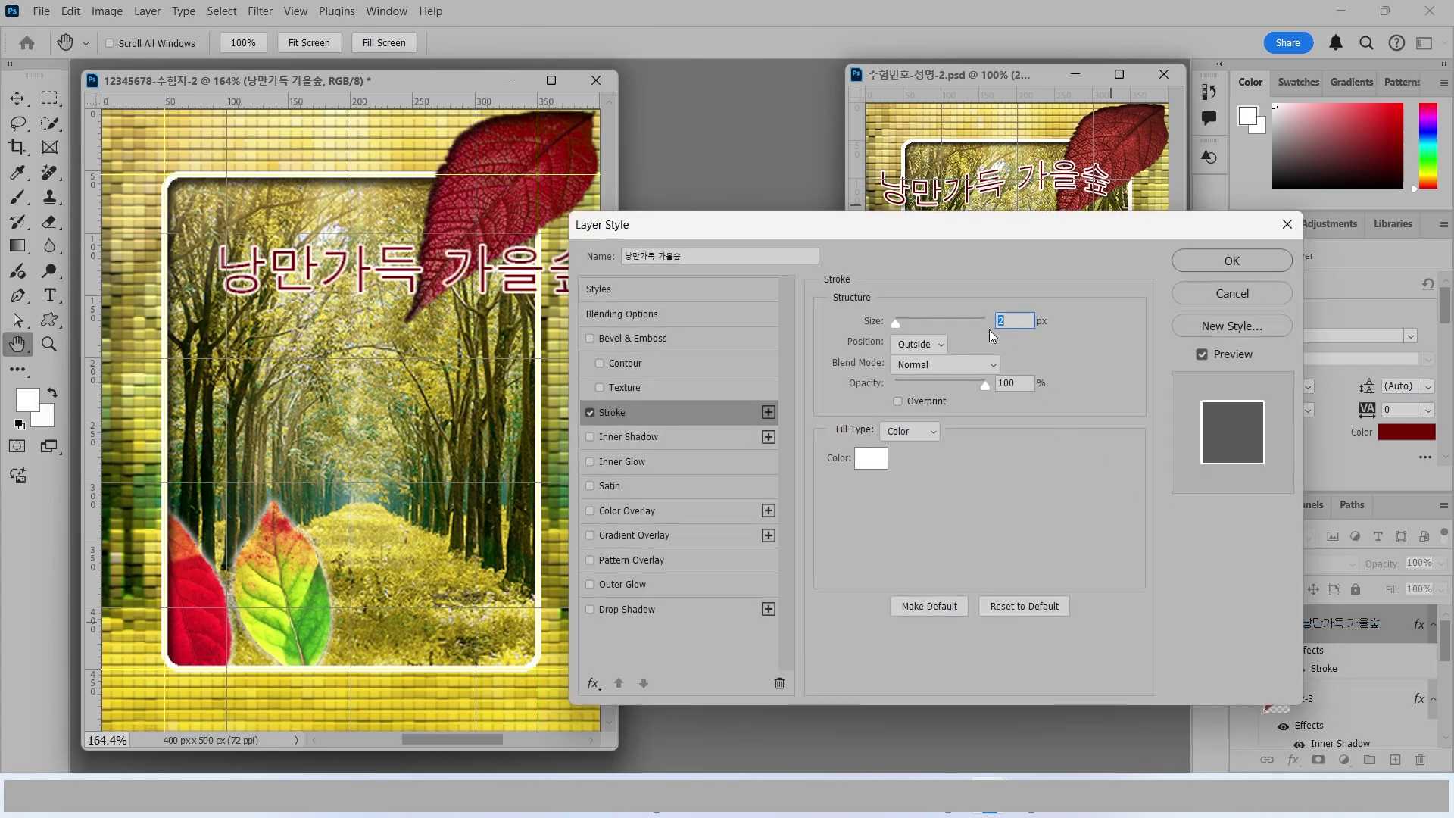
{"action": "left_click", "coordinate": [872, 458]}
{"action": "key", "text": "Left"}
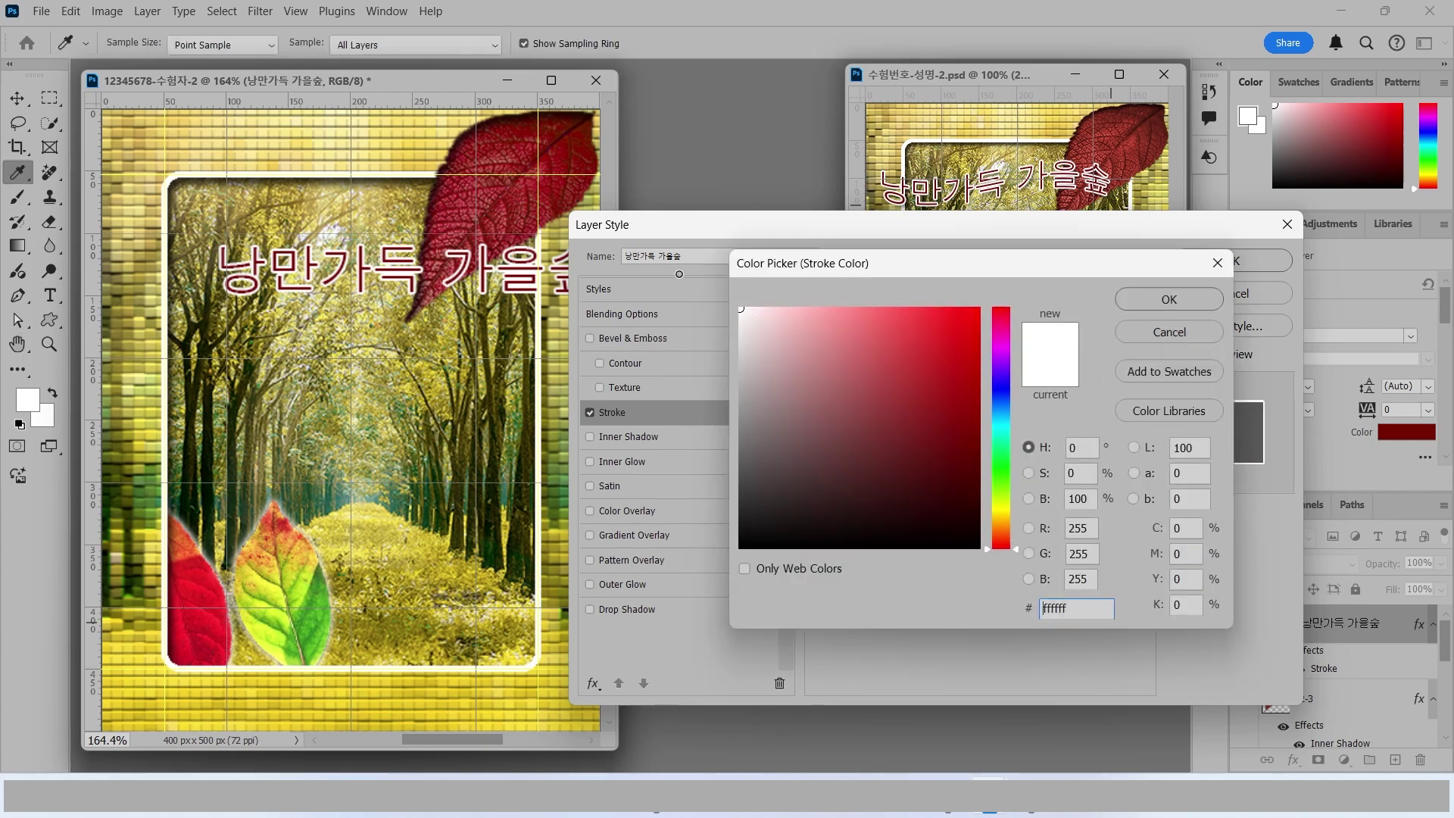
{"action": "left_click", "coordinate": [1155, 303]}
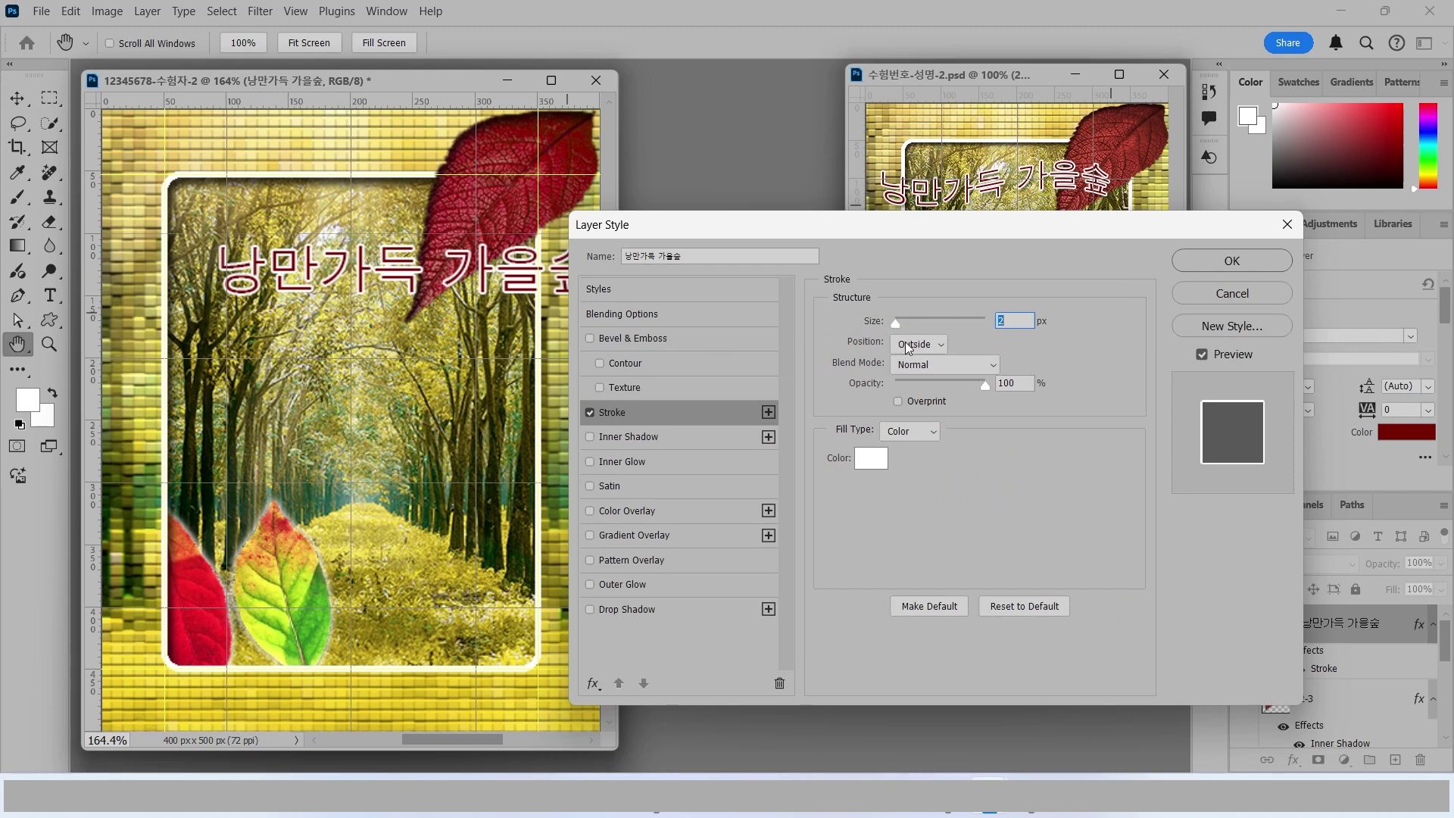
Step: Try the Inside position for the title text's stroke, and set it back to Outside
{"action": "left_click", "coordinate": [905, 343]}
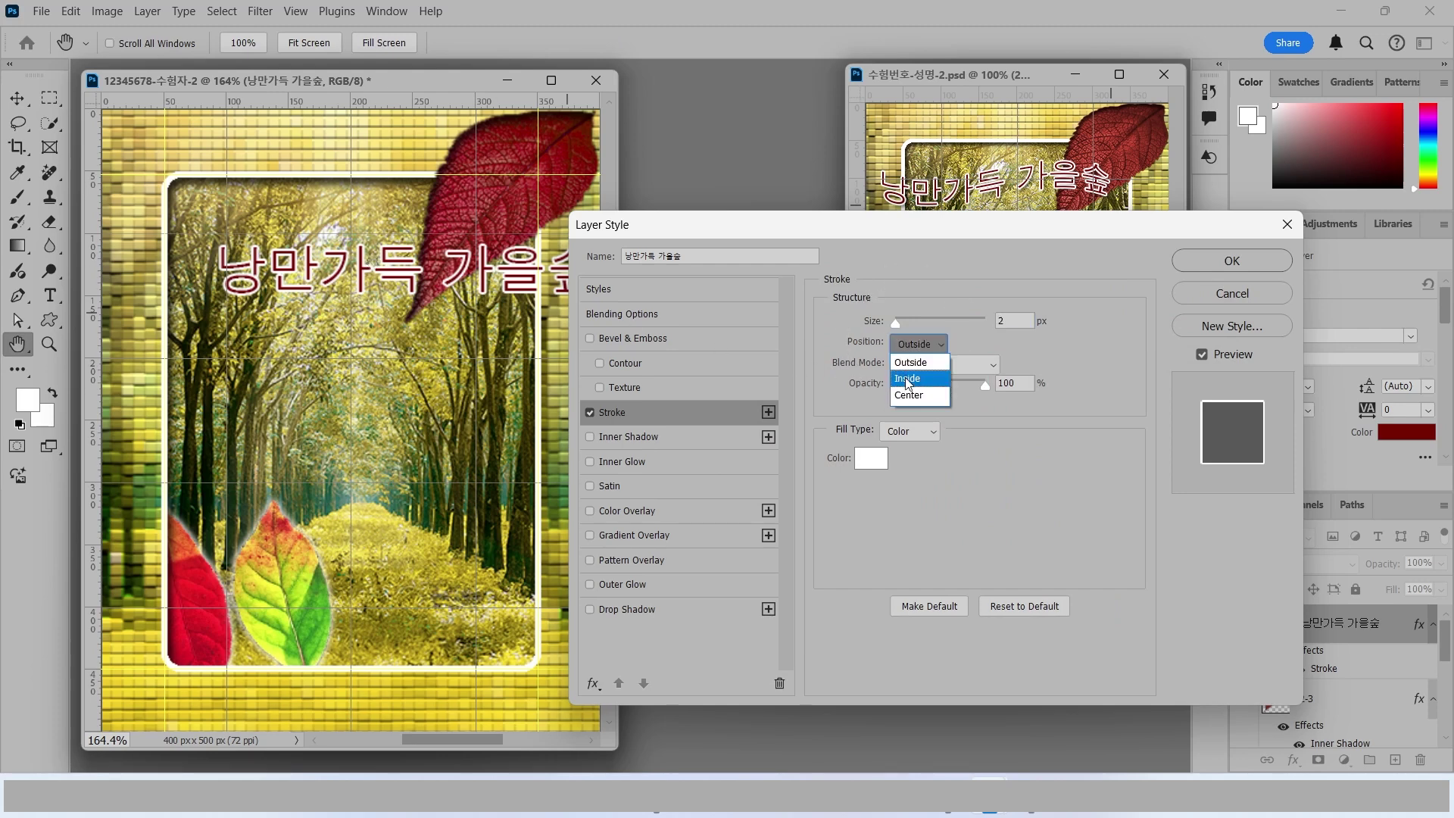
{"action": "left_click", "coordinate": [907, 382]}
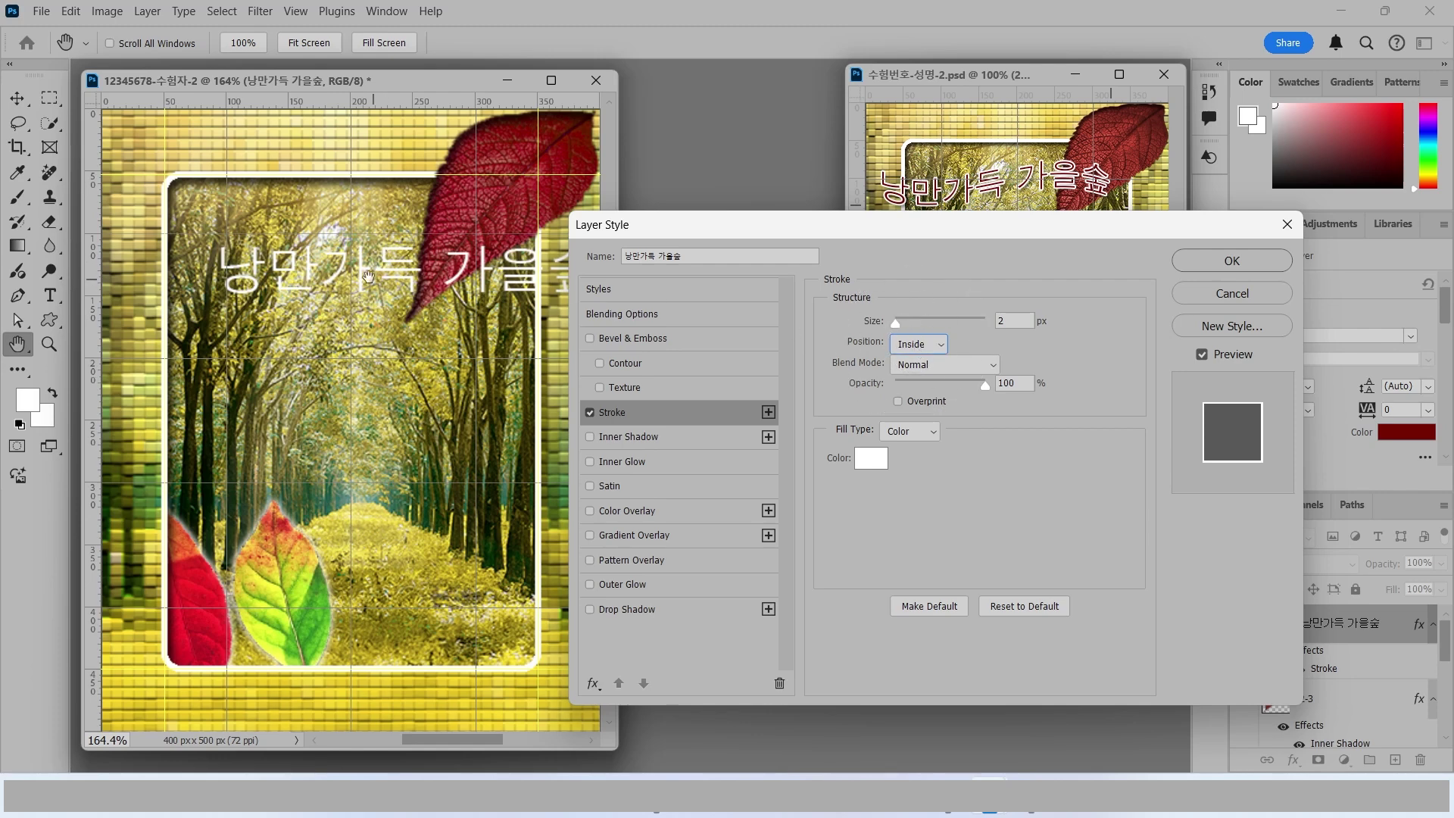
{"action": "left_click", "coordinate": [912, 340]}
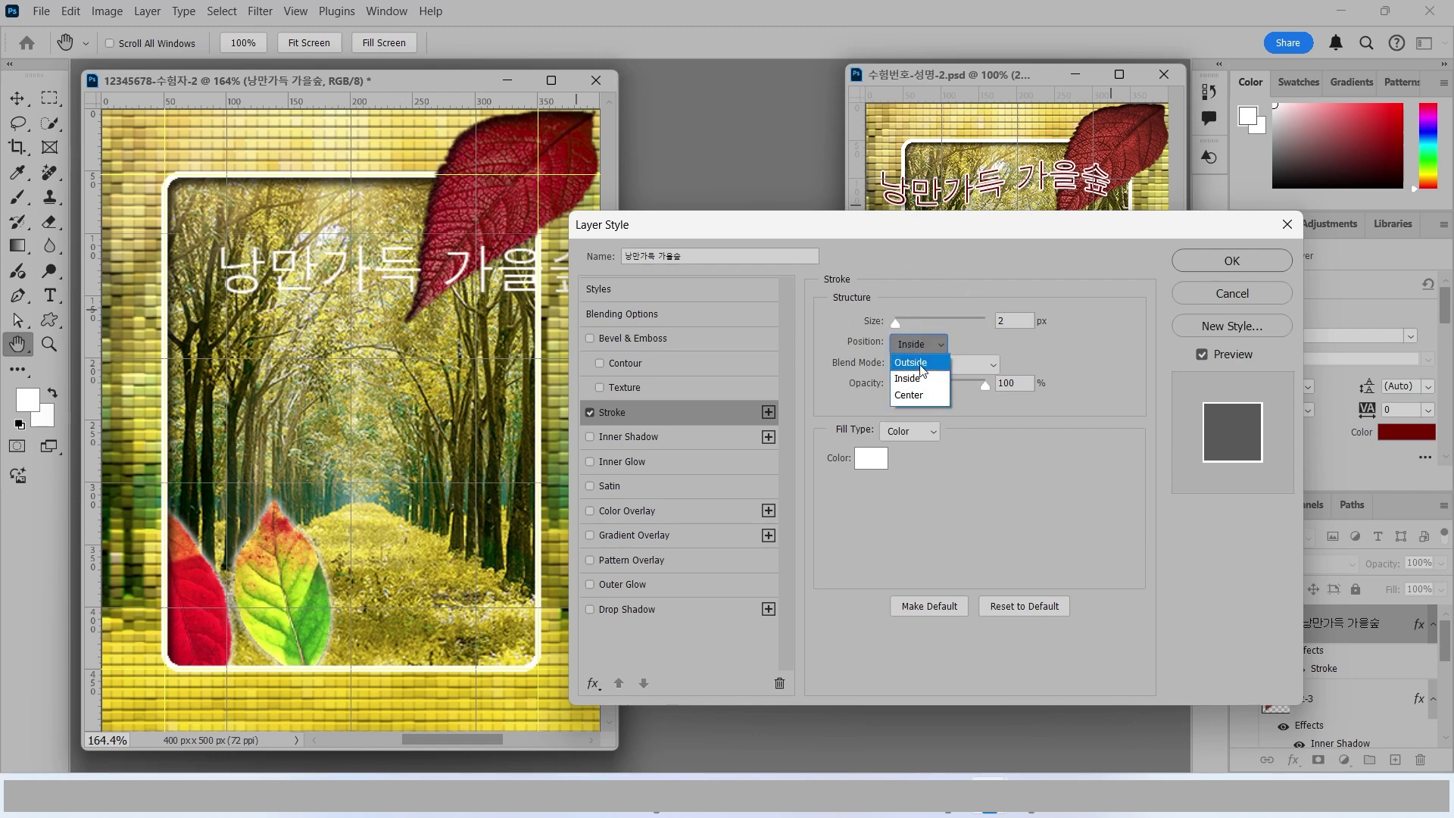
{"action": "left_click", "coordinate": [913, 340]}
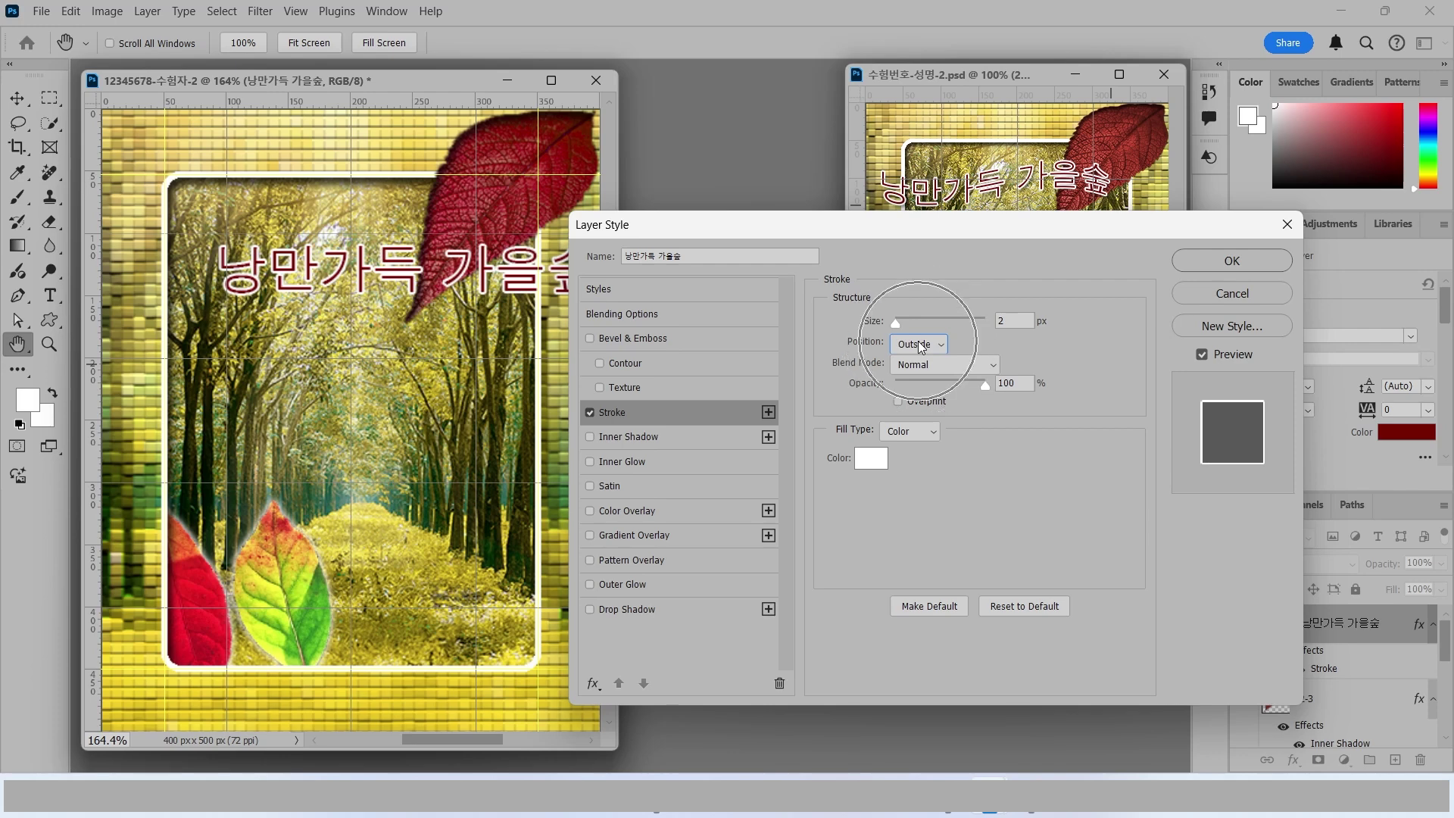
Step: Add a Drop Shadow to the "낭만가득 가을숲" text layer with its preset settings and apply the layer styles
{"action": "left_click", "coordinate": [622, 609]}
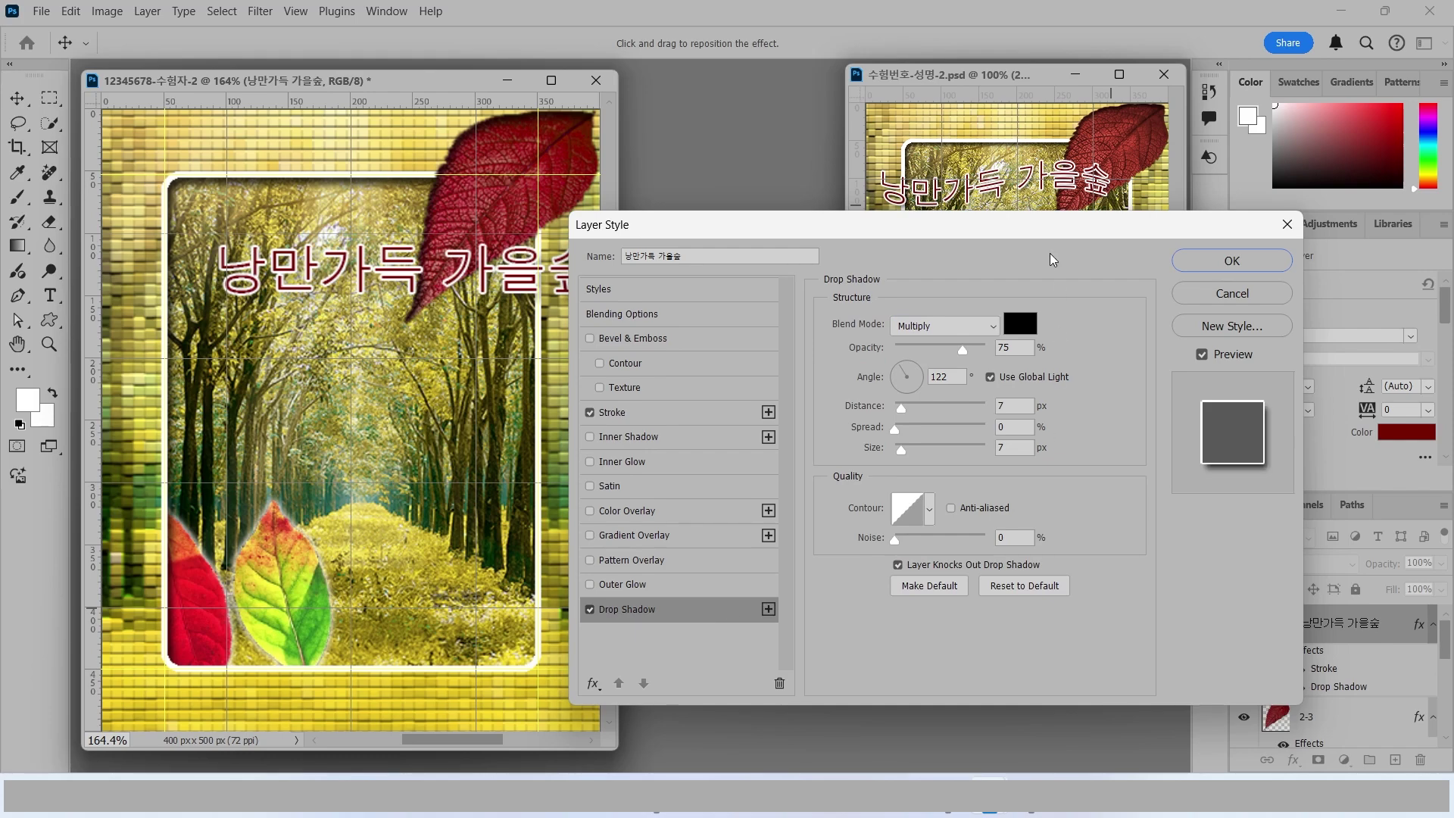
{"action": "left_click", "coordinate": [1226, 262]}
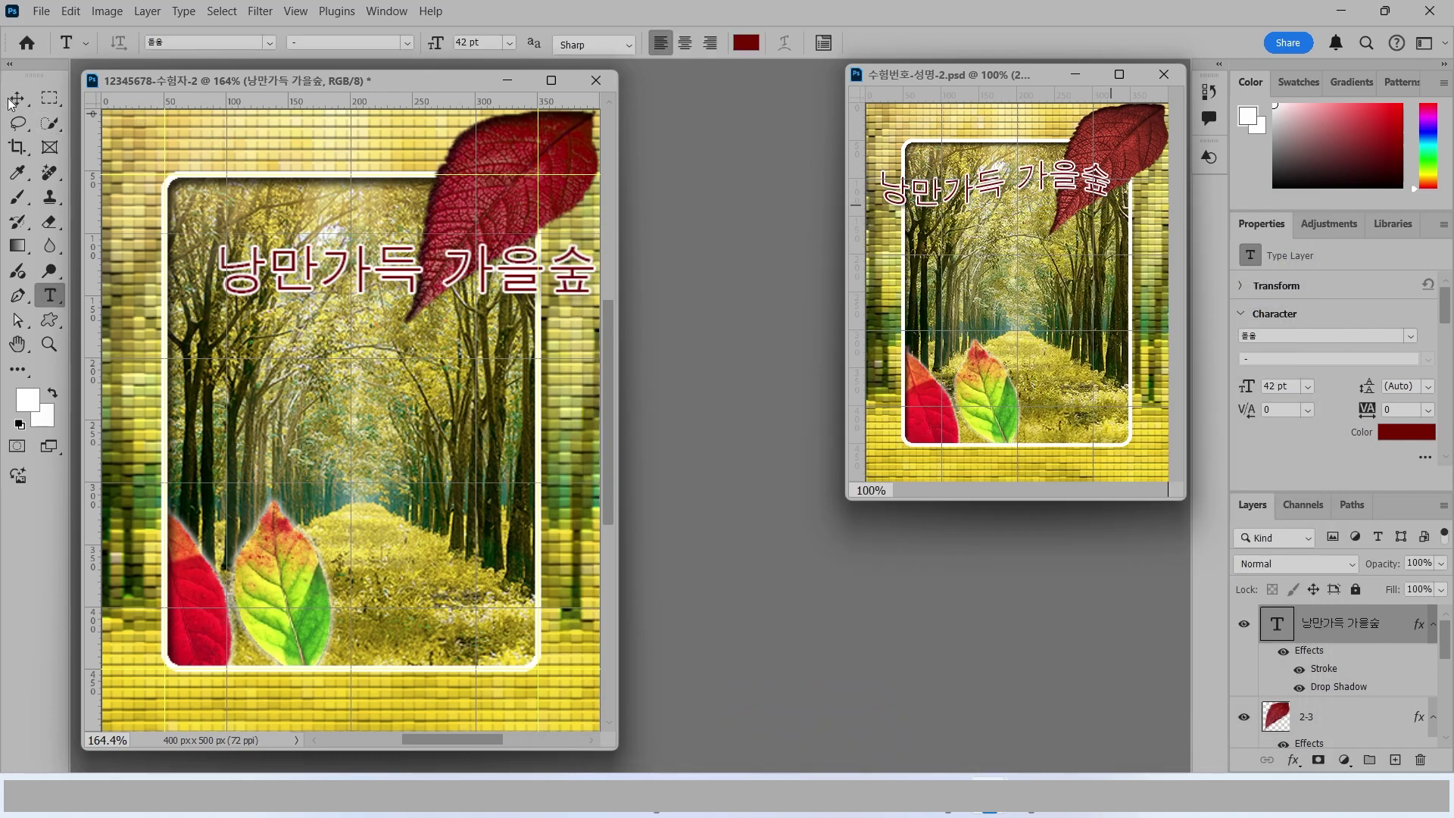
Step: Move the "낭만가득 가을숲" text up and left so it starts over the border beside the photo frame, as in the reference
{"action": "mouse_move", "coordinate": [309, 241]}
{"action": "left_mouse_down"}
{"action": "mouse_move", "coordinate": [302, 217]}
{"action": "mouse_move", "coordinate": [303, 233]}
{"action": "left_mouse_up"}
{"action": "mouse_move", "coordinate": [884, 172]}
{"action": "left_mouse_down"}
{"action": "mouse_move", "coordinate": [942, 199]}
{"action": "mouse_move", "coordinate": [998, 166]}
{"action": "mouse_move", "coordinate": [1082, 184]}
{"action": "left_mouse_up"}
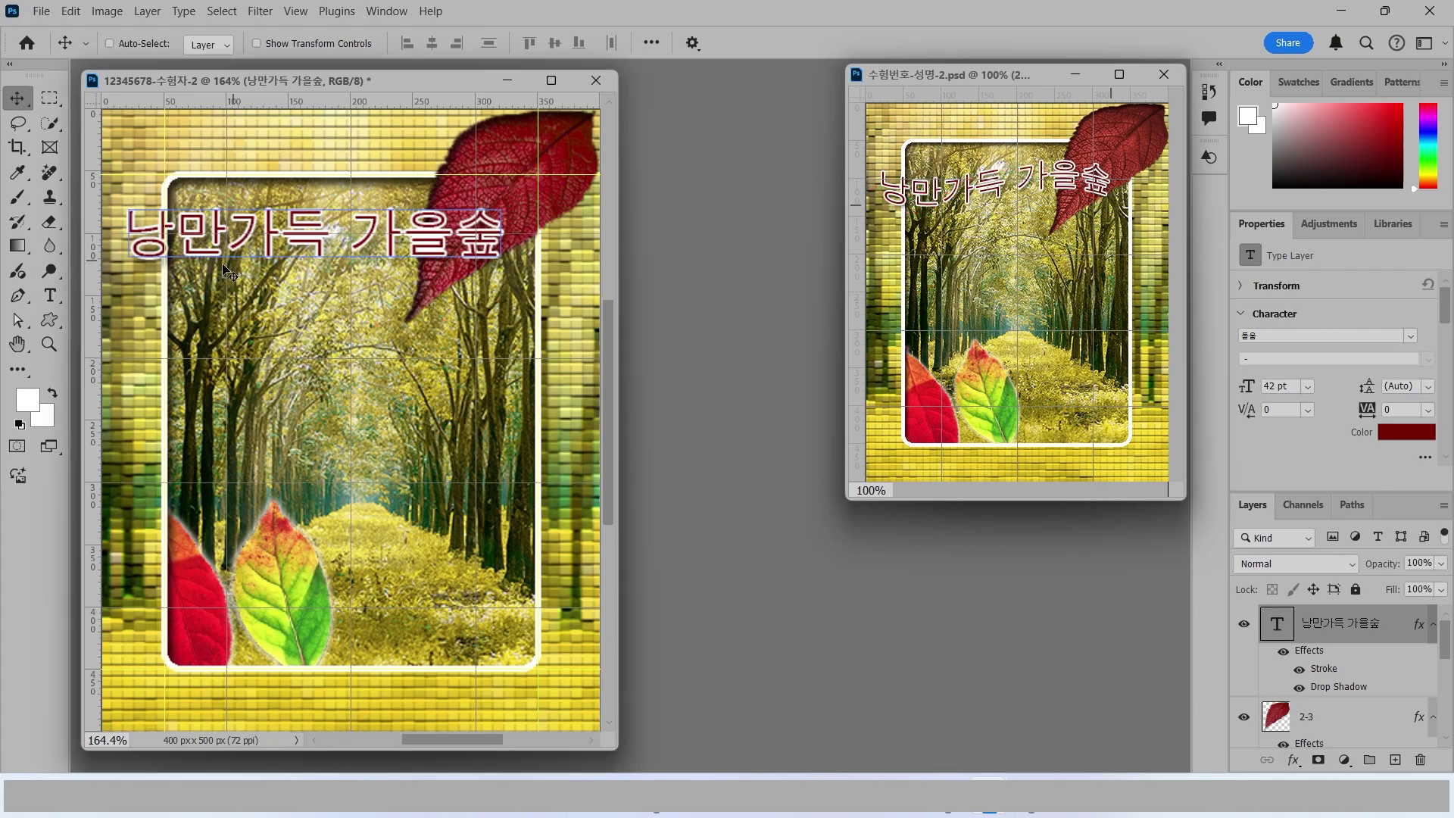
Step: Warp the "낭만가득 가을숲" text with the Flag style, horizontal orientation and a bend of -50%
{"action": "left_click", "coordinate": [52, 296]}
{"action": "left_click", "coordinate": [316, 234]}
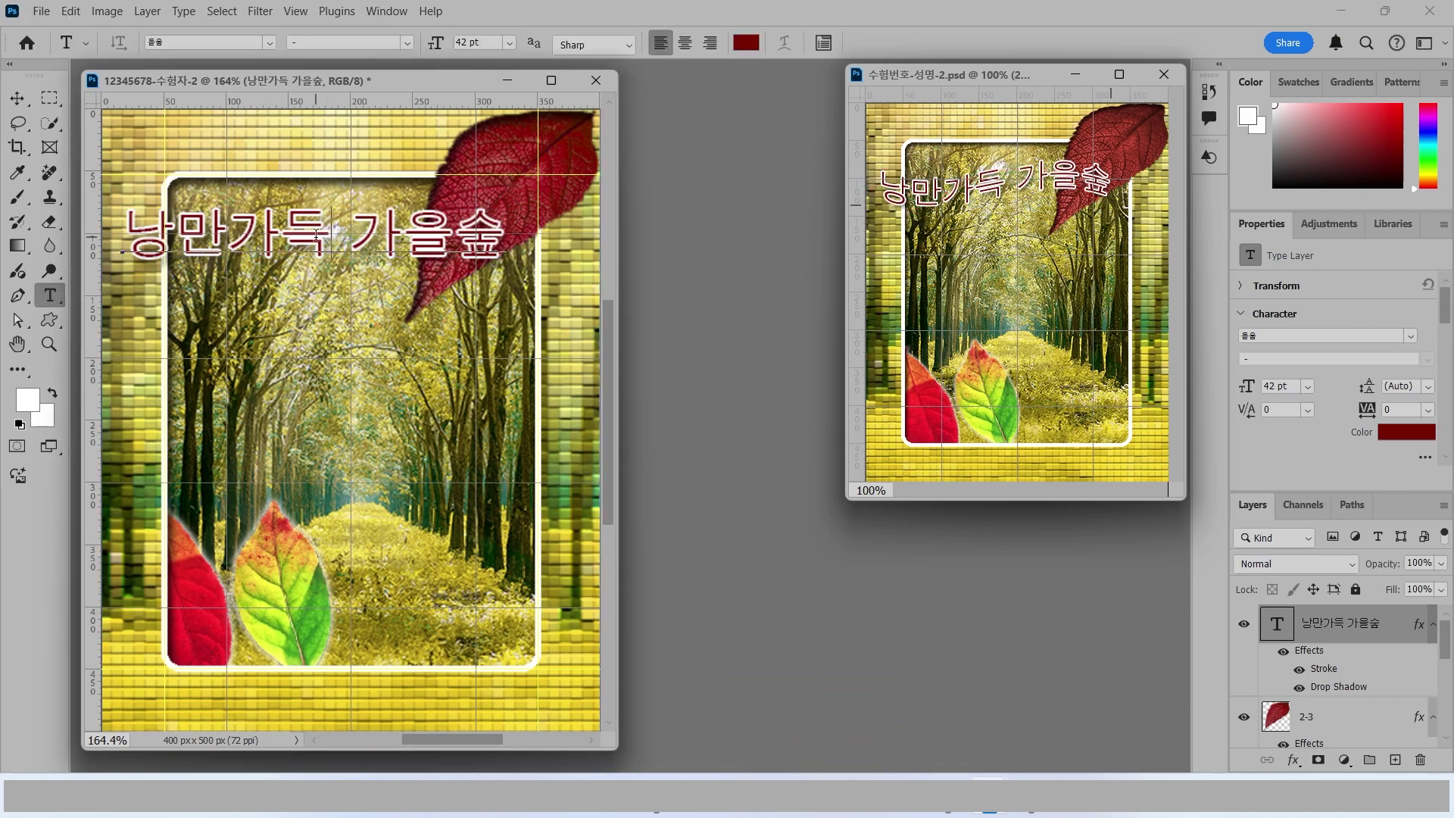
{"action": "left_click_drag", "start_coordinate": [335, 230], "coordinate": [417, 182]}
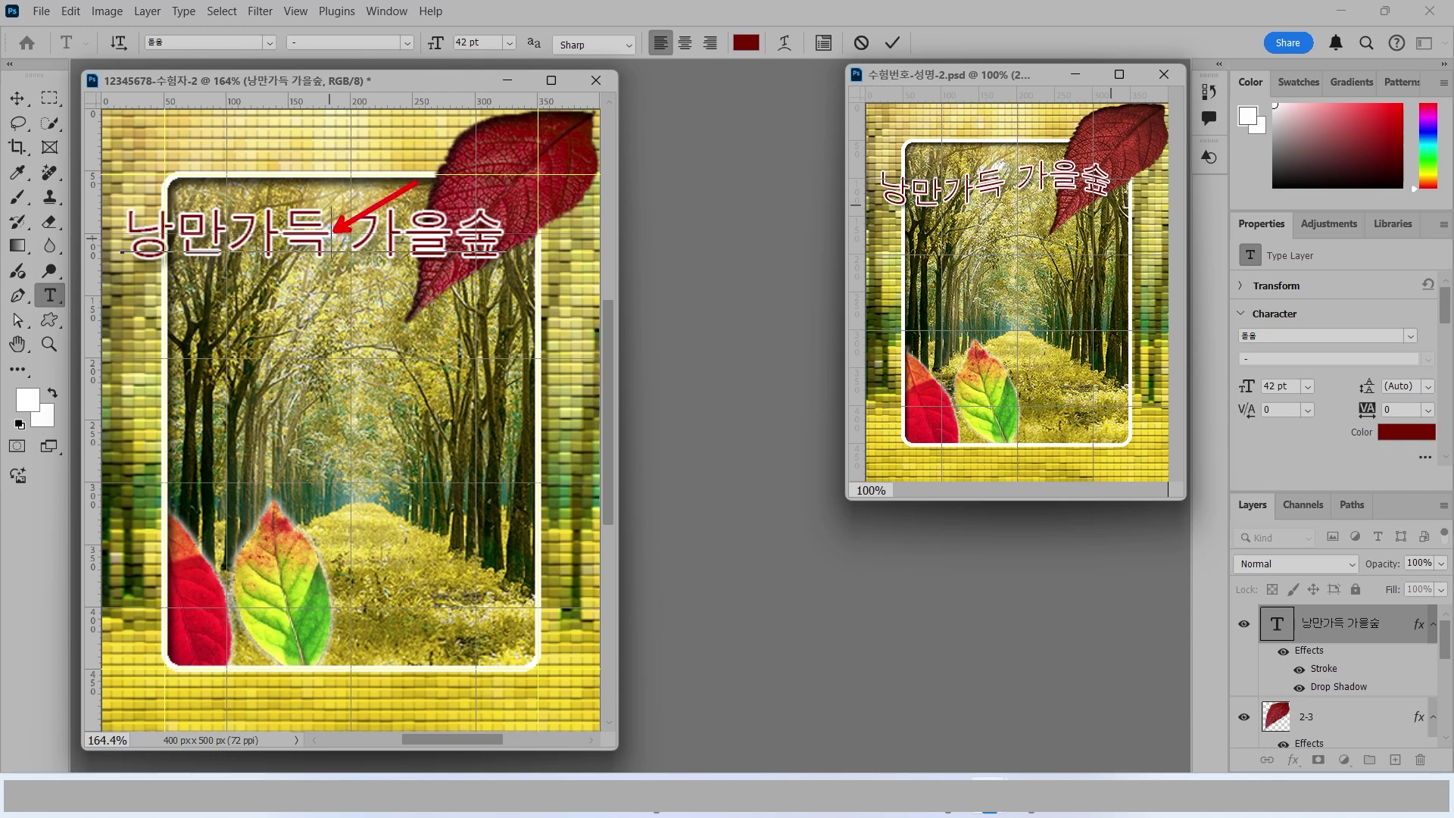
{"action": "mouse_move", "coordinate": [824, 71]}
{"action": "left_mouse_down"}
{"action": "mouse_move", "coordinate": [778, 13]}
{"action": "mouse_move", "coordinate": [807, 32]}
{"action": "mouse_move", "coordinate": [791, 73]}
{"action": "mouse_move", "coordinate": [877, 152]}
{"action": "left_mouse_up"}
{"action": "key", "text": "Escape"}
{"action": "left_click", "coordinate": [785, 43]}
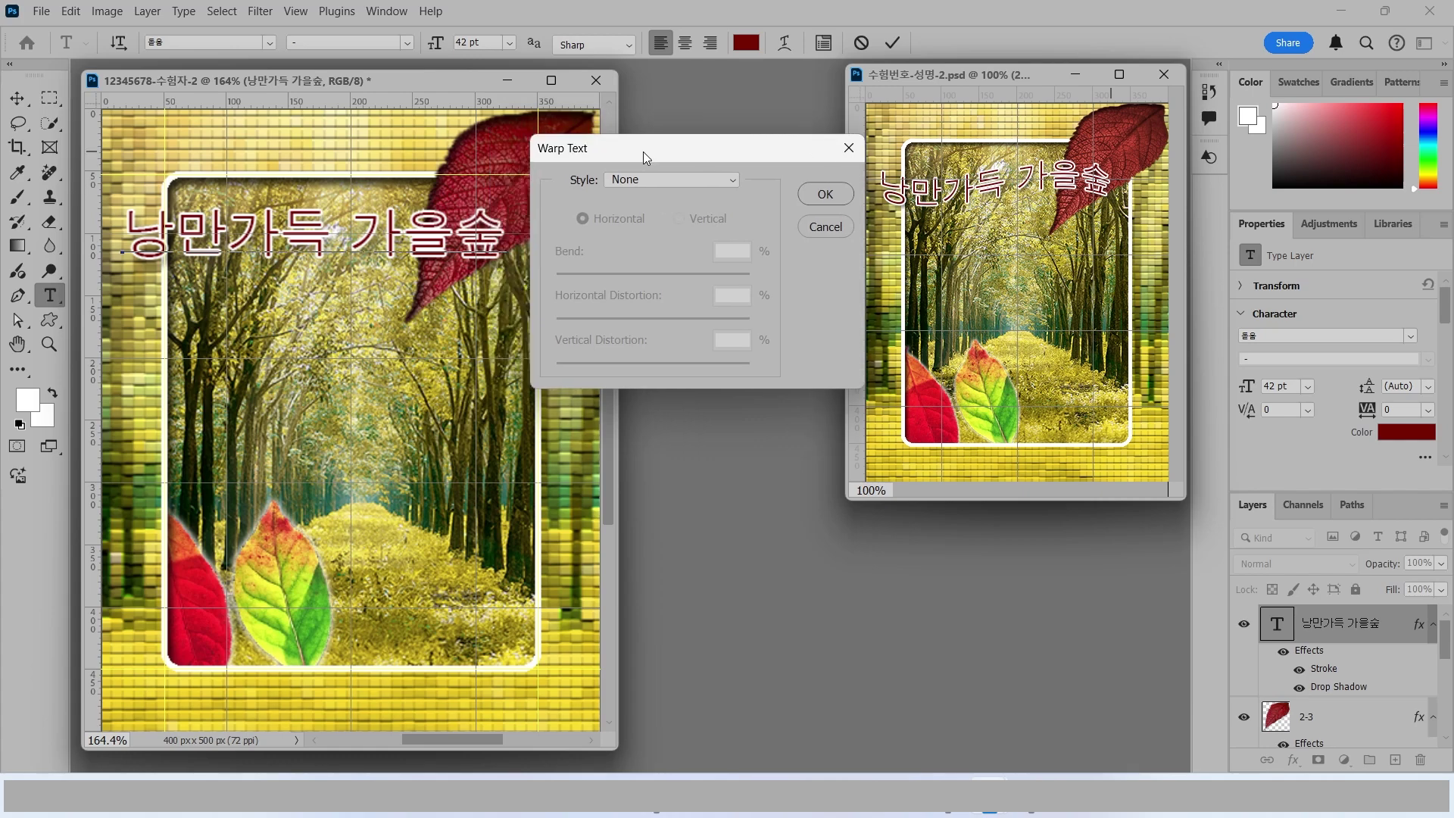
{"action": "left_click", "coordinate": [667, 183]}
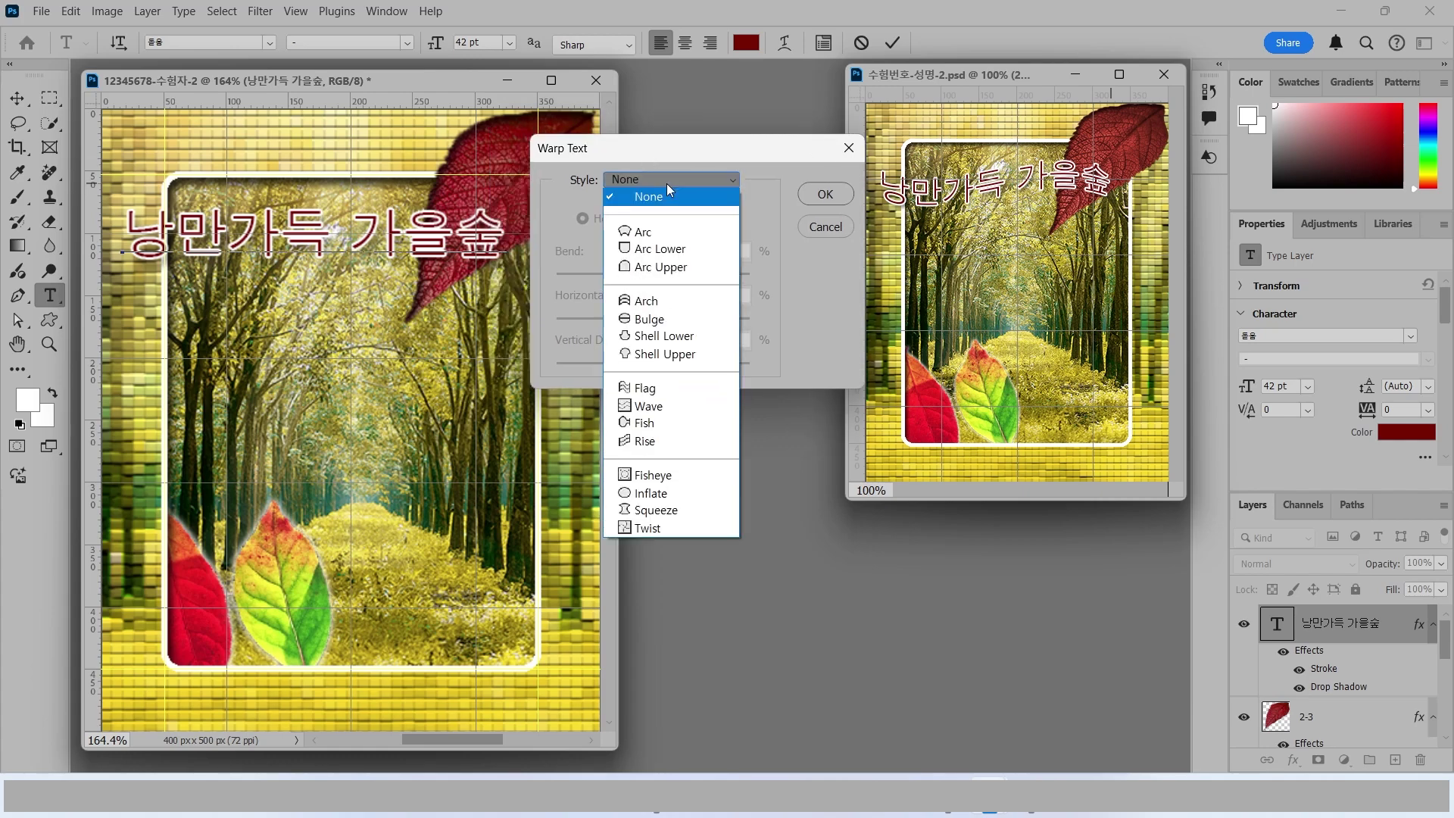
{"action": "left_click", "coordinate": [653, 389]}
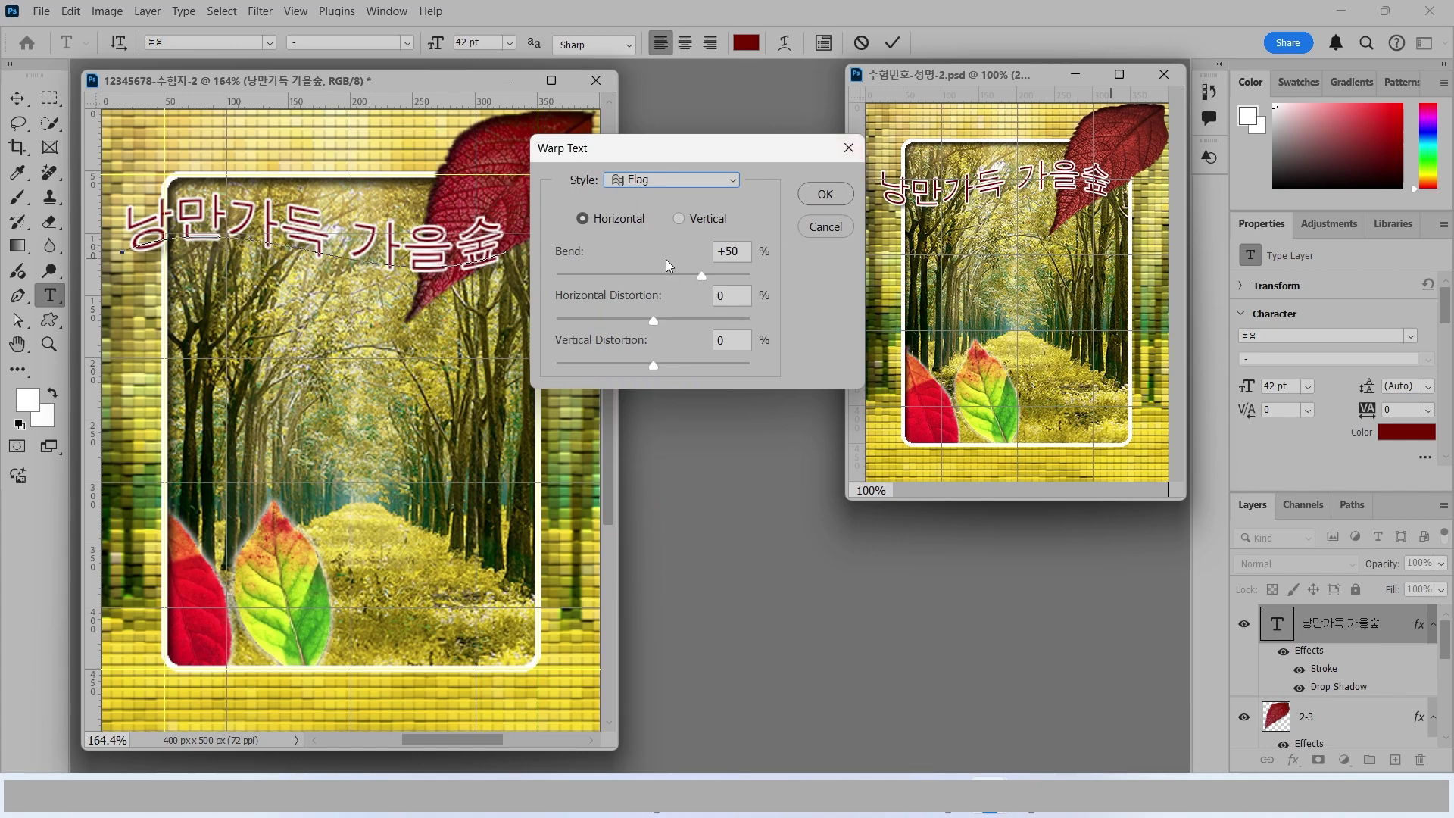
{"action": "key", "text": "alt"}
{"action": "mouse_move", "coordinate": [550, 233]}
{"action": "left_mouse_down"}
{"action": "mouse_move", "coordinate": [775, 290]}
{"action": "mouse_move", "coordinate": [606, 278]}
{"action": "left_mouse_up"}
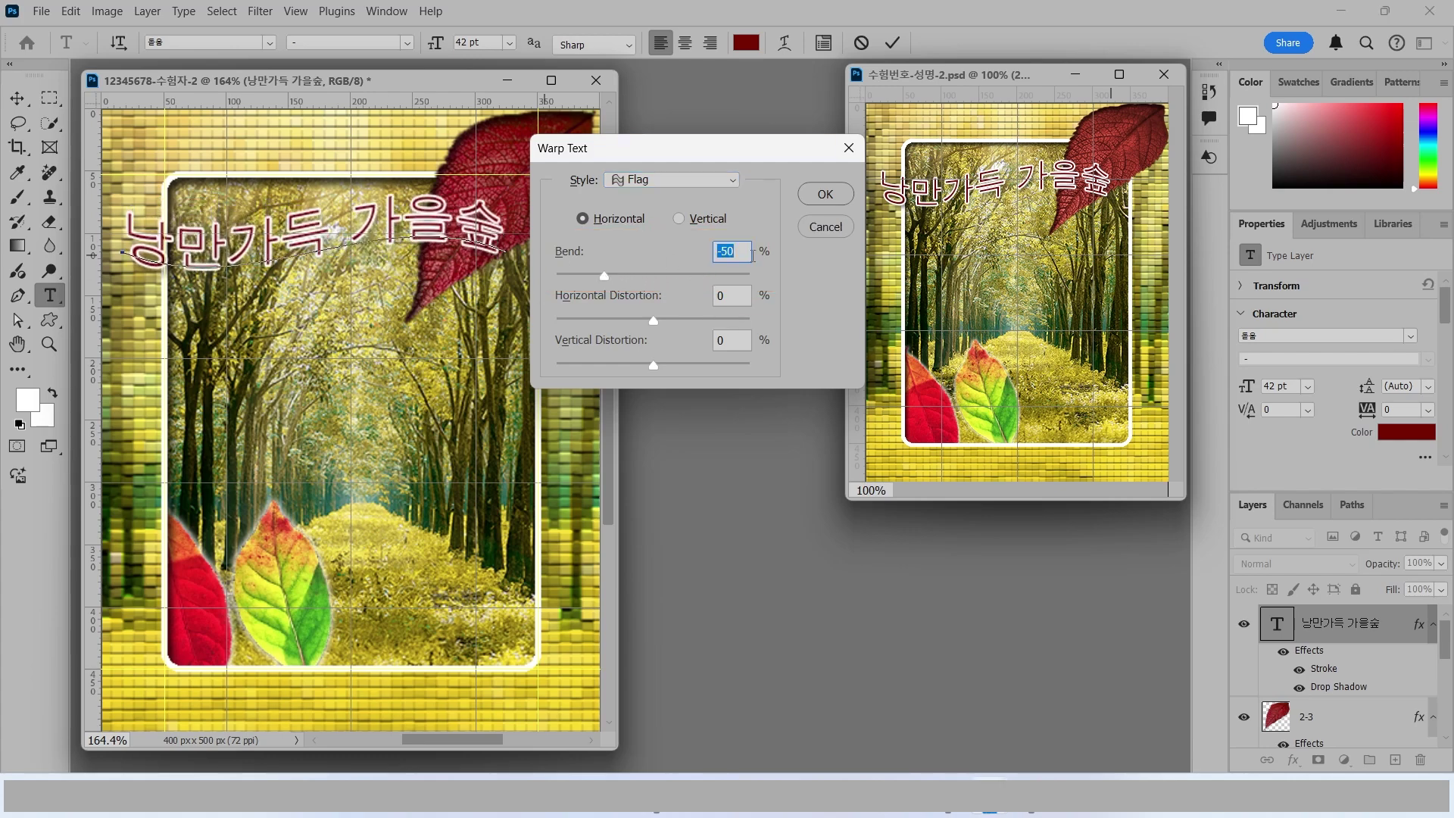
{"action": "left_click", "coordinate": [825, 194]}
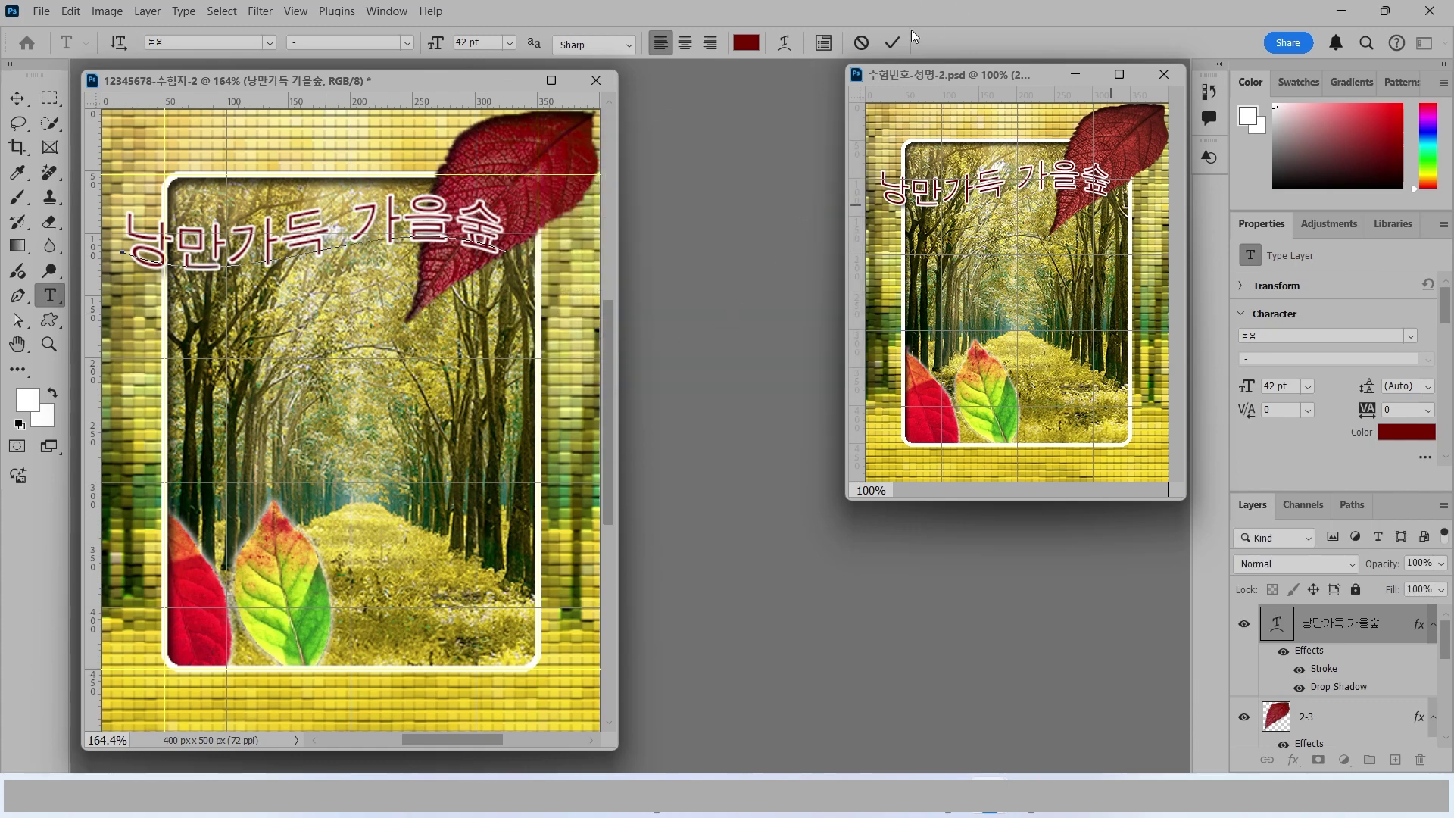
{"action": "left_click", "coordinate": [893, 43]}
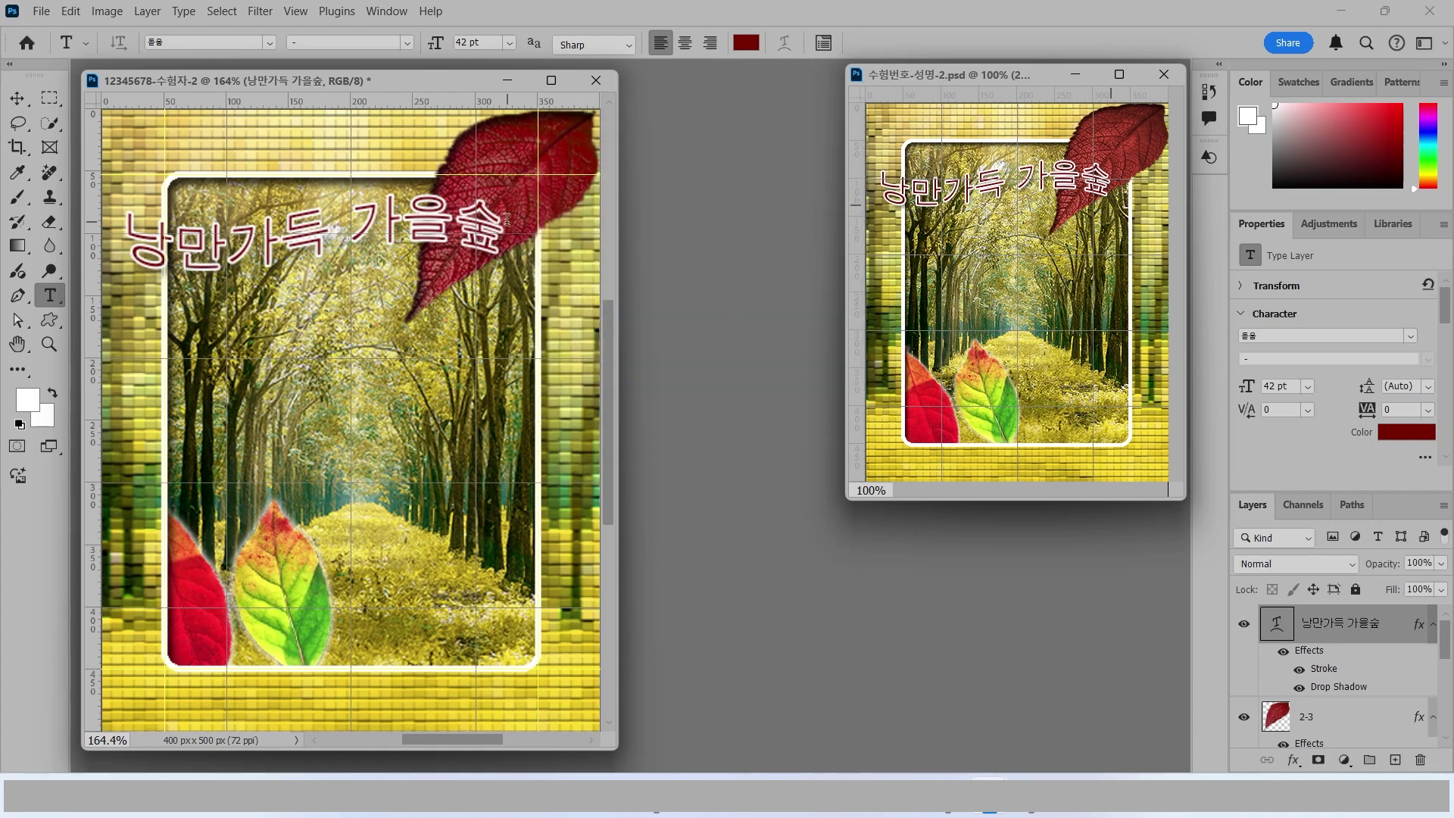
{"action": "key", "text": "ctrl+t"}
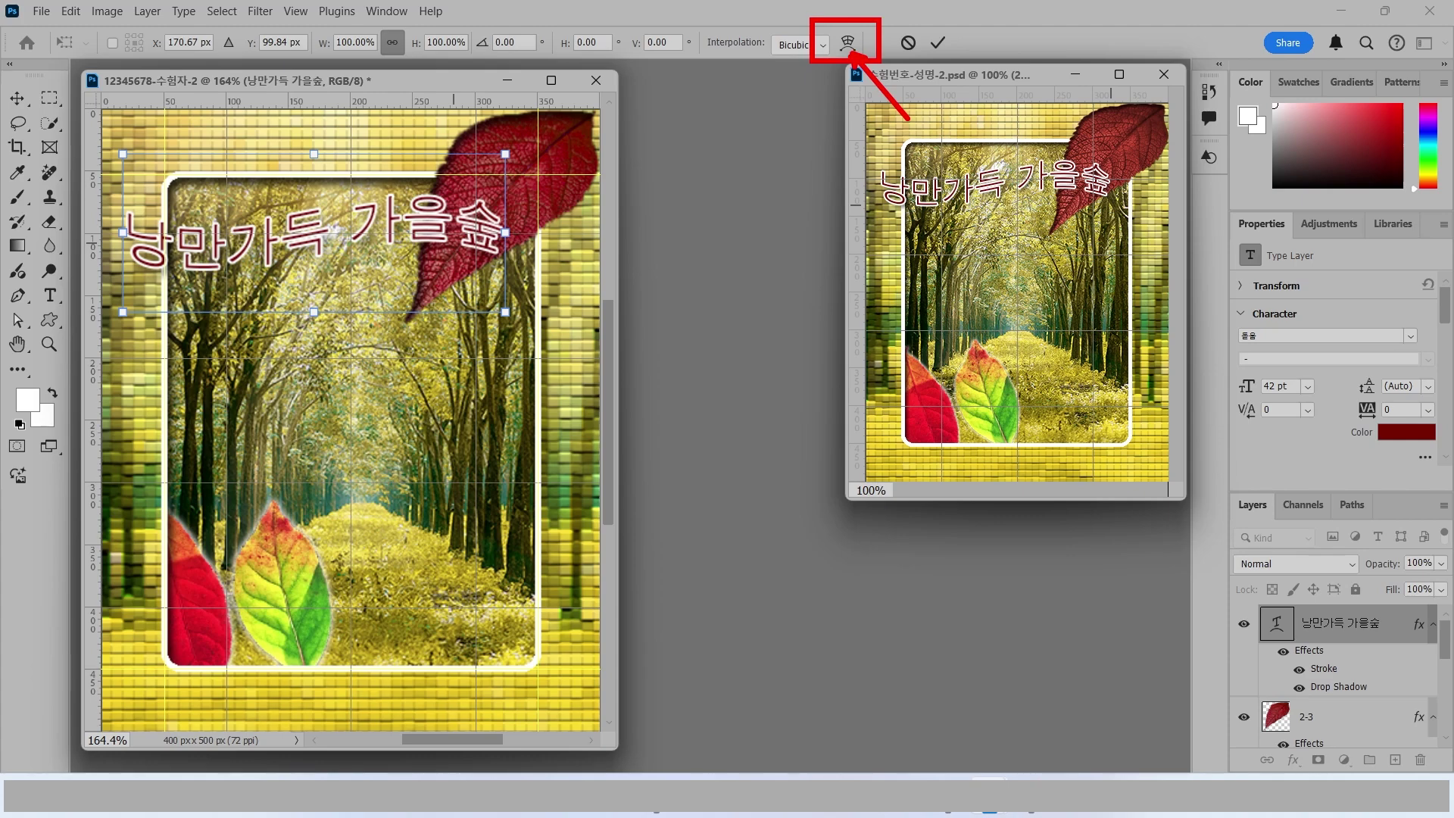
{"action": "key", "text": "Return"}
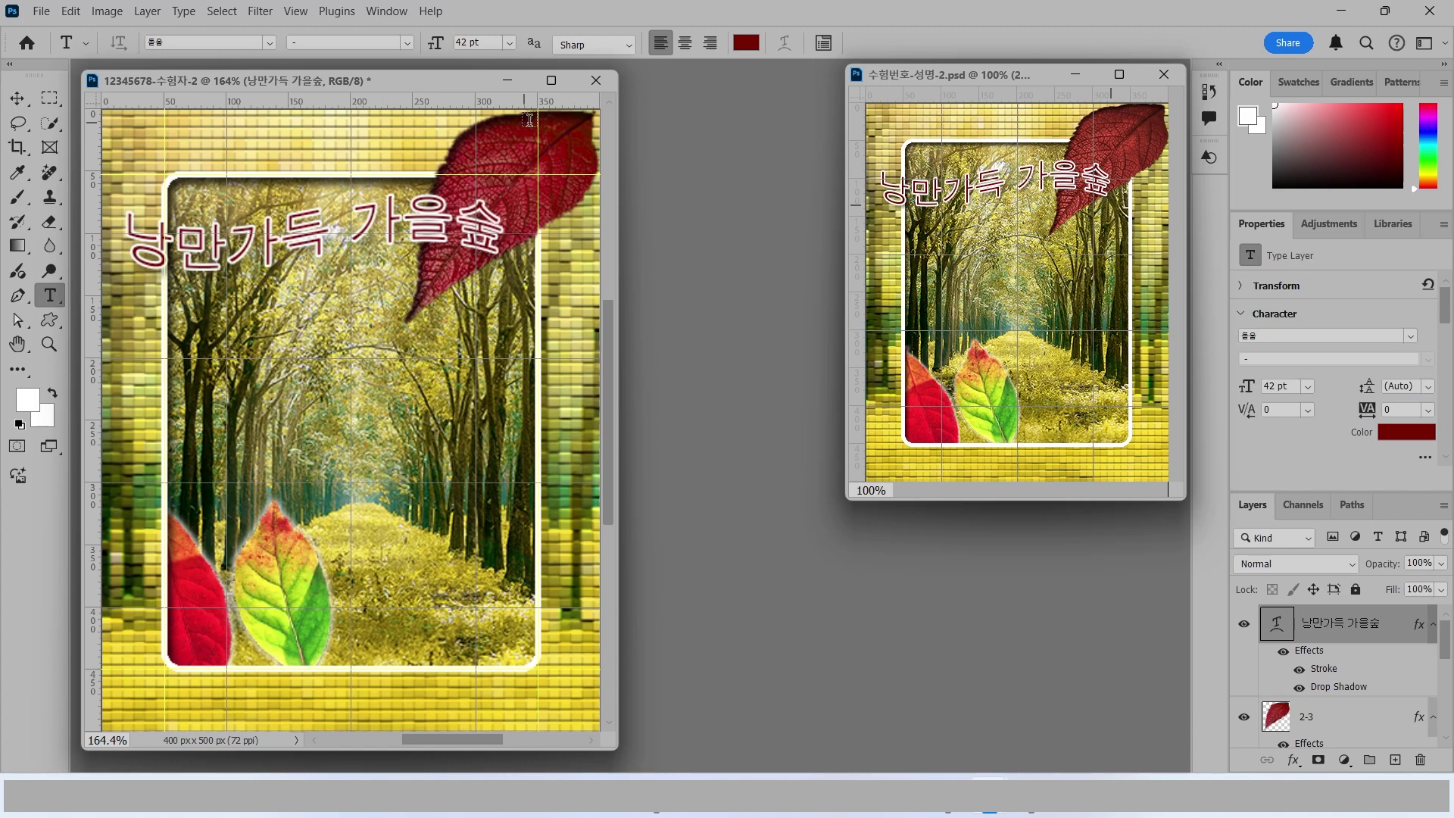
Step: Hide the grid and clear all guides in the working document
{"action": "left_click", "coordinate": [296, 12]}
{"action": "mouse_move", "coordinate": [351, 401]}
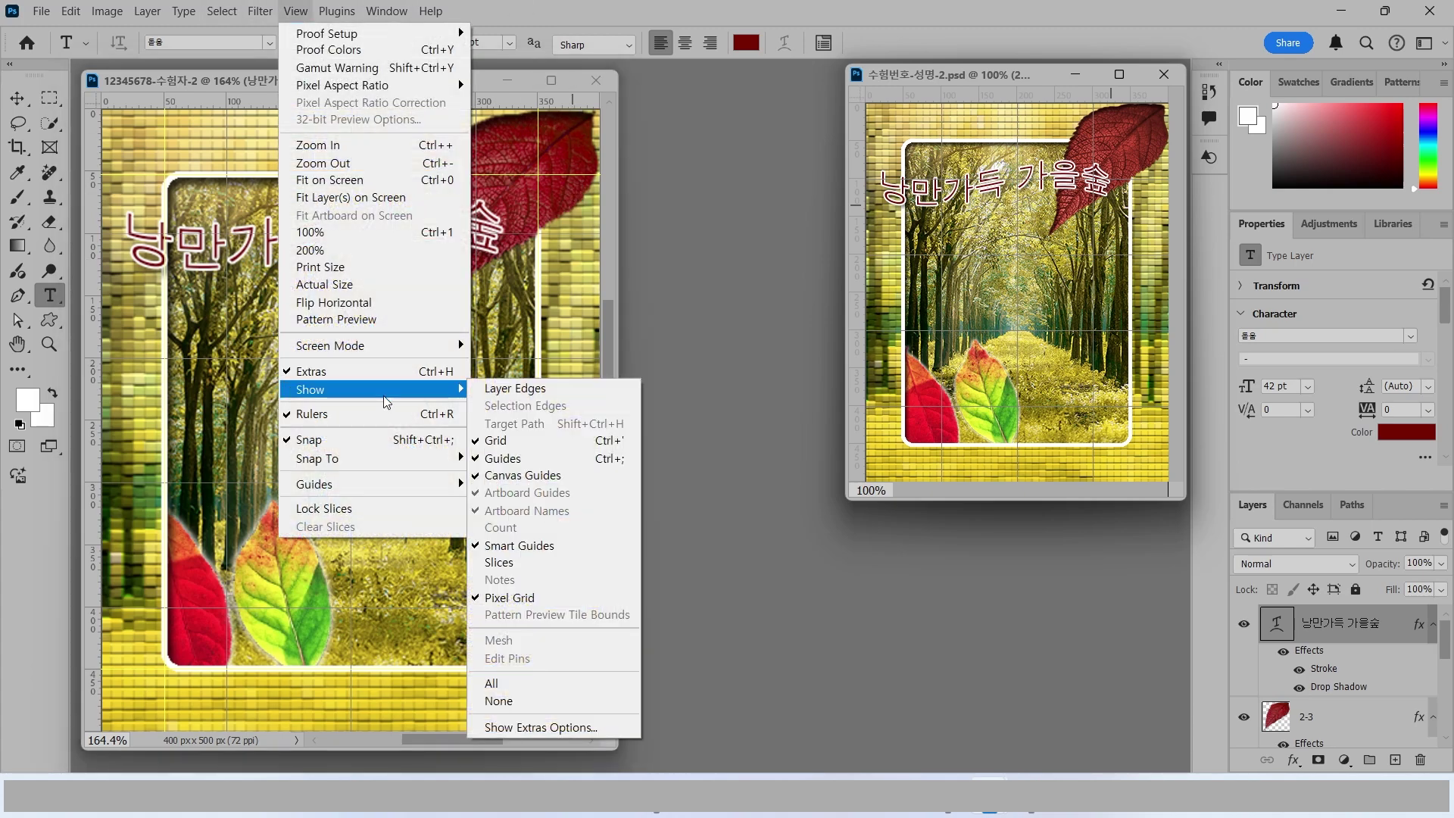
{"action": "left_click", "coordinate": [509, 444]}
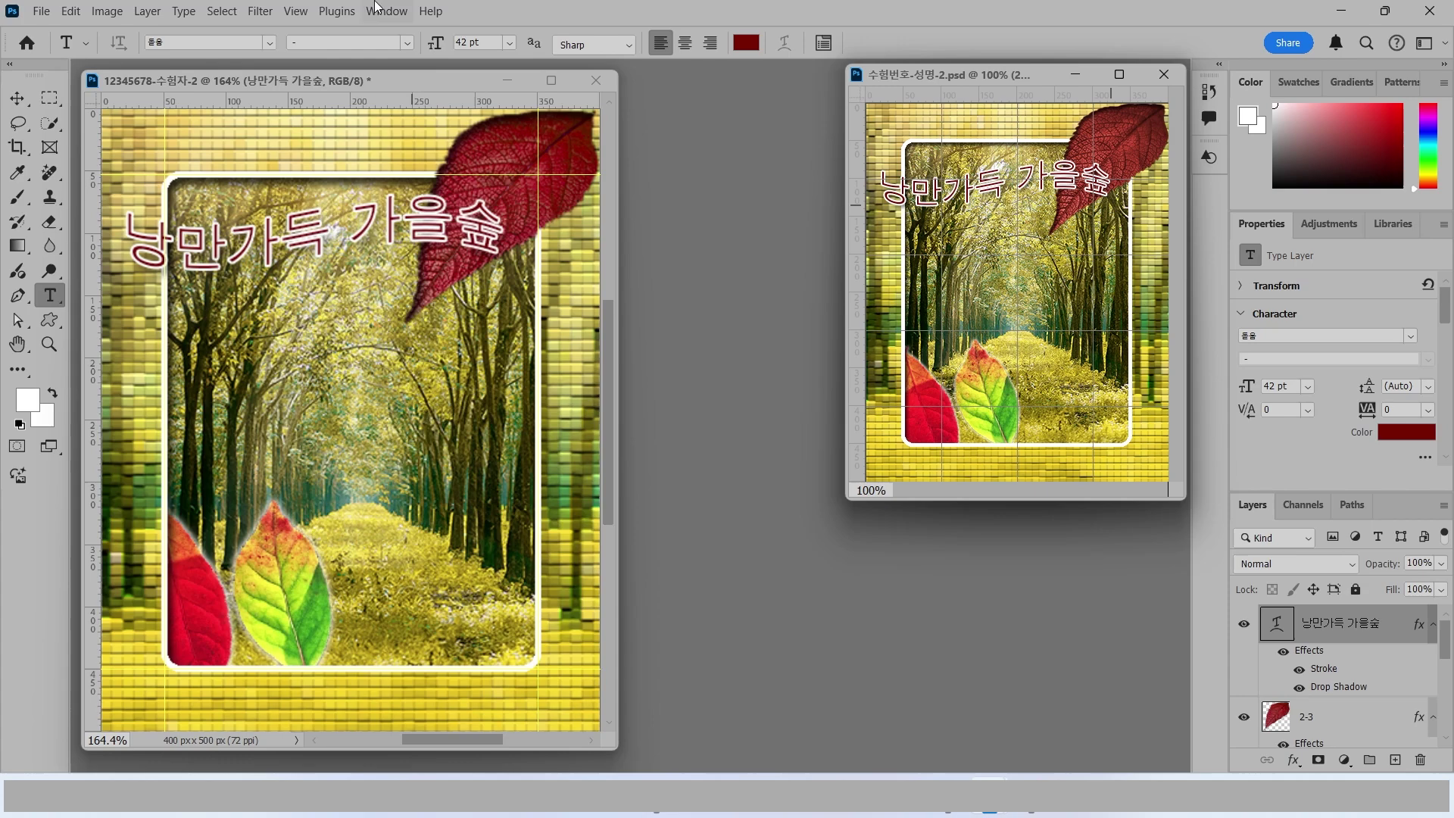
{"action": "left_click", "coordinate": [302, 12]}
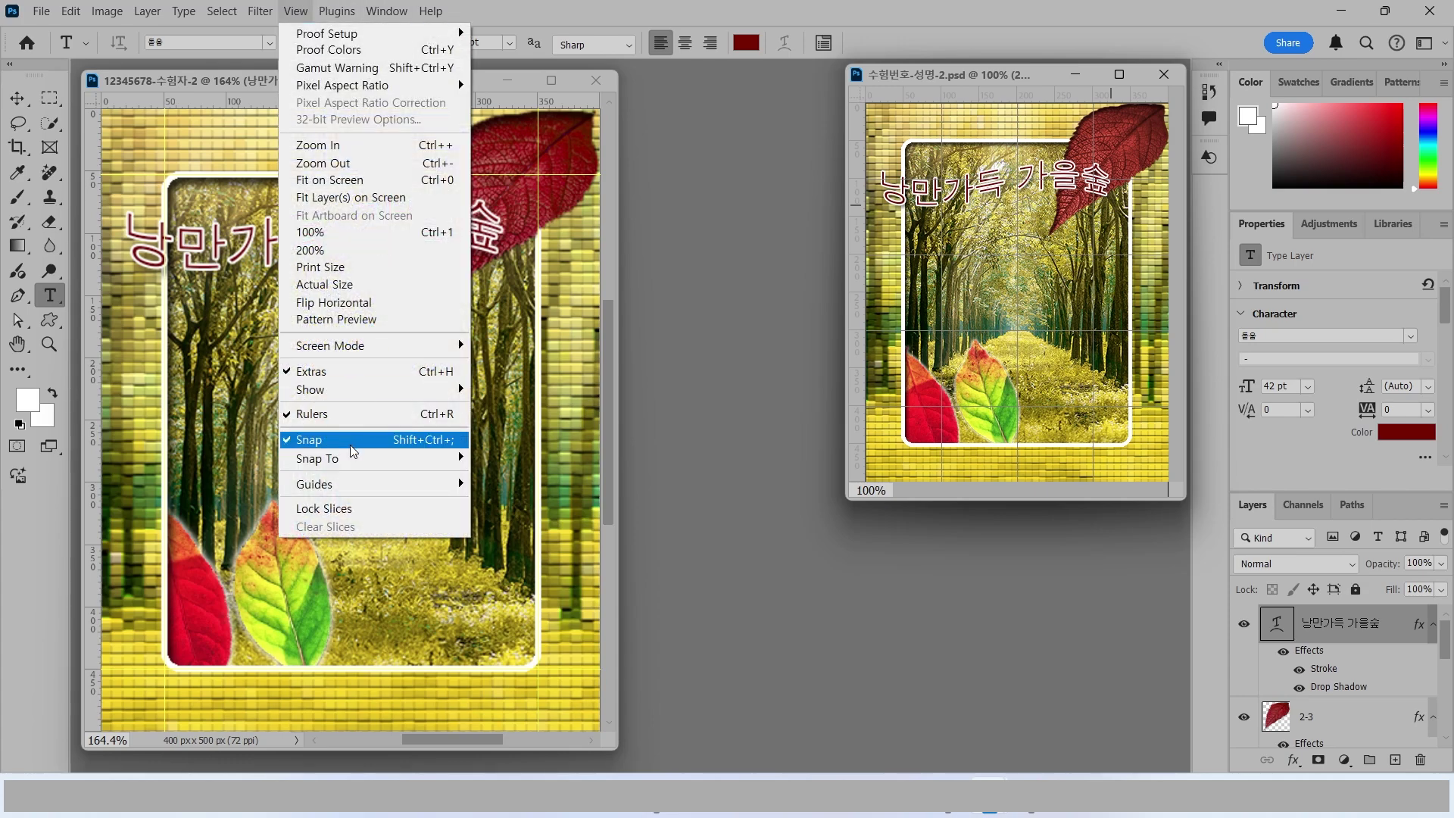
{"action": "mouse_move", "coordinate": [343, 483]}
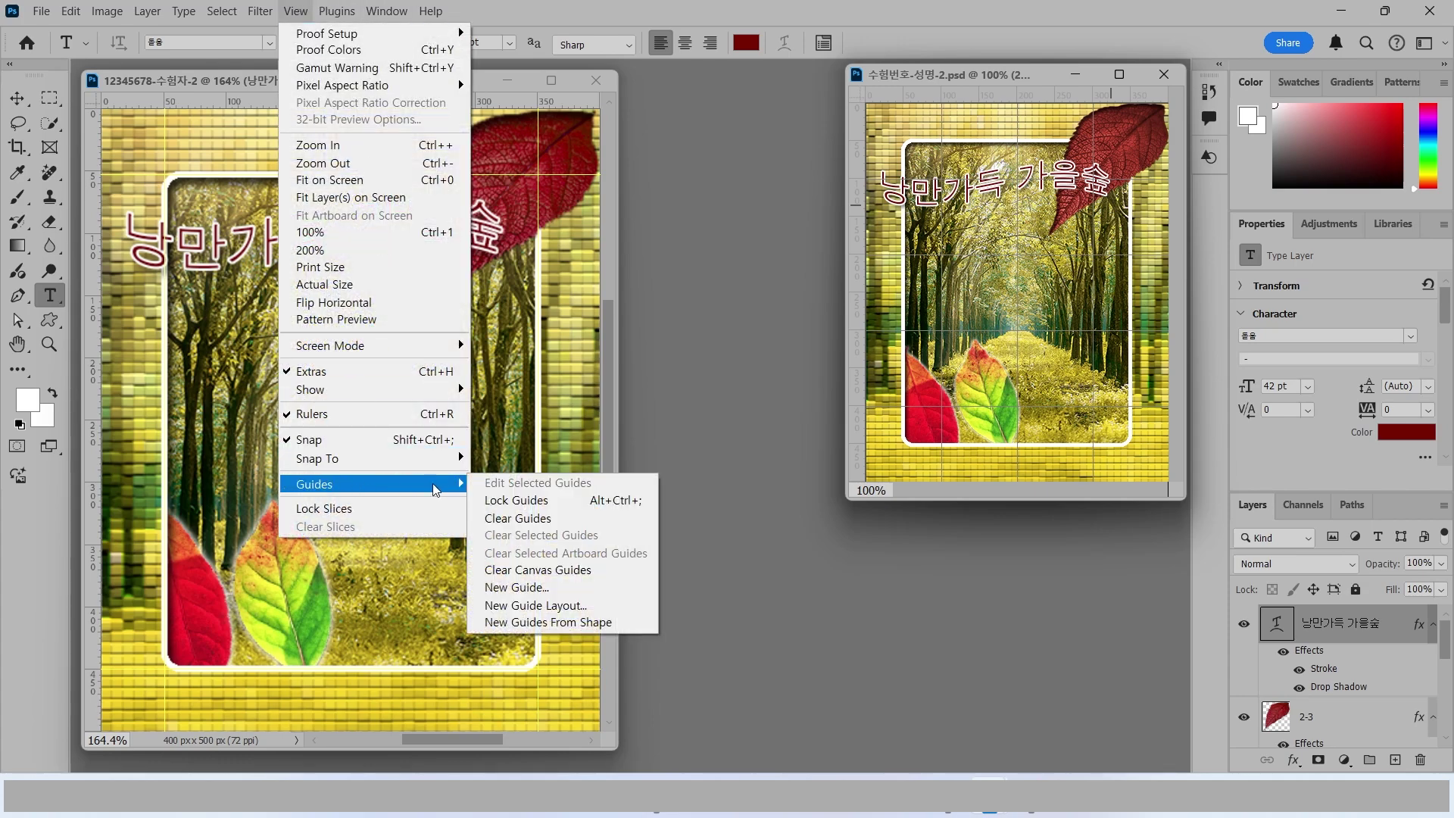
{"action": "left_click", "coordinate": [528, 521]}
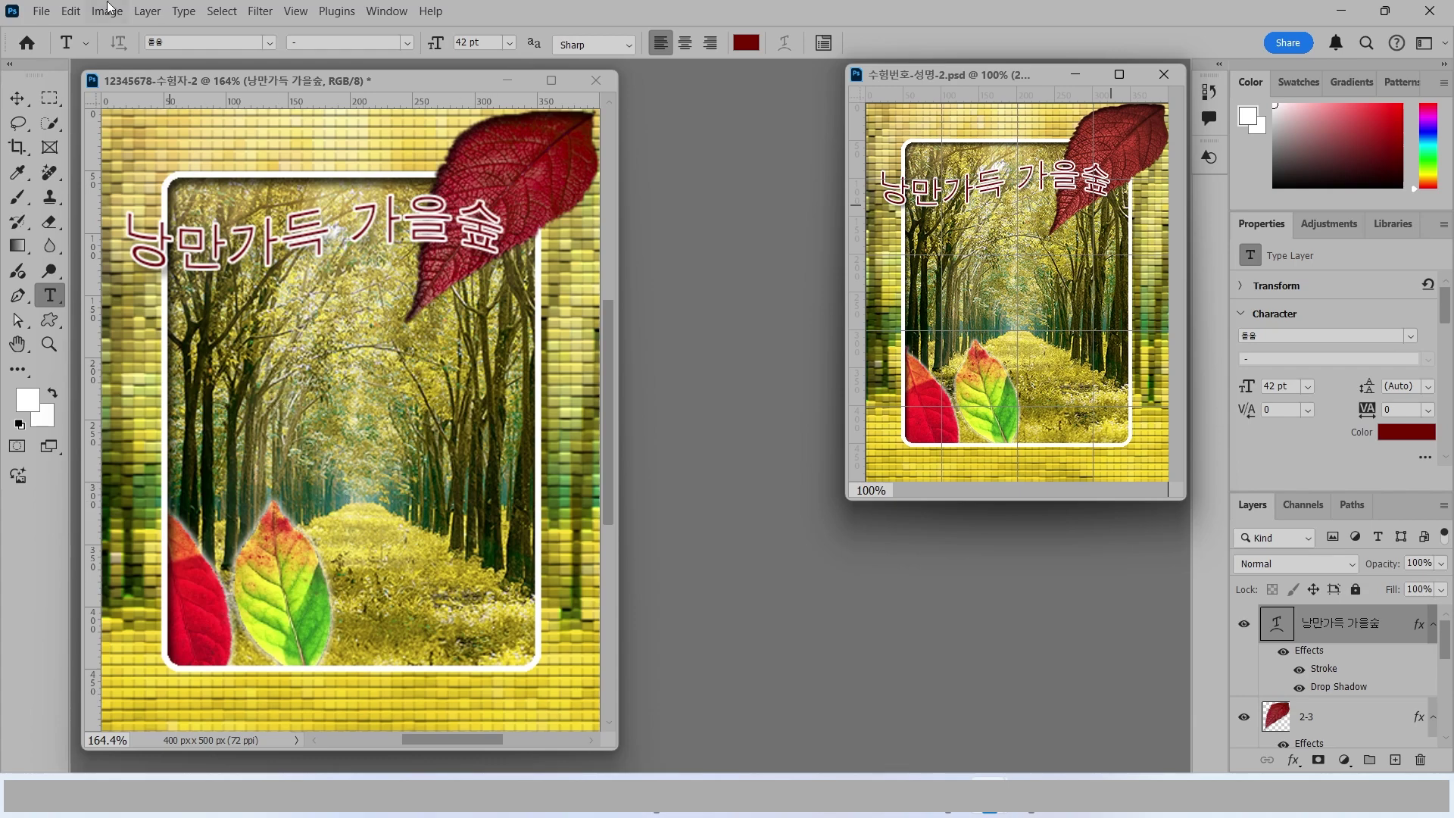
Step: Save the document in Photoshop PSD format under its existing name in the GTQ folder inside Documents (문서)
{"action": "left_click", "coordinate": [41, 11]}
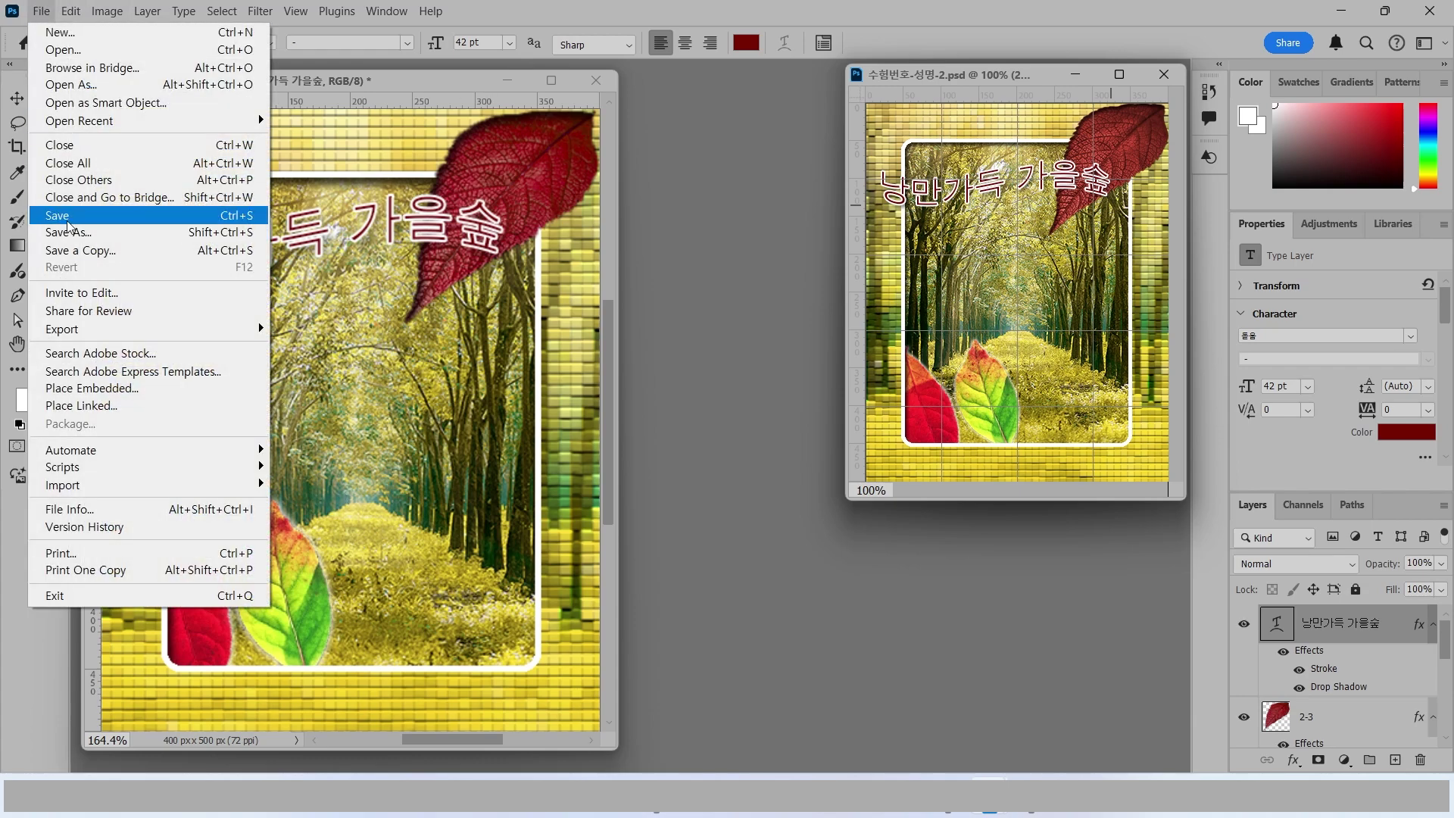
{"action": "left_click", "coordinate": [68, 231]}
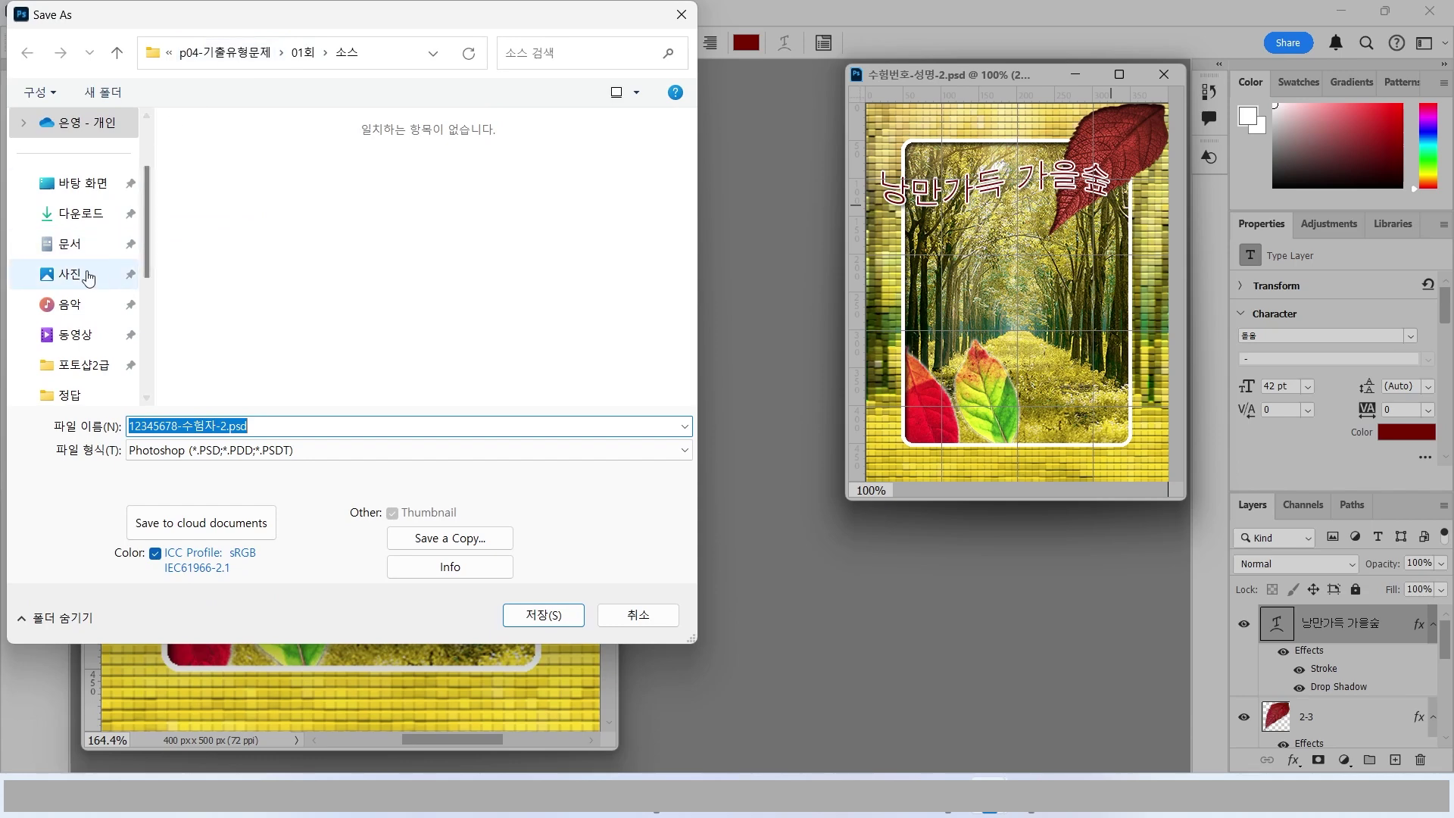
{"action": "left_click", "coordinate": [70, 244]}
{"action": "double_click", "coordinate": [228, 173]}
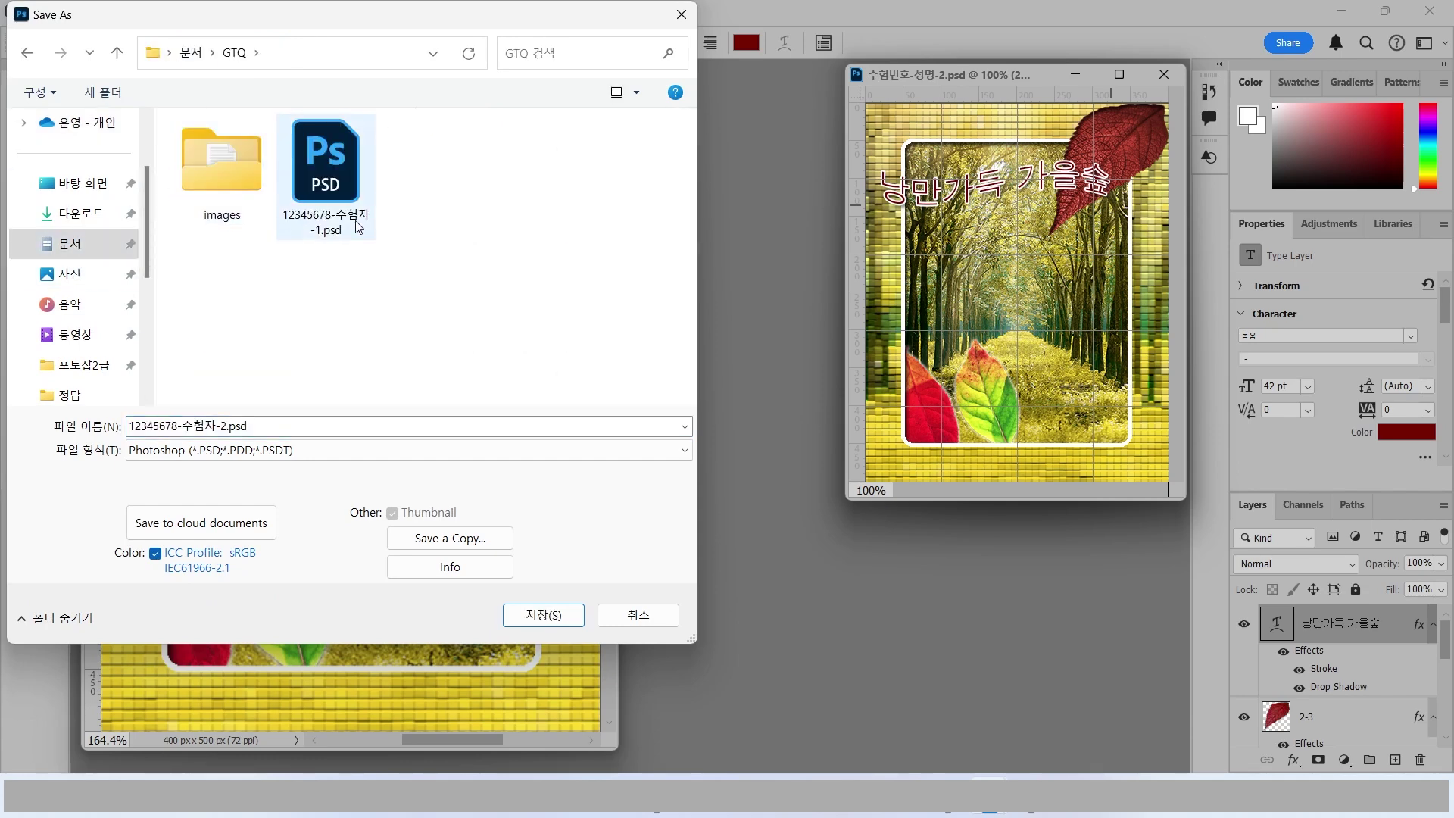
{"action": "double_click", "coordinate": [214, 435]}
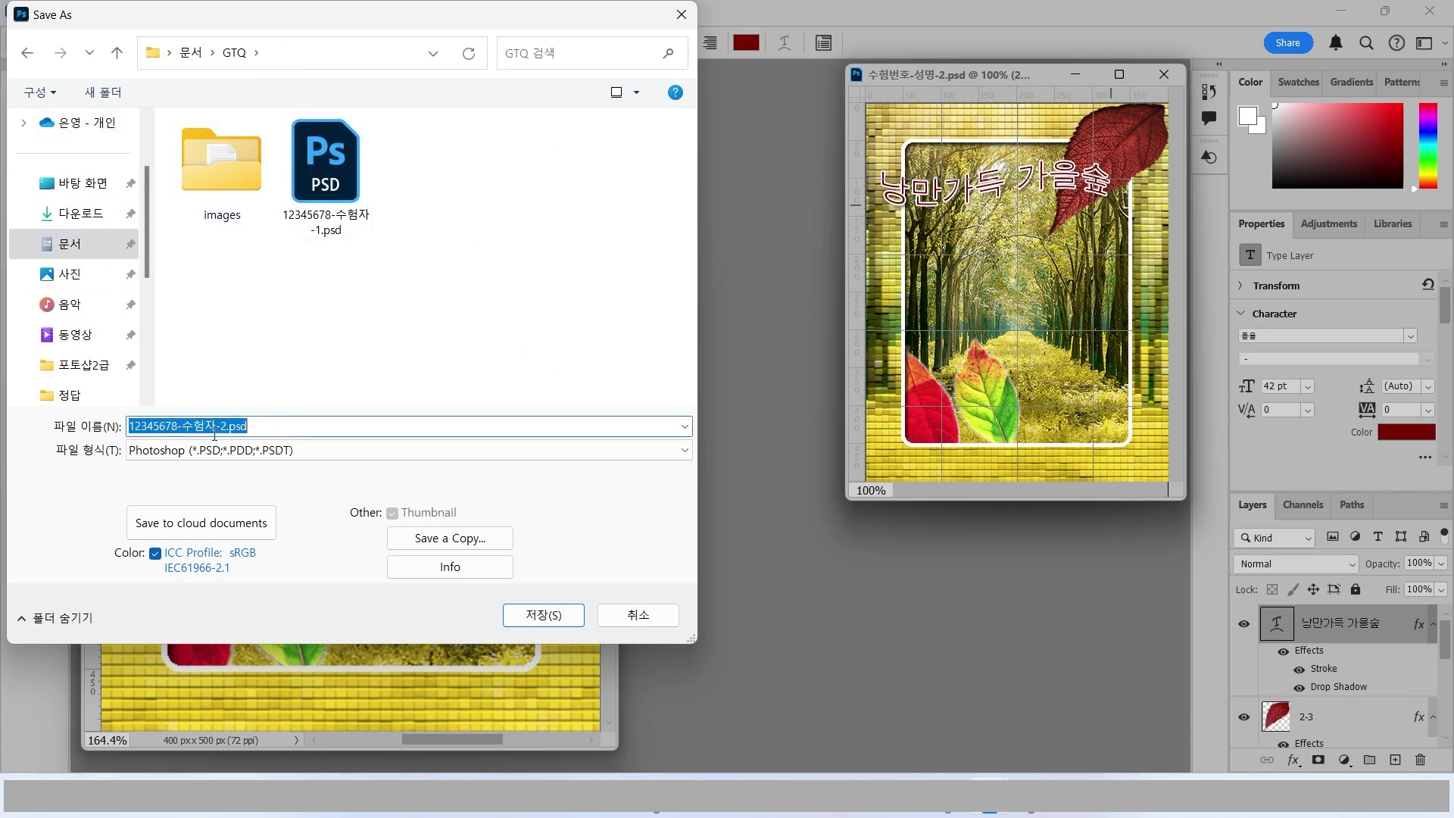
{"action": "left_click", "coordinate": [543, 614]}
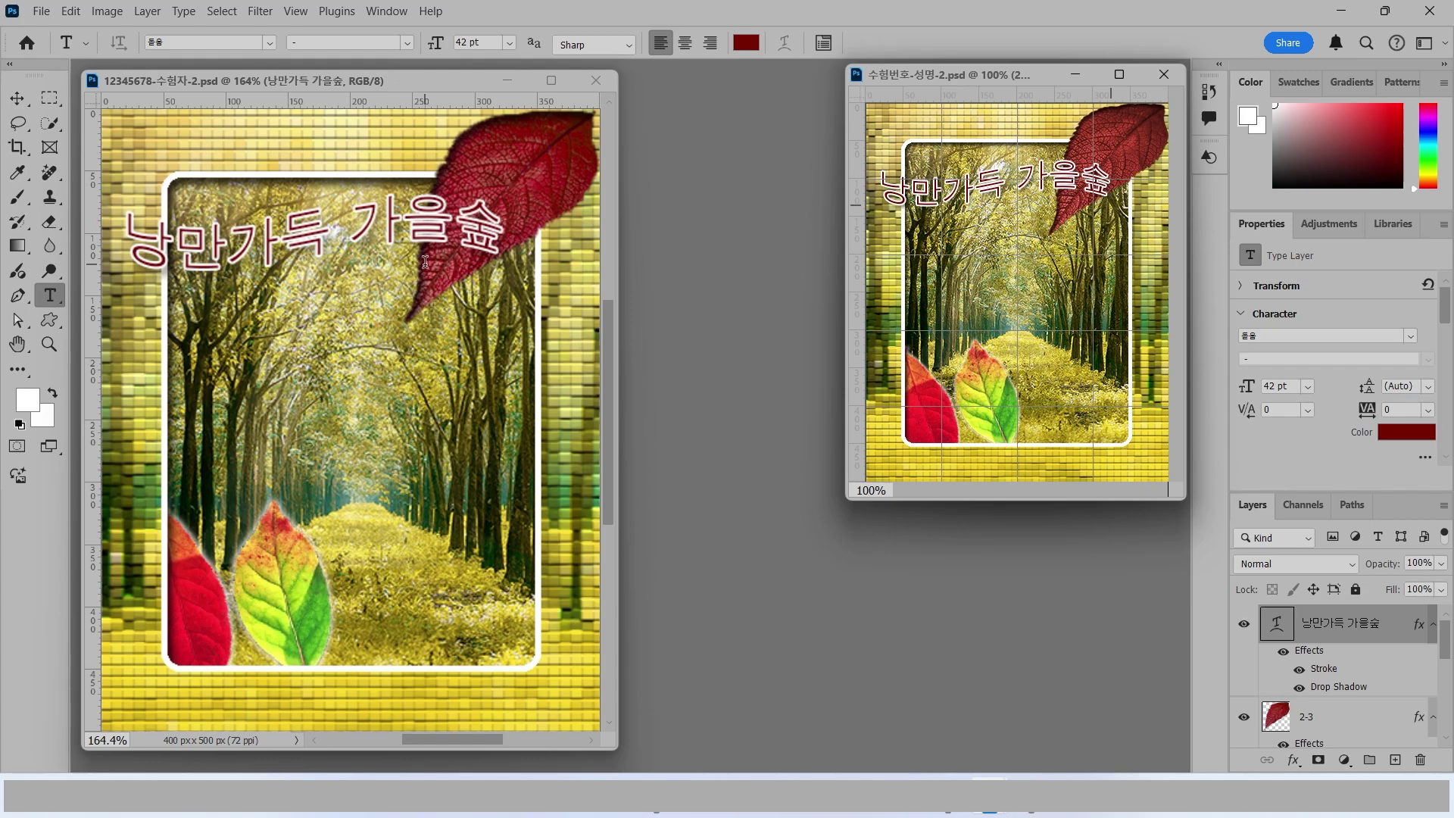
{"action": "left_click", "coordinate": [48, 13]}
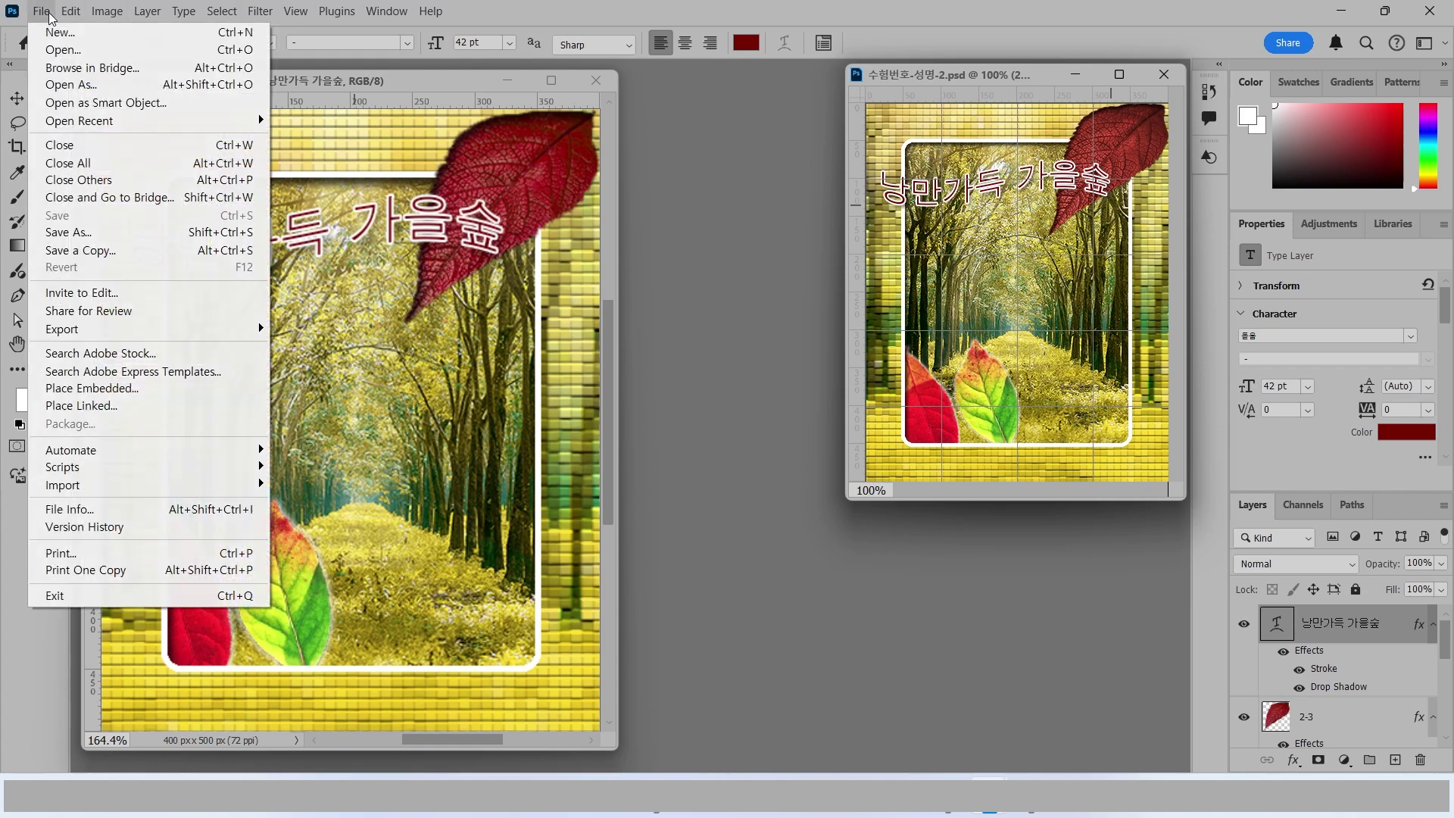
{"action": "left_click", "coordinate": [74, 232]}
{"action": "left_click", "coordinate": [286, 450]}
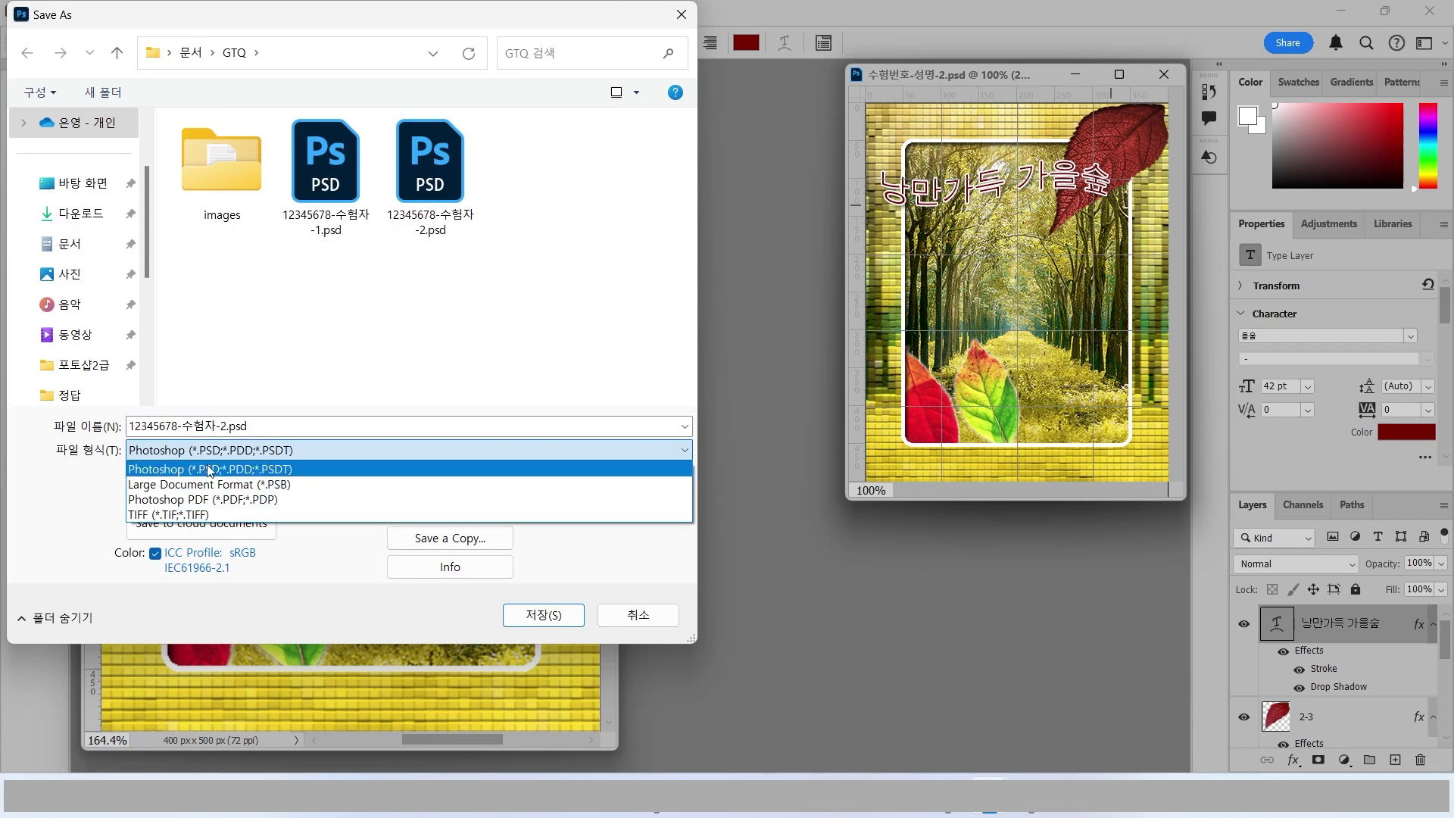
{"action": "left_click", "coordinate": [75, 525]}
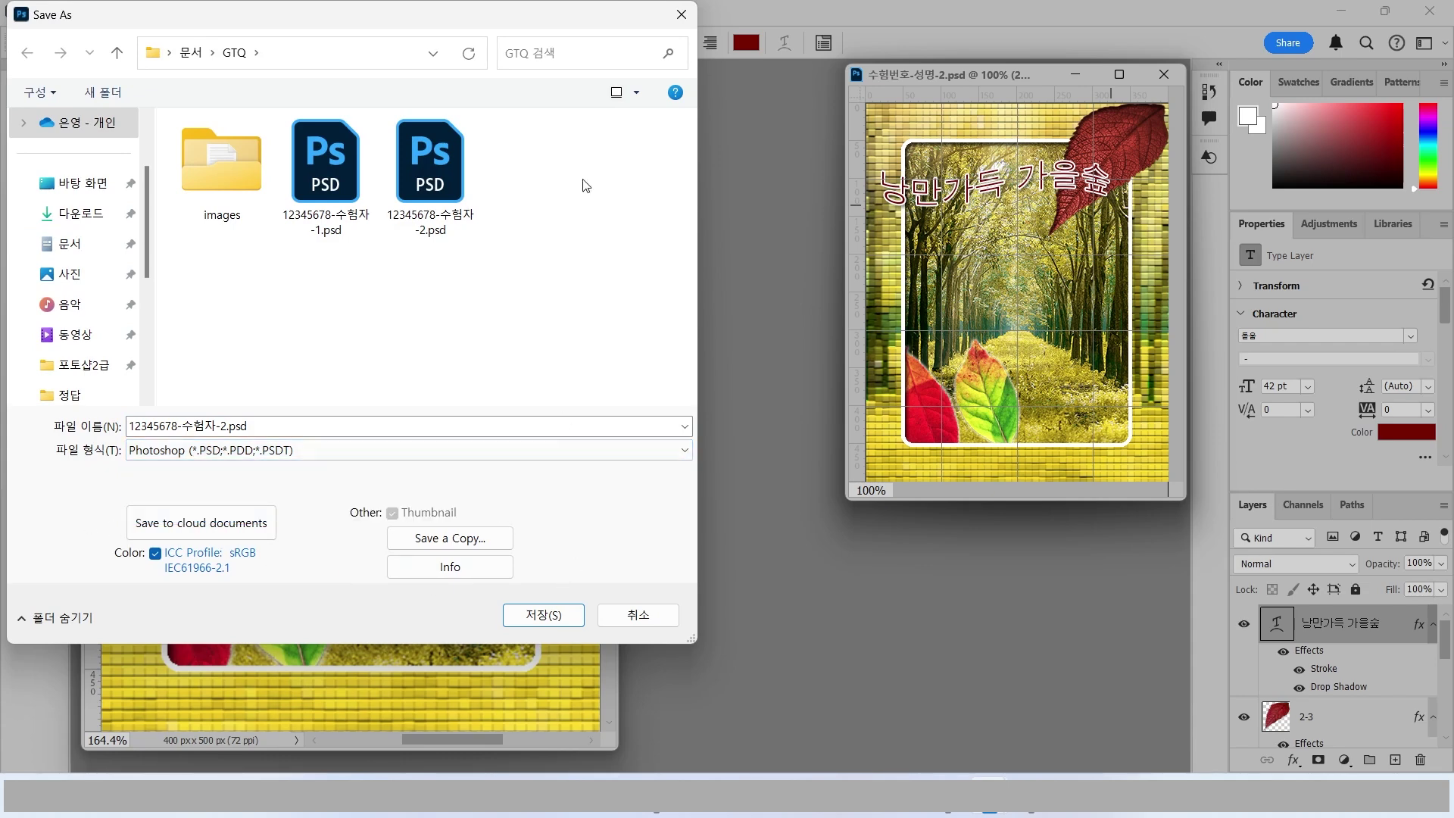
{"action": "left_click", "coordinate": [681, 15]}
Step: Save a JPEG copy in the GTQ folder at quality 12 (Maximum), removing " copy" from the file name
{"action": "left_click", "coordinate": [41, 11]}
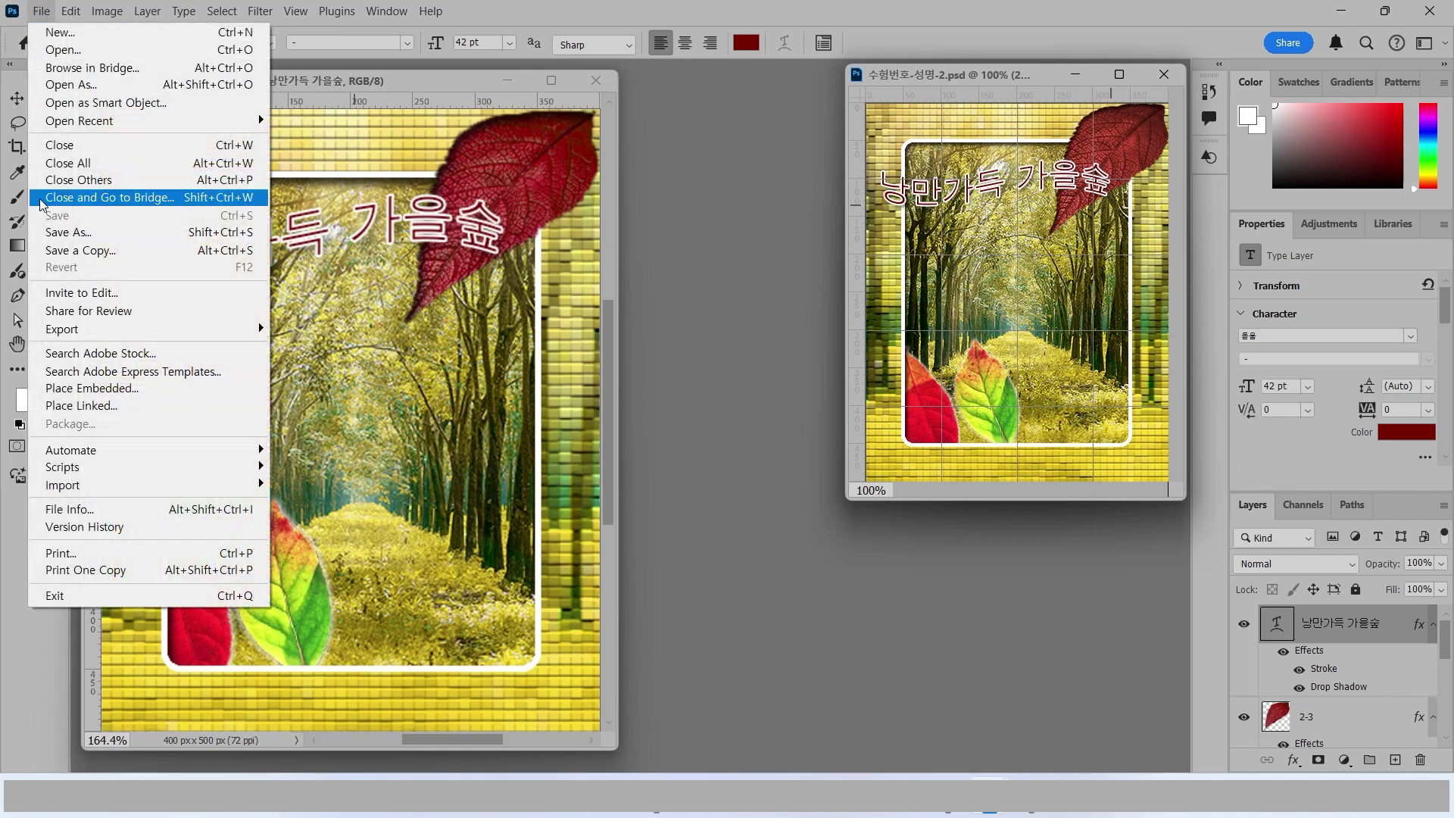
{"action": "left_click", "coordinate": [70, 252]}
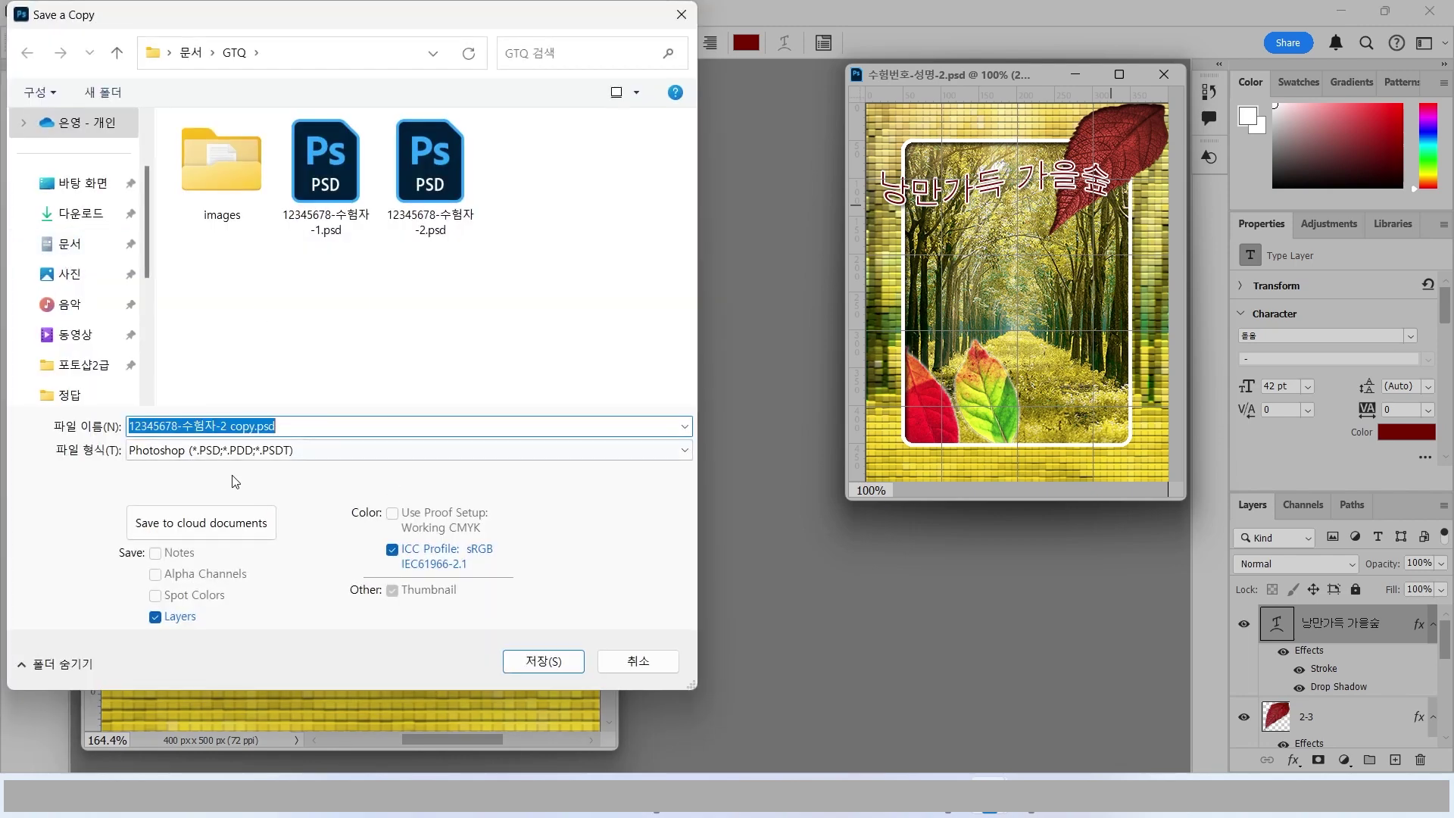
{"action": "left_click", "coordinate": [226, 455]}
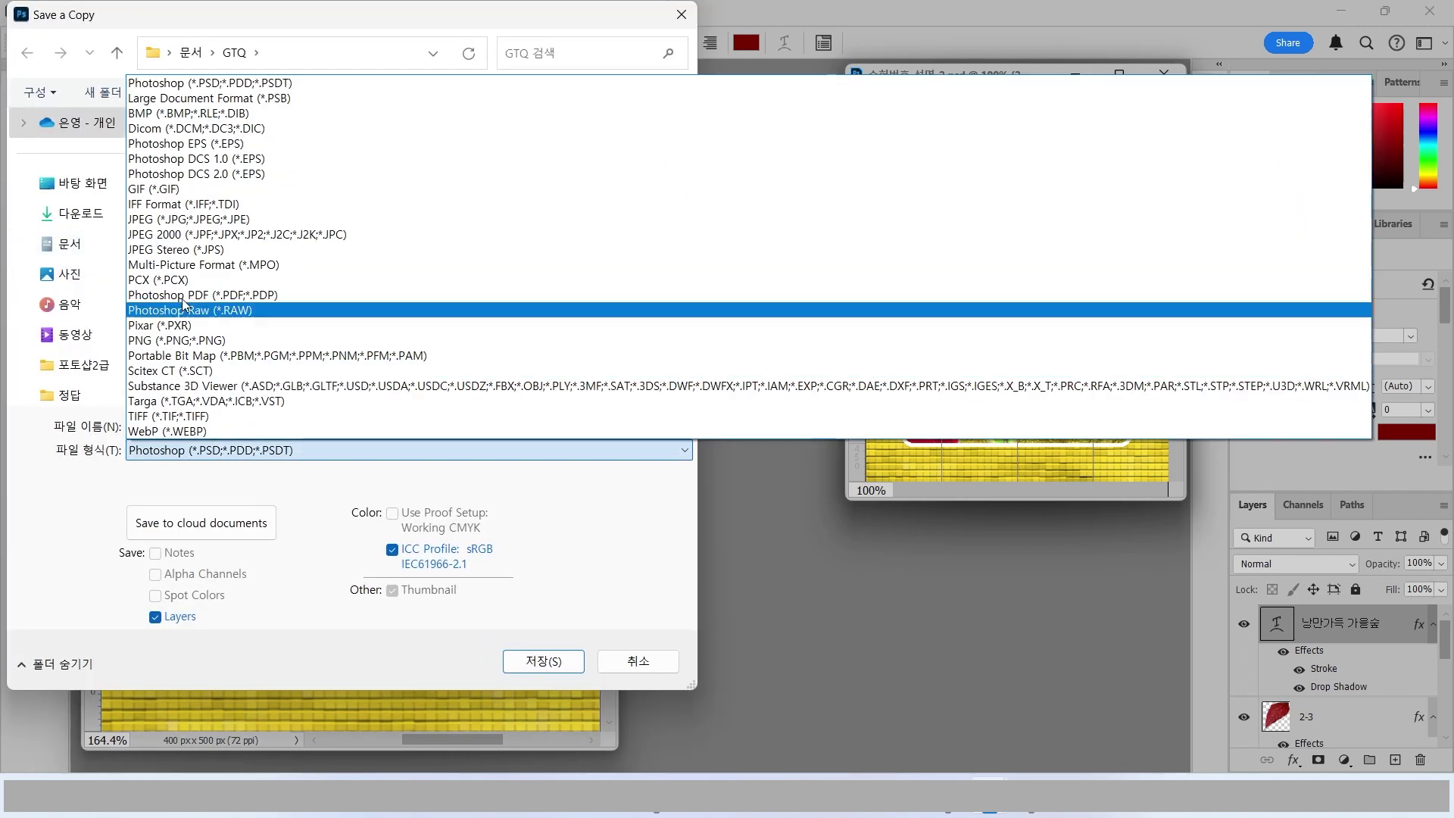
{"action": "left_click", "coordinate": [156, 219]}
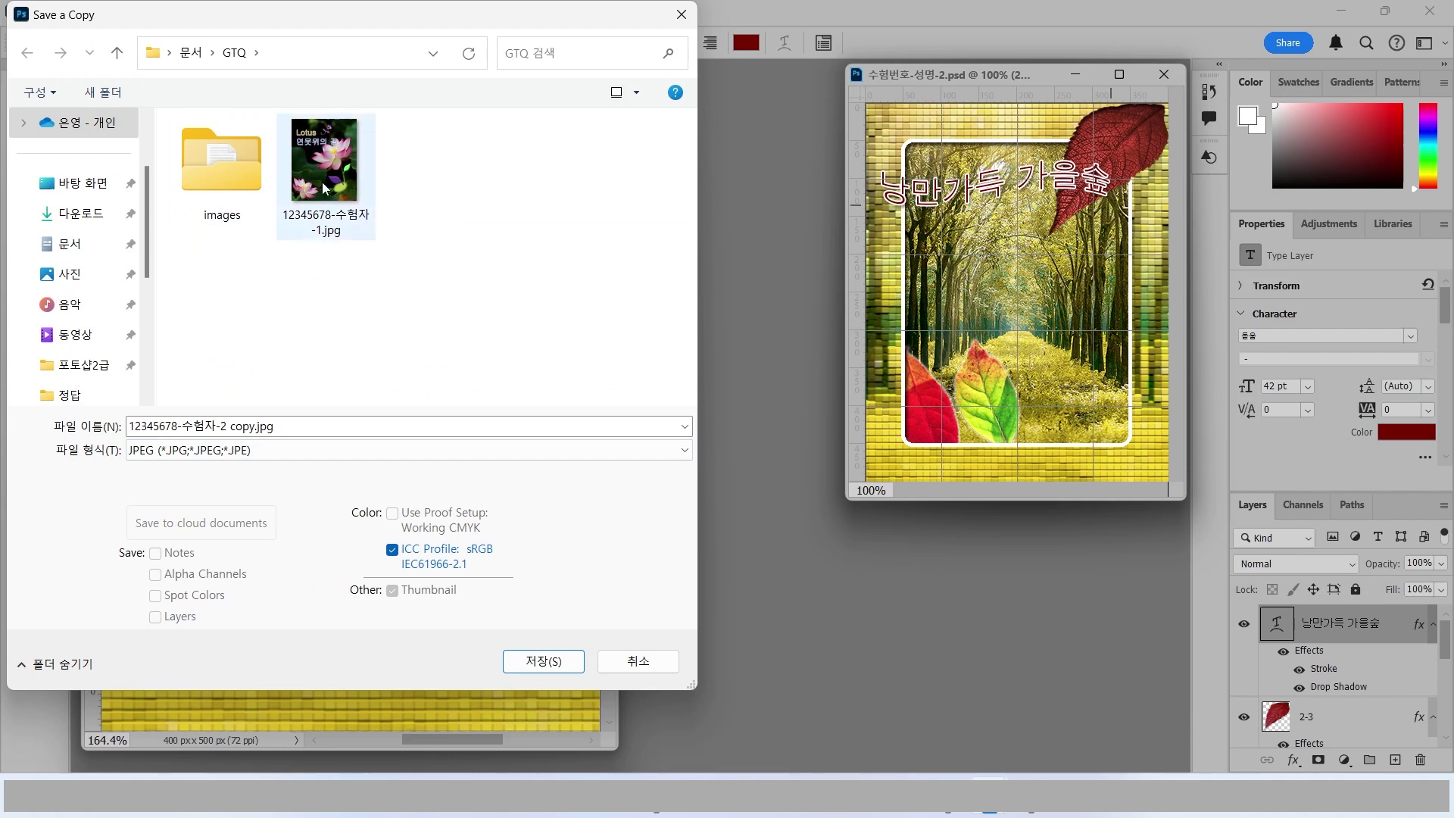
{"action": "double_click", "coordinate": [225, 426]}
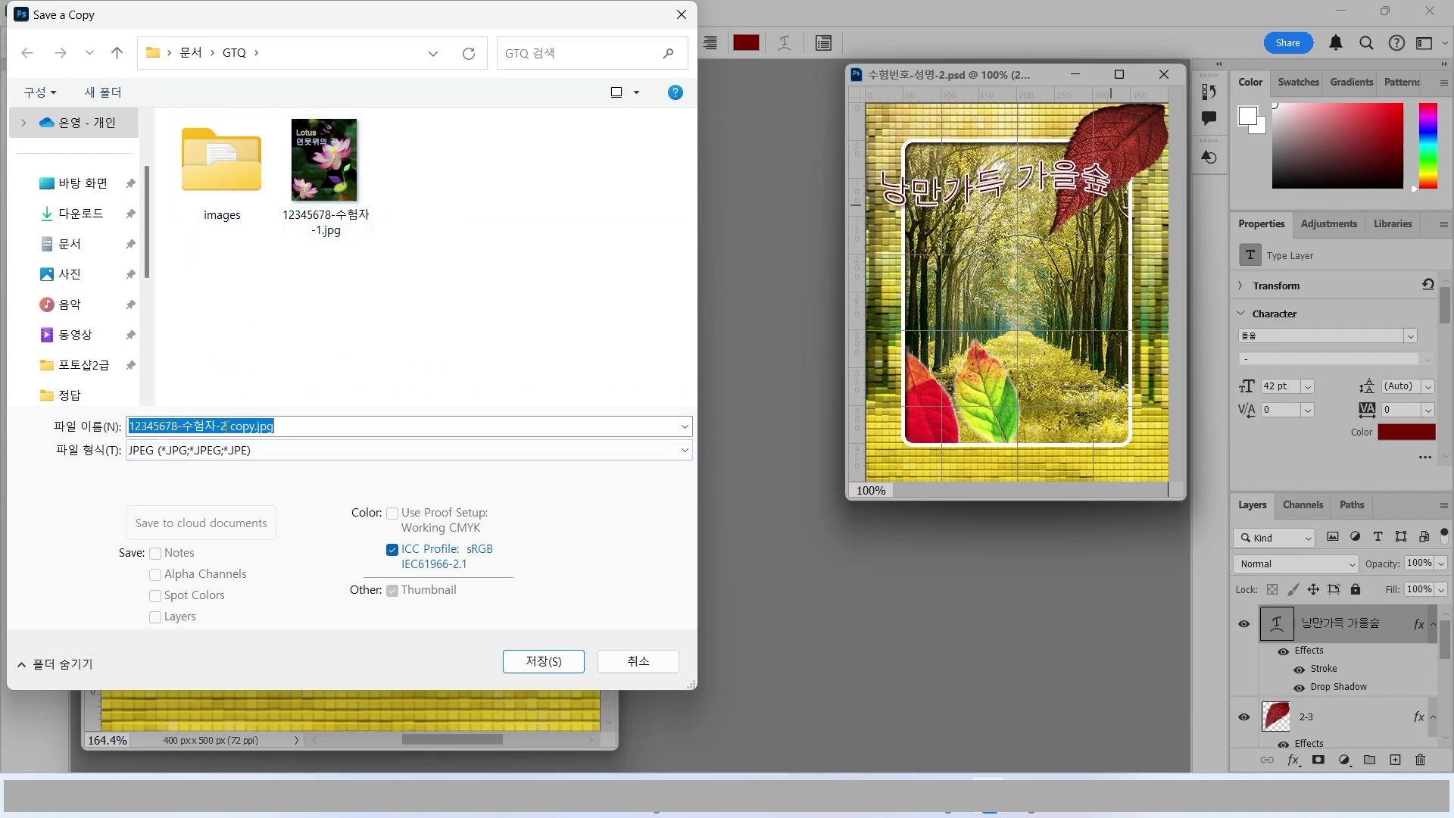
{"action": "left_click_drag", "start_coordinate": [226, 426], "coordinate": [305, 428]}
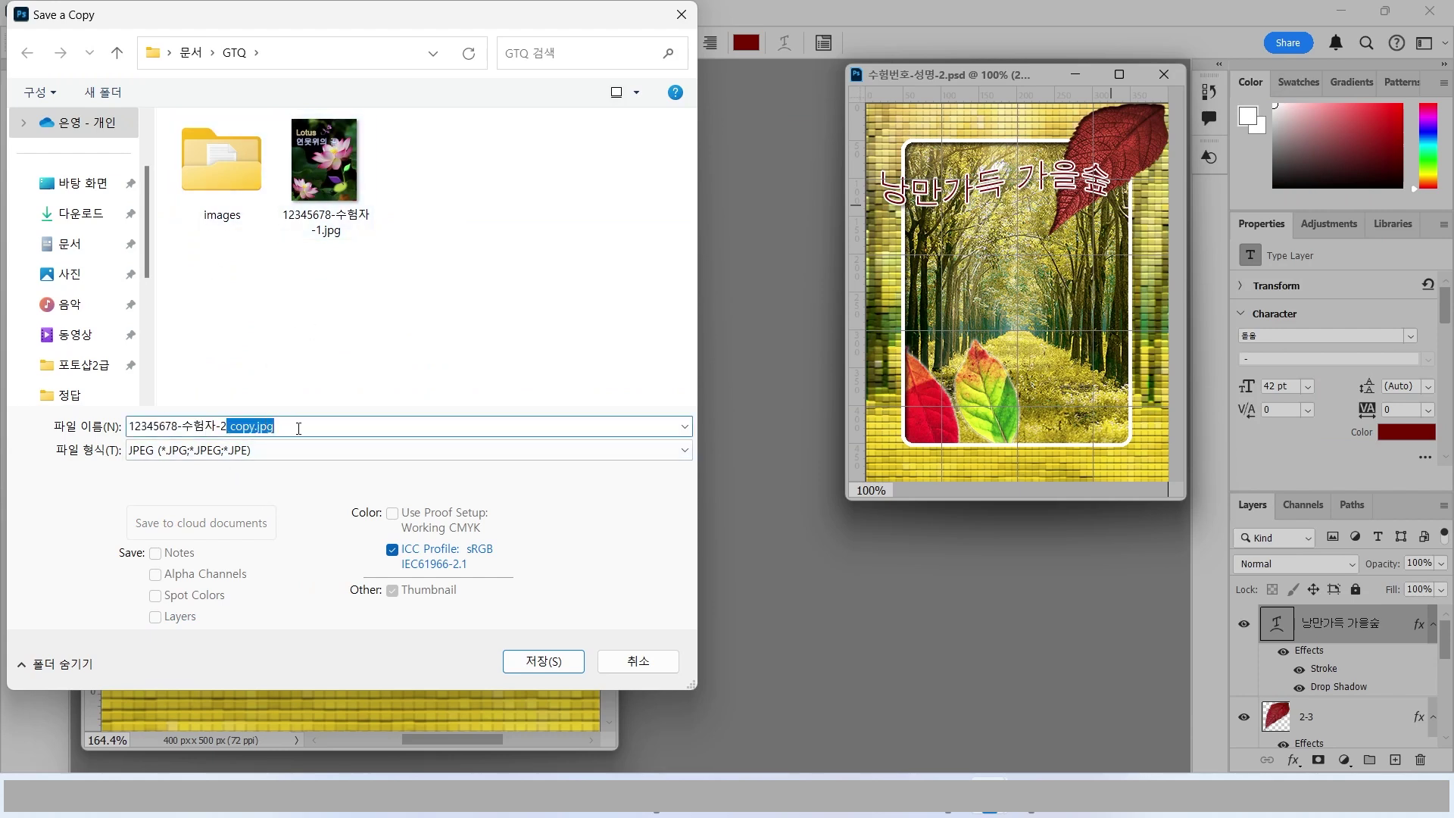
{"action": "key", "text": "BackSpace"}
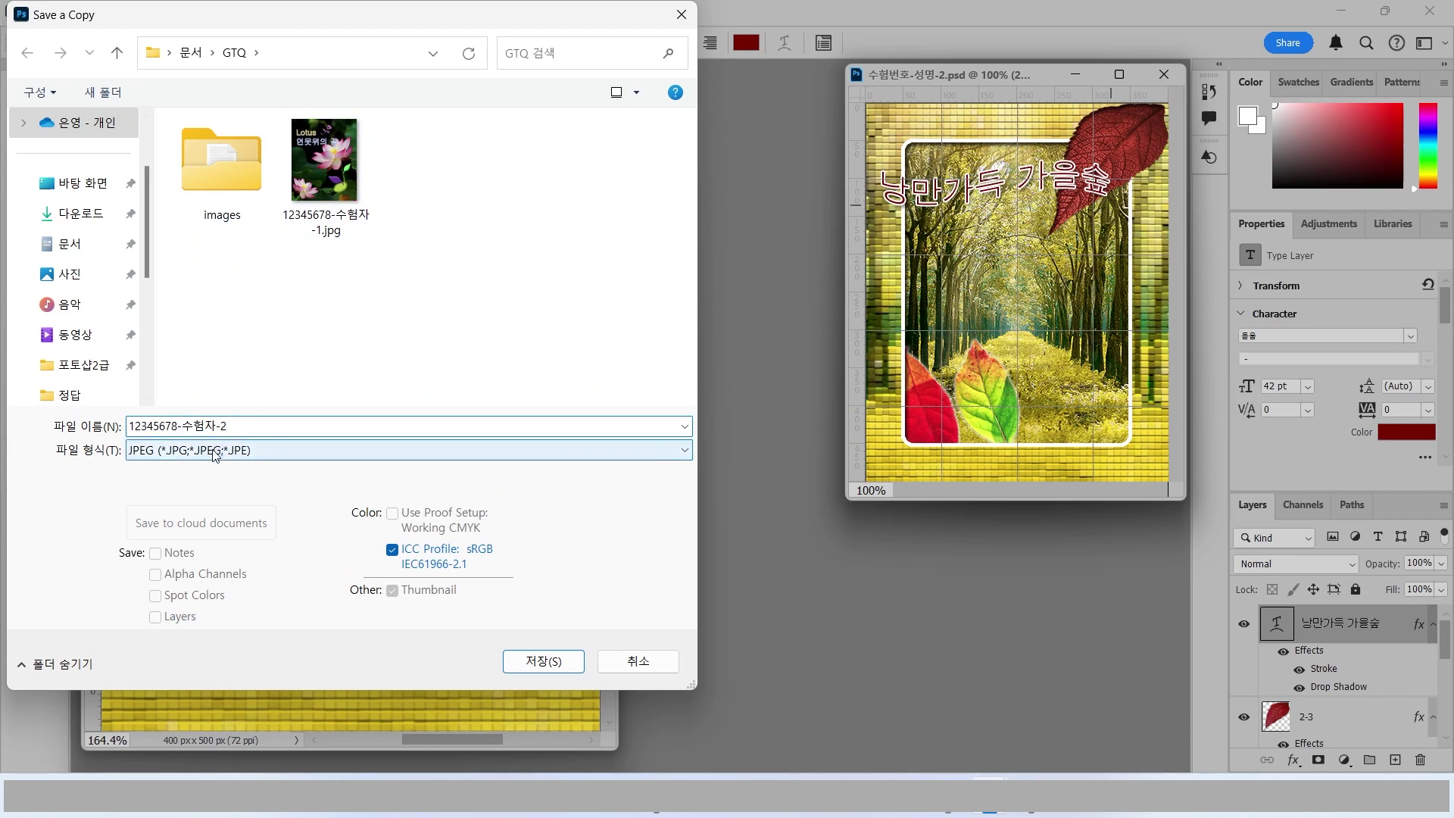
{"action": "left_click", "coordinate": [544, 661]}
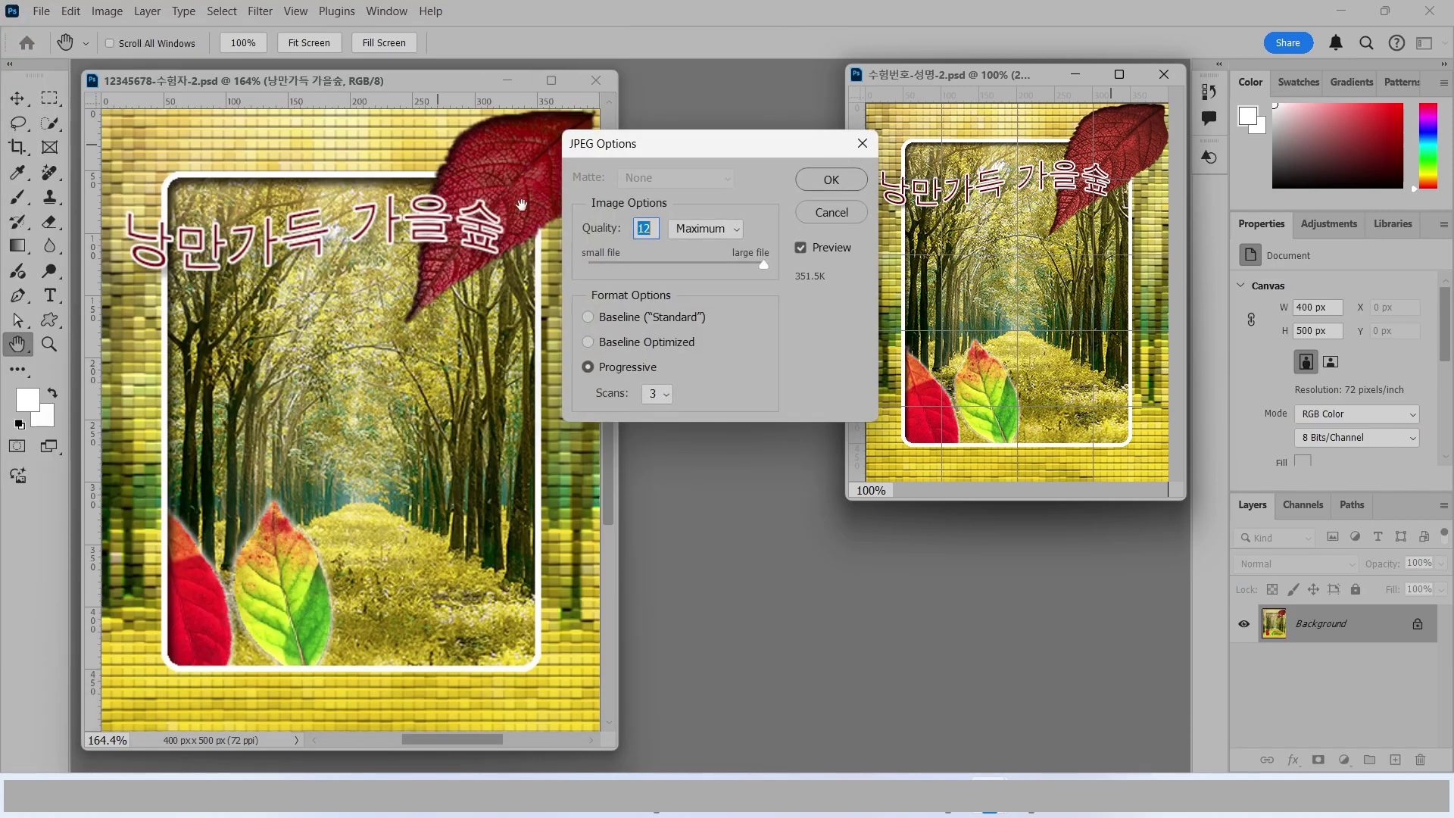
{"action": "left_click", "coordinate": [830, 179]}
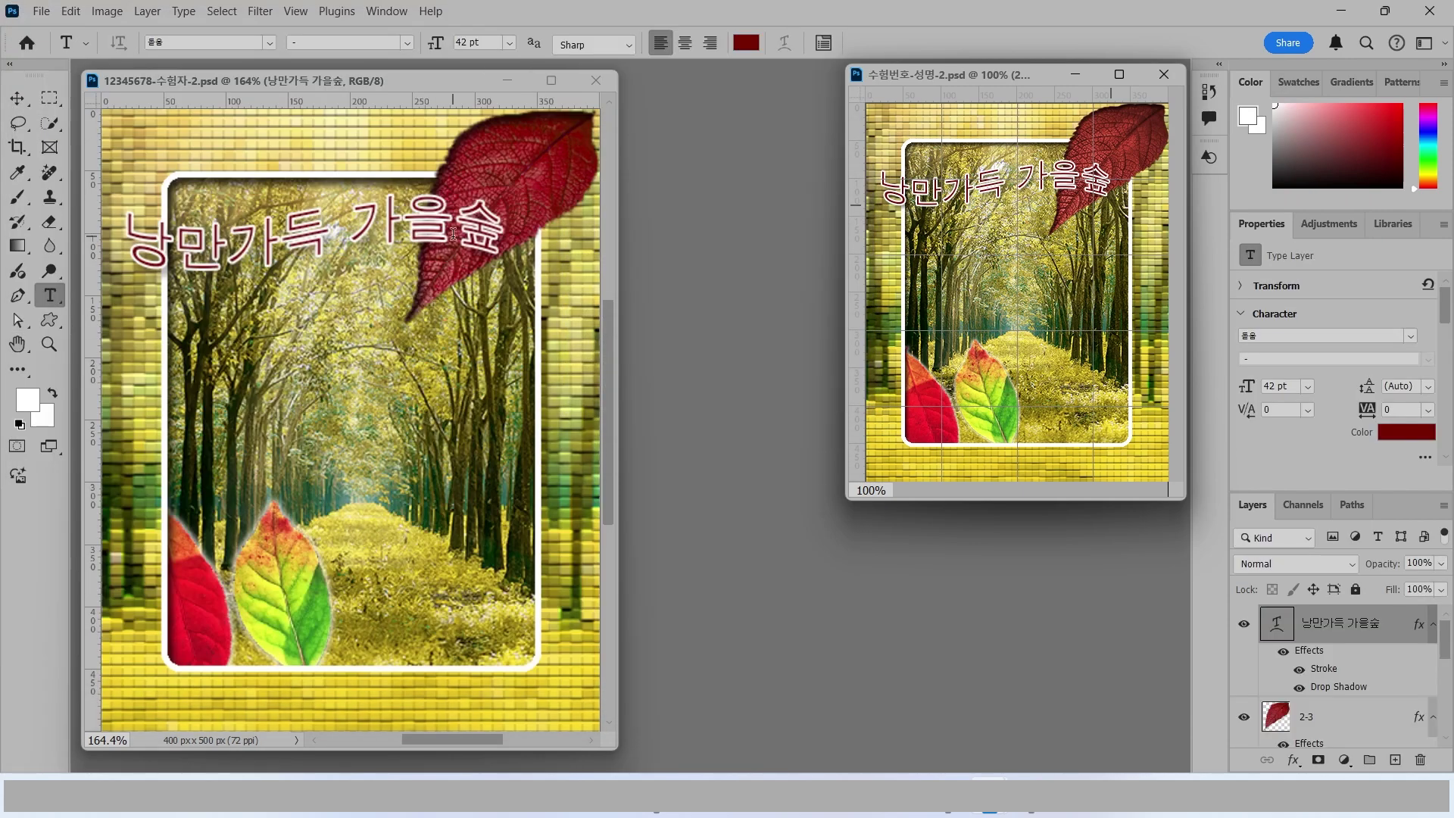
Step: Reduce the working document's image size to 40 × 50 pixels with proportions constrained
{"action": "left_click", "coordinate": [107, 12]}
{"action": "left_click", "coordinate": [121, 144]}
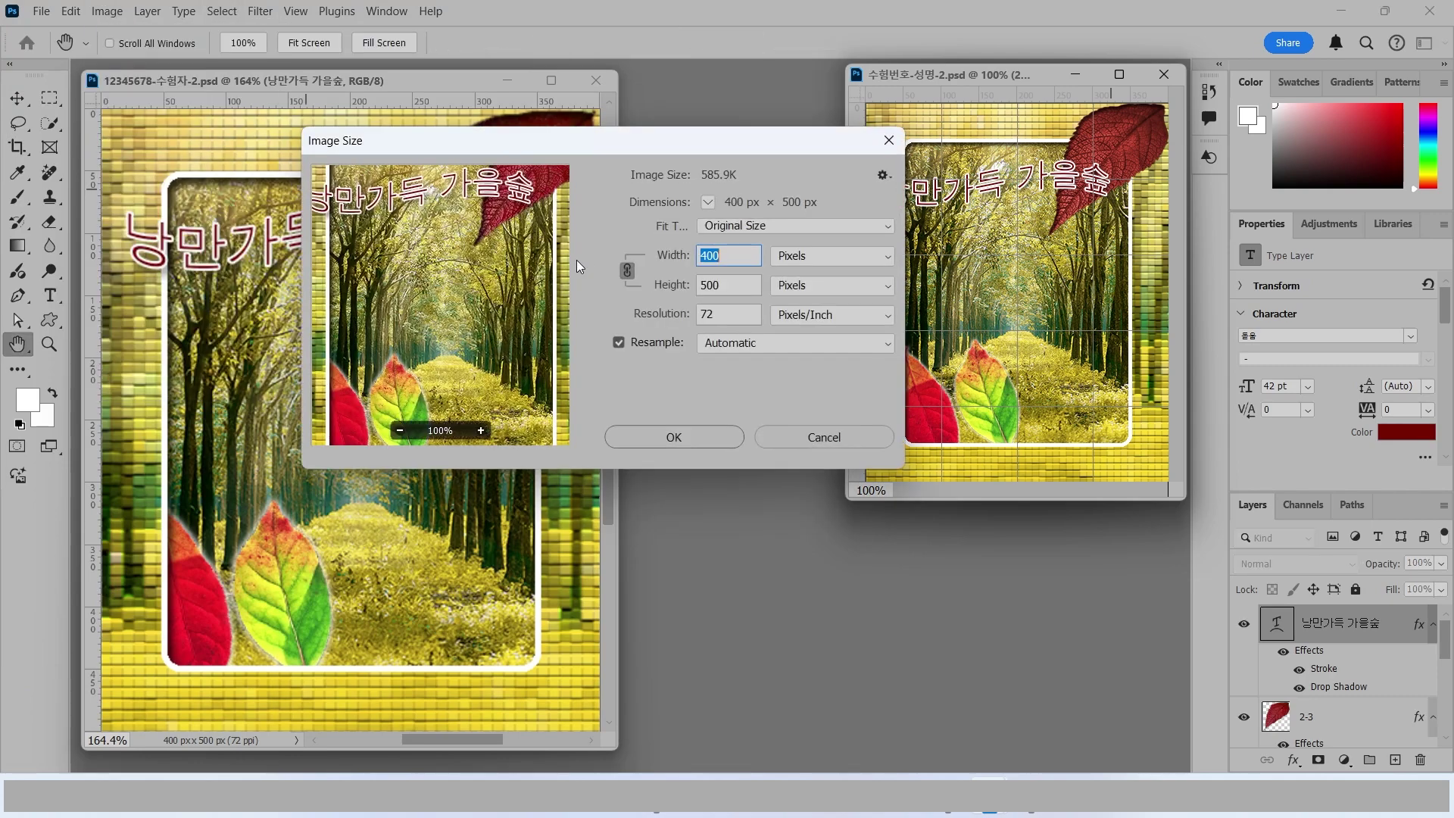
{"action": "type", "text": "40"}
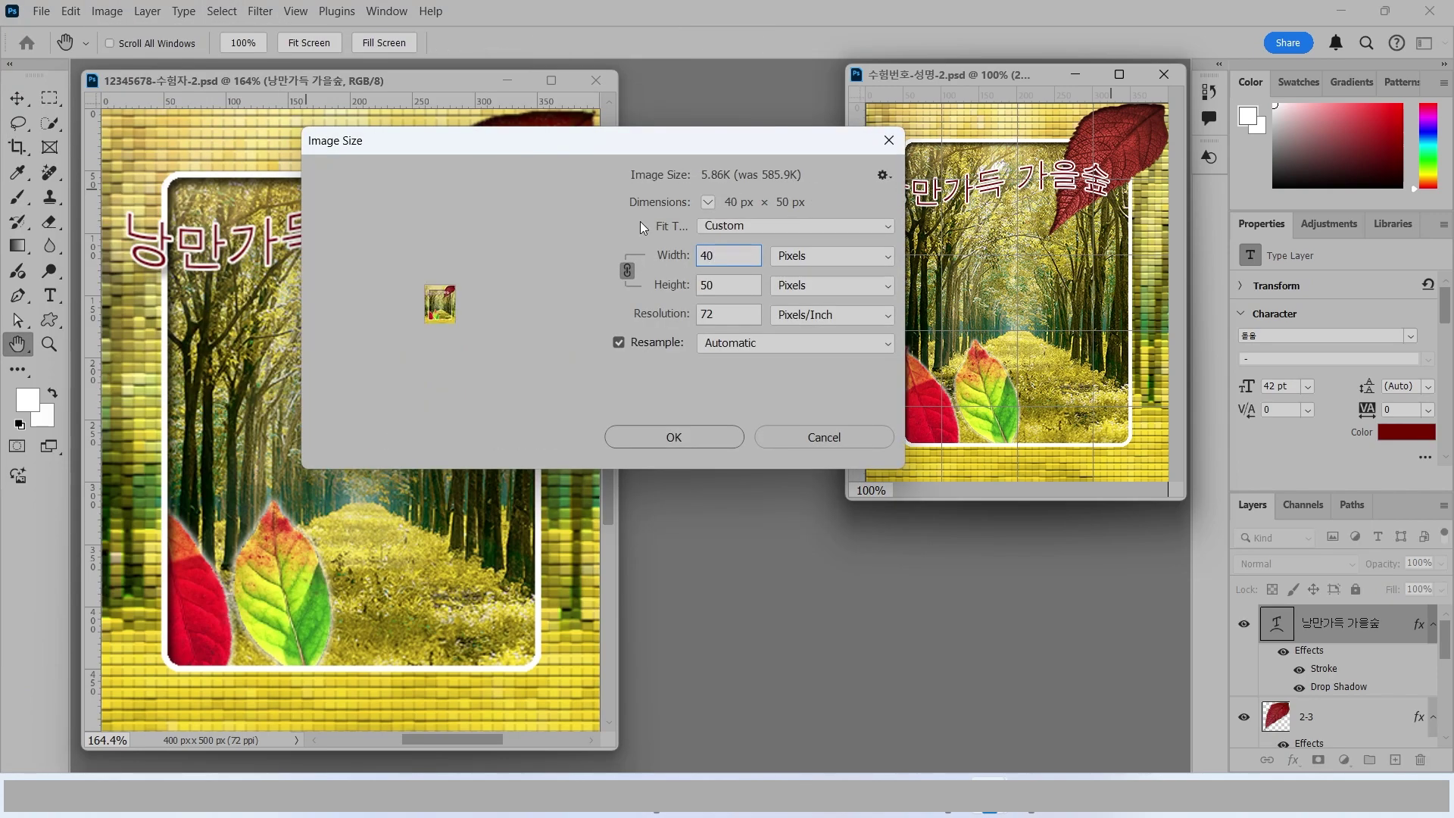
{"action": "key", "text": "Return"}
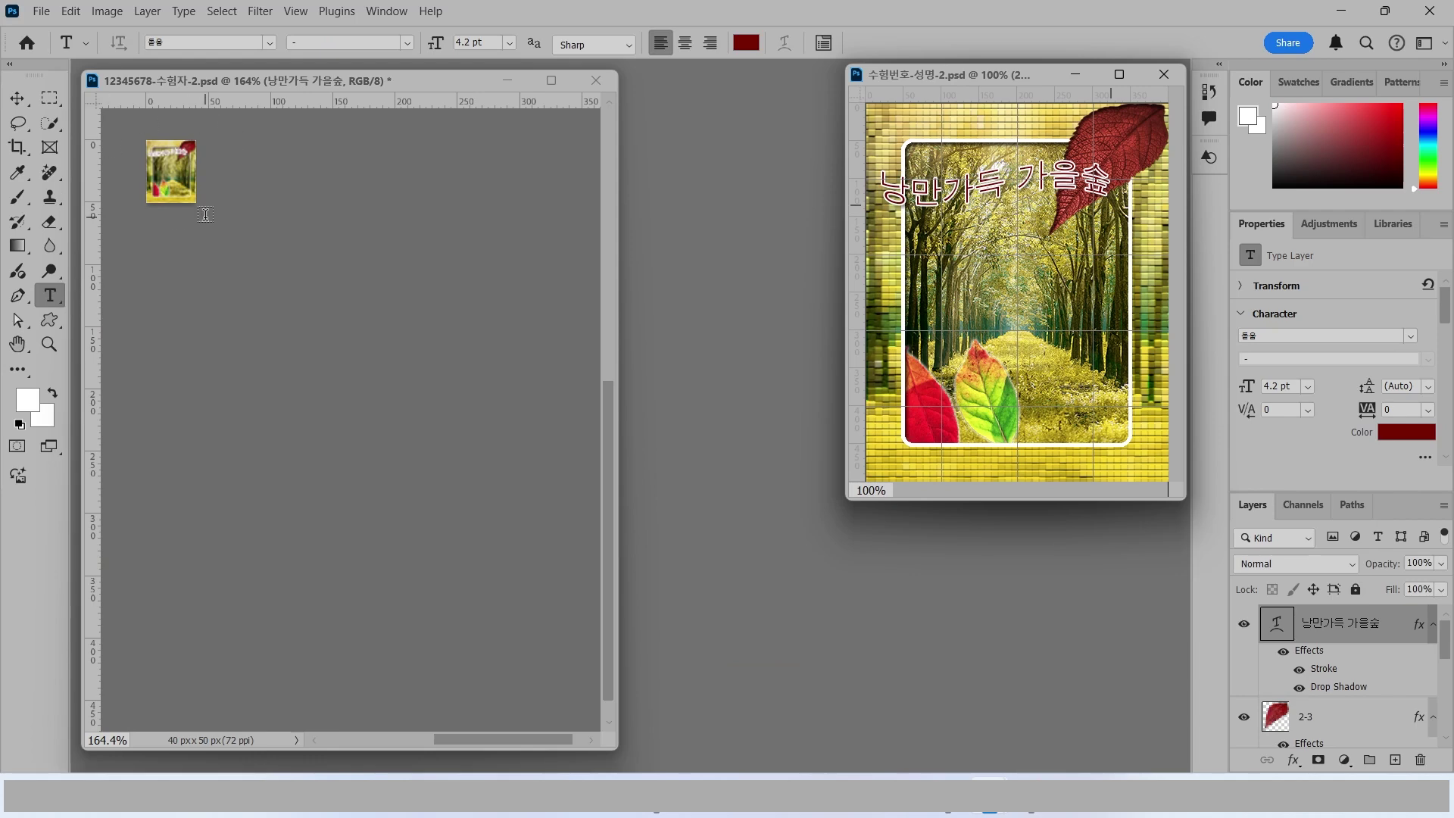
Step: Save the reduced document under its existing name, and close both it and the autumn forest reference document
{"action": "left_click", "coordinate": [42, 10]}
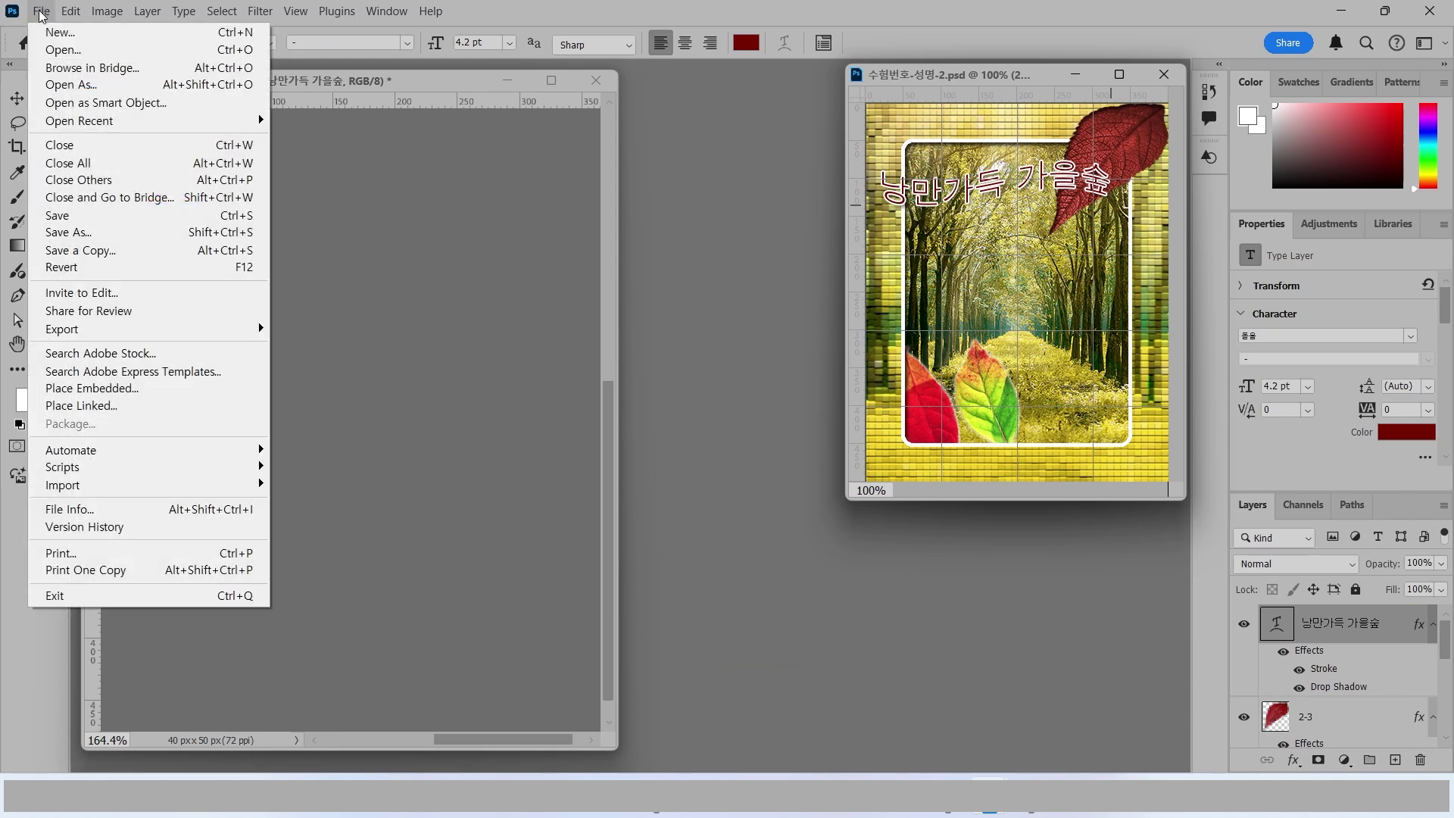
{"action": "left_click", "coordinate": [50, 226]}
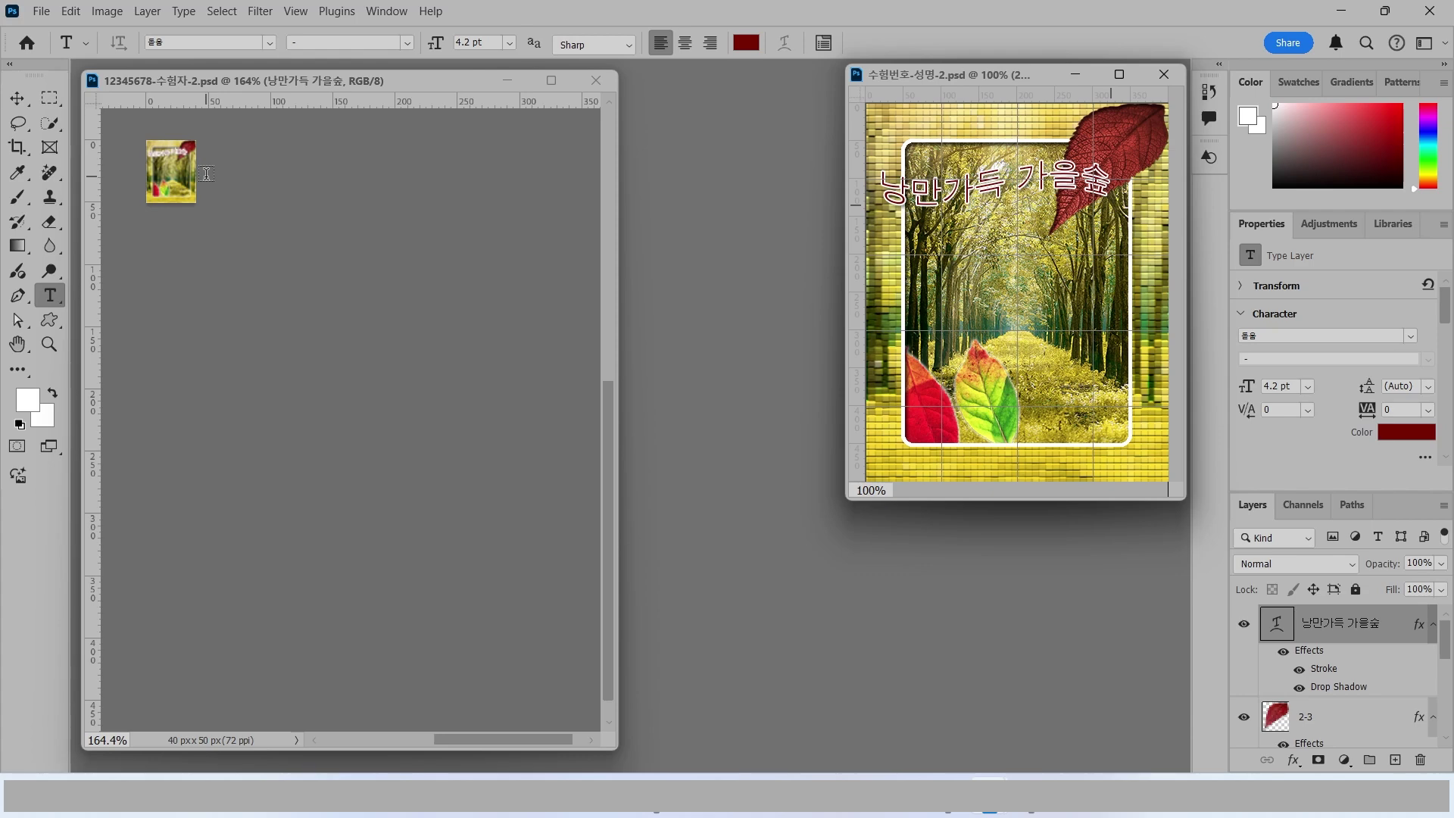
{"action": "left_click", "coordinate": [595, 80]}
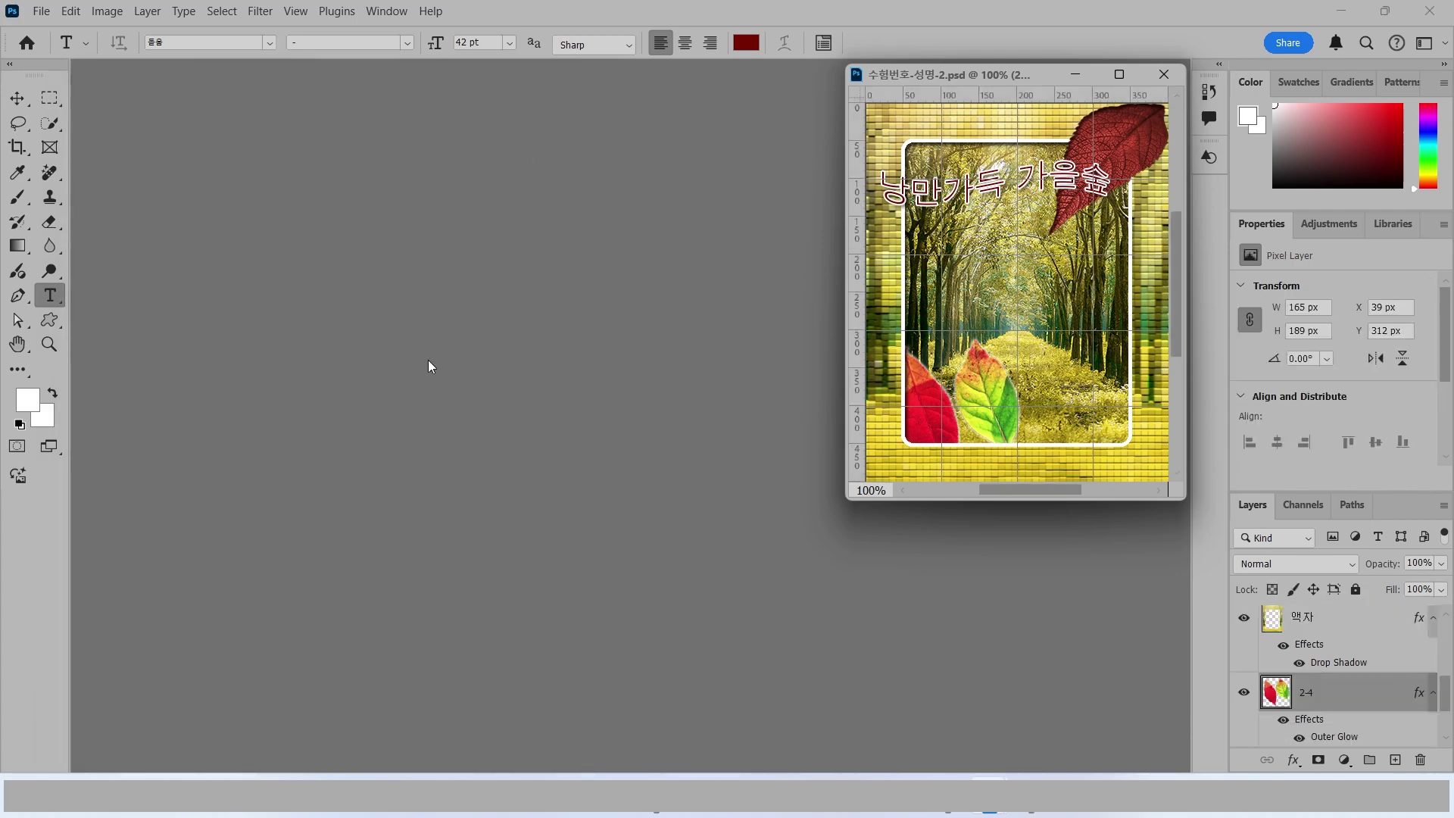
{"action": "key", "text": "ctrl+w"}
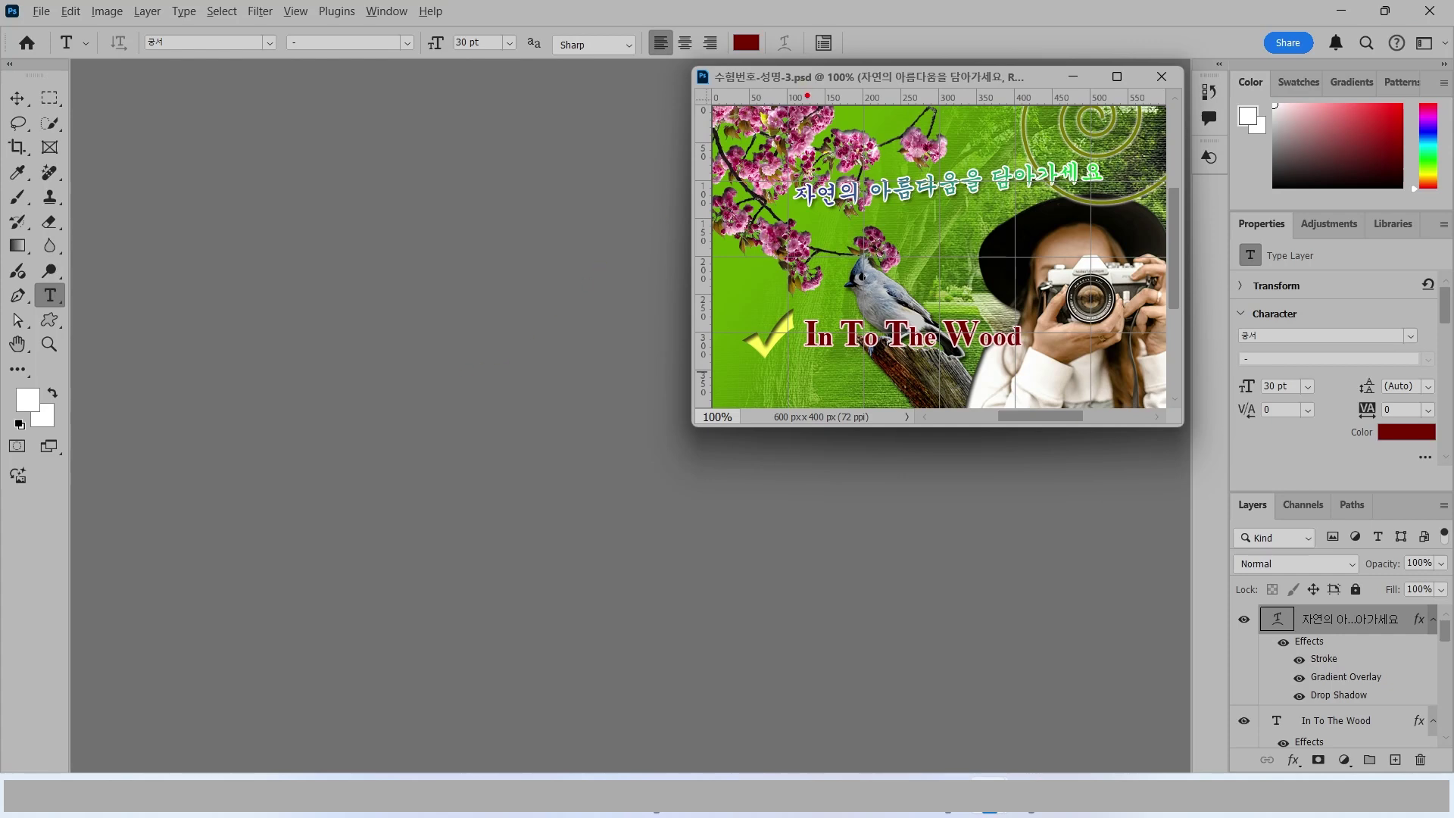
Step: Start a new document and name it with the examinee number followed by "-수험자-3"
{"action": "left_click", "coordinate": [41, 12]}
{"action": "left_click", "coordinate": [51, 33]}
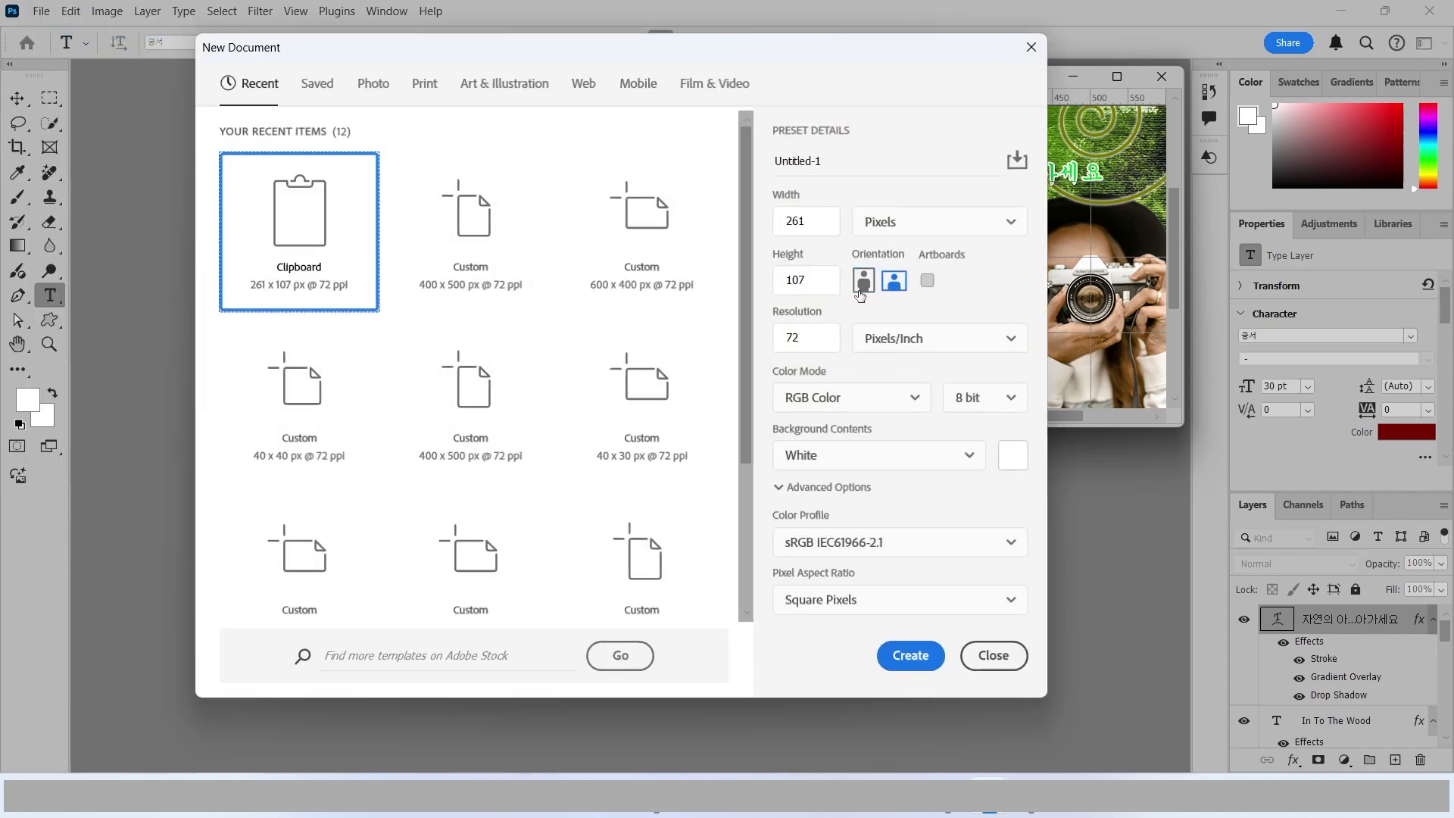
{"action": "left_click", "coordinate": [830, 162]}
{"action": "key", "text": "ctrl+a"}
{"action": "type", "text": "12"}
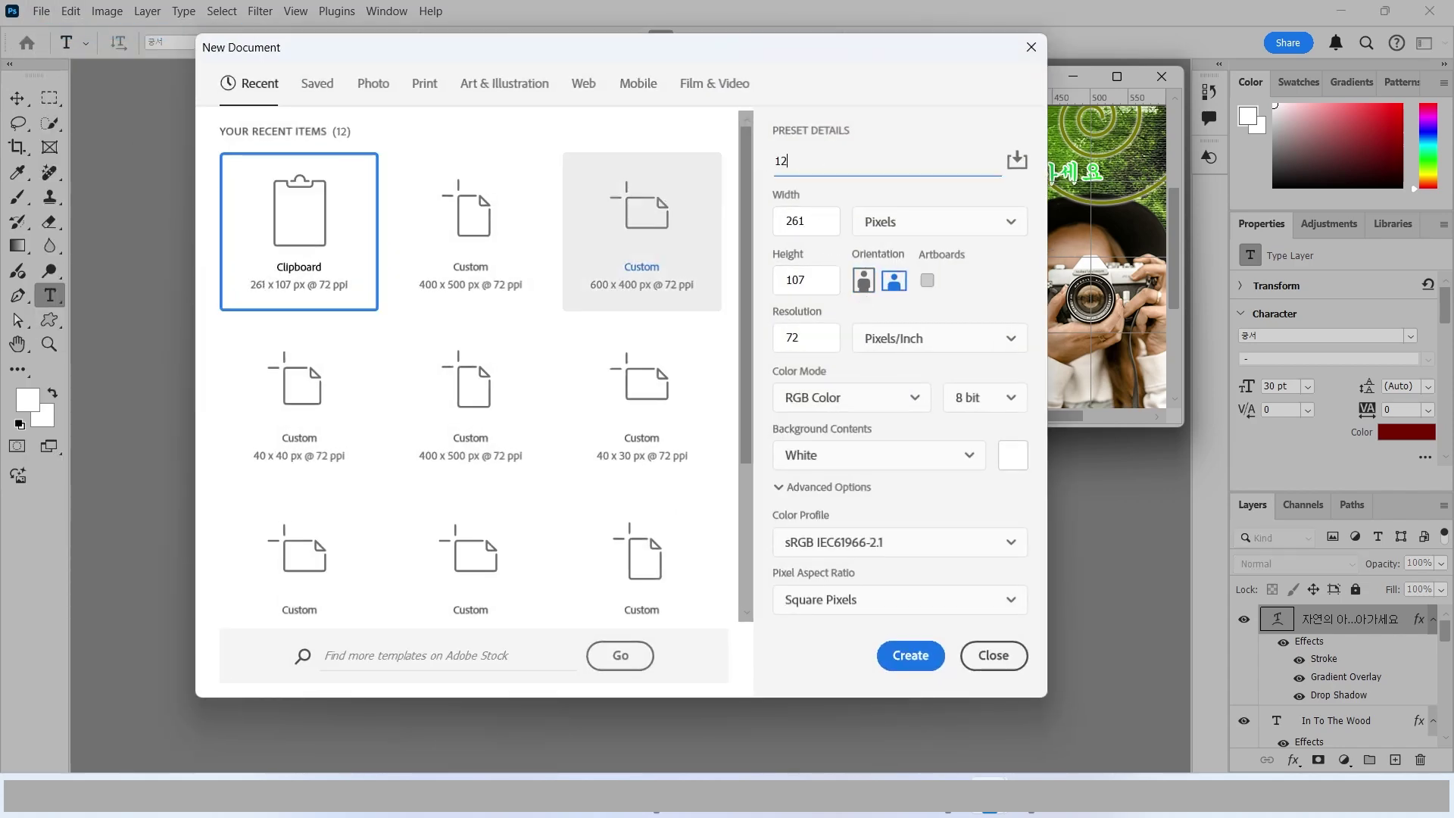
{"action": "type", "text": "345678-수"}
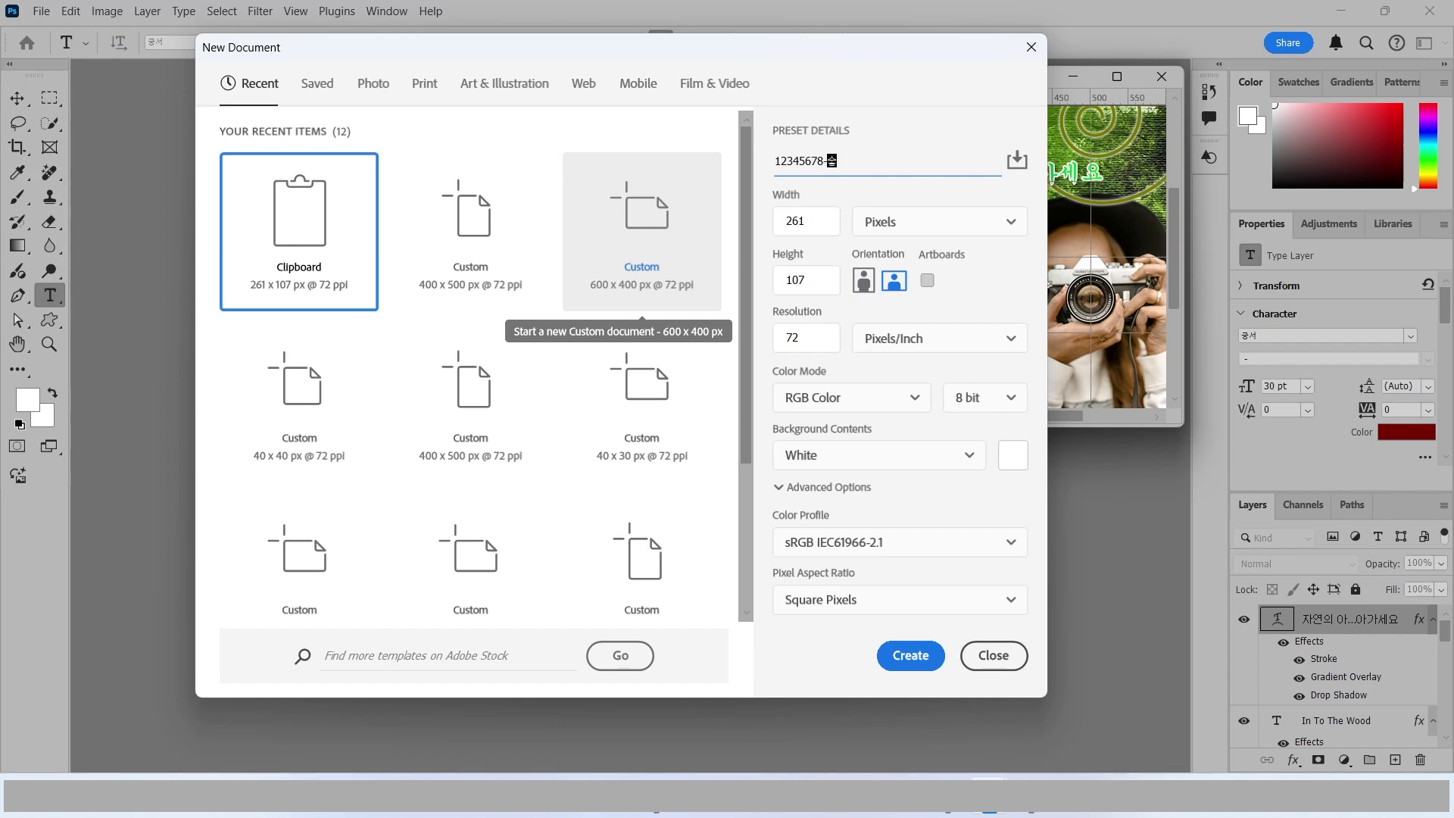
{"action": "type", "text": "렴"}
Step: Create the new document at 600 × 400 pixels, 72 pixels/inch, RGB Color 8 bit, with a white background
{"action": "left_click", "coordinate": [873, 223]}
{"action": "left_click", "coordinate": [828, 223]}
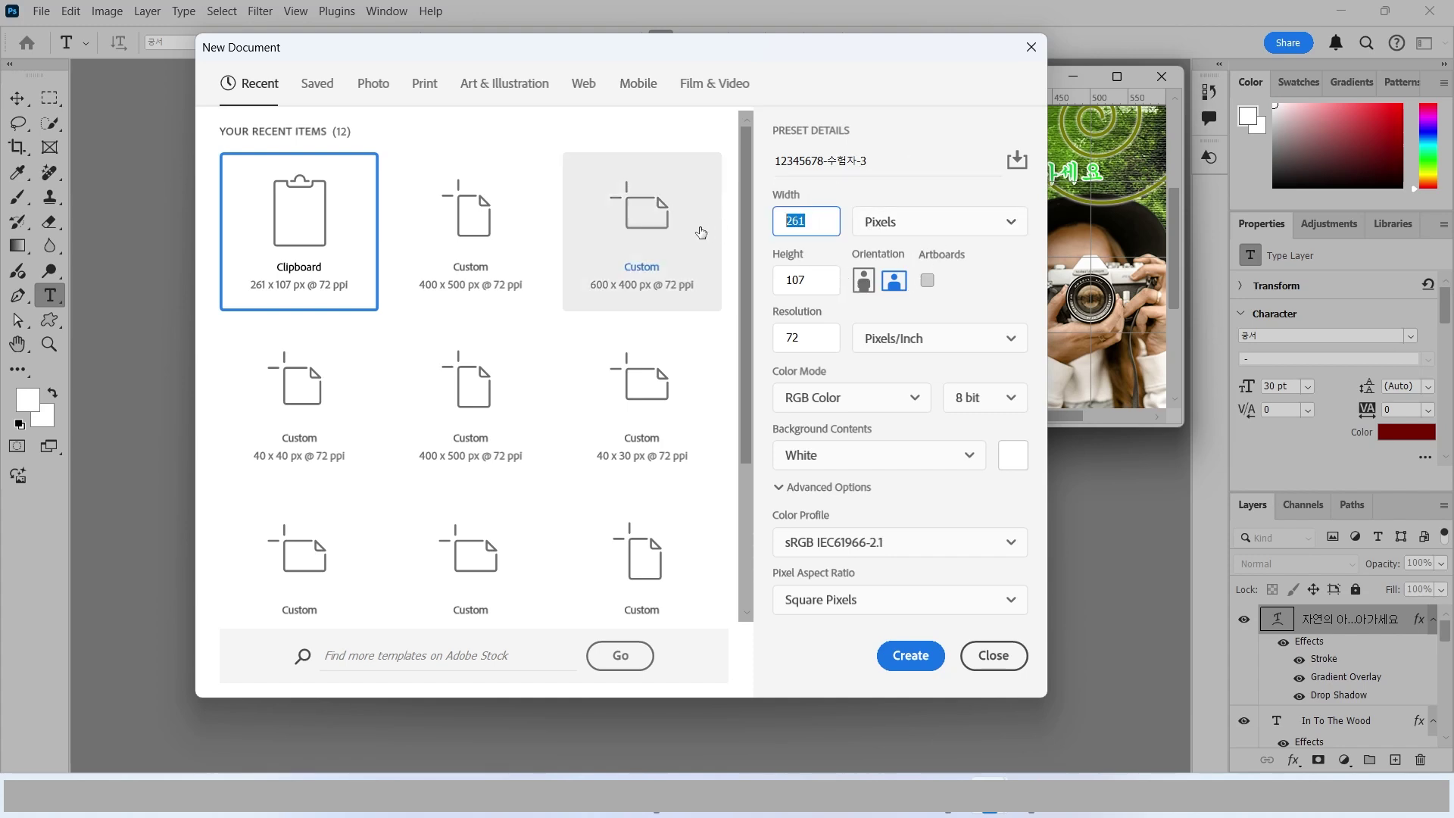
{"action": "type", "text": "600"}
{"action": "key", "text": "Tab"}
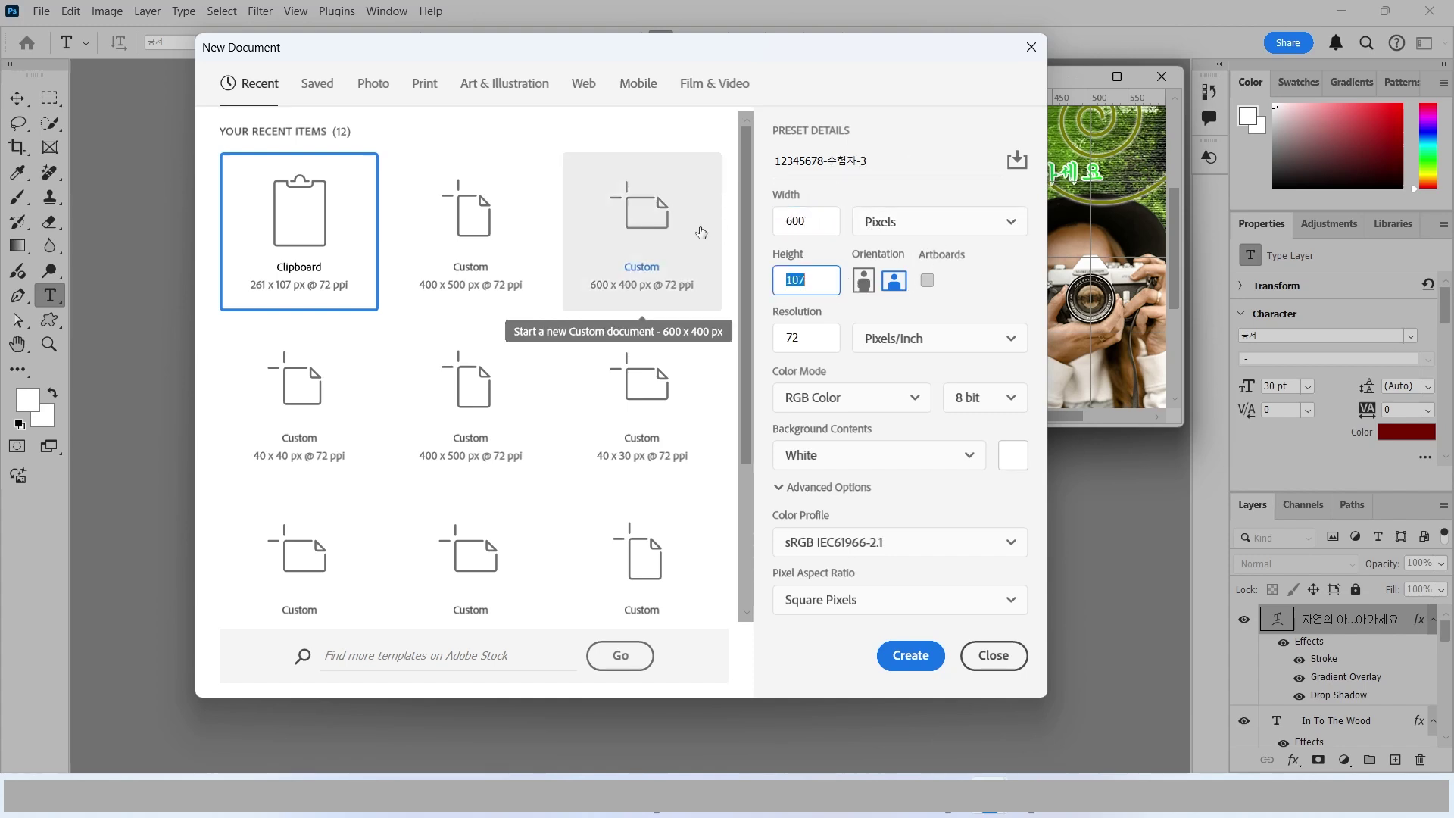
{"action": "type", "text": "400"}
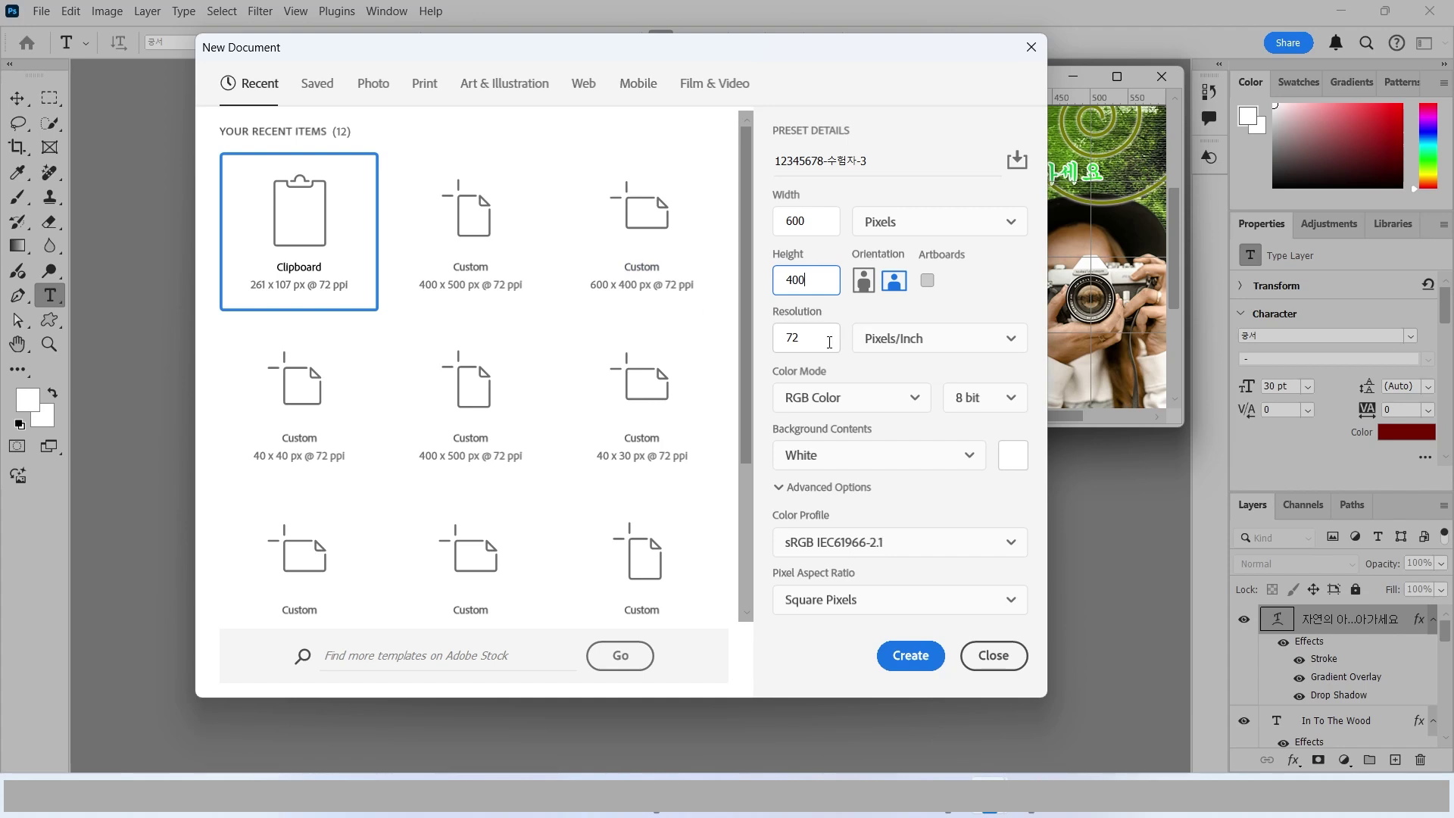
{"action": "left_click_drag", "start_coordinate": [775, 321], "coordinate": [828, 354]}
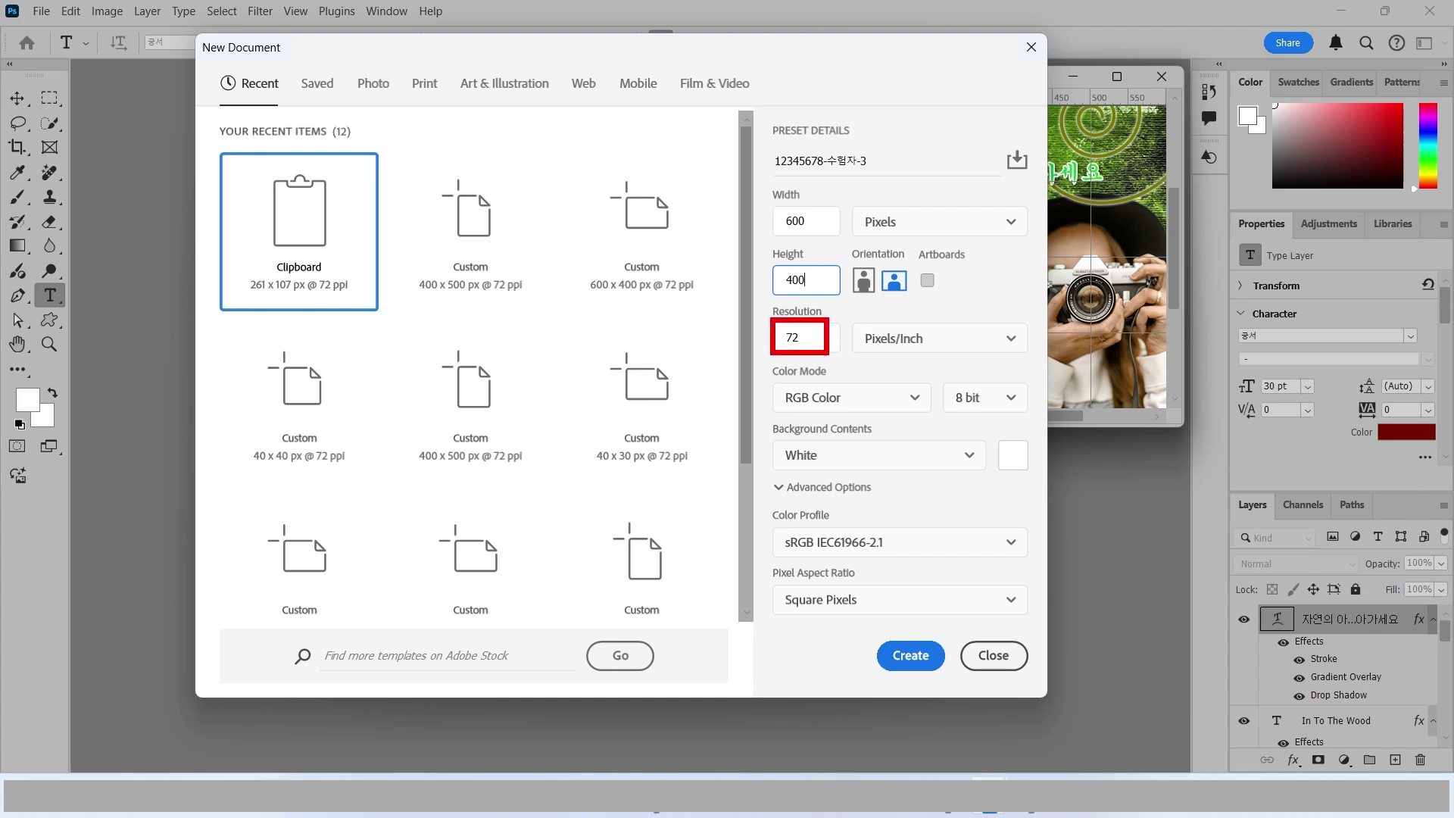
{"action": "mouse_move", "coordinate": [747, 303]}
{"action": "left_mouse_down"}
{"action": "mouse_move", "coordinate": [718, 349]}
{"action": "mouse_move", "coordinate": [755, 259]}
{"action": "left_mouse_up"}
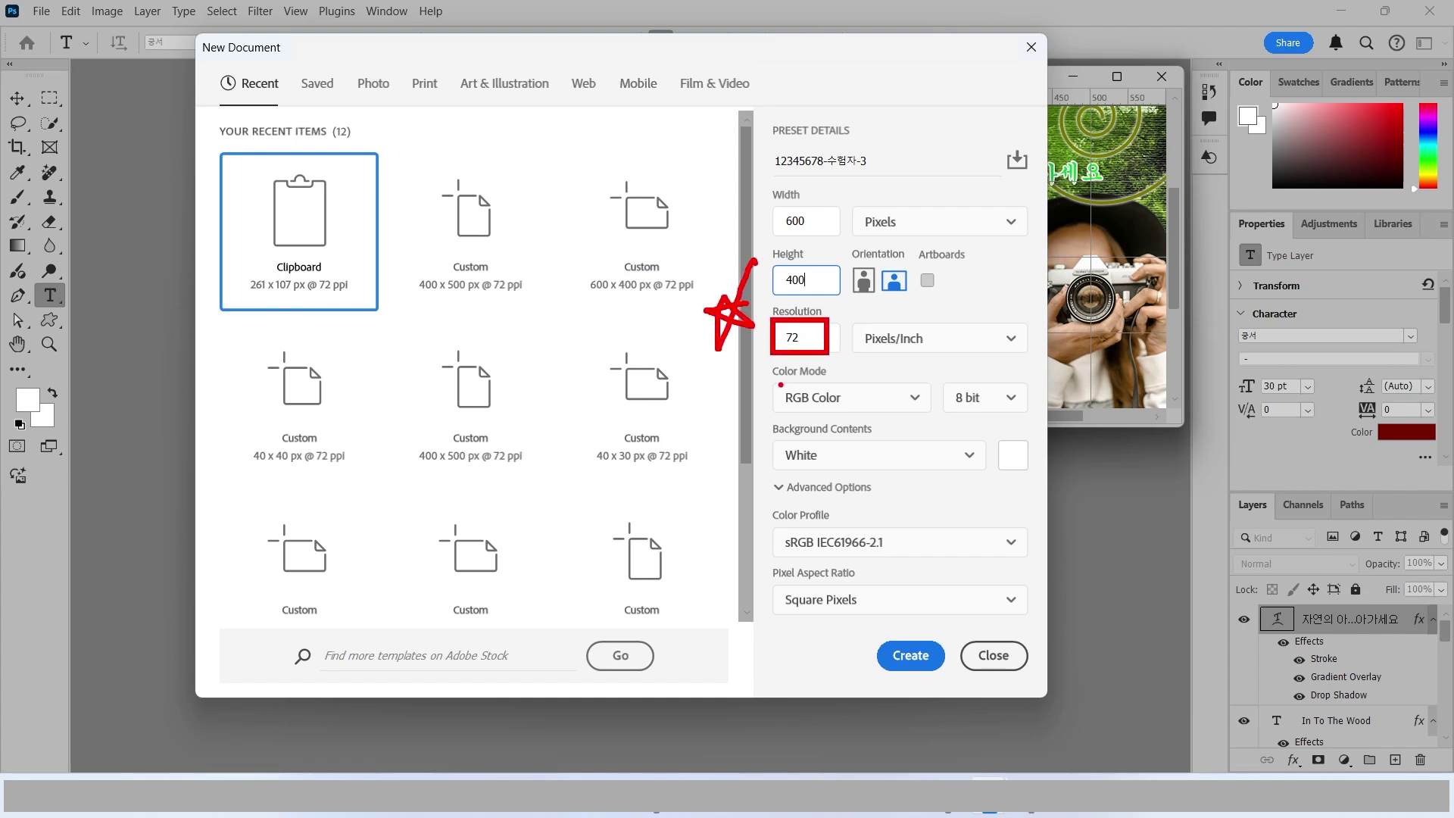
{"action": "mouse_move", "coordinate": [780, 384]}
{"action": "left_mouse_down"}
{"action": "mouse_move", "coordinate": [890, 416]}
{"action": "mouse_move", "coordinate": [977, 402]}
{"action": "mouse_move", "coordinate": [1027, 417]}
{"action": "left_mouse_up"}
{"action": "left_click_drag", "start_coordinate": [768, 439], "coordinate": [894, 477]}
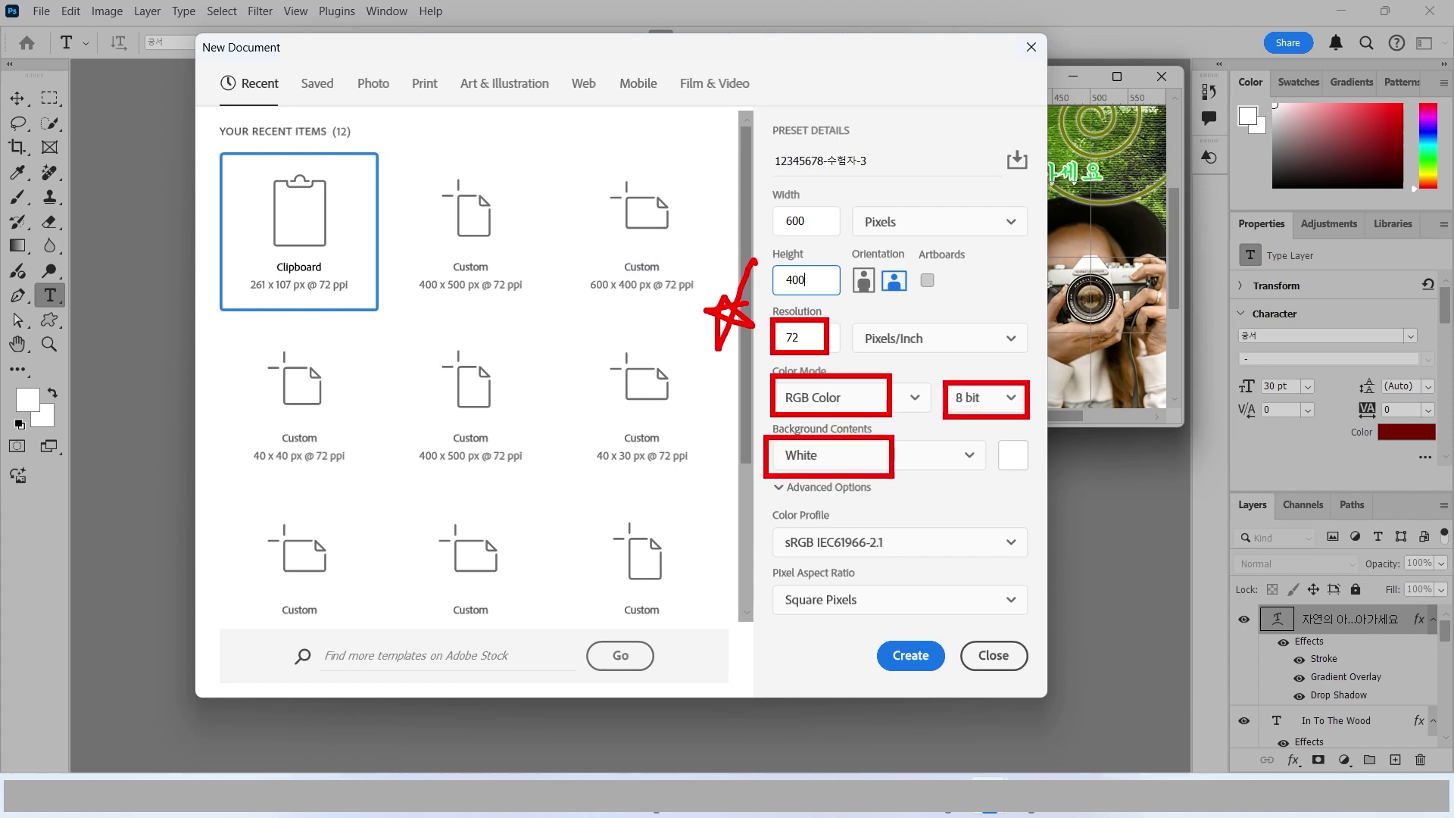
{"action": "mouse_move", "coordinate": [893, 615]}
{"action": "left_mouse_down"}
{"action": "mouse_move", "coordinate": [914, 650]}
{"action": "mouse_move", "coordinate": [954, 597]}
{"action": "left_mouse_up"}
{"action": "left_click", "coordinate": [910, 656]}
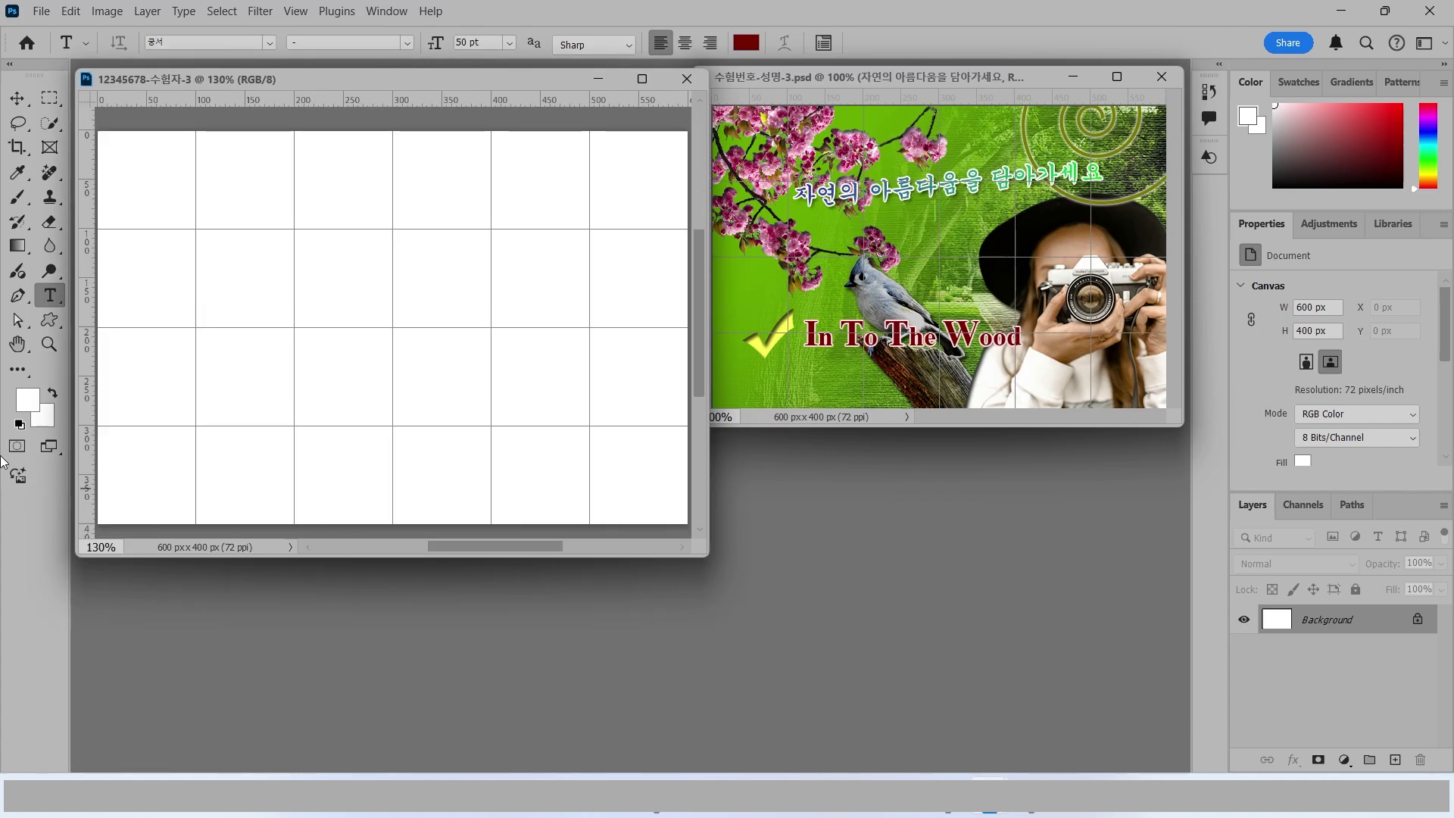
Step: Set the background color to #66aa00 and fill the Background layer of the new document with it
{"action": "key", "text": "alt"}
{"action": "left_click", "coordinate": [45, 417]}
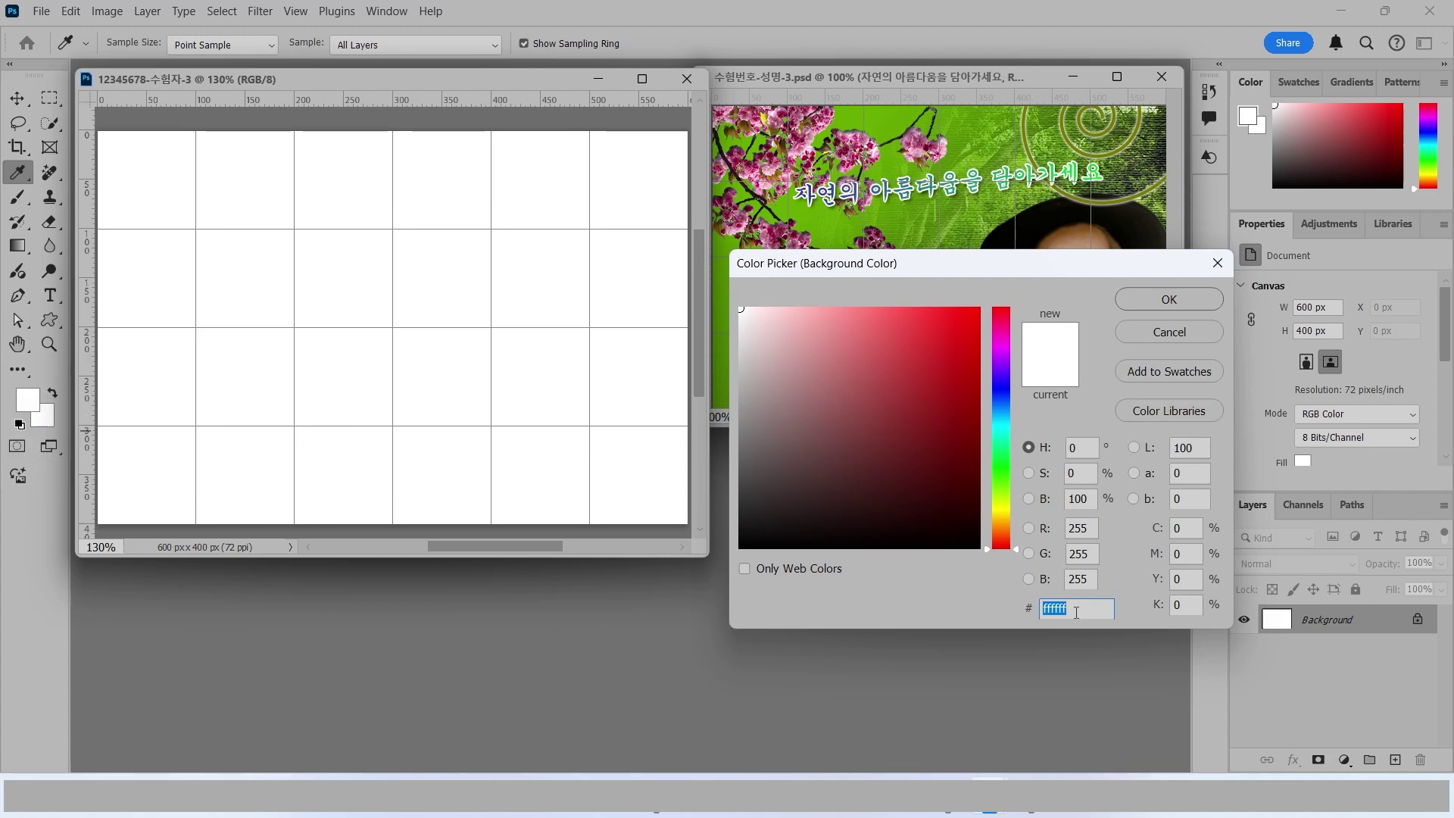
{"action": "type", "text": "6"}
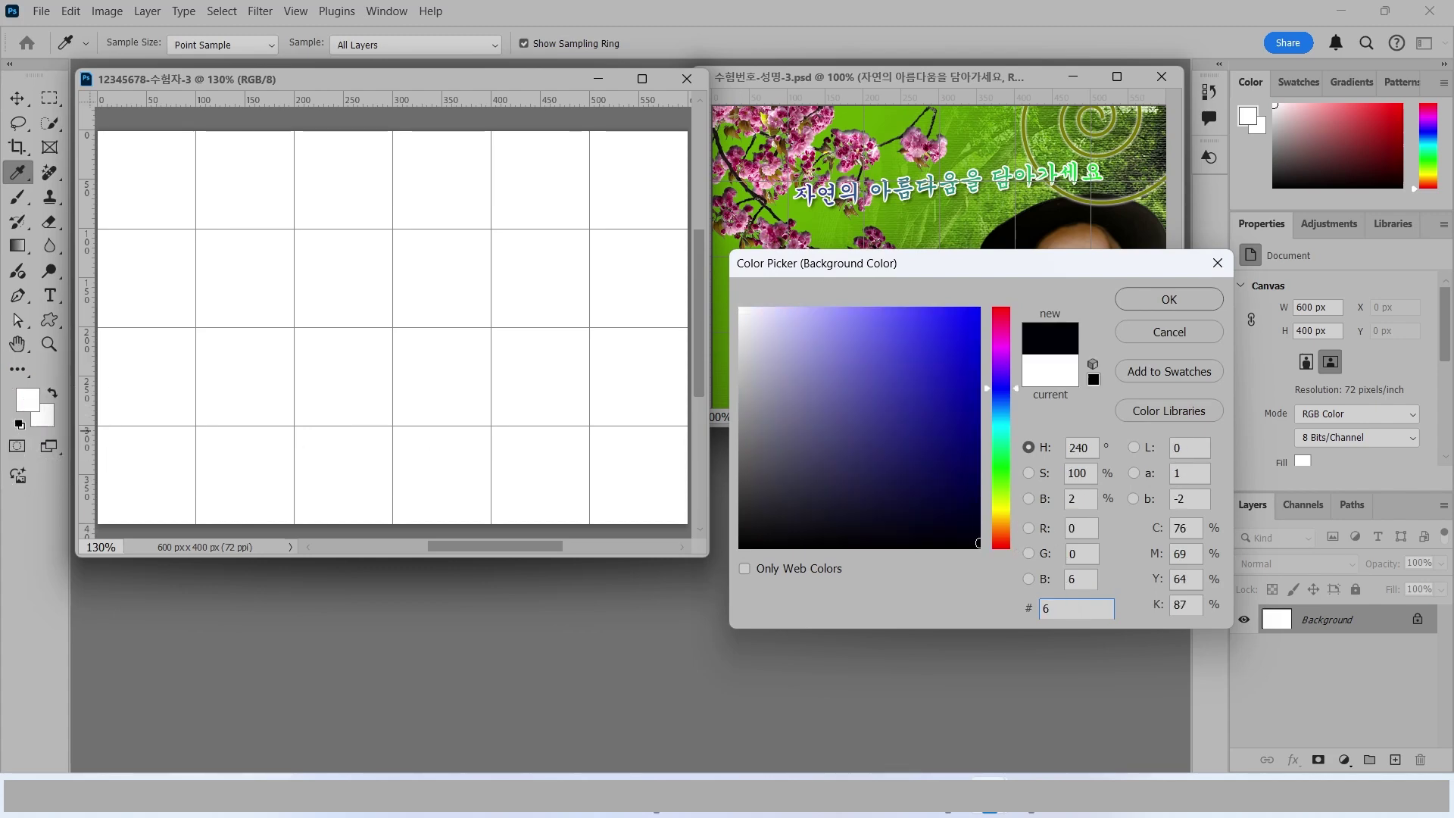
{"action": "type", "text": "6"}
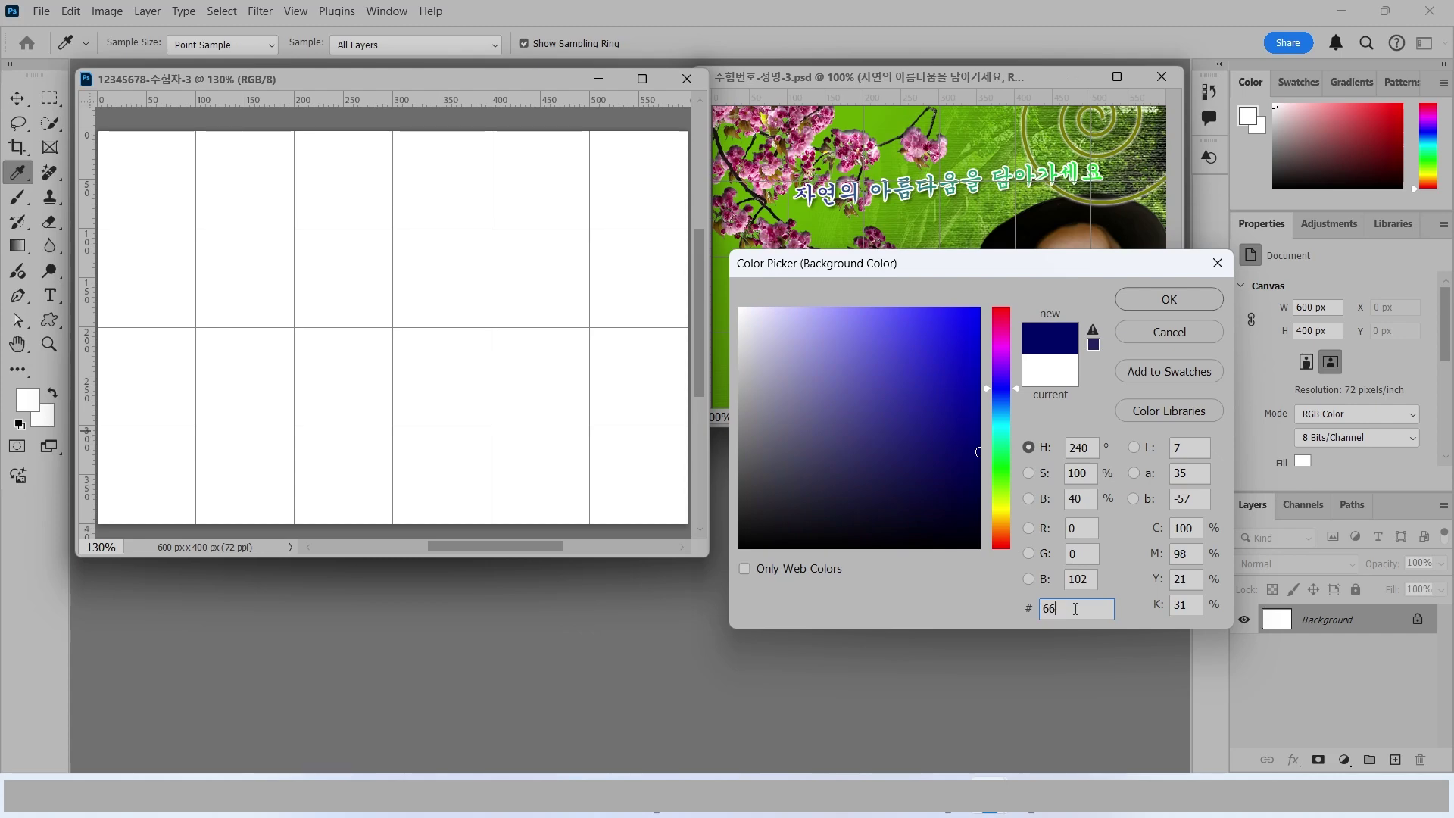
{"action": "type", "text": "aa00"}
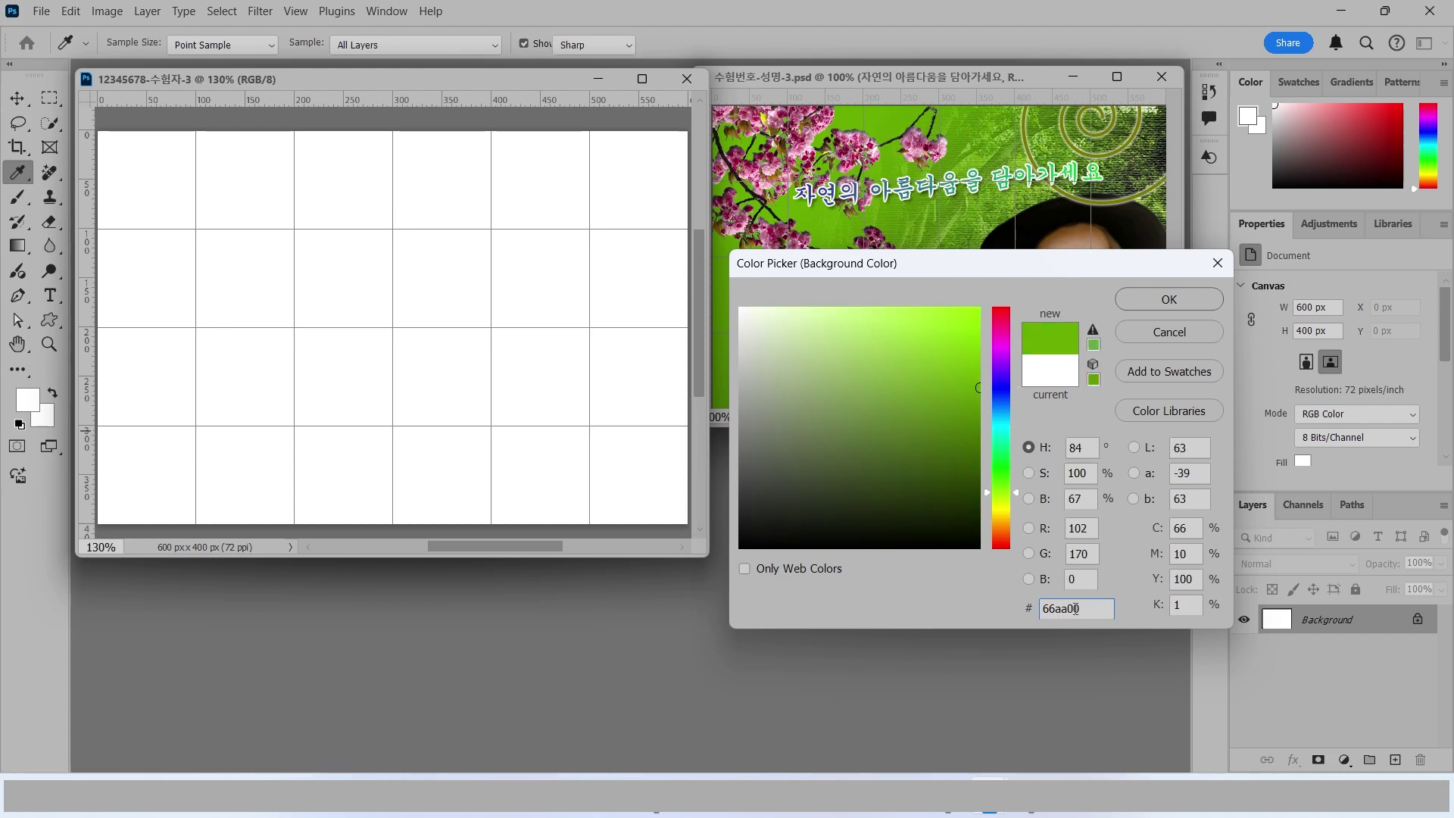
{"action": "key", "text": "Return"}
{"action": "key", "text": "t"}
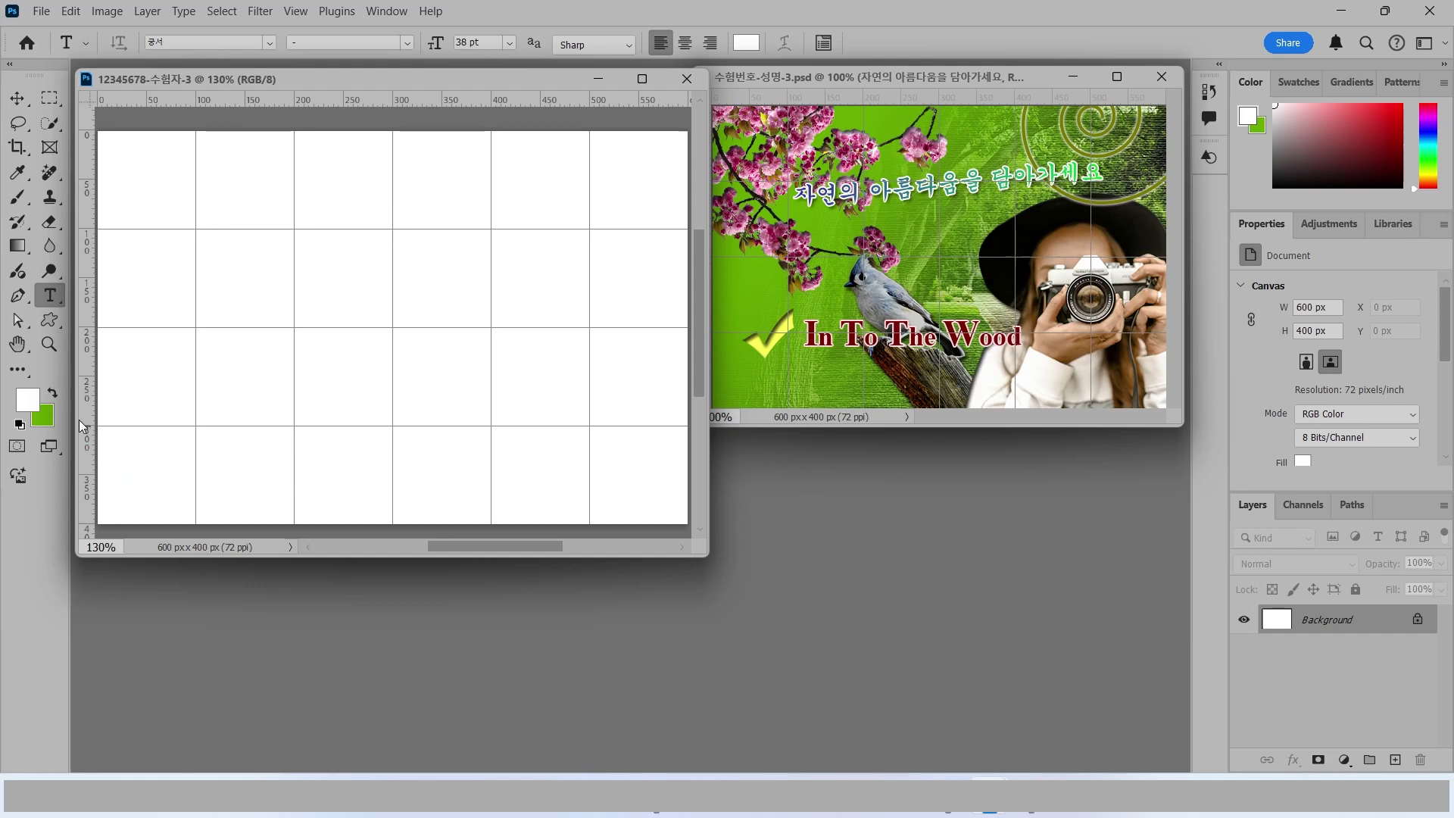
{"action": "key", "text": "ctrl+Delete"}
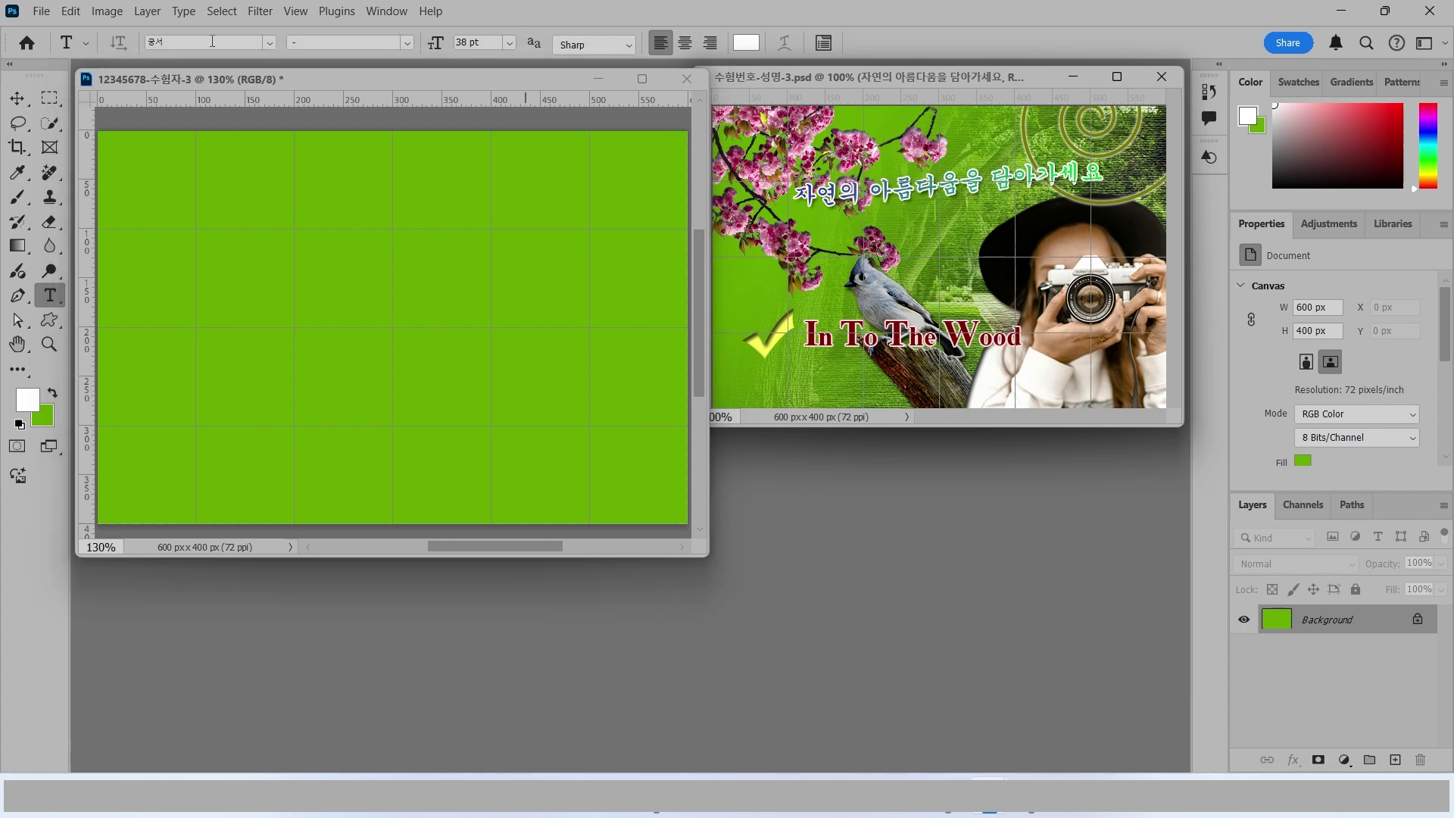
Step: Open the tree-lined street photo 2급-5.jpg from the 소스 folder
{"action": "left_click", "coordinate": [41, 12]}
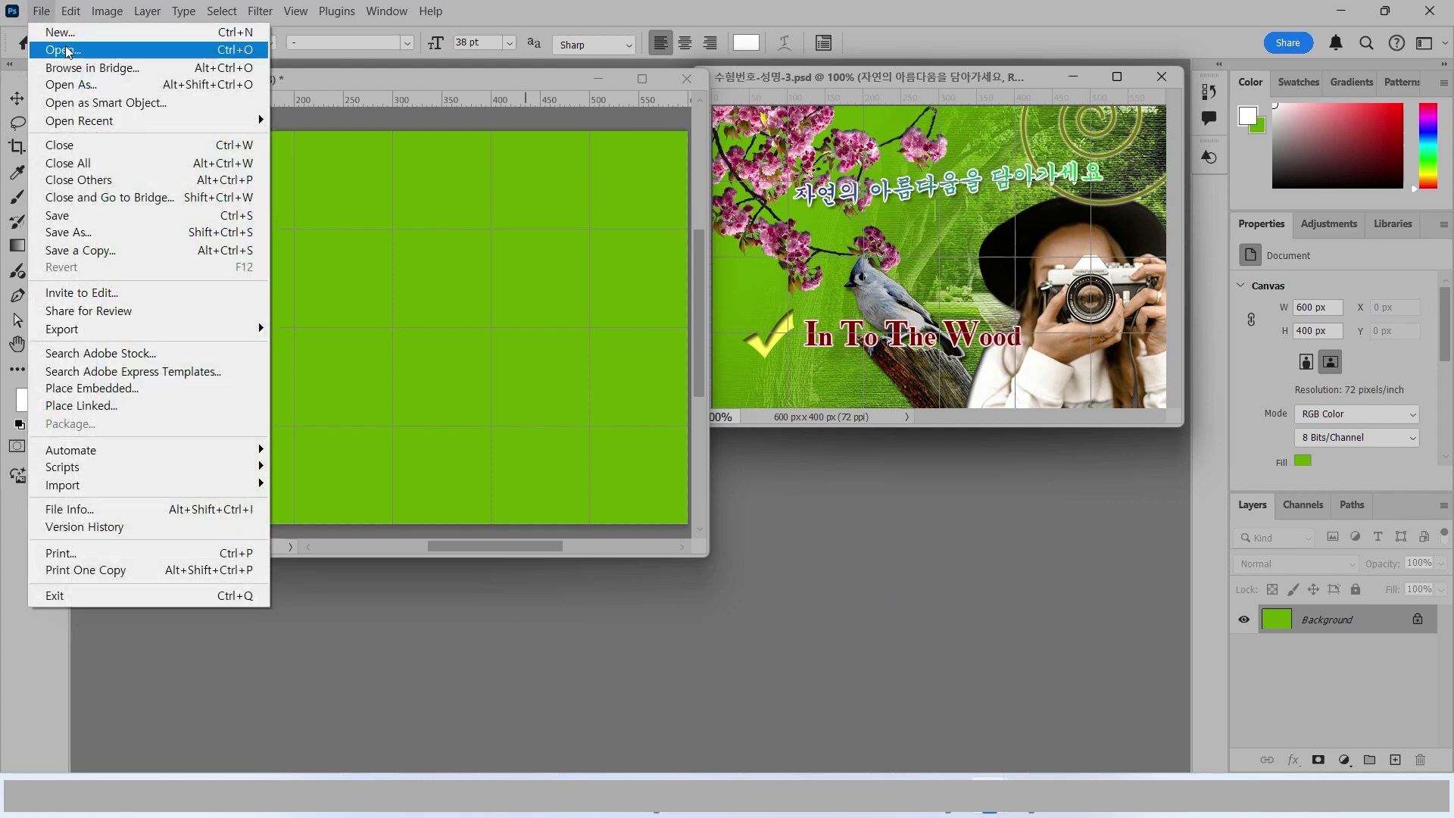
{"action": "left_click", "coordinate": [822, 556]}
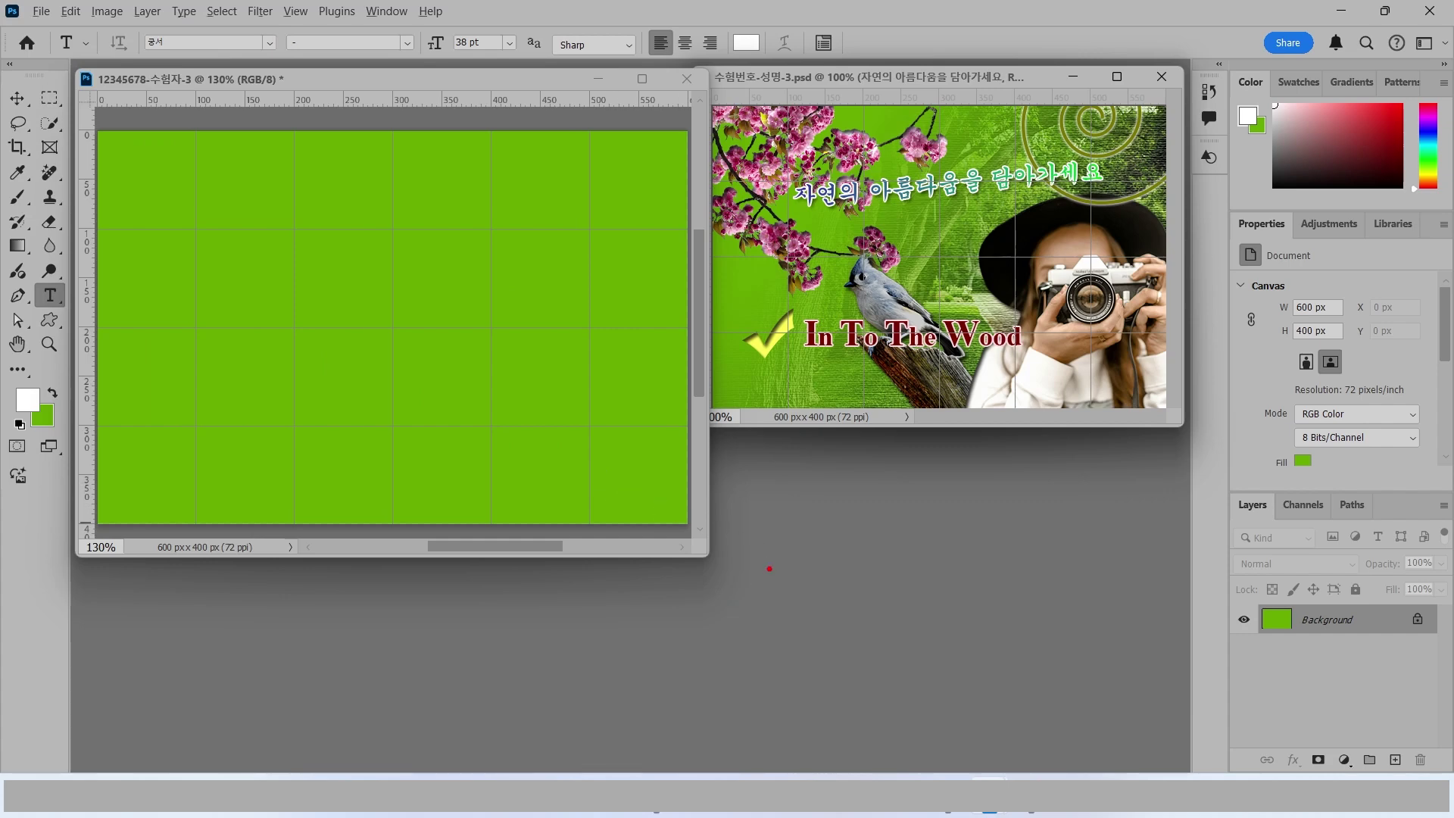
{"action": "left_click_drag", "start_coordinate": [769, 568], "coordinate": [825, 526]}
{"action": "key", "text": "ctrl+o"}
{"action": "left_click", "coordinate": [303, 52]}
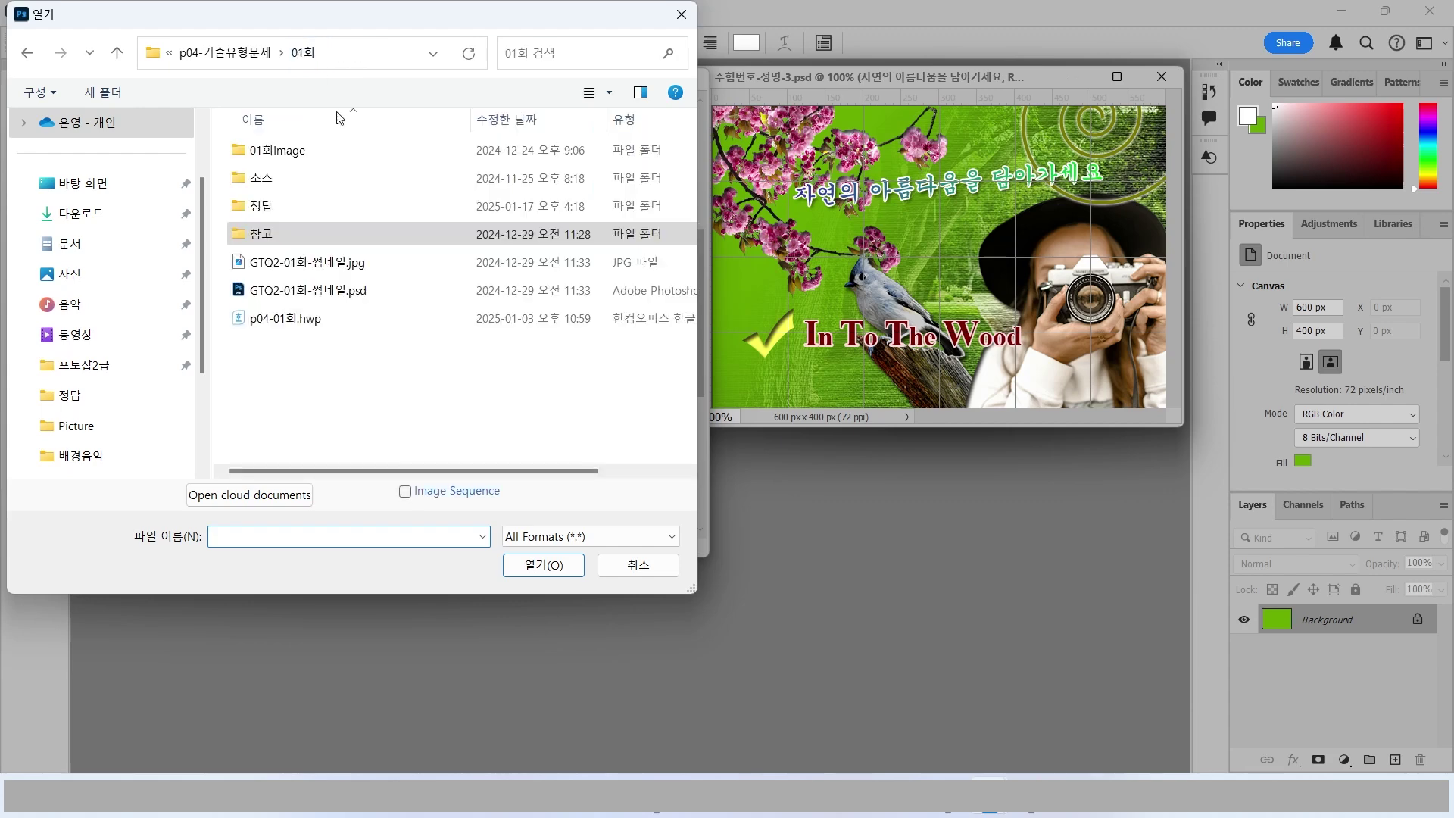
{"action": "double_click", "coordinate": [262, 179]}
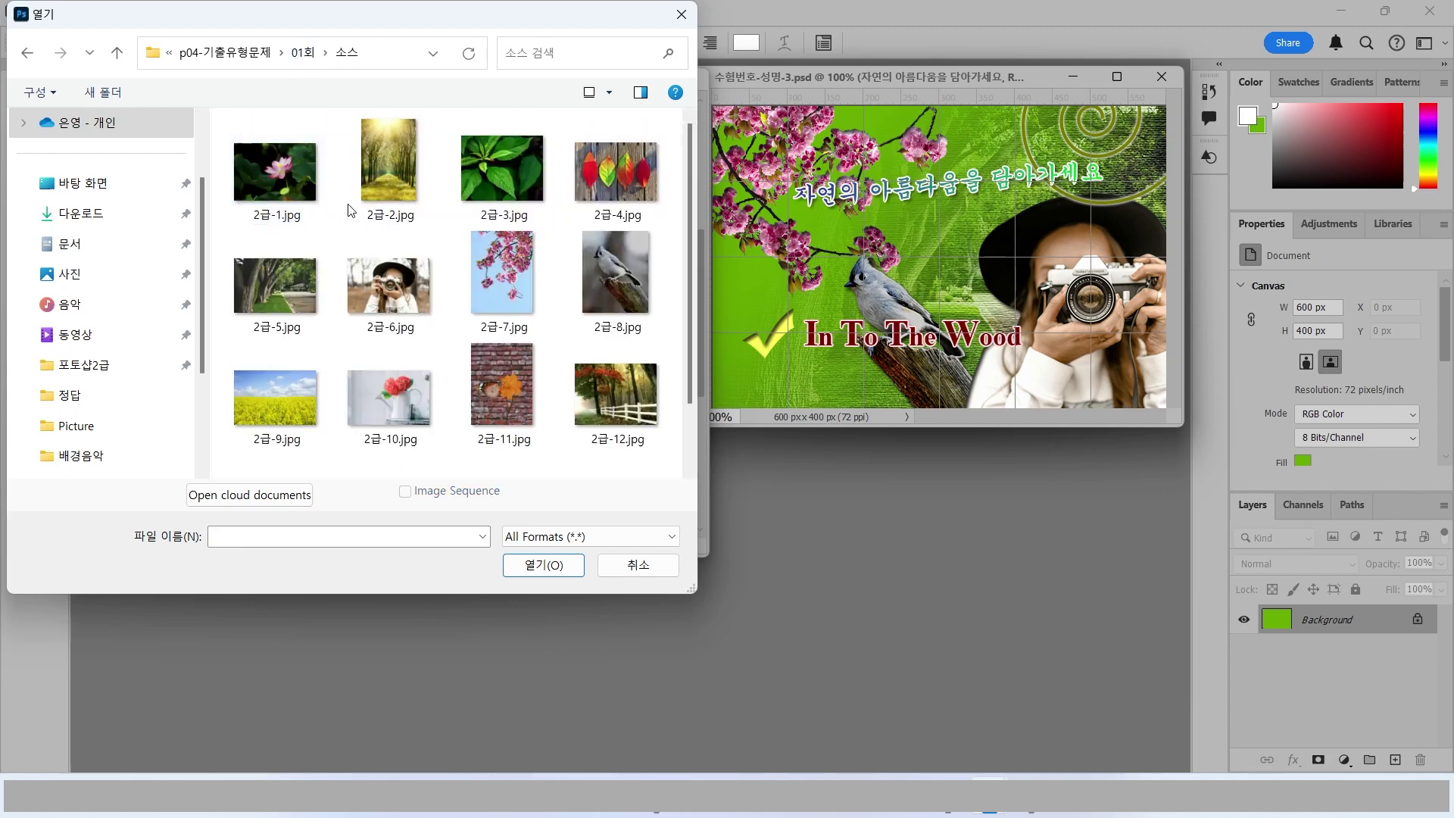
{"action": "left_click", "coordinate": [241, 316]}
{"action": "left_click", "coordinate": [543, 565]}
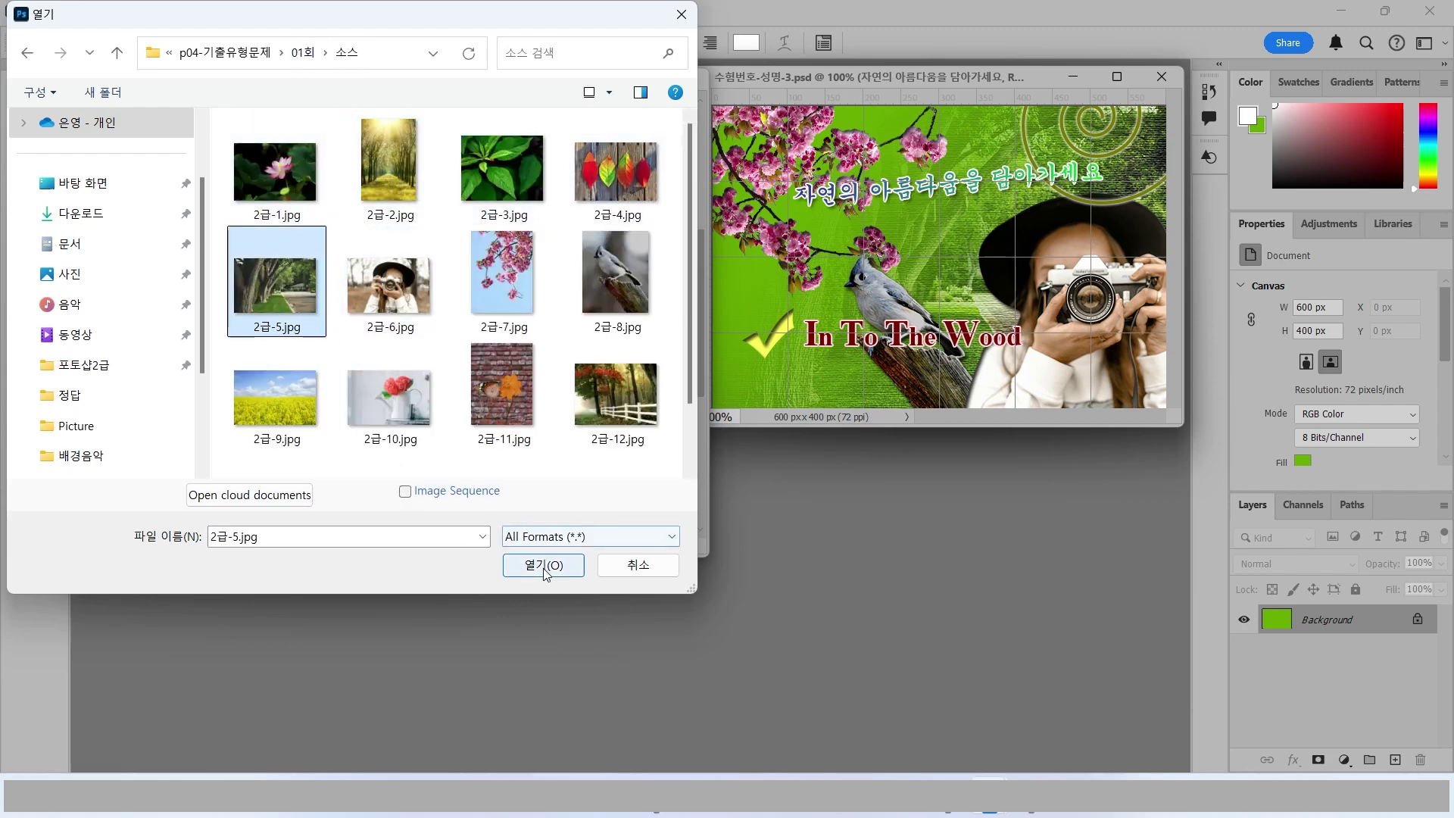
Step: Resize the 2급-5.jpg image to 600 × 400 pixels with its proportions linked
{"action": "left_click_drag", "start_coordinate": [314, 116], "coordinate": [498, 223]}
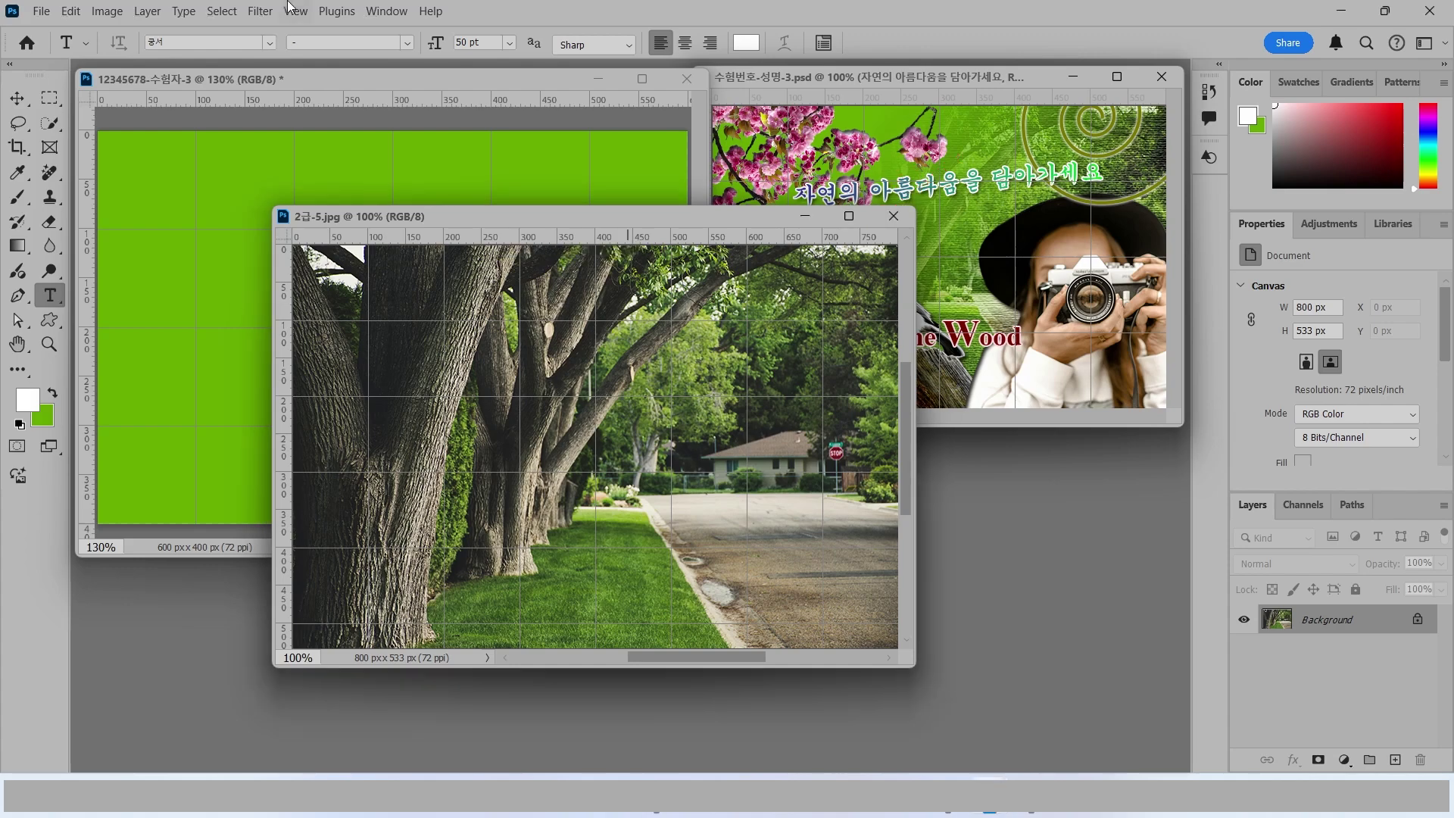
{"action": "left_click", "coordinate": [107, 10]}
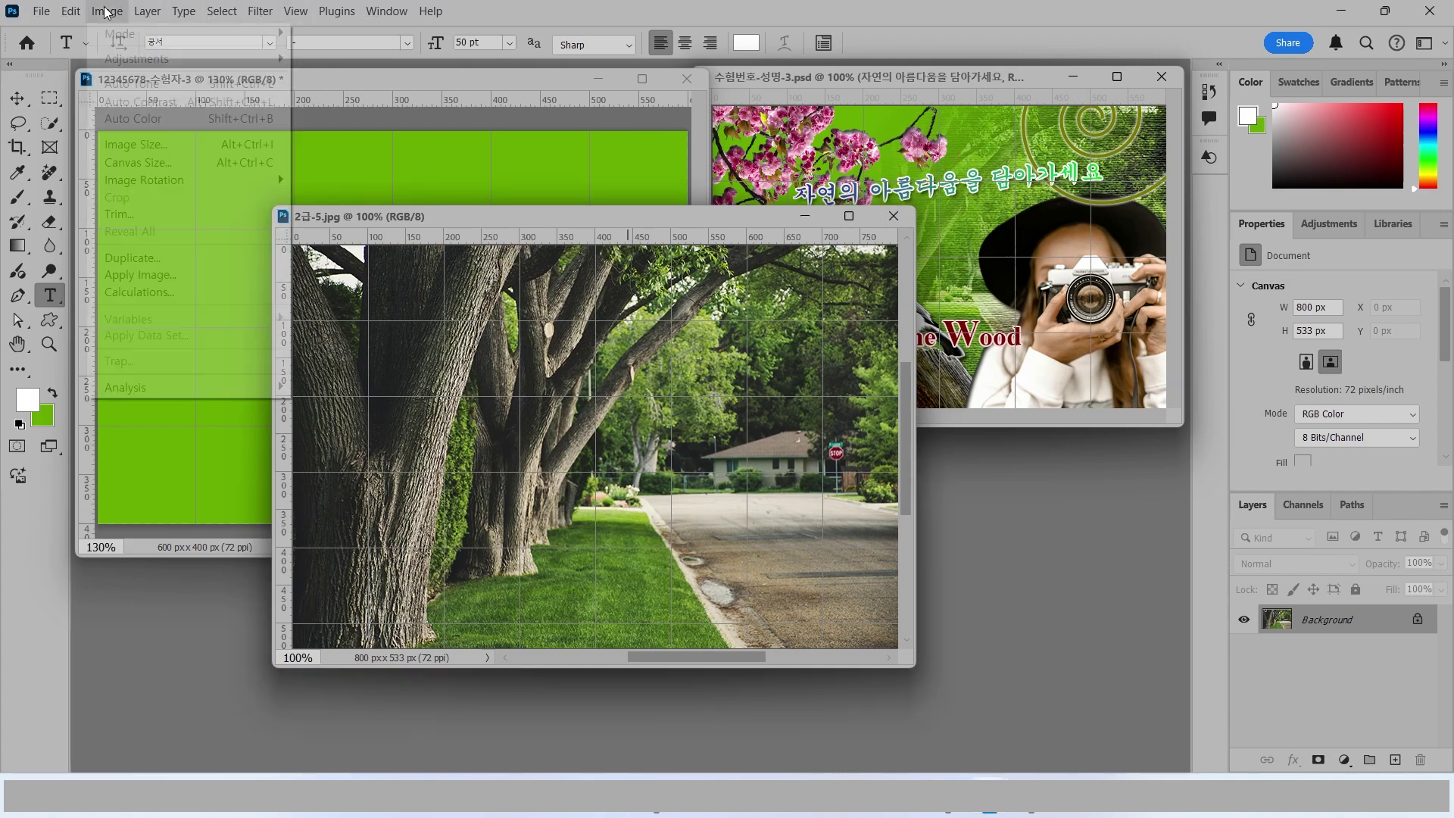
{"action": "left_click", "coordinate": [133, 144]}
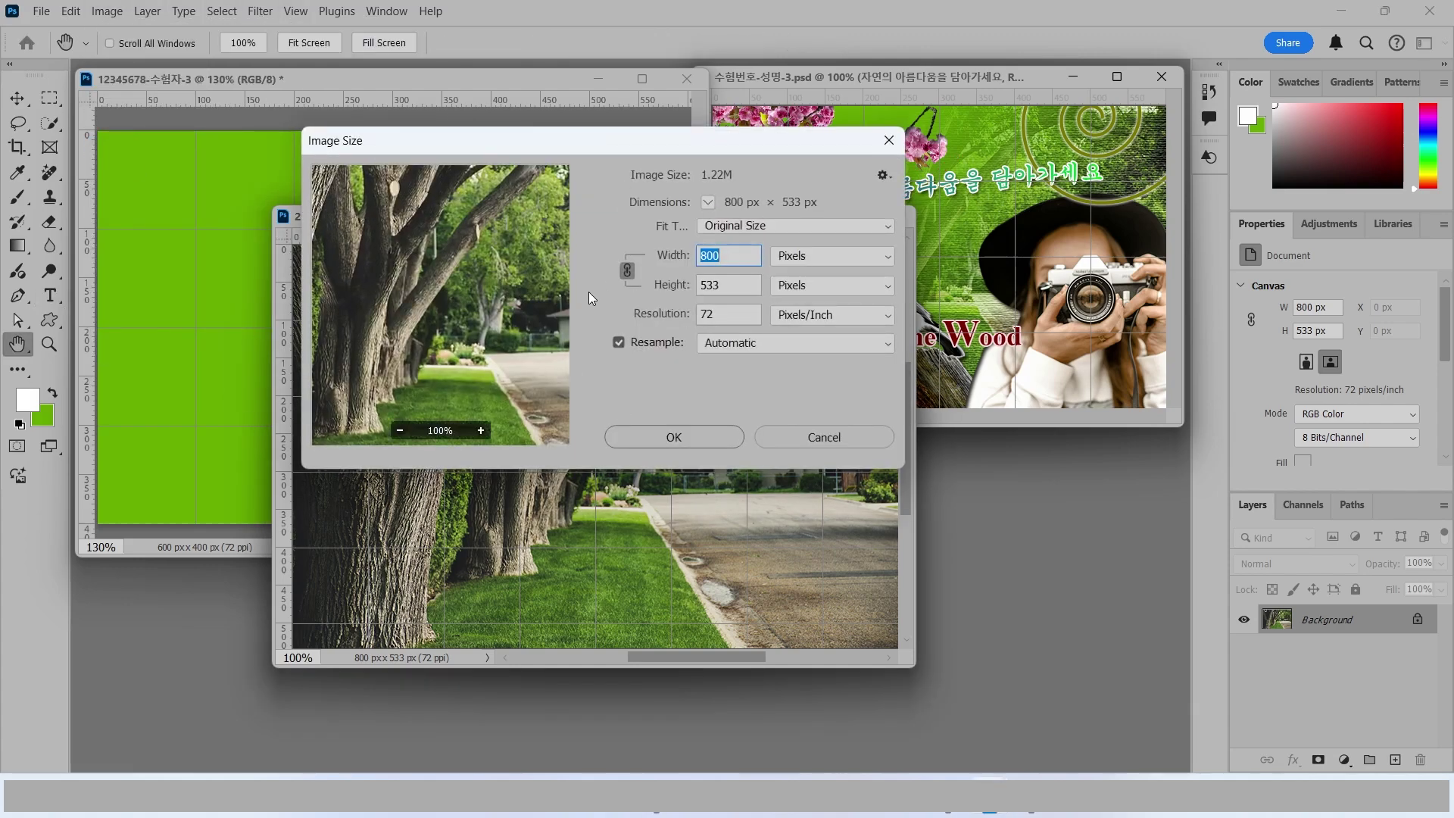
{"action": "type", "text": "600"}
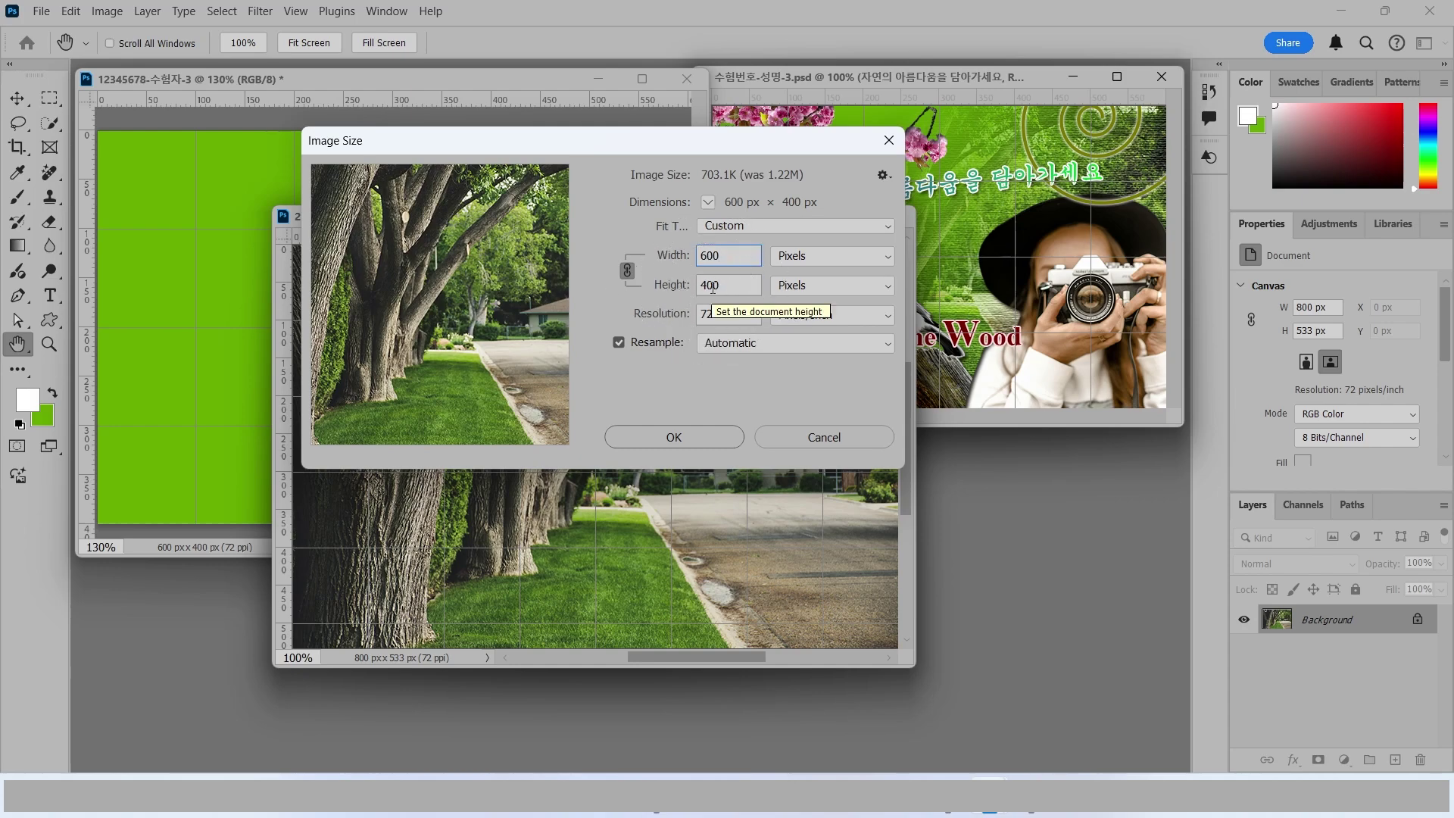
{"action": "left_click", "coordinate": [657, 439]}
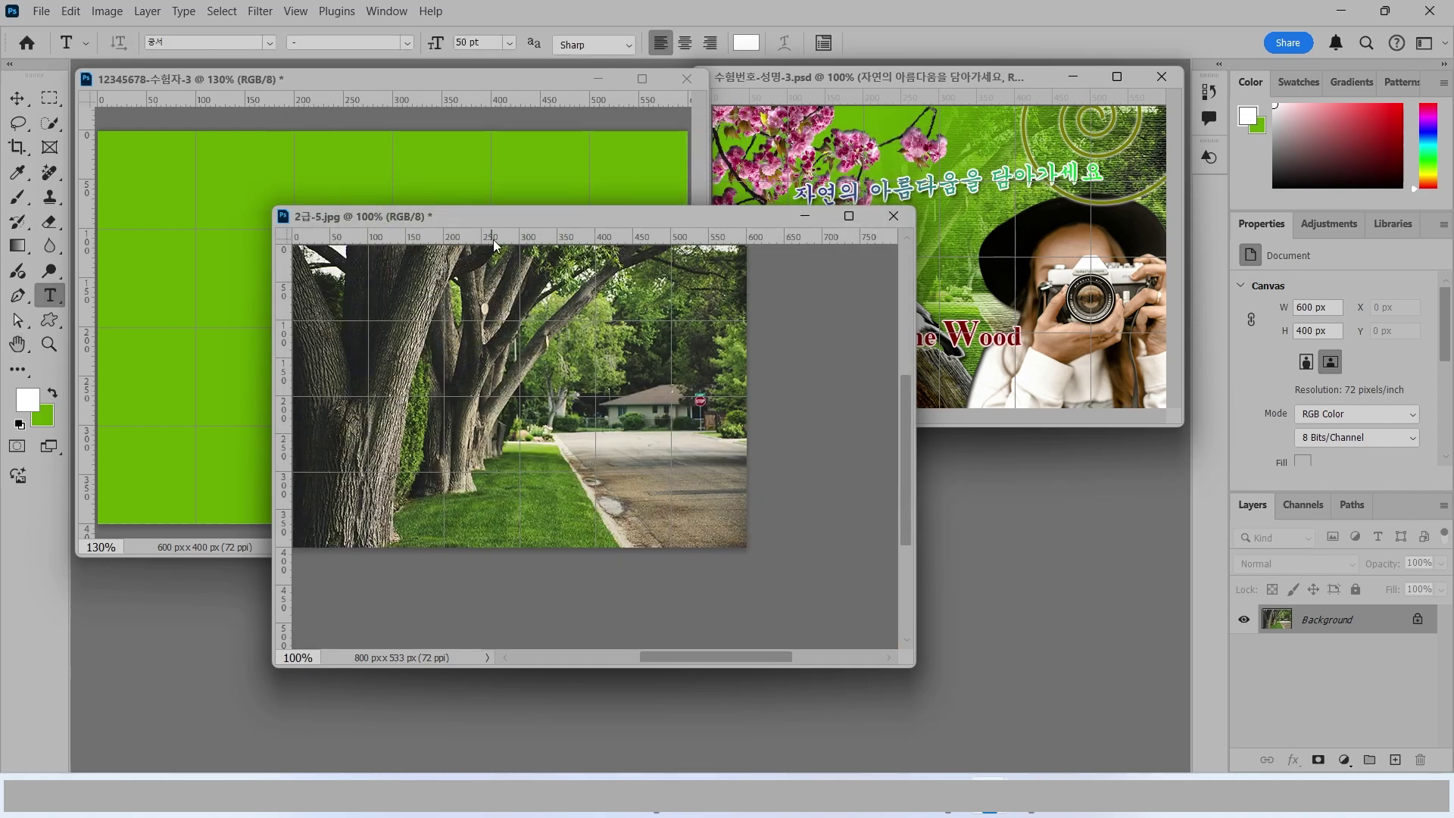
Step: Copy the resized photo into the green document so it covers the whole canvas, and close the source photo
{"action": "left_click_drag", "start_coordinate": [514, 220], "coordinate": [597, 273]}
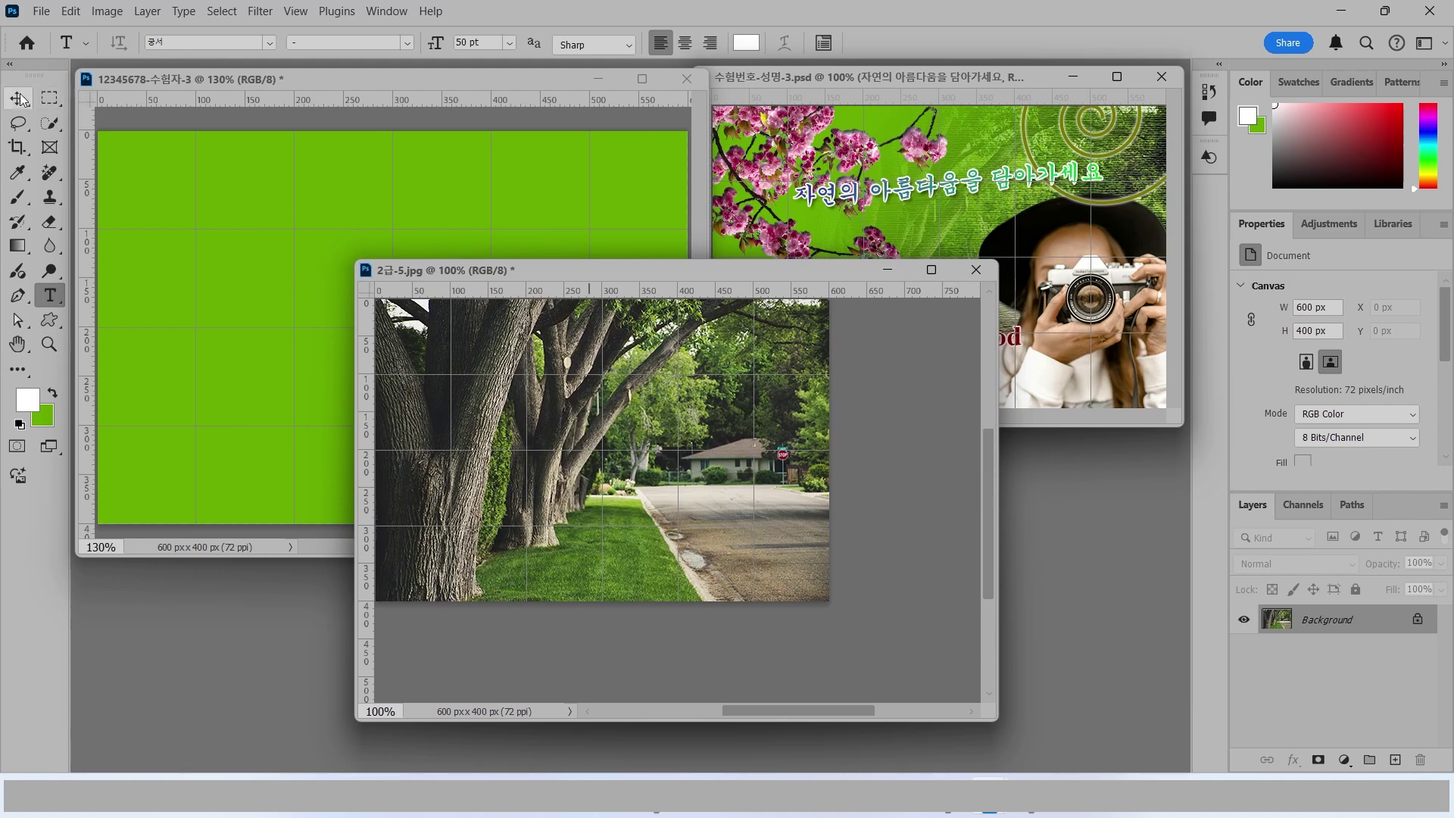
{"action": "left_click", "coordinate": [19, 99]}
{"action": "left_click_drag", "start_coordinate": [455, 403], "coordinate": [161, 324]}
{"action": "left_click_drag", "start_coordinate": [356, 370], "coordinate": [465, 331]}
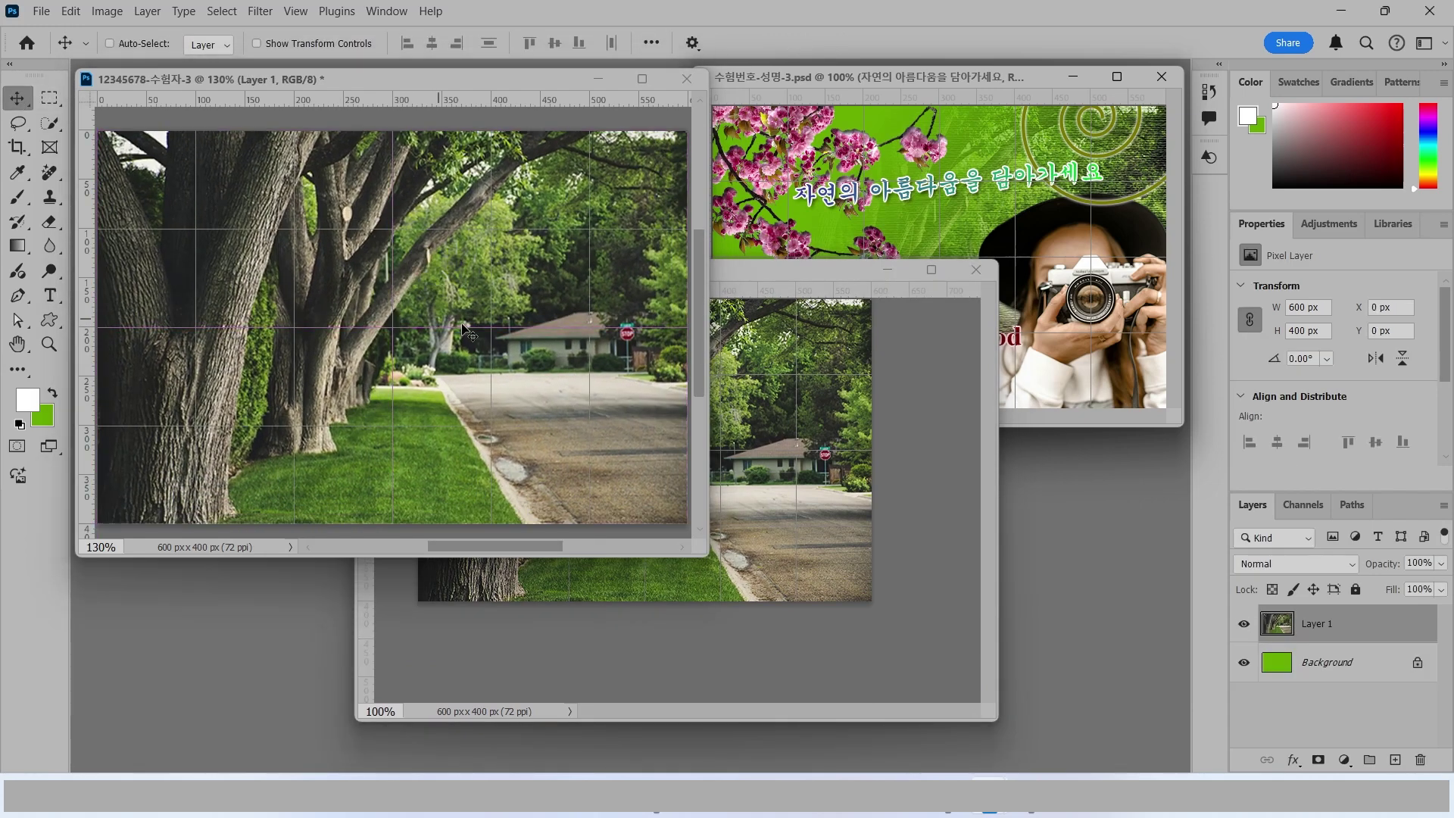
{"action": "left_click", "coordinate": [976, 276]}
{"action": "left_click", "coordinate": [755, 310]}
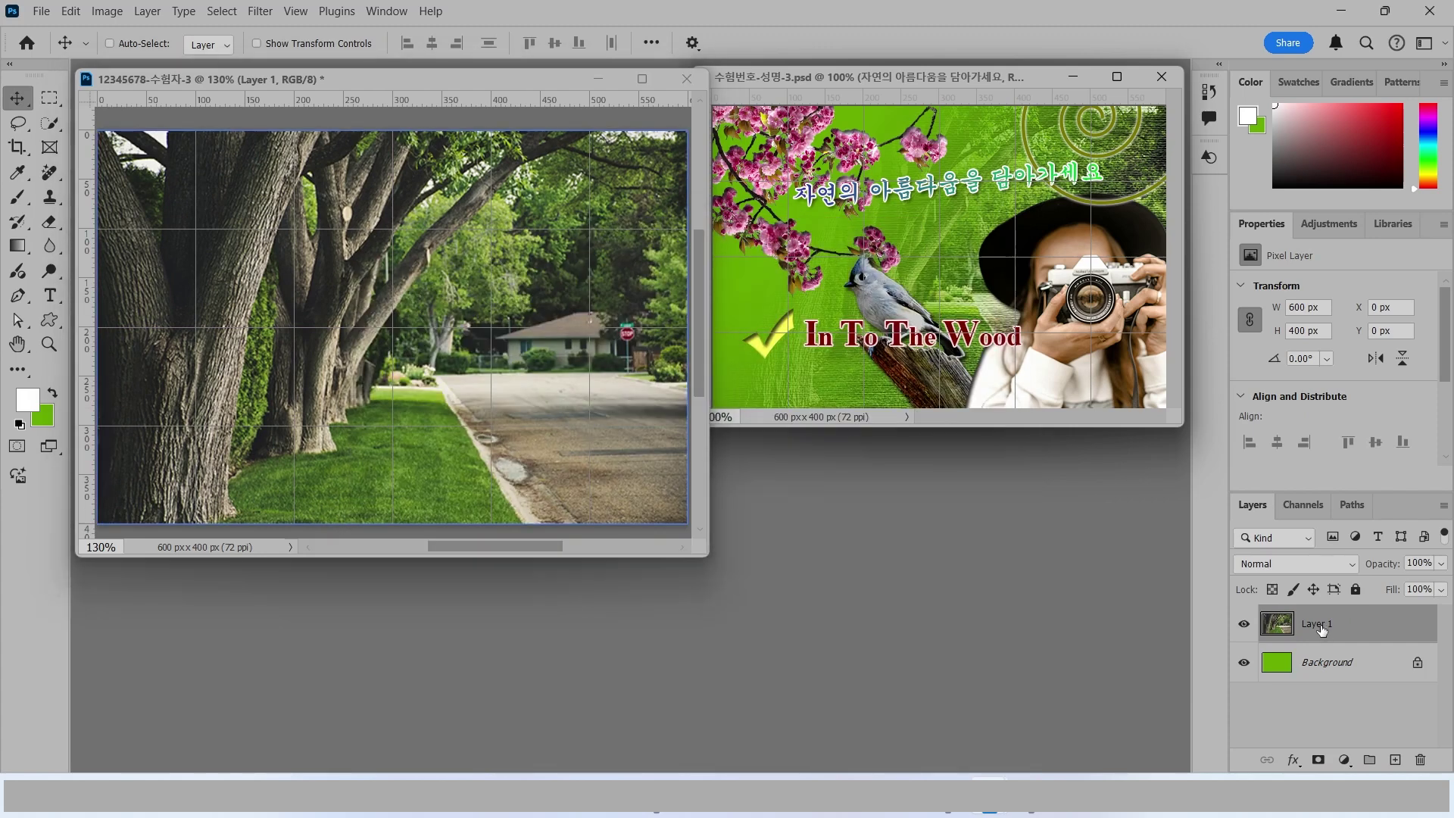
Step: Rename the street photo's layer as 2-5
{"action": "double_click", "coordinate": [1318, 624]}
{"action": "type", "text": "2-5"}
{"action": "key", "text": "Return"}
{"action": "left_click", "coordinate": [1320, 630]}
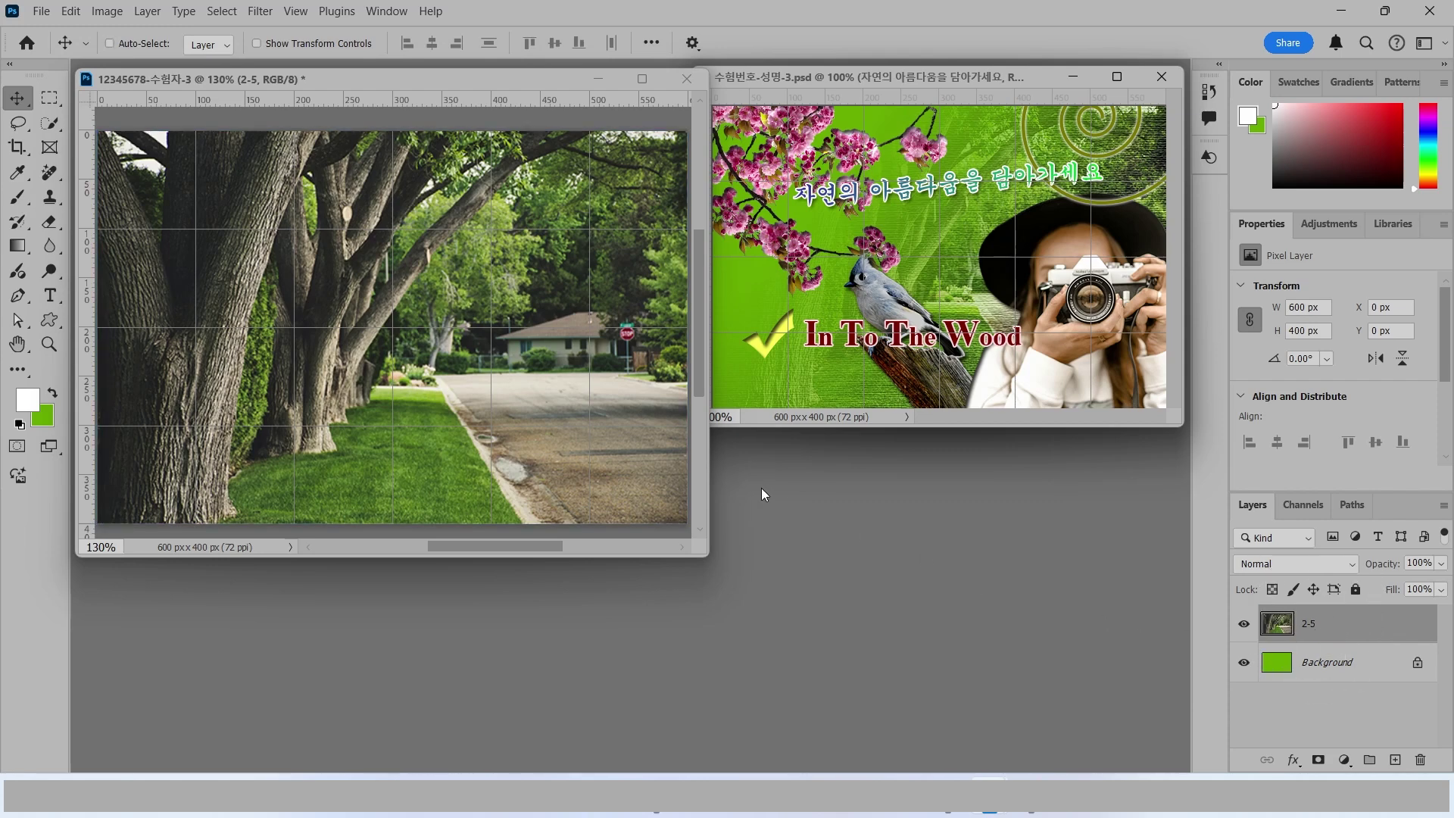
Step: Apply the Texturizer filter to layer 2-5 with Canvas texture, 100% scaling, relief 4 and light from Top
{"action": "left_click", "coordinate": [260, 14]}
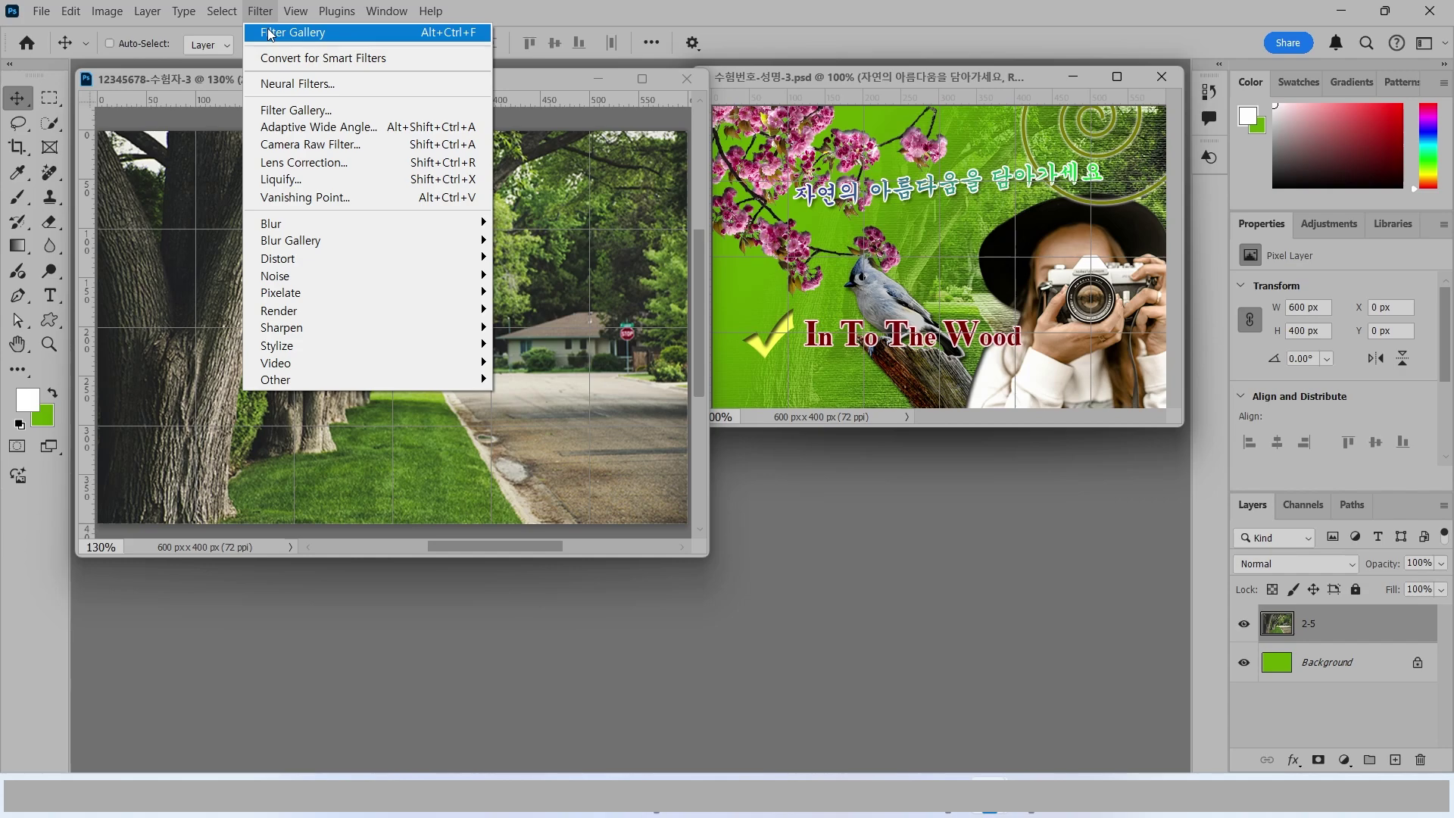
{"action": "left_click", "coordinate": [286, 114]}
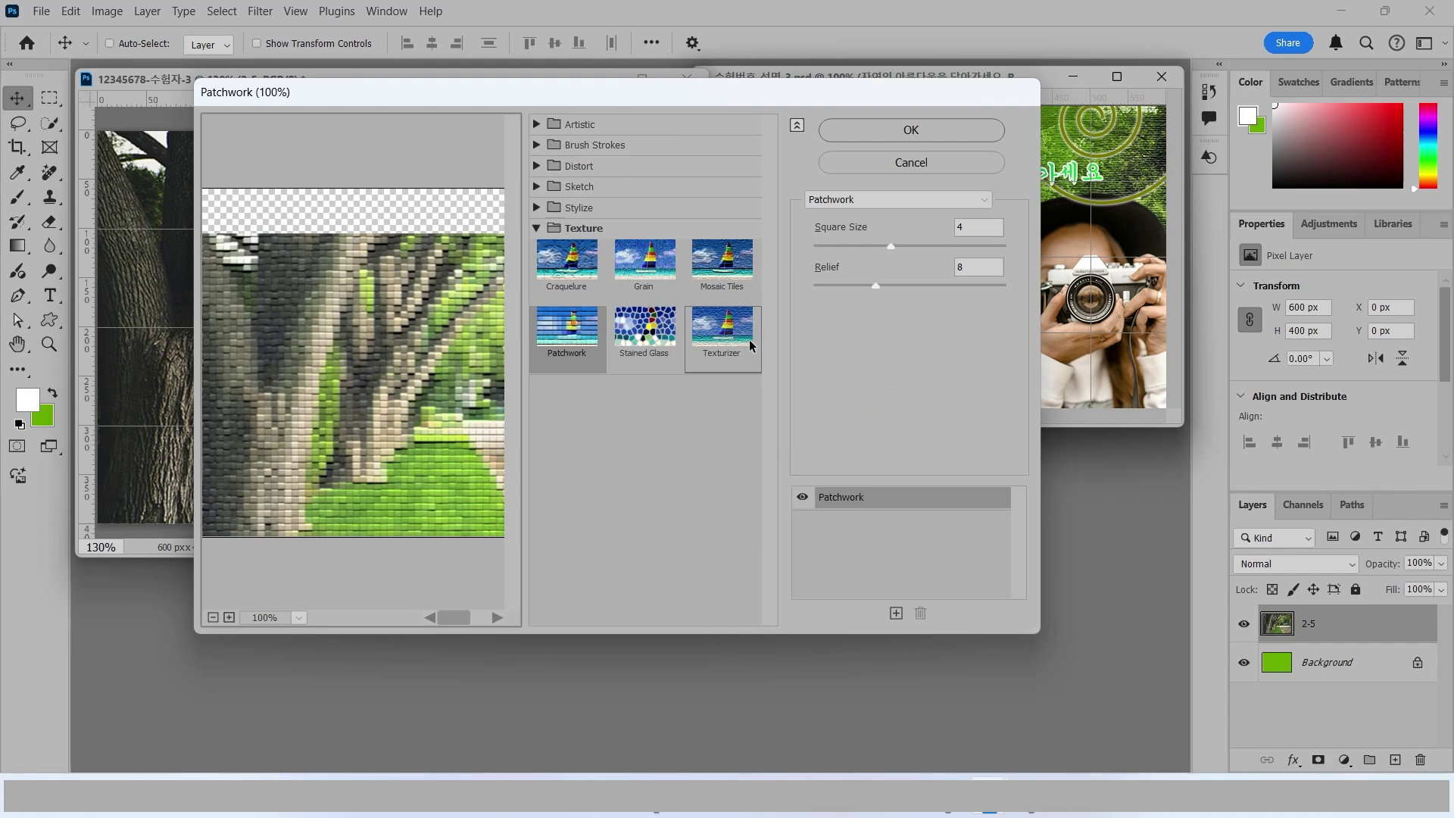
{"action": "left_click", "coordinate": [725, 336]}
{"action": "key", "text": "alt"}
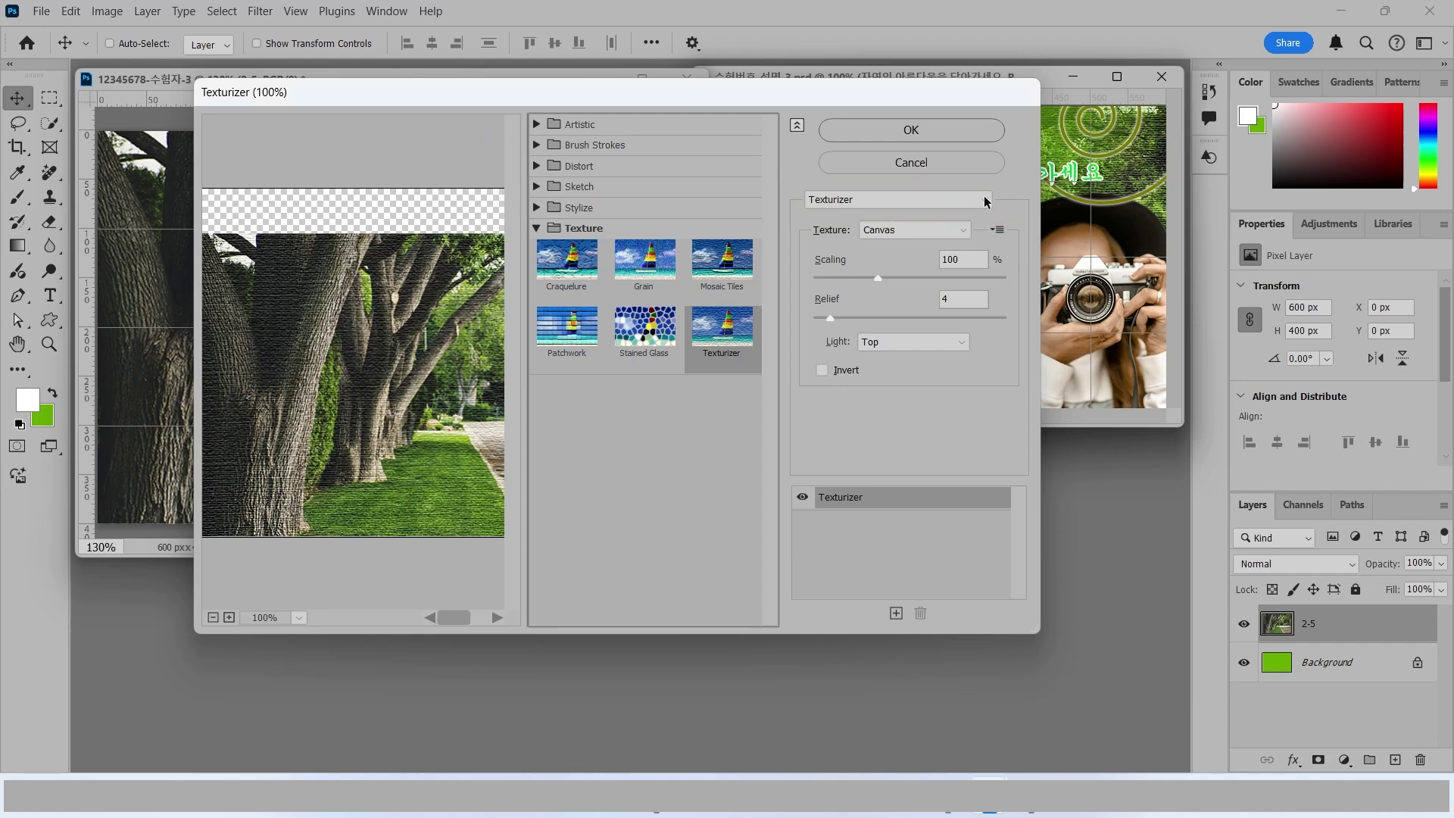
{"action": "left_click", "coordinate": [982, 199]}
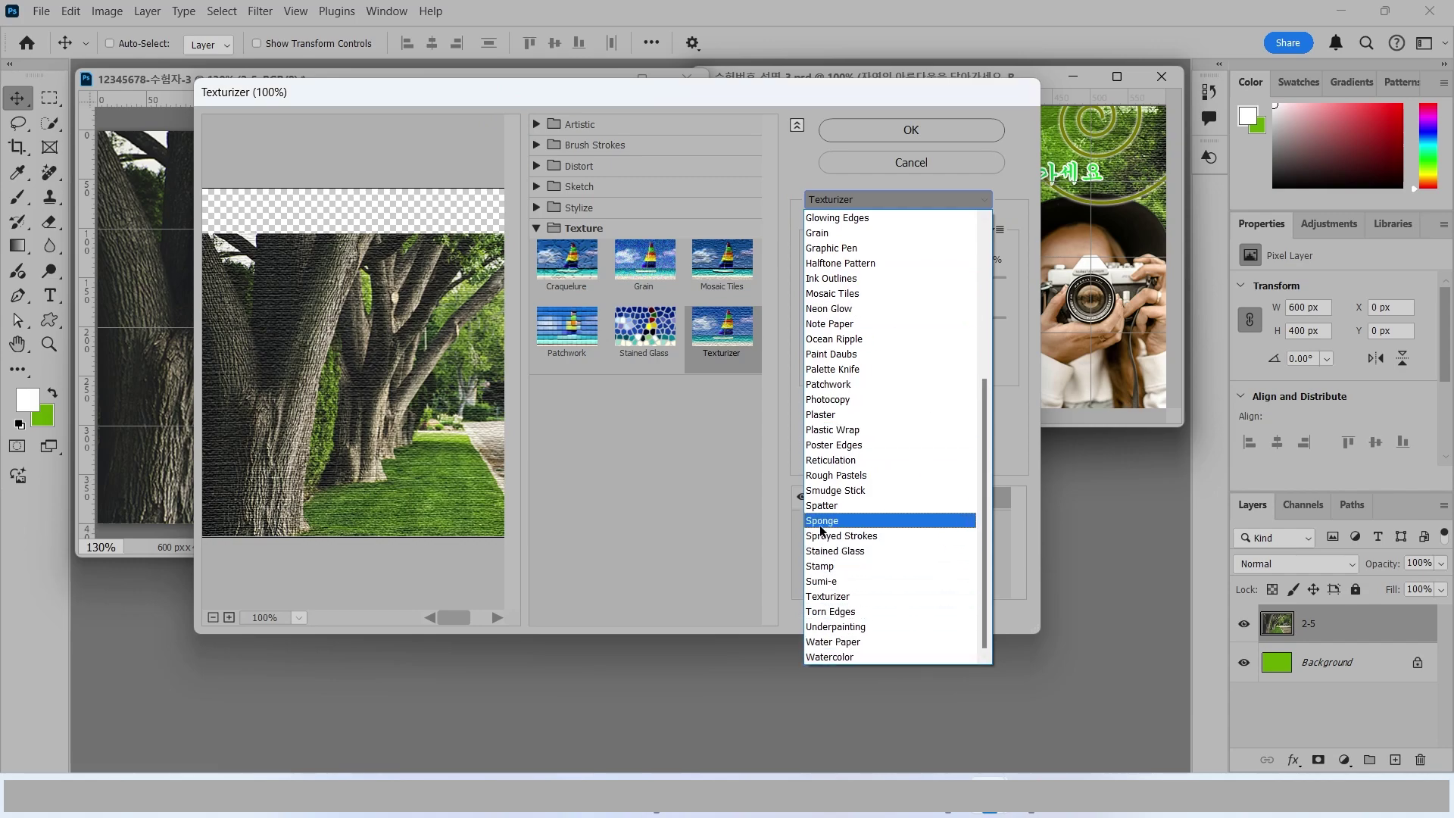
{"action": "left_click", "coordinate": [700, 493]}
{"action": "left_click", "coordinate": [902, 130]}
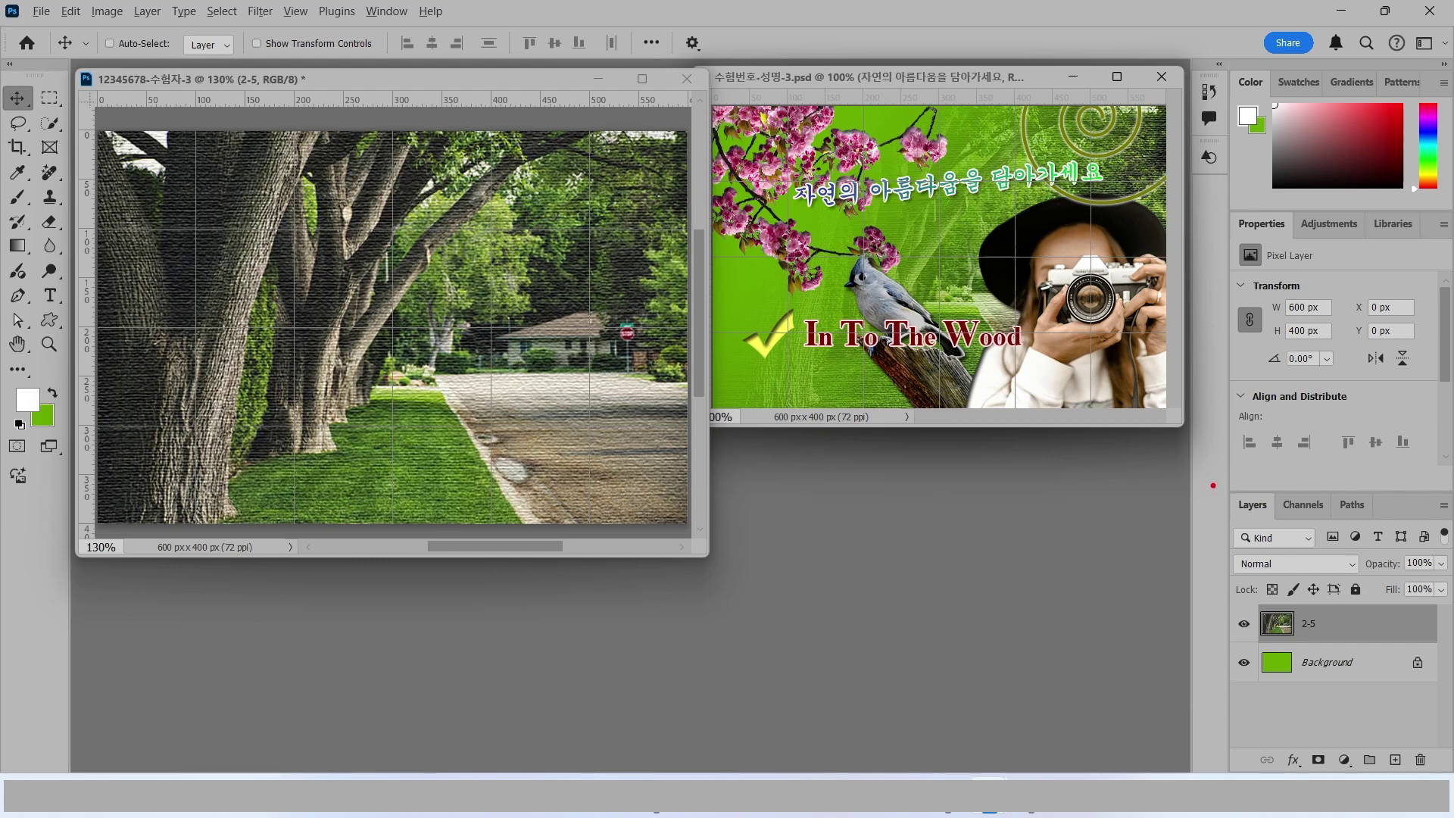
Step: Add a layer mask to layer 2-5
{"action": "mouse_move", "coordinate": [1213, 486]}
{"action": "left_mouse_down"}
{"action": "mouse_move", "coordinate": [1386, 758]}
{"action": "mouse_move", "coordinate": [1430, 780]}
{"action": "left_mouse_up"}
{"action": "left_click_drag", "start_coordinate": [1298, 740], "coordinate": [1350, 779]}
{"action": "left_click_drag", "start_coordinate": [1348, 704], "coordinate": [1317, 750]}
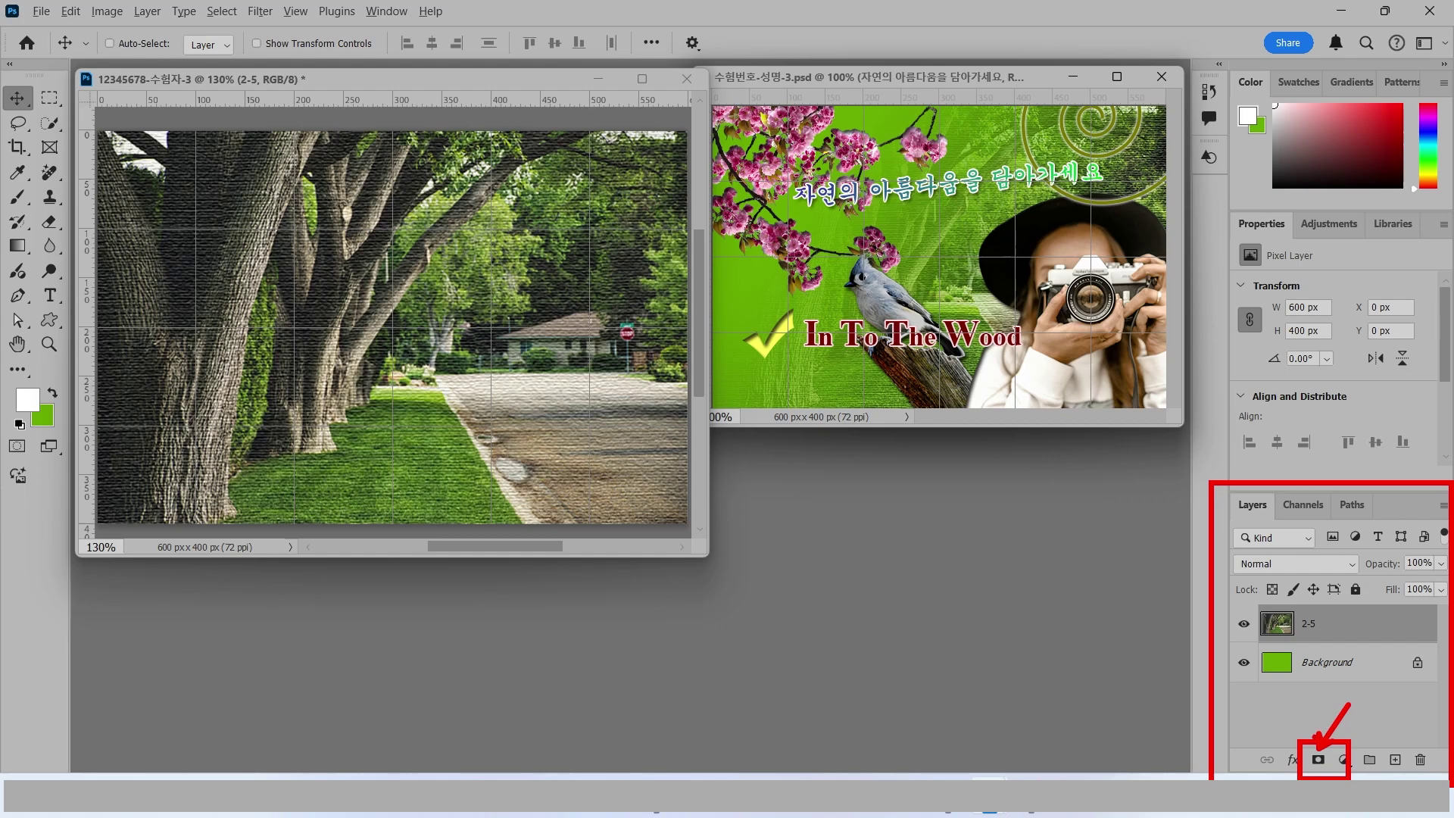
{"action": "key", "text": "Escape"}
{"action": "left_click", "coordinate": [1318, 760]}
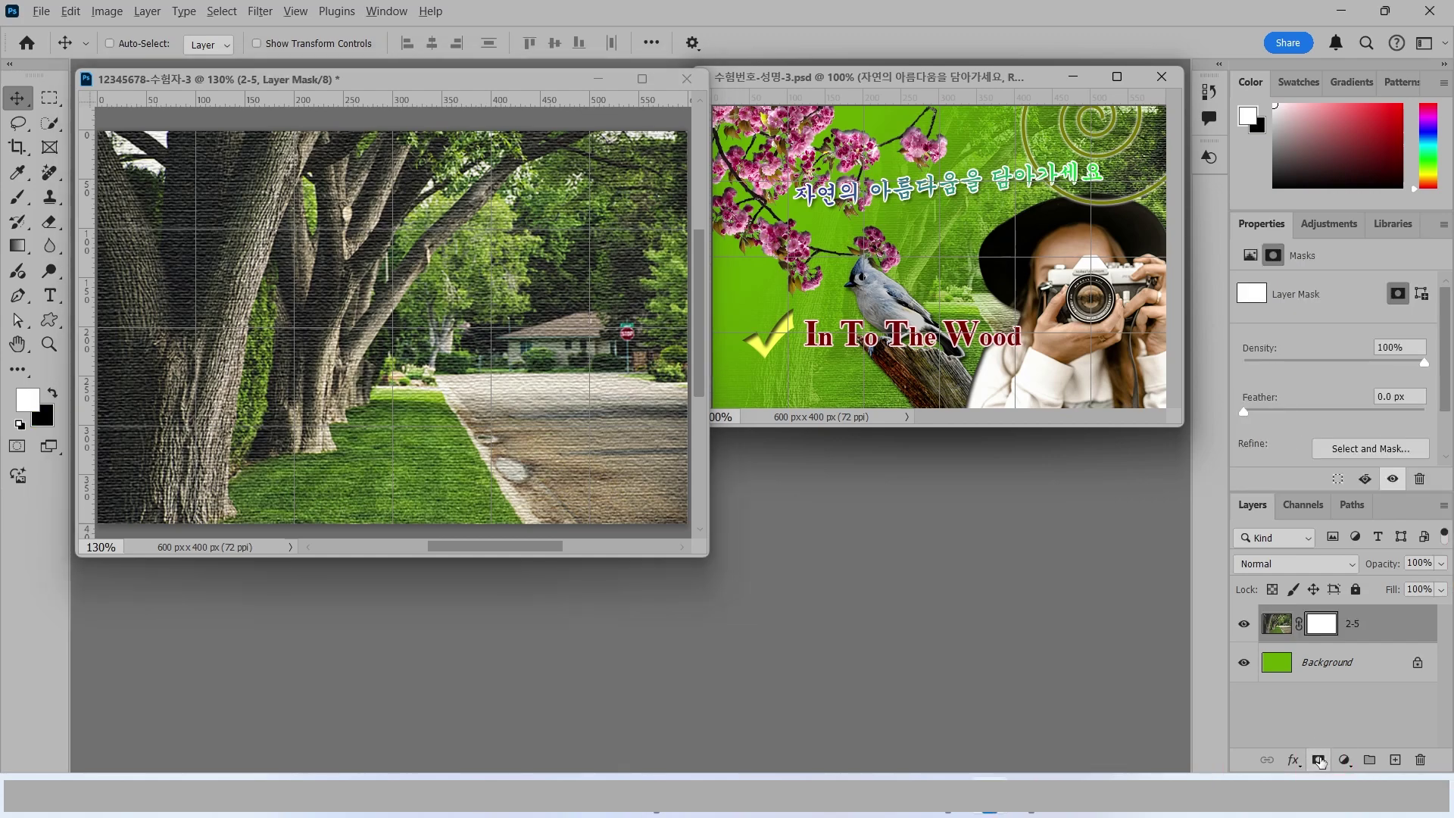
{"action": "left_click_drag", "start_coordinate": [1325, 606], "coordinate": [1385, 556]}
{"action": "mouse_move", "coordinate": [1350, 643]}
{"action": "left_mouse_down"}
{"action": "mouse_move", "coordinate": [1307, 616]}
{"action": "mouse_move", "coordinate": [1328, 606]}
{"action": "mouse_move", "coordinate": [1358, 644]}
{"action": "left_mouse_up"}
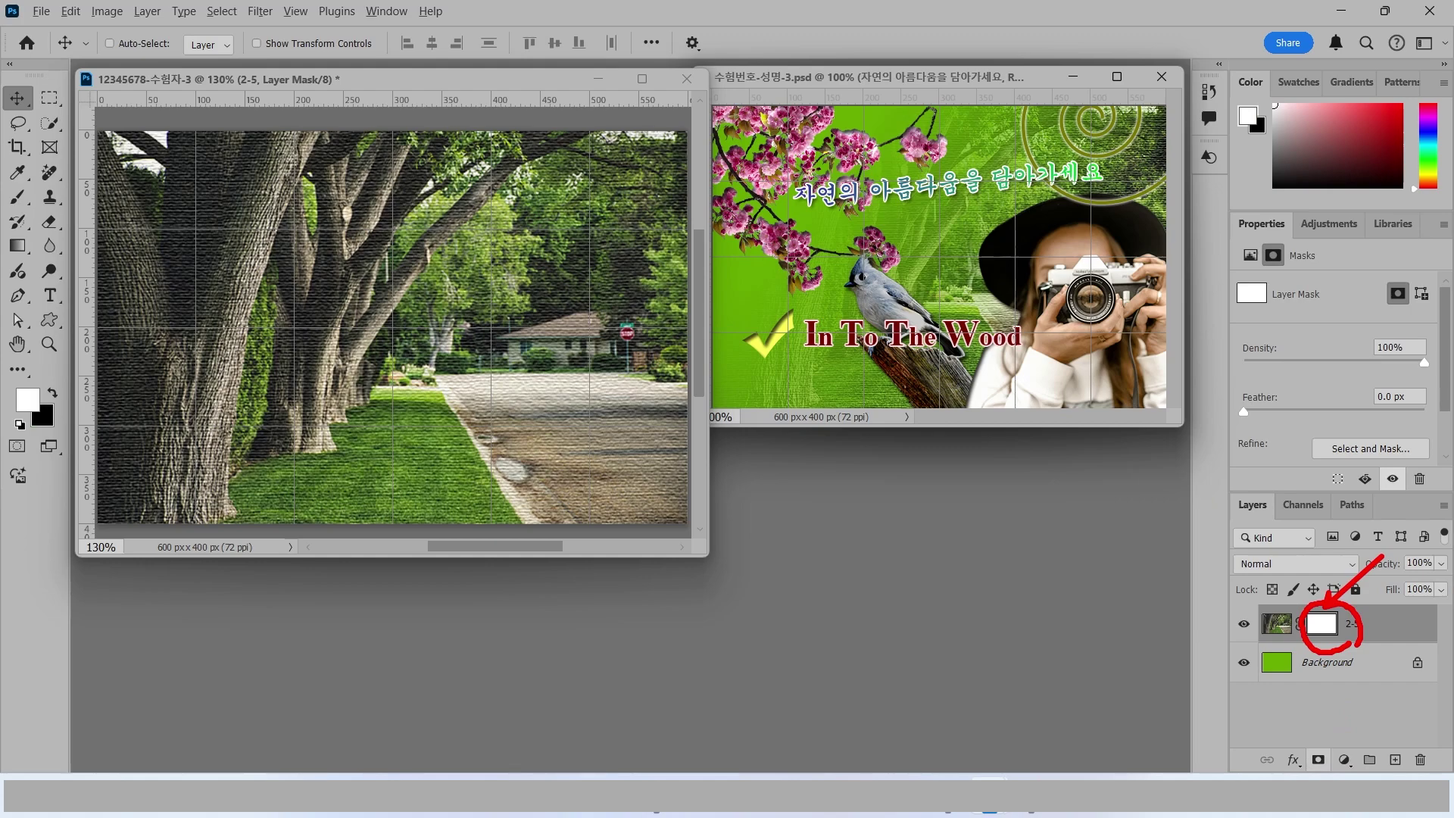
{"action": "key", "text": "Escape"}
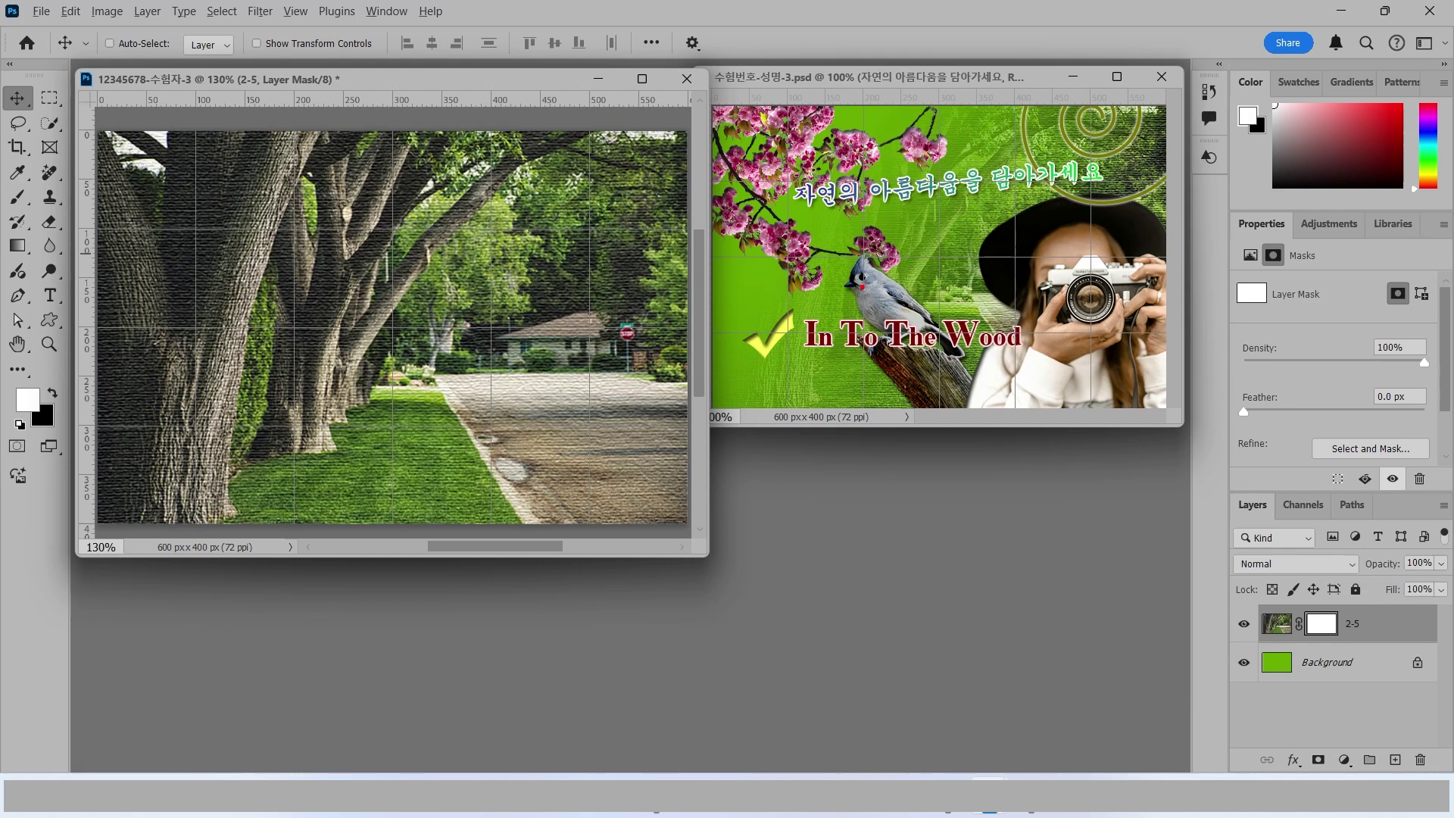
{"action": "mouse_move", "coordinate": [848, 338]}
{"action": "left_mouse_down"}
{"action": "mouse_move", "coordinate": [598, 163]}
{"action": "mouse_move", "coordinate": [879, 195]}
{"action": "mouse_move", "coordinate": [824, 343]}
{"action": "left_mouse_up"}
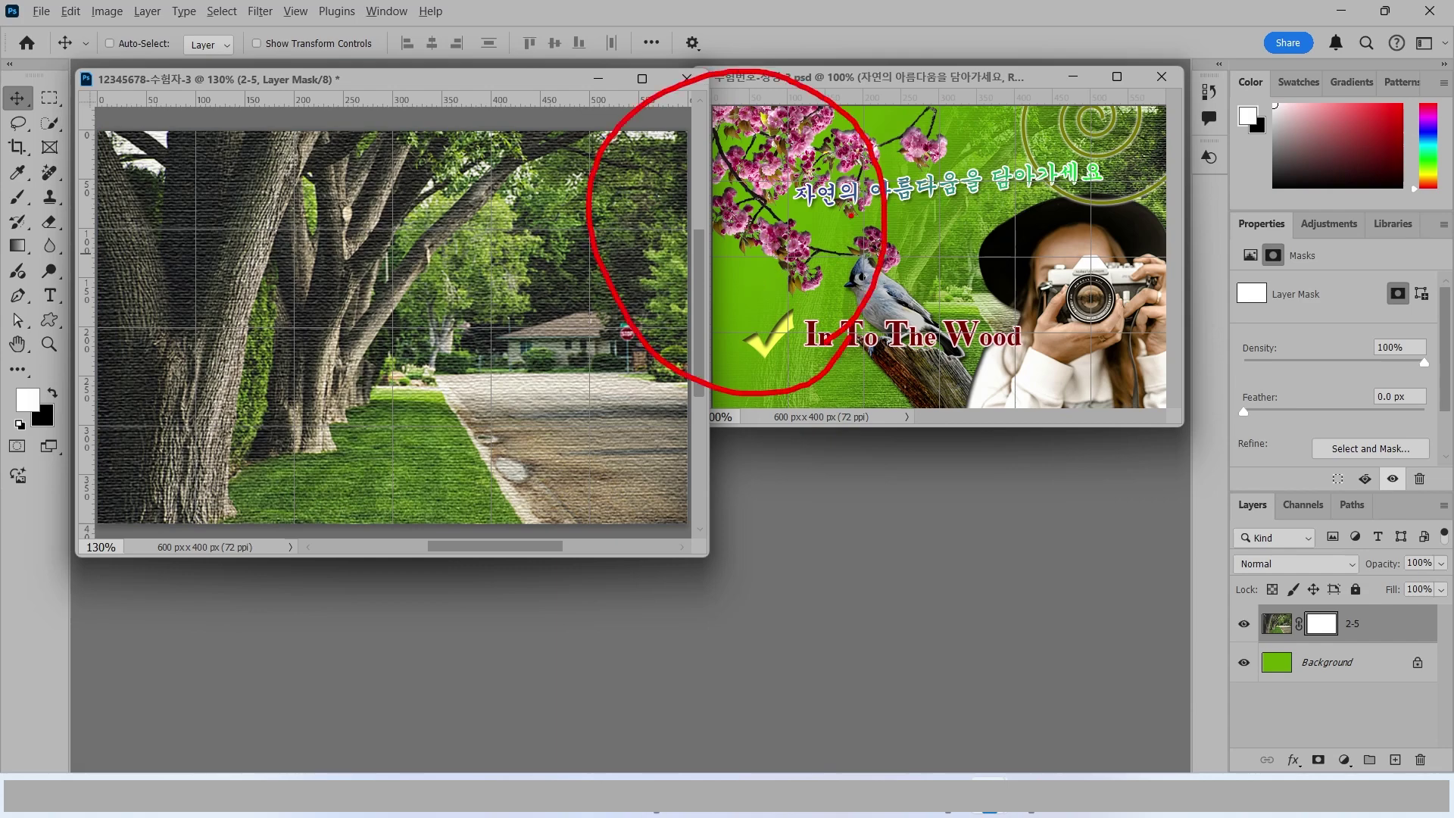
{"action": "key", "text": "Escape"}
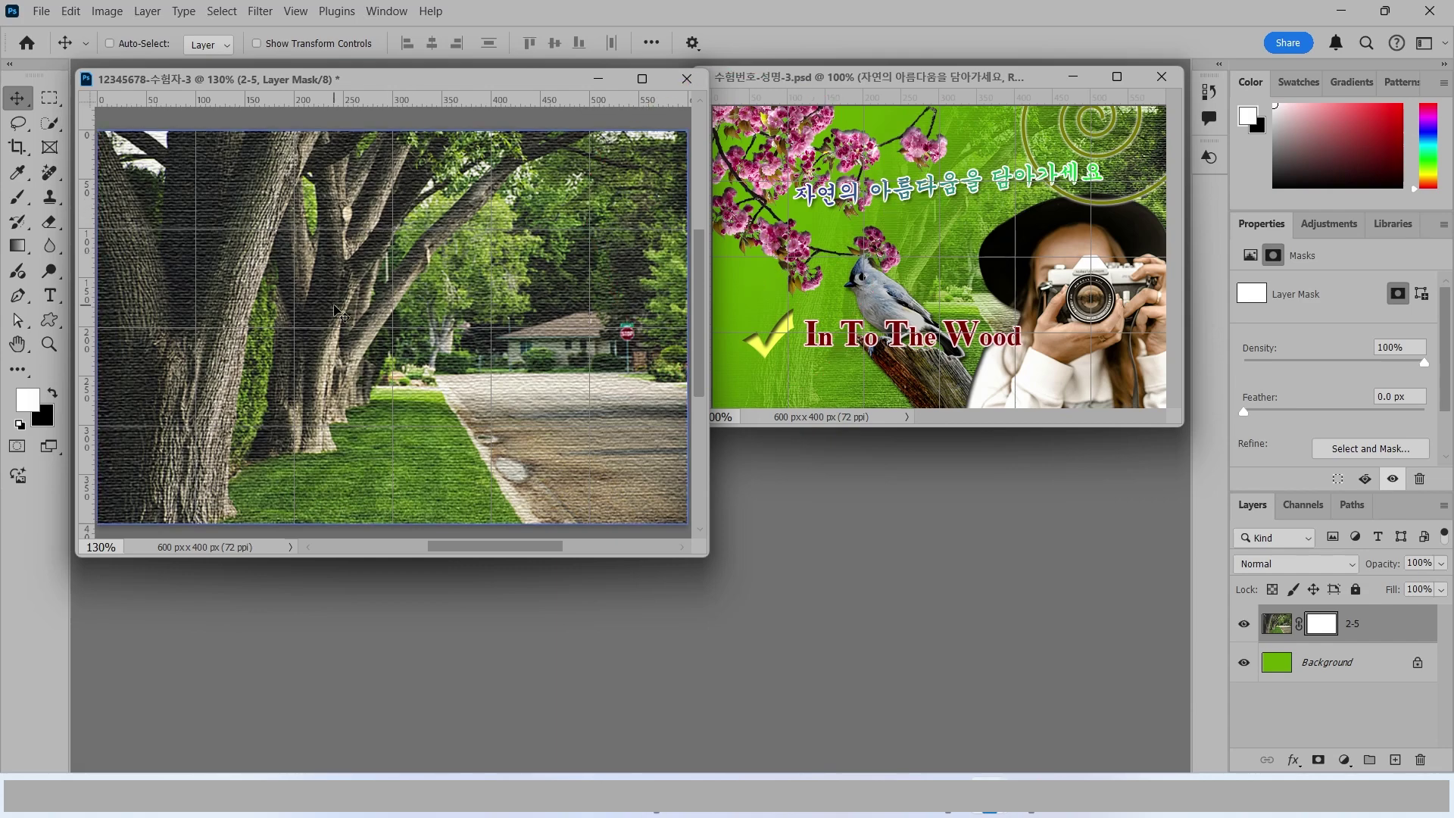
{"action": "left_click_drag", "start_coordinate": [277, 167], "coordinate": [181, 267]}
{"action": "left_click_drag", "start_coordinate": [178, 180], "coordinate": [292, 289]}
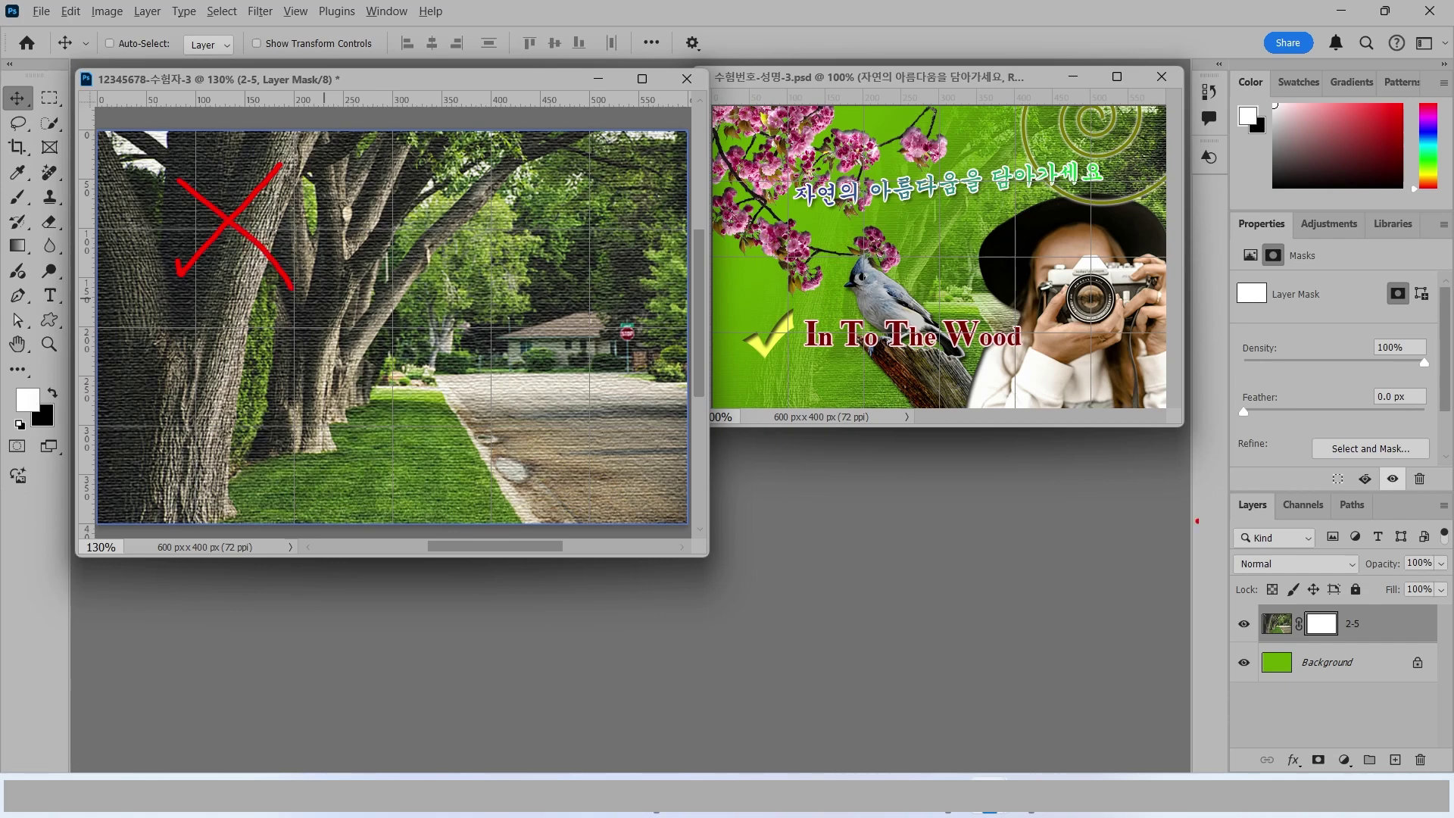
{"action": "left_click_drag", "start_coordinate": [1333, 606], "coordinate": [1403, 554]}
{"action": "mouse_move", "coordinate": [1342, 642]}
{"action": "left_mouse_down"}
{"action": "mouse_move", "coordinate": [1303, 605]}
{"action": "mouse_move", "coordinate": [1333, 592]}
{"action": "mouse_move", "coordinate": [1347, 630]}
{"action": "left_mouse_up"}
{"action": "key", "text": "Escape"}
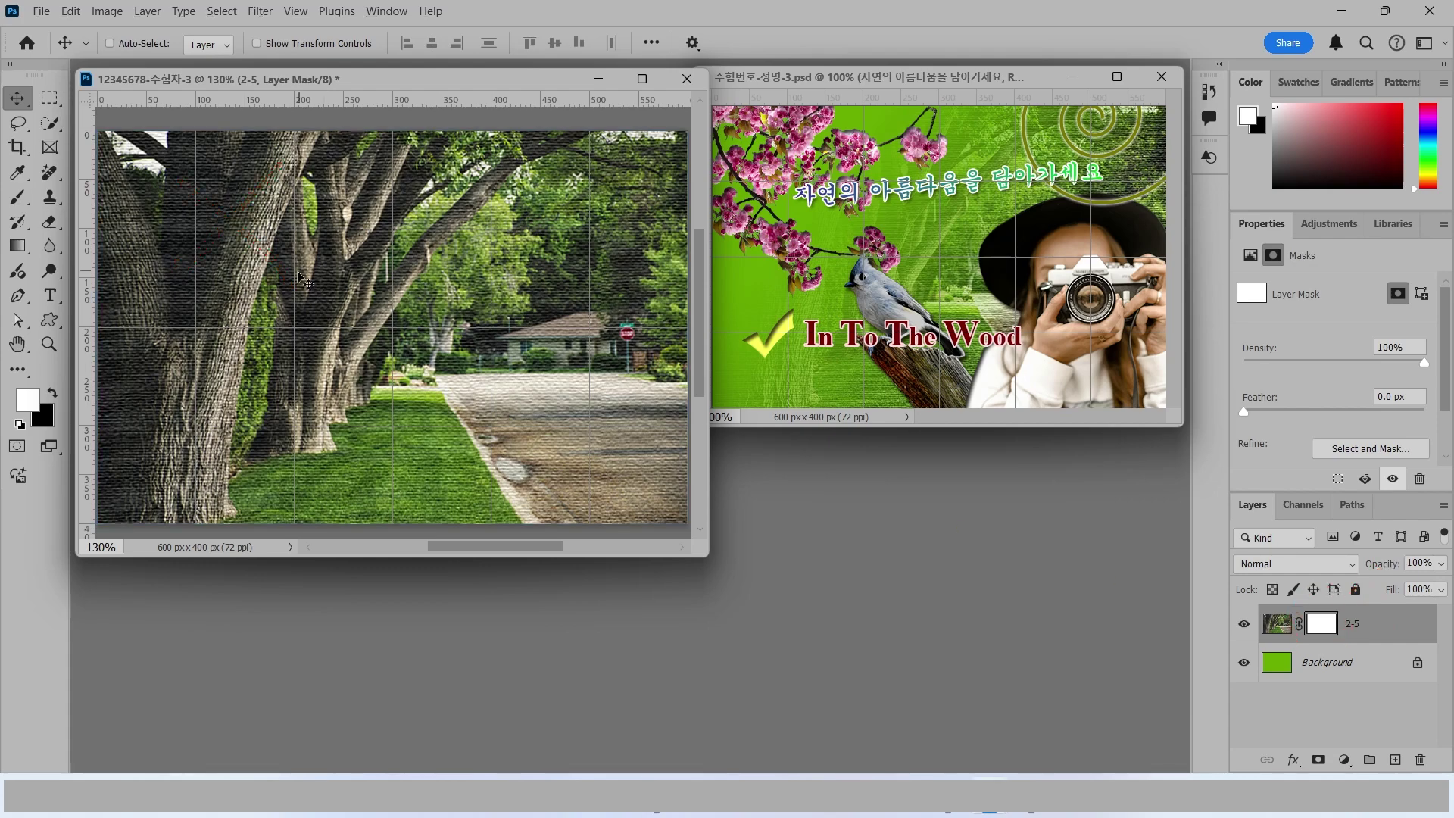
Step: Activate the Gradient tool and choose the white-to-black foreground-to-background gradient from the Basics presets
{"action": "left_click", "coordinate": [17, 247]}
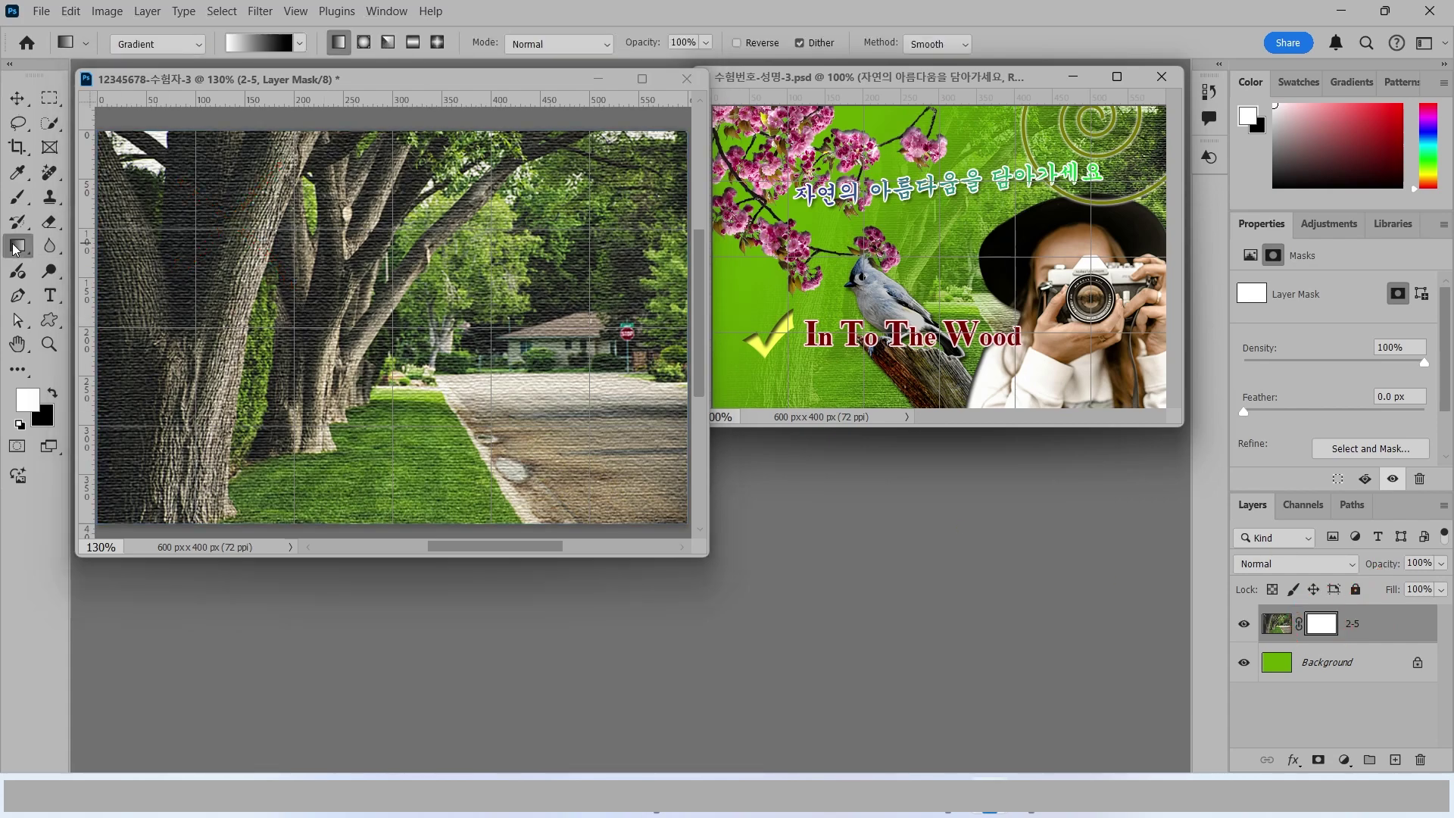
{"action": "key", "text": "ctrl+2"}
{"action": "mouse_move", "coordinate": [33, 271]}
{"action": "left_mouse_down"}
{"action": "mouse_move", "coordinate": [6, 228]}
{"action": "mouse_move", "coordinate": [38, 232]}
{"action": "mouse_move", "coordinate": [50, 268]}
{"action": "left_mouse_up"}
{"action": "mouse_move", "coordinate": [39, 11]}
{"action": "left_mouse_down"}
{"action": "mouse_move", "coordinate": [571, 75]}
{"action": "mouse_move", "coordinate": [820, 74]}
{"action": "left_mouse_up"}
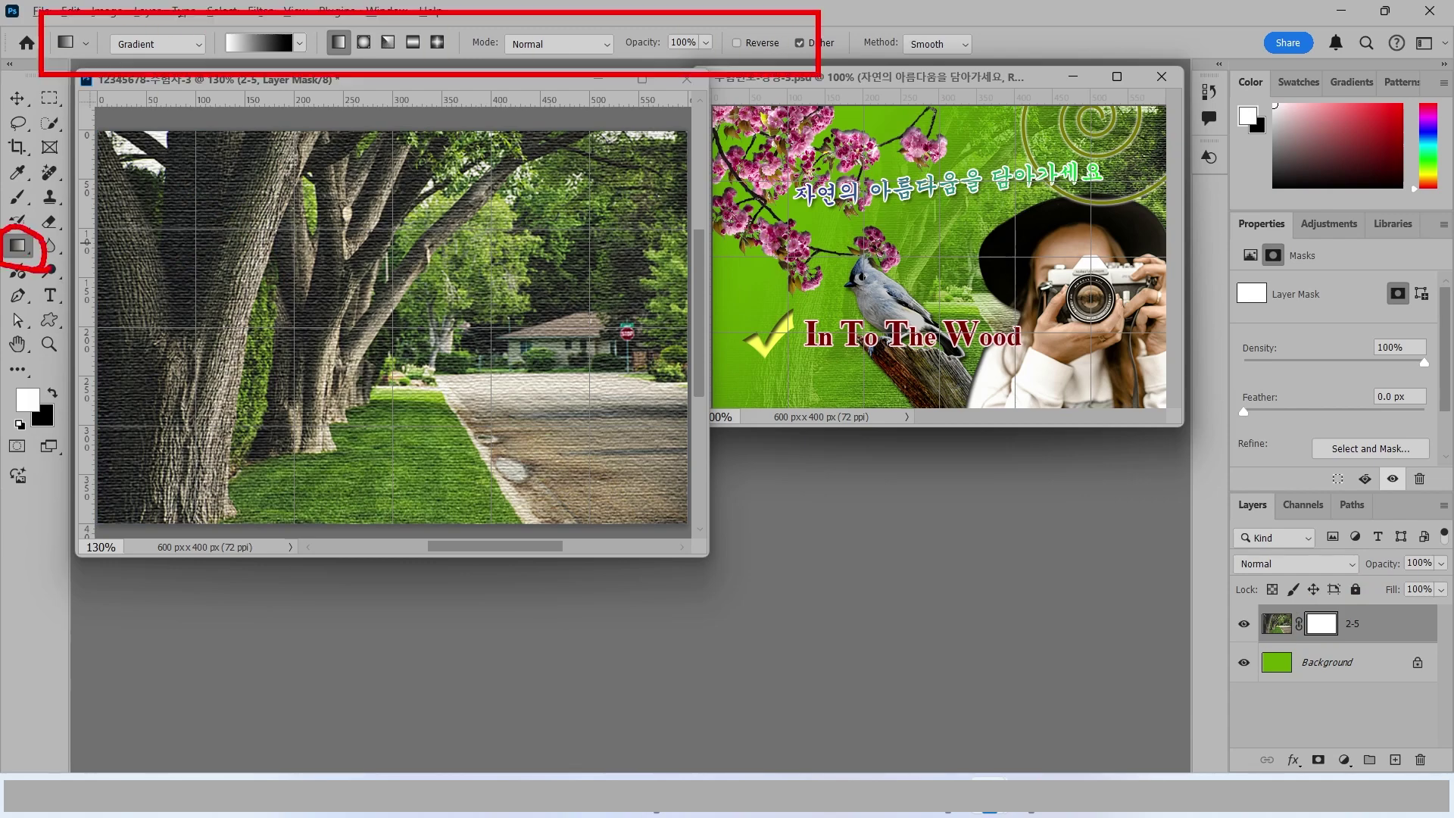
{"action": "mouse_move", "coordinate": [301, 64]}
{"action": "left_mouse_down"}
{"action": "mouse_move", "coordinate": [206, 66]}
{"action": "mouse_move", "coordinate": [292, 56]}
{"action": "mouse_move", "coordinate": [380, 144]}
{"action": "left_mouse_up"}
{"action": "key", "text": "Escape"}
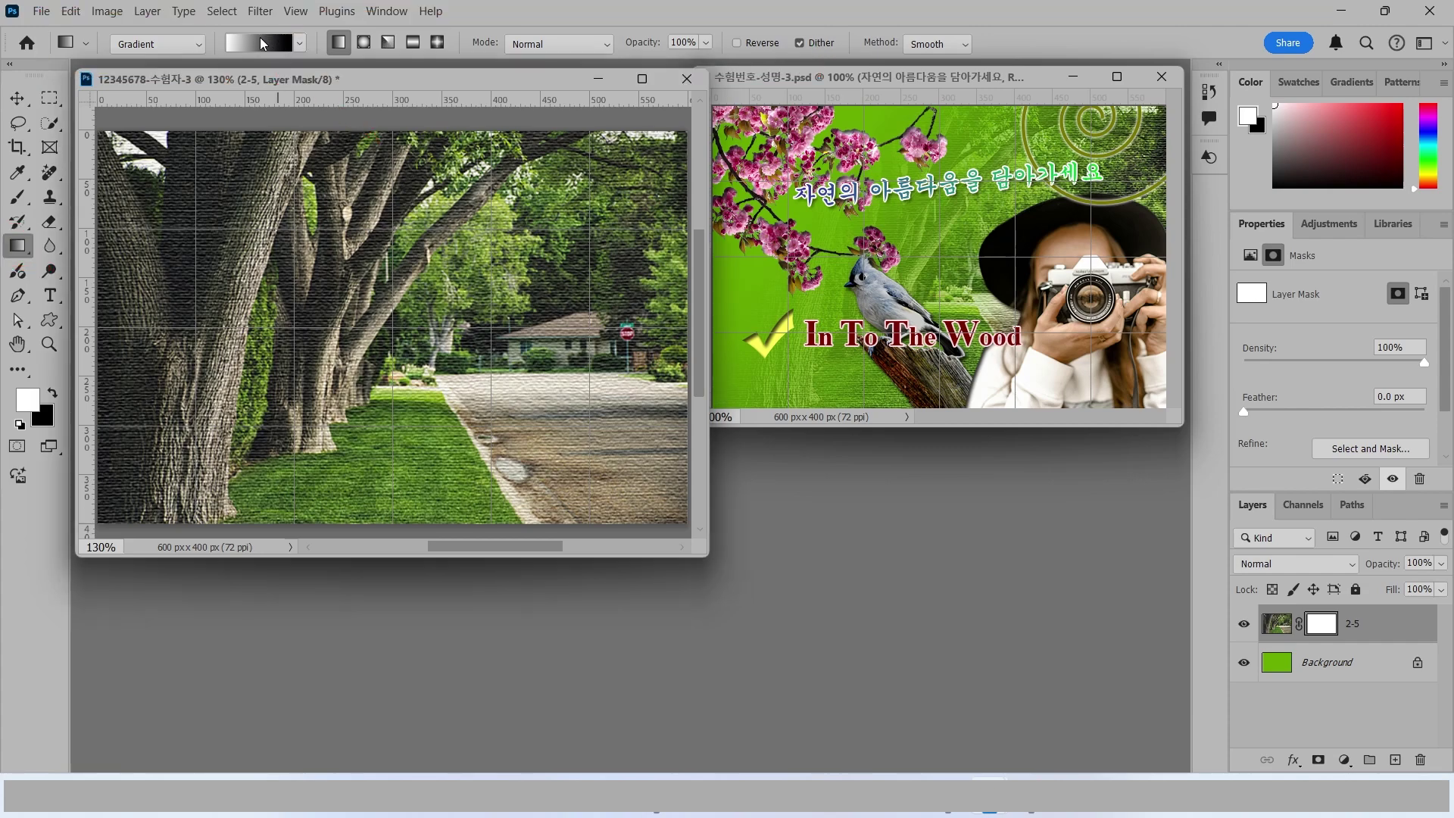
{"action": "left_click", "coordinate": [263, 43]}
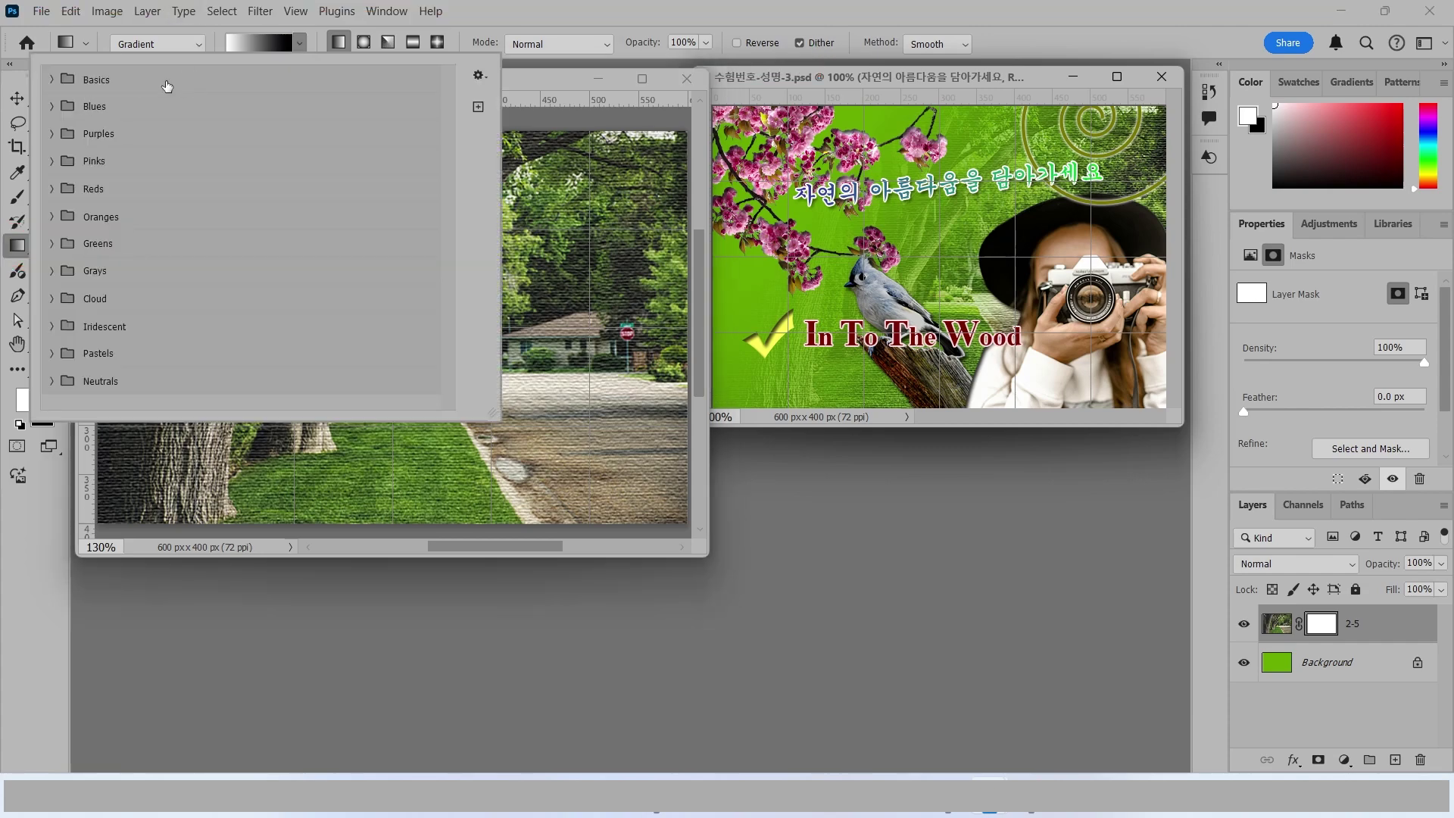
{"action": "left_click", "coordinate": [53, 78]}
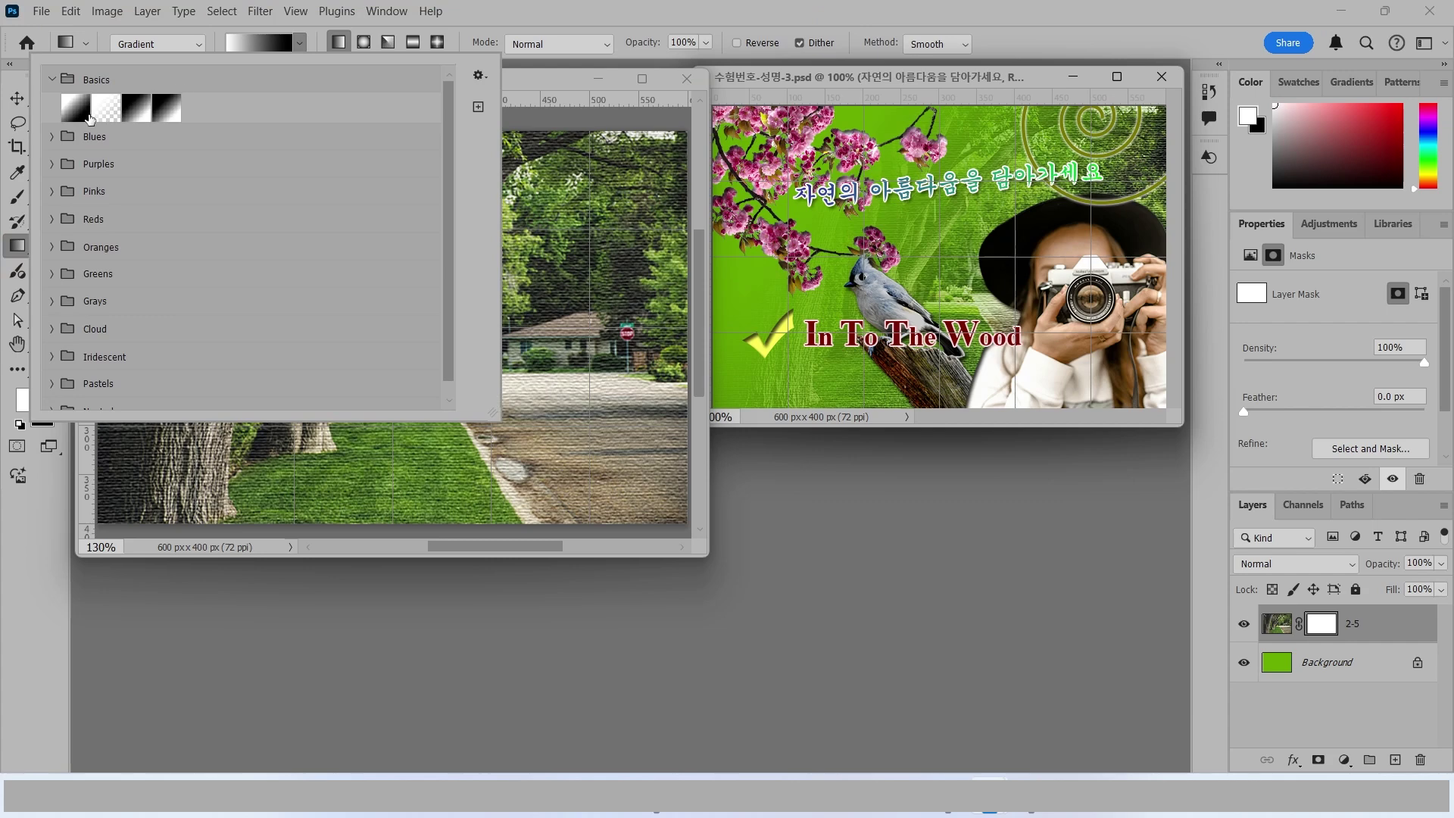
{"action": "left_click", "coordinate": [77, 114]}
{"action": "left_click", "coordinate": [126, 114]}
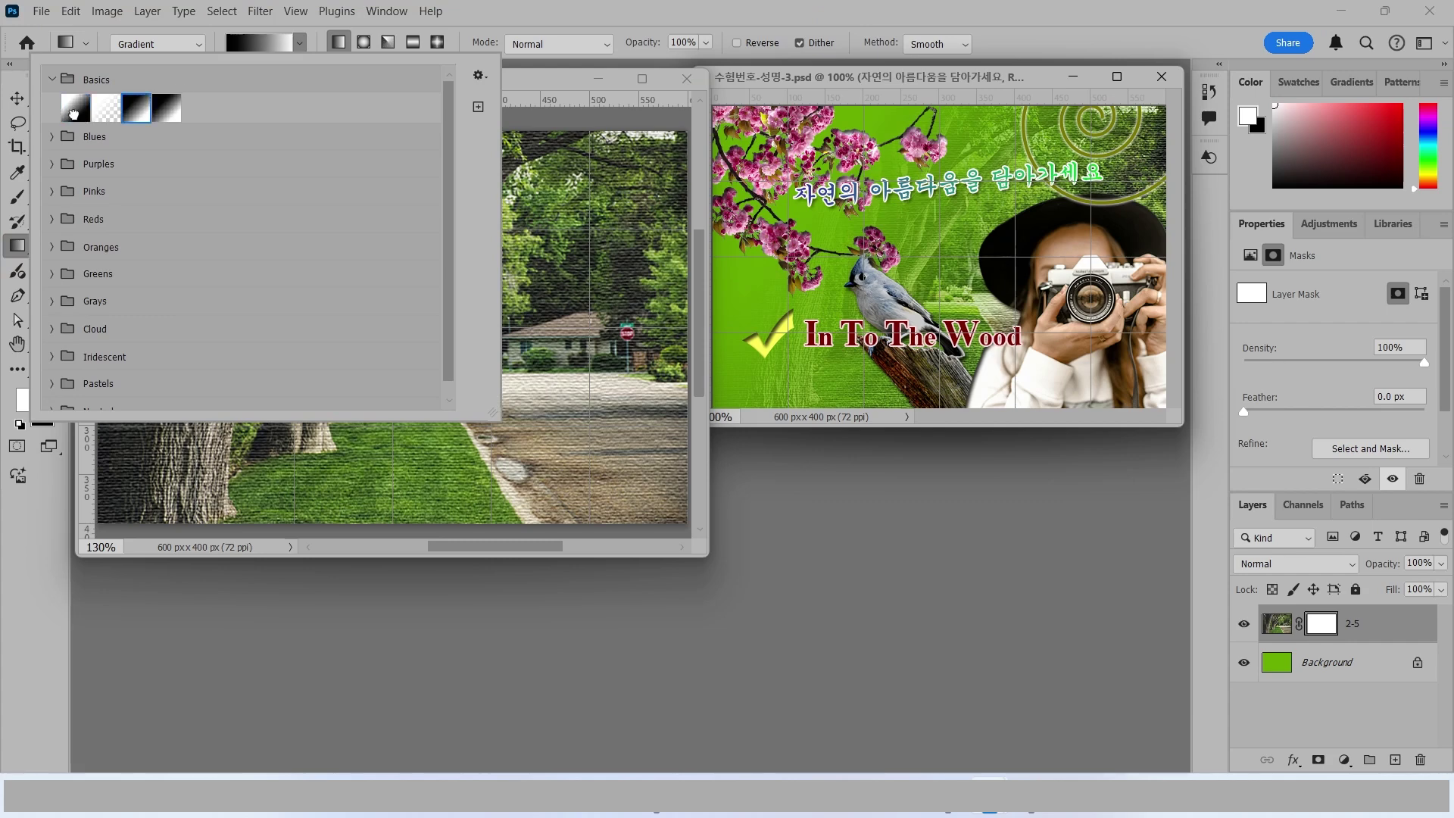
{"action": "left_click", "coordinate": [77, 118]}
{"action": "left_click", "coordinate": [140, 119]}
{"action": "left_click", "coordinate": [72, 117]}
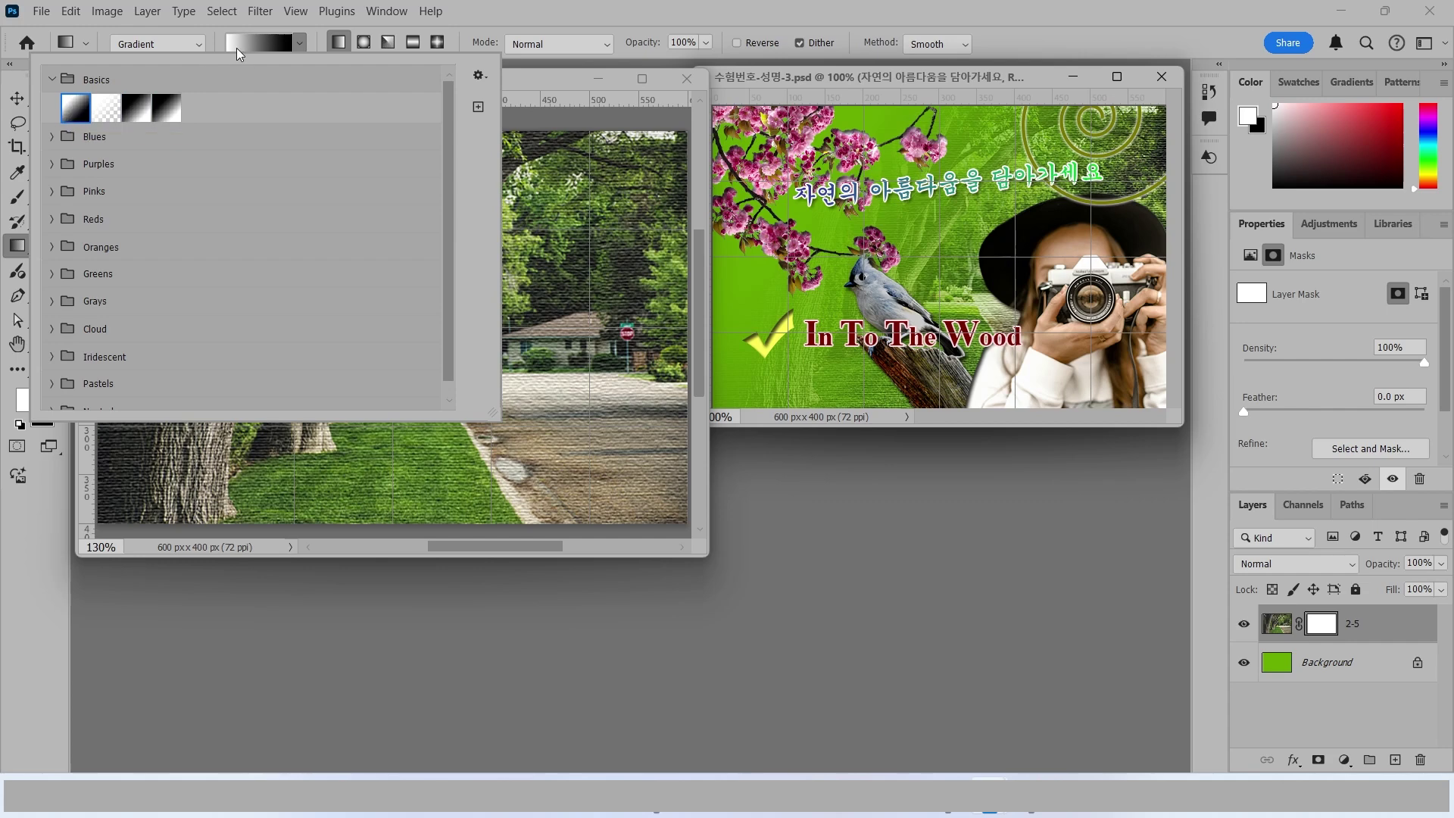
{"action": "left_click", "coordinate": [531, 14]}
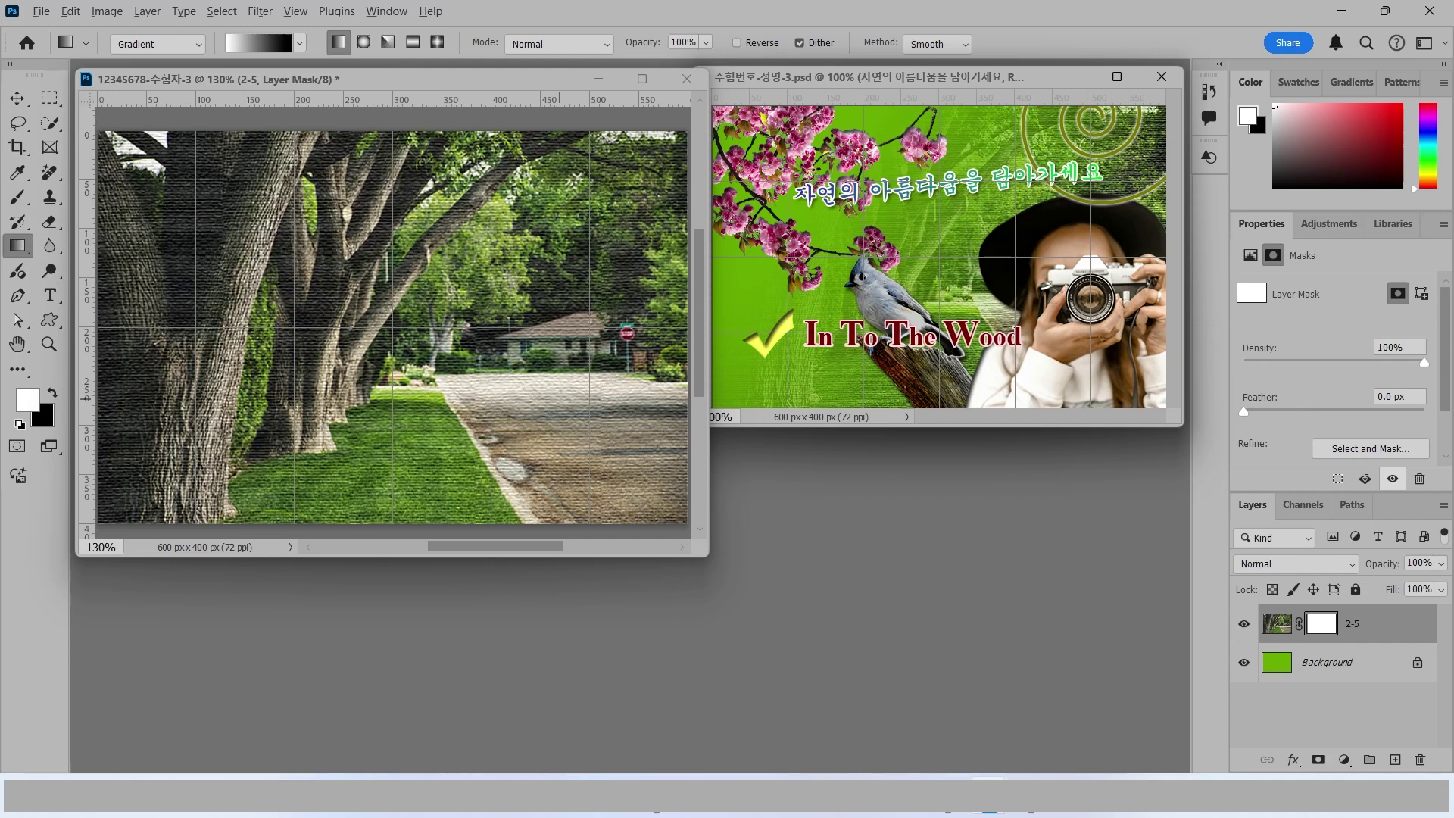
{"action": "mouse_move", "coordinate": [1147, 452]}
{"action": "left_mouse_down"}
{"action": "mouse_move", "coordinate": [1084, 474]}
{"action": "mouse_move", "coordinate": [1075, 190]}
{"action": "mouse_move", "coordinate": [1021, 432]}
{"action": "left_mouse_up"}
{"action": "mouse_move", "coordinate": [686, 504]}
{"action": "left_mouse_down"}
{"action": "mouse_move", "coordinate": [374, 484]}
{"action": "mouse_move", "coordinate": [455, 267]}
{"action": "mouse_move", "coordinate": [673, 434]}
{"action": "mouse_move", "coordinate": [599, 519]}
{"action": "left_mouse_up"}
{"action": "mouse_move", "coordinate": [443, 354]}
{"action": "left_mouse_down"}
{"action": "mouse_move", "coordinate": [517, 358]}
{"action": "mouse_move", "coordinate": [475, 405]}
{"action": "mouse_move", "coordinate": [446, 412]}
{"action": "mouse_move", "coordinate": [542, 420]}
{"action": "left_mouse_up"}
{"action": "left_click_drag", "start_coordinate": [549, 375], "coordinate": [549, 443]}
{"action": "left_click_drag", "start_coordinate": [491, 448], "coordinate": [581, 441]}
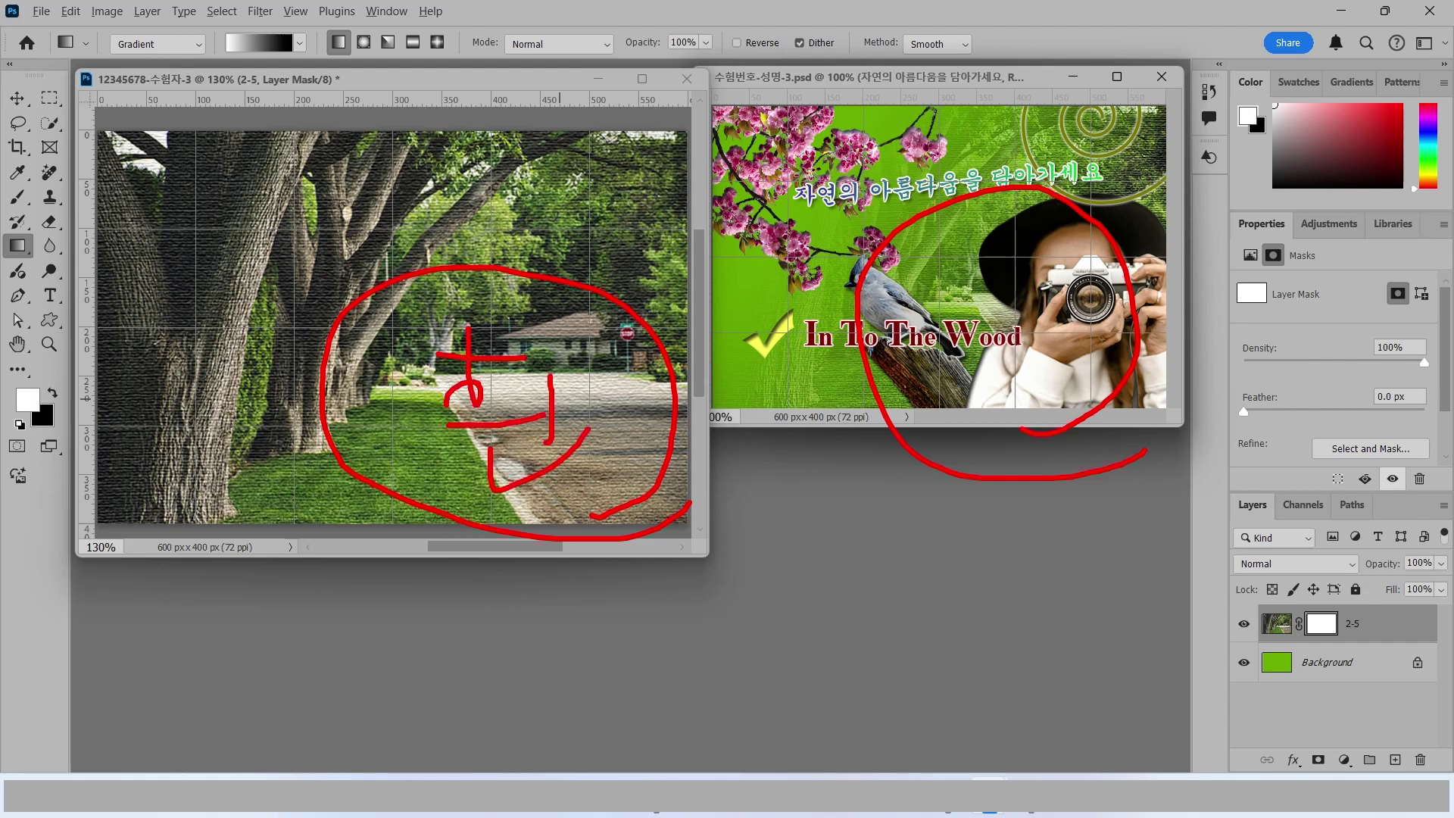
{"action": "left_click_drag", "start_coordinate": [258, 162], "coordinate": [142, 295]}
{"action": "left_click_drag", "start_coordinate": [137, 173], "coordinate": [281, 320]}
{"action": "mouse_move", "coordinate": [114, 147]}
{"action": "left_mouse_down"}
{"action": "mouse_move", "coordinate": [186, 193]}
{"action": "mouse_move", "coordinate": [176, 228]}
{"action": "left_mouse_up"}
{"action": "mouse_move", "coordinate": [193, 184]}
{"action": "left_mouse_down"}
{"action": "mouse_move", "coordinate": [176, 225]}
{"action": "mouse_move", "coordinate": [246, 173]}
{"action": "mouse_move", "coordinate": [250, 208]}
{"action": "left_mouse_up"}
{"action": "mouse_move", "coordinate": [190, 241]}
{"action": "left_mouse_down"}
{"action": "mouse_move", "coordinate": [189, 279]}
{"action": "mouse_move", "coordinate": [247, 282]}
{"action": "left_mouse_up"}
{"action": "left_click_drag", "start_coordinate": [235, 236], "coordinate": [261, 277]}
{"action": "left_click_drag", "start_coordinate": [164, 241], "coordinate": [217, 237]}
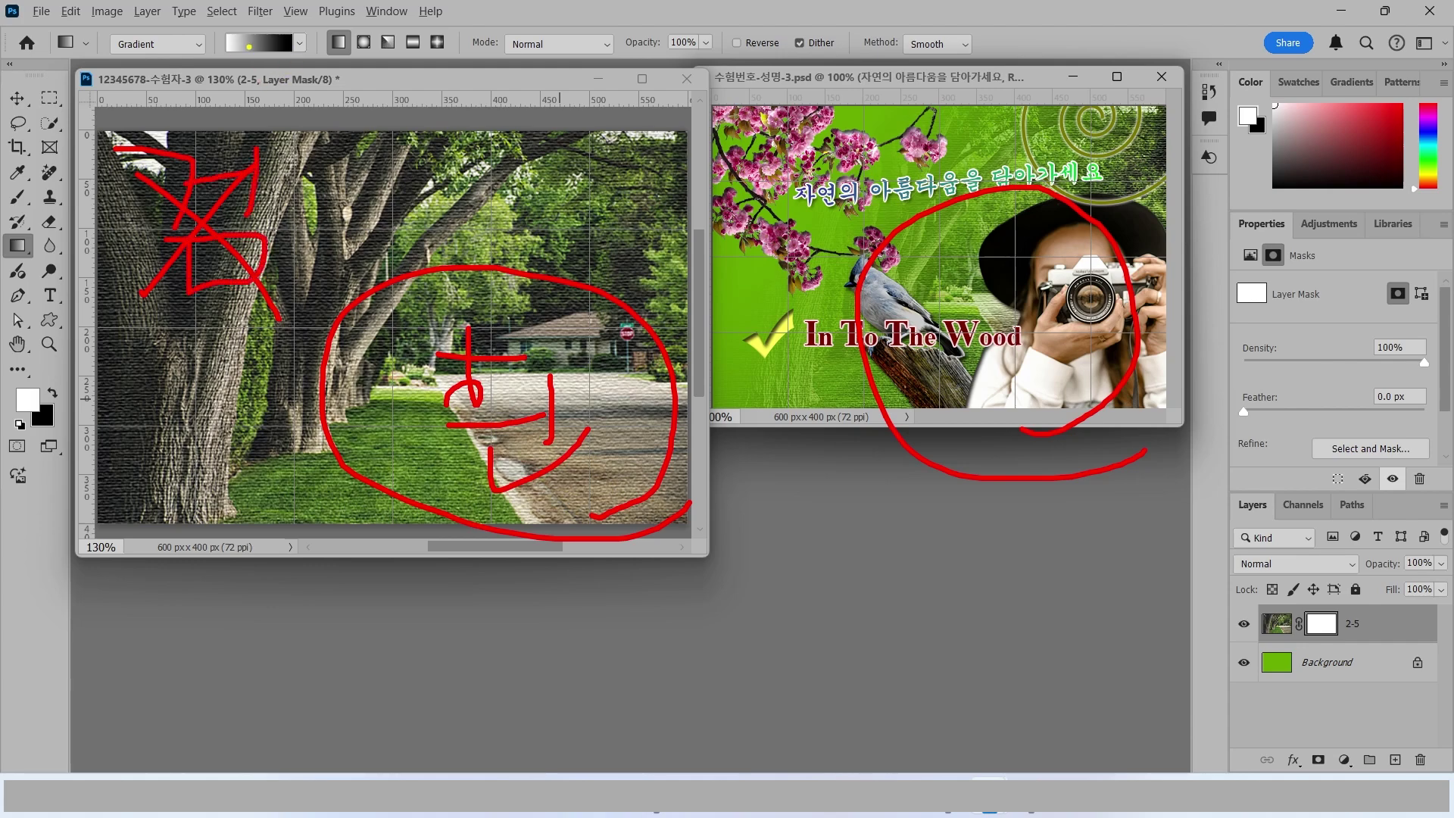
{"action": "mouse_move", "coordinate": [242, 72]}
{"action": "left_mouse_down"}
{"action": "mouse_move", "coordinate": [224, 18]}
{"action": "mouse_move", "coordinate": [235, 80]}
{"action": "mouse_move", "coordinate": [243, 19]}
{"action": "left_mouse_up"}
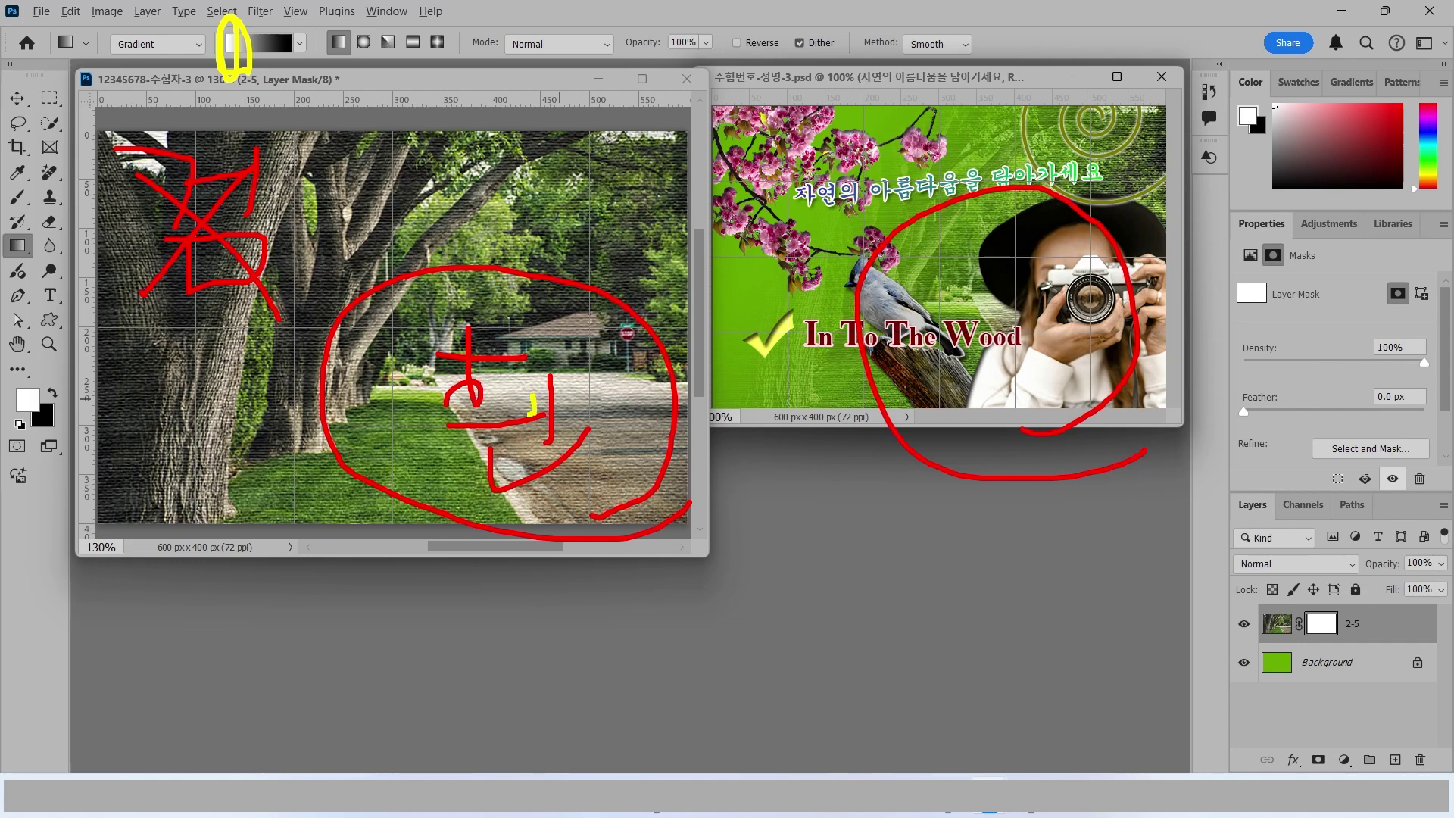
{"action": "mouse_move", "coordinate": [530, 405]}
{"action": "left_mouse_down"}
{"action": "mouse_move", "coordinate": [503, 417]}
{"action": "mouse_move", "coordinate": [539, 402]}
{"action": "mouse_move", "coordinate": [375, 331]}
{"action": "mouse_move", "coordinate": [203, 218]}
{"action": "mouse_move", "coordinate": [288, 341]}
{"action": "left_mouse_up"}
{"action": "key", "text": "Escape"}
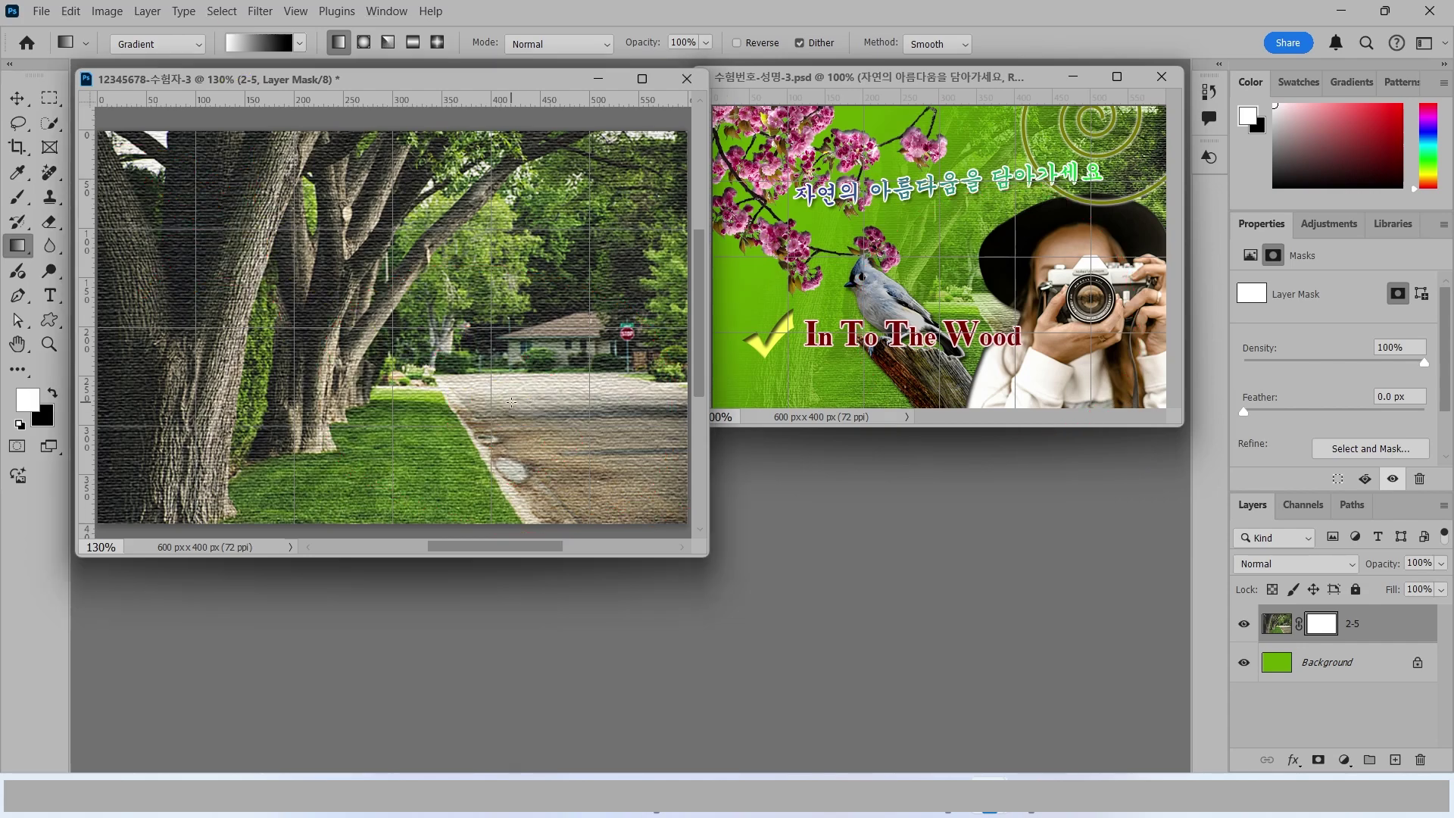
Step: Draw a linear white-to-black gradient at about 140° on layer 2-5's mask, from the road up toward the tree trunks
{"action": "mouse_move", "coordinate": [510, 407]}
{"action": "left_mouse_down"}
{"action": "mouse_move", "coordinate": [416, 362]}
{"action": "mouse_move", "coordinate": [240, 215]}
{"action": "mouse_move", "coordinate": [296, 217]}
{"action": "mouse_move", "coordinate": [295, 286]}
{"action": "mouse_move", "coordinate": [324, 245]}
{"action": "mouse_move", "coordinate": [260, 247]}
{"action": "mouse_move", "coordinate": [270, 238]}
{"action": "left_mouse_up"}
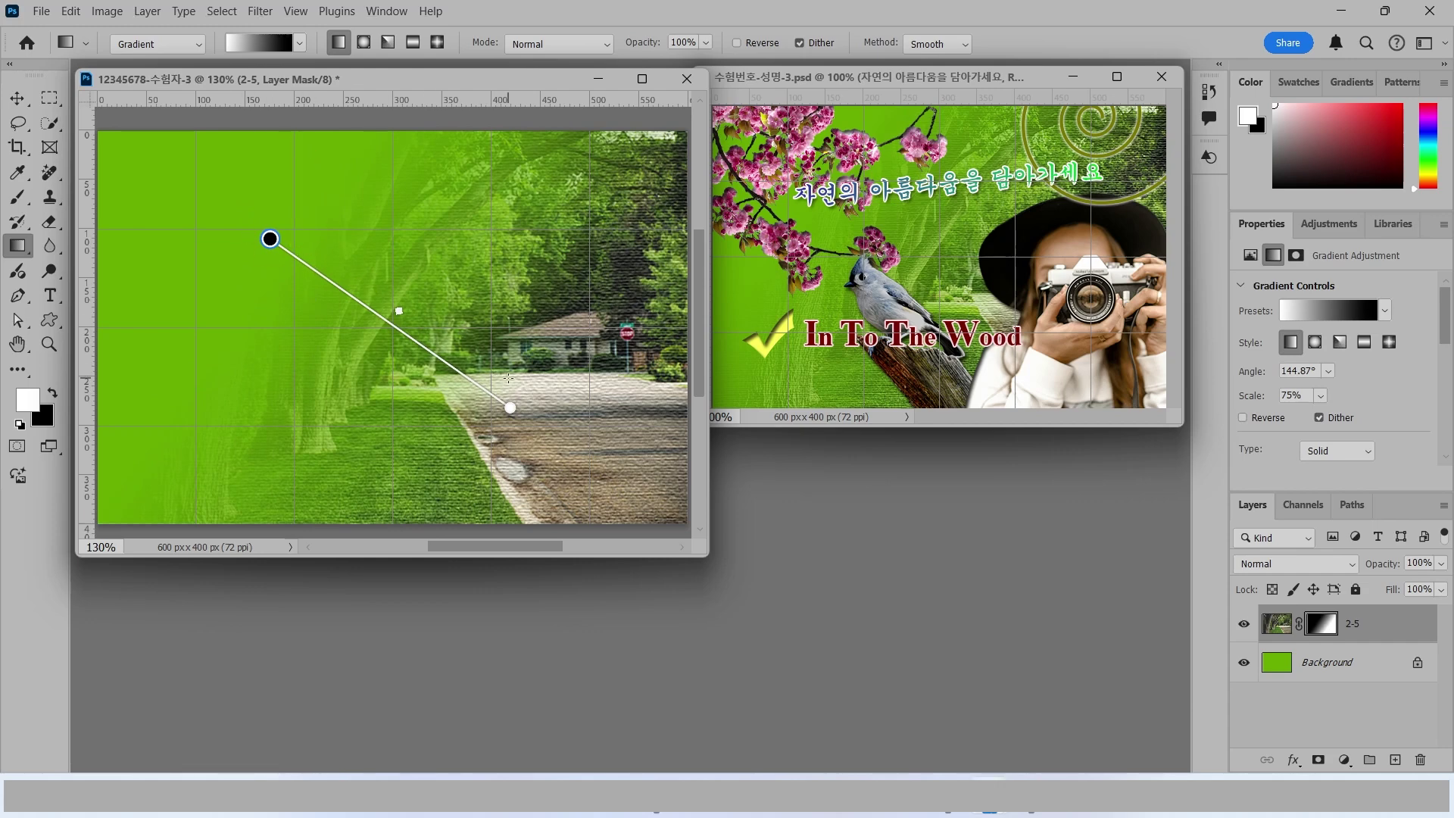
{"action": "left_click_drag", "start_coordinate": [424, 346], "coordinate": [509, 407]}
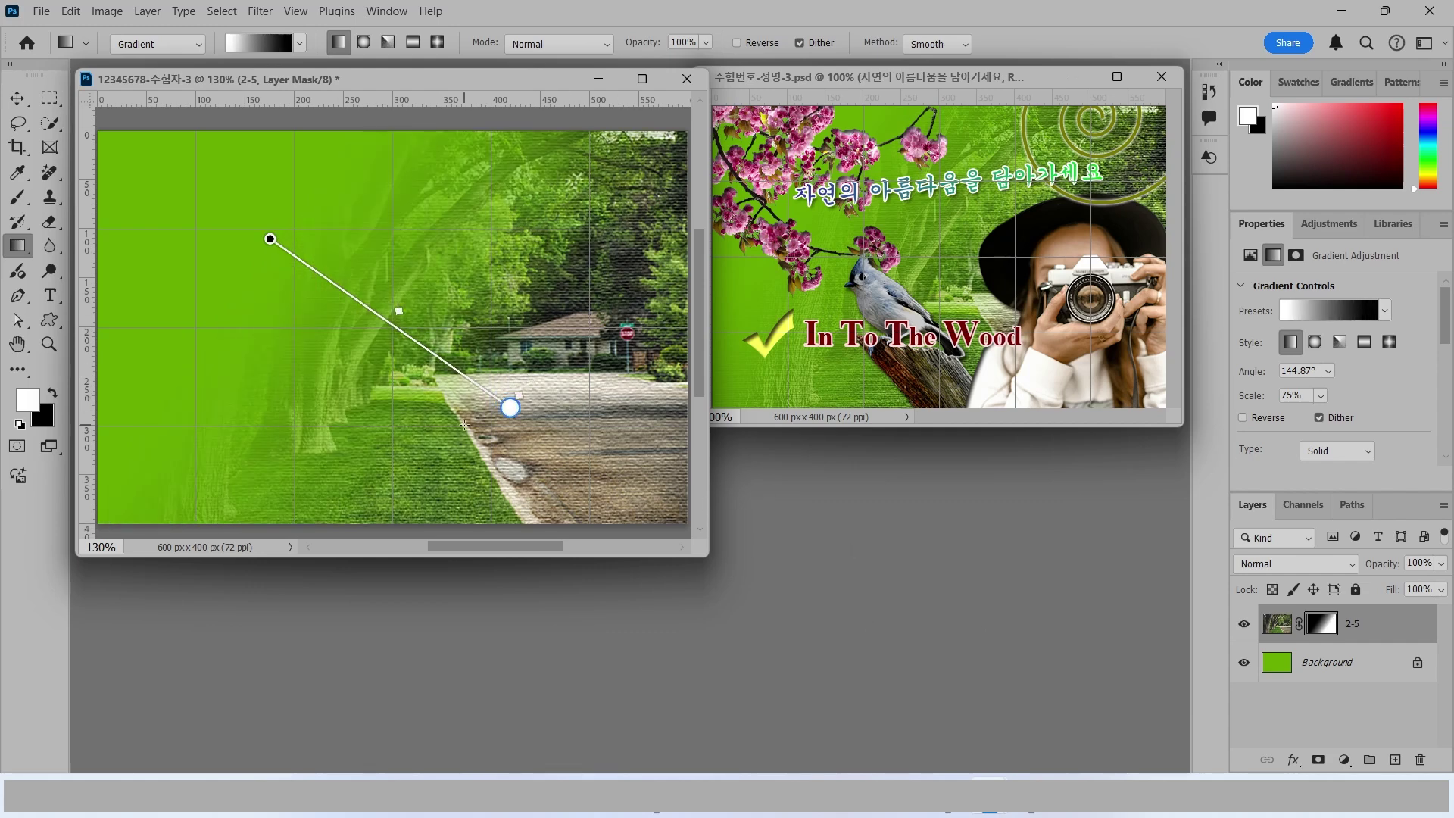
{"action": "left_click_drag", "start_coordinate": [572, 446], "coordinate": [294, 216]}
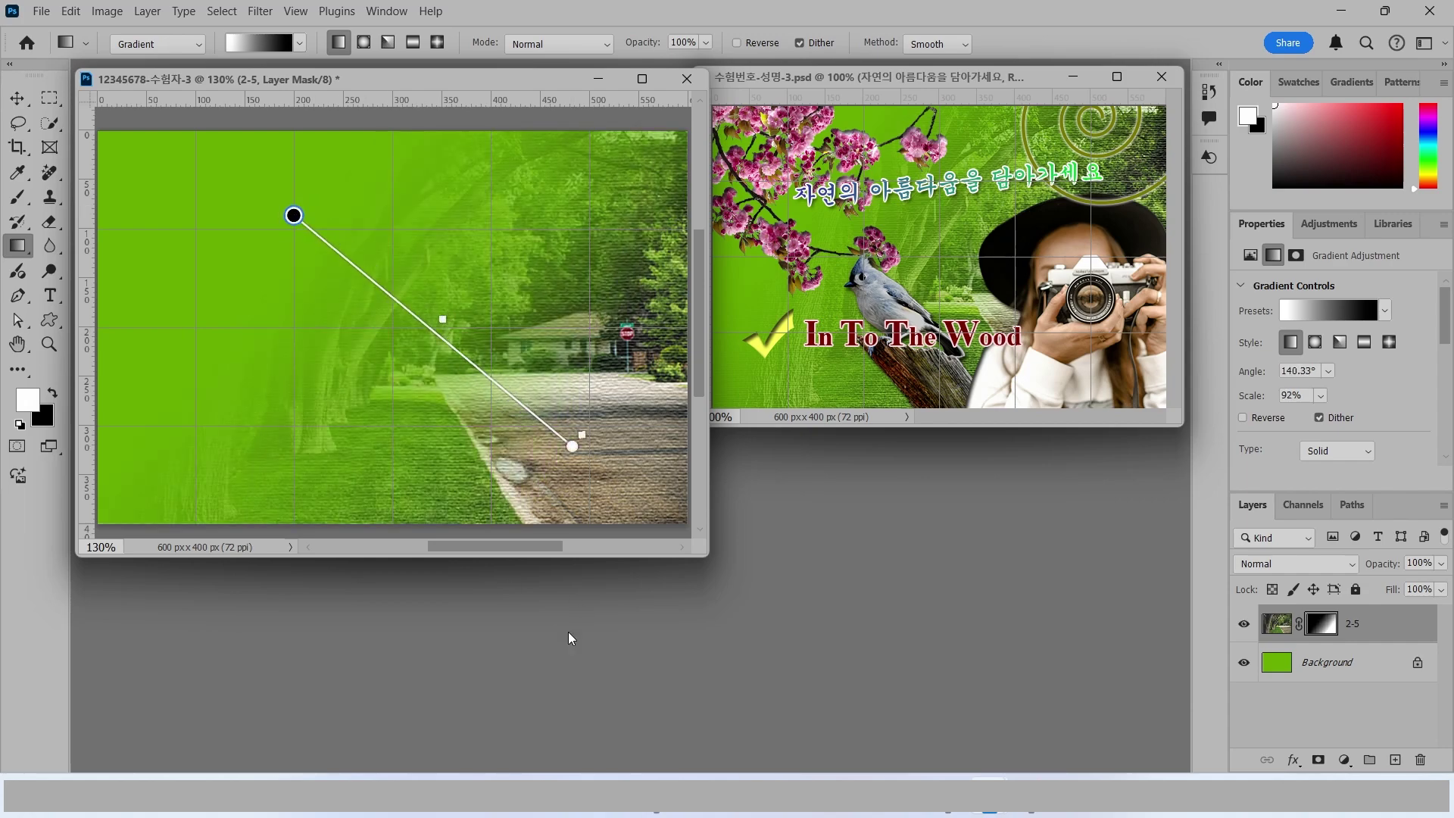
Step: Open 2급-6.jpg and select the woman with the camera using the Quick Selection tool
{"action": "double_click", "coordinate": [796, 550]}
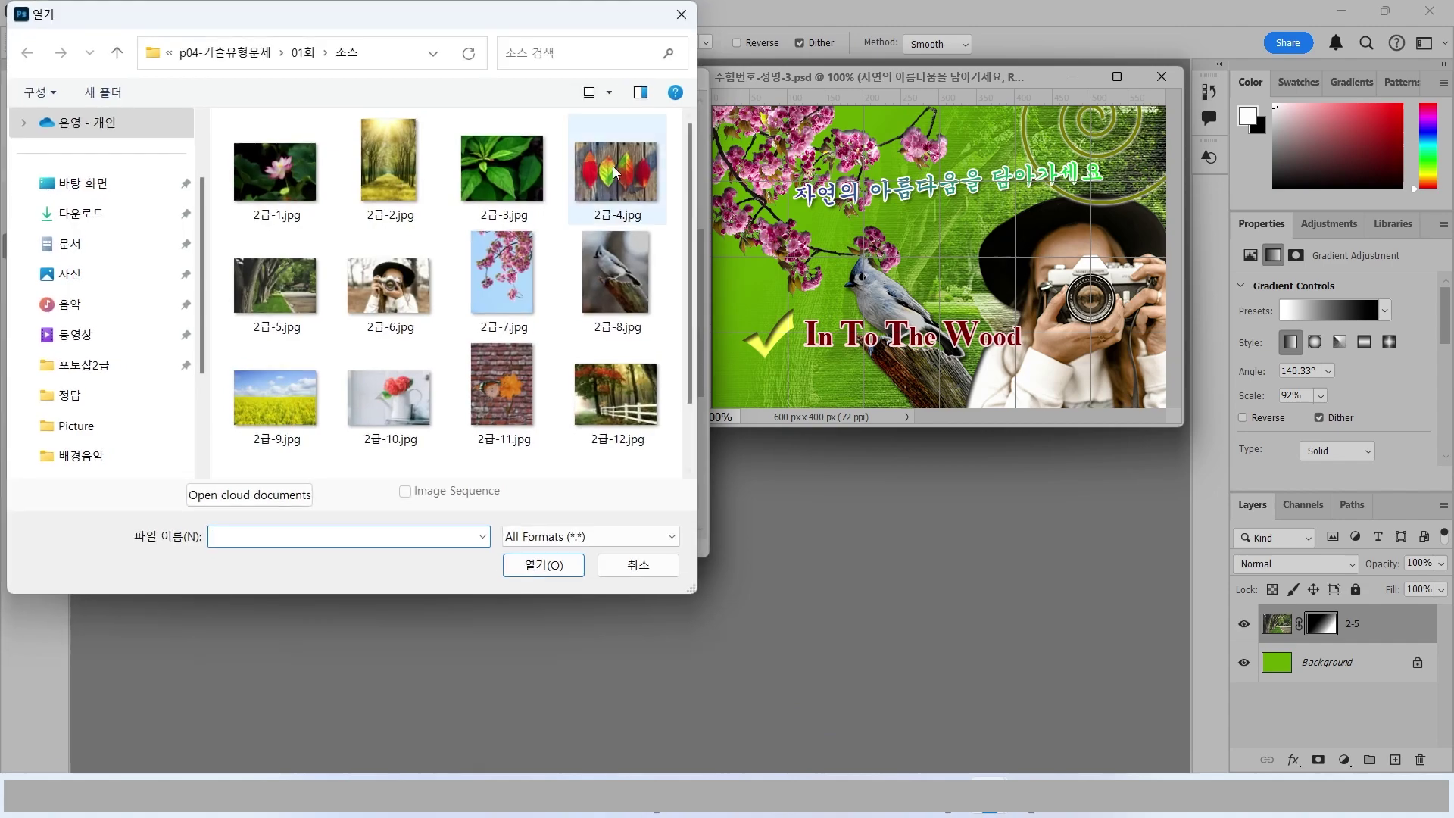
{"action": "left_click", "coordinate": [400, 291]}
{"action": "left_click", "coordinate": [534, 567]}
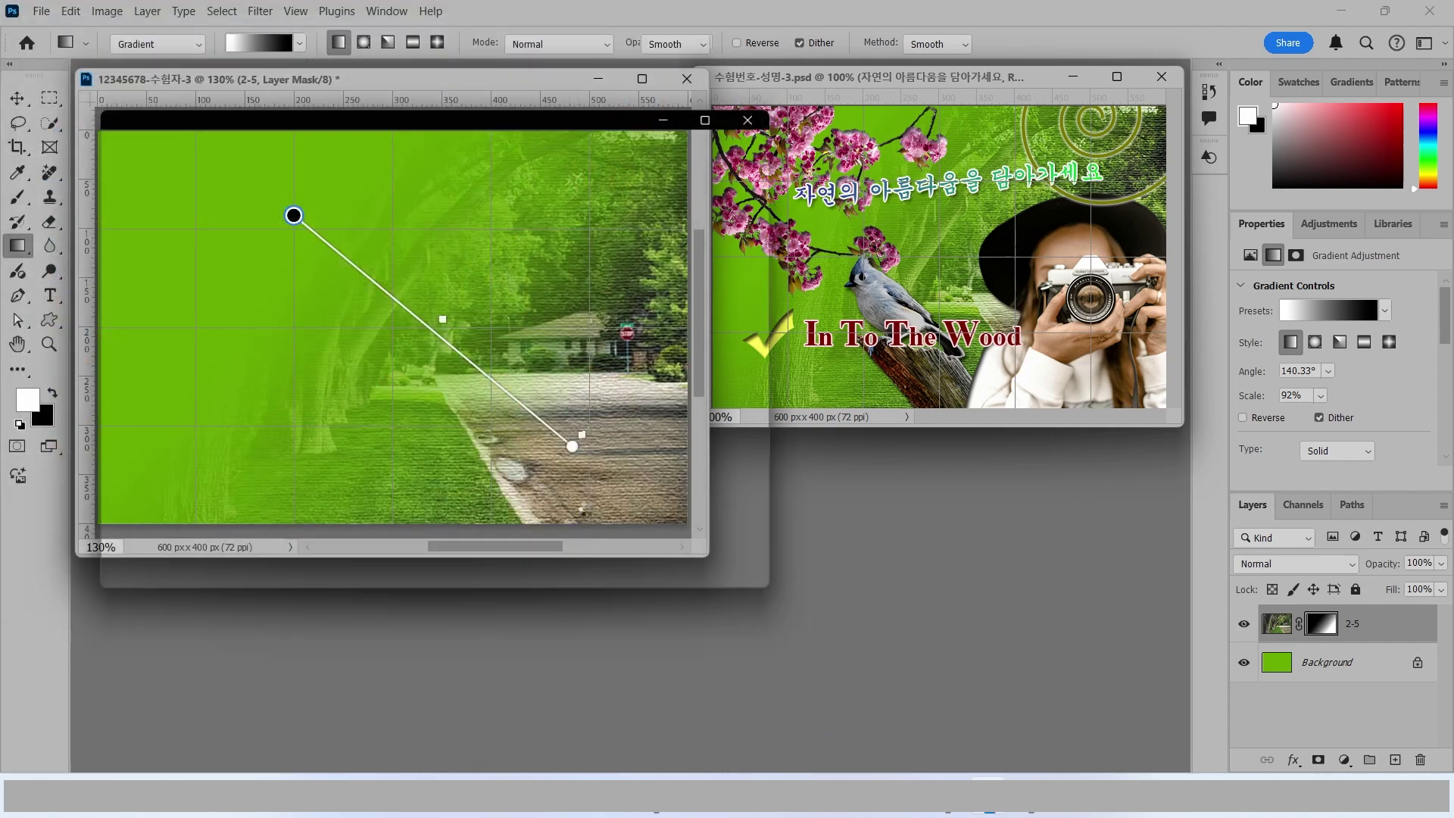
{"action": "left_click_drag", "start_coordinate": [343, 120], "coordinate": [604, 275]}
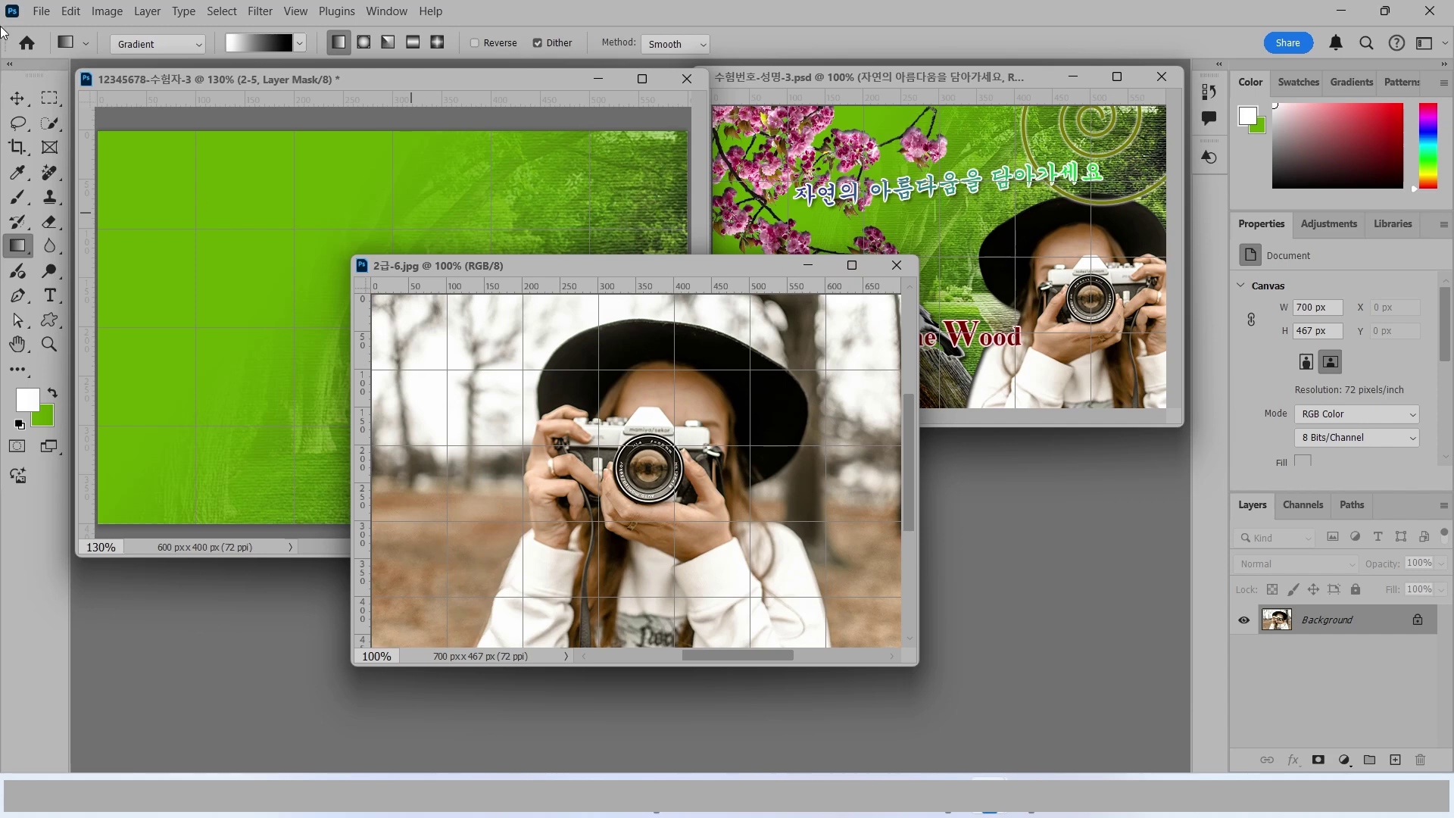
{"action": "left_click", "coordinate": [51, 123]}
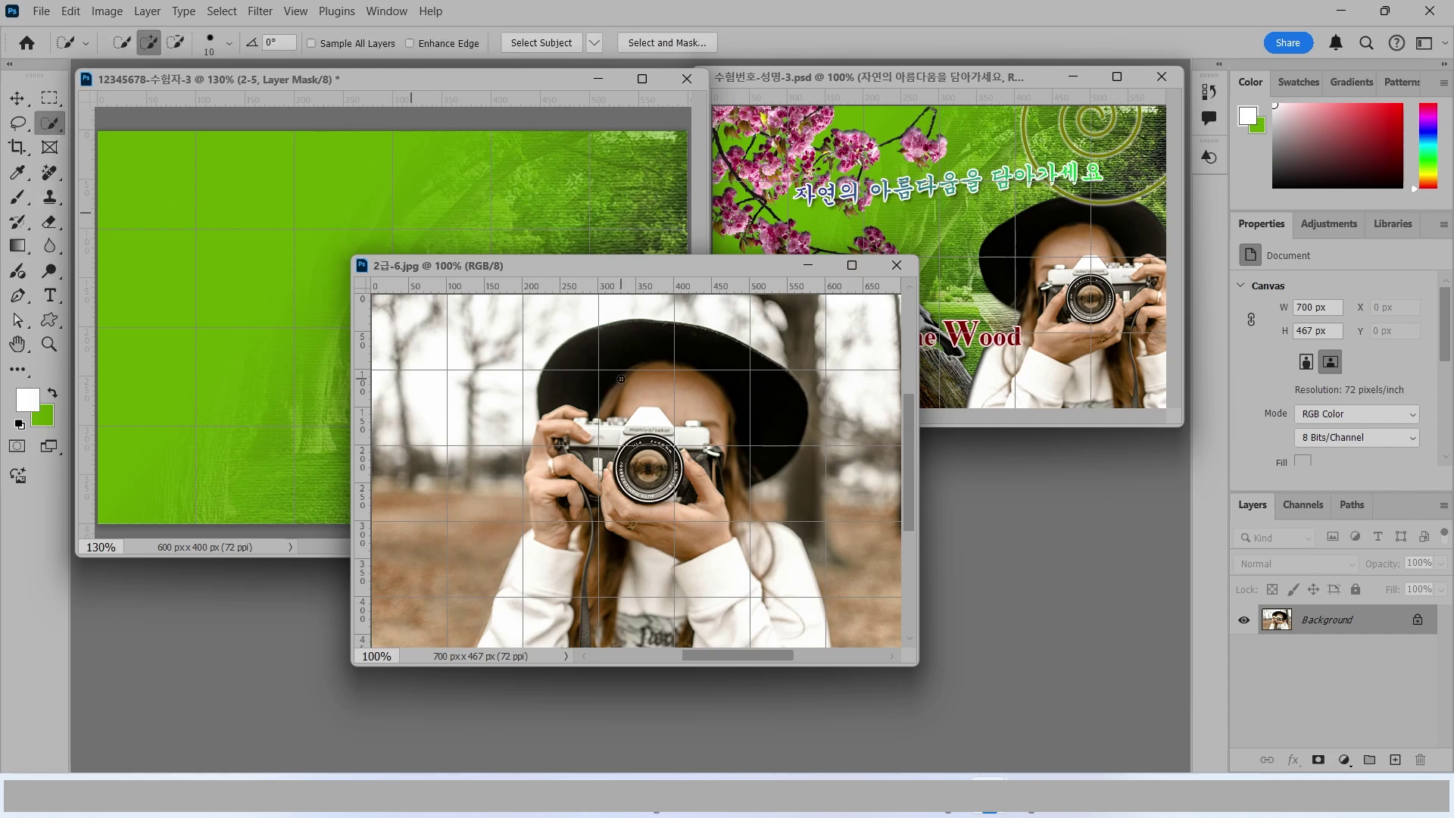
{"action": "mouse_move", "coordinate": [625, 379]}
{"action": "left_mouse_down"}
{"action": "mouse_move", "coordinate": [638, 357]}
{"action": "mouse_move", "coordinate": [619, 430]}
{"action": "mouse_move", "coordinate": [577, 492]}
{"action": "mouse_move", "coordinate": [561, 454]}
{"action": "mouse_move", "coordinate": [533, 593]}
{"action": "mouse_move", "coordinate": [597, 541]}
{"action": "mouse_move", "coordinate": [693, 500]}
{"action": "mouse_move", "coordinate": [746, 602]}
{"action": "mouse_move", "coordinate": [728, 506]}
{"action": "mouse_move", "coordinate": [788, 583]}
{"action": "left_mouse_up"}
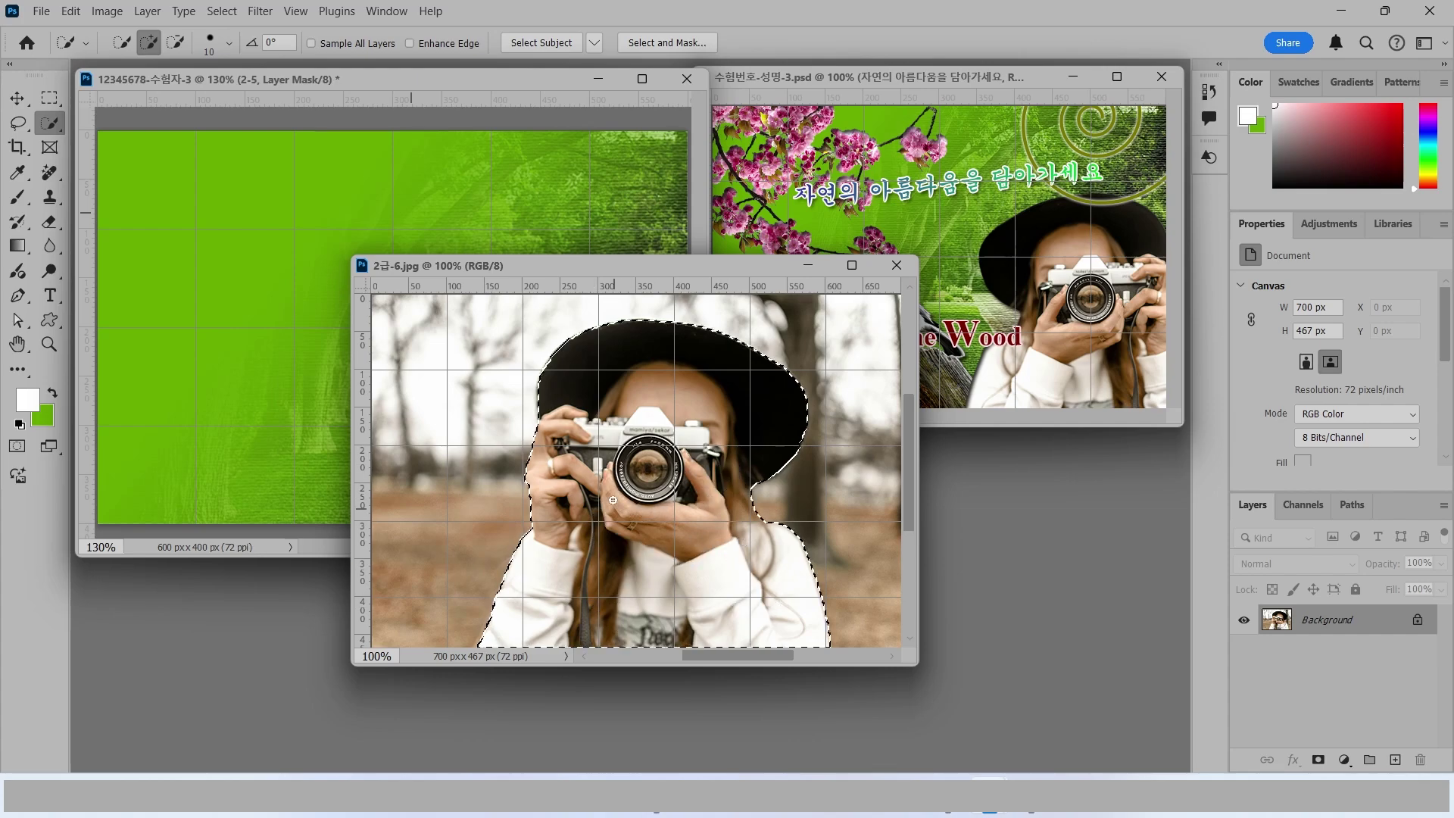
Step: Copy the selected woman into the green composition at about X 92, Y 57 px and close 2급-6.jpg
{"action": "left_click", "coordinate": [17, 98]}
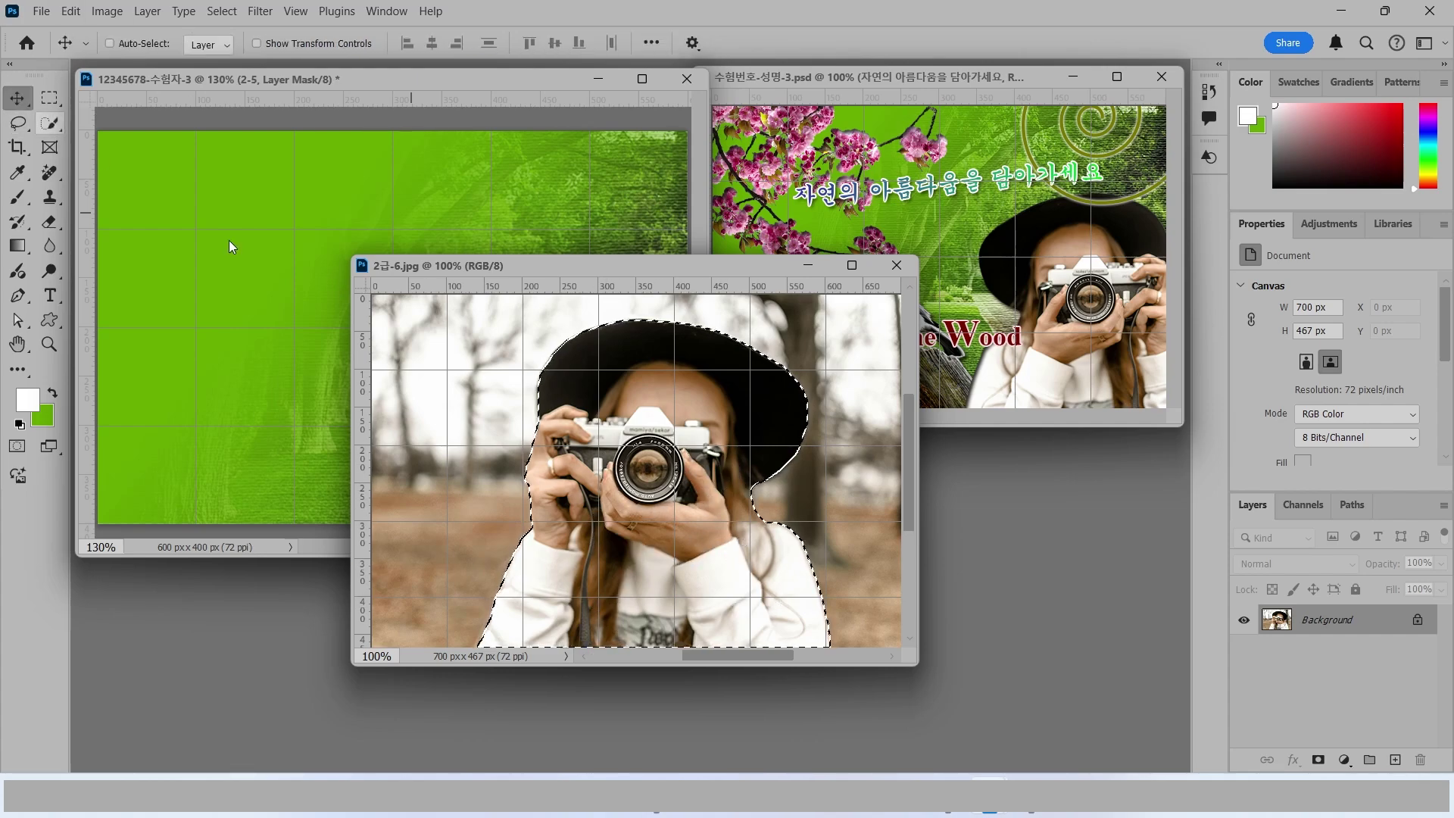
{"action": "left_click_drag", "start_coordinate": [563, 476], "coordinate": [216, 312]}
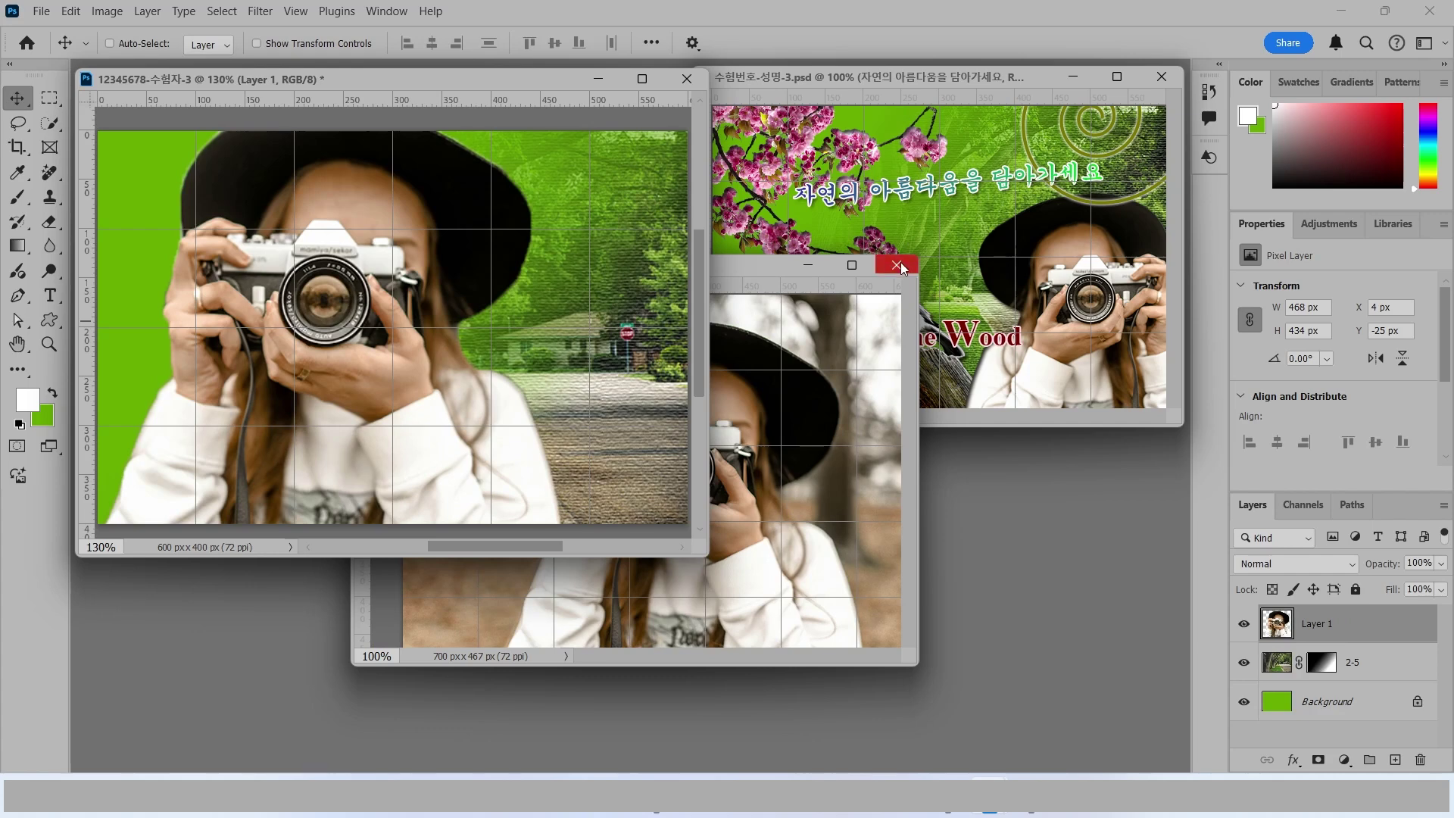
{"action": "left_click", "coordinate": [901, 262]}
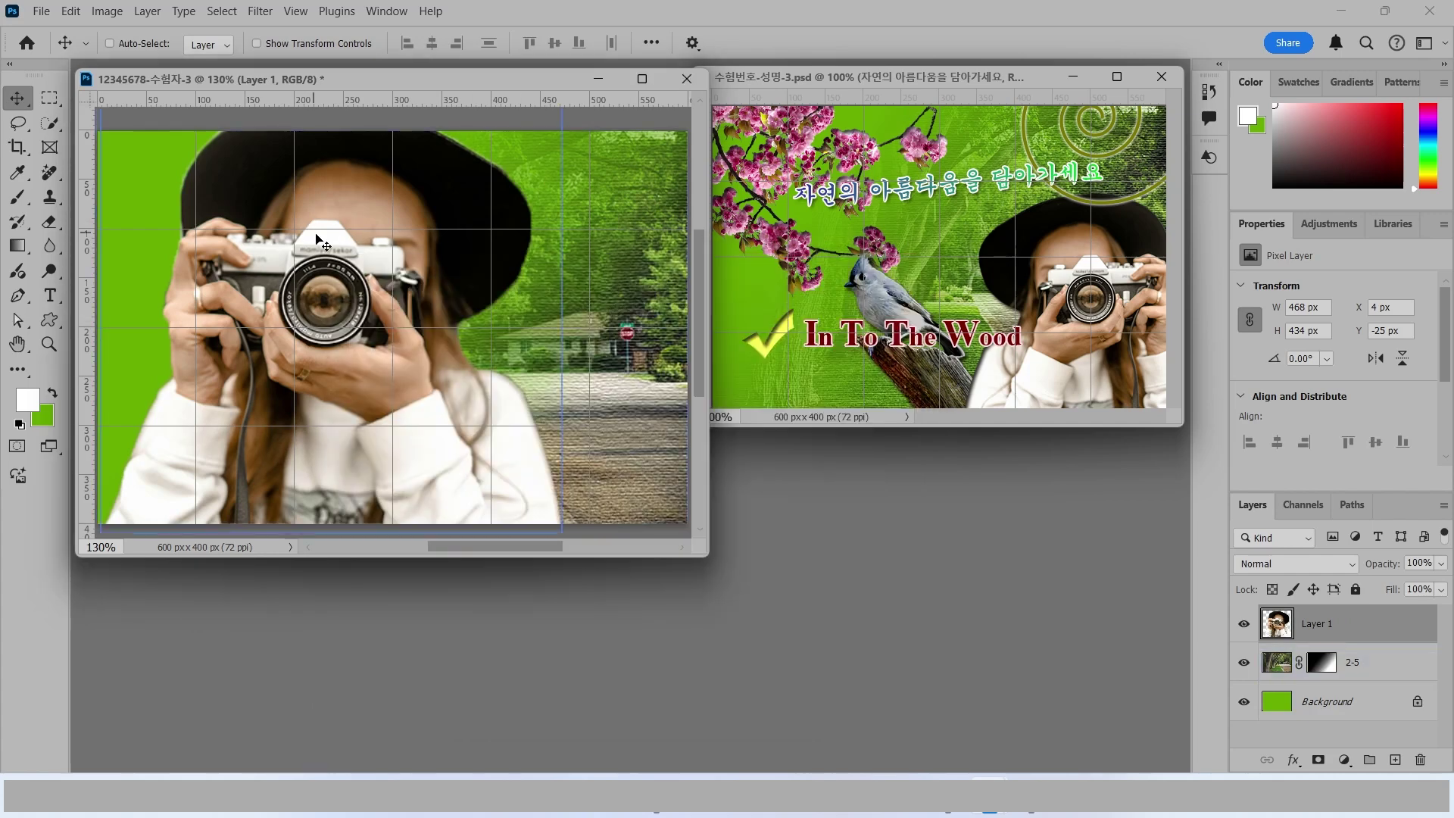
{"action": "left_click_drag", "start_coordinate": [344, 275], "coordinate": [430, 354]}
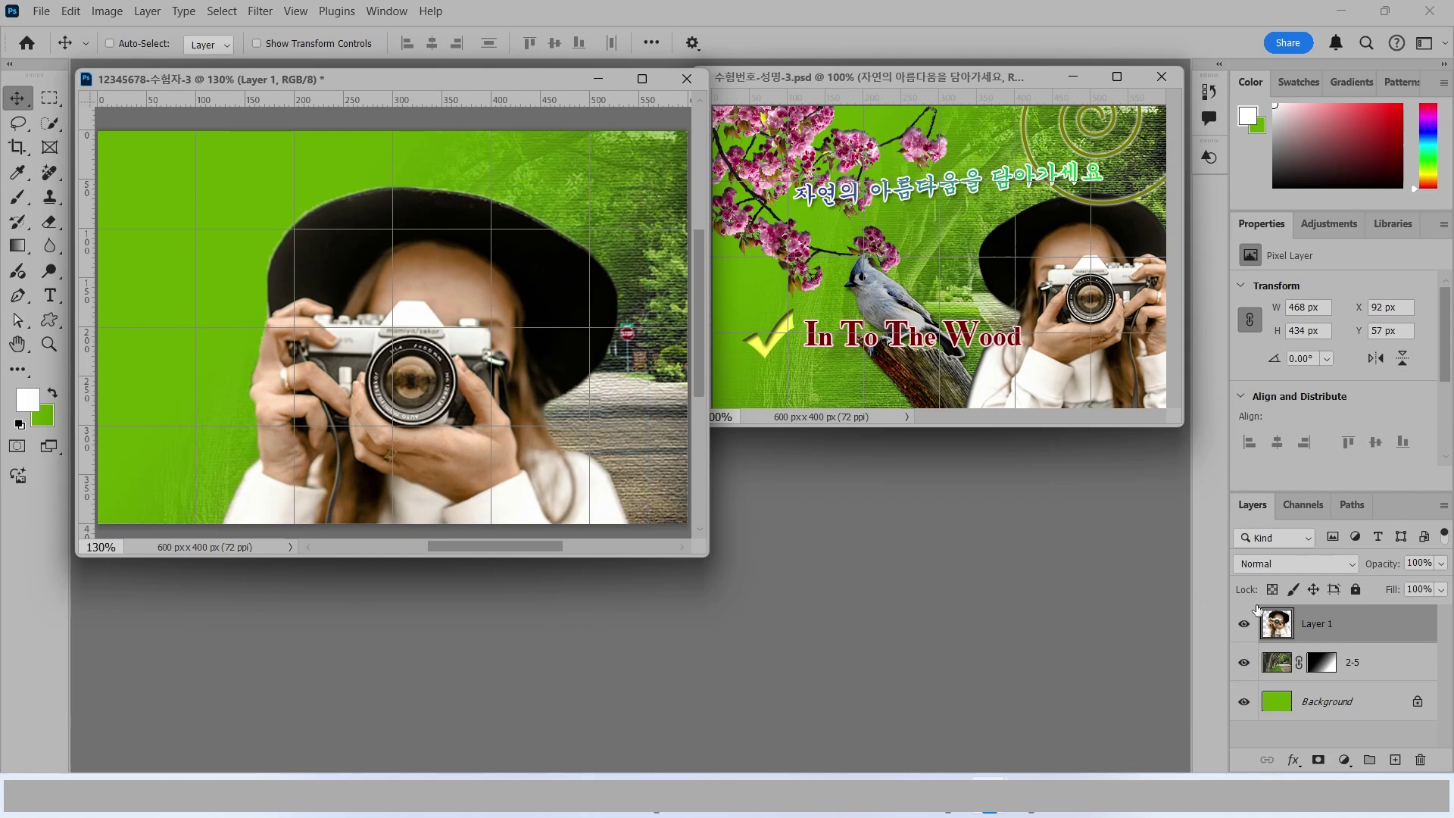
Step: Rename the woman's layer as 2-6
{"action": "double_click", "coordinate": [1313, 626]}
{"action": "type", "text": "2"}
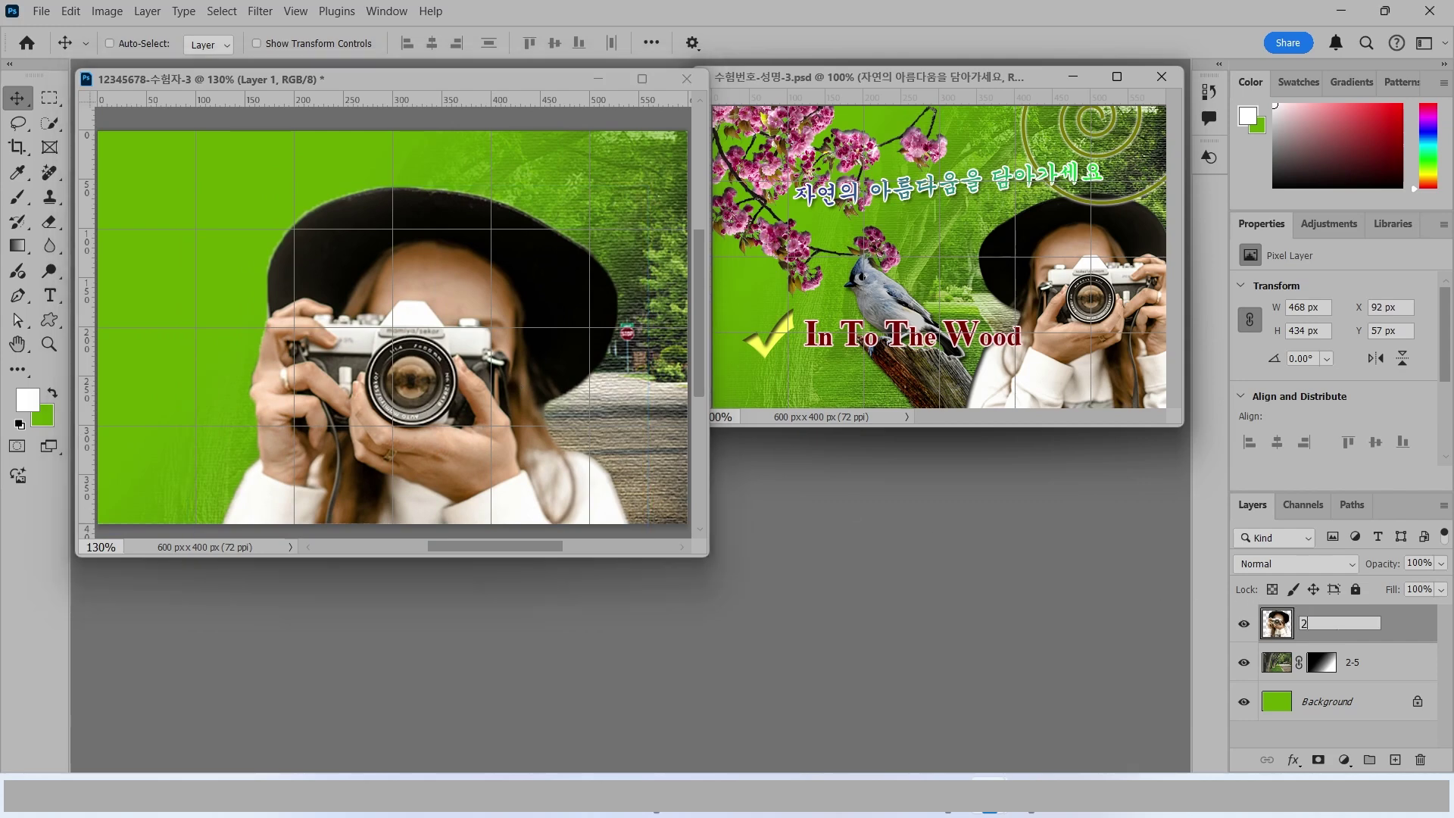
{"action": "type", "text": "-6"}
{"action": "key", "text": "Return"}
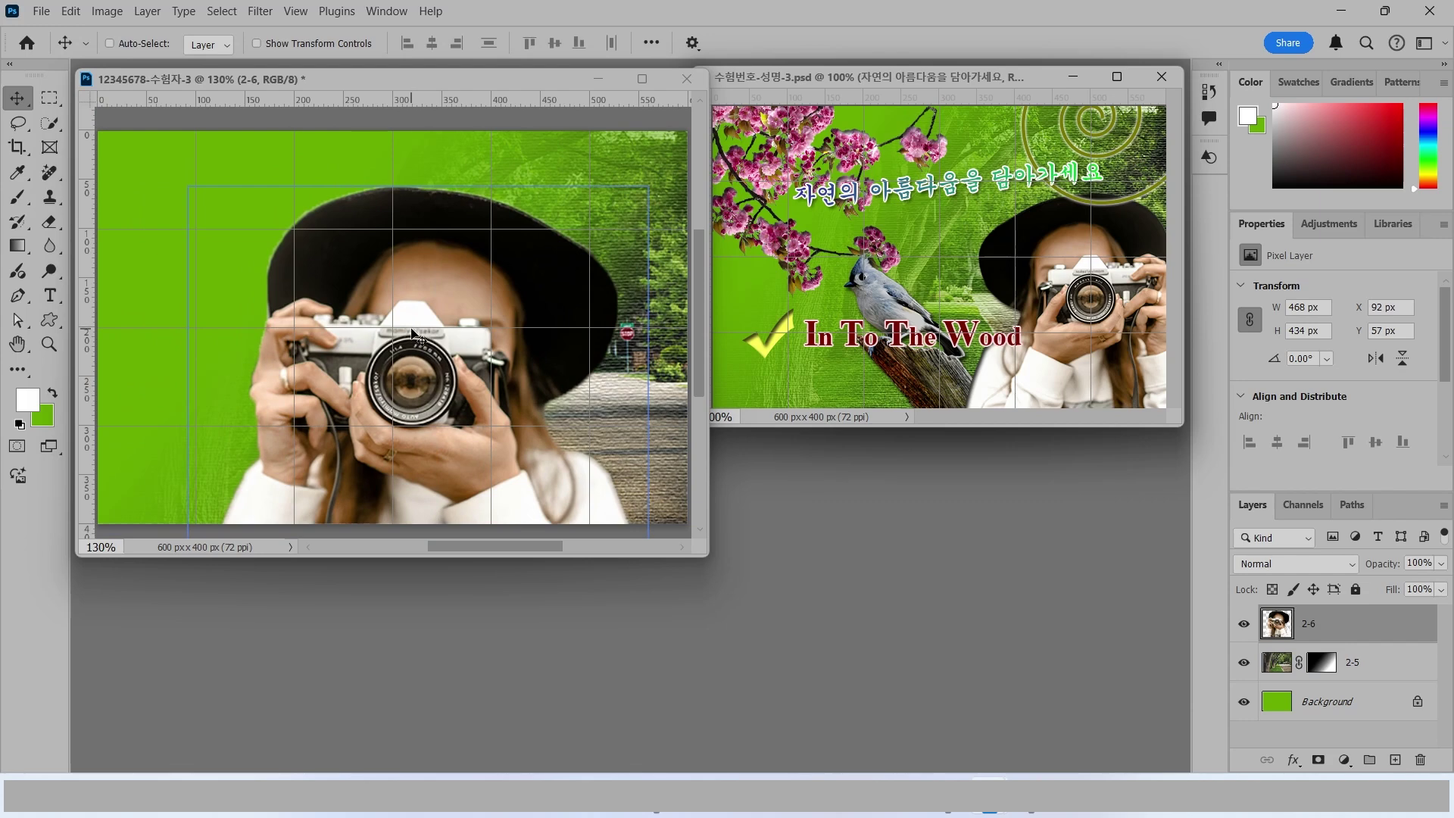
Step: Scale layer 2-6 to about 64% and place it in the lower-right corner of the canvas
{"action": "key", "text": "ctrl"}
{"action": "key", "text": "ctrl+t"}
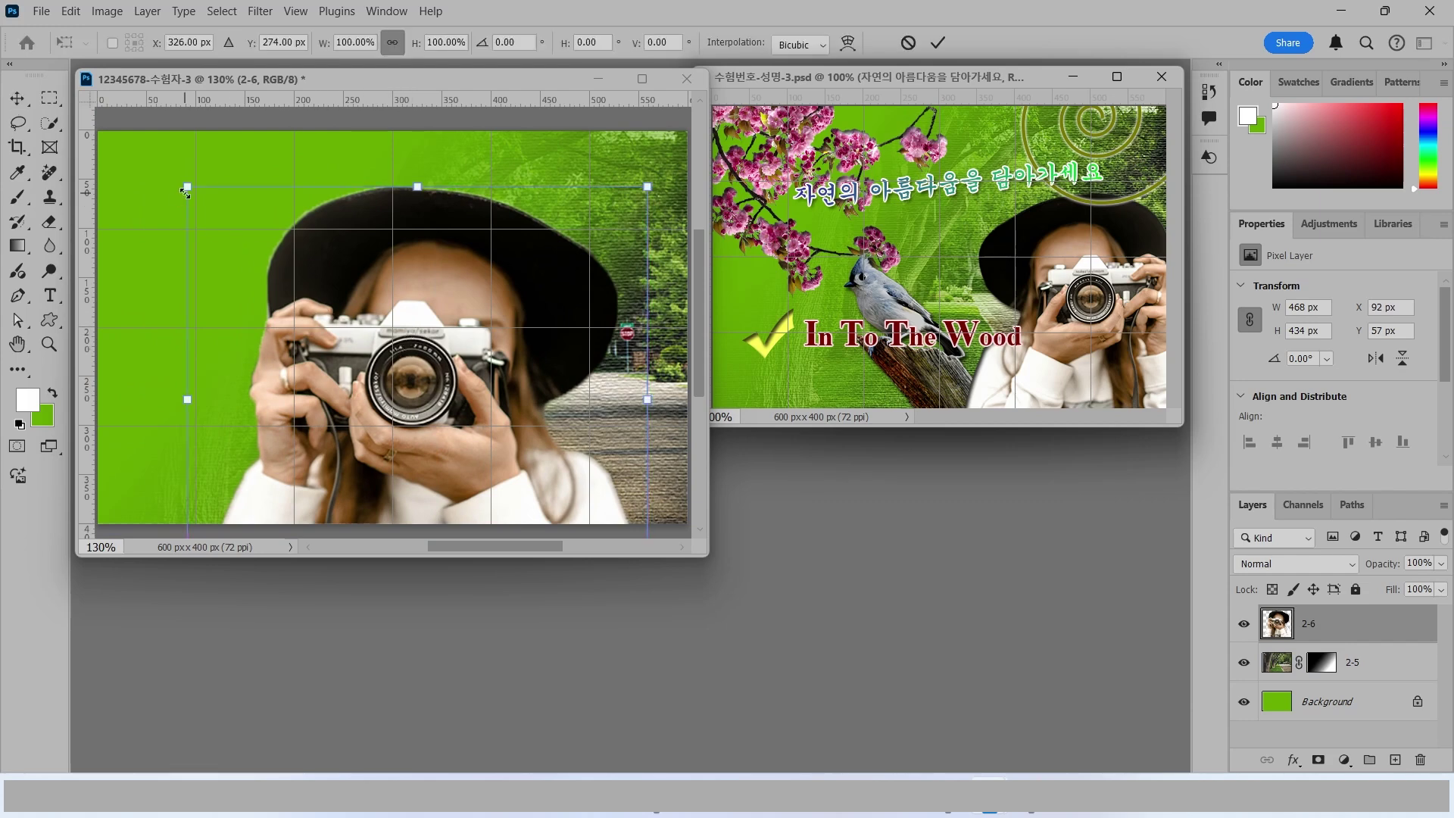
{"action": "left_click_drag", "start_coordinate": [185, 192], "coordinate": [350, 343]}
{"action": "left_click_drag", "start_coordinate": [488, 420], "coordinate": [529, 331]}
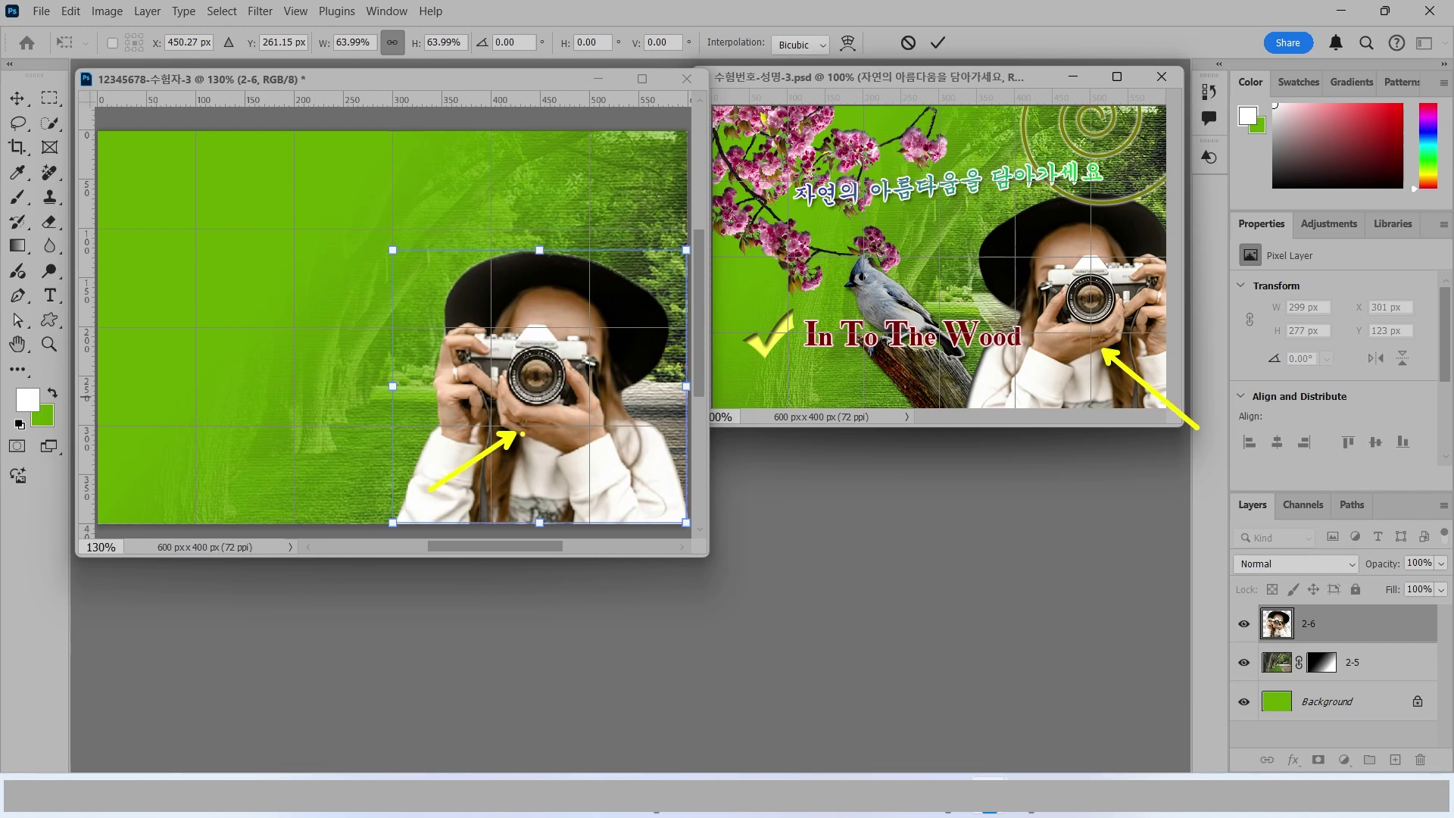
Step: Flip layer 2-6 horizontally and fit it partly past the canvas's right edge at about 66% scale, X 339 px
{"action": "right_click", "coordinate": [530, 403]}
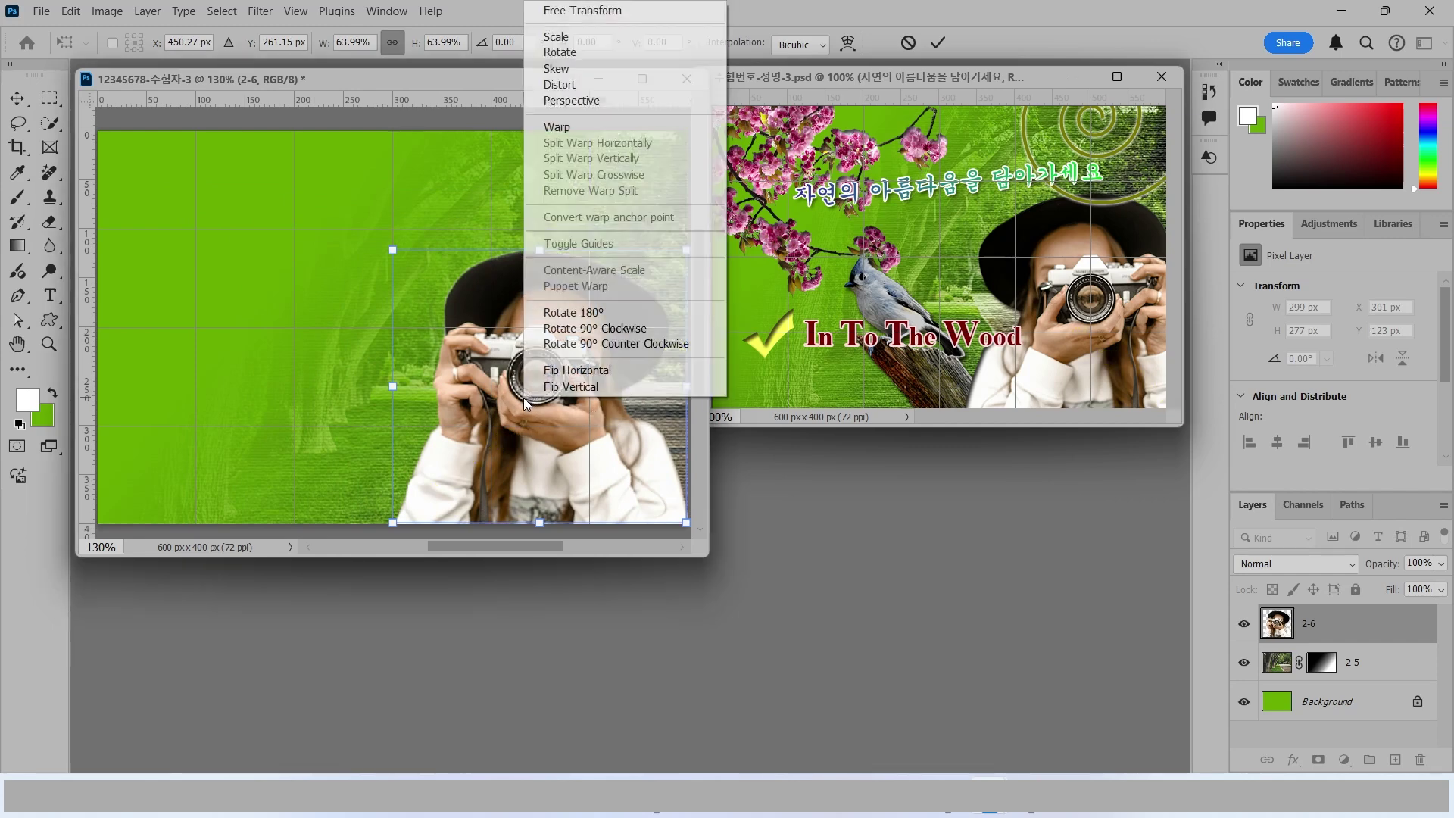
{"action": "left_click", "coordinate": [555, 371]}
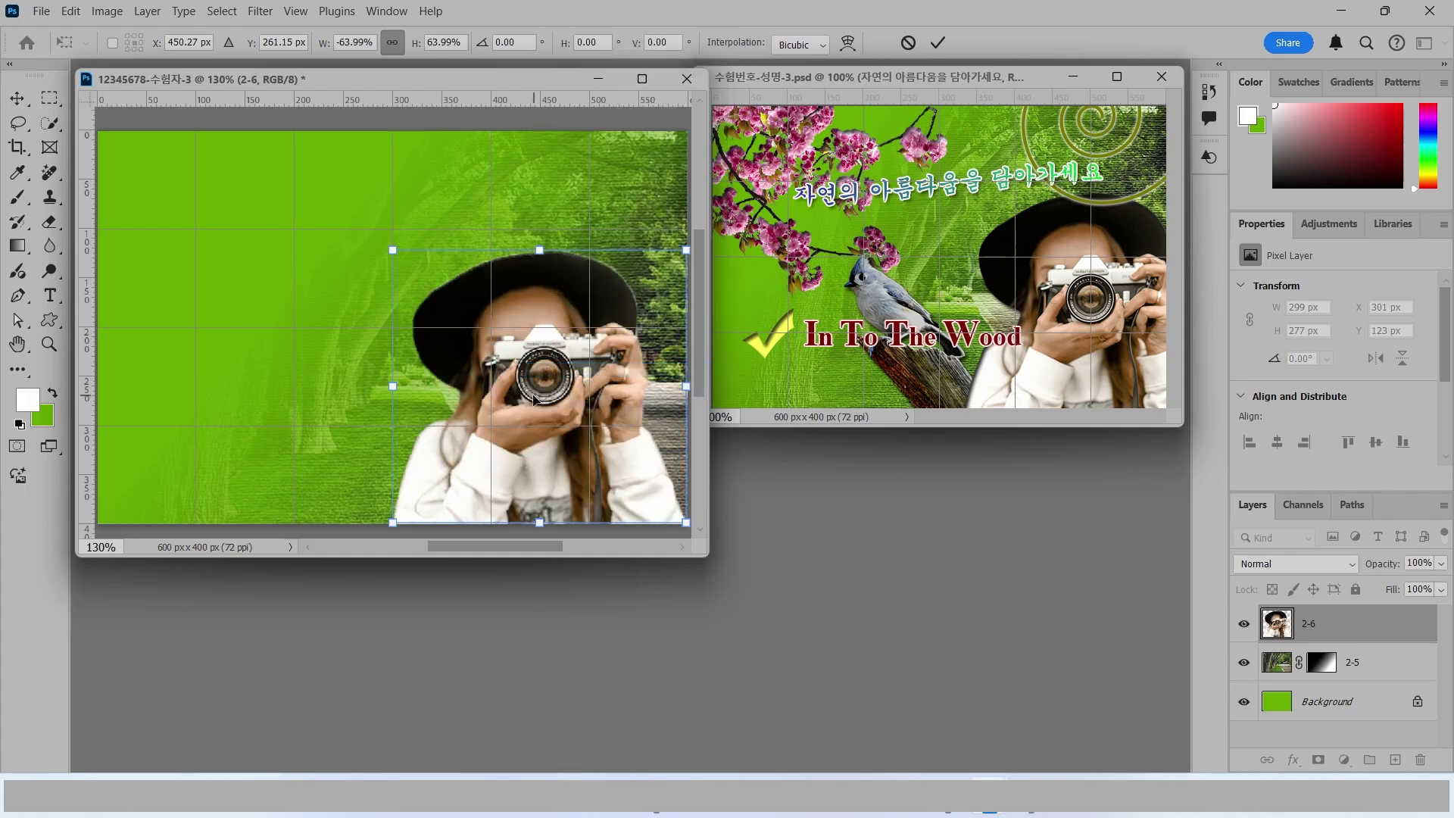
{"action": "left_click_drag", "start_coordinate": [542, 405], "coordinate": [571, 419]}
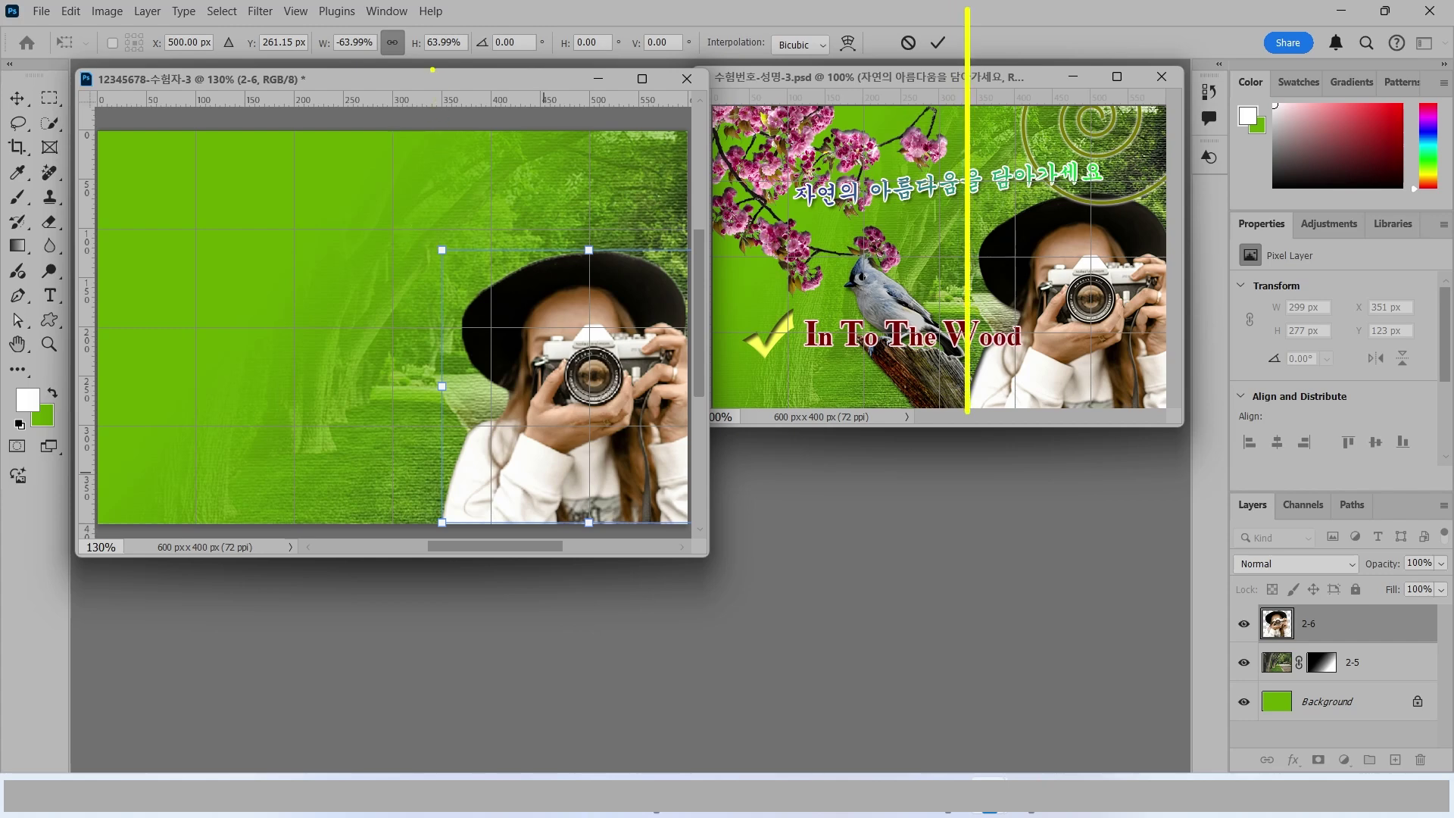
{"action": "mouse_move", "coordinate": [433, 69]}
{"action": "left_mouse_down"}
{"action": "mouse_move", "coordinate": [415, 524]}
{"action": "mouse_move", "coordinate": [428, 598]}
{"action": "left_mouse_up"}
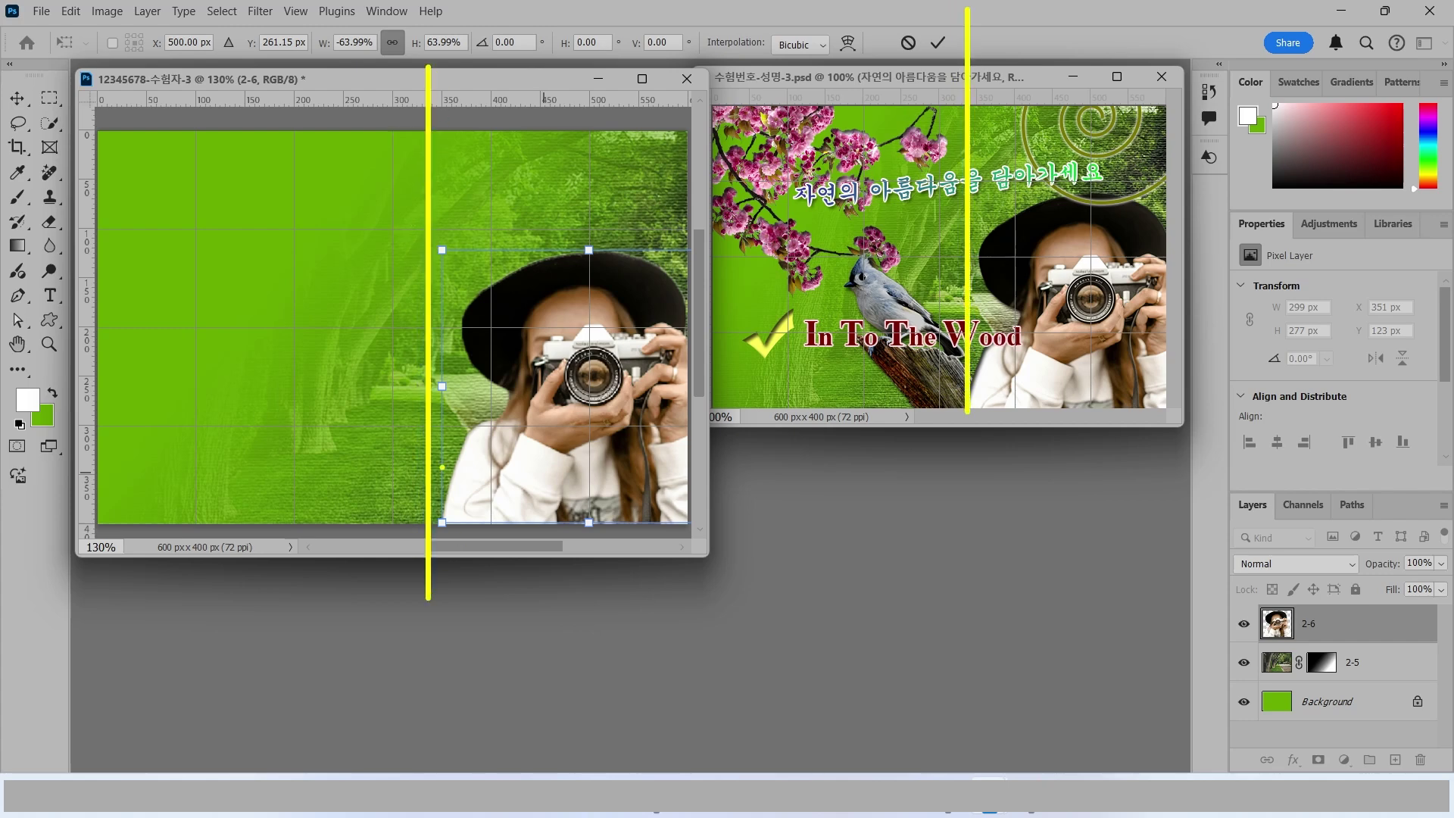
{"action": "left_click_drag", "start_coordinate": [442, 386], "coordinate": [429, 389]}
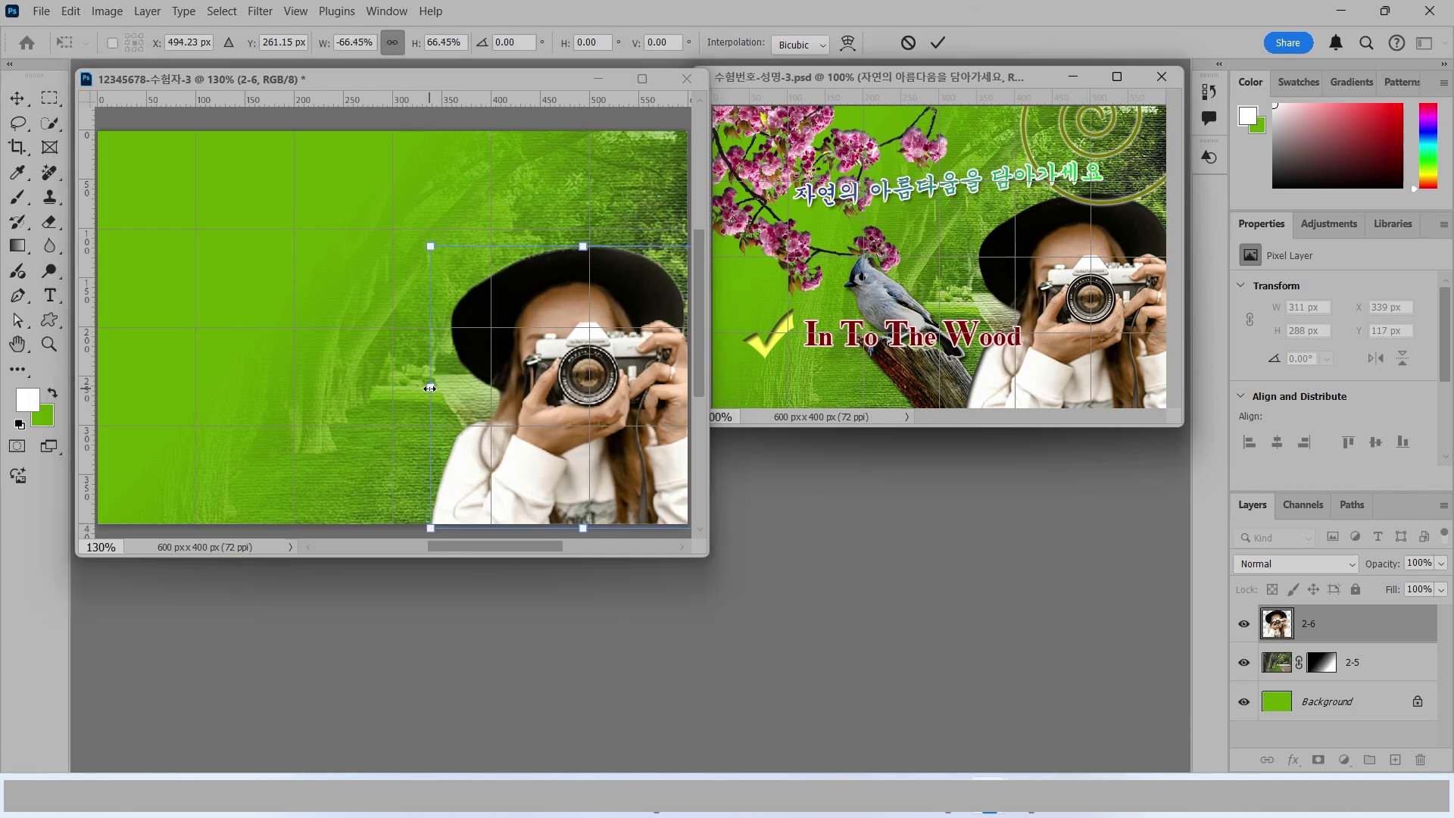
{"action": "key", "text": "Return"}
Step: Nudge layer 2-6 down 15 px to Y 132 px
{"action": "key", "text": "Down"}
{"action": "key", "text": "Down"}
{"action": "key", "text": "Down"}
{"action": "key", "text": "Down"}
{"action": "key", "text": "Down"}
{"action": "key", "text": "Down"}
{"action": "key", "text": "Down"}
{"action": "key", "text": "Down"}
{"action": "key", "text": "Down"}
{"action": "key", "text": "Down"}
{"action": "key", "text": "Down"}
{"action": "key", "text": "Down"}
{"action": "key", "text": "Down"}
{"action": "key", "text": "Down"}
{"action": "key", "text": "Down"}
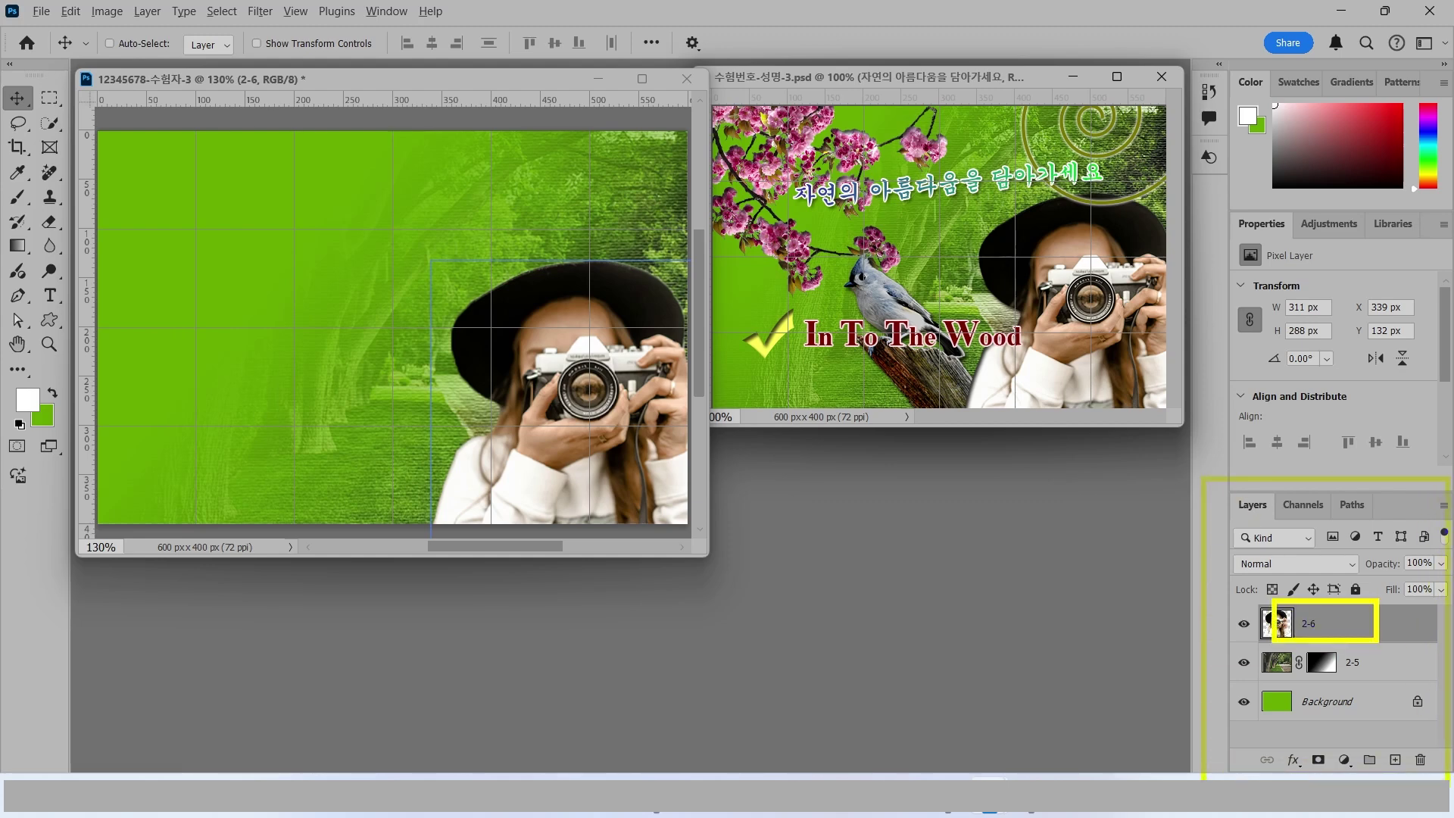
Step: Add Drop Shadow and Inner Shadow effects to layer 2-6 with a global light angle of 125°
{"action": "left_click", "coordinate": [1294, 760]}
{"action": "left_click", "coordinate": [1313, 746]}
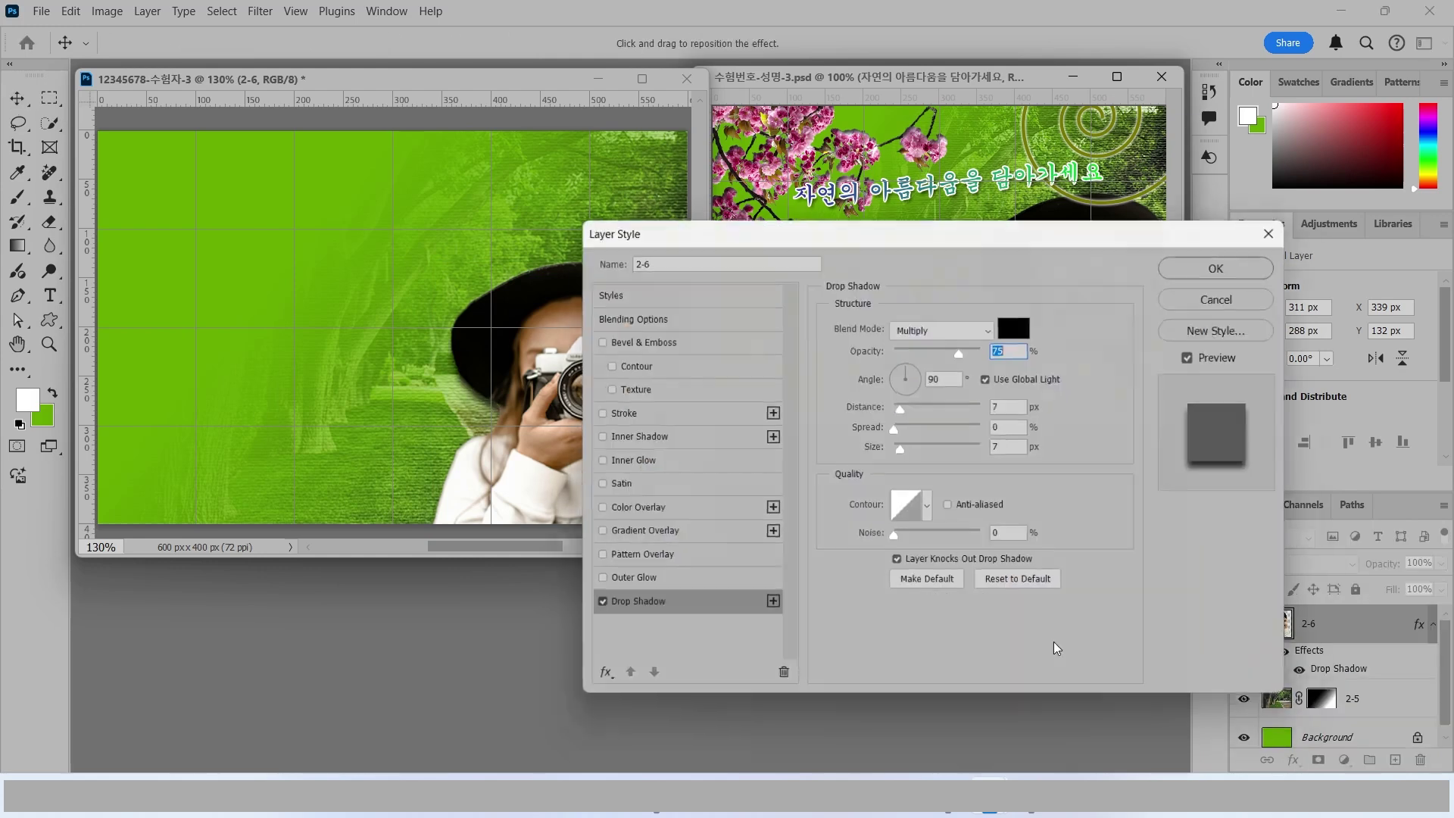
{"action": "left_click", "coordinate": [635, 437]}
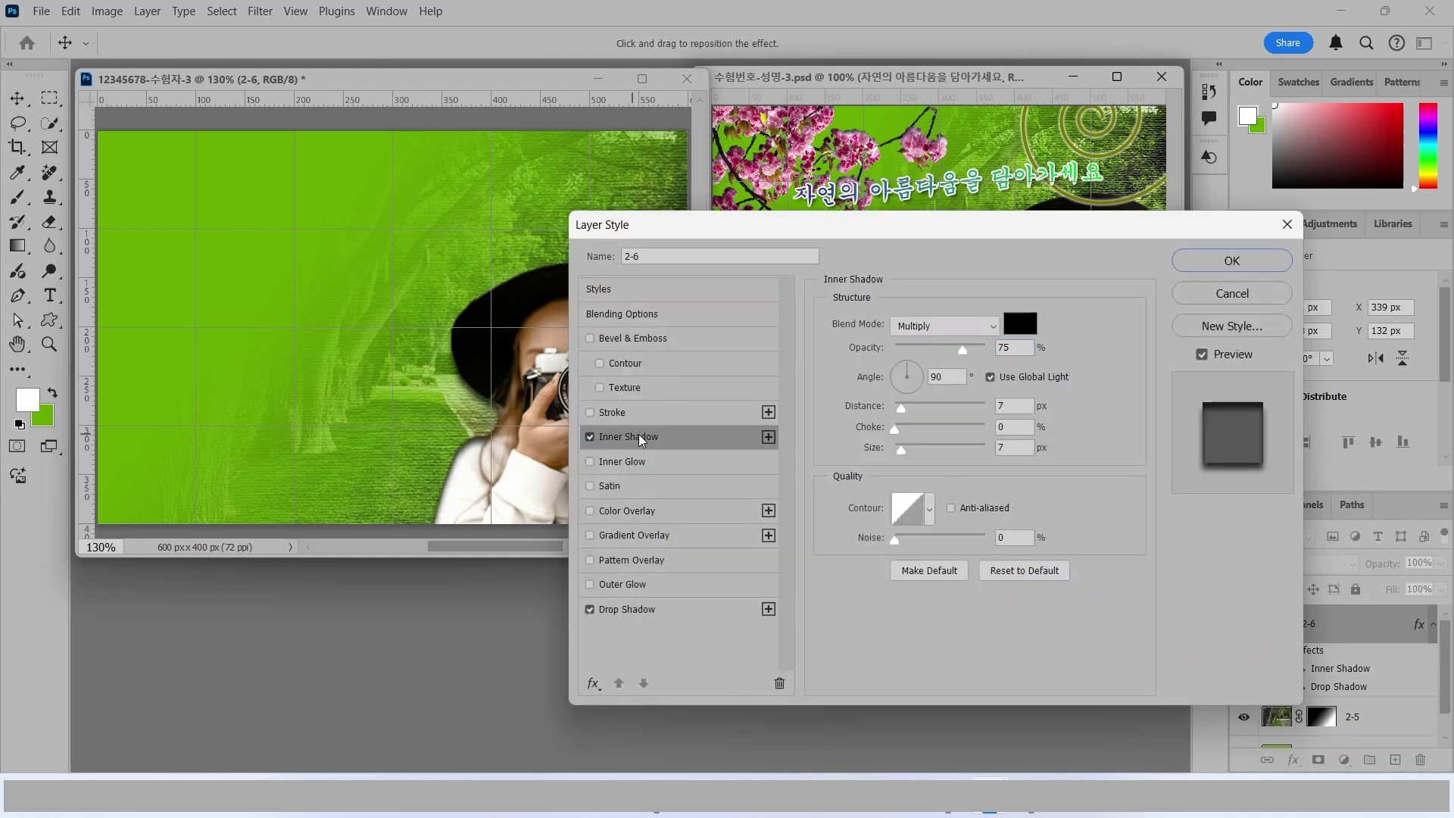
{"action": "left_click_drag", "start_coordinate": [667, 238], "coordinate": [812, 263]}
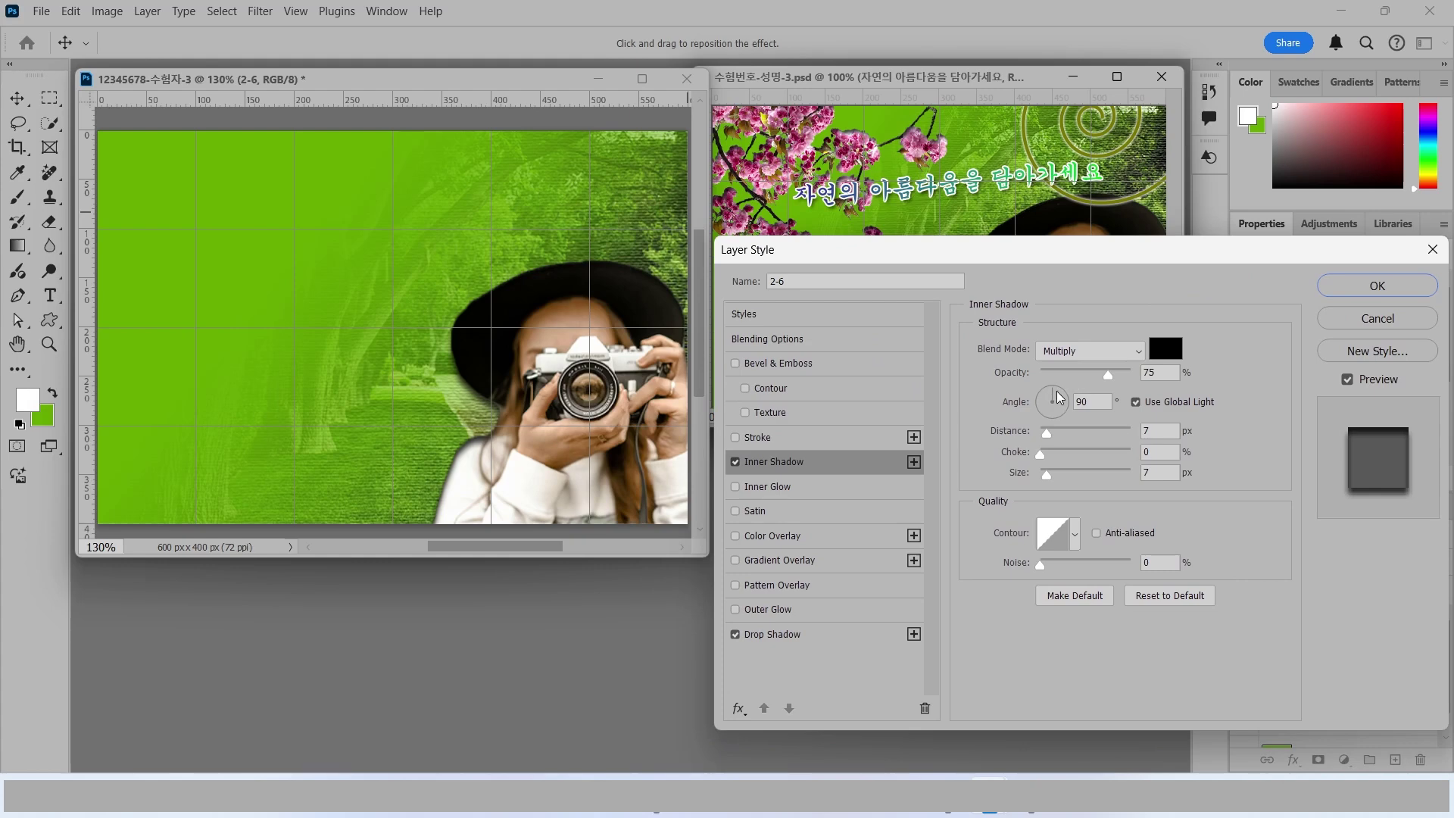
{"action": "left_click_drag", "start_coordinate": [1055, 398], "coordinate": [1044, 393]}
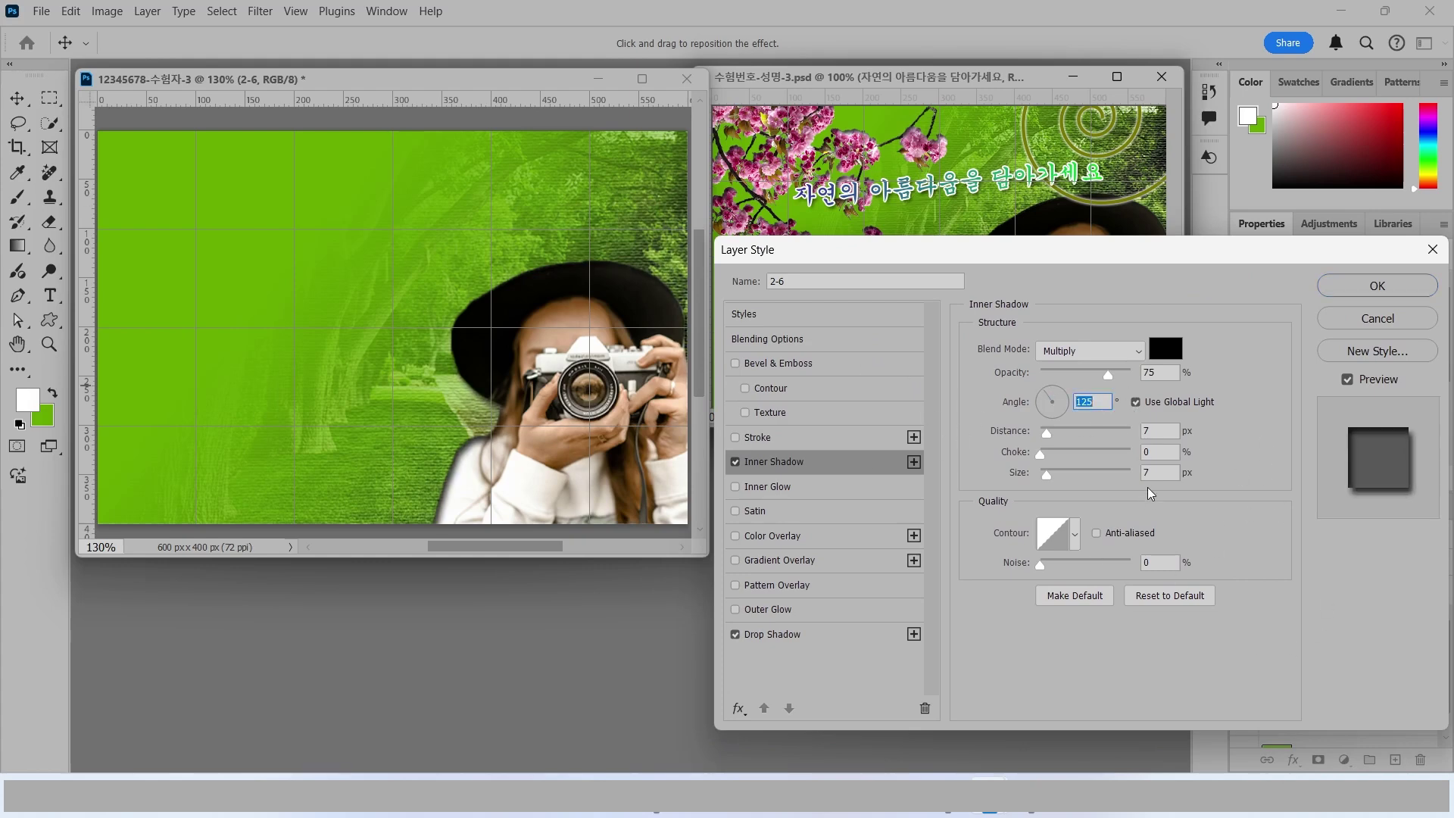
{"action": "left_click", "coordinate": [776, 638]}
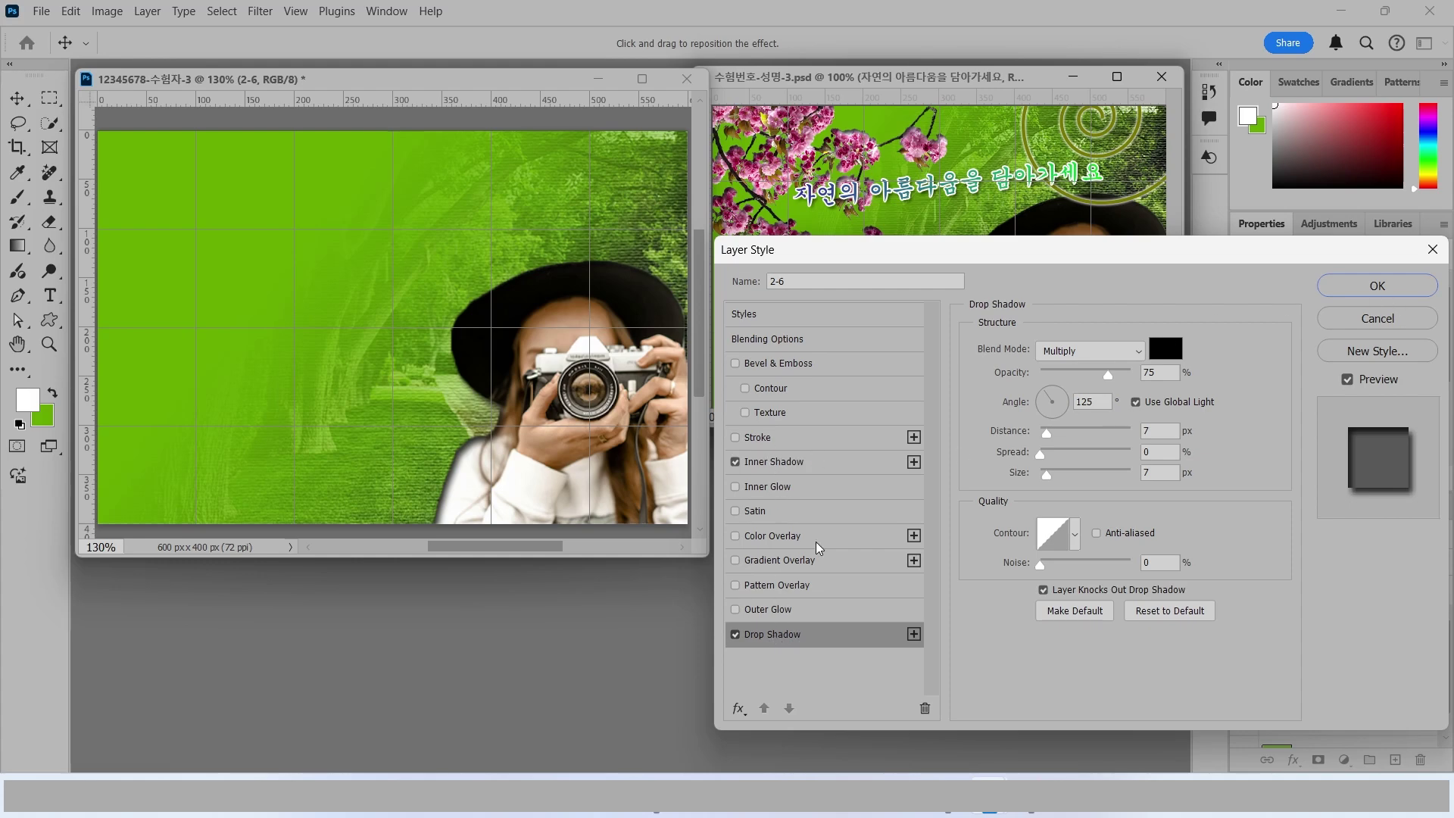
{"action": "left_click", "coordinate": [1380, 289]}
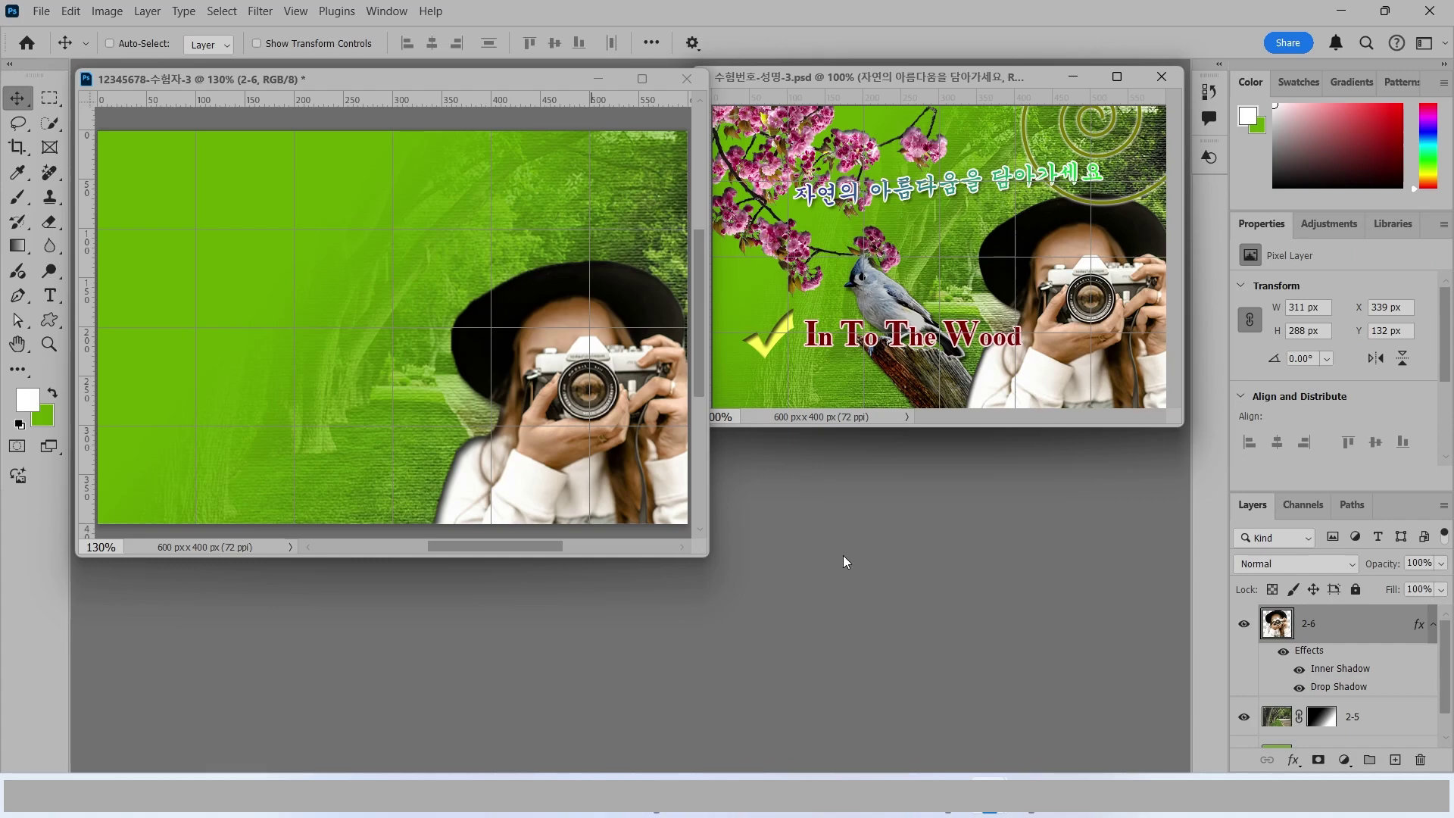
Step: Open the cherry blossom photo 2급-7.jpg and move its window aside to uncover part of the green composition
{"action": "double_click", "coordinate": [844, 562]}
{"action": "left_click", "coordinate": [501, 284]}
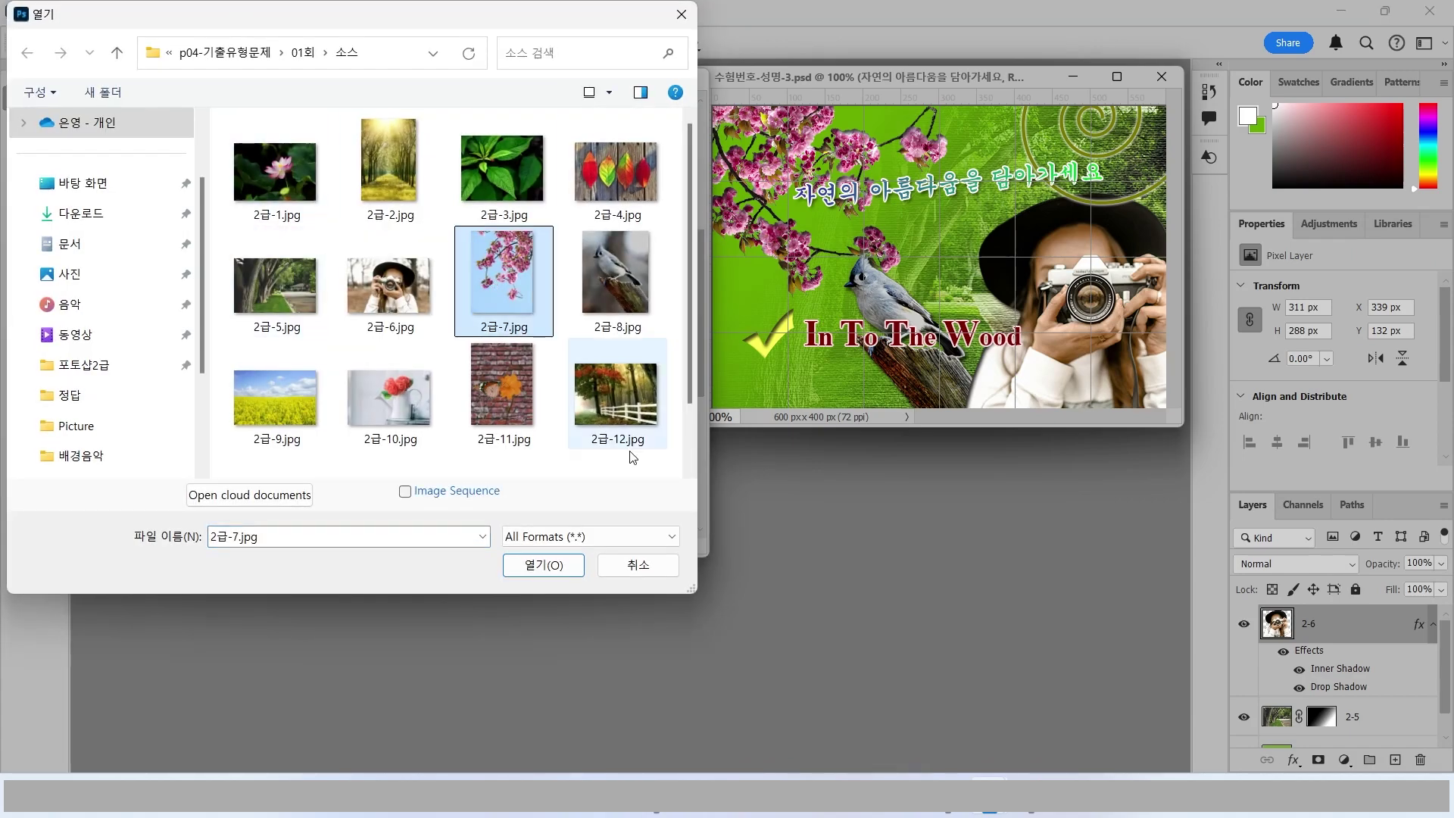
{"action": "left_click", "coordinate": [543, 565]}
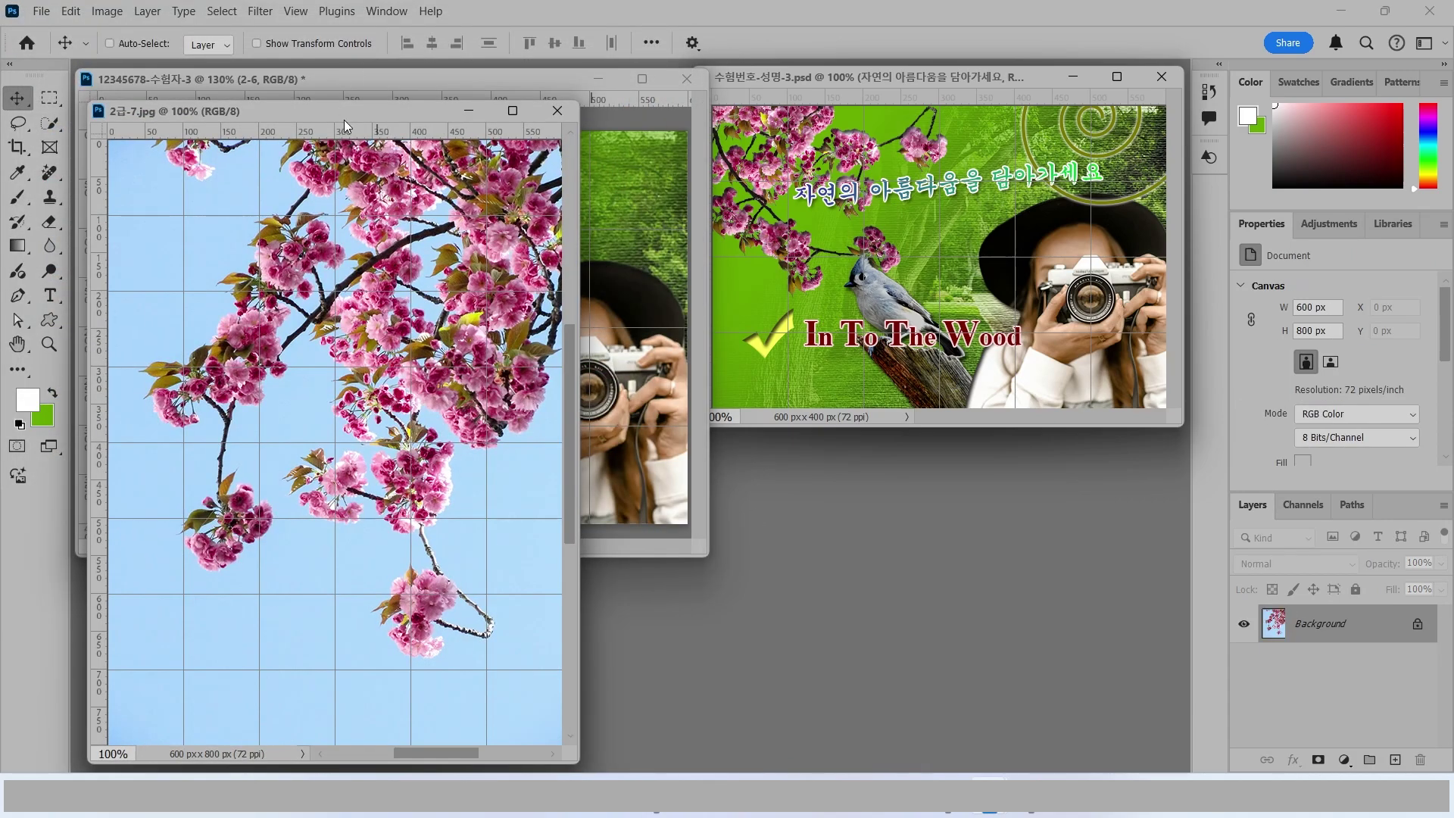
{"action": "left_click_drag", "start_coordinate": [344, 120], "coordinate": [630, 125]}
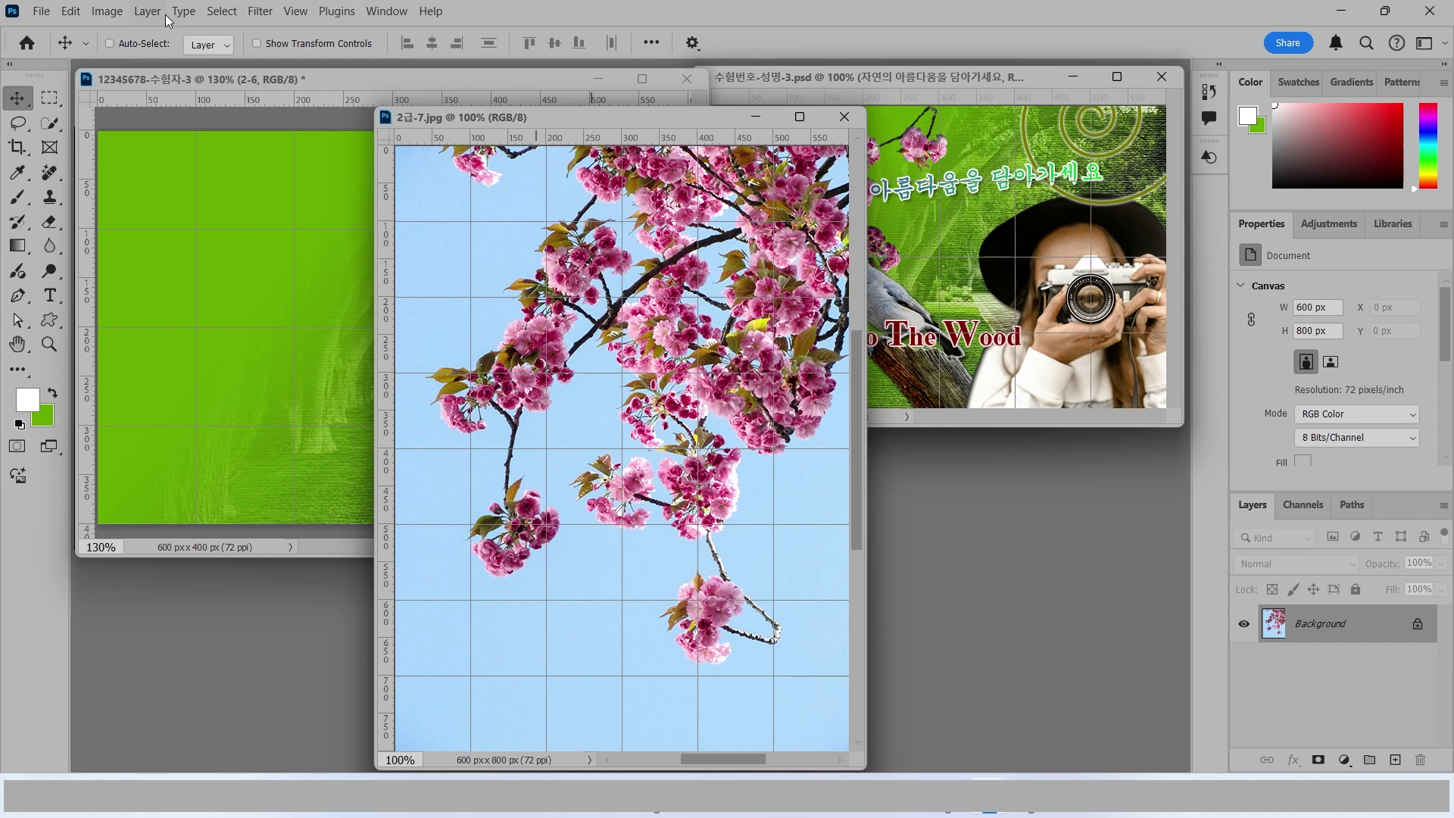
Step: Resize the cherry blossom photo proportionally to a height of 400 px and move its window lower over the green composition
{"action": "left_click", "coordinate": [106, 11]}
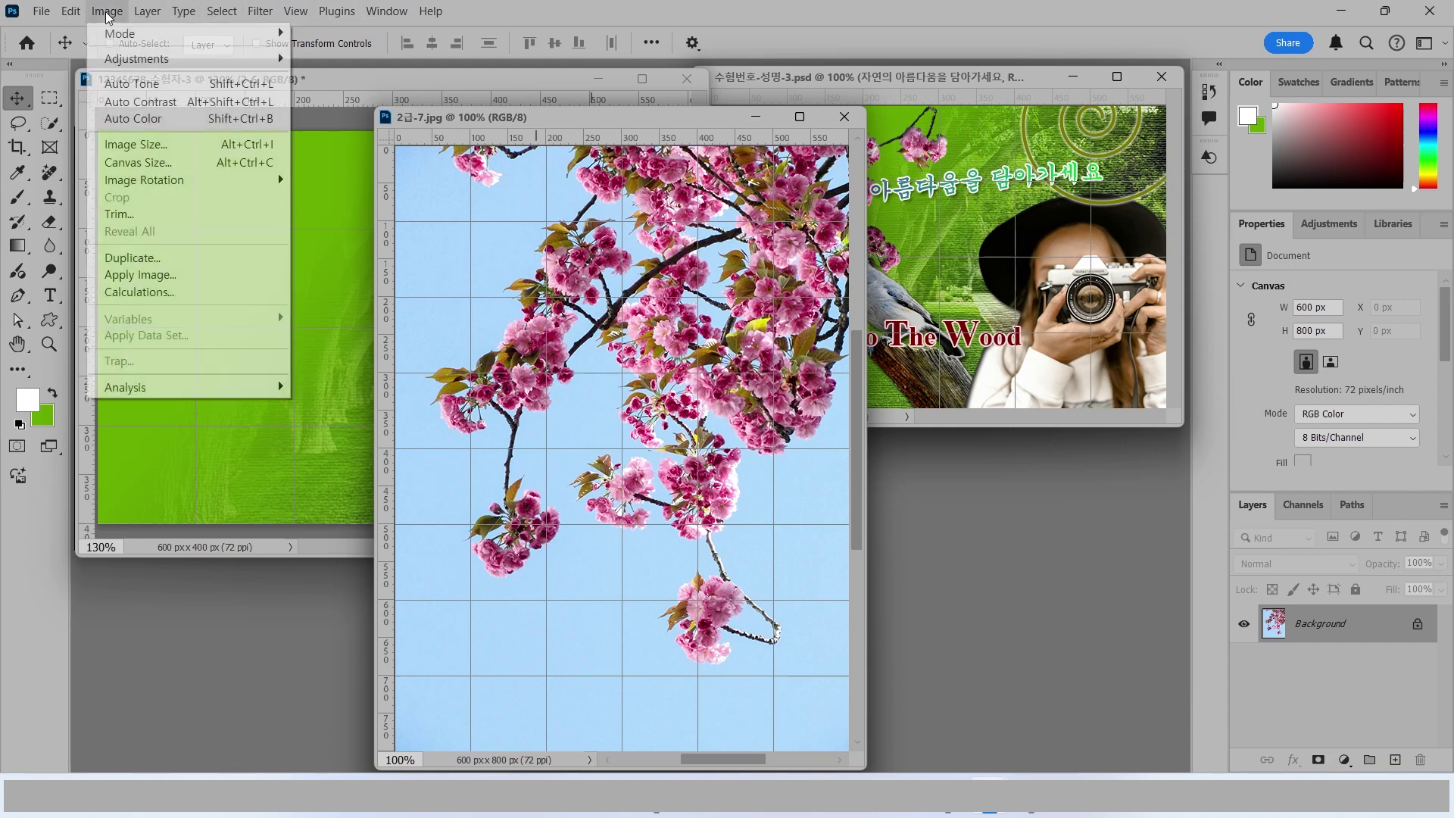
{"action": "left_click", "coordinate": [125, 144]}
{"action": "key", "text": "Tab"}
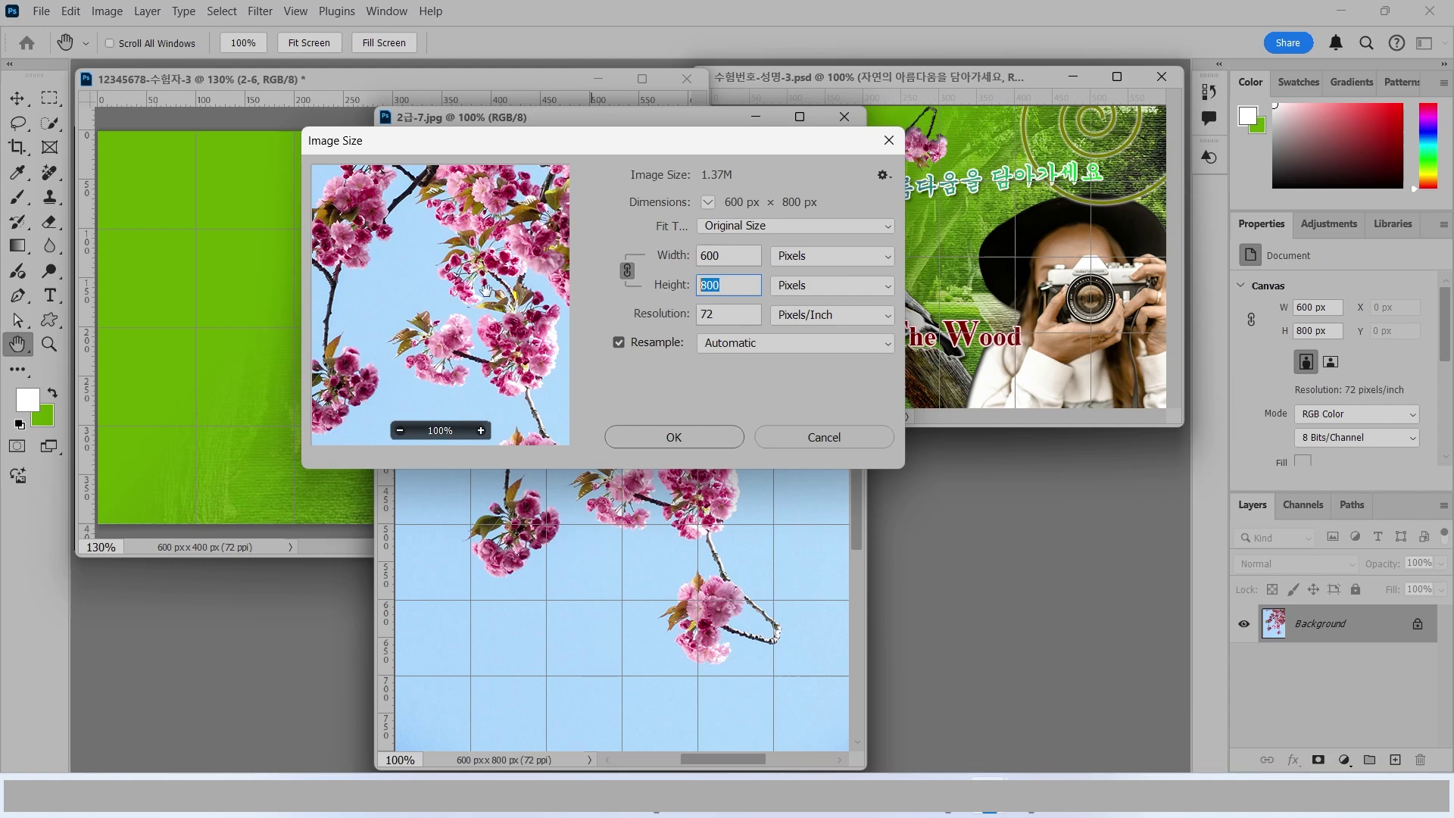
{"action": "type", "text": "400"}
{"action": "key", "text": "Return"}
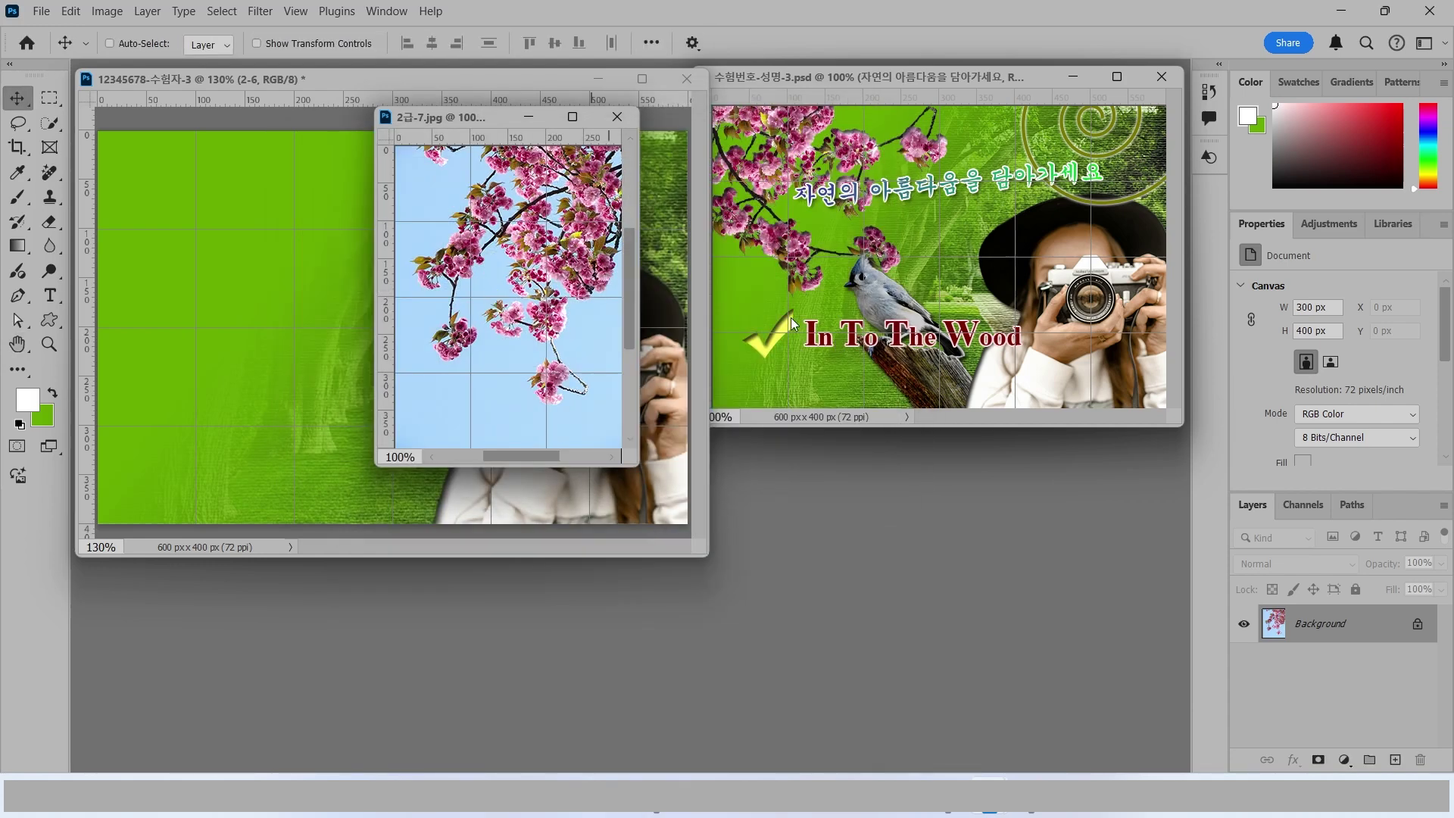
{"action": "left_click_drag", "start_coordinate": [489, 116], "coordinate": [456, 220]}
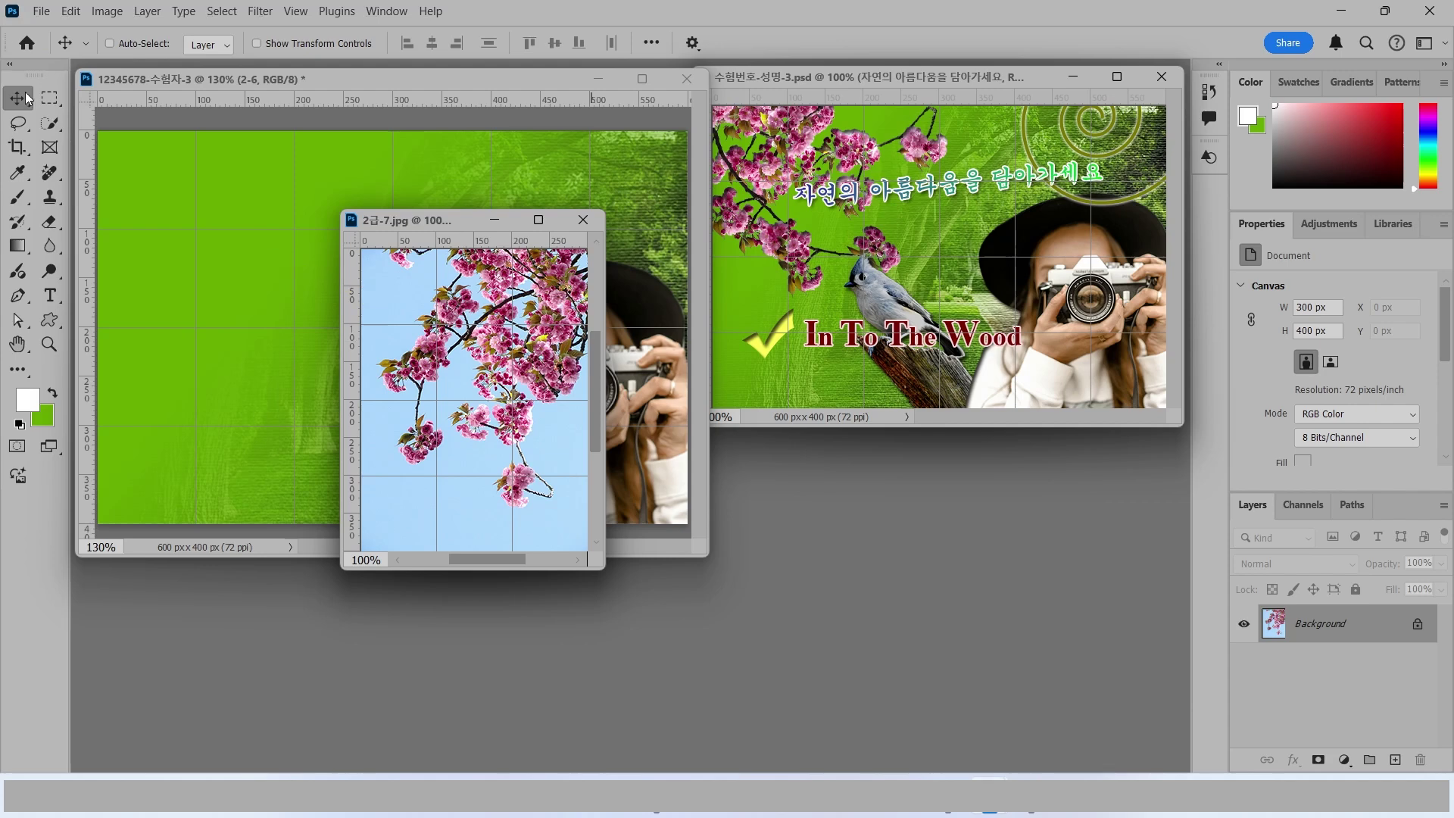
Step: Select the photo's entire sky with the Magic Wand at tolerance 32 with Contiguous off, and invert the selection to the blossoms
{"action": "left_click", "coordinate": [50, 122]}
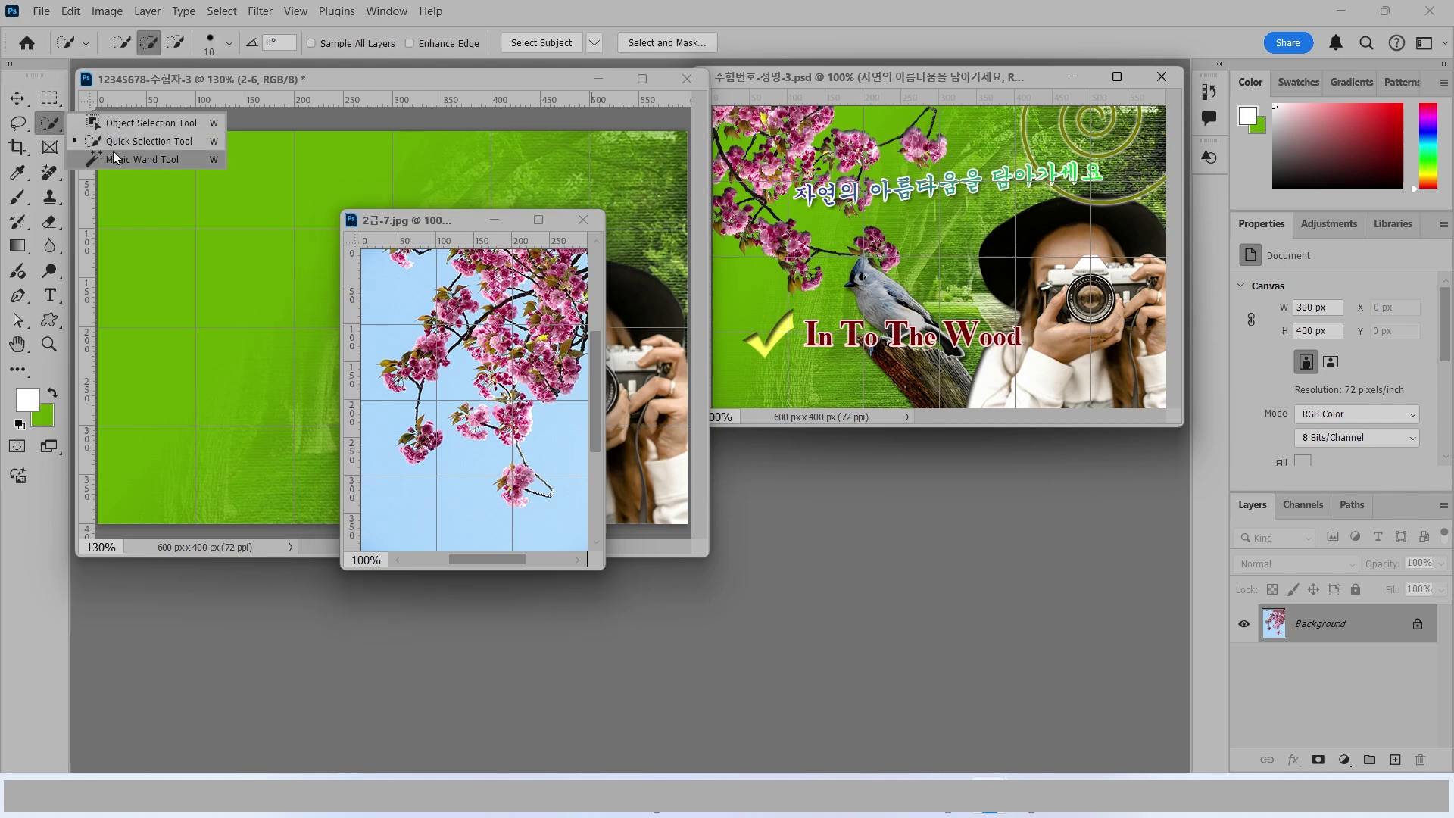
{"action": "left_click", "coordinate": [132, 161]}
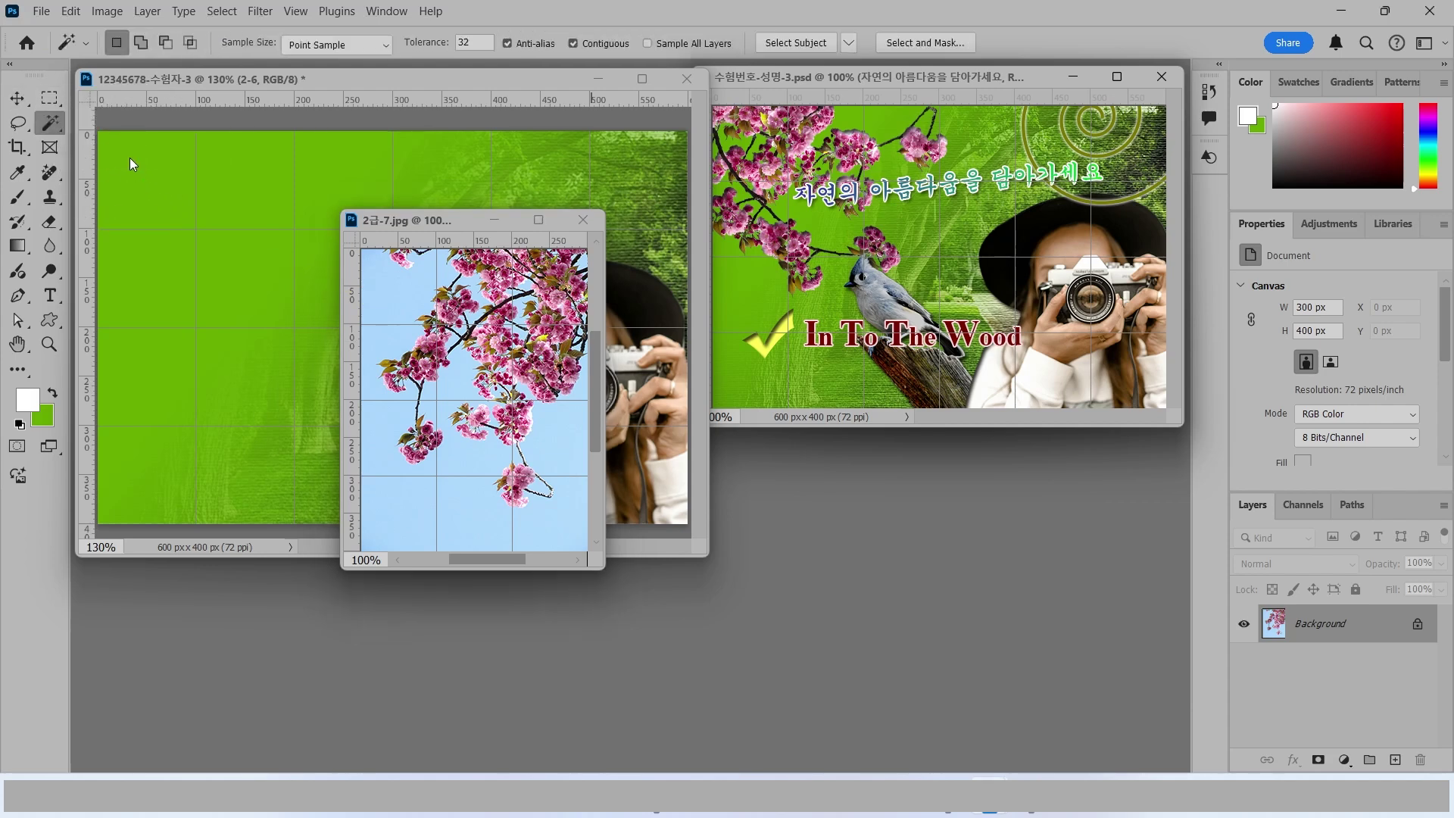
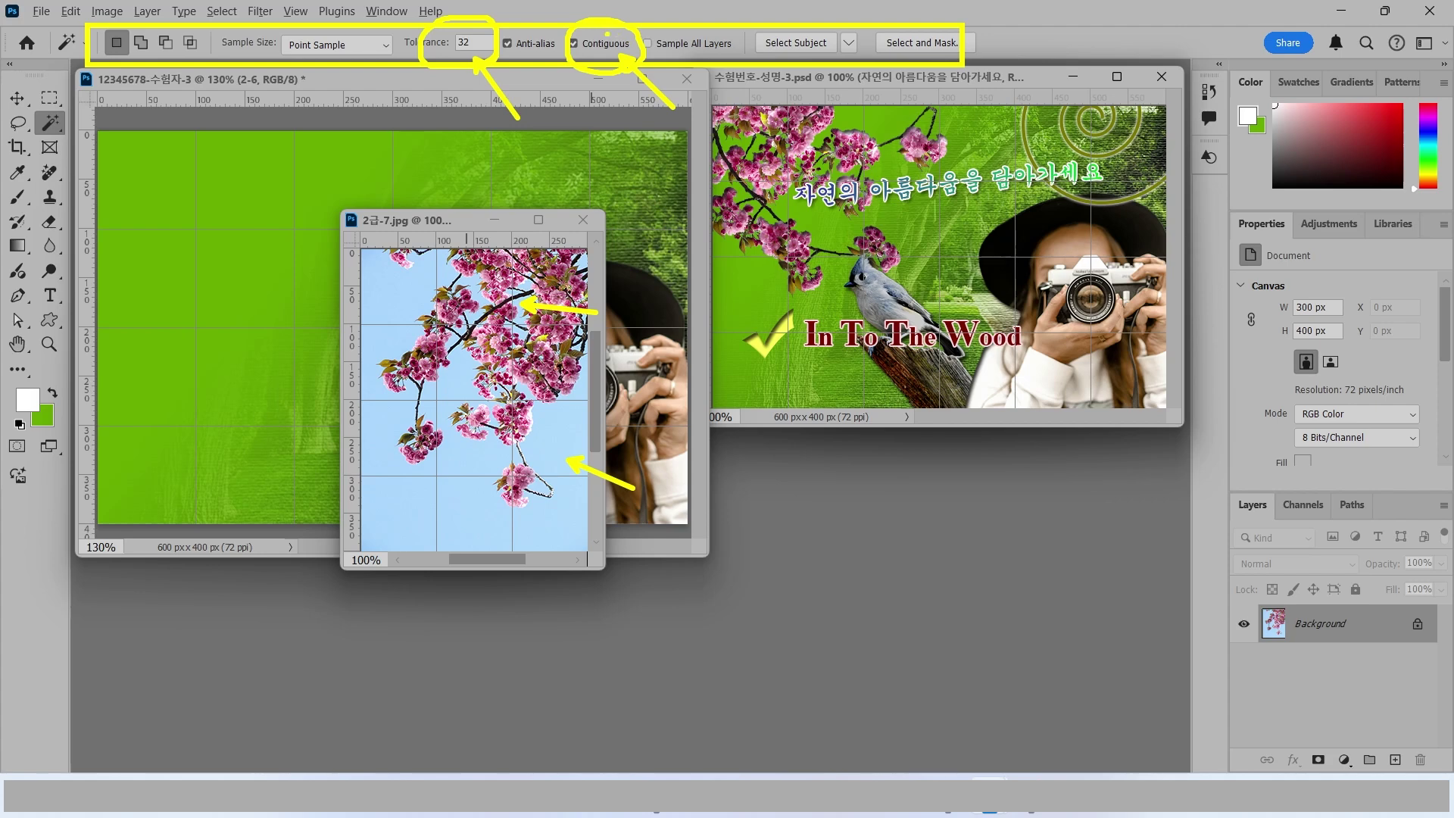
{"action": "left_click", "coordinate": [574, 43]}
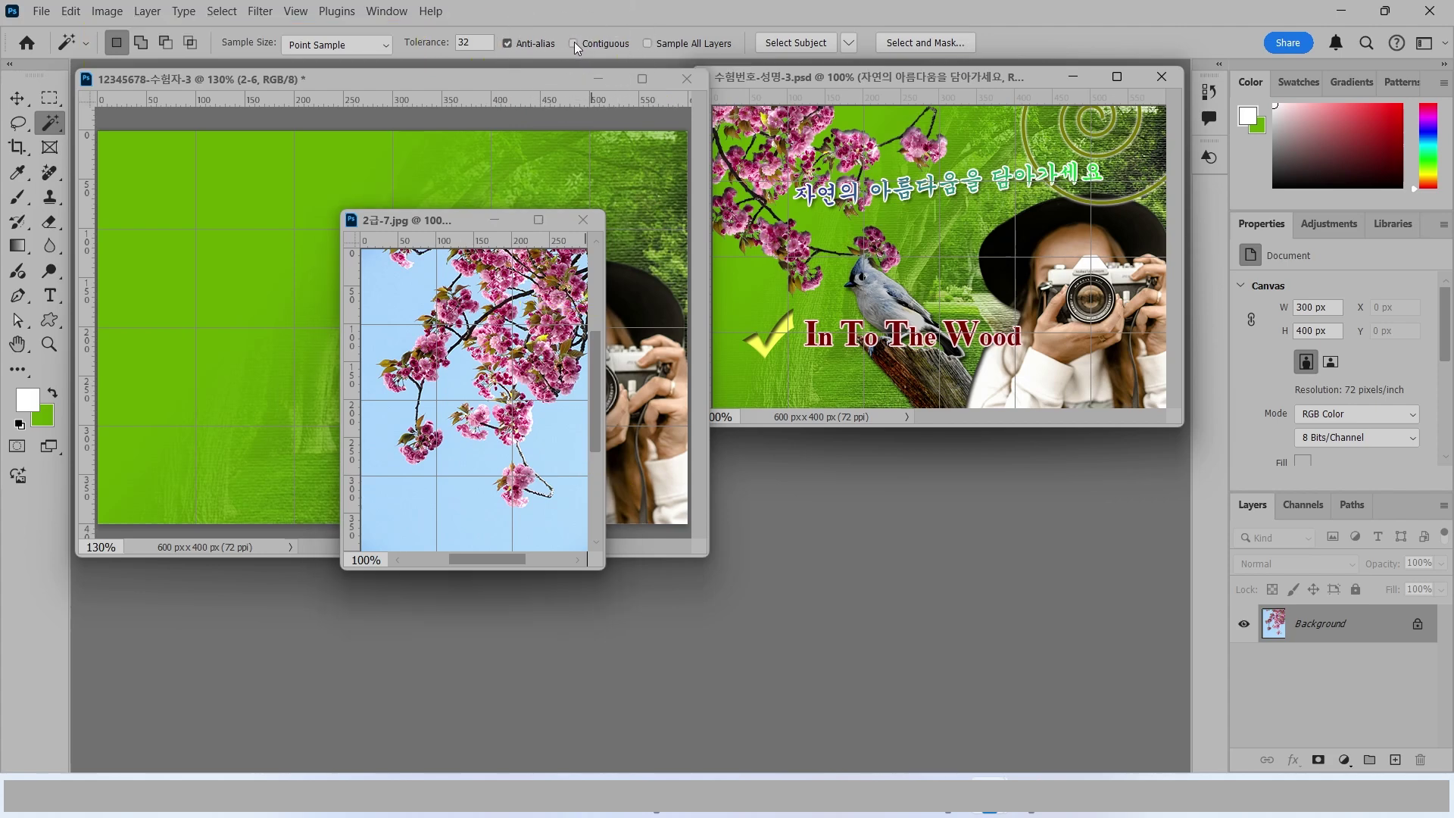
{"action": "left_click", "coordinate": [452, 387]}
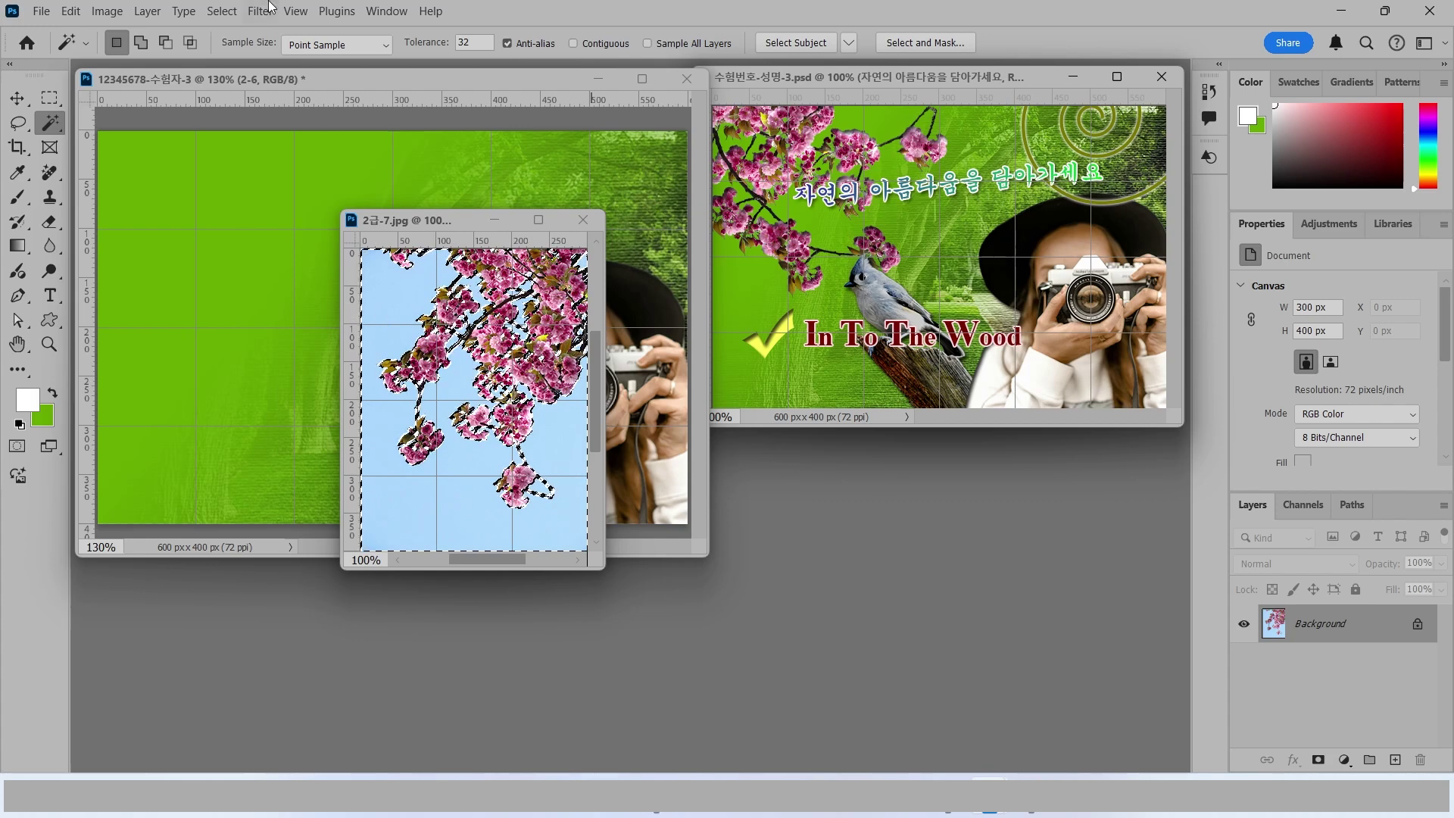
{"action": "left_click", "coordinate": [222, 11]}
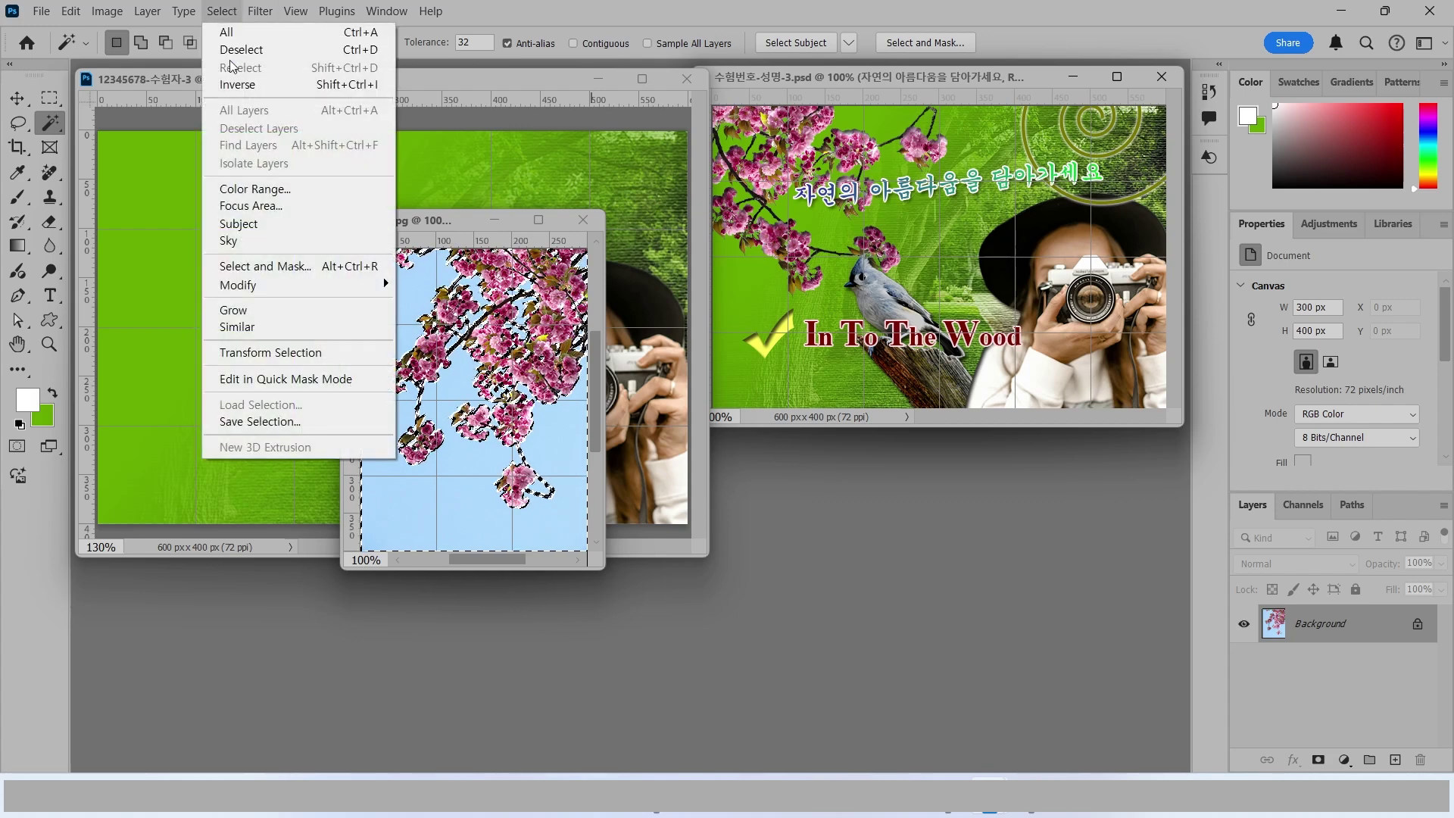
{"action": "left_click", "coordinate": [242, 85]}
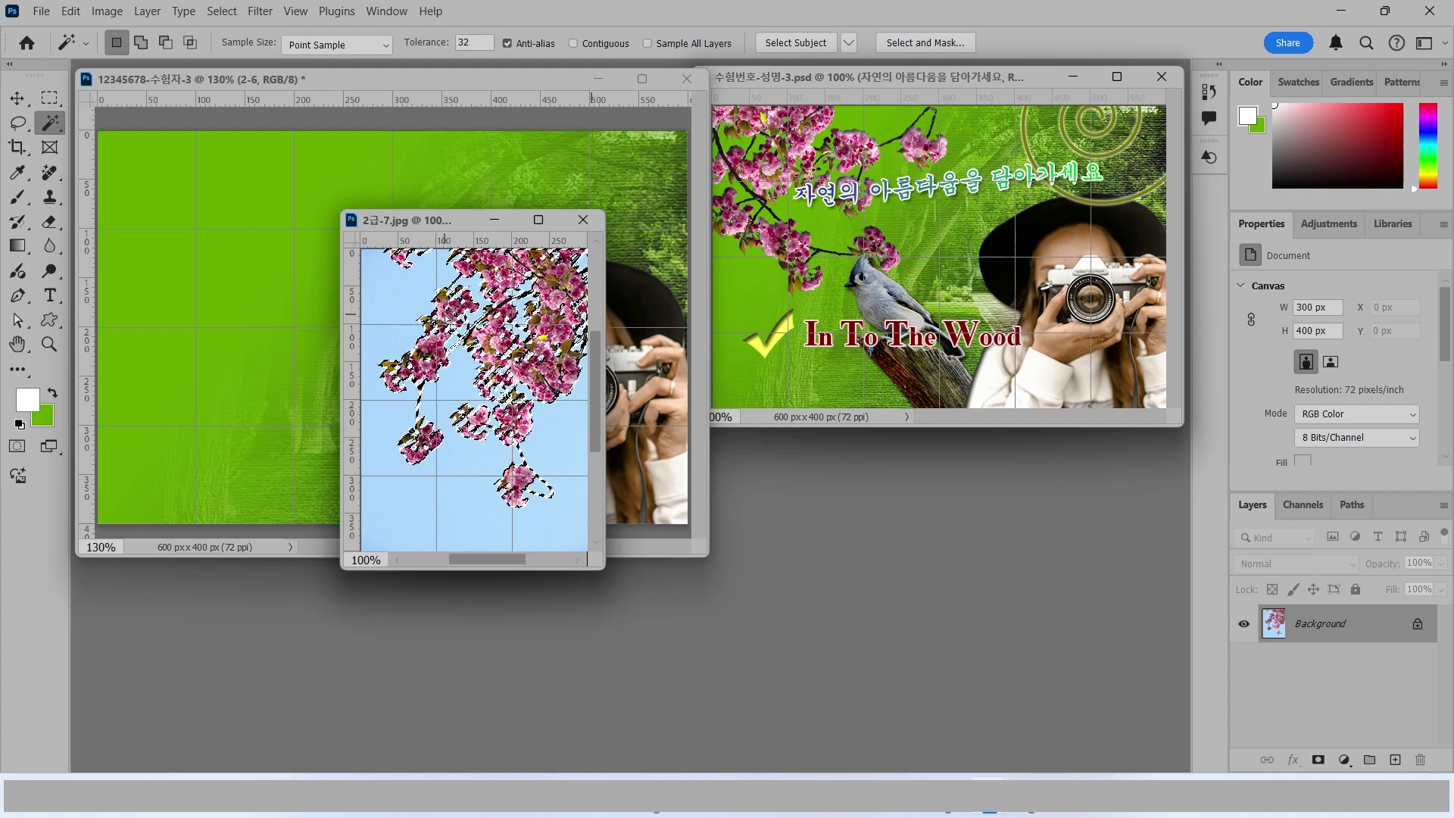
Step: Copy the selected blossoms into the green composition as a new layer and close the photo 2급-7.jpg without saving
{"action": "left_click", "coordinate": [241, 105]}
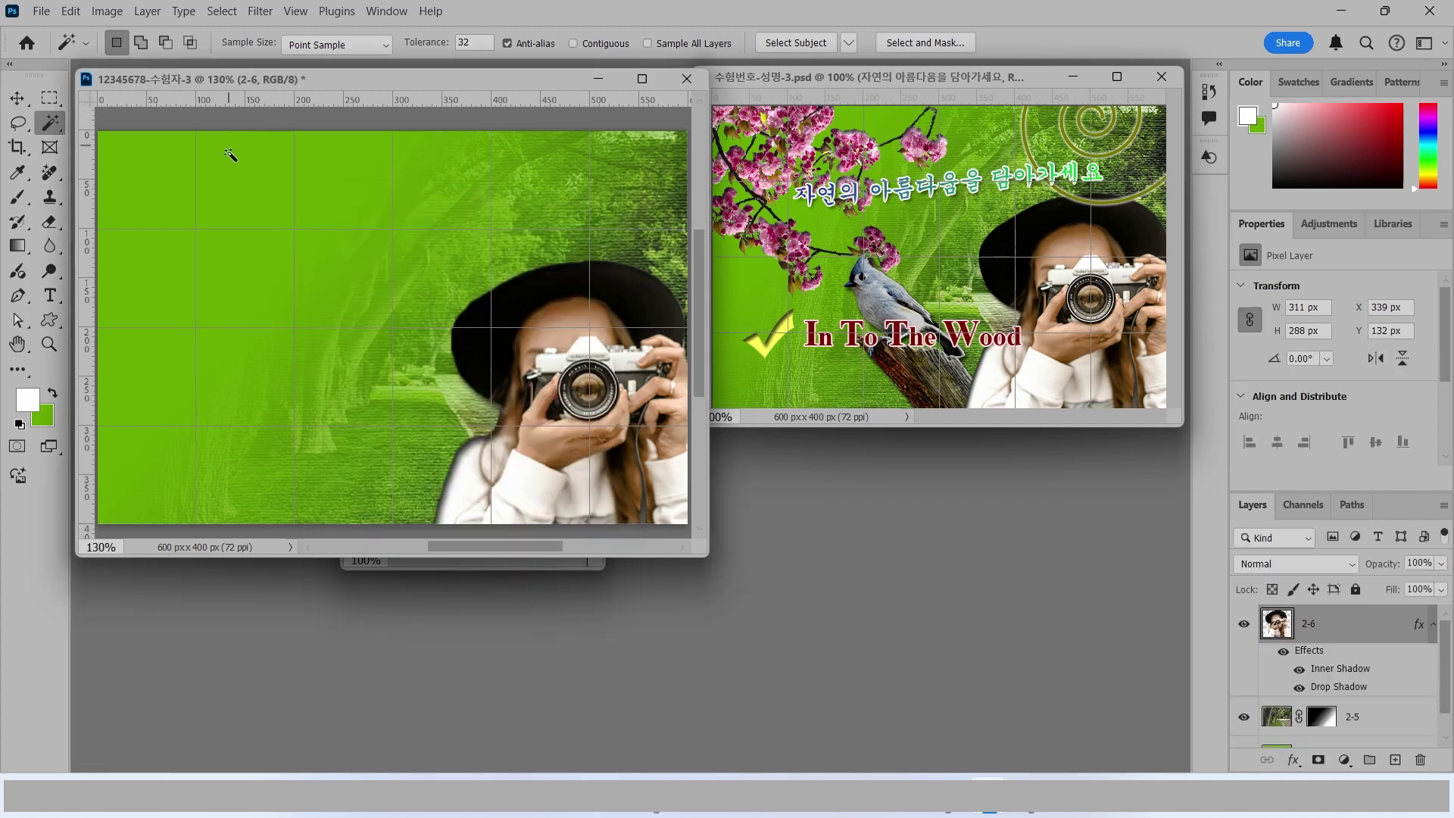
{"action": "left_click_drag", "start_coordinate": [229, 170], "coordinate": [231, 171]}
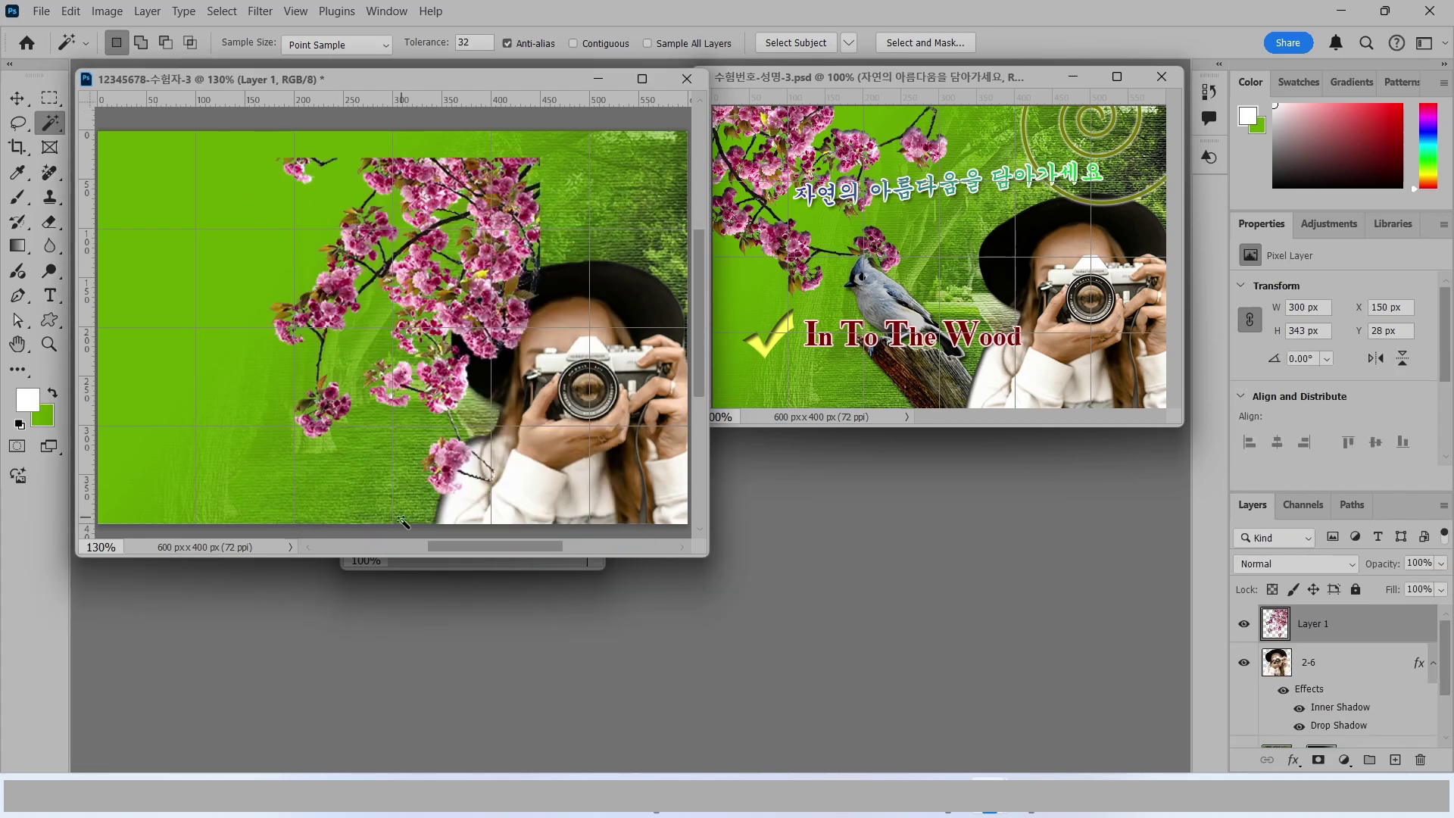
{"action": "left_click", "coordinate": [424, 572]}
{"action": "key", "text": "ctrl+w"}
{"action": "key", "text": "n"}
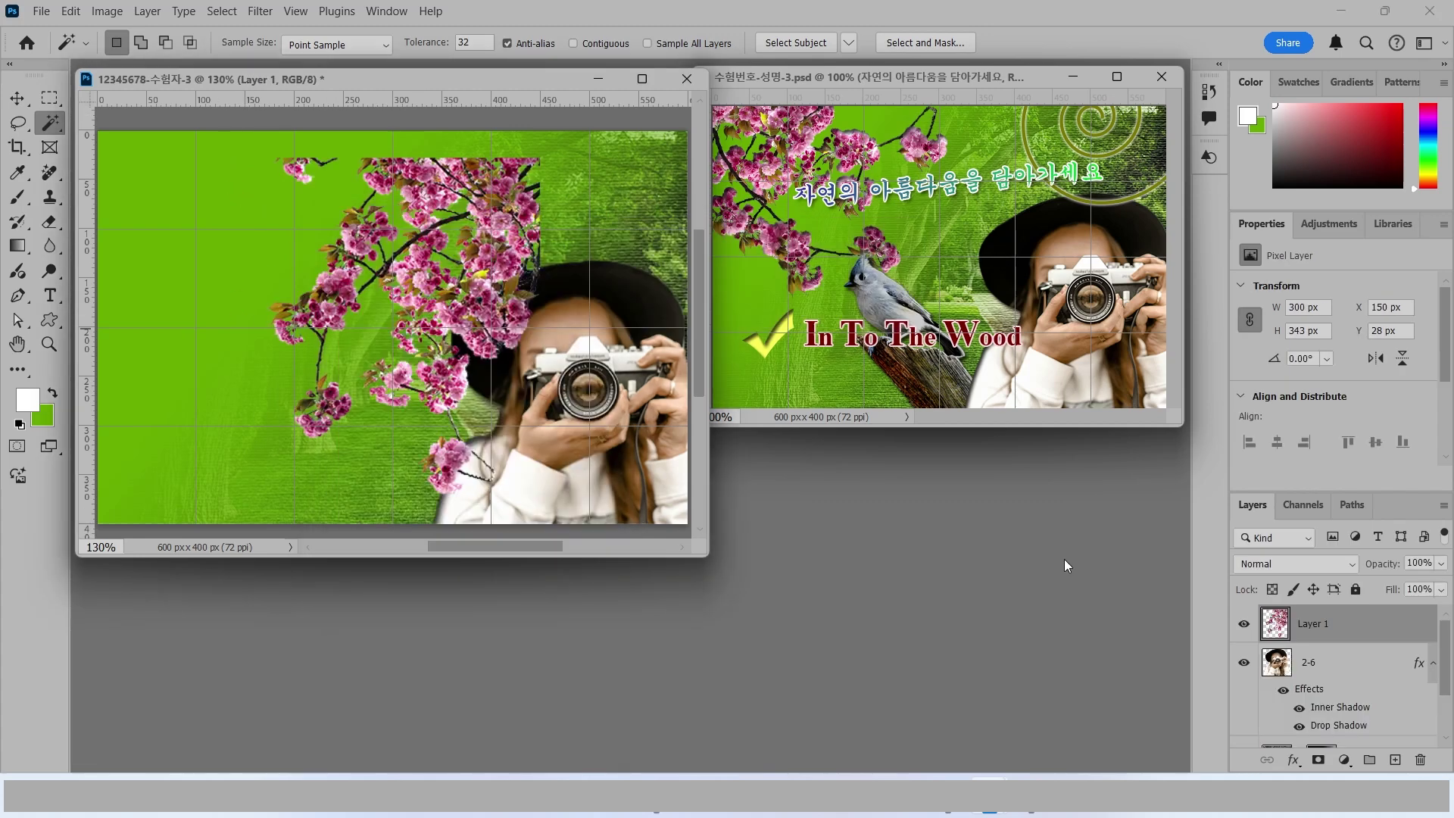
Step: Rename the pasted blossom layer as 2-7
{"action": "double_click", "coordinate": [1314, 623]}
{"action": "type", "text": "2-7"}
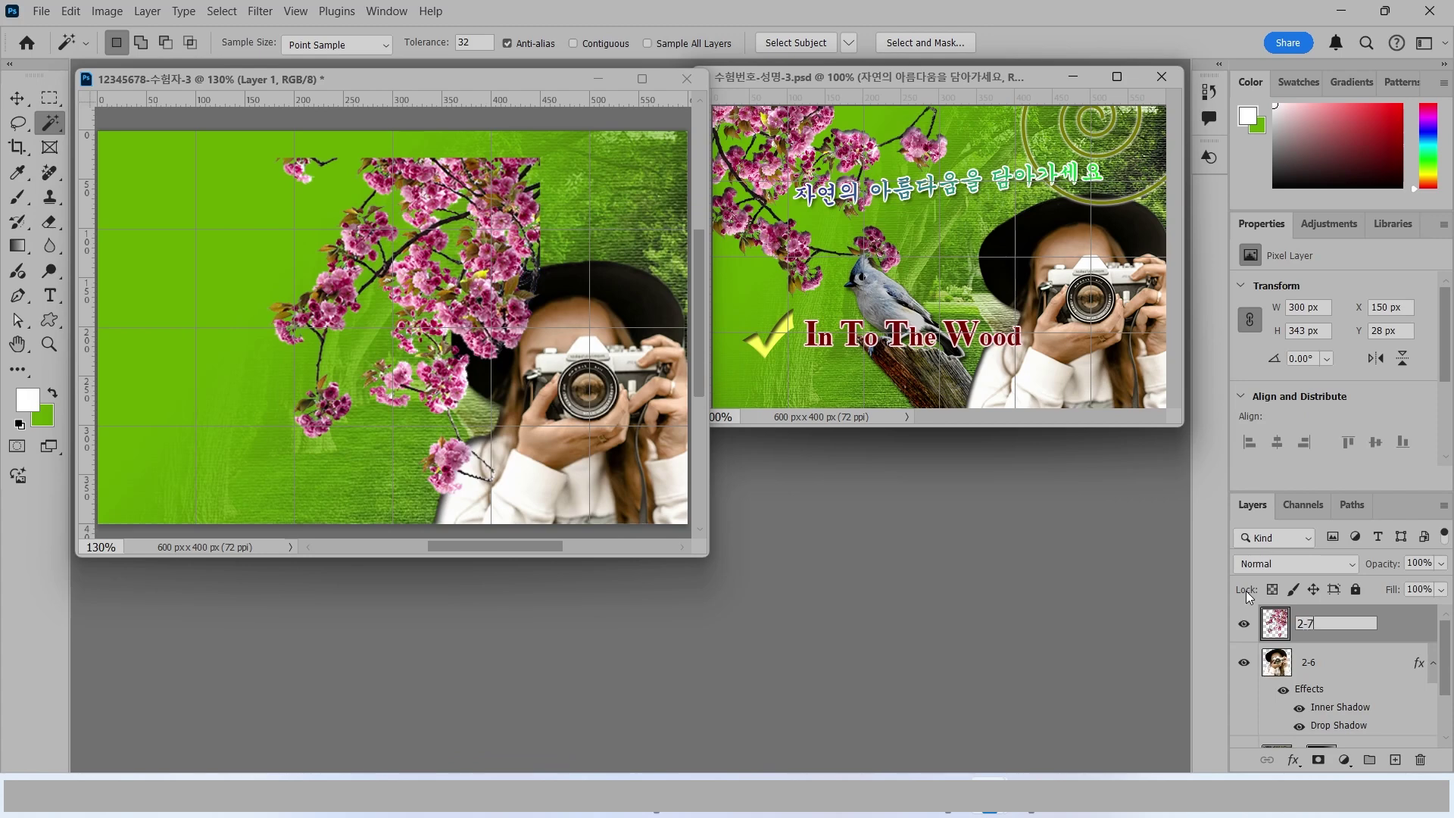
{"action": "key", "text": "Return"}
{"action": "left_click", "coordinate": [485, 241]}
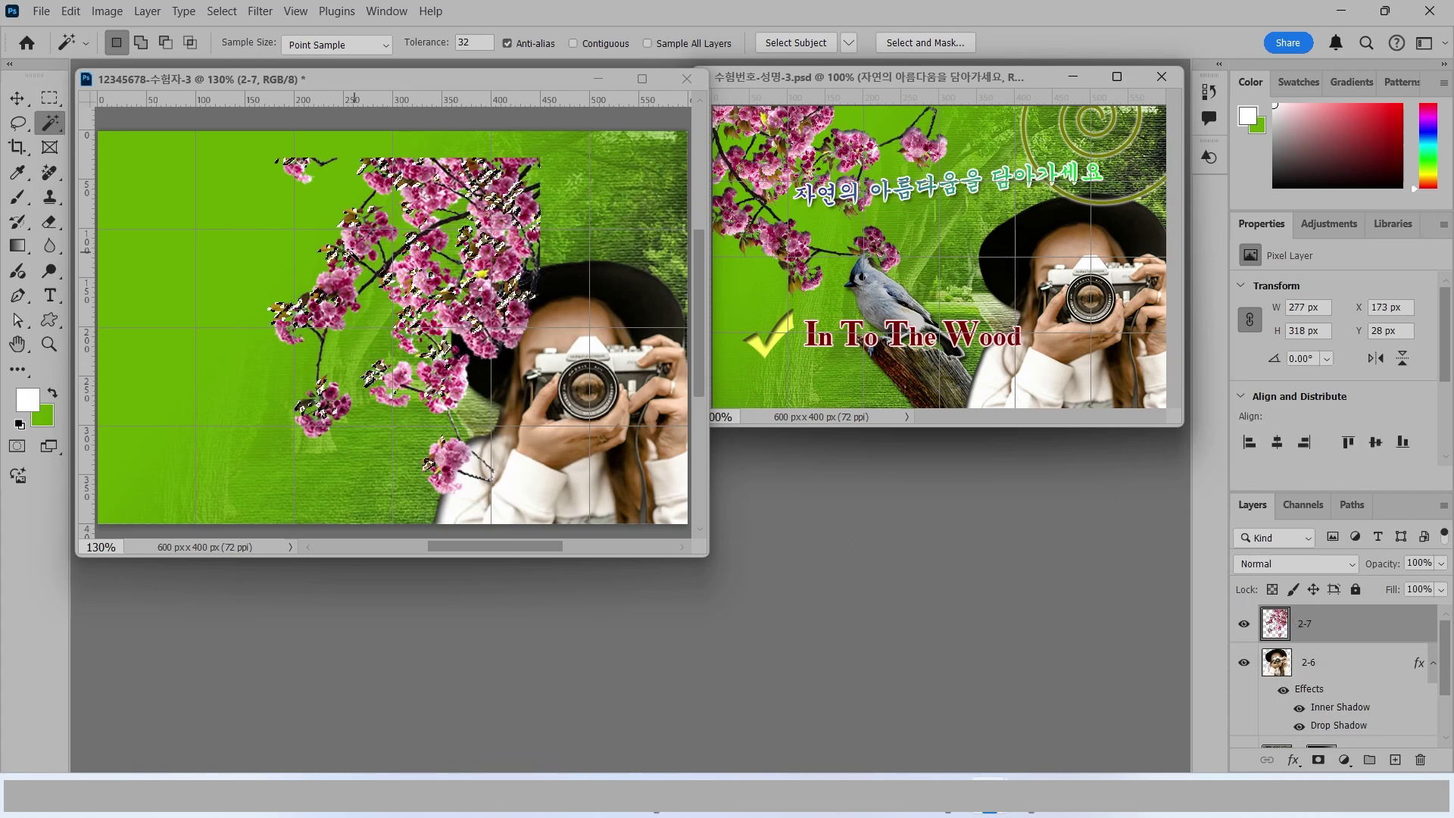
Step: Move layer 2-7 to the canvas's upper-left area, rotating it to about -115° and scaling it to about 91%
{"action": "left_click", "coordinate": [16, 98]}
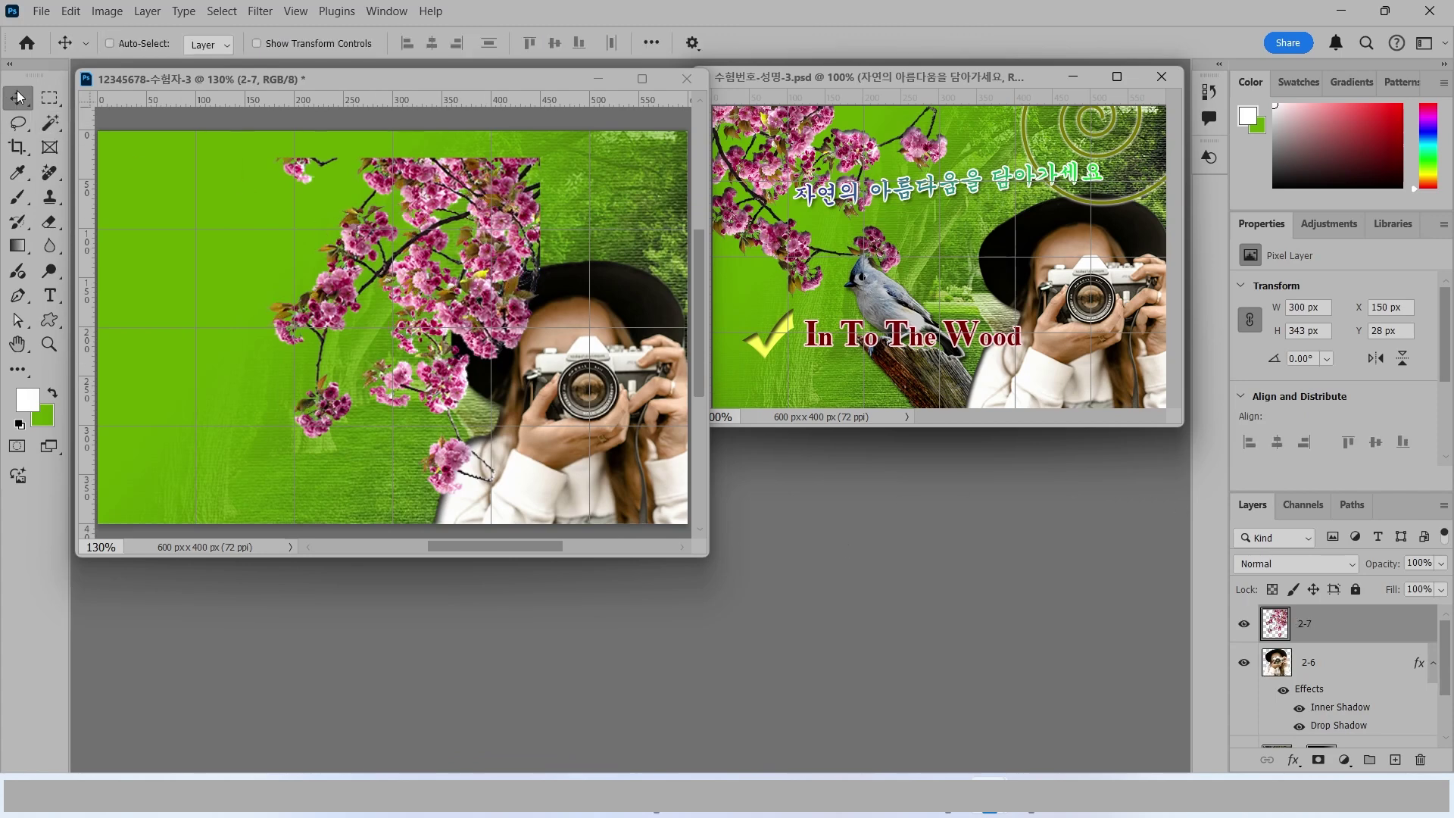
{"action": "left_click_drag", "start_coordinate": [464, 311], "coordinate": [325, 298]}
{"action": "key", "text": "ctrl+t"}
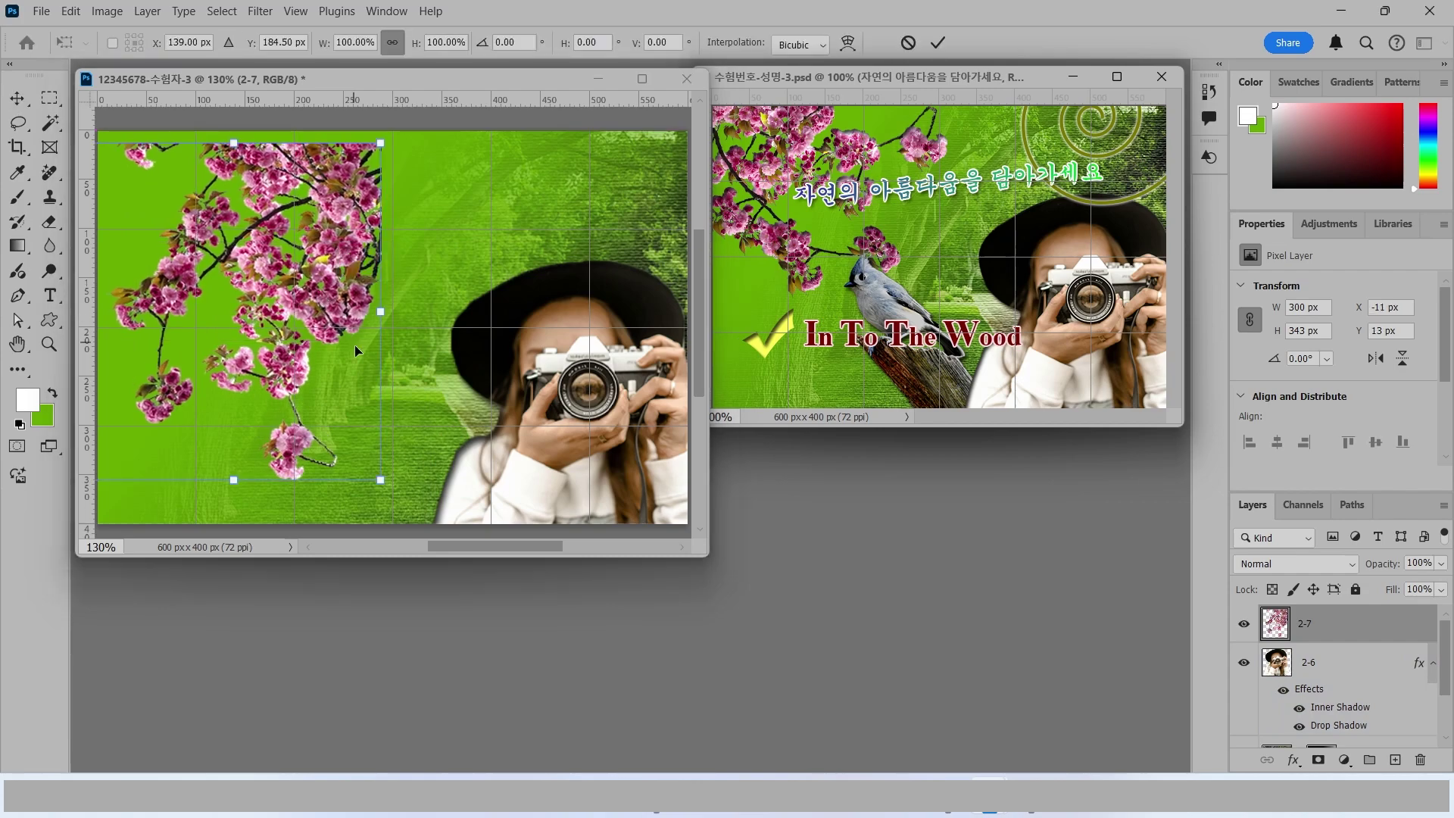
{"action": "left_click_drag", "start_coordinate": [422, 356], "coordinate": [213, 207]}
{"action": "left_click_drag", "start_coordinate": [189, 277], "coordinate": [199, 243]}
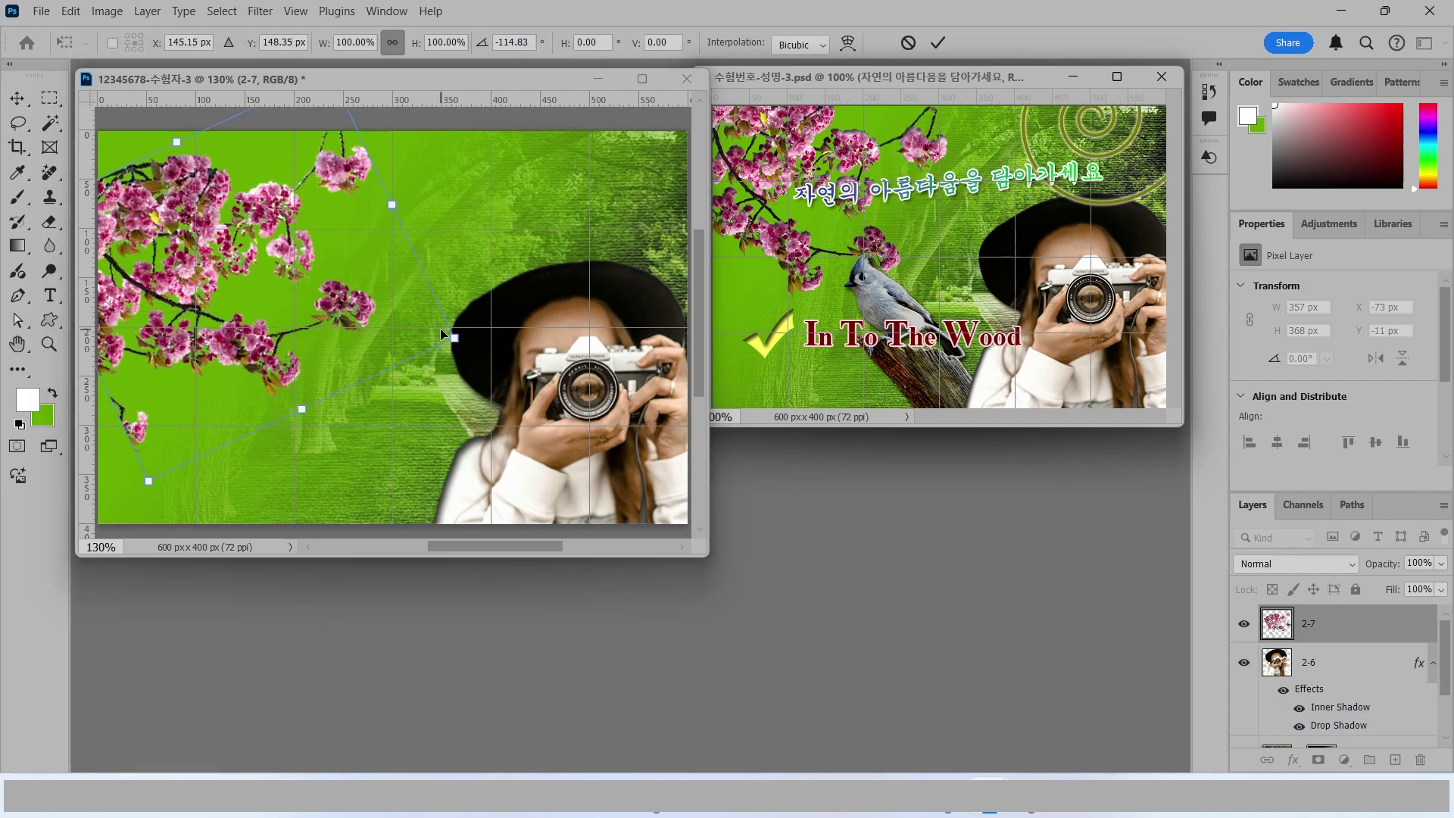
{"action": "left_click_drag", "start_coordinate": [441, 330], "coordinate": [406, 322]}
{"action": "mouse_move", "coordinate": [258, 307]}
{"action": "left_mouse_down"}
{"action": "mouse_move", "coordinate": [235, 266]}
{"action": "mouse_move", "coordinate": [228, 288]}
{"action": "mouse_move", "coordinate": [242, 302]}
{"action": "left_mouse_up"}
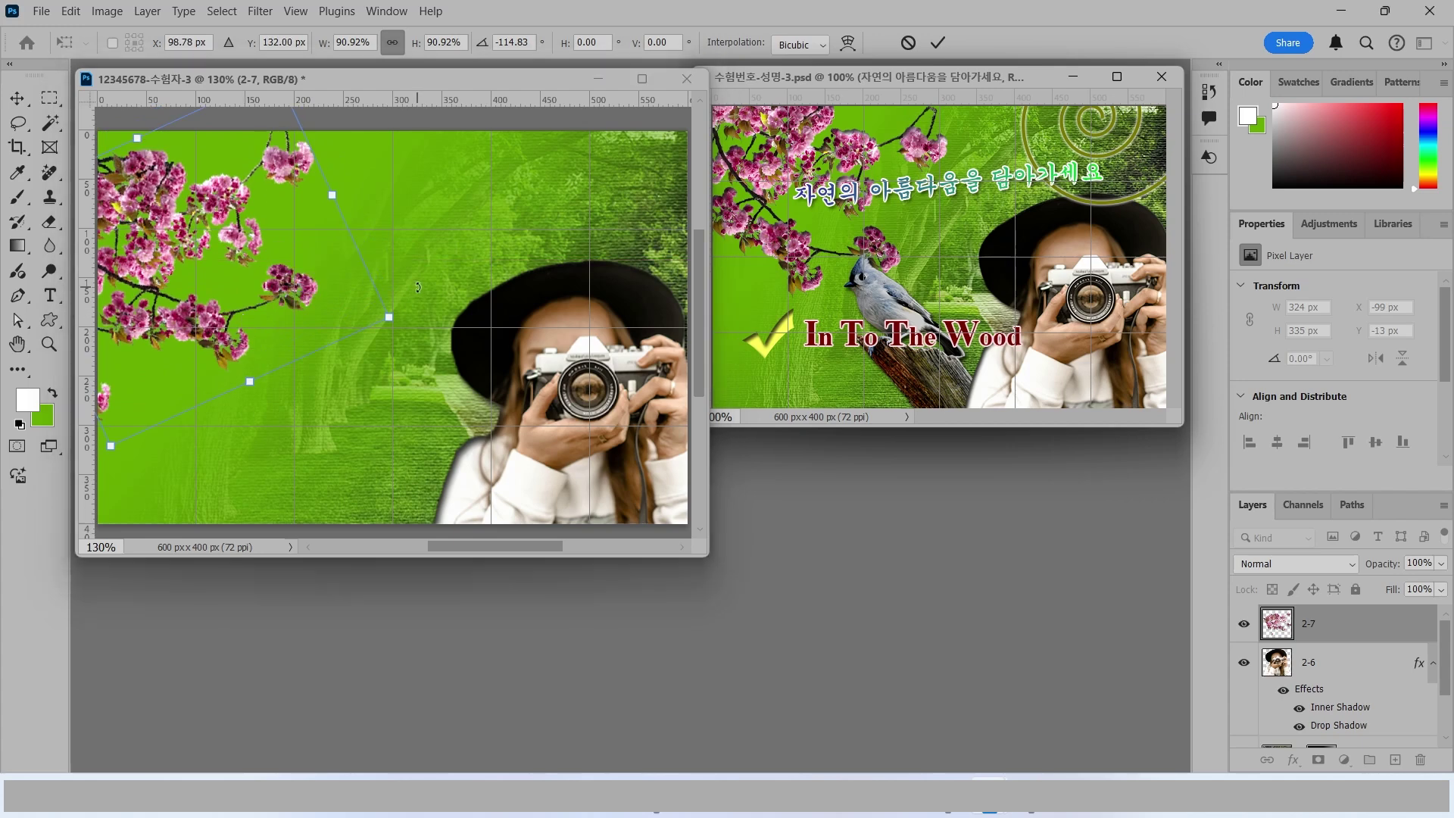
Step: Refine layer 2-7's transform to about -92° rotation and 109% scale, placing it at X -73 px, Y -44 px
{"action": "left_click_drag", "start_coordinate": [418, 288], "coordinate": [451, 322]}
{"action": "left_click_drag", "start_coordinate": [227, 356], "coordinate": [210, 325]}
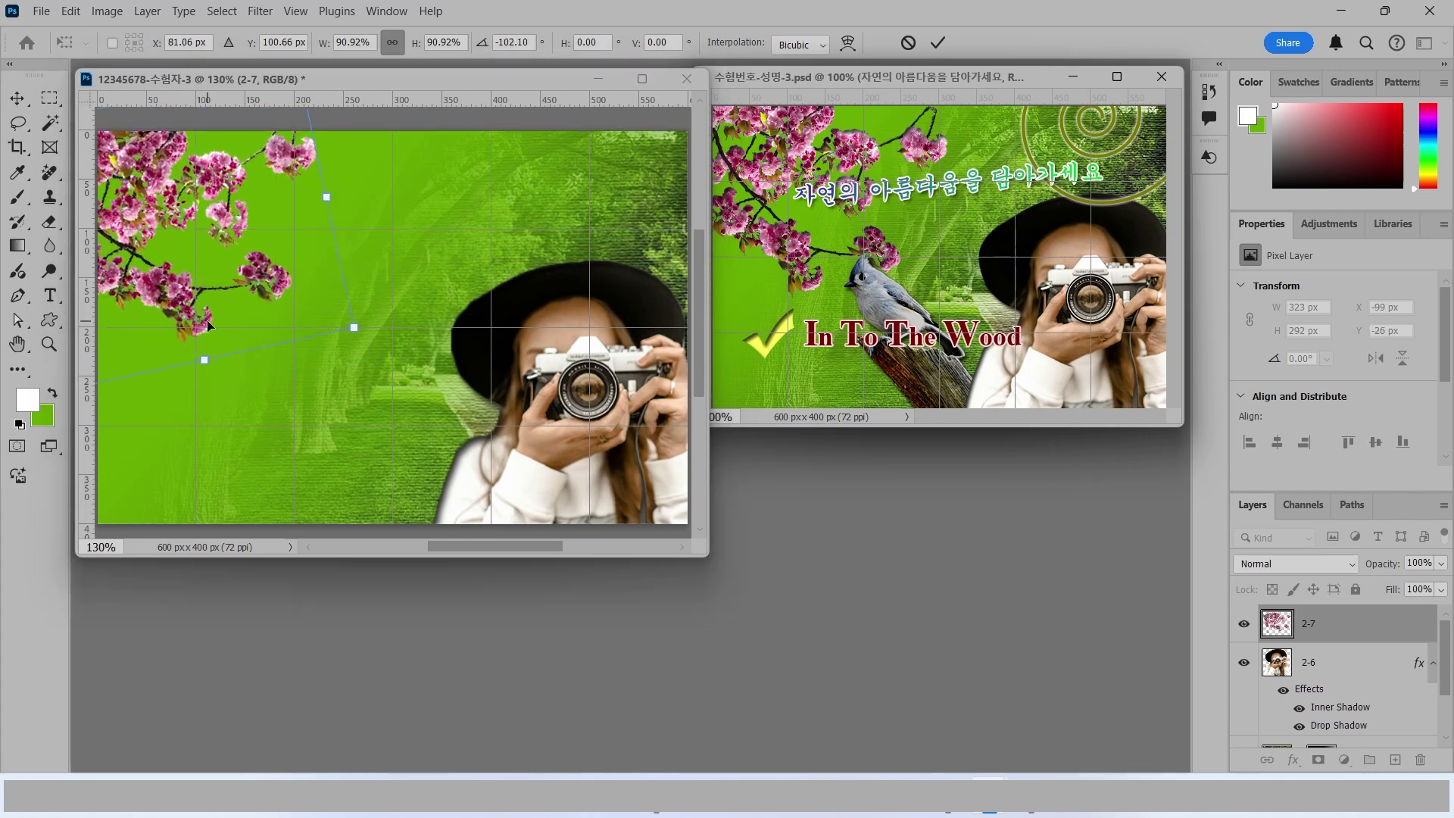
{"action": "left_click_drag", "start_coordinate": [393, 339], "coordinate": [424, 329]}
{"action": "left_click_drag", "start_coordinate": [396, 390], "coordinate": [399, 406]}
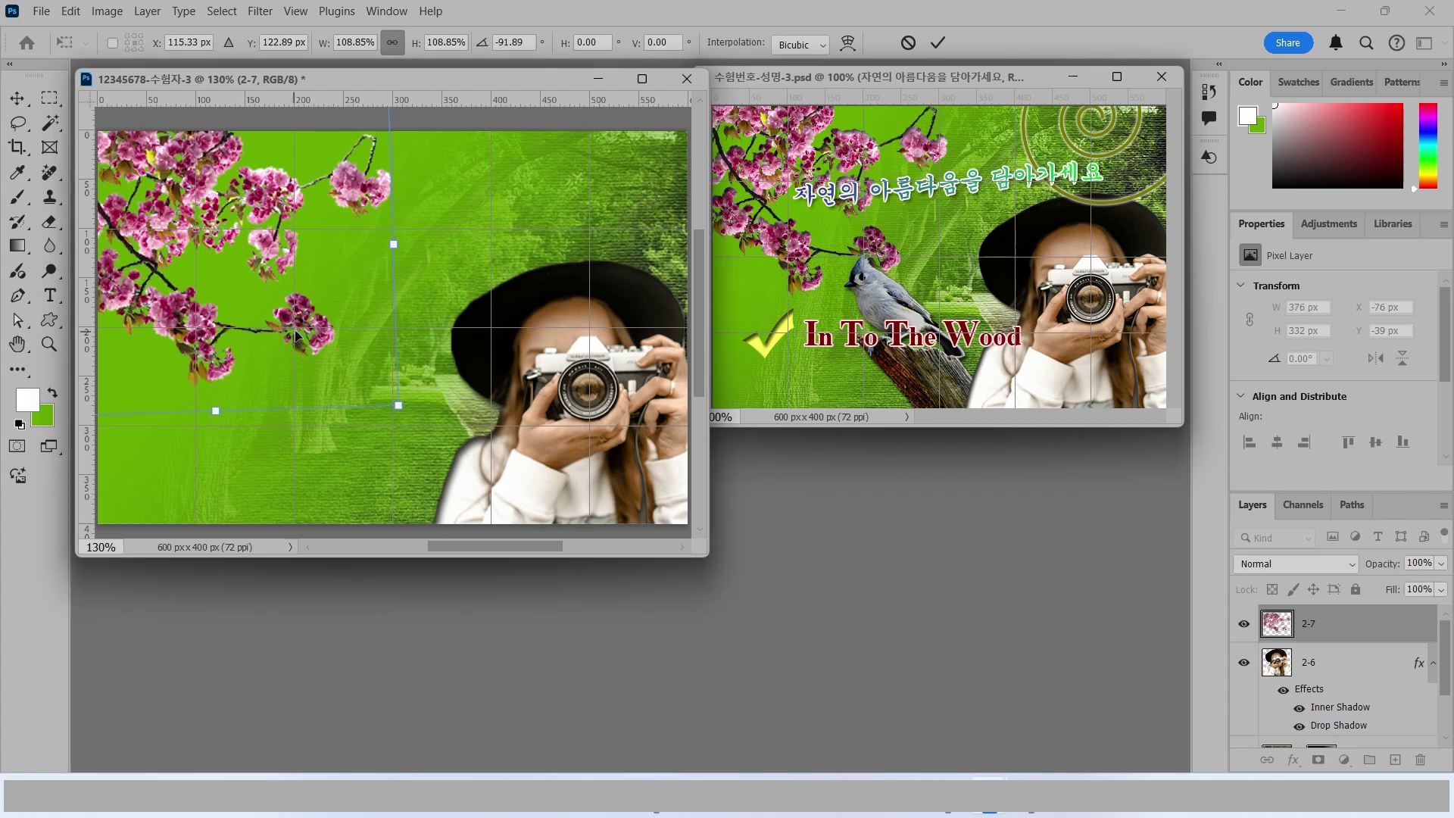
{"action": "left_click_drag", "start_coordinate": [296, 333], "coordinate": [318, 336]}
{"action": "key", "text": "Return"}
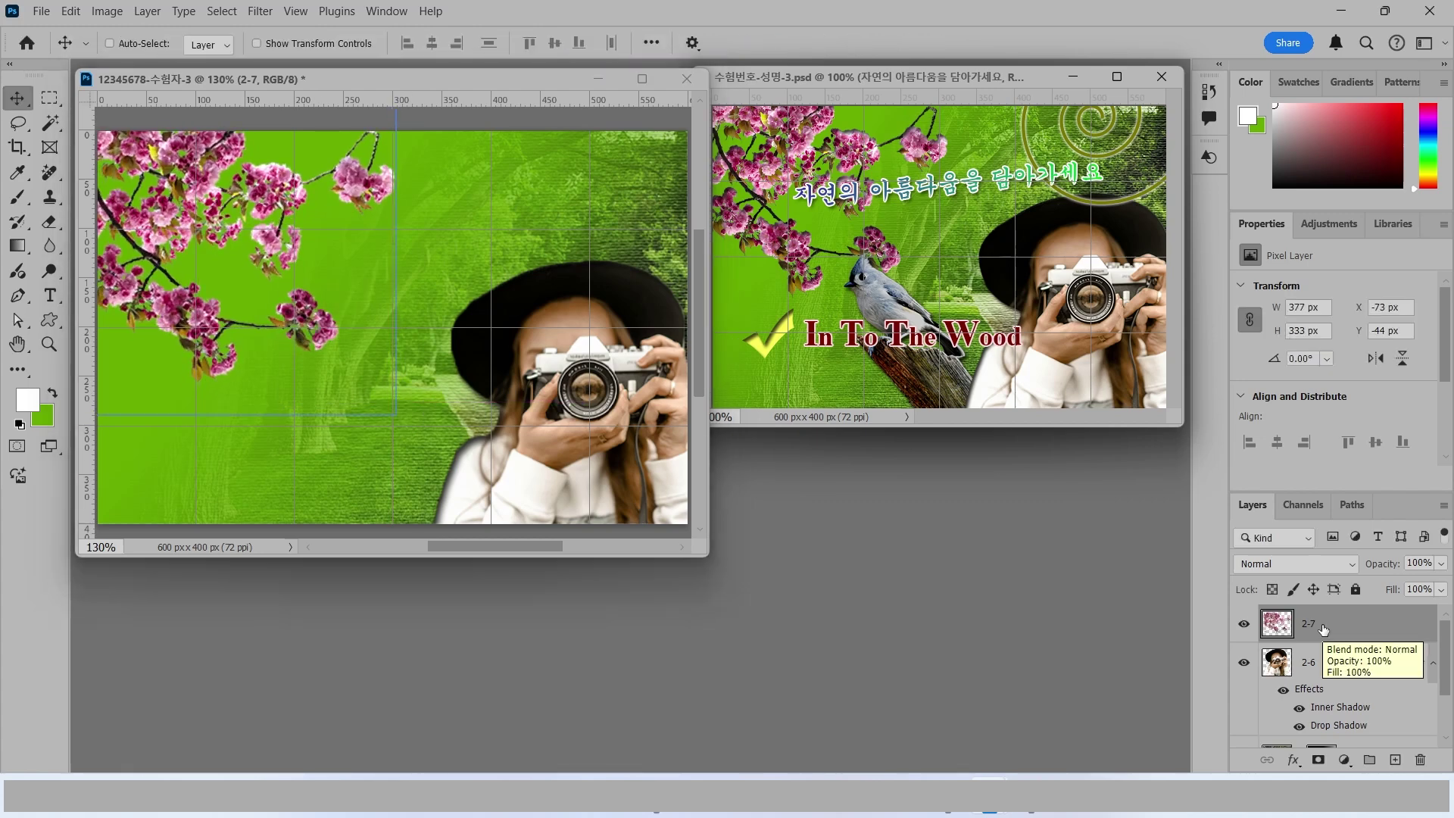
Step: Add an Inner Shadow effect to layer 2-7 with the 125° global light angle
{"action": "left_click", "coordinate": [1293, 760]}
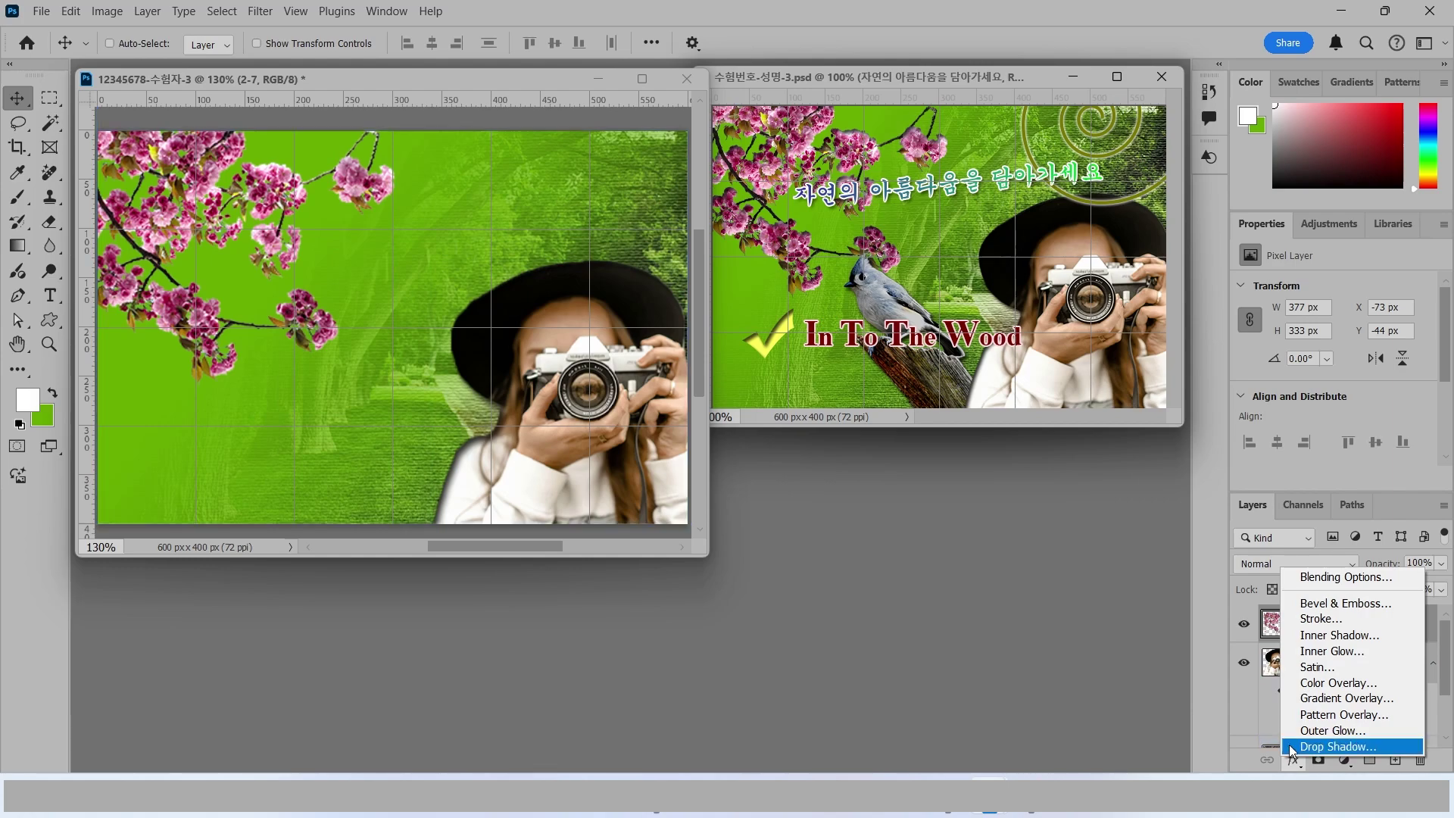
{"action": "left_click", "coordinate": [1339, 635]}
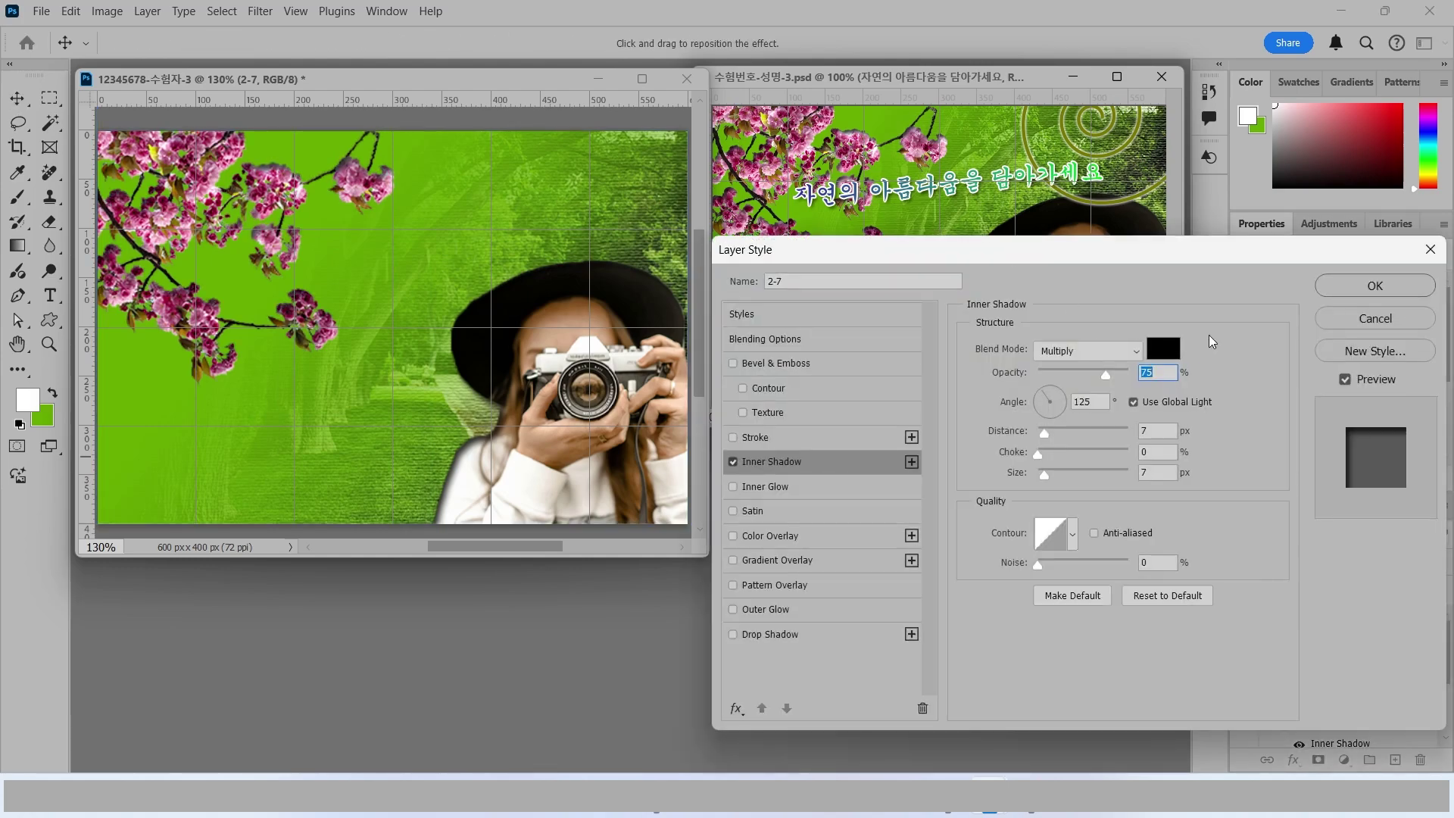
{"action": "left_click", "coordinate": [1375, 285]}
Step: Open the bird photo 2급-8.jpg and move its window aside to uncover part of the green composition
{"action": "key", "text": "ctrl+o"}
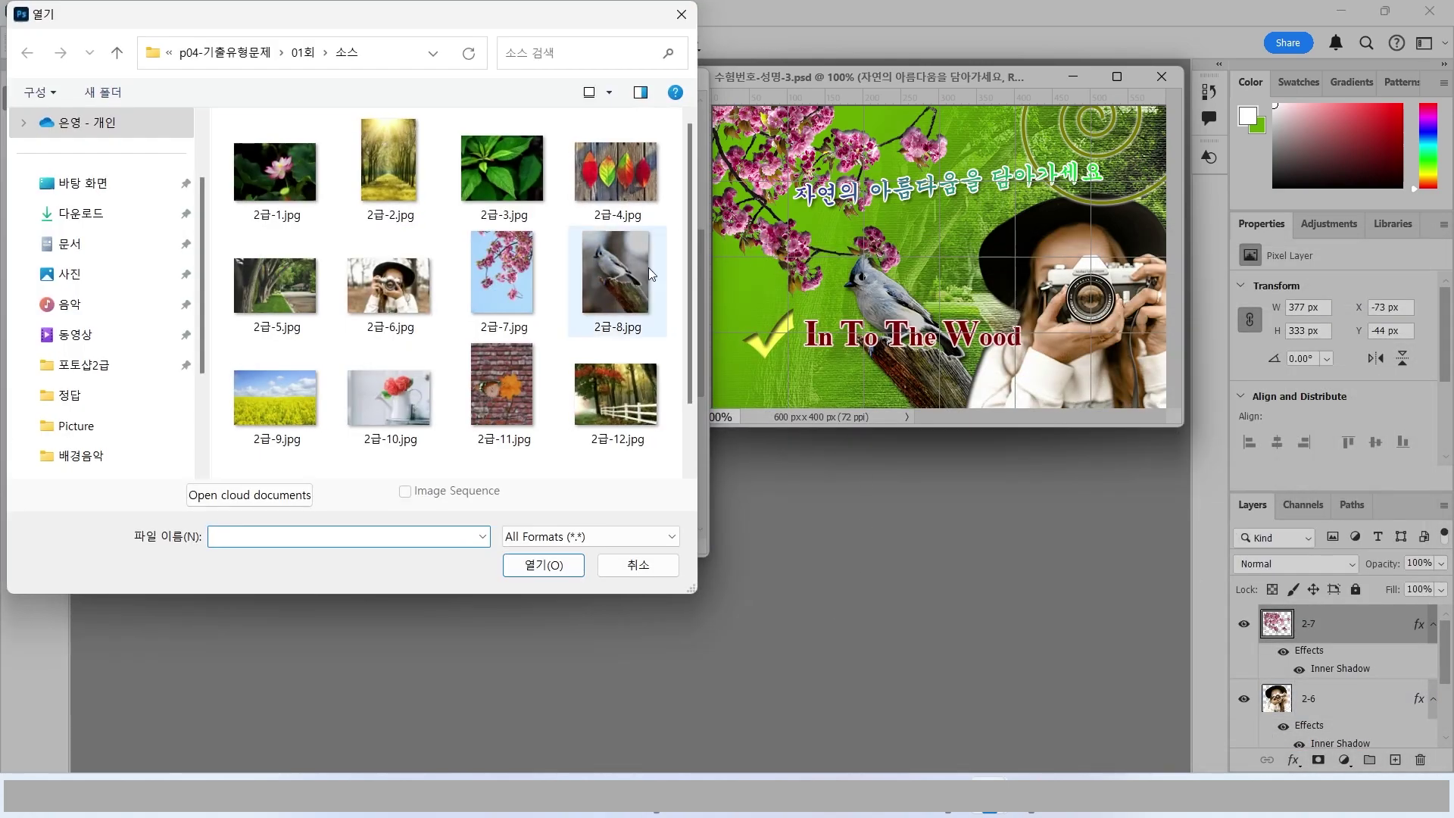
{"action": "left_click", "coordinate": [615, 277]}
{"action": "left_click", "coordinate": [557, 568]}
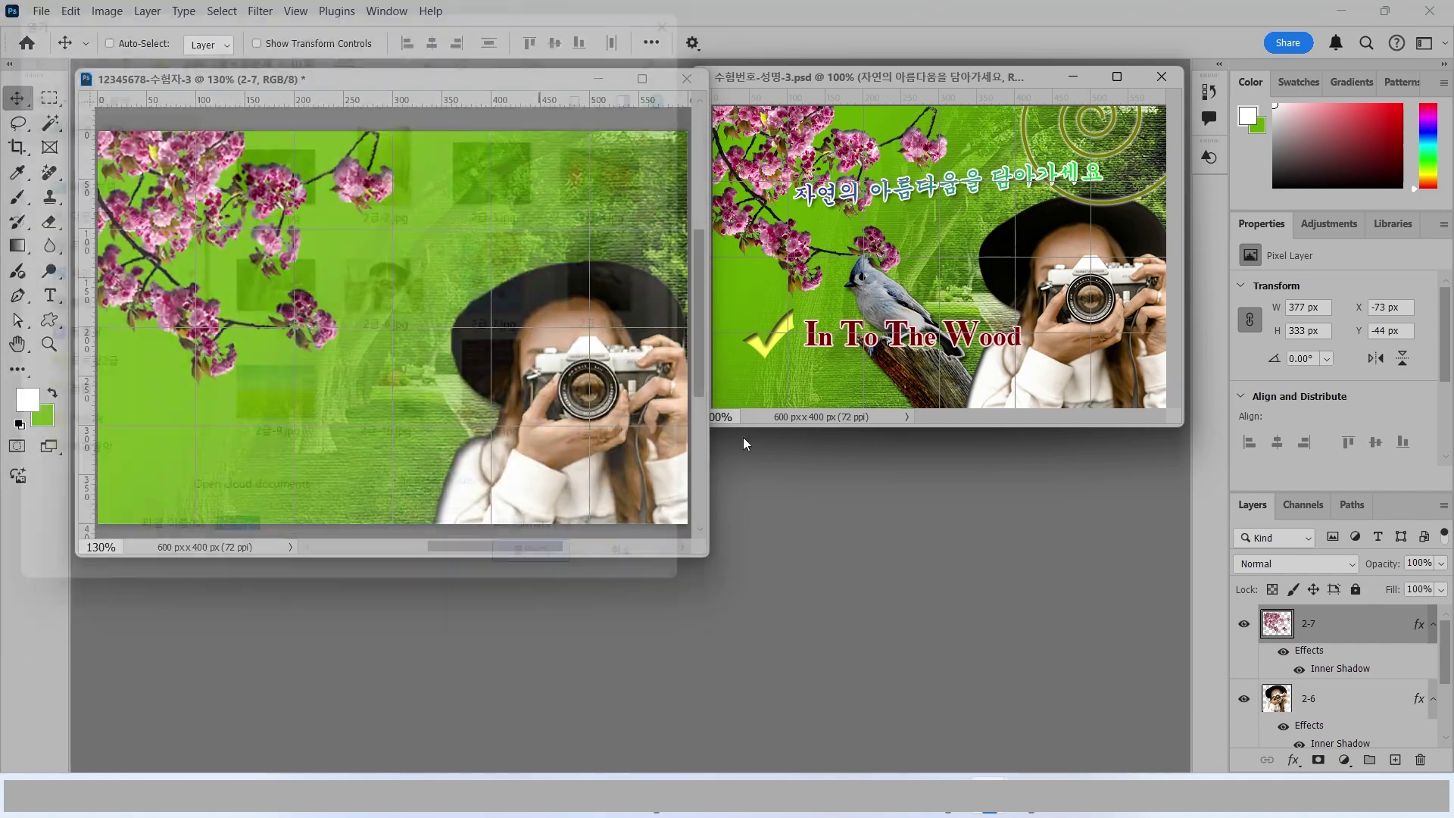
{"action": "left_click_drag", "start_coordinate": [318, 114], "coordinate": [697, 144]}
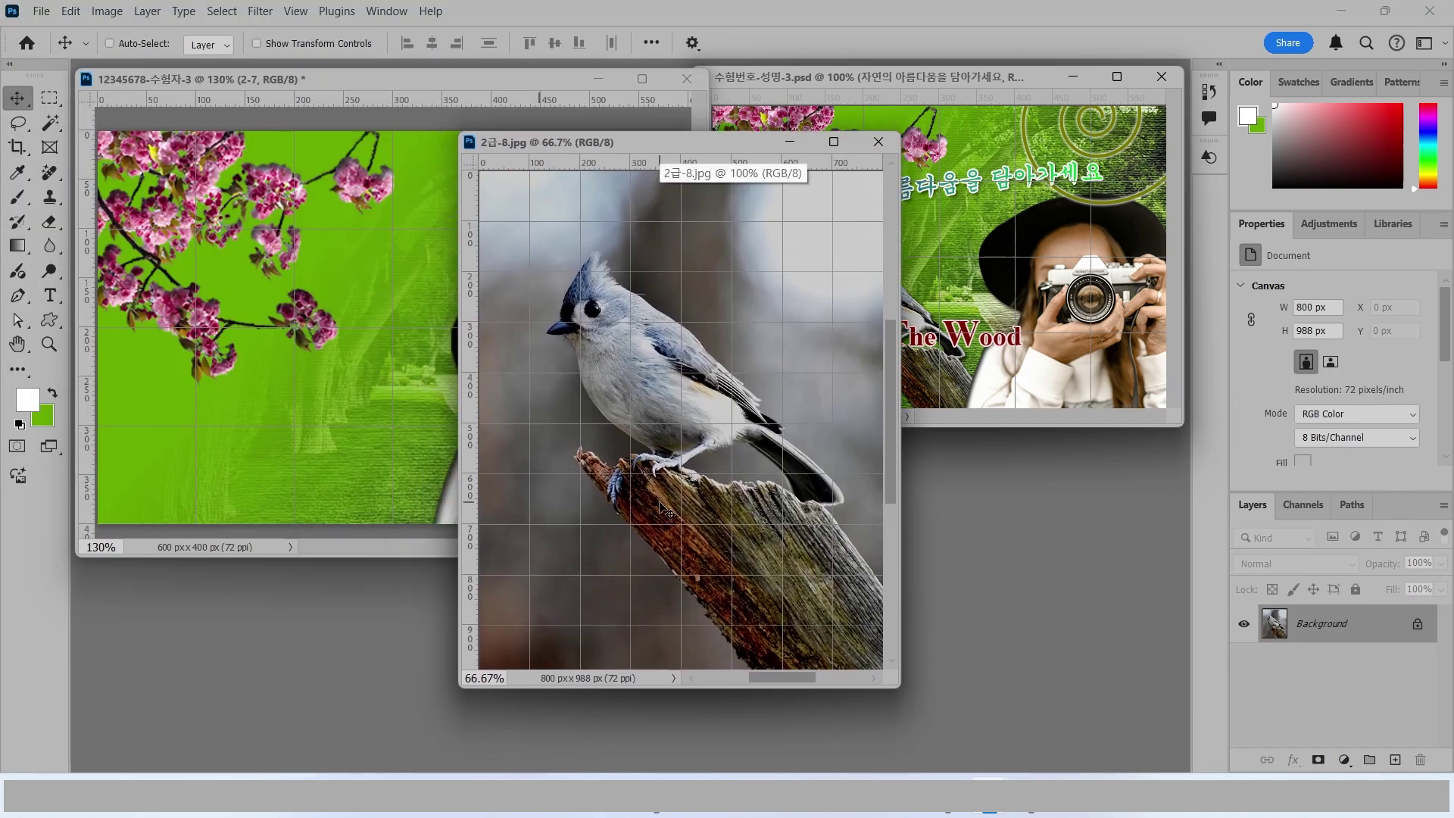
{"action": "key", "text": "ctrl"}
Step: Resize the bird photo proportionally to a height of 400 px
{"action": "left_click", "coordinate": [106, 12]}
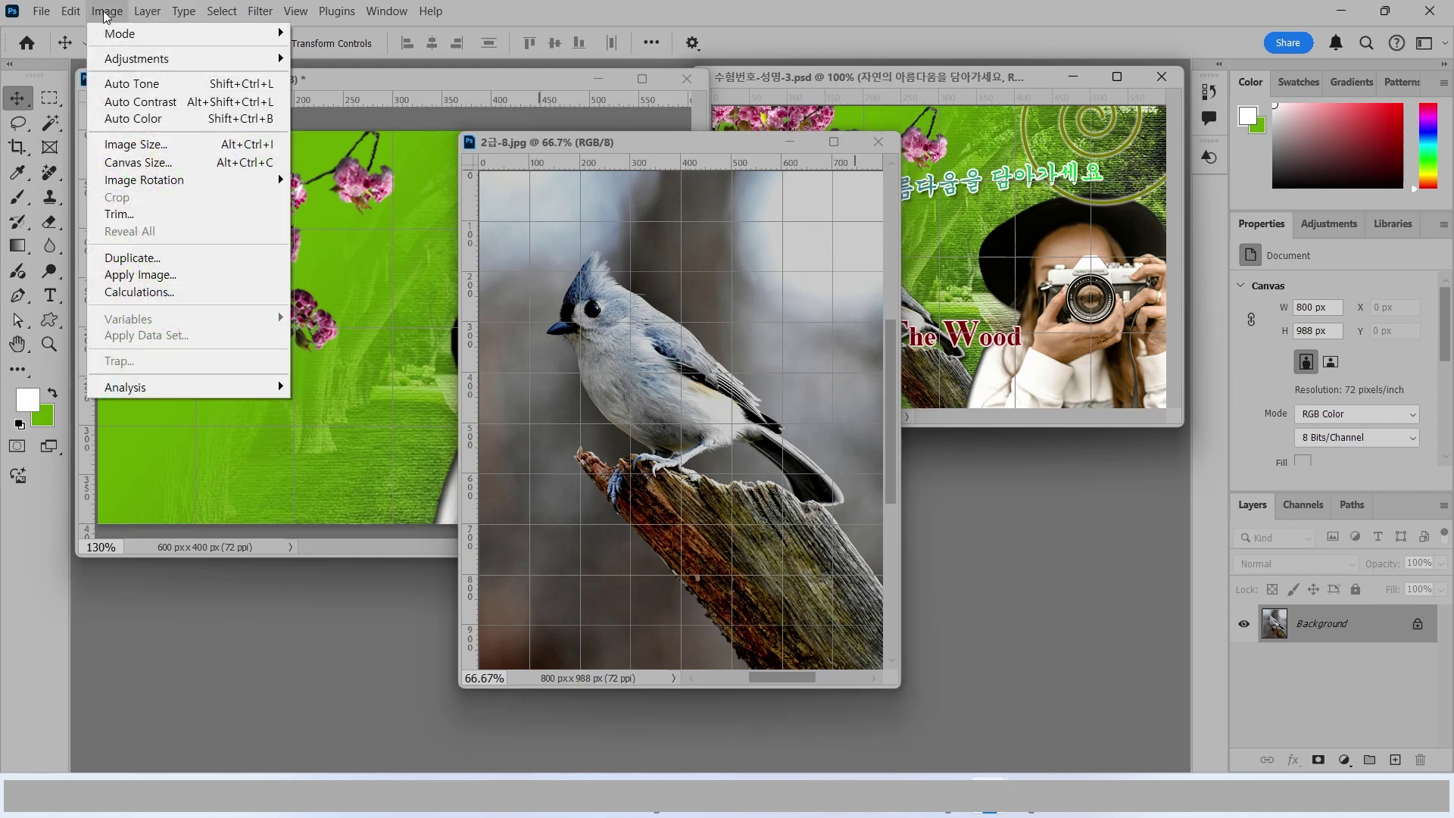
{"action": "left_click", "coordinate": [125, 146]}
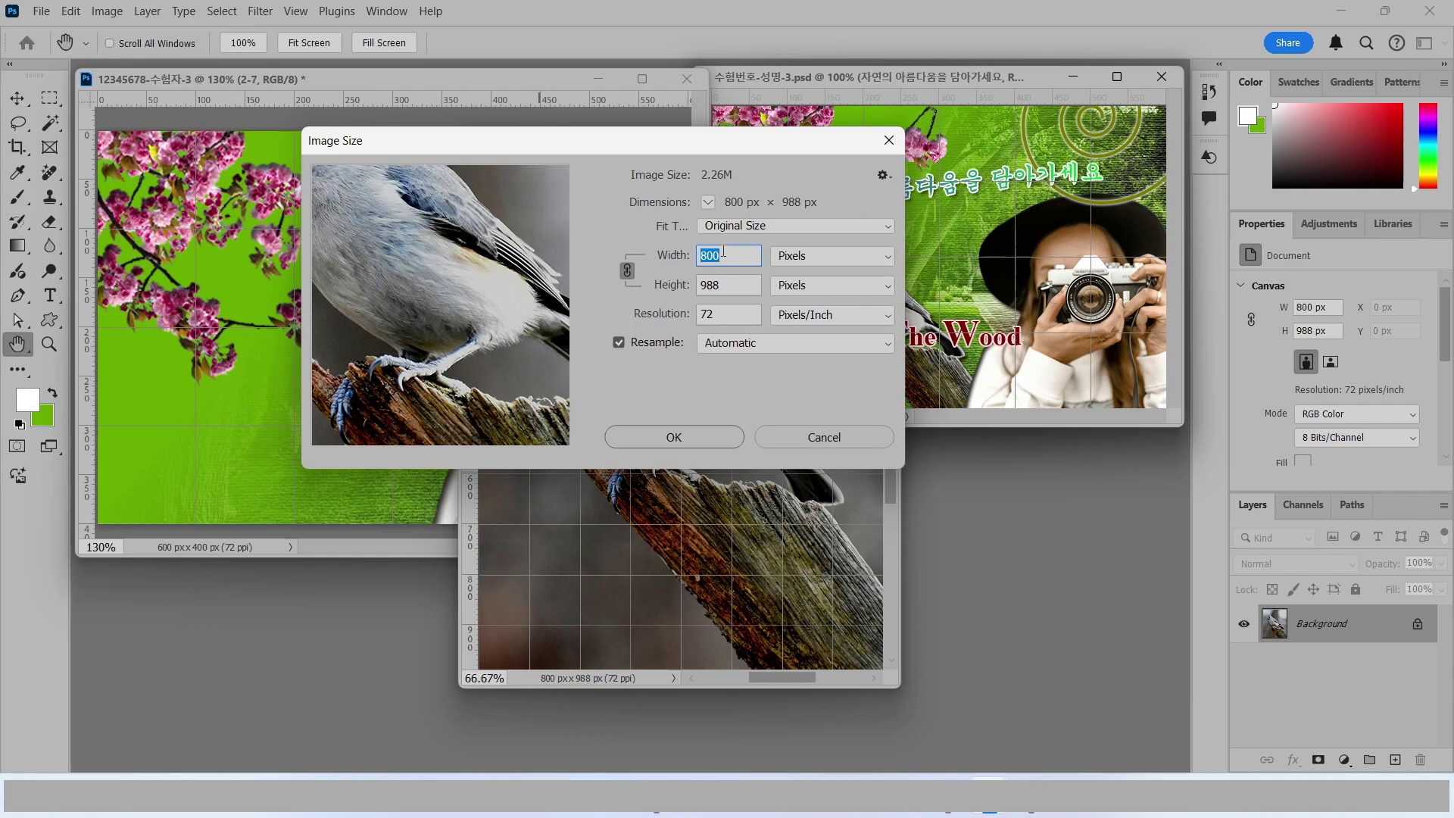
{"action": "double_click", "coordinate": [728, 287]}
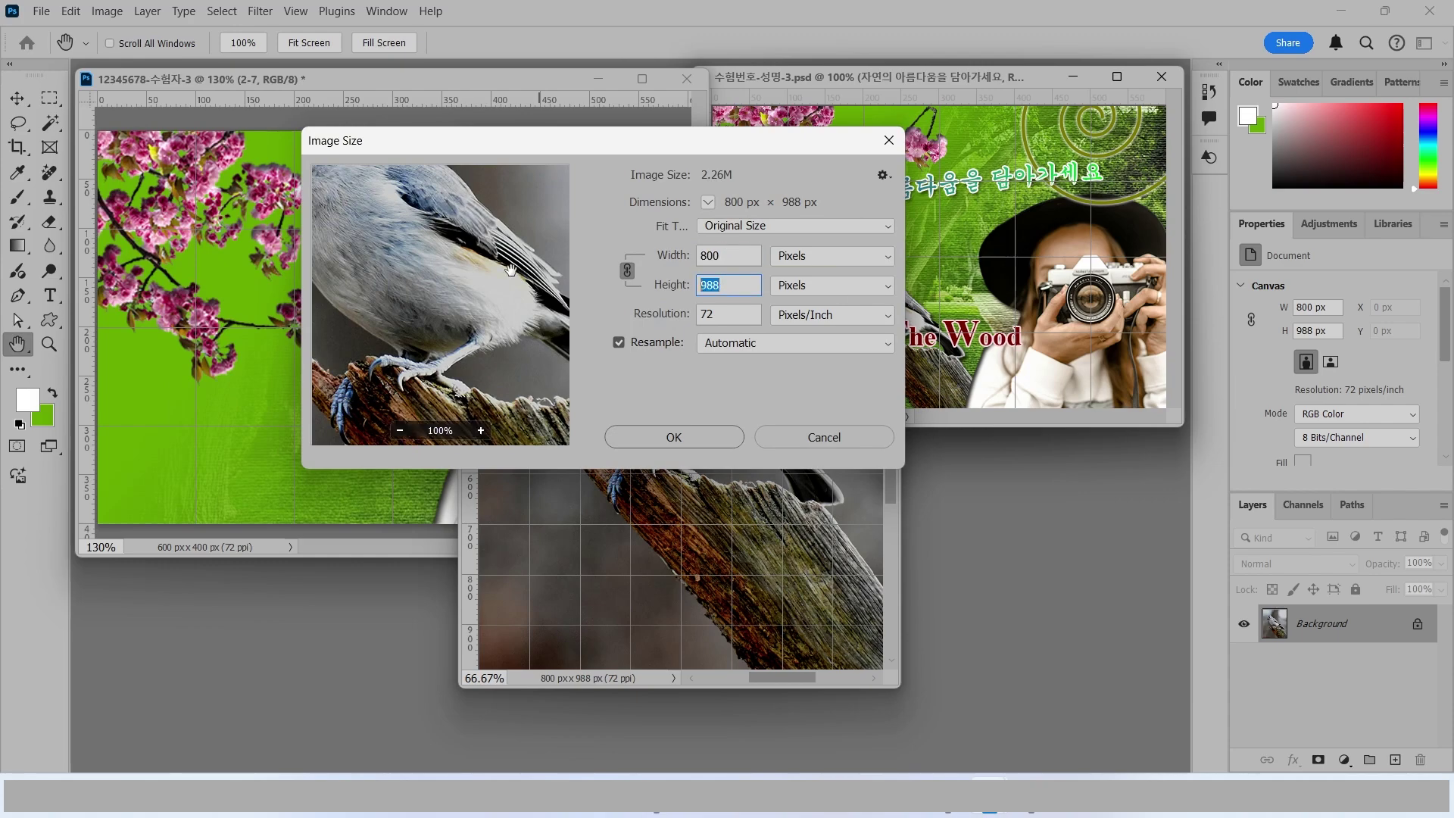
{"action": "type", "text": "400"}
{"action": "key", "text": "Return"}
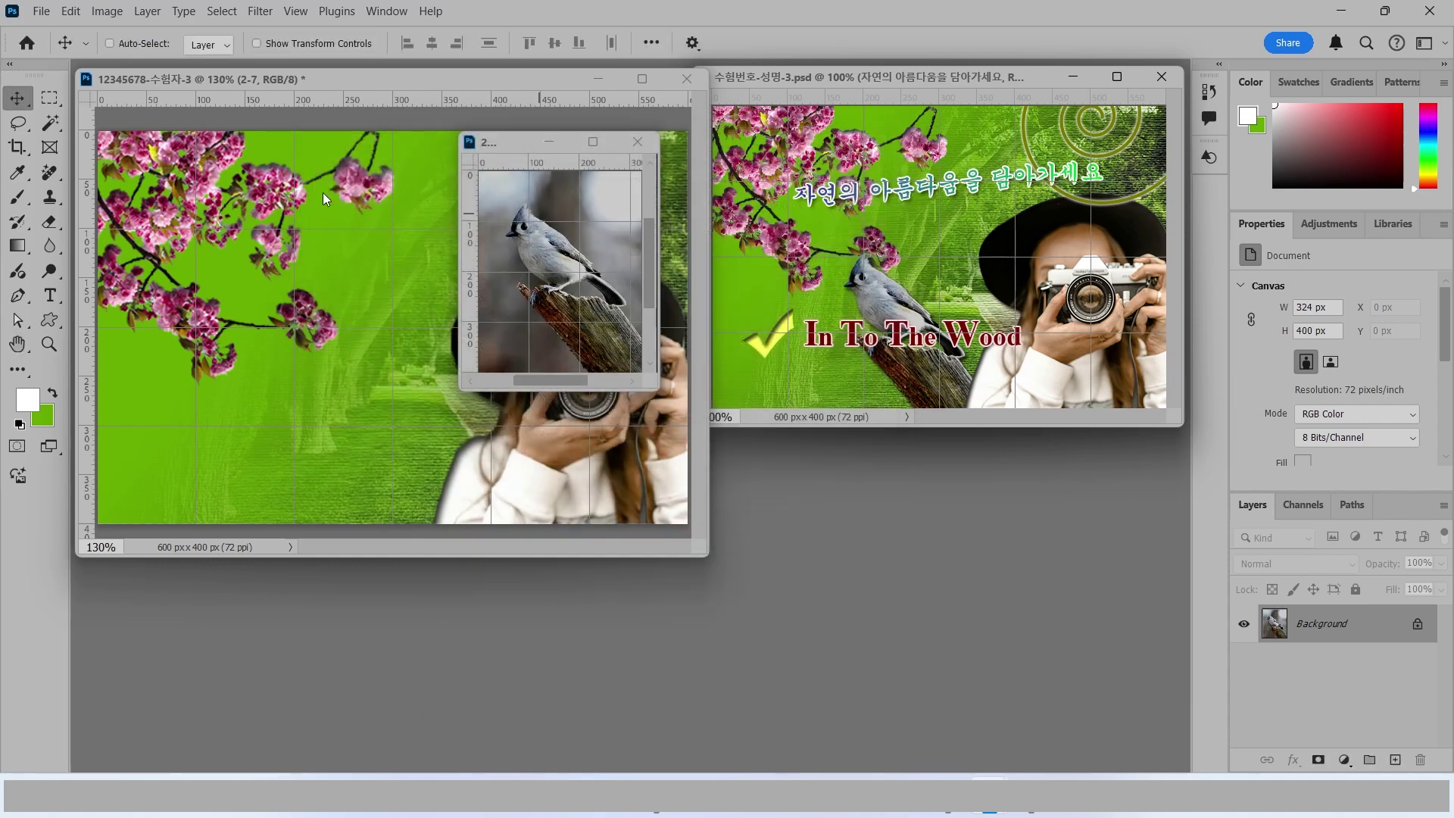
Step: Select the bird and the tree stump with the Quick Selection tool and subtract the stray background beside the stump's upper edge
{"action": "left_click_drag", "start_coordinate": [50, 121], "coordinate": [106, 138]}
{"action": "mouse_move", "coordinate": [530, 226]}
{"action": "left_mouse_down"}
{"action": "mouse_move", "coordinate": [563, 264]}
{"action": "mouse_move", "coordinate": [561, 248]}
{"action": "mouse_move", "coordinate": [596, 324]}
{"action": "mouse_move", "coordinate": [544, 294]}
{"action": "mouse_move", "coordinate": [548, 306]}
{"action": "mouse_move", "coordinate": [611, 359]}
{"action": "mouse_move", "coordinate": [601, 305]}
{"action": "mouse_move", "coordinate": [629, 347]}
{"action": "mouse_move", "coordinate": [610, 285]}
{"action": "mouse_move", "coordinate": [582, 275]}
{"action": "mouse_move", "coordinate": [583, 245]}
{"action": "mouse_move", "coordinate": [505, 229]}
{"action": "mouse_move", "coordinate": [521, 213]}
{"action": "mouse_move", "coordinate": [531, 294]}
{"action": "mouse_move", "coordinate": [520, 286]}
{"action": "mouse_move", "coordinate": [622, 328]}
{"action": "left_mouse_up"}
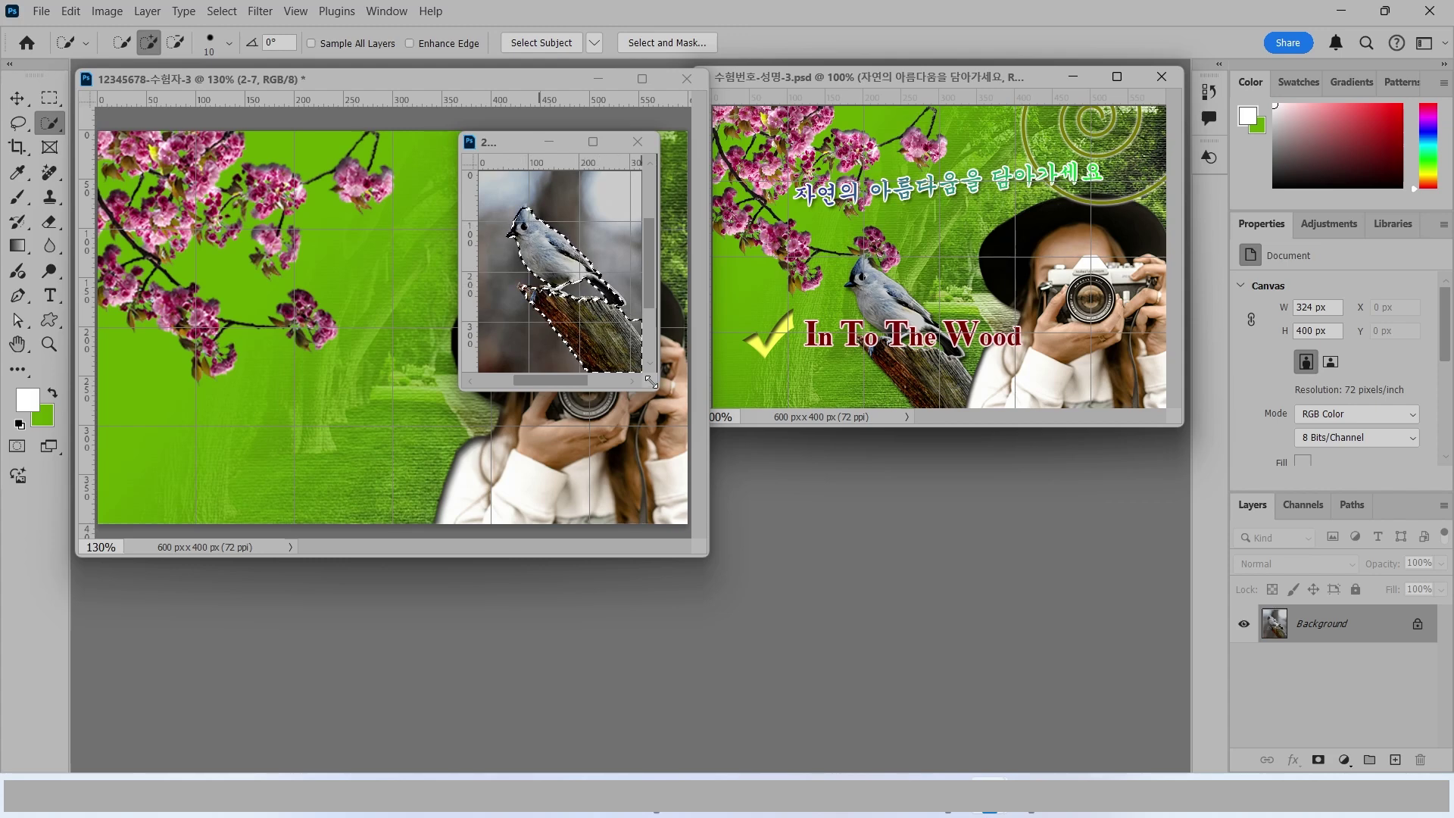
{"action": "scroll", "coordinate": [568, 367], "scroll_direction": "up", "scroll_amount": 5}
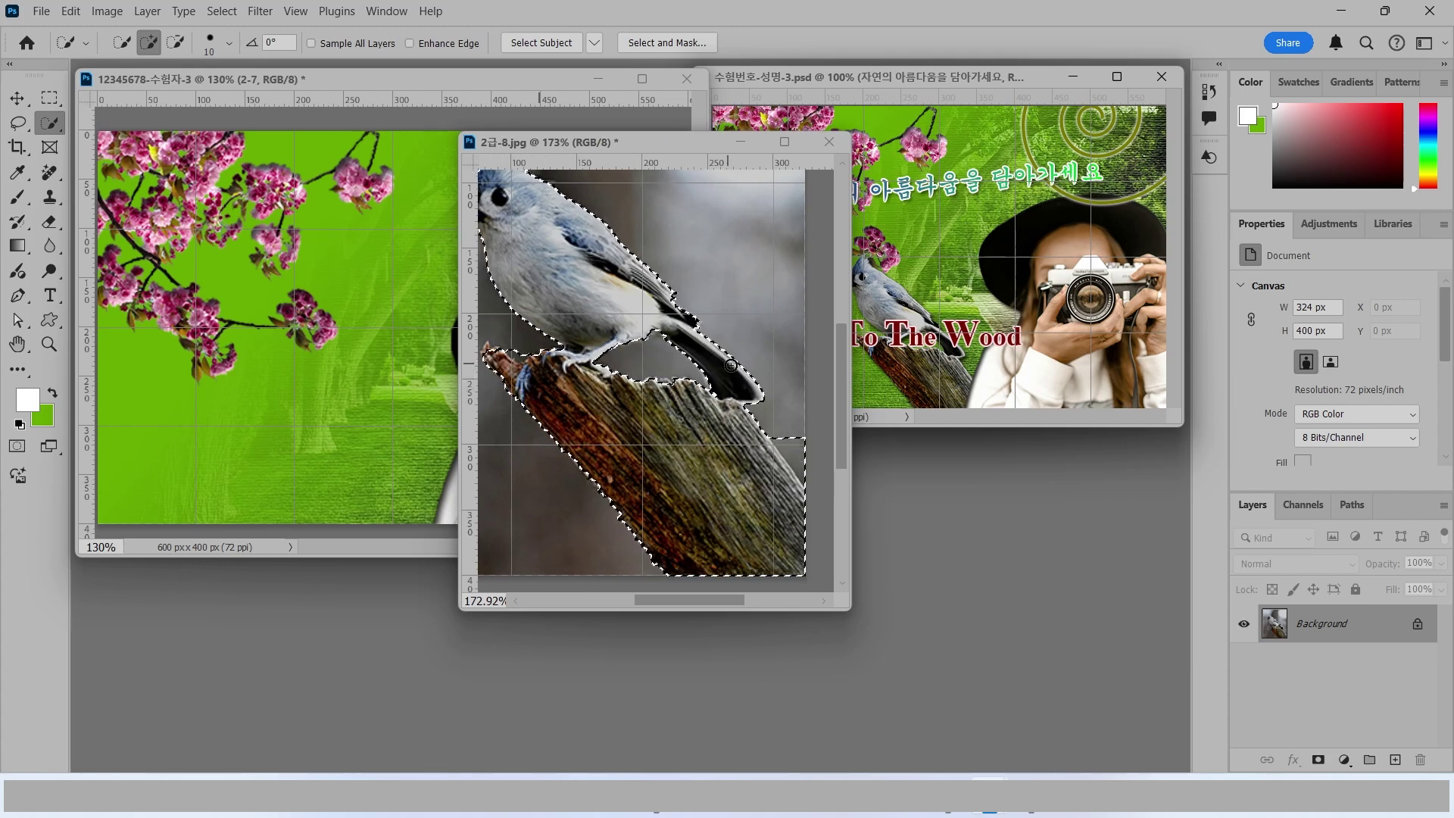
{"action": "left_click", "coordinate": [780, 438], "text": "alt"}
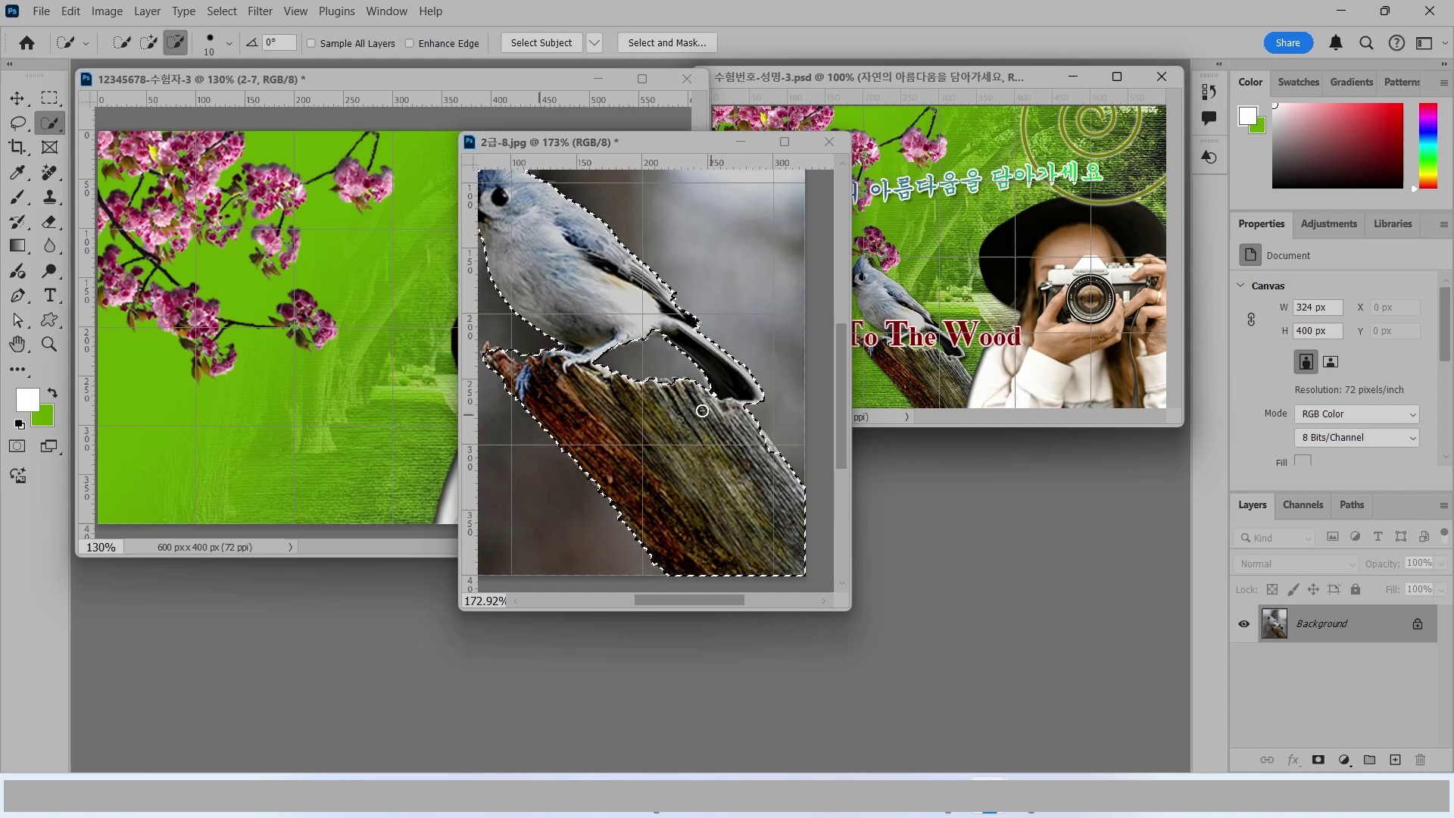
Step: Move the selected bird and stump into the green composition and close the bird photo 2급-8.jpg
{"action": "left_click", "coordinate": [150, 43]}
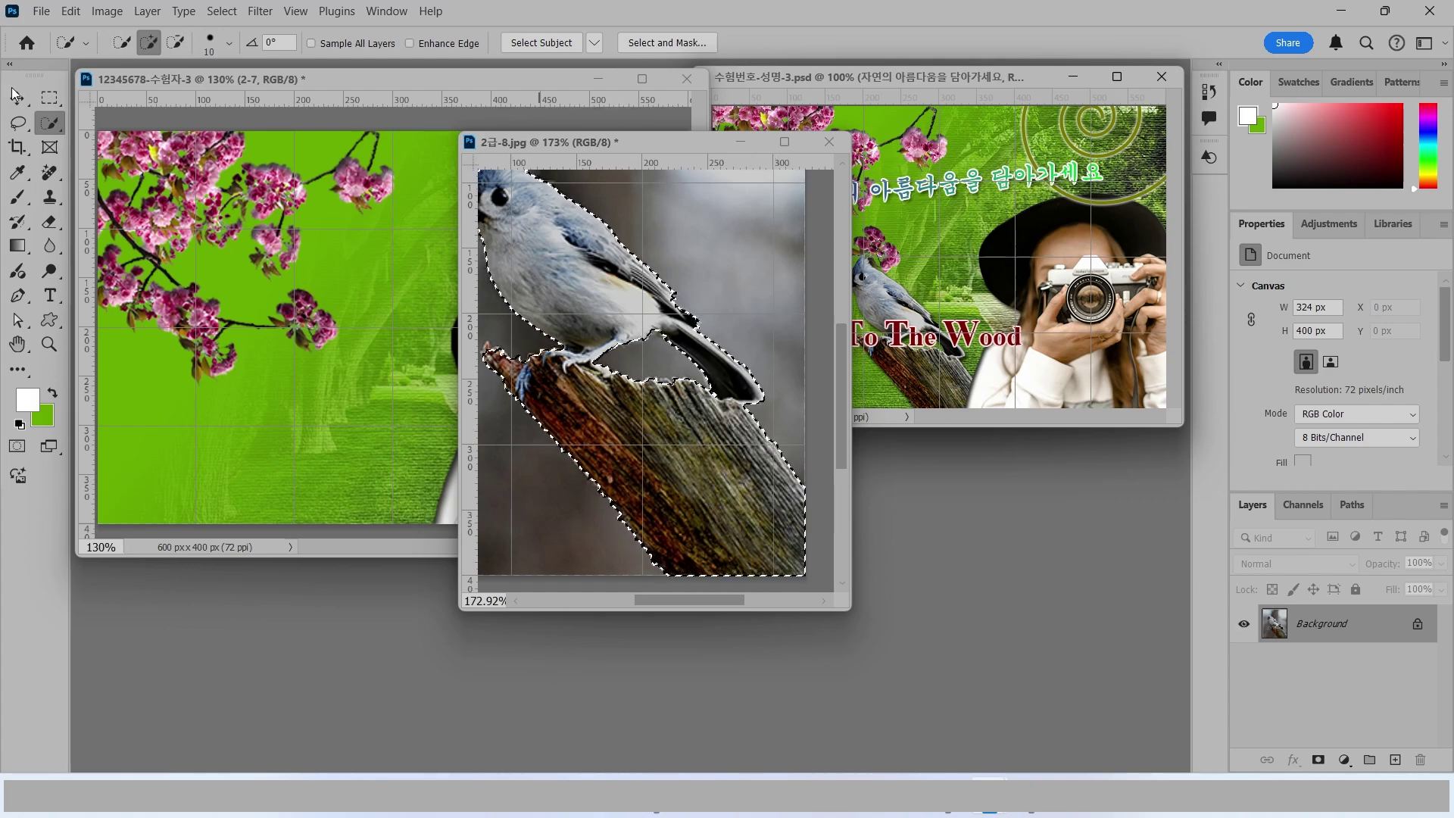
{"action": "key", "text": "v"}
{"action": "left_click_drag", "start_coordinate": [774, 406], "coordinate": [545, 279]}
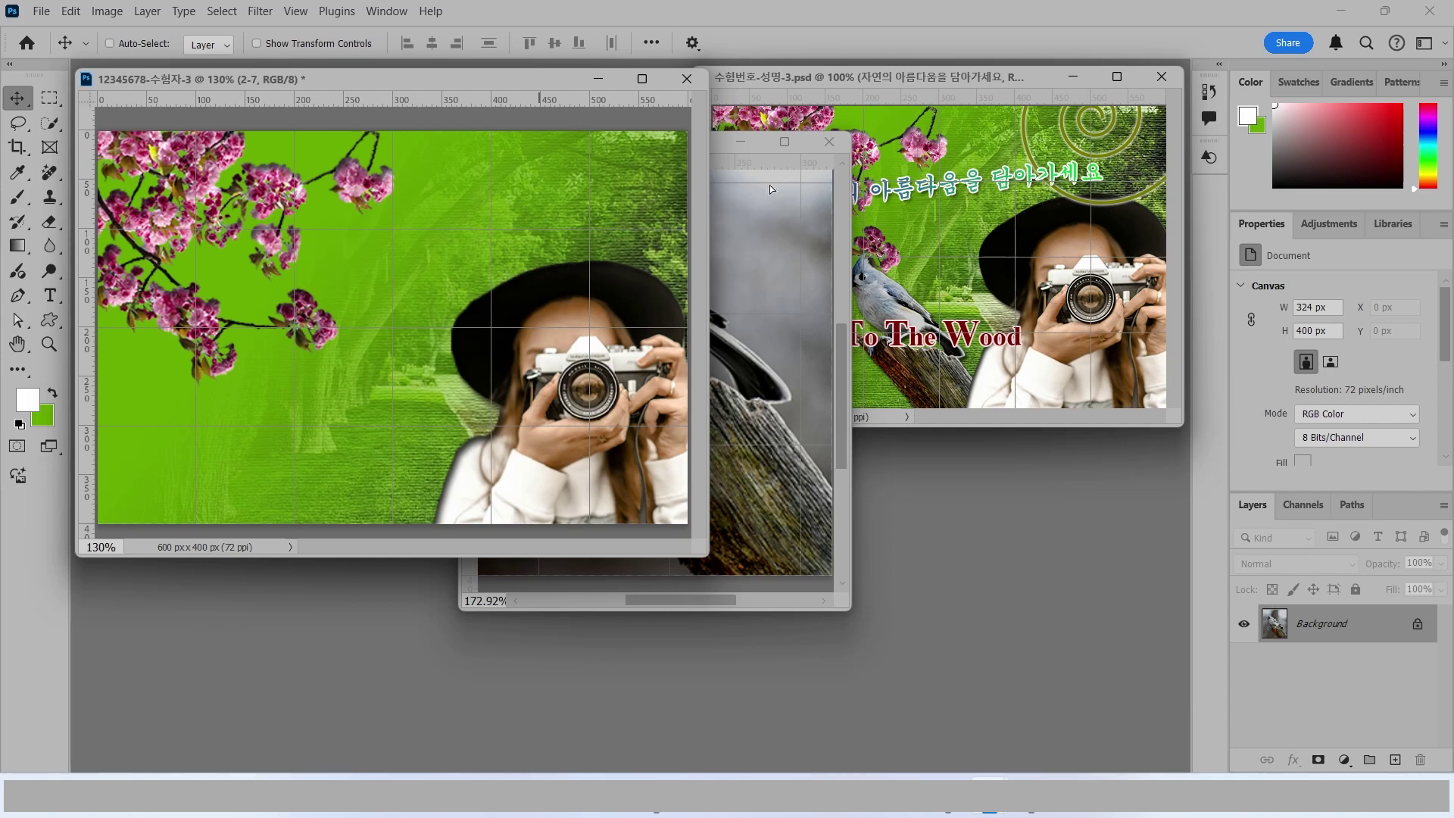
{"action": "left_click_drag", "start_coordinate": [807, 399], "coordinate": [326, 356]}
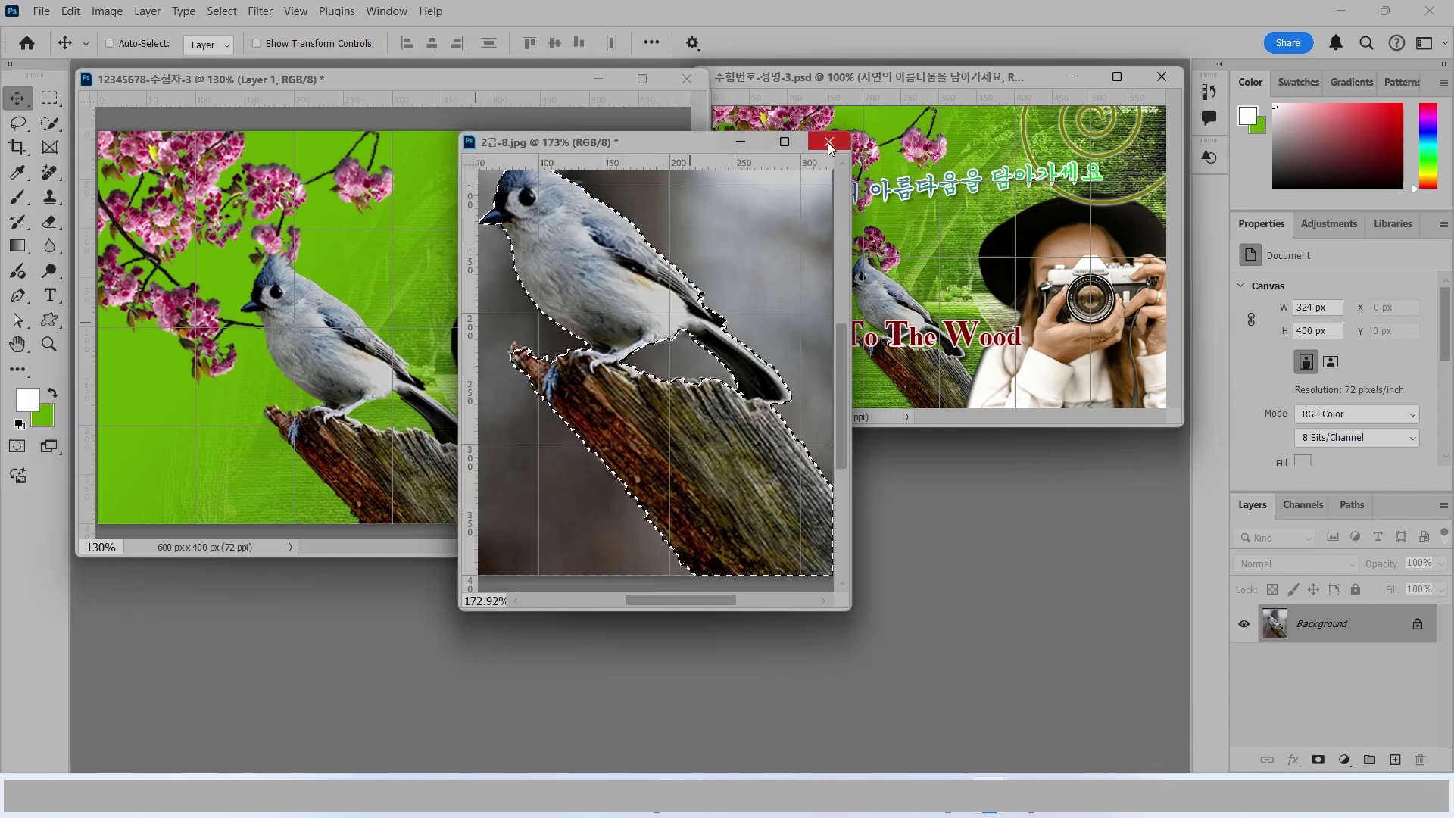
{"action": "left_click", "coordinate": [818, 146]}
{"action": "left_click", "coordinate": [757, 311]}
Step: Rename the new bird layer as 2-8
{"action": "double_click", "coordinate": [1309, 623]}
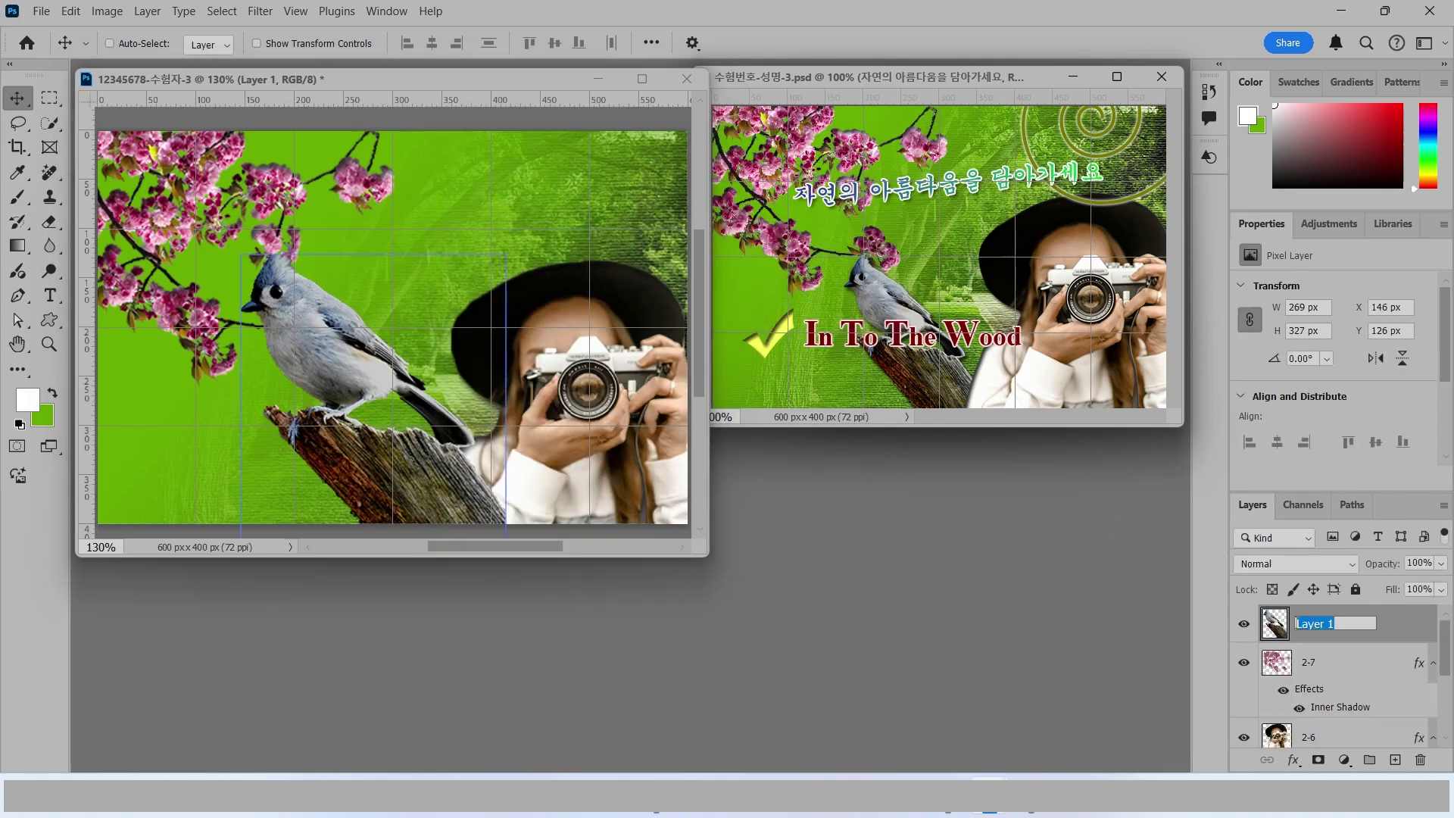
{"action": "type", "text": "2-8"}
{"action": "key", "text": "Return"}
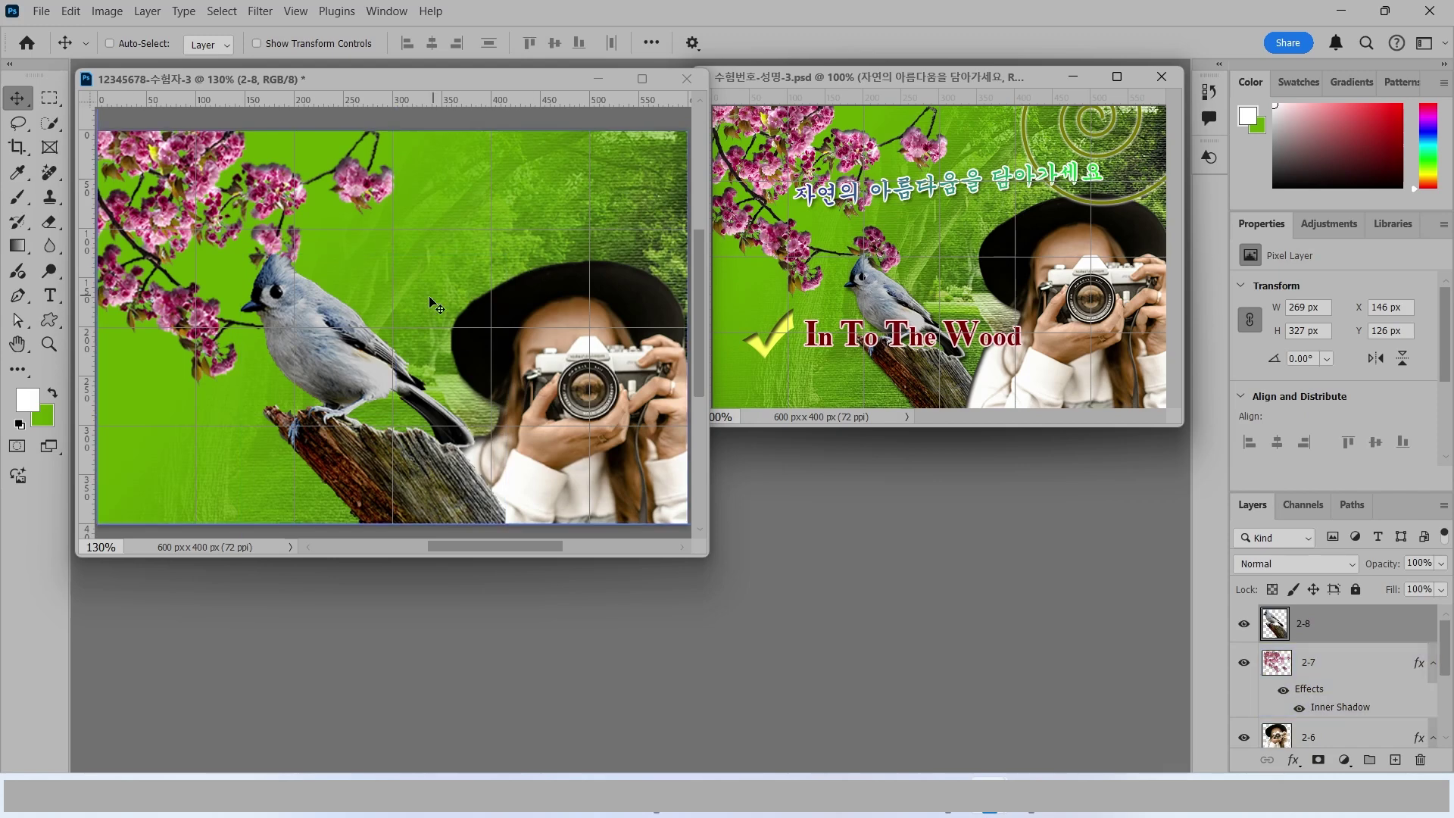
Step: Scale the bird proportionally to about 74% and position it beneath the lowest blossoms at about X 168, Y 200 px
{"action": "mouse_move", "coordinate": [348, 362]}
{"action": "left_mouse_down"}
{"action": "mouse_move", "coordinate": [297, 361]}
{"action": "mouse_move", "coordinate": [331, 344]}
{"action": "mouse_move", "coordinate": [356, 376]}
{"action": "left_mouse_up"}
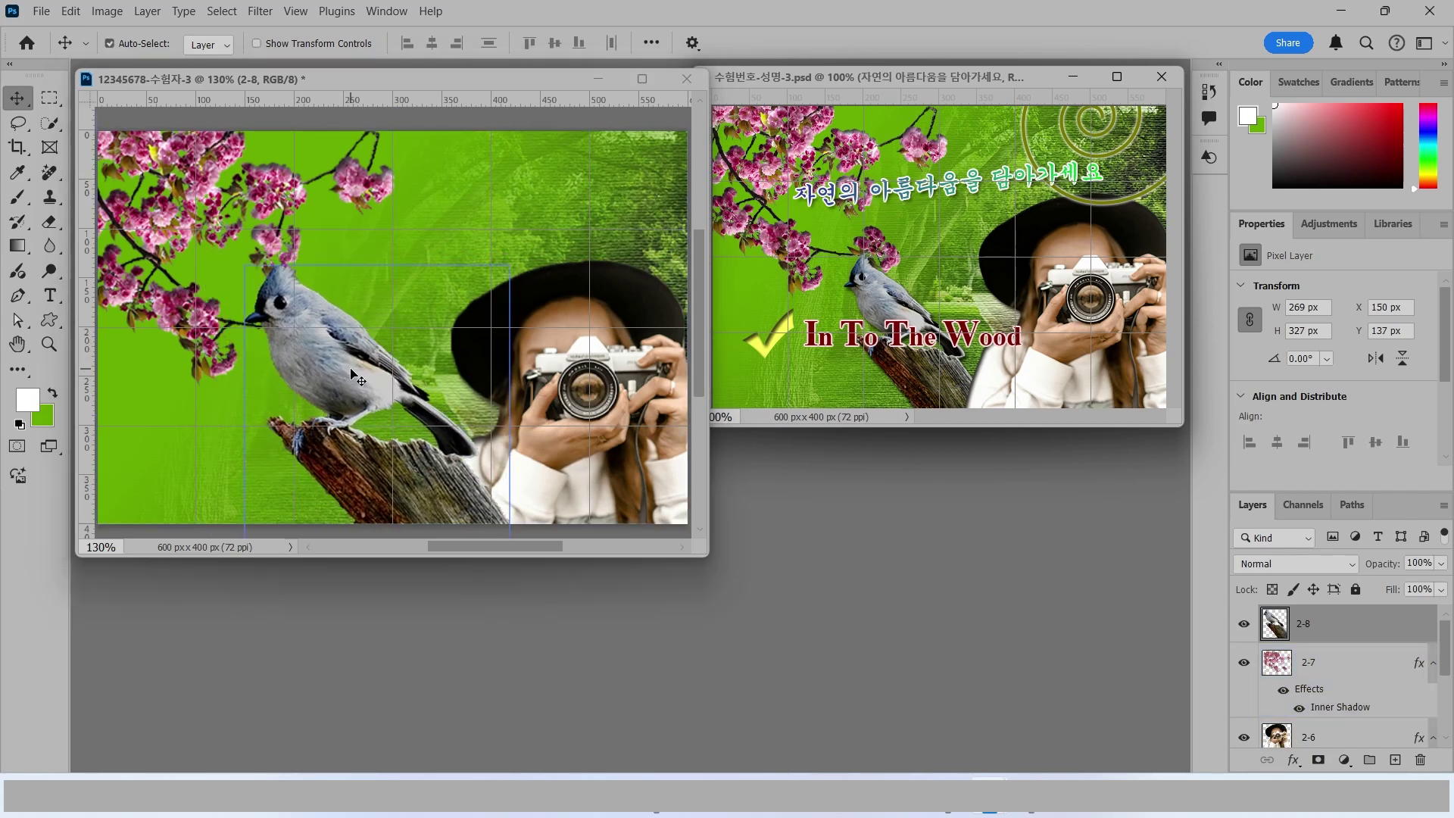
{"action": "key", "text": "ctrl+t"}
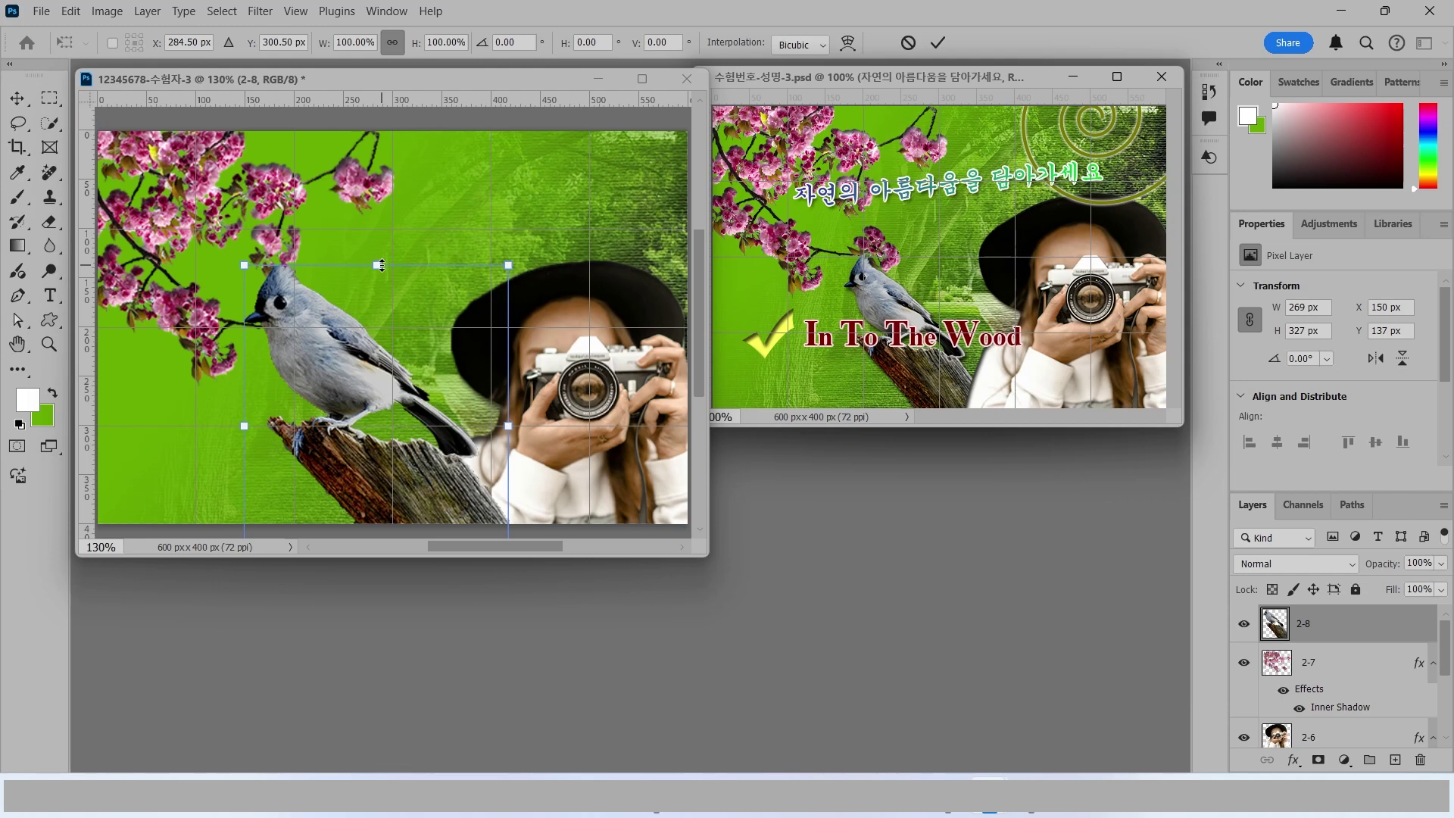
{"action": "left_click_drag", "start_coordinate": [381, 265], "coordinate": [382, 320]}
{"action": "mouse_move", "coordinate": [346, 480]}
{"action": "left_mouse_down"}
{"action": "mouse_move", "coordinate": [323, 473]}
{"action": "mouse_move", "coordinate": [318, 488]}
{"action": "left_mouse_up"}
{"action": "left_click_drag", "start_coordinate": [238, 326], "coordinate": [264, 341]}
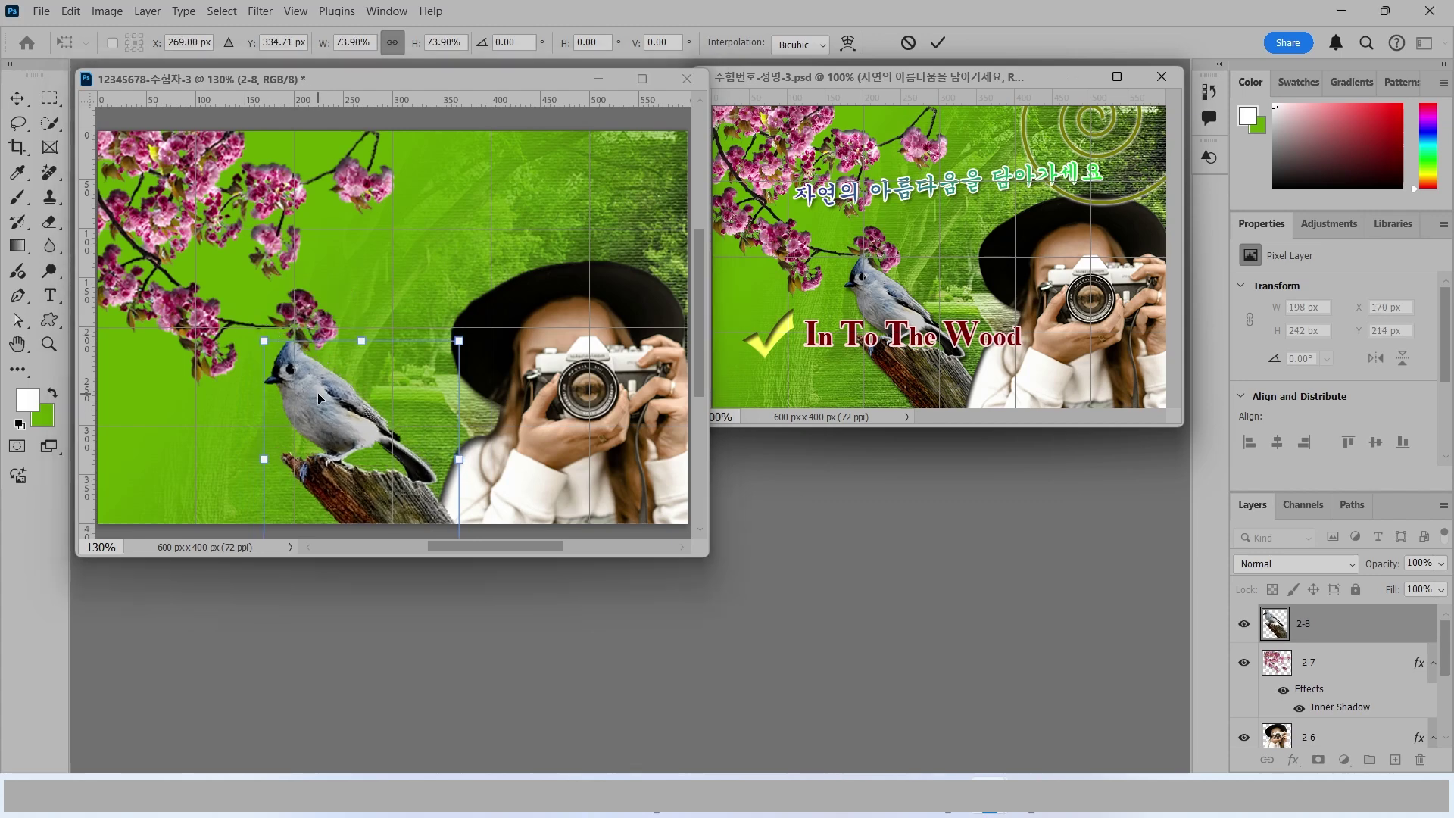
{"action": "left_click_drag", "start_coordinate": [318, 398], "coordinate": [317, 384]}
{"action": "key", "text": "Return"}
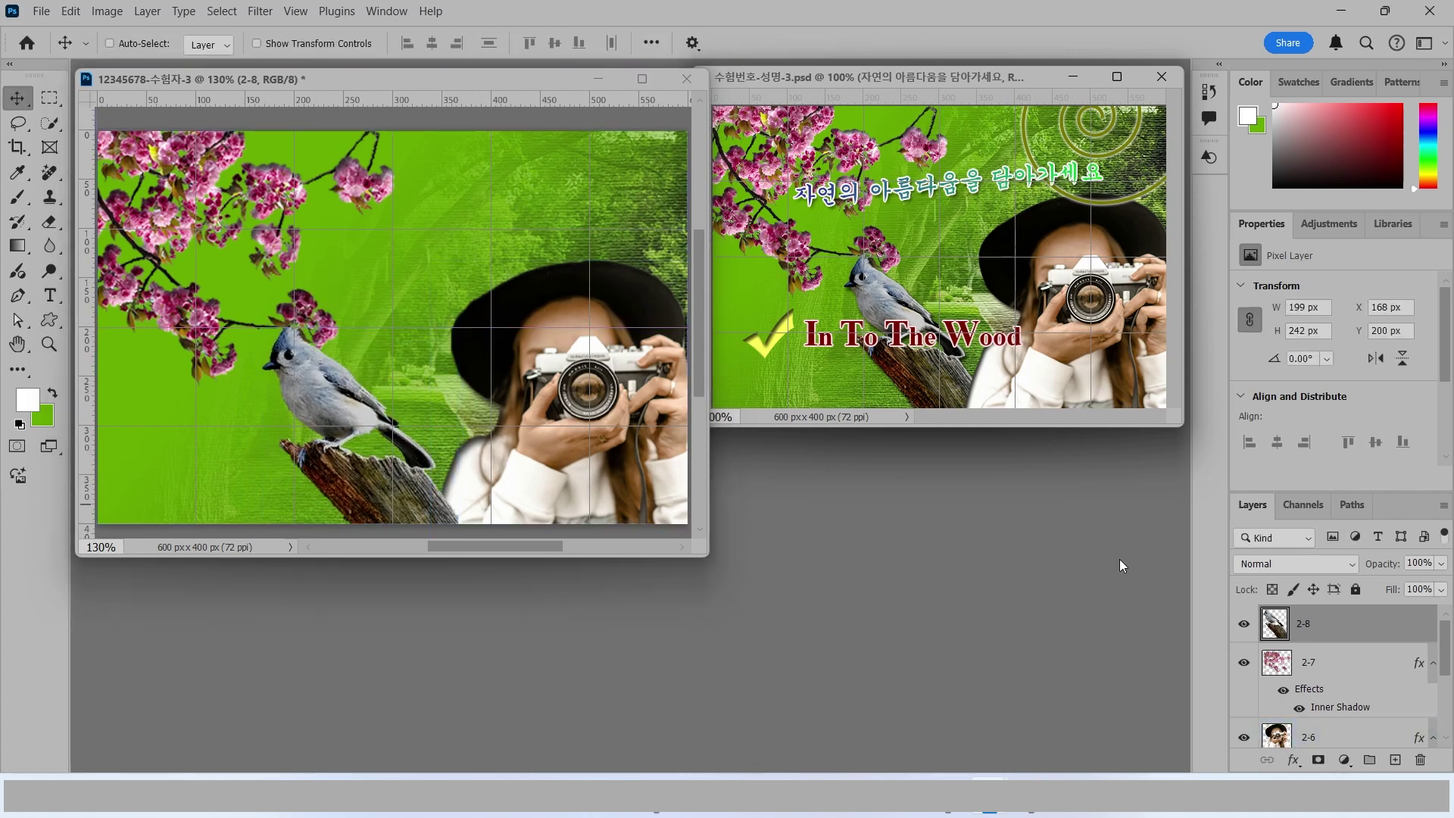
Step: Add a Drop Shadow effect to layer 2-8
{"action": "left_click", "coordinate": [1294, 761]}
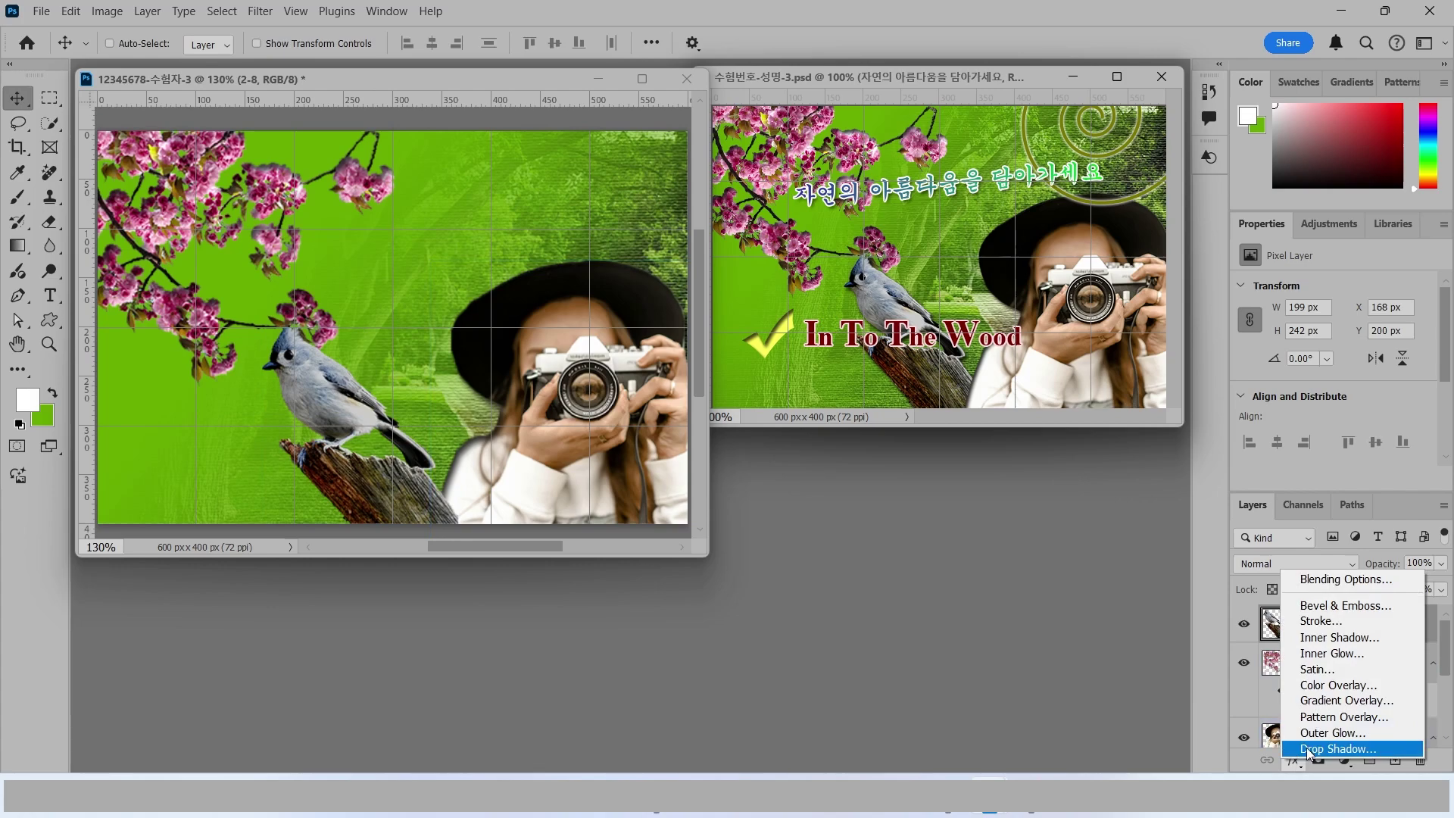
{"action": "left_click", "coordinate": [1337, 748]}
{"action": "left_click", "coordinate": [1359, 287]}
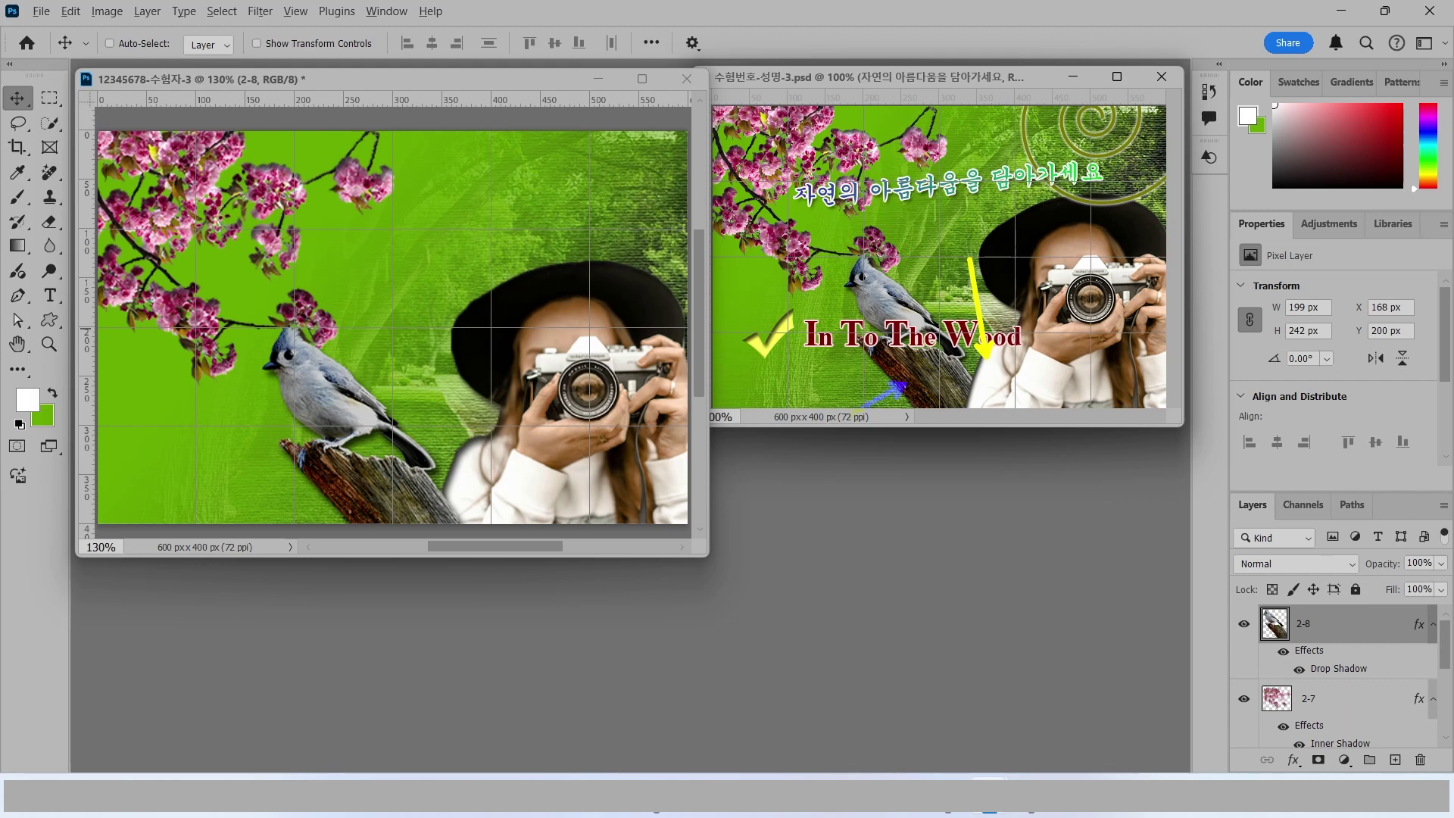
Step: Place layer 2-8 beneath layer 2-6 in the stack and make layer 2-6 active
{"action": "mouse_move", "coordinate": [1337, 631]}
{"action": "left_mouse_down"}
{"action": "mouse_move", "coordinate": [1333, 754]}
{"action": "mouse_move", "coordinate": [1331, 674]}
{"action": "left_mouse_up"}
{"action": "scroll", "coordinate": [1341, 651], "scroll_direction": "up", "scroll_amount": 2}
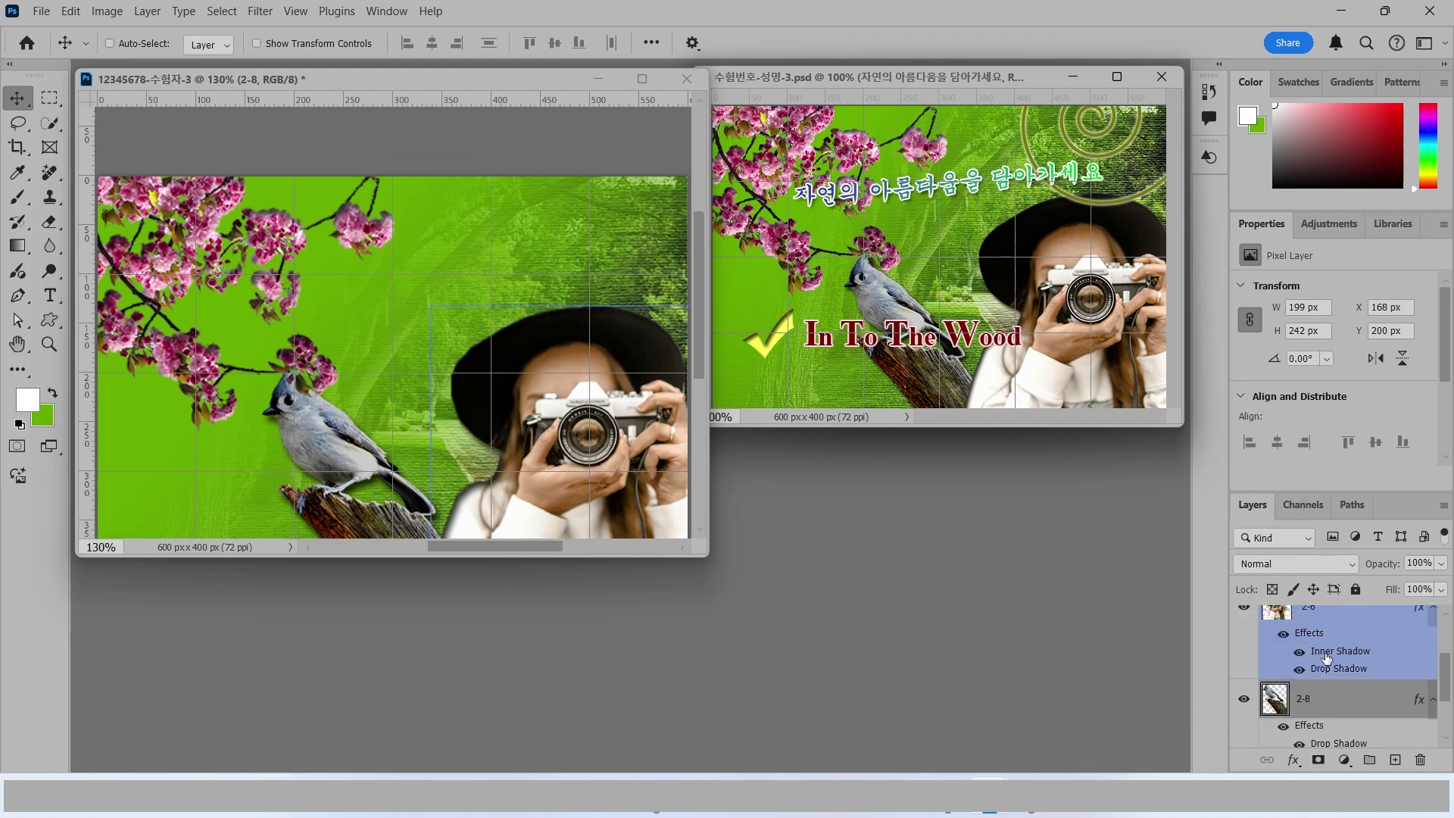
{"action": "left_click", "coordinate": [1349, 624]}
{"action": "scroll", "coordinate": [1349, 624], "scroll_direction": "up", "scroll_amount": 2}
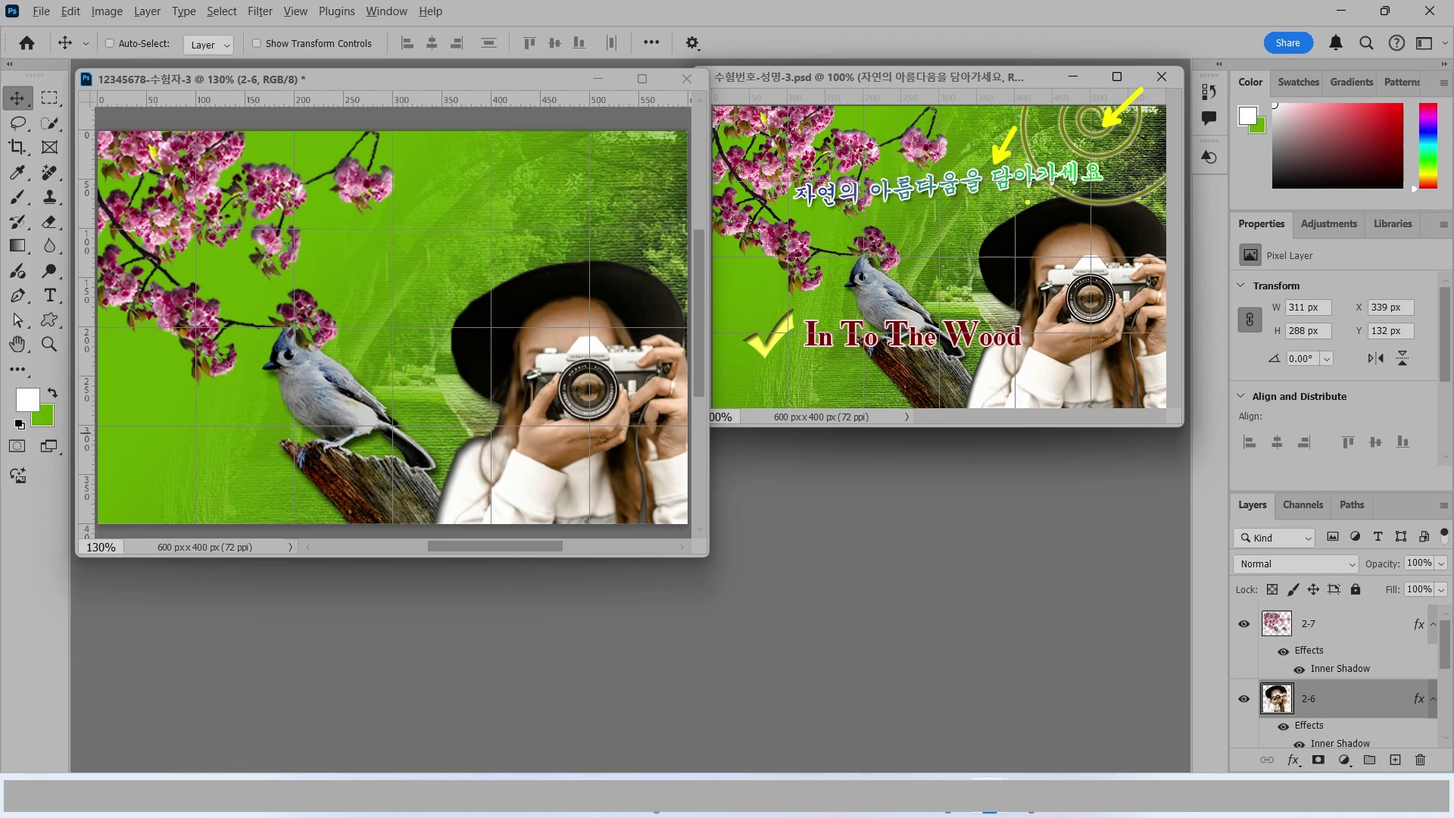
Step: Draw the Spiral custom shape from the legacy Ornaments set over the woman's hat, about 205 × 169 px
{"action": "left_click", "coordinate": [50, 318]}
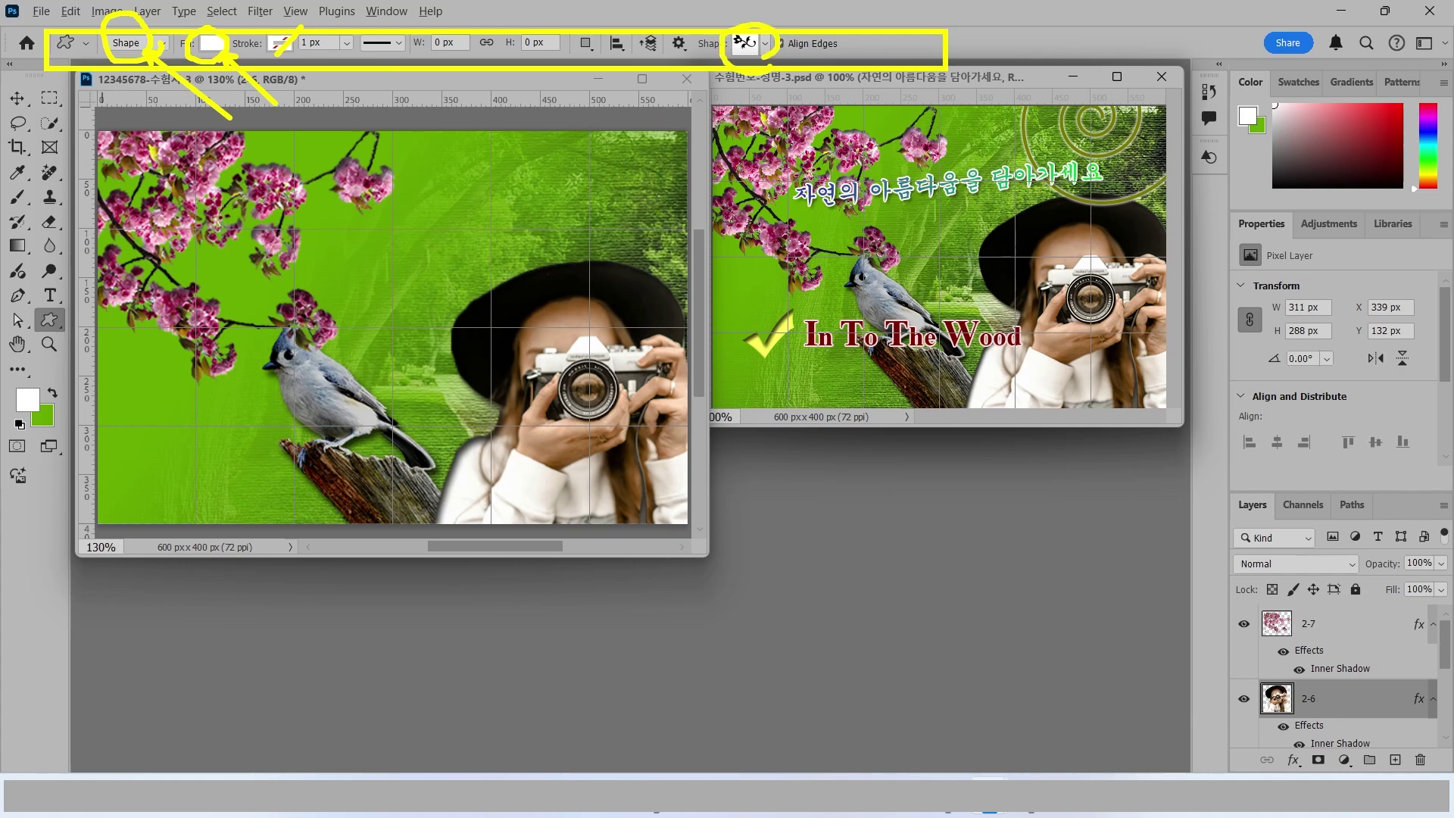
{"action": "left_click", "coordinate": [754, 44]}
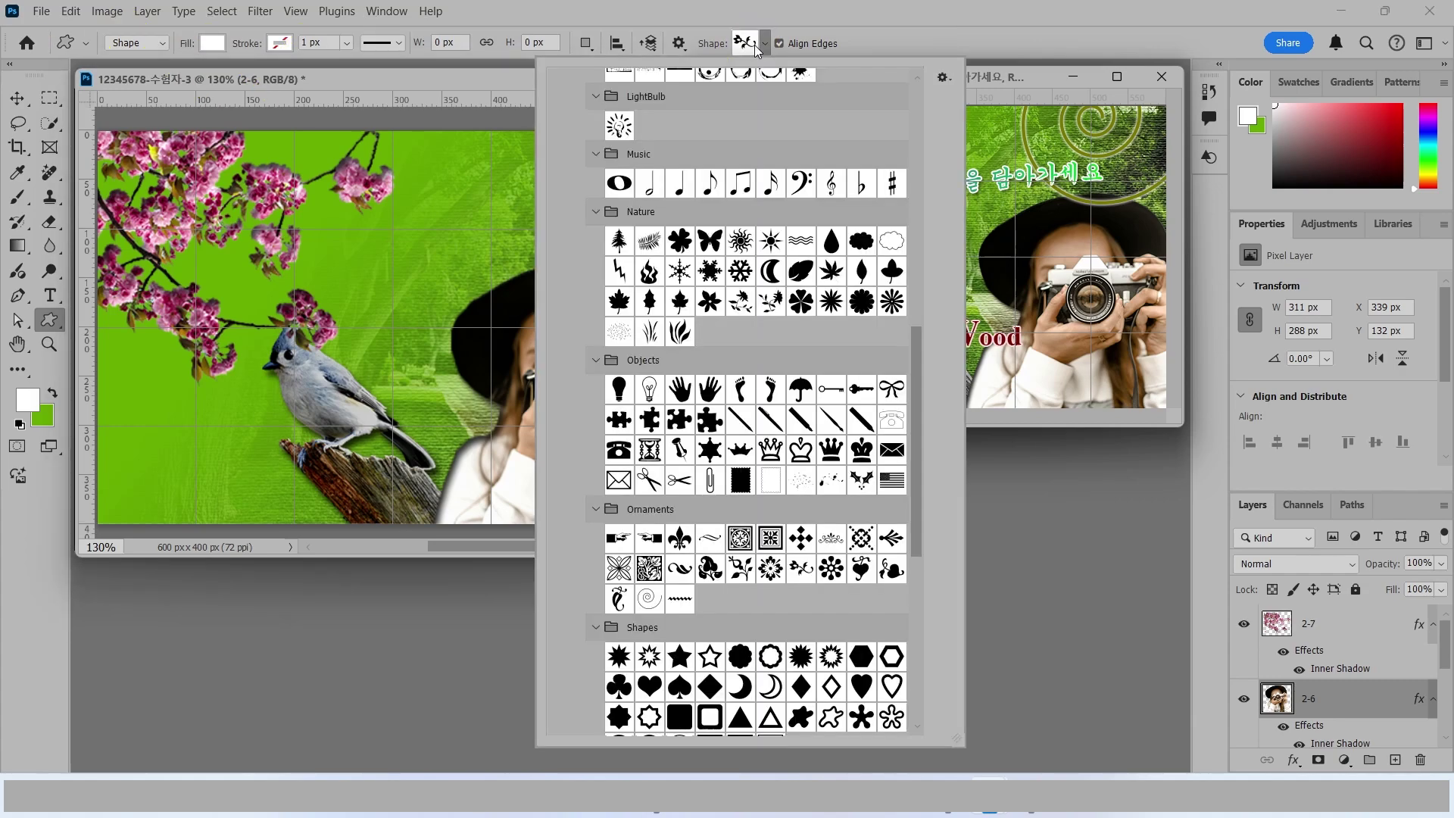
{"action": "left_click_drag", "start_coordinate": [913, 385], "coordinate": [924, 119]}
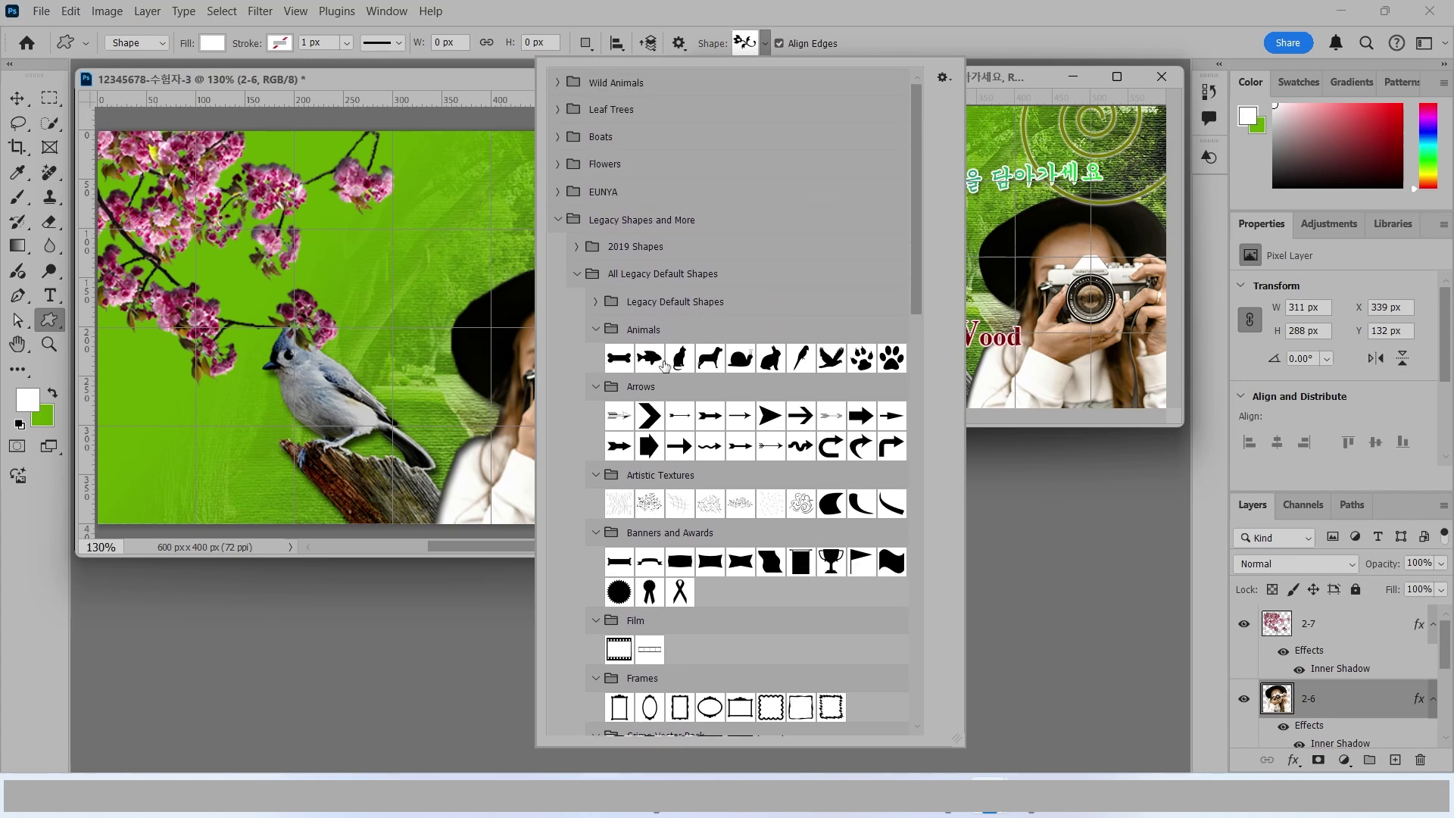
{"action": "scroll", "coordinate": [769, 509], "scroll_direction": "down", "scroll_amount": 5}
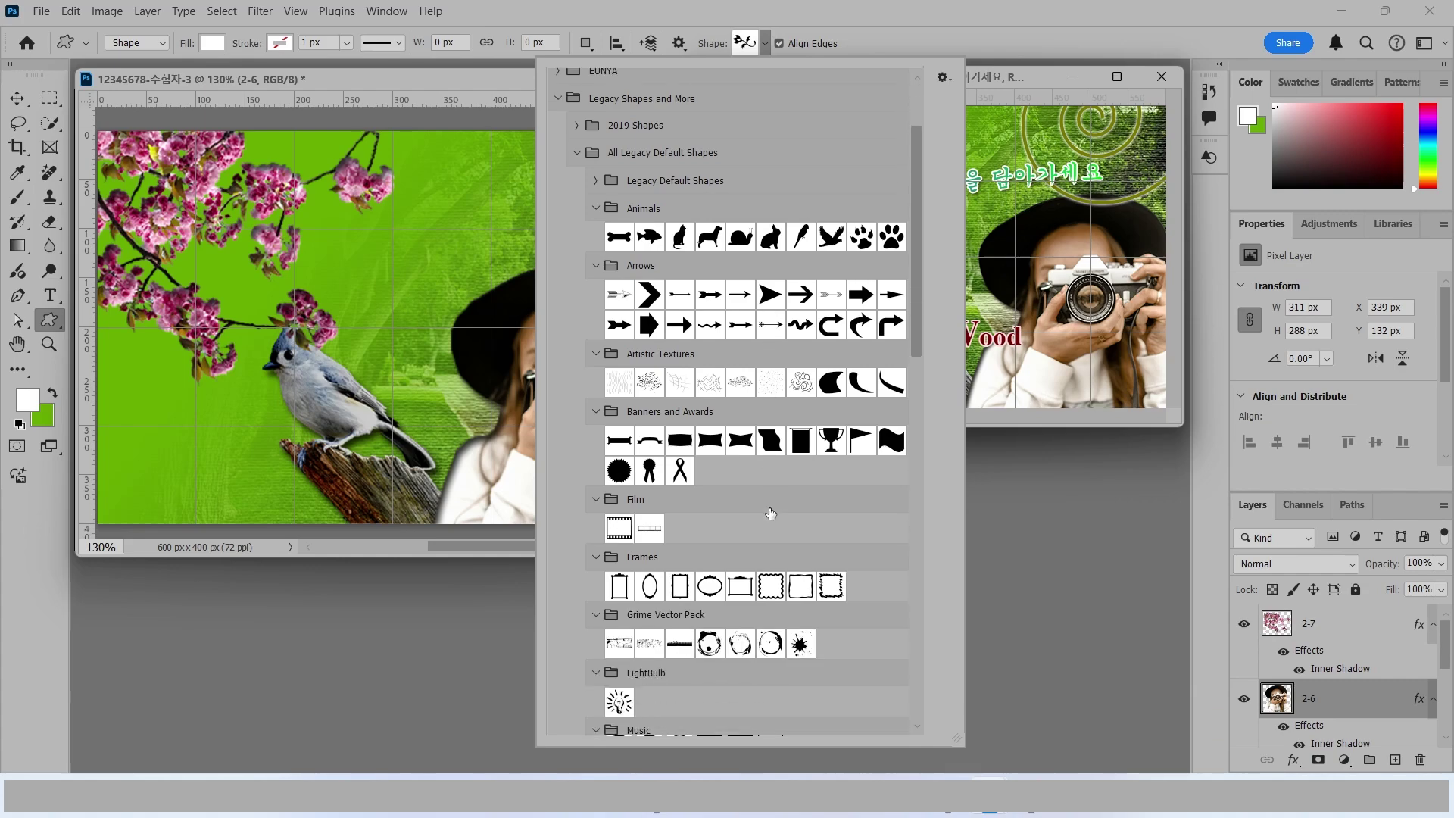
{"action": "scroll", "coordinate": [774, 548], "scroll_direction": "down", "scroll_amount": 10}
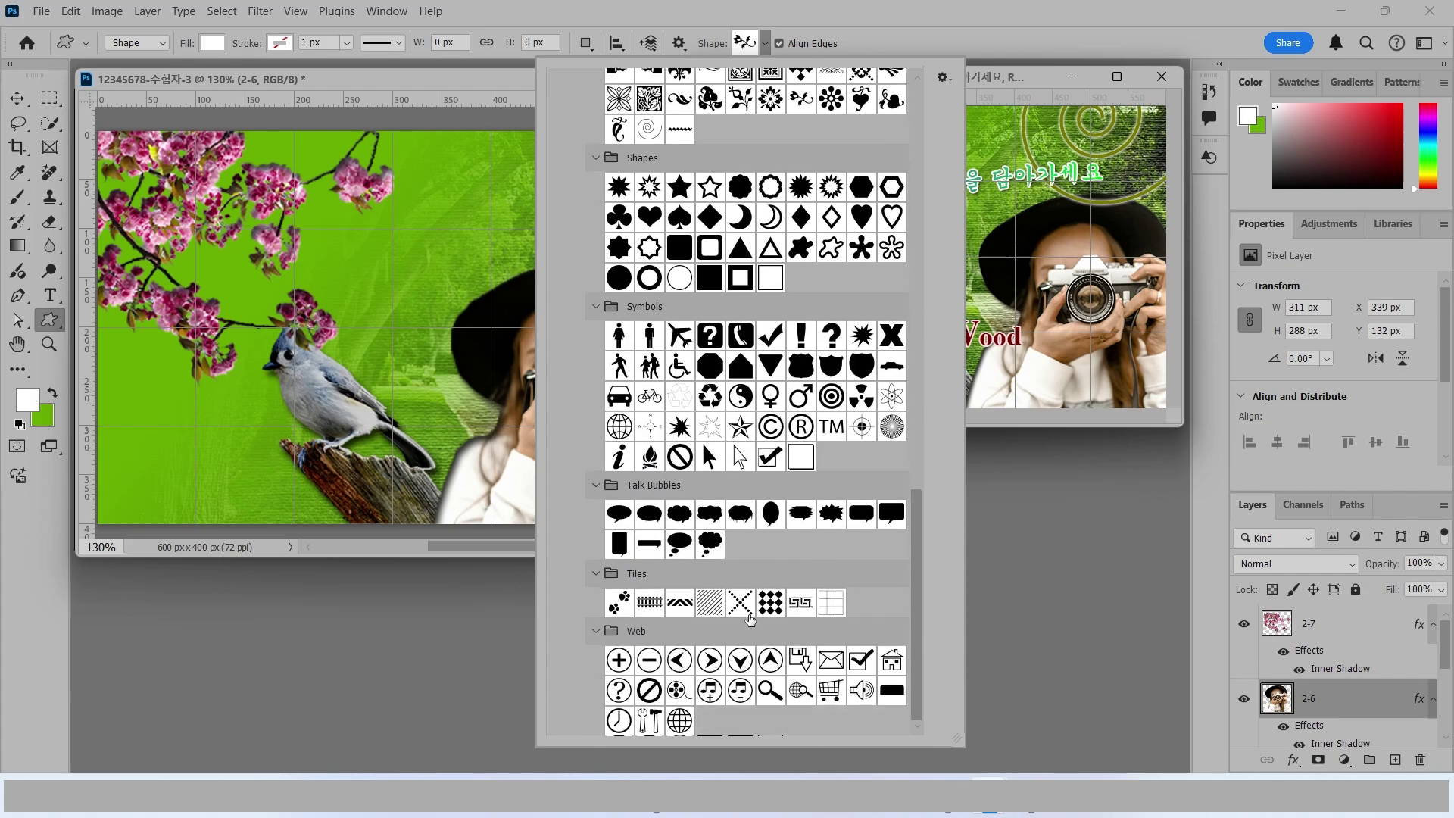
{"action": "left_click", "coordinate": [652, 127]}
{"action": "left_click", "coordinate": [423, 253]}
{"action": "left_click_drag", "start_coordinate": [423, 253], "coordinate": [623, 405]}
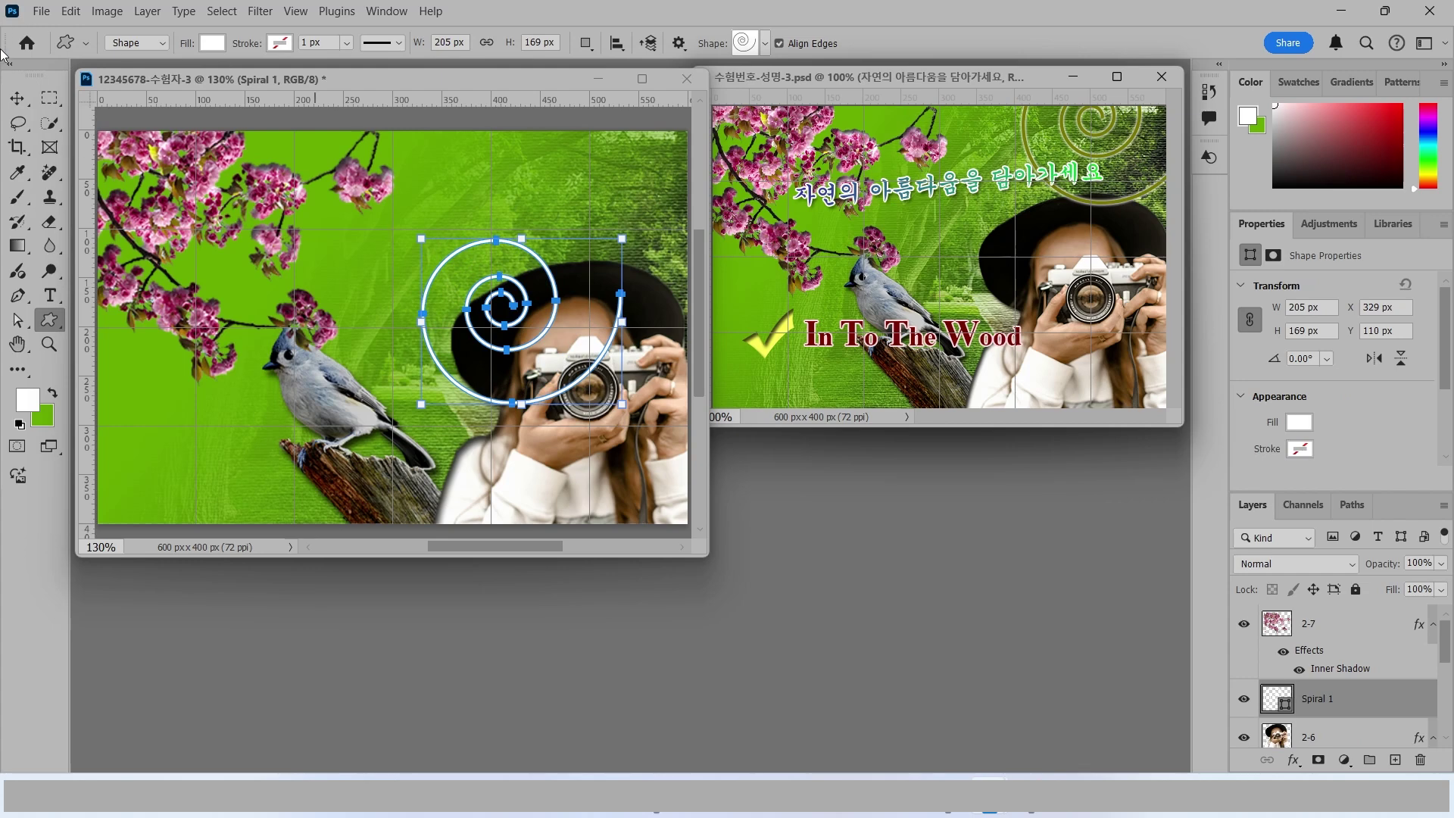
Step: Move the spiral to the image's upper-right corner and enlarge it proportionally to about 109%
{"action": "left_click", "coordinate": [17, 98]}
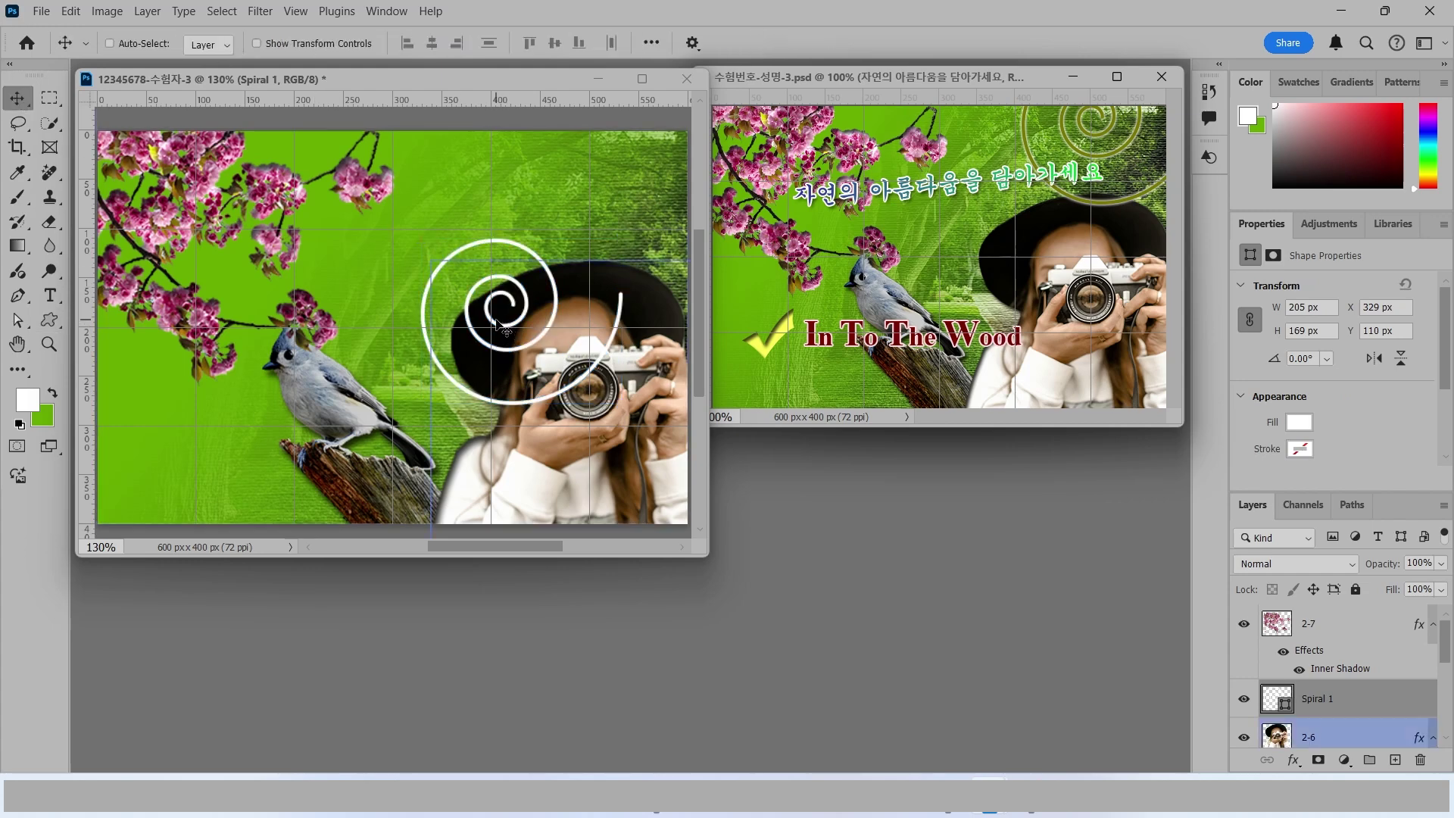
{"action": "left_click_drag", "start_coordinate": [497, 322], "coordinate": [592, 178]}
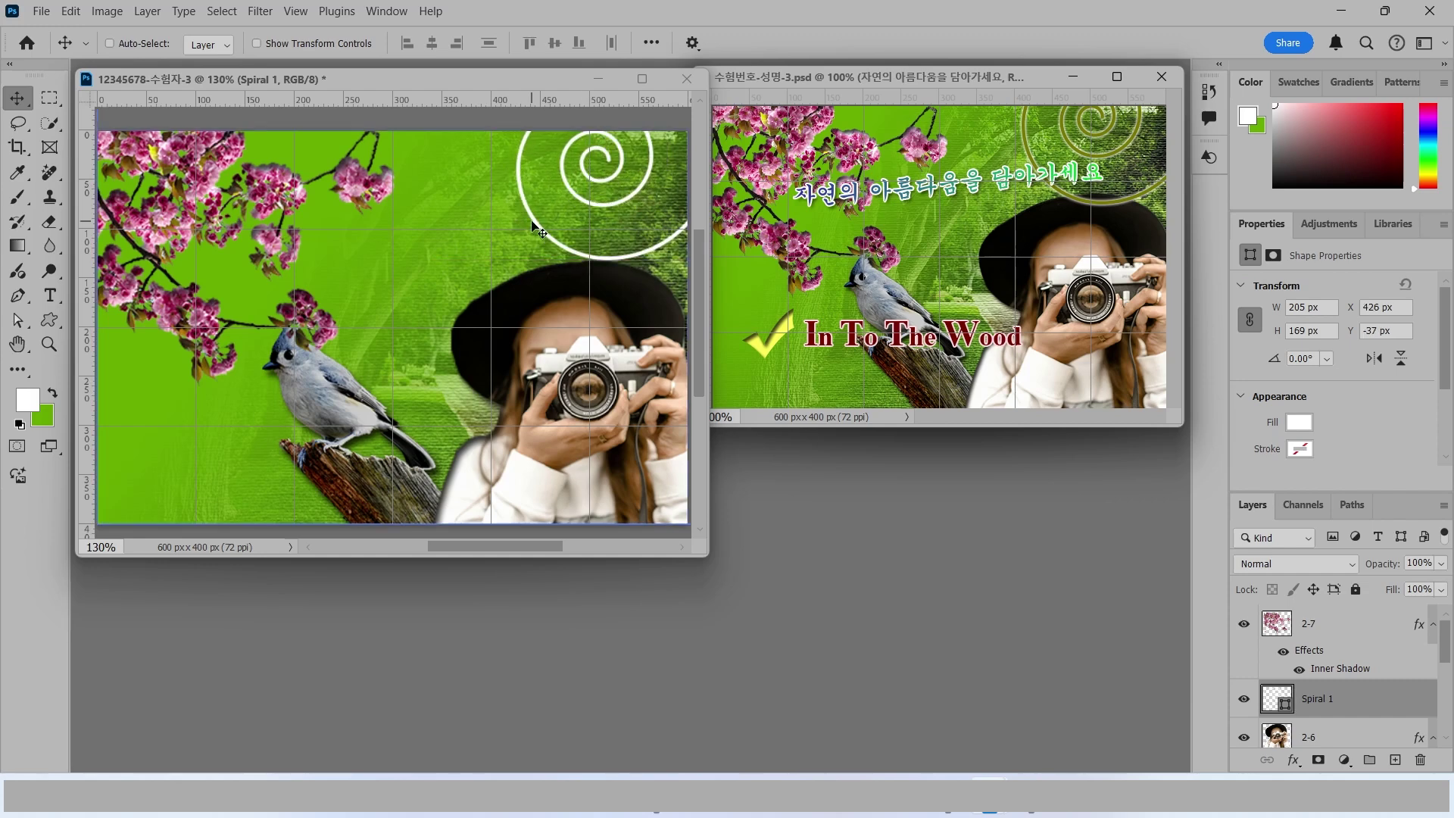
{"action": "key", "text": "ctrl+t"}
{"action": "left_click_drag", "start_coordinate": [512, 255], "coordinate": [497, 270]}
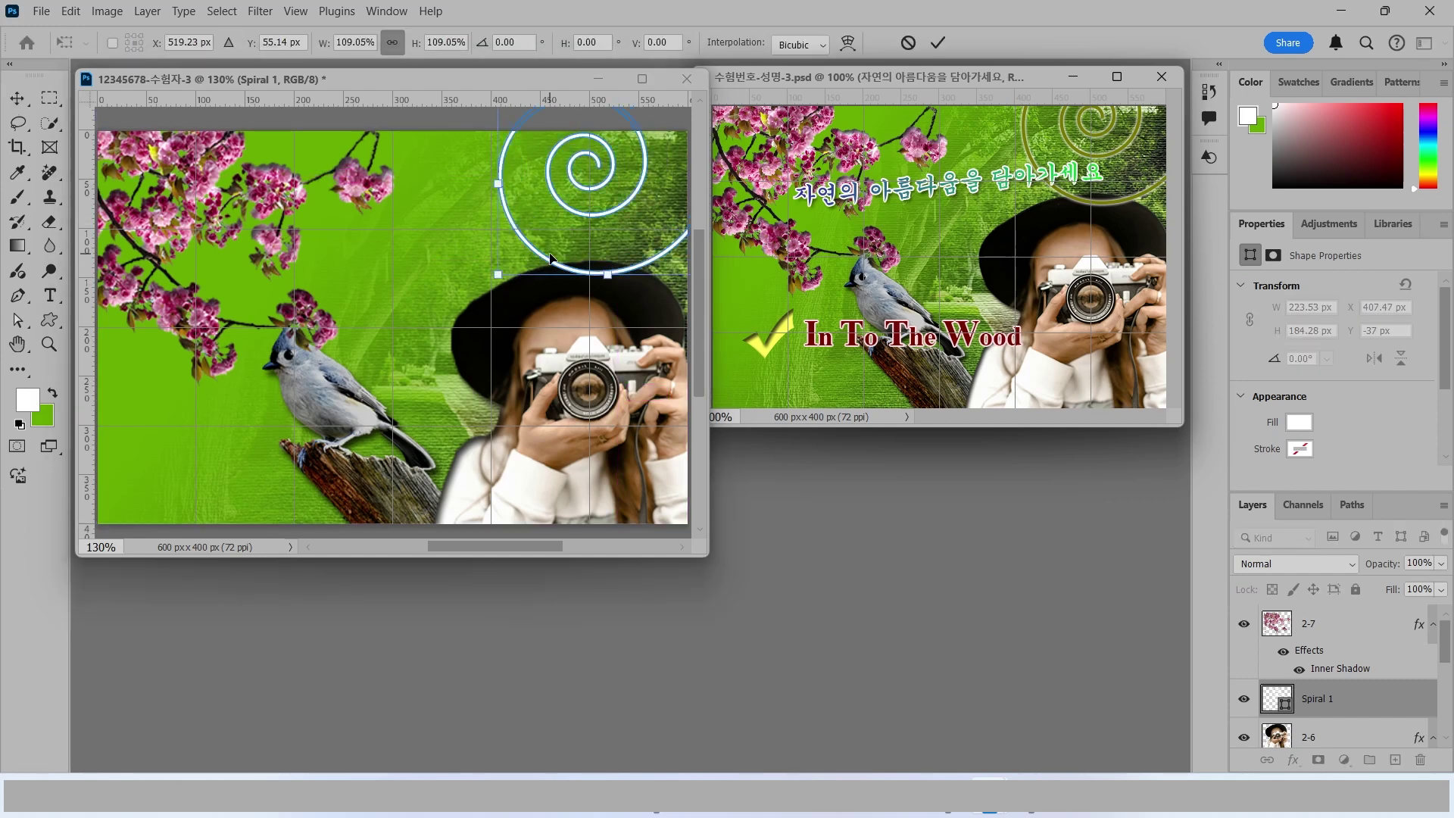
{"action": "key", "text": "Return"}
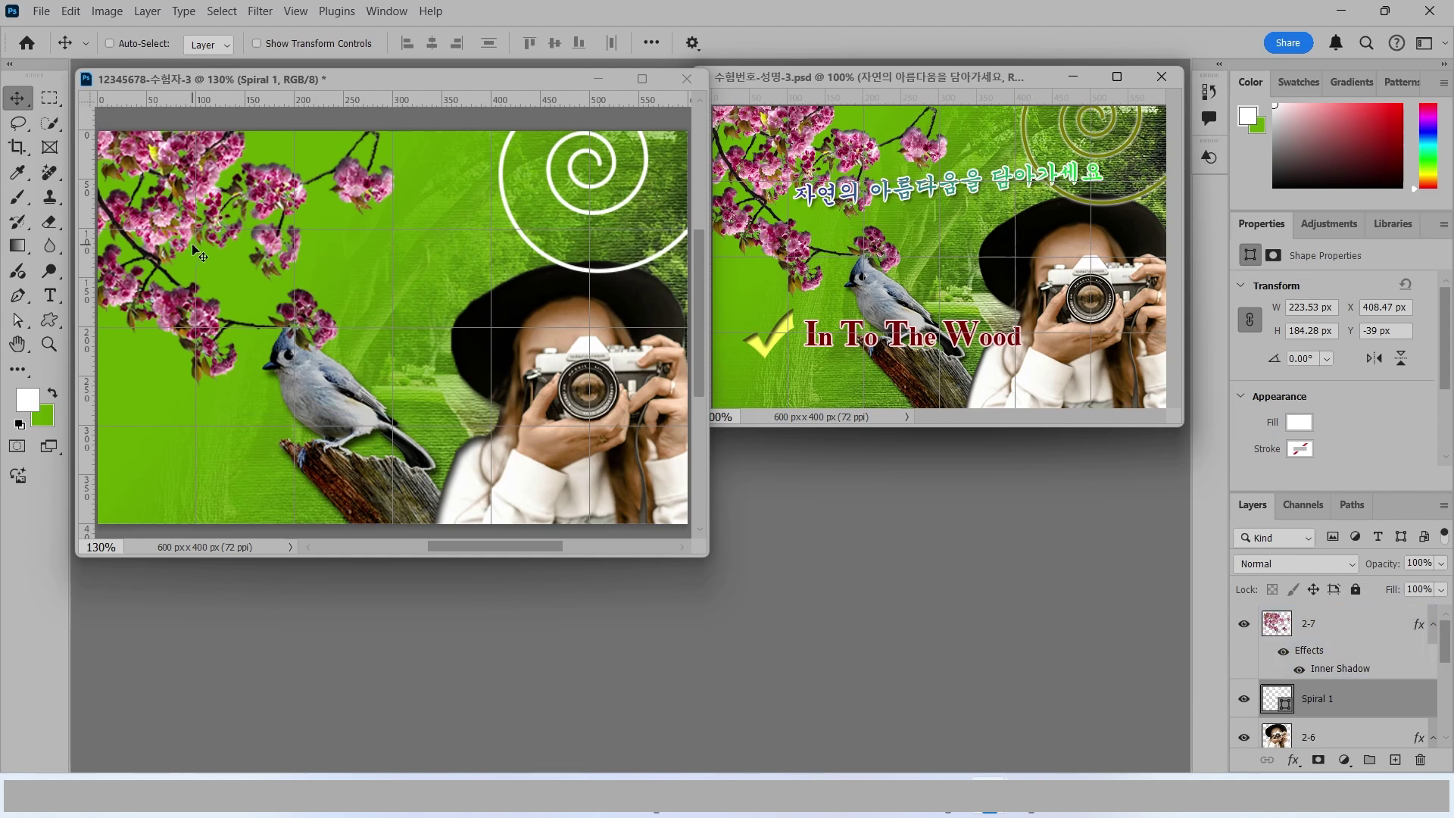
Step: Bring the Spiral 1 layer above layer 2-7 and set its fill colour to #777700
{"action": "left_click_drag", "start_coordinate": [1318, 701], "coordinate": [1303, 625]}
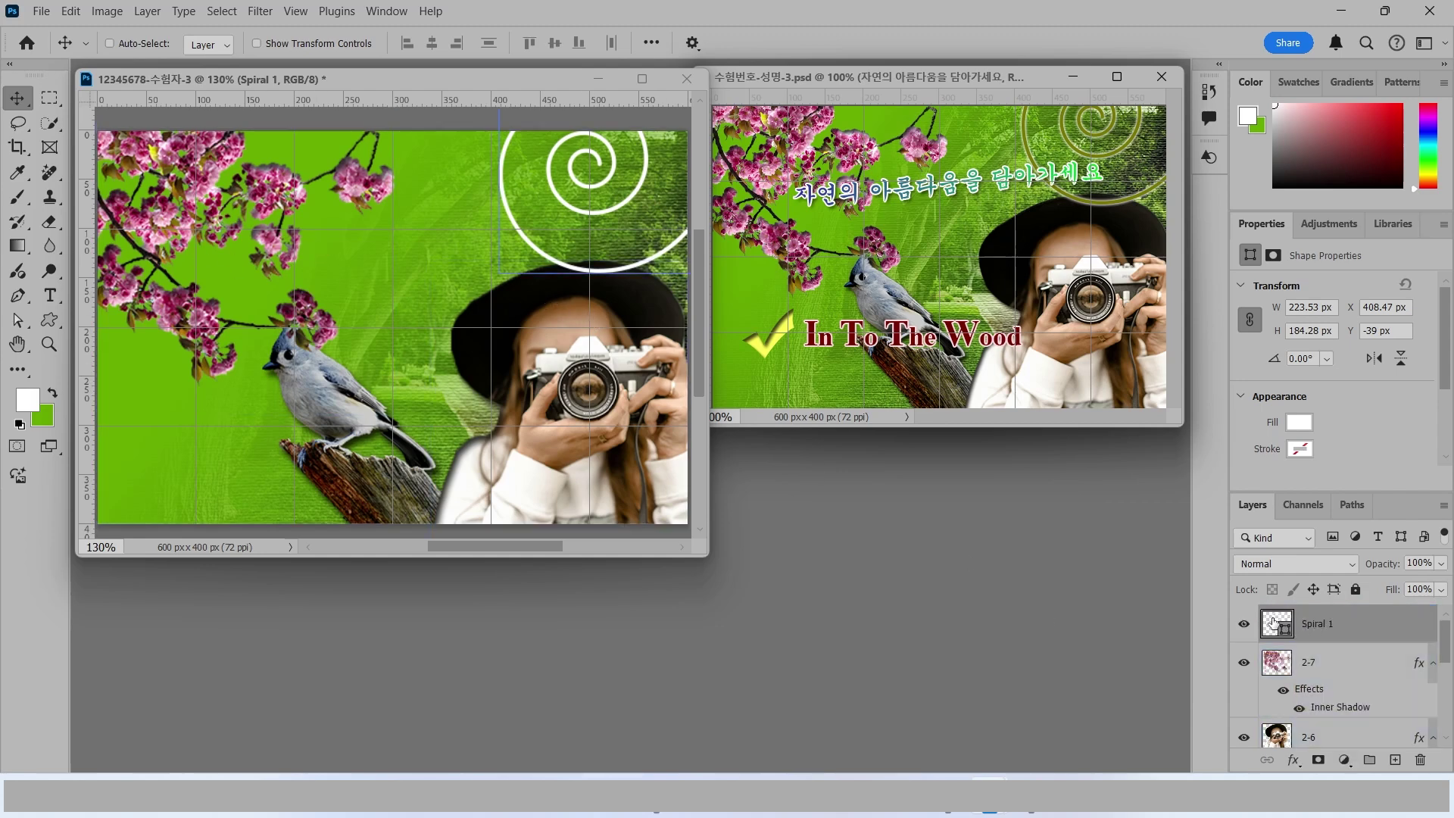
{"action": "double_click", "coordinate": [1275, 623]}
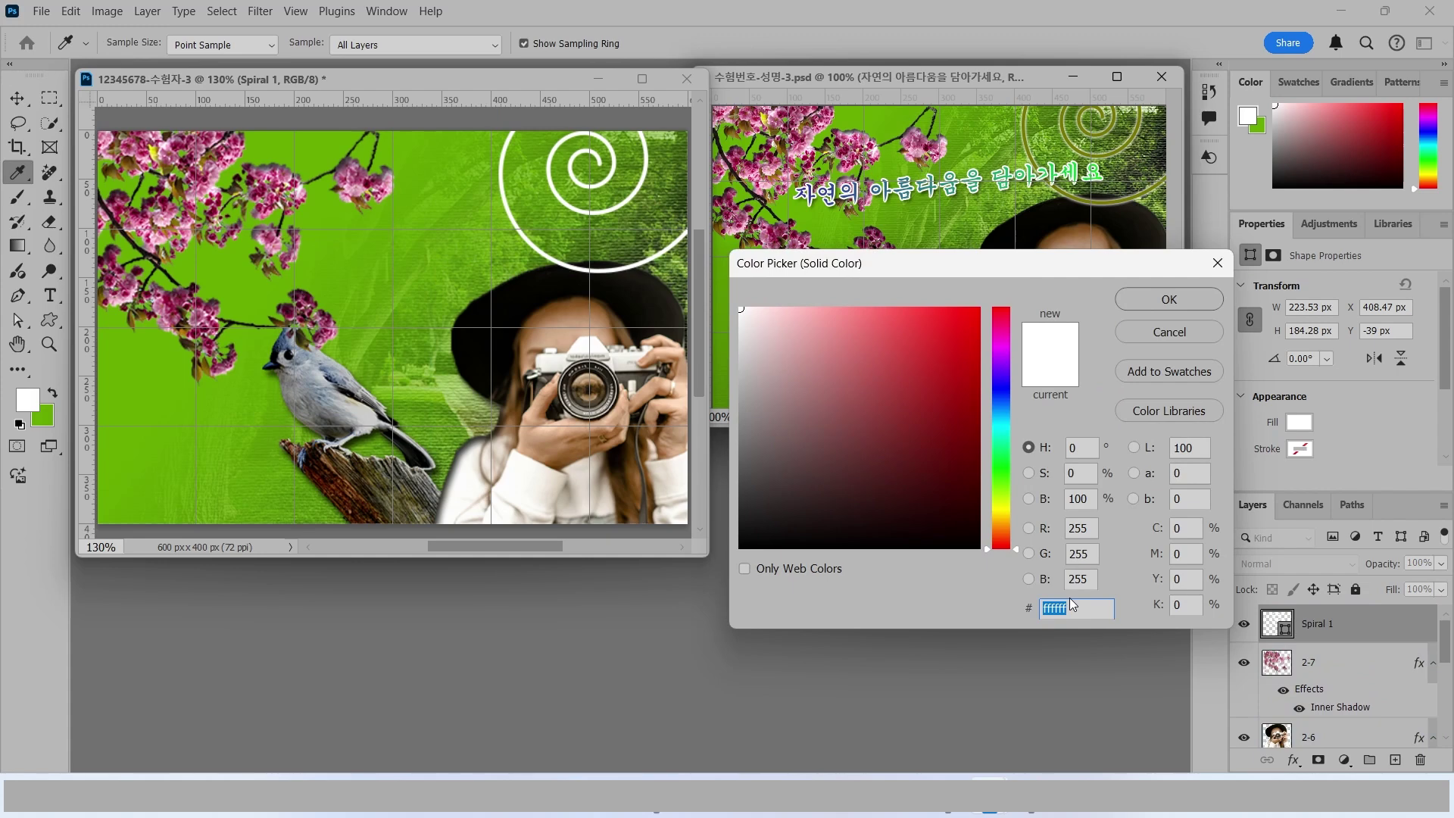
{"action": "type", "text": "7777"}
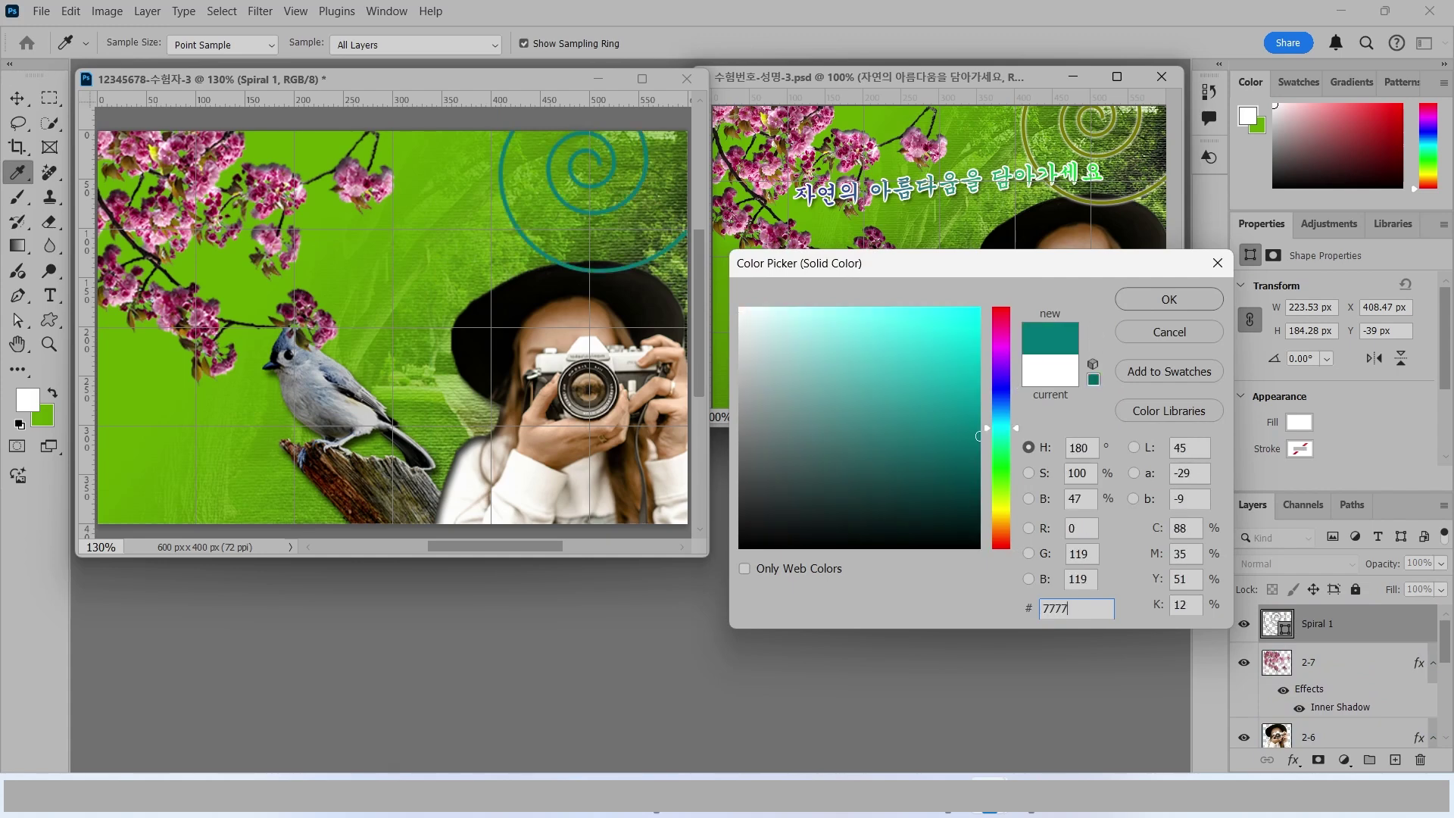
{"action": "type", "text": "00"}
{"action": "key", "text": "Return"}
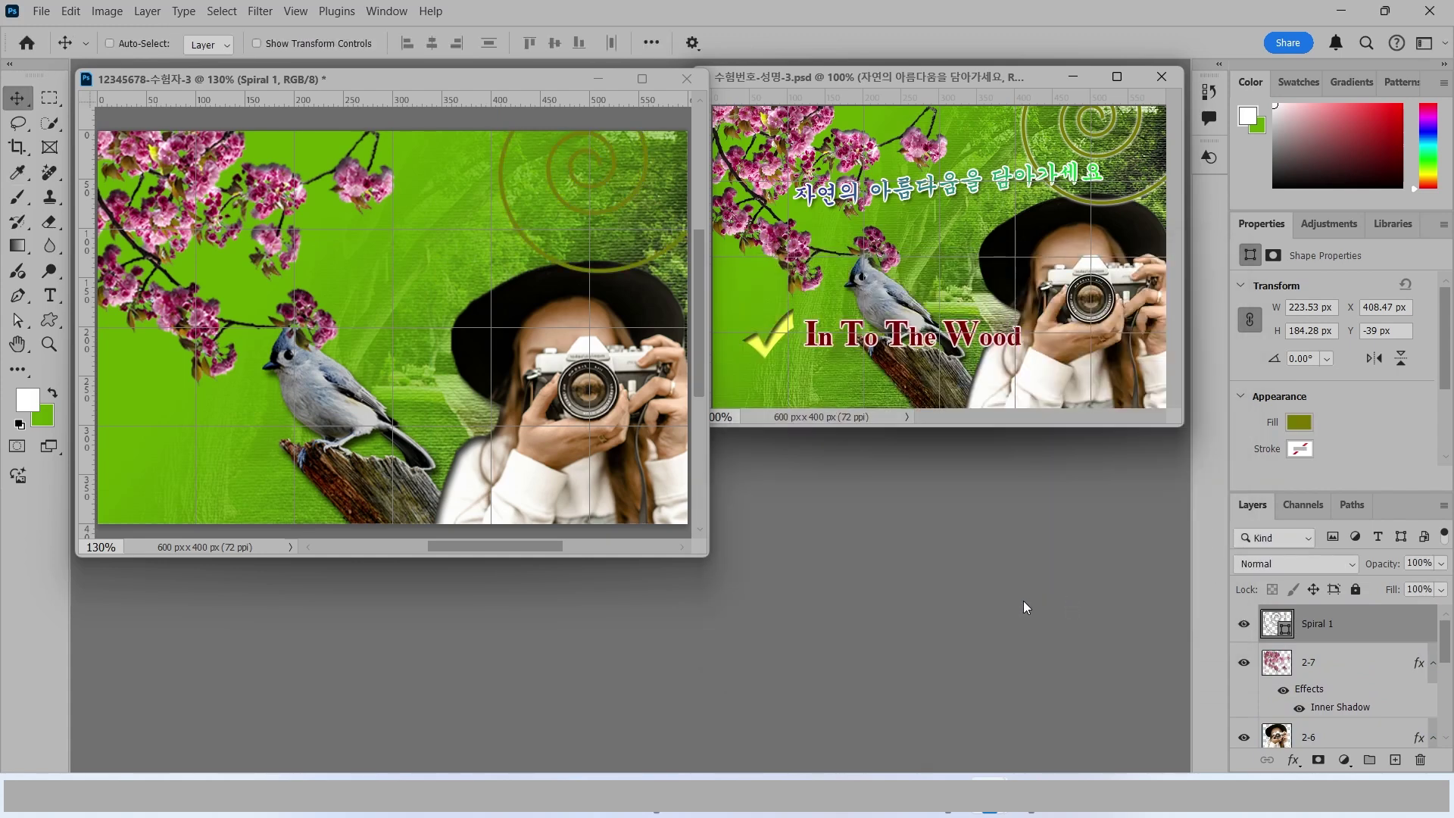
Step: Add an Outer Glow effect to the Spiral 1 layer
{"action": "left_click", "coordinate": [1295, 760]}
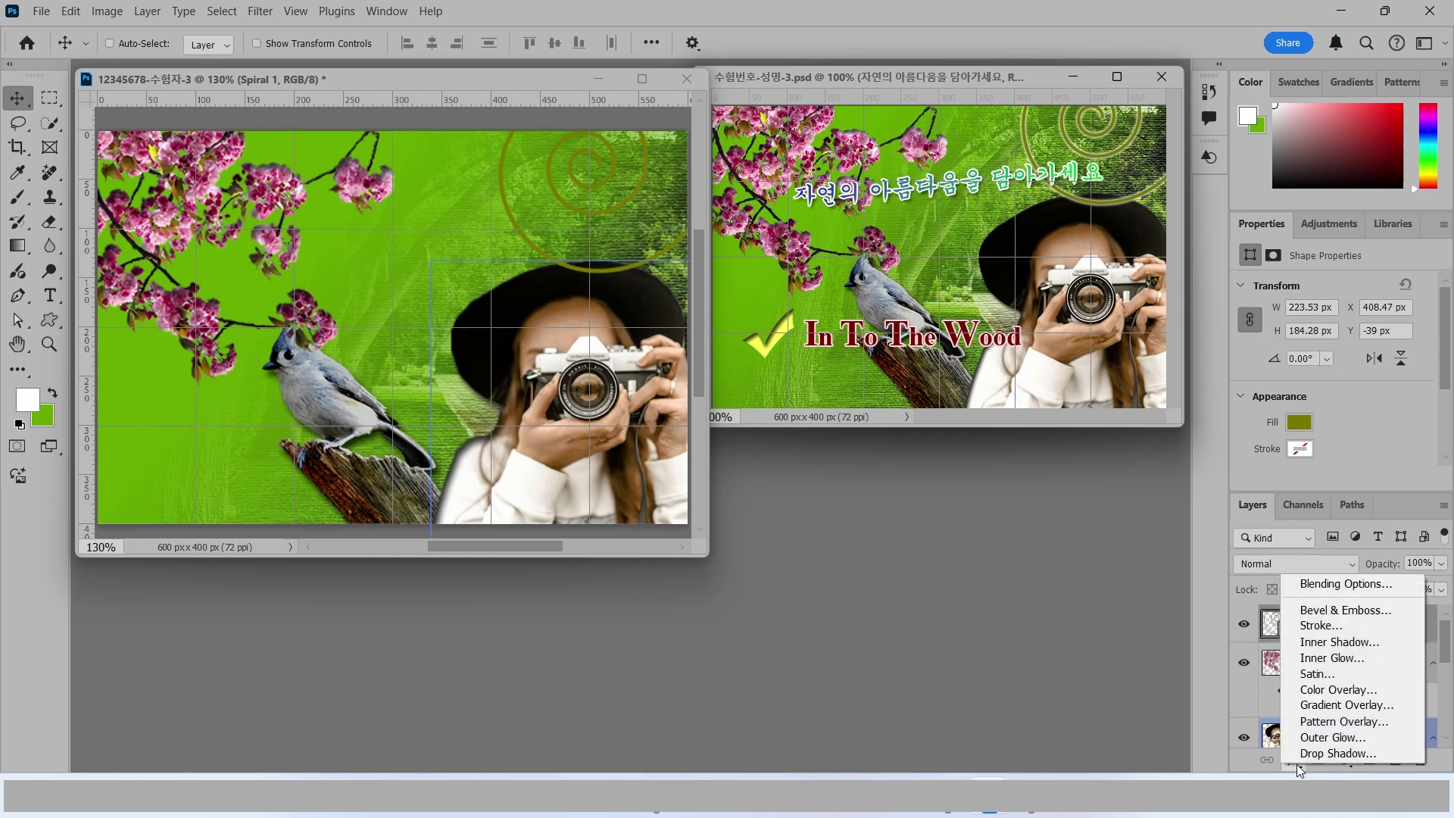
{"action": "left_click", "coordinate": [1317, 738]}
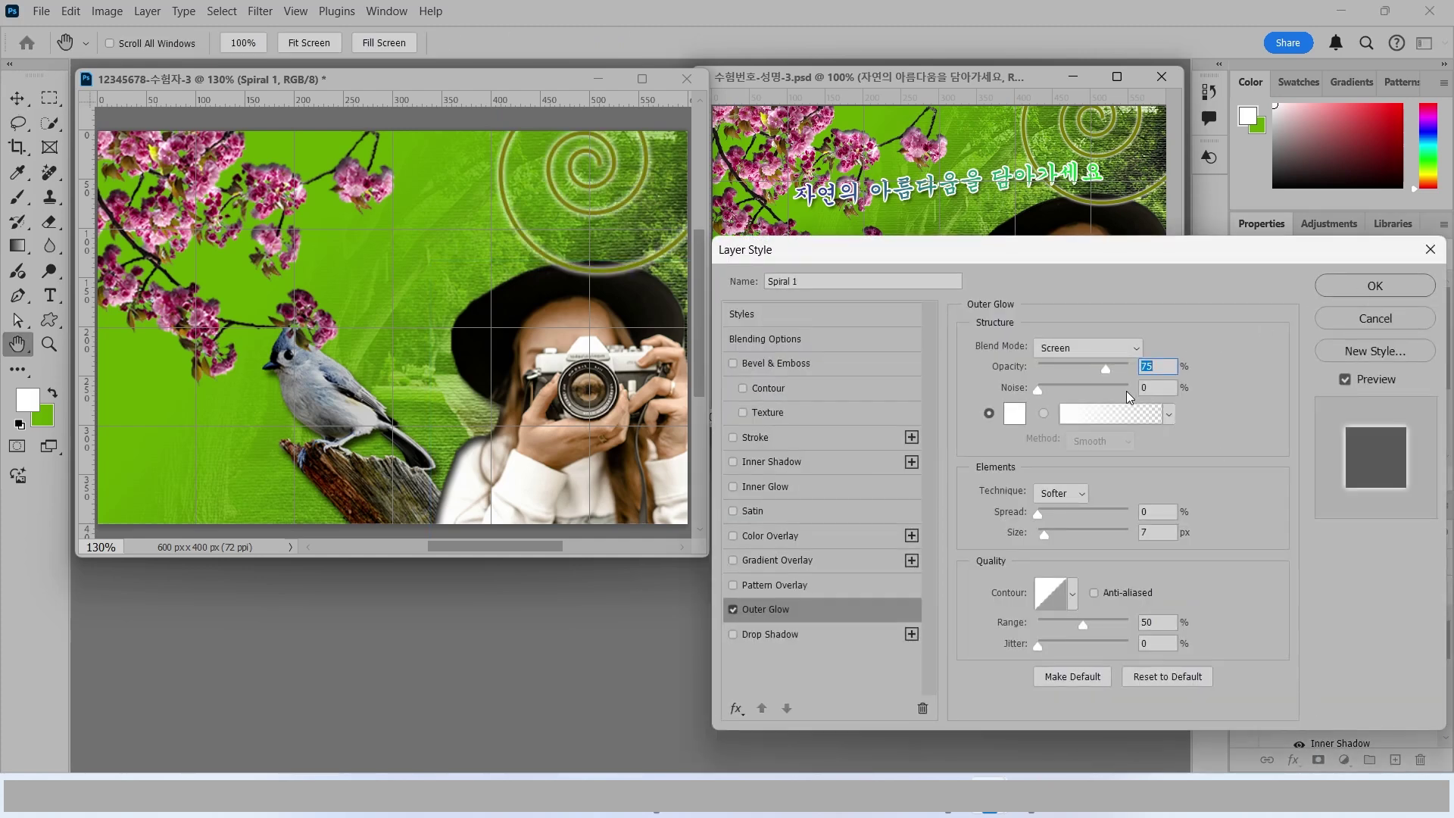
{"action": "key", "text": "alt"}
{"action": "left_click", "coordinate": [1363, 287]}
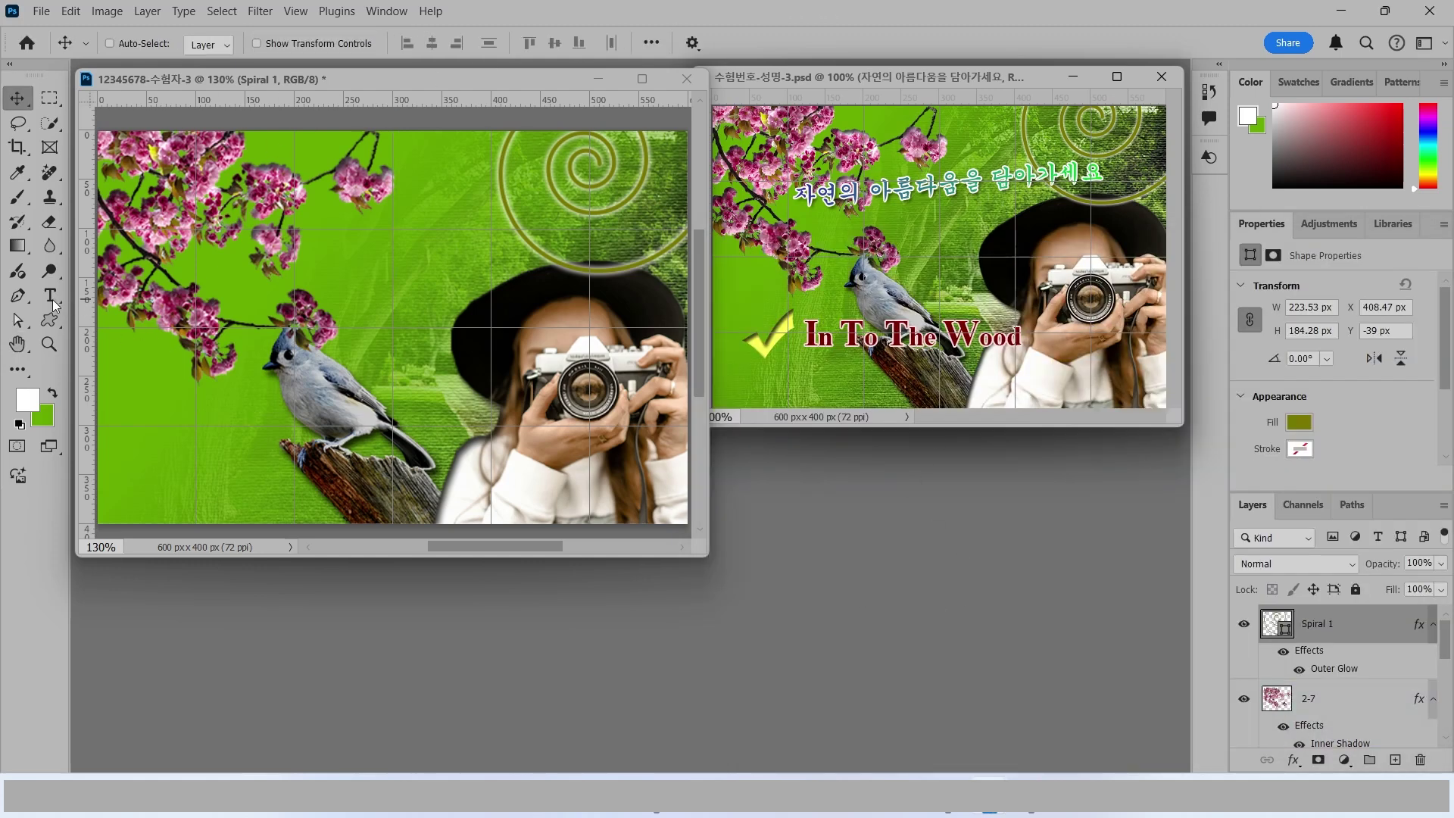
Step: Draw the Checkmark custom shape from the legacy Symbols set to the left of the tree stump, about 63 × 61 px
{"action": "left_click", "coordinate": [49, 320]}
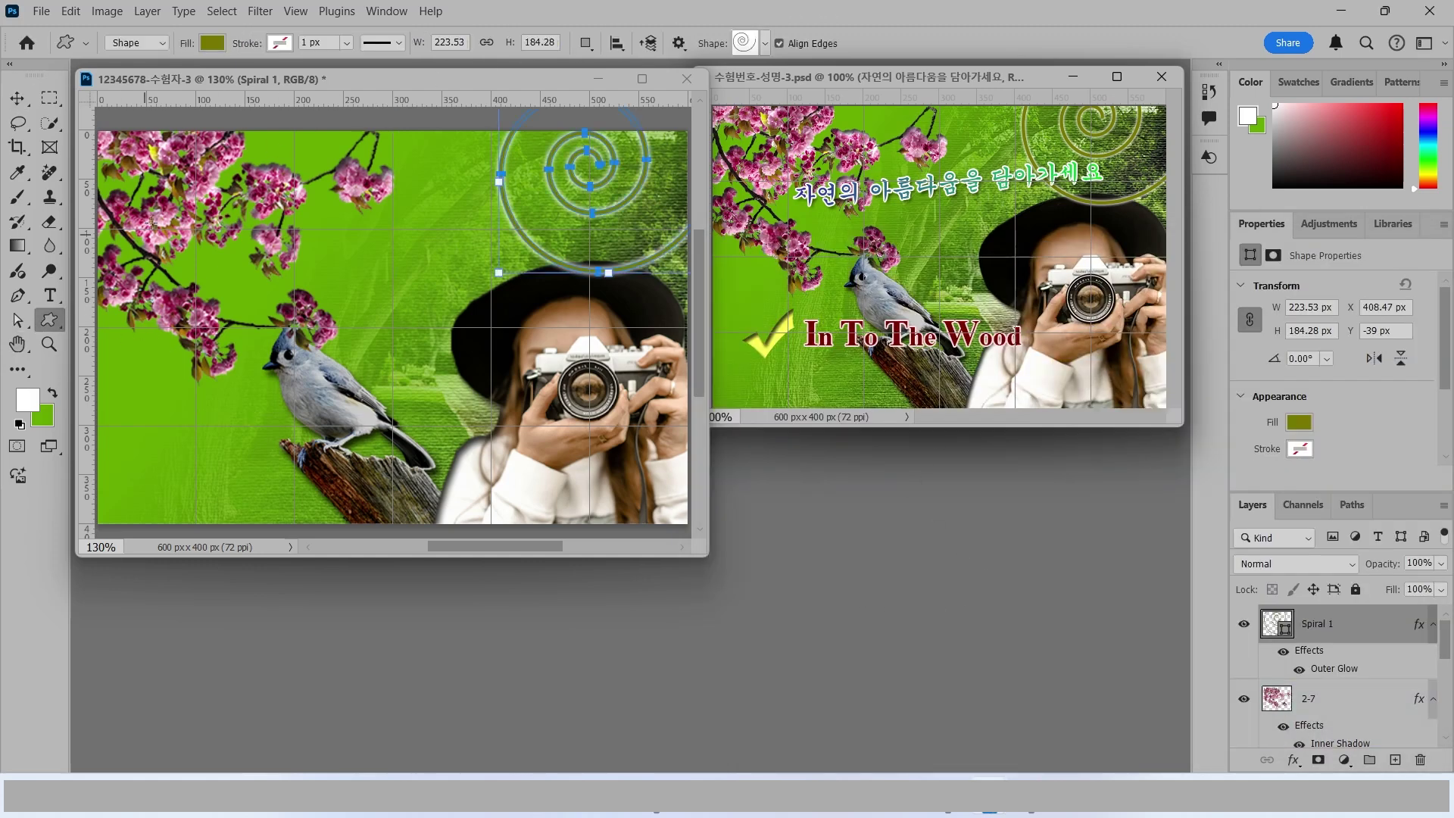
{"action": "left_click", "coordinate": [745, 43]}
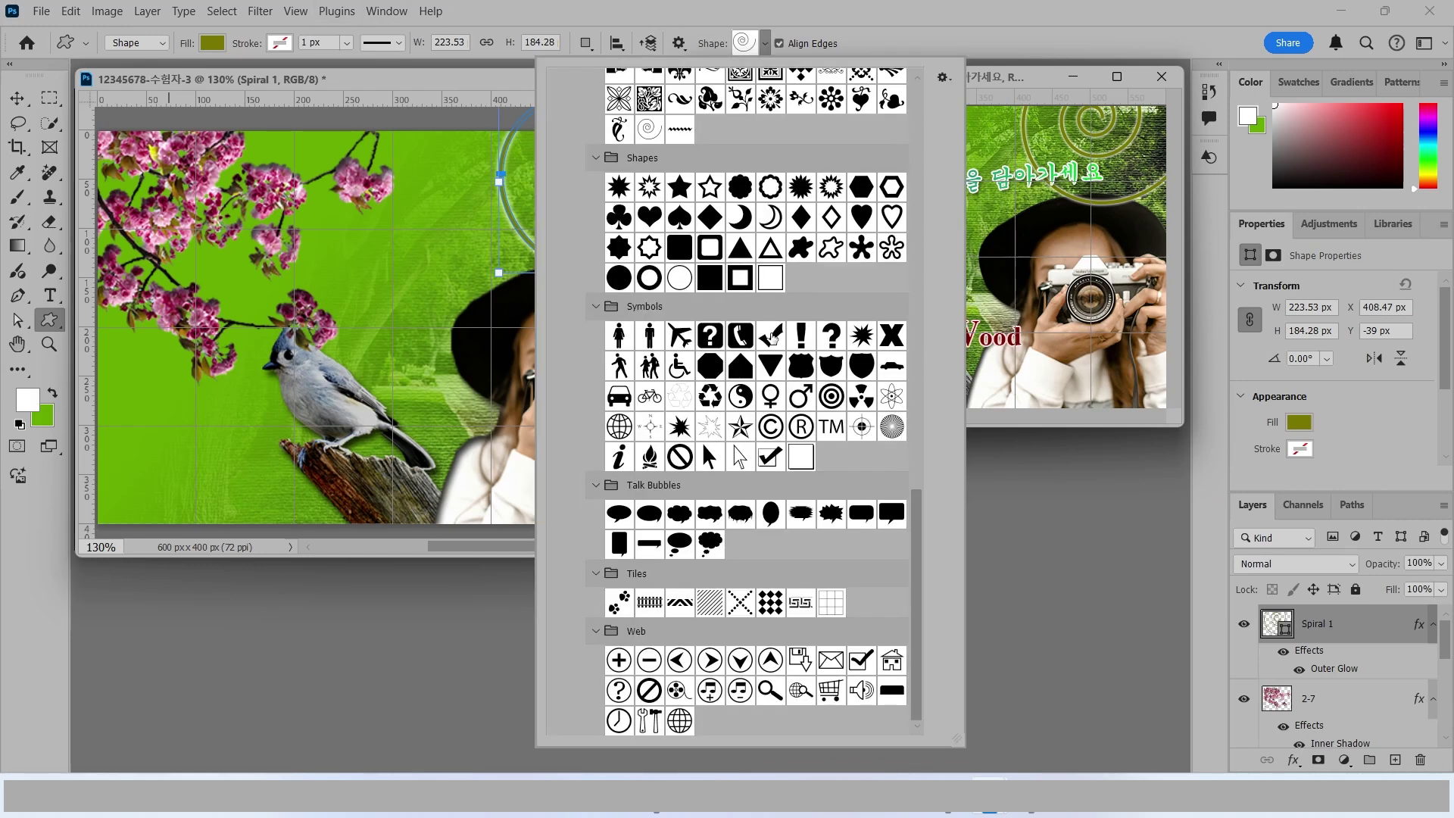
{"action": "left_click", "coordinate": [771, 333]}
{"action": "left_click_drag", "start_coordinate": [166, 424], "coordinate": [230, 485]}
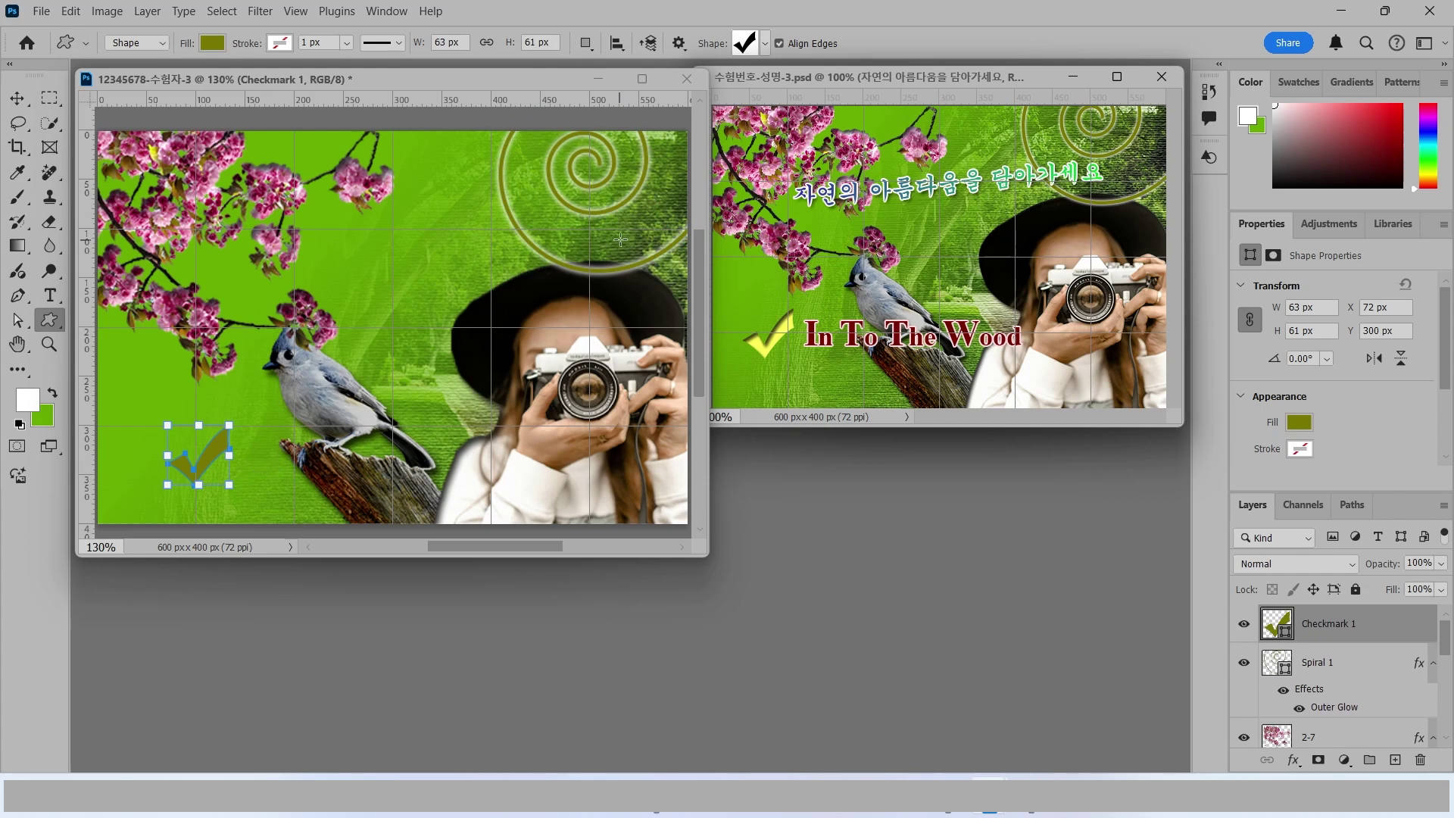
Step: Set the Checkmark 1 shape's fill colour to #ffff55
{"action": "double_click", "coordinate": [1272, 622]}
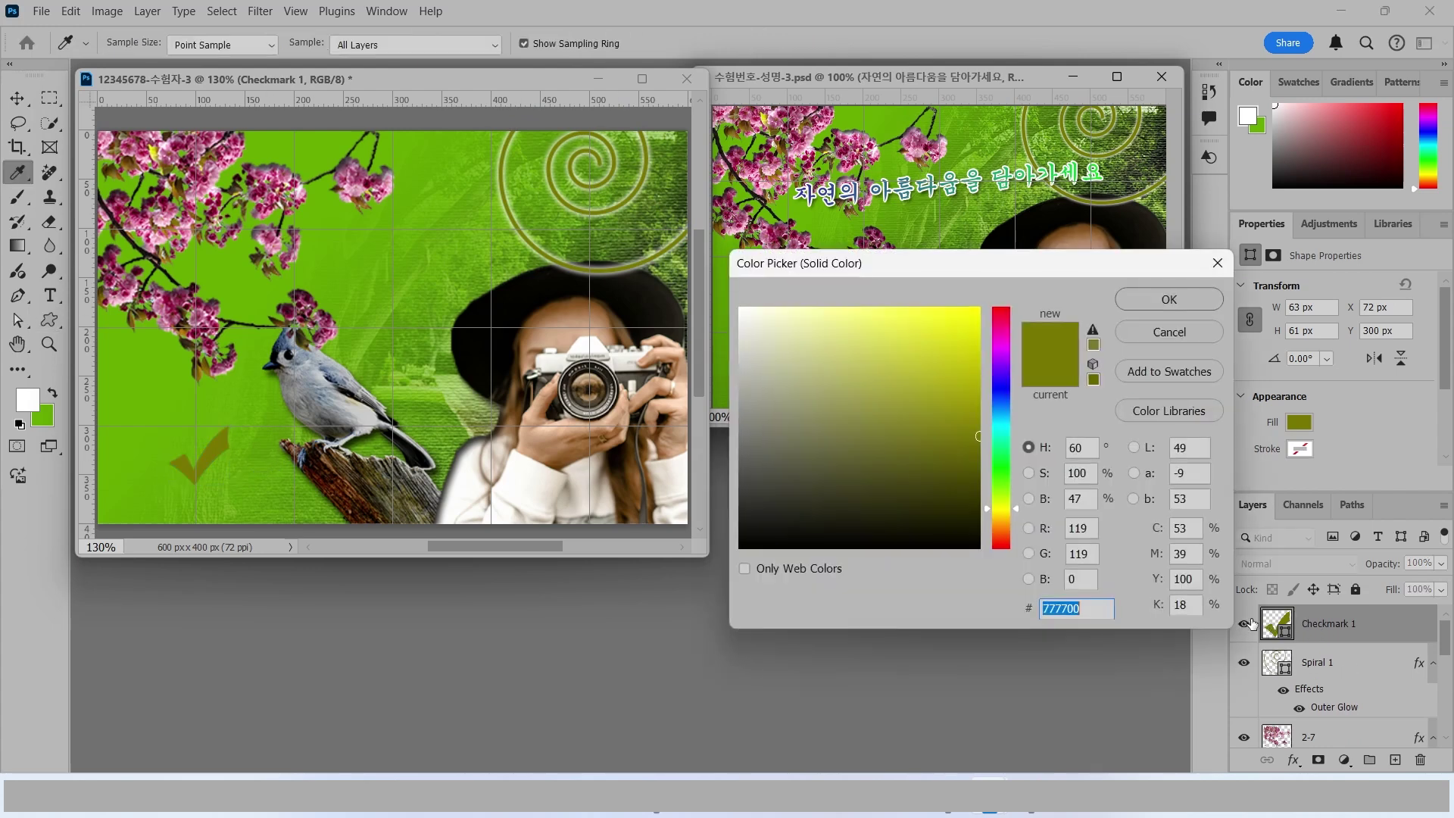
{"action": "type", "text": "ffff55"}
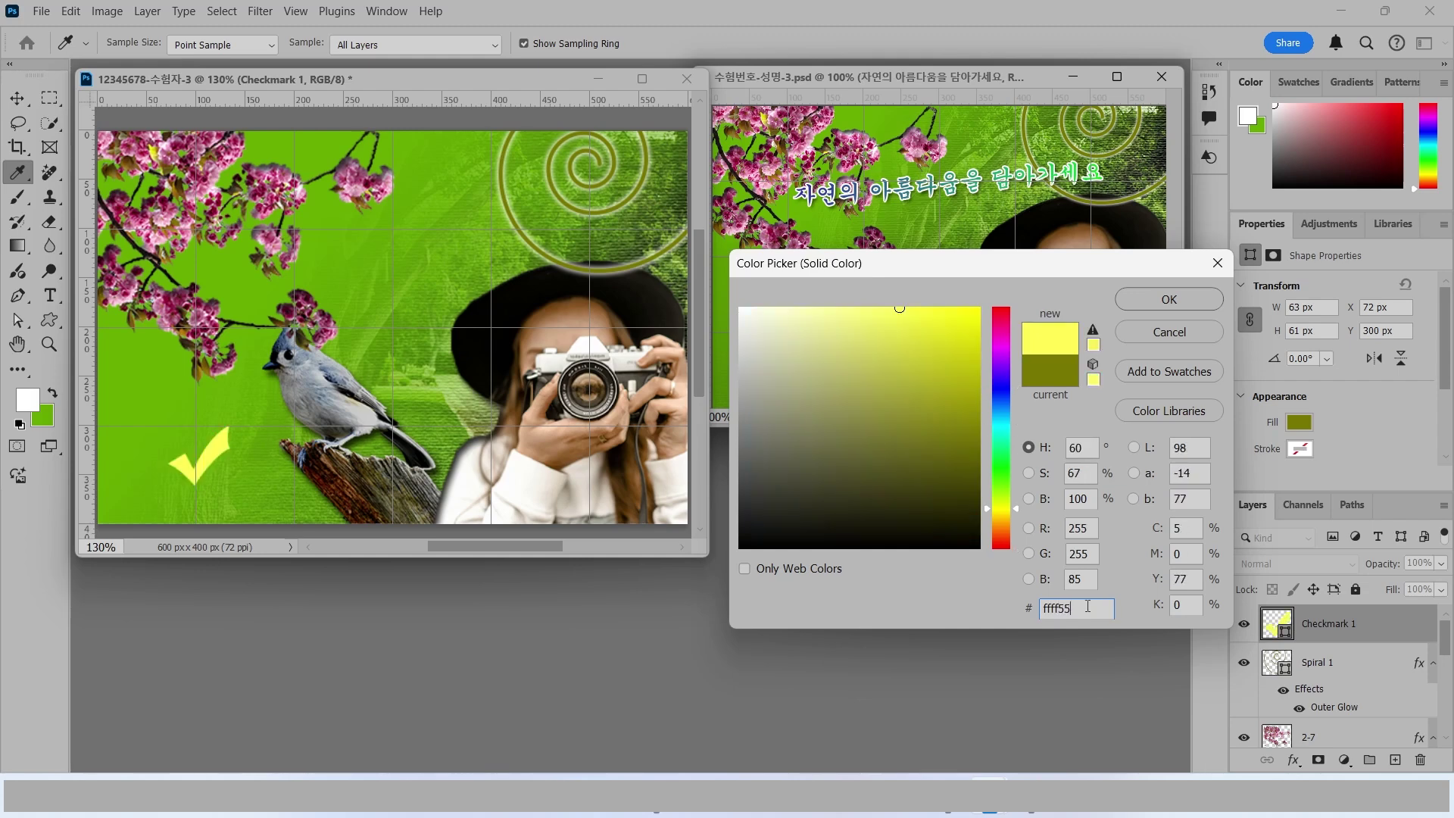
{"action": "key", "text": "Return"}
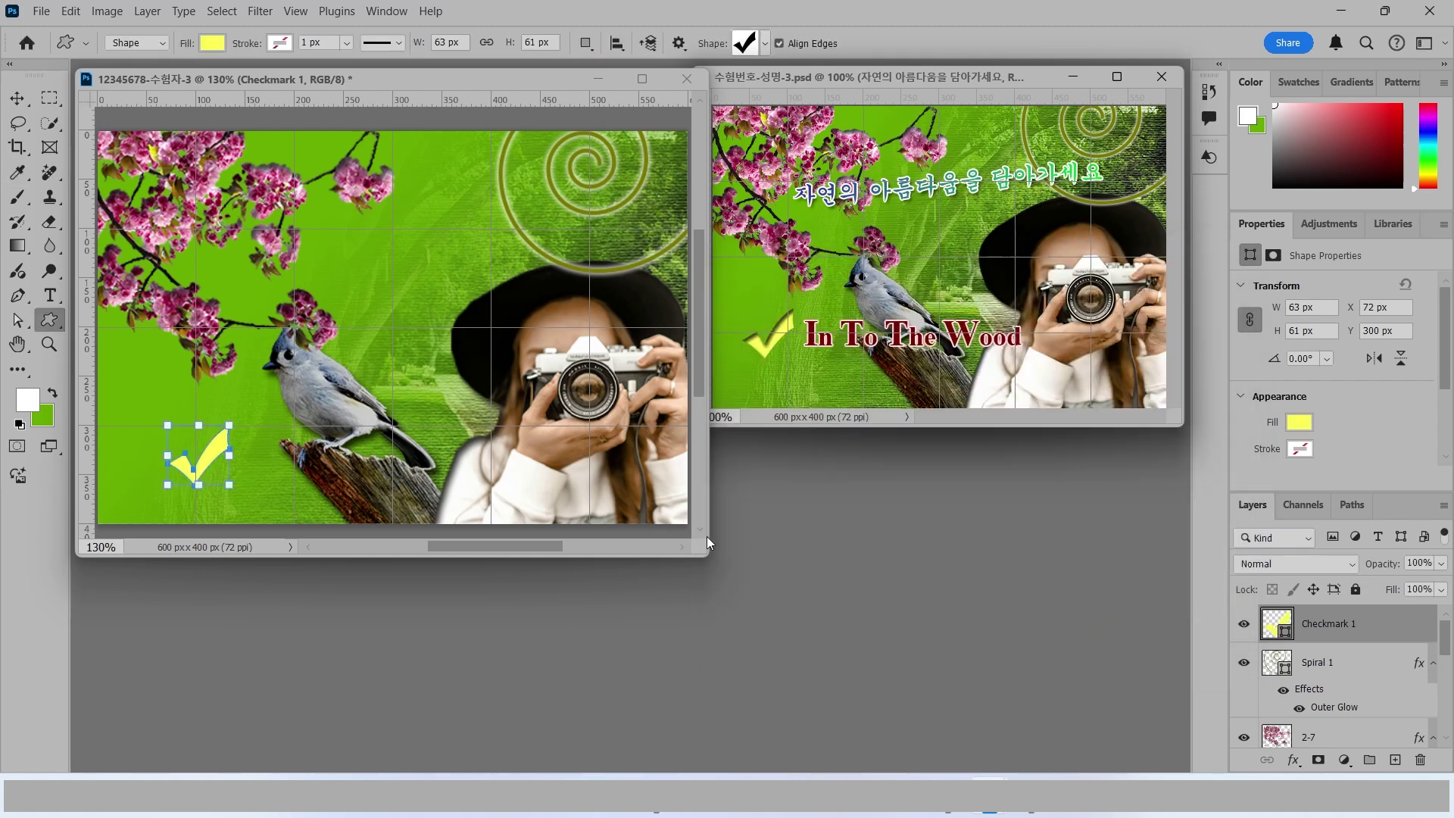
Step: Add an Inner Shadow to the Checkmark 1 layer and move the checkmark up and left to about X 45 px, Y 268 px
{"action": "left_click", "coordinate": [1293, 760]}
{"action": "left_click", "coordinate": [1339, 639]}
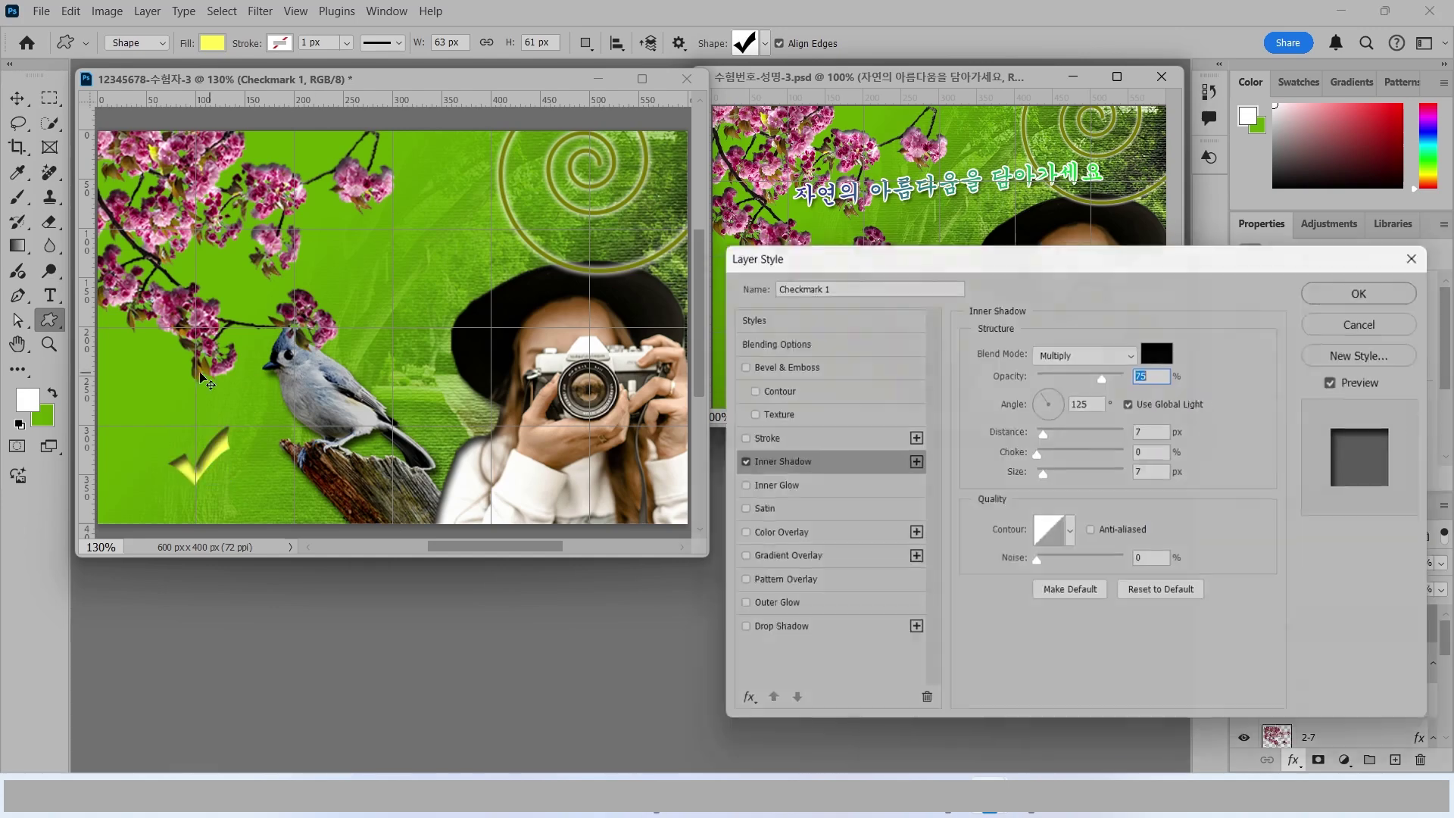
{"action": "left_click", "coordinate": [1364, 290]}
{"action": "key", "text": "v"}
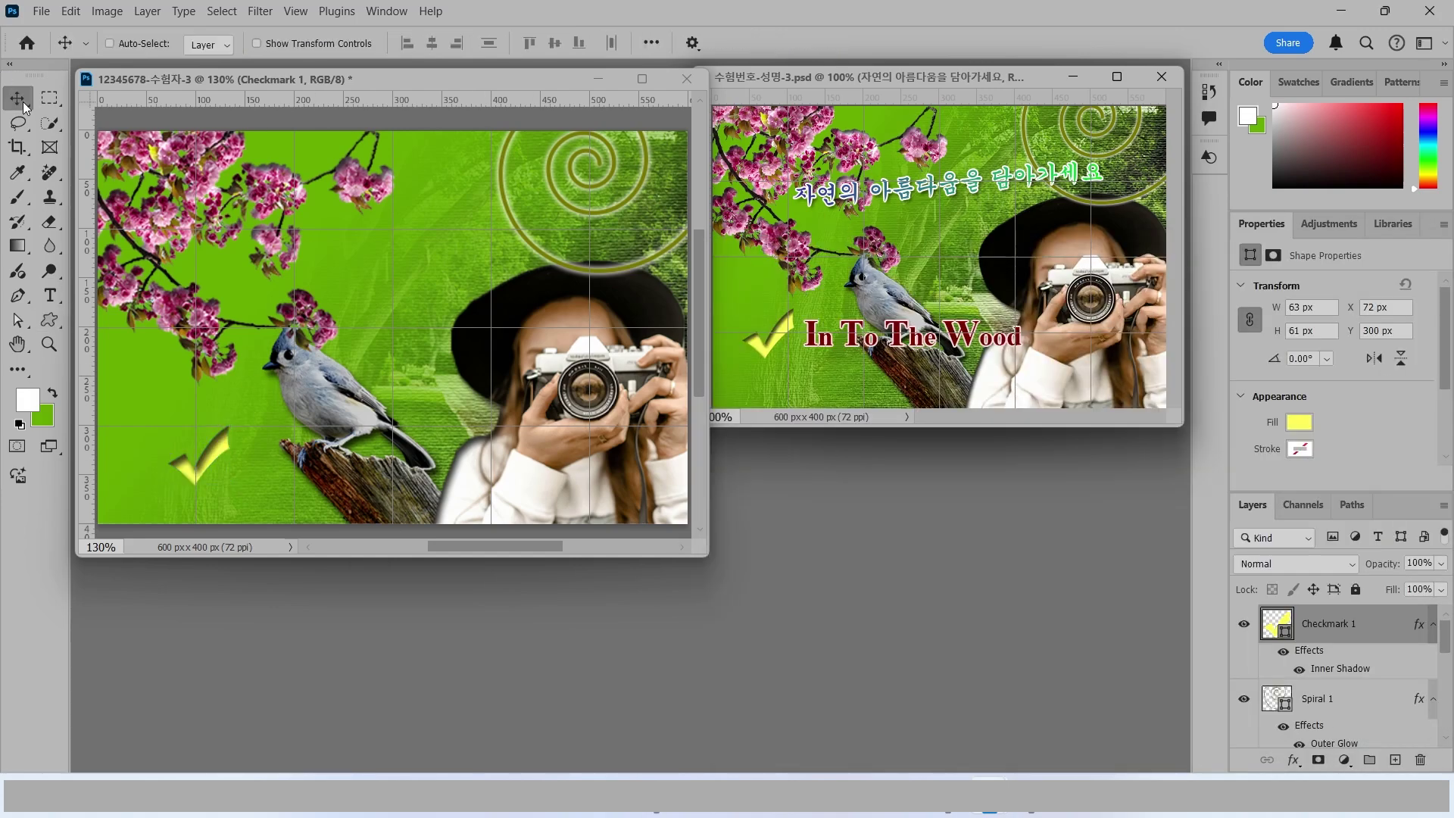
{"action": "left_click_drag", "start_coordinate": [213, 453], "coordinate": [202, 410]}
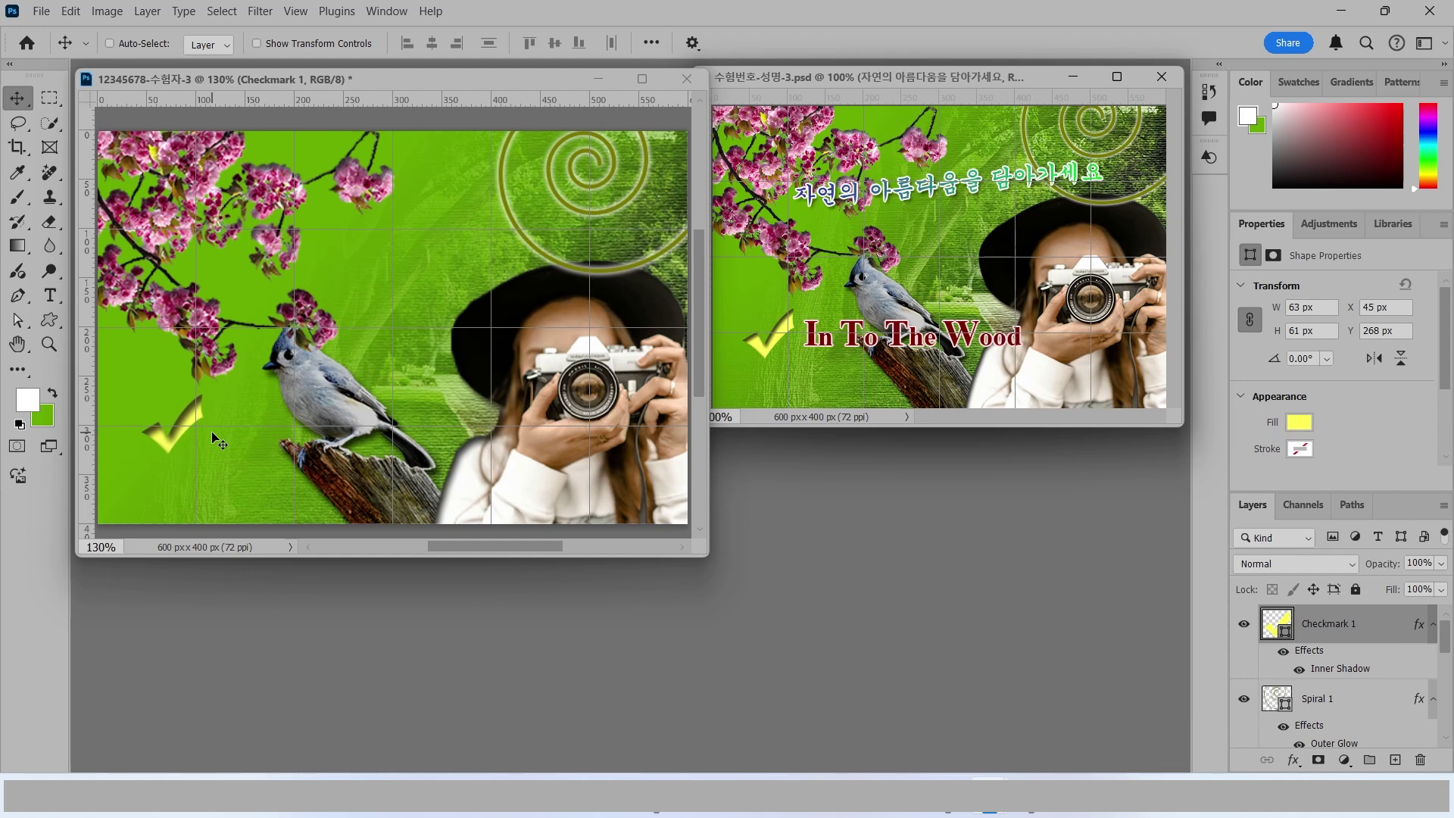
Step: Add the text "자연의 아름다움을 담아가세요" above the bird and set its size to 30 pt
{"action": "left_click", "coordinate": [49, 295]}
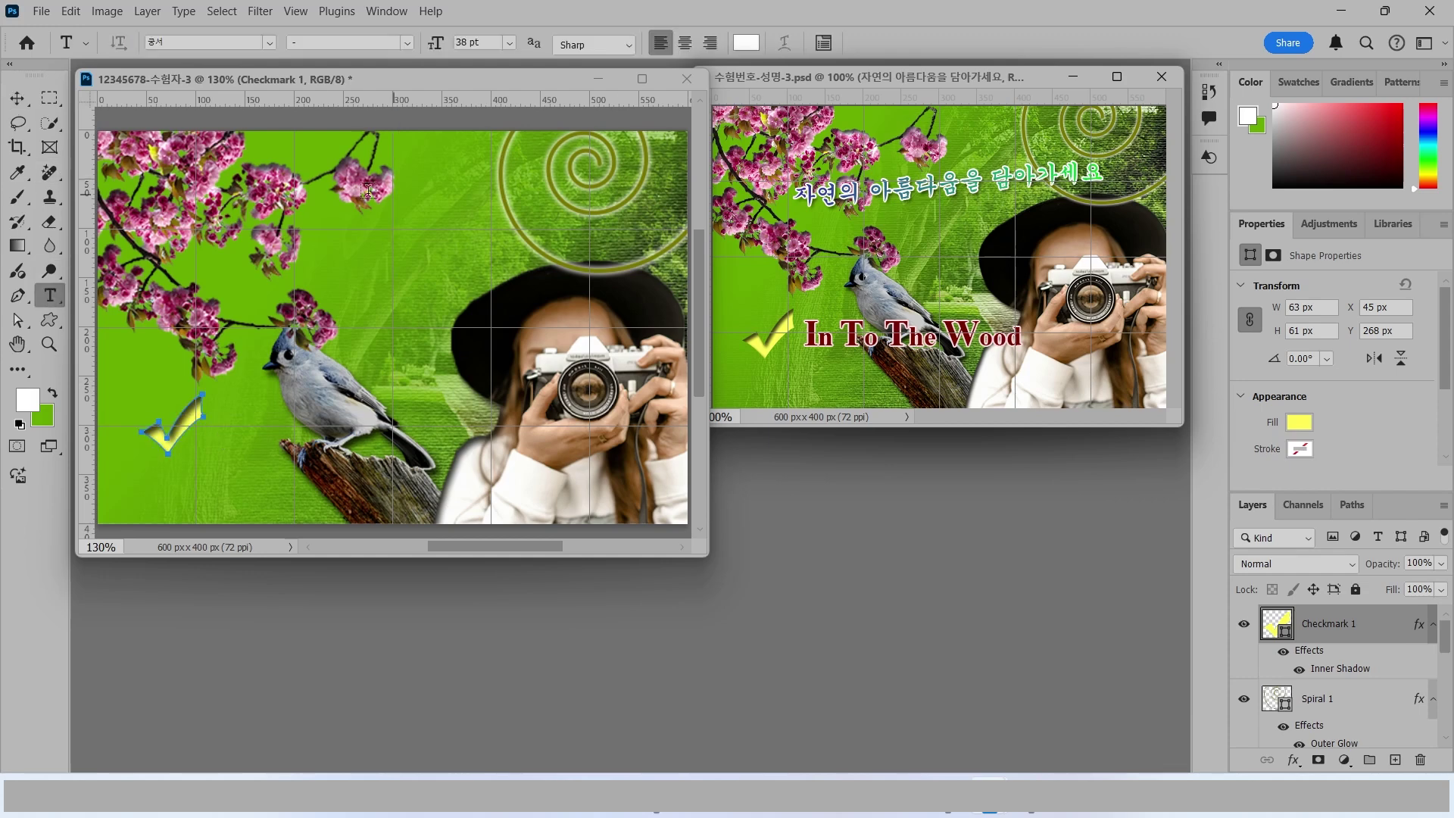
{"action": "left_click", "coordinate": [220, 282]}
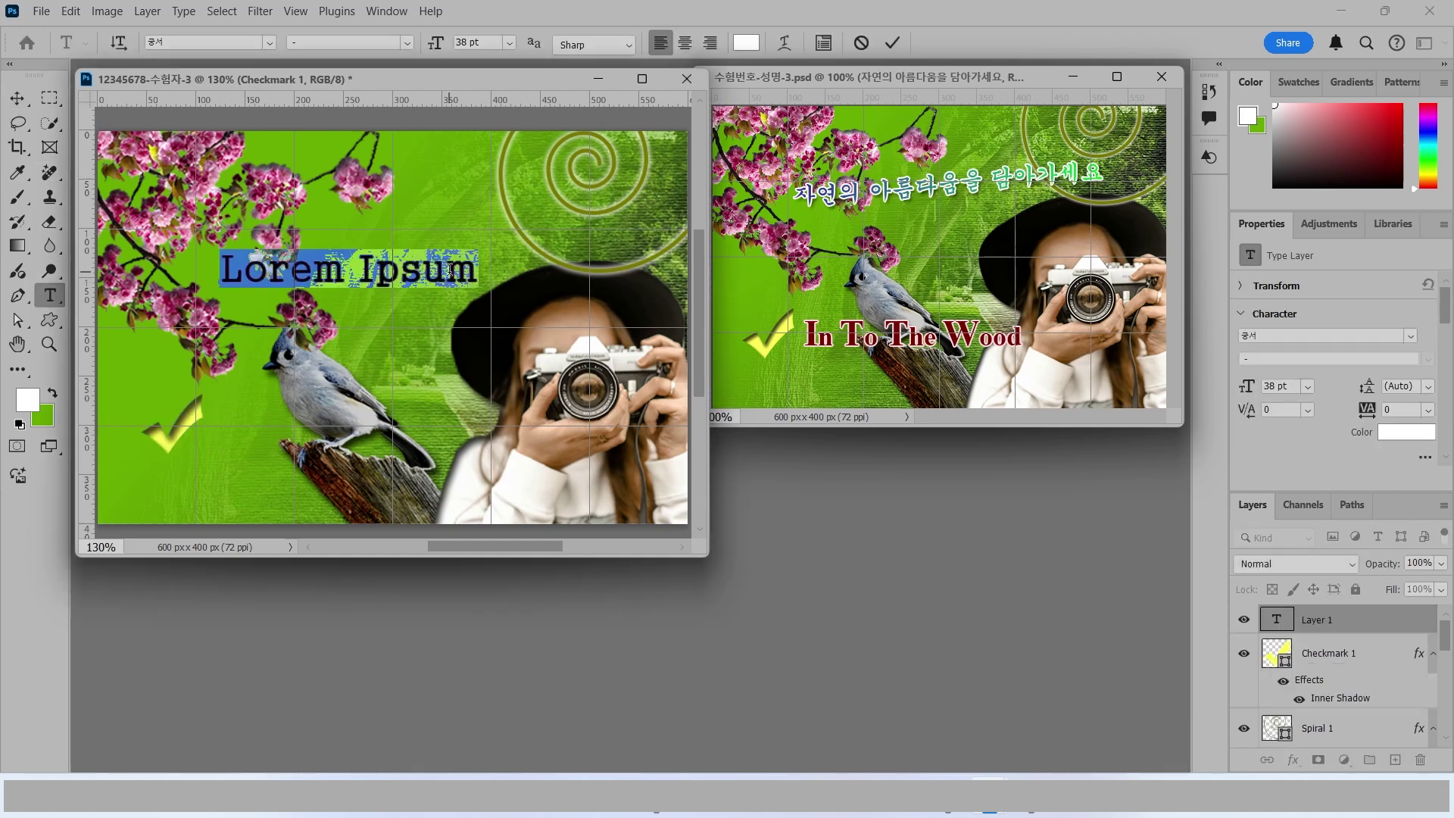
{"action": "type", "text": "자연의 아름다움을 담악"}
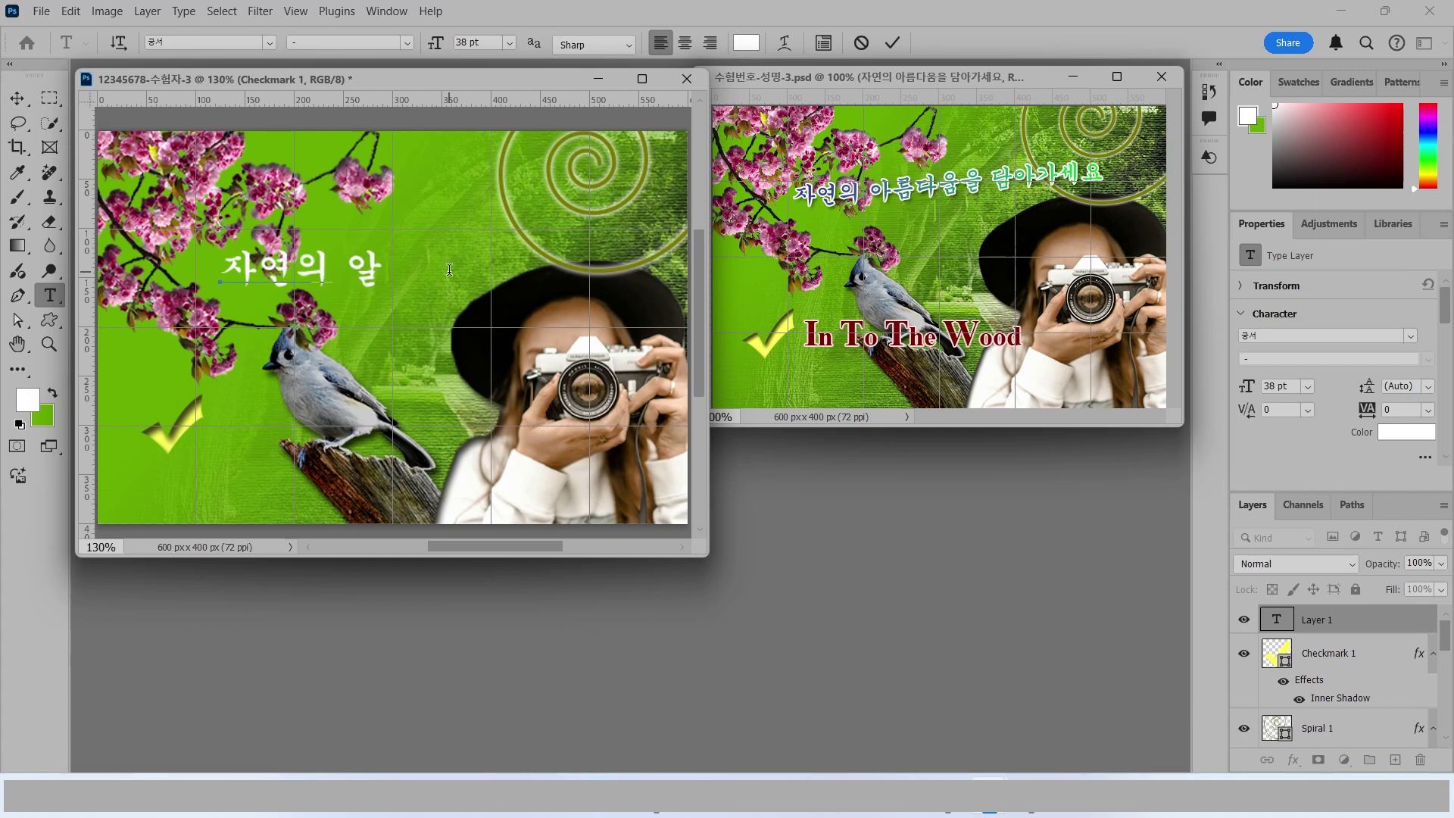
{"action": "type", "text": "가세"}
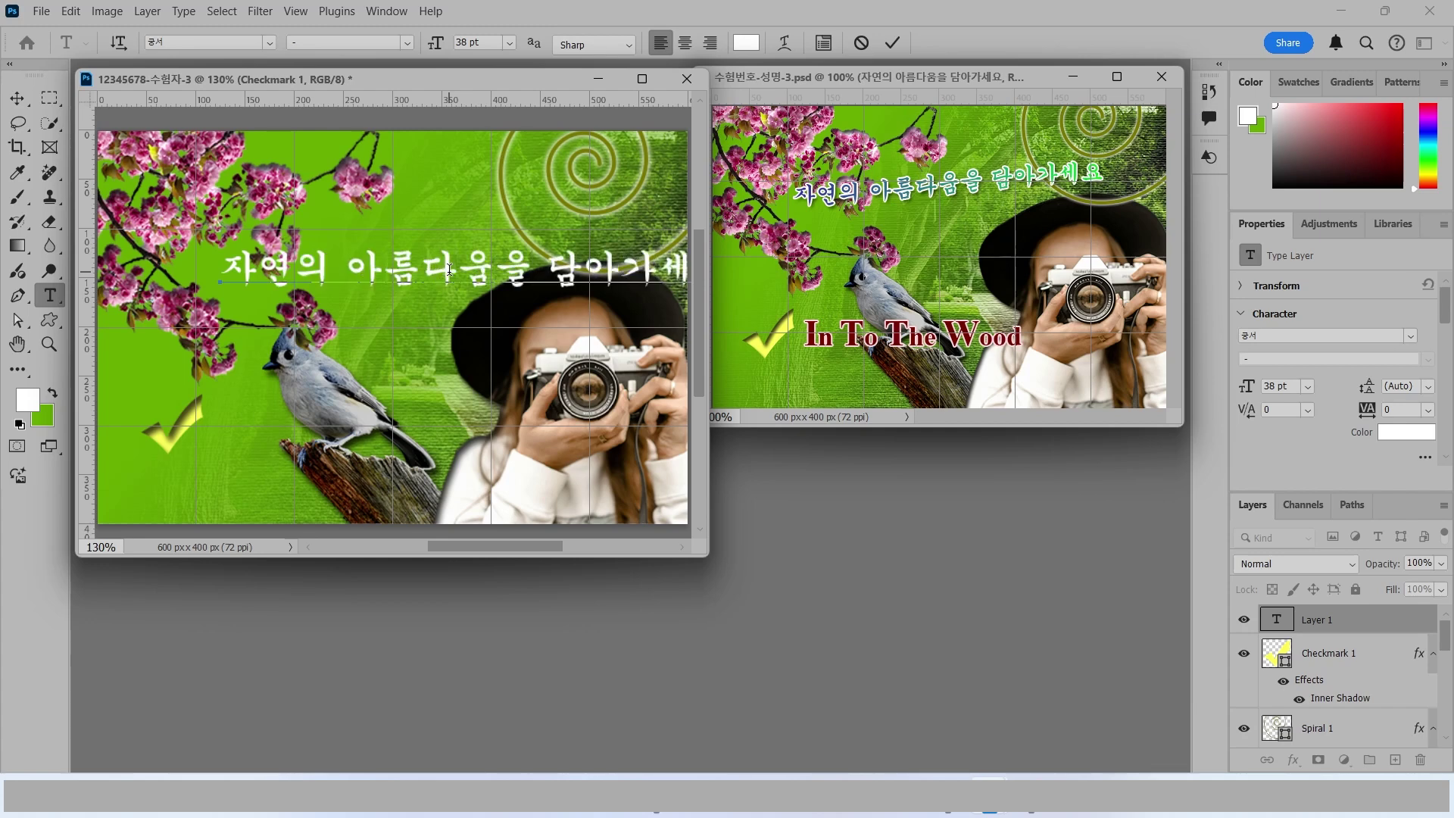
{"action": "left_click", "coordinate": [894, 46]}
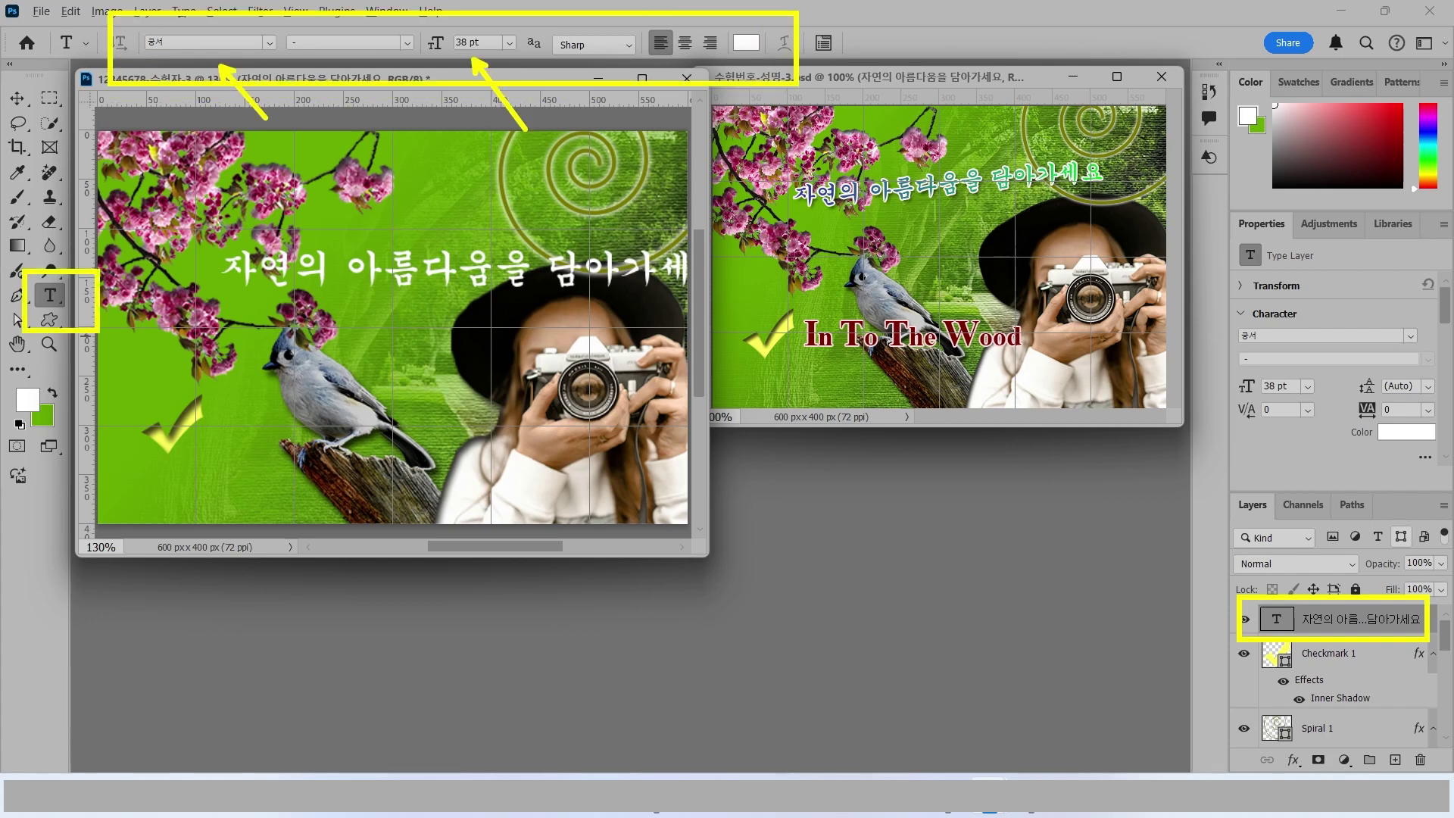
{"action": "left_click", "coordinate": [477, 43]}
{"action": "type", "text": "30"}
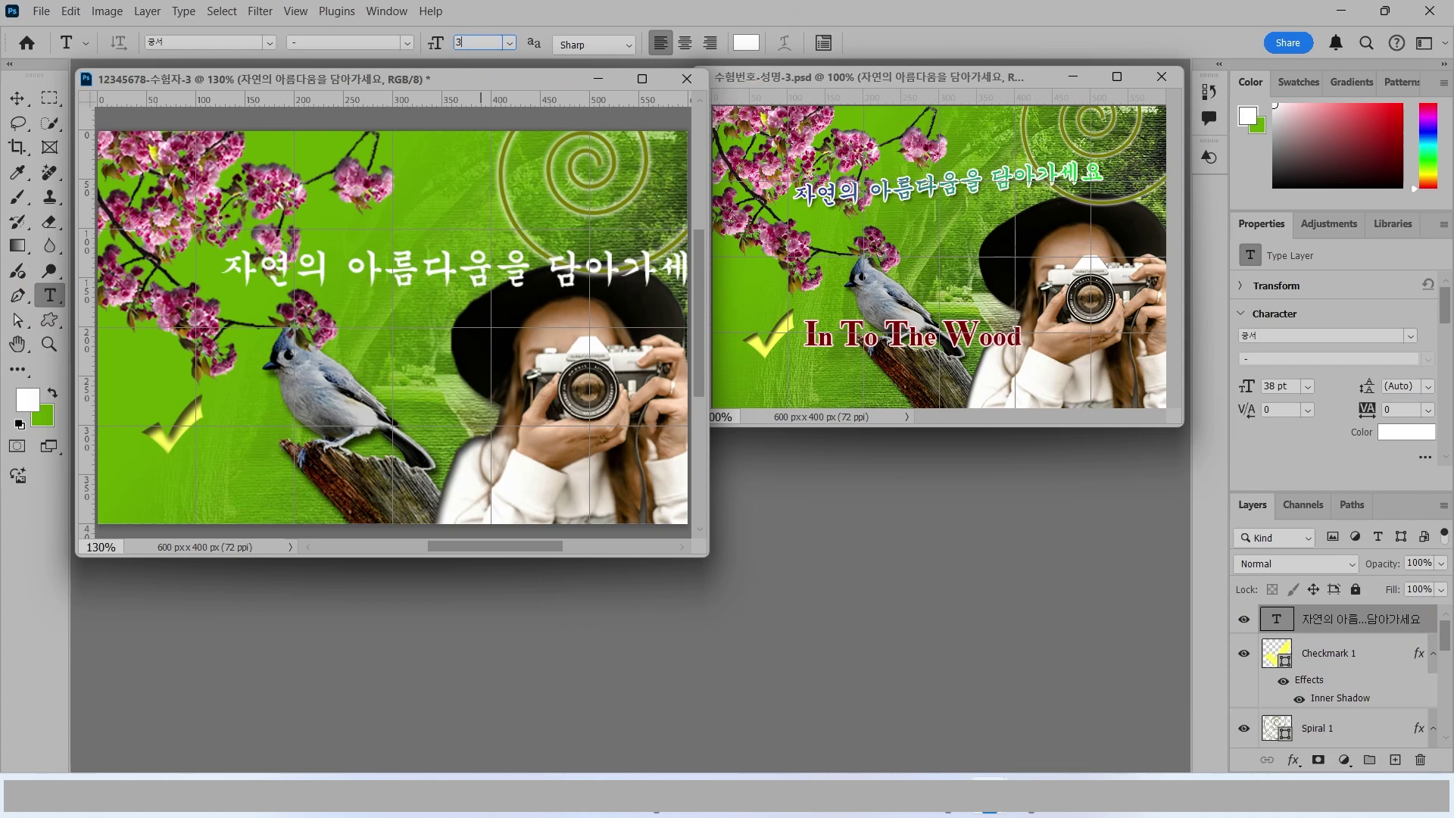
{"action": "key", "text": "Return"}
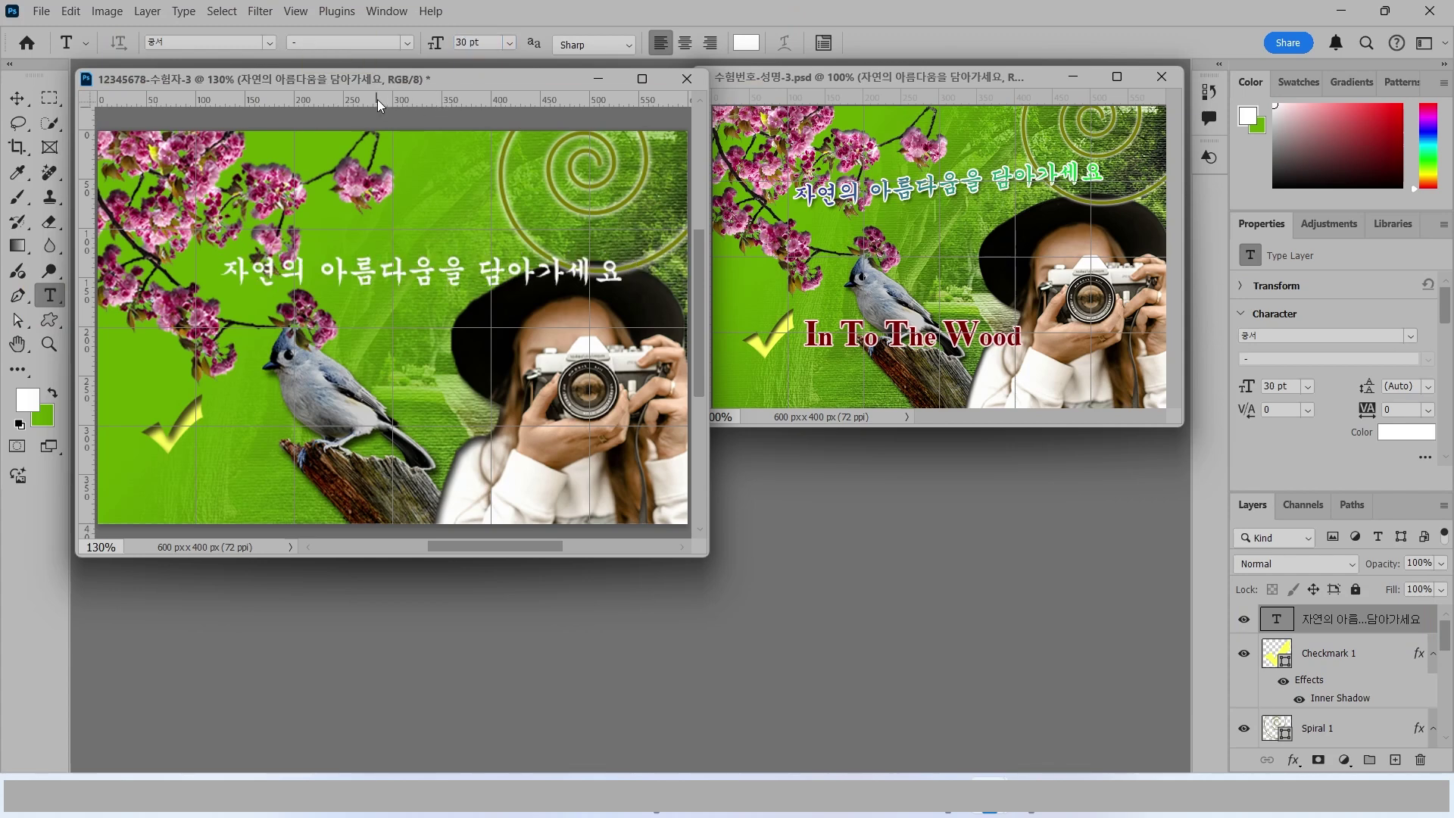
Step: Add a Gradient Overlay effect to the Korean text layer
{"action": "left_click", "coordinate": [1294, 760]}
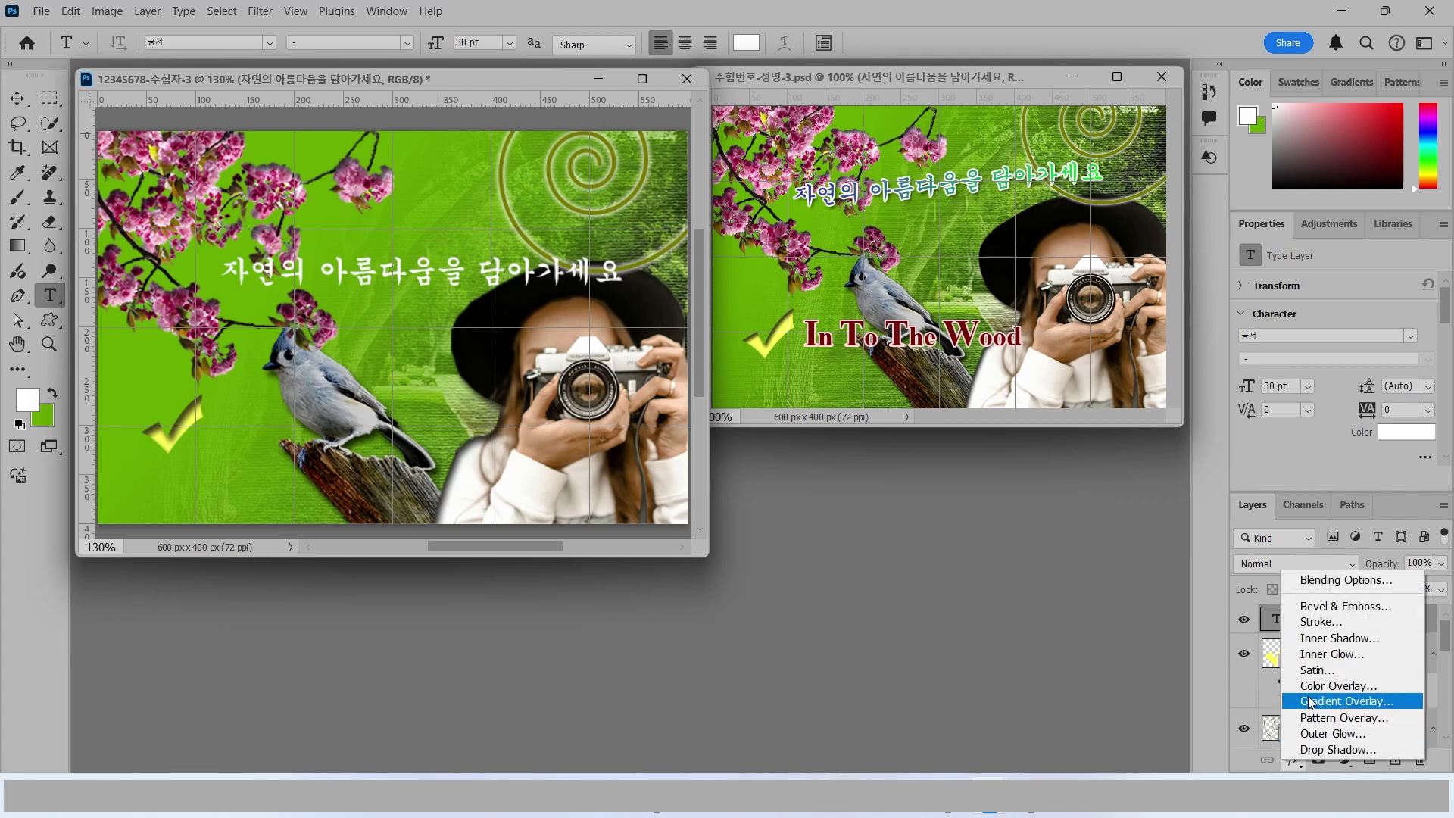
{"action": "left_click", "coordinate": [1337, 700]}
{"action": "left_click_drag", "start_coordinate": [893, 254], "coordinate": [648, 238]}
{"action": "key", "text": "alt"}
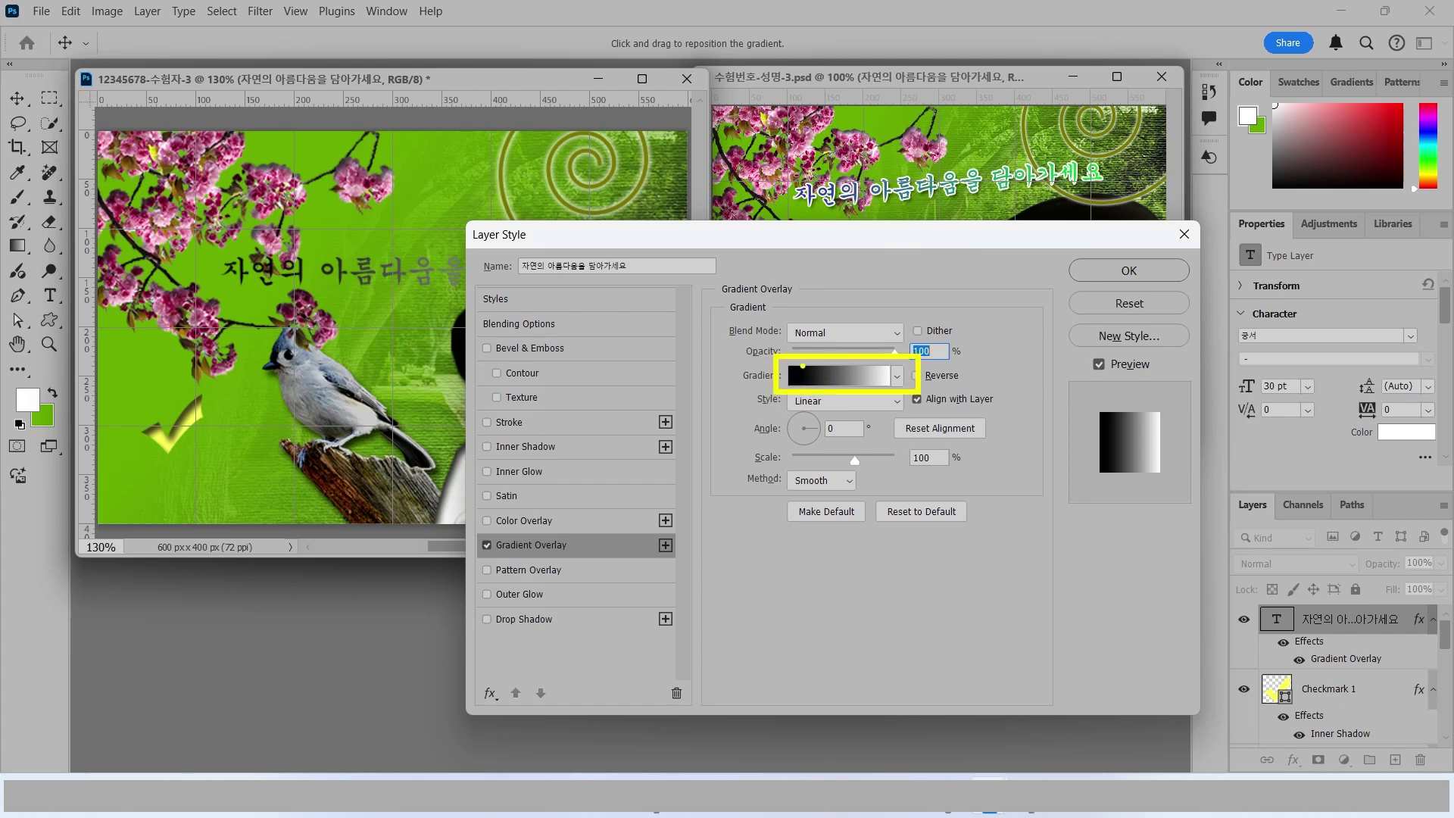
{"action": "left_click_drag", "start_coordinate": [803, 365], "coordinate": [784, 311]}
{"action": "left_click_drag", "start_coordinate": [878, 354], "coordinate": [941, 285]}
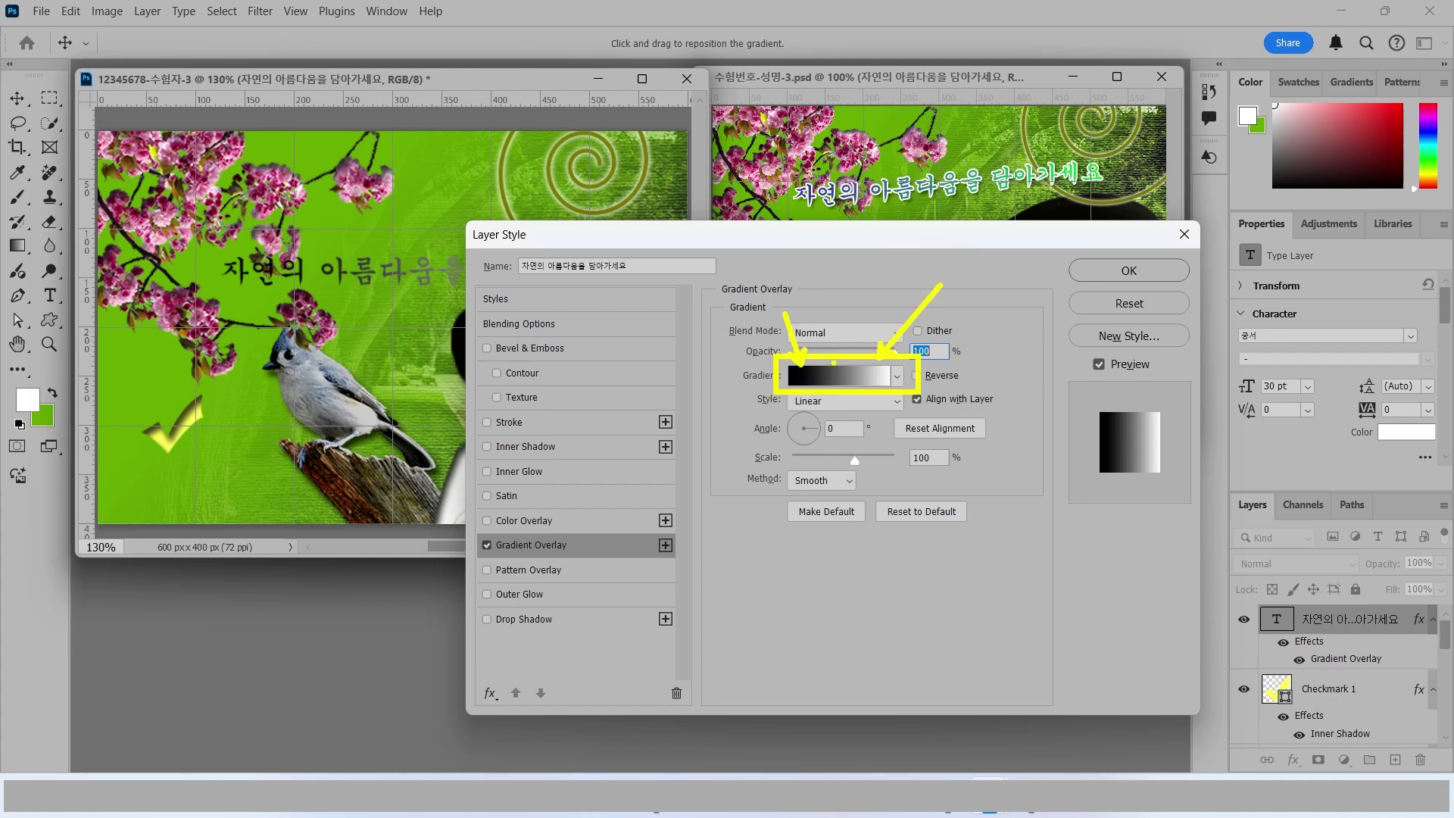
{"action": "left_click_drag", "start_coordinate": [834, 364], "coordinate": [861, 361]}
Step: Set the starting colour stop of the text's overlay gradient to #333399
{"action": "left_click", "coordinate": [834, 376]}
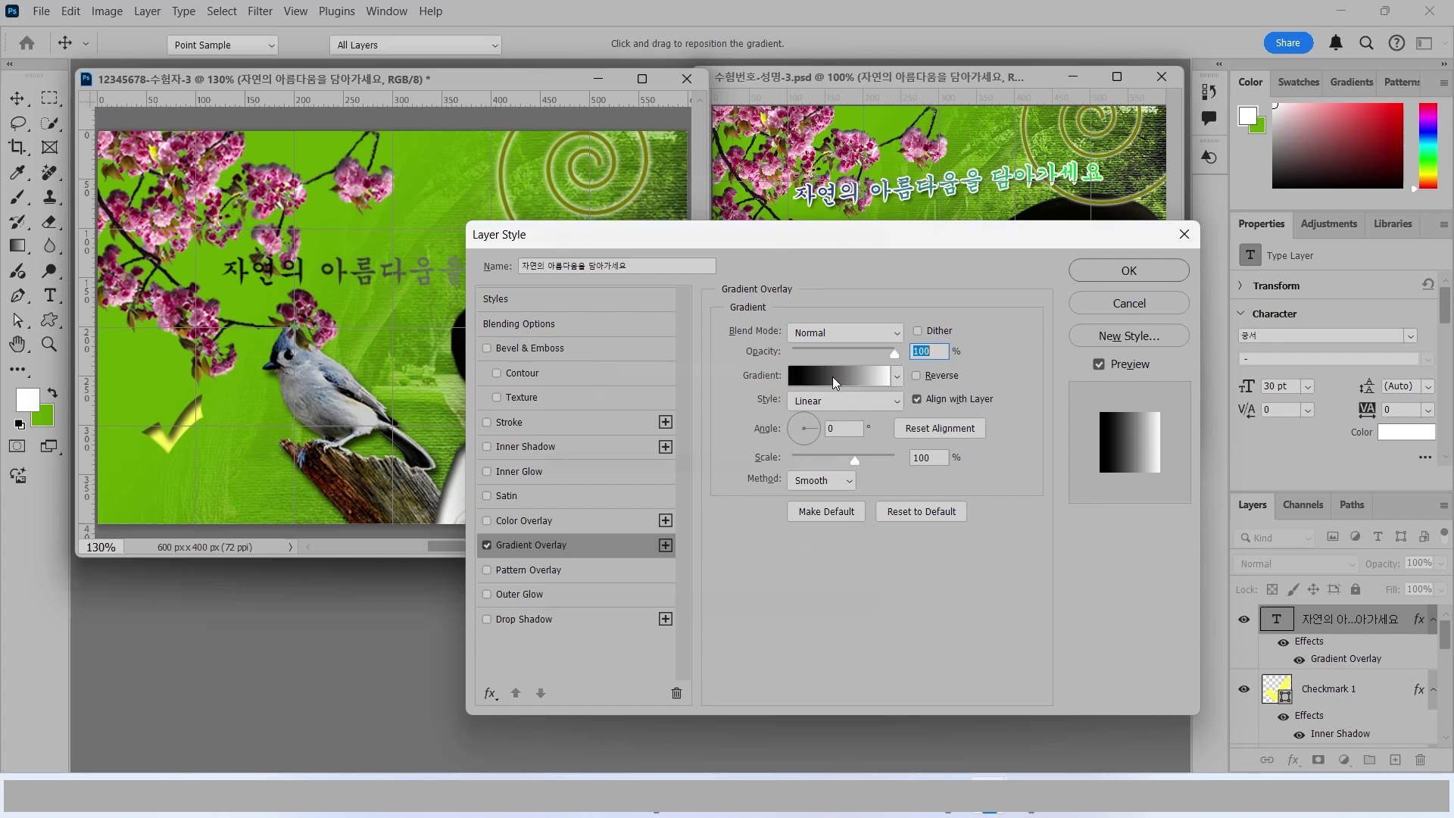
{"action": "key", "text": "alt"}
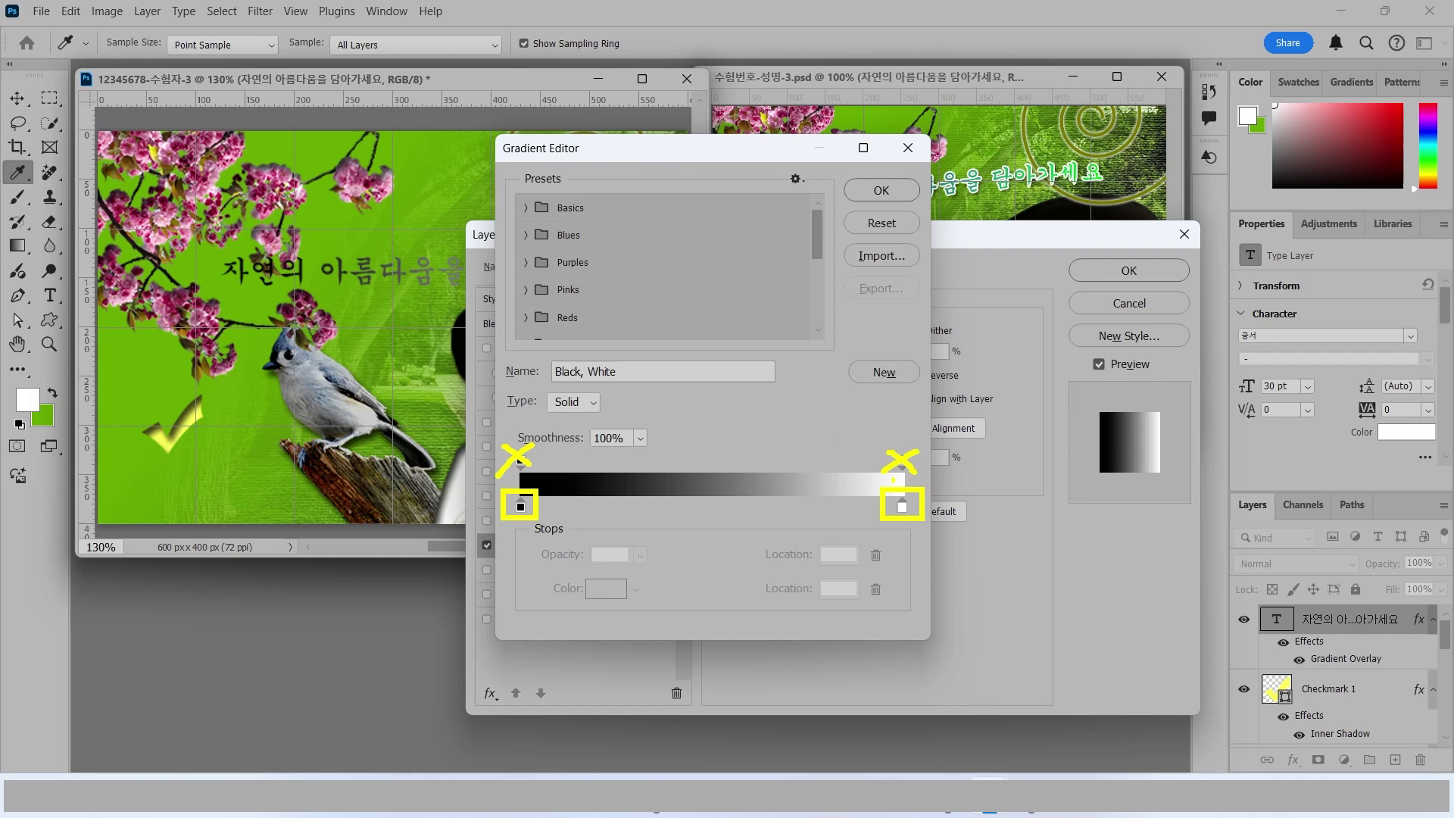
{"action": "left_click", "coordinate": [521, 506]}
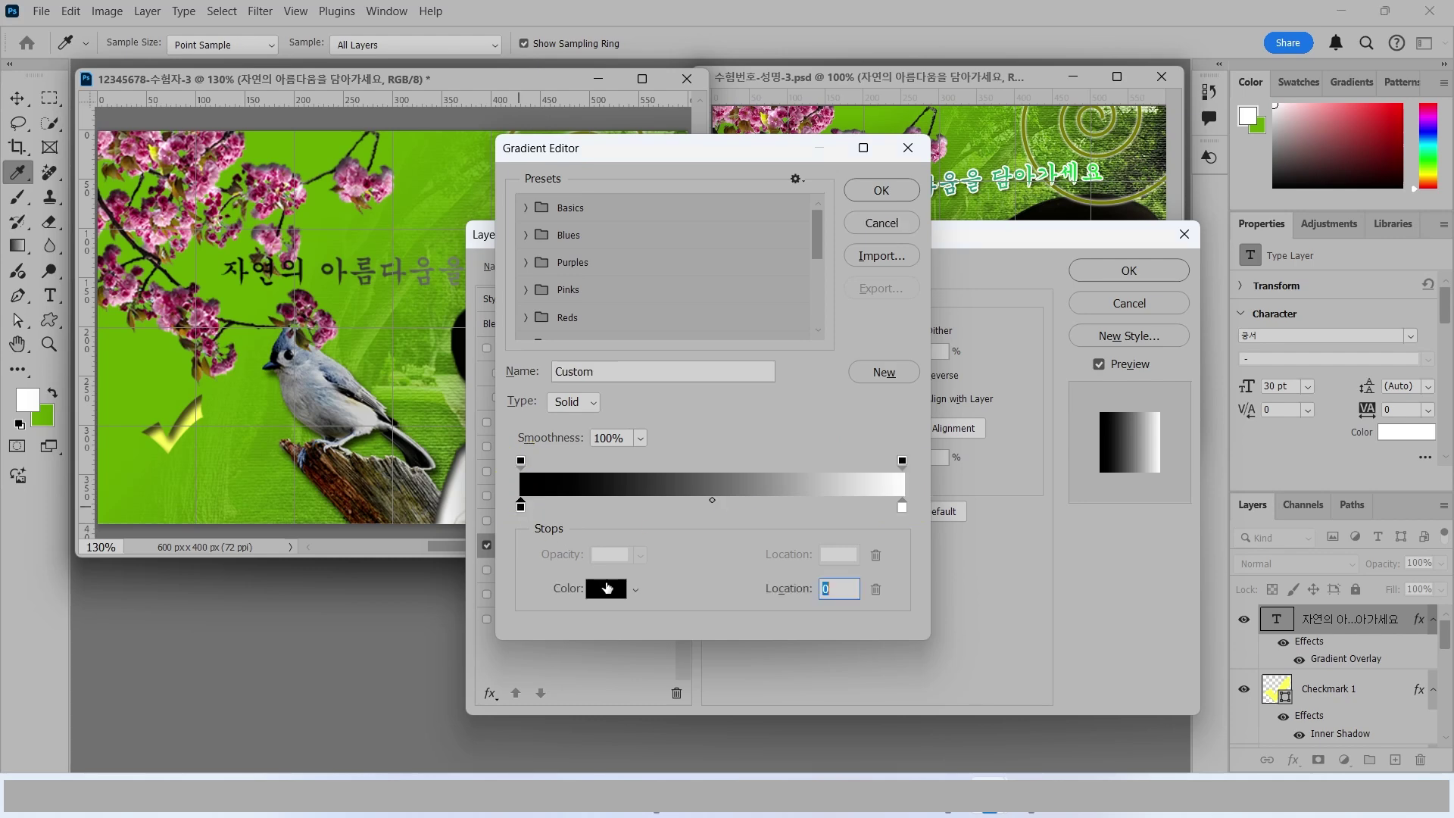
{"action": "left_click", "coordinate": [607, 593]}
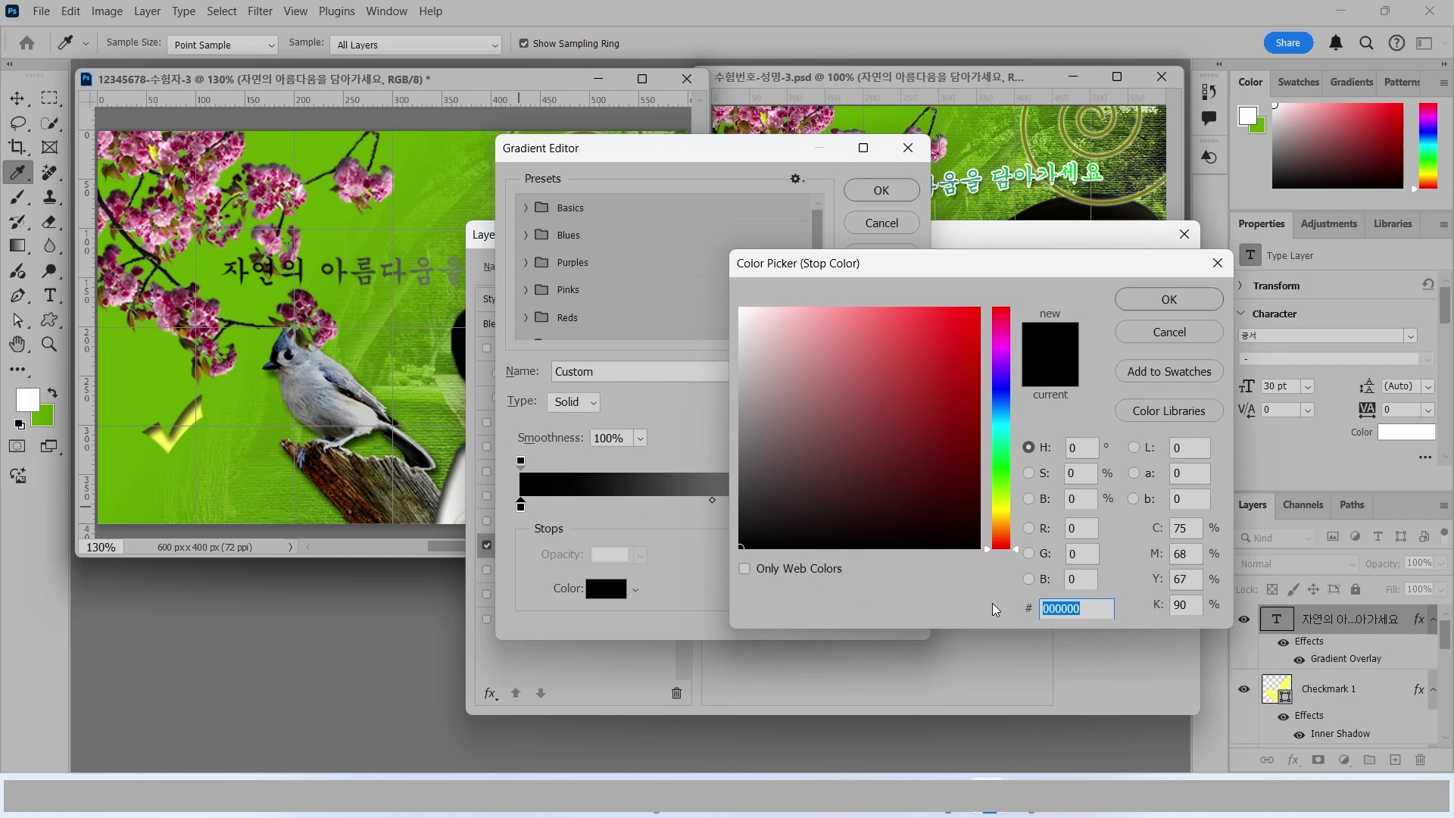
{"action": "type", "text": "33333"}
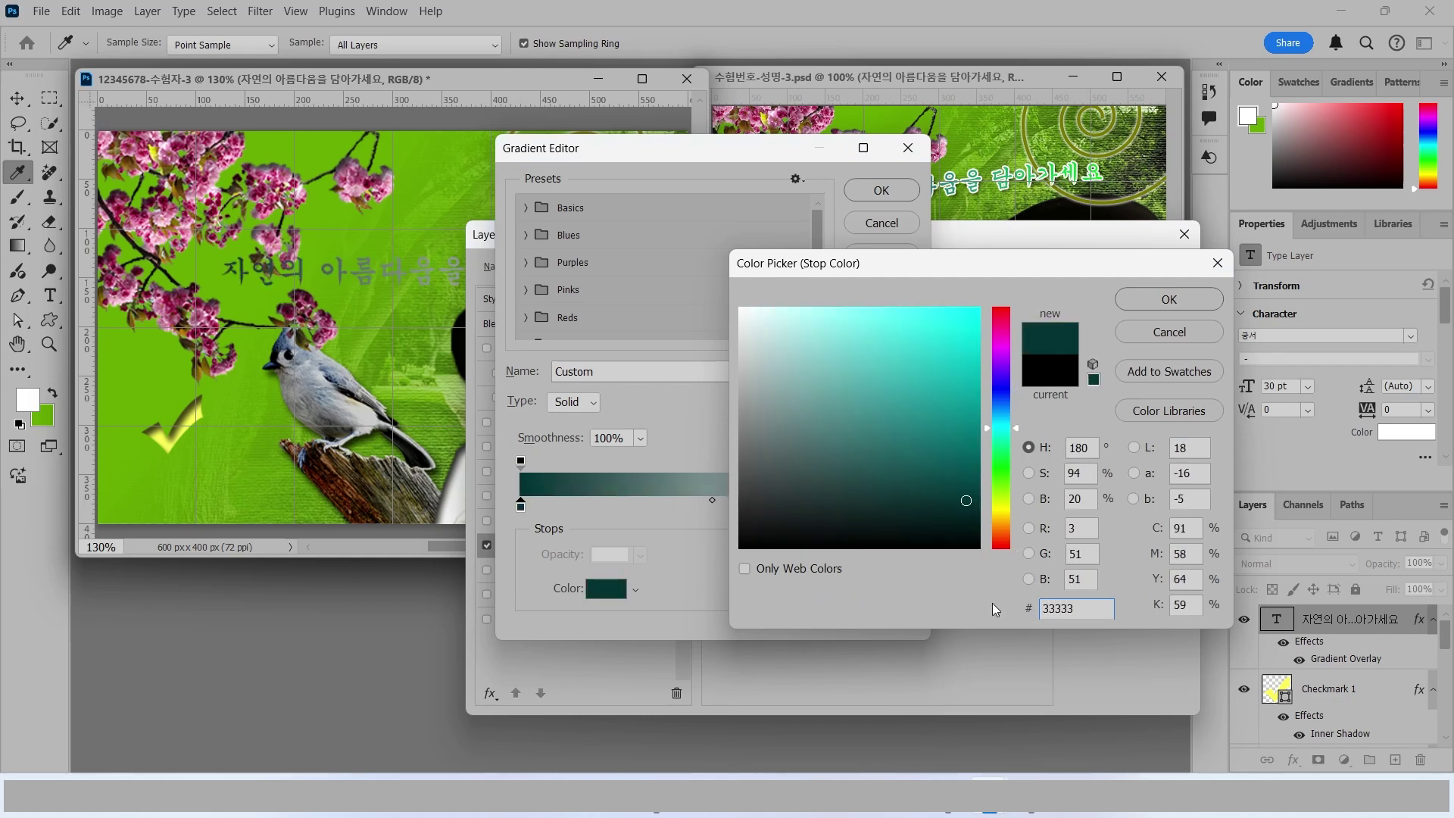
{"action": "key", "text": "BackSpace"}
{"action": "type", "text": "99"}
{"action": "key", "text": "Return"}
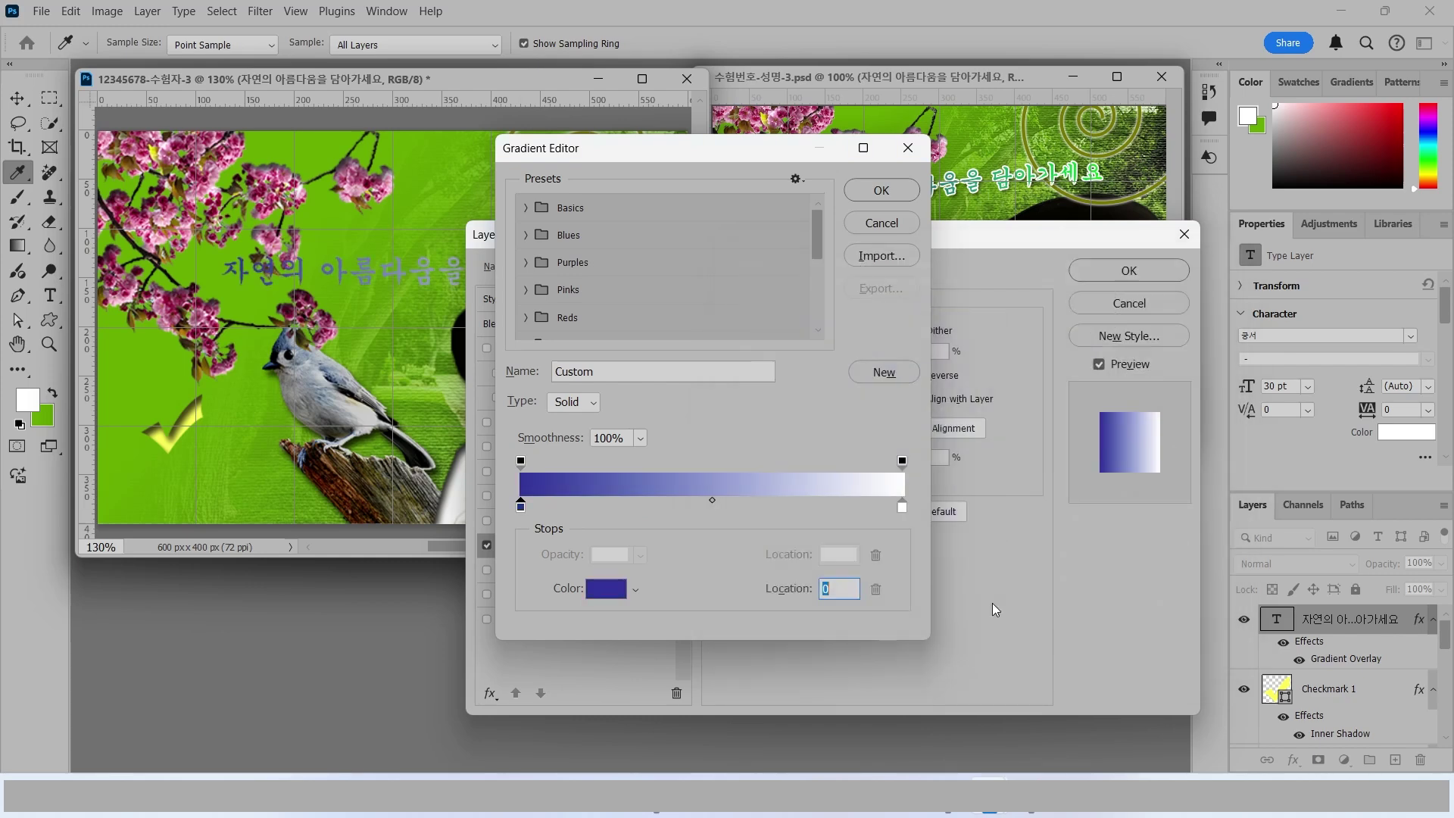
Step: Set the gradient's end colour stop to #00dd00 and accept the edited gradient
{"action": "left_click", "coordinate": [903, 507]}
{"action": "left_click", "coordinate": [597, 591]}
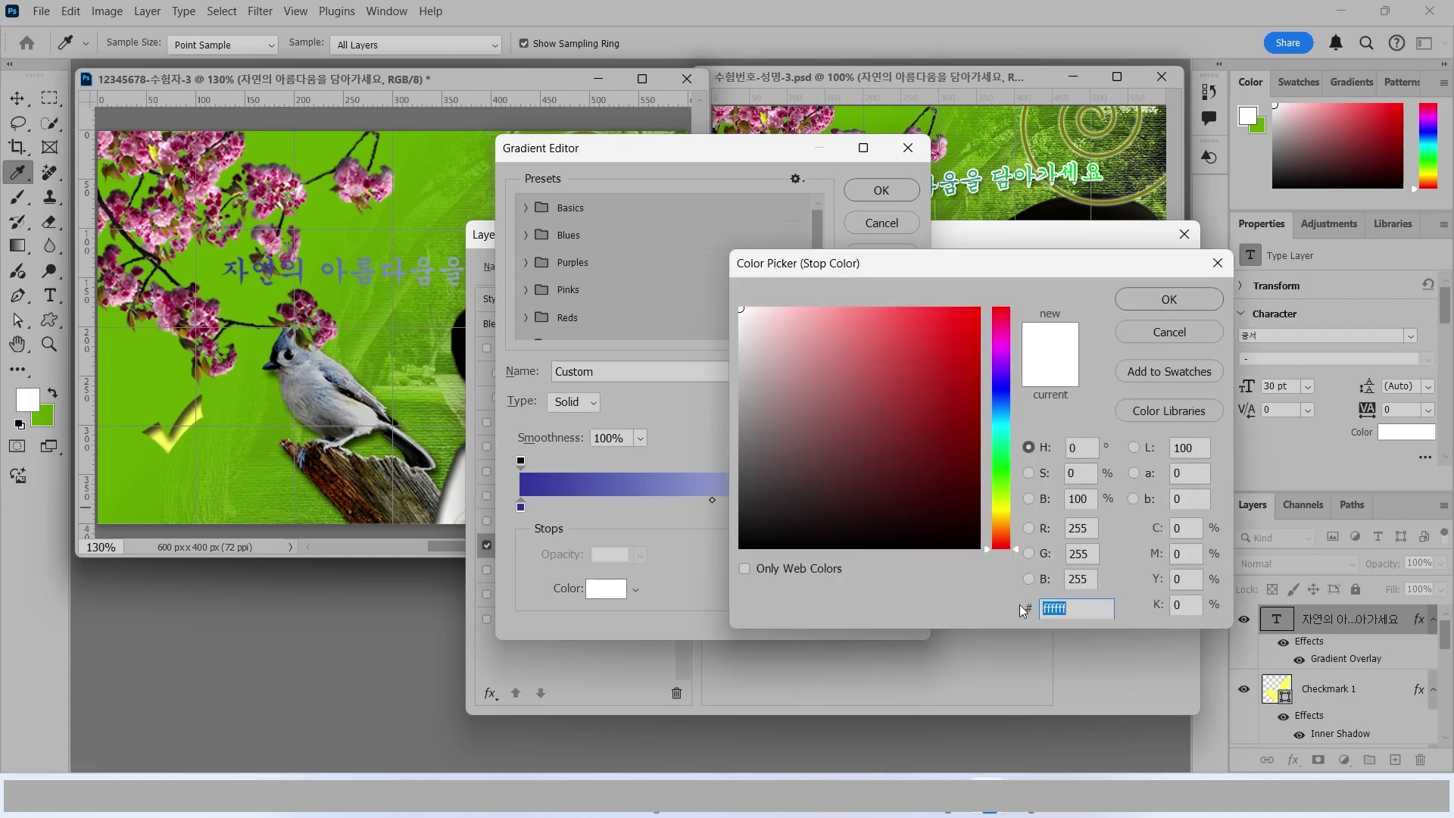
{"action": "type", "text": "00ff00"}
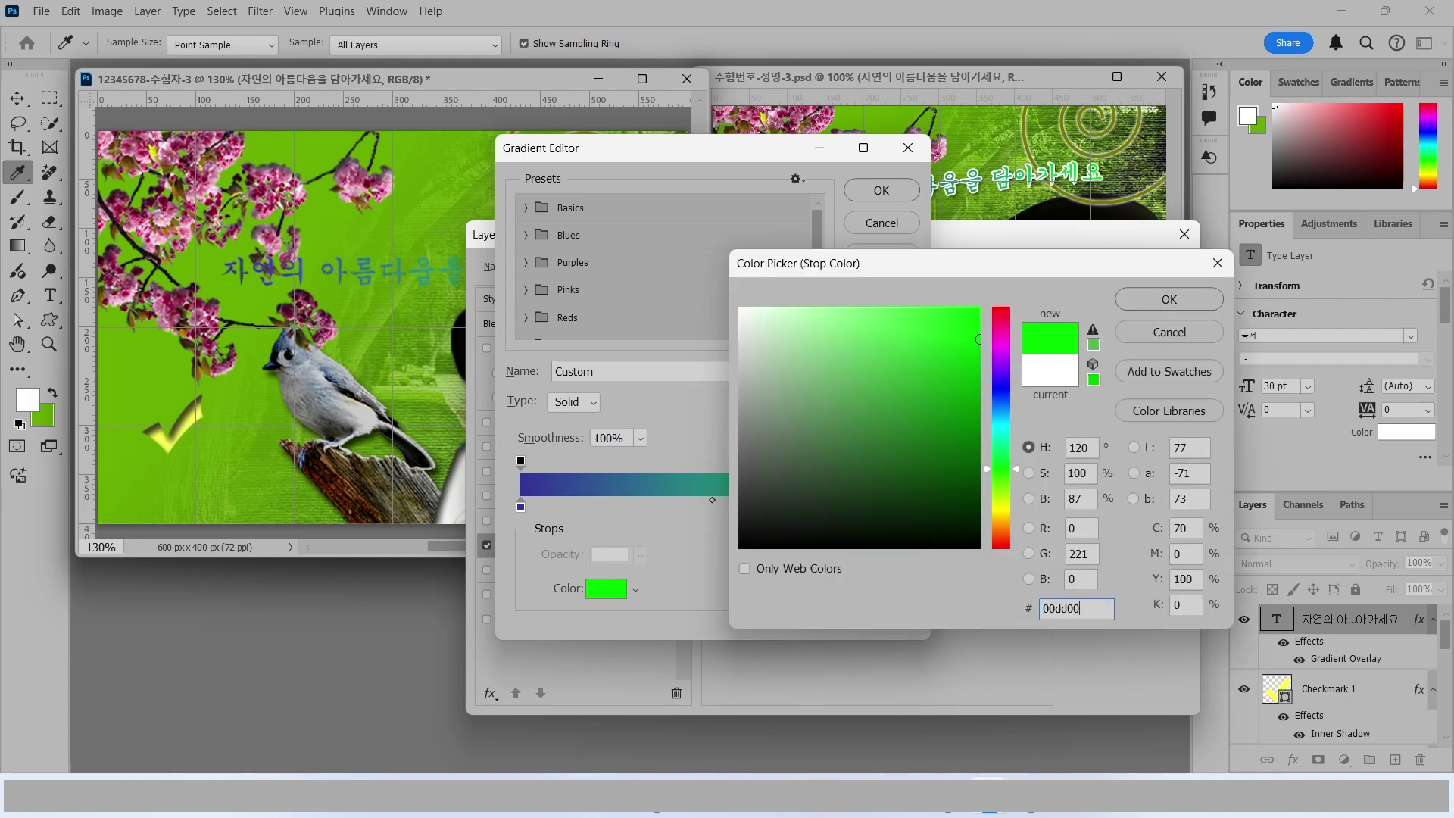
{"action": "key", "text": "Return"}
{"action": "left_click", "coordinate": [872, 191]}
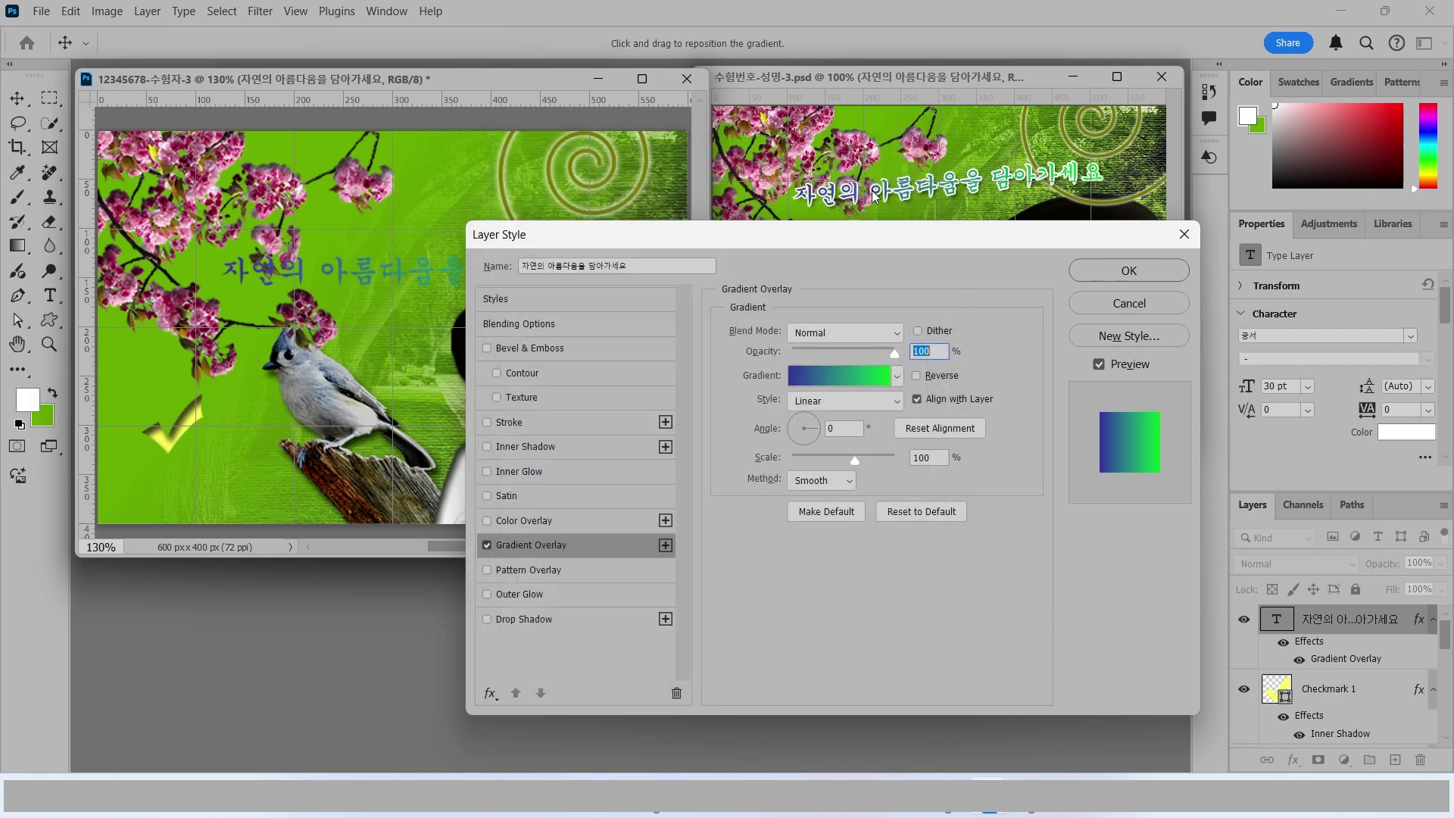
Step: Add an outside Stroke of 2 px in white (#ffffff) to the Korean text
{"action": "key", "text": "alt"}
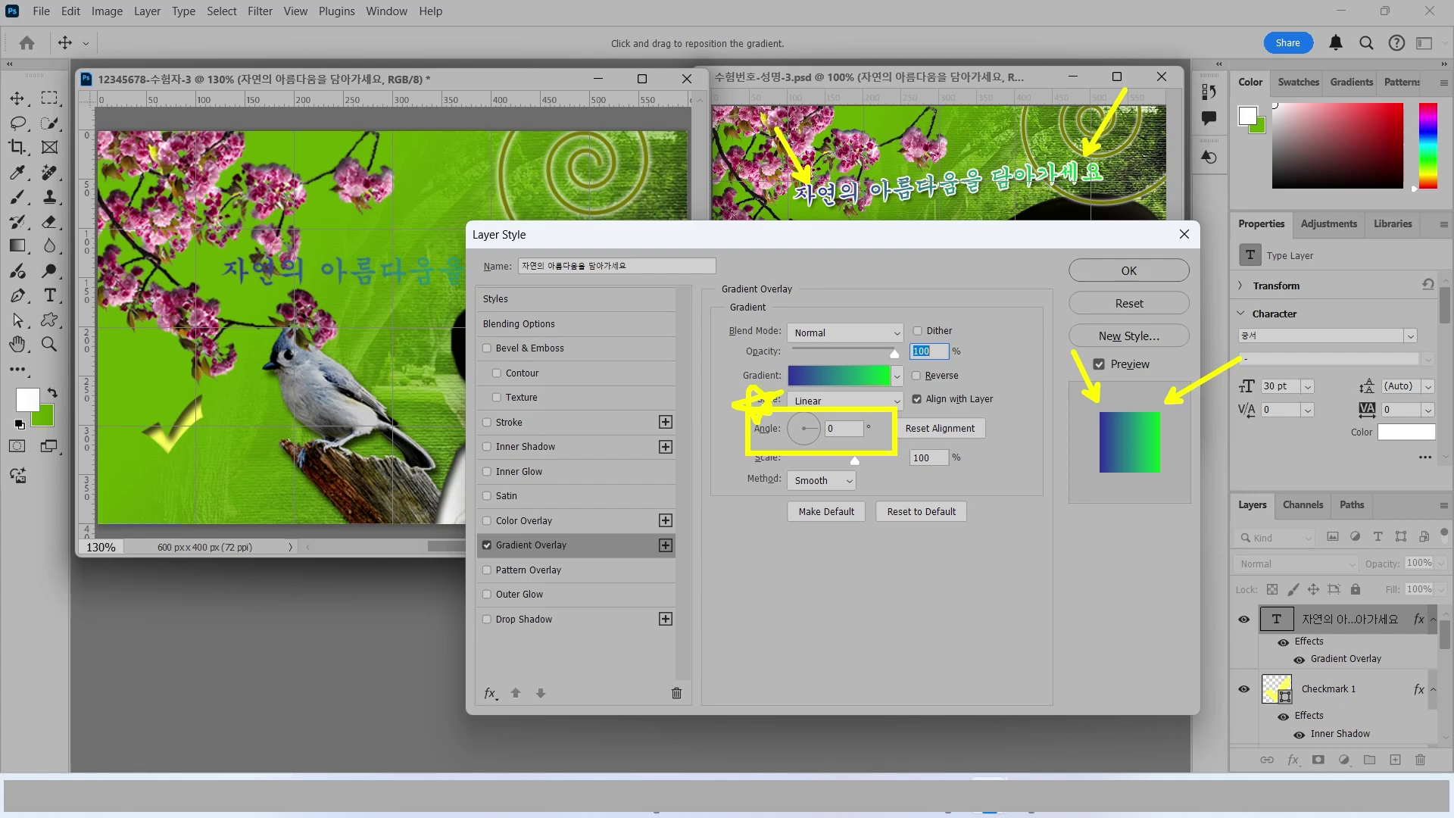
{"action": "left_click", "coordinate": [498, 425]}
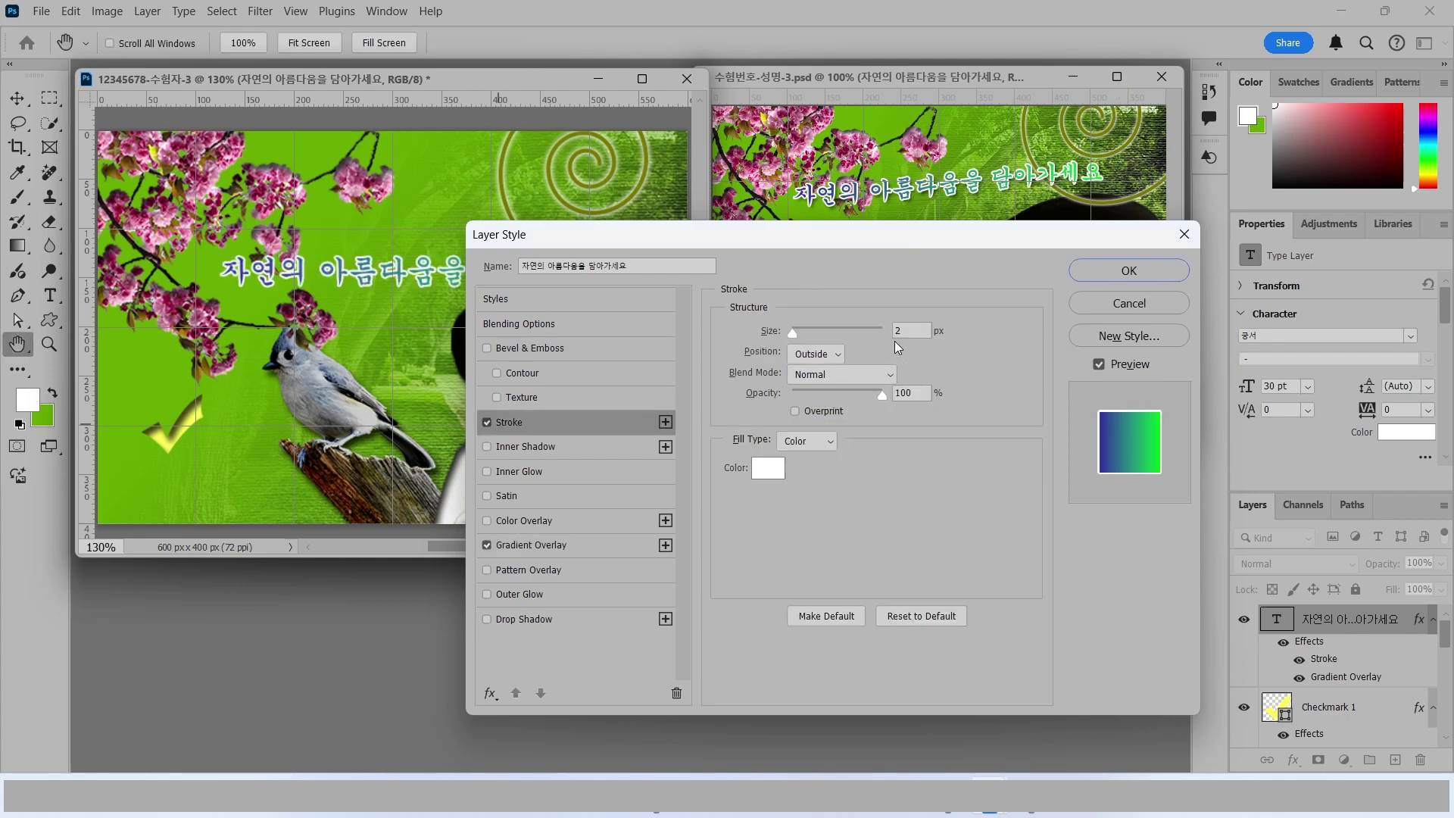
{"action": "double_click", "coordinate": [912, 331]}
{"action": "left_click", "coordinate": [768, 468]}
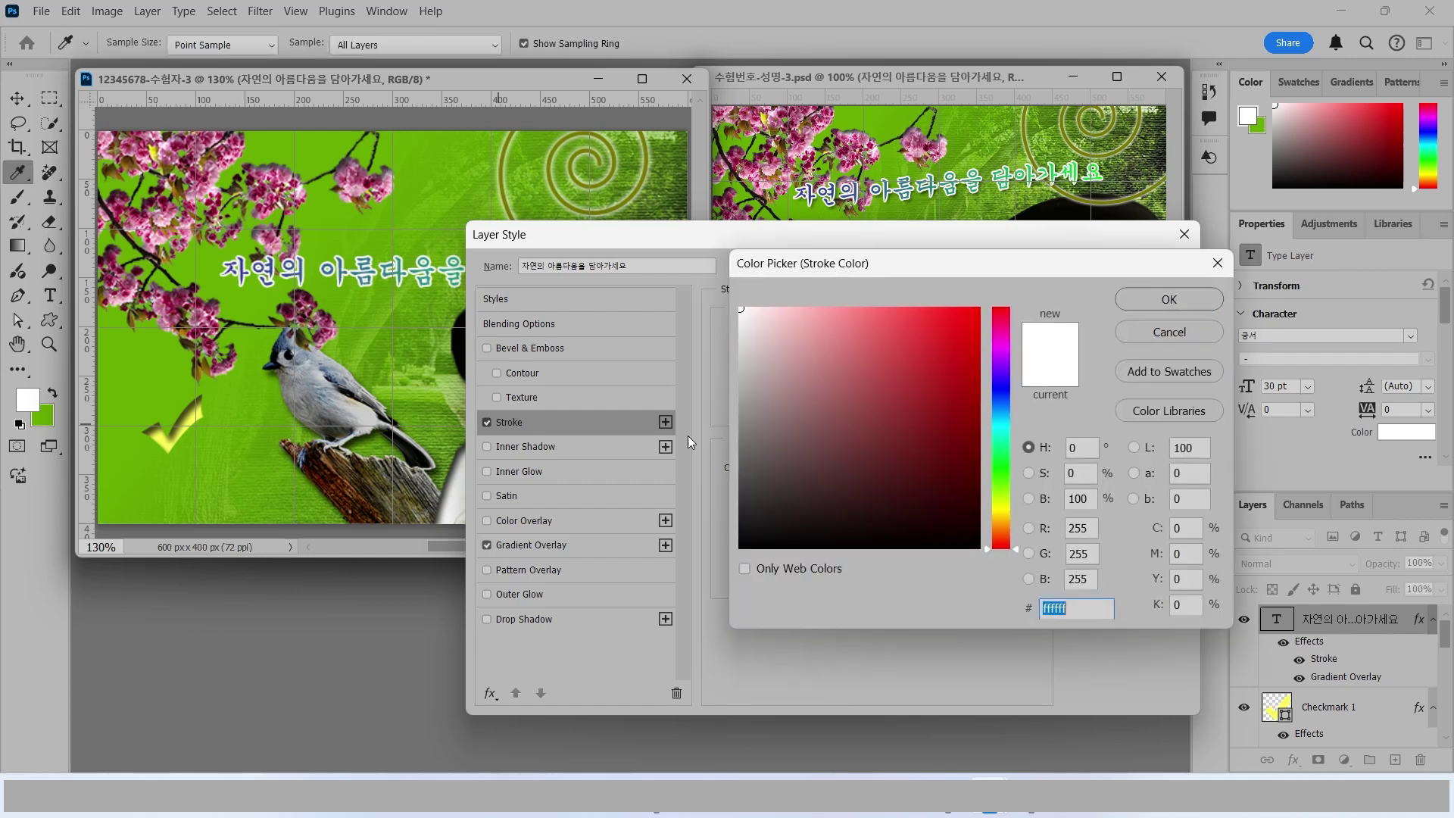
{"action": "left_click", "coordinate": [1183, 300]}
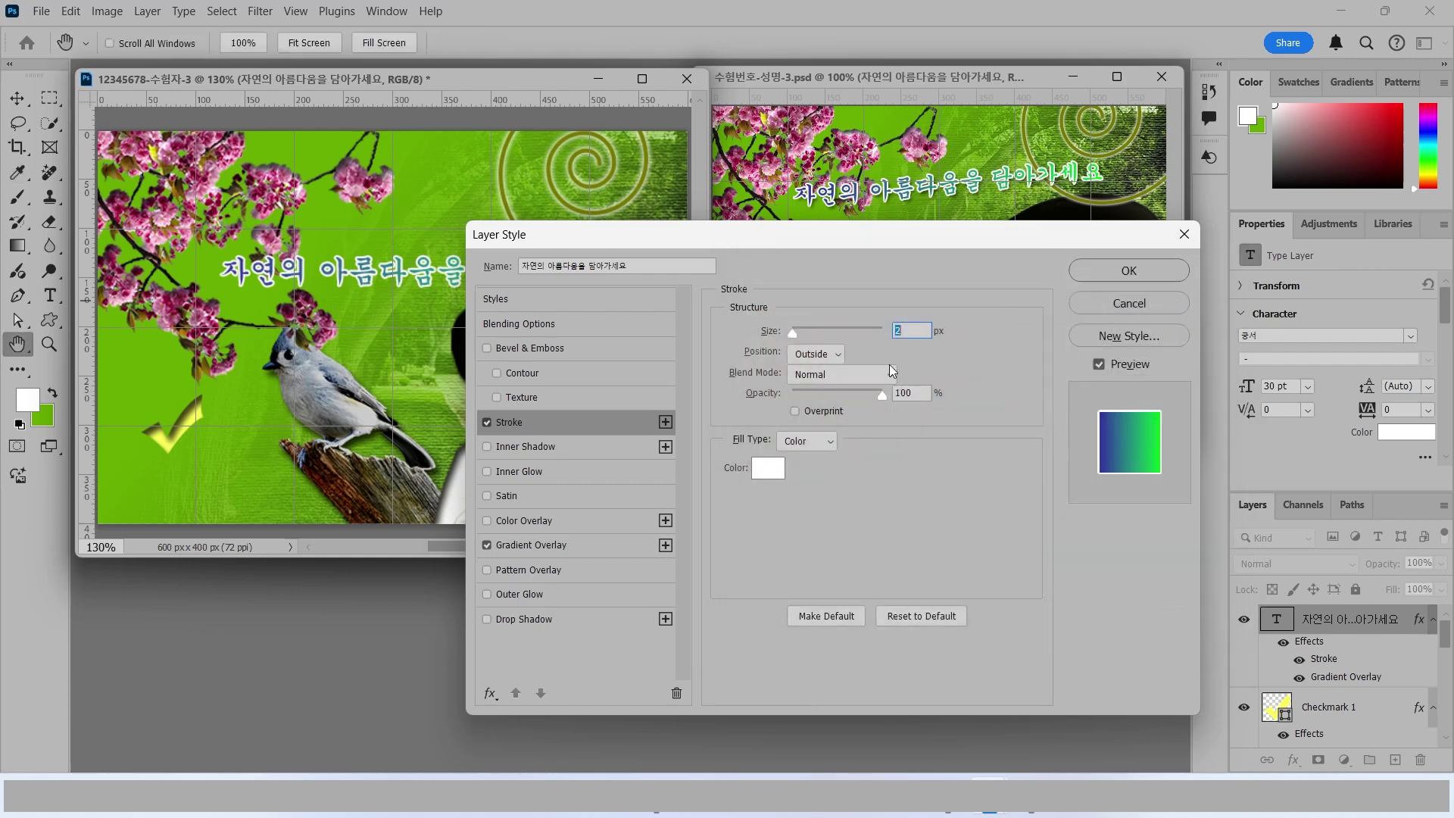
Step: Add a Drop Shadow to the Korean text and move the line up and left, partly over the blossoms
{"action": "left_click", "coordinate": [487, 619]}
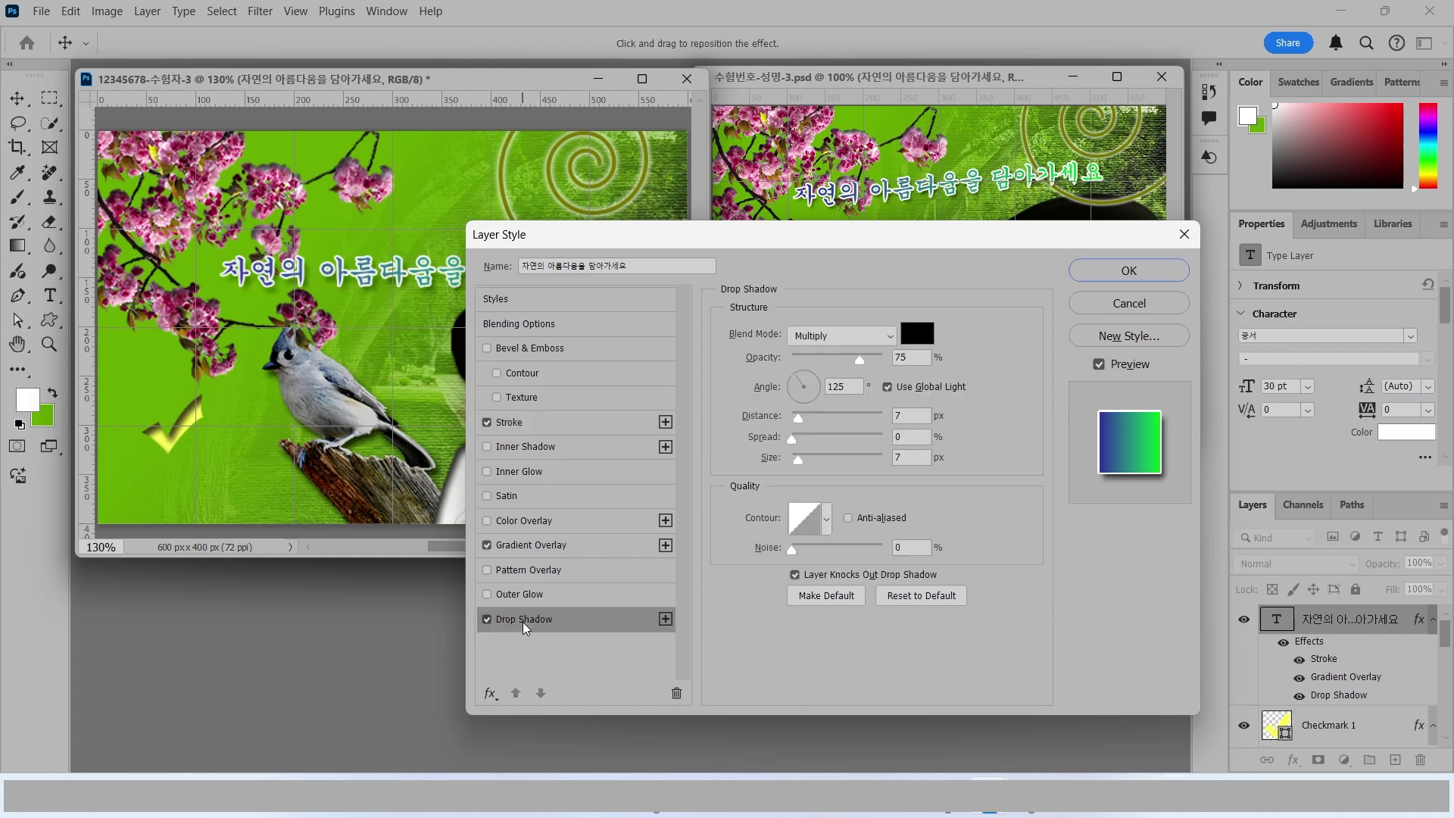
{"action": "left_click", "coordinate": [1127, 272]}
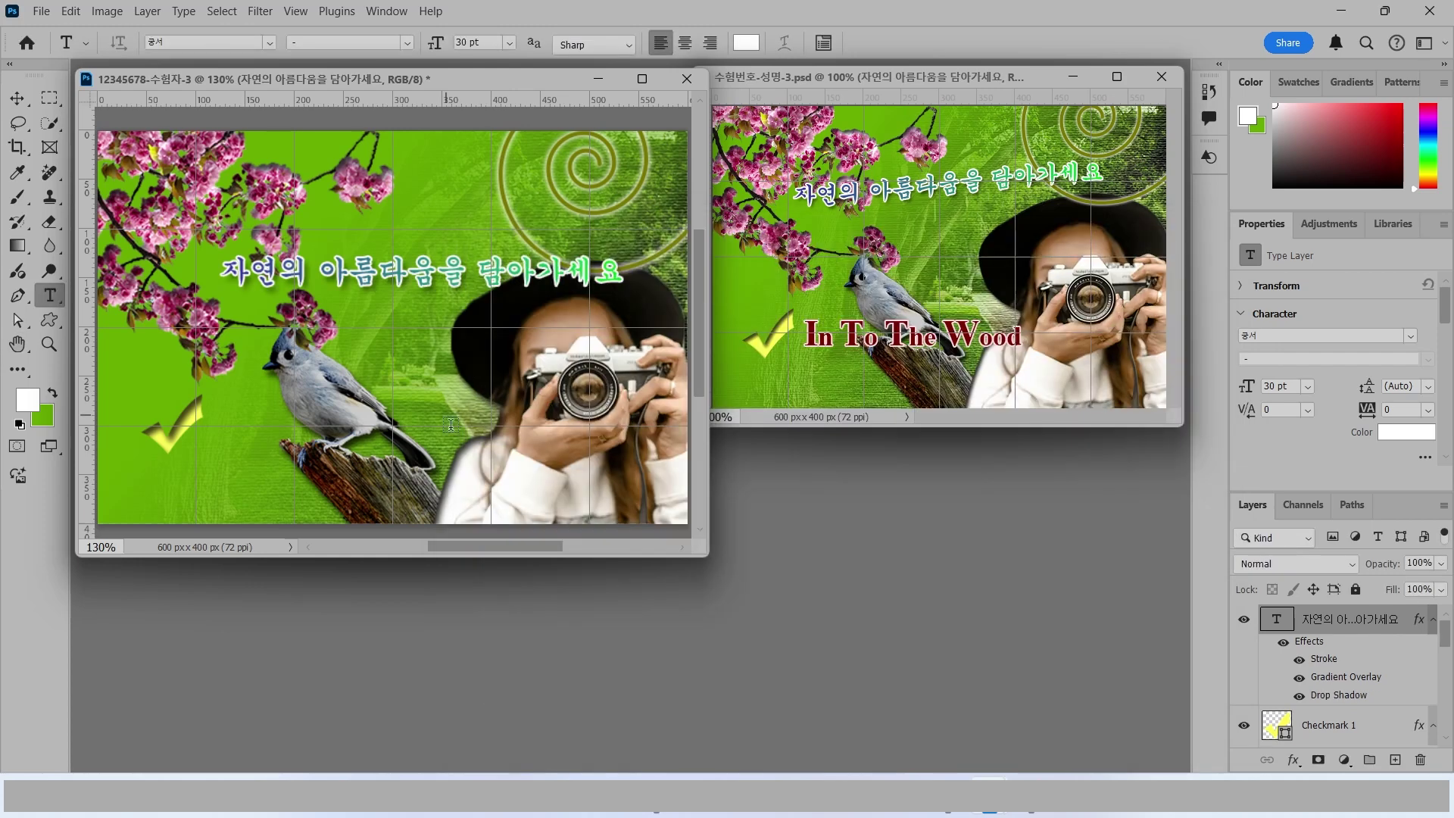
{"action": "key", "text": "v"}
{"action": "left_click_drag", "start_coordinate": [403, 264], "coordinate": [353, 206]}
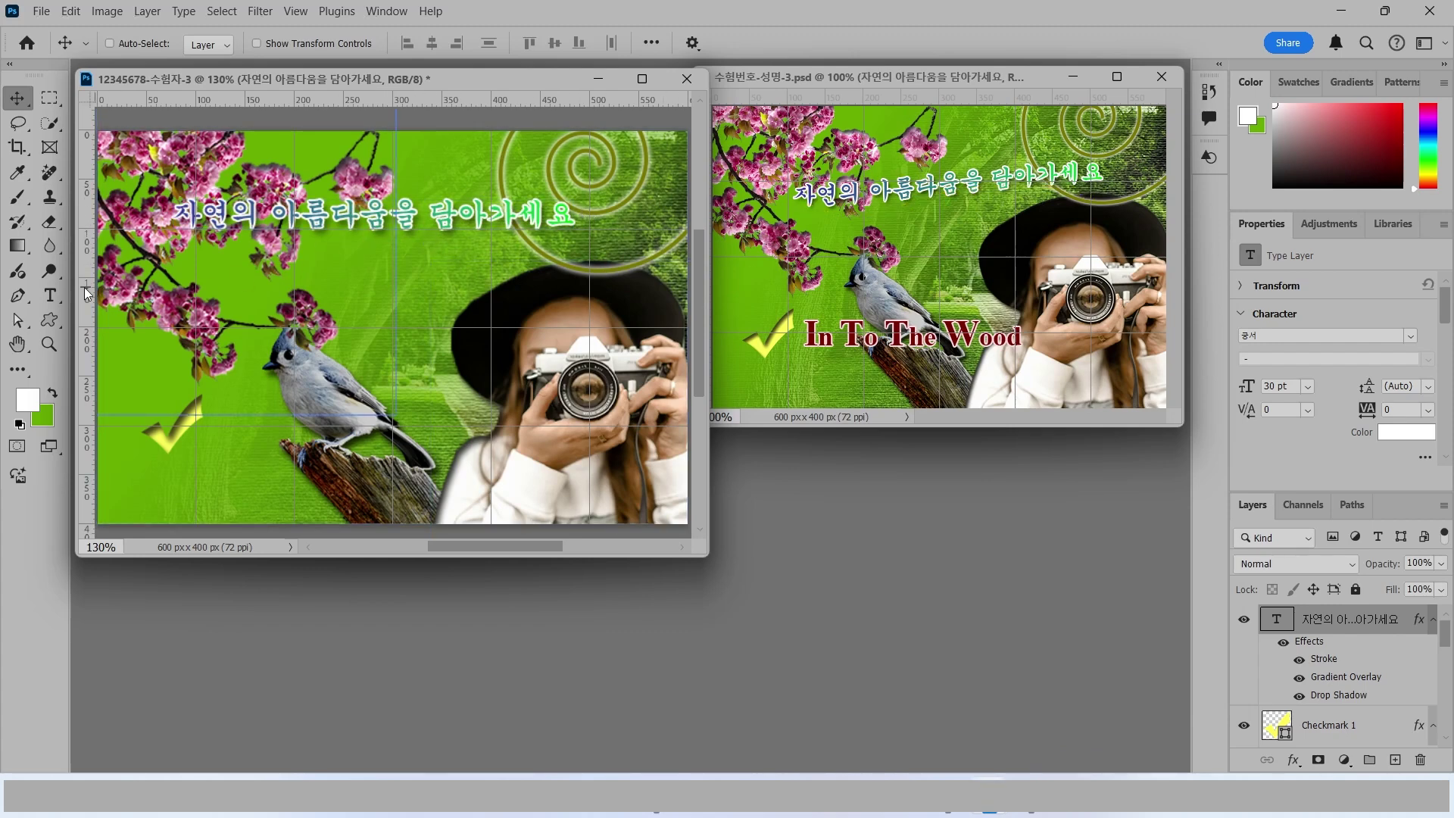
Step: Warp the Korean text horizontally with the Rise style at +50% bend and shift it slightly to the right
{"action": "left_click", "coordinate": [50, 296]}
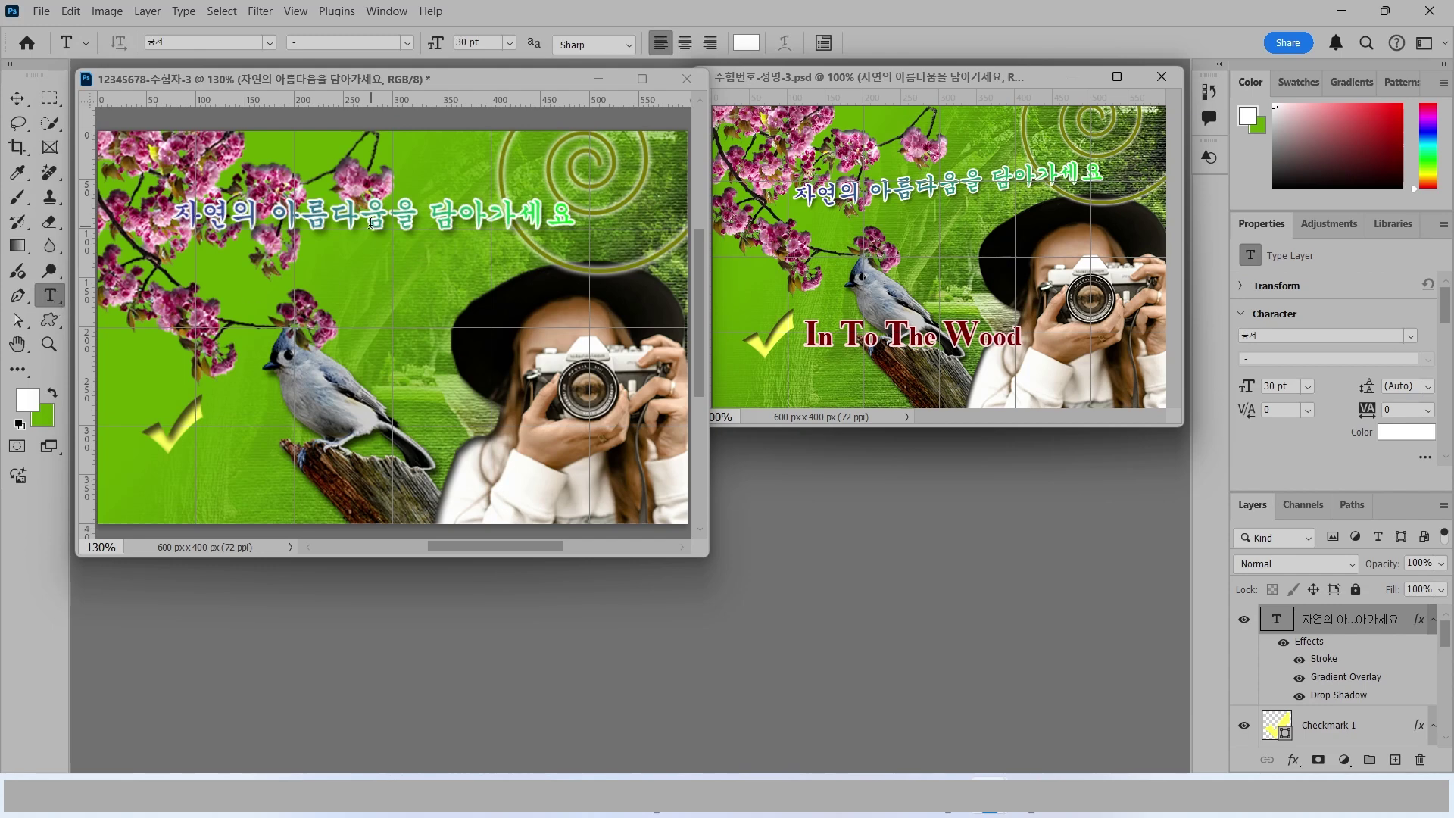
{"action": "left_click", "coordinate": [421, 211]}
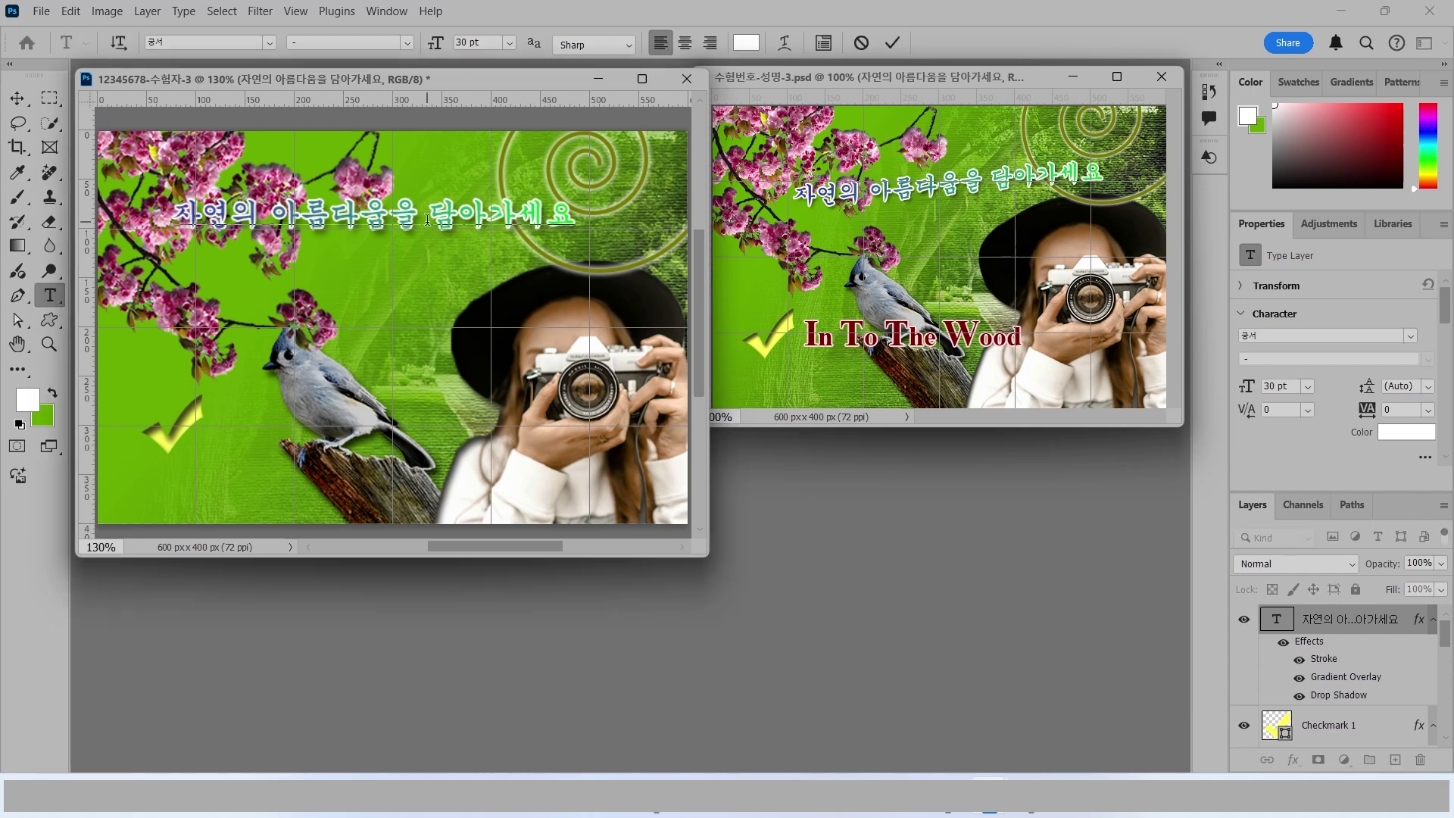
{"action": "left_click", "coordinate": [785, 49]}
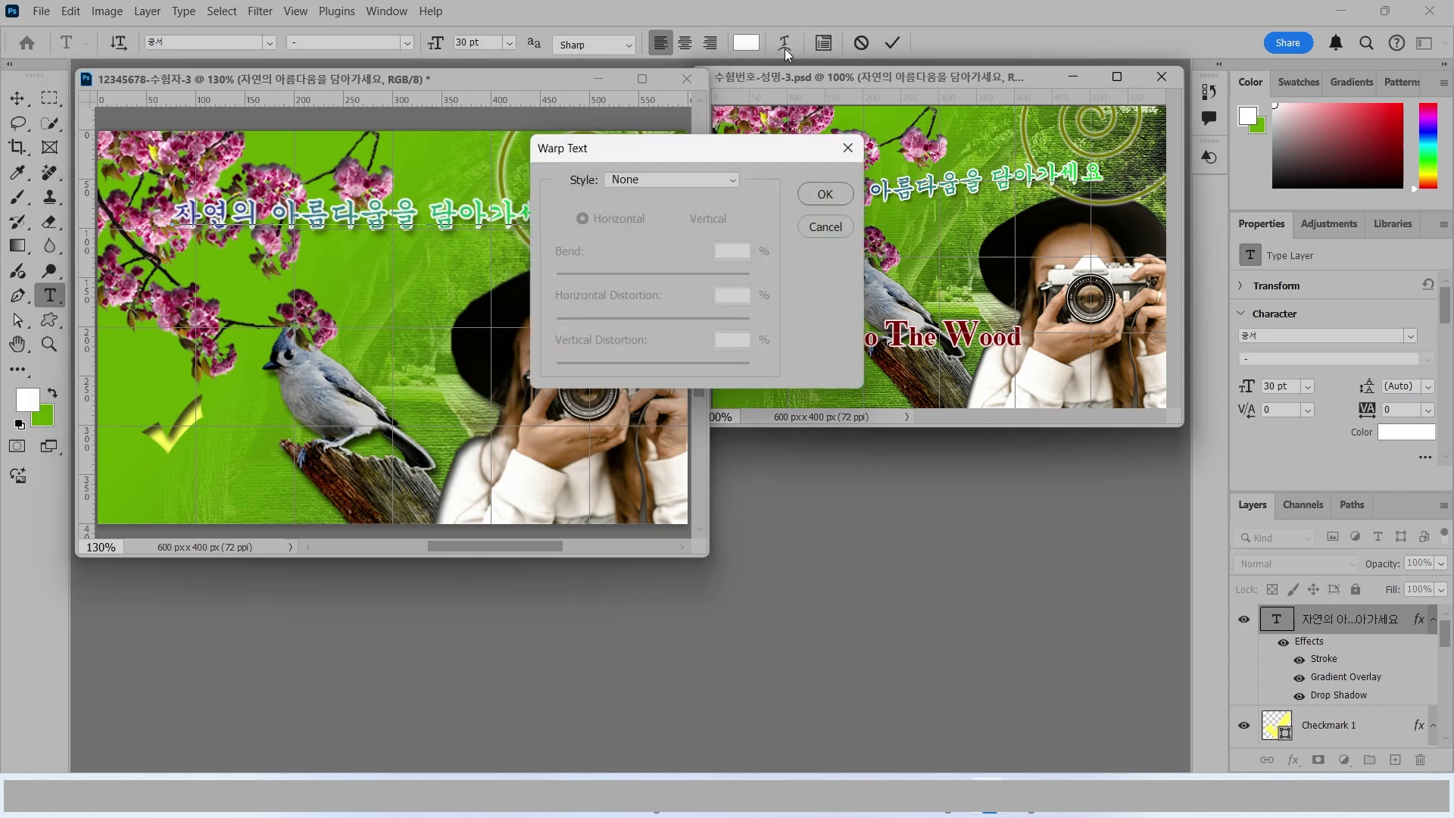
{"action": "left_click", "coordinate": [638, 180]}
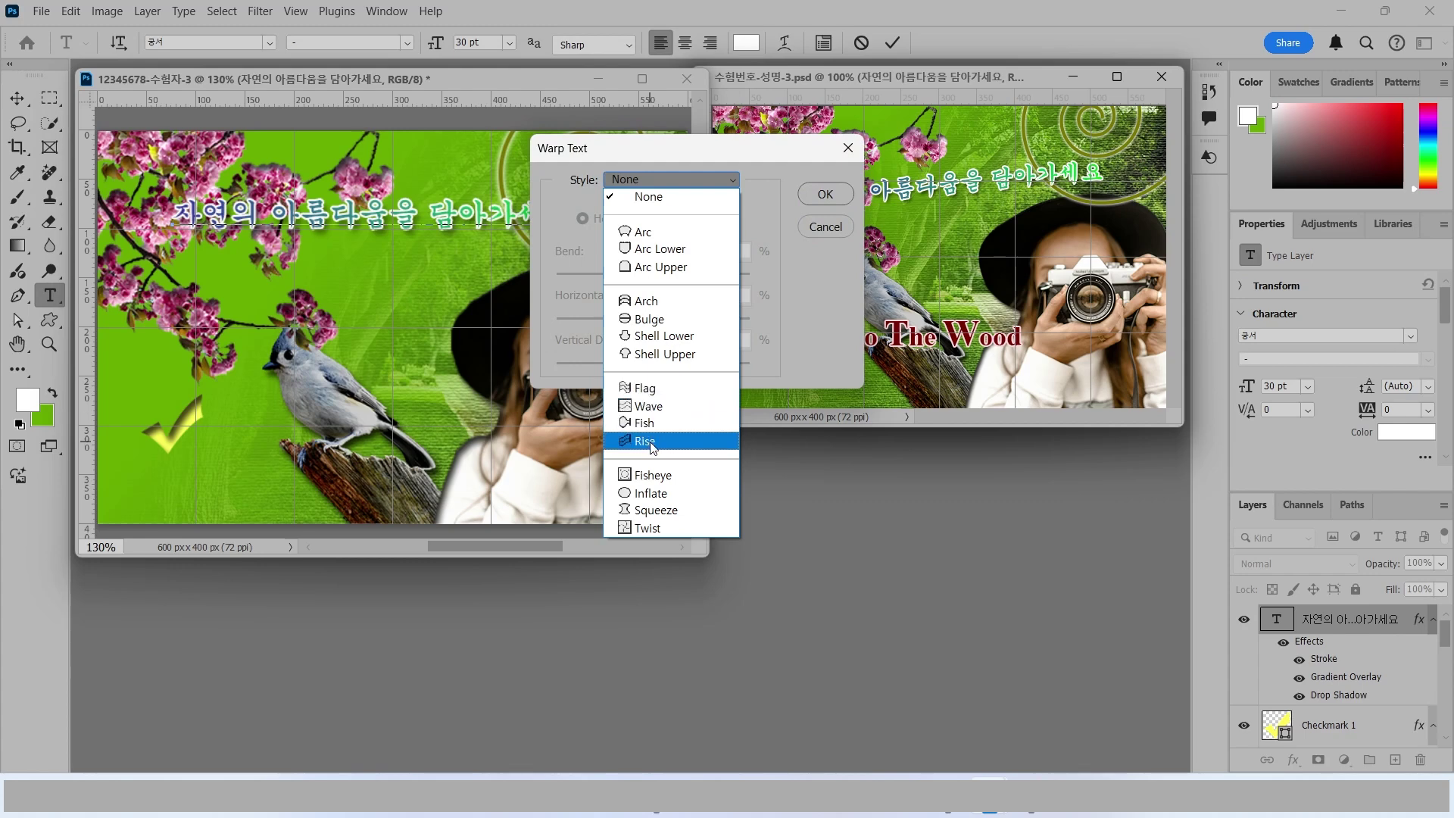
{"action": "left_click", "coordinate": [647, 388]}
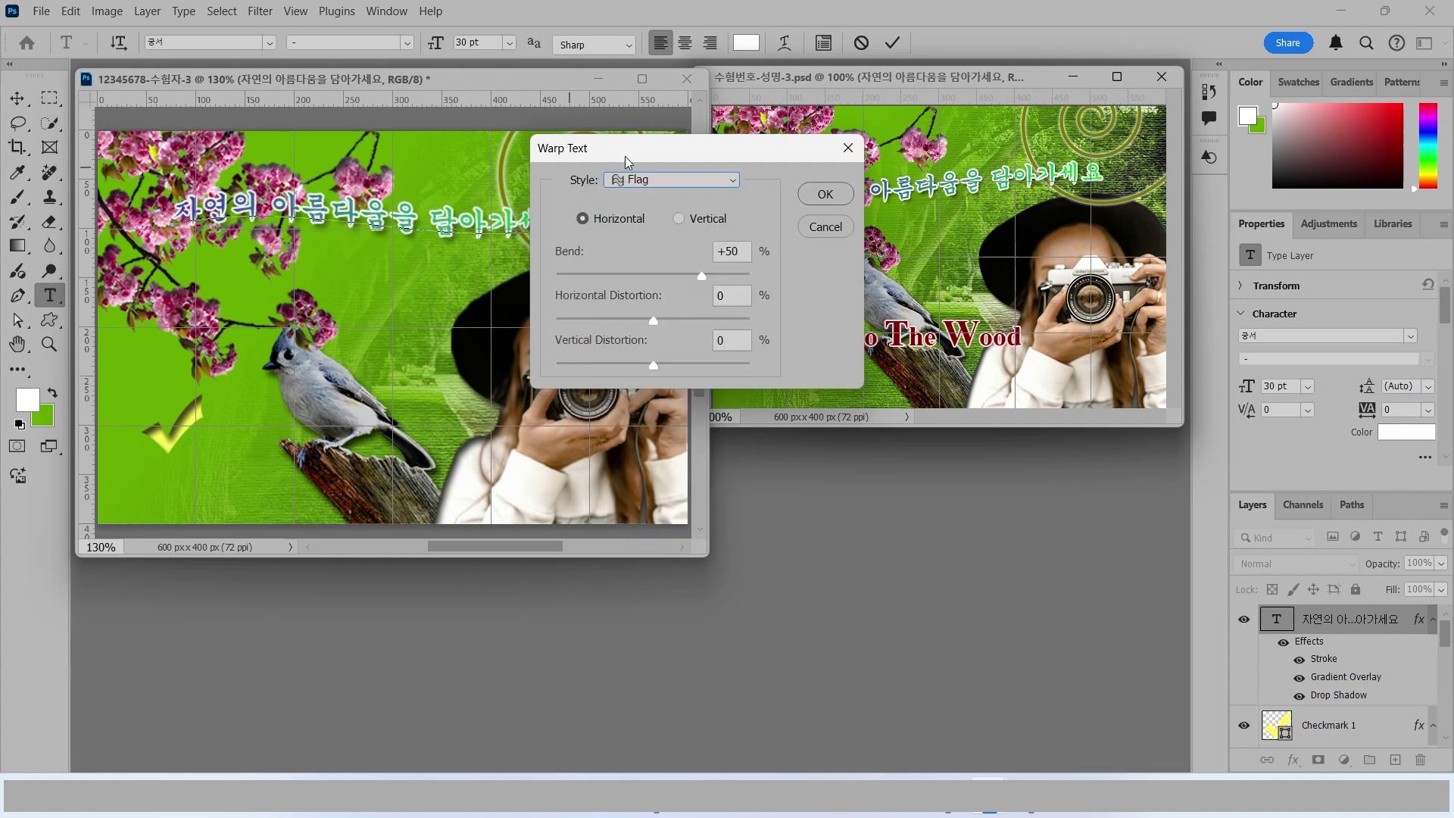
{"action": "left_click_drag", "start_coordinate": [661, 147], "coordinate": [662, 337]}
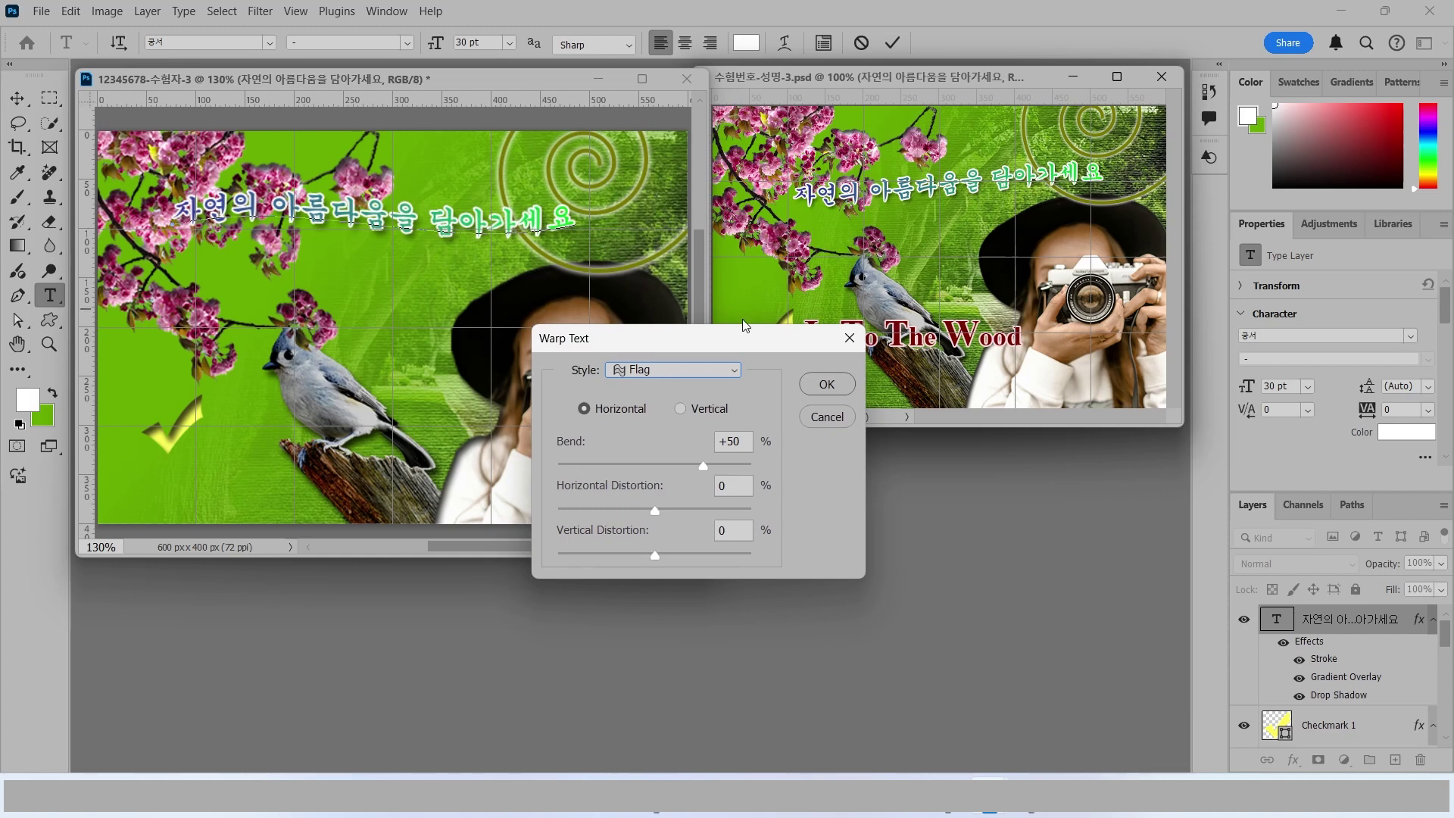
{"action": "left_click", "coordinate": [642, 370]}
{"action": "left_click", "coordinate": [639, 642]}
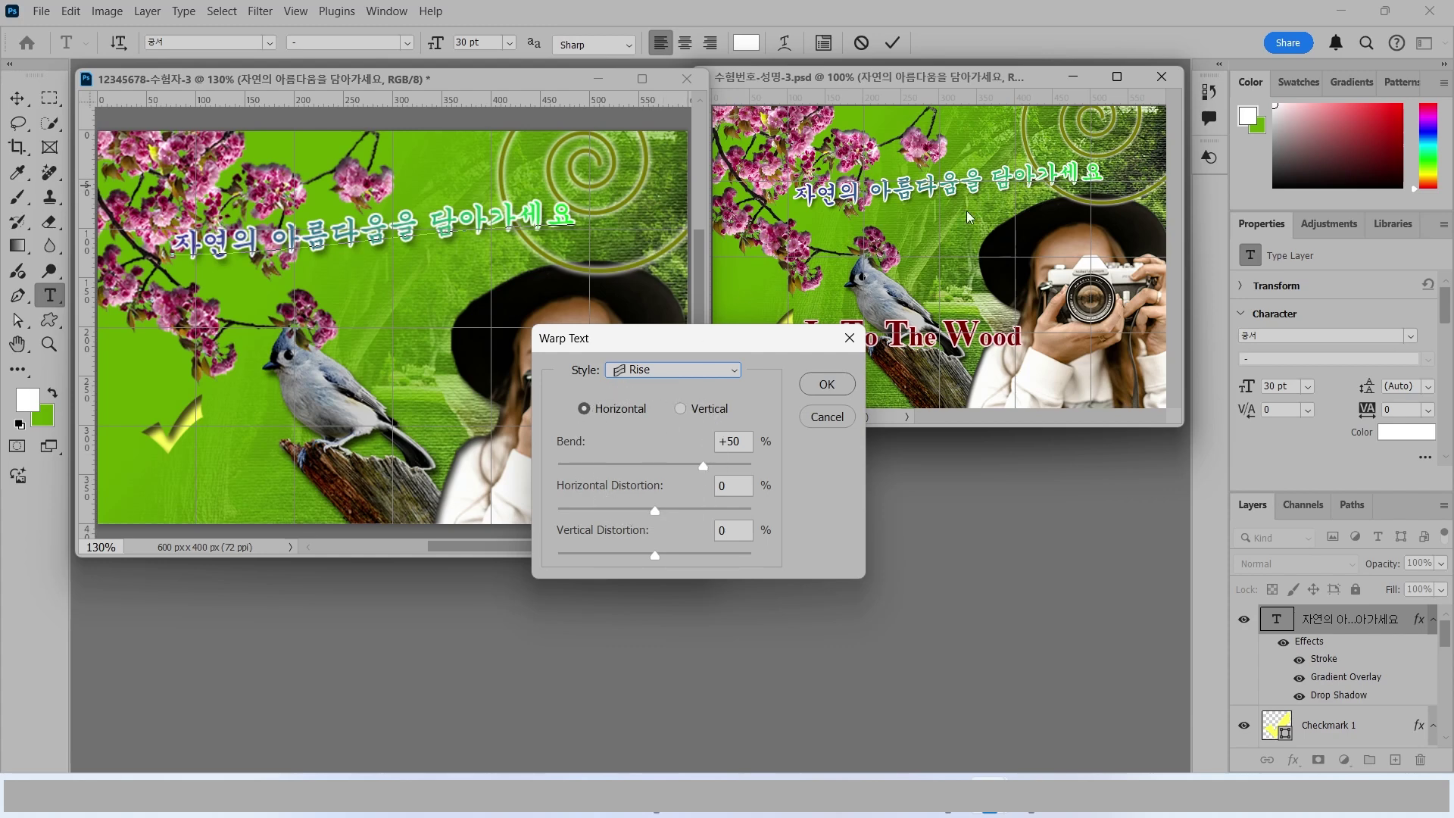
{"action": "left_click", "coordinate": [827, 384]}
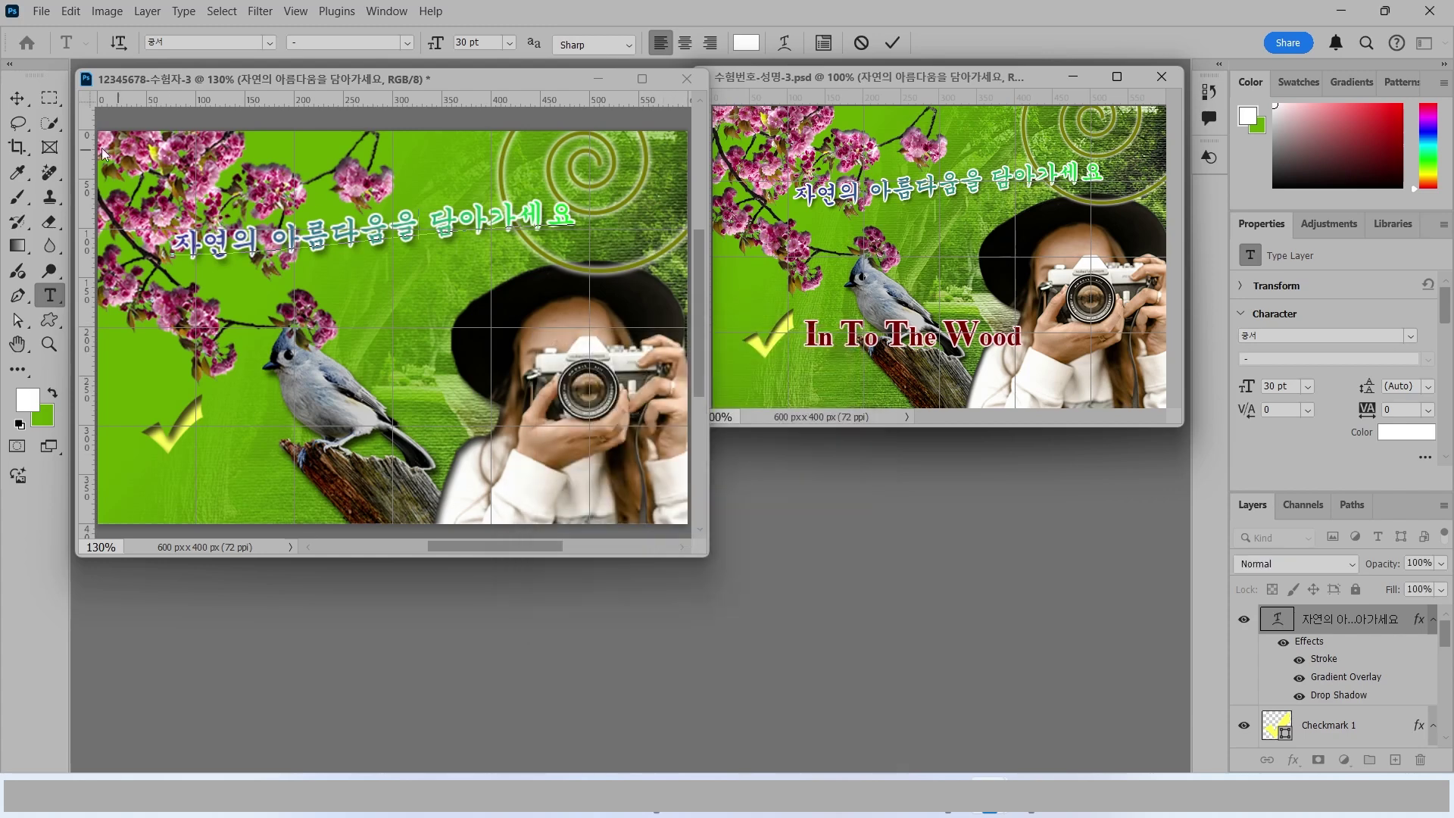
{"action": "left_click", "coordinate": [16, 97]}
{"action": "mouse_move", "coordinate": [346, 237]}
{"action": "left_mouse_down"}
{"action": "mouse_move", "coordinate": [357, 223]}
{"action": "mouse_move", "coordinate": [371, 234]}
{"action": "left_mouse_up"}
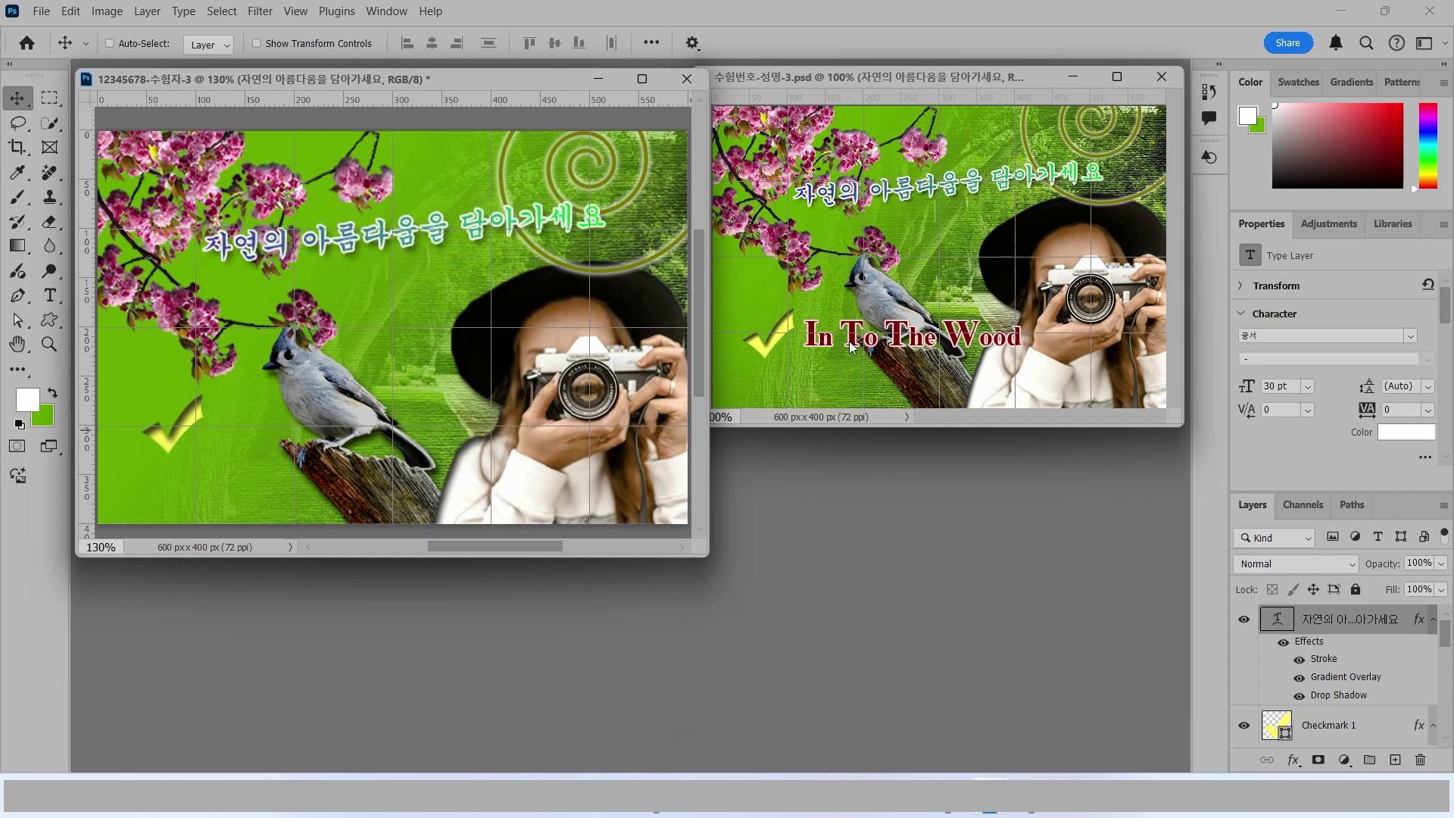
Step: Add a new text line reading "In To The Wood" across the bird, above and to the right of the checkmark
{"action": "left_click", "coordinate": [50, 295]}
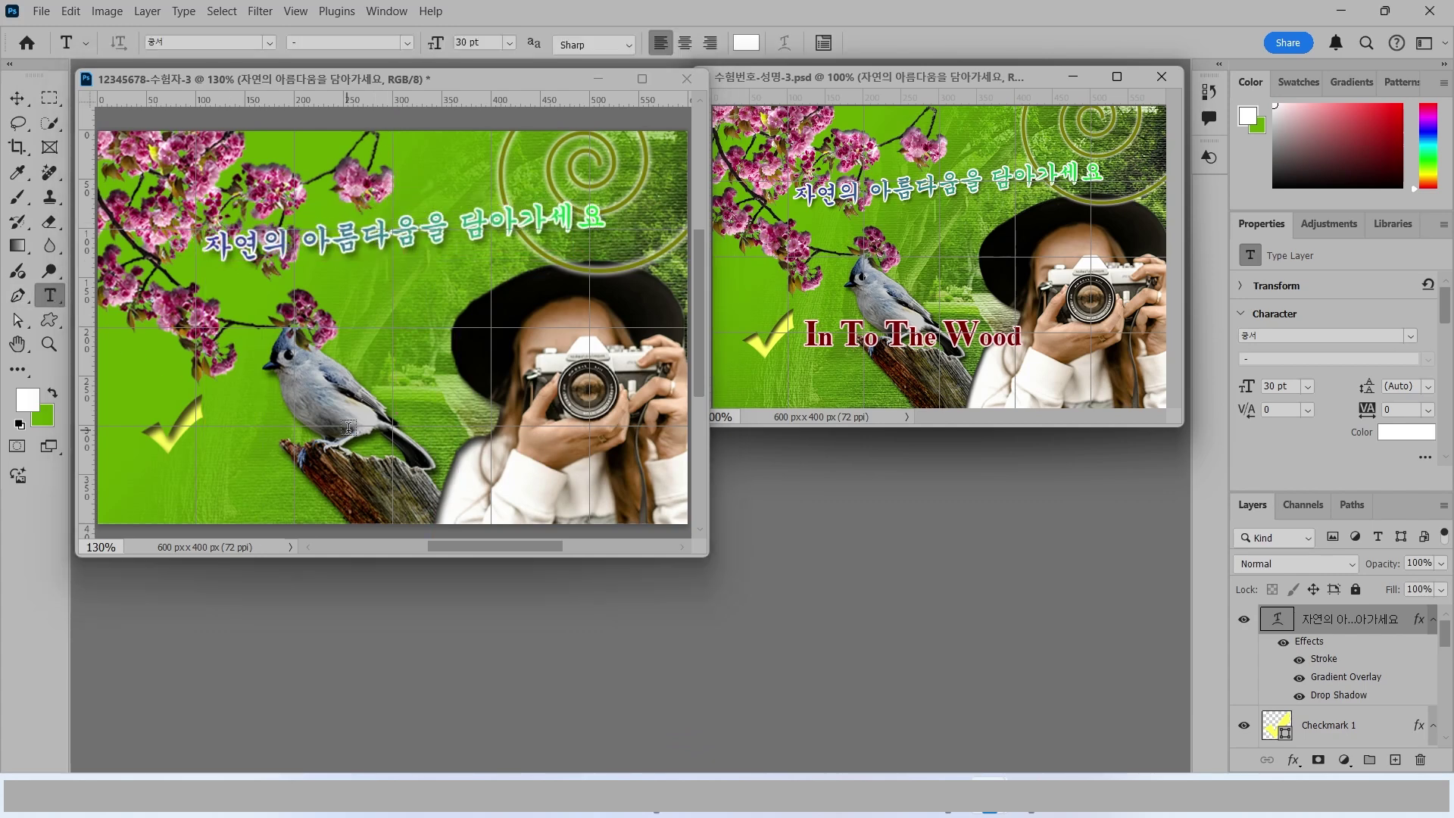
{"action": "left_click", "coordinate": [253, 382]}
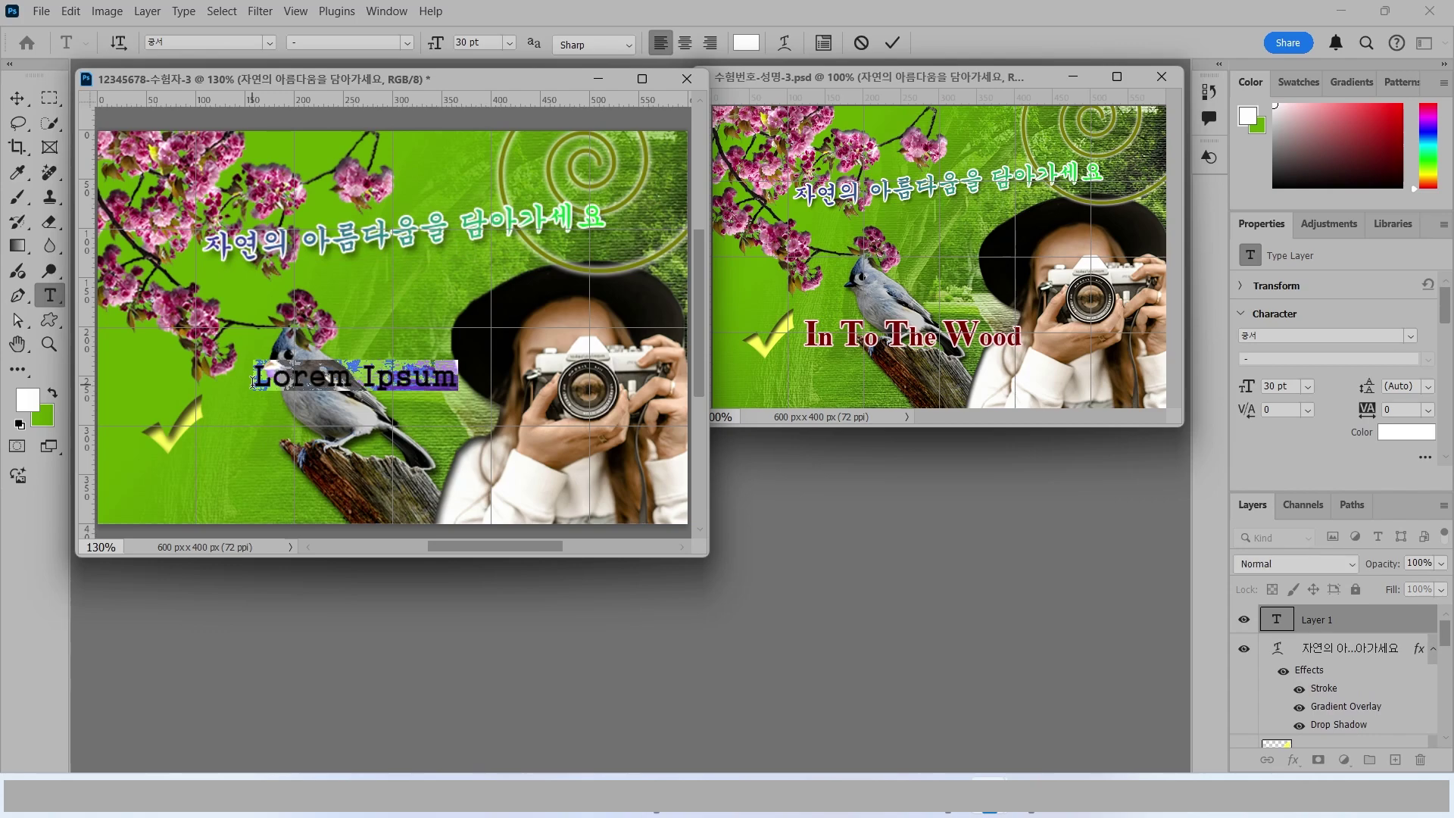
{"action": "type", "text": "In To T"}
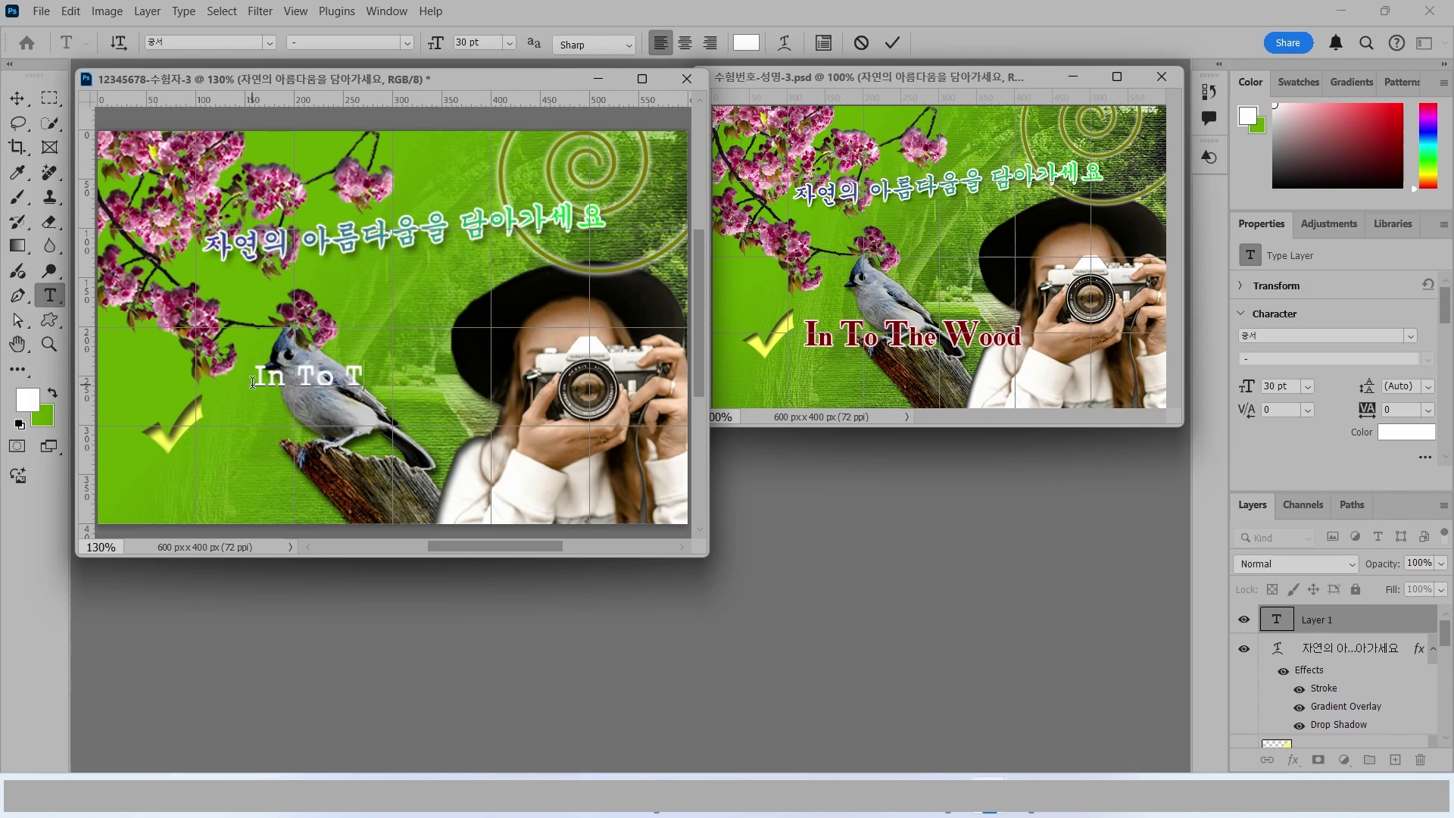
{"action": "type", "text": "he Wood"}
{"action": "left_click", "coordinate": [893, 43]}
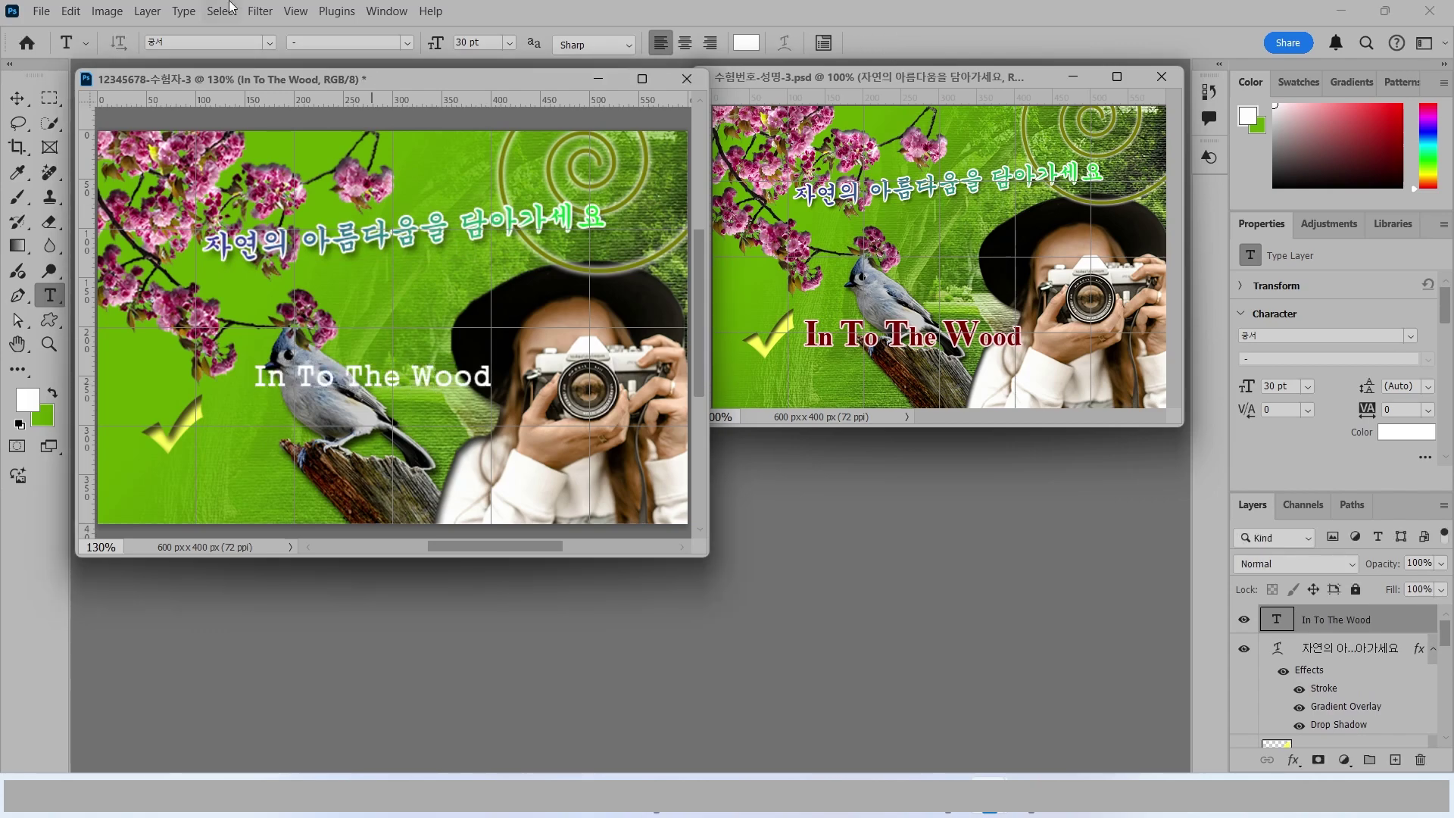
Step: Change the font of the "In To The Wood" text to Times New Roman
{"action": "left_click", "coordinate": [269, 43]}
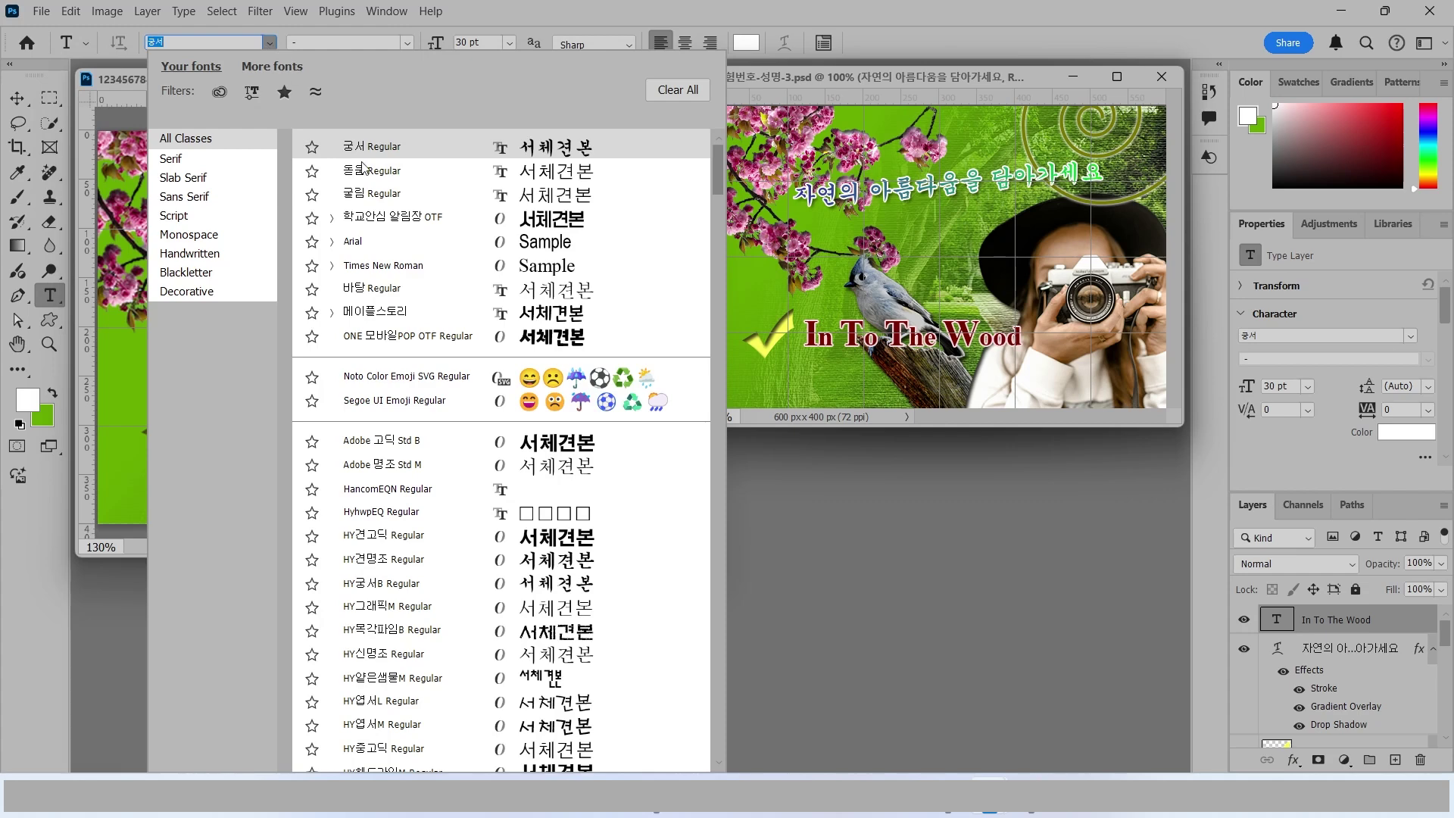
{"action": "key", "text": "Down"}
{"action": "key", "text": "Down"}
{"action": "key", "text": "Down"}
{"action": "left_click", "coordinate": [371, 265]}
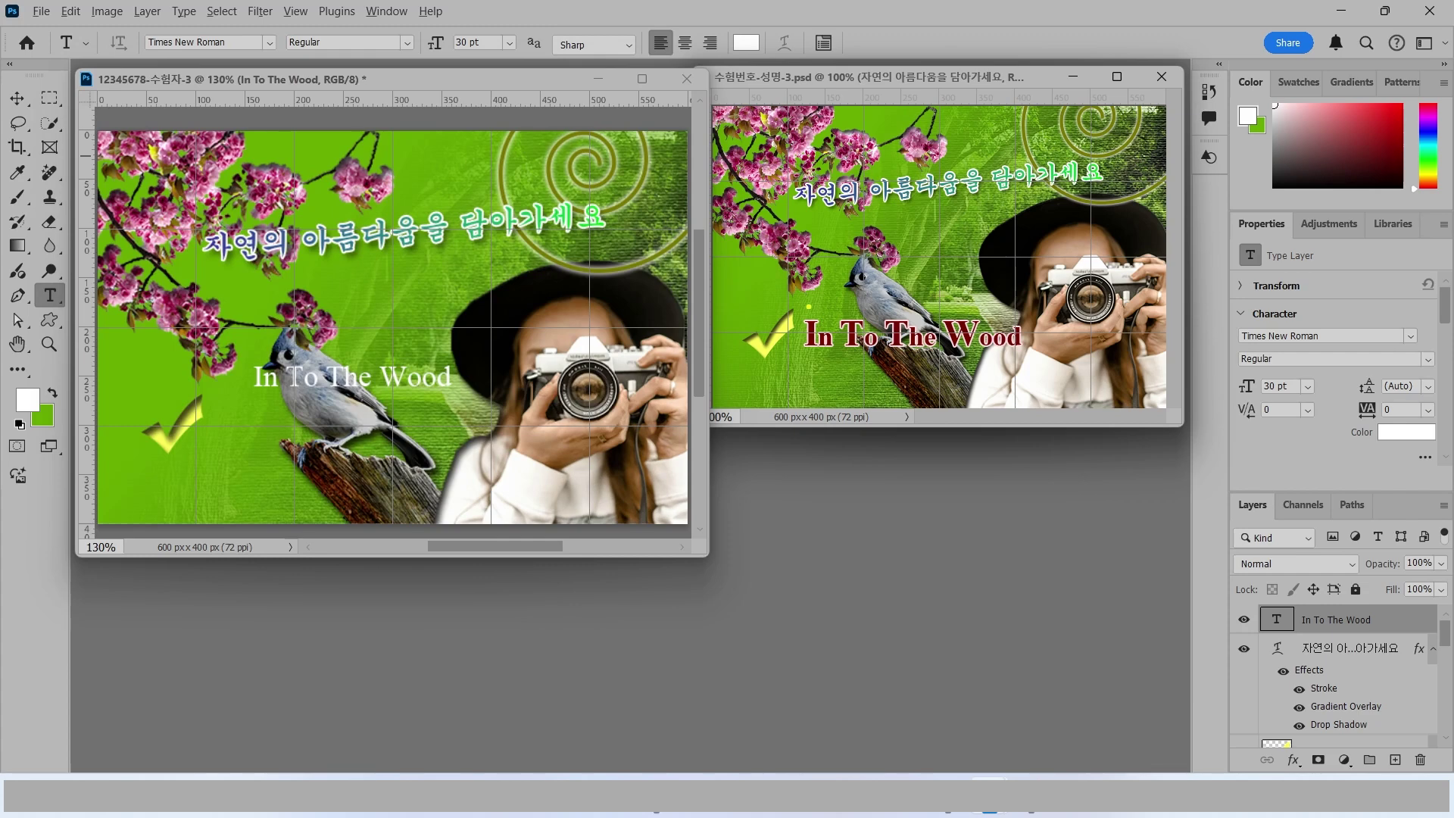
{"action": "left_click_drag", "start_coordinate": [809, 307], "coordinate": [792, 268]}
{"action": "left_click_drag", "start_coordinate": [844, 313], "coordinate": [841, 251]}
{"action": "left_click_drag", "start_coordinate": [888, 310], "coordinate": [900, 265]}
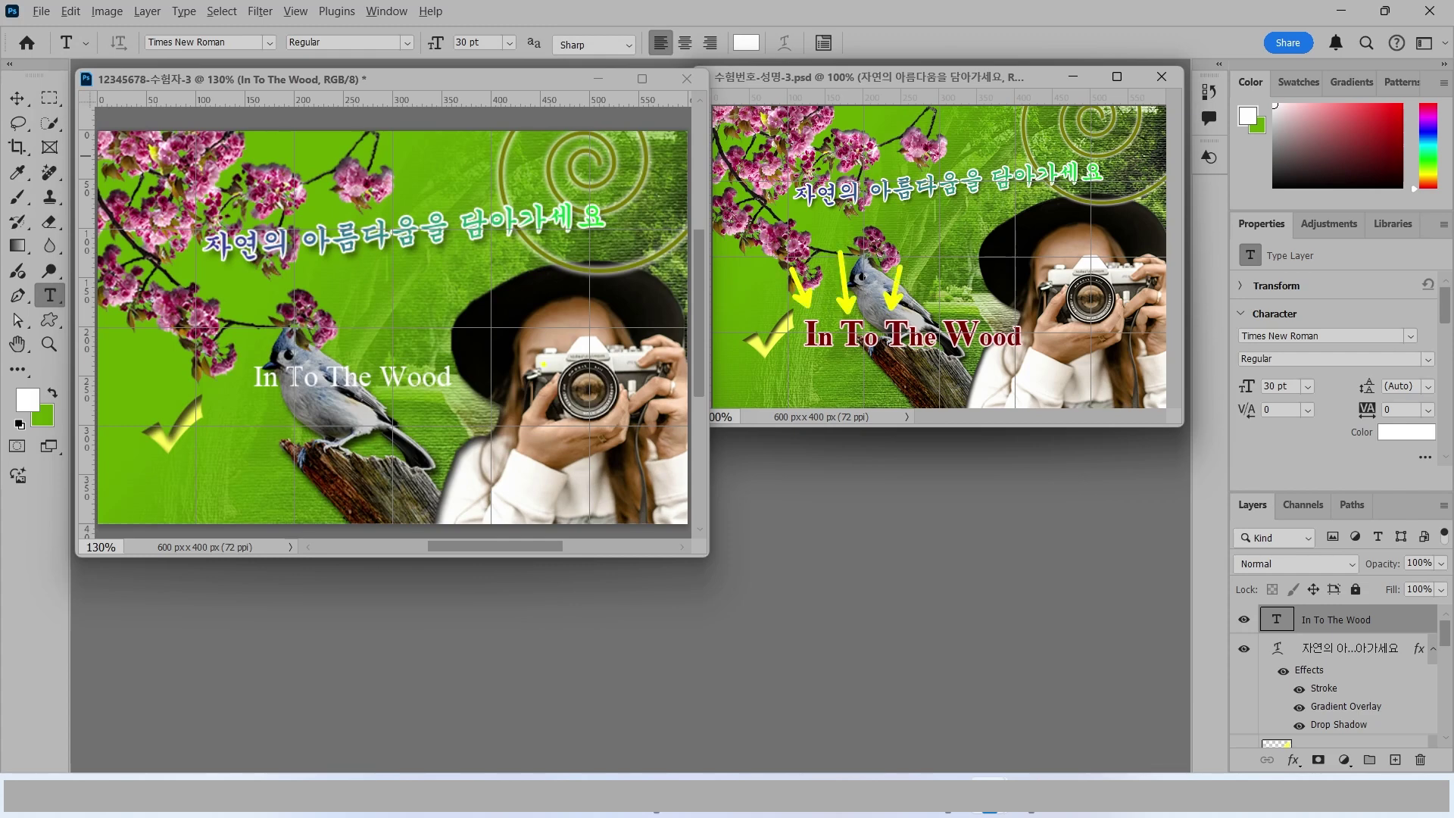
{"action": "key", "text": "Escape"}
Step: Set the "In To The Wood" text to 36 pt and colour it #770000
{"action": "left_click_drag", "start_coordinate": [489, 43], "coordinate": [361, 46]}
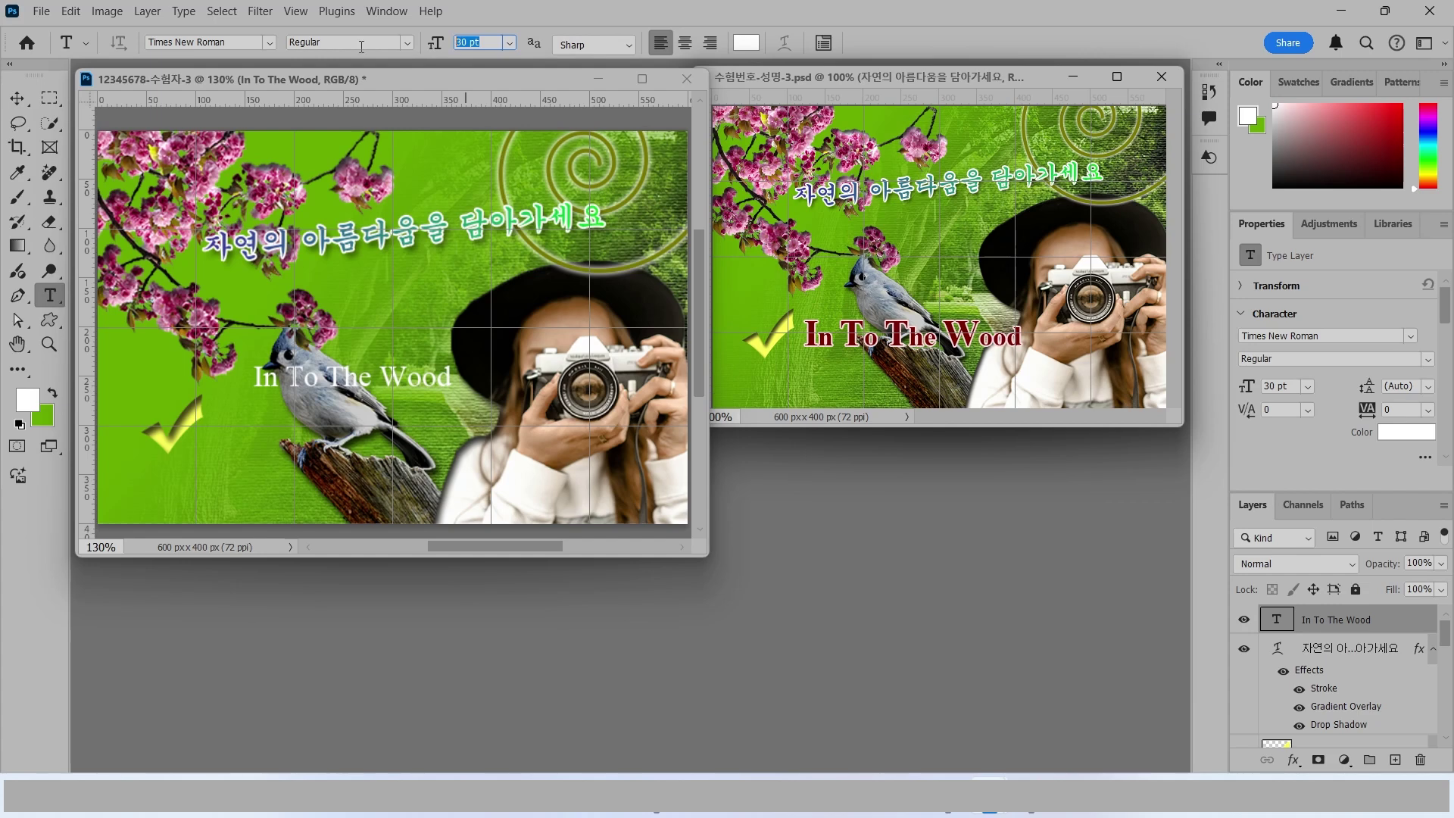
{"action": "type", "text": "36"}
{"action": "key", "text": "Return"}
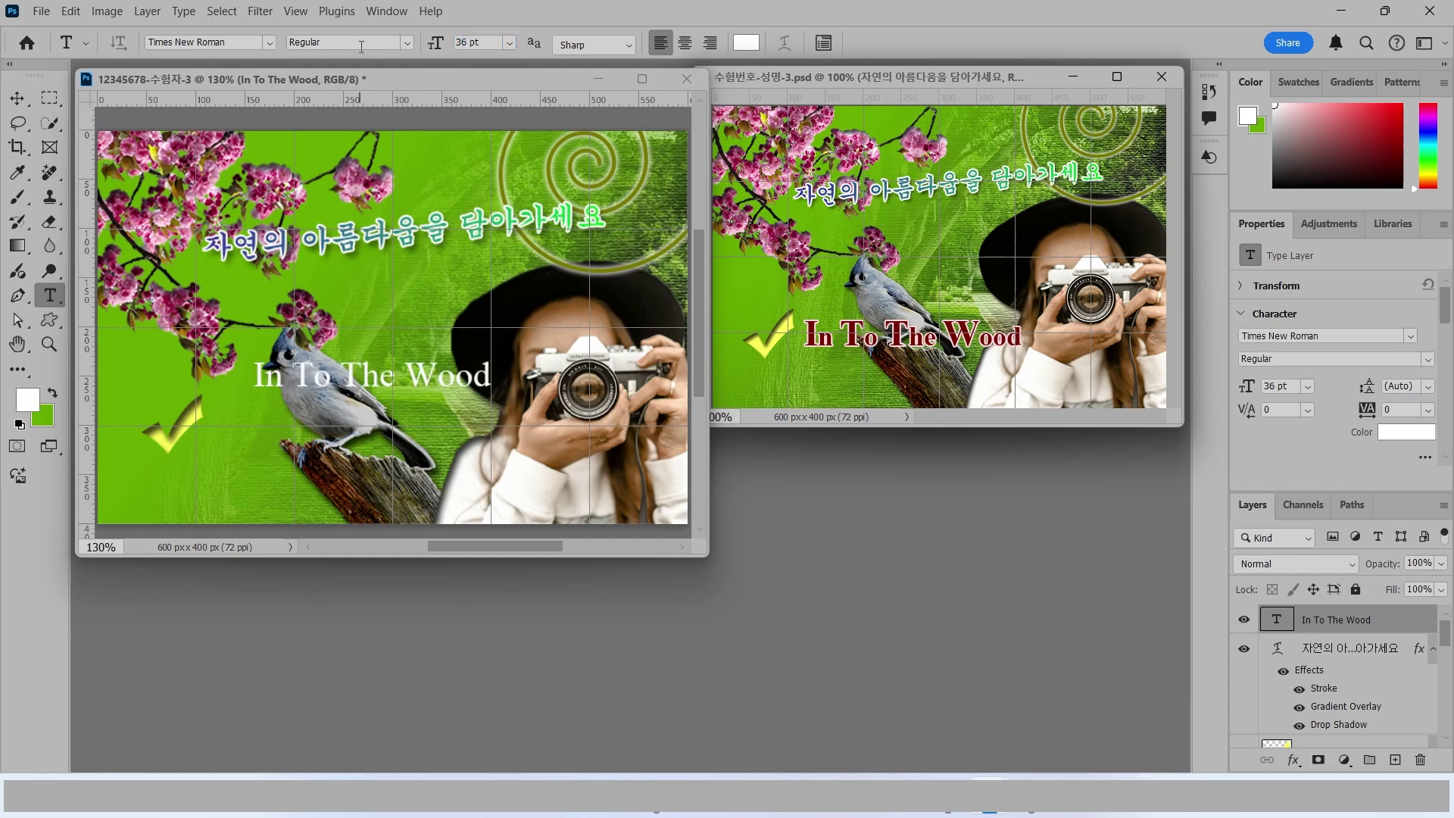
{"action": "left_click", "coordinate": [744, 47]}
{"action": "type", "text": "770000"}
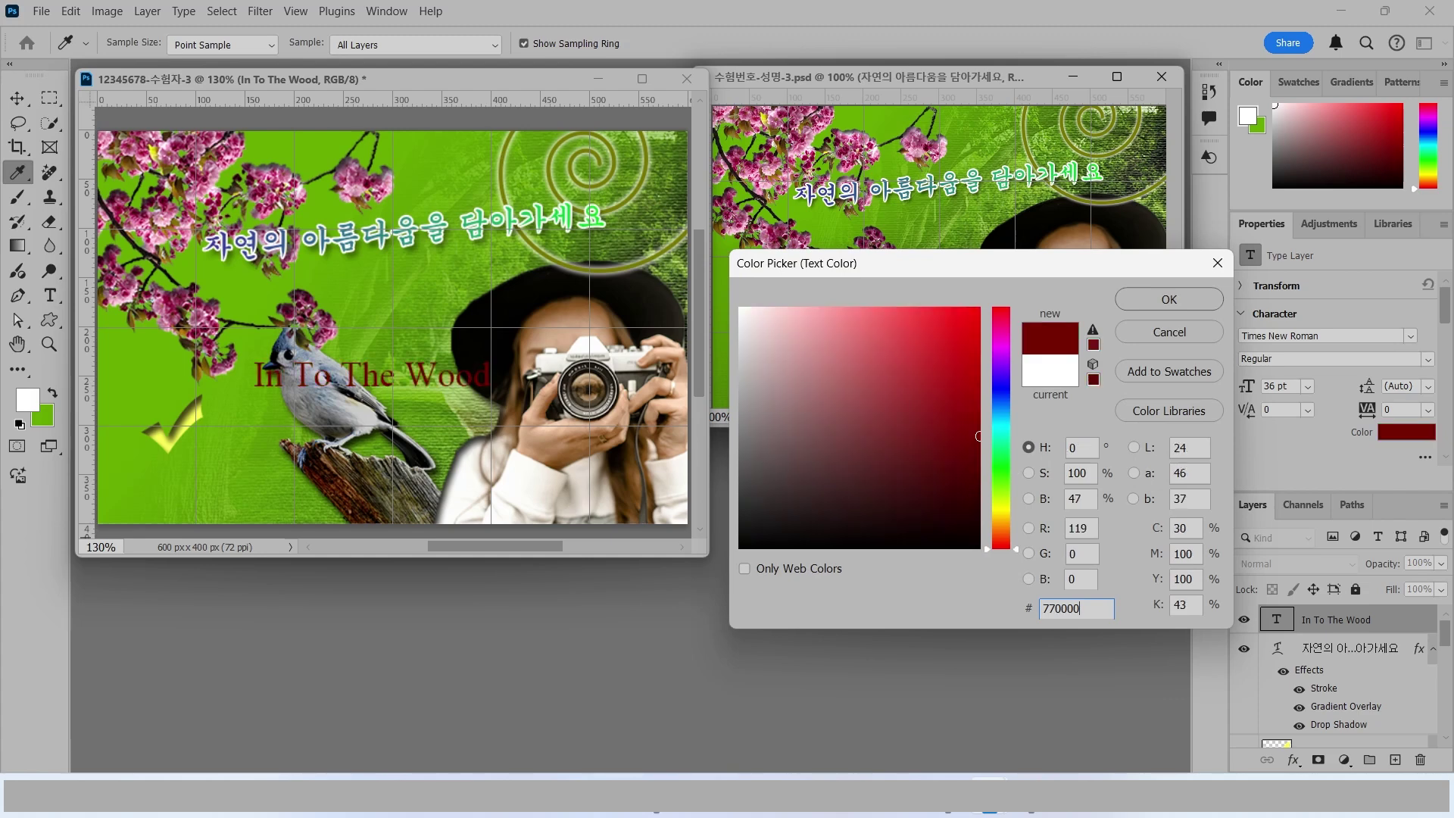
{"action": "key", "text": "Return"}
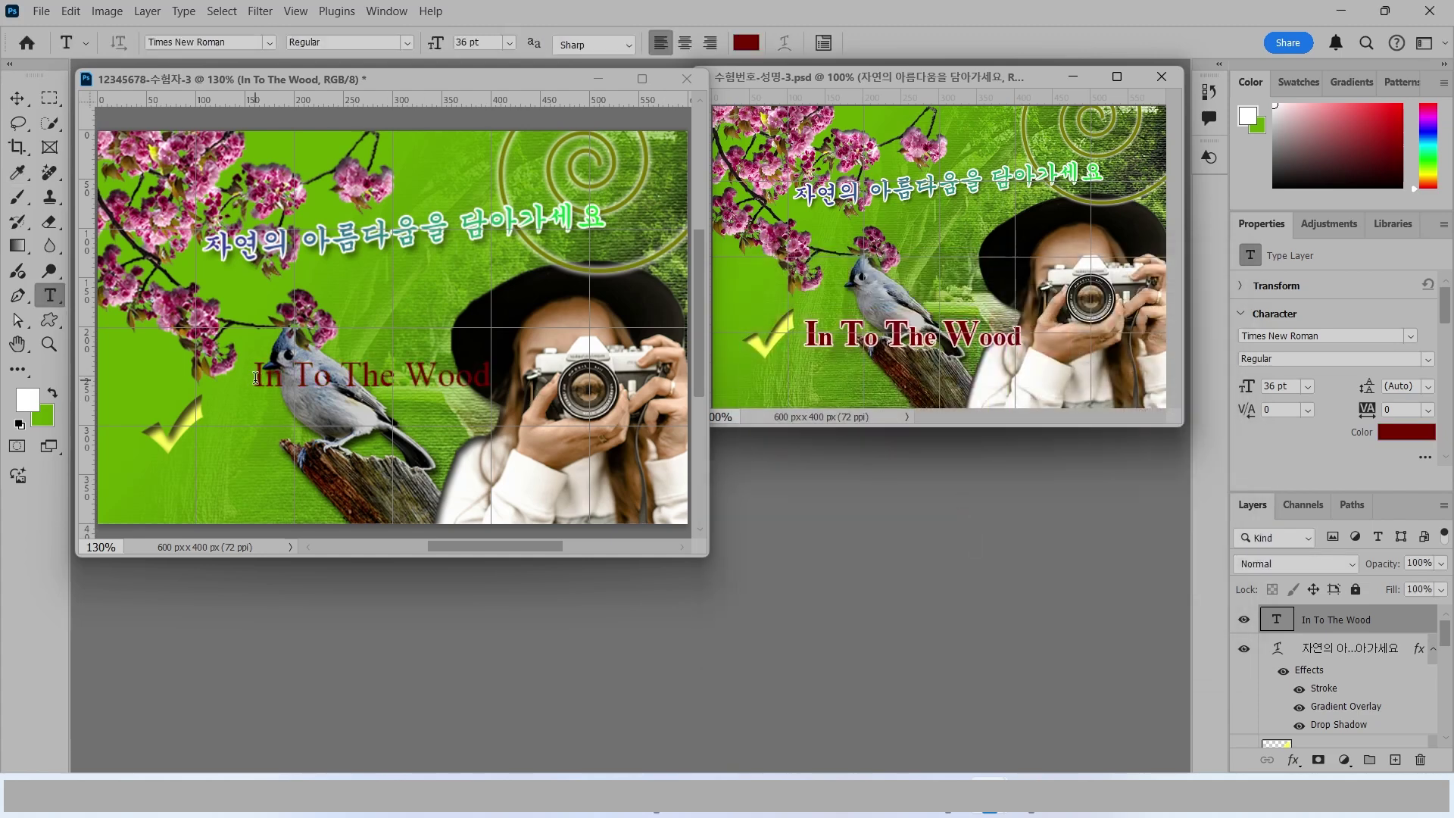
Step: Enlarge the capital I of "In" and the capital T of "To" to 48 pt
{"action": "left_click_drag", "start_coordinate": [255, 378], "coordinate": [264, 376]}
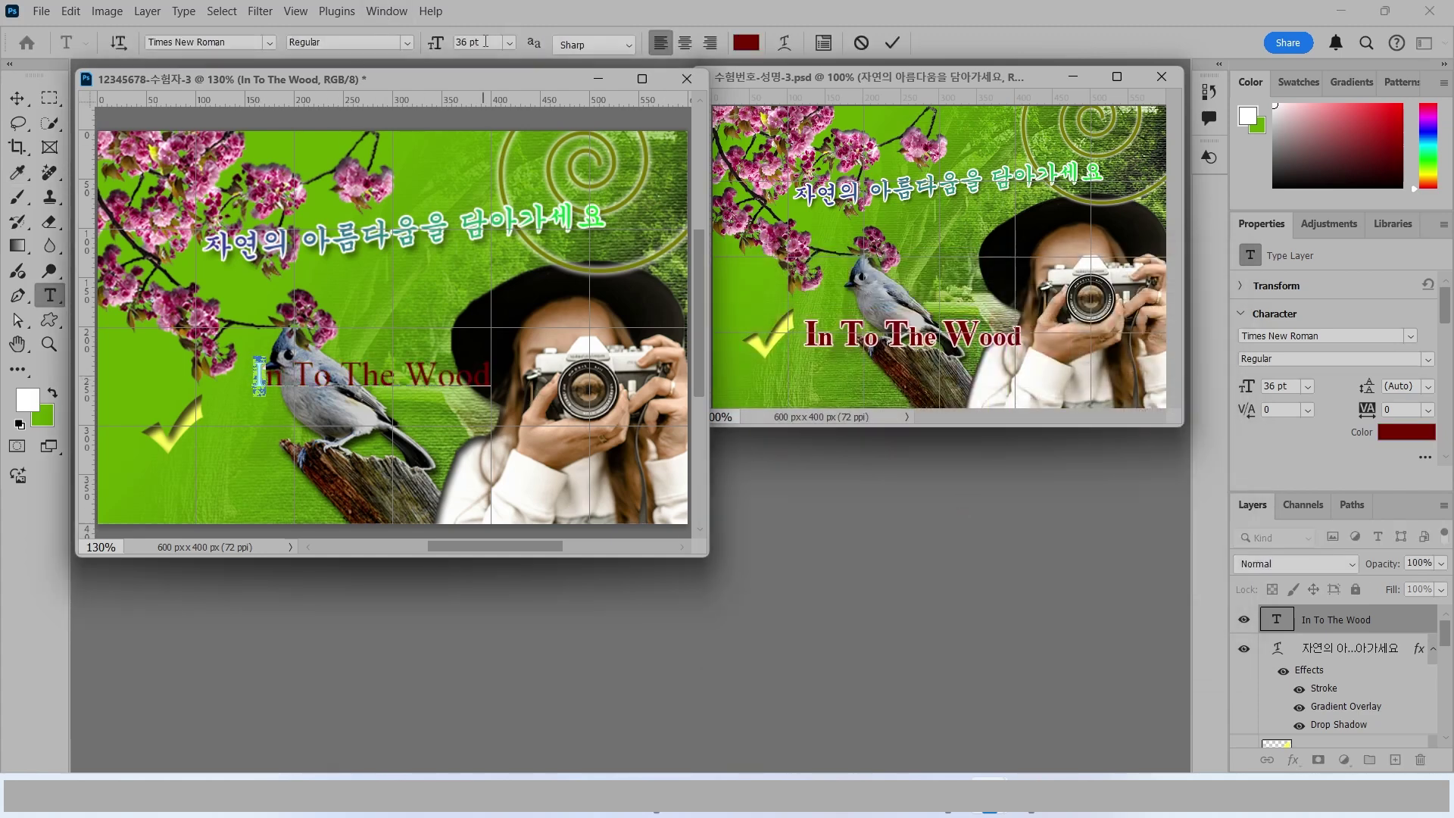
{"action": "left_click", "coordinate": [486, 41]}
{"action": "type", "text": "48"}
{"action": "key", "text": "Return"}
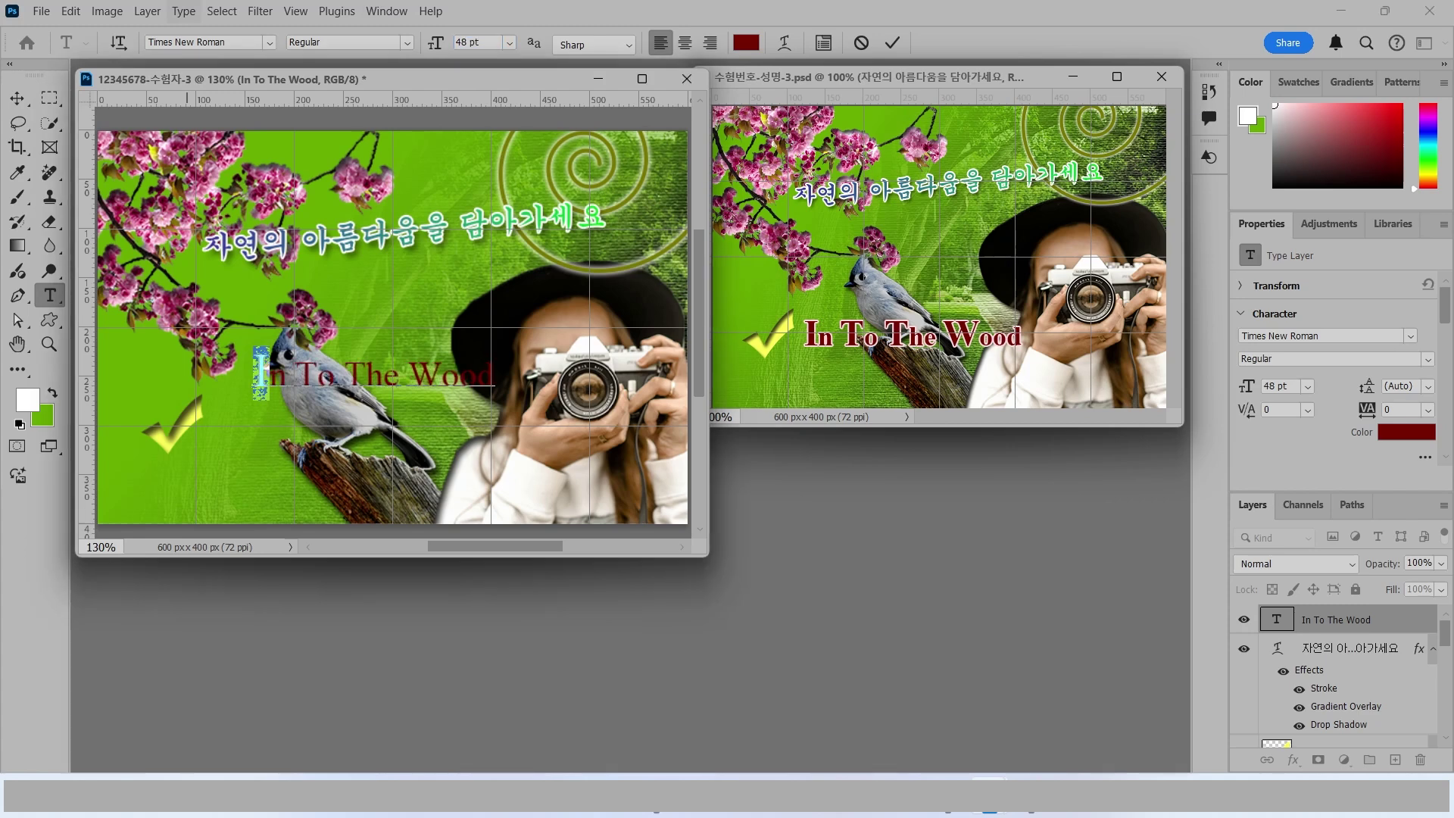
{"action": "left_click_drag", "start_coordinate": [297, 376], "coordinate": [318, 377]}
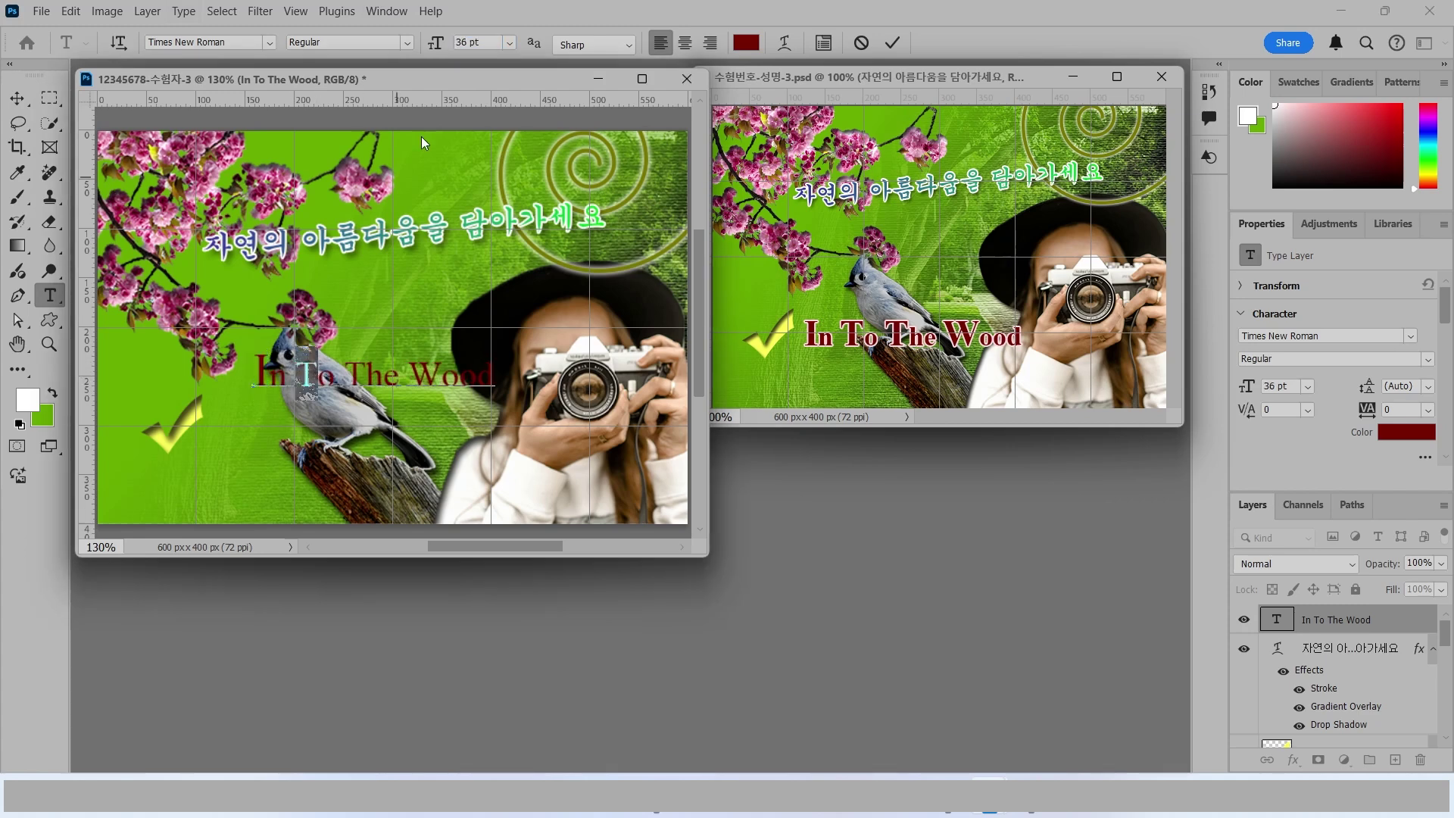
{"action": "type", "text": "48"}
{"action": "key", "text": "Return"}
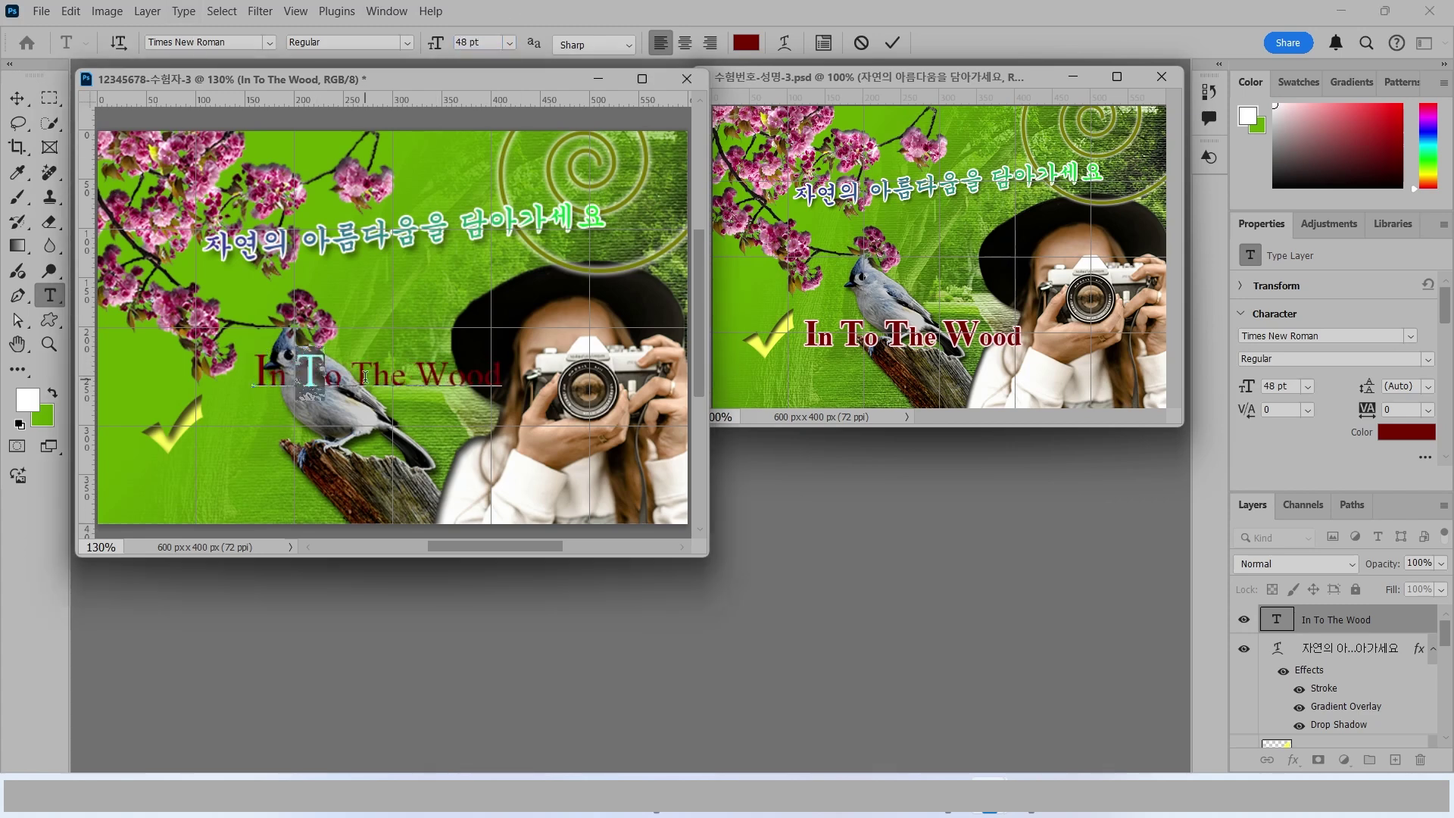
Step: Enlarge the capital T of "The" and the capital W of "Wood" to 48 pt and commit the text edit
{"action": "left_click_drag", "start_coordinate": [351, 377], "coordinate": [457, 376]}
{"action": "type", "text": "48"}
{"action": "key", "text": "Return"}
{"action": "type", "text": "48"}
{"action": "key", "text": "Return"}
{"action": "key", "text": "ctrl+Return"}
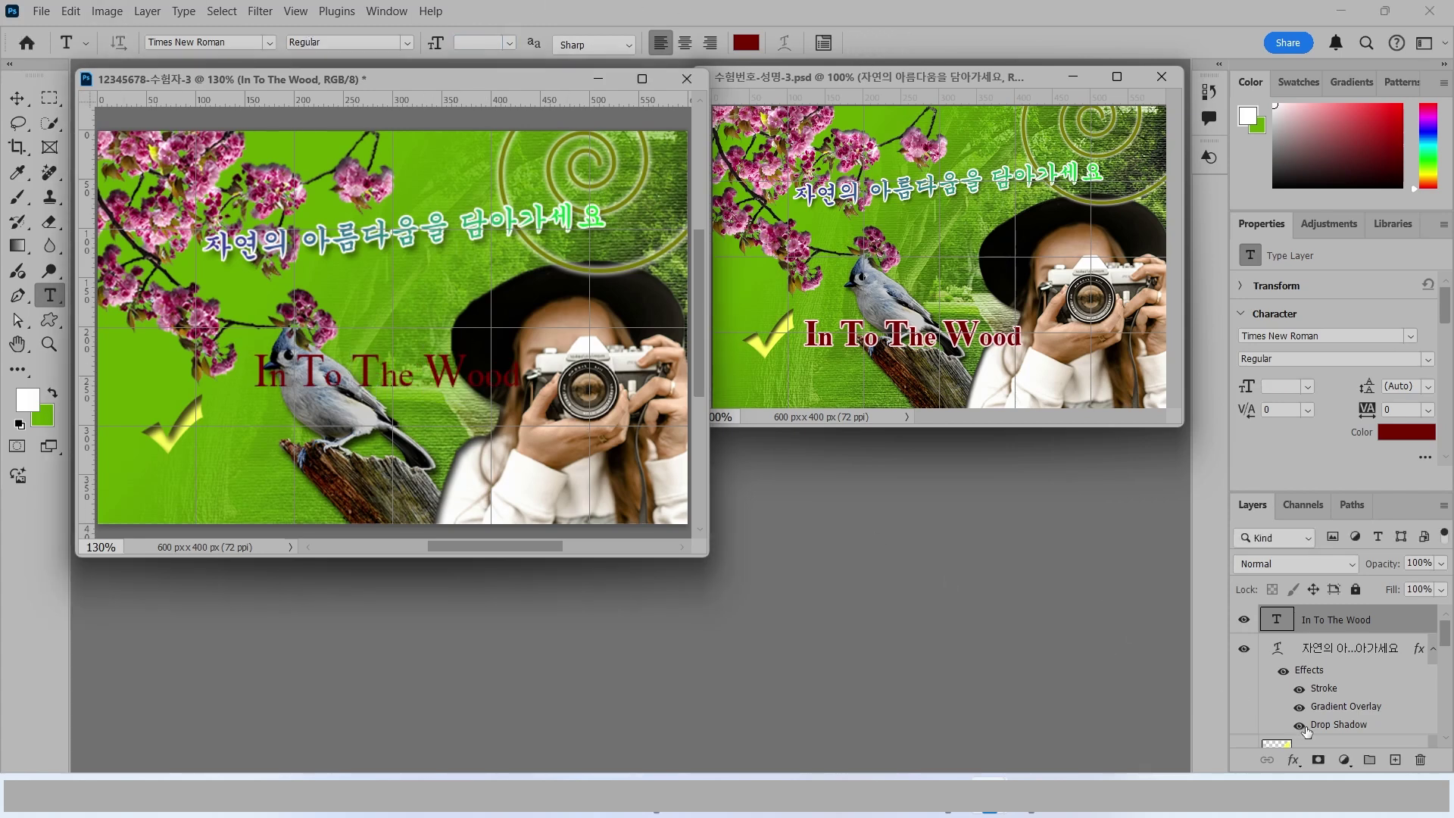
Step: Add an outside Stroke of 2 px in #ffdddd to the "In To The Wood" text
{"action": "left_click", "coordinate": [1295, 760]}
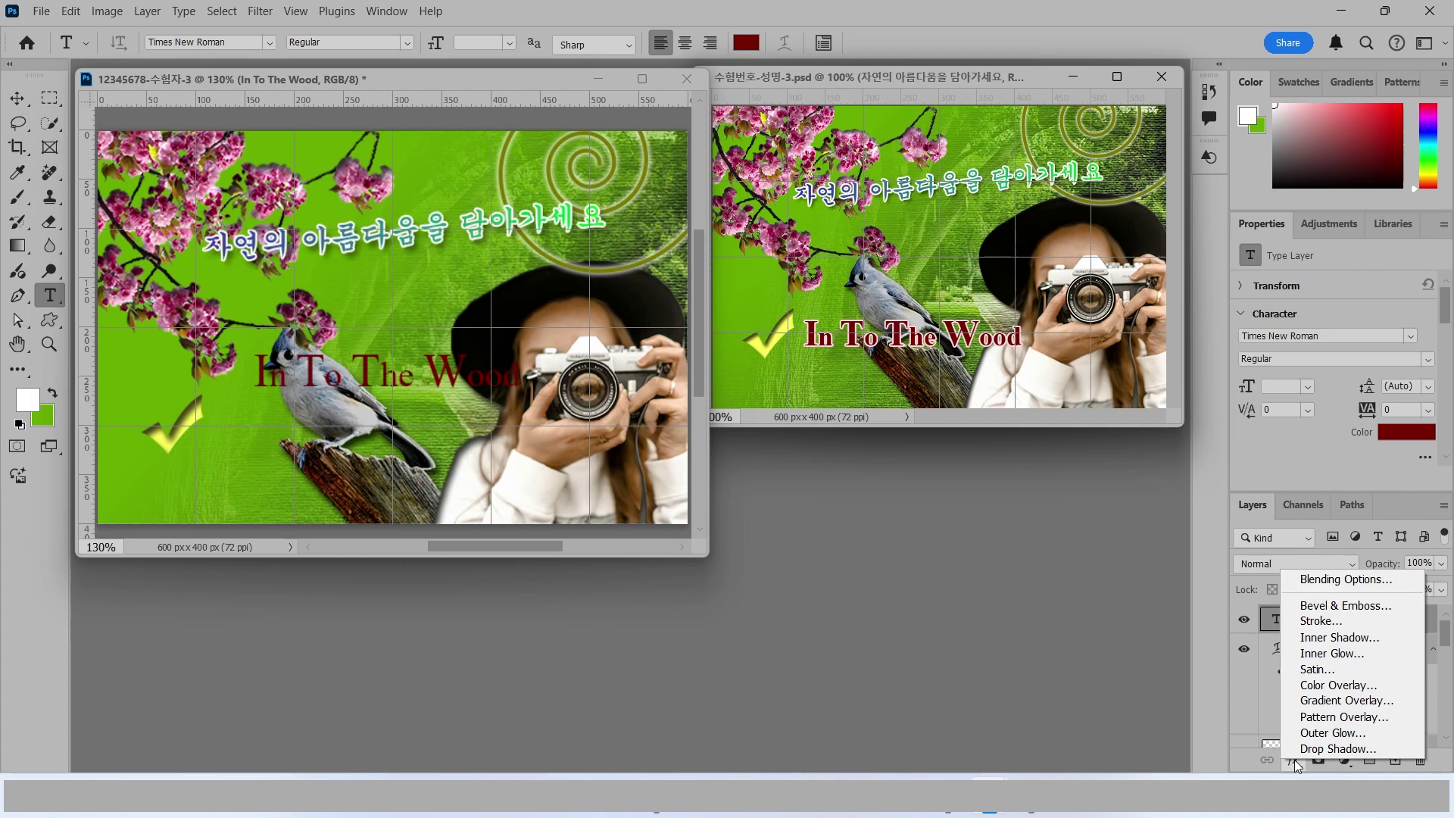
{"action": "left_click", "coordinate": [1322, 620]}
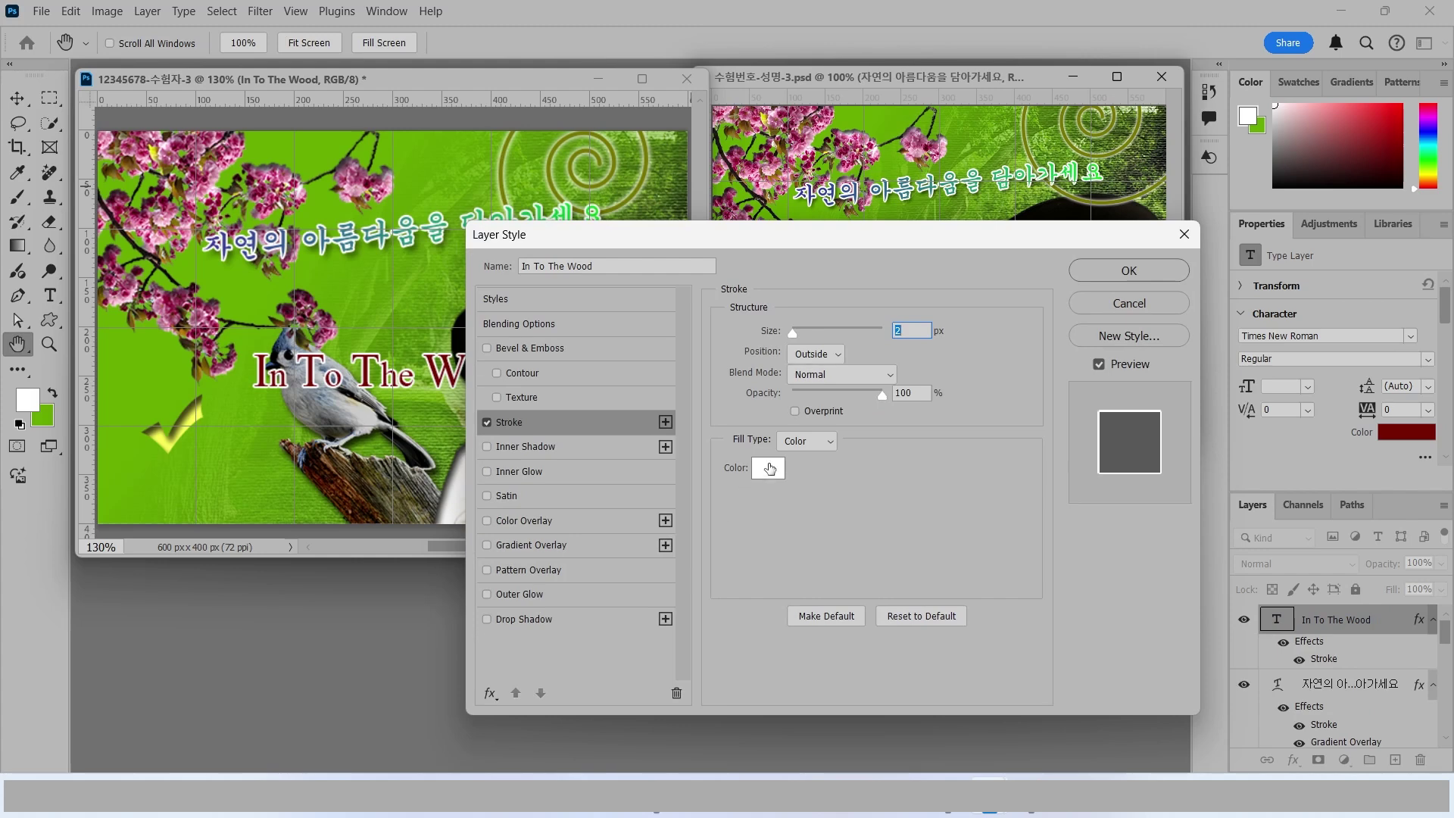
{"action": "left_click", "coordinate": [768, 467]}
{"action": "type", "text": "f"}
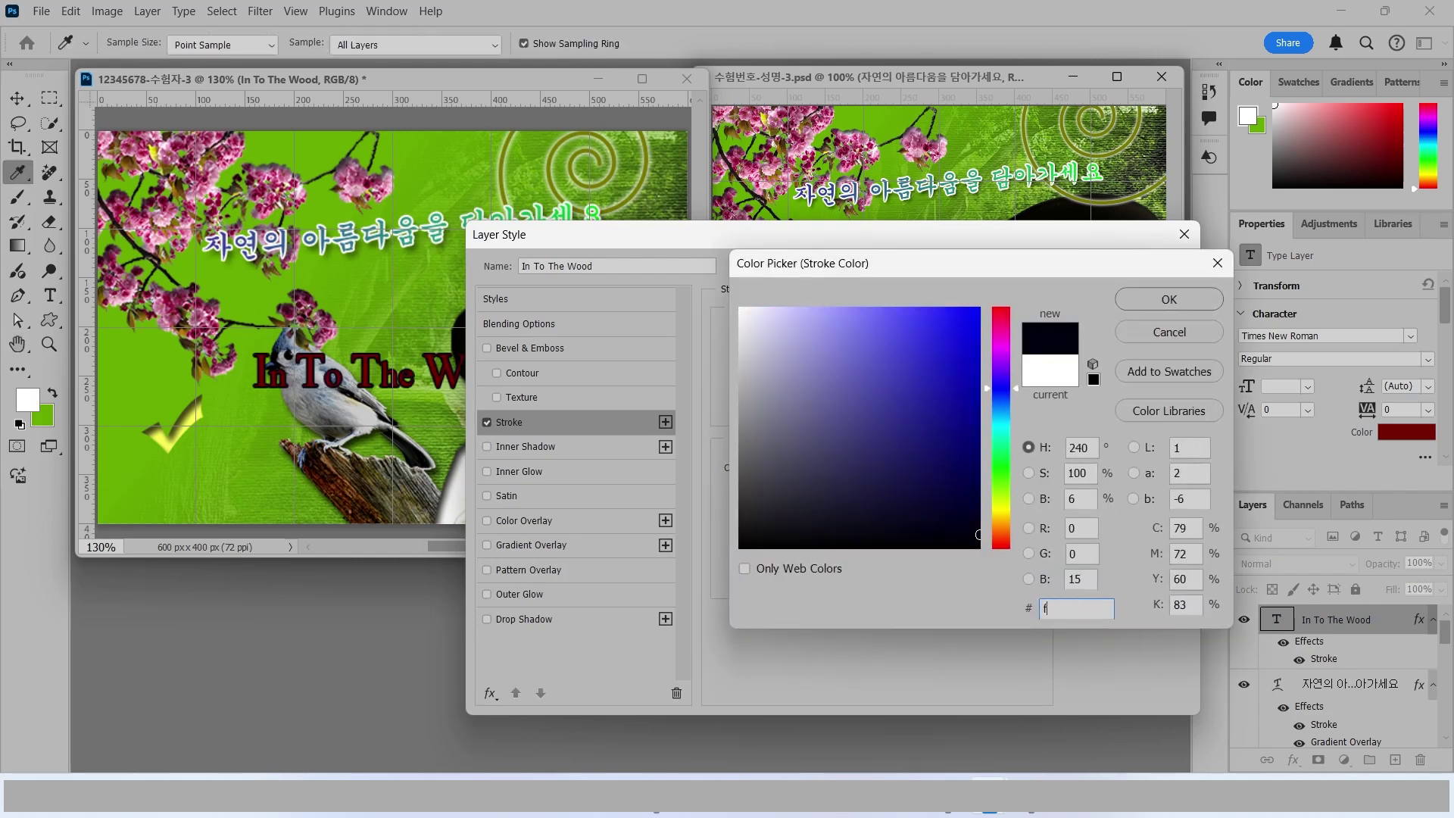
{"action": "type", "text": "fdddd"}
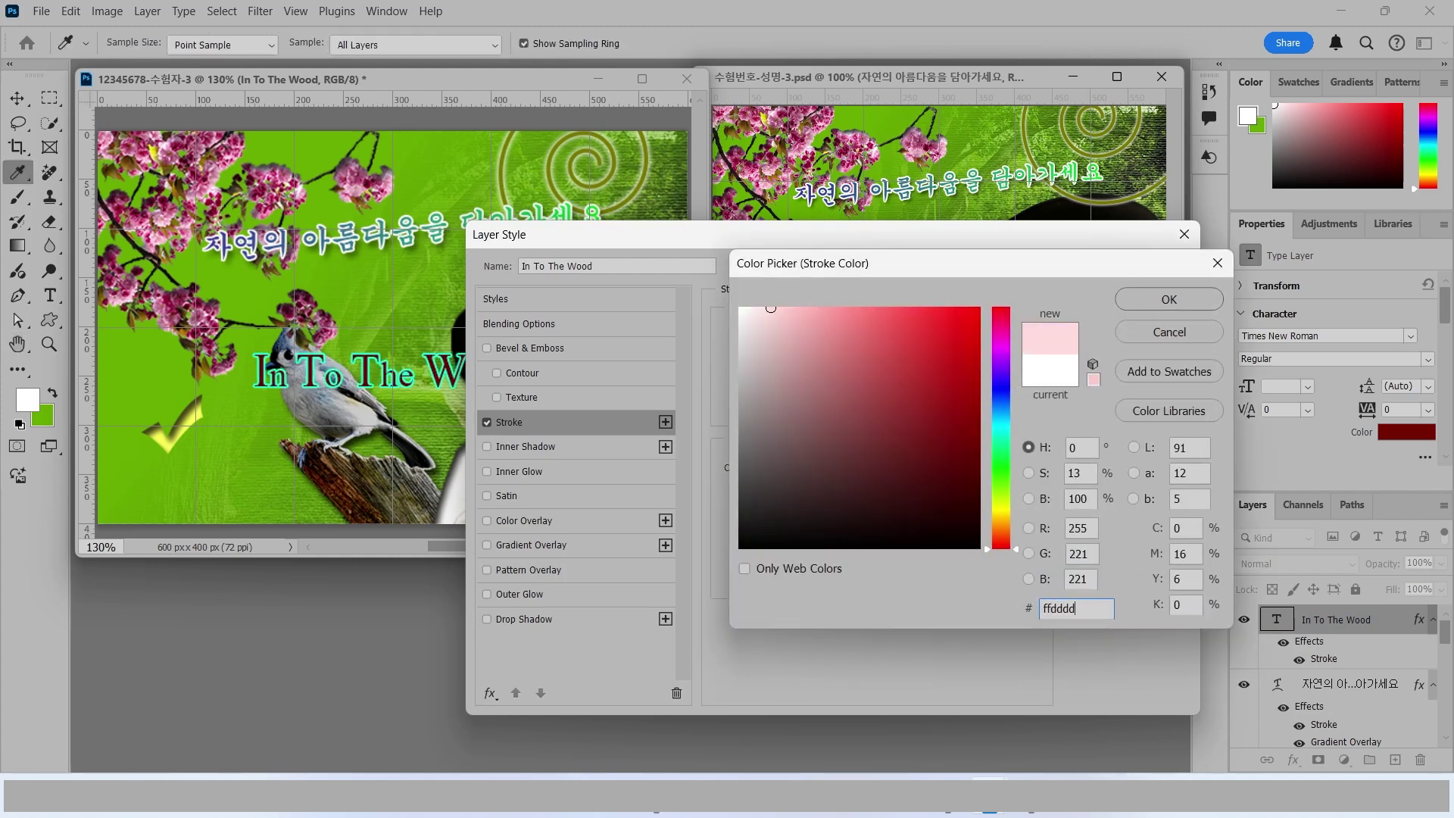
{"action": "key", "text": "Return"}
{"action": "left_click", "coordinate": [1129, 274]}
Step: Move the "In To The Wood" text down and left so it sits directly beside the checkmark
{"action": "left_click", "coordinate": [16, 98]}
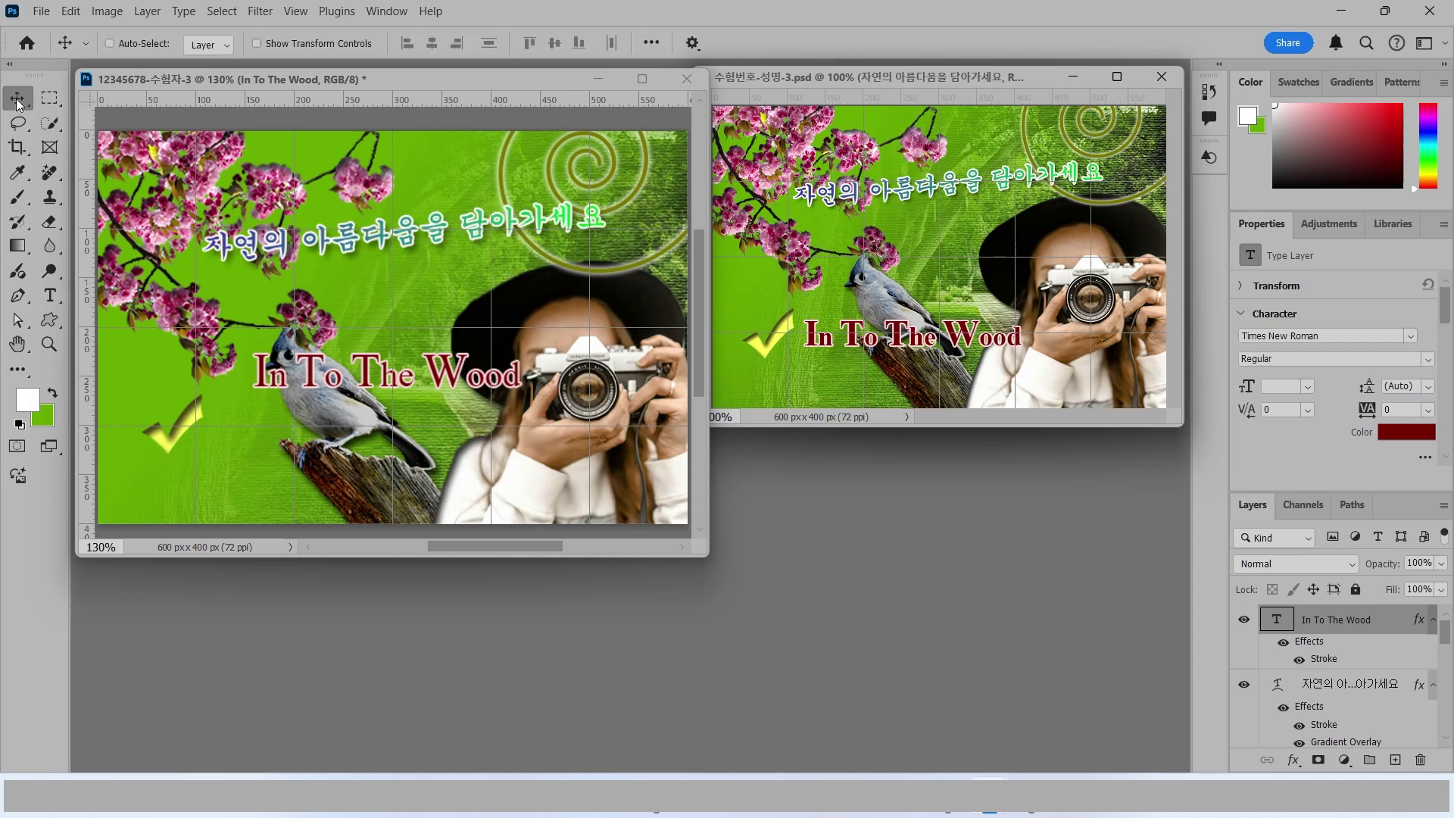
{"action": "left_click_drag", "start_coordinate": [288, 376], "coordinate": [253, 416]}
{"action": "left_click_drag", "start_coordinate": [252, 429], "coordinate": [253, 429]}
Step: Set the font style of the "In To The Wood" text to Bold
{"action": "key", "text": "t"}
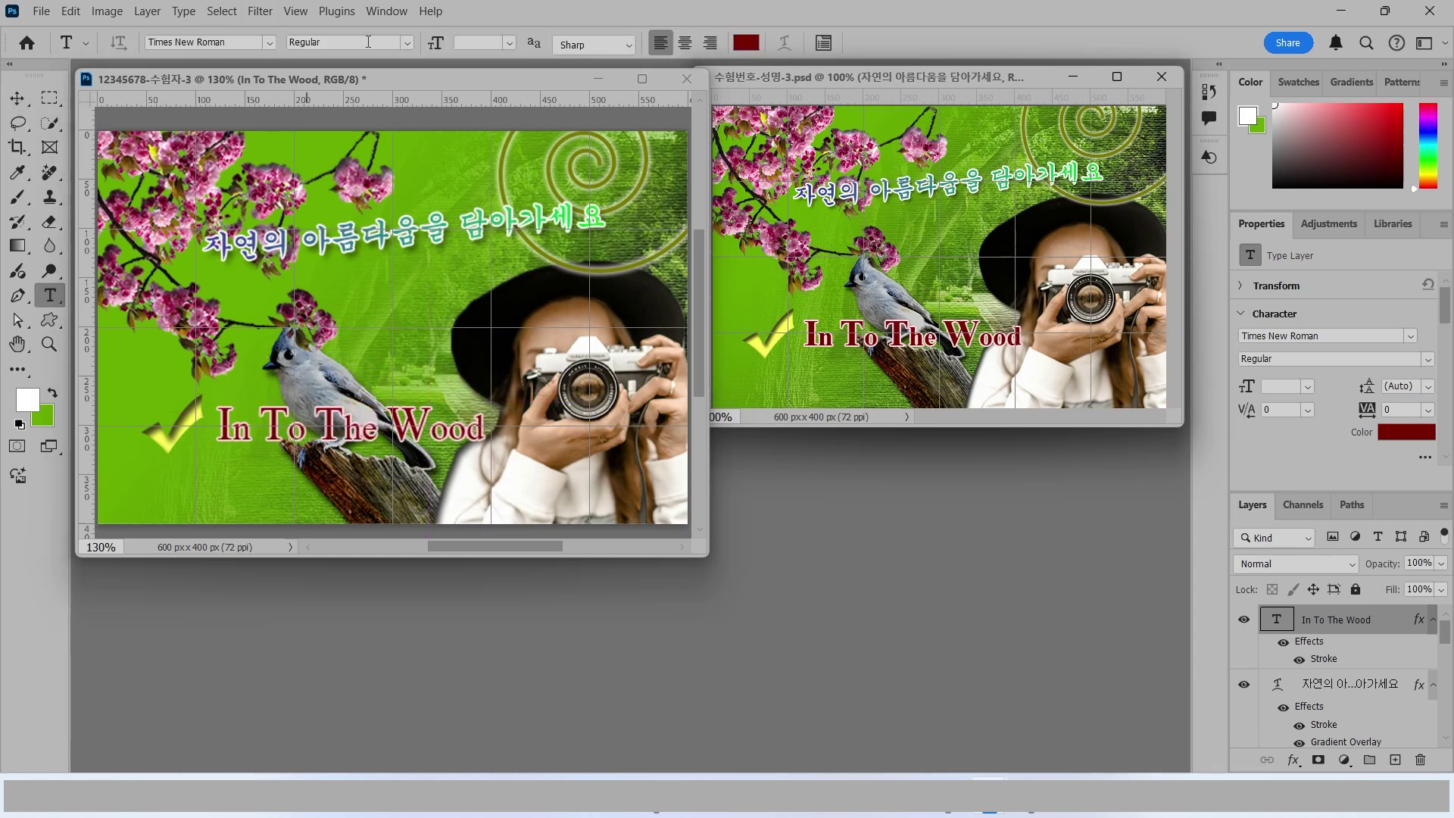
{"action": "left_click", "coordinate": [369, 41]}
{"action": "left_click", "coordinate": [408, 42]}
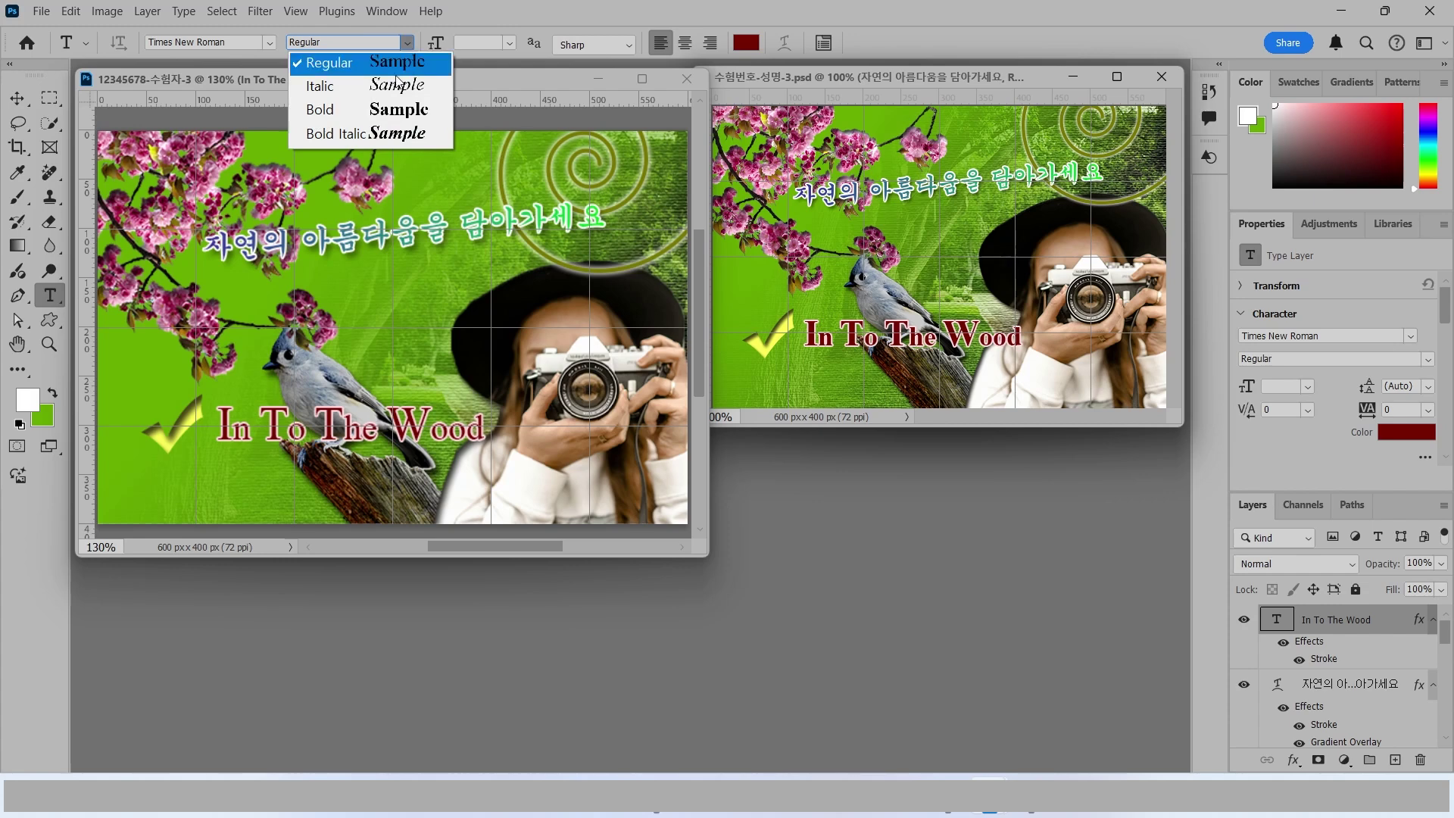
{"action": "left_click", "coordinate": [343, 110]}
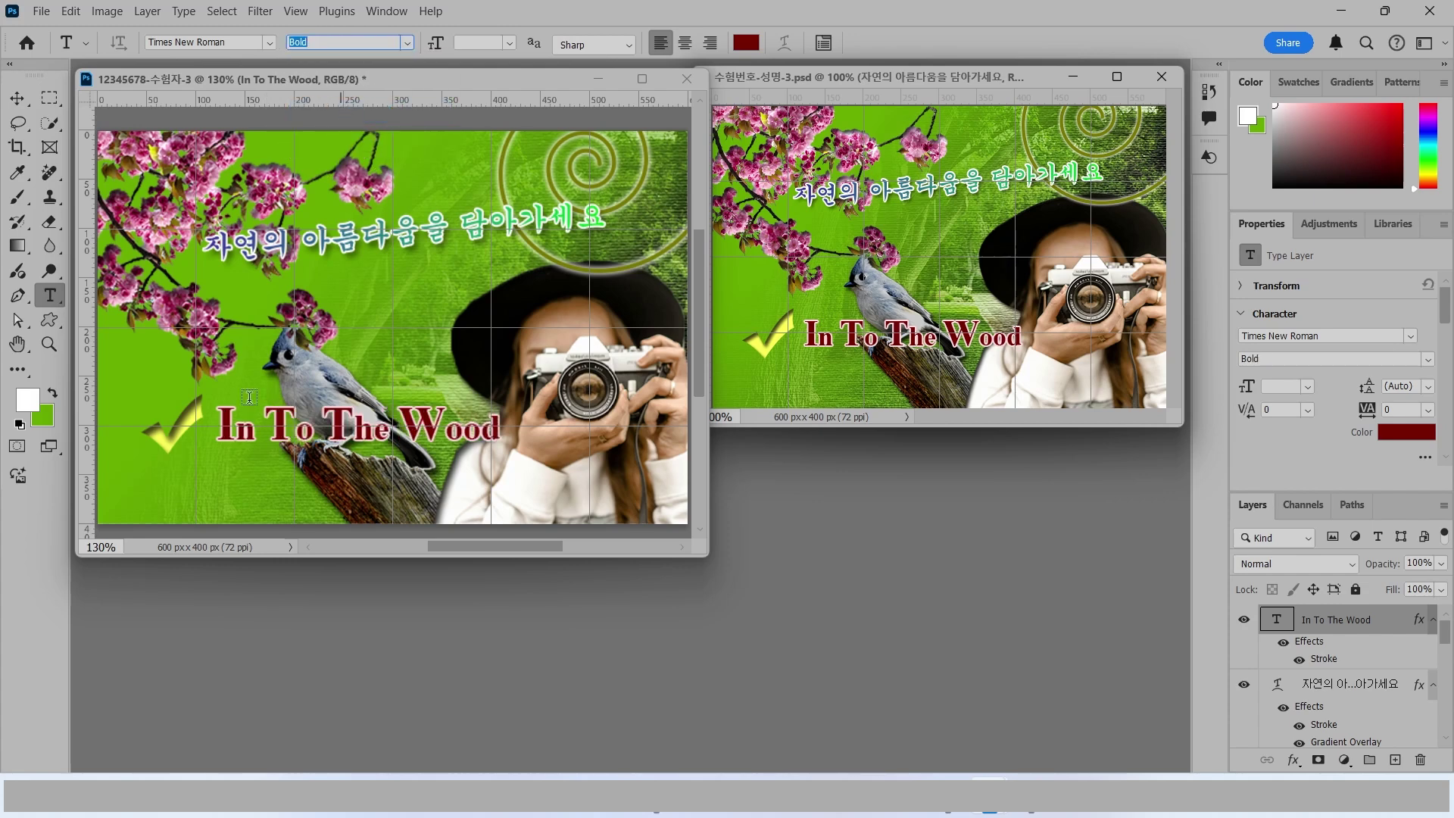
{"action": "left_click", "coordinate": [16, 102]}
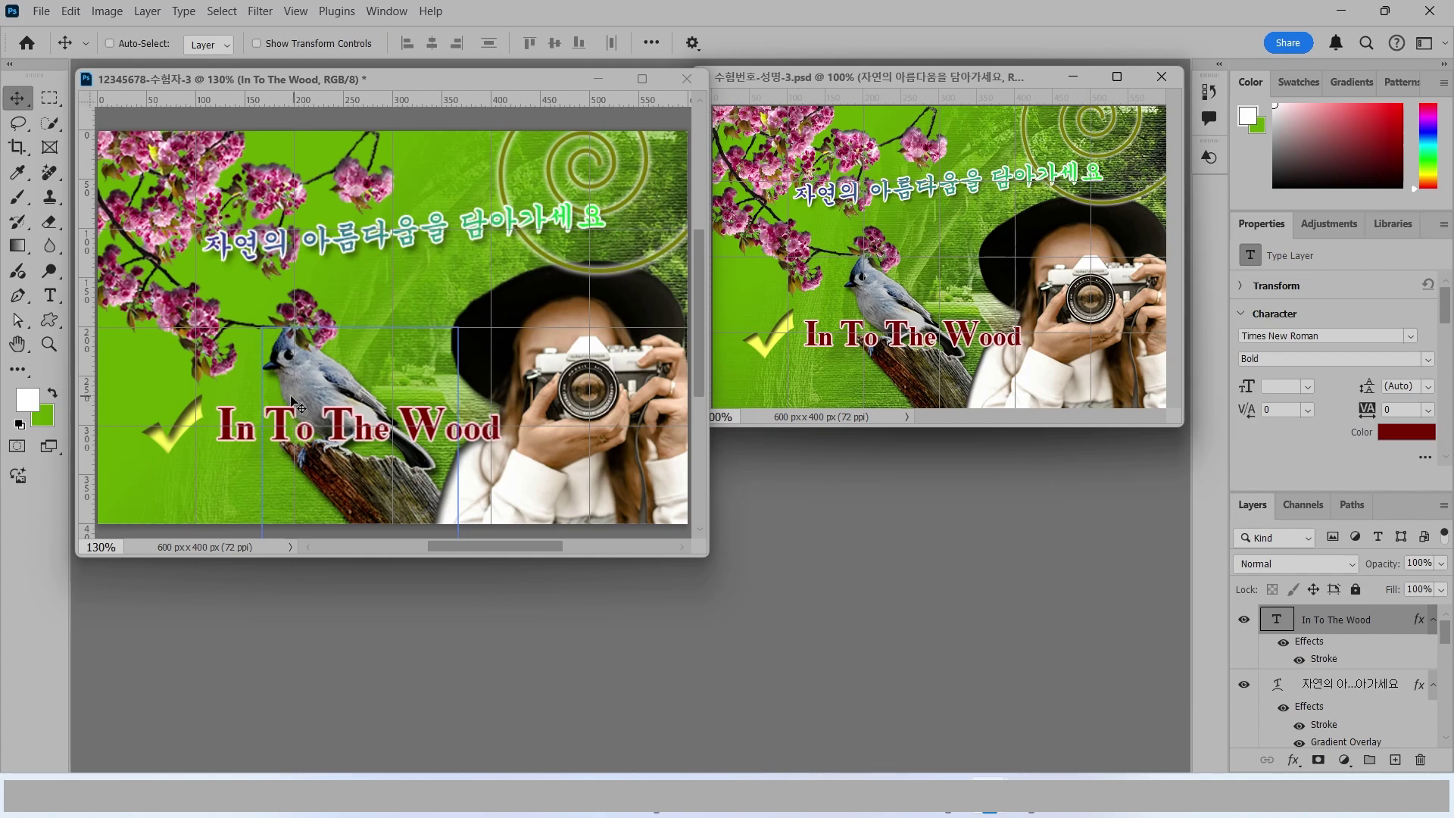
Step: Save the document as 12345678-수험자-3.psd in the GTQ folder under 문서
{"action": "left_click", "coordinate": [39, 13]}
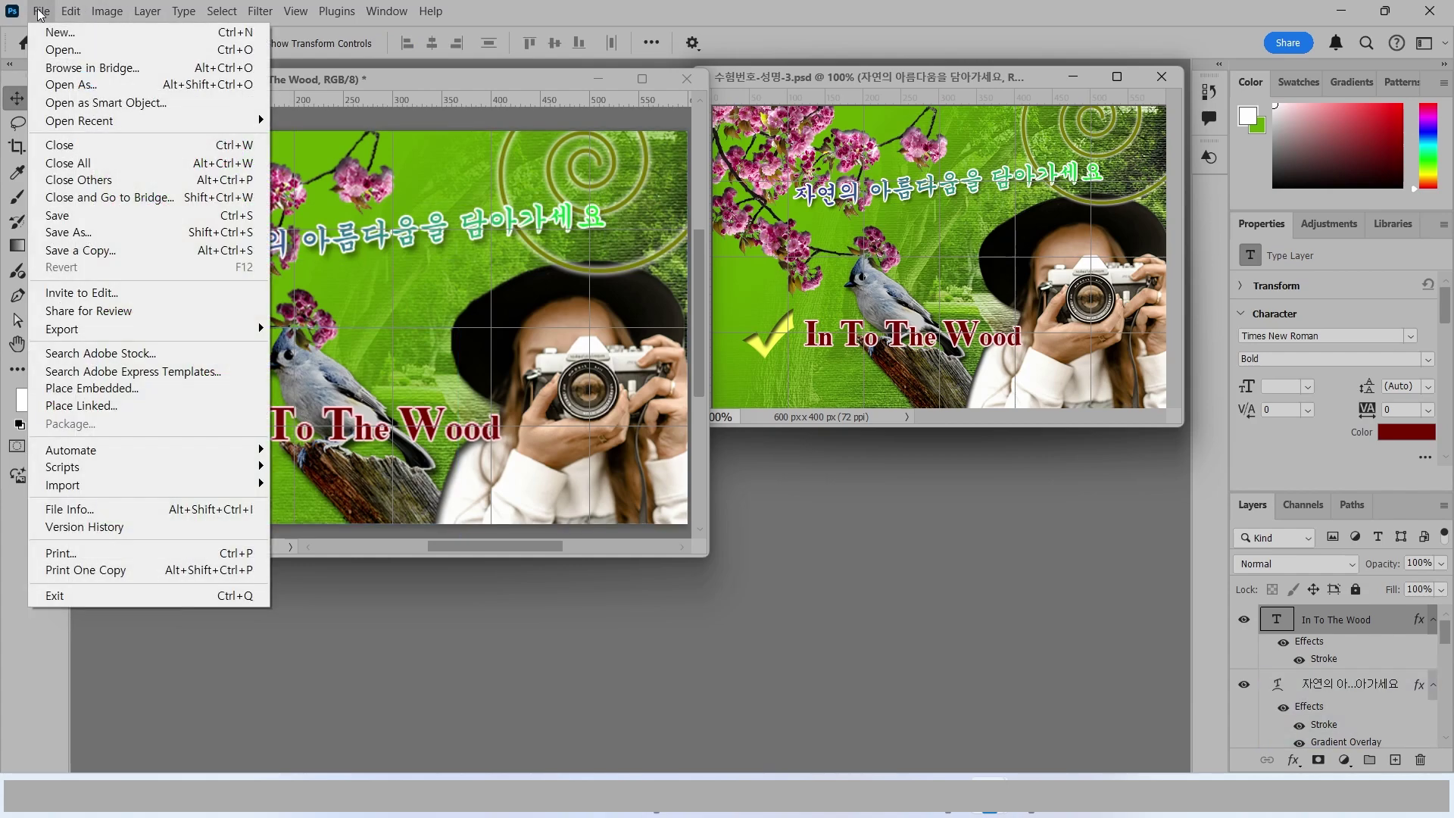
{"action": "left_click", "coordinate": [70, 215]}
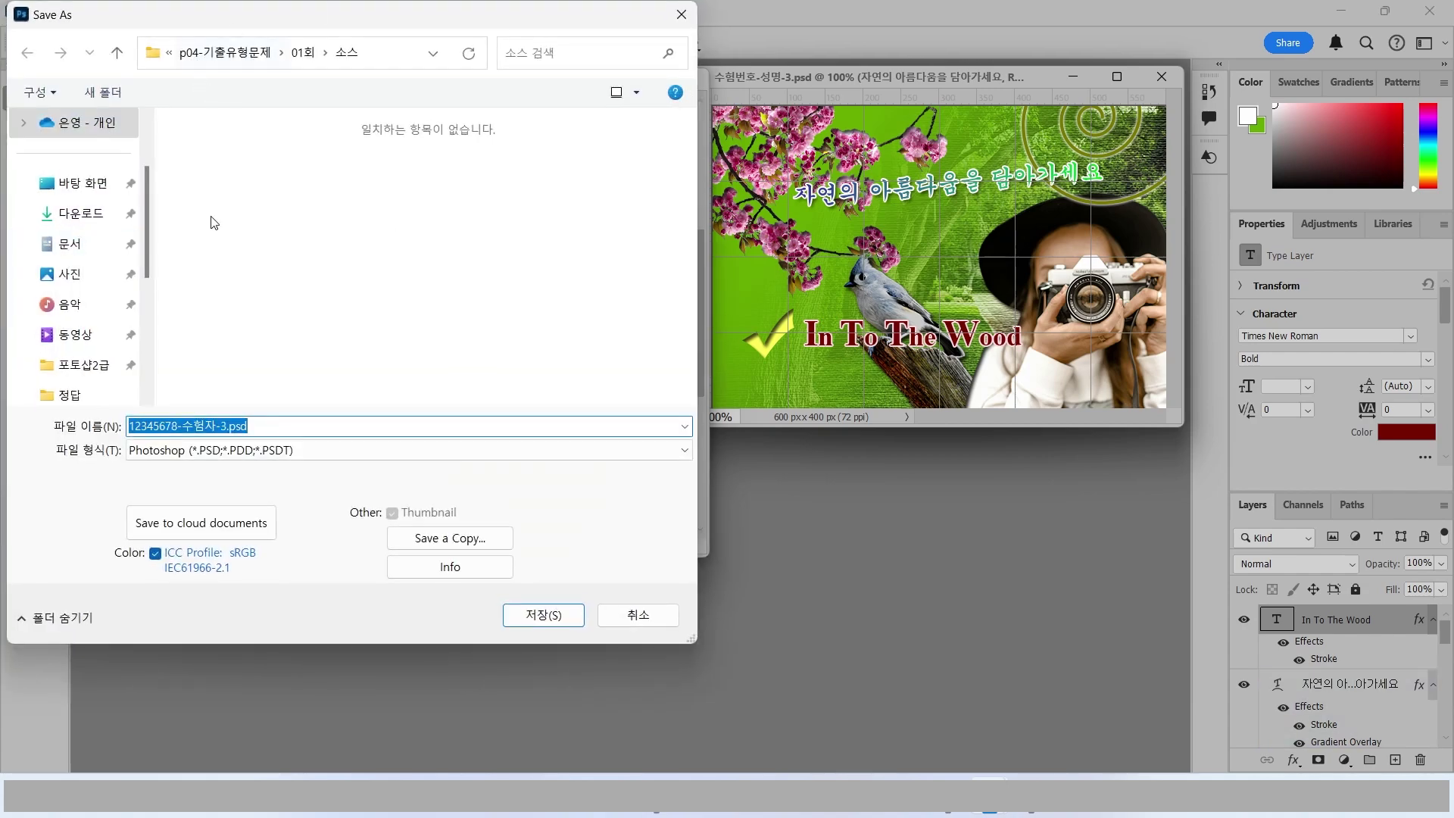
{"action": "left_click", "coordinate": [70, 243]}
{"action": "double_click", "coordinate": [199, 173]}
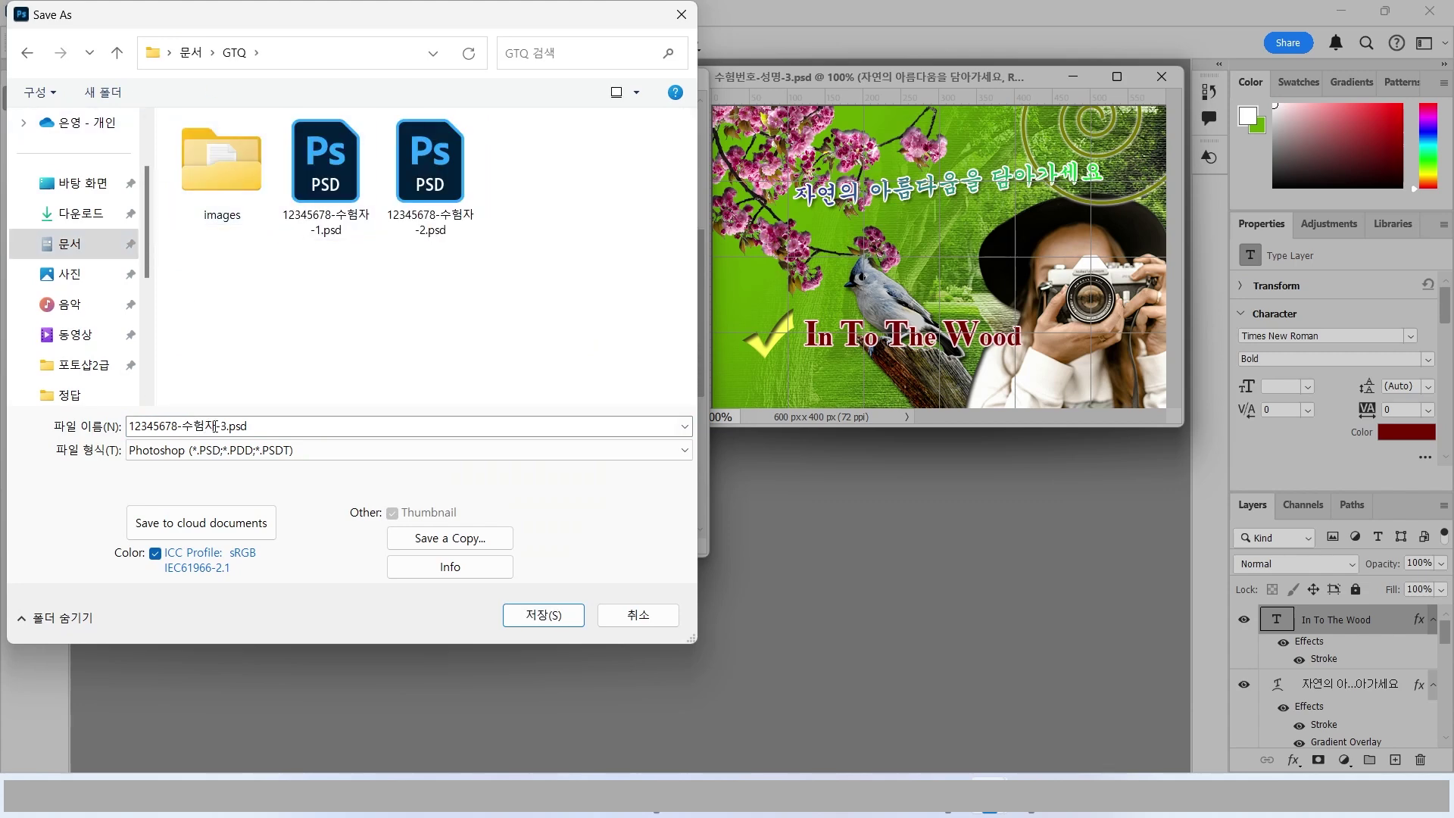
{"action": "left_click", "coordinate": [543, 615]}
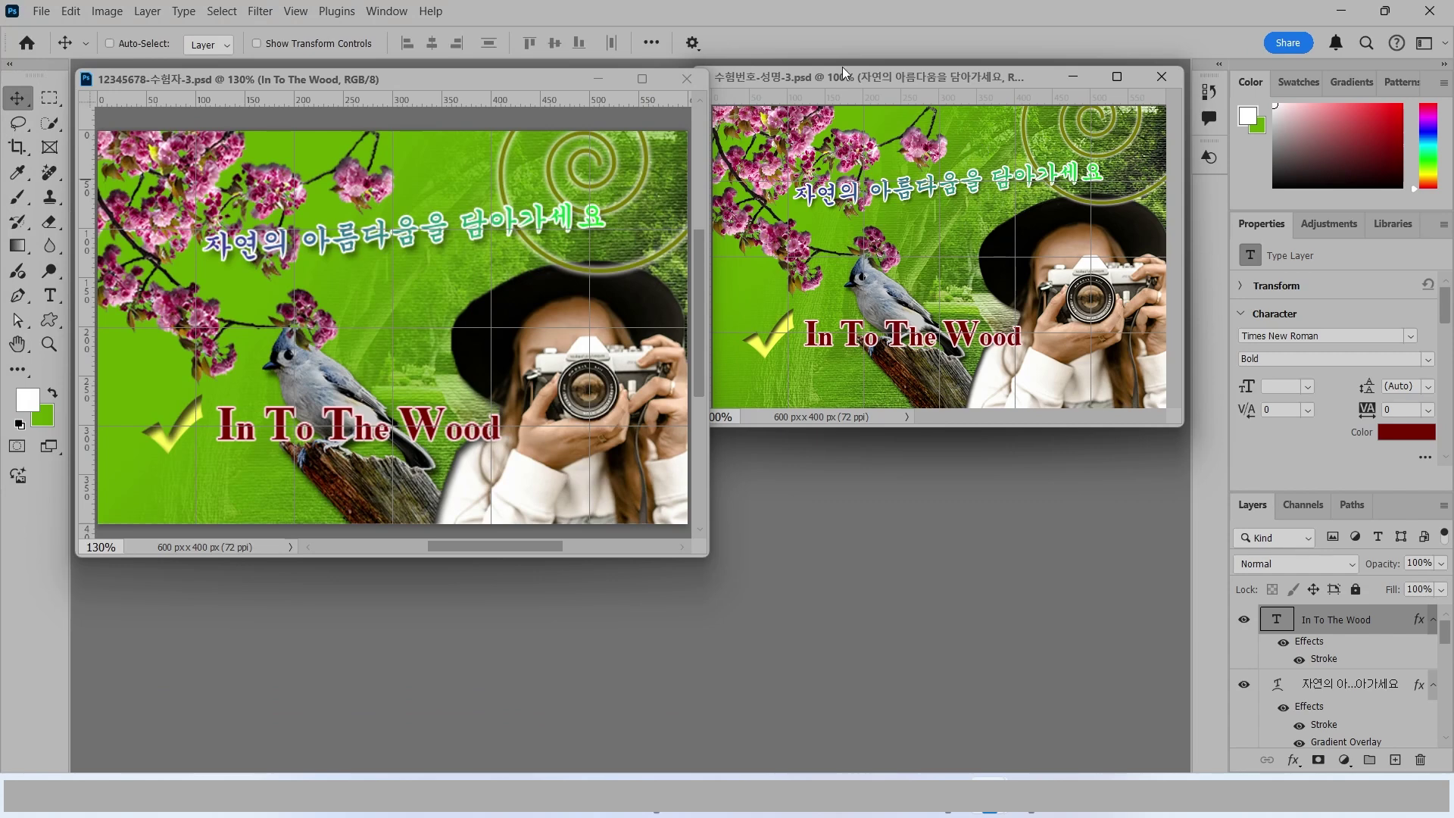
{"action": "left_click", "coordinate": [41, 10]}
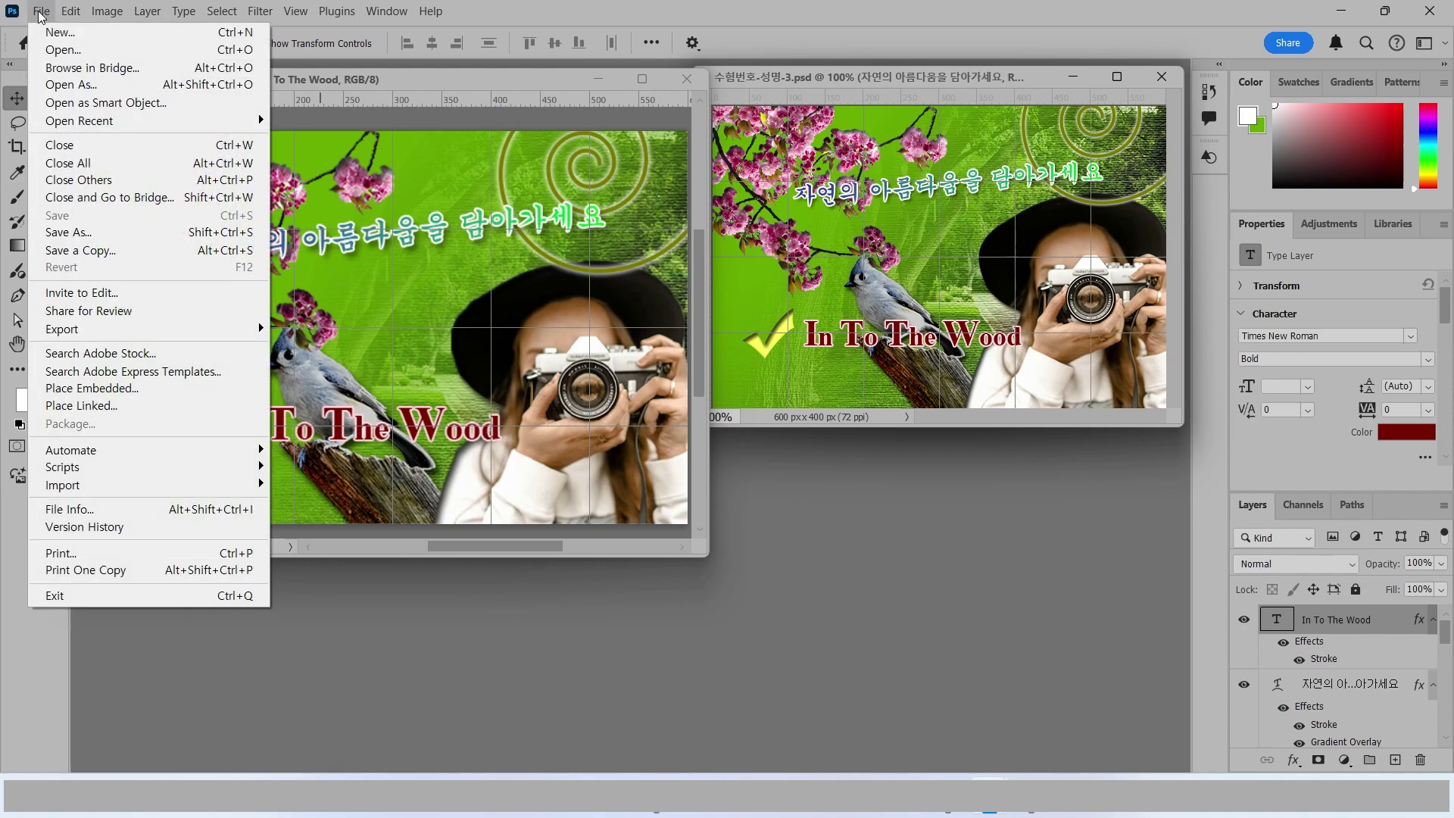
{"action": "left_click", "coordinate": [60, 251]}
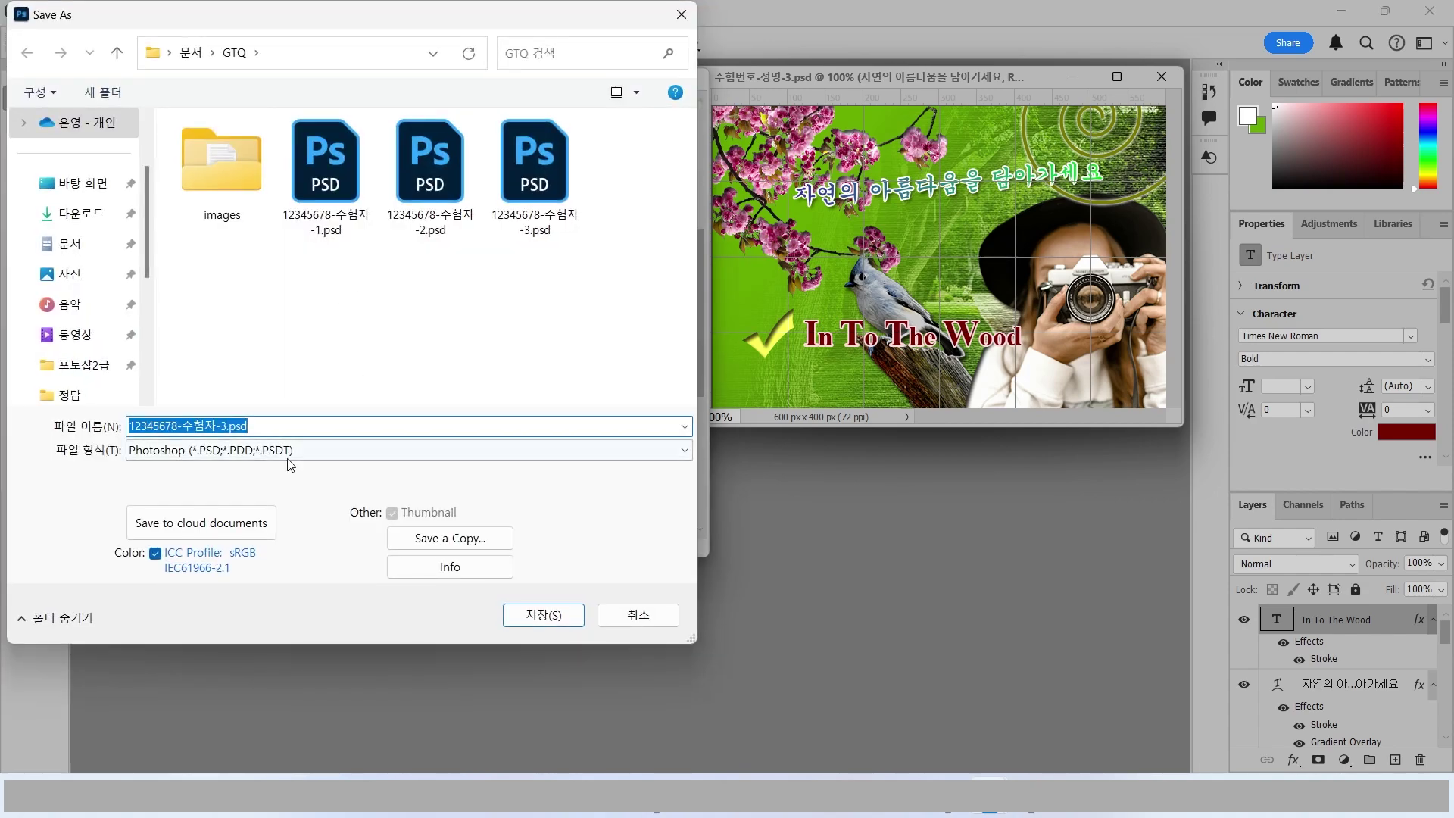
{"action": "left_click", "coordinate": [273, 451]}
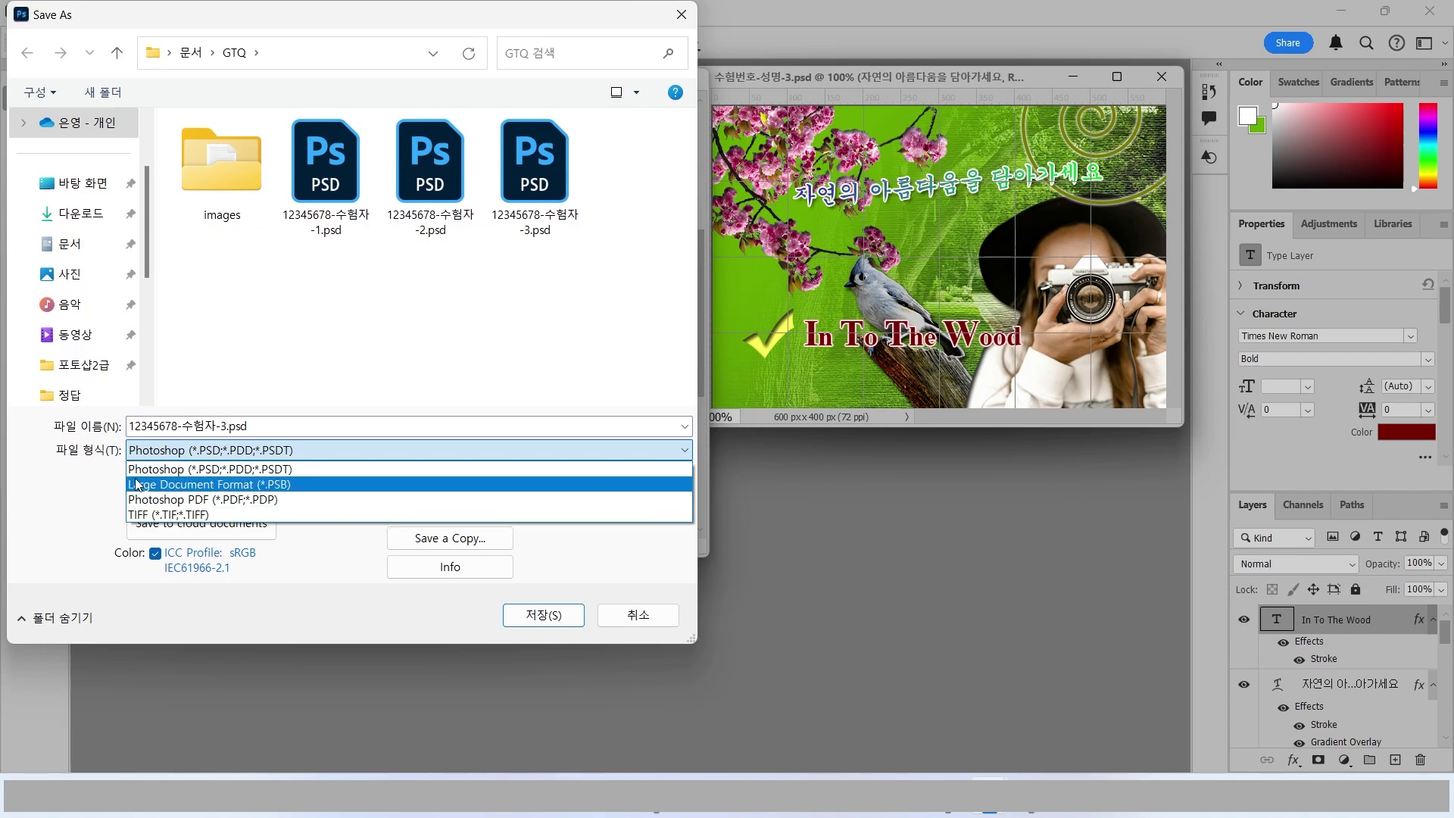
{"action": "left_click", "coordinate": [629, 626]}
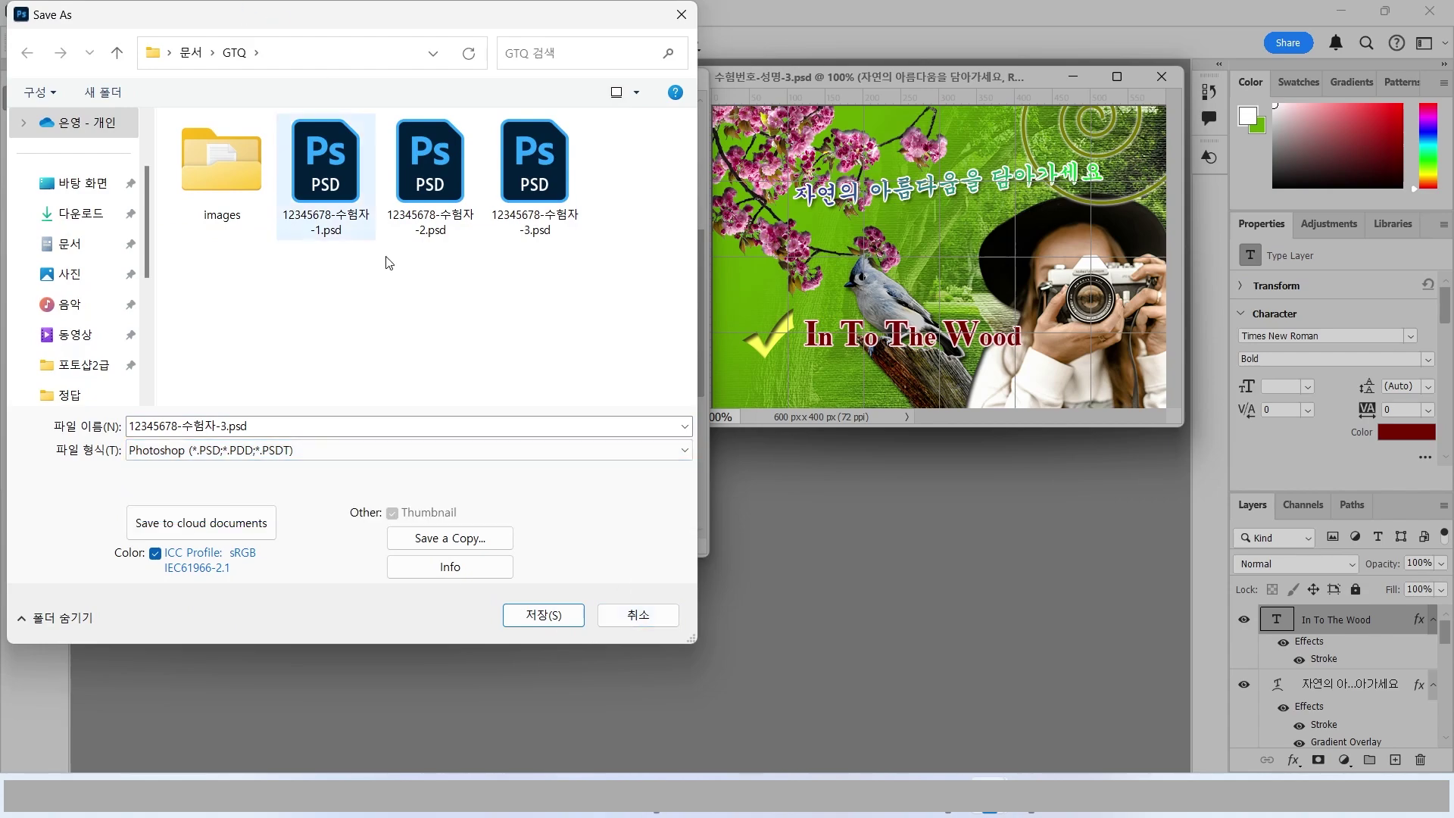
{"action": "left_click", "coordinate": [648, 621]}
Step: Save a JPEG copy of the document as 12345678-수험자-3.jpg in the GTQ folder at maximum quality 12
{"action": "left_click", "coordinate": [41, 10]}
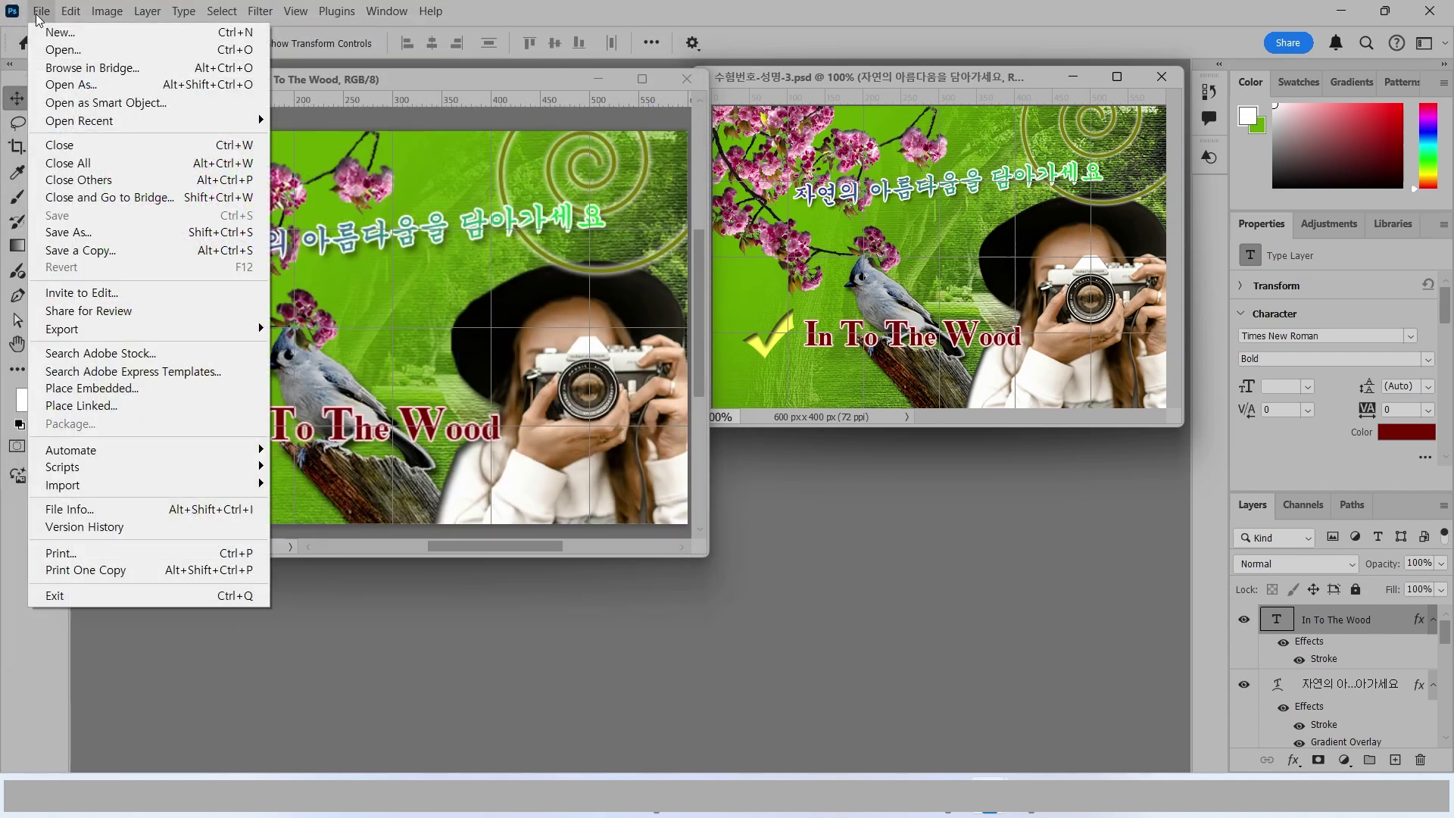
{"action": "left_click", "coordinate": [80, 250]}
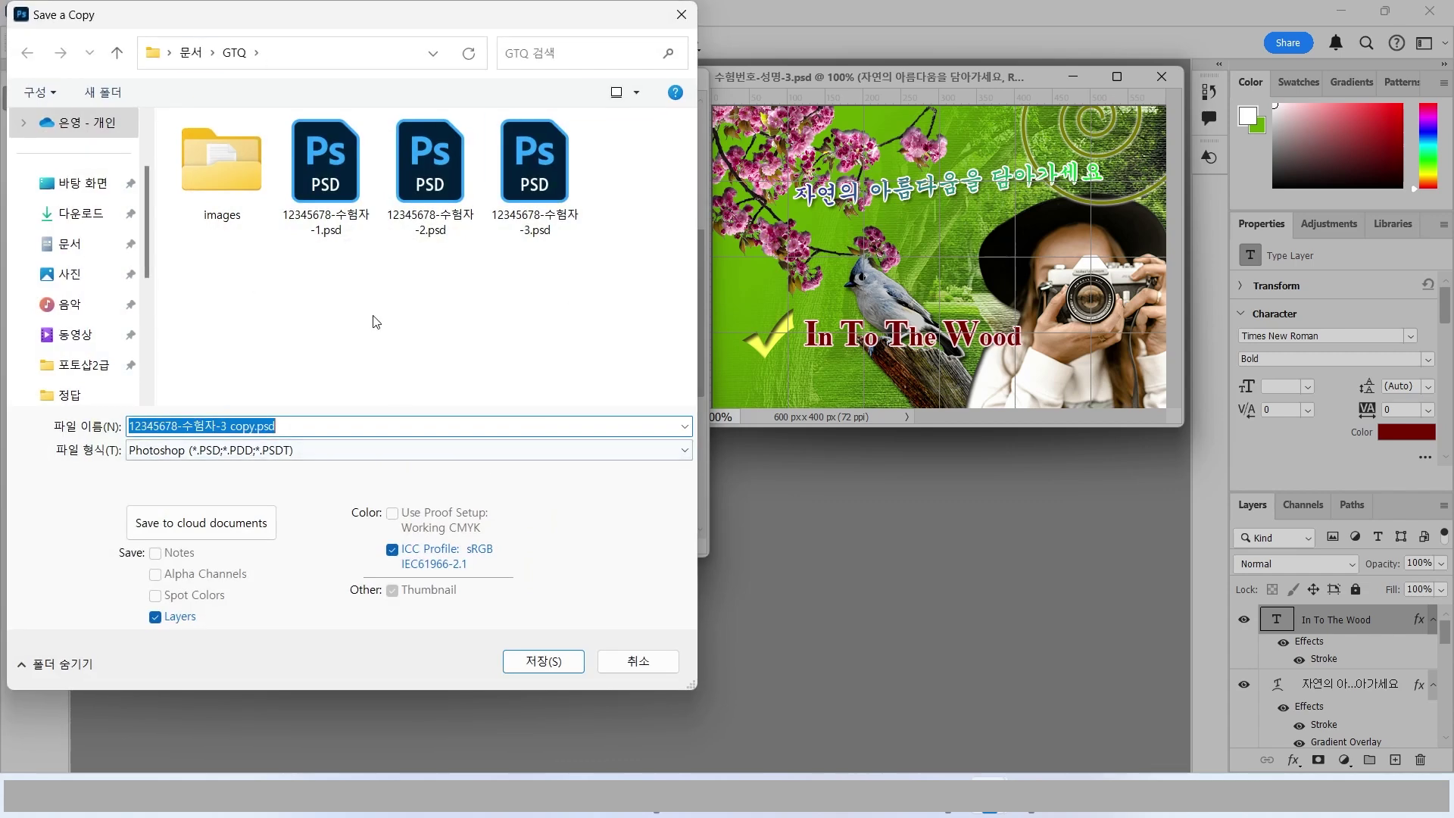
{"action": "left_click_drag", "start_coordinate": [227, 426], "coordinate": [288, 422]}
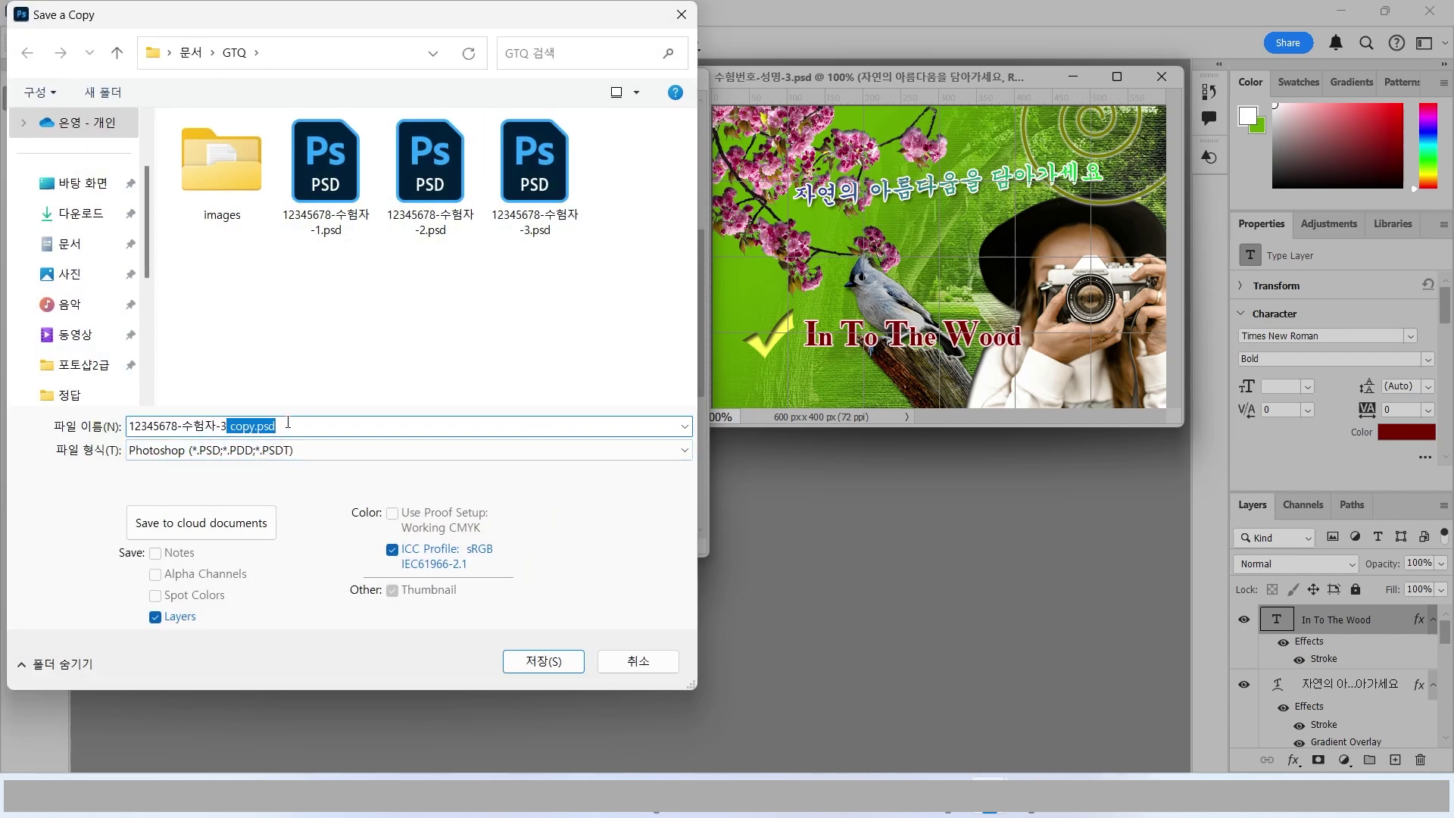
{"action": "key", "text": "BackSpace"}
{"action": "left_click", "coordinate": [161, 448]}
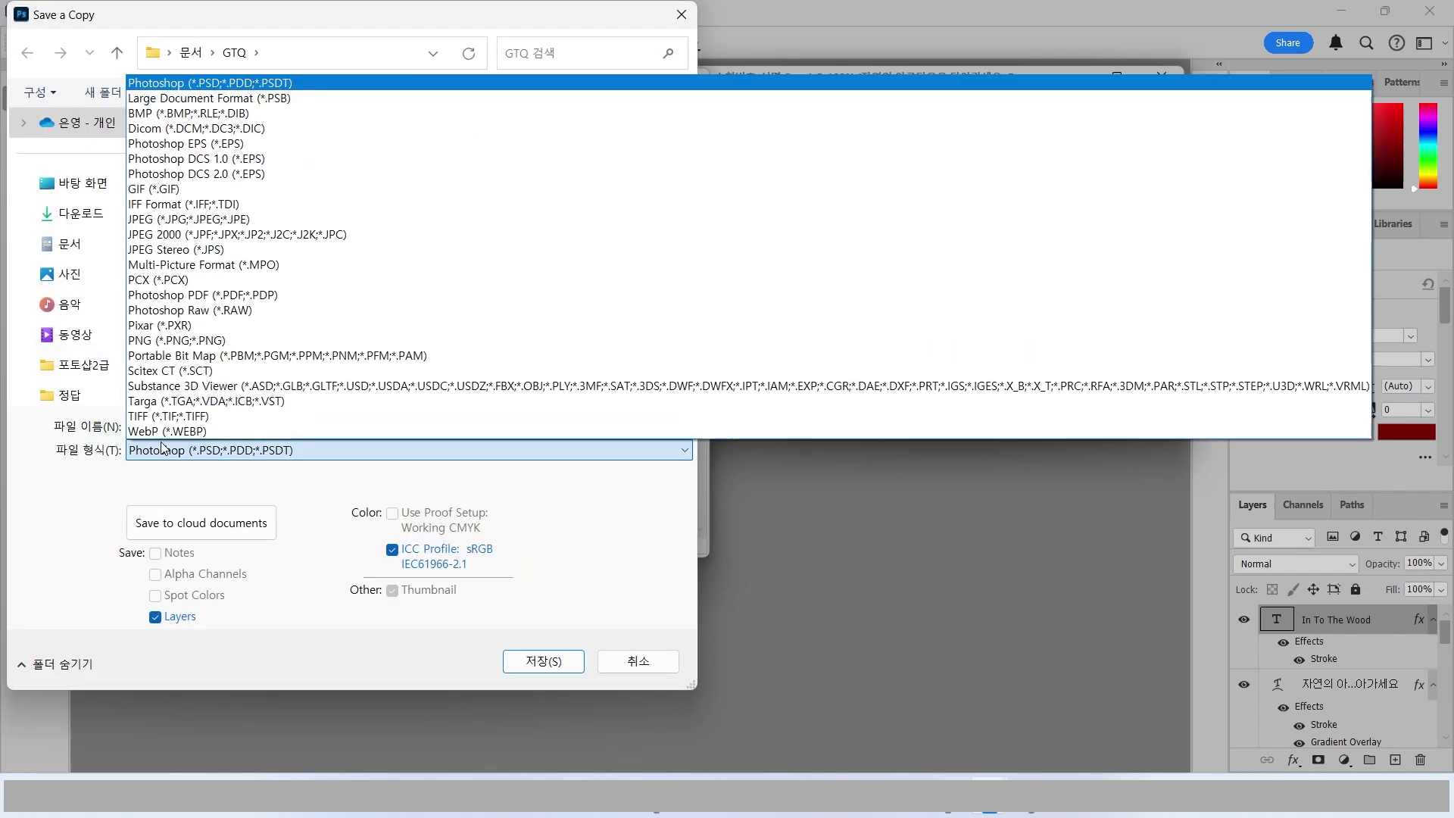
{"action": "left_click", "coordinate": [182, 220]}
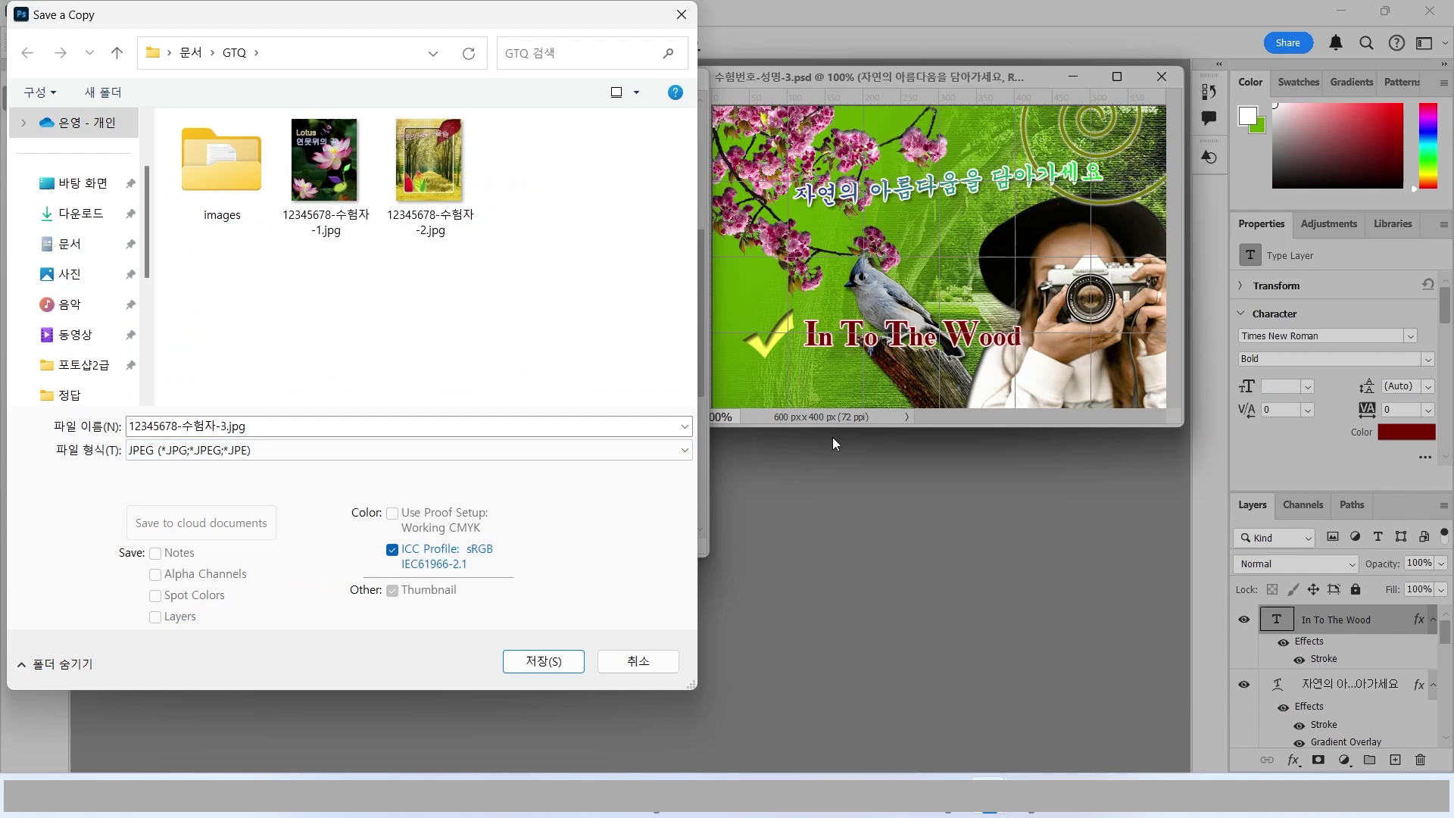
{"action": "left_click", "coordinate": [543, 662]}
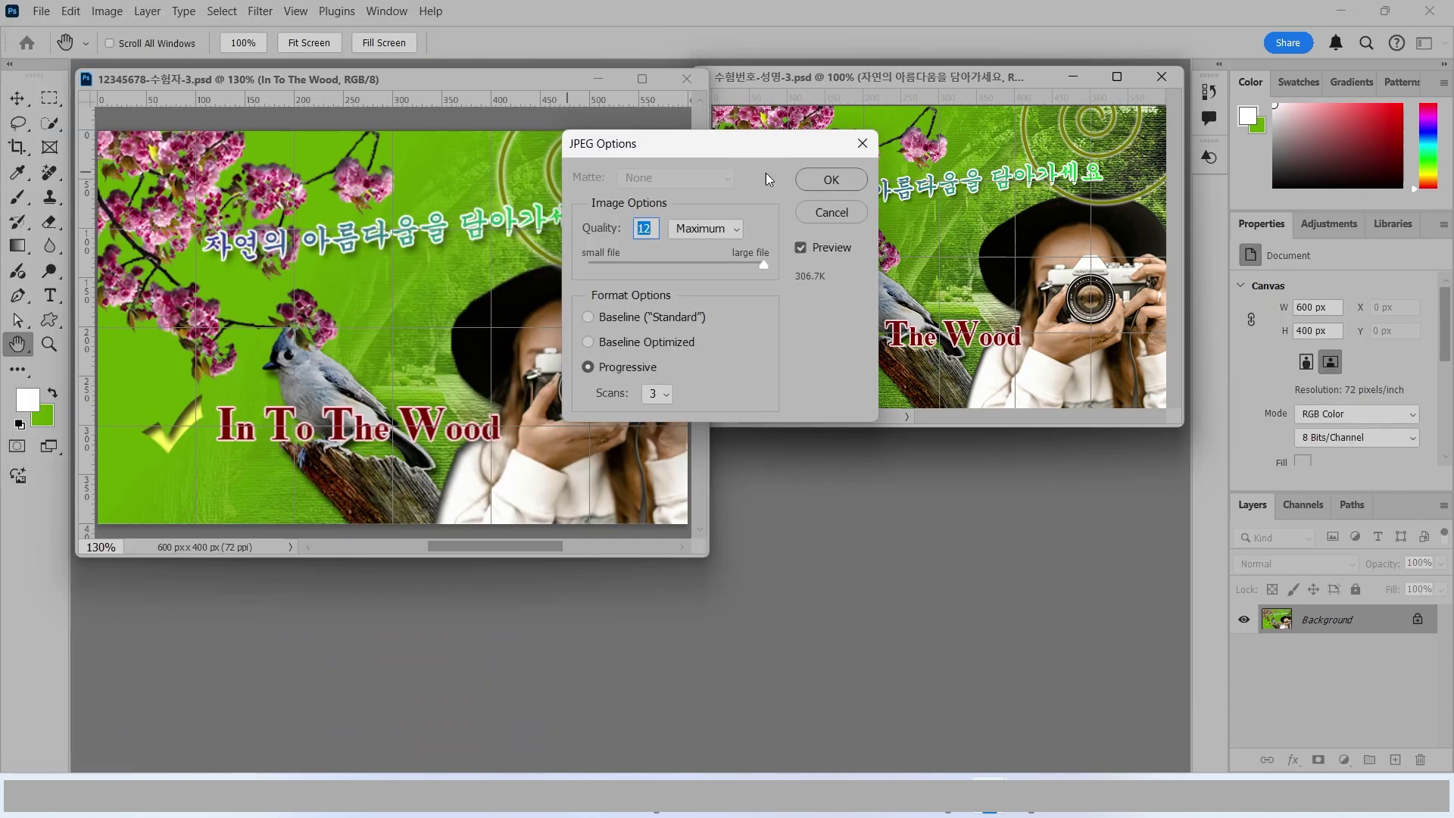
{"action": "left_click", "coordinate": [824, 182]}
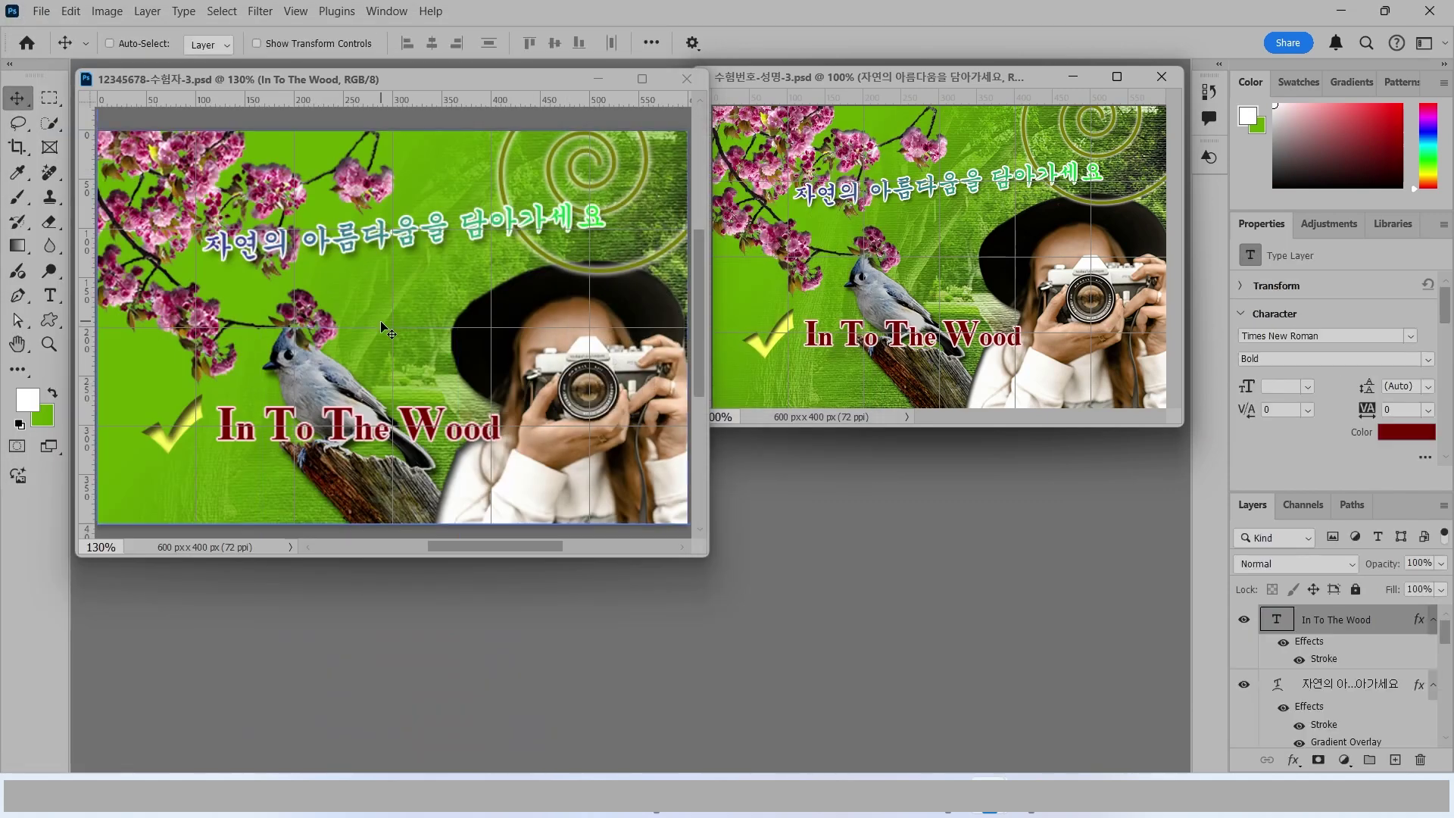
Step: Resize the image proportionally to 60 pixels wide and save the reduced document
{"action": "left_click", "coordinate": [114, 12]}
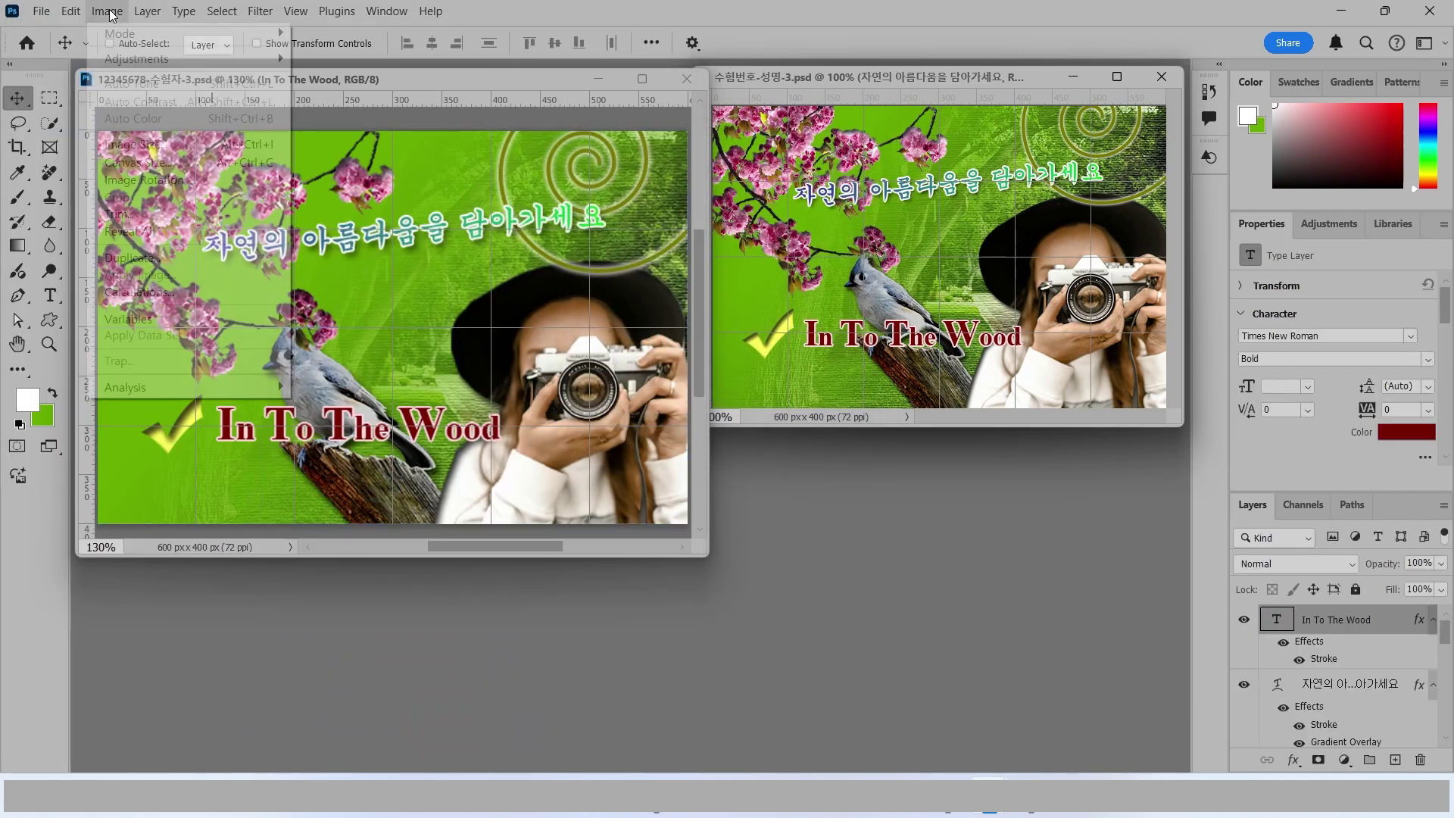
{"action": "left_click", "coordinate": [136, 145]}
{"action": "type", "text": "60"}
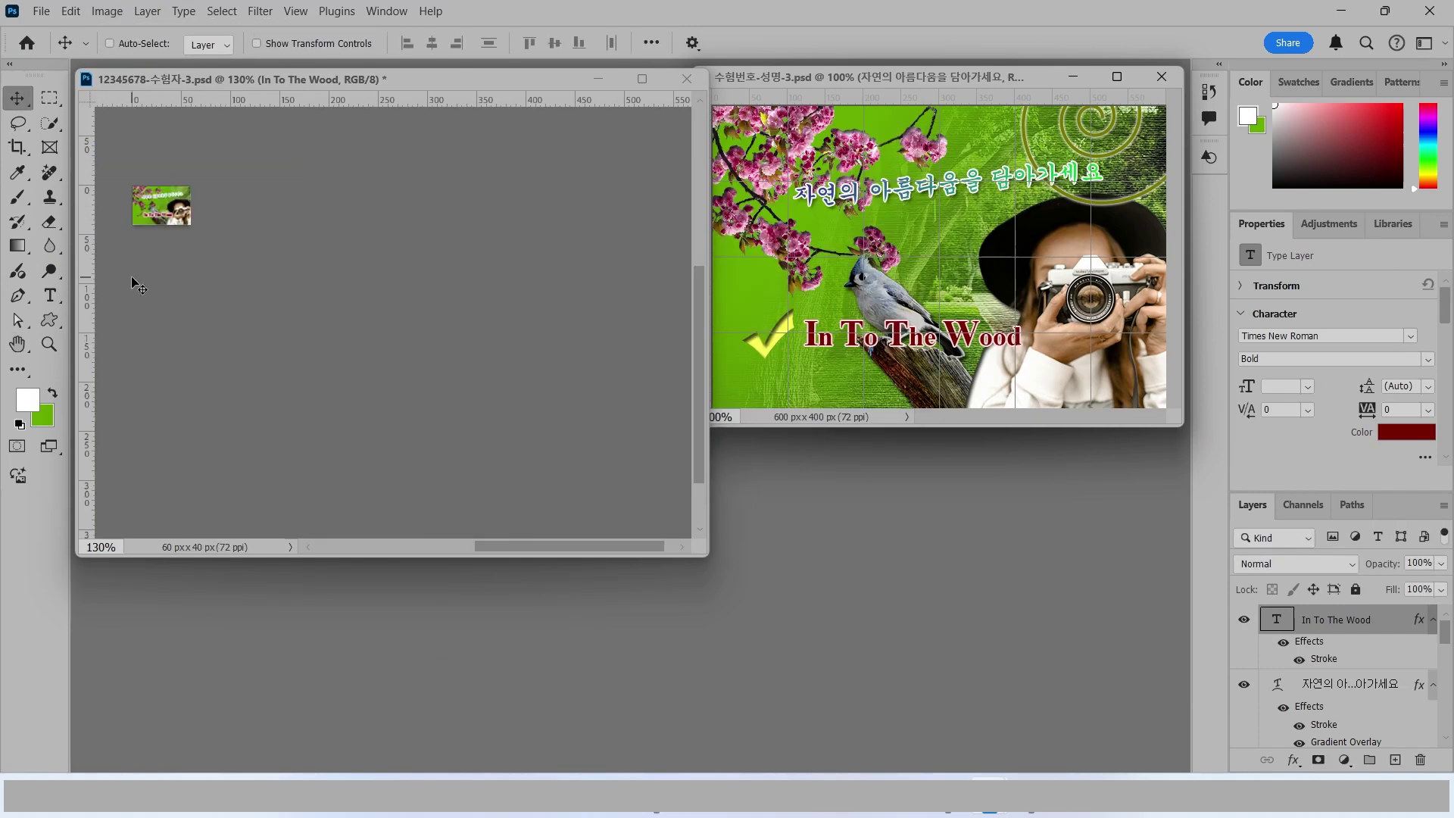
{"action": "left_click", "coordinate": [40, 12]}
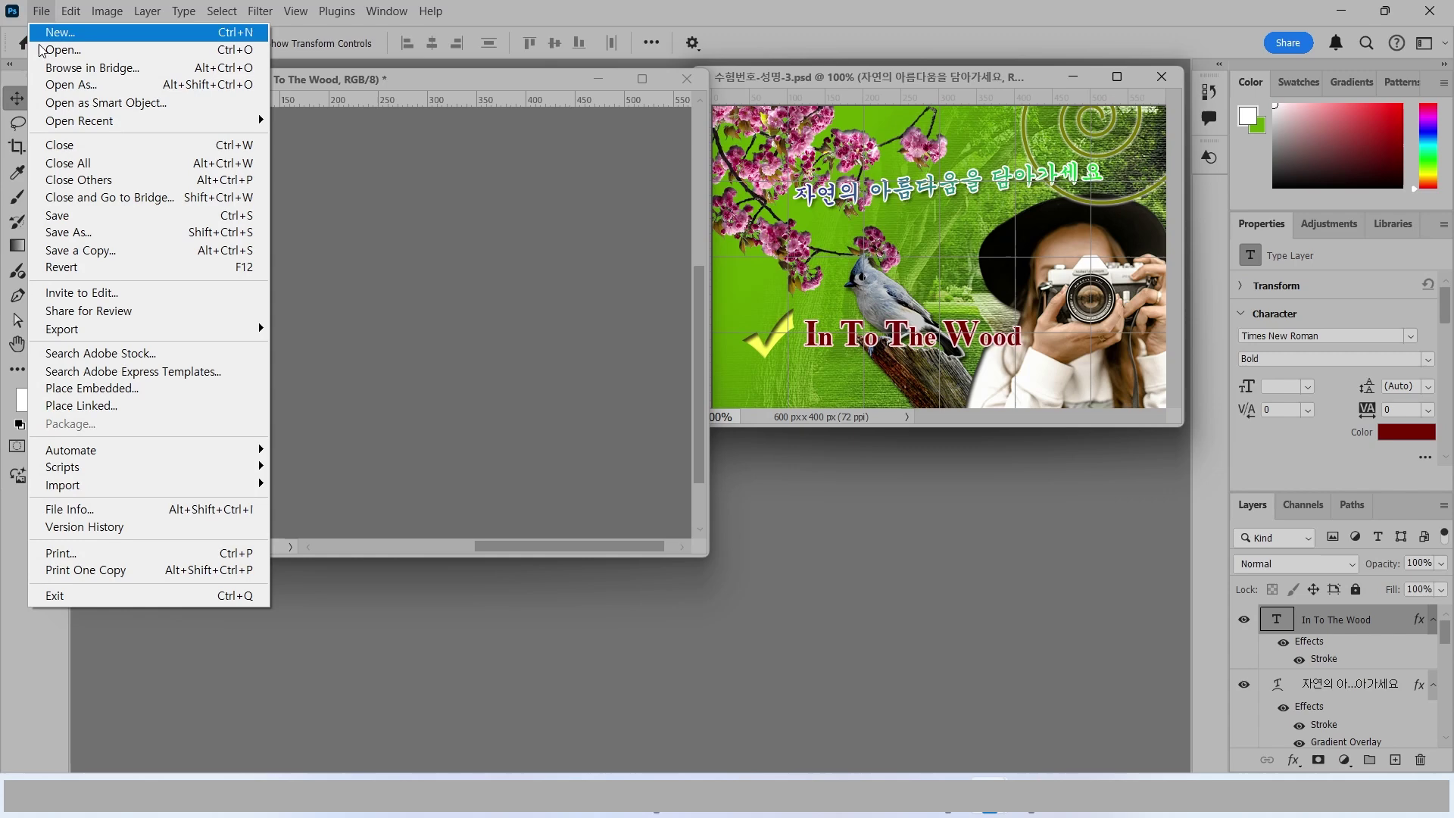
{"action": "left_click", "coordinate": [55, 222]}
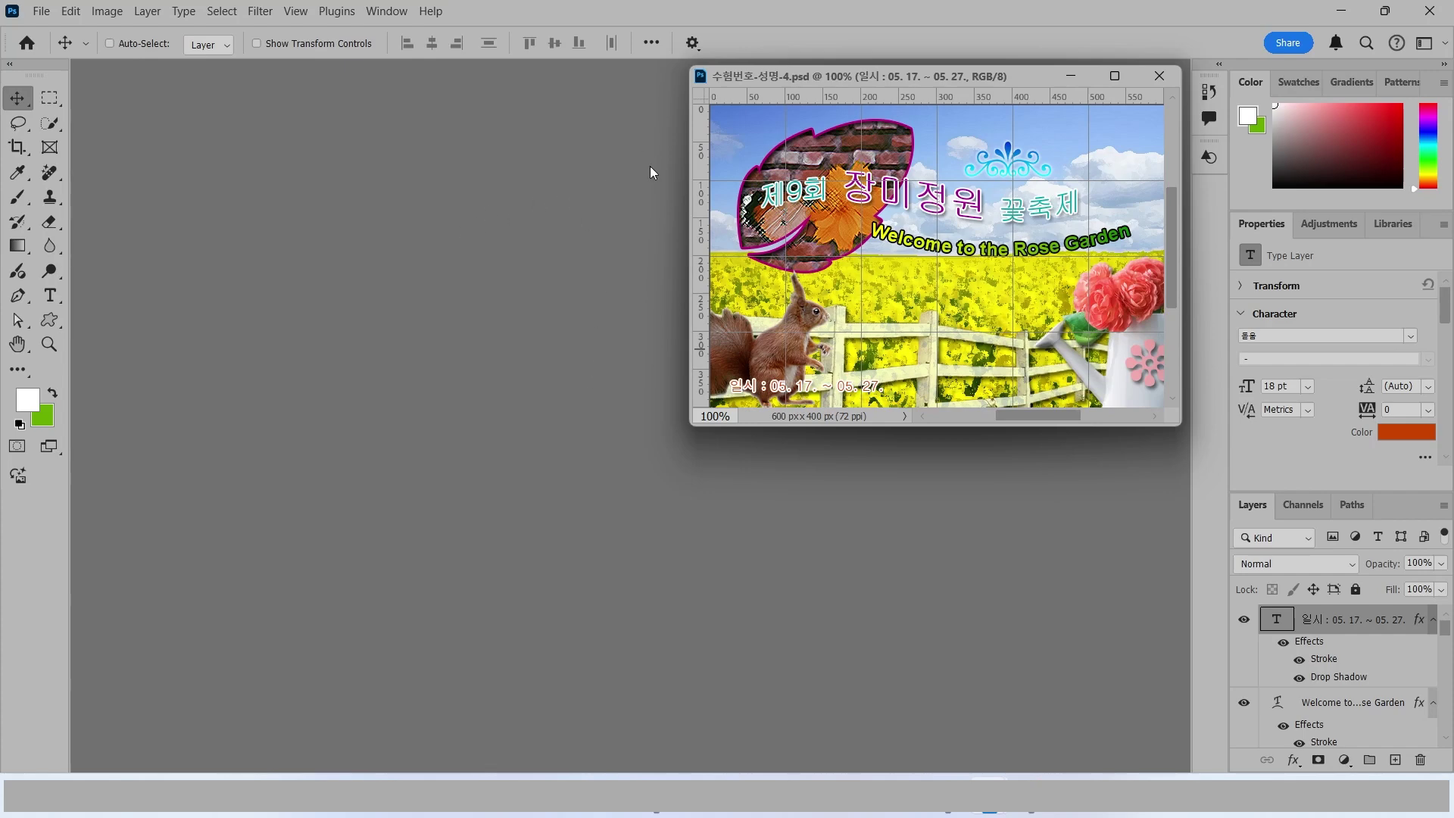
Step: Start a new document and name it 12345678-수험자-4
{"action": "left_click", "coordinate": [42, 10]}
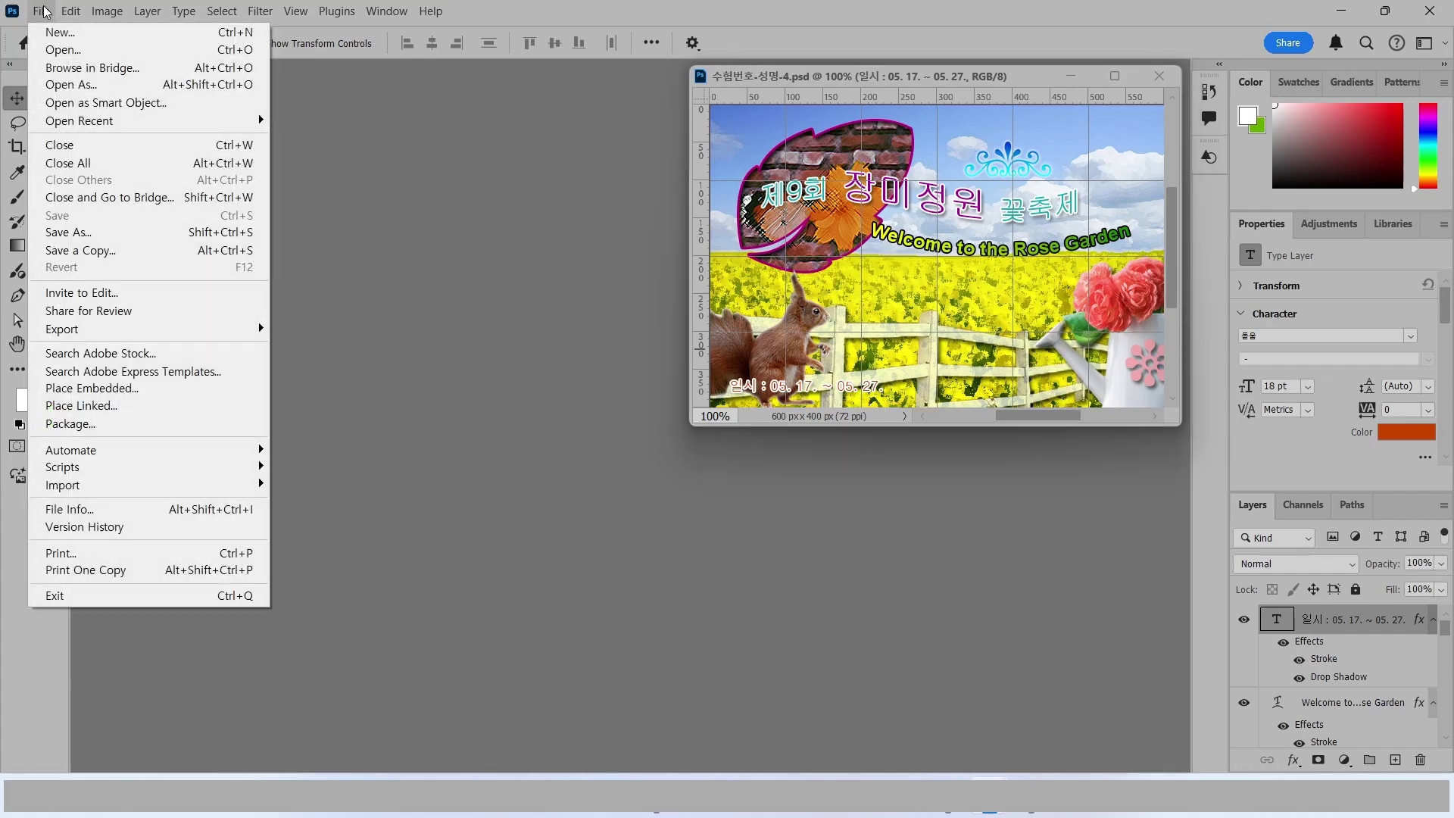
{"action": "left_click", "coordinate": [42, 11]}
{"action": "left_click", "coordinate": [41, 11]}
{"action": "left_click", "coordinate": [59, 33]}
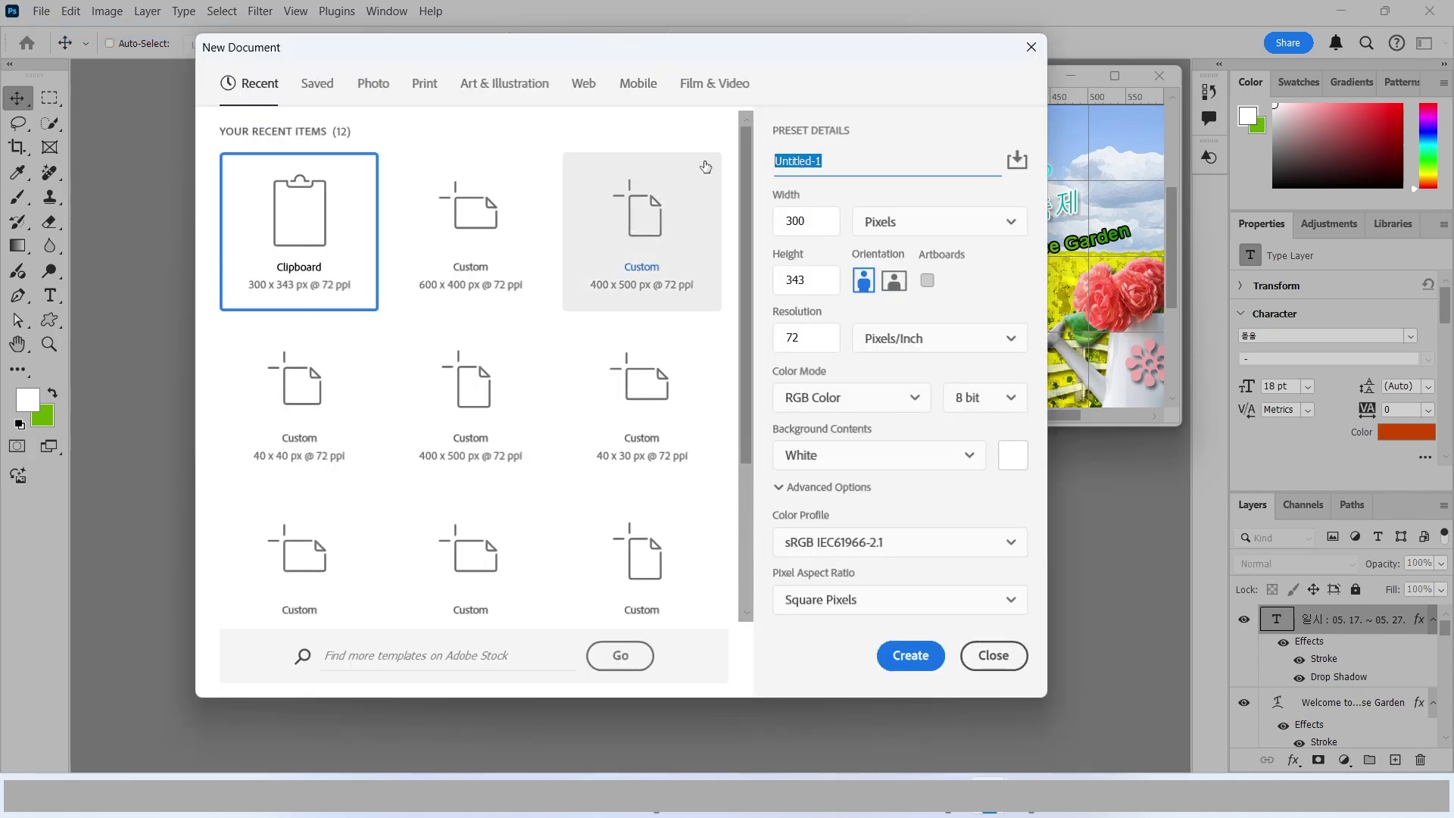
{"action": "type", "text": "12345678-"}
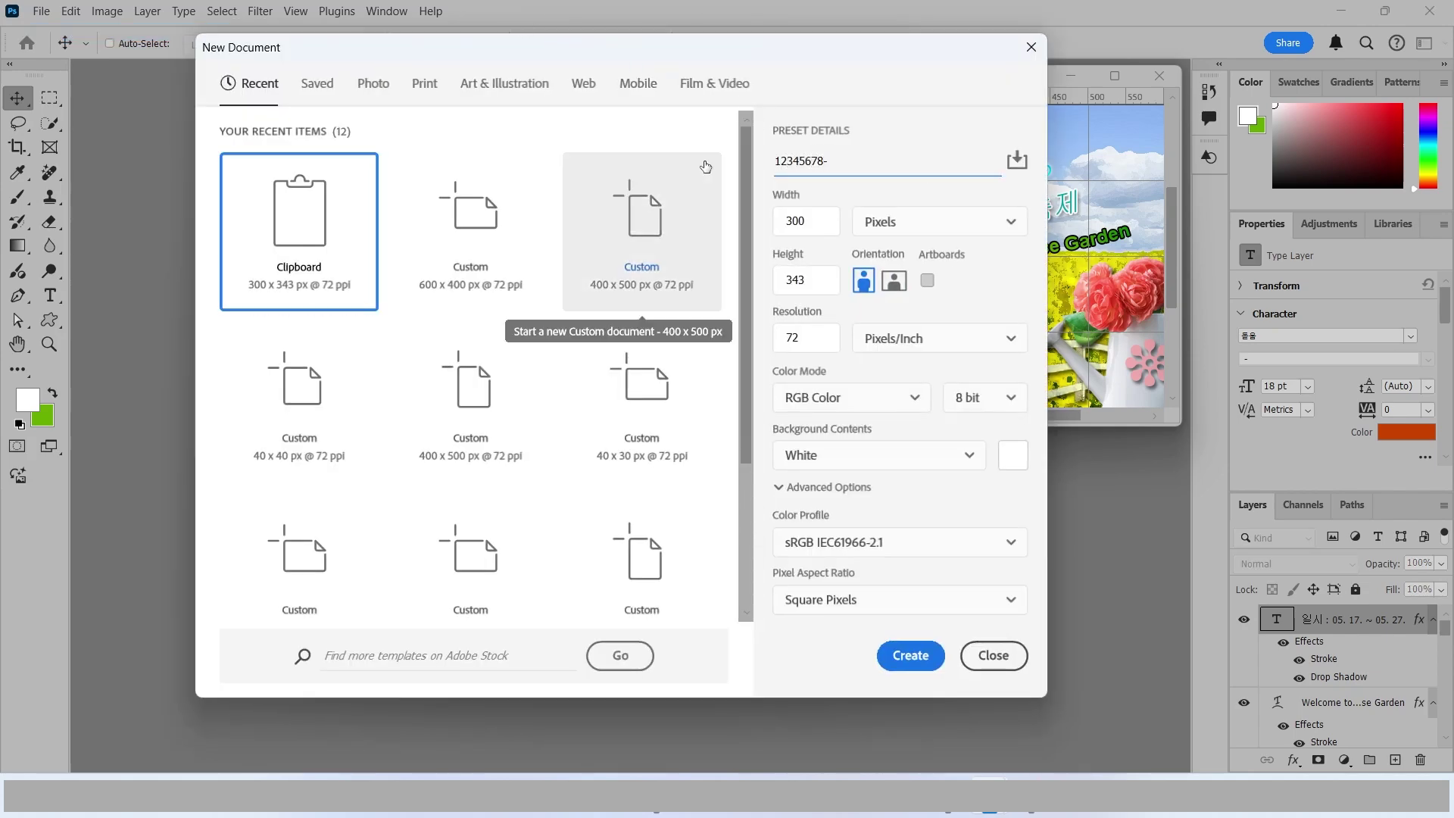
{"action": "type", "text": "수험자-4"}
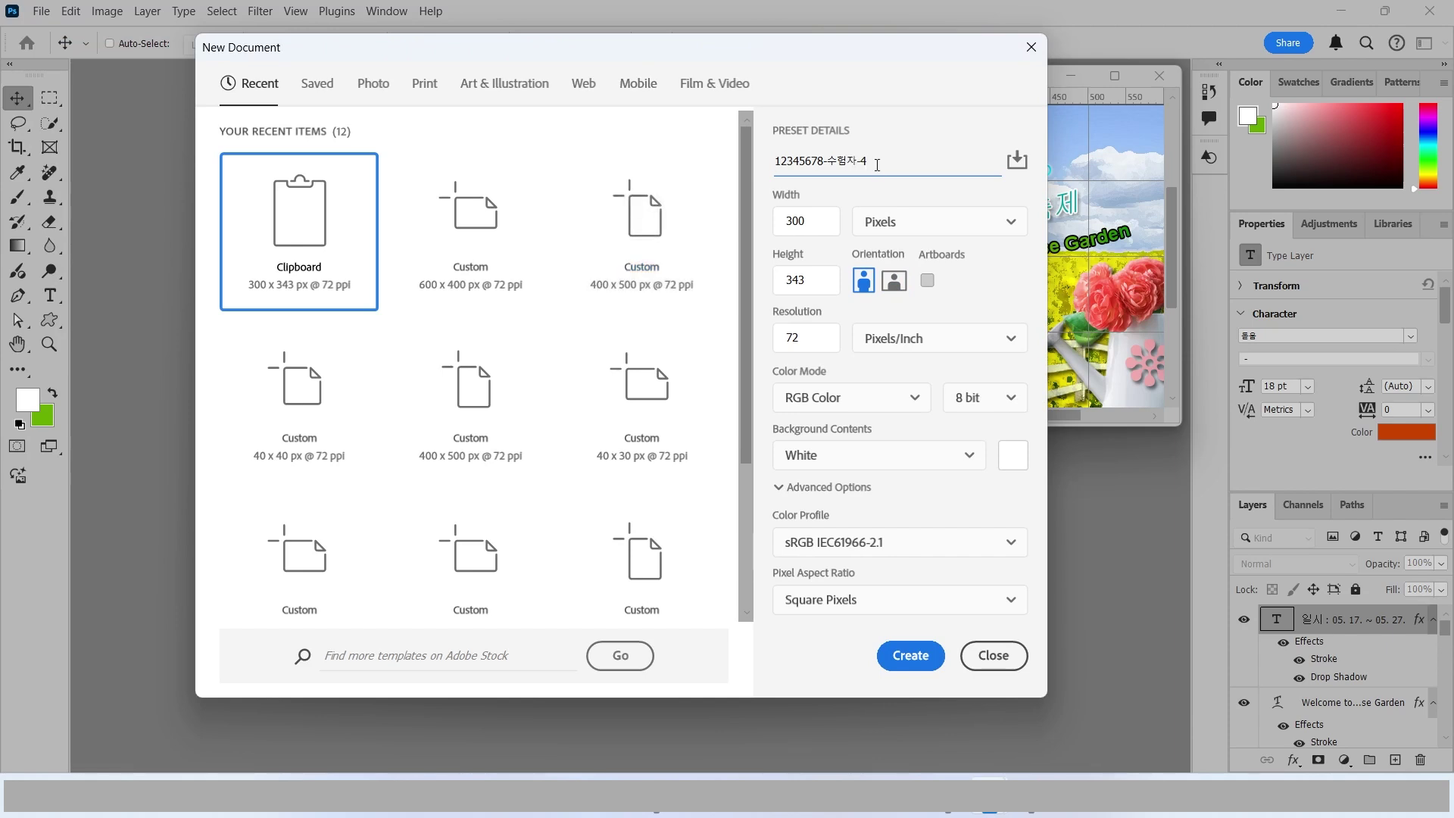
Step: Set the new document's width to 600 pixels and height to 400 pixels, and create it
{"action": "left_click", "coordinate": [871, 225]}
{"action": "key", "text": "Tab"}
{"action": "type", "text": "600"}
{"action": "key", "text": "Tab"}
{"action": "double_click", "coordinate": [807, 273]}
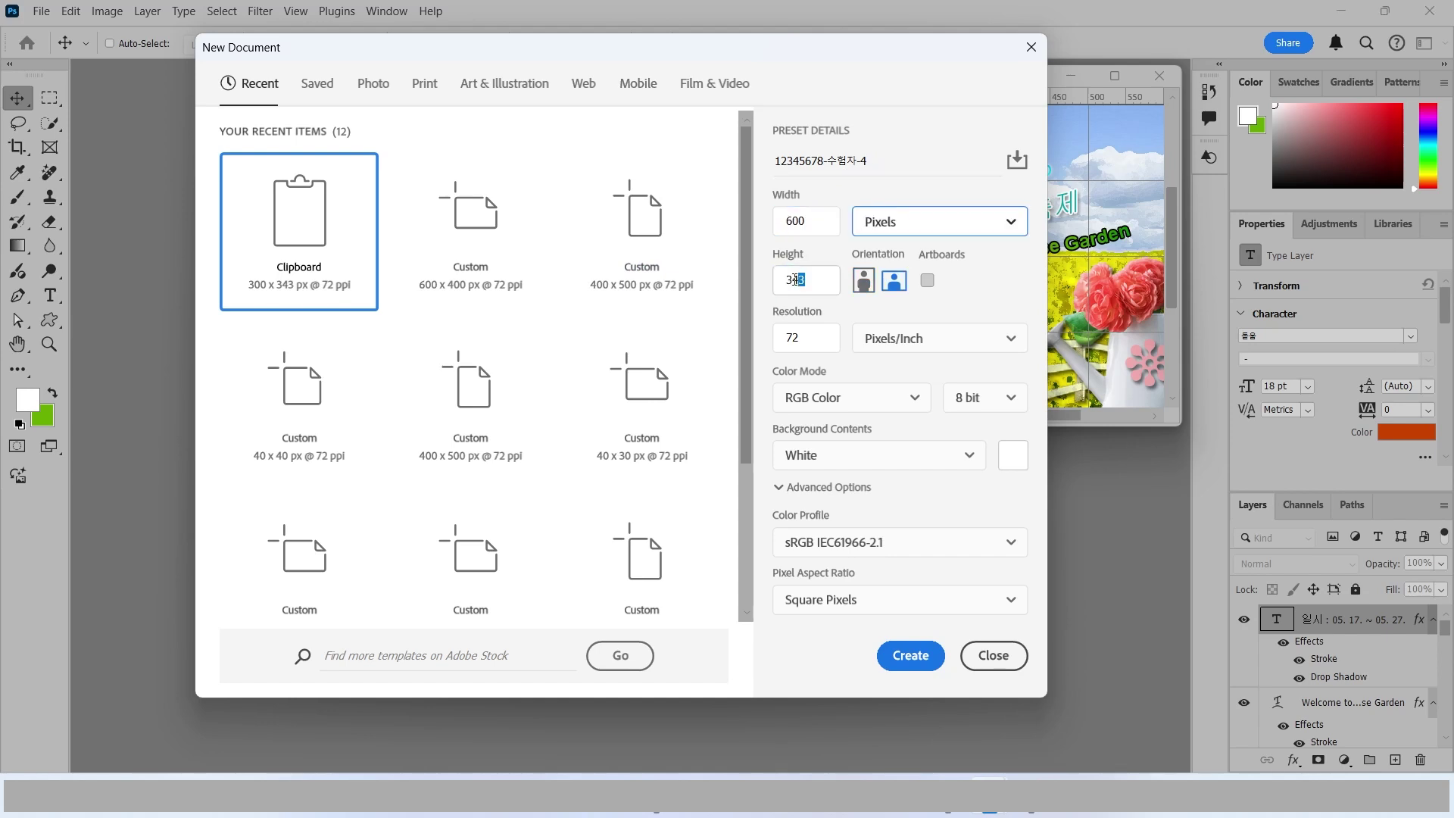
{"action": "type", "text": "400"}
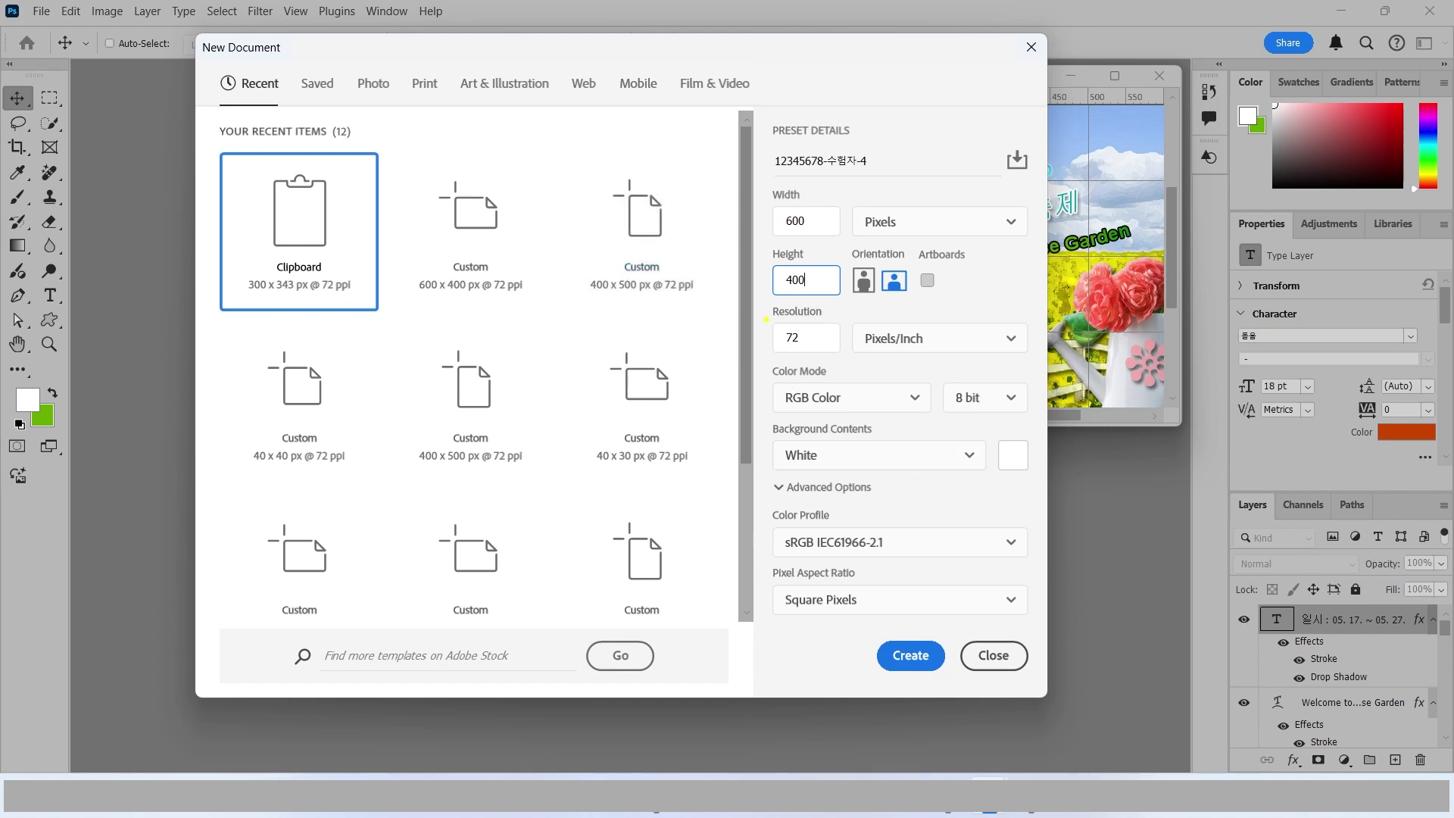
{"action": "left_click_drag", "start_coordinate": [766, 319], "coordinate": [833, 349]}
{"action": "mouse_move", "coordinate": [750, 289]}
{"action": "left_mouse_down"}
{"action": "mouse_move", "coordinate": [712, 301]}
{"action": "mouse_move", "coordinate": [747, 285]}
{"action": "left_mouse_up"}
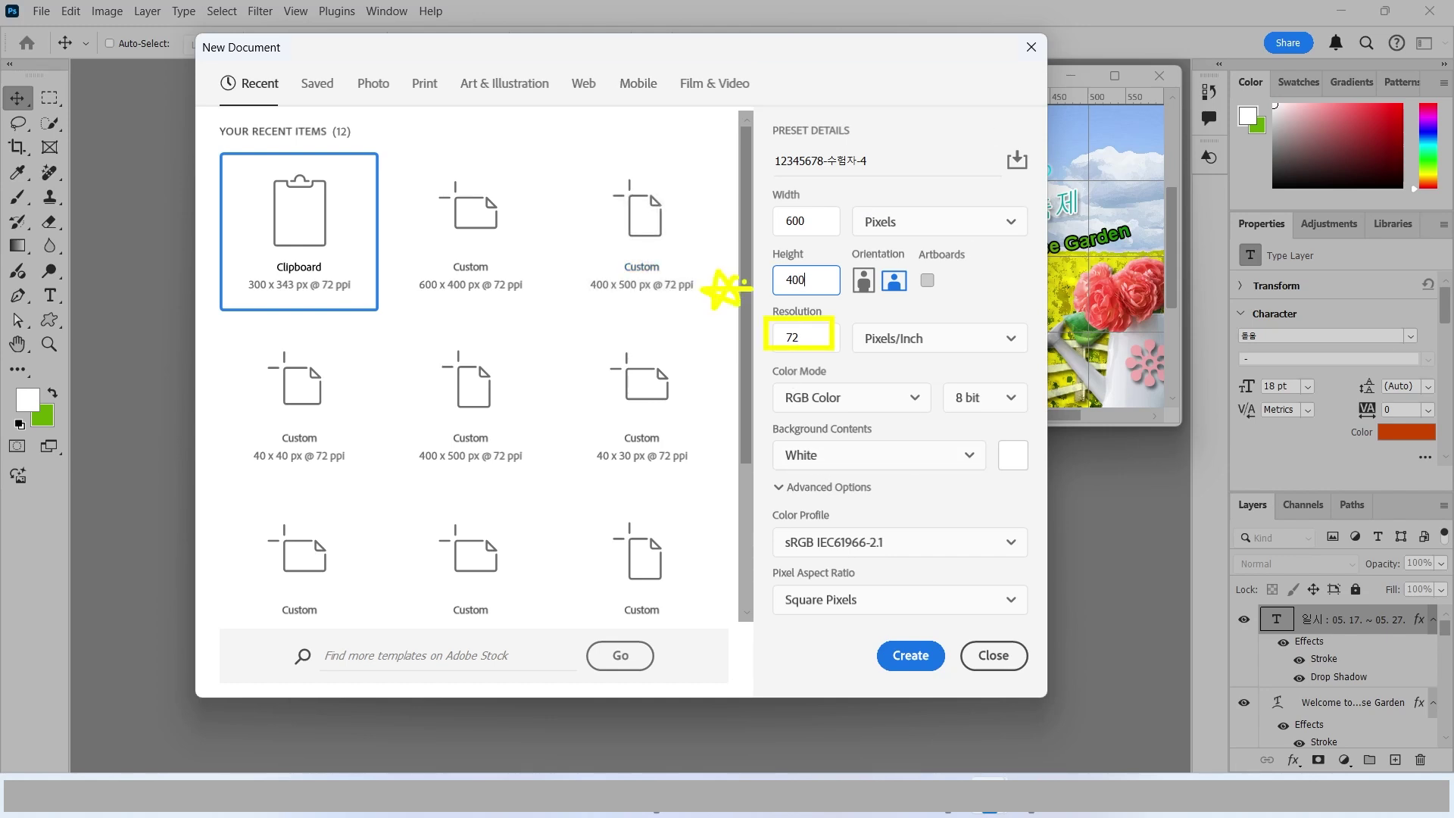
{"action": "mouse_move", "coordinate": [767, 378]}
{"action": "left_mouse_down"}
{"action": "mouse_move", "coordinate": [874, 410]}
{"action": "mouse_move", "coordinate": [1030, 409]}
{"action": "left_mouse_up"}
{"action": "left_click_drag", "start_coordinate": [772, 432], "coordinate": [859, 470]}
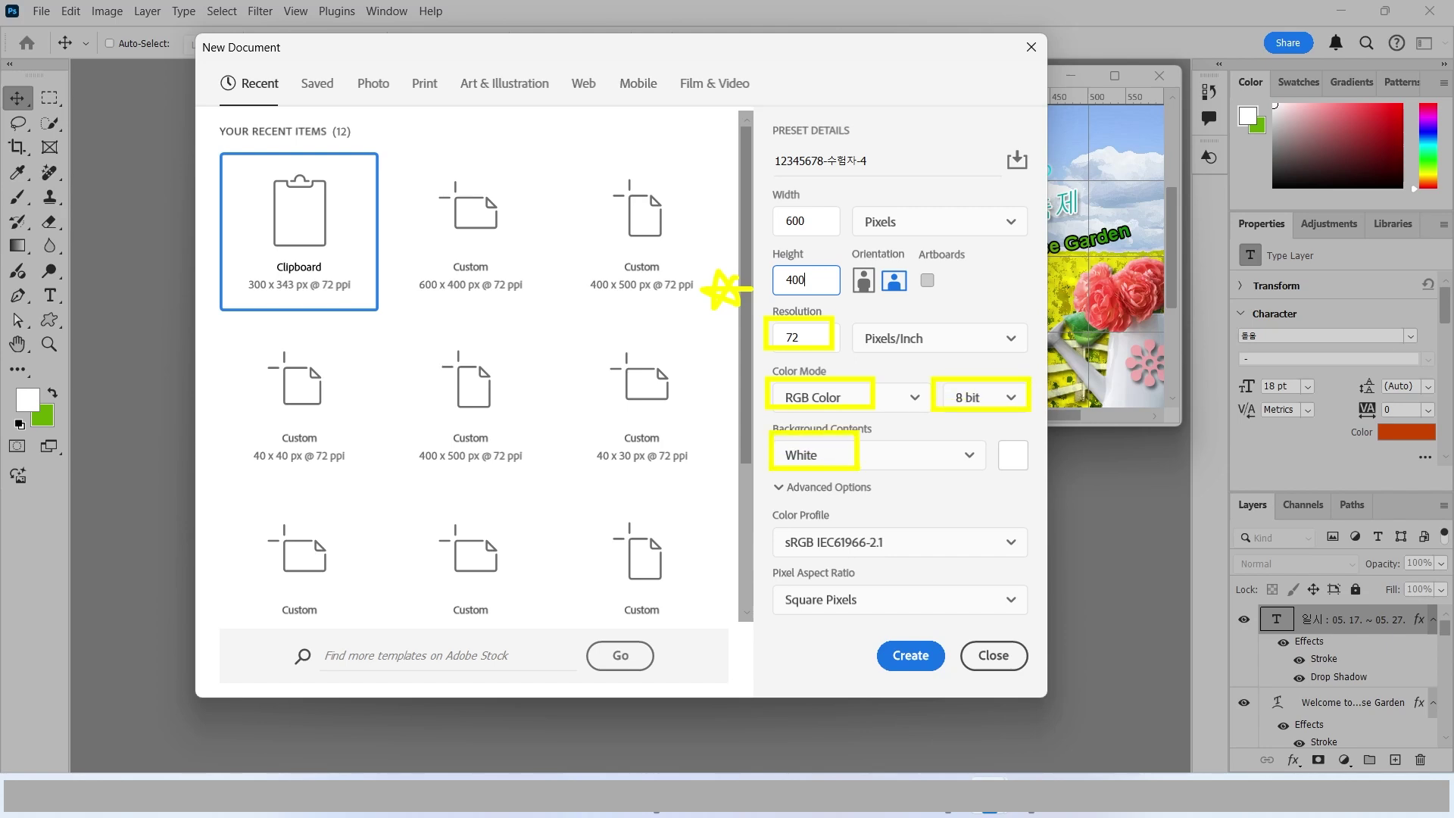
{"action": "key", "text": "Return"}
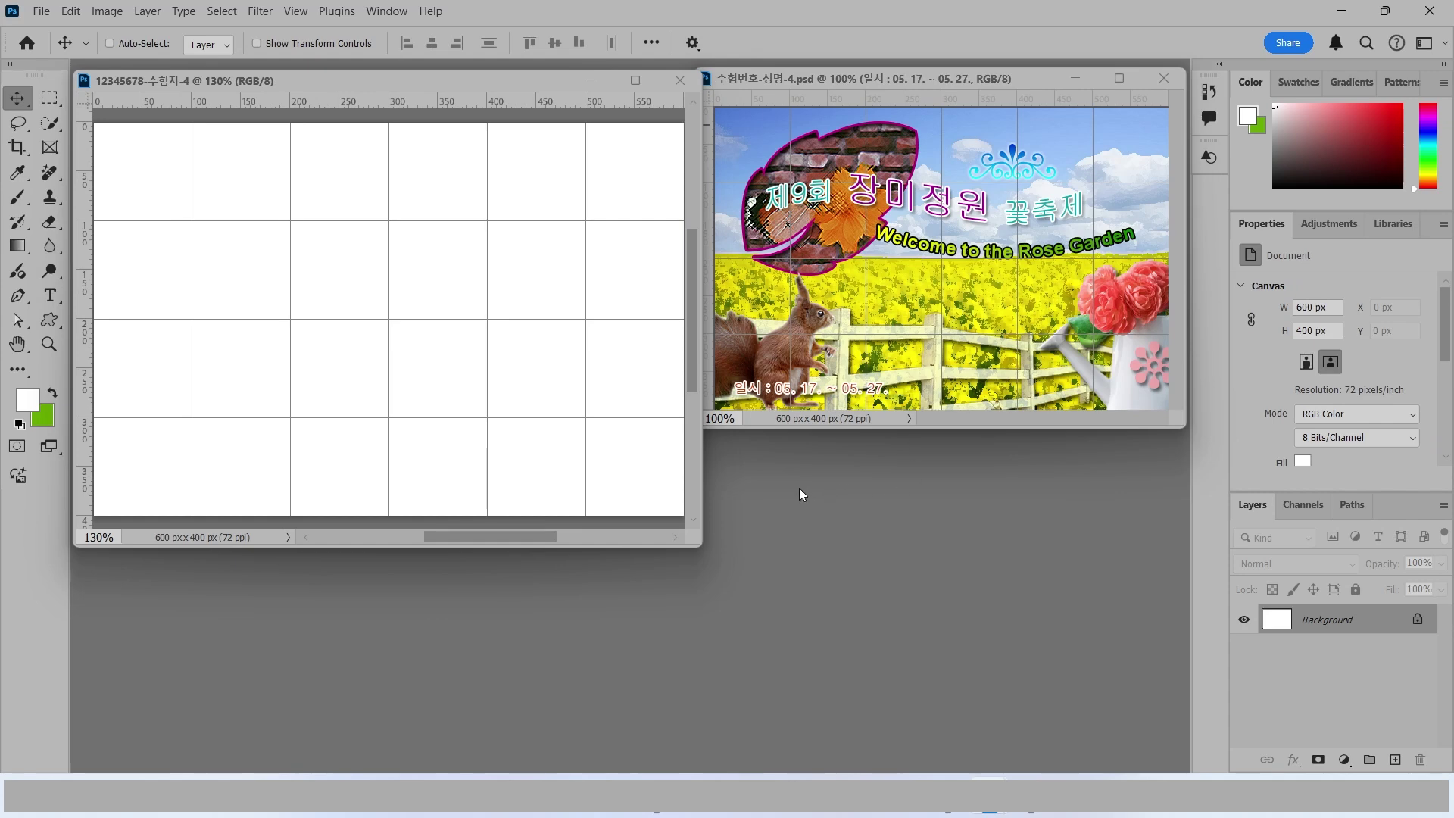
Step: Open the image 2급-9.jpg from the 소스 folder inside 01회
{"action": "key", "text": "ctrl+o"}
{"action": "key", "text": "alt+Up"}
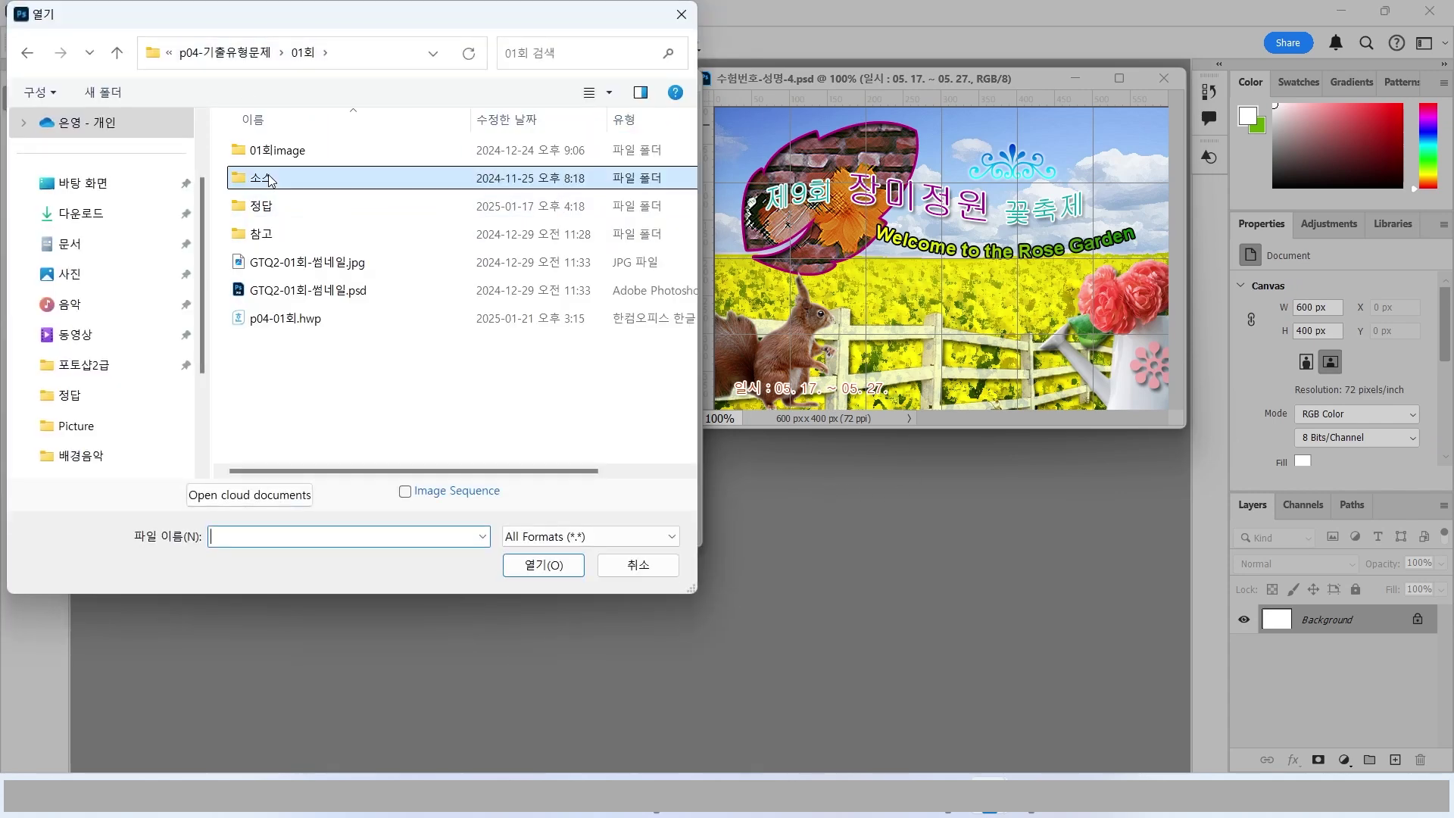
{"action": "double_click", "coordinate": [269, 179]}
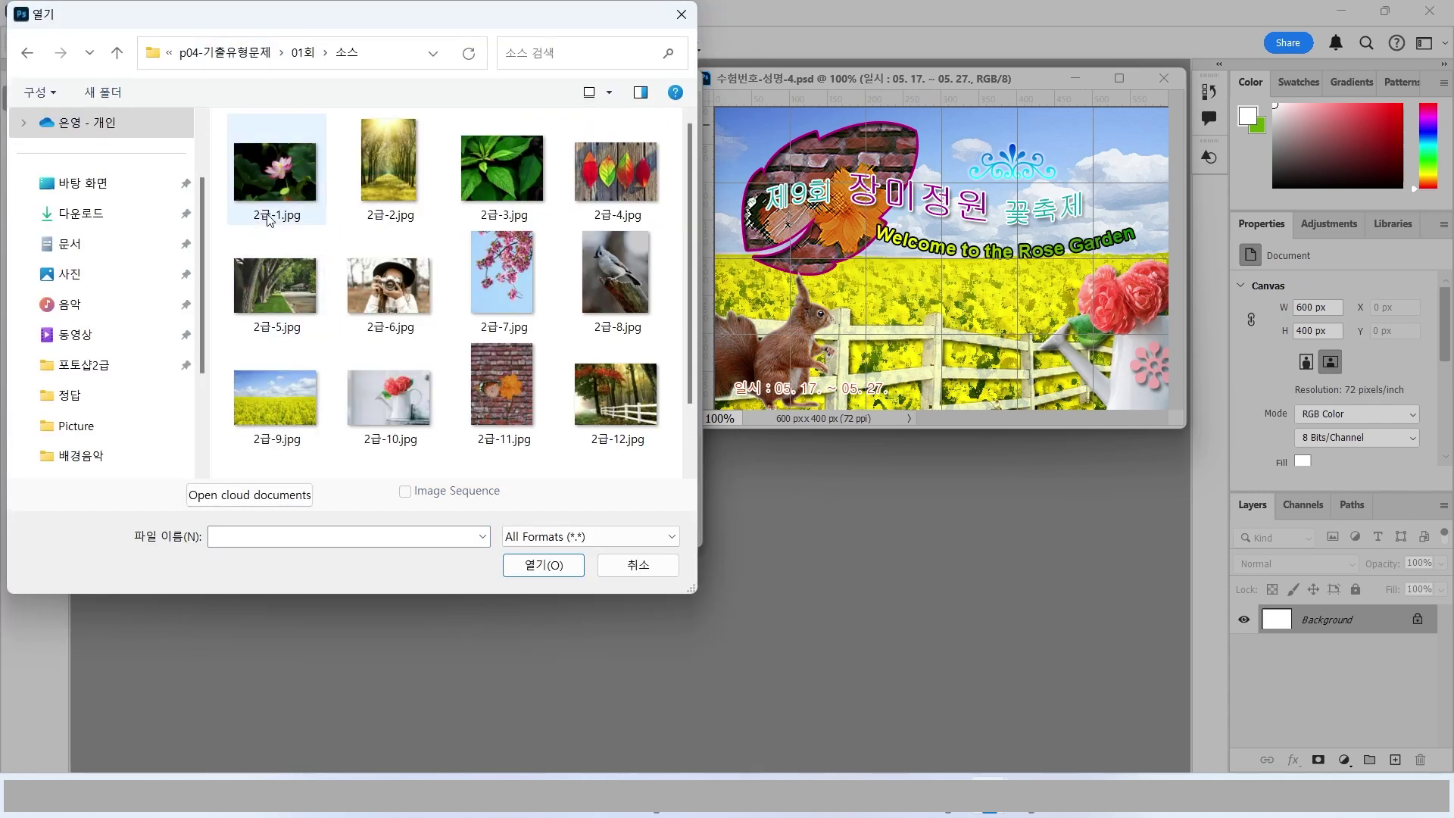
{"action": "left_click", "coordinate": [263, 416]}
{"action": "left_click", "coordinate": [539, 570]}
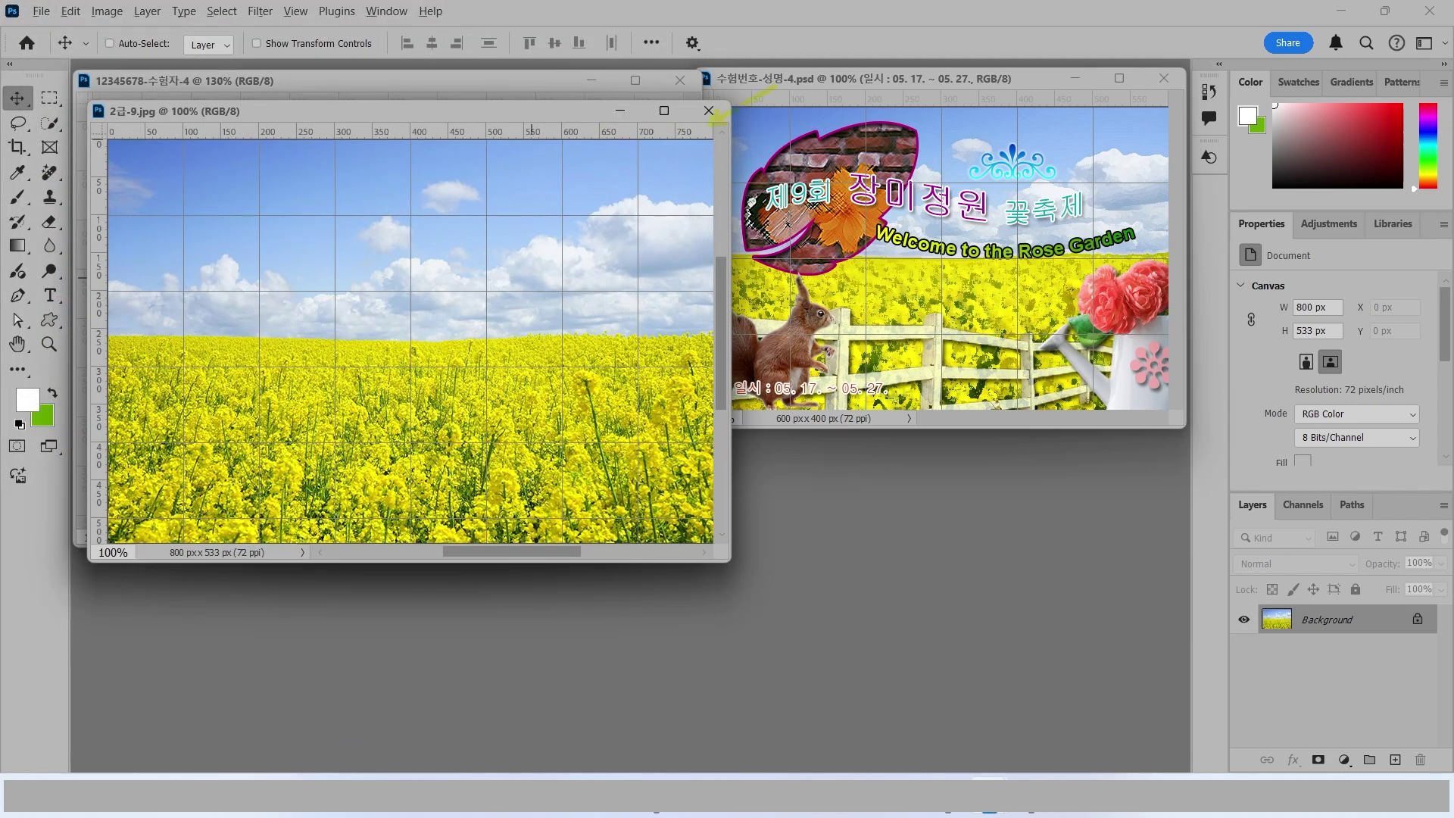
Step: Resize the flower field image proportionally to 600 pixels wide and move its window to uncover the blank document
{"action": "left_click", "coordinate": [107, 11]}
{"action": "left_click", "coordinate": [148, 145]}
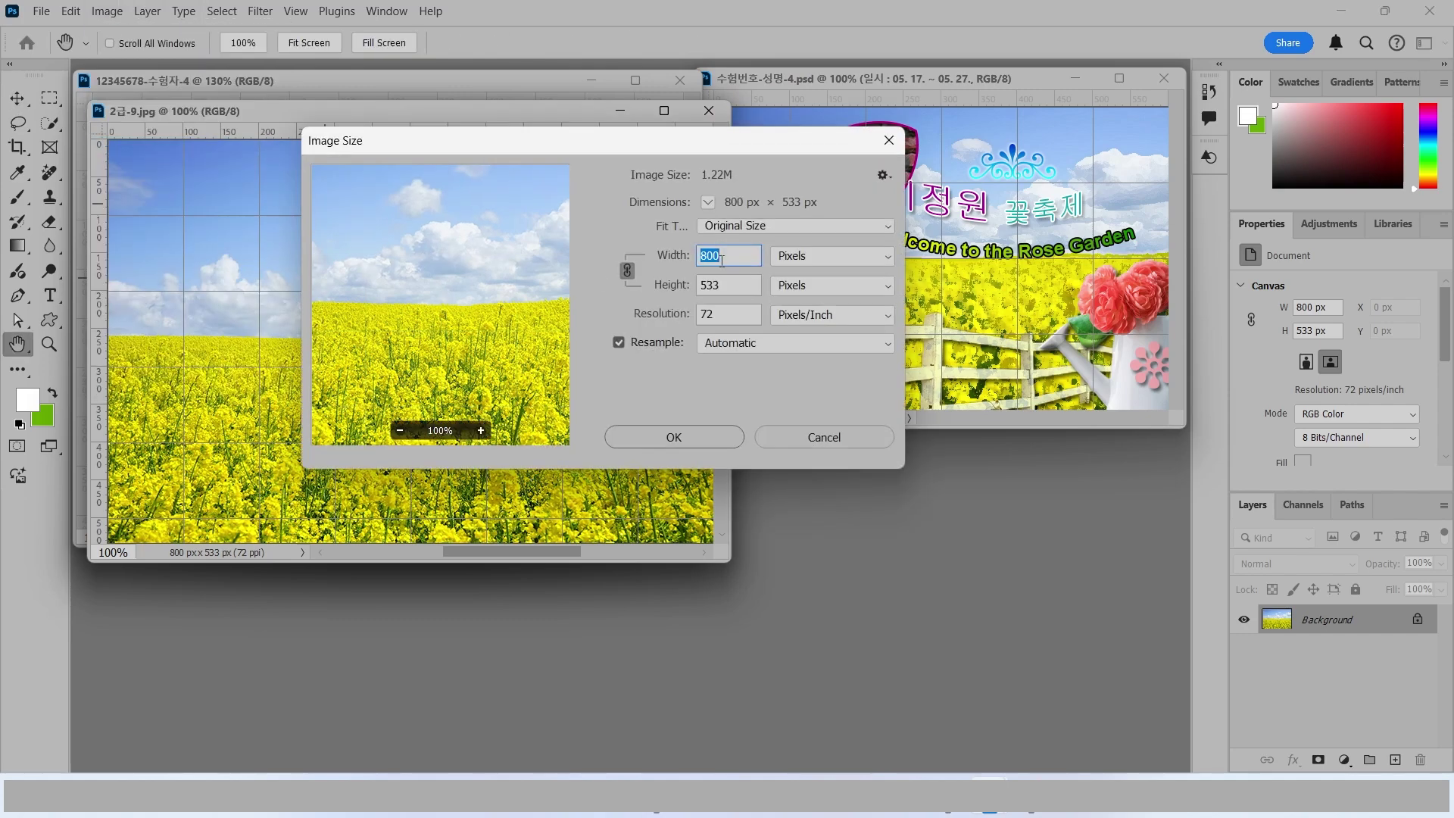
{"action": "type", "text": "600"}
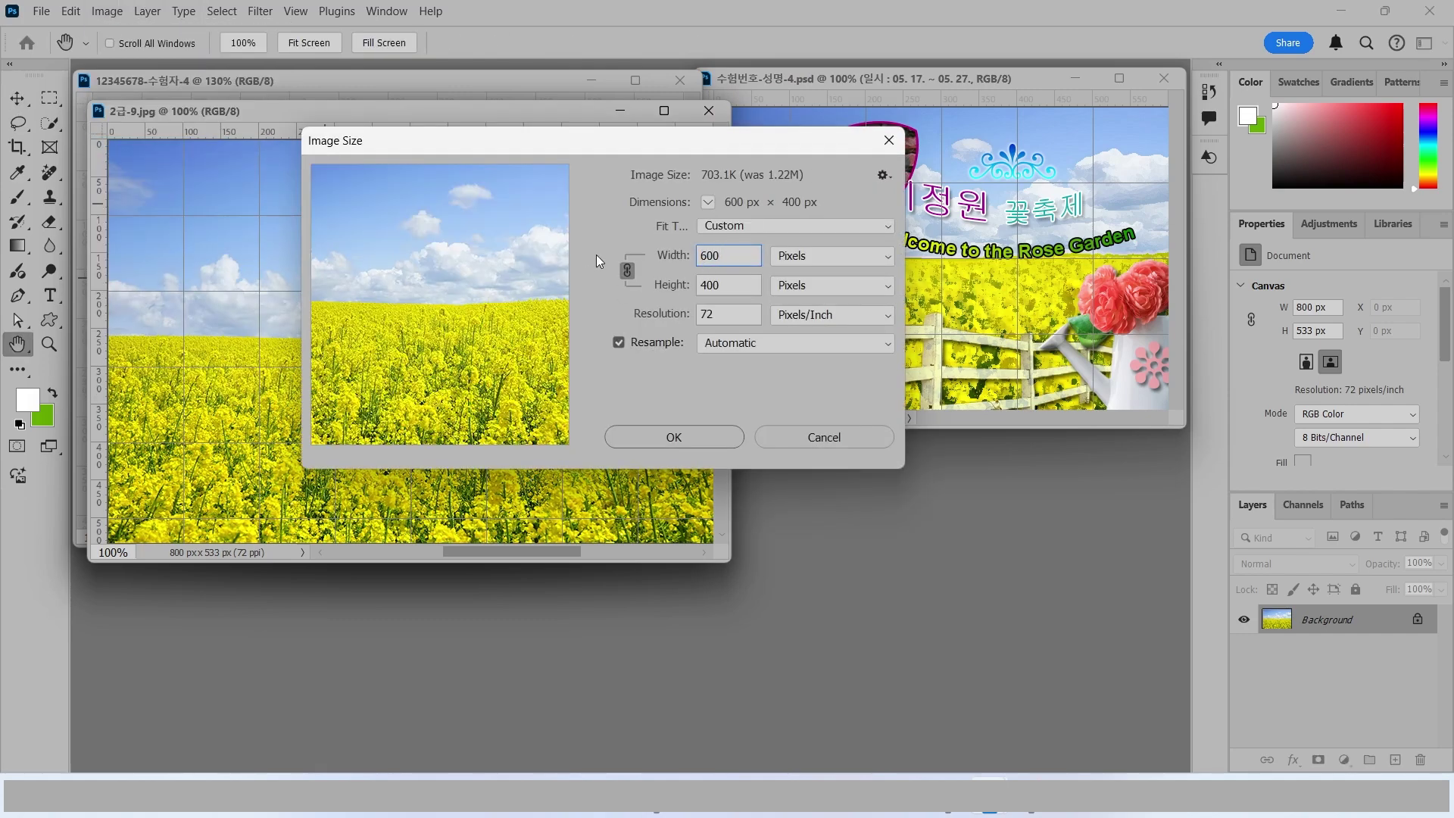
{"action": "left_click", "coordinate": [674, 437]}
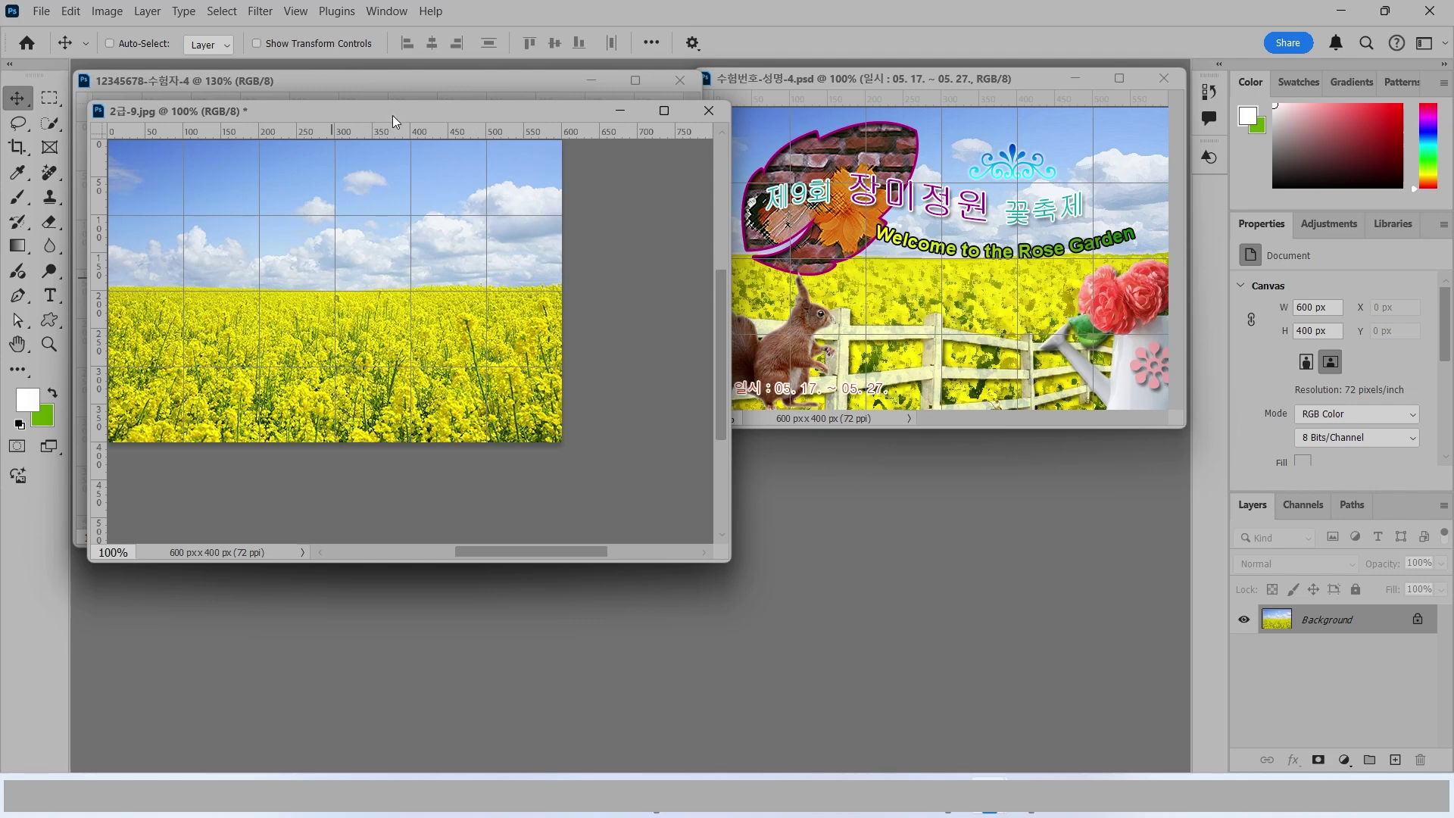
{"action": "left_click_drag", "start_coordinate": [392, 115], "coordinate": [629, 243]}
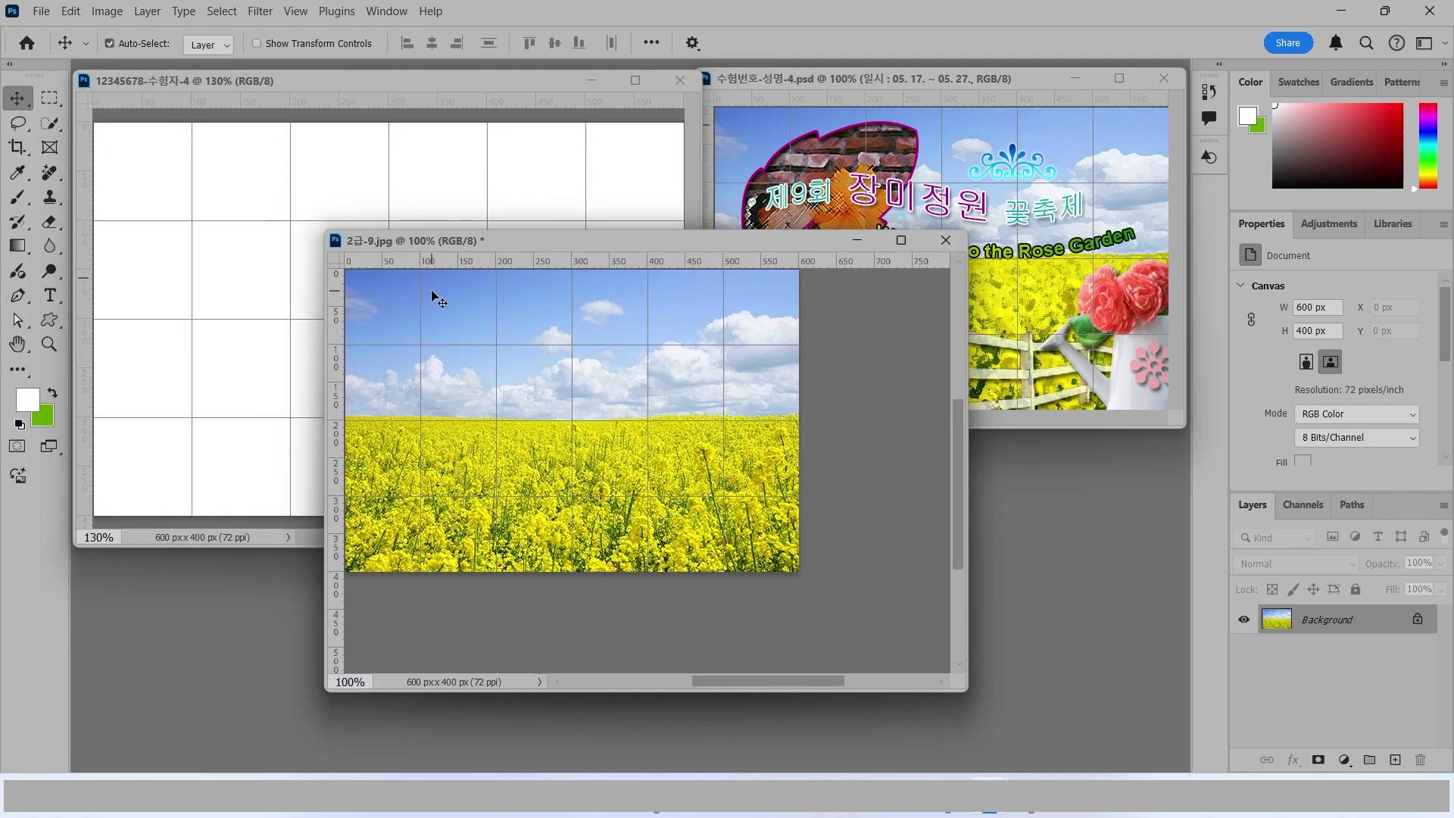
Step: Copy the whole flower field image into the blank 600 × 400 px composition and close the source image without saving
{"action": "key", "text": "ctrl+a"}
{"action": "key", "text": "ctrl+c"}
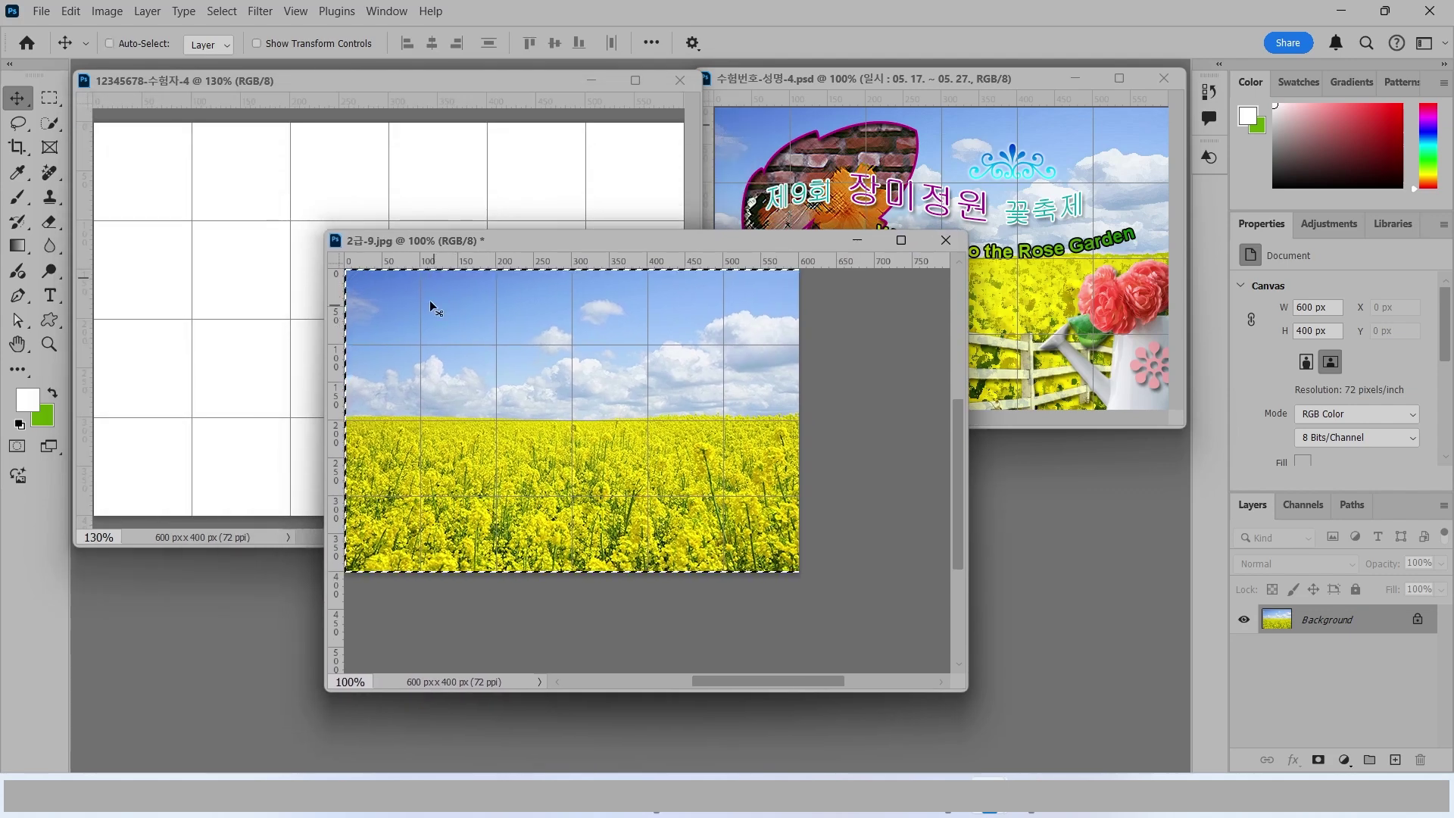
{"action": "left_click", "coordinate": [274, 84]}
{"action": "key", "text": "ctrl+v"}
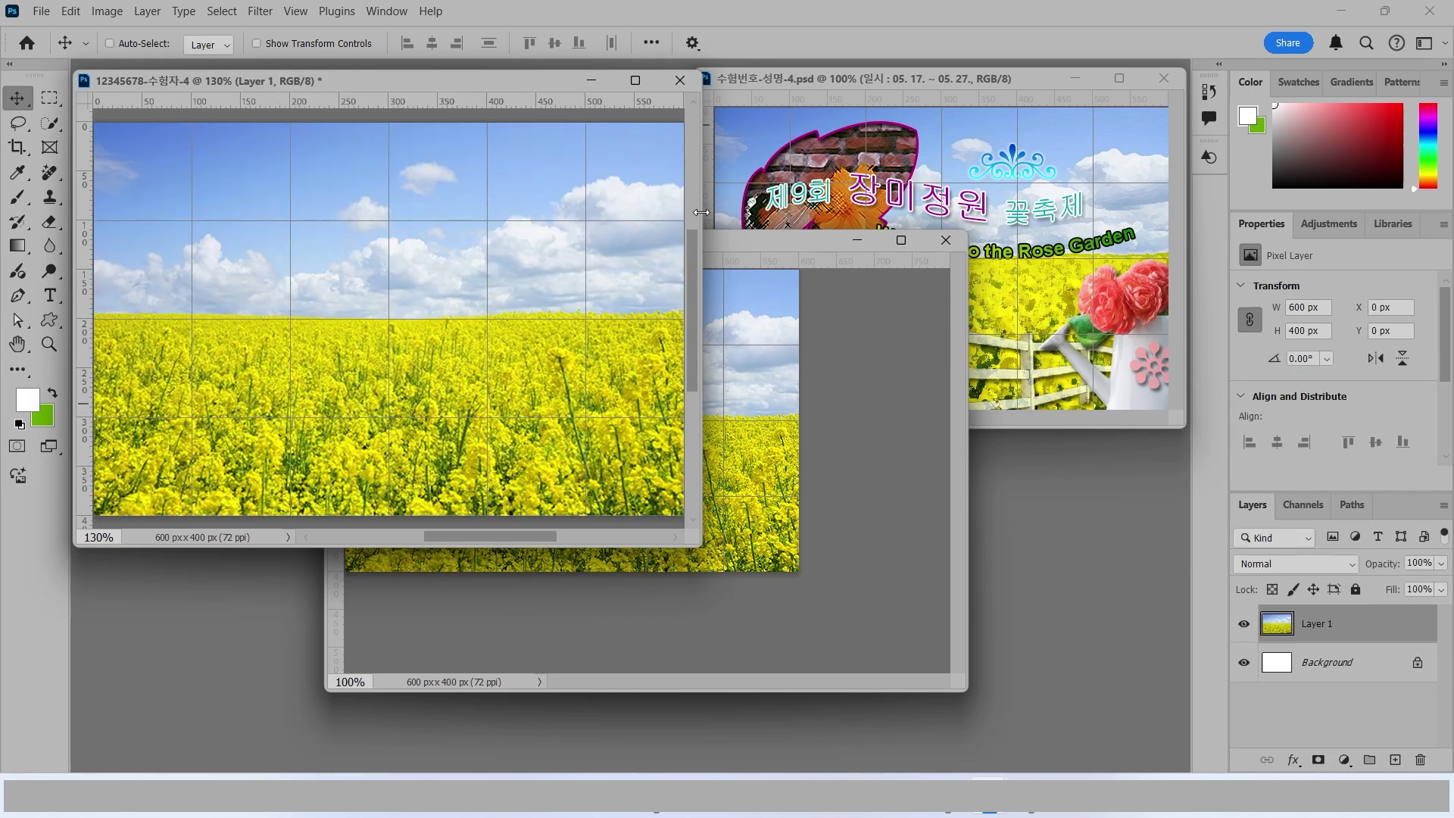
{"action": "left_click", "coordinate": [946, 240]}
{"action": "left_click", "coordinate": [753, 309]}
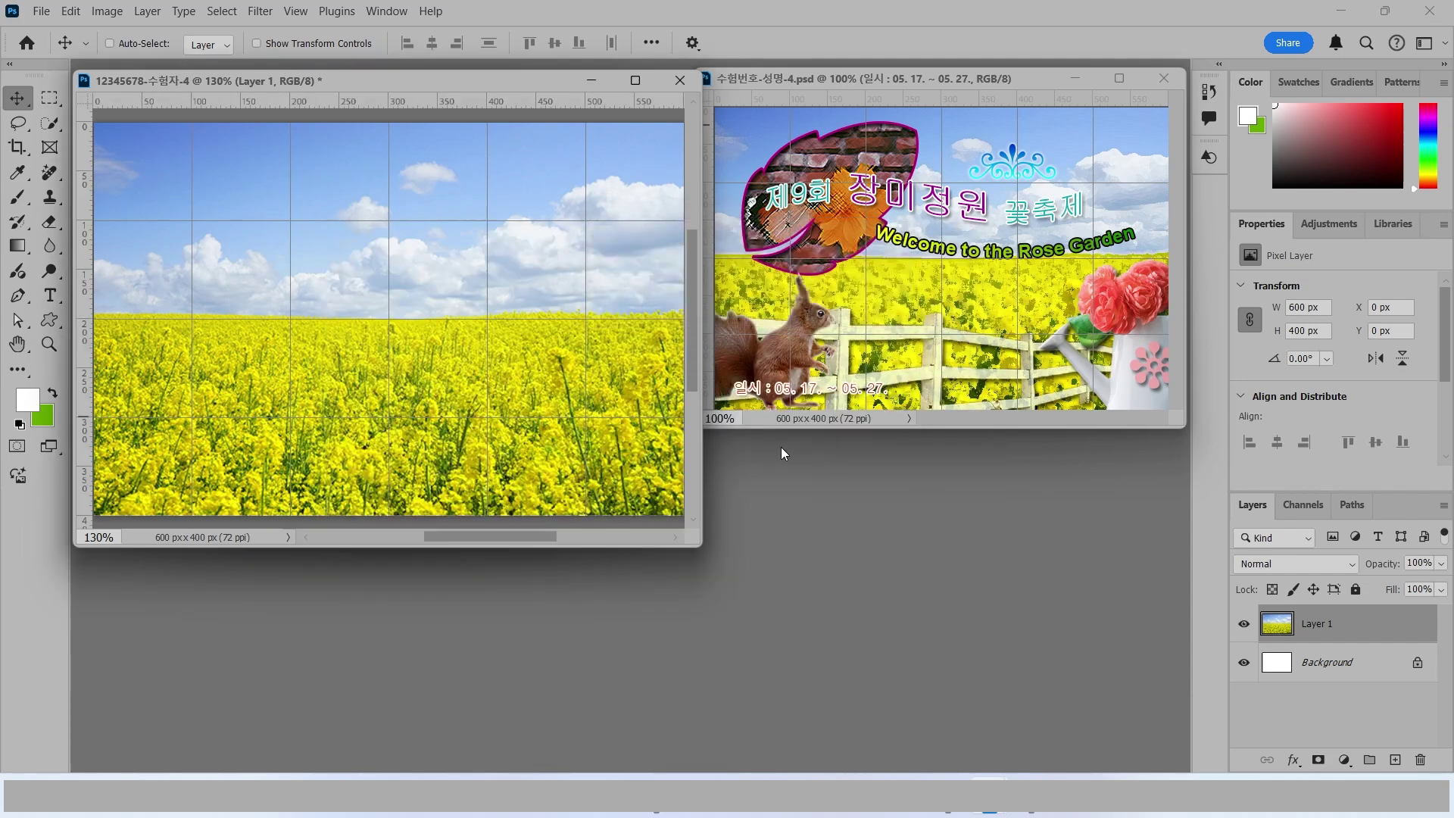
Step: Rename the pasted flower field layer as 2-9
{"action": "double_click", "coordinate": [1316, 624]}
{"action": "type", "text": "2-9"}
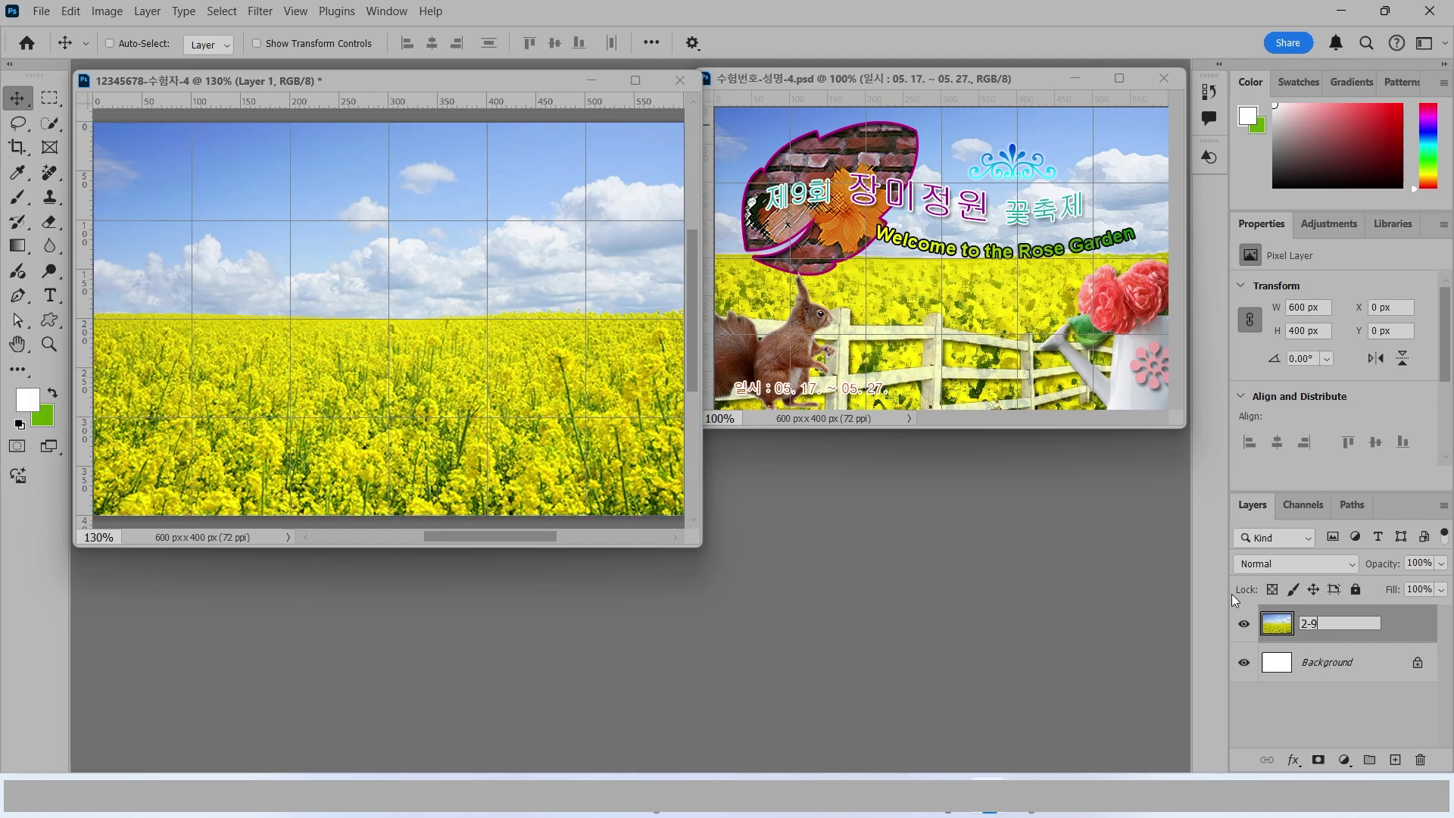
{"action": "key", "text": "Return"}
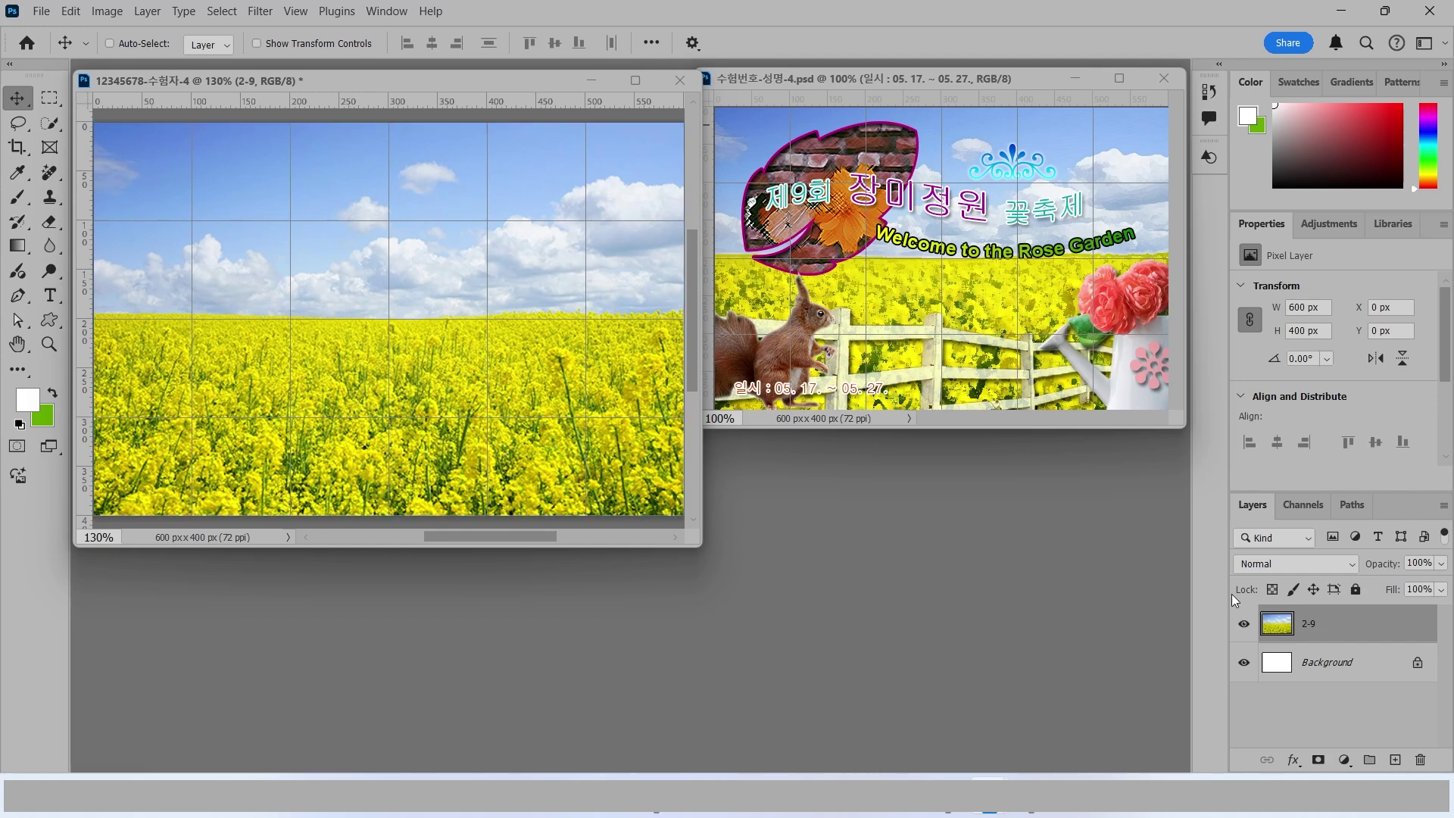
Step: Apply the artistic Dry Brush filter from the Filter Gallery to the 2-9 layer
{"action": "left_click", "coordinate": [265, 12]}
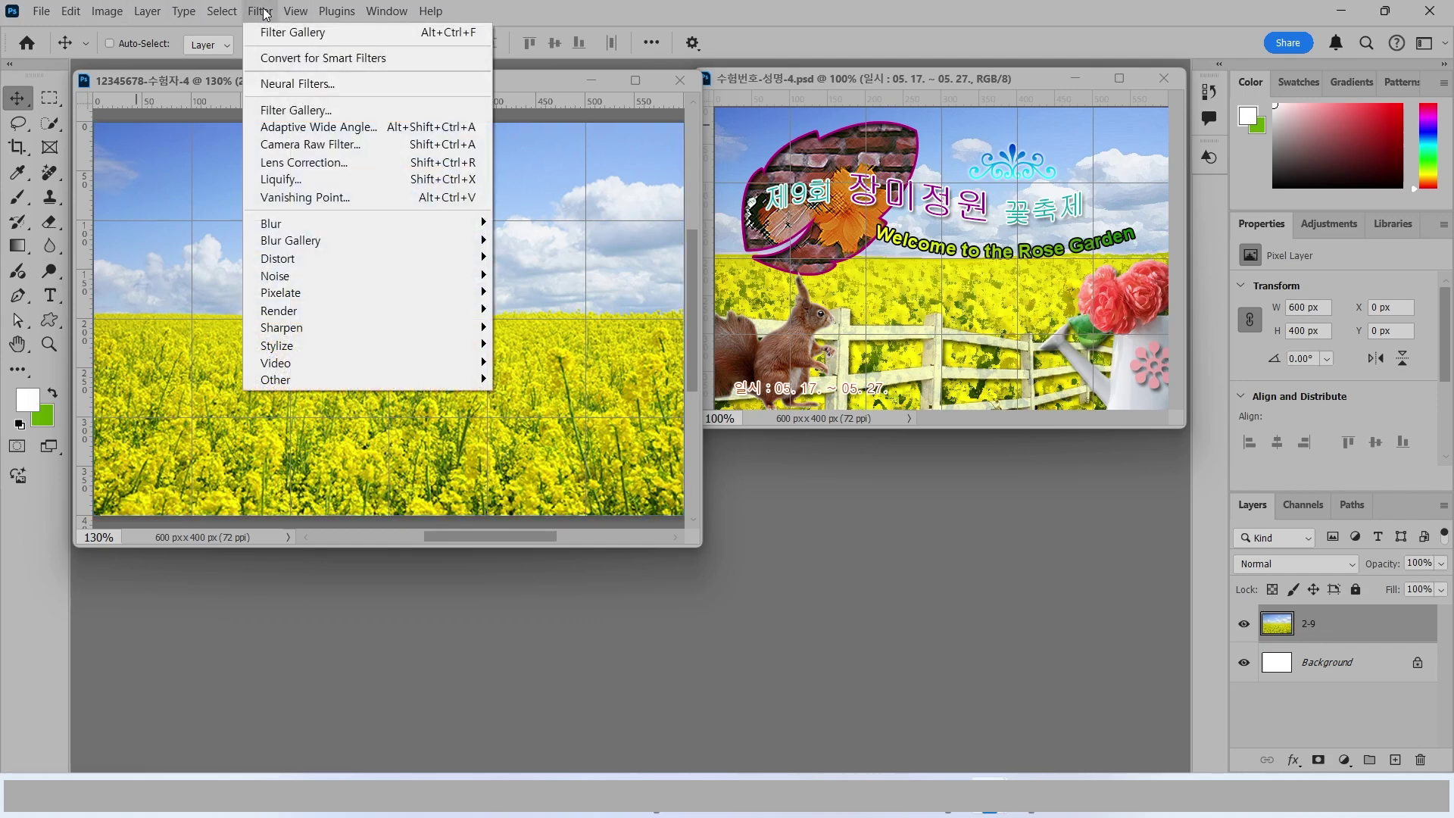
{"action": "left_click", "coordinate": [296, 109]}
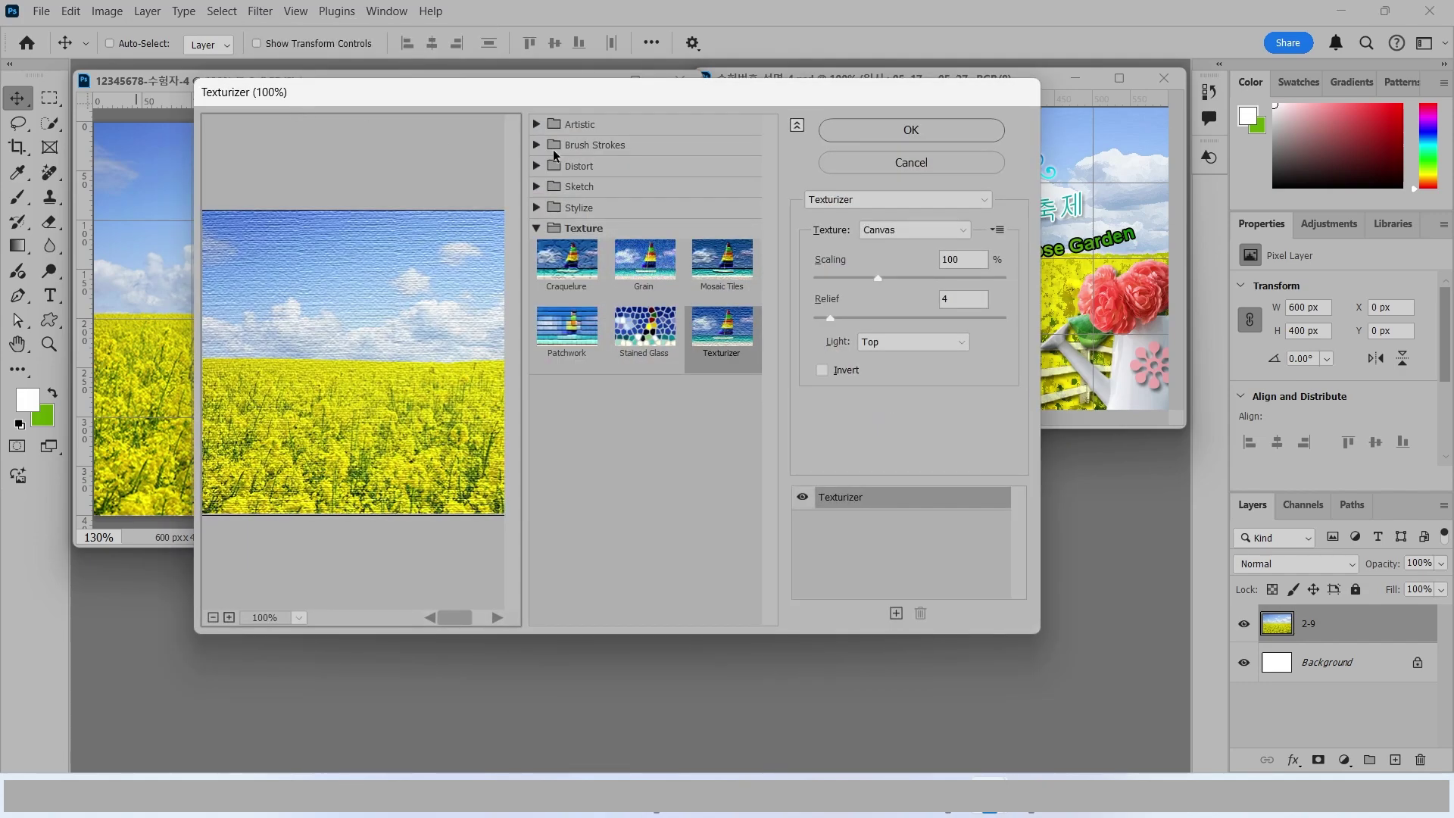
{"action": "left_click", "coordinate": [537, 125]}
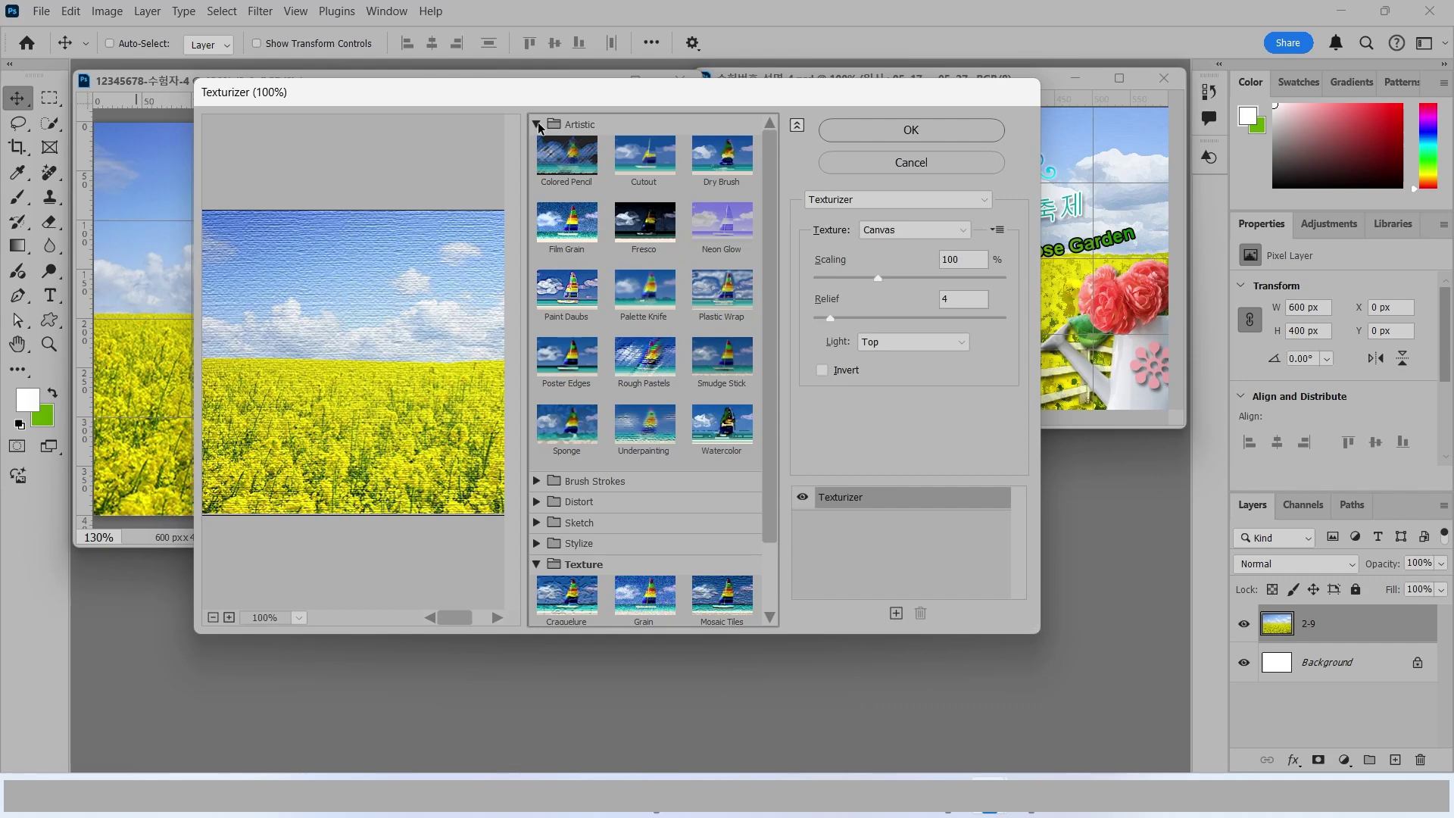
{"action": "left_click", "coordinate": [722, 159]}
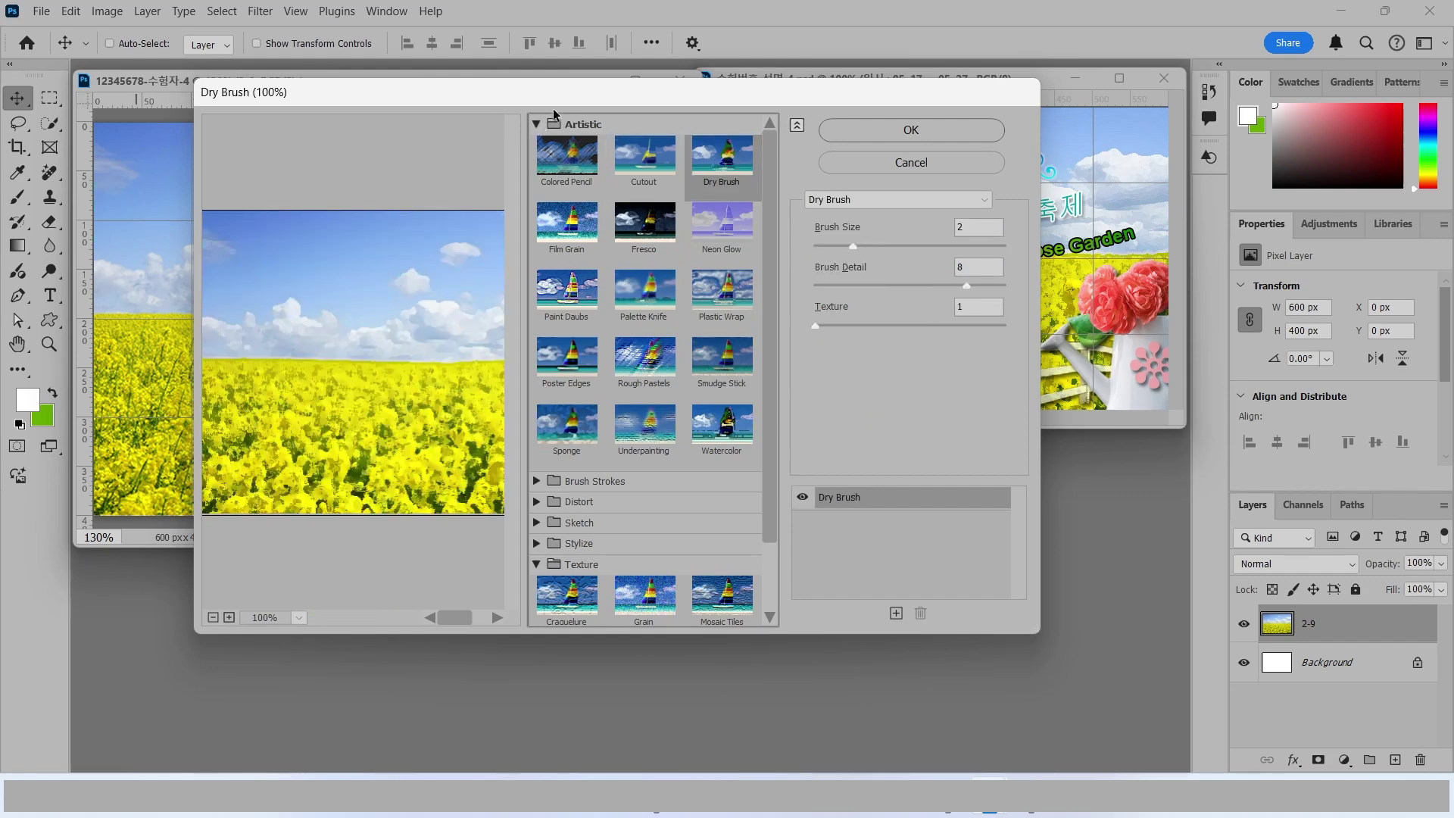
{"action": "left_click", "coordinate": [863, 199]}
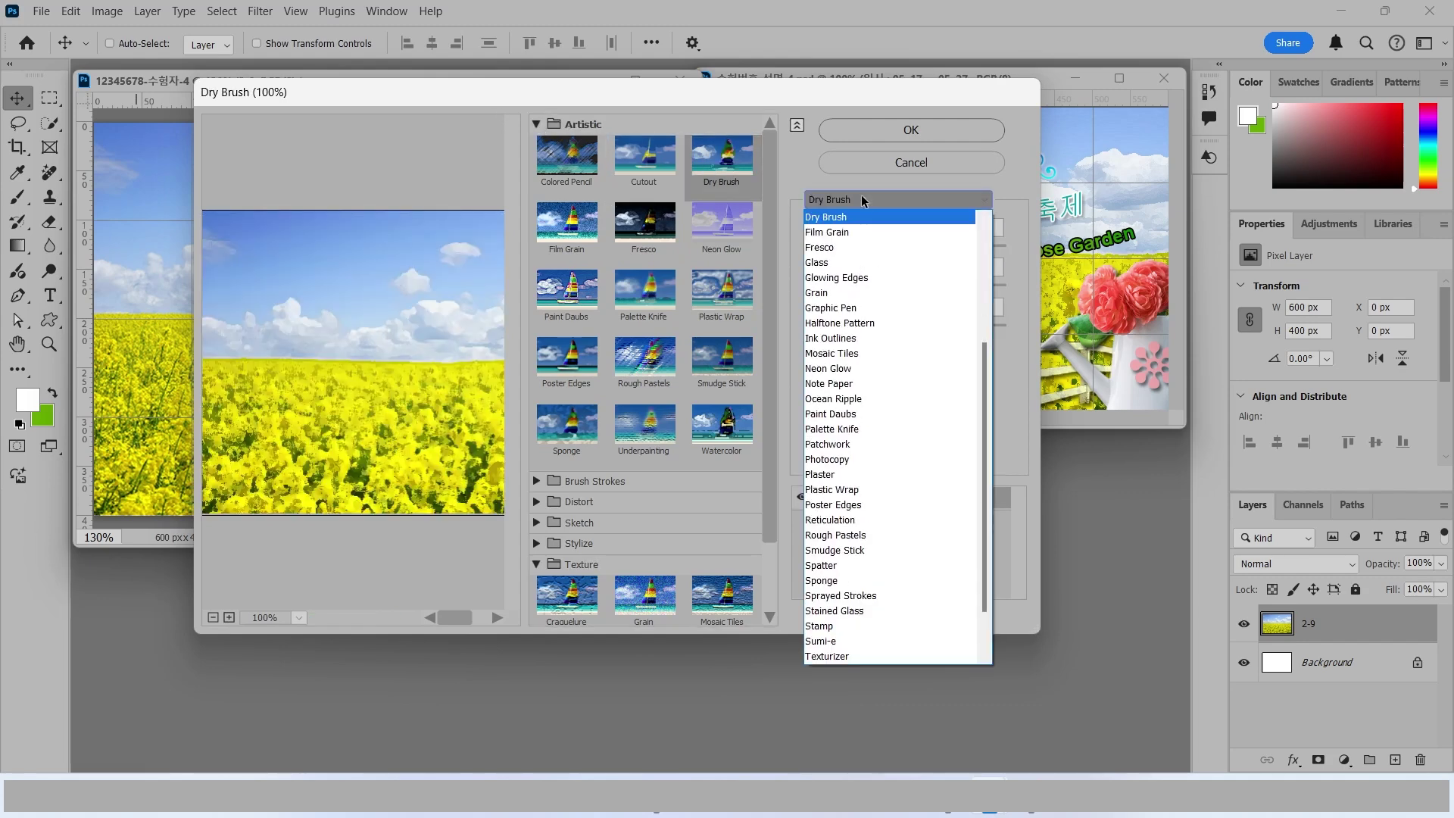
{"action": "scroll", "coordinate": [886, 564], "scroll_direction": "up", "scroll_amount": 5}
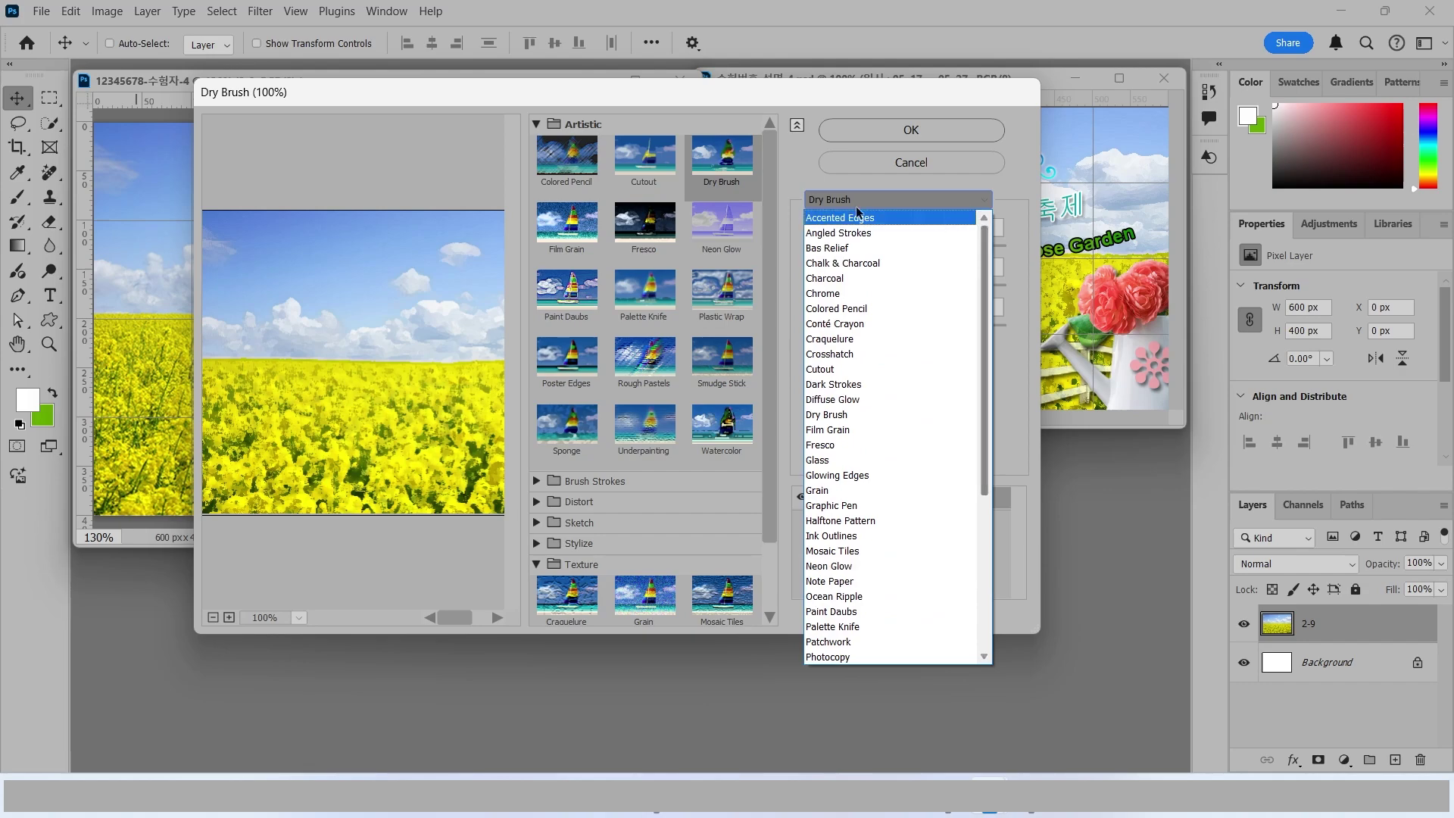
{"action": "left_click", "coordinate": [845, 414]}
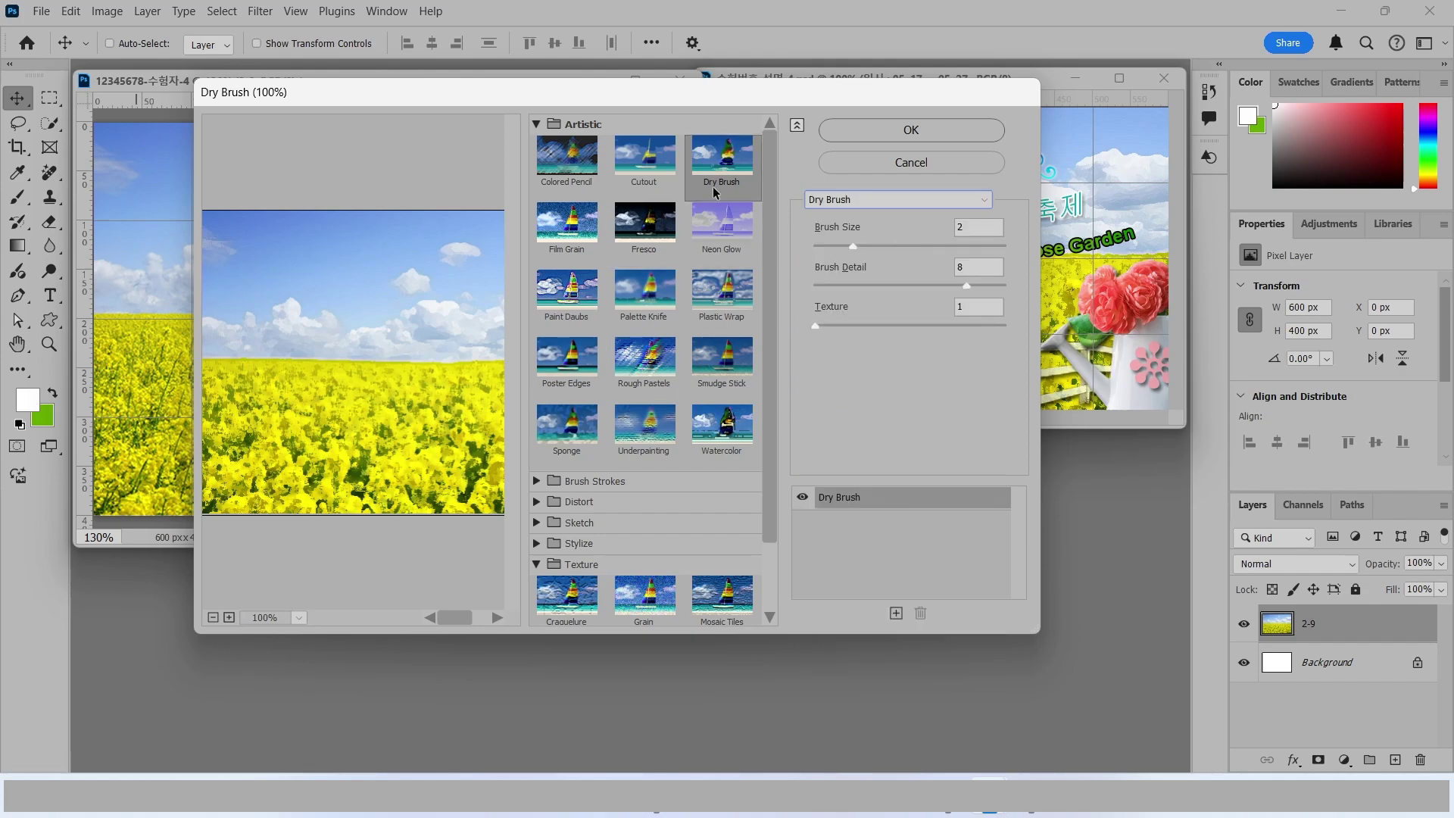
{"action": "left_click", "coordinate": [888, 136]}
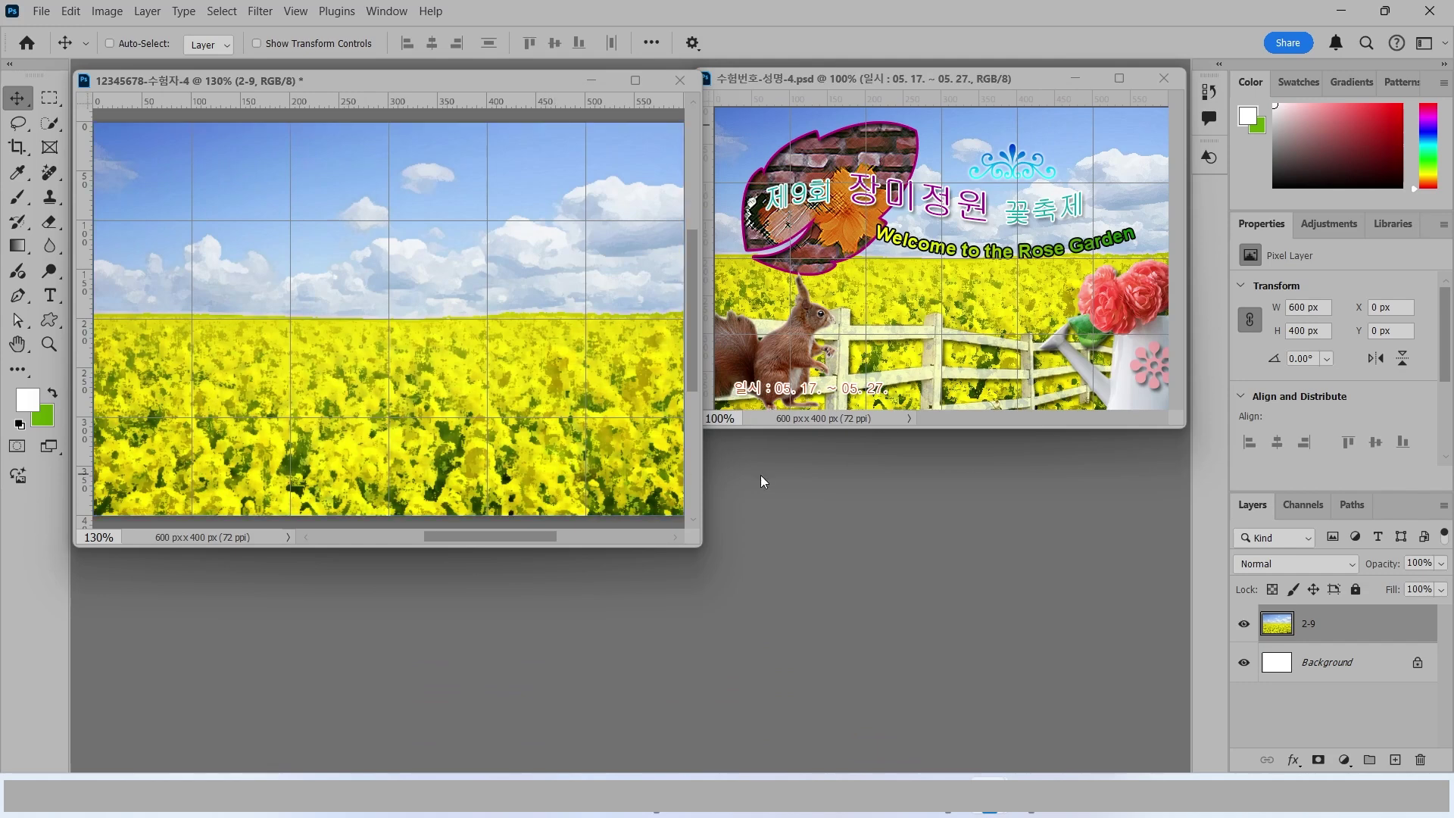
Step: Open the image 2급-10.jpg from the 소스 folder and move its window clear of the composition's upper area
{"action": "key", "text": "ctrl+o"}
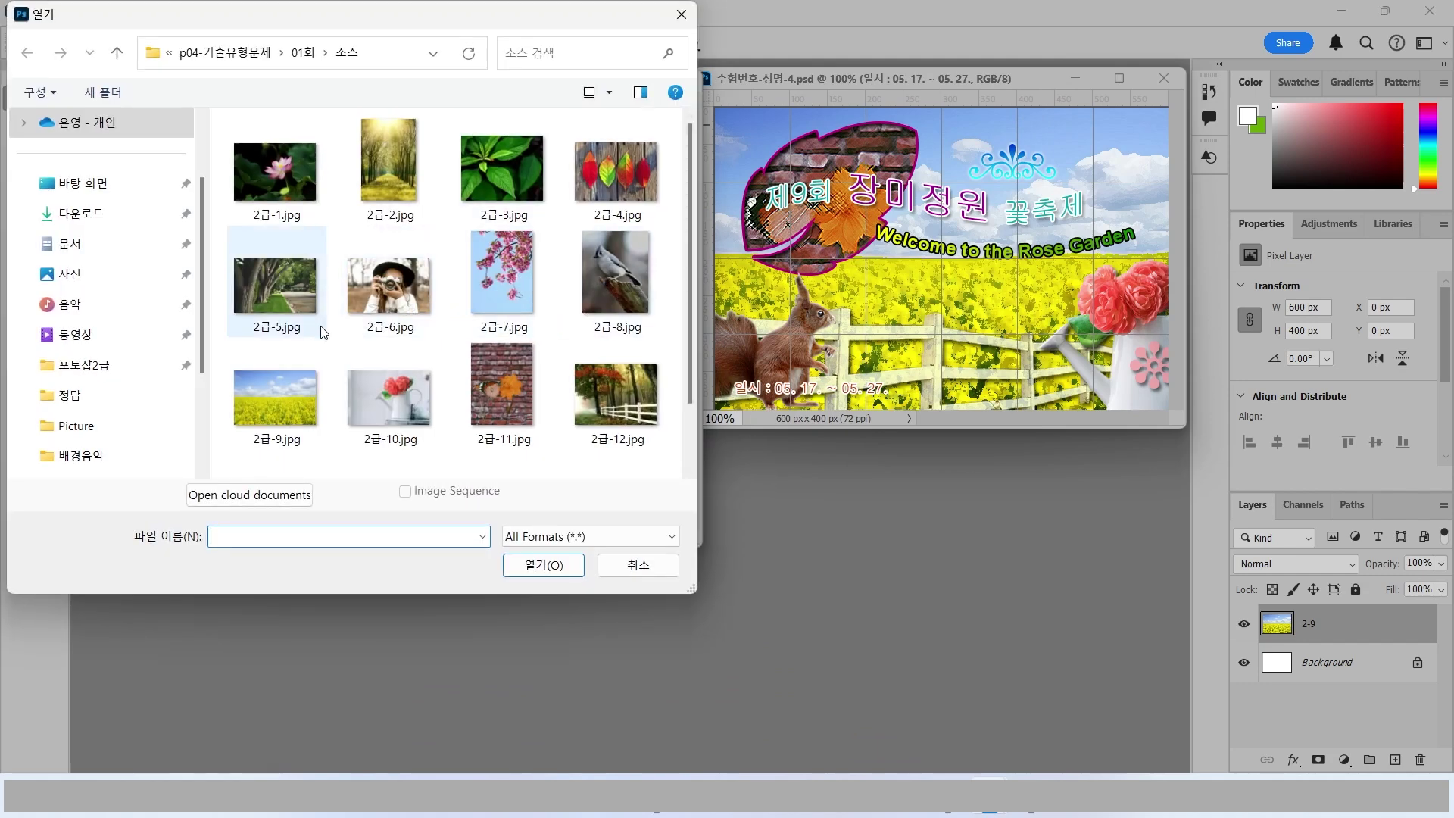
{"action": "left_click", "coordinate": [384, 398]}
{"action": "left_click", "coordinate": [543, 564]}
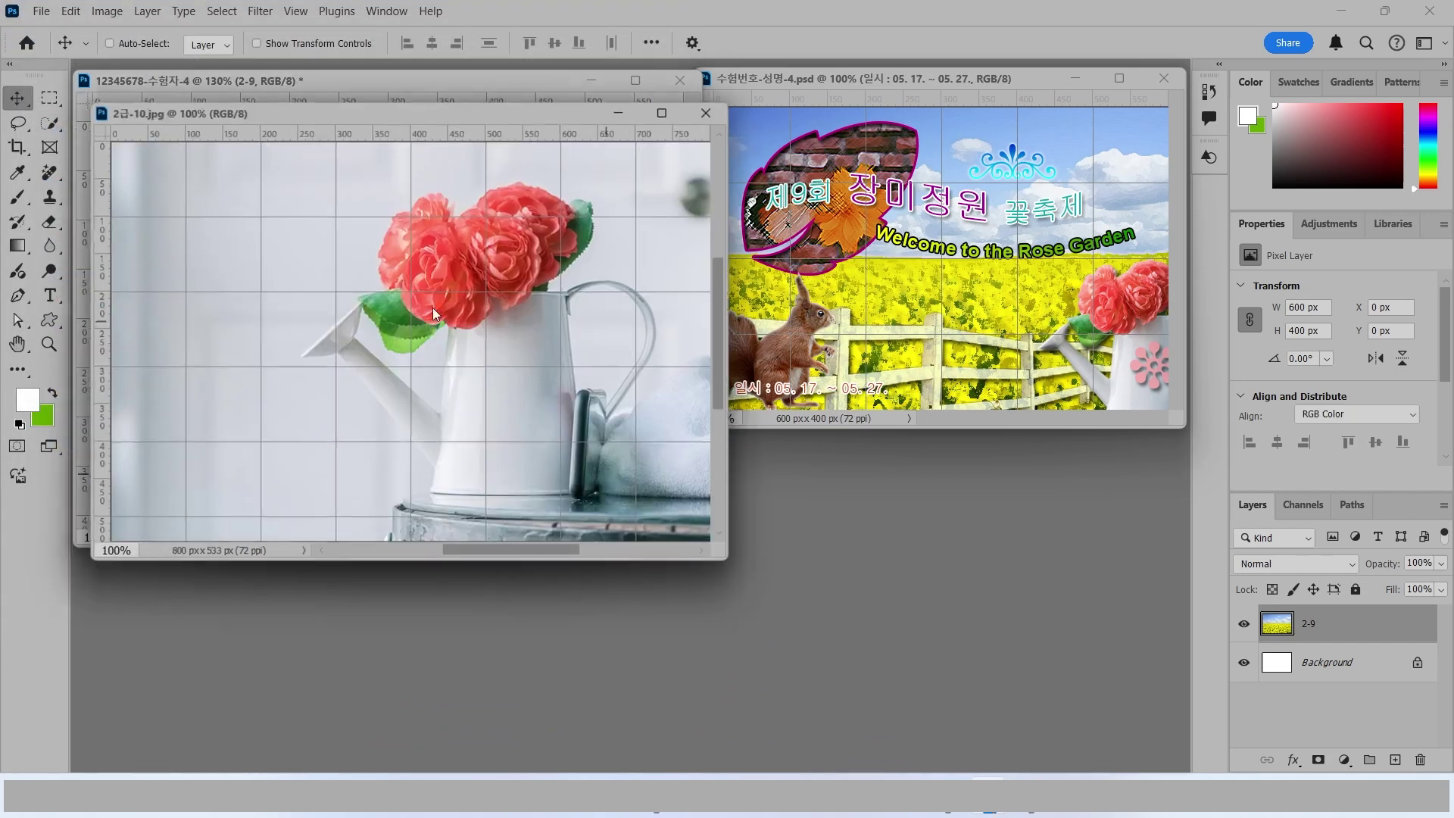
{"action": "left_click_drag", "start_coordinate": [390, 110], "coordinate": [484, 227]}
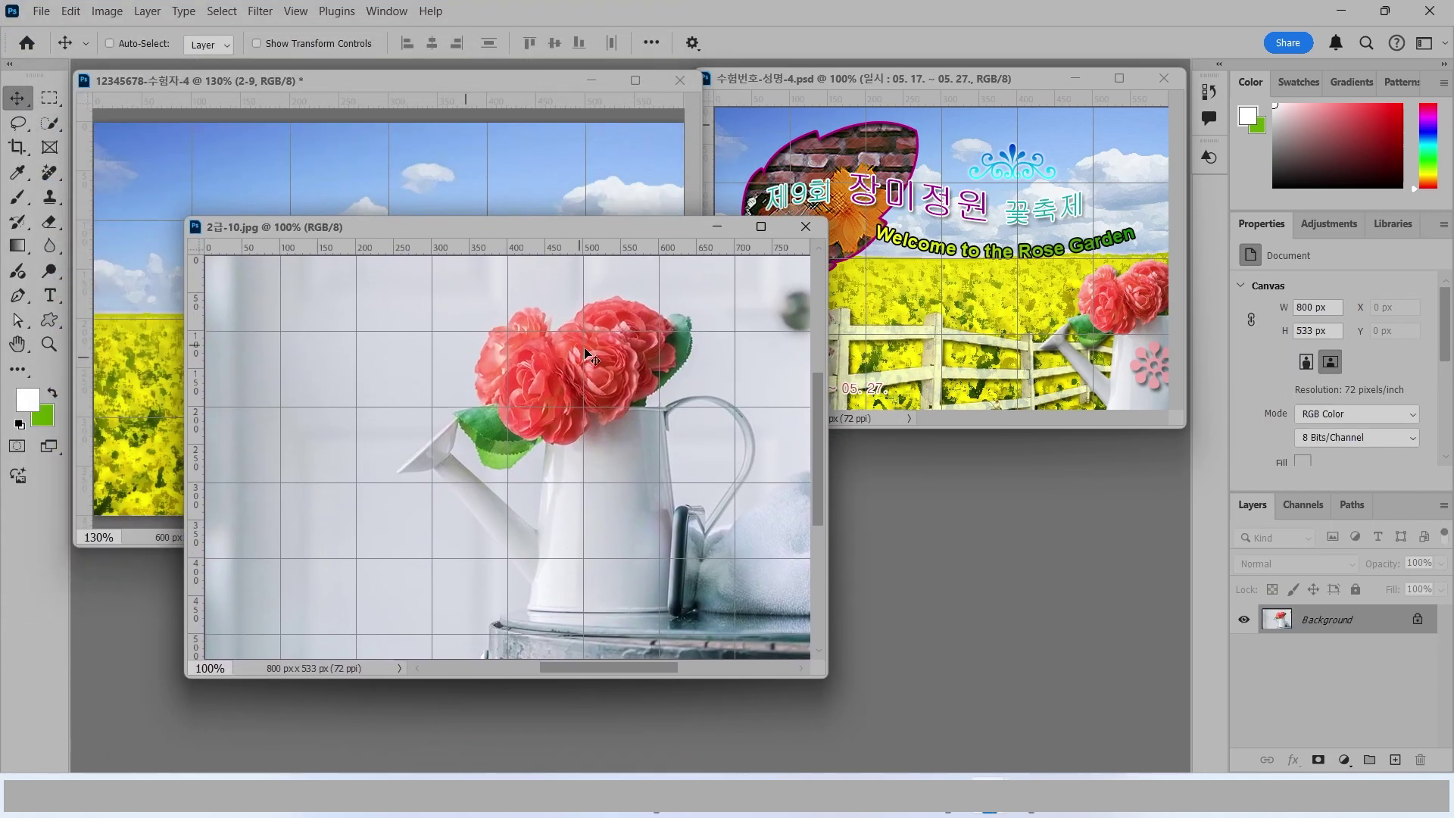
Step: Select the watering can with its roses, leaves, spout and handle using the Quick Selection tool
{"action": "left_click", "coordinate": [50, 122]}
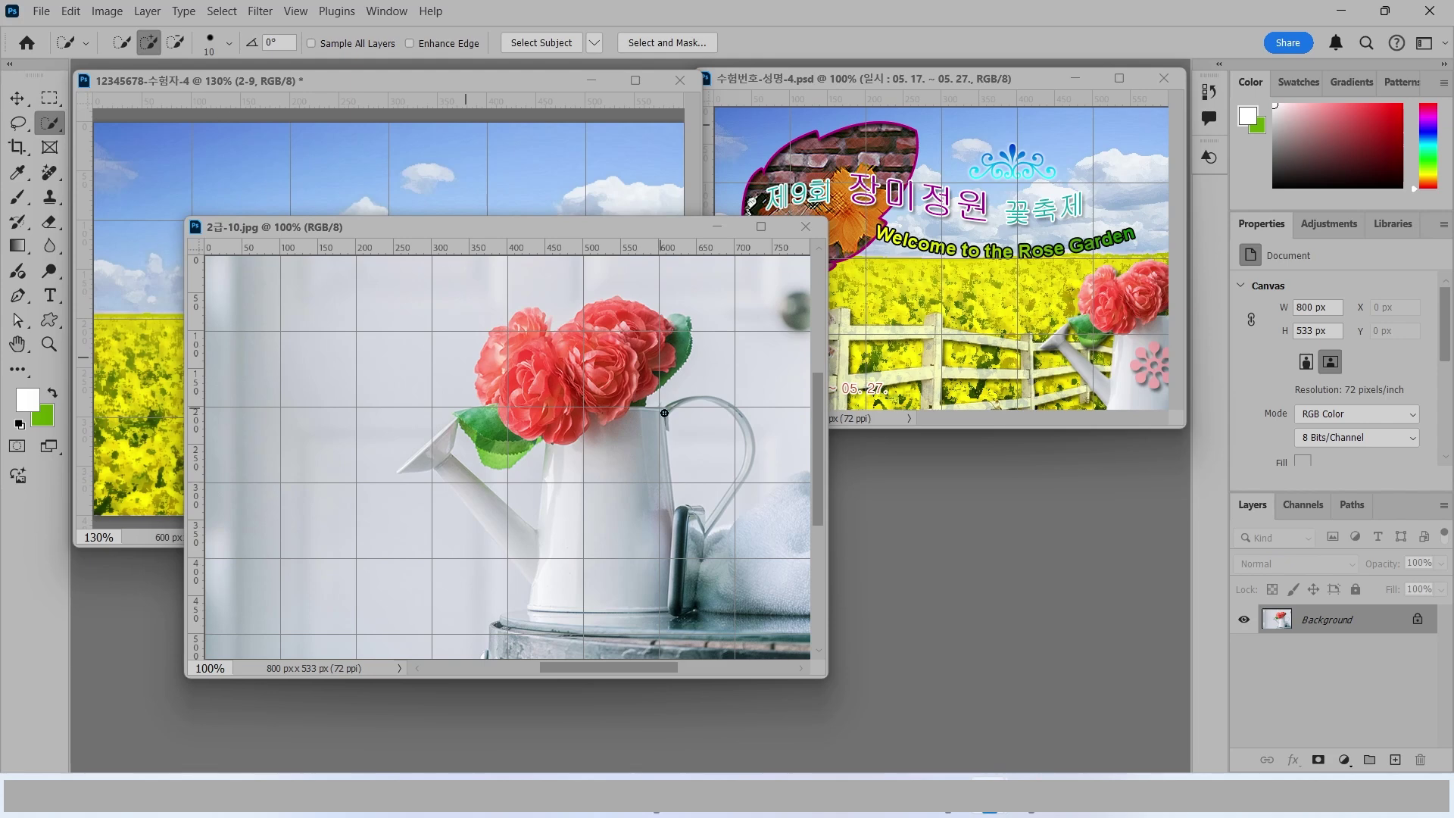
{"action": "mouse_move", "coordinate": [611, 308]}
{"action": "left_mouse_down"}
{"action": "mouse_move", "coordinate": [530, 382]}
{"action": "mouse_move", "coordinate": [586, 406]}
{"action": "mouse_move", "coordinate": [671, 325]}
{"action": "mouse_move", "coordinate": [628, 371]}
{"action": "mouse_move", "coordinate": [605, 496]}
{"action": "mouse_move", "coordinate": [533, 531]}
{"action": "mouse_move", "coordinate": [444, 446]}
{"action": "mouse_move", "coordinate": [426, 456]}
{"action": "mouse_move", "coordinate": [555, 557]}
{"action": "mouse_move", "coordinate": [488, 503]}
{"action": "mouse_move", "coordinate": [574, 614]}
{"action": "mouse_move", "coordinate": [650, 618]}
{"action": "mouse_move", "coordinate": [694, 516]}
{"action": "mouse_move", "coordinate": [693, 626]}
{"action": "mouse_move", "coordinate": [704, 407]}
{"action": "left_mouse_up"}
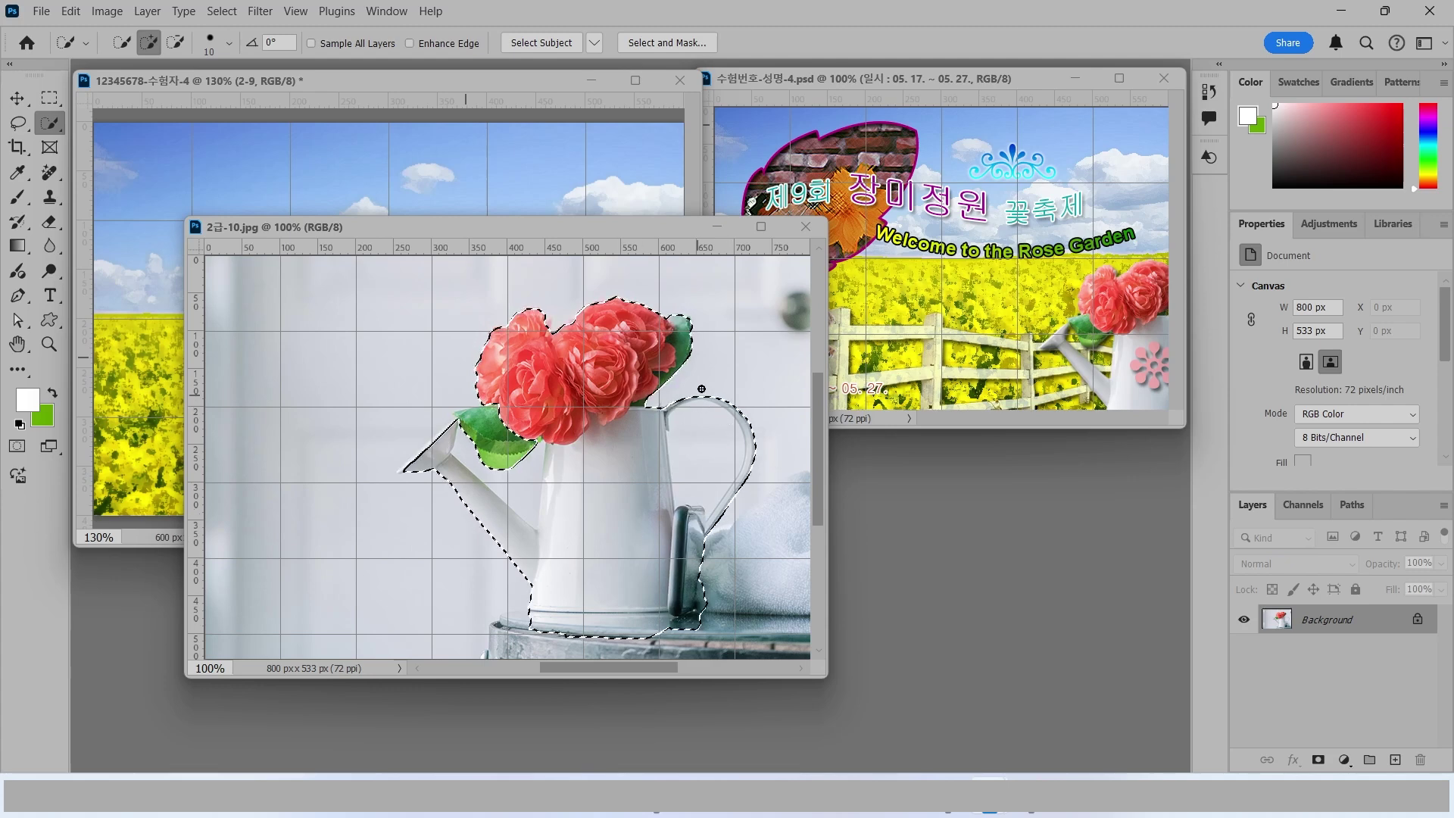
{"action": "left_click", "coordinate": [459, 442]}
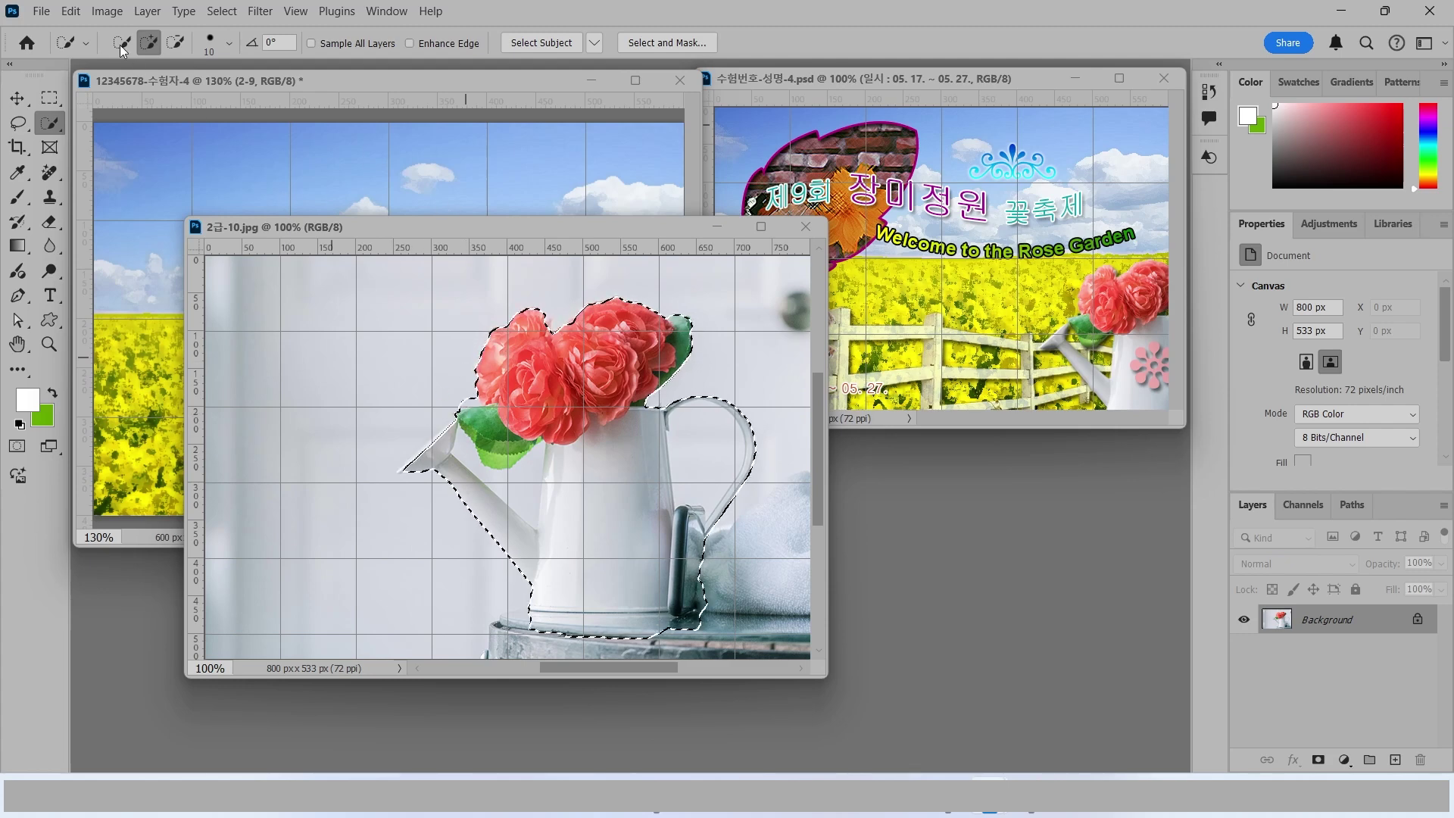
Step: Subtract the background gap between the spout, the leaf and the can body from the selection
{"action": "left_click", "coordinate": [175, 44]}
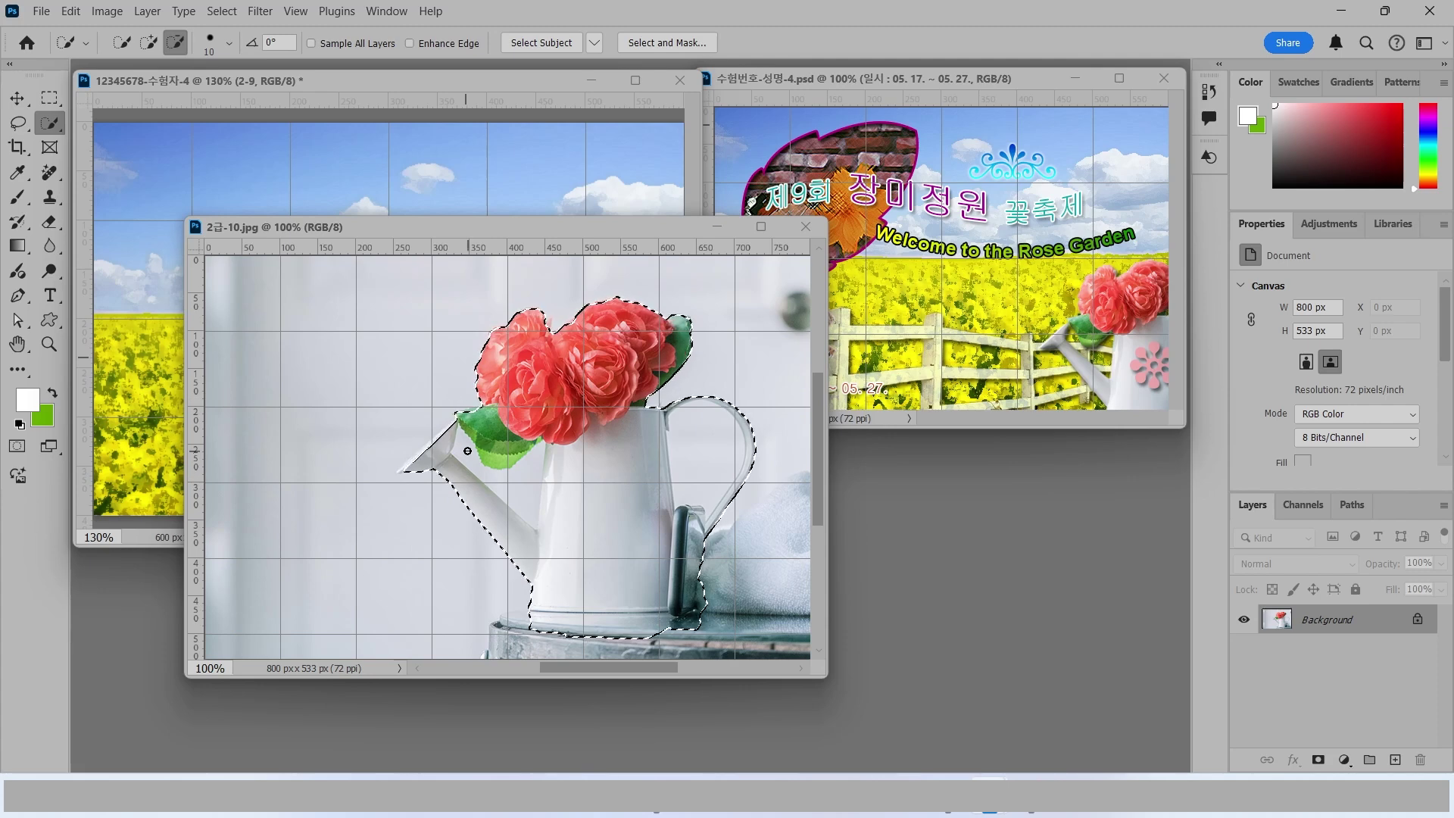
{"action": "left_click_drag", "start_coordinate": [466, 451], "coordinate": [478, 467]}
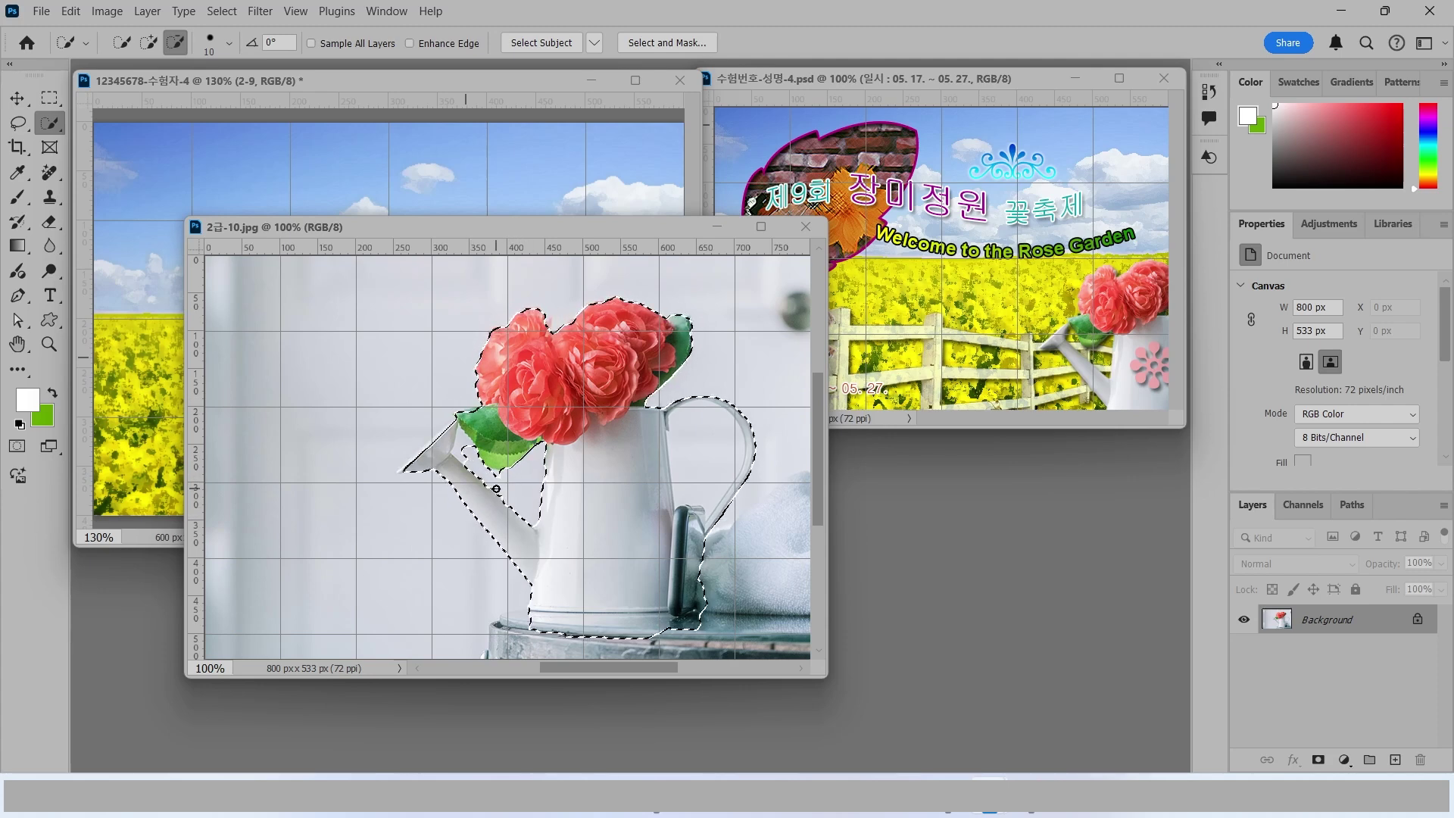
{"action": "scroll", "coordinate": [496, 488], "scroll_direction": "up", "scroll_amount": 5}
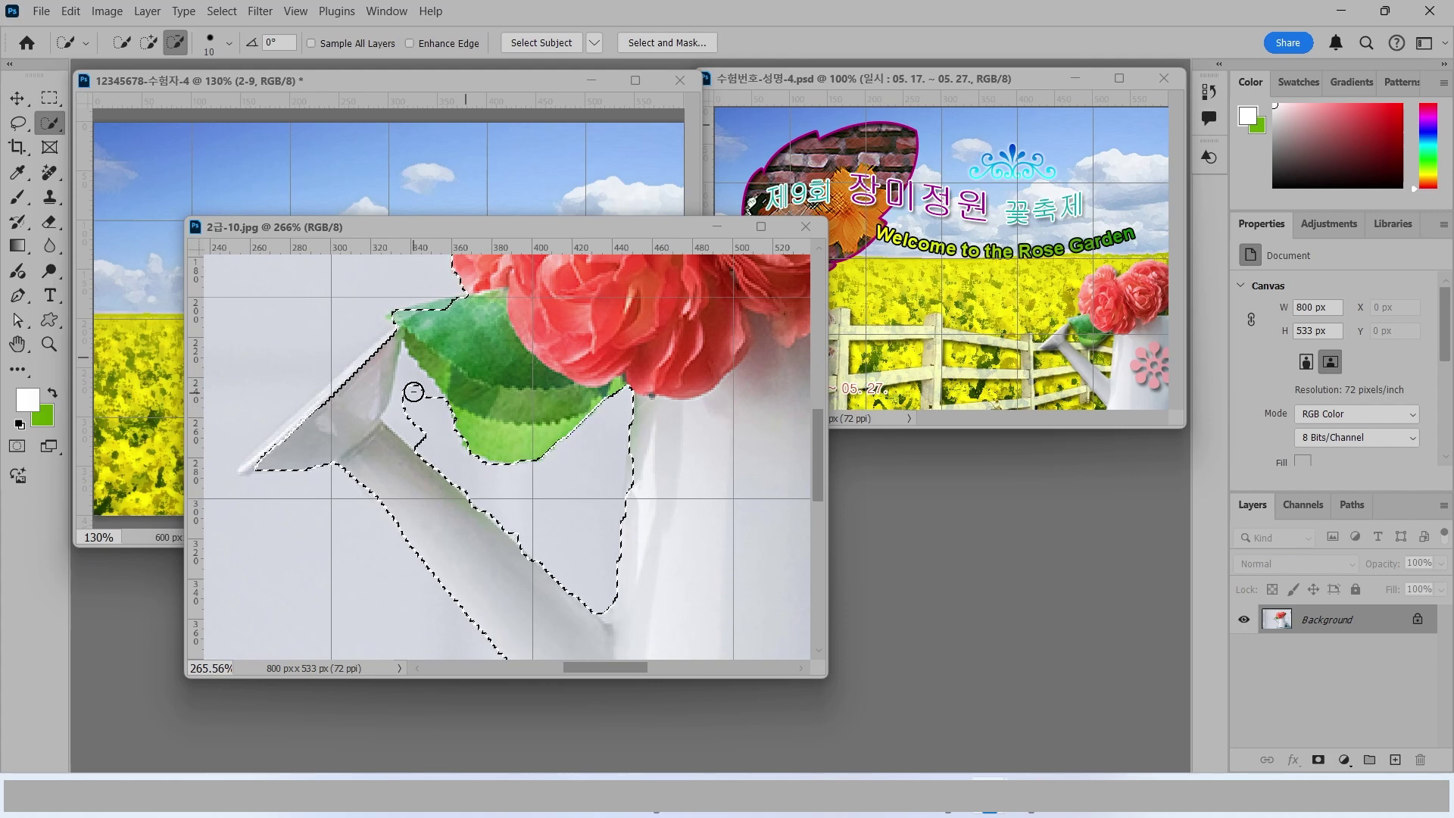
{"action": "mouse_move", "coordinate": [414, 392]}
{"action": "left_mouse_down"}
{"action": "mouse_move", "coordinate": [397, 411]}
{"action": "mouse_move", "coordinate": [422, 432]}
{"action": "mouse_move", "coordinate": [408, 376]}
{"action": "mouse_move", "coordinate": [434, 440]}
{"action": "left_mouse_up"}
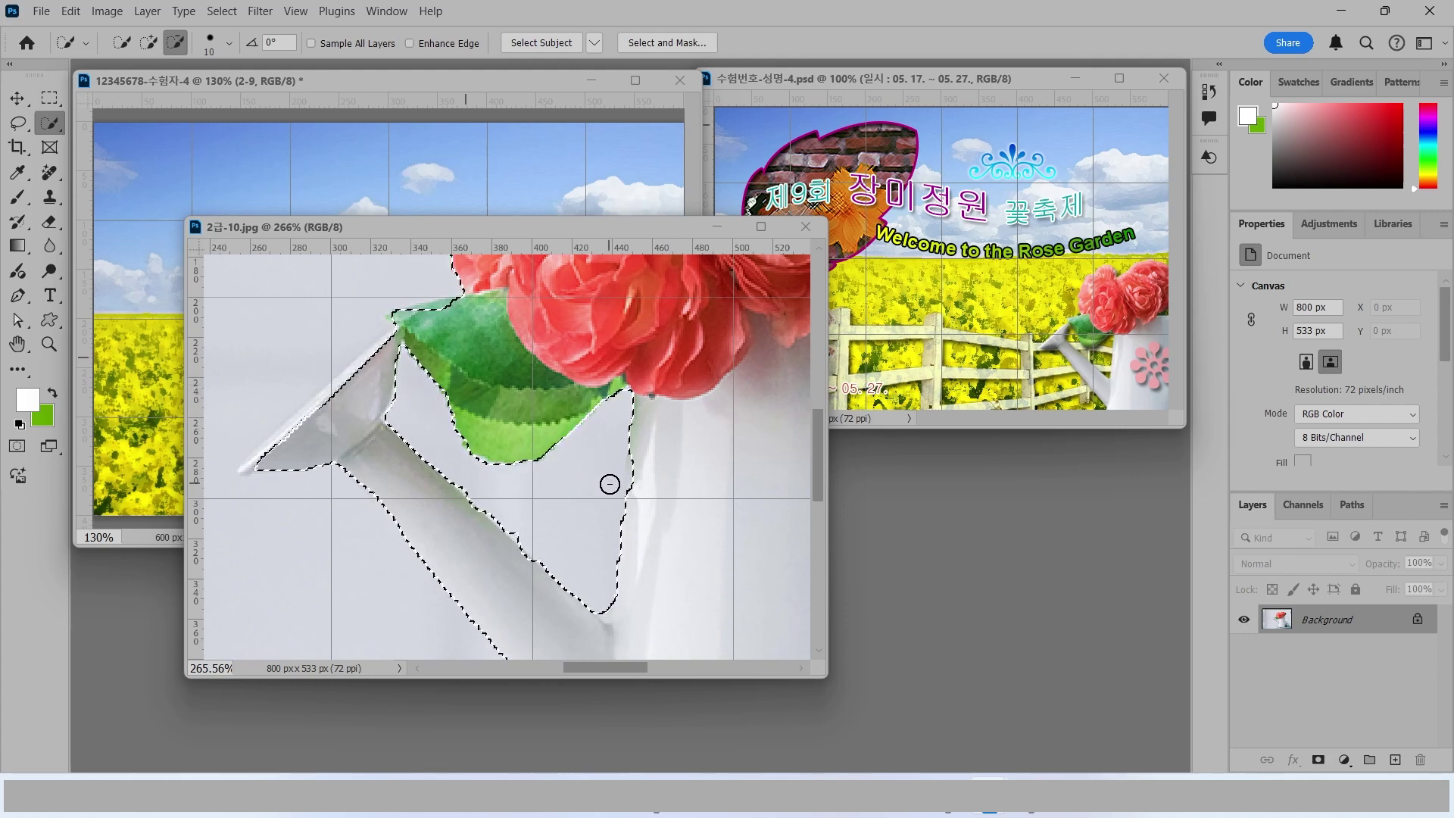
{"action": "left_click_drag", "start_coordinate": [530, 551], "coordinate": [471, 442]}
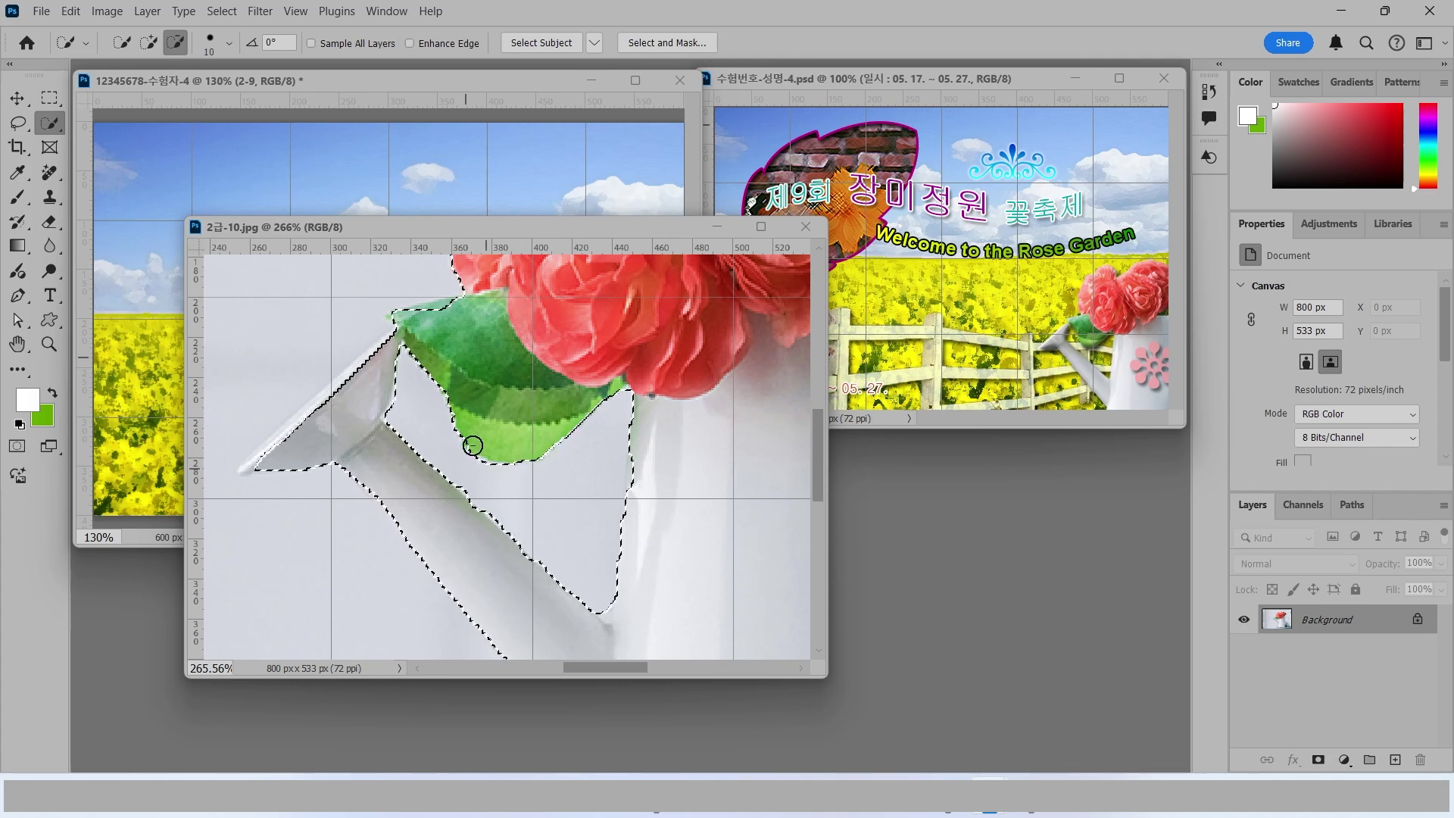
Step: Add the missing outer edge and tip of the spout's flared head to the selection with the Polygonal Lasso tool
{"action": "left_click", "coordinate": [18, 123]}
{"action": "right_click", "coordinate": [18, 123]}
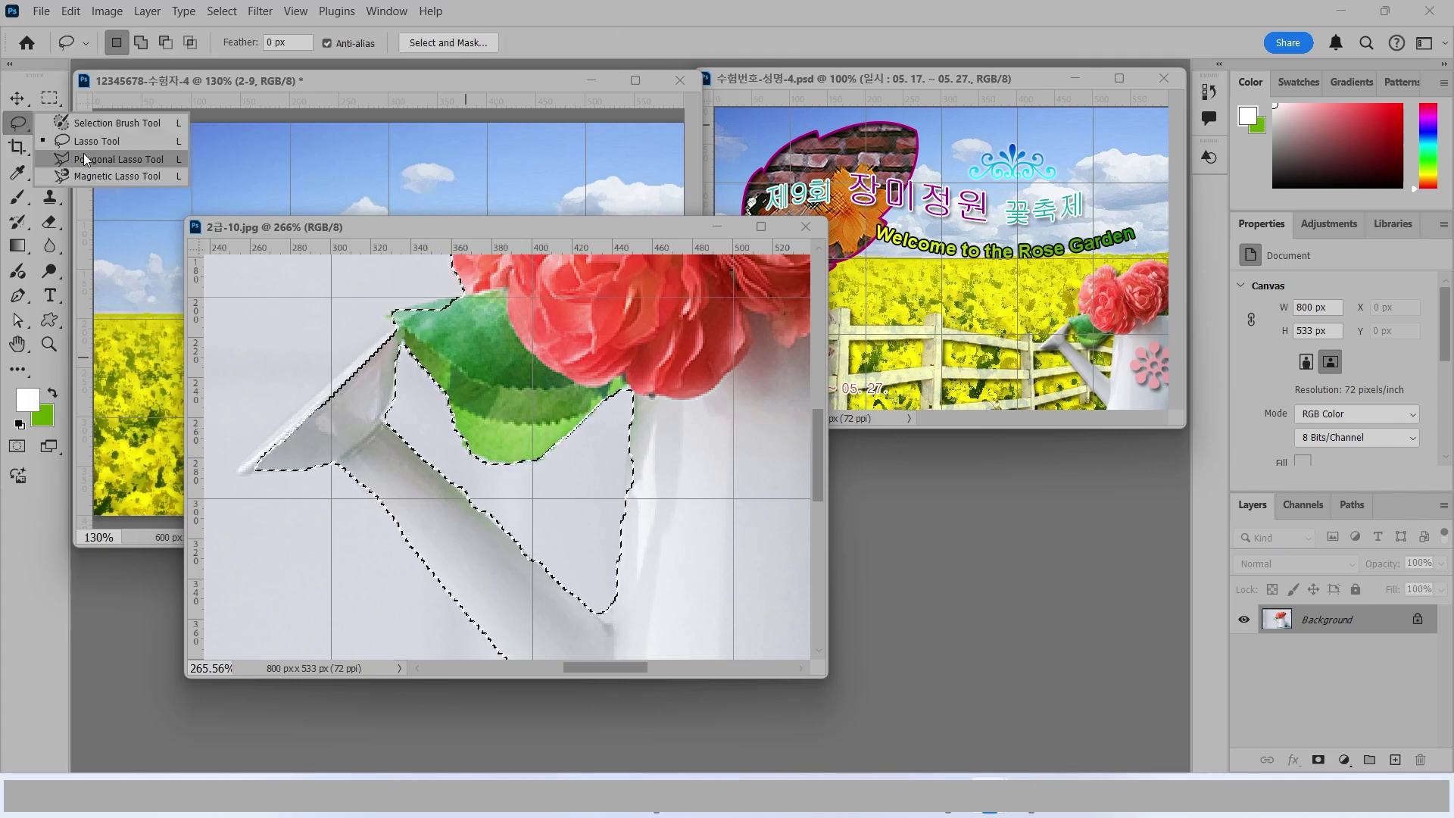
{"action": "left_click", "coordinate": [86, 160]}
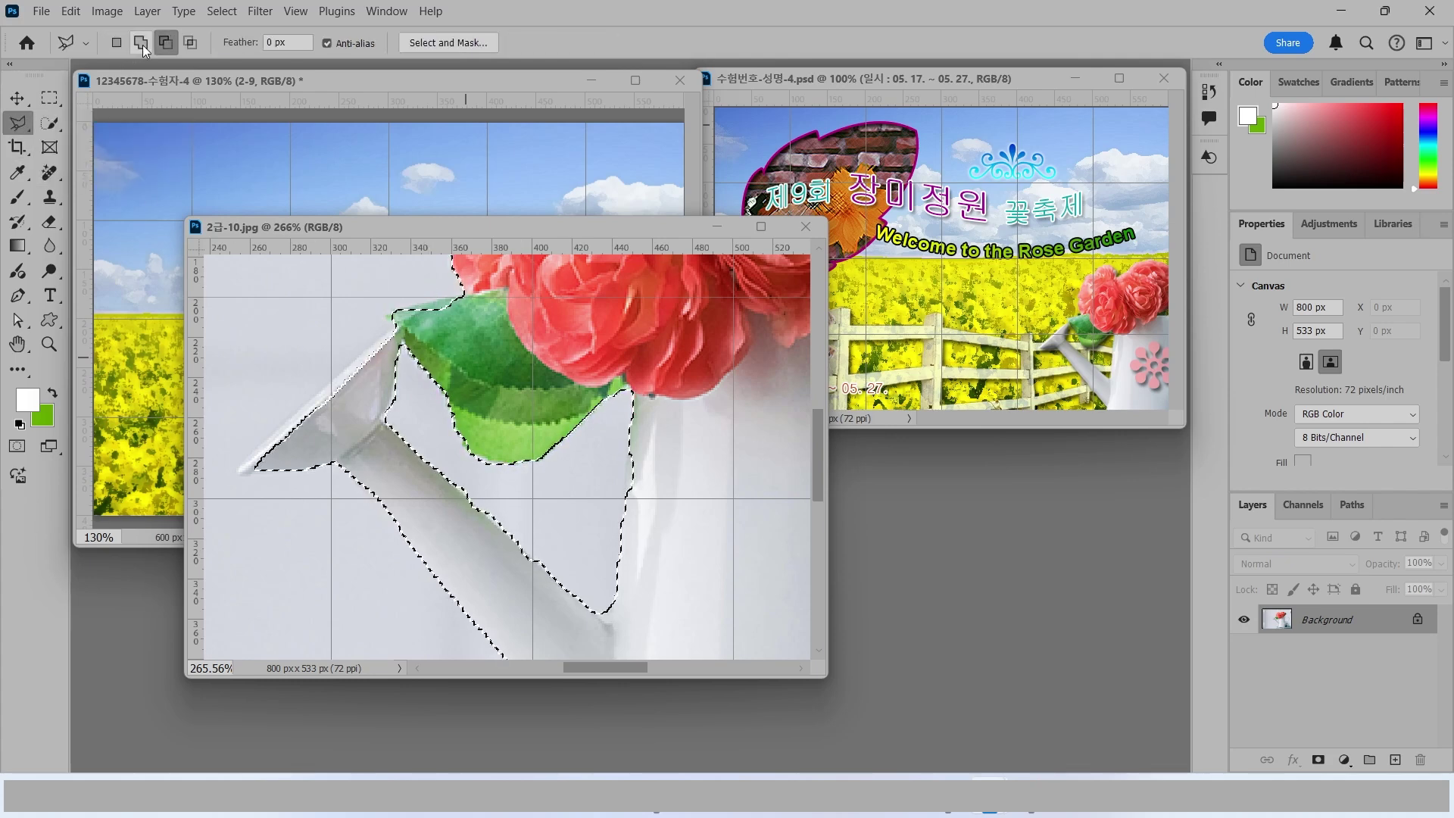
{"action": "left_click", "coordinate": [140, 44]}
{"action": "left_click", "coordinate": [367, 421]}
{"action": "left_click", "coordinate": [396, 327]}
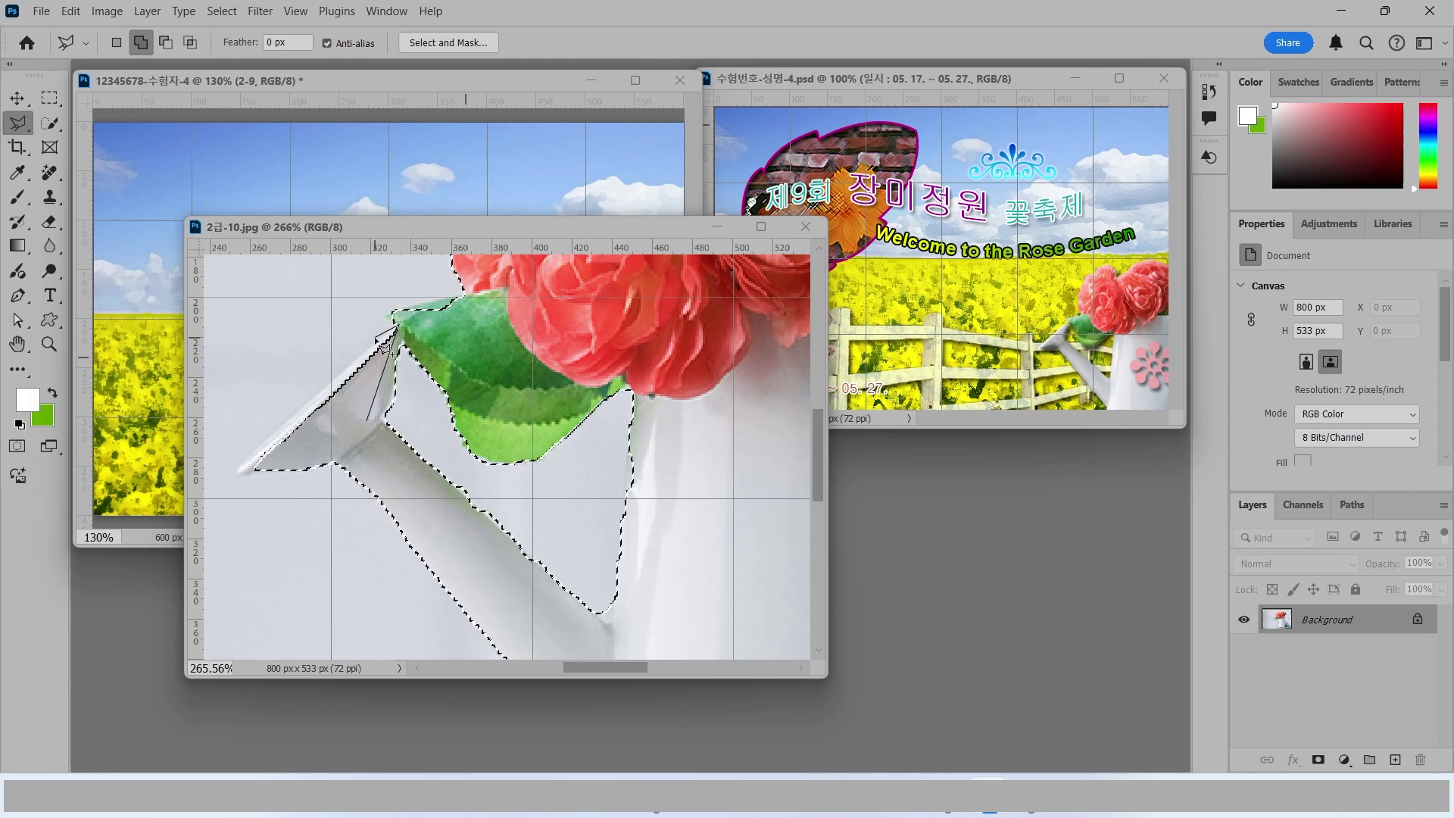
{"action": "left_click", "coordinate": [375, 337]}
{"action": "left_click", "coordinate": [330, 384]}
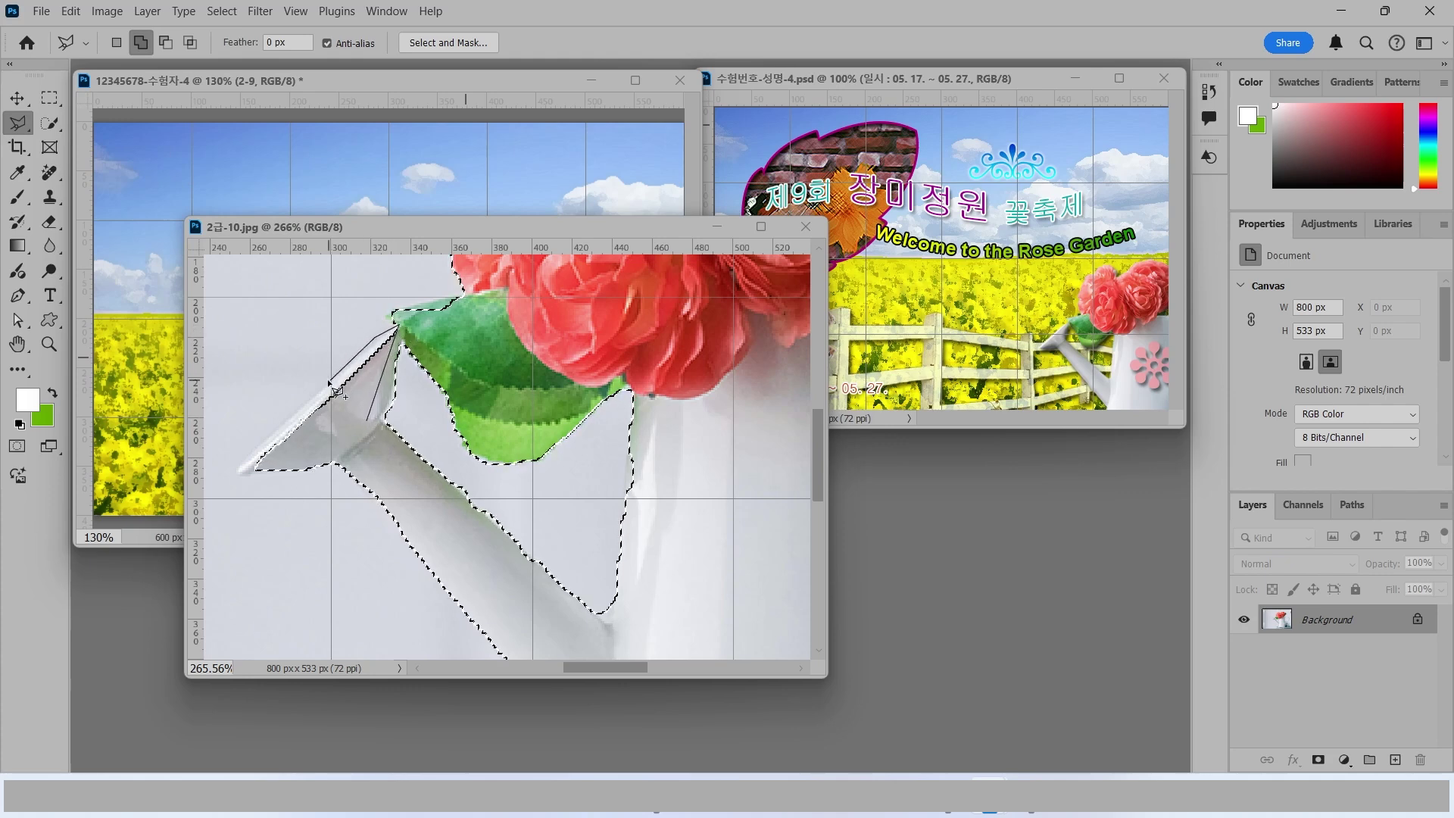
{"action": "left_click", "coordinate": [276, 430]}
{"action": "left_click", "coordinate": [237, 472]}
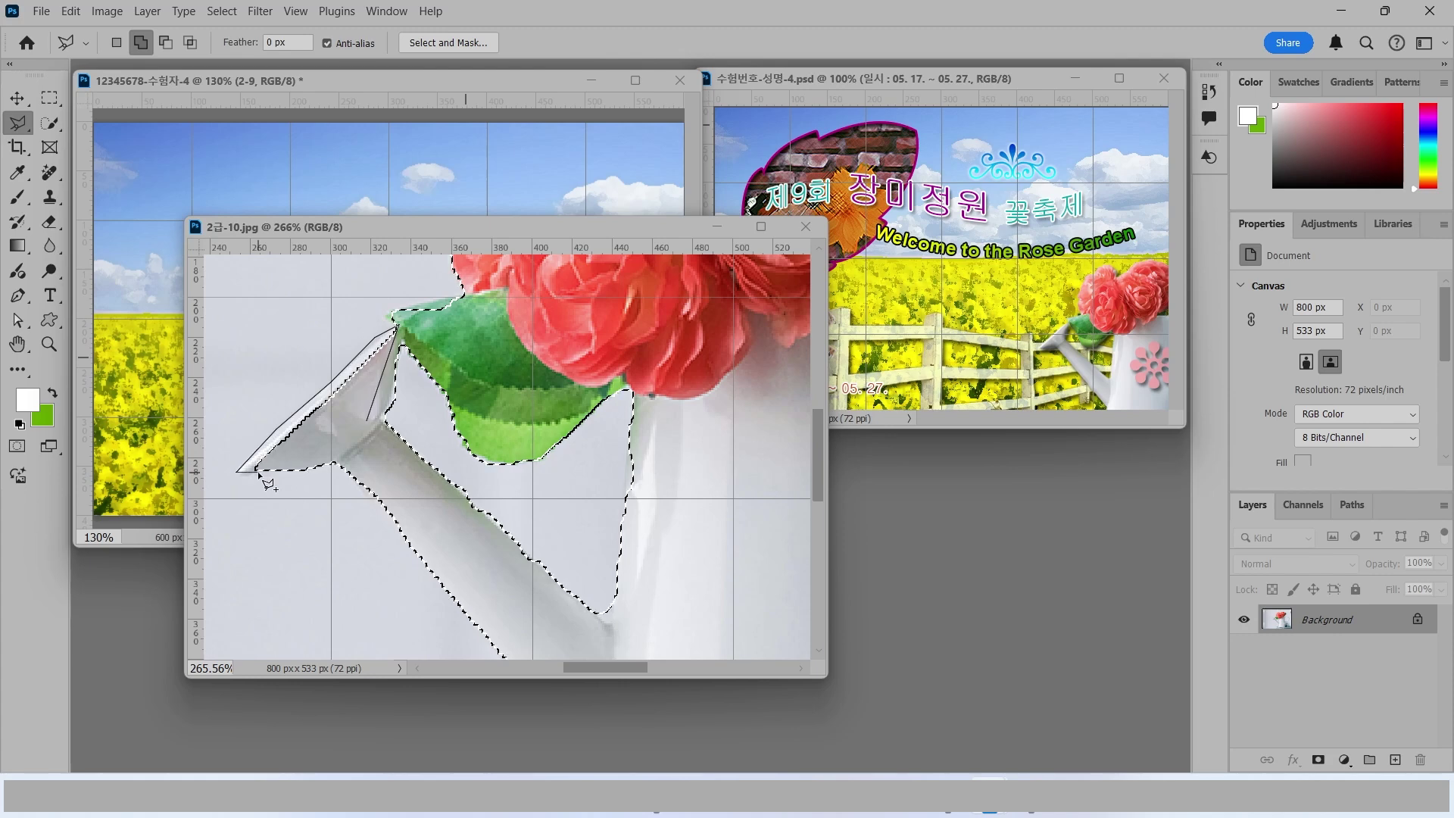
{"action": "double_click", "coordinate": [377, 432]}
Step: Add the missing upper edge of the green leaf beside the spout to the selection
{"action": "left_click", "coordinate": [497, 329]}
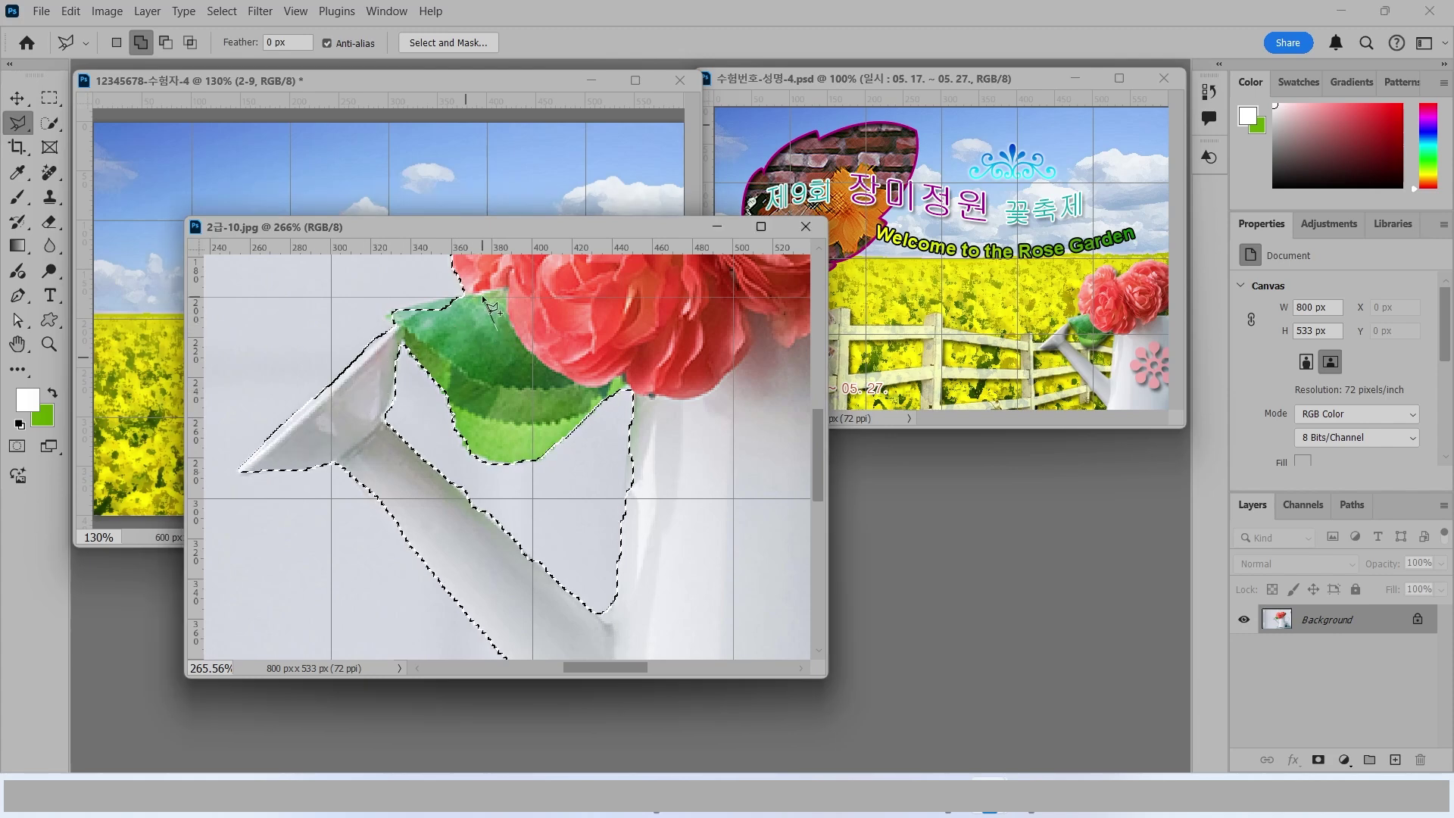
{"action": "left_click", "coordinate": [449, 296]}
{"action": "left_click", "coordinate": [385, 315]}
{"action": "left_click", "coordinate": [497, 329]}
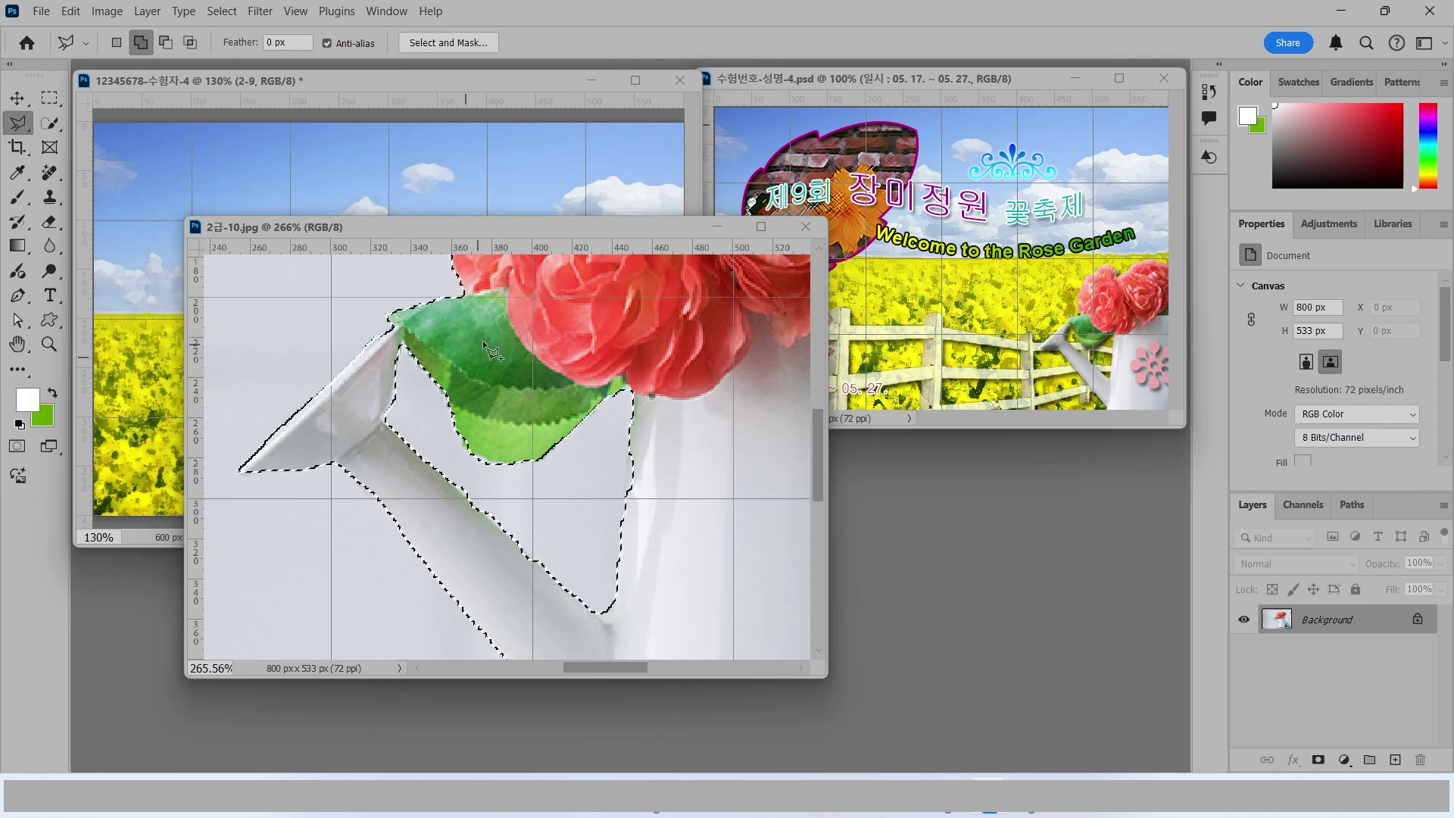
Step: Add the missing strip along the can body's spout-side edge to the selection, straightening its outline
{"action": "left_click", "coordinate": [674, 418]}
{"action": "left_click", "coordinate": [631, 427]}
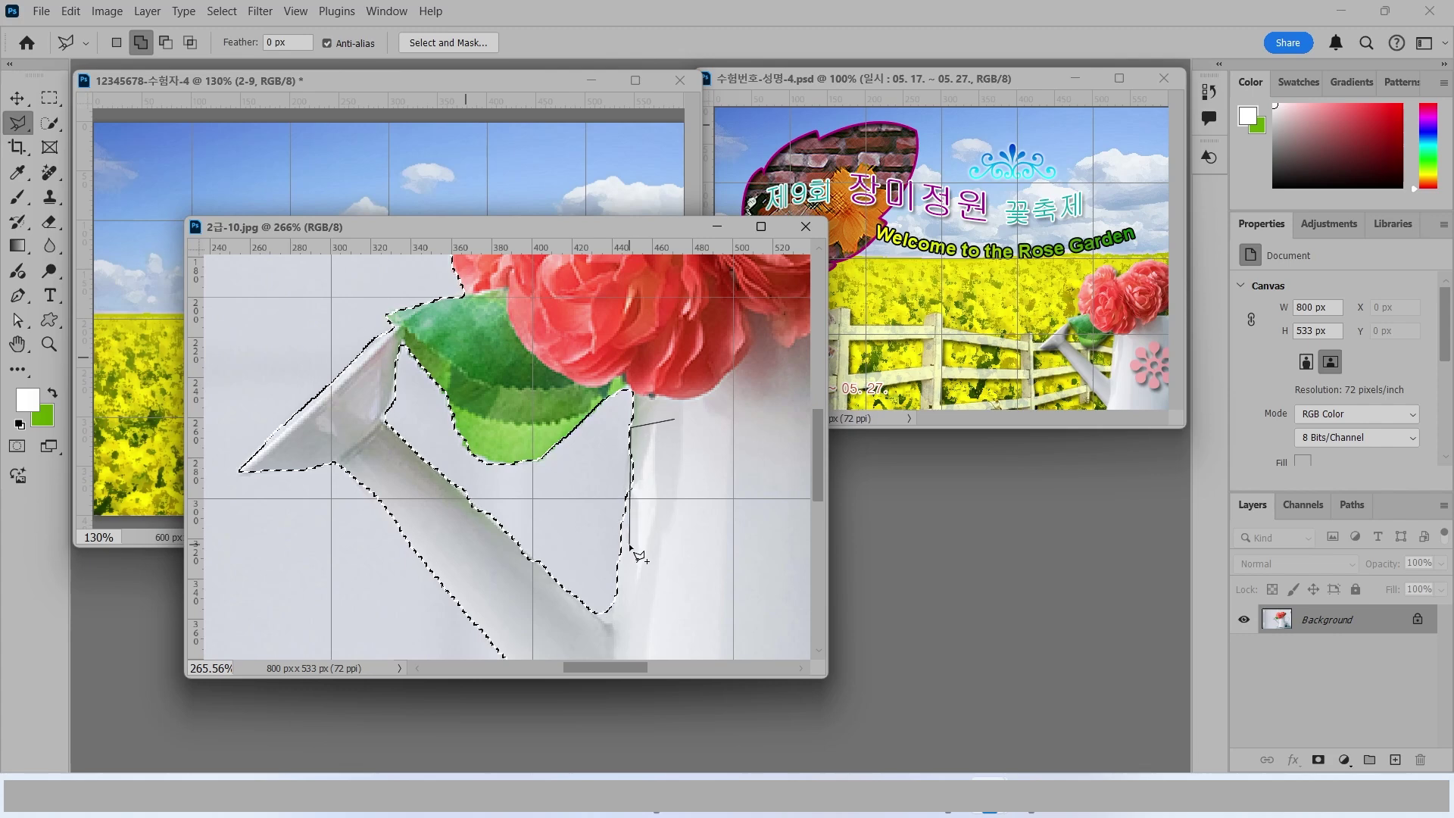
{"action": "left_click", "coordinate": [618, 574]}
{"action": "left_click", "coordinate": [674, 568]}
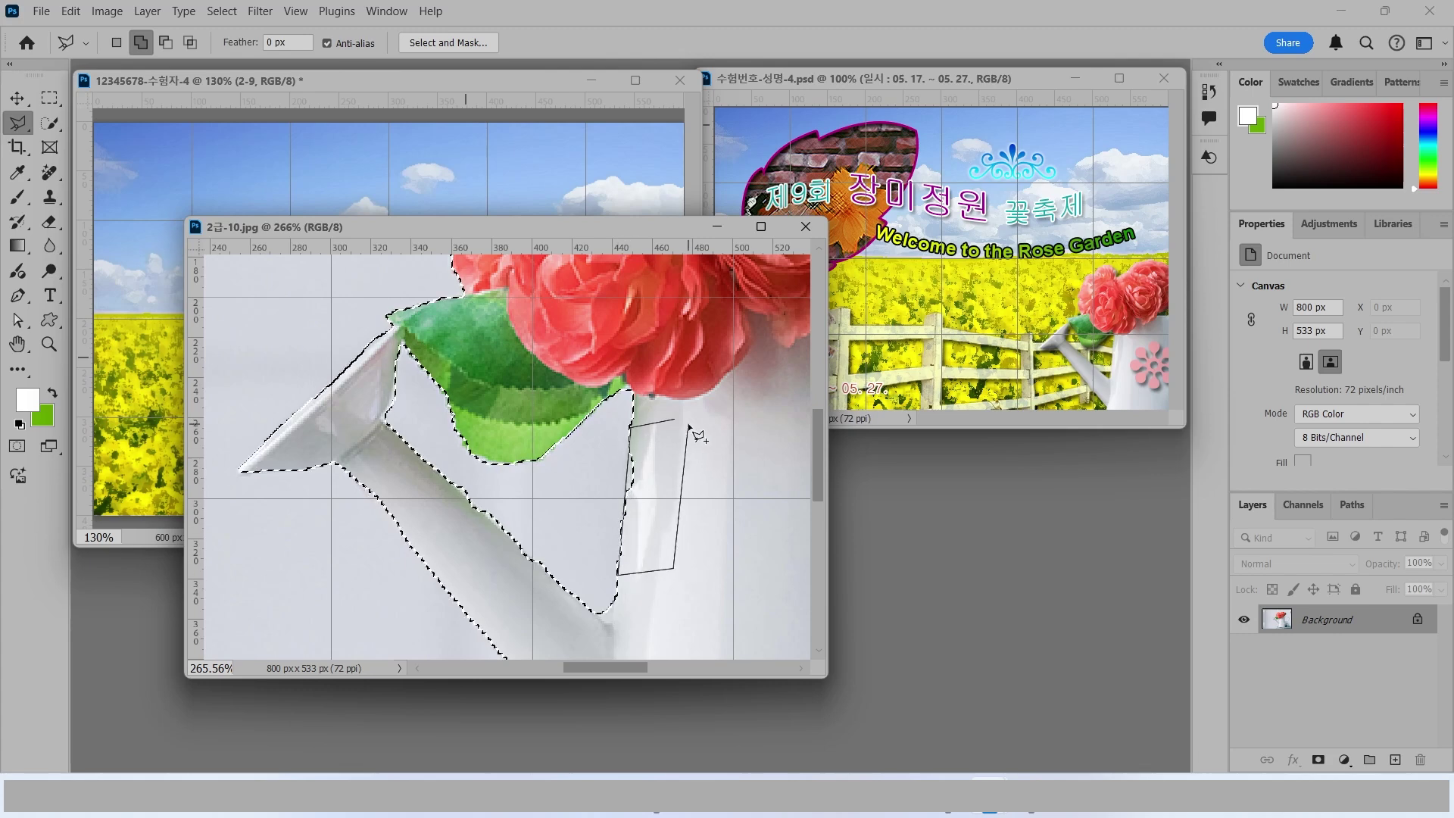
{"action": "left_click", "coordinate": [674, 421]}
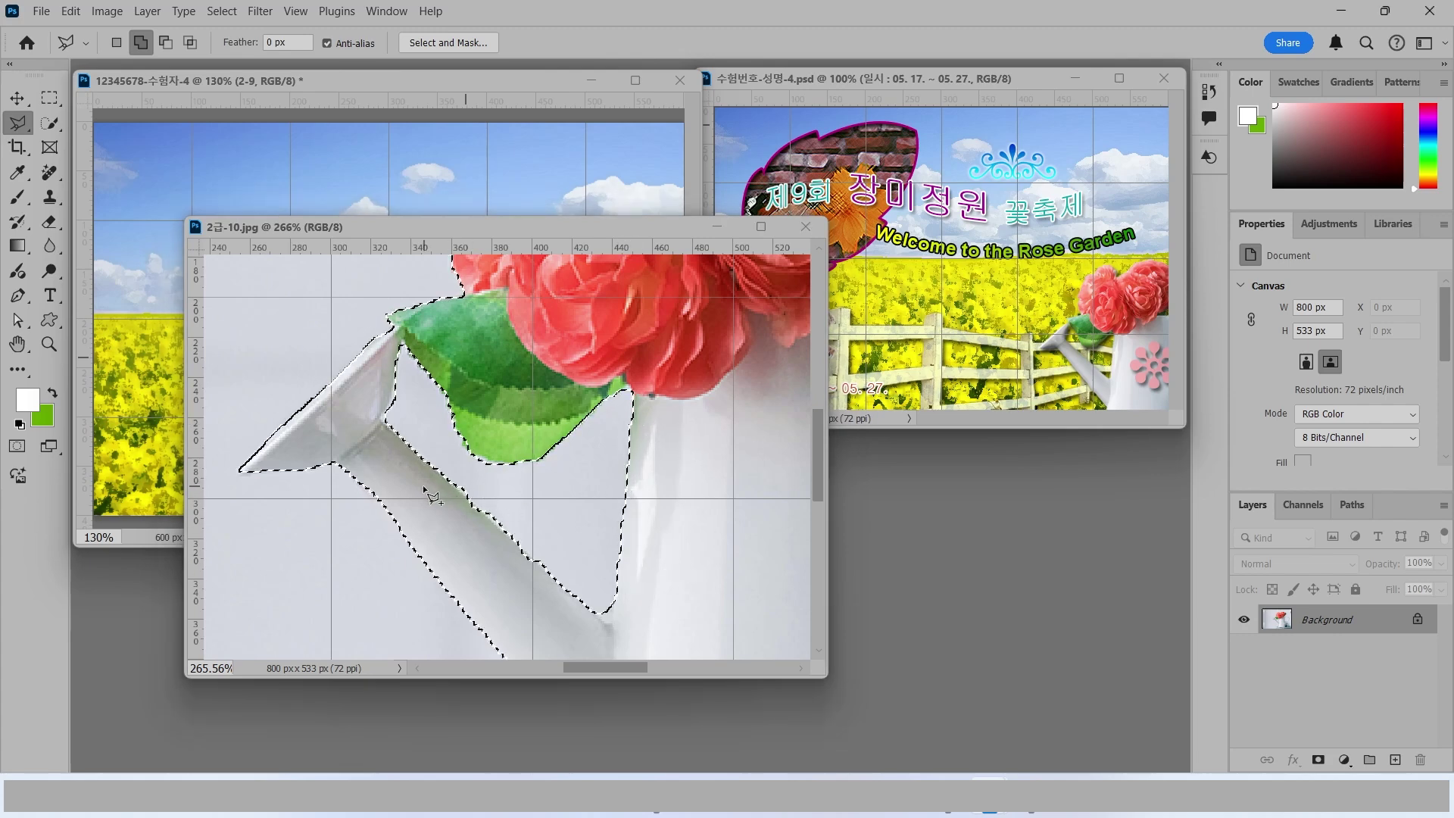
Step: Add the missing strip along the spout's upper edge to the selection, straightening its outline
{"action": "left_click", "coordinate": [401, 474]}
{"action": "left_click", "coordinate": [420, 454]}
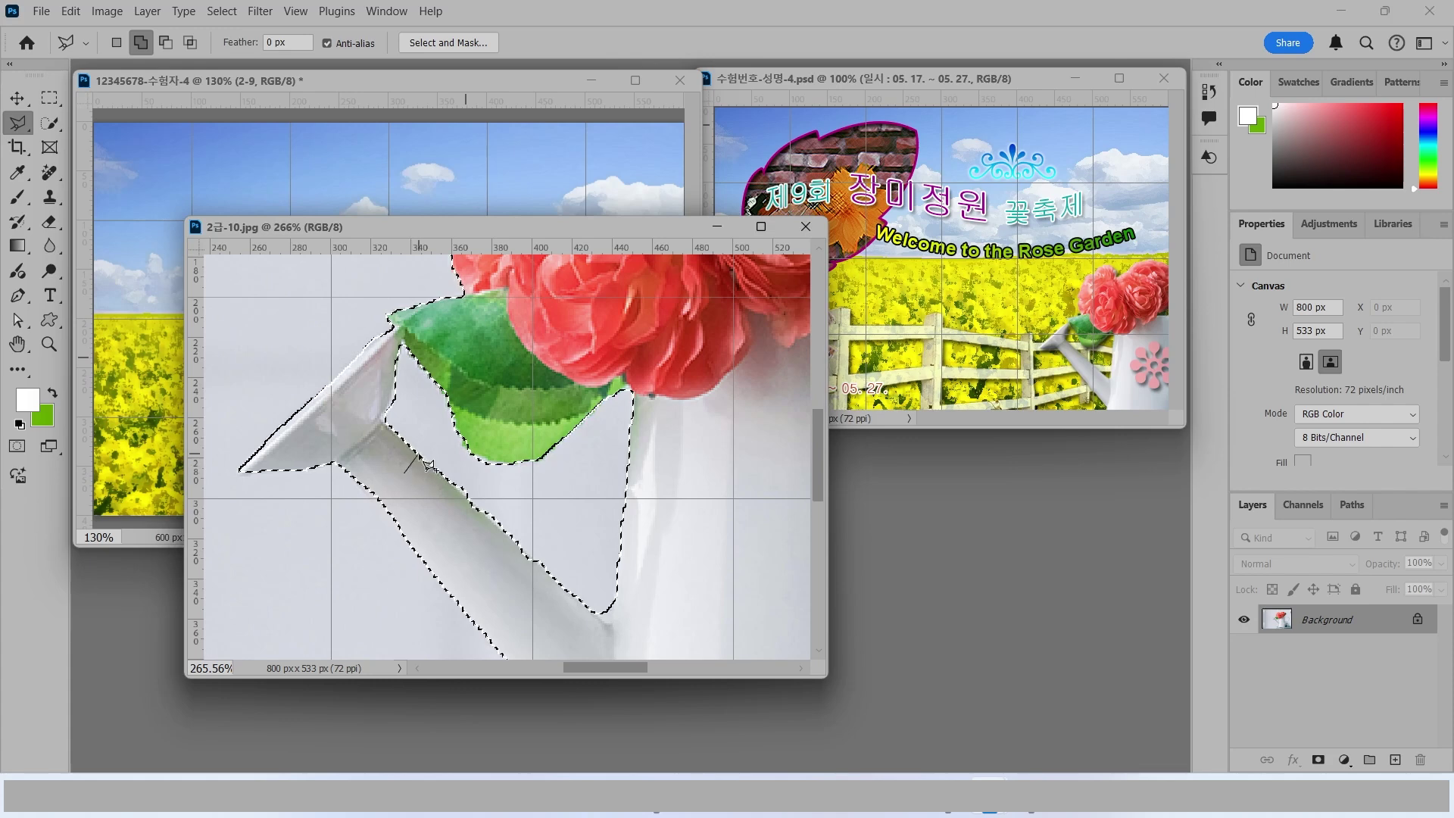
{"action": "left_click", "coordinate": [574, 595]}
{"action": "left_click", "coordinate": [532, 612]}
{"action": "left_click", "coordinate": [400, 474]}
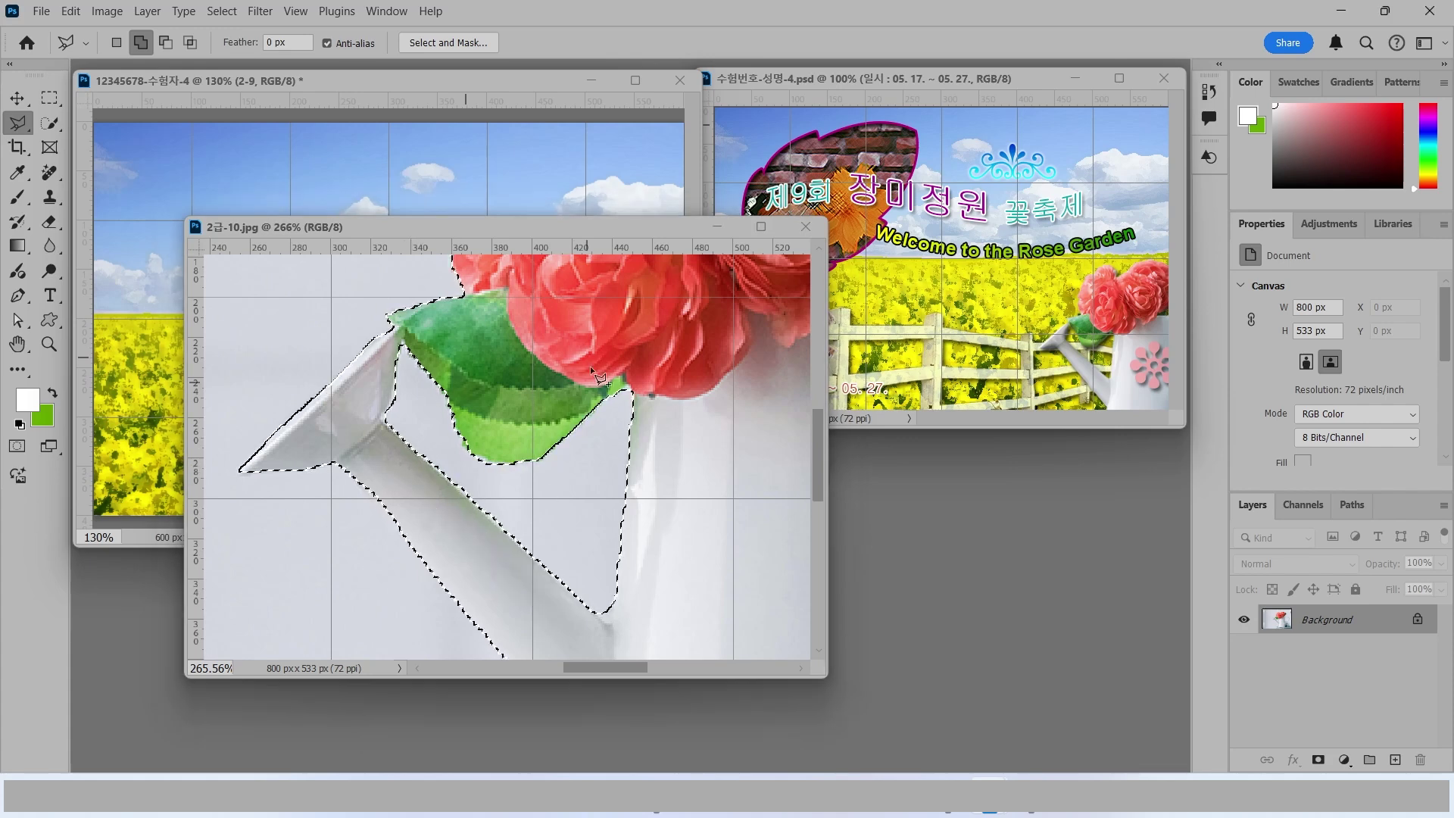
Step: Bring the selected rose watering can into the 600 × 400 px composition and rename its layer as 2-10
{"action": "scroll", "coordinate": [623, 387], "scroll_direction": "down", "scroll_amount": 5}
{"action": "scroll", "coordinate": [622, 388], "scroll_direction": "down", "scroll_amount": 1}
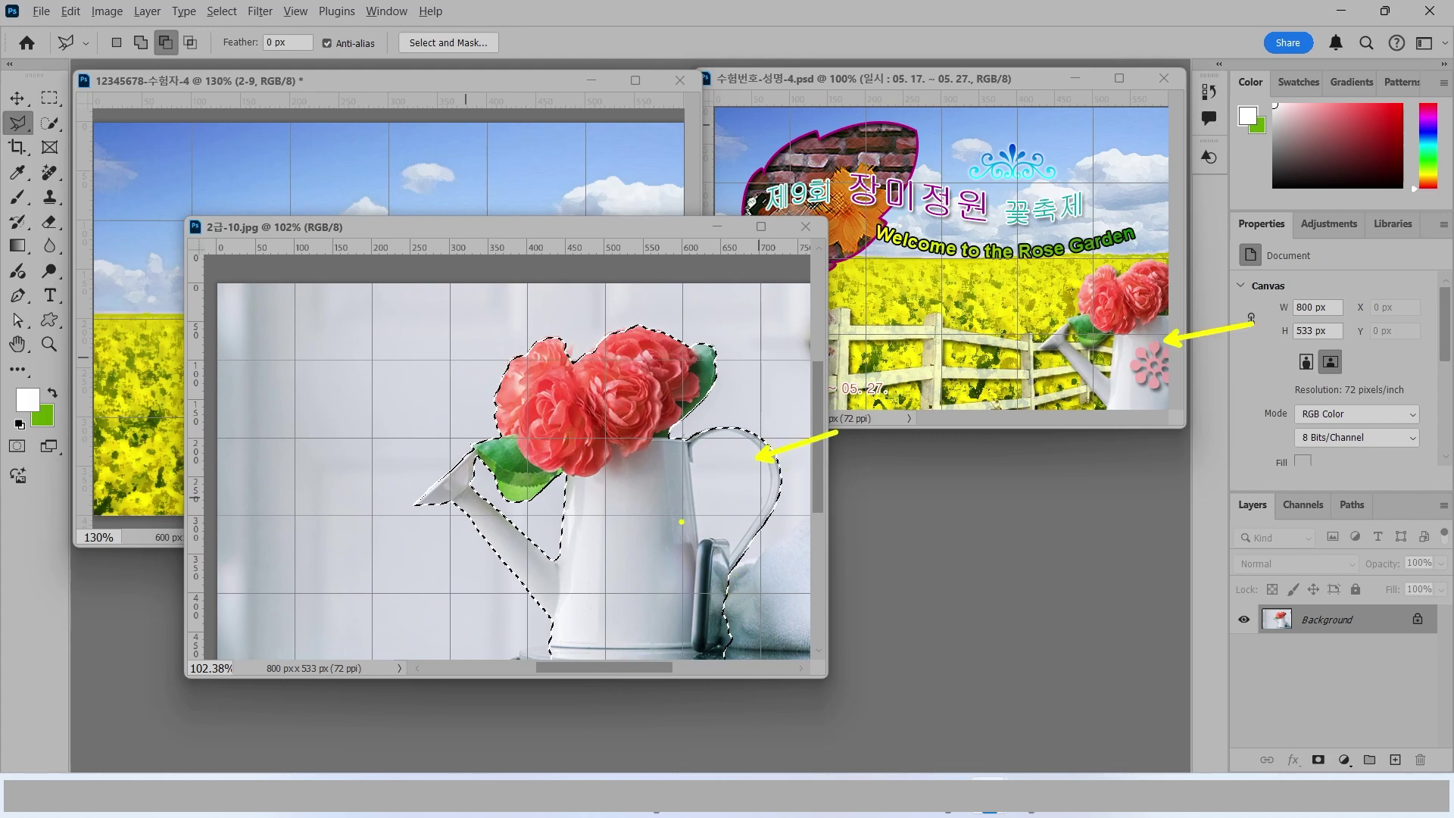
{"action": "key", "text": "shift"}
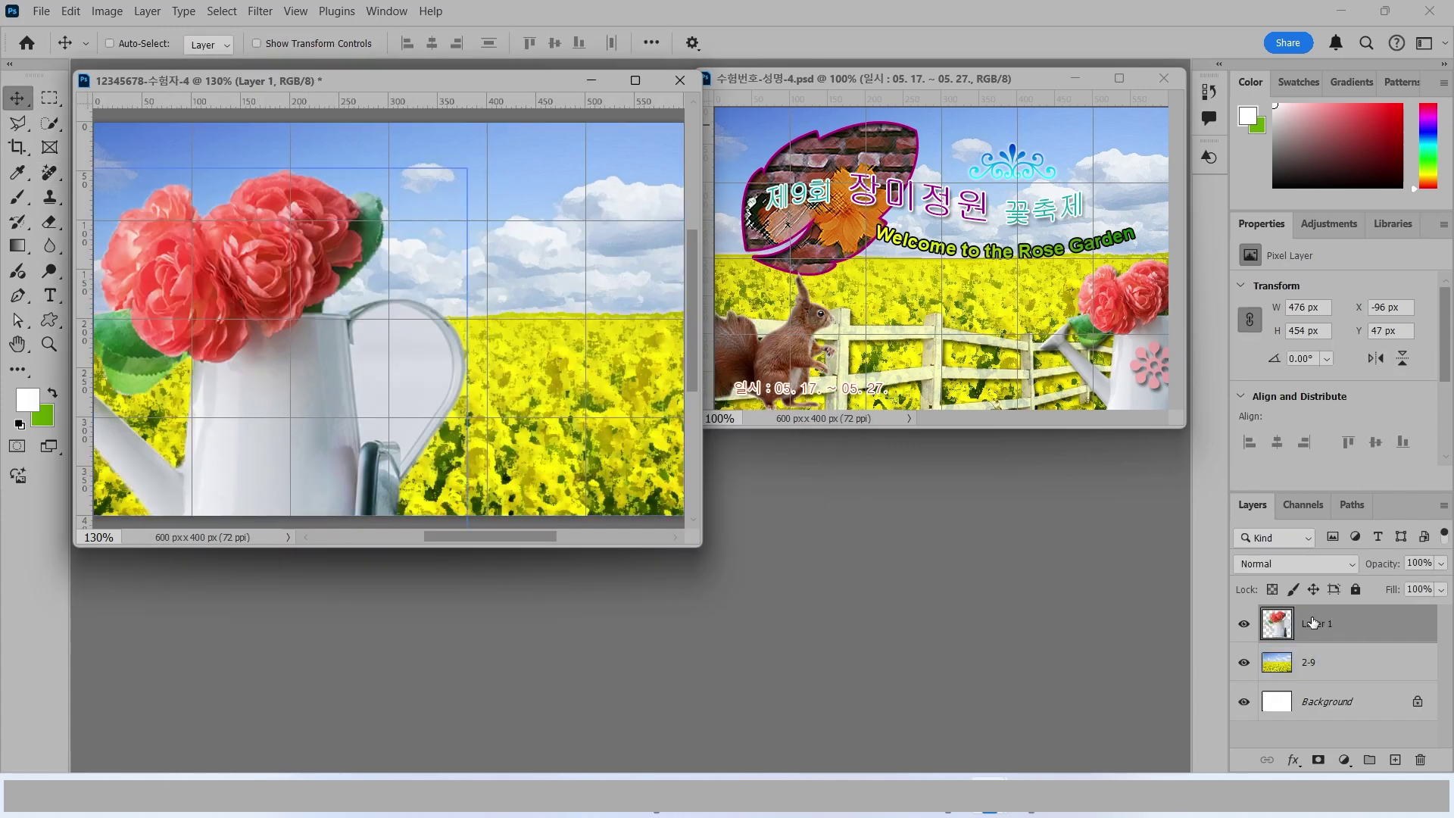
{"action": "double_click", "coordinate": [1312, 622]}
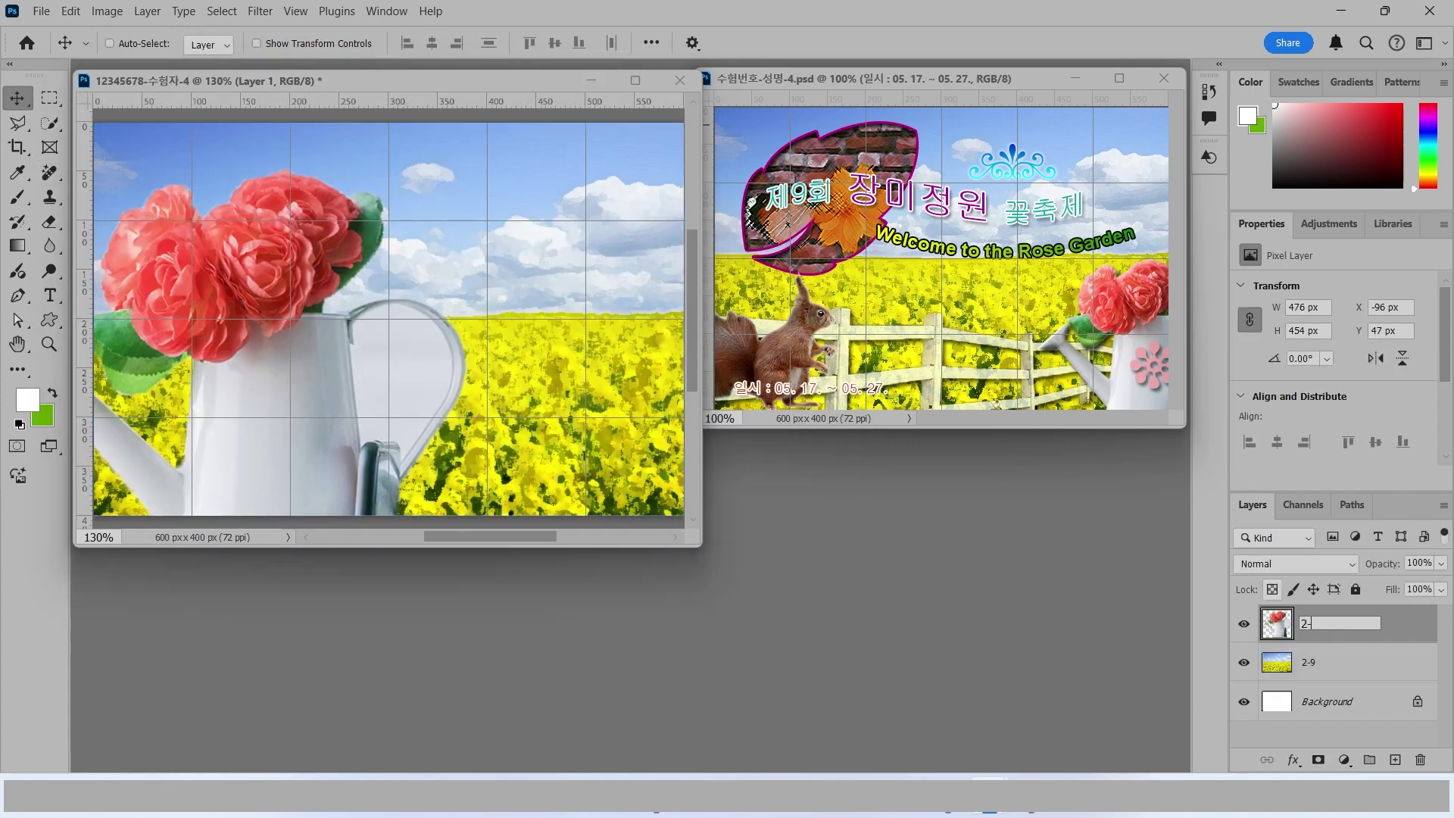
{"action": "type", "text": "2-10"}
{"action": "key", "text": "Return"}
Step: Scale the watering can down proportionally to about 267 × 254 px and place it in the lower-right corner of the canvas
{"action": "left_click_drag", "start_coordinate": [259, 364], "coordinate": [552, 423]}
{"action": "key", "text": "ctrl+t"}
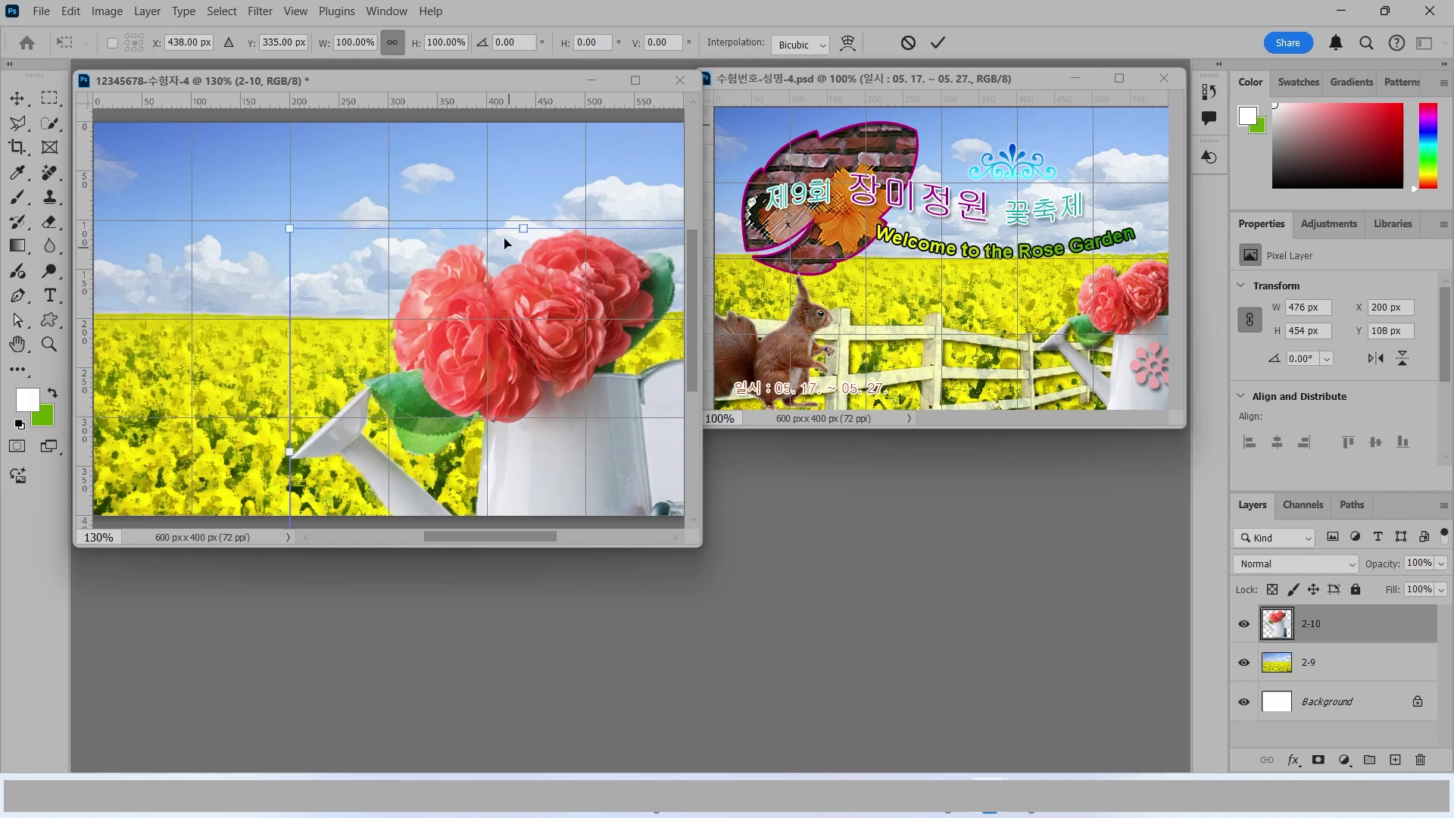
{"action": "left_click_drag", "start_coordinate": [290, 231], "coordinate": [448, 256]}
{"action": "left_click_drag", "start_coordinate": [565, 312], "coordinate": [576, 384]}
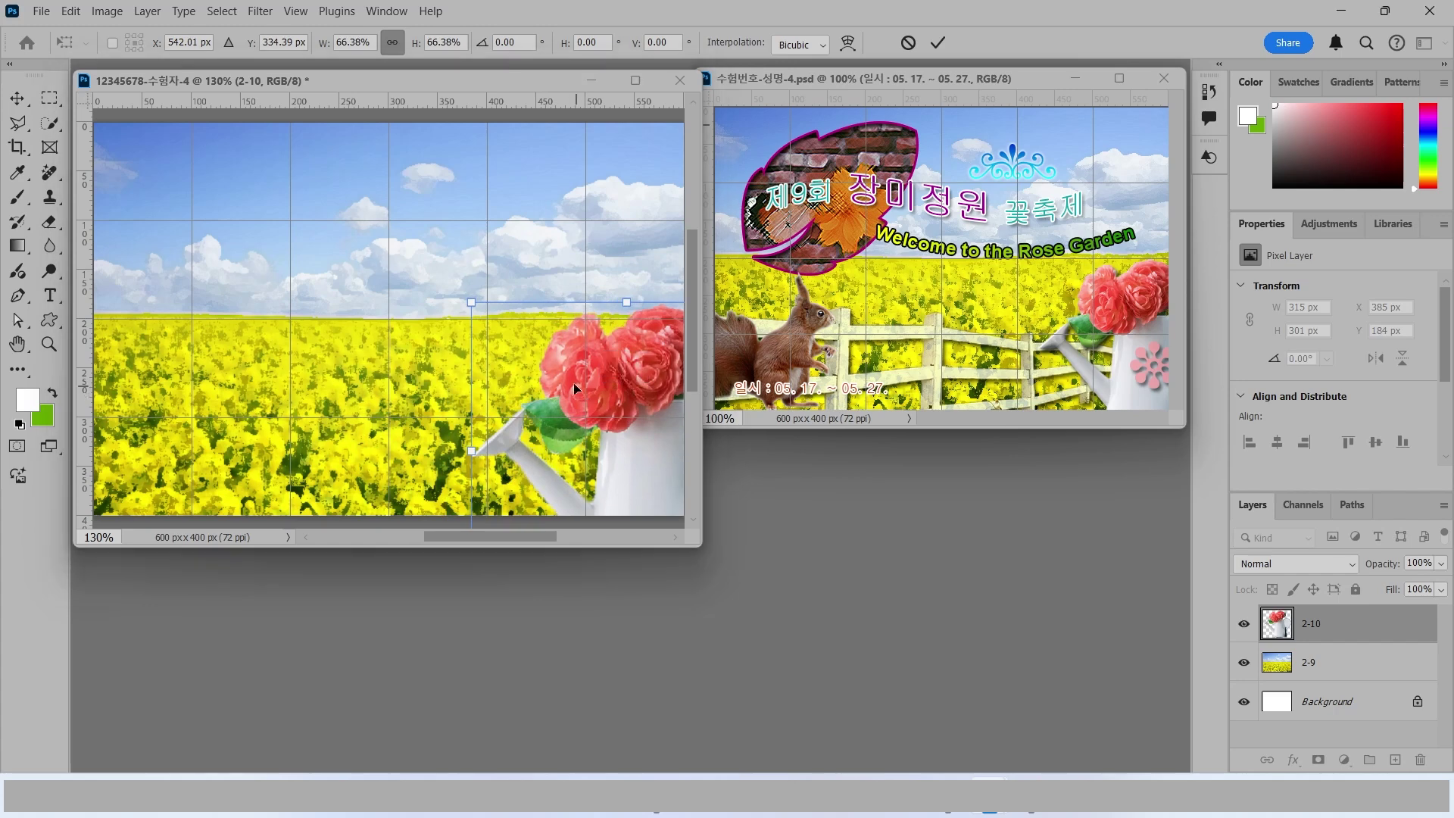
{"action": "left_click_drag", "start_coordinate": [472, 301], "coordinate": [475, 306]}
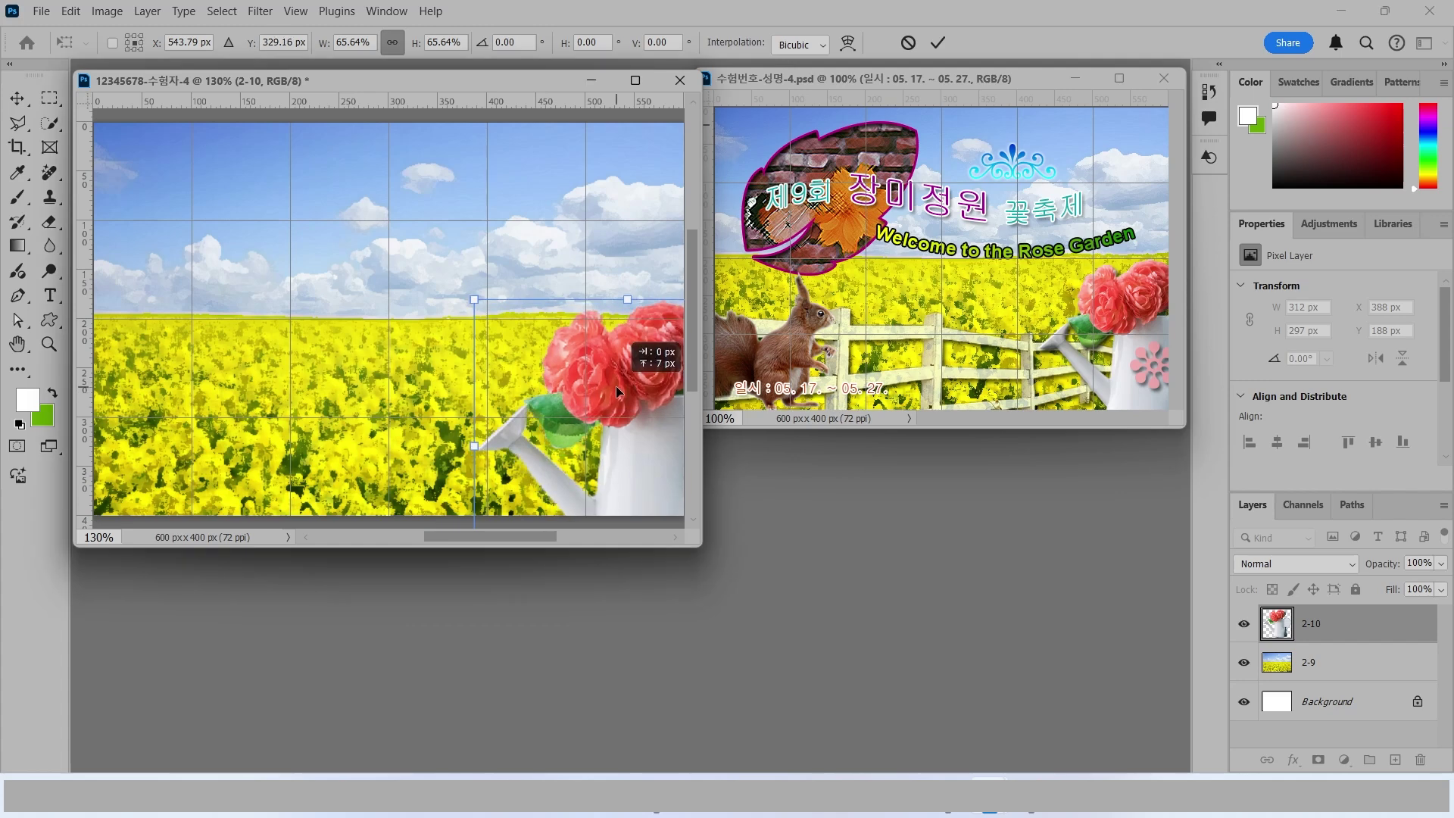
{"action": "left_click_drag", "start_coordinate": [474, 306], "coordinate": [507, 325]}
{"action": "mouse_move", "coordinate": [620, 395]}
{"action": "left_mouse_down"}
{"action": "mouse_move", "coordinate": [619, 379]}
{"action": "mouse_move", "coordinate": [602, 379]}
{"action": "left_mouse_up"}
{"action": "key", "text": "Right"}
{"action": "key", "text": "Right"}
{"action": "key", "text": "Right"}
{"action": "key", "text": "Right"}
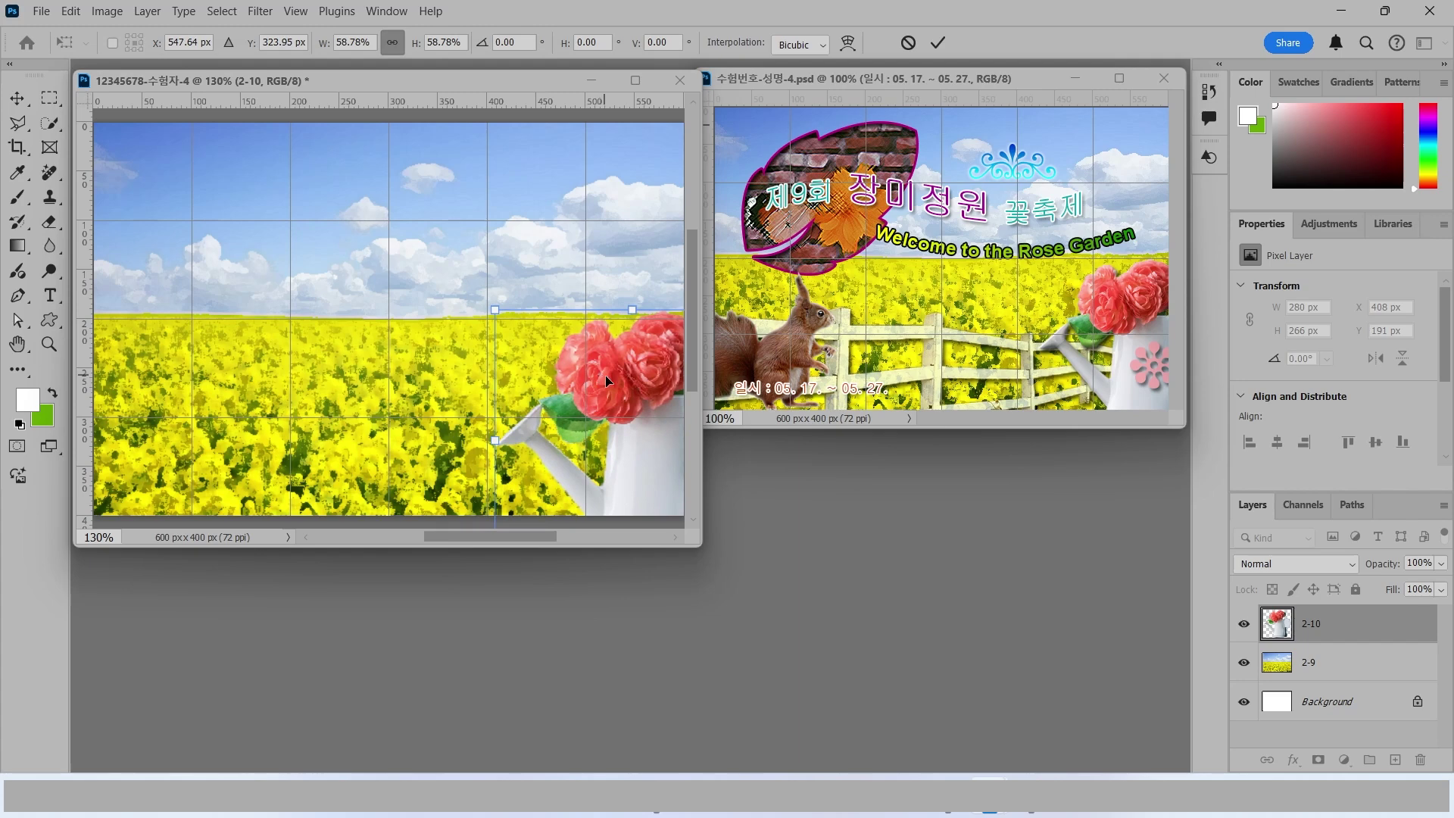
{"action": "left_click_drag", "start_coordinate": [495, 443], "coordinate": [498, 445]}
{"action": "key", "text": "Return"}
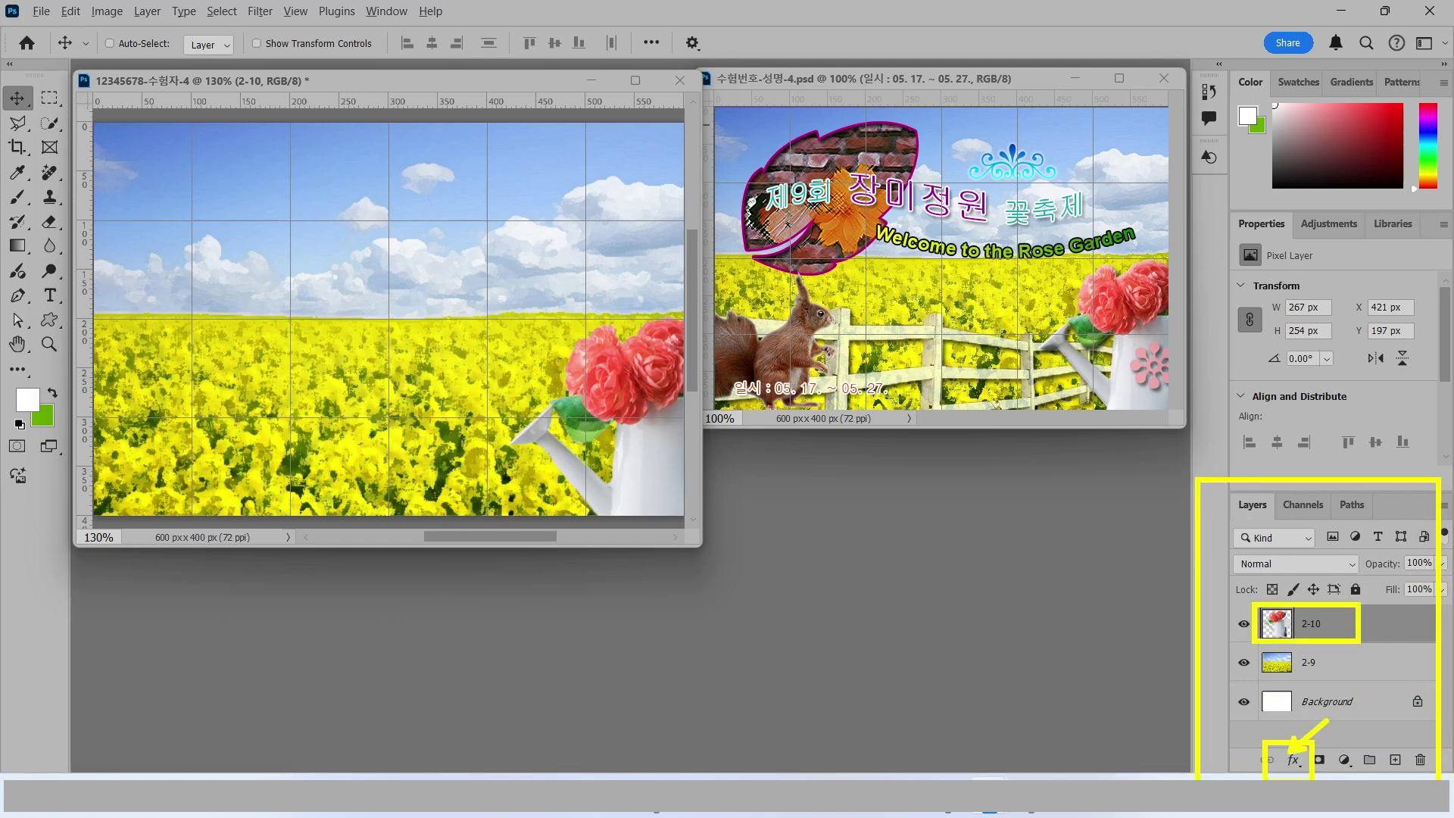
Step: Apply an Inner Bevel with the Smooth technique and a Drop Shadow to the watering can layer
{"action": "left_click", "coordinate": [1294, 759]}
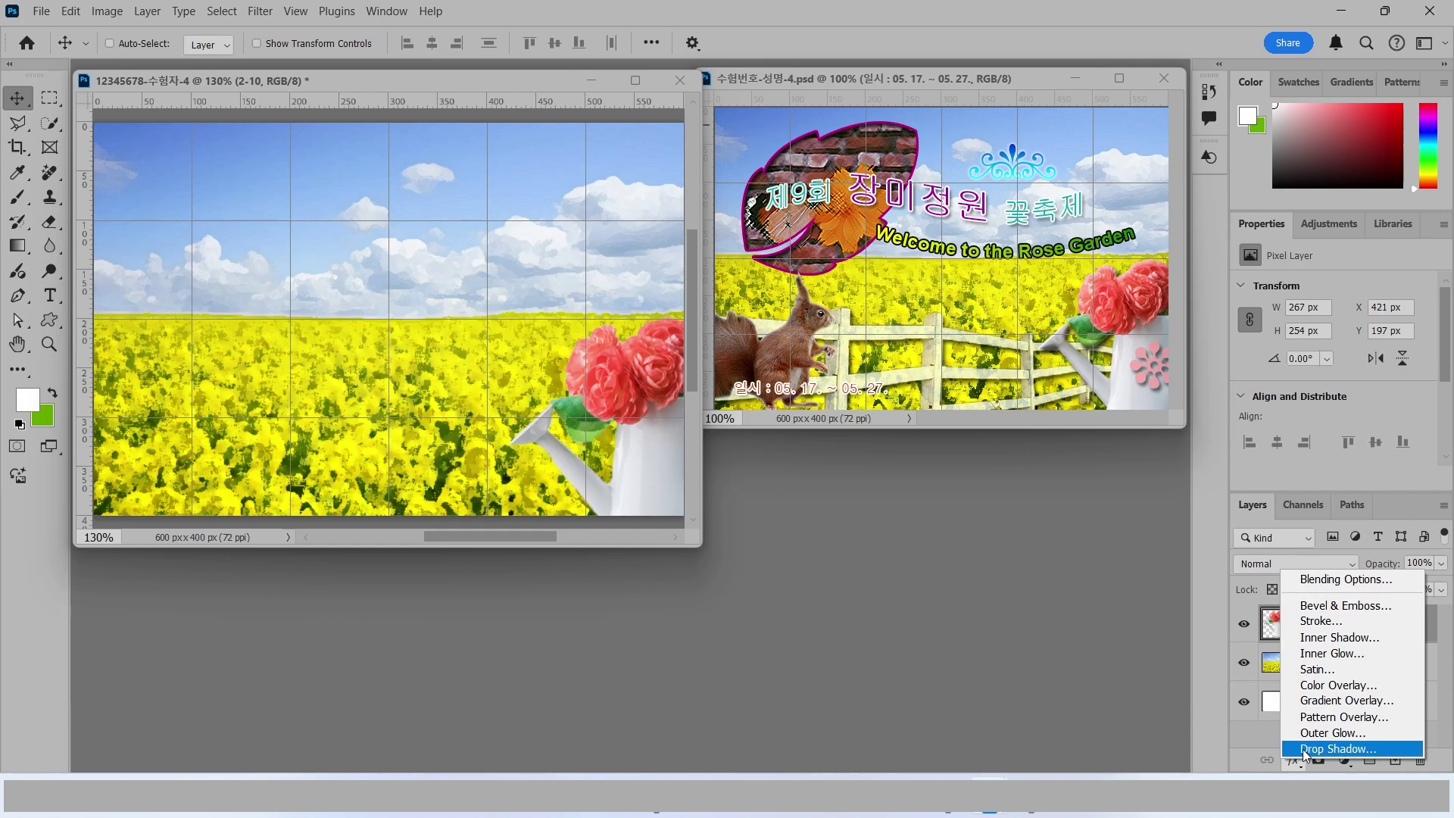
{"action": "left_click", "coordinate": [1331, 742]}
{"action": "left_click_drag", "start_coordinate": [677, 335], "coordinate": [760, 327]}
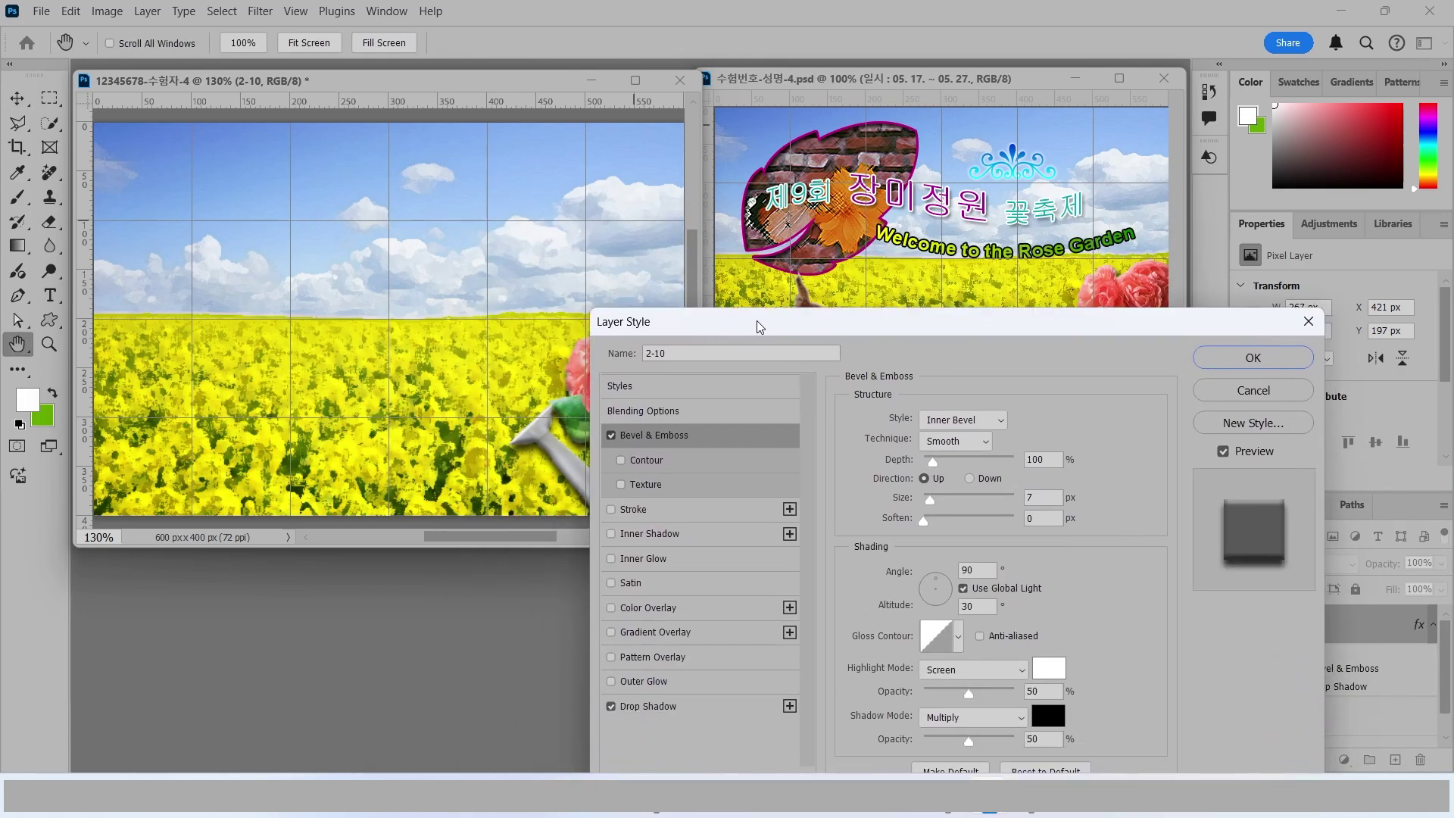
{"action": "left_click", "coordinate": [648, 708]}
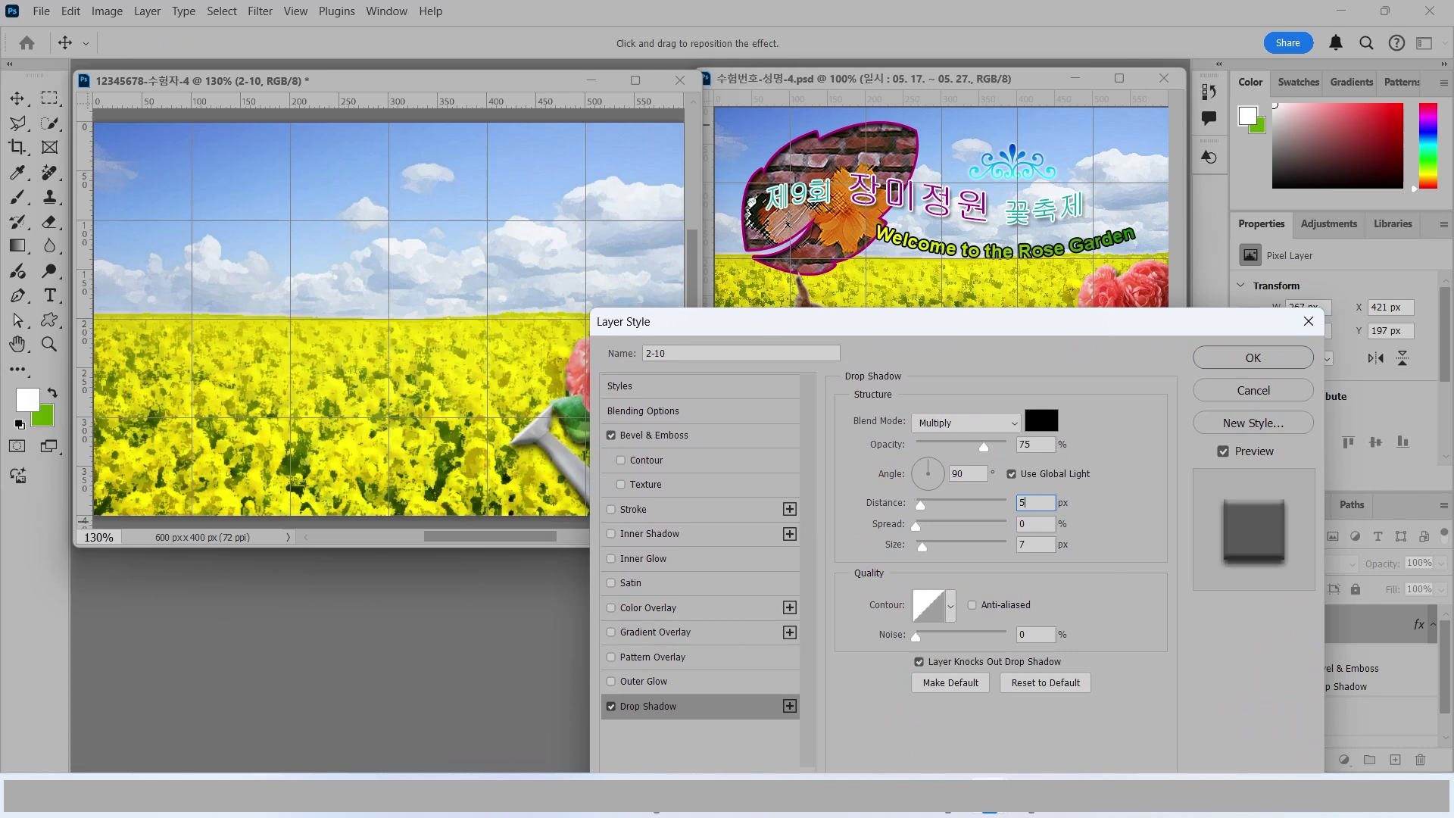
{"action": "key", "text": "Return"}
Step: Open the source image 2급-12.jpg
{"action": "key", "text": "ctrl+o"}
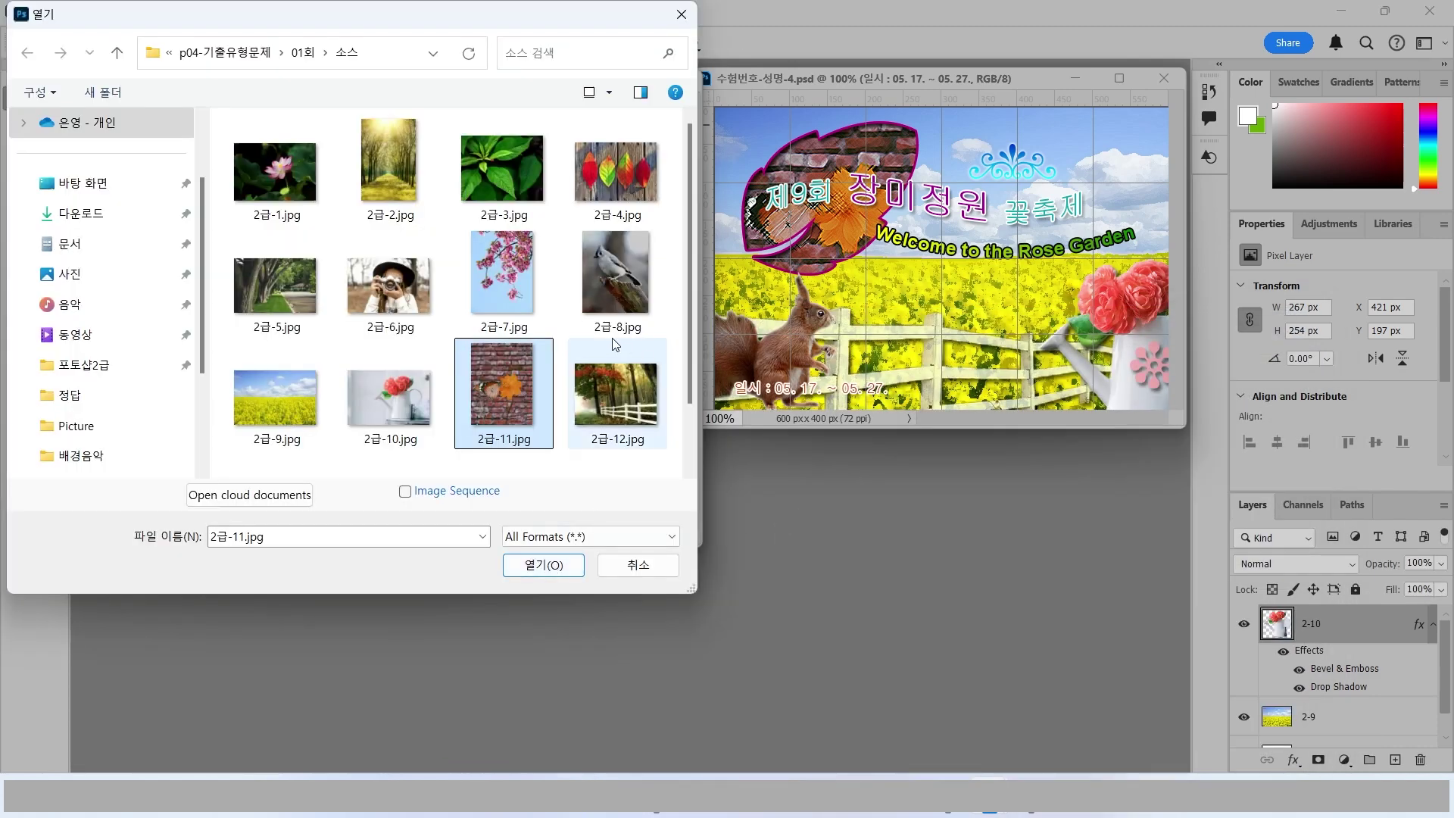
{"action": "left_click", "coordinate": [616, 399]}
{"action": "scroll", "coordinate": [621, 406], "scroll_direction": "down", "scroll_amount": 1}
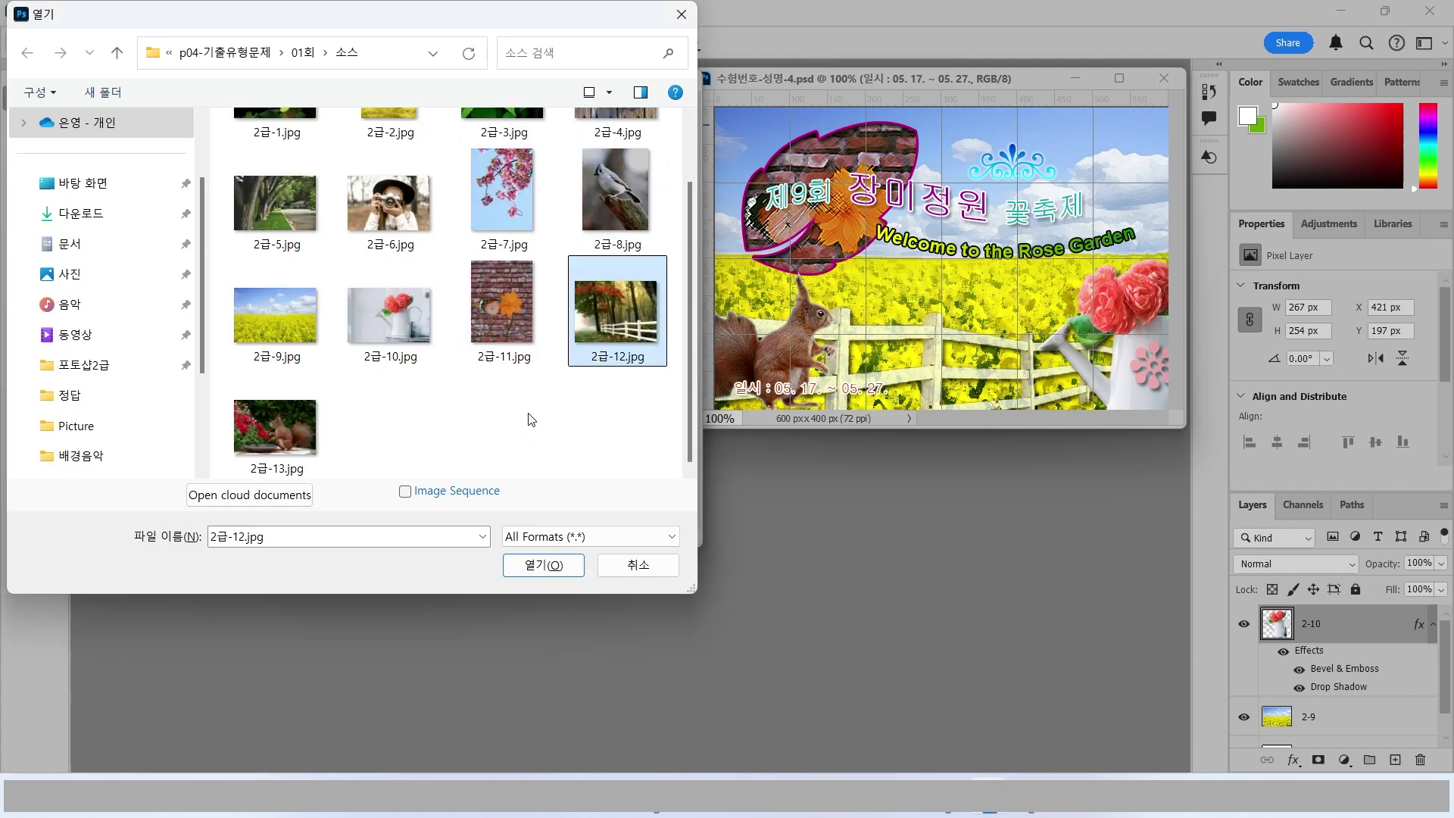
{"action": "left_click", "coordinate": [530, 565]}
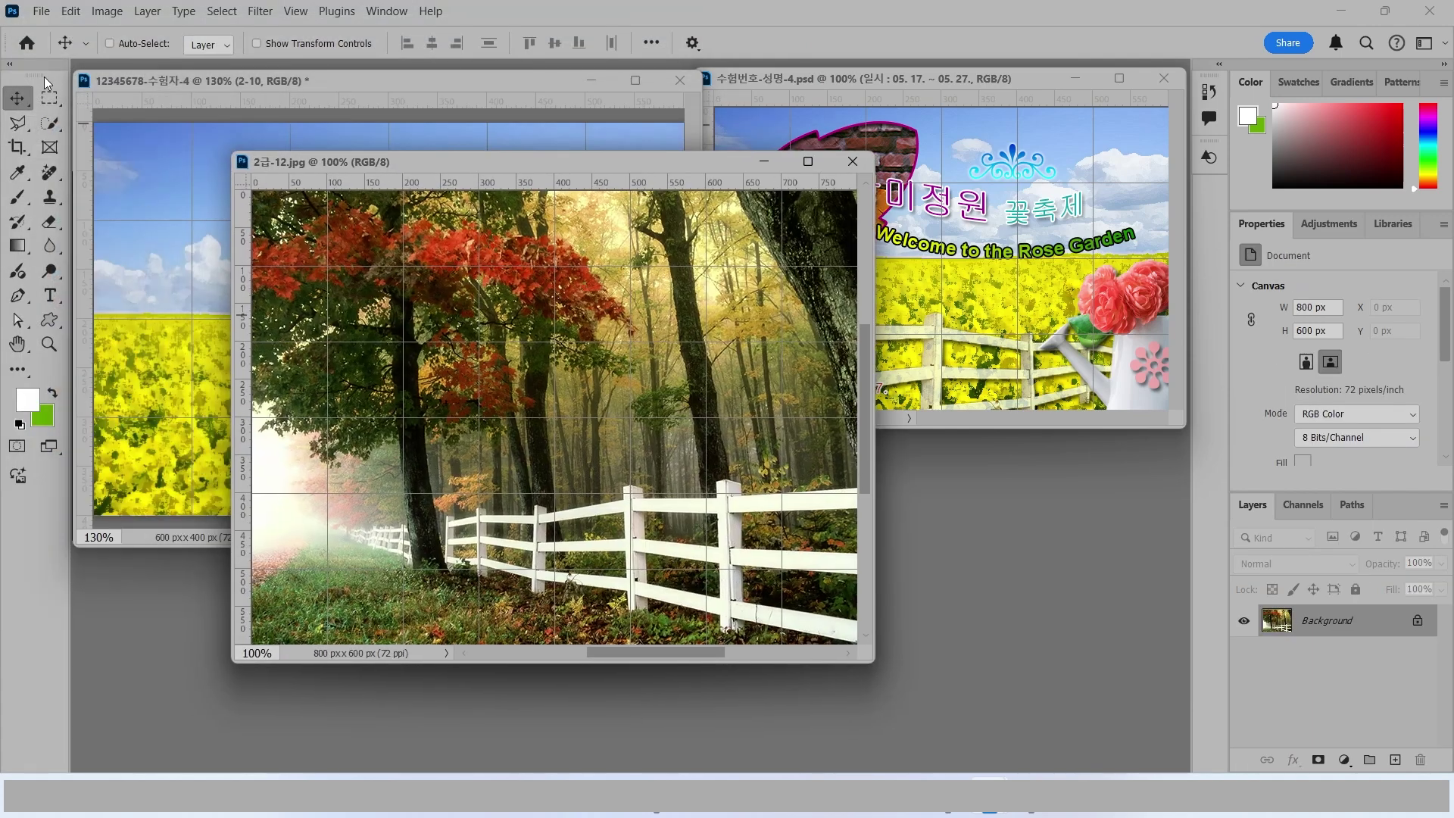
Step: Select the white fence with the Quick Selection tool, refining the edges of its posts and rails with a 5 px brush
{"action": "left_click", "coordinate": [50, 123]}
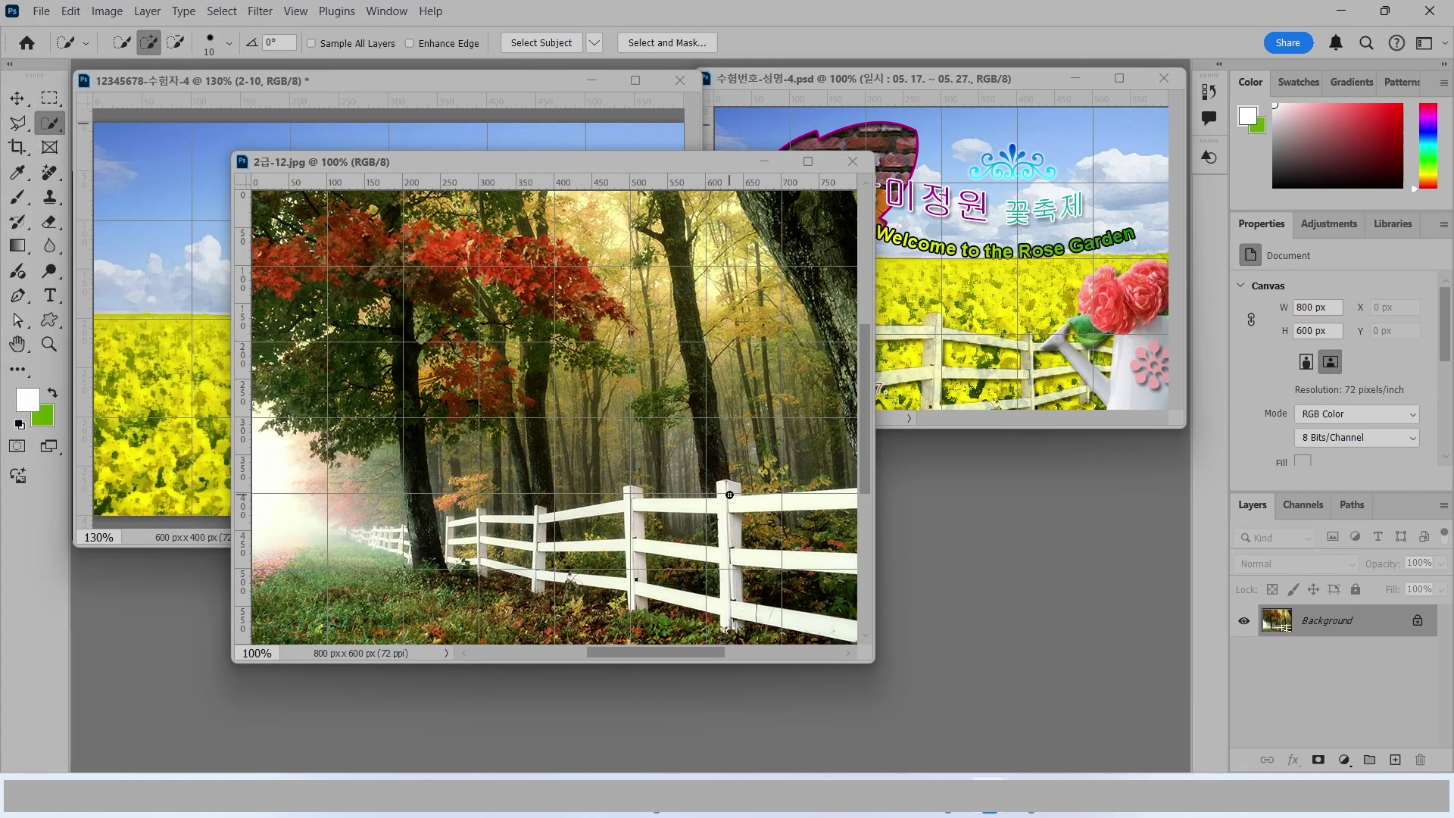
{"action": "mouse_move", "coordinate": [729, 494]}
{"action": "left_mouse_down"}
{"action": "mouse_move", "coordinate": [729, 621]}
{"action": "mouse_move", "coordinate": [783, 616]}
{"action": "mouse_move", "coordinate": [664, 542]}
{"action": "mouse_move", "coordinate": [638, 553]}
{"action": "mouse_move", "coordinate": [520, 542]}
{"action": "mouse_move", "coordinate": [542, 549]}
{"action": "mouse_move", "coordinate": [480, 522]}
{"action": "mouse_move", "coordinate": [486, 567]}
{"action": "mouse_move", "coordinate": [538, 576]}
{"action": "mouse_move", "coordinate": [483, 570]}
{"action": "left_mouse_up"}
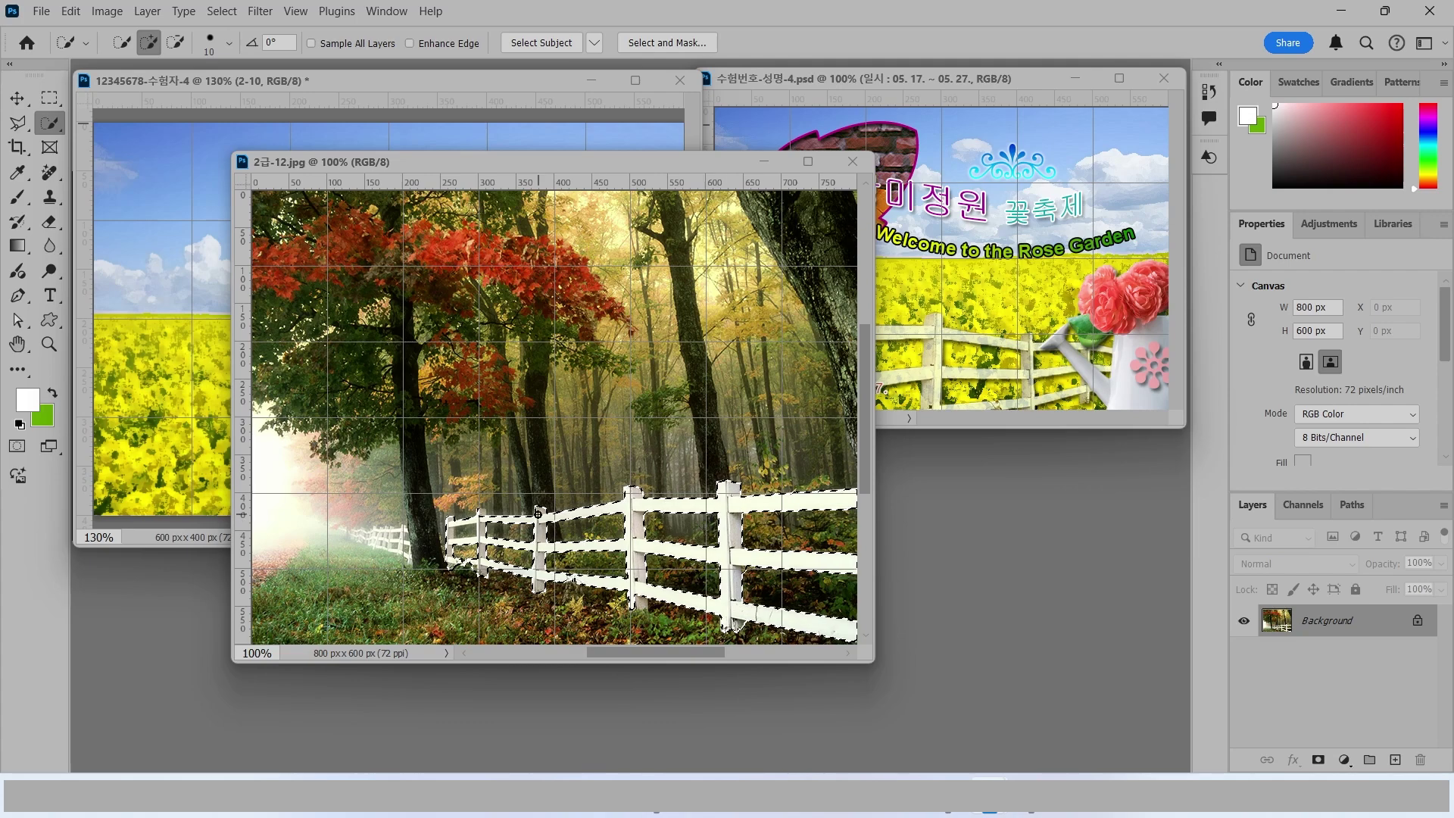
{"action": "scroll", "coordinate": [462, 560], "scroll_direction": "up", "scroll_amount": 5}
{"action": "left_click", "coordinate": [175, 42]}
{"action": "key", "text": "bracketleft"}
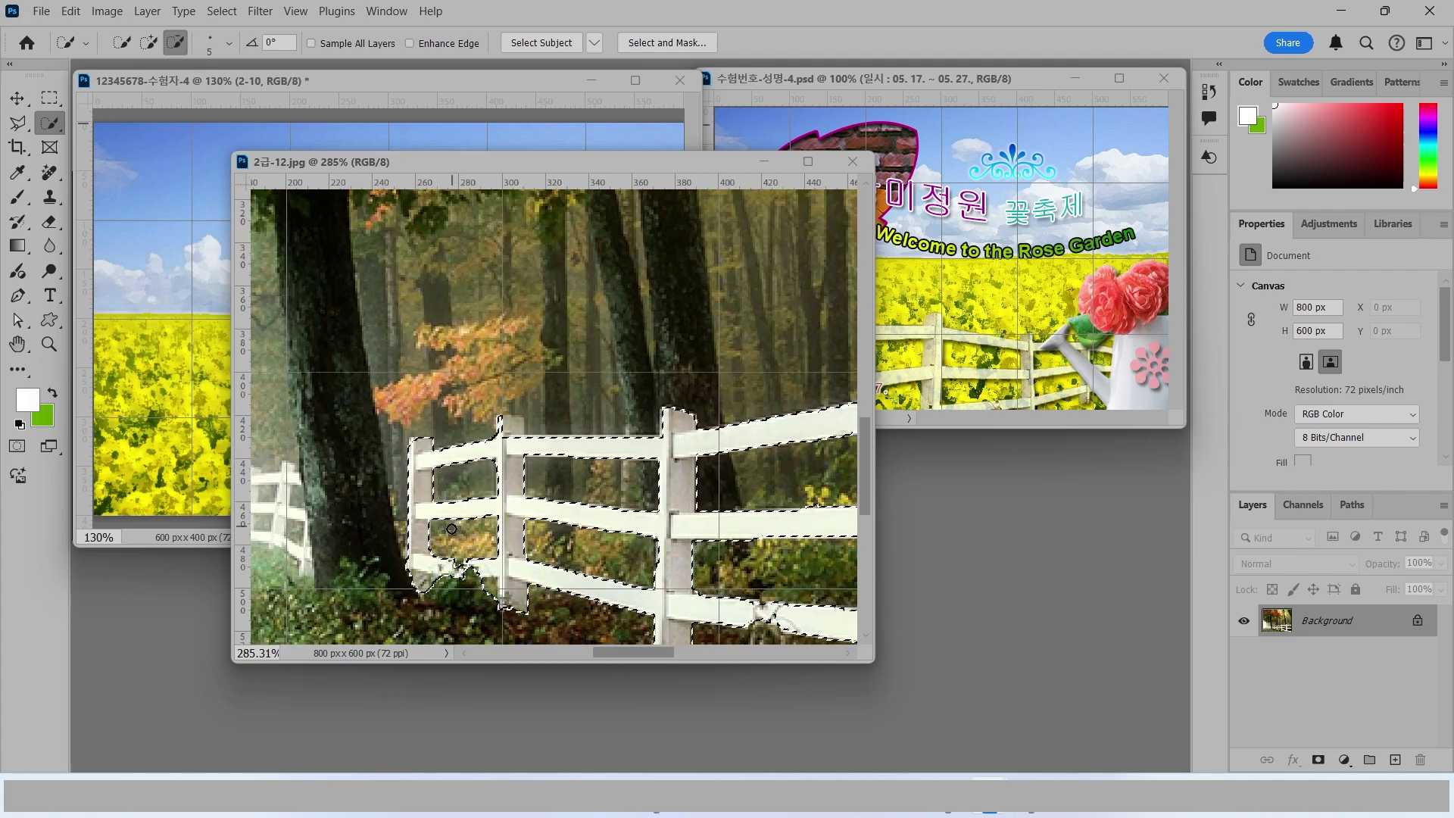
{"action": "left_click", "coordinate": [149, 43]}
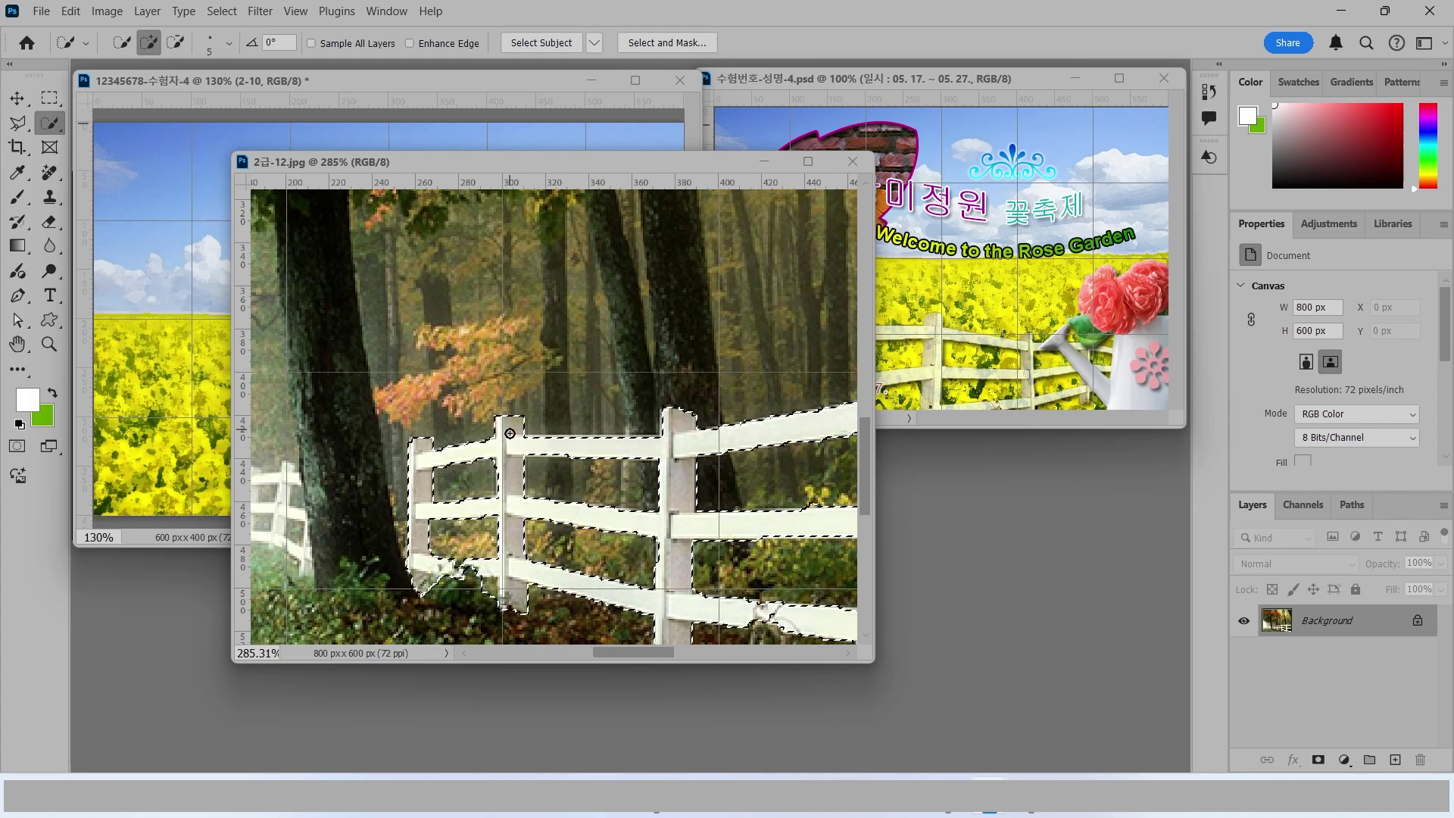
{"action": "left_click_drag", "start_coordinate": [416, 443], "coordinate": [803, 588]}
{"action": "scroll", "coordinate": [807, 519], "scroll_direction": "down", "scroll_amount": 4}
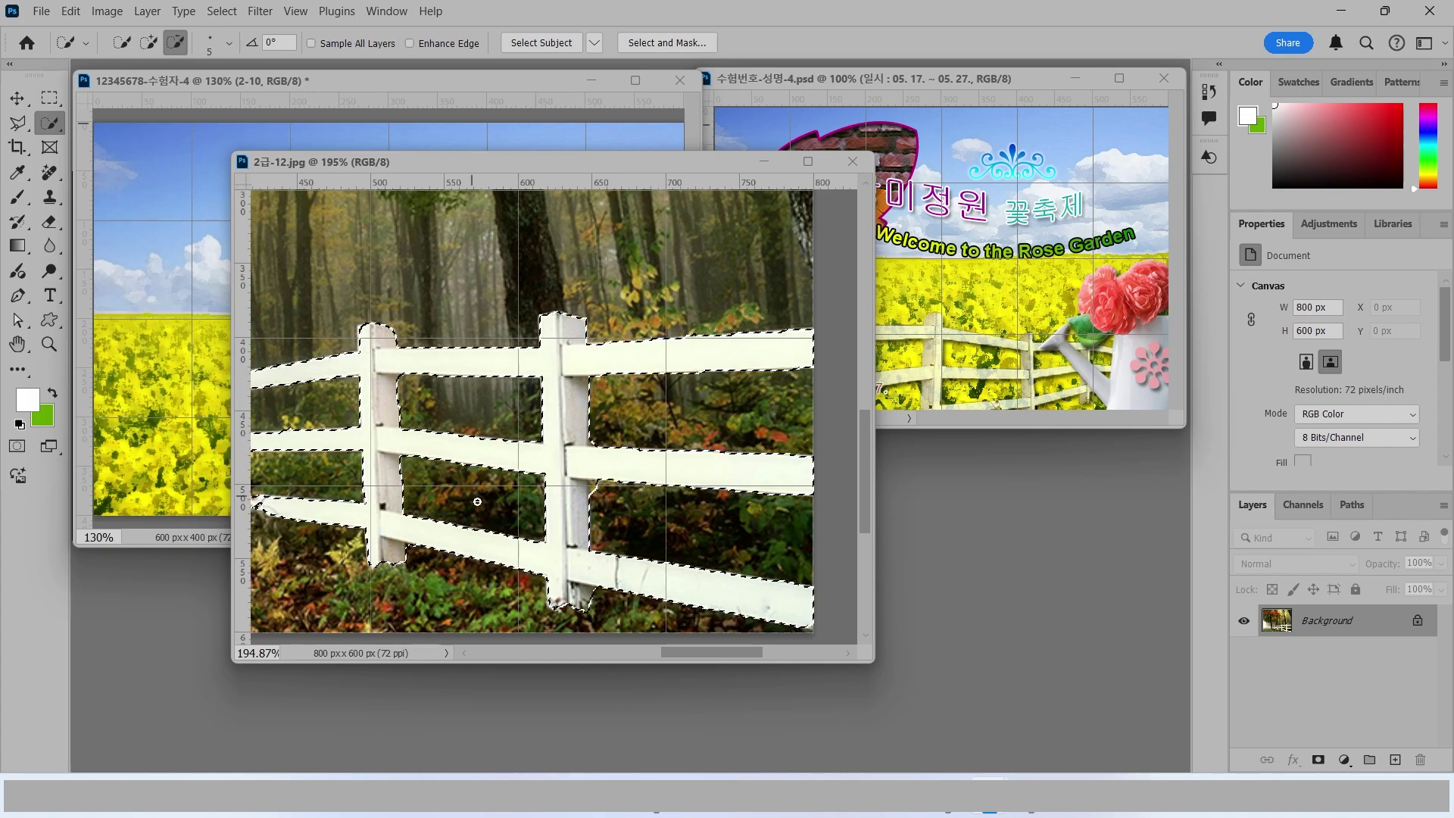
{"action": "key", "text": "alt"}
Step: Copy the selected fence into the flower field composition and close the forest source image
{"action": "left_click_drag", "start_coordinate": [370, 167], "coordinate": [464, 225]}
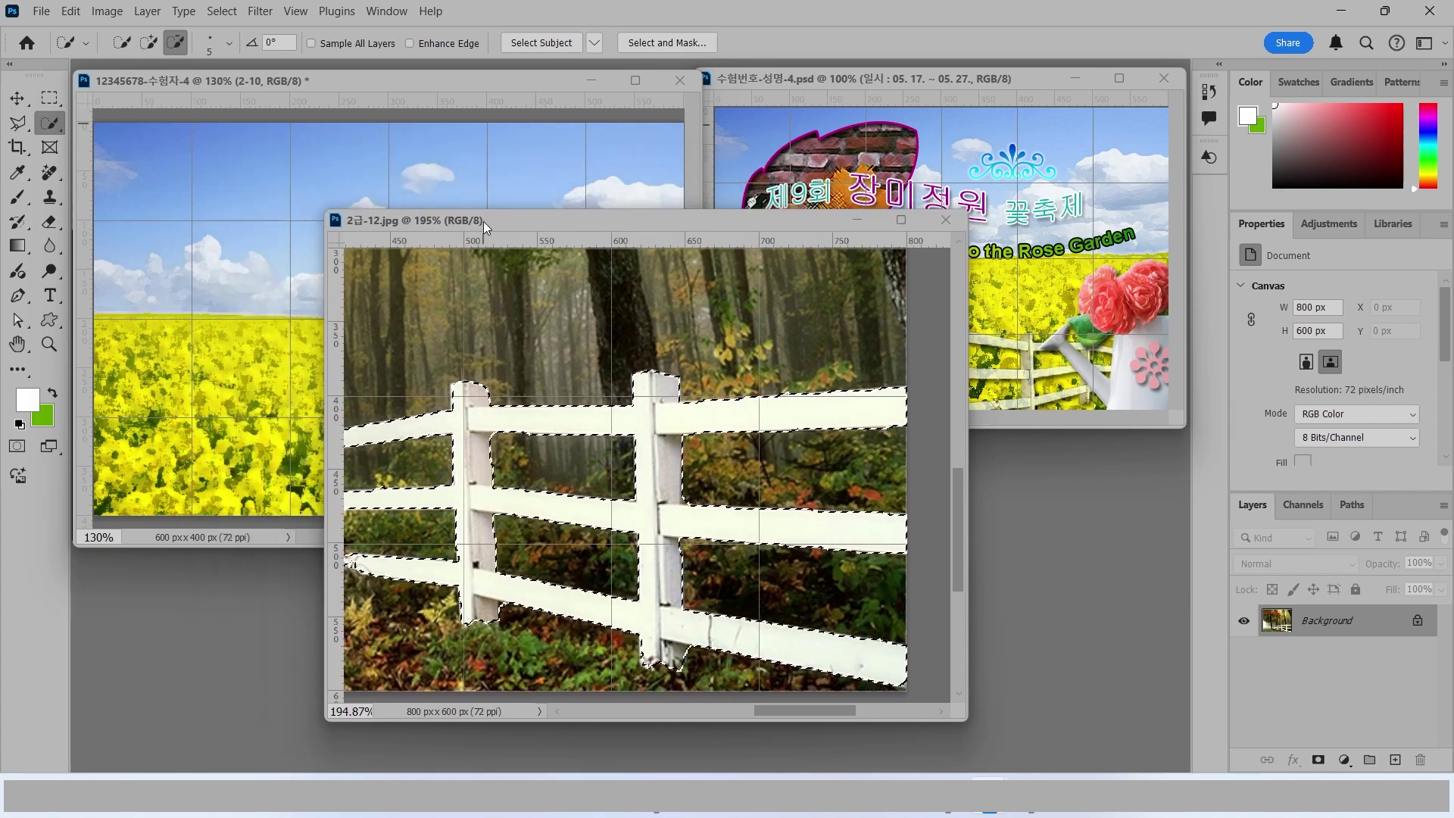
{"action": "key", "text": "v"}
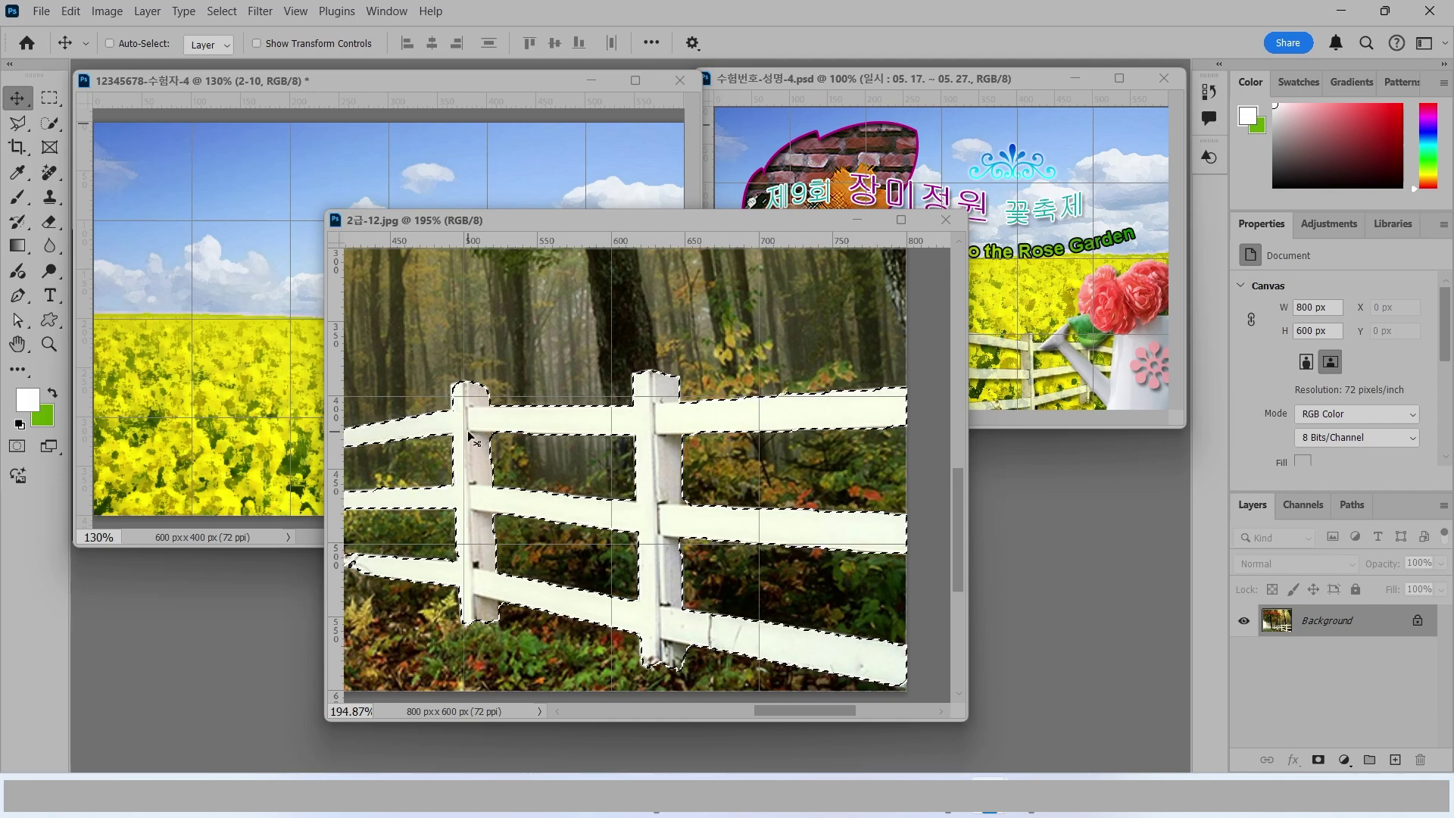
{"action": "left_click_drag", "start_coordinate": [471, 443], "coordinate": [272, 413]}
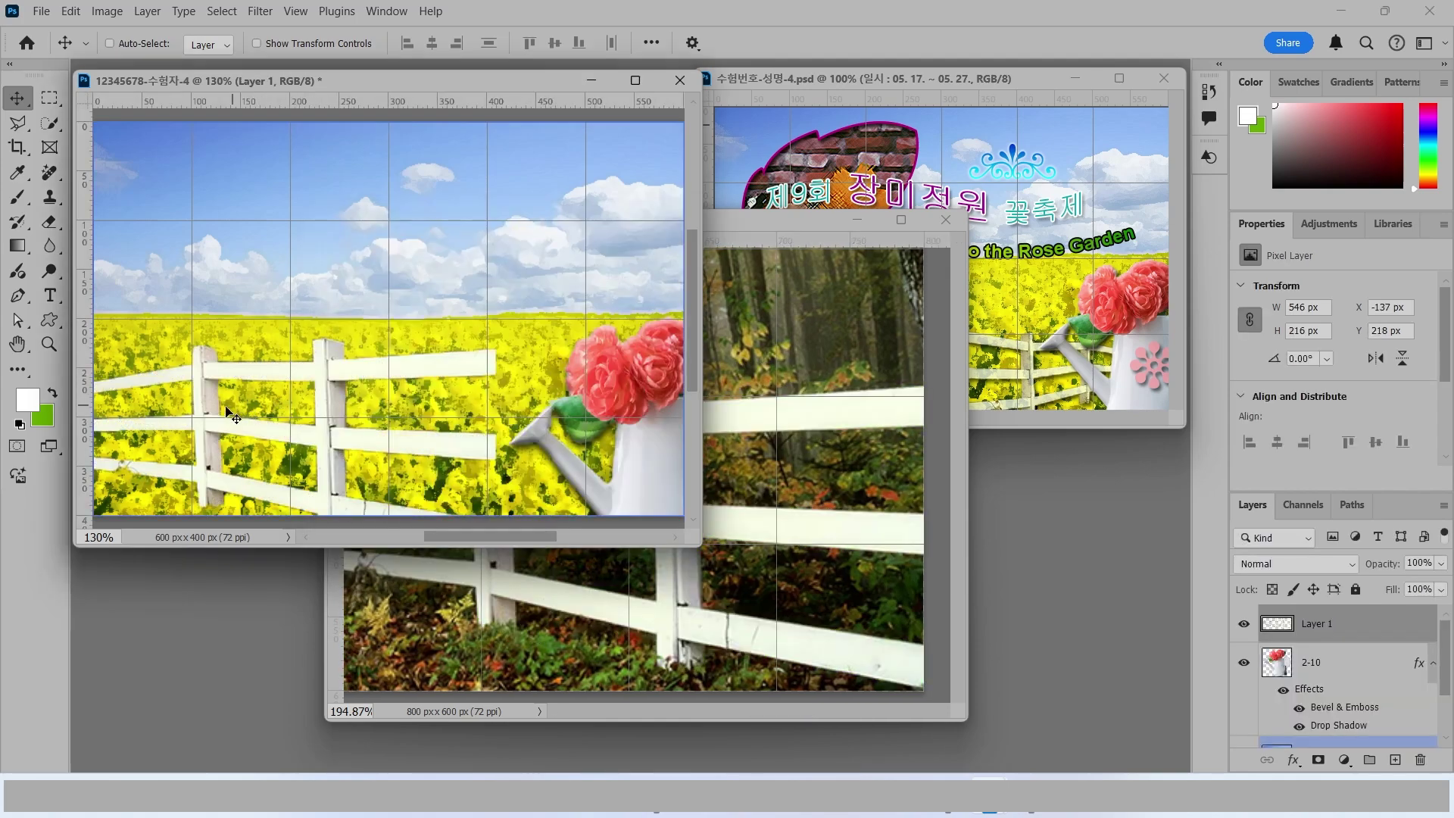
{"action": "left_click", "coordinate": [960, 224]}
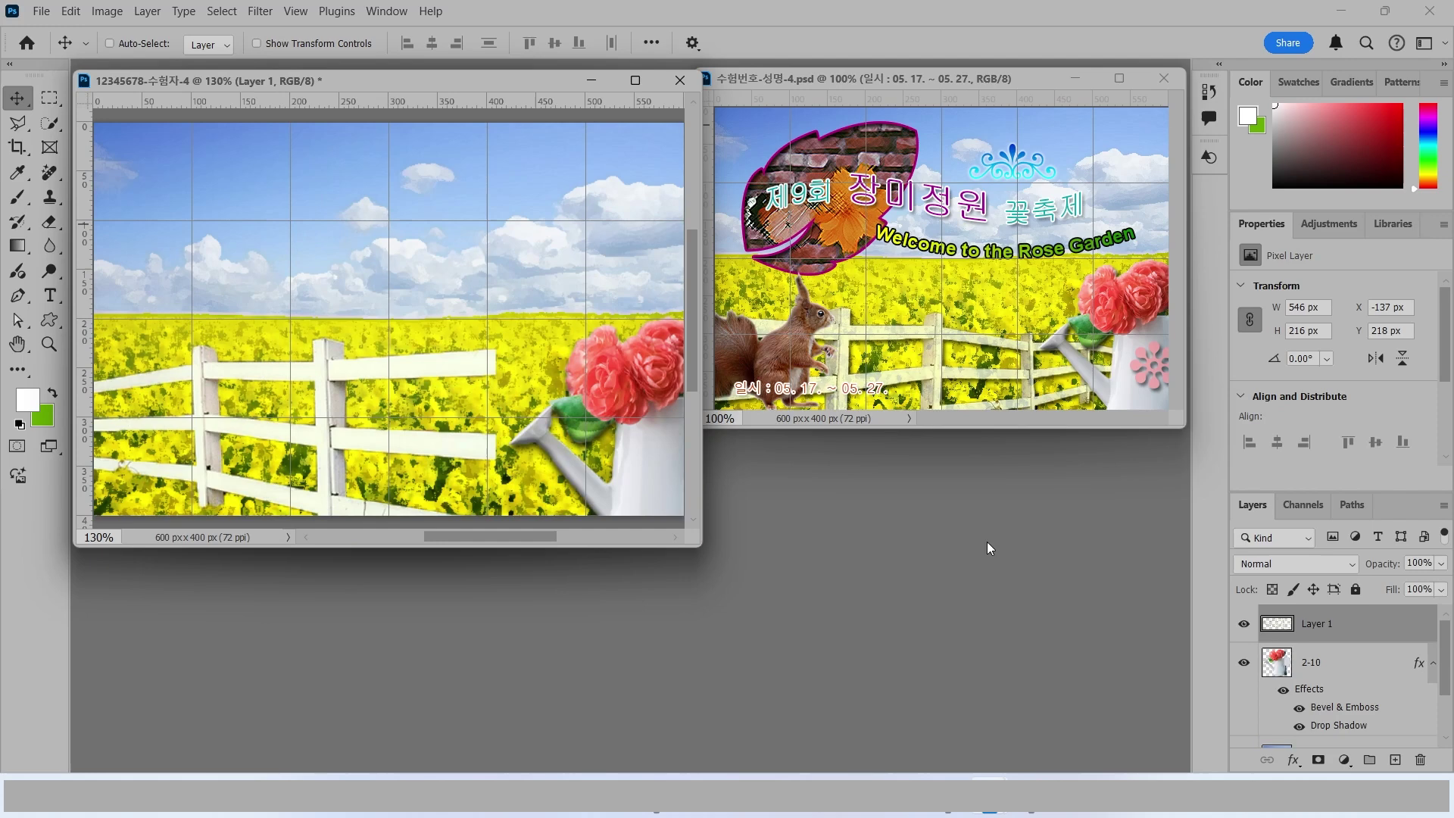
Step: Rename the new fence layer as 2-11
{"action": "double_click", "coordinate": [1317, 624]}
{"action": "type", "text": "2-11"}
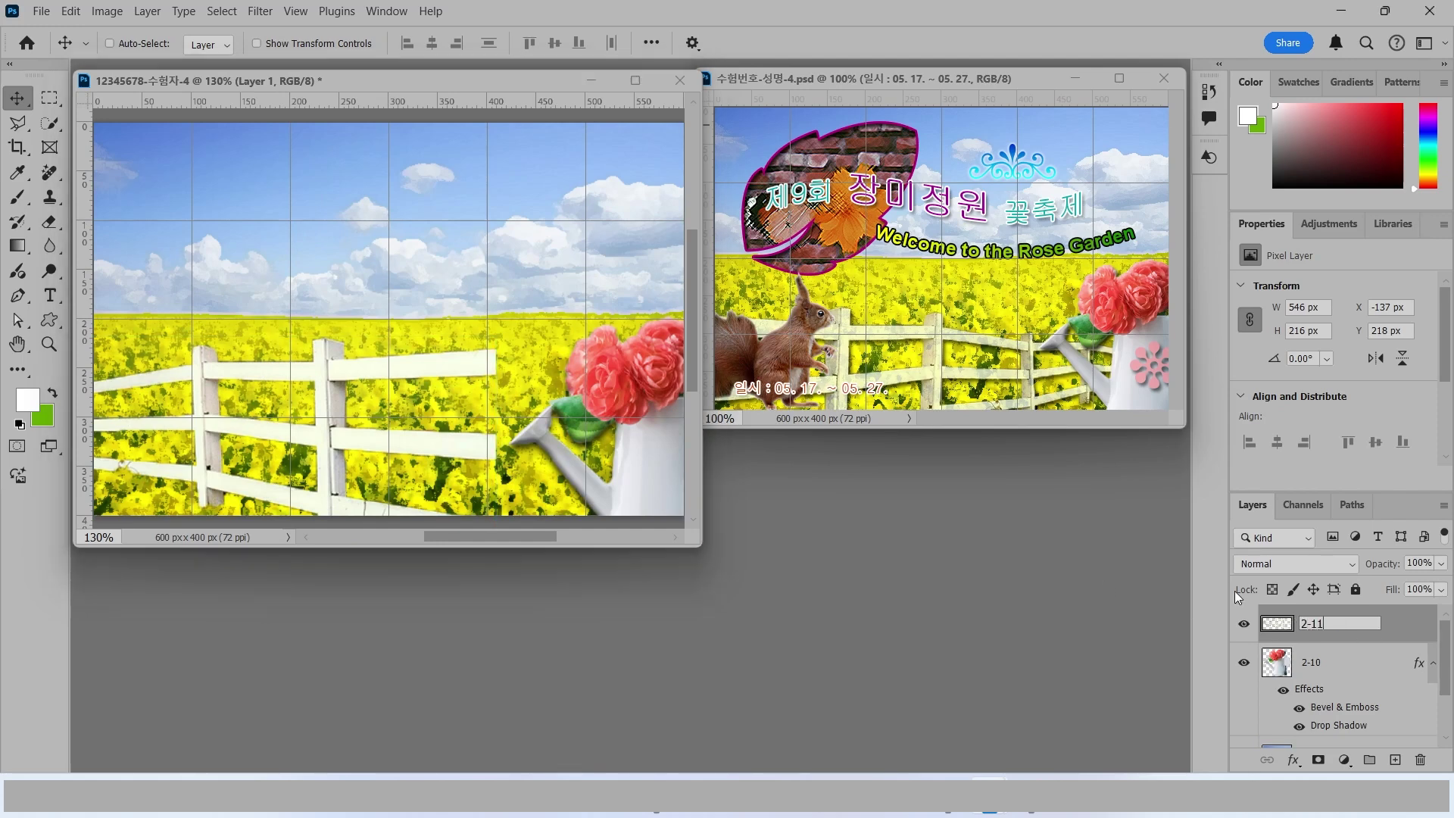
{"action": "key", "text": "Return"}
Step: Flip the fence horizontally and position it along the canvas's lower edge at about X -9 px, Y 257 px
{"action": "left_click_drag", "start_coordinate": [341, 429], "coordinate": [479, 396]}
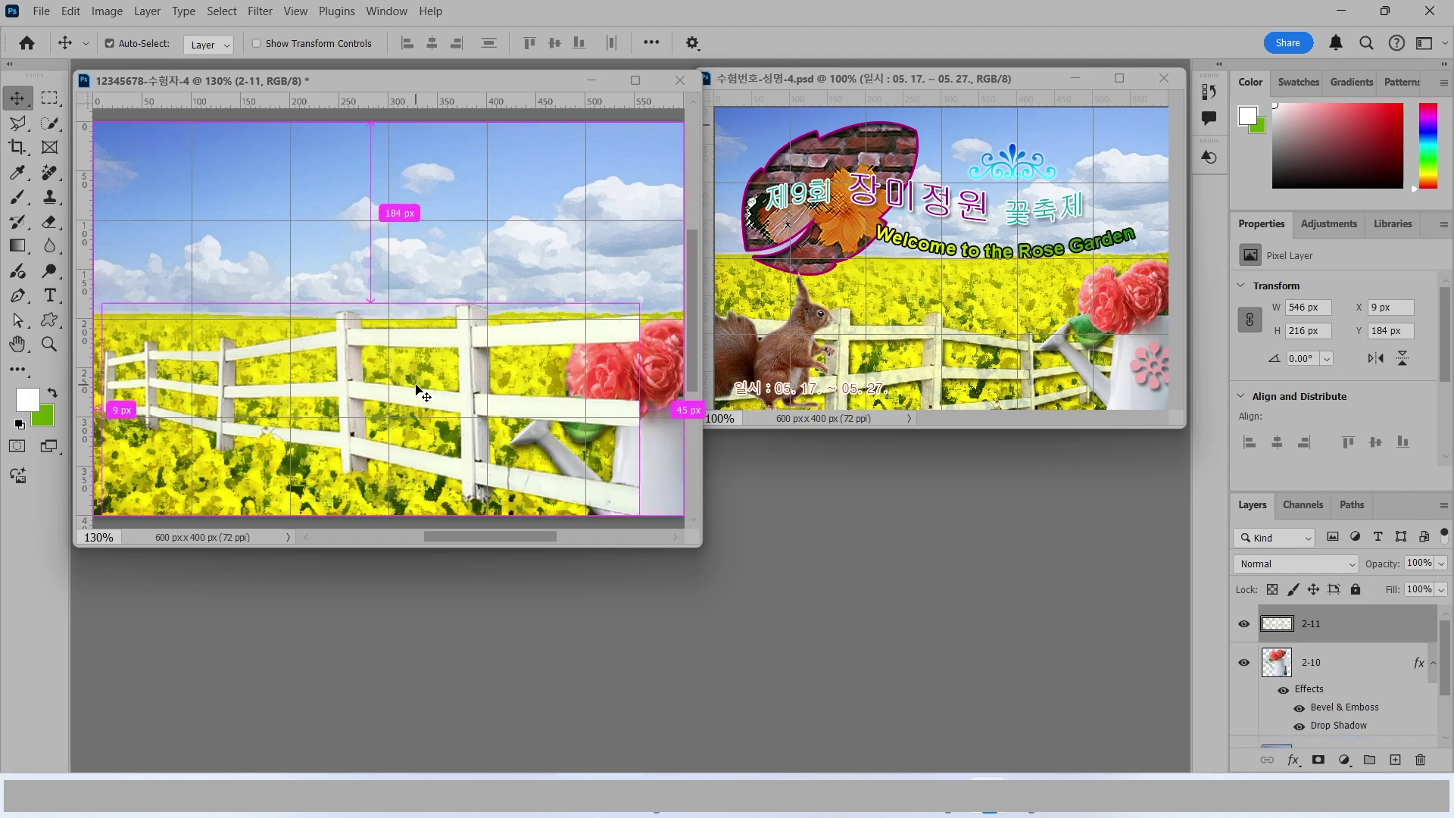
{"action": "key", "text": "ctrl+t"}
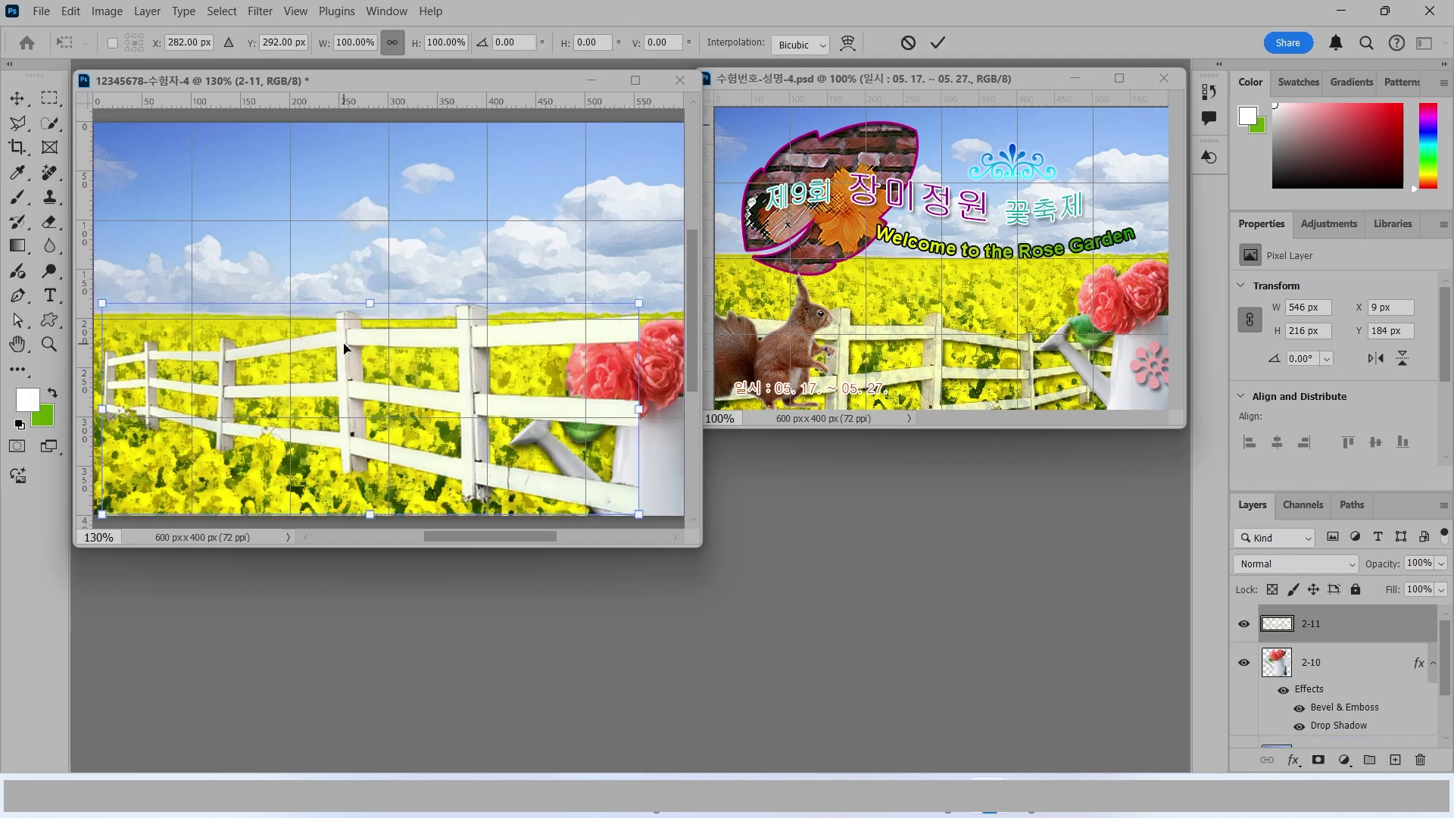
{"action": "right_click", "coordinate": [353, 366]}
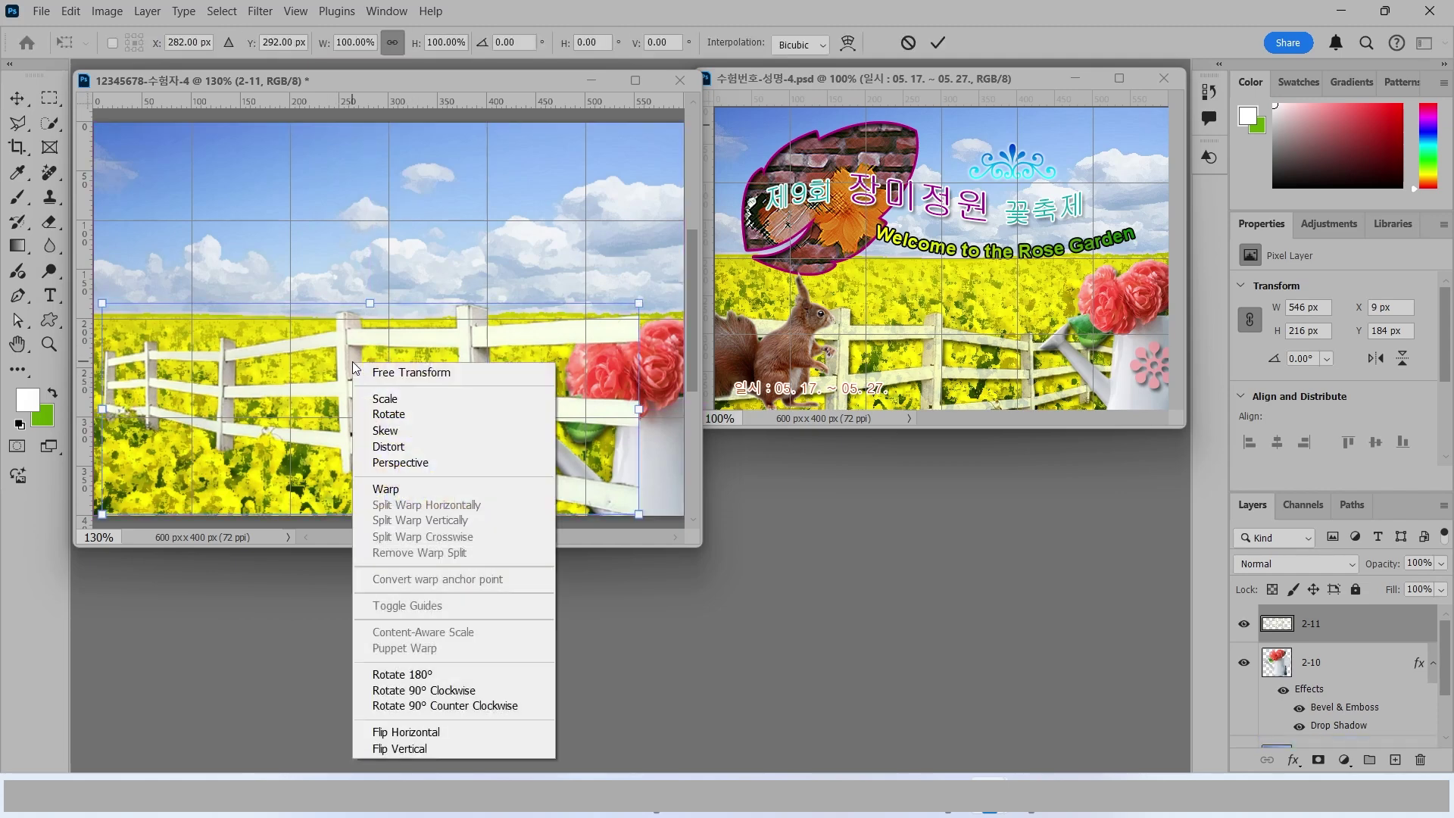
{"action": "left_click", "coordinate": [418, 729]}
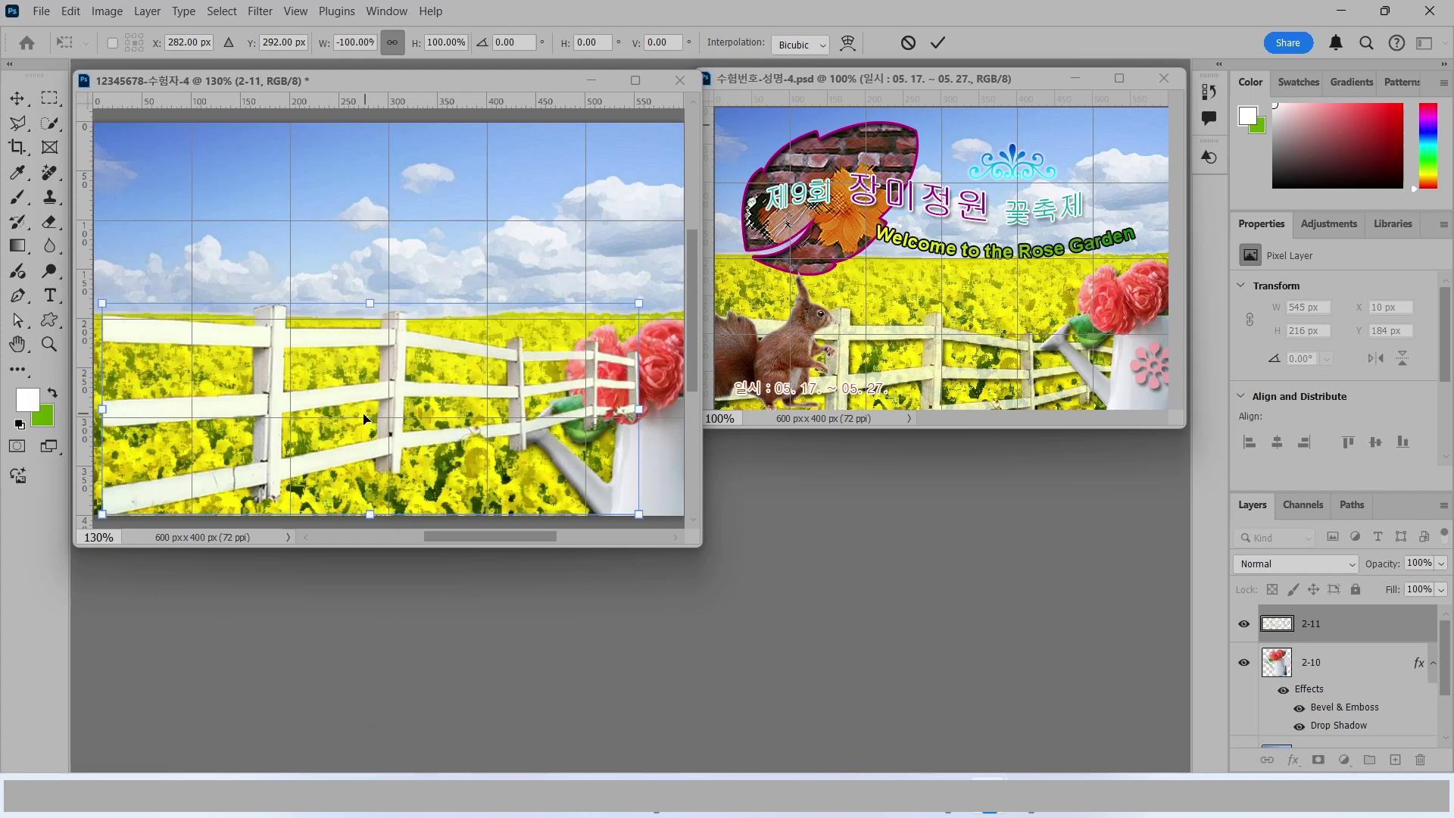
{"action": "left_click_drag", "start_coordinate": [270, 423], "coordinate": [254, 495]}
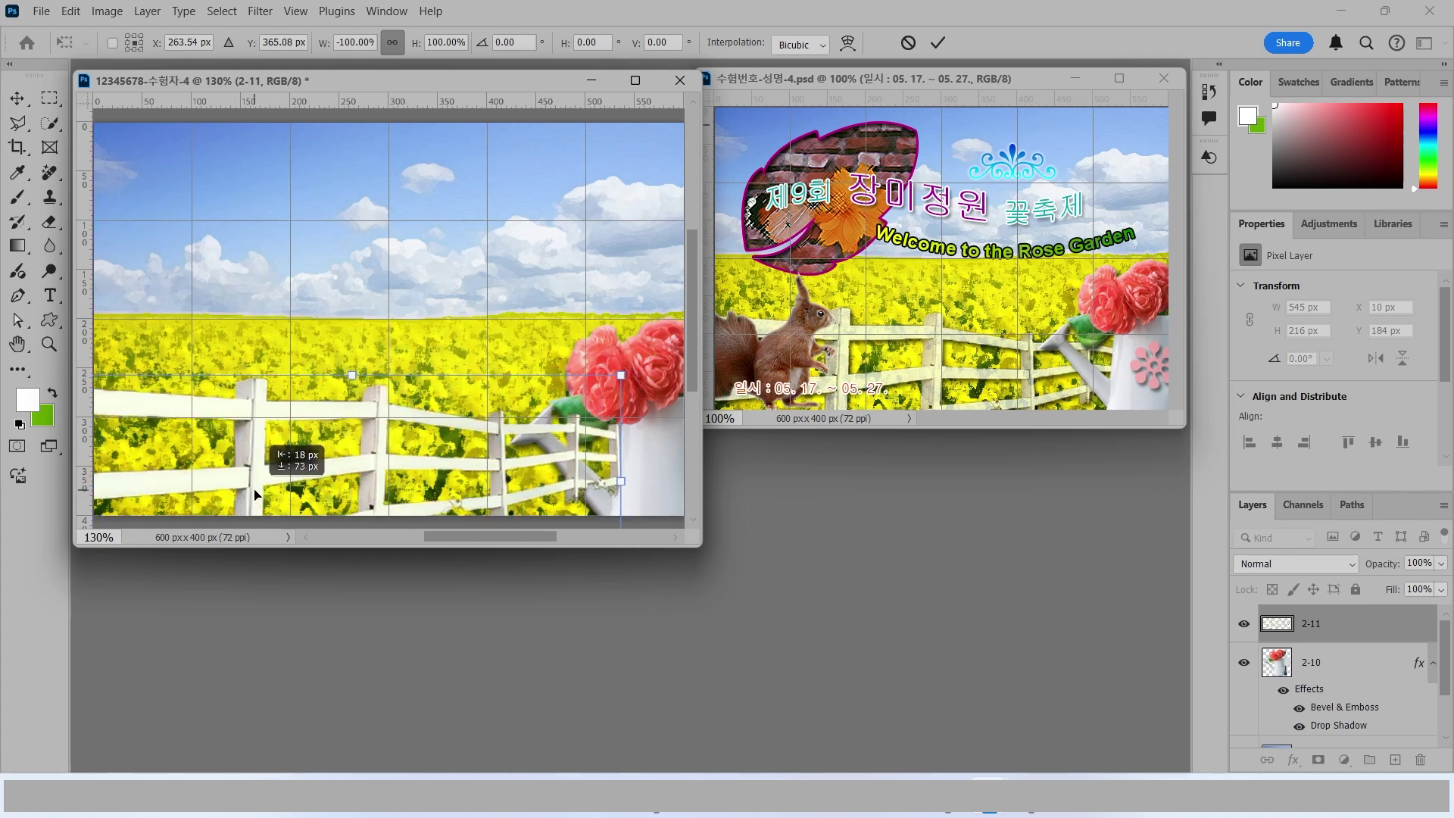
{"action": "key", "text": "Return"}
Step: Rename the fence layer as 2-12
{"action": "double_click", "coordinate": [1311, 624]}
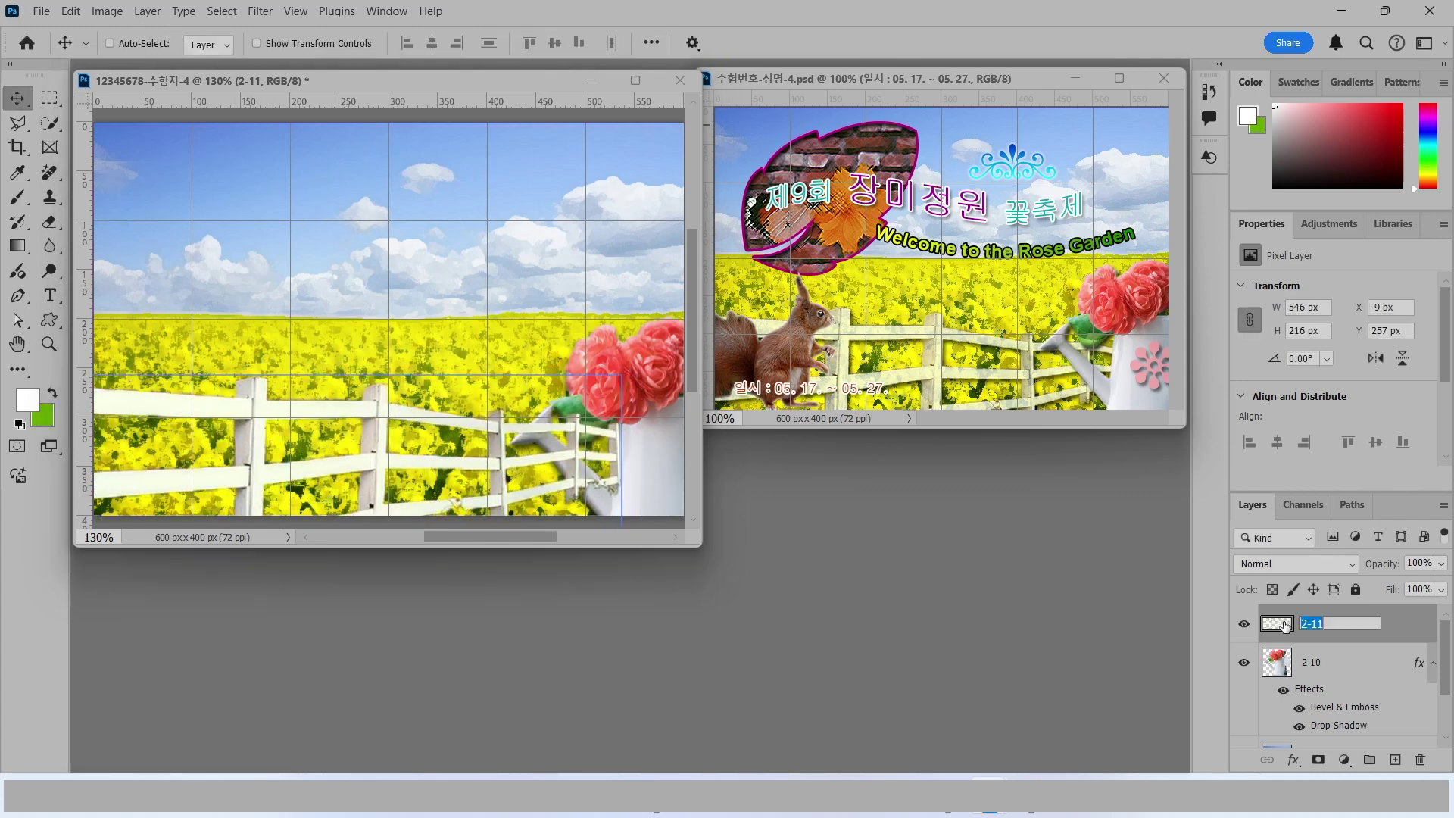
{"action": "key", "text": "Return"}
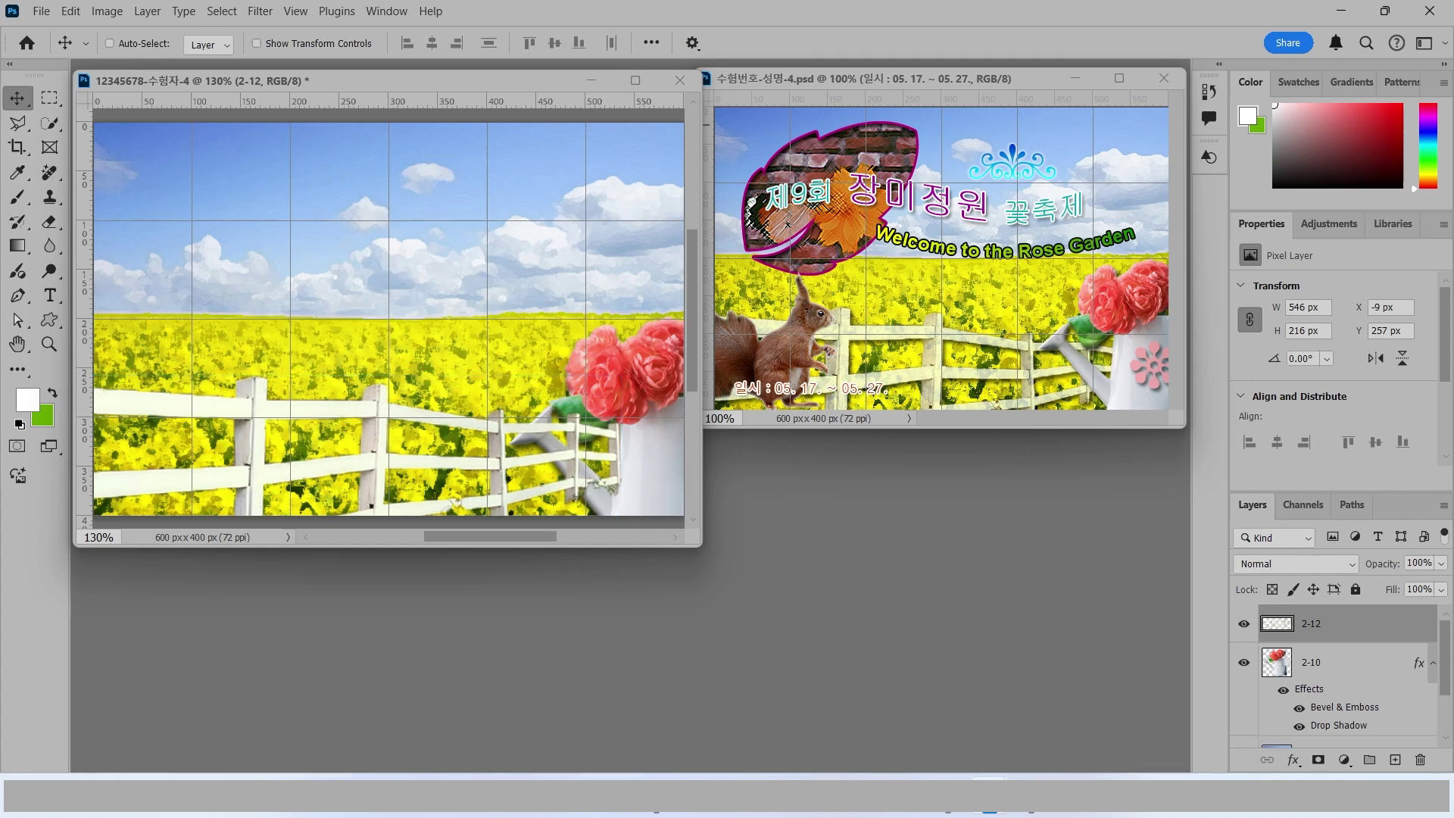
Step: Add a Drop Shadow to the fence layer and set the layer's opacity to 80%
{"action": "left_click", "coordinate": [1293, 759]}
{"action": "left_click", "coordinate": [1321, 745]}
{"action": "left_click", "coordinate": [1295, 326]}
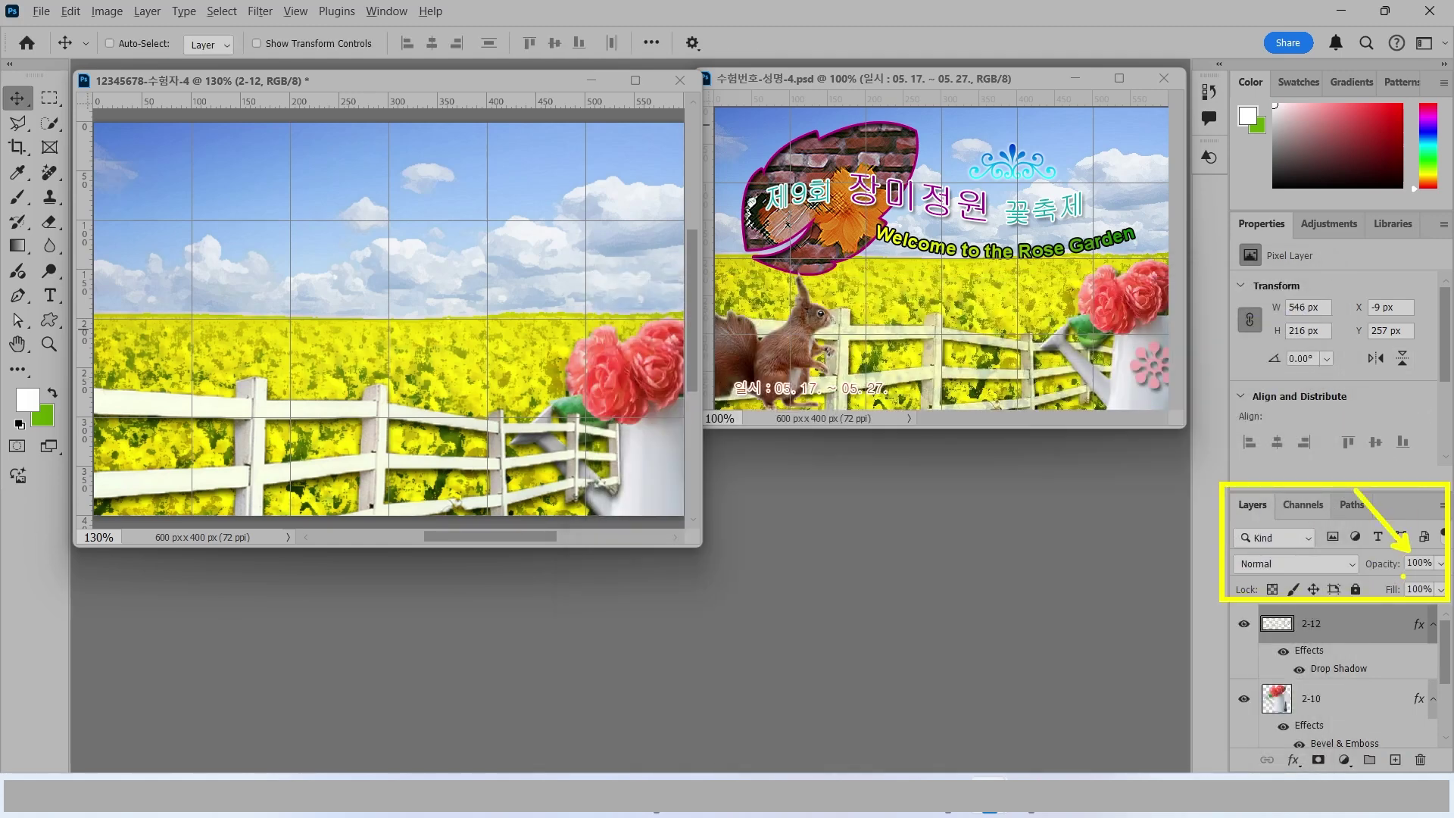
{"action": "left_click", "coordinate": [1420, 564]}
{"action": "type", "text": "80"}
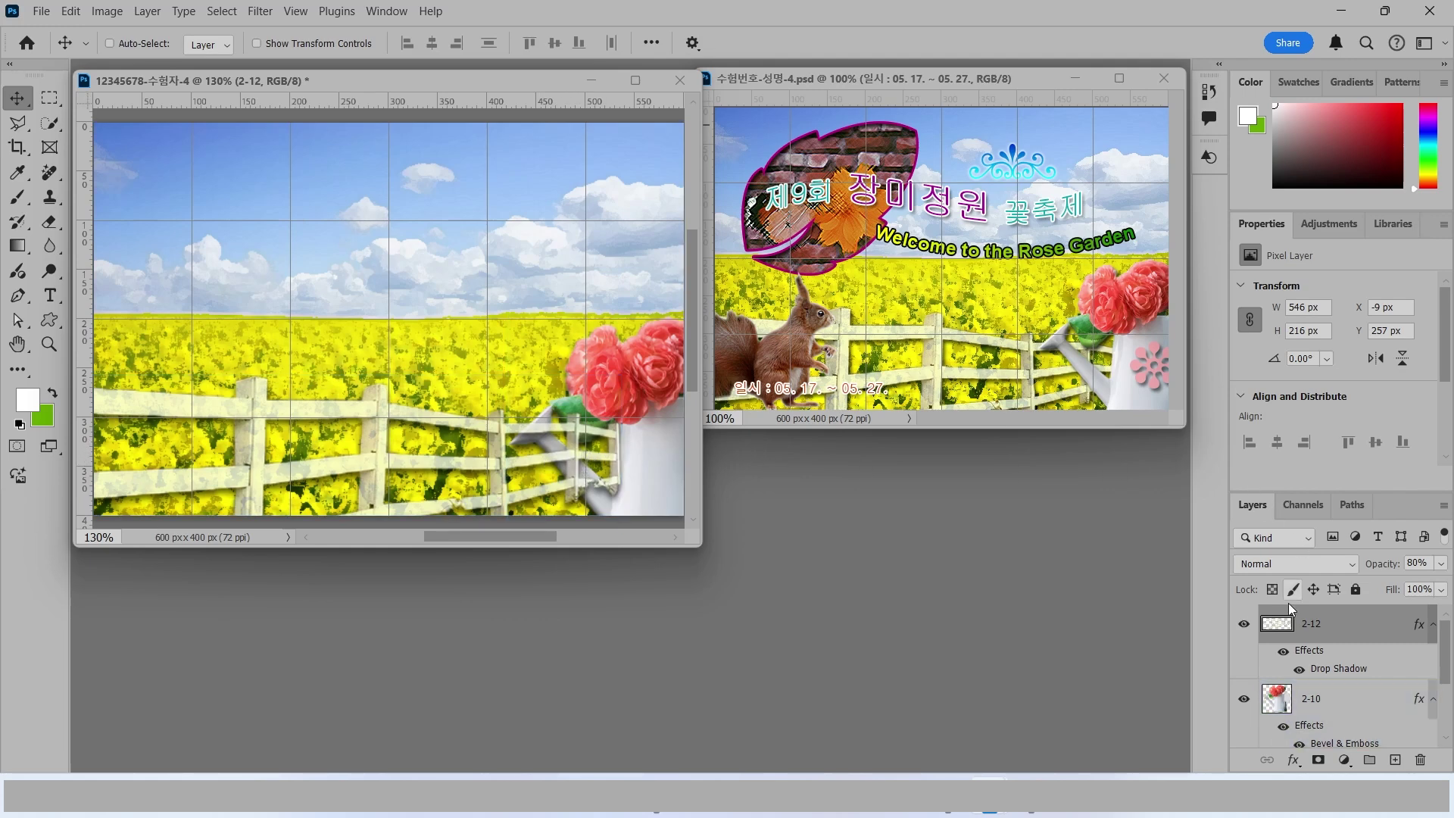
Step: Move the 2-12 fence layer beneath the 2-10 watering can layer, leaving layer 2-10 active
{"action": "left_click_drag", "start_coordinate": [1330, 636], "coordinate": [1325, 693]}
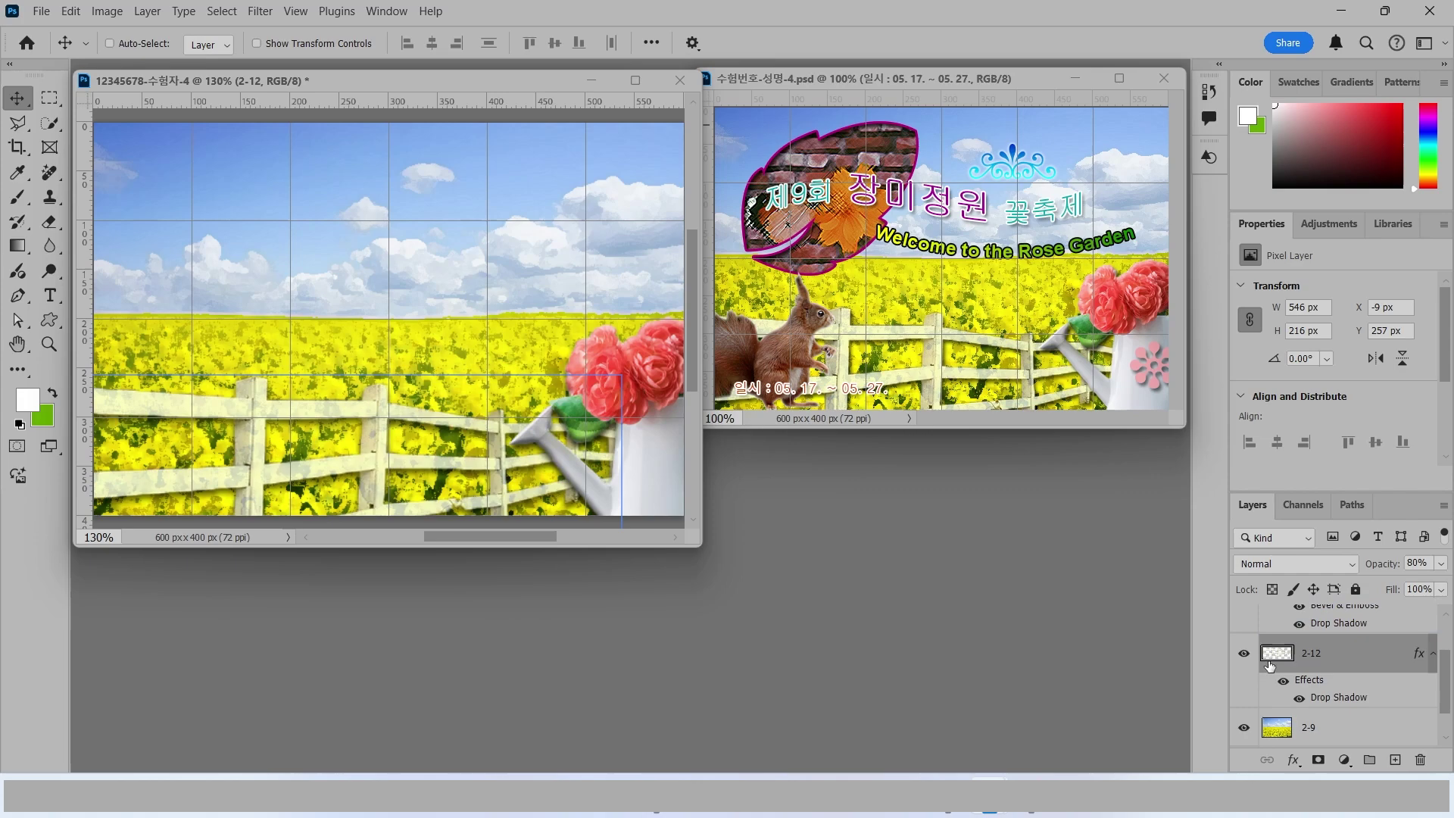
{"action": "left_click", "coordinate": [1344, 624]}
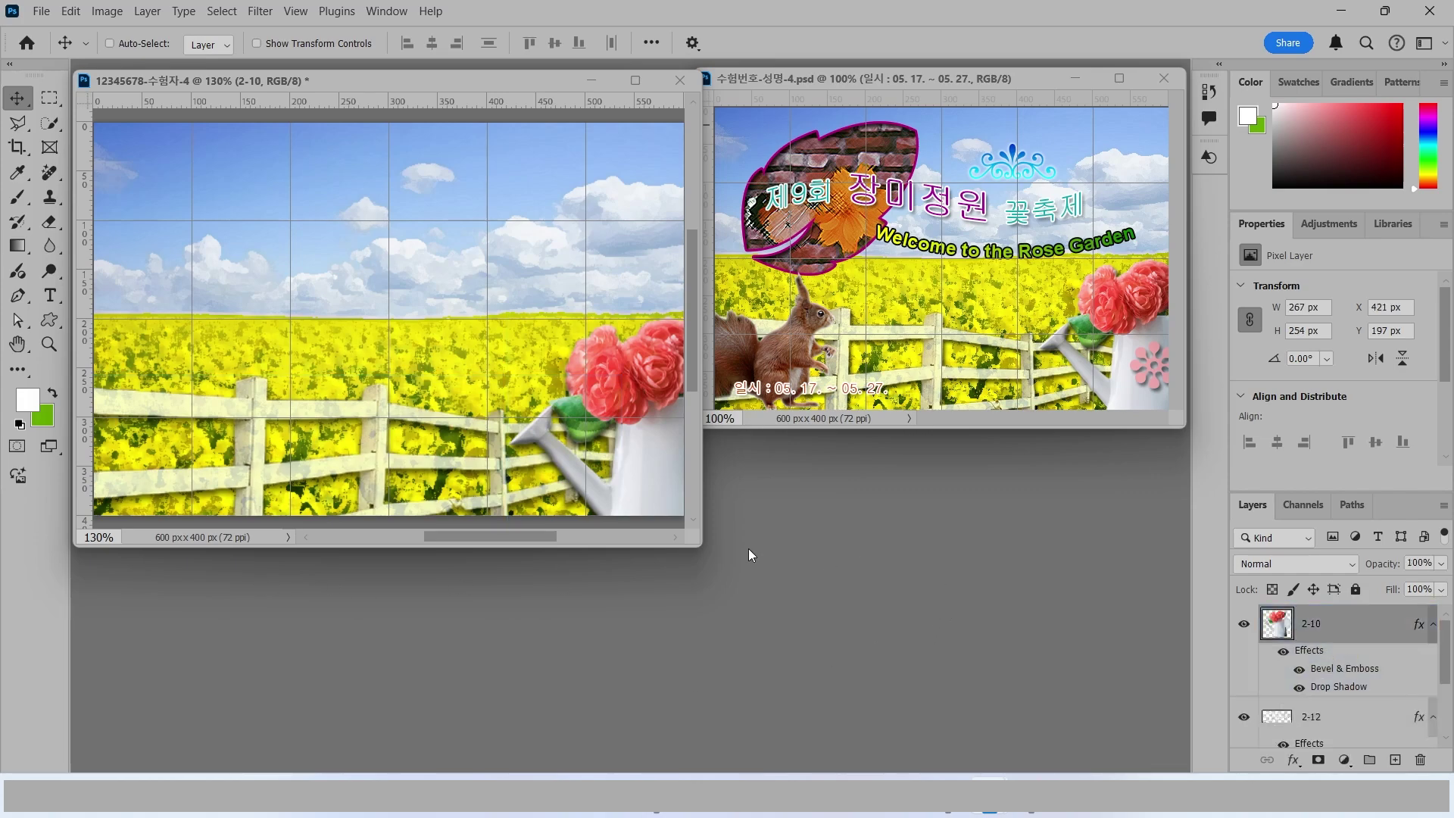
Step: Open the source image 2급-13.jpg and place its window so the composition stays partly visible behind it
{"action": "key", "text": "ctrl+o"}
{"action": "scroll", "coordinate": [483, 361], "scroll_direction": "down", "scroll_amount": 2}
{"action": "left_click", "coordinate": [265, 409]}
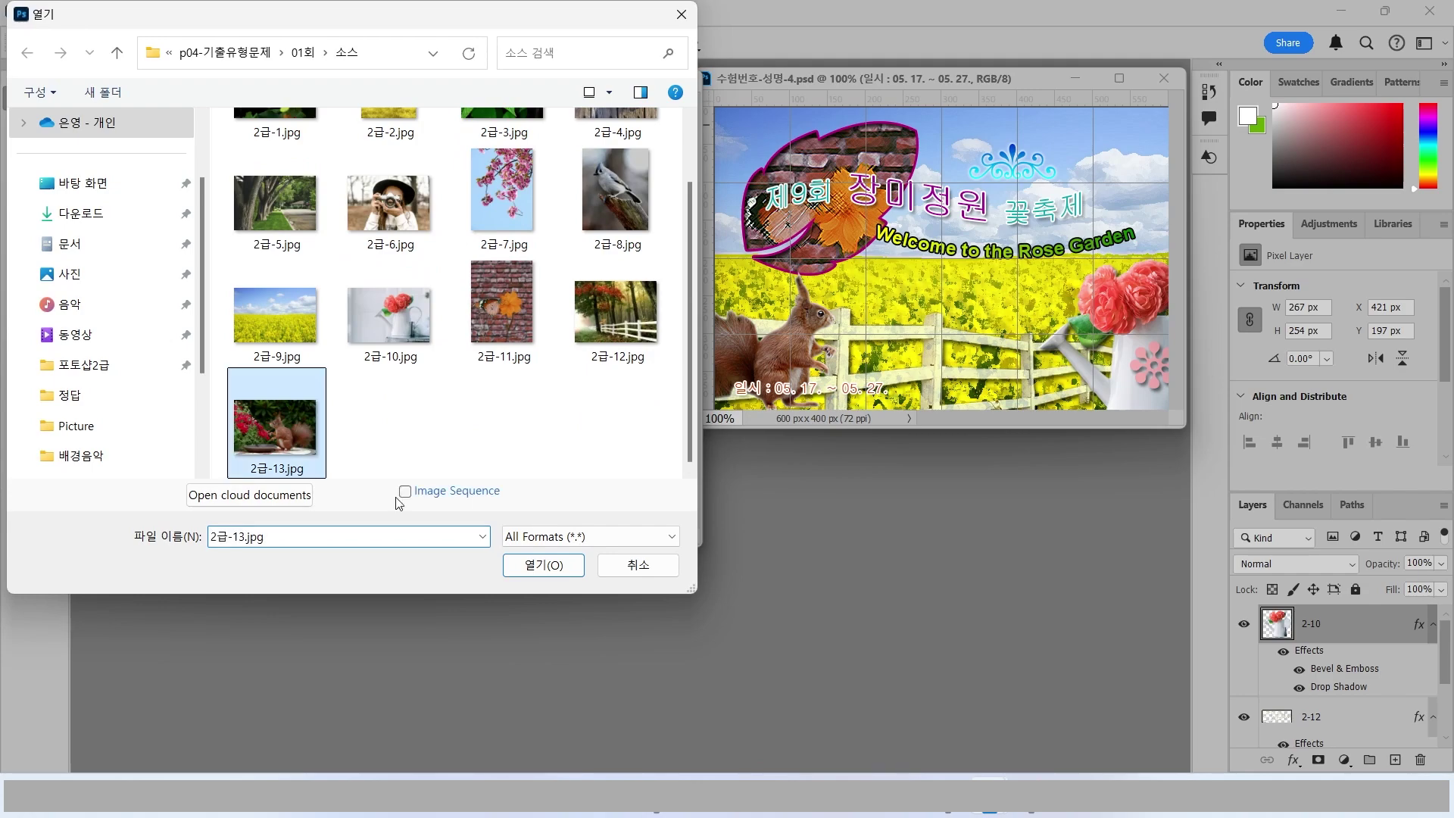
{"action": "left_click", "coordinate": [543, 565]}
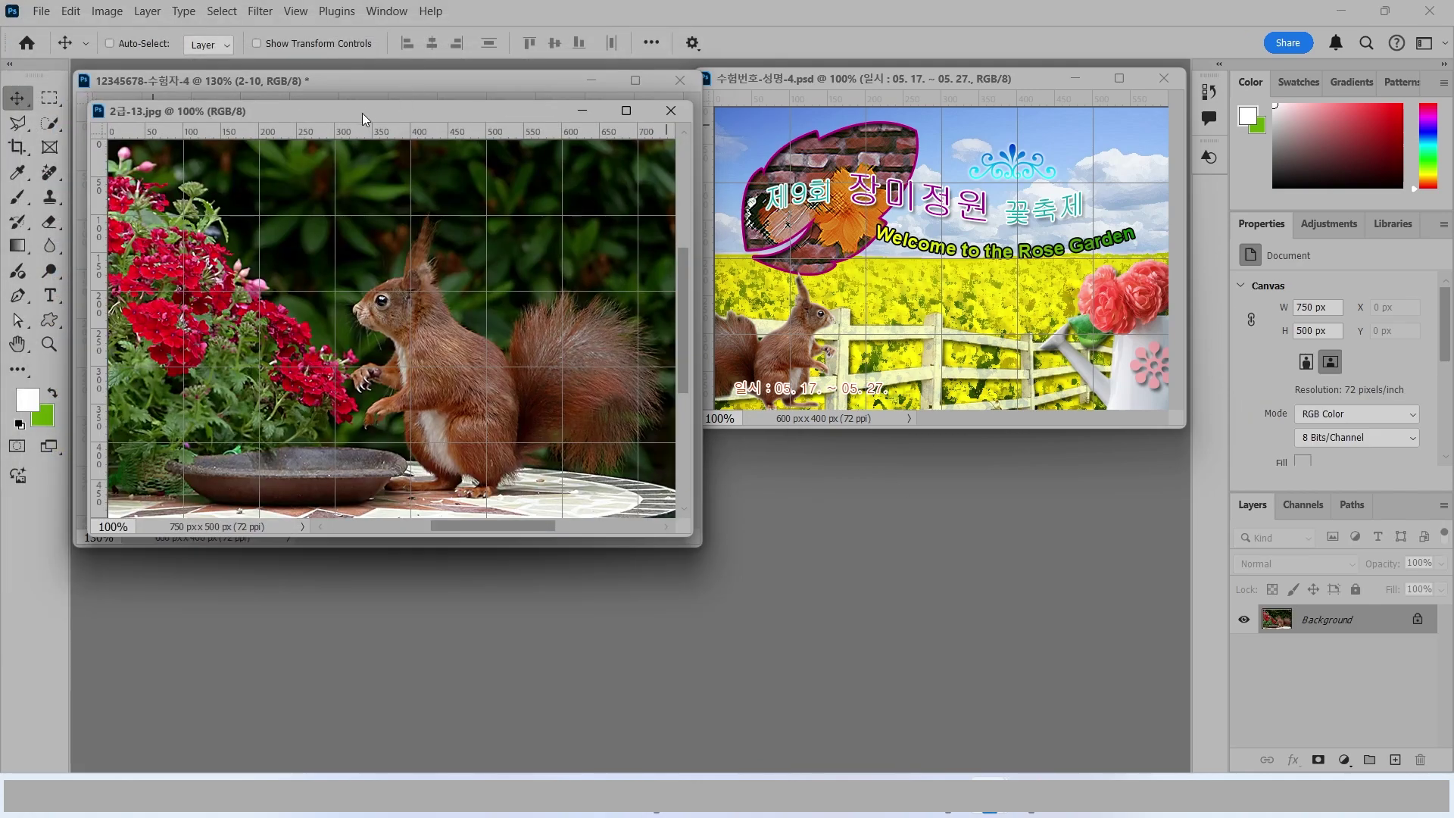
{"action": "left_click_drag", "start_coordinate": [362, 114], "coordinate": [343, 186]}
Step: Select the squirrel's body, head and tail with the Quick Selection tool, using a 20 px brush
{"action": "left_click", "coordinate": [50, 122]}
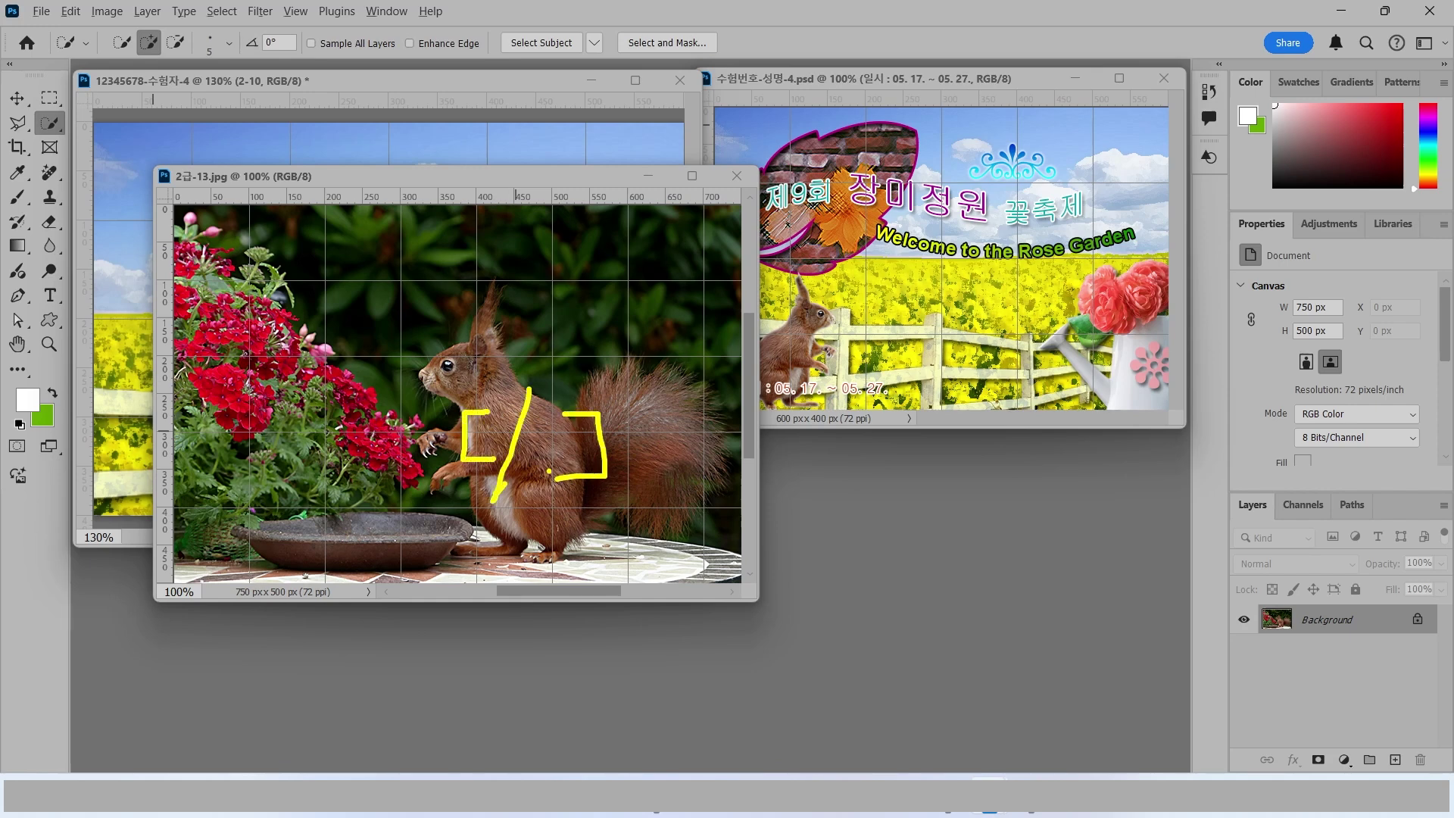
{"action": "key", "text": "Escape"}
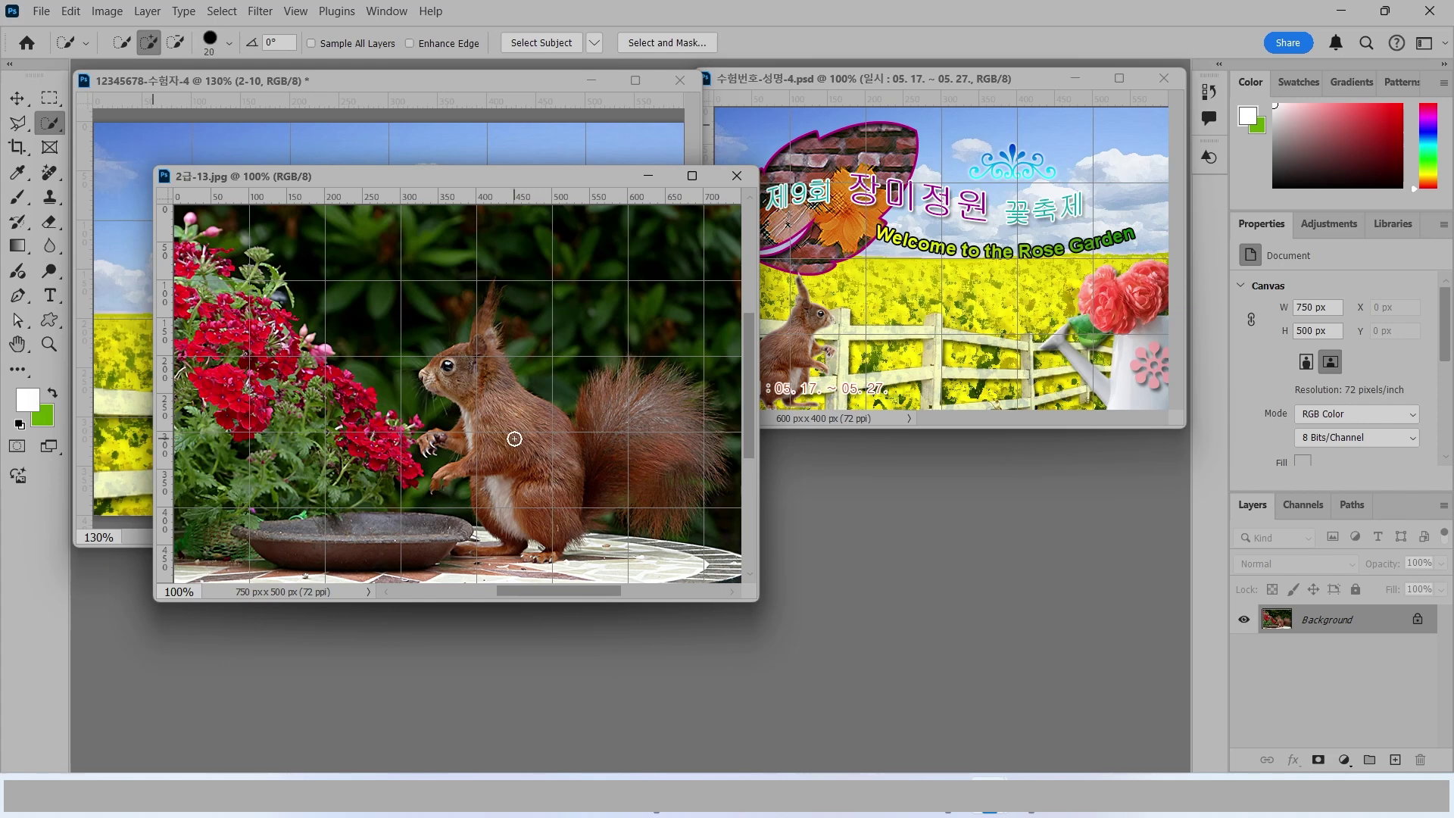
{"action": "key", "text": "bracketright"}
{"action": "mouse_move", "coordinate": [510, 436]}
{"action": "left_mouse_down"}
{"action": "mouse_move", "coordinate": [542, 457]}
{"action": "mouse_move", "coordinate": [677, 393]}
{"action": "mouse_move", "coordinate": [477, 364]}
{"action": "mouse_move", "coordinate": [447, 341]}
{"action": "mouse_move", "coordinate": [462, 356]}
{"action": "left_mouse_up"}
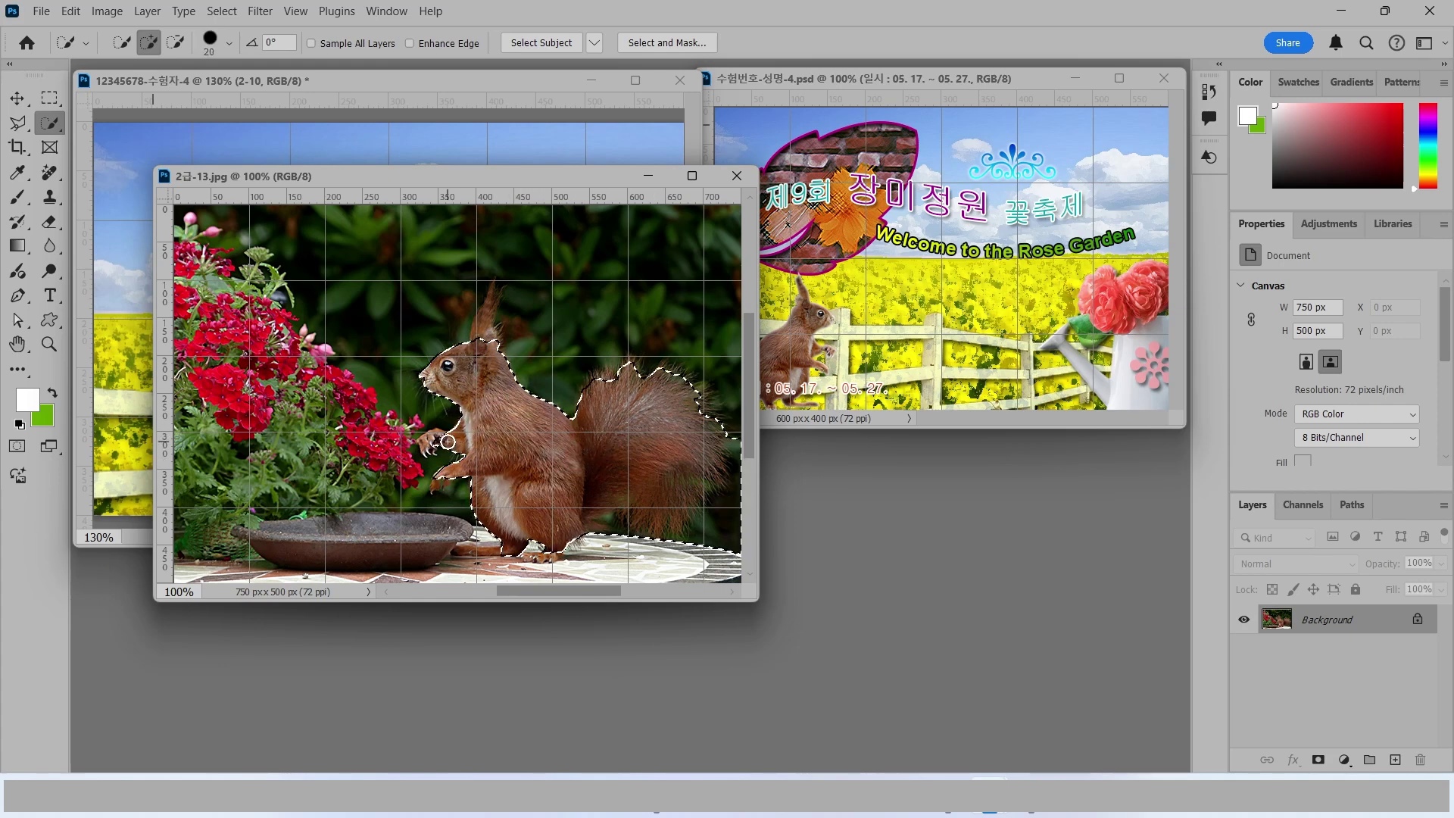
Step: Refine the squirrel selection with an 8 px brush, adding the ear and paws and subtracting the tabletop under the tail
{"action": "key", "text": "bracketleft"}
{"action": "key", "text": "bracketleft"}
{"action": "key", "text": "bracketleft"}
{"action": "key", "text": "bracketleft"}
{"action": "key", "text": "bracketleft"}
{"action": "key", "text": "bracketleft"}
{"action": "key", "text": "bracketleft"}
{"action": "key", "text": "bracketleft"}
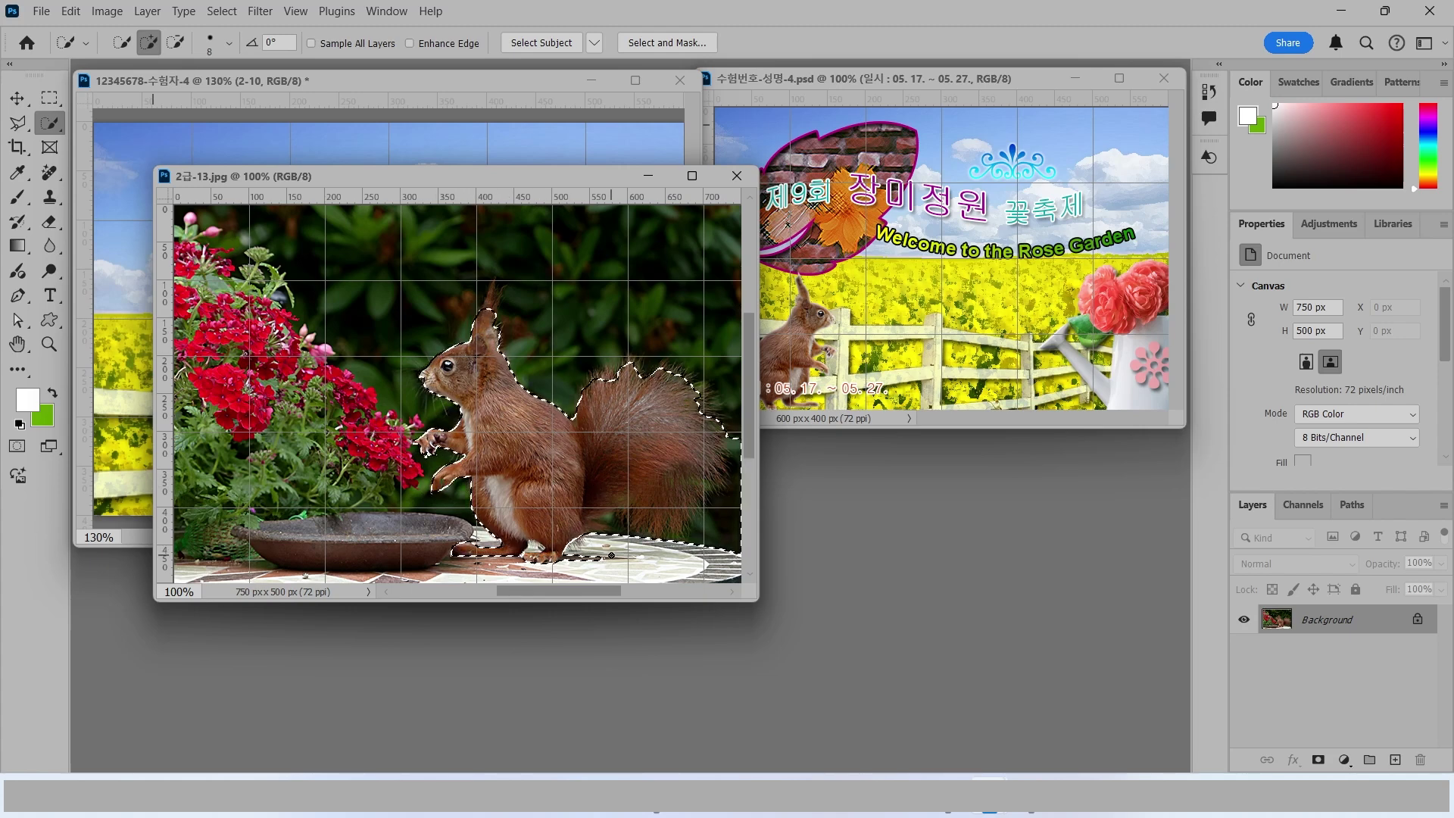
{"action": "left_click", "coordinate": [176, 43]}
{"action": "mouse_move", "coordinate": [727, 546]}
{"action": "left_mouse_down"}
{"action": "mouse_move", "coordinate": [712, 462]}
{"action": "mouse_move", "coordinate": [614, 528]}
{"action": "left_mouse_up"}
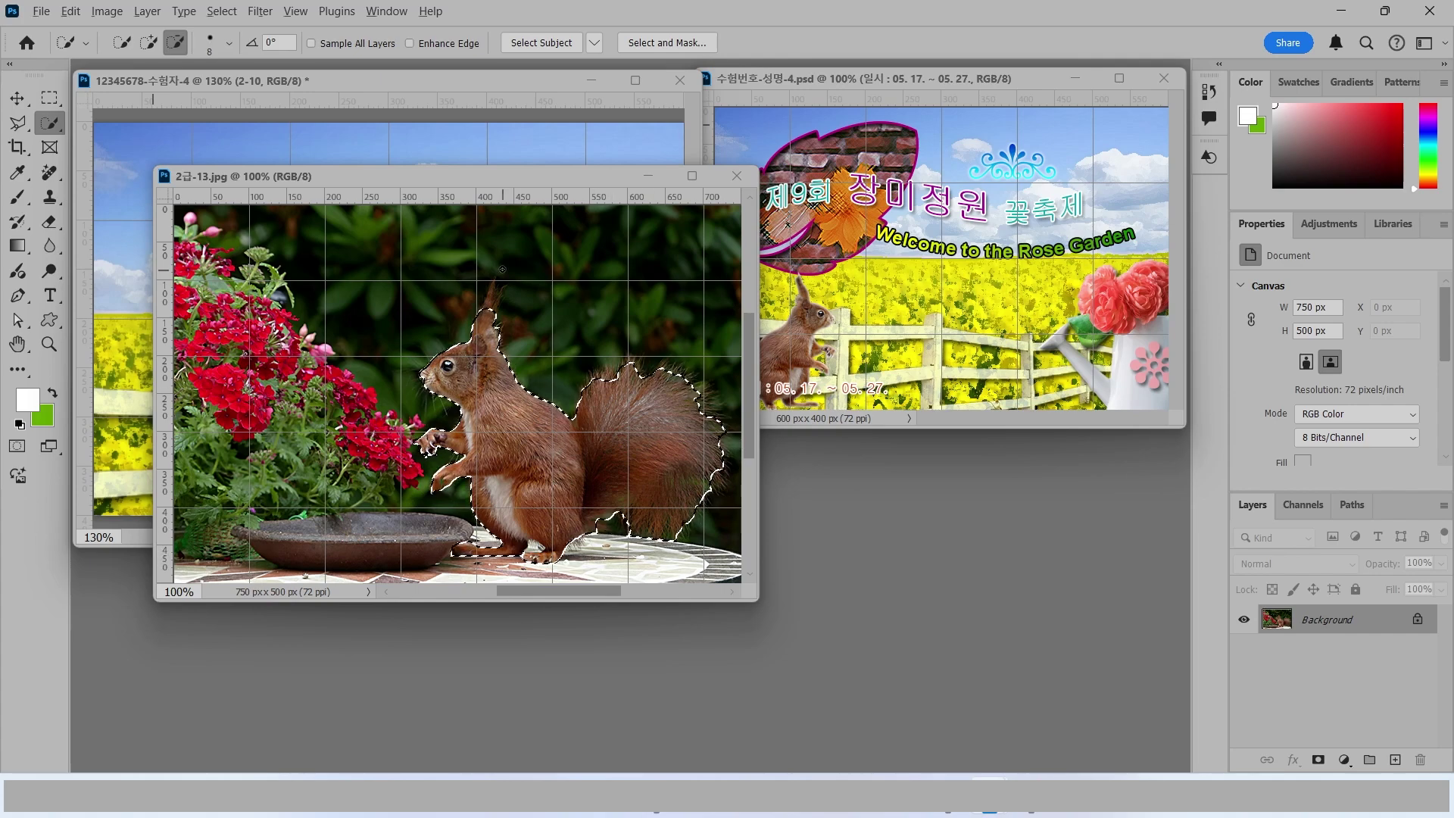
Step: Add the ear tips and the outer fur of the tail to the squirrel selection
{"action": "scroll", "coordinate": [398, 382], "scroll_direction": "up", "scroll_amount": 5}
{"action": "left_click_drag", "start_coordinate": [485, 288], "coordinate": [505, 229]}
{"action": "left_click_drag", "start_coordinate": [542, 481], "coordinate": [353, 446]}
{"action": "left_click_drag", "start_coordinate": [590, 355], "coordinate": [448, 334]}
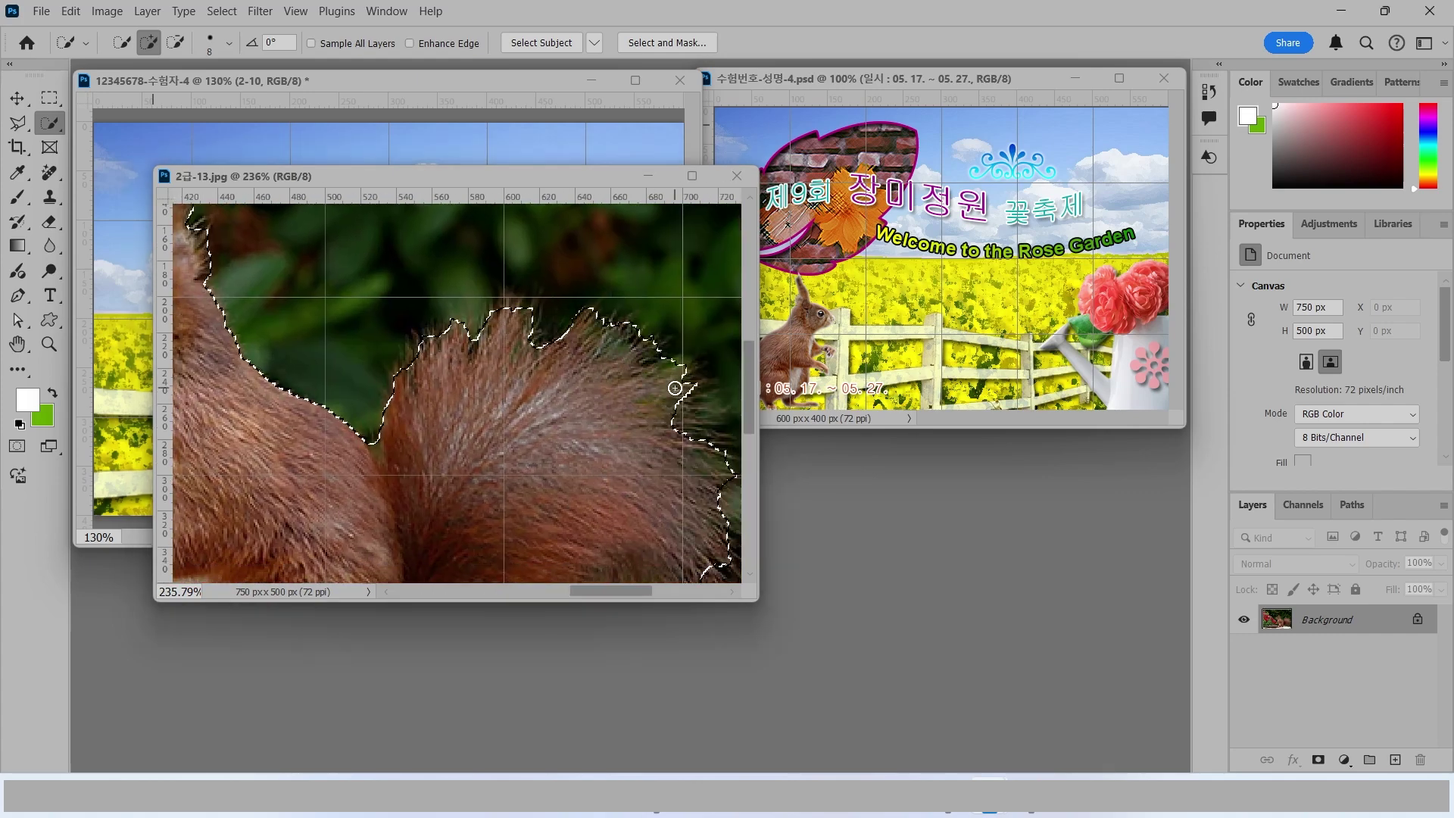
{"action": "scroll", "coordinate": [530, 432], "scroll_direction": "down", "scroll_amount": 5}
{"action": "scroll", "coordinate": [399, 425], "scroll_direction": "up", "scroll_amount": 3}
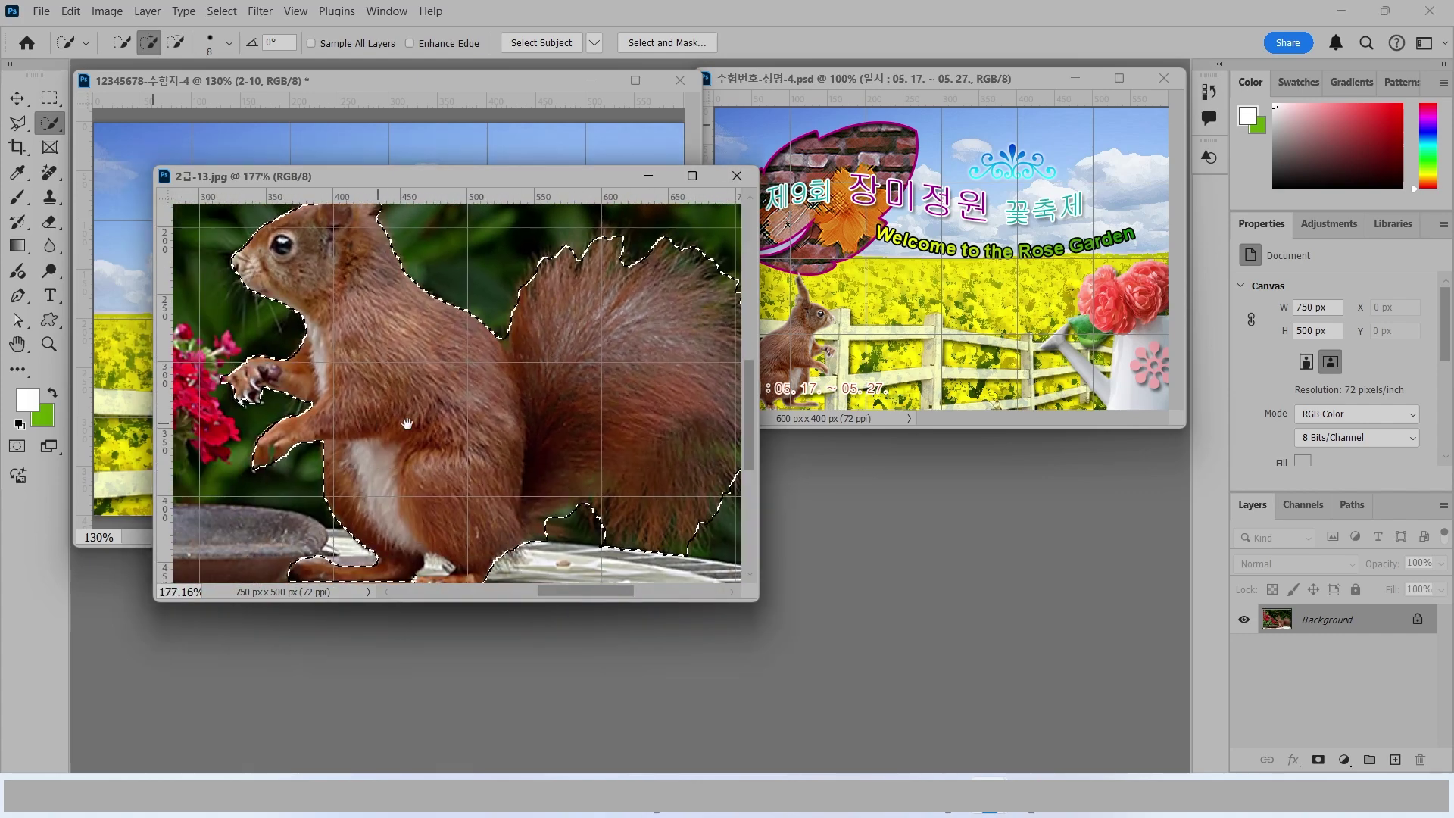
Step: Copy the selected squirrel into the composition 12345678-수험자-4 and rename its layer as 2-13
{"action": "key", "text": "v"}
{"action": "left_click_drag", "start_coordinate": [518, 334], "coordinate": [160, 318]}
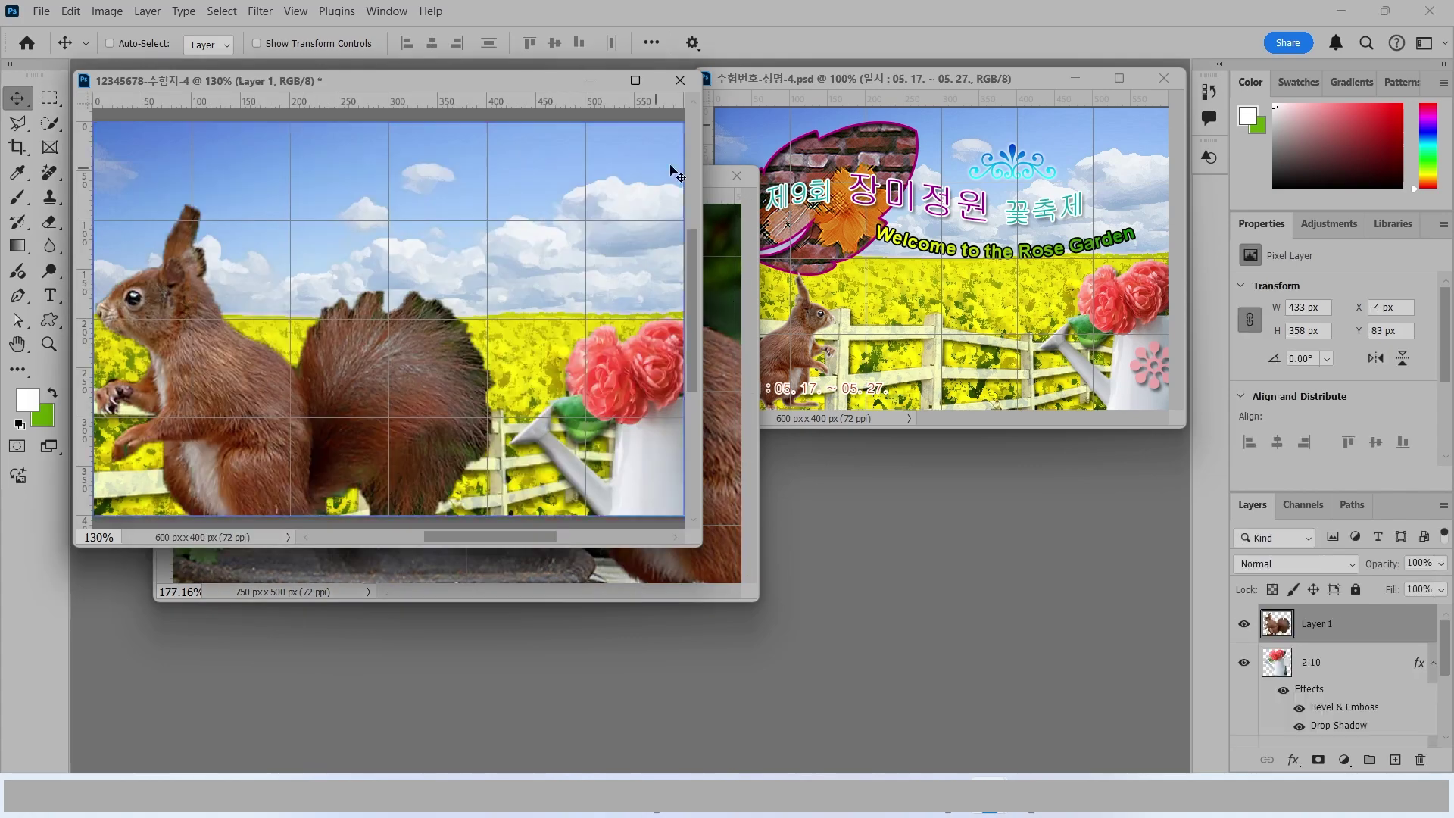
{"action": "double_click", "coordinate": [1316, 623]}
{"action": "type", "text": "2-13"}
{"action": "key", "text": "Return"}
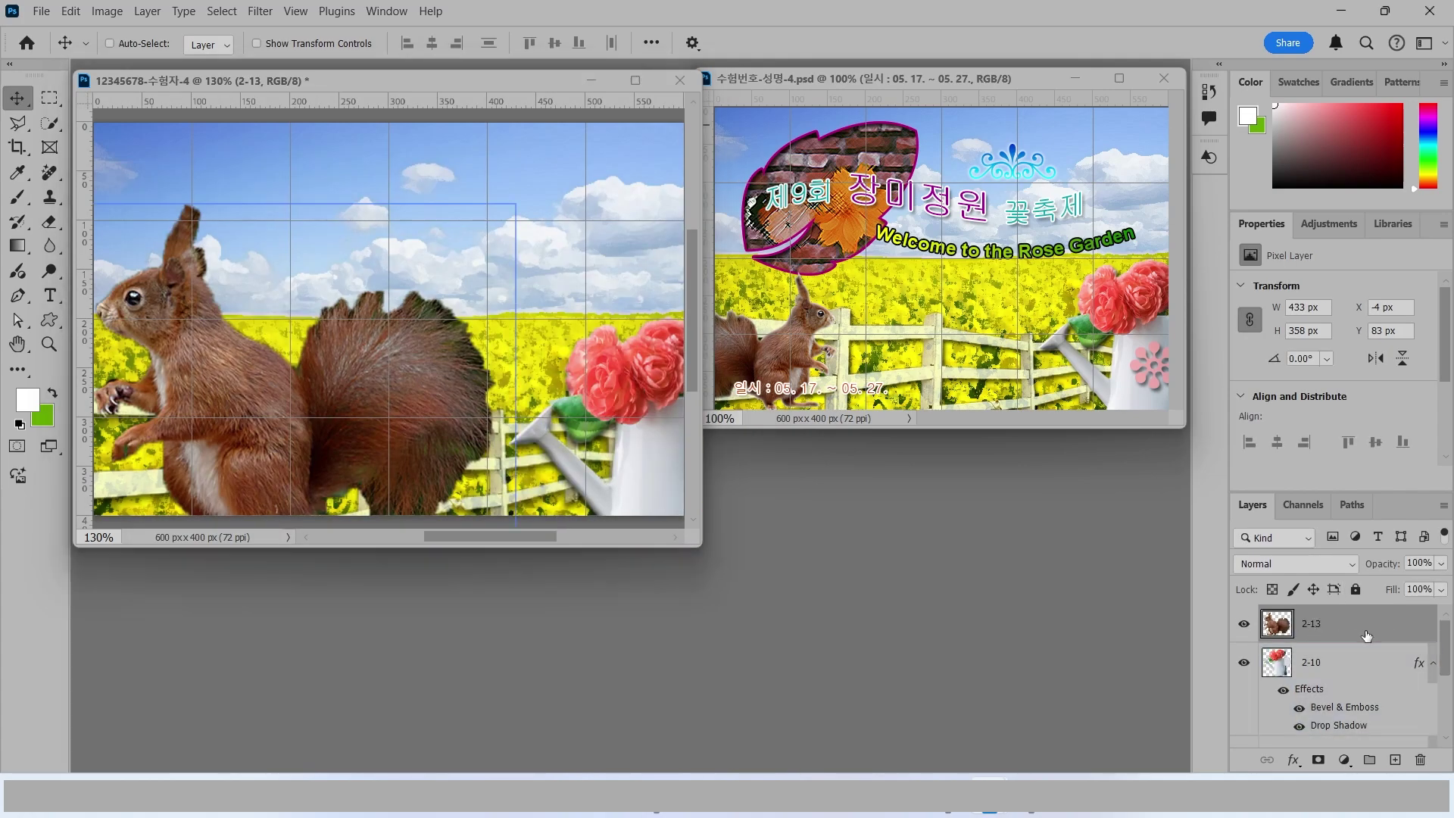
Step: Flip the squirrel horizontally, scale it to about 50%, and place it in the canvas's lower-left corner at about X -61 px, Y 220 px
{"action": "key", "text": "ctrl+t"}
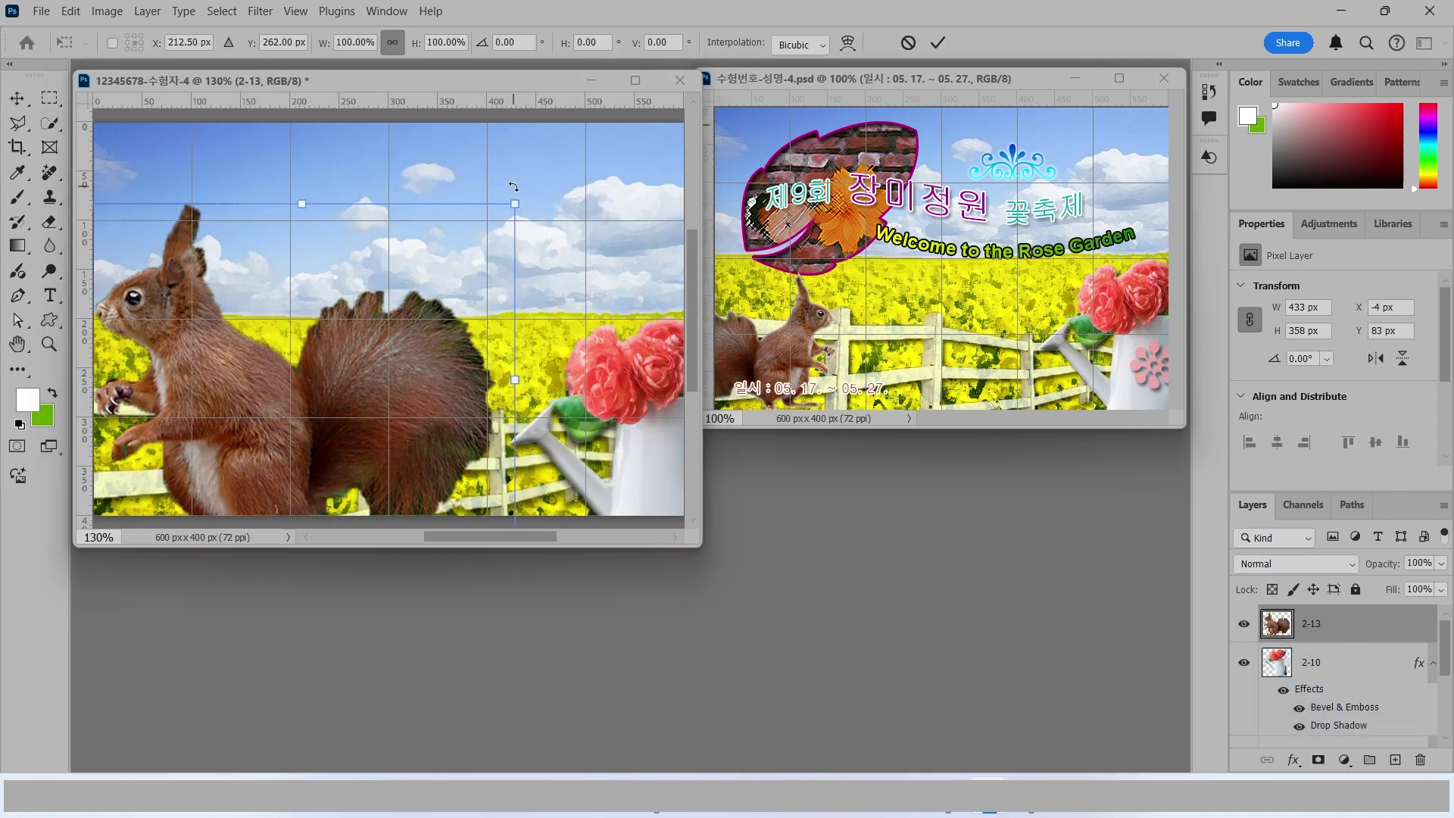
{"action": "left_click_drag", "start_coordinate": [515, 203], "coordinate": [381, 316]}
{"action": "left_click_drag", "start_coordinate": [269, 433], "coordinate": [324, 374]}
{"action": "right_click", "coordinate": [324, 376]}
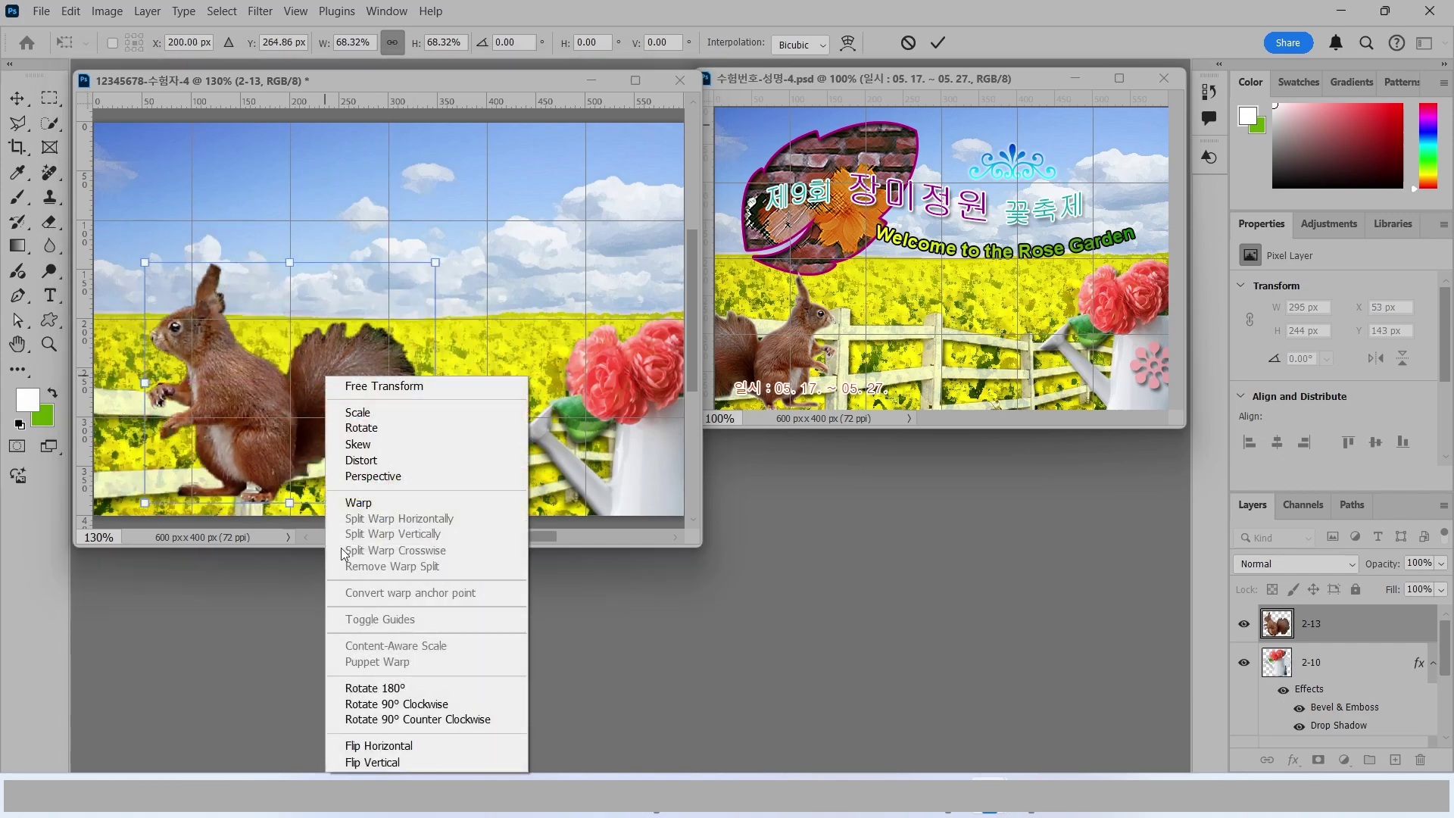
{"action": "left_click", "coordinate": [378, 745]}
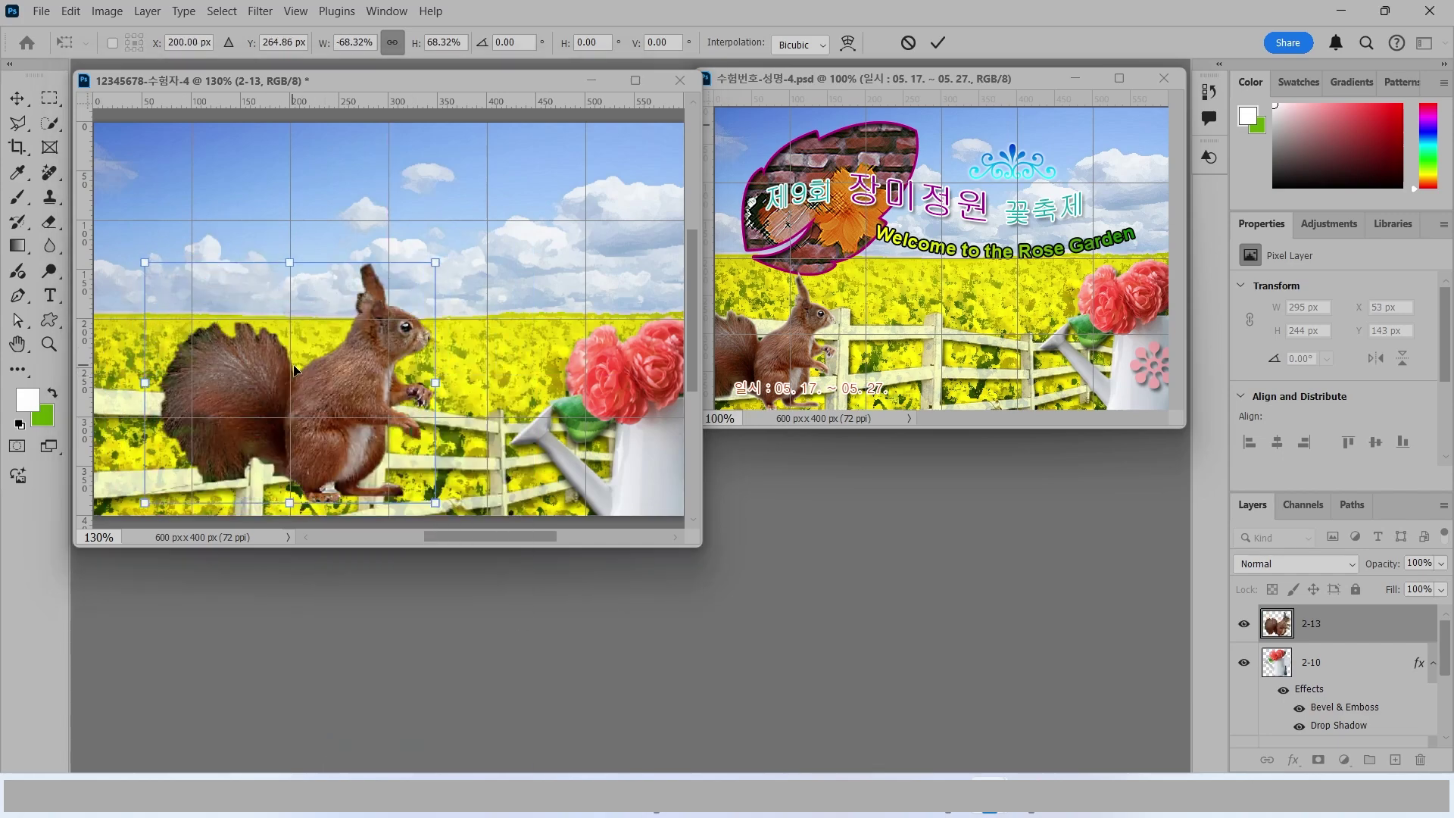
{"action": "left_click_drag", "start_coordinate": [295, 370], "coordinate": [175, 407]}
{"action": "left_click_drag", "start_coordinate": [284, 275], "coordinate": [225, 325]}
{"action": "left_click_drag", "start_coordinate": [197, 389], "coordinate": [235, 388]}
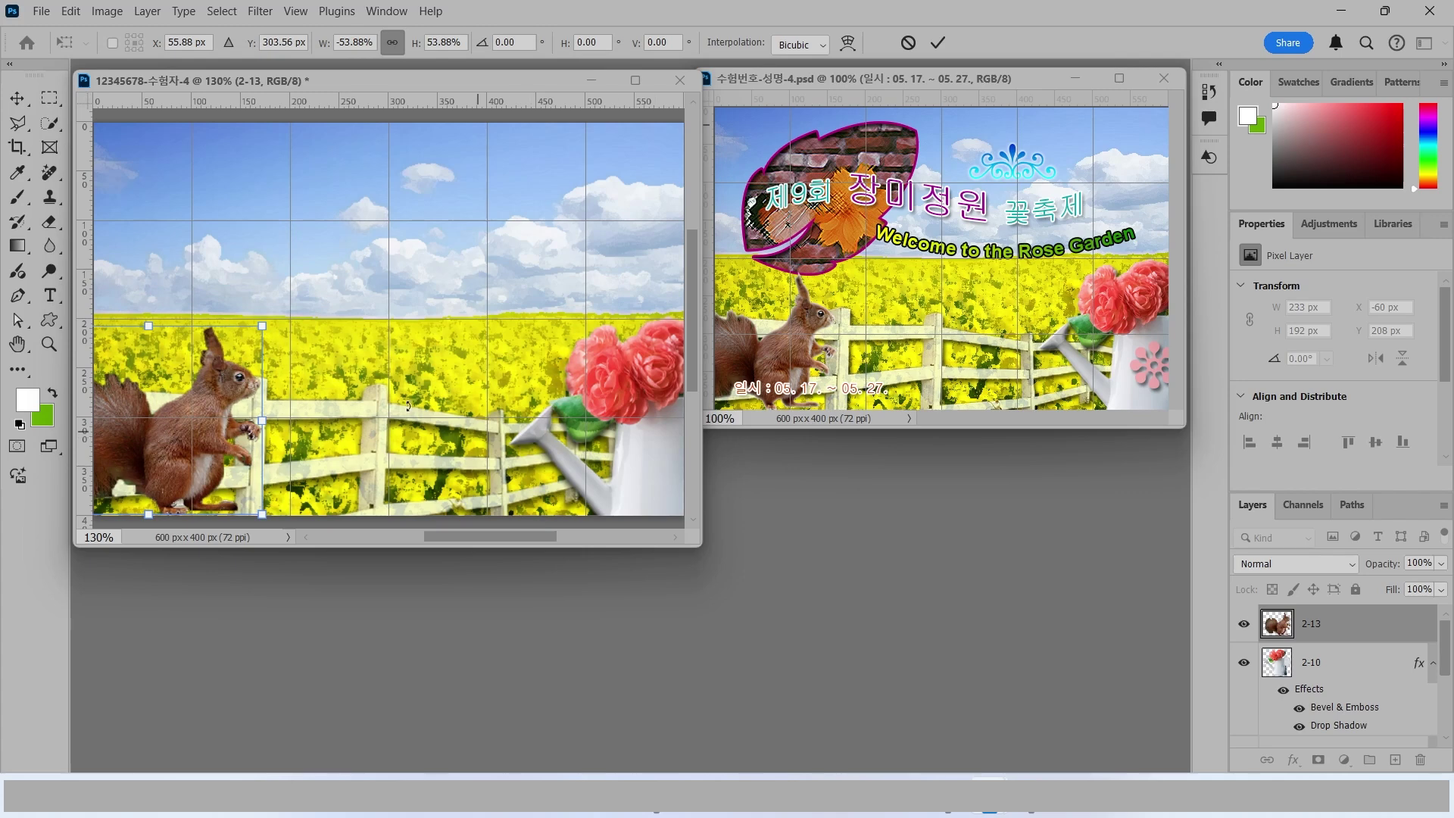
{"action": "left_click_drag", "start_coordinate": [261, 326], "coordinate": [255, 338]}
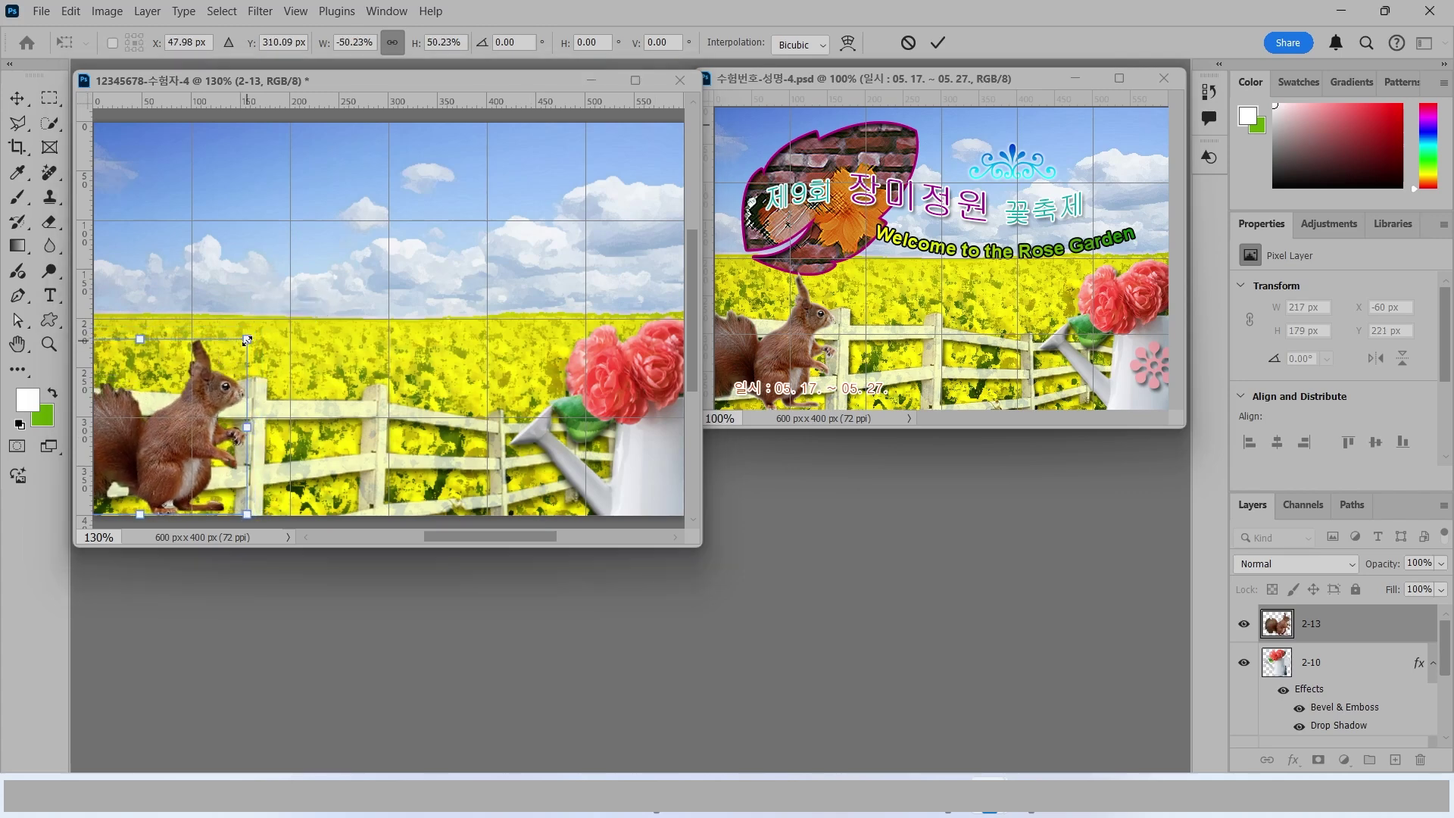
{"action": "key", "text": "Return"}
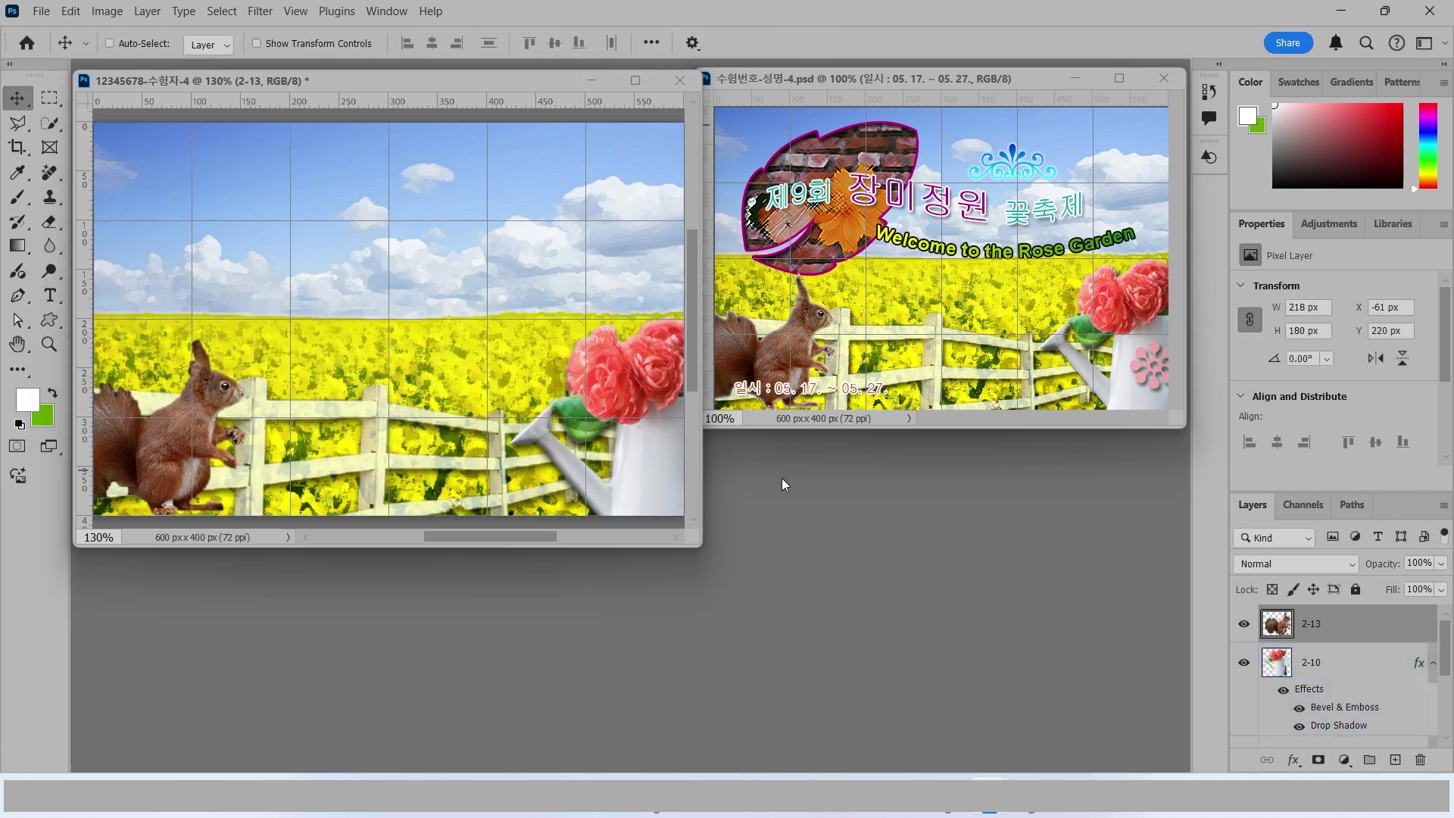
Step: Add an Inner Glow to the 2-13 squirrel layer with 75% opacity and a size of 10 px
{"action": "left_click", "coordinate": [1294, 760]}
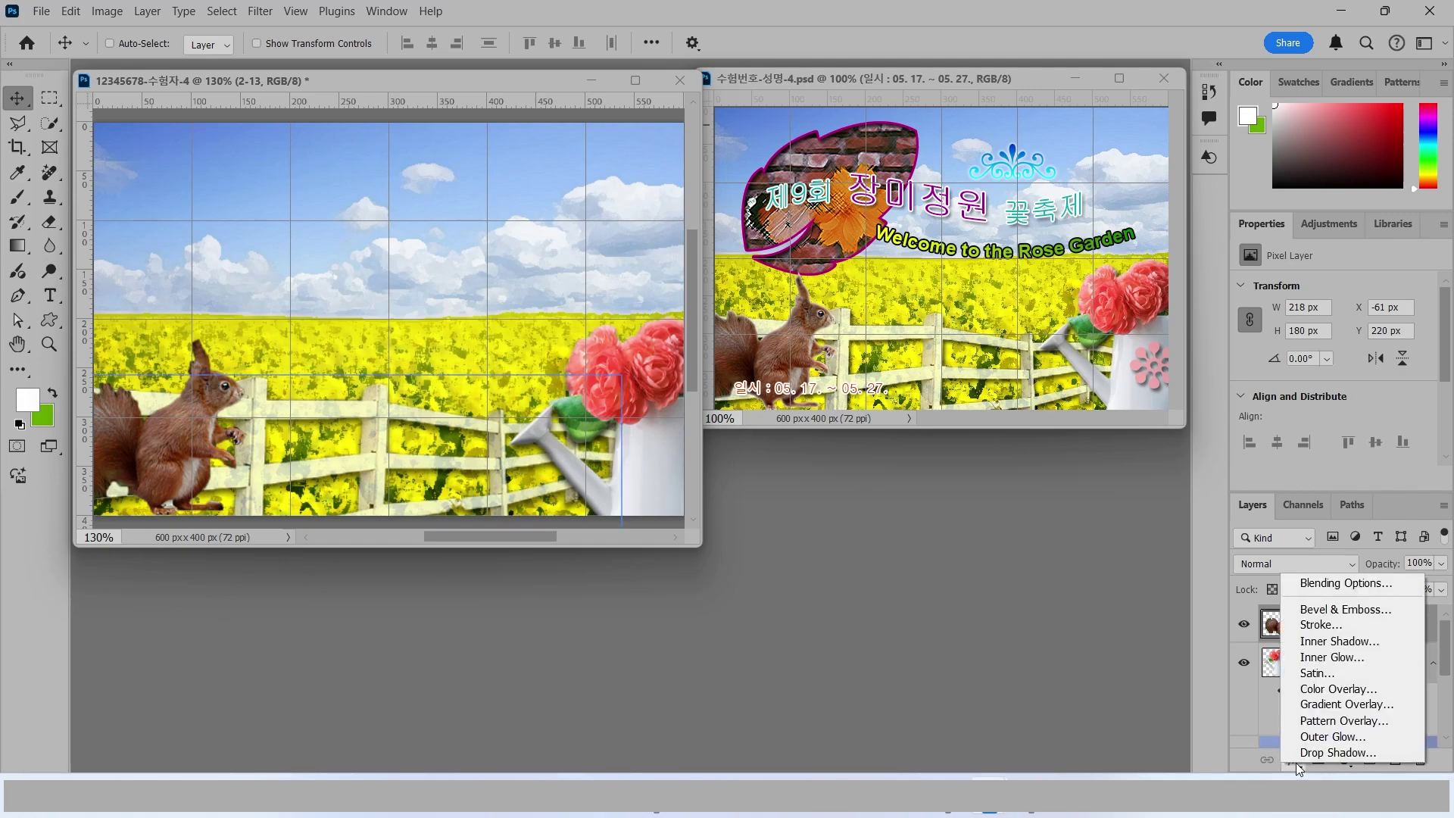
{"action": "left_click", "coordinate": [1330, 657]}
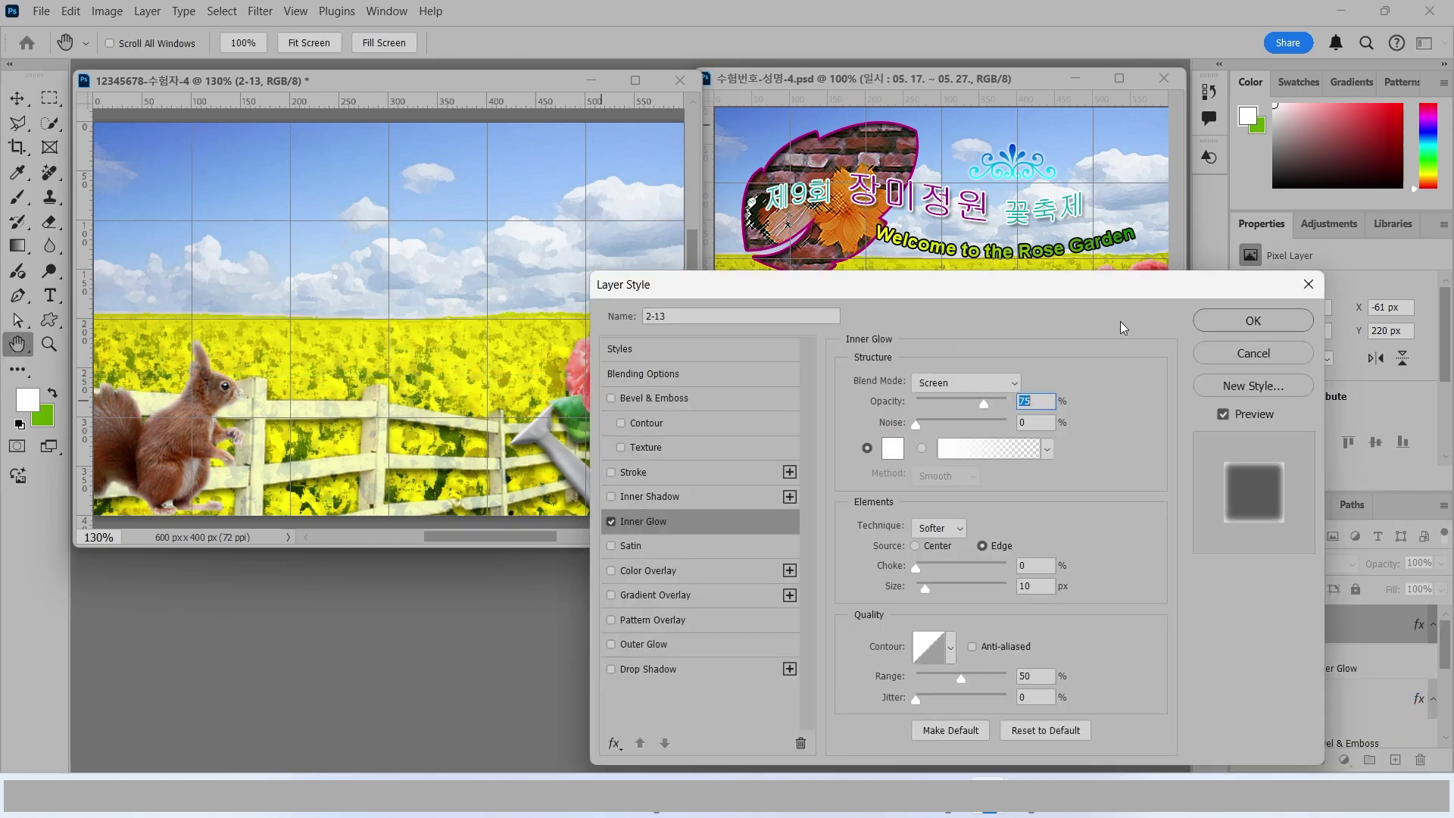
{"action": "left_click", "coordinate": [1250, 321]}
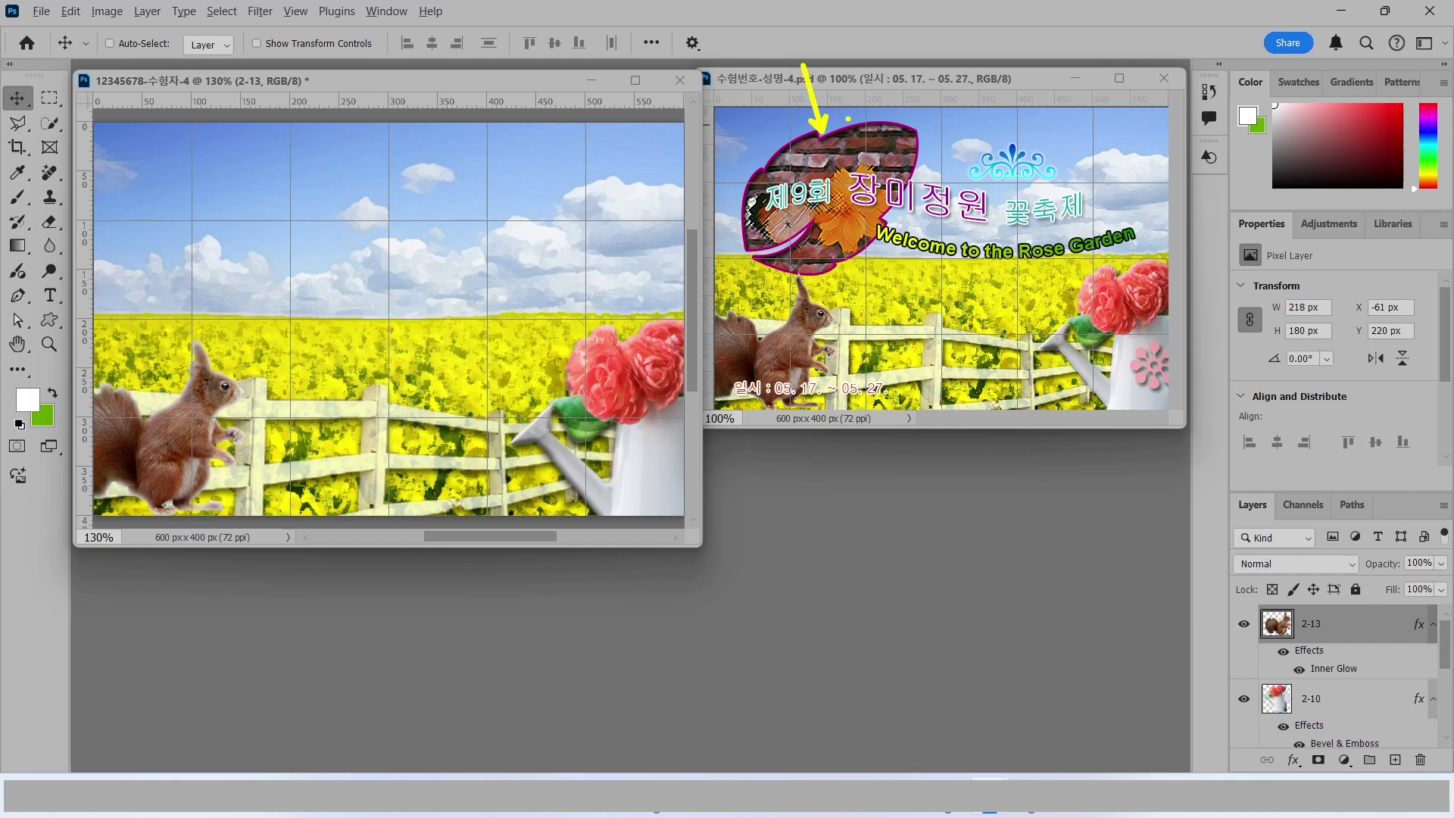
{"action": "left_click", "coordinate": [615, 491], "text": "ctrl"}
{"action": "left_click", "coordinate": [652, 515], "text": "ctrl"}
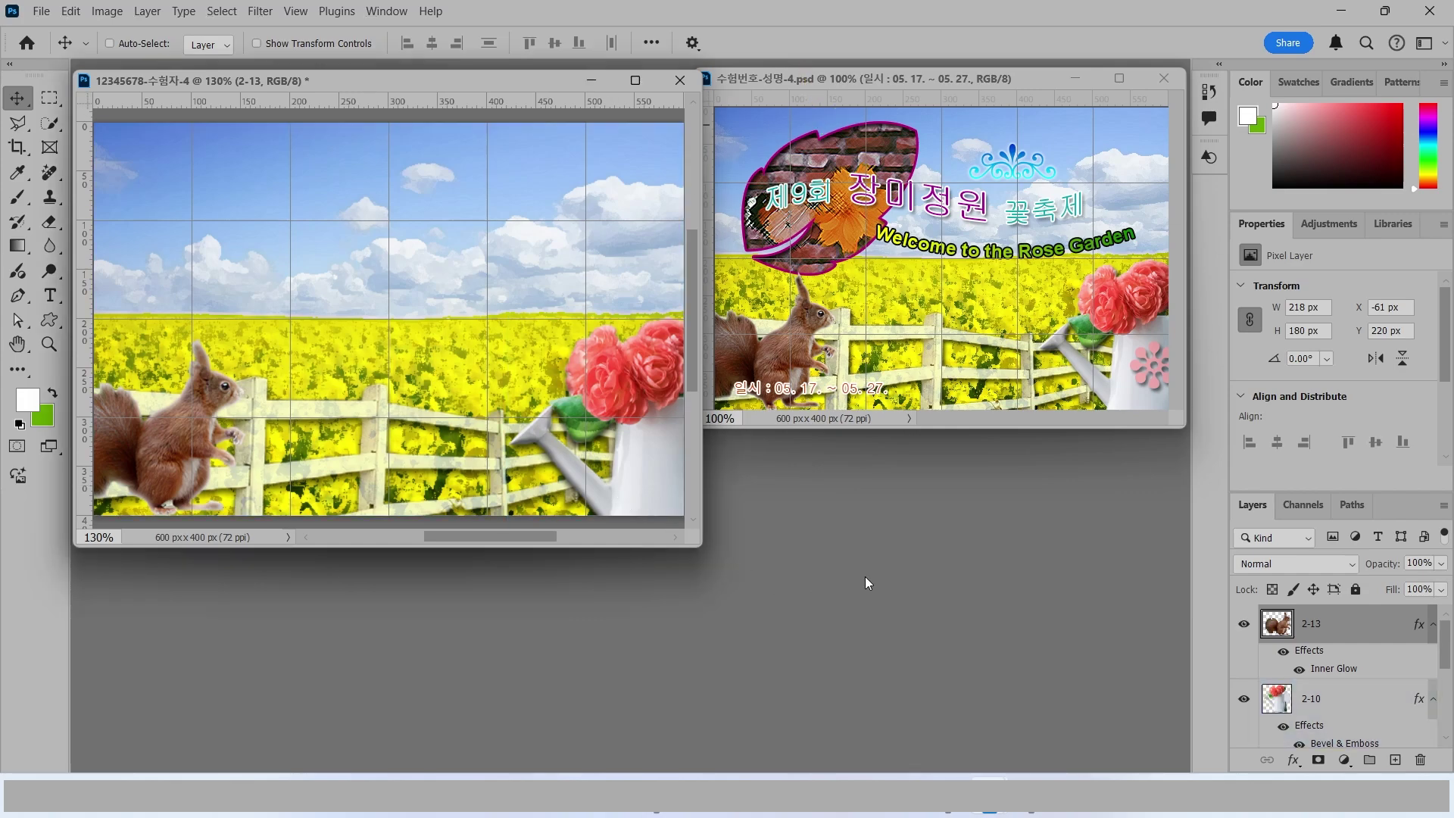
{"action": "double_click", "coordinate": [784, 515]}
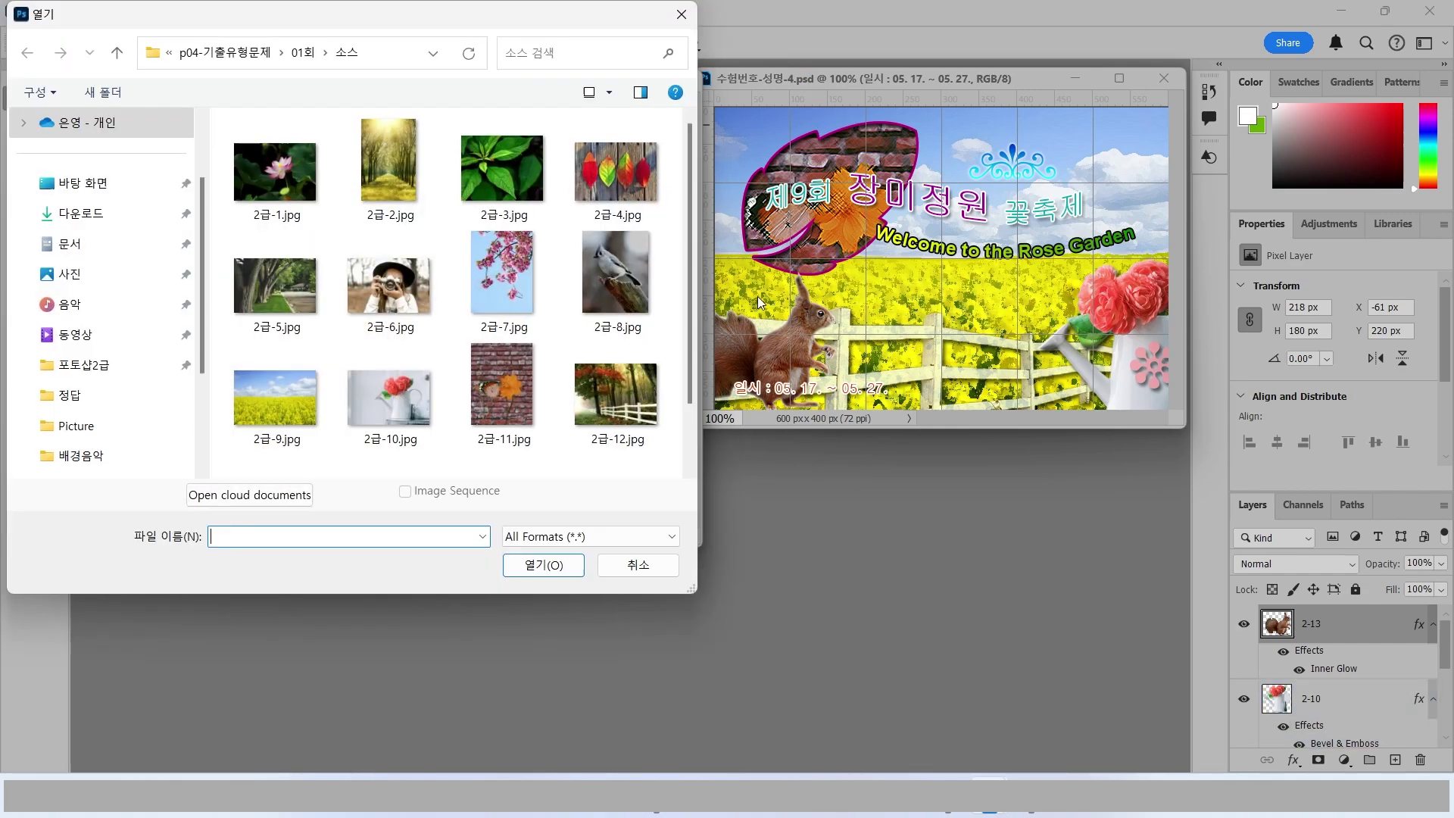
{"action": "left_click", "coordinate": [505, 394]}
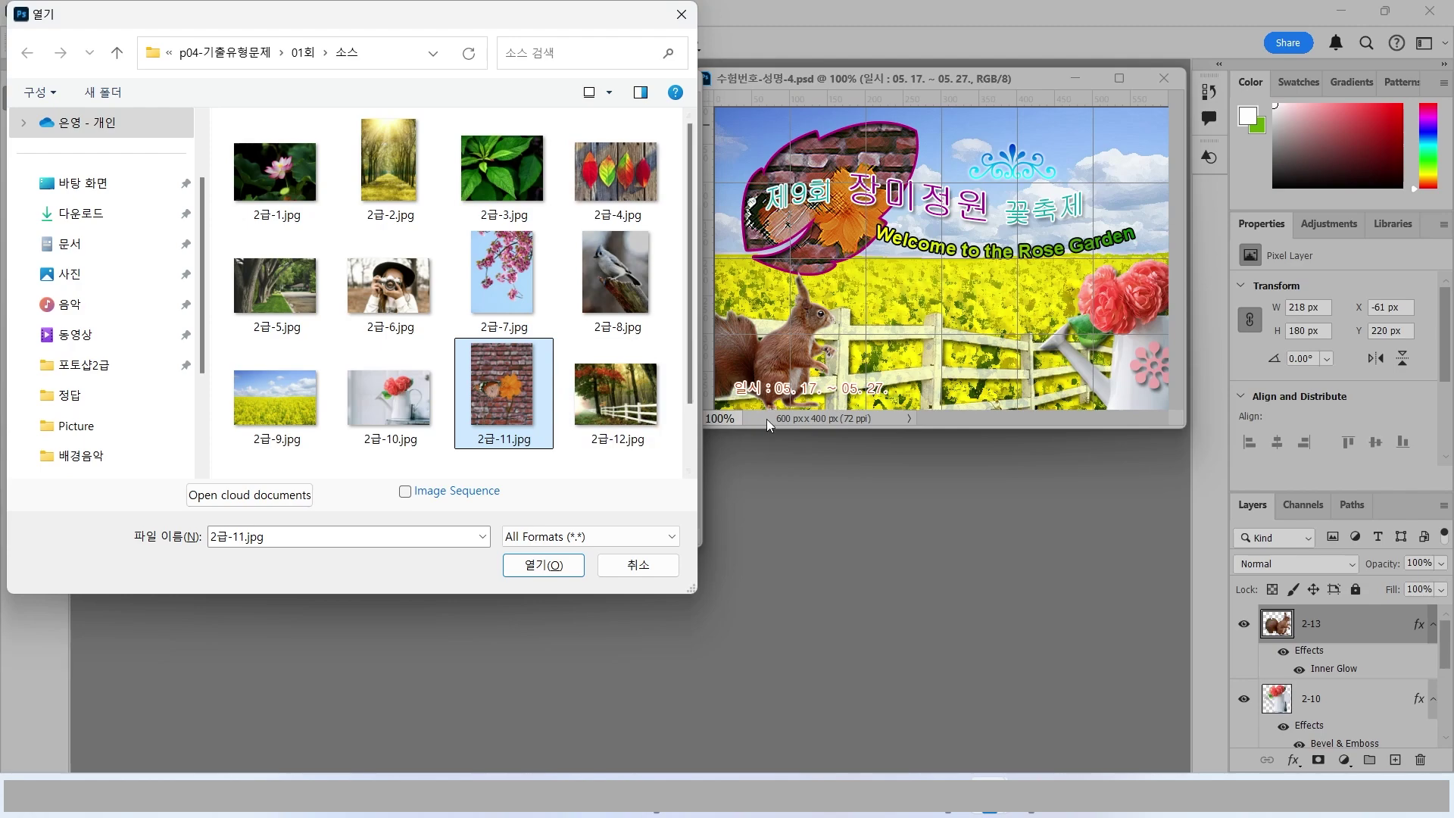
{"action": "left_click", "coordinate": [637, 570]}
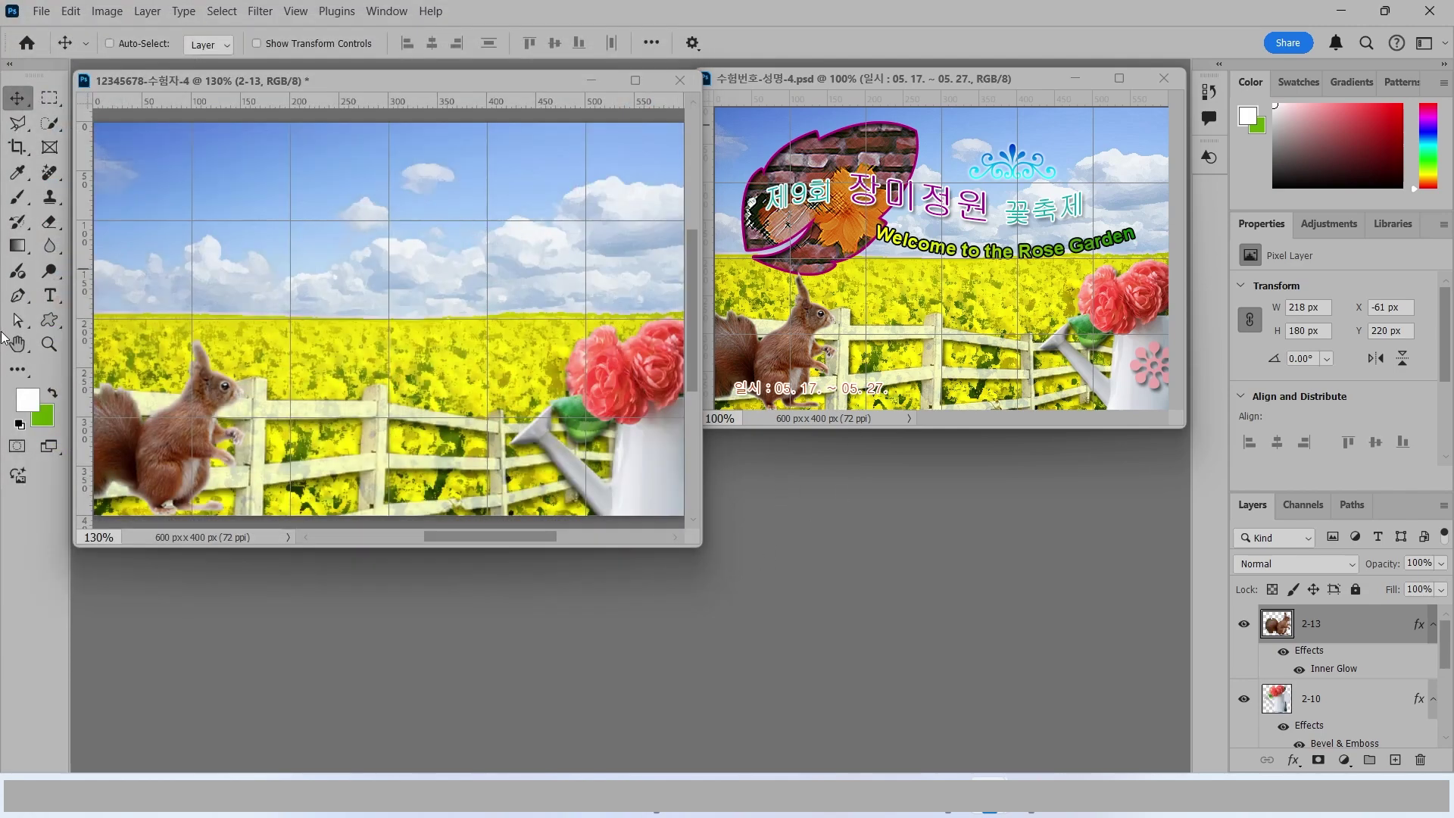
Step: Set up the Custom Shape tool in Shape mode with the solid curved leaf from the Nature shapes
{"action": "left_click", "coordinate": [57, 317]}
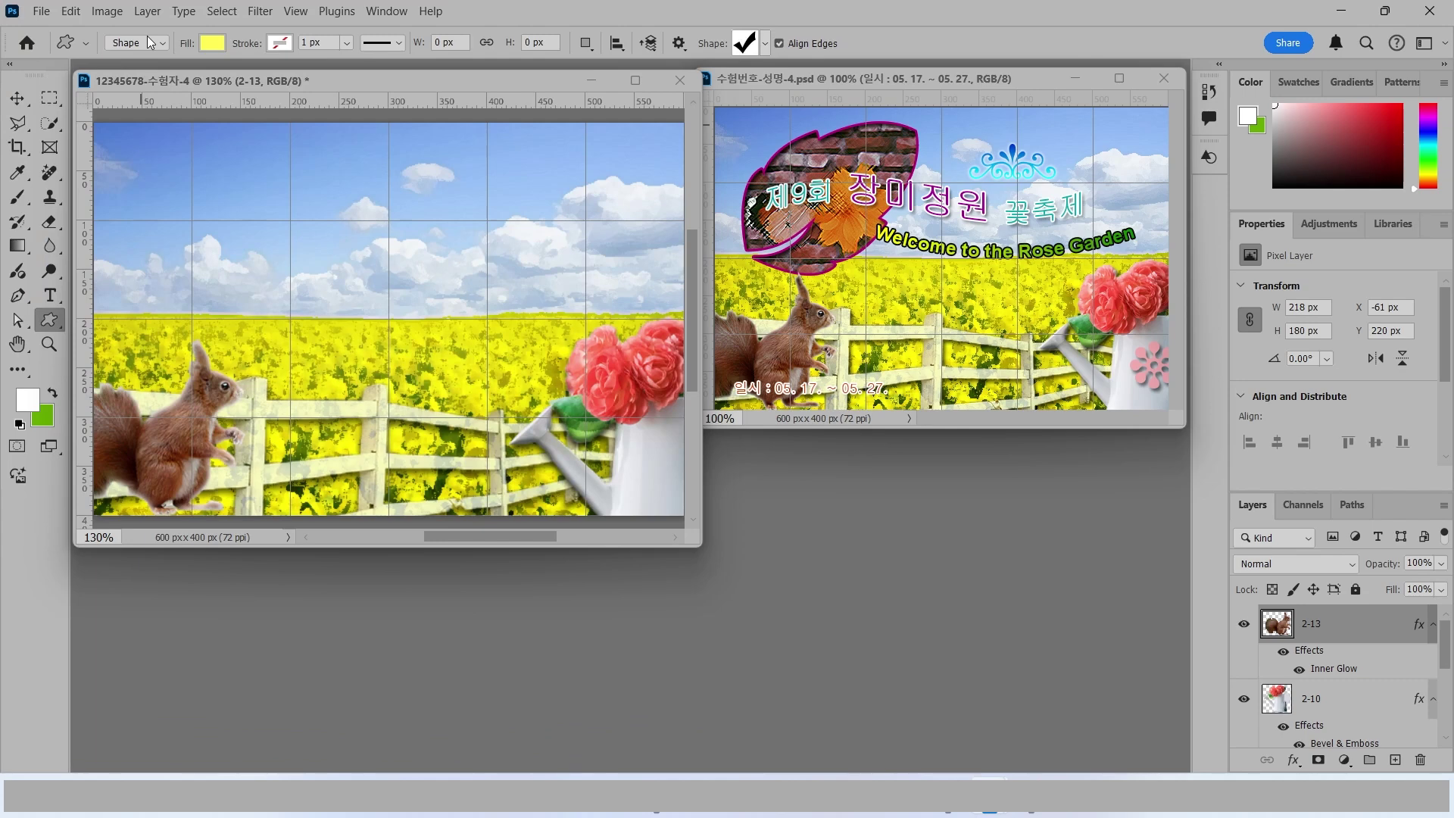
{"action": "mouse_move", "coordinate": [148, 72]}
{"action": "left_mouse_down"}
{"action": "mouse_move", "coordinate": [106, 41]}
{"action": "mouse_move", "coordinate": [148, 69]}
{"action": "left_mouse_up"}
{"action": "mouse_move", "coordinate": [244, 148]}
{"action": "left_mouse_down"}
{"action": "mouse_move", "coordinate": [146, 67]}
{"action": "mouse_move", "coordinate": [206, 20]}
{"action": "mouse_move", "coordinate": [230, 67]}
{"action": "left_mouse_up"}
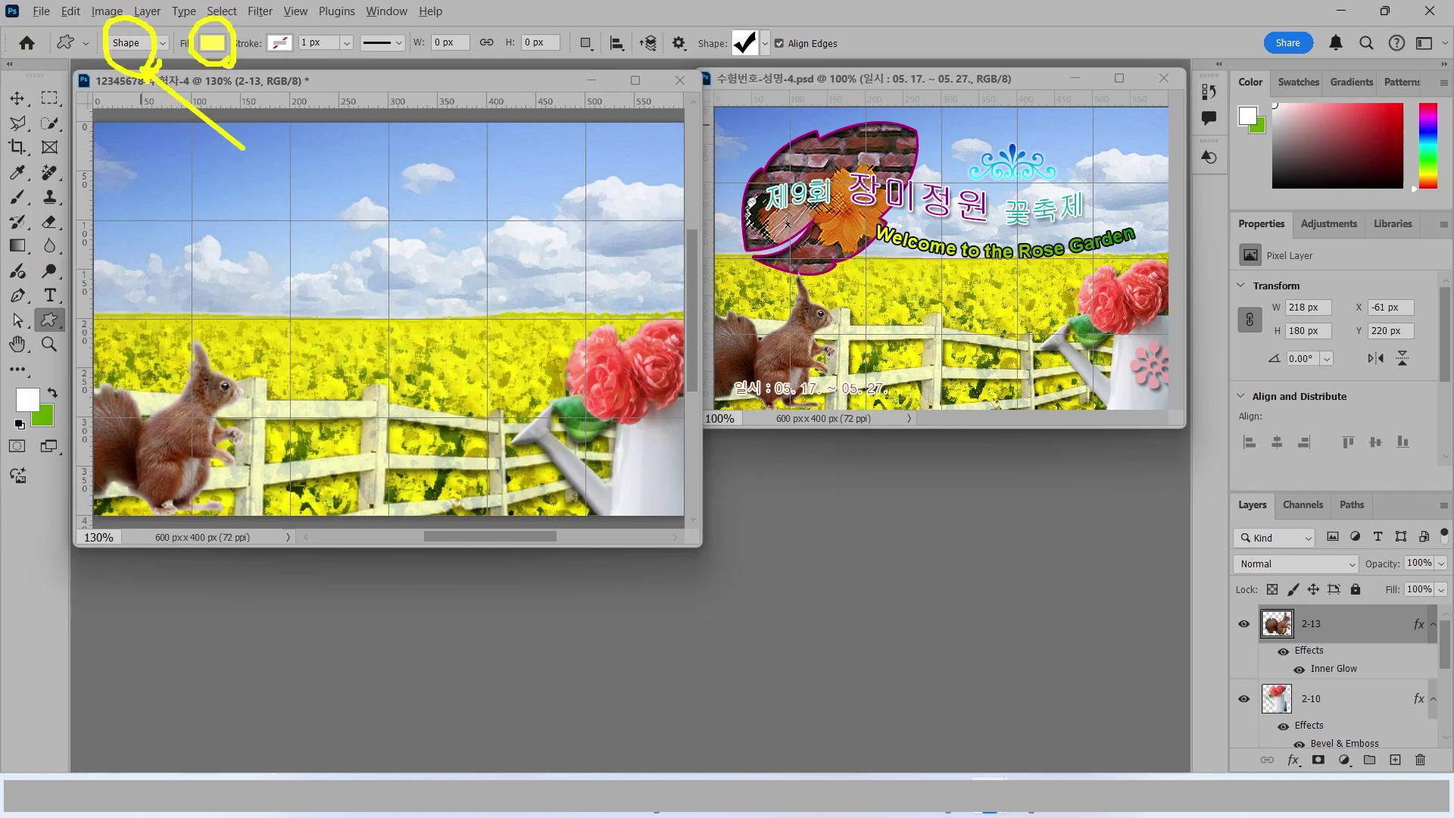
{"action": "left_click_drag", "start_coordinate": [295, 135], "coordinate": [227, 59]}
{"action": "left_click_drag", "start_coordinate": [303, 17], "coordinate": [262, 65]}
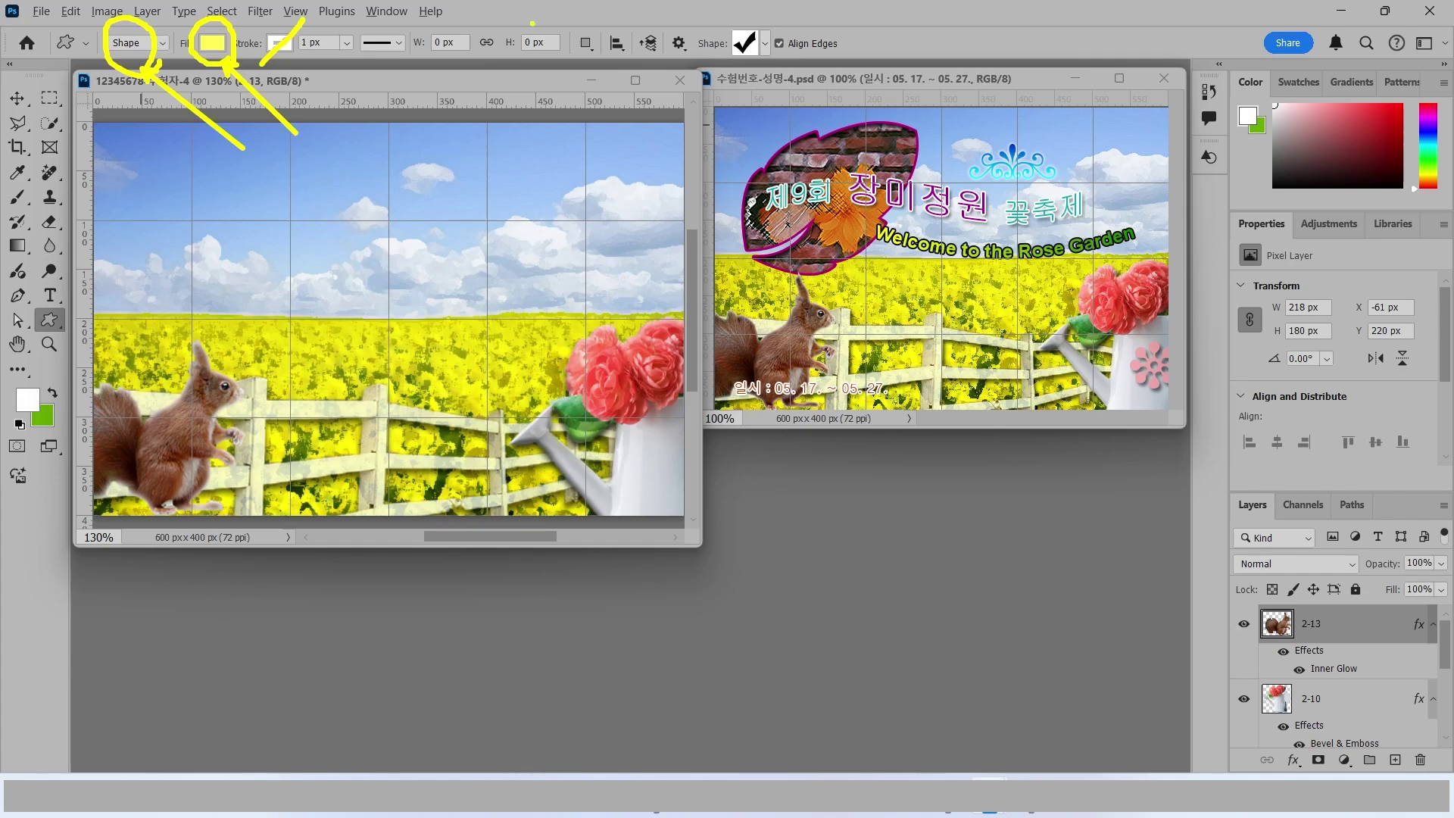
{"action": "mouse_move", "coordinate": [767, 68]}
{"action": "left_mouse_down"}
{"action": "mouse_move", "coordinate": [723, 22]}
{"action": "mouse_move", "coordinate": [780, 74]}
{"action": "left_mouse_up"}
{"action": "left_click_drag", "start_coordinate": [856, 130], "coordinate": [768, 69]}
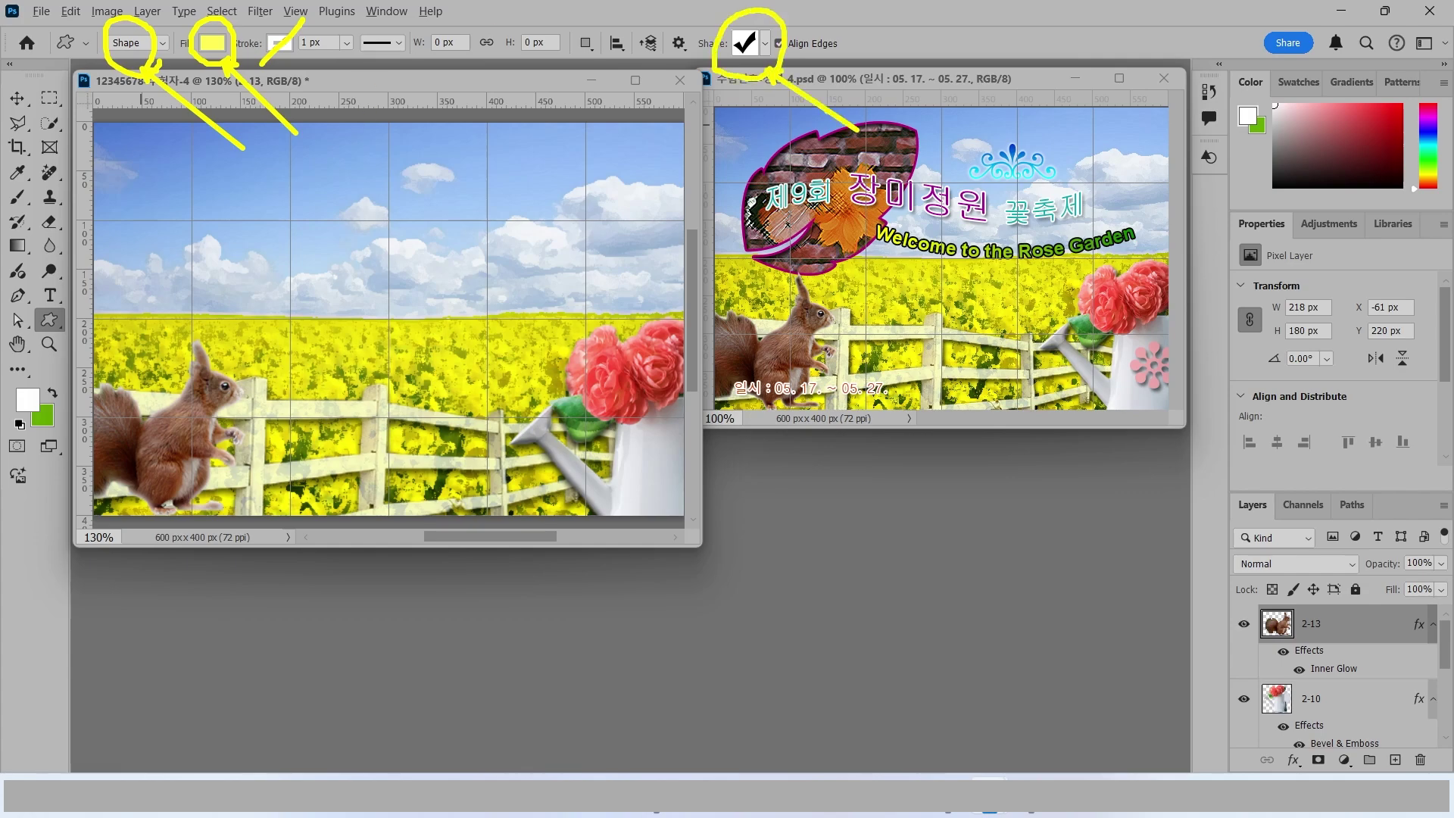
{"action": "key", "text": "Escape"}
{"action": "left_click", "coordinate": [765, 43]}
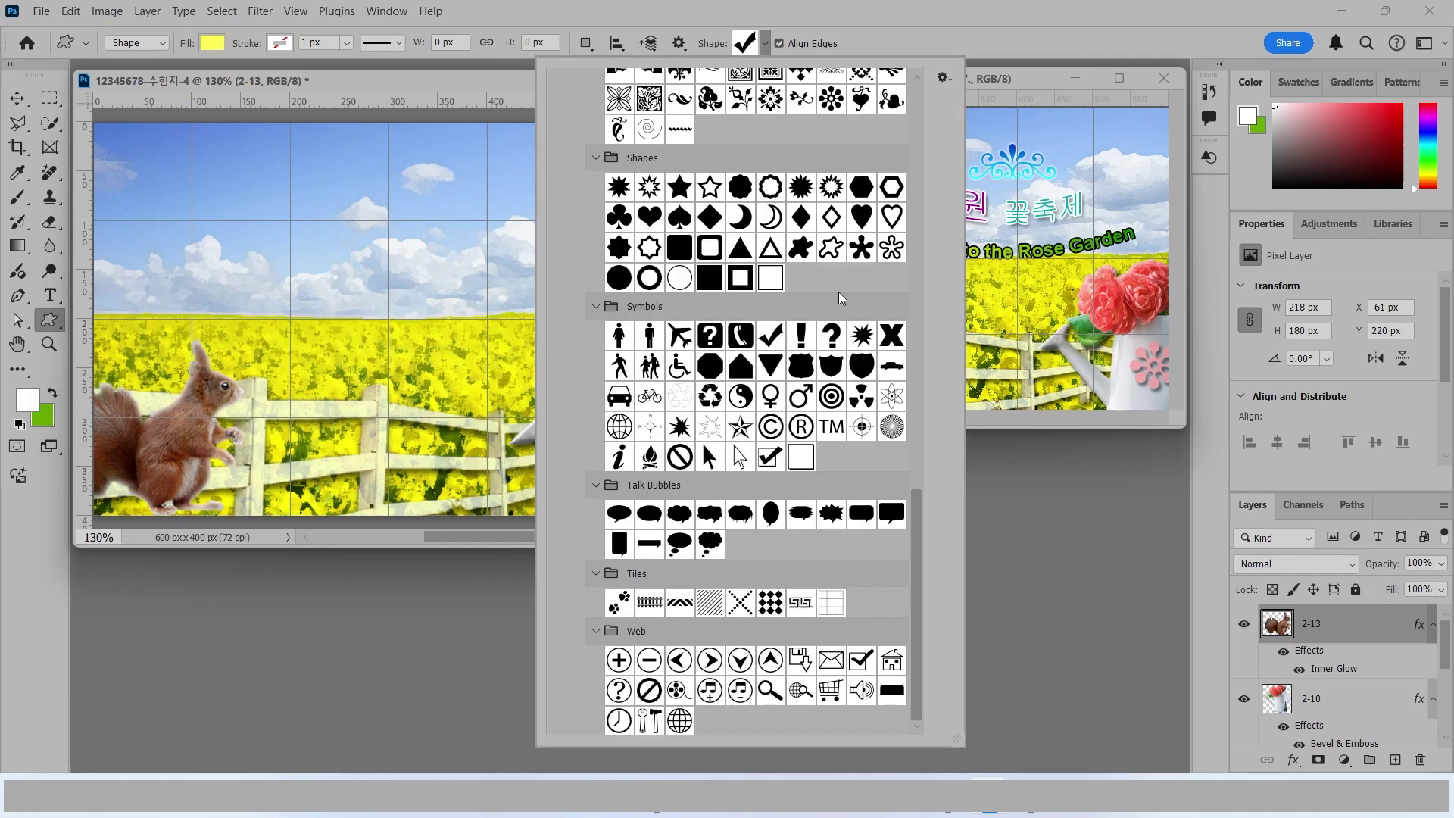
{"action": "scroll", "coordinate": [816, 299], "scroll_direction": "up", "scroll_amount": 2}
{"action": "scroll", "coordinate": [816, 299], "scroll_direction": "up", "scroll_amount": 4}
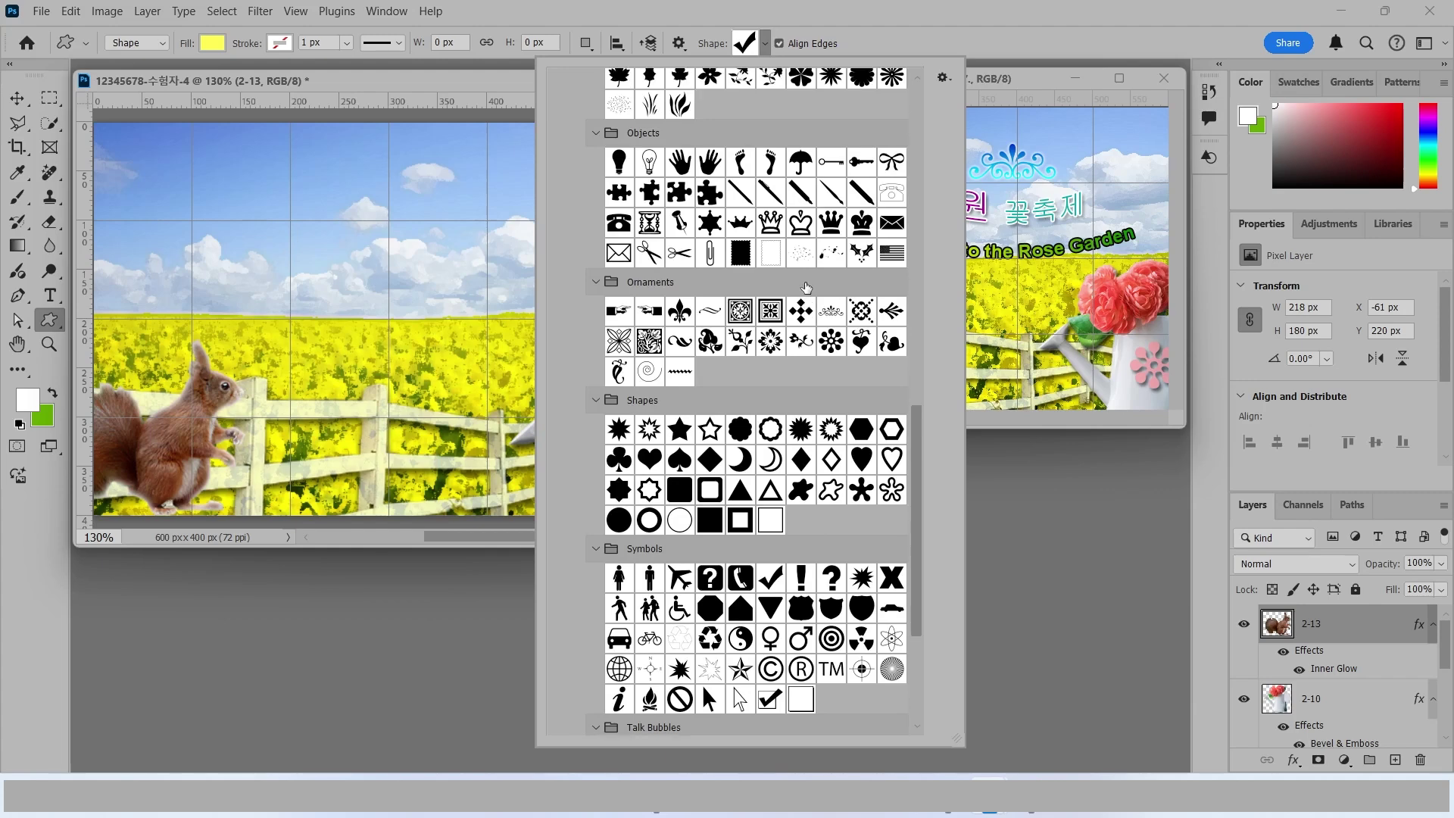
{"action": "scroll", "coordinate": [800, 276], "scroll_direction": "up", "scroll_amount": 3}
{"action": "left_click", "coordinate": [800, 212]}
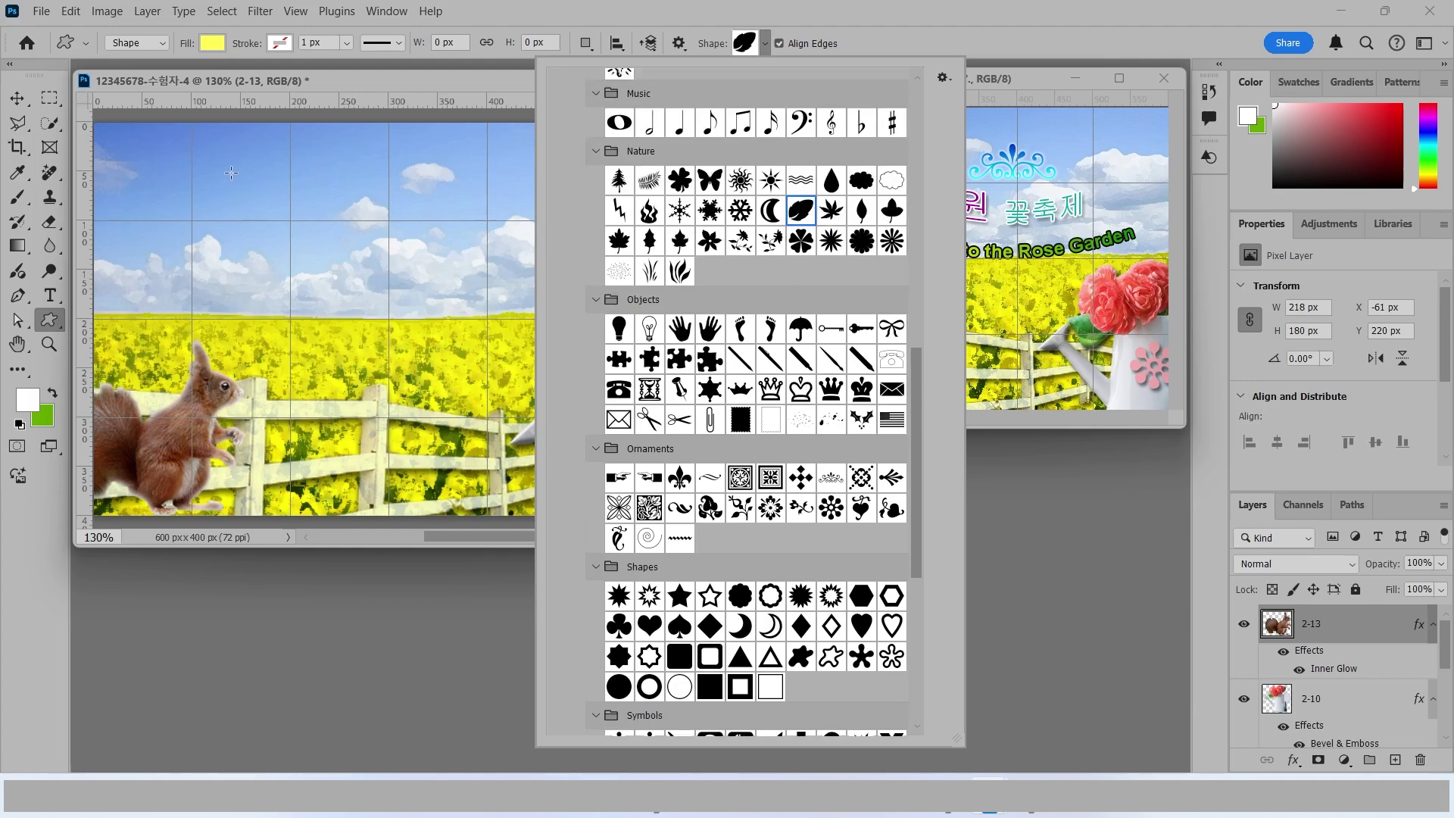
Step: Draw a yellow leaf about 234 × 203 px and position it in the sky's upper-left area at about X 30 px, Y 8 px
{"action": "left_click_drag", "start_coordinate": [210, 166], "coordinate": [441, 365]}
{"action": "key", "text": "v"}
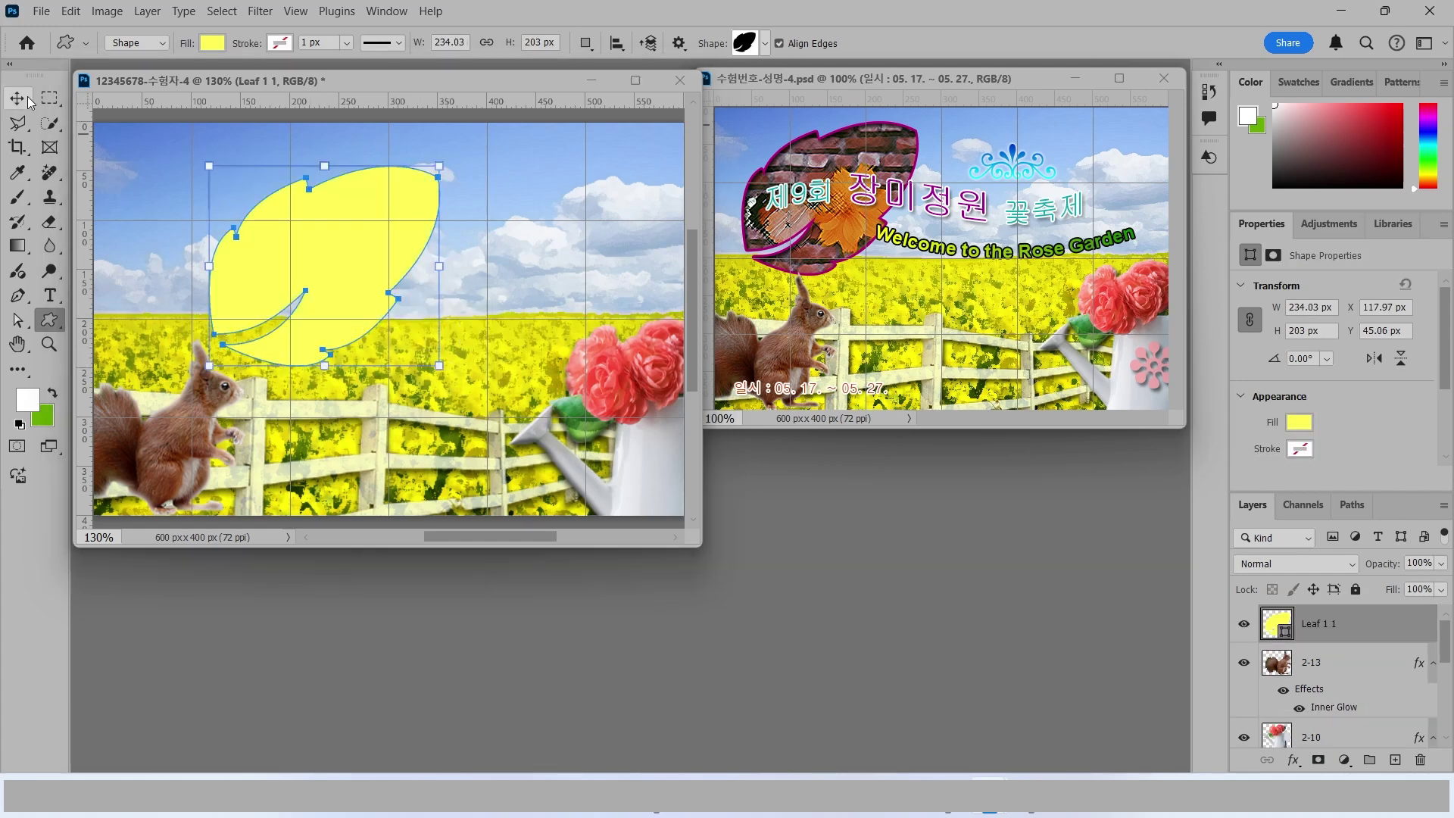
{"action": "left_click_drag", "start_coordinate": [344, 259], "coordinate": [251, 222]}
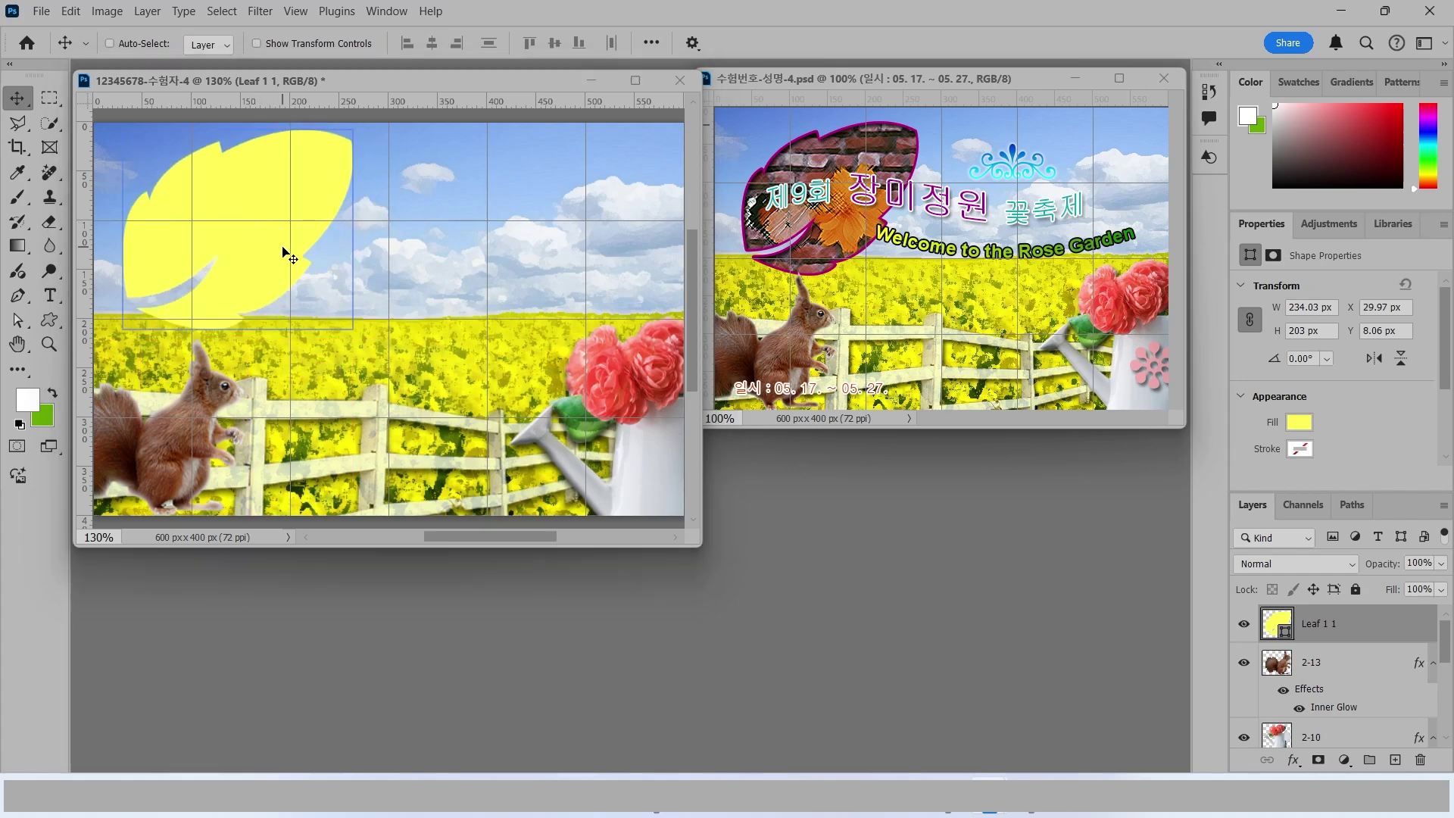
Step: Nudge the yellow leaf shape down 5 px to about Y 13 px
{"action": "key", "text": "Down"}
{"action": "key", "text": "Down"}
{"action": "key", "text": "Down"}
{"action": "key", "text": "Down"}
{"action": "key", "text": "Down"}
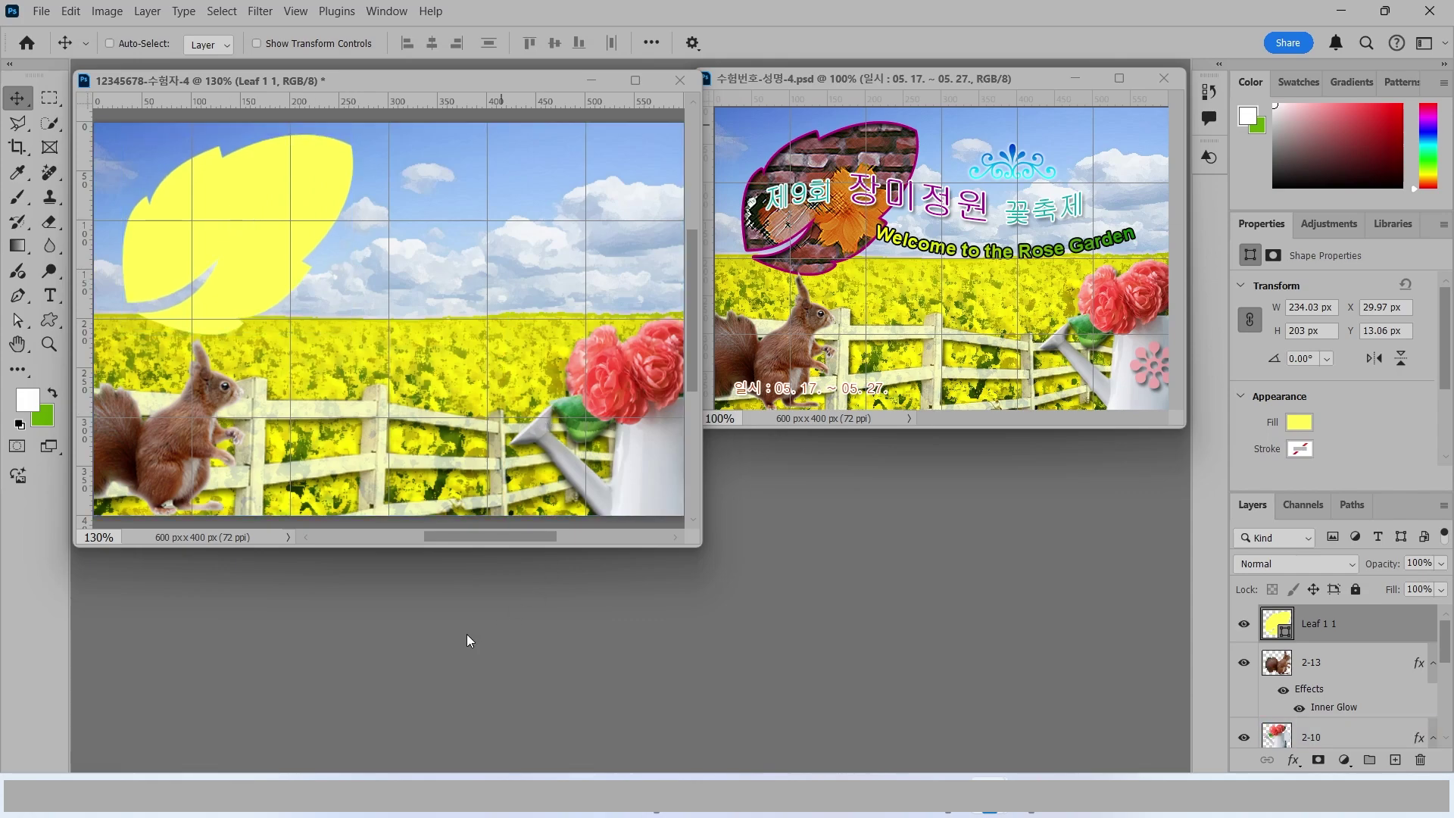
Step: Open the source image 2급-11.jpg and move its window clear of the composition's leaf
{"action": "key", "text": "ctrl+o"}
{"action": "left_click", "coordinate": [500, 390]}
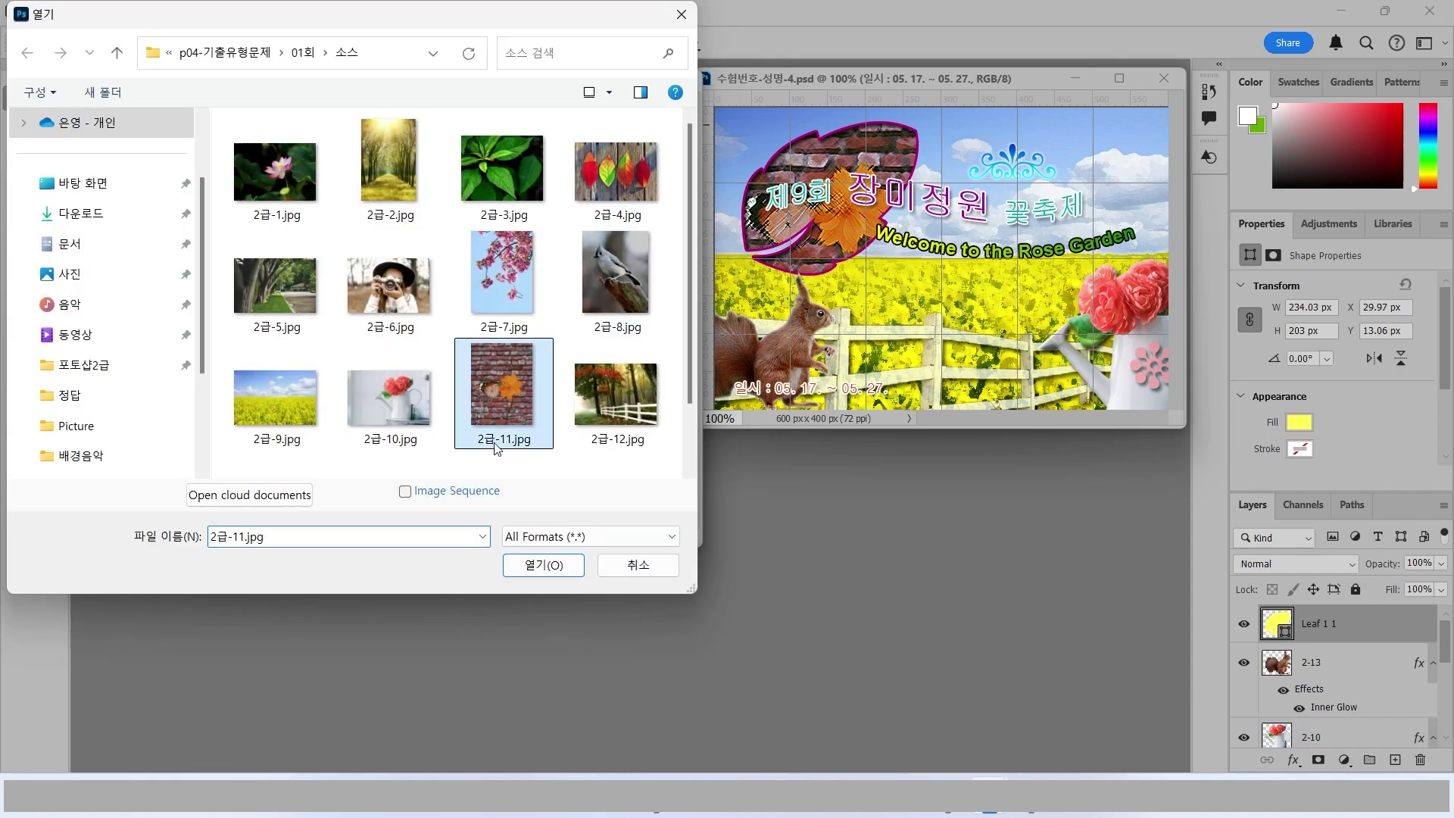
{"action": "left_click", "coordinate": [543, 566]}
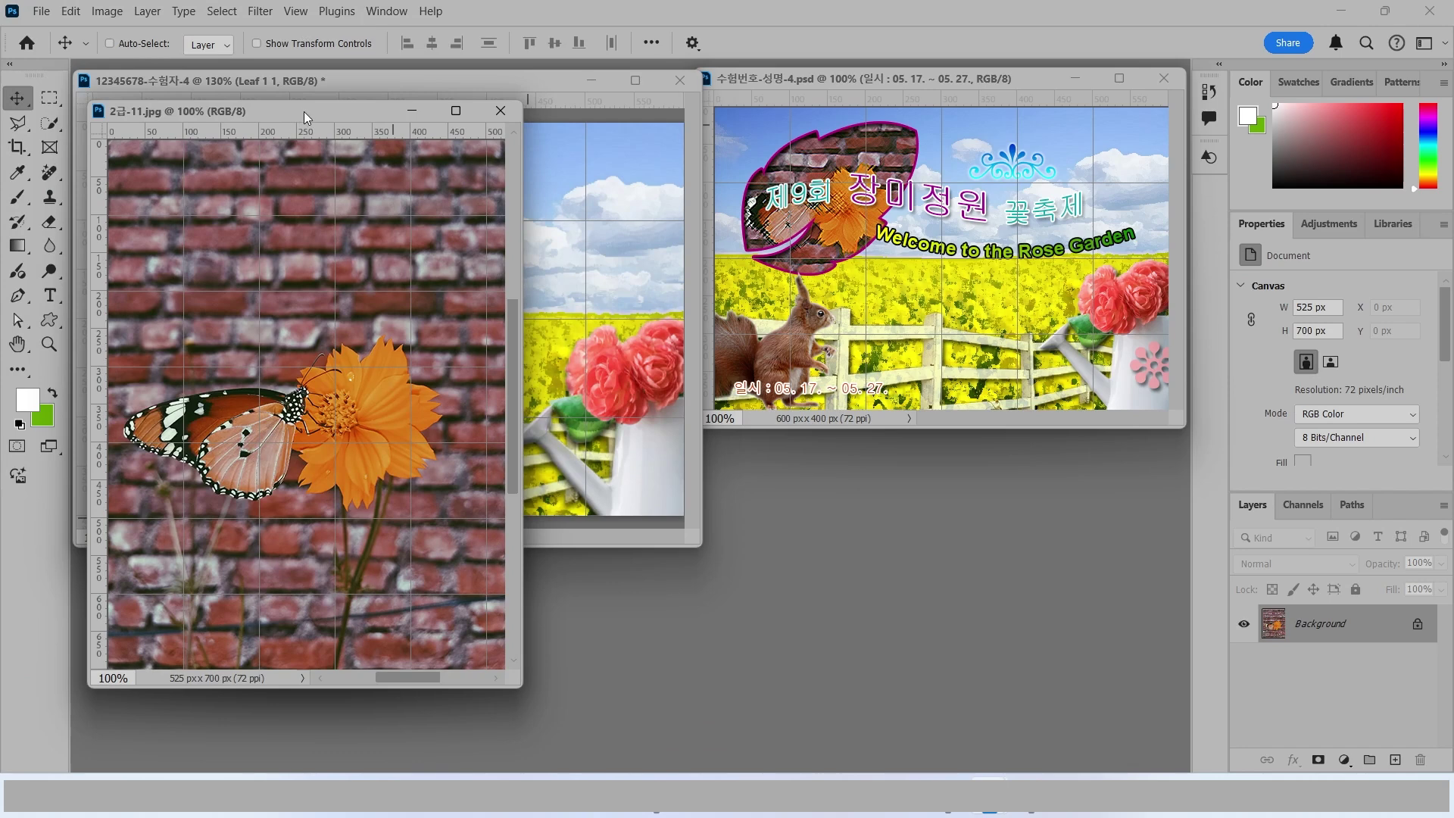
{"action": "left_click_drag", "start_coordinate": [303, 112], "coordinate": [520, 141]}
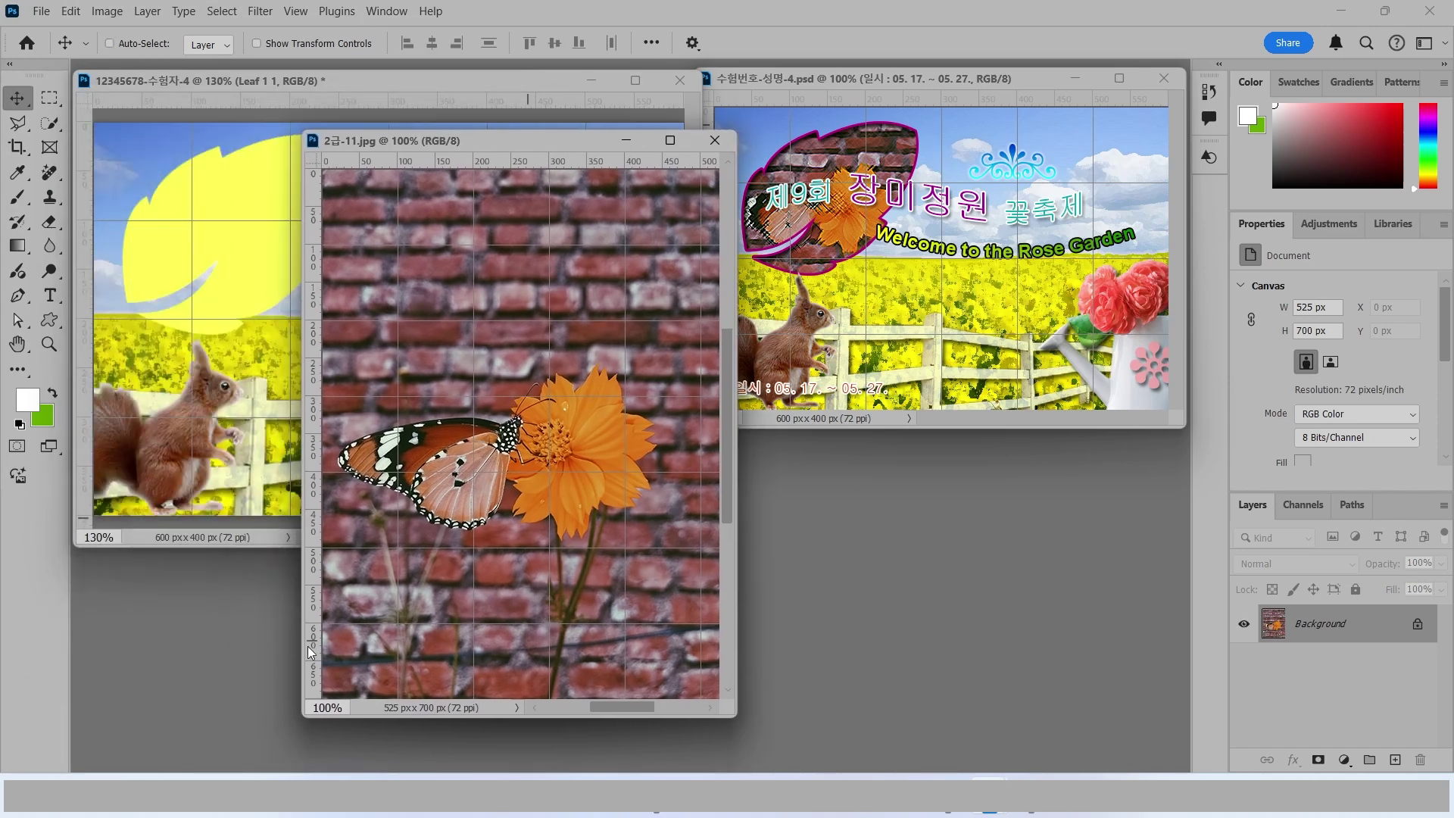
Step: Resize the 2급-11.jpg image proportionally to a height of 400 px
{"action": "left_click", "coordinate": [108, 11]}
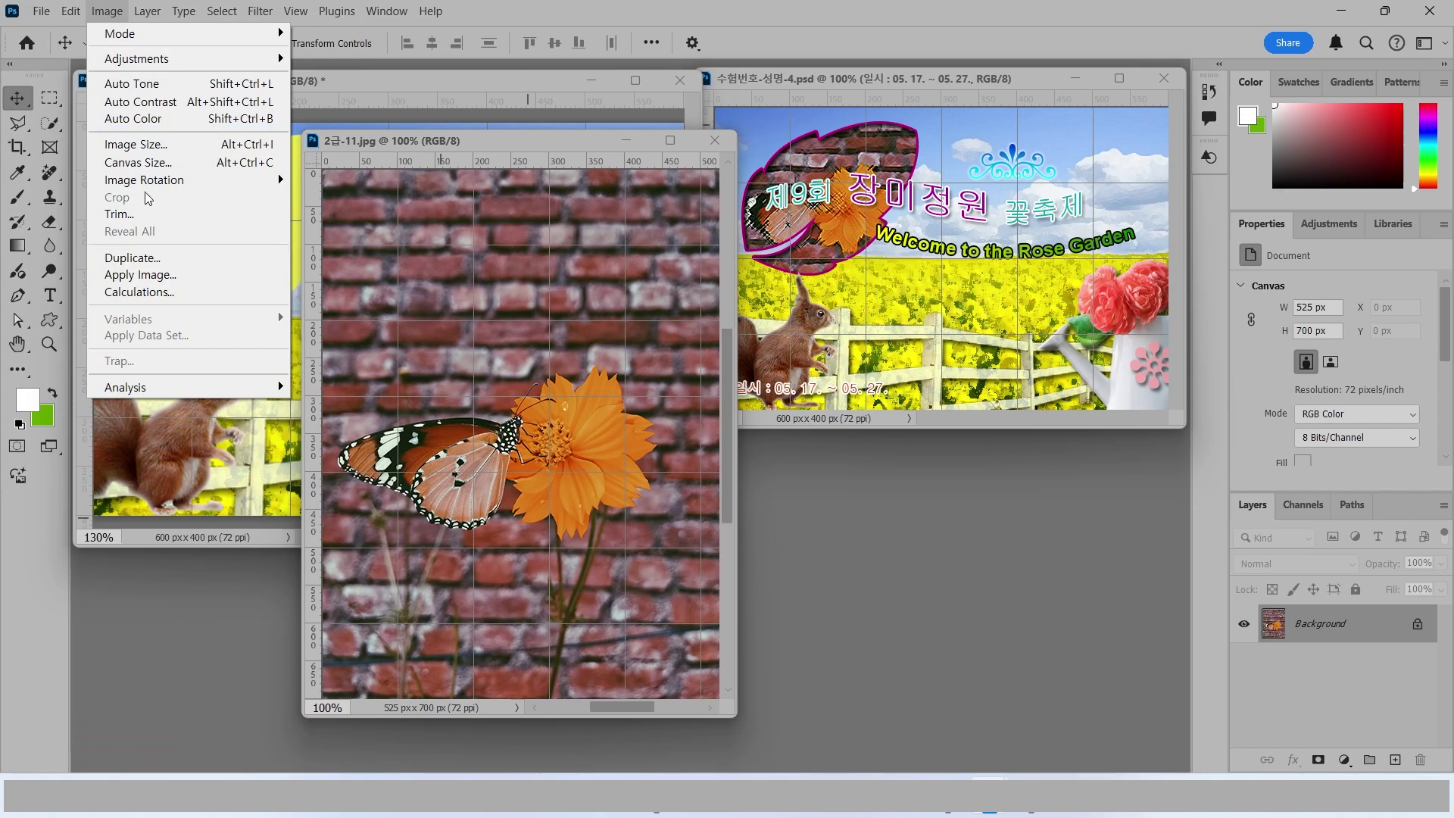
{"action": "left_click", "coordinate": [135, 143]}
{"action": "key", "text": "Tab"}
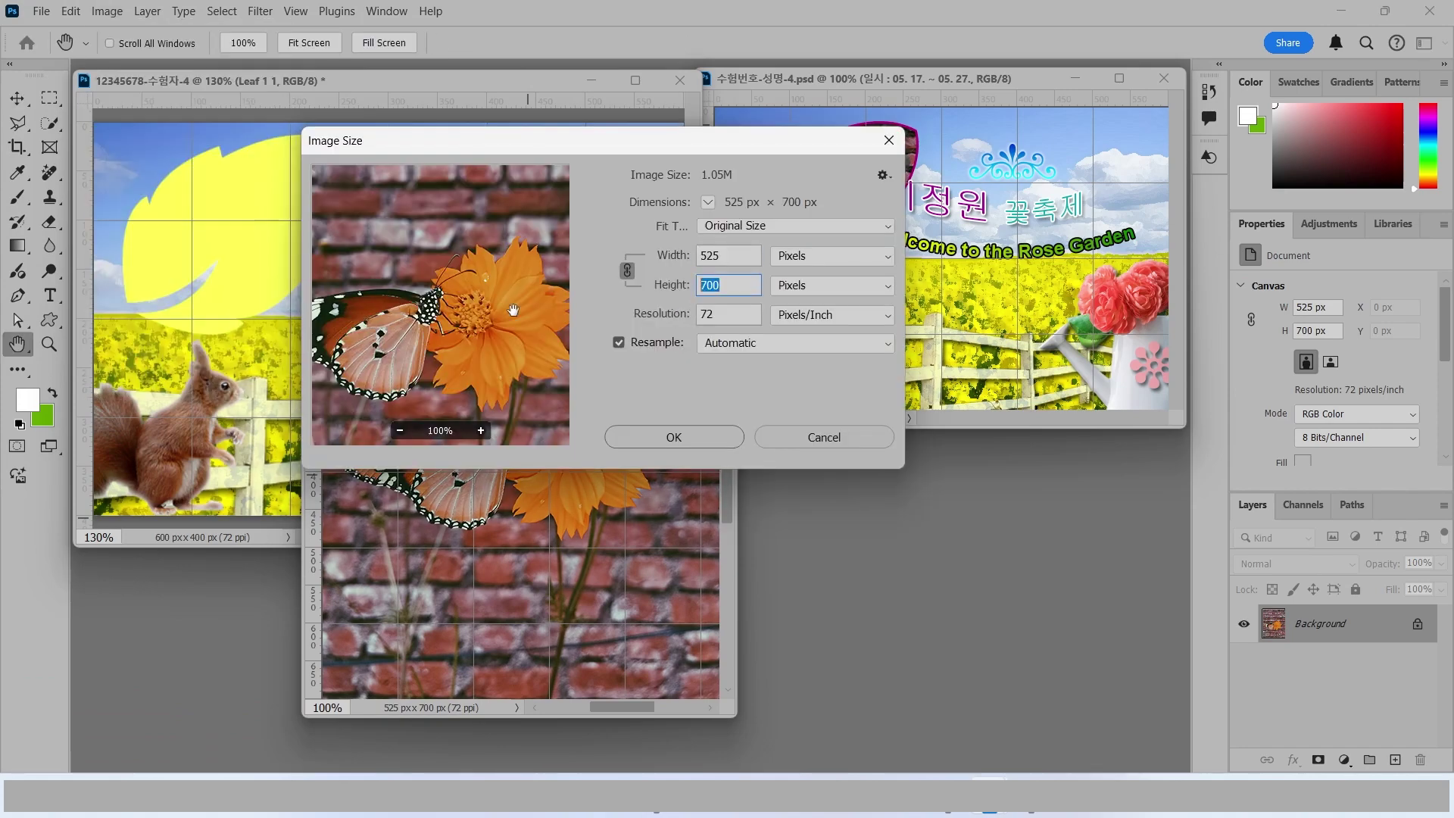
{"action": "type", "text": "400"}
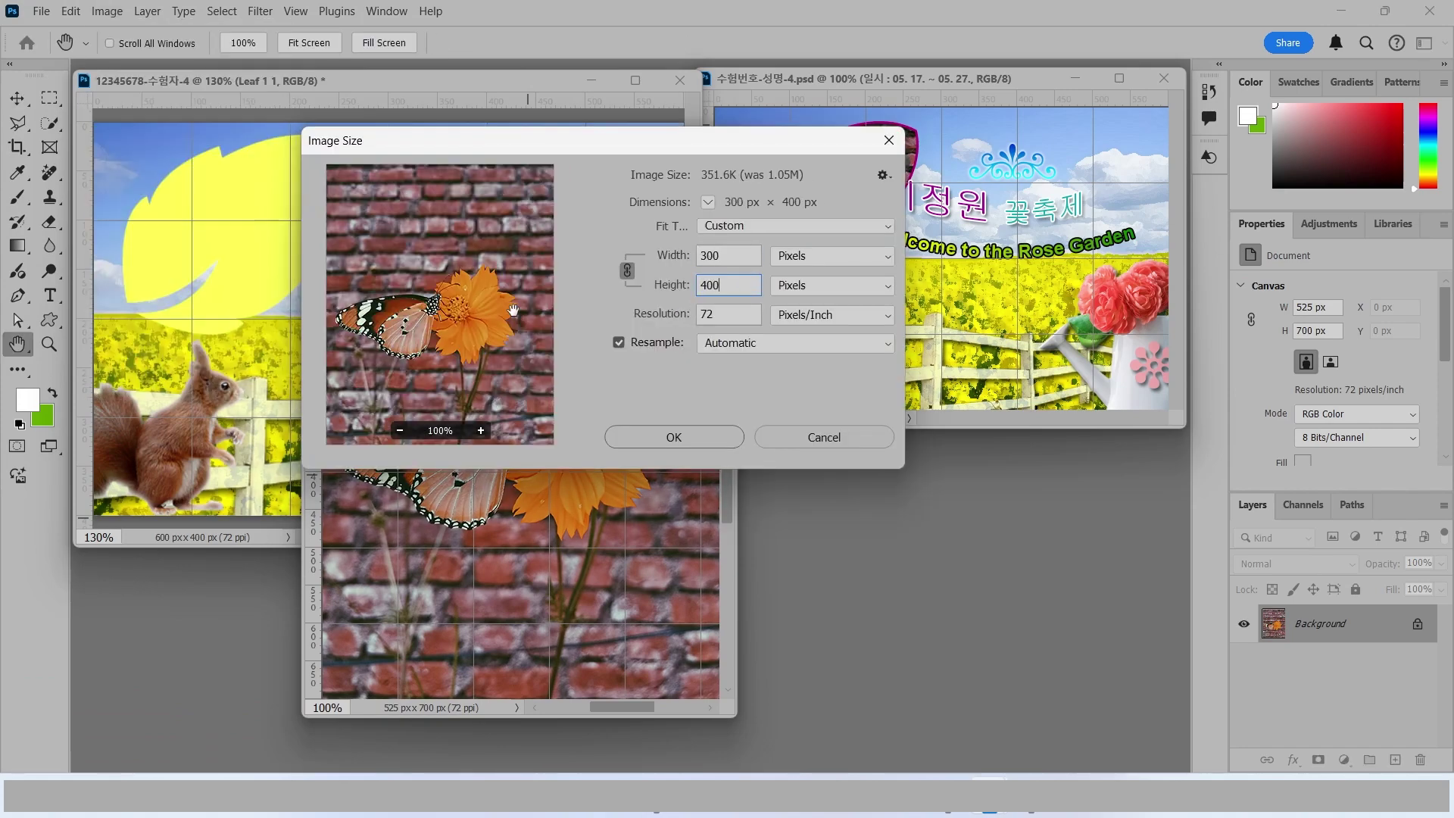
{"action": "key", "text": "Return"}
Step: Copy the whole butterfly and brick wall image into the composition over the leaf, and close the source file
{"action": "key", "text": "v"}
{"action": "left_click_drag", "start_coordinate": [367, 132], "coordinate": [598, 308]}
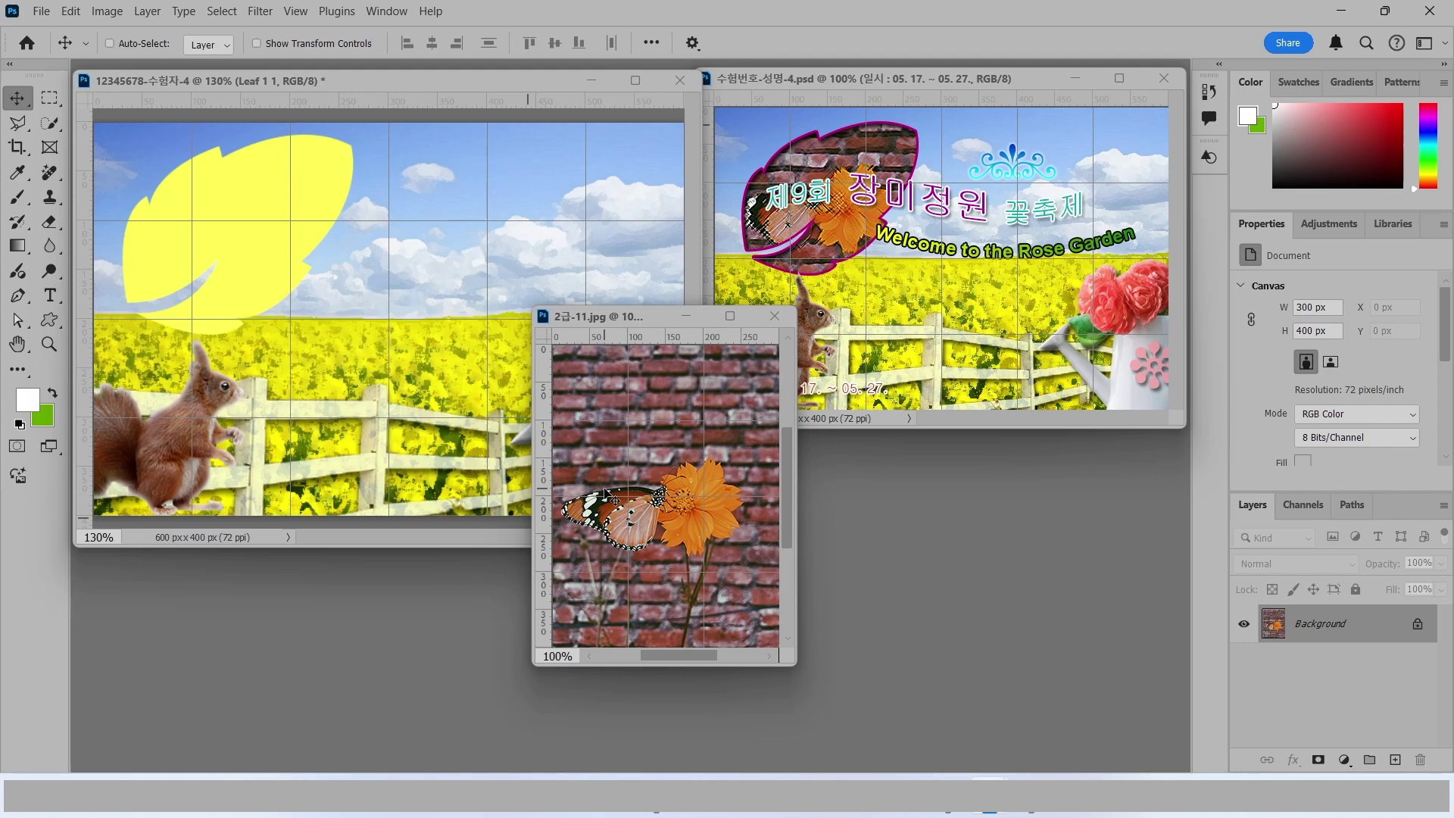
{"action": "left_click_drag", "start_coordinate": [594, 394], "coordinate": [186, 271]}
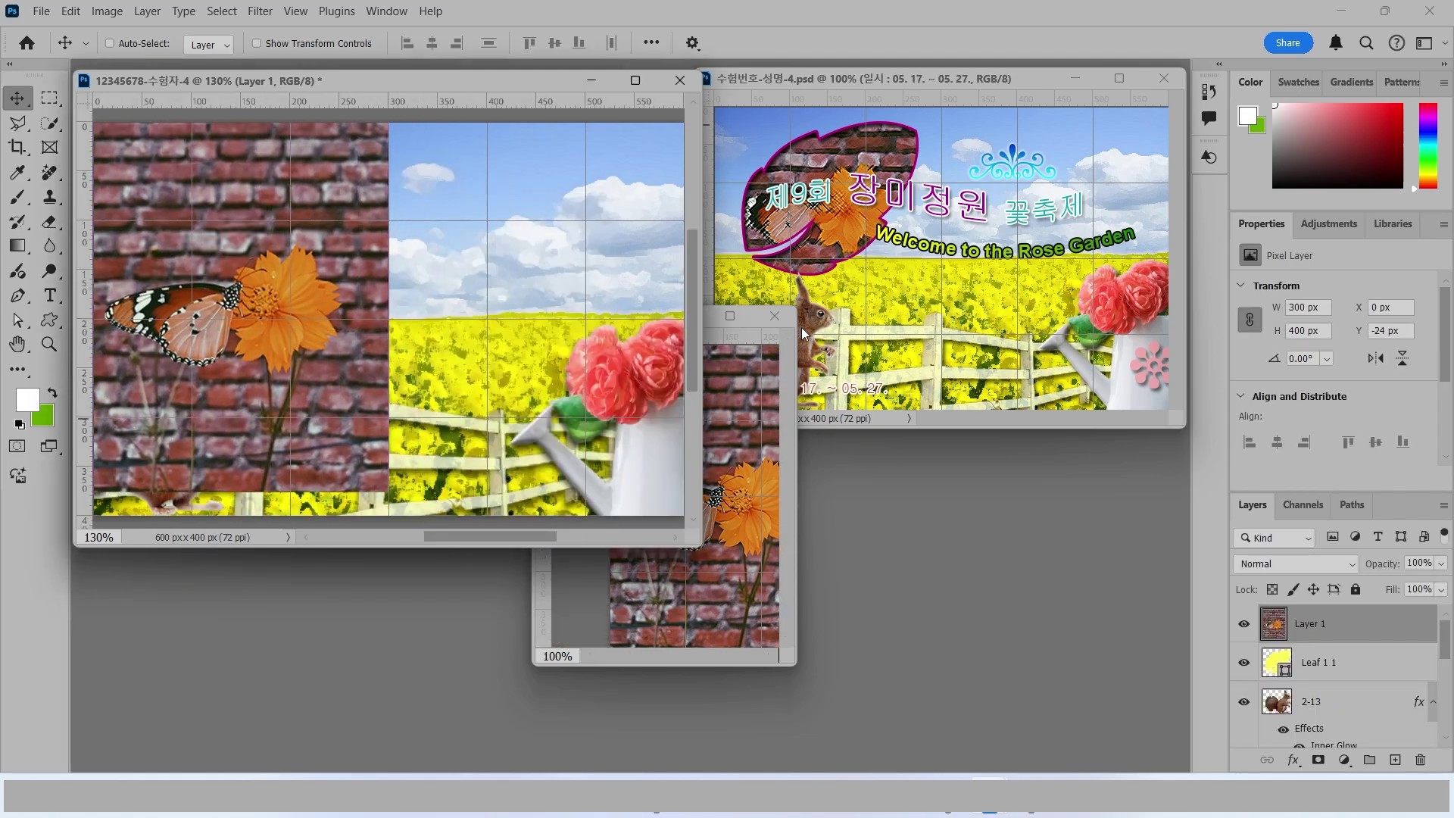
{"action": "left_click", "coordinate": [774, 315]}
{"action": "left_click", "coordinate": [753, 308]}
Step: Rename the brick image layer as 2-11 and shift it up to about X 0 px, Y -76 px
{"action": "double_click", "coordinate": [1307, 624]}
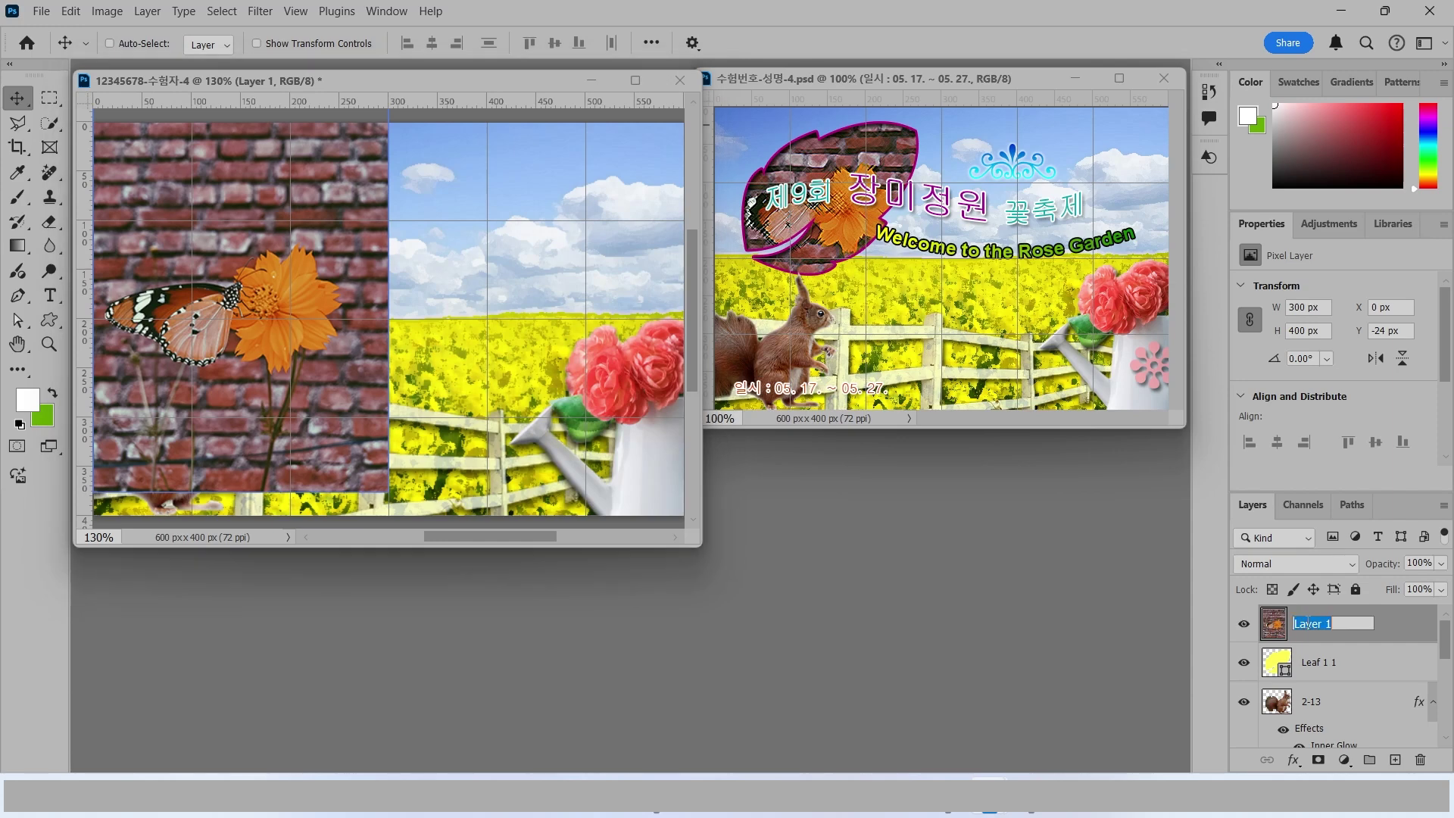
{"action": "type", "text": "2-11"}
{"action": "key", "text": "Return"}
{"action": "left_click_drag", "start_coordinate": [261, 338], "coordinate": [252, 276]}
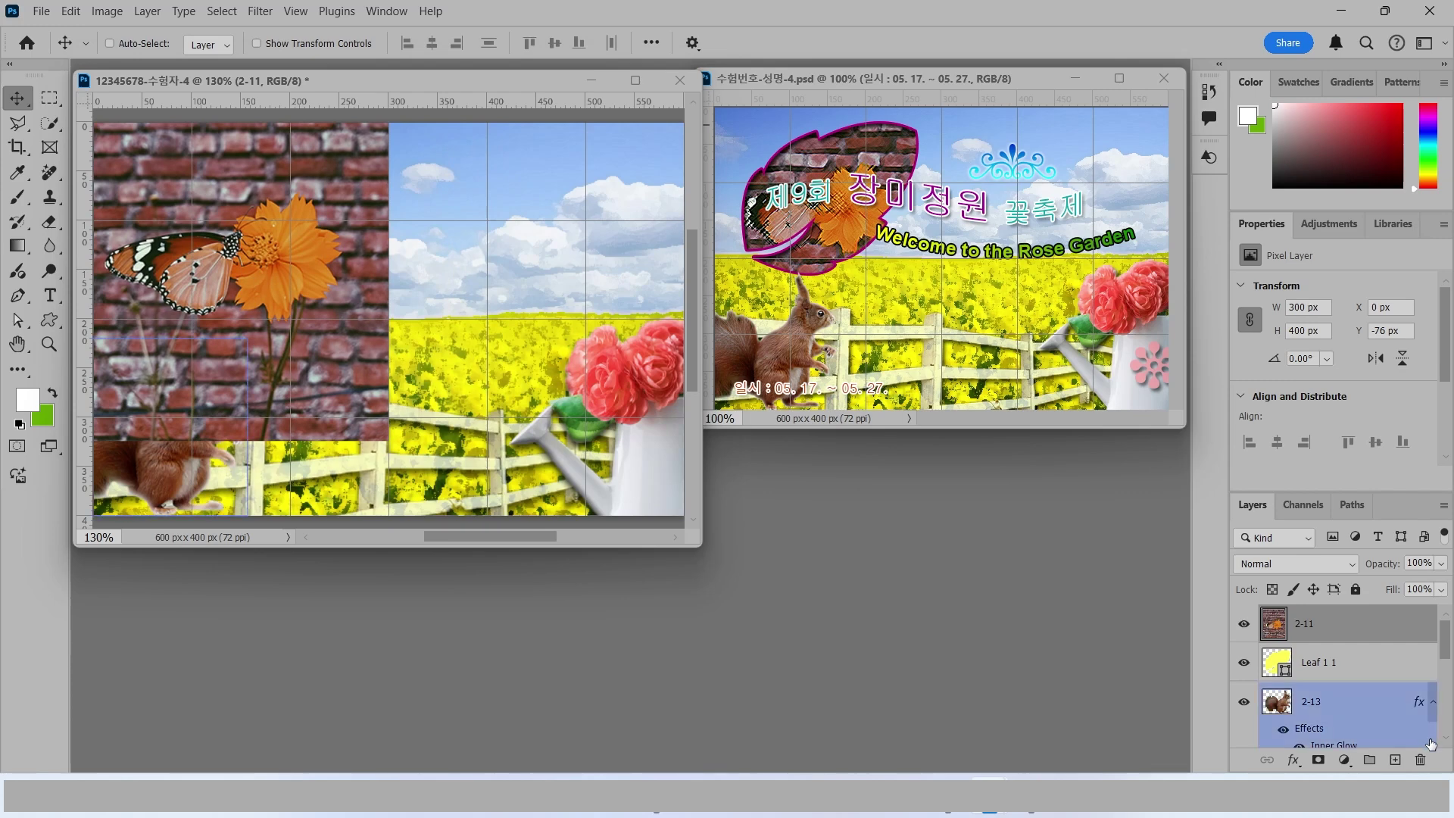
Step: Clip the 2-11 layer to the leaf shape and reposition the image inside it at about X -20 px, Y -85 px
{"action": "left_click", "coordinate": [1244, 677]}
{"action": "left_click", "coordinate": [1246, 694]}
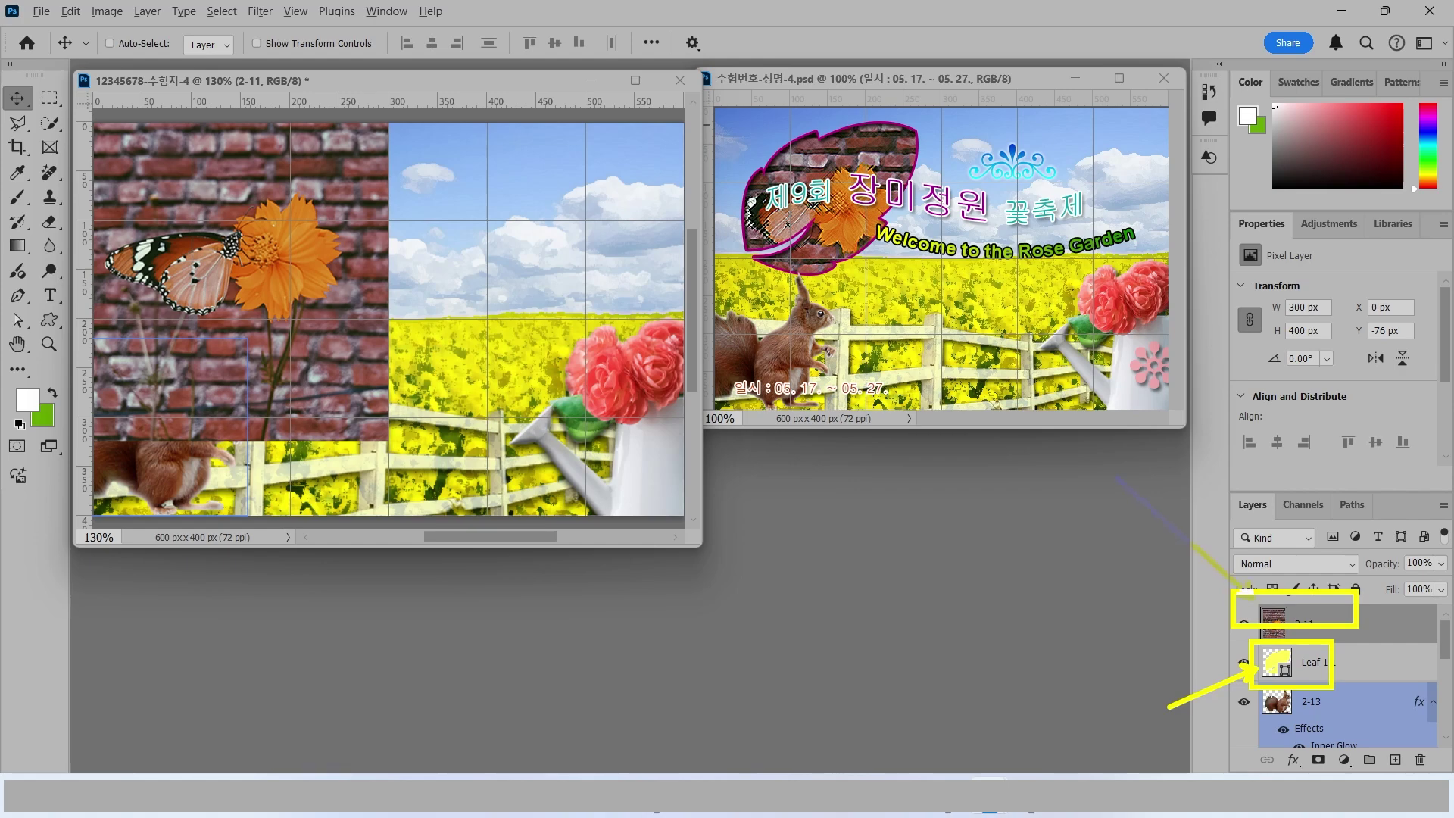
{"action": "right_click", "coordinate": [1351, 628]}
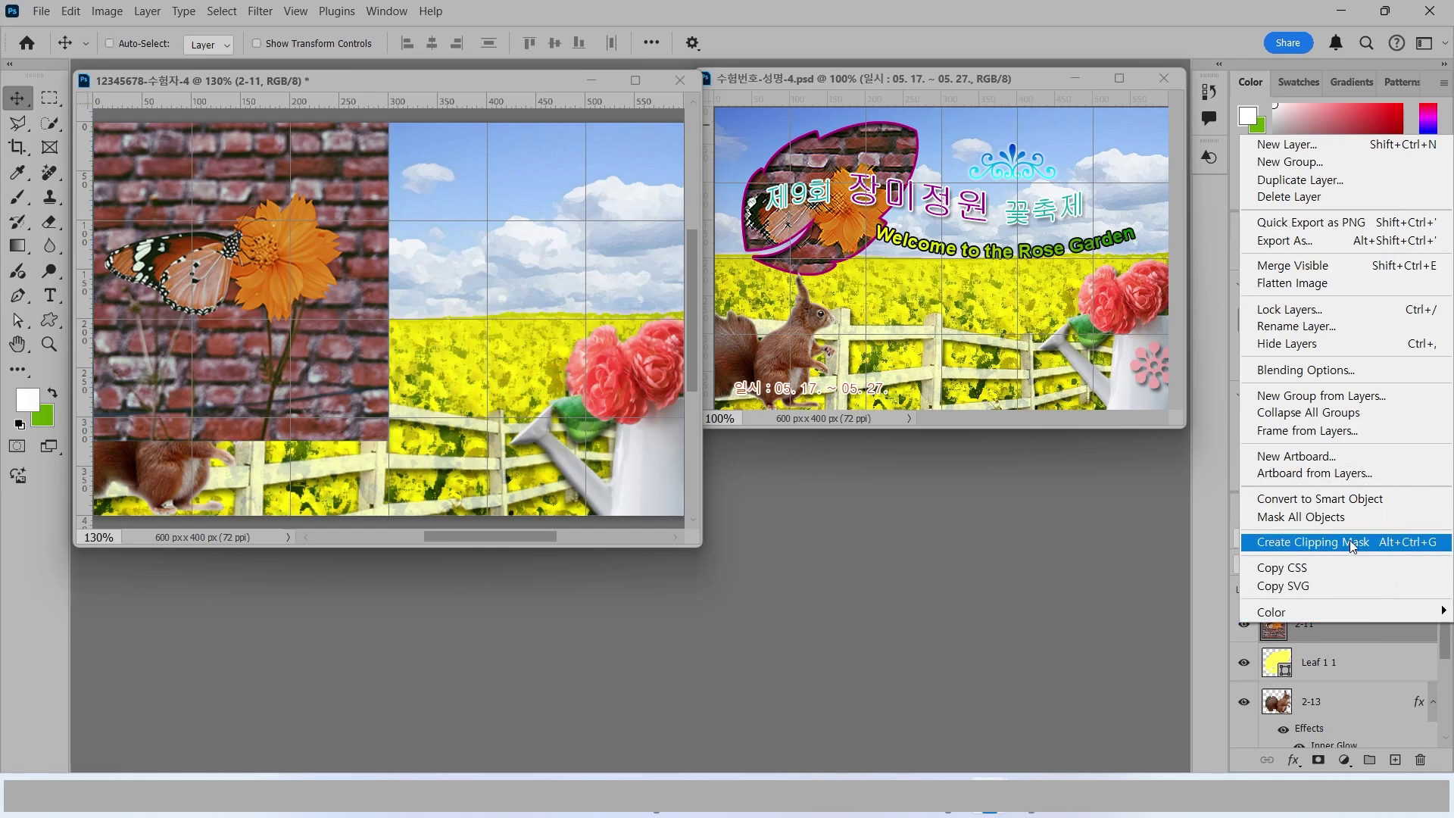
{"action": "left_click", "coordinate": [1361, 657]}
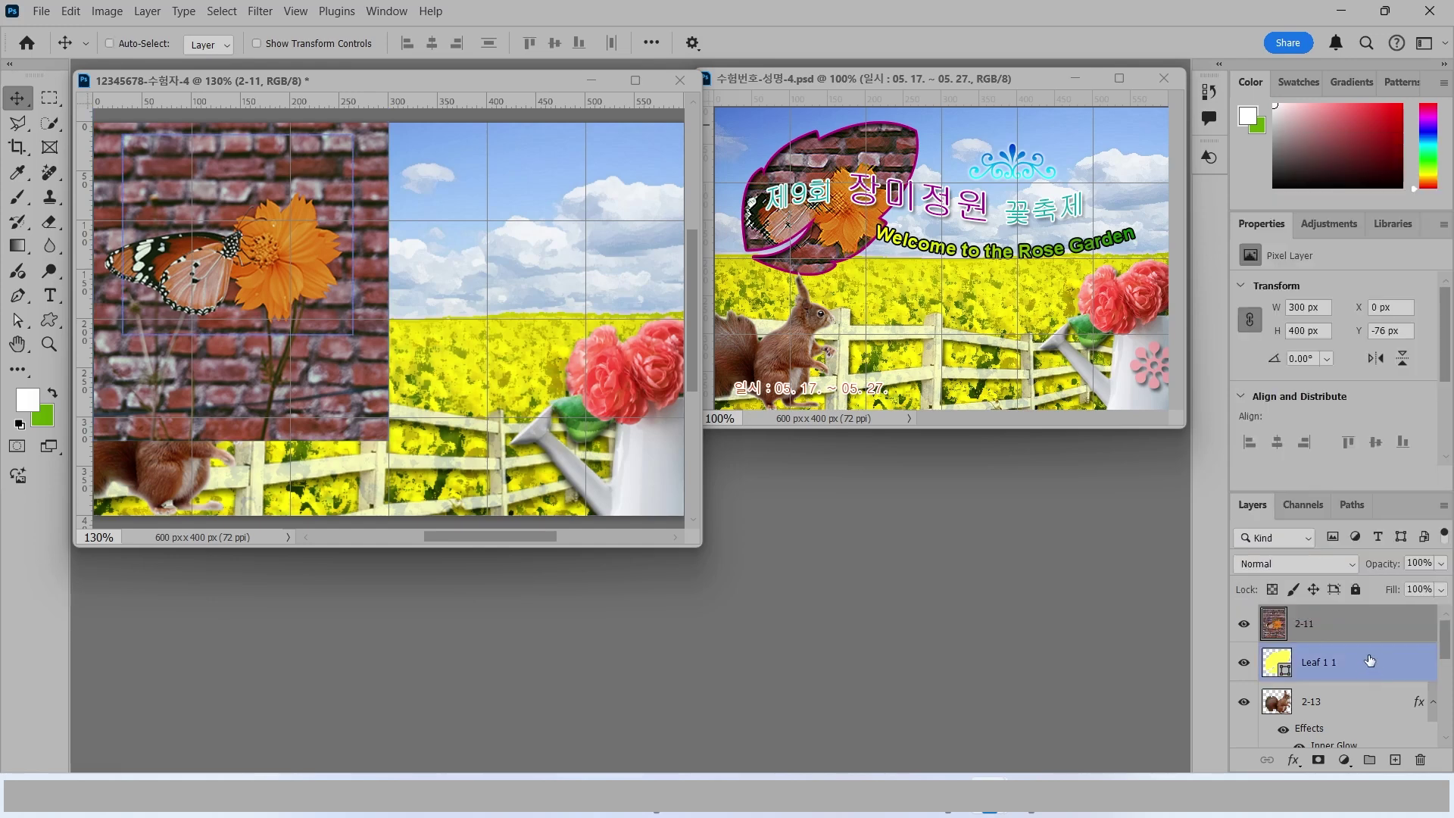
{"action": "left_click", "coordinate": [1363, 661]}
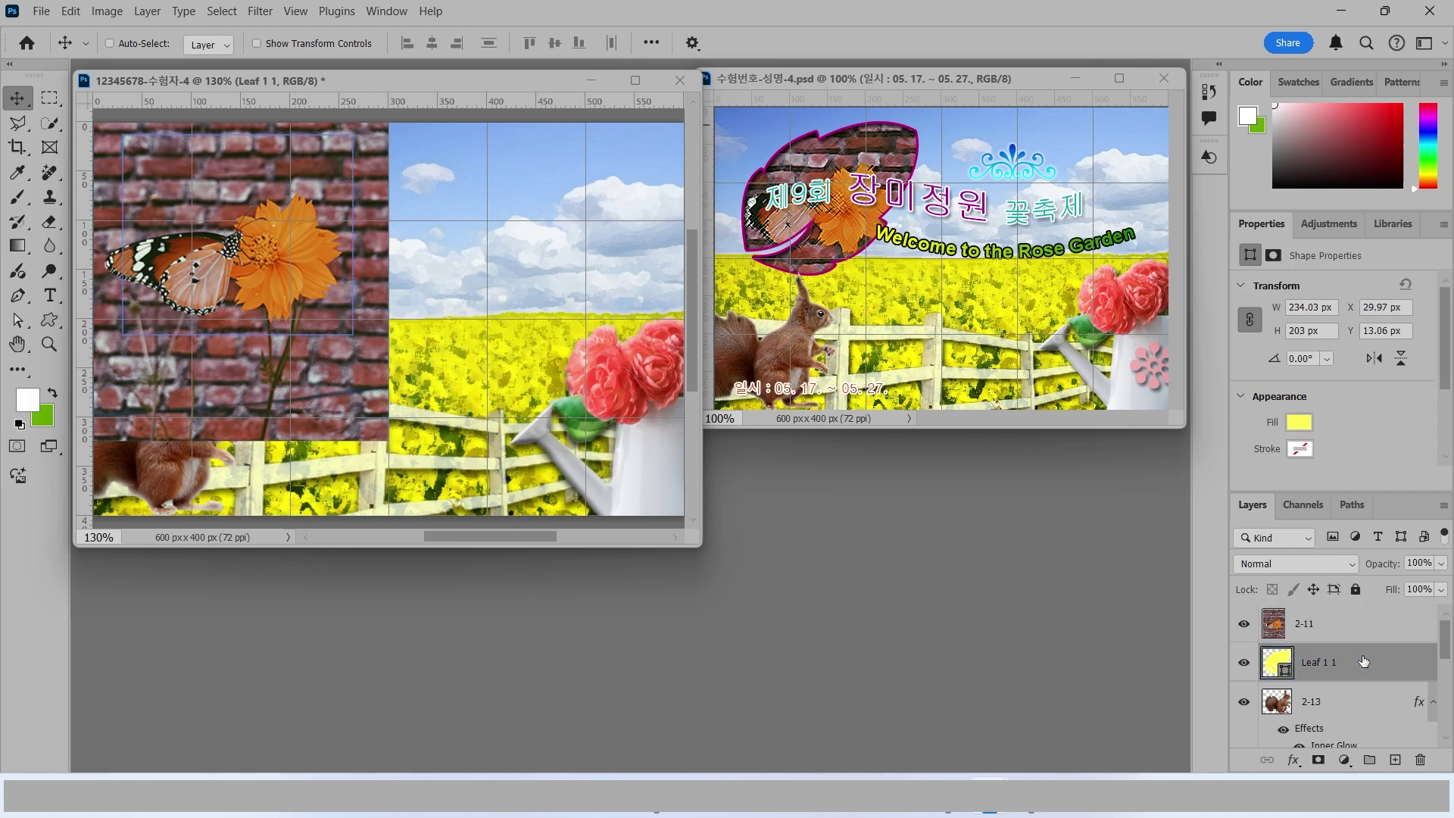
{"action": "left_click", "coordinate": [1364, 627]}
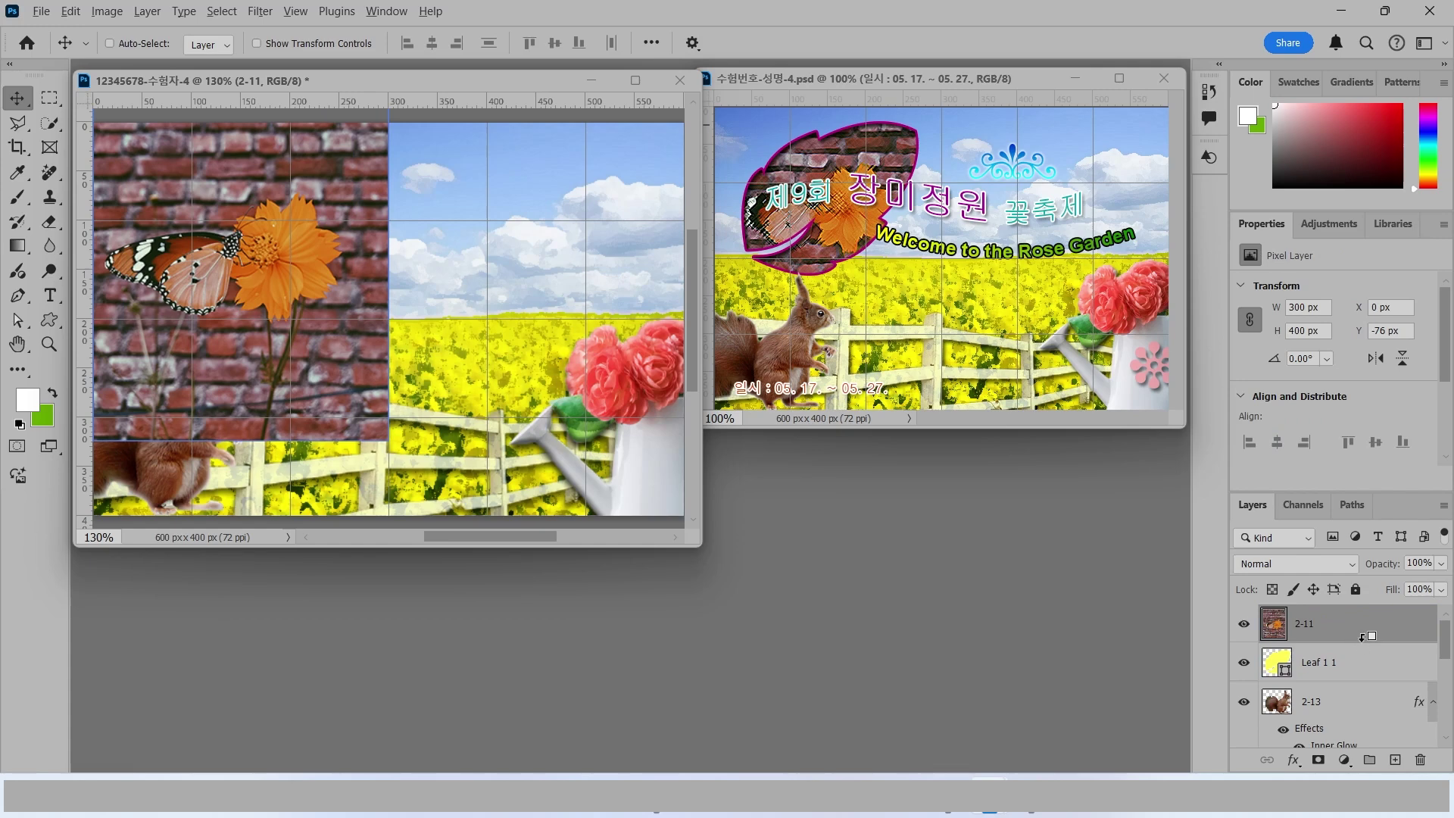
{"action": "left_click", "coordinate": [1361, 637], "text": "alt"}
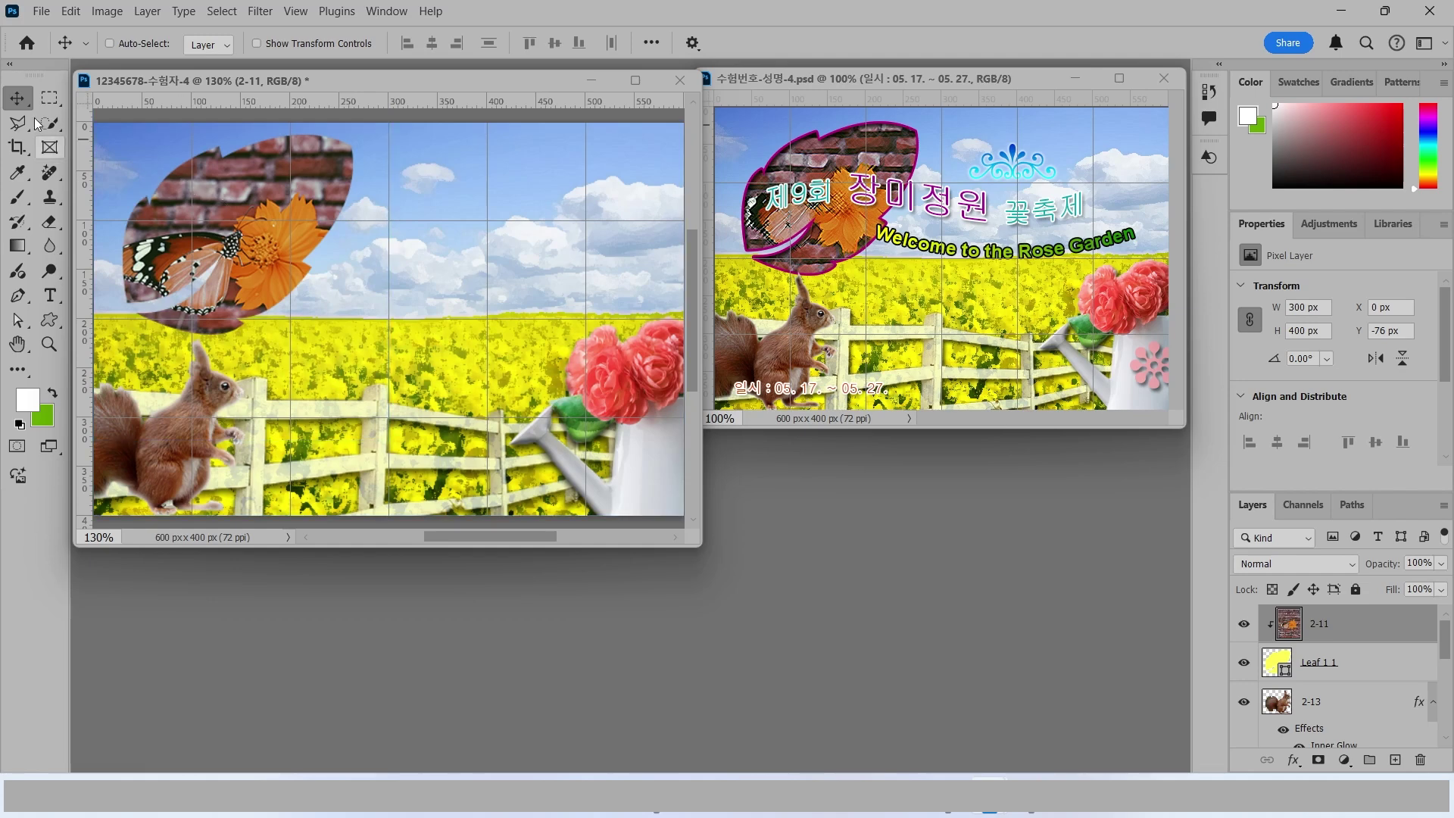
{"action": "left_click_drag", "start_coordinate": [256, 222], "coordinate": [228, 241]}
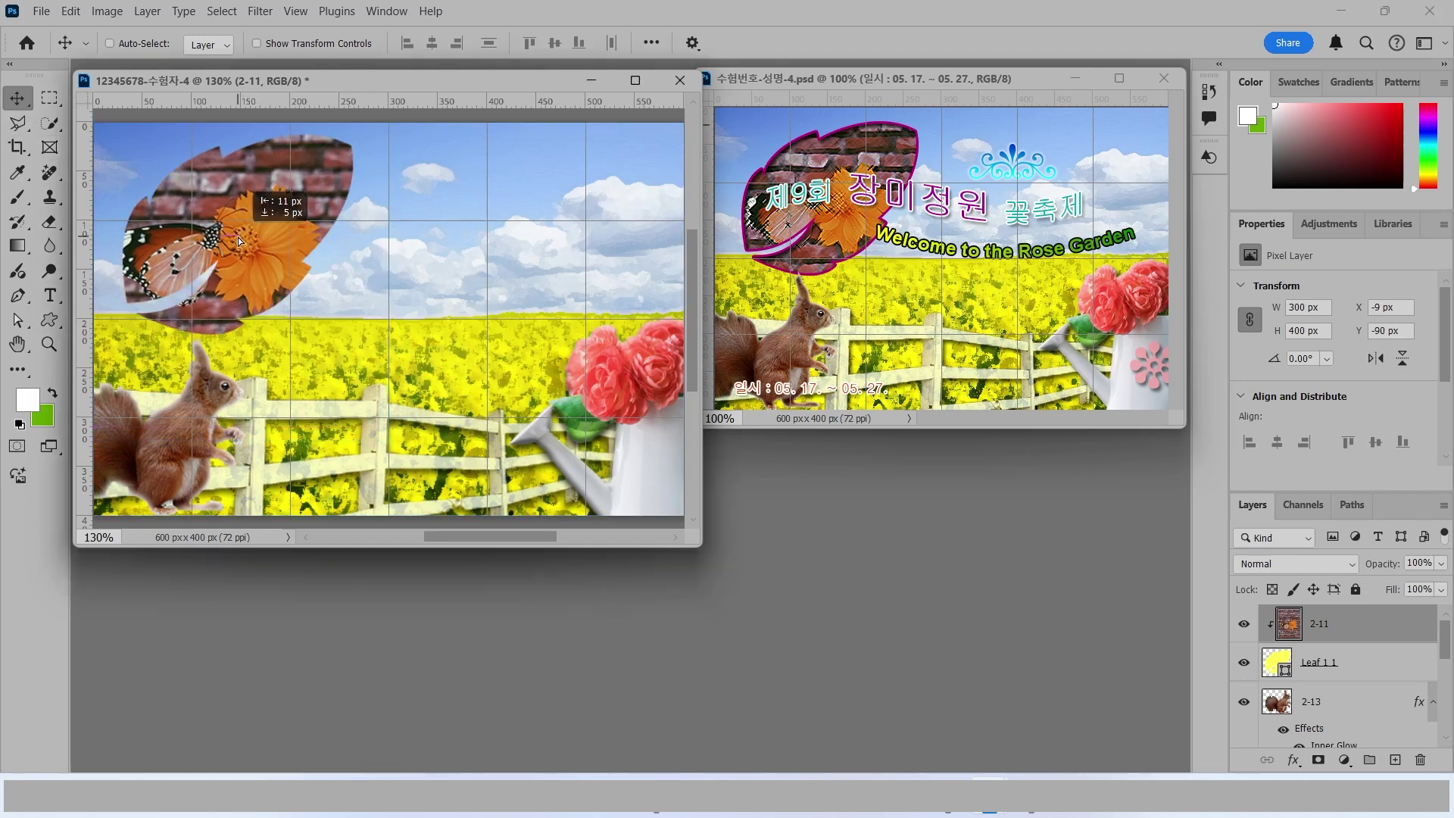
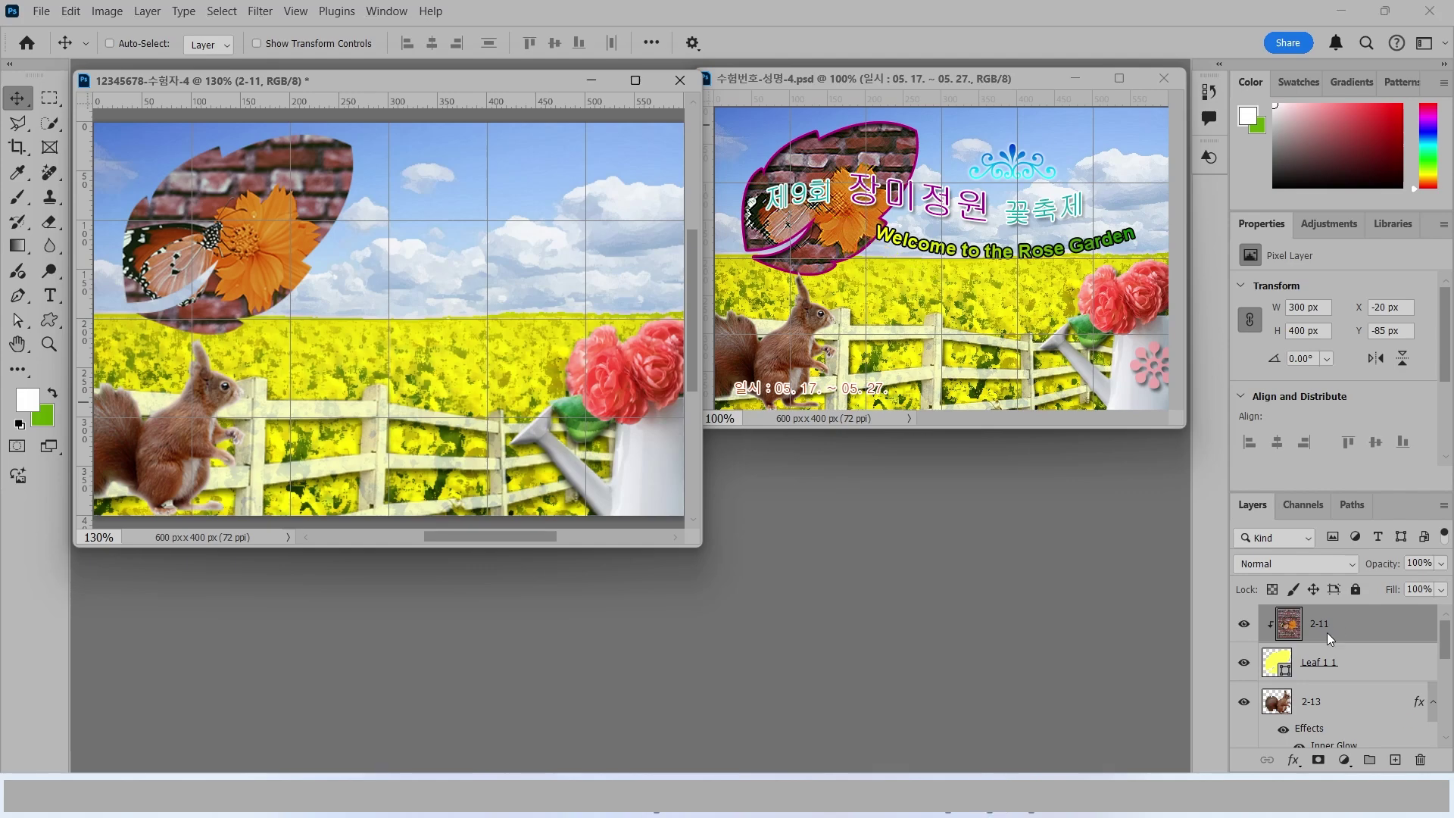
Step: Apply the Crosshatch filter from the Brush Strokes group to the 2-11 layer with stroke length 9, sharpness 6 and strength 1
{"action": "left_click", "coordinate": [258, 12]}
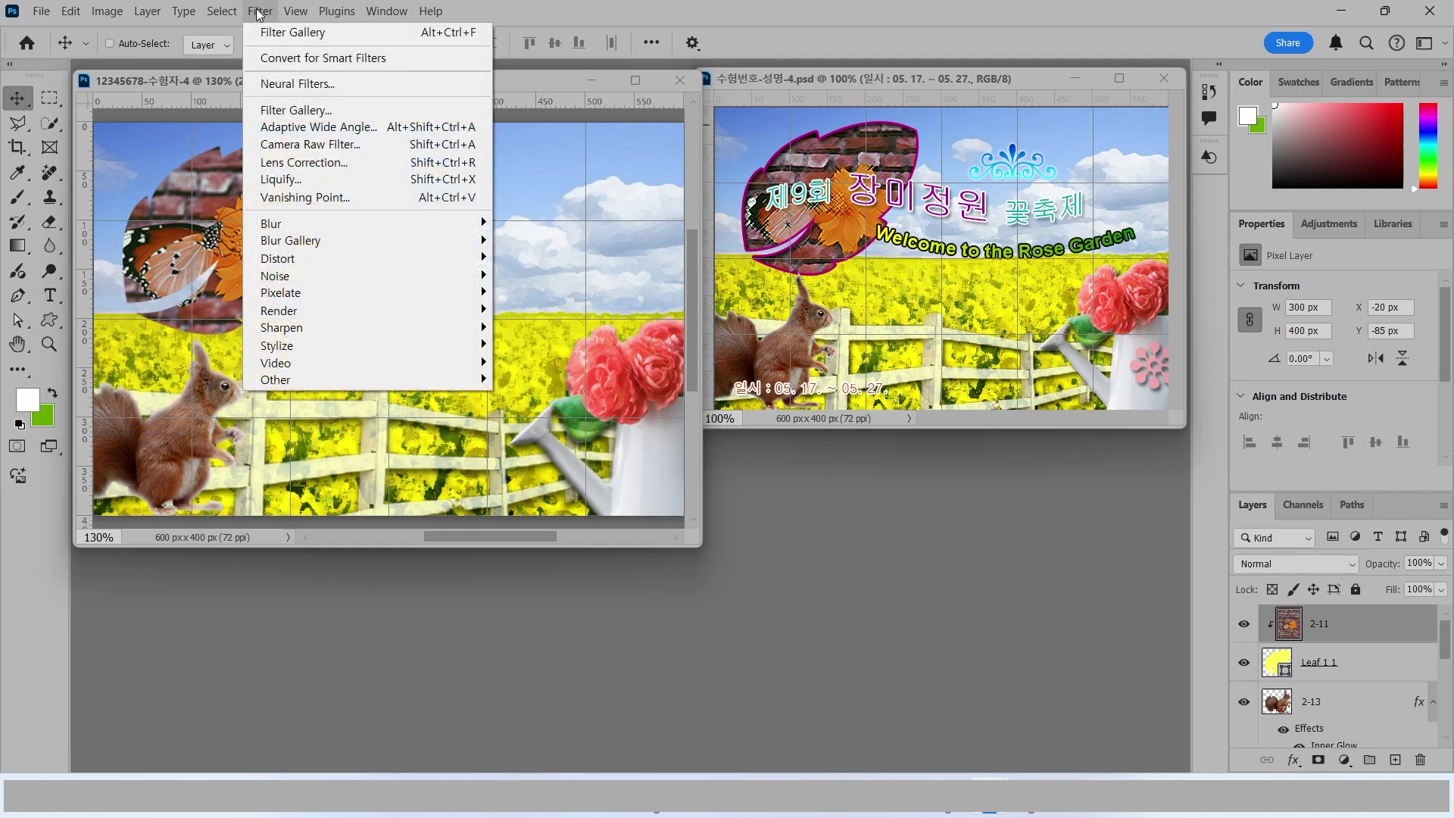
{"action": "left_click", "coordinate": [289, 112]}
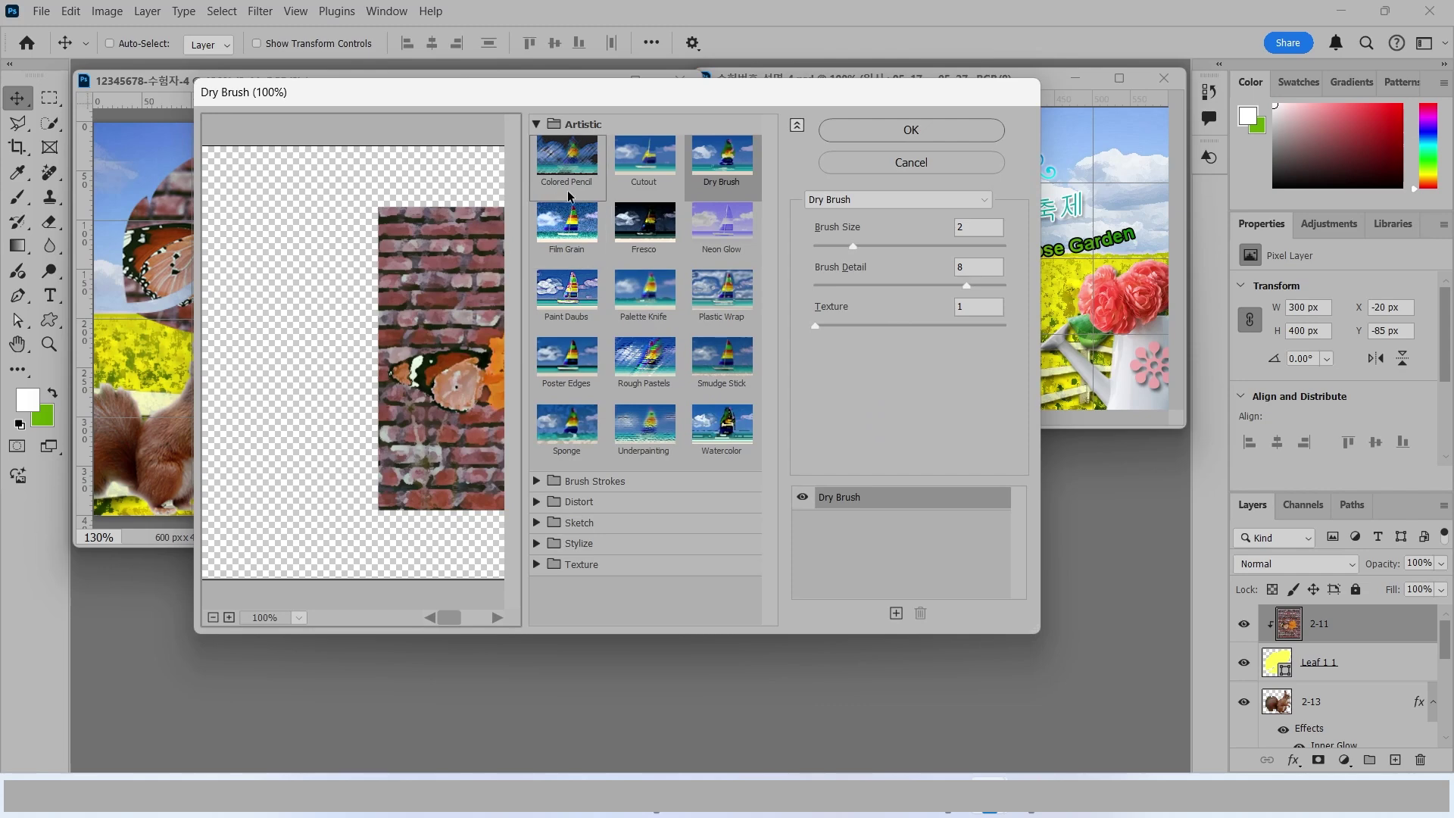
{"action": "left_click", "coordinate": [536, 124]}
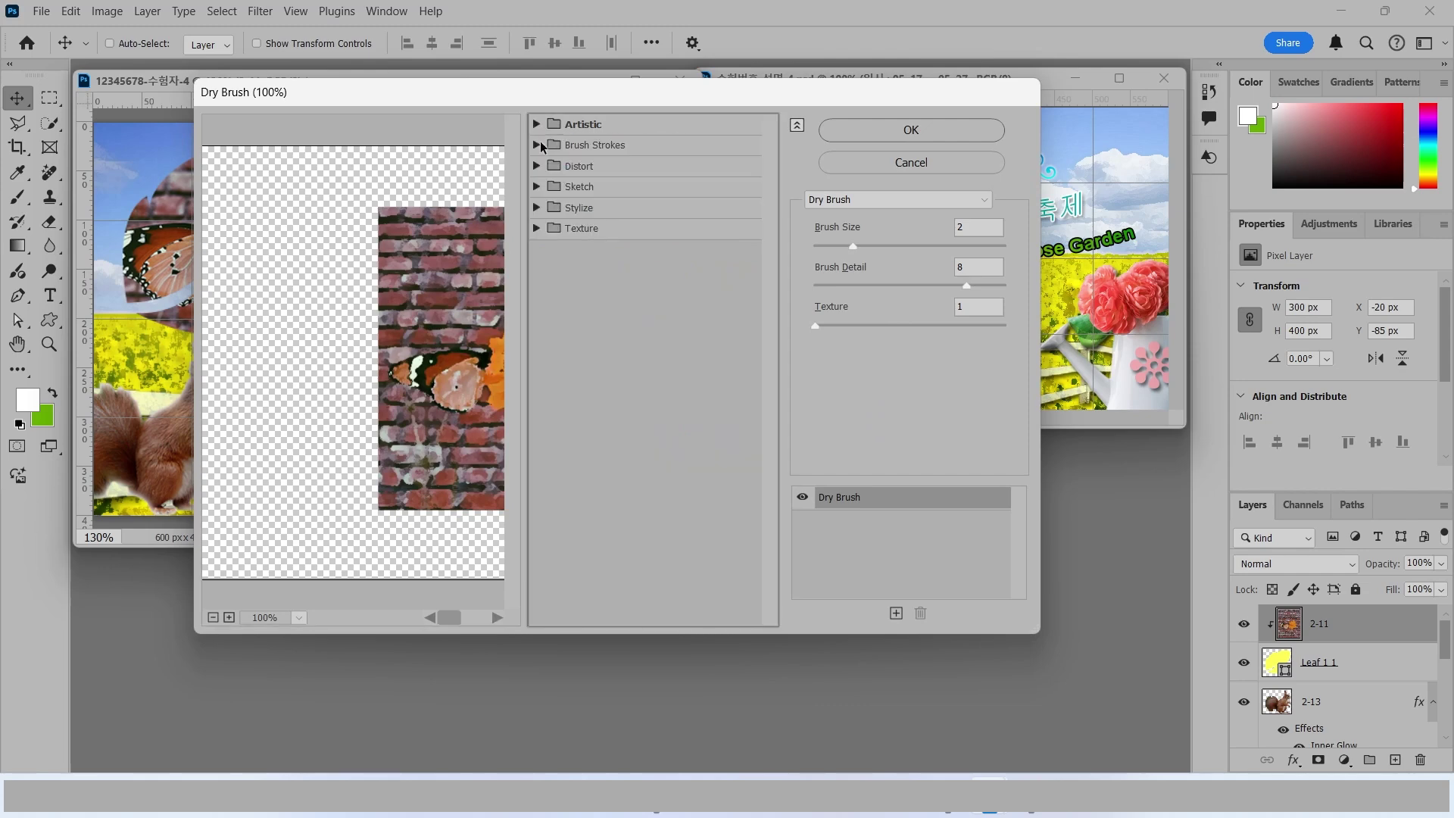
{"action": "left_click", "coordinate": [537, 145]}
{"action": "left_click", "coordinate": [709, 178]}
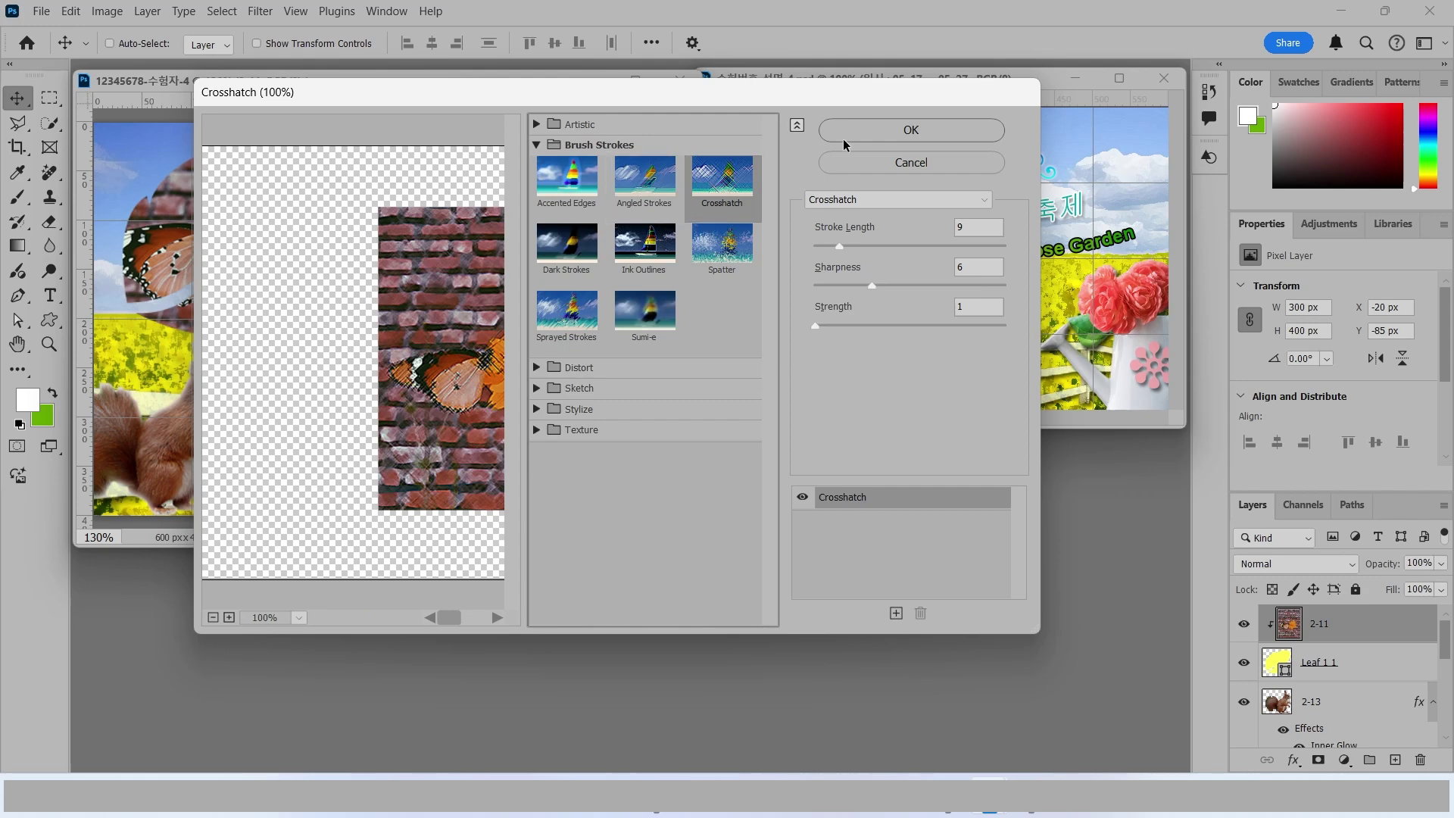
{"action": "left_click", "coordinate": [911, 130]}
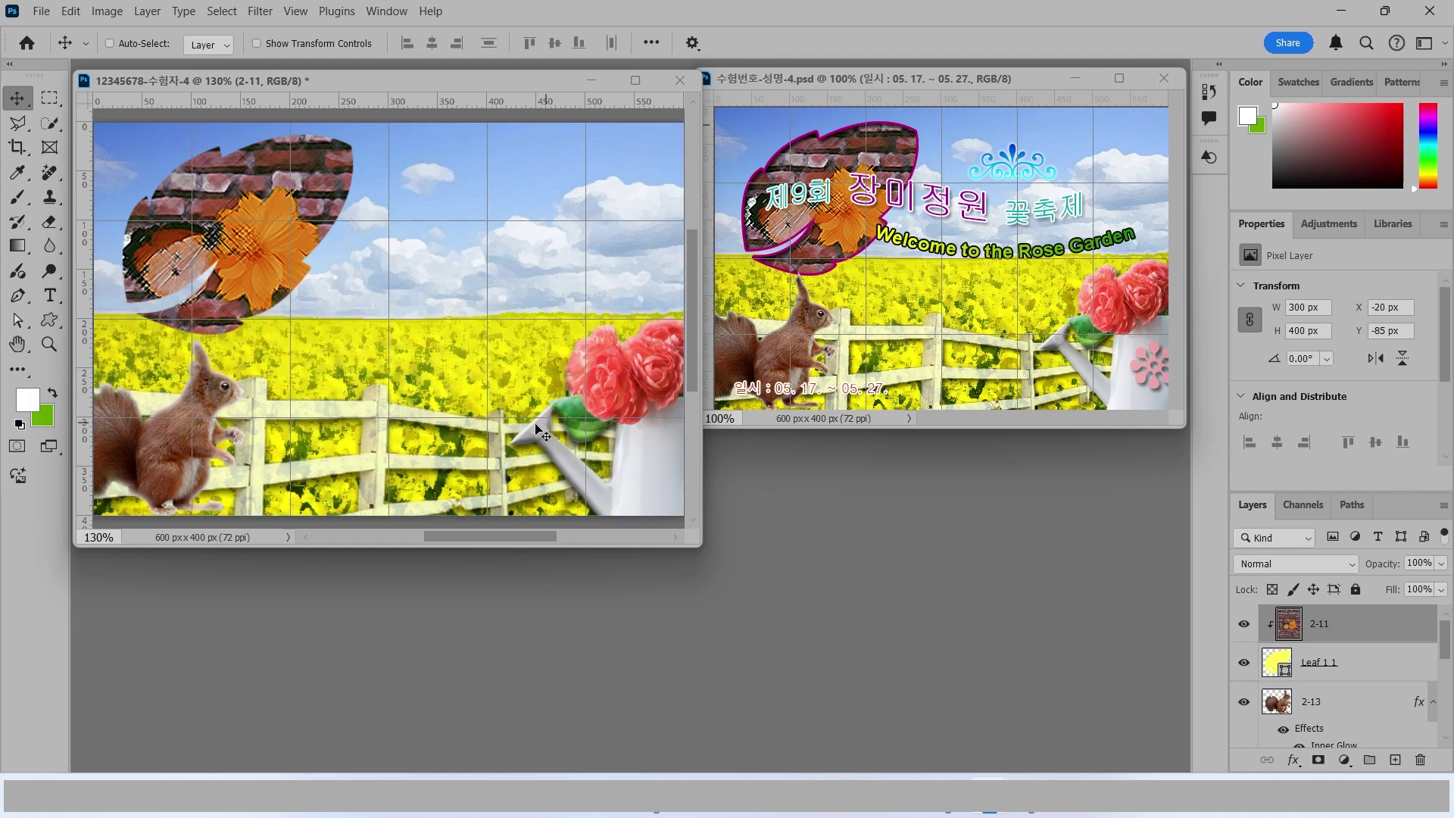
Step: Add an Inner Shadow to the leaf shape layer with an angle of 125° and compare the leaf with and without it
{"action": "left_click", "coordinate": [1307, 661]}
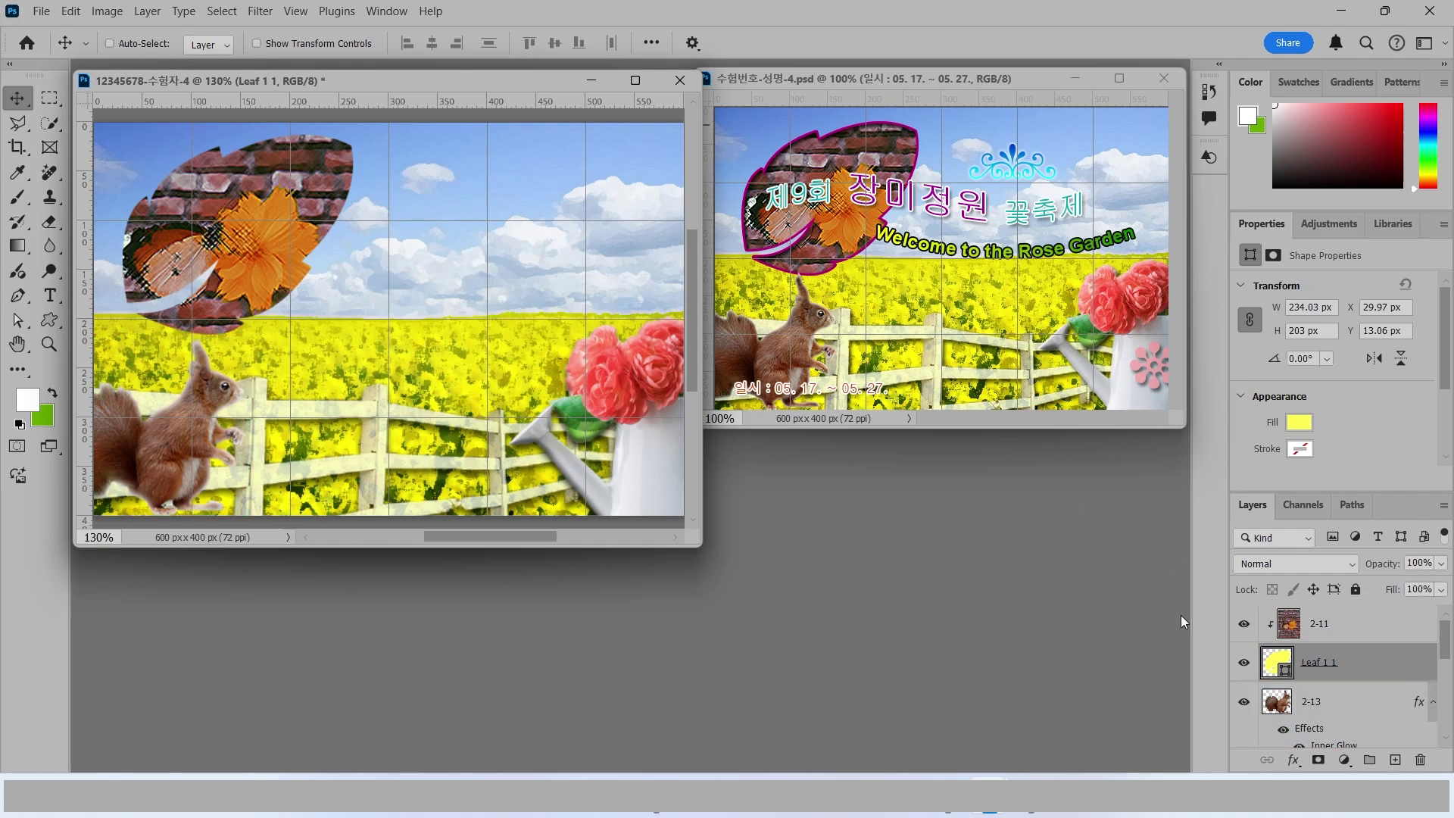
{"action": "left_click", "coordinate": [1293, 760]}
{"action": "left_click", "coordinate": [1308, 641]}
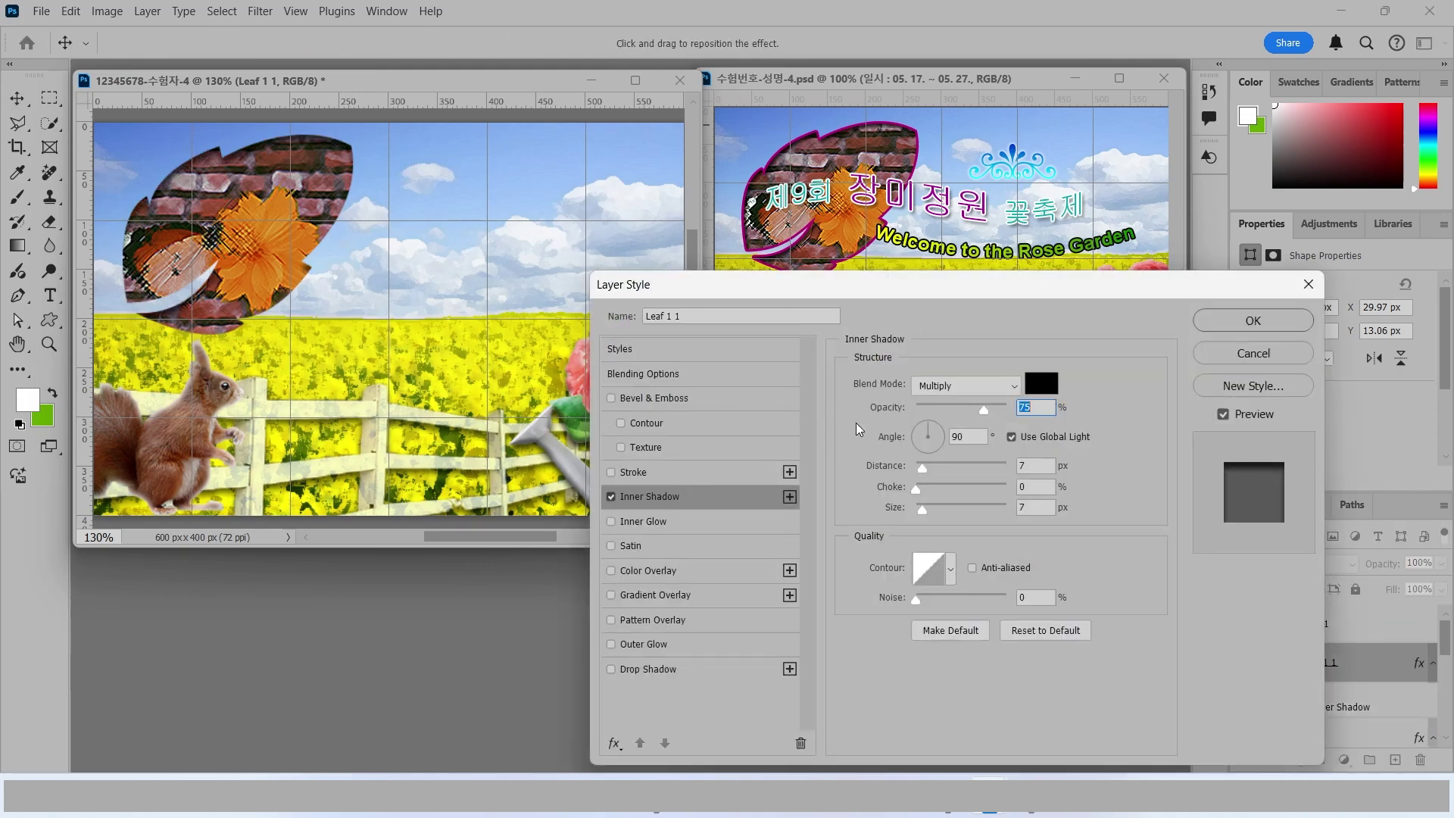
{"action": "left_click_drag", "start_coordinate": [929, 430], "coordinate": [918, 422]}
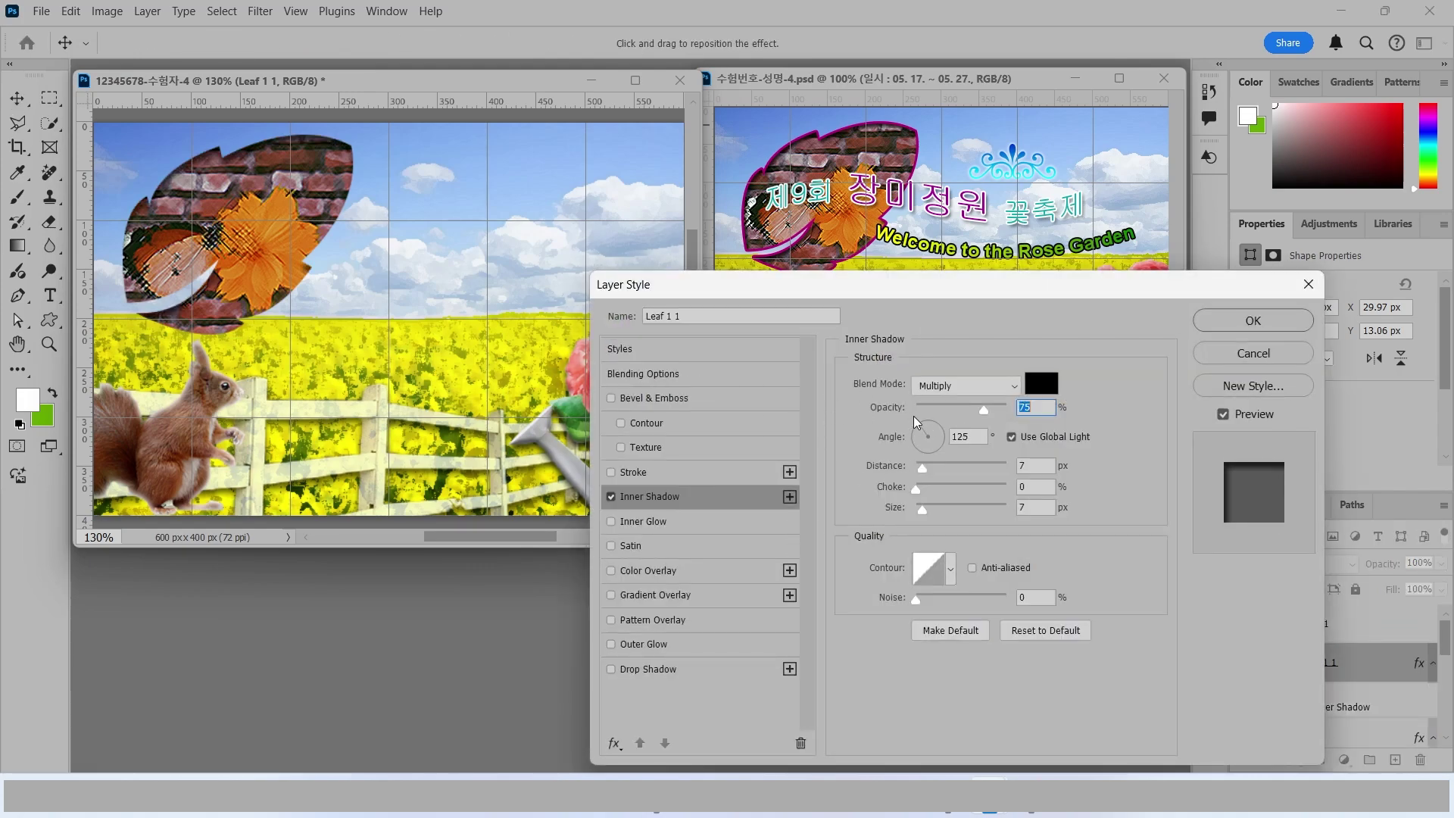
{"action": "left_click", "coordinate": [610, 498]}
{"action": "left_click", "coordinate": [610, 498]}
{"action": "left_click", "coordinate": [609, 499]}
{"action": "left_click", "coordinate": [610, 498]}
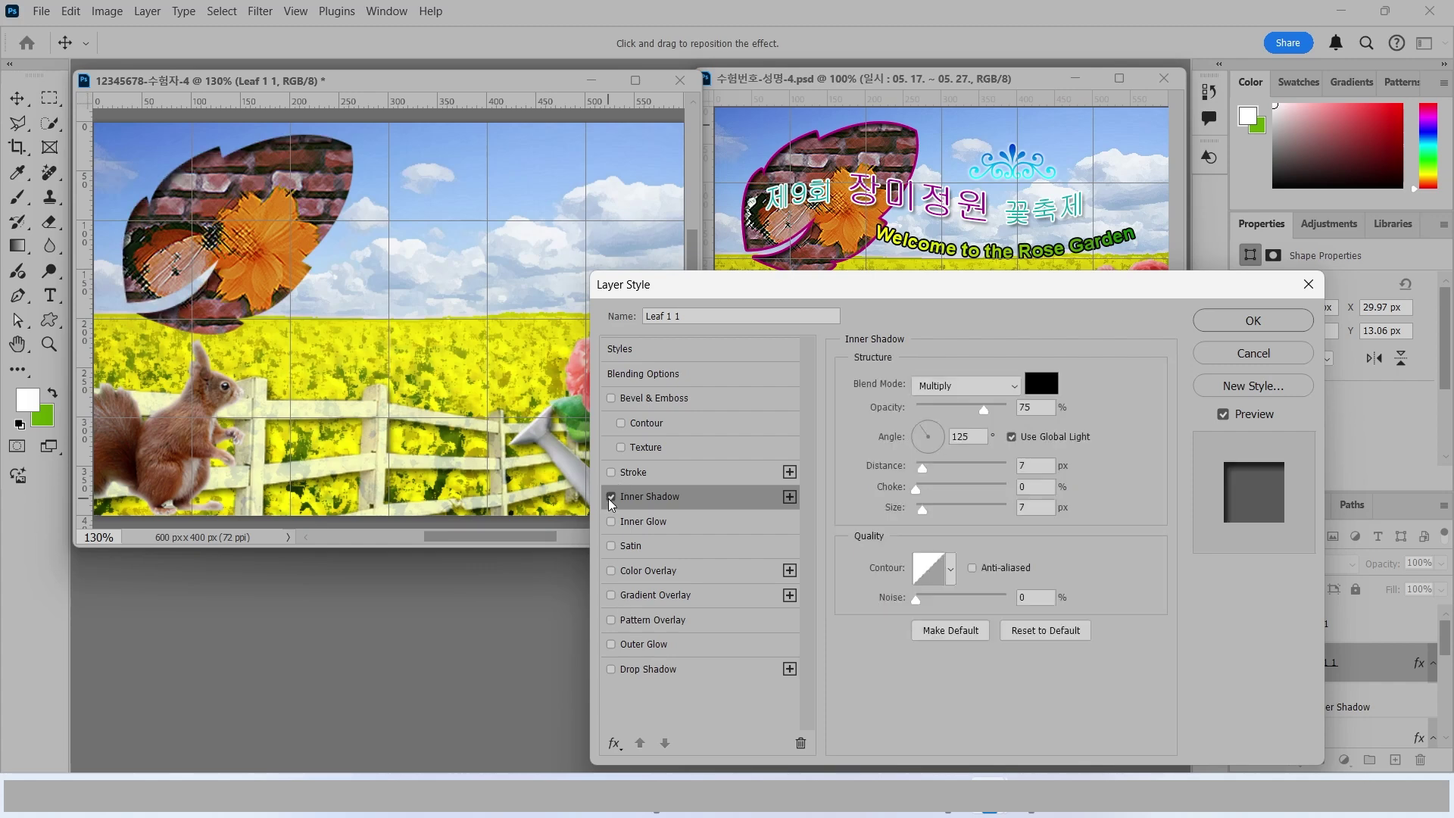
{"action": "left_click", "coordinate": [609, 498]}
{"action": "left_click", "coordinate": [610, 499]}
Step: Add a 3 px outside Stroke in colour #aa0077 to the leaf shape layer and apply the layer style
{"action": "left_click", "coordinate": [633, 474]}
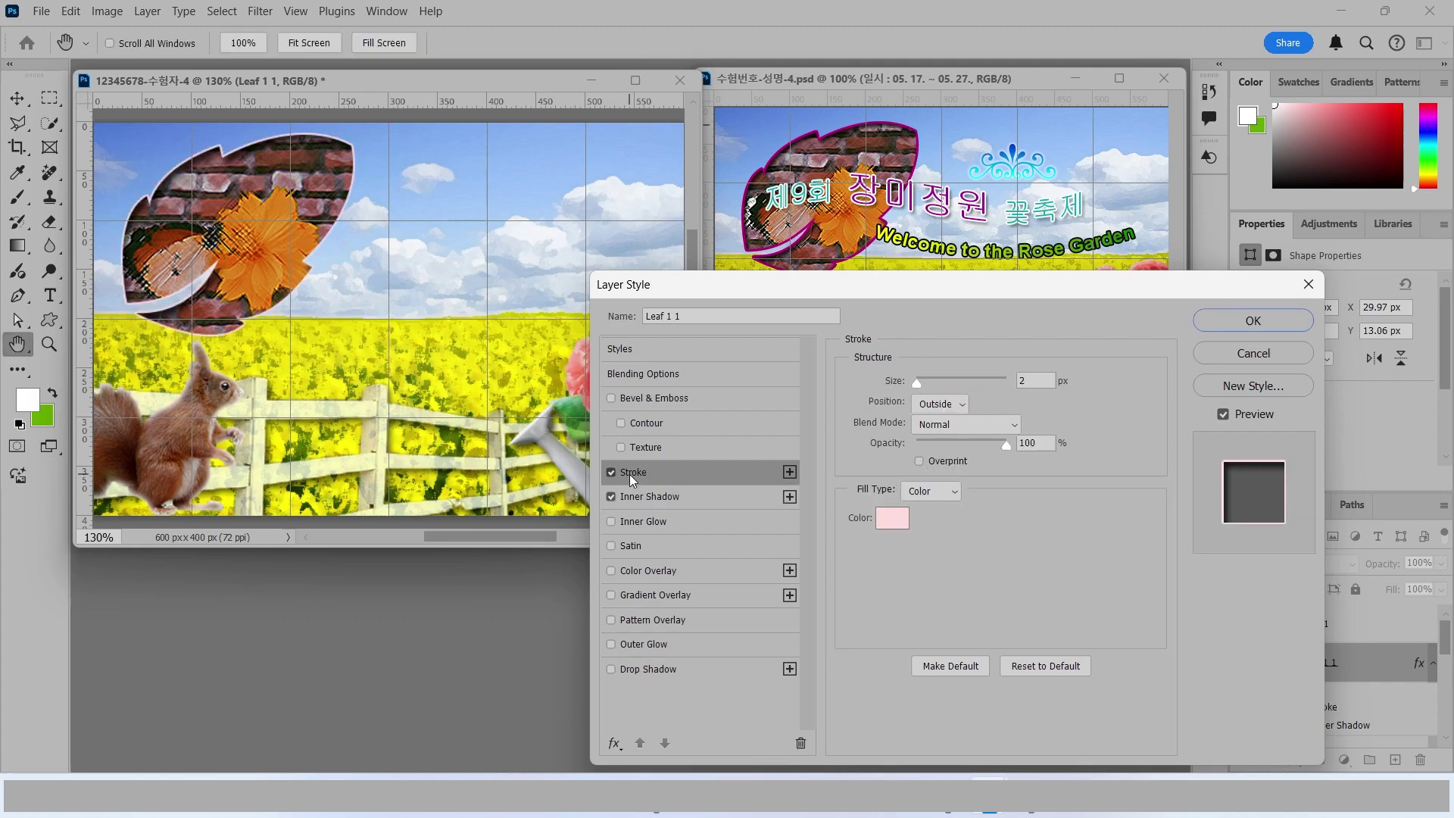
{"action": "left_click", "coordinate": [1027, 381]}
{"action": "type", "text": "3"}
{"action": "left_click", "coordinate": [891, 523]}
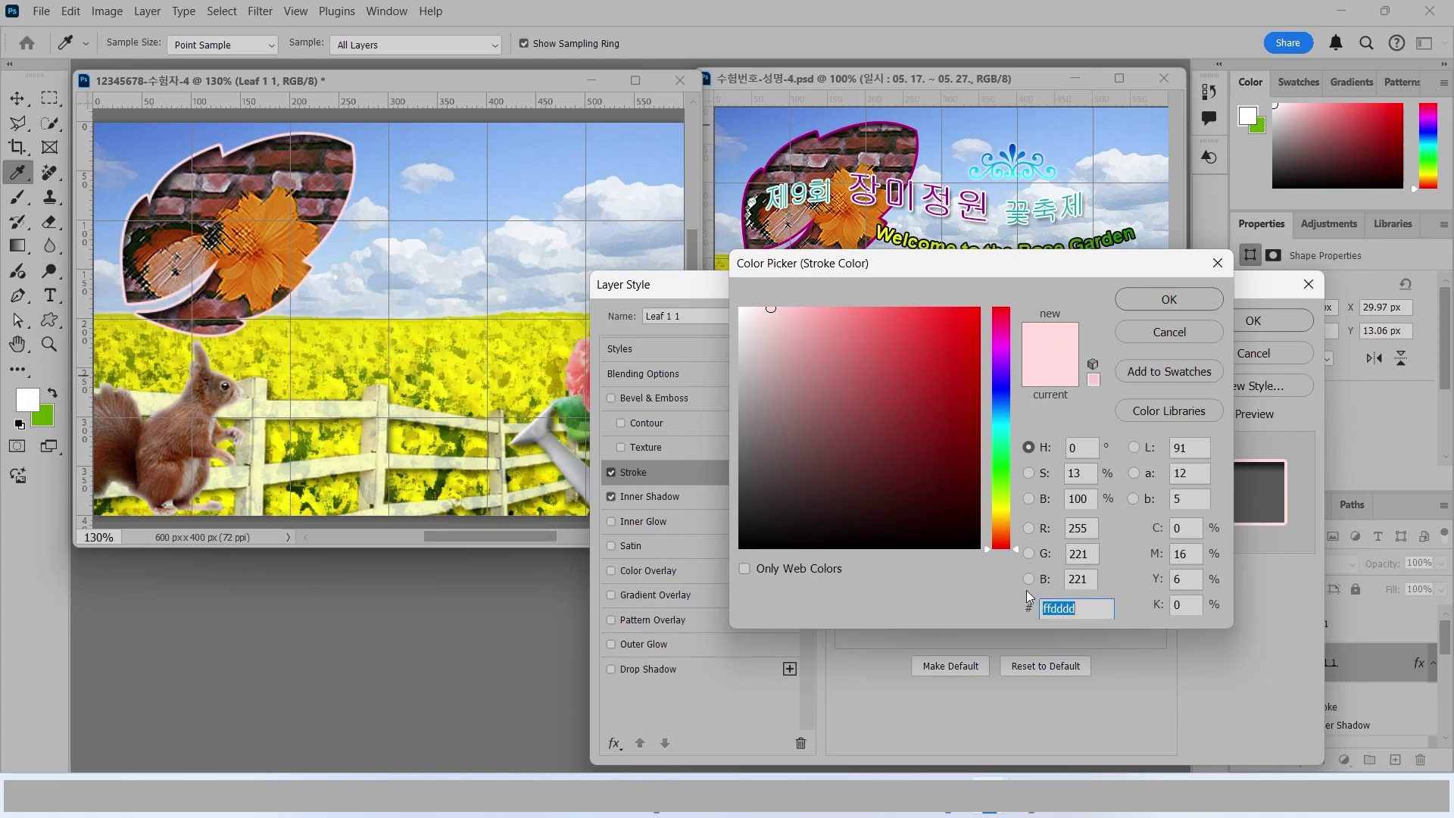
{"action": "key", "text": "BackSpace"}
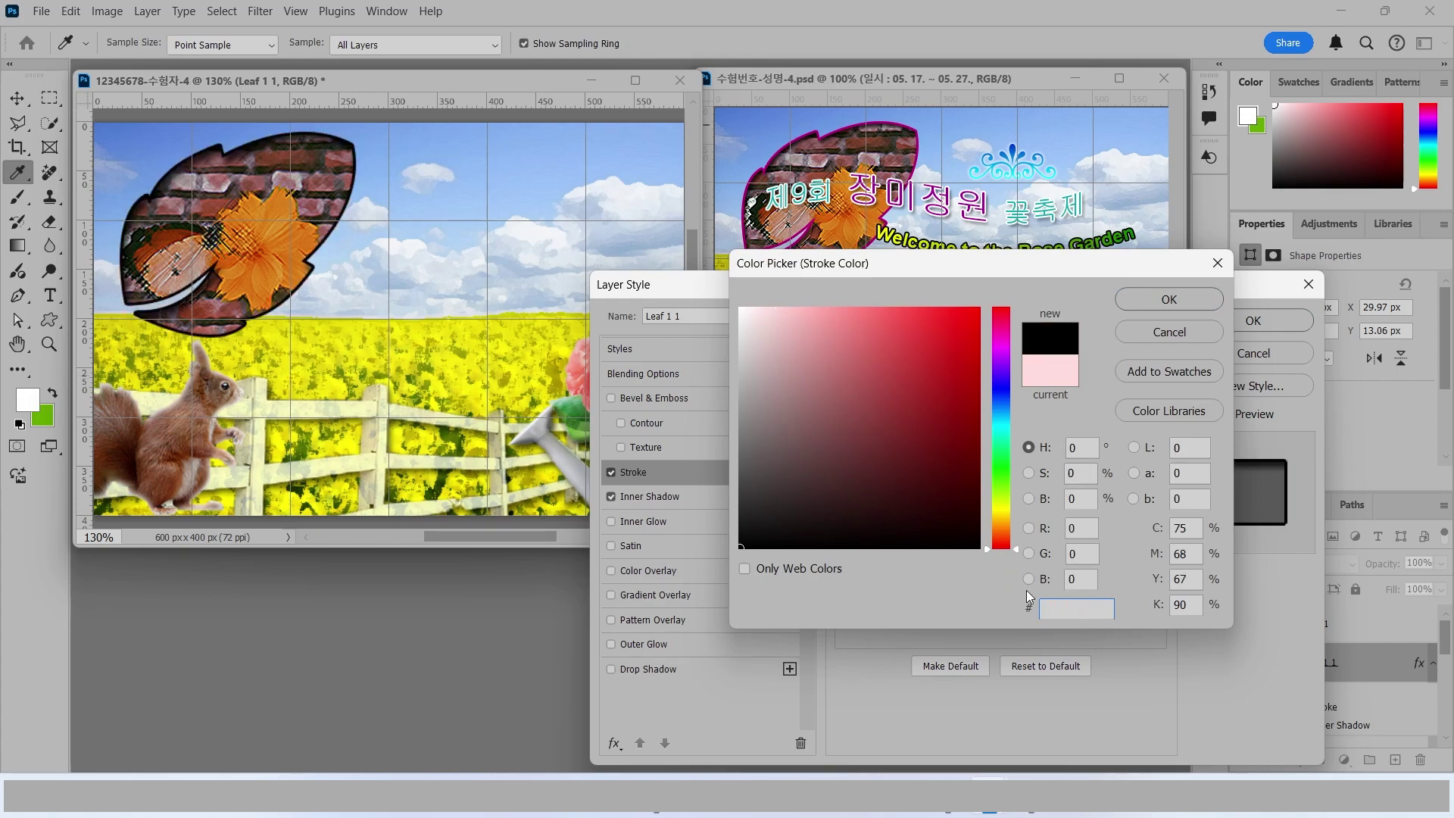
{"action": "type", "text": "aa0077"}
{"action": "key", "text": "Return"}
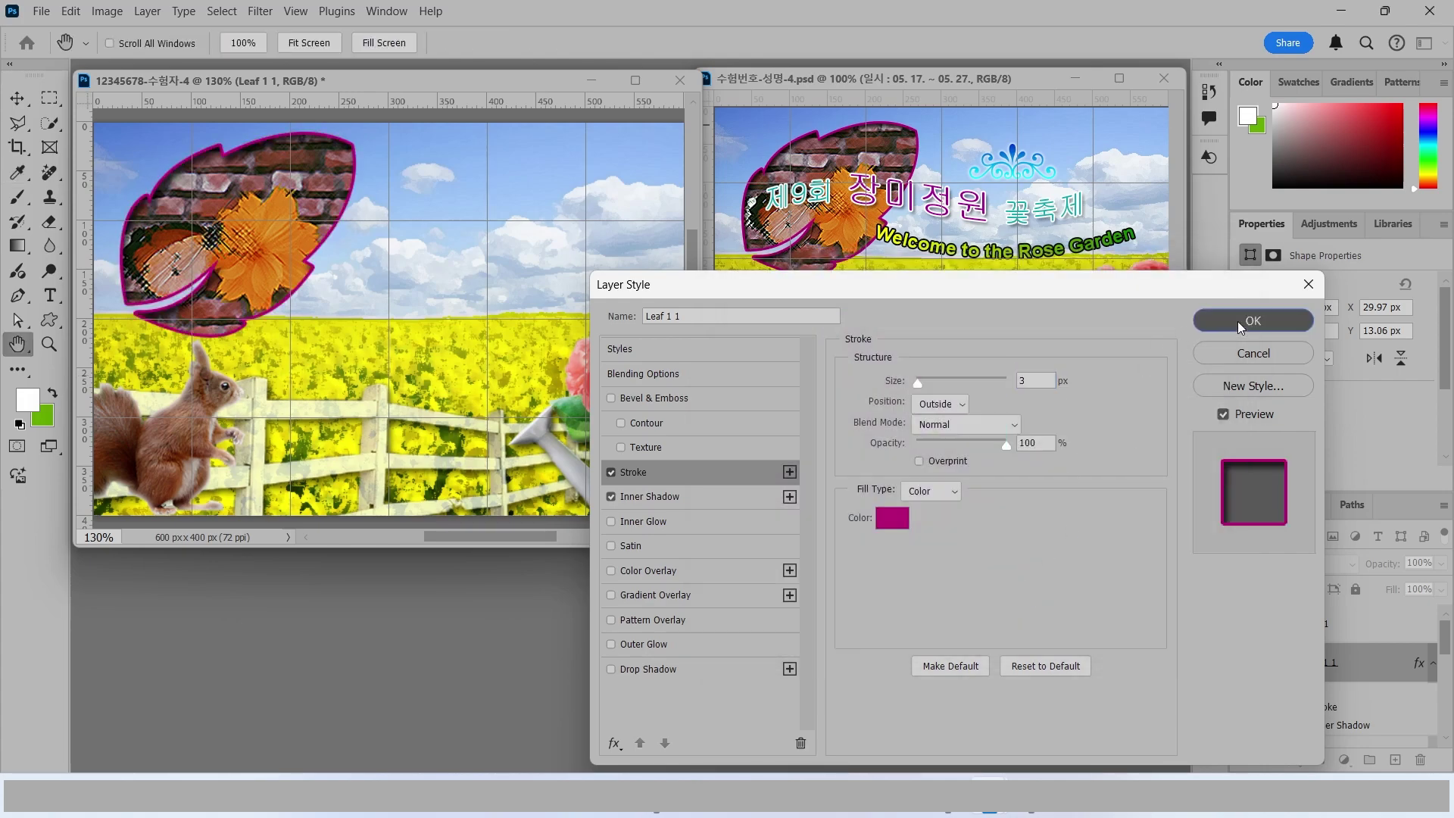
{"action": "left_click", "coordinate": [1239, 321]}
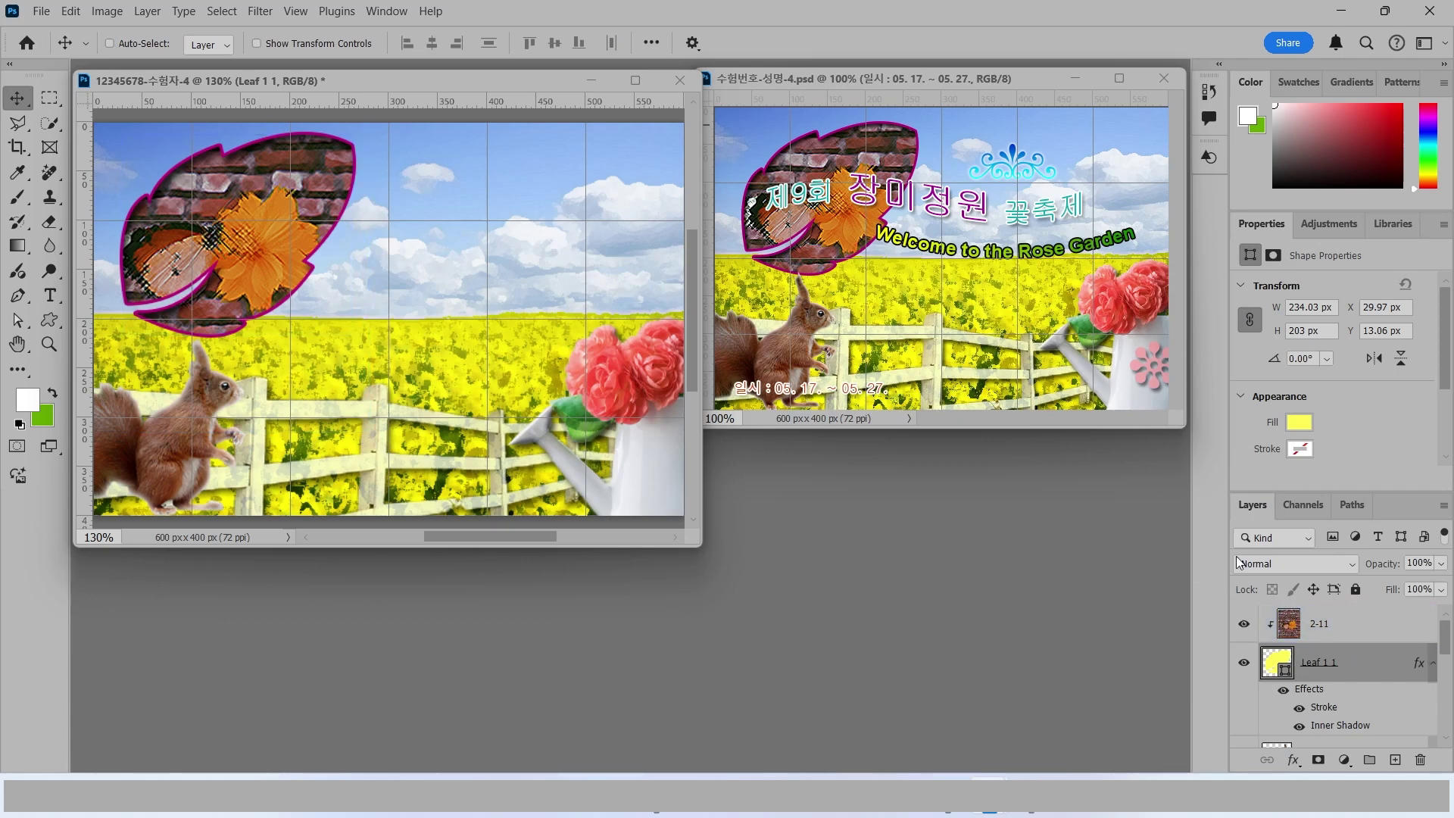
Step: Draw the Ornament 5 custom shape about 116 × 47 px in the sky, on a new layer above the 2-11 layer
{"action": "left_click", "coordinate": [1341, 629]}
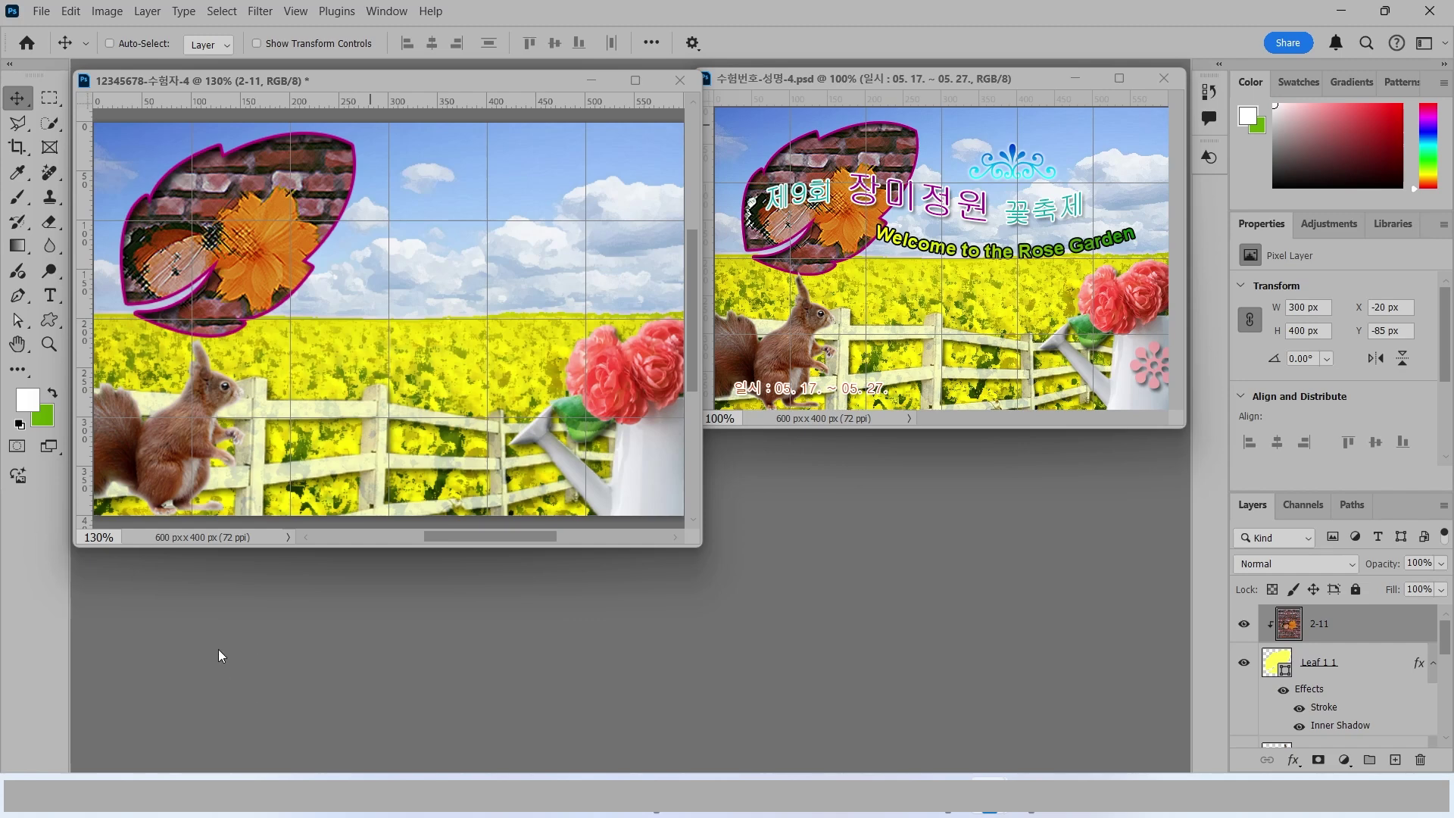
{"action": "left_click", "coordinate": [47, 322]}
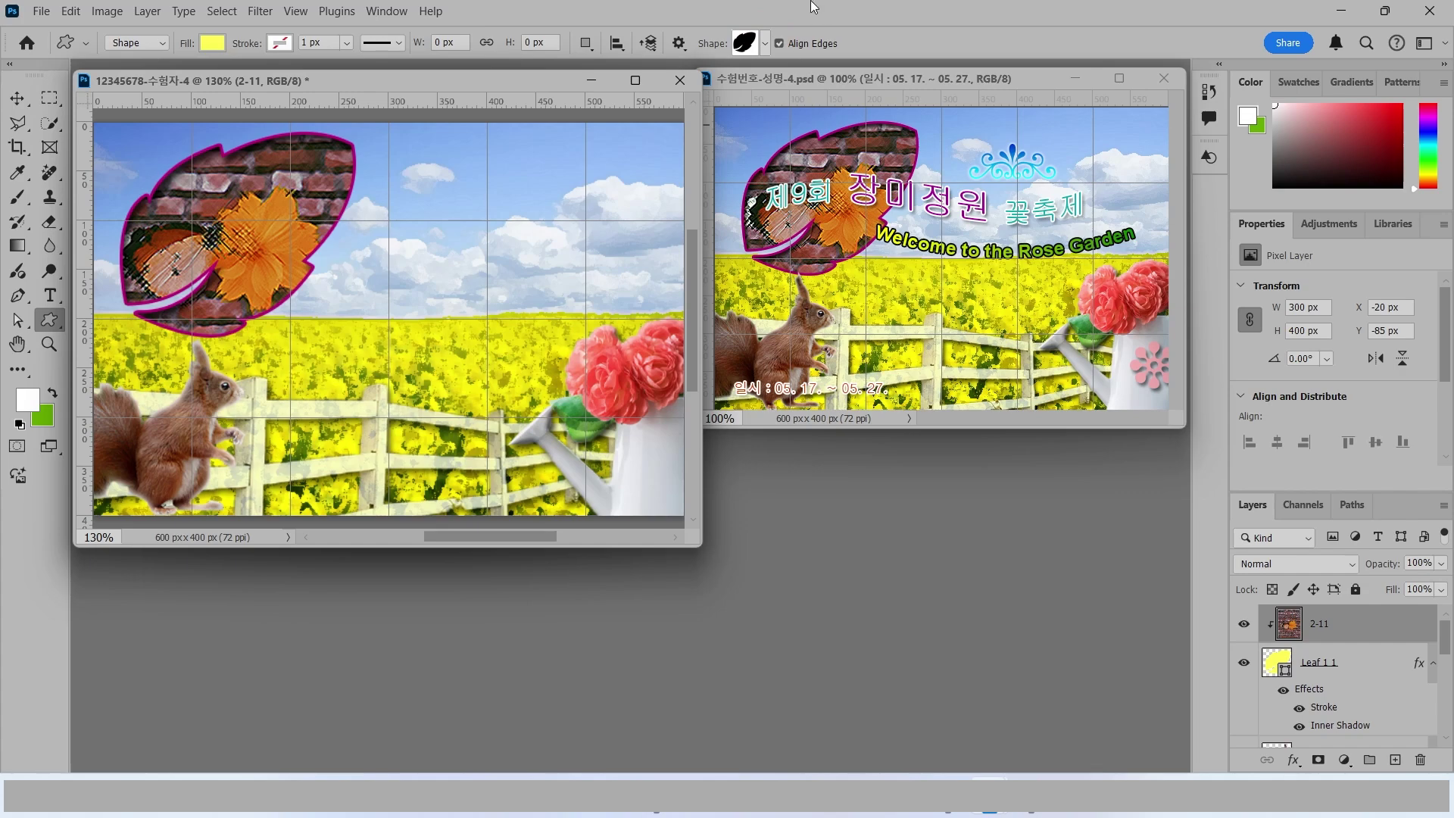
{"action": "left_click", "coordinate": [746, 47]}
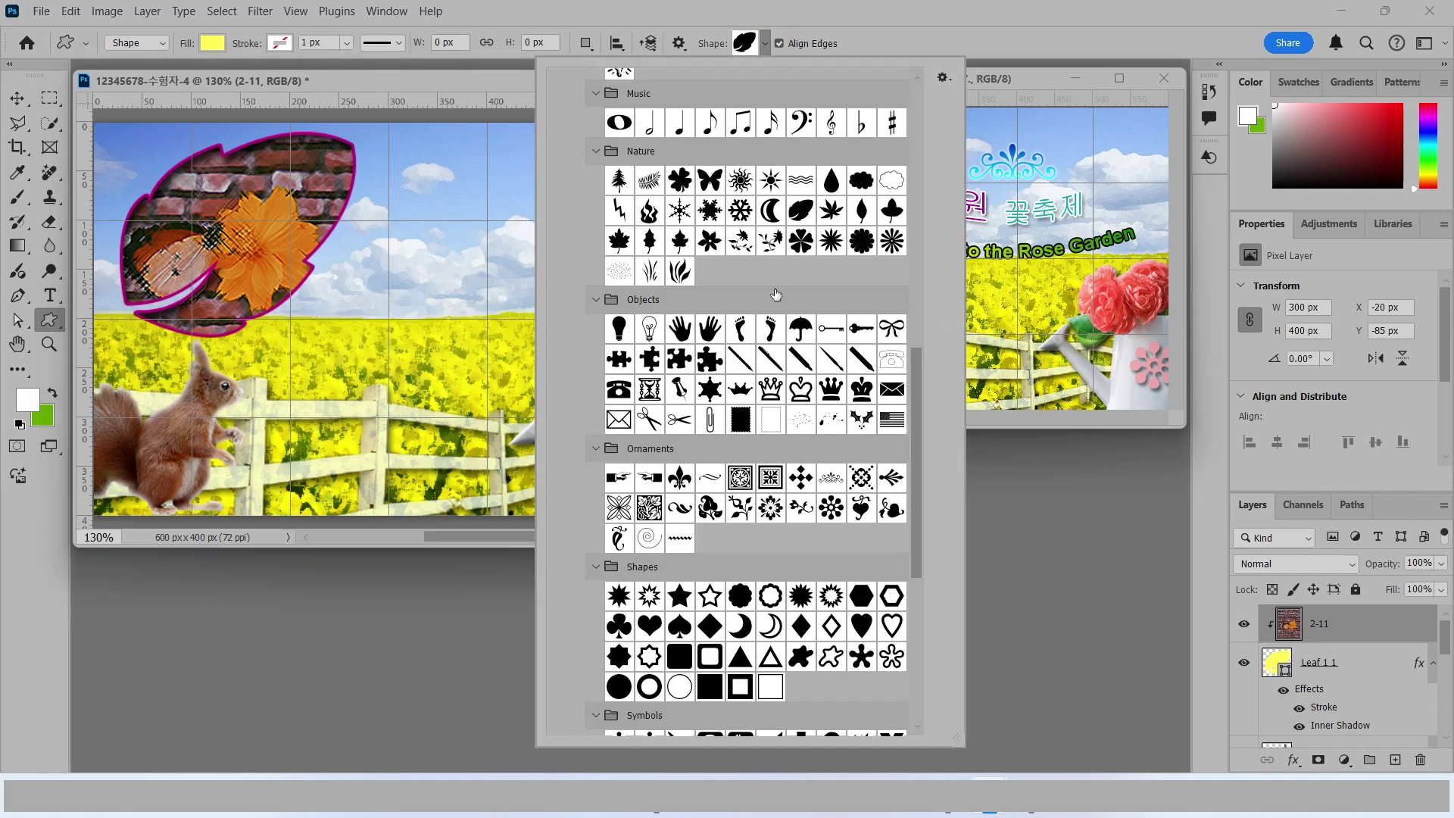
{"action": "left_click", "coordinate": [831, 477]}
{"action": "left_click", "coordinate": [853, 30]}
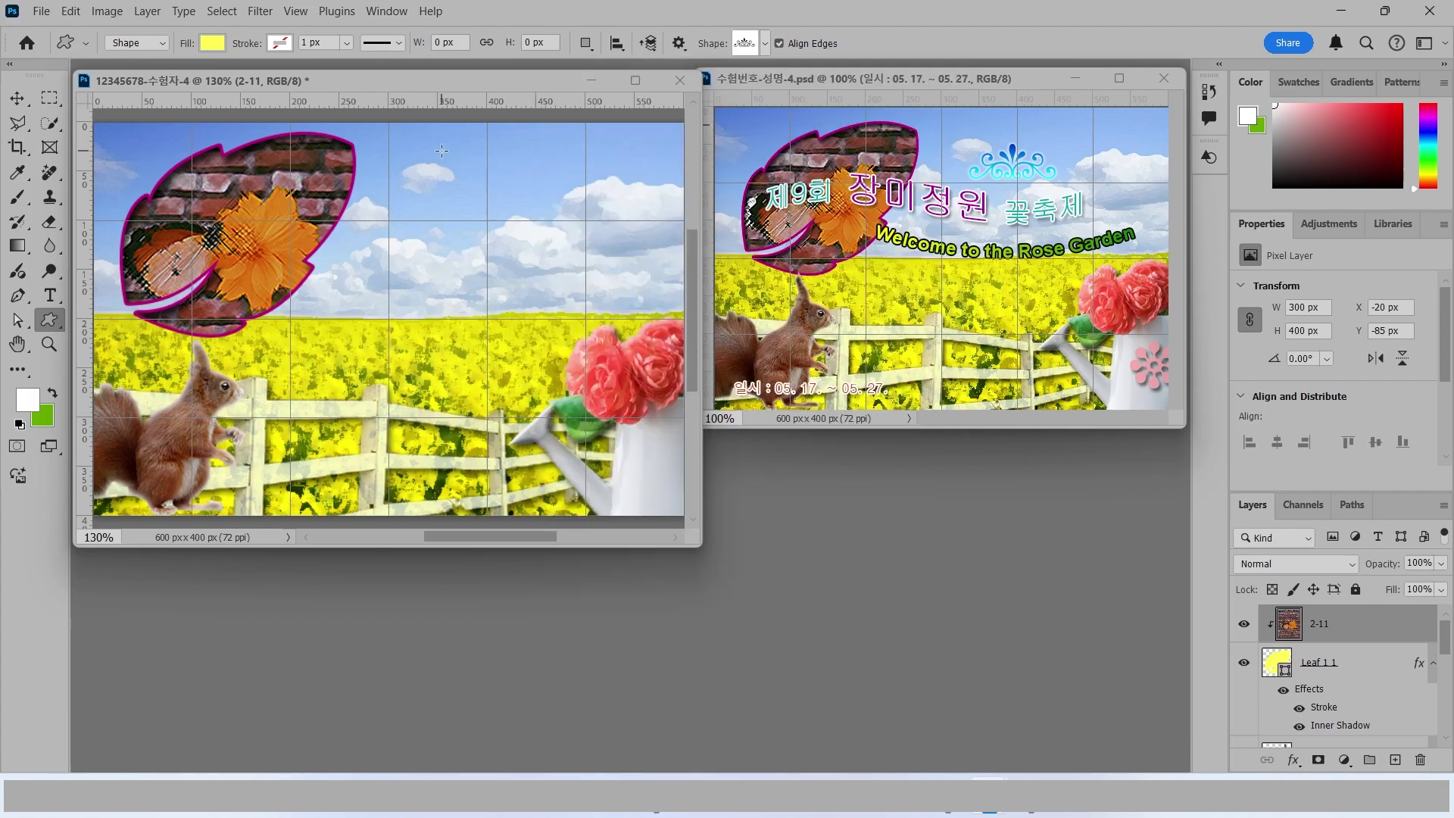
{"action": "left_click_drag", "start_coordinate": [457, 158], "coordinate": [570, 215]}
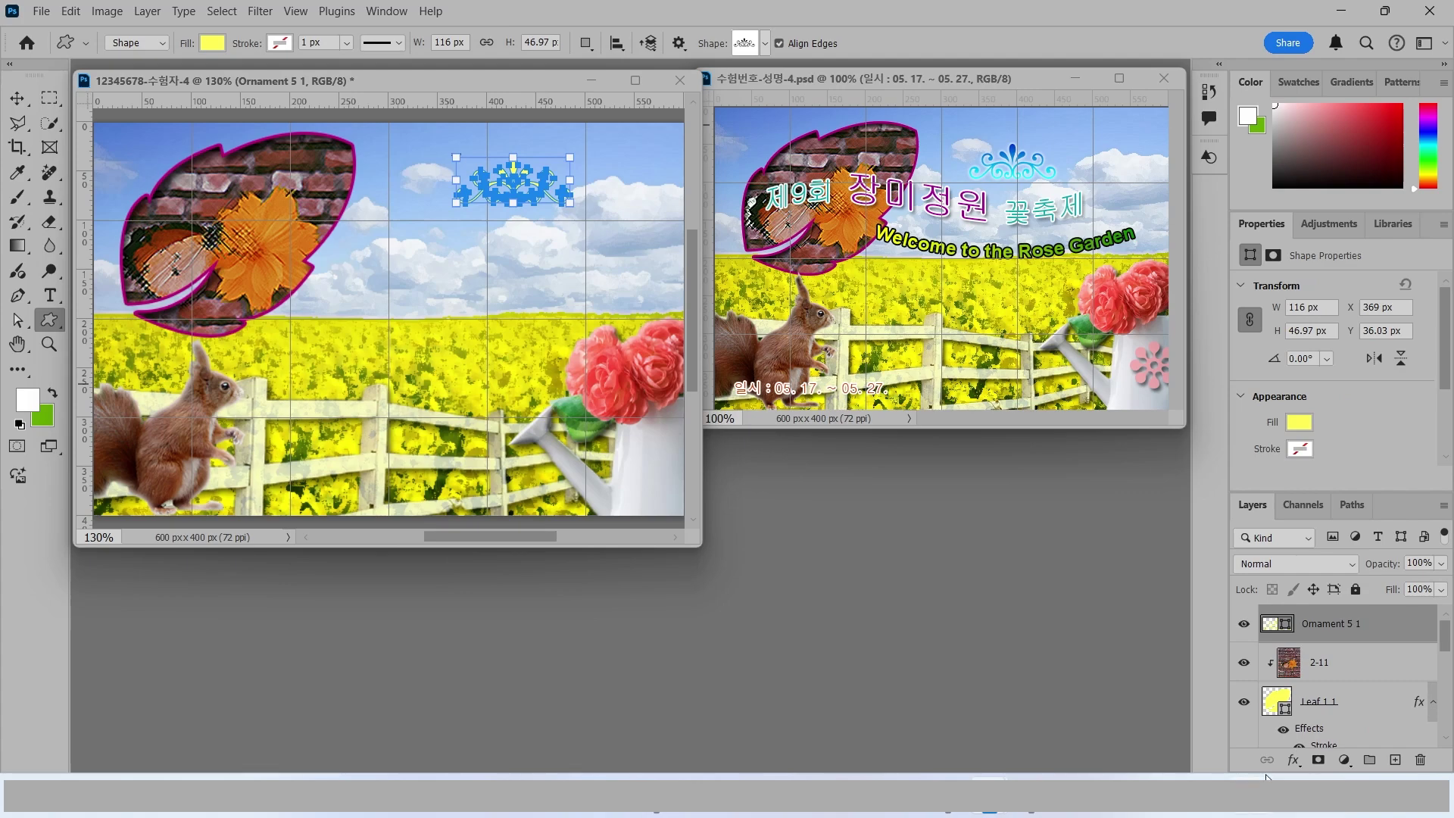
Step: Add a Gradient Overlay to the ornament layer and set the gradient's start colour stop to #0033cc
{"action": "left_click", "coordinate": [1294, 760]}
{"action": "key", "text": "Escape"}
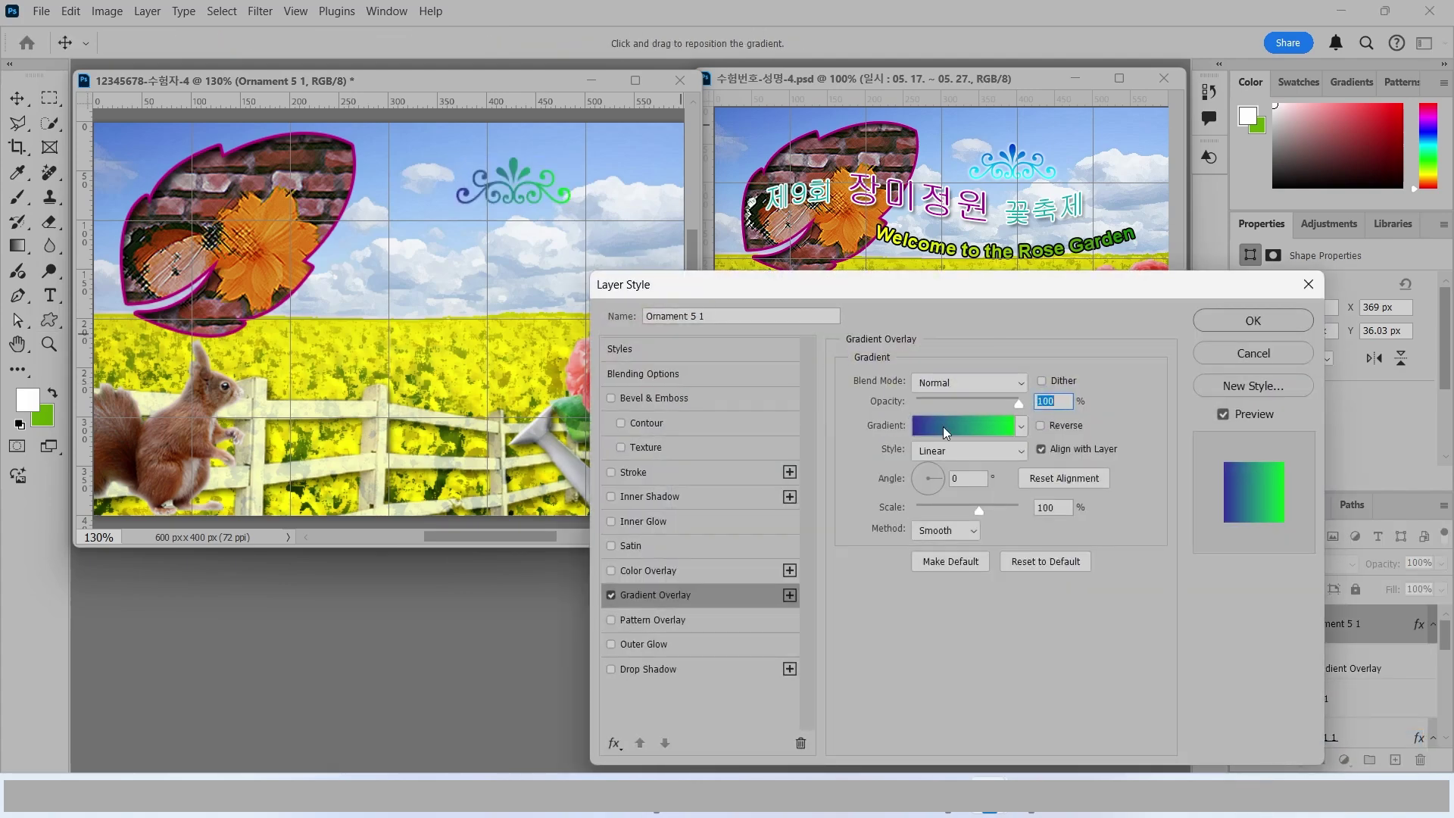
{"action": "key", "text": "alt"}
{"action": "left_click", "coordinate": [952, 423]}
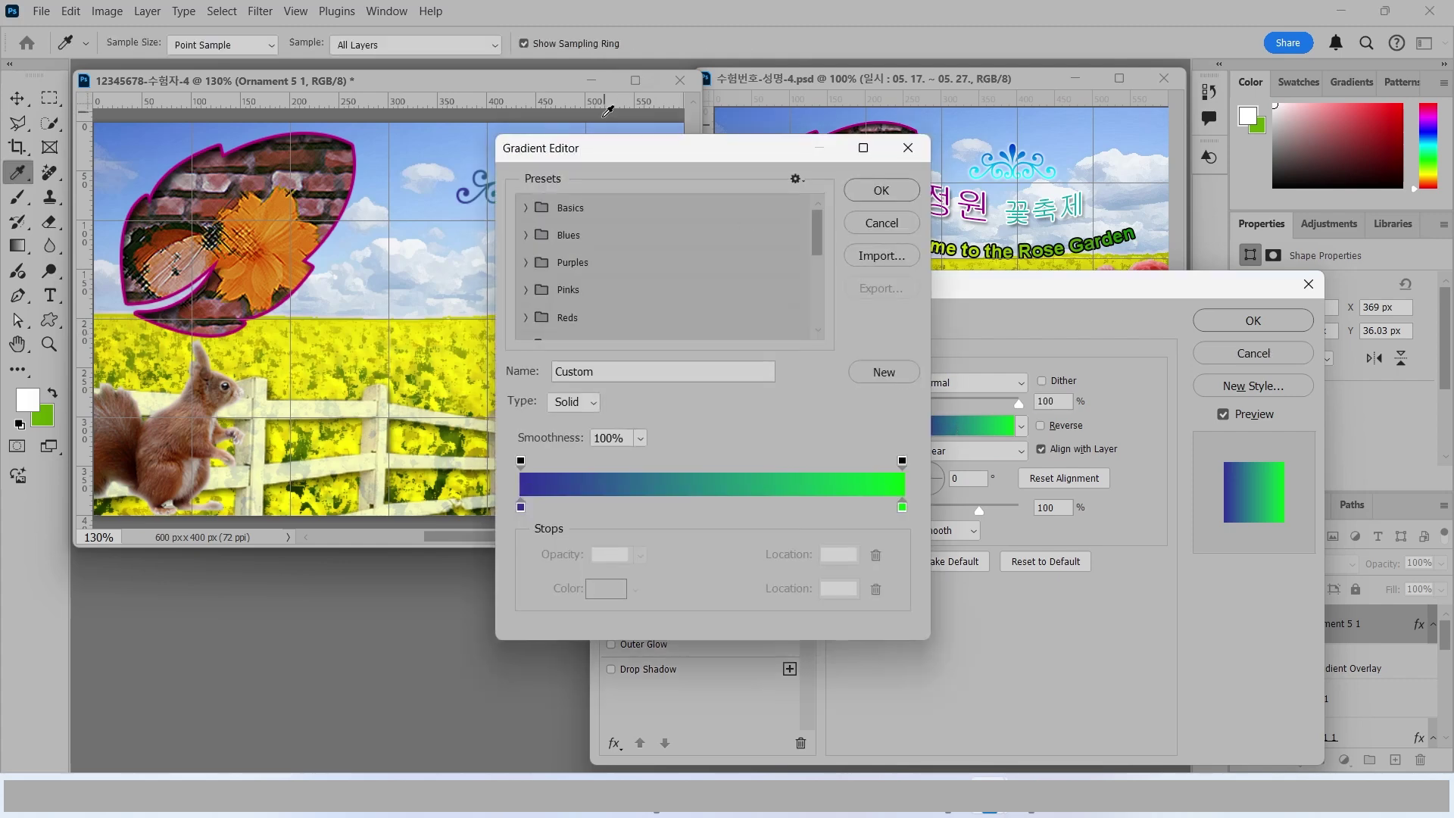
{"action": "left_click_drag", "start_coordinate": [599, 155], "coordinate": [718, 217]}
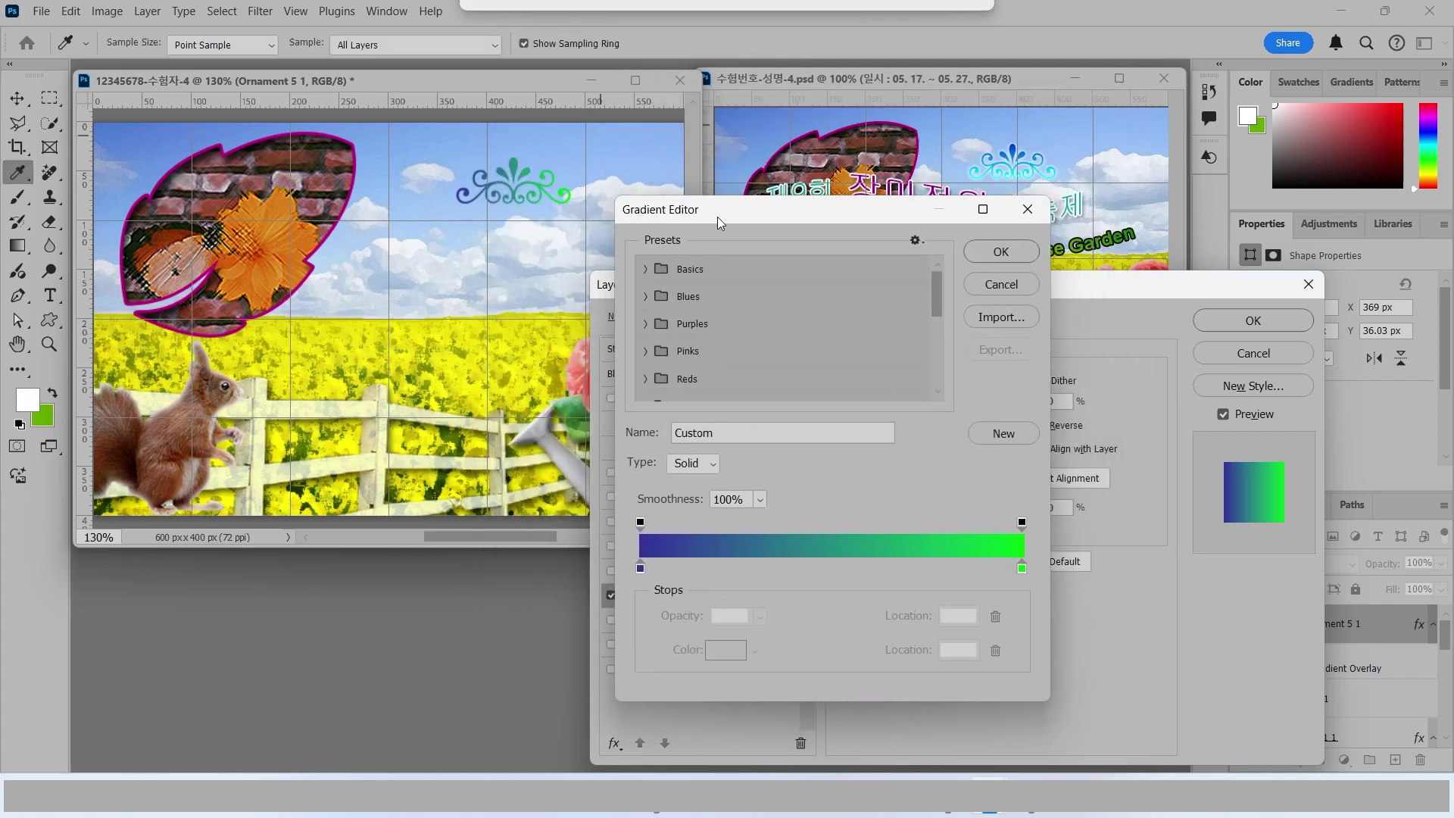
{"action": "left_click", "coordinate": [640, 569]}
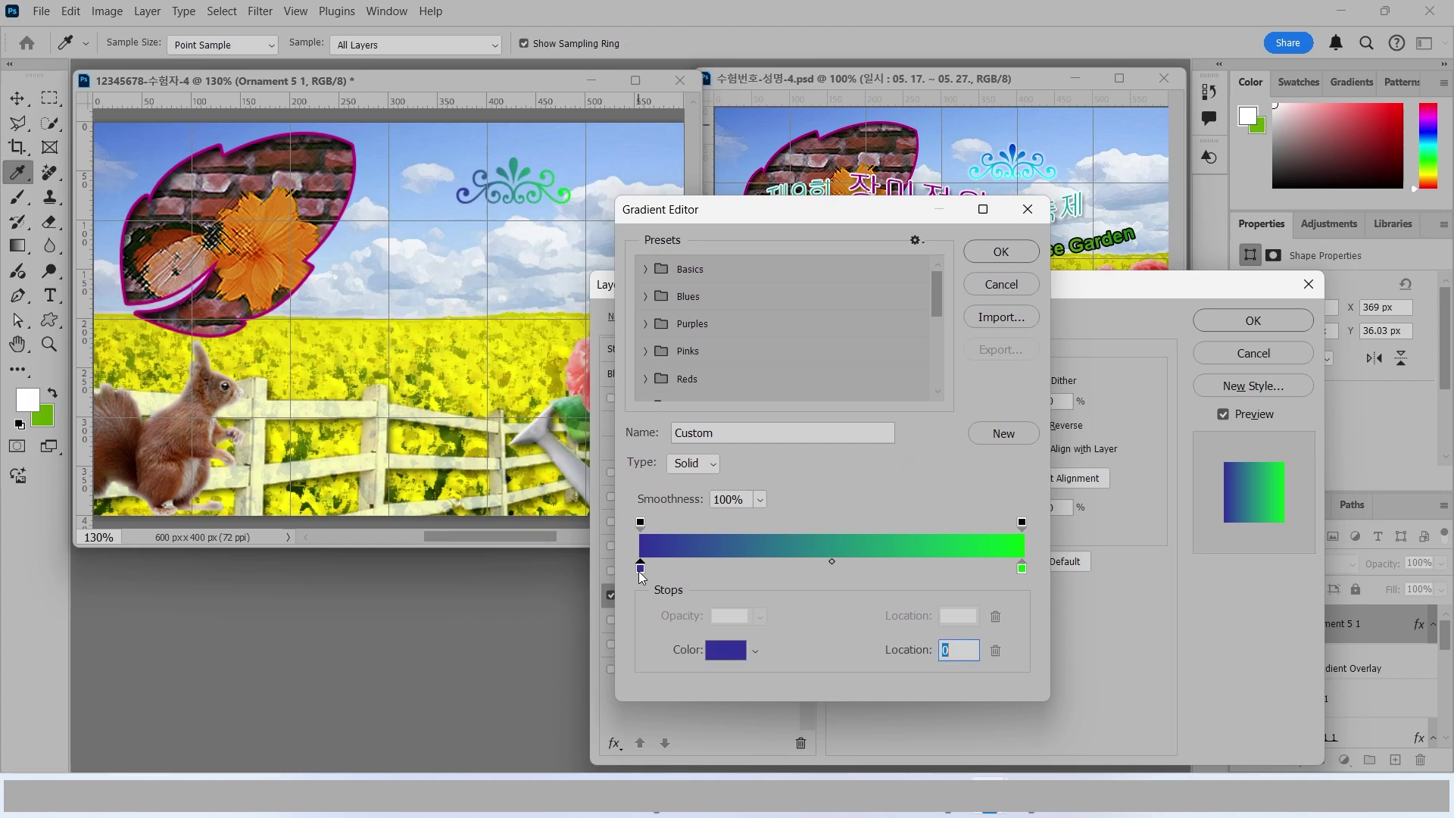
{"action": "left_click", "coordinate": [724, 650]}
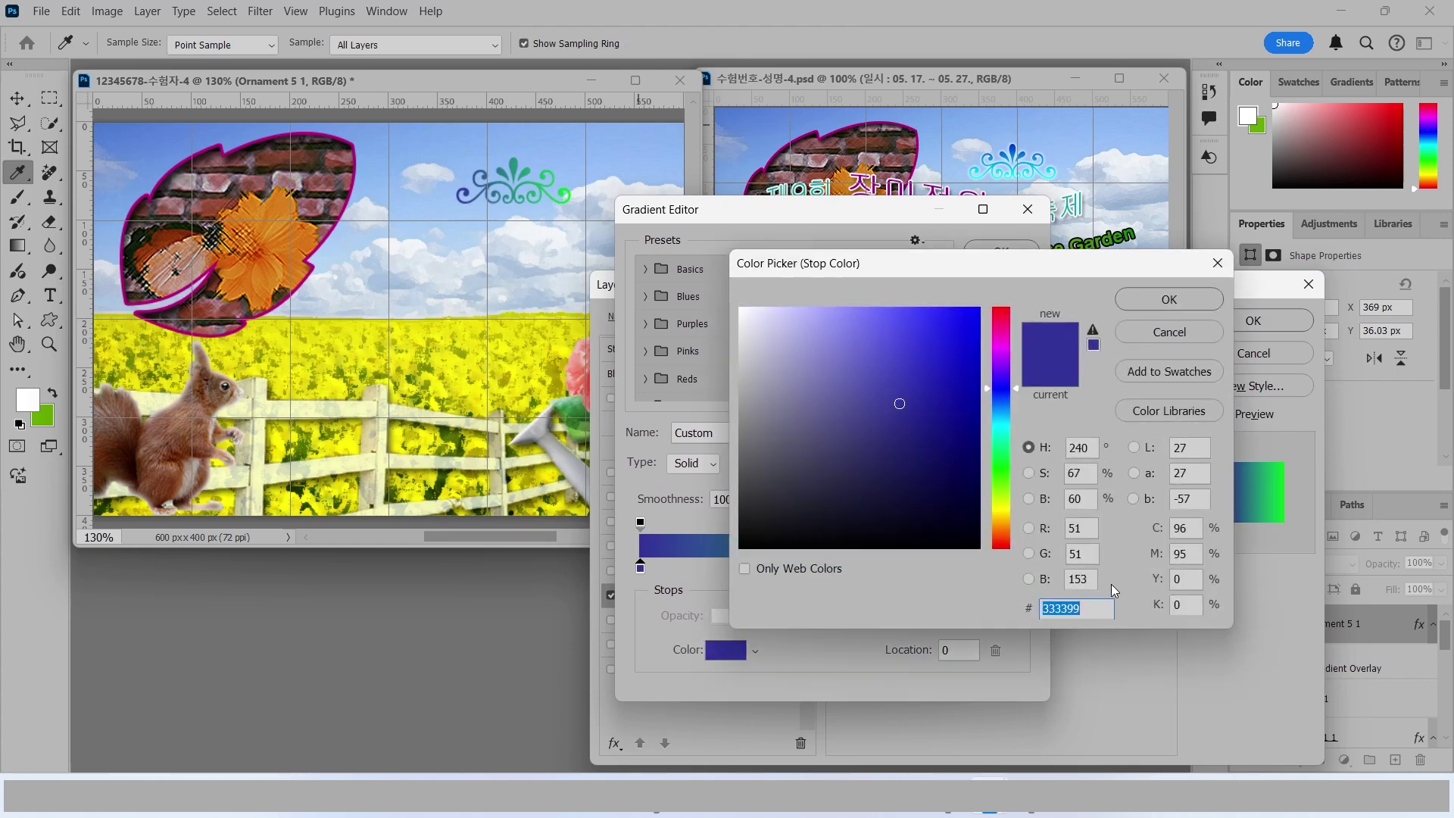
{"action": "type", "text": "0033c"}
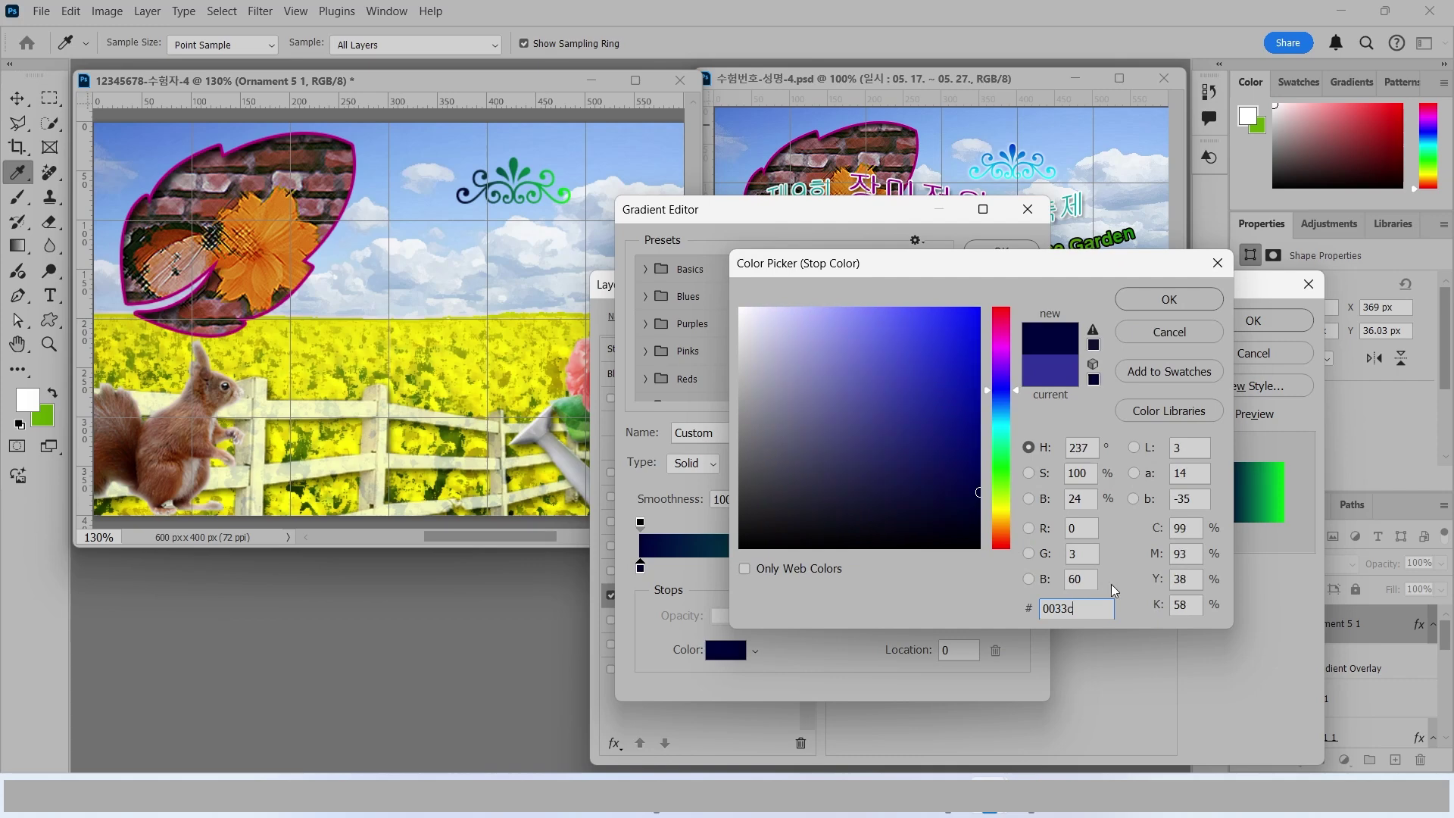
{"action": "type", "text": "c"}
{"action": "key", "text": "Return"}
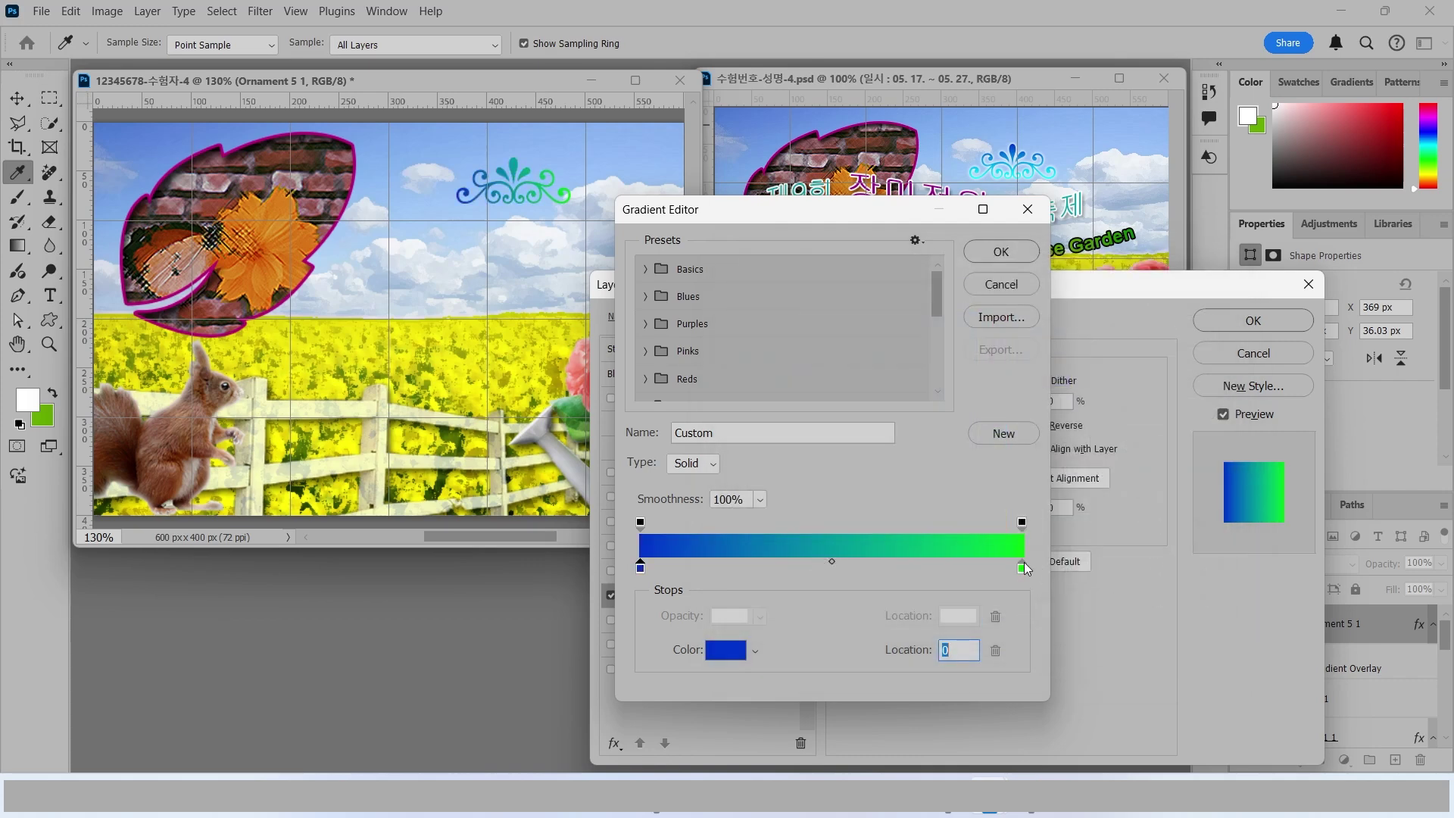
Step: Set the gradient's end colour stop to #00ffff and accept the edited gradient
{"action": "left_click", "coordinate": [1022, 568]}
{"action": "left_click", "coordinate": [725, 650]}
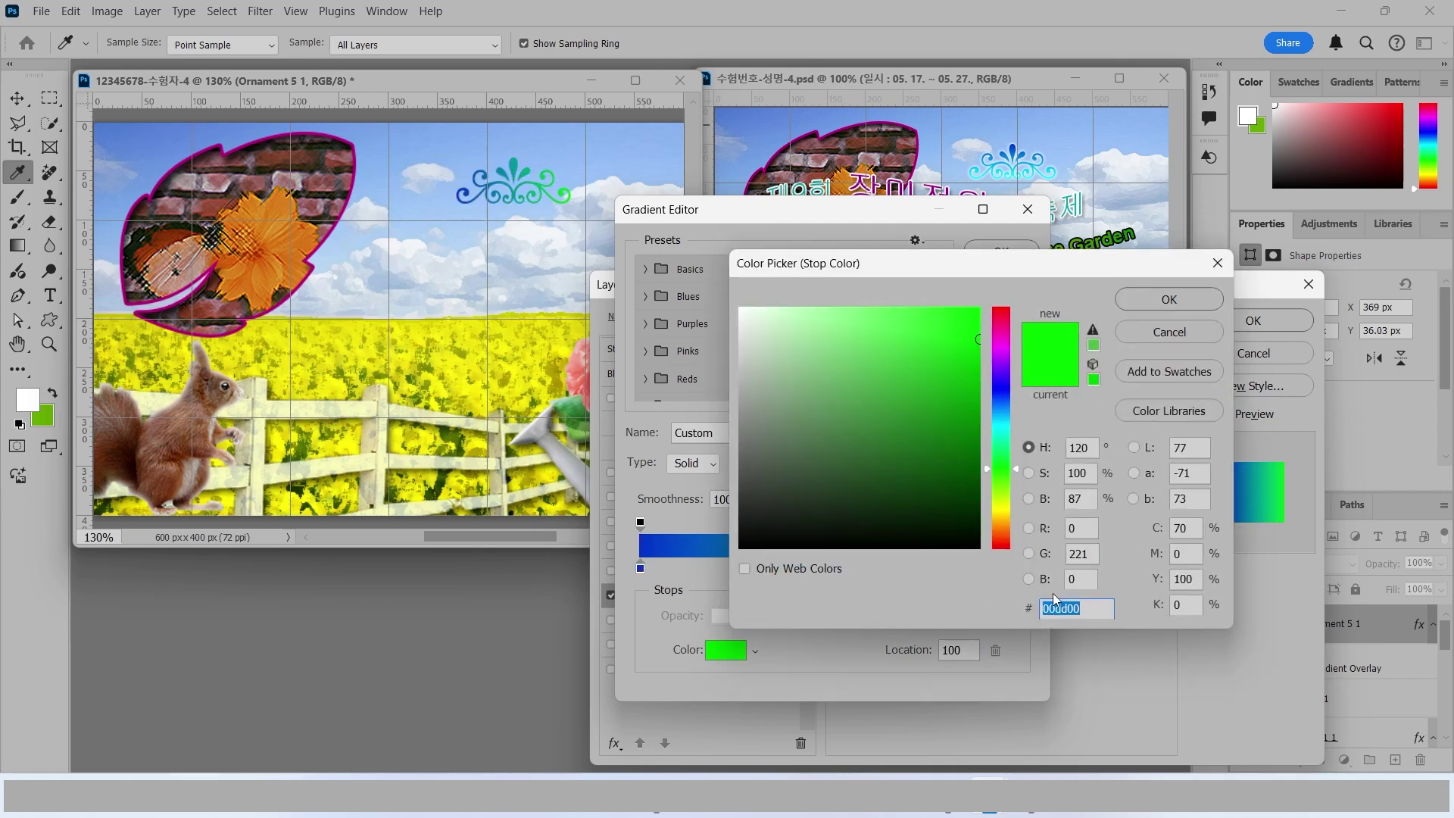
{"action": "type", "text": "00ffff"}
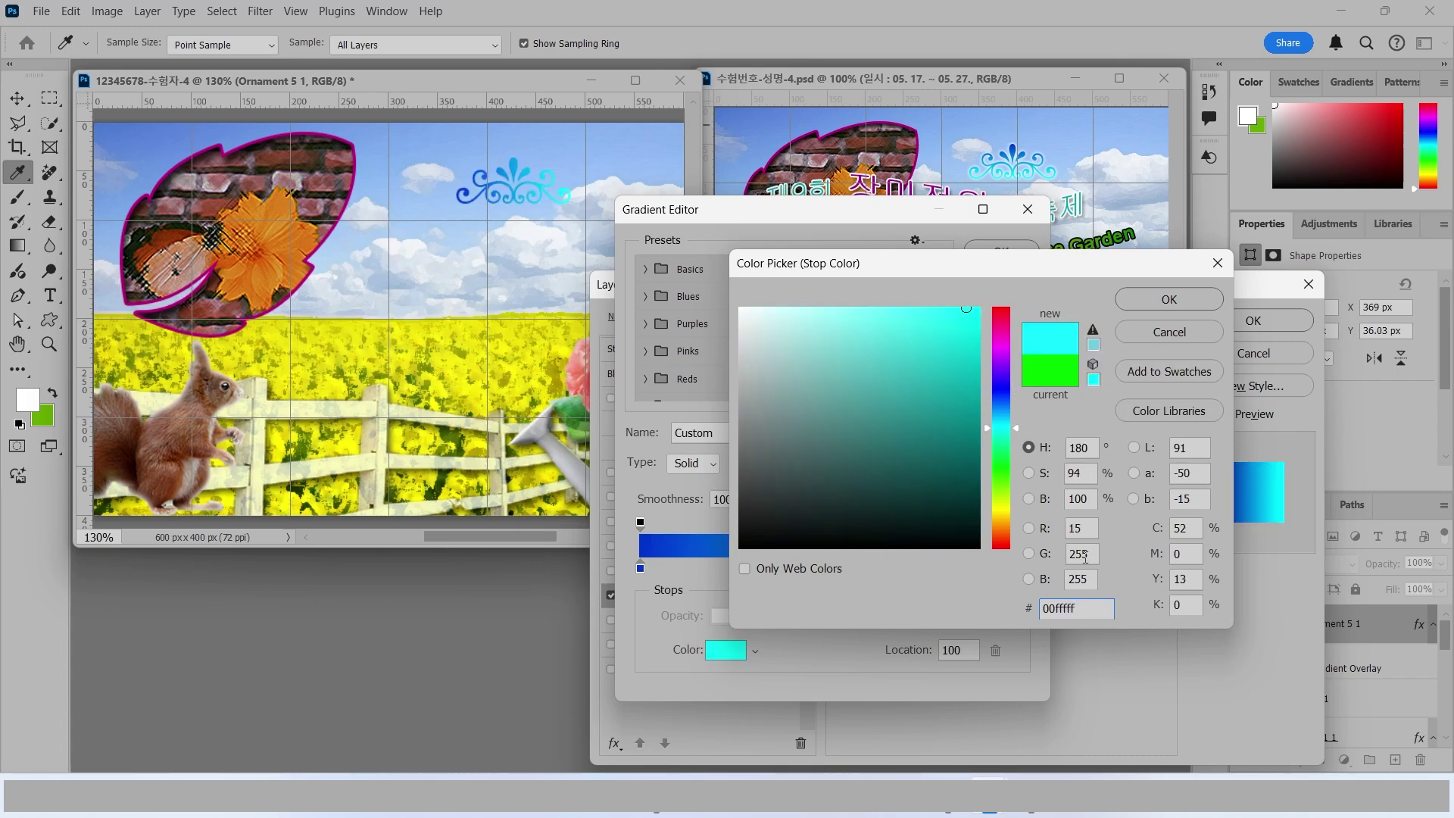
{"action": "left_click", "coordinate": [1169, 299]}
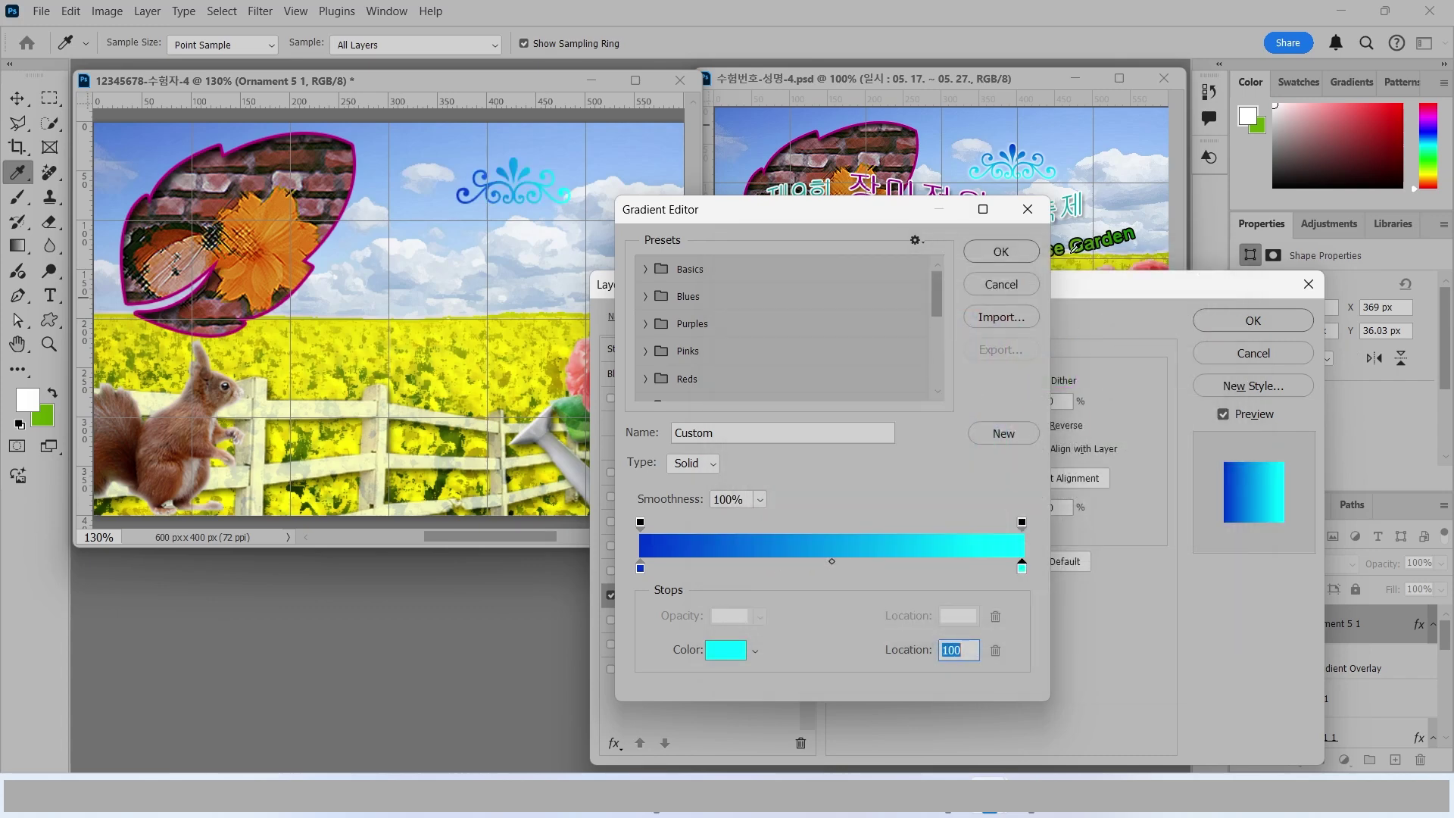
{"action": "left_click", "coordinate": [1000, 252]}
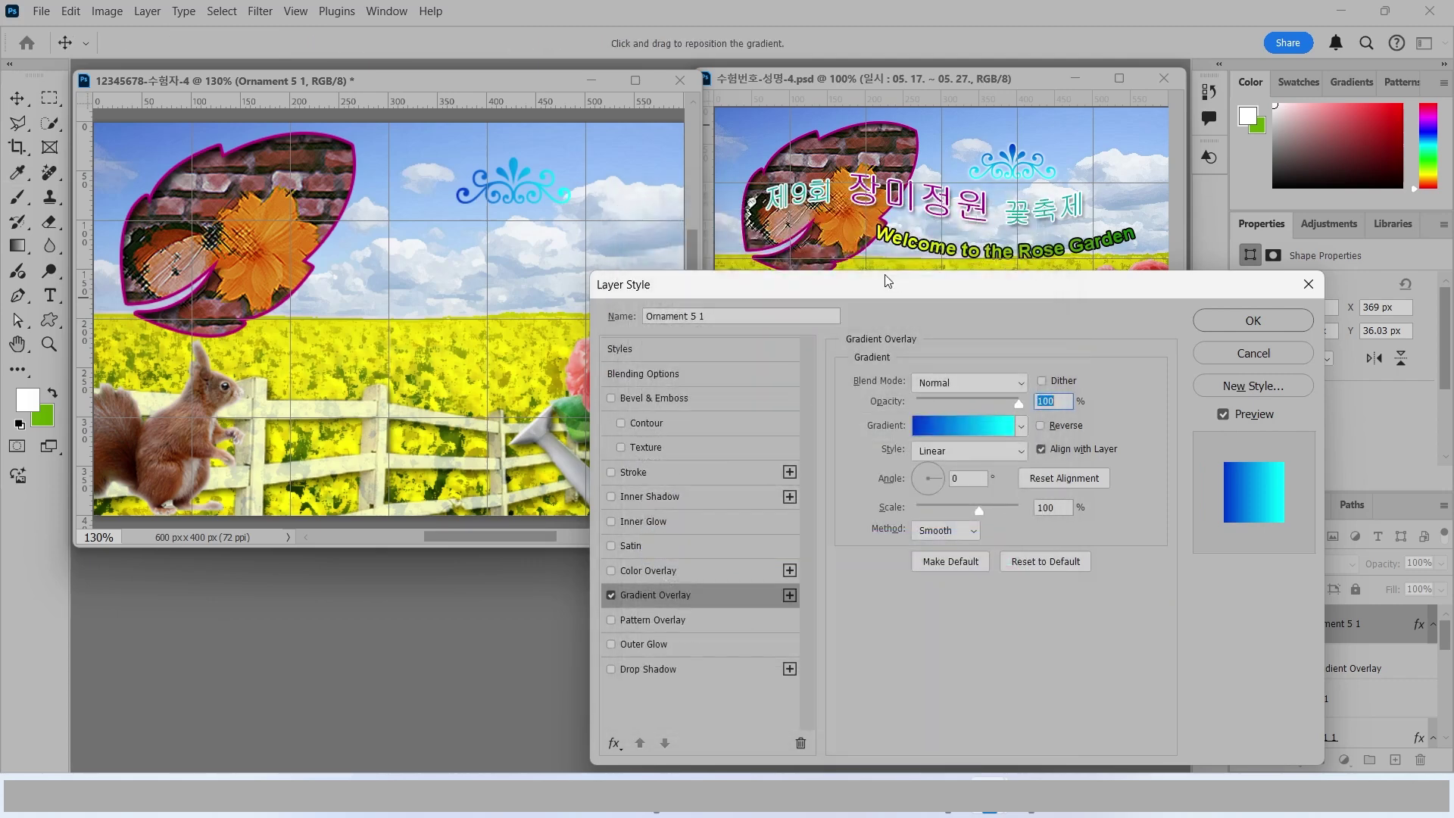
Step: Set the gradient overlay angle to about -89°, add an Outer Glow with 7 px size, and apply the layer style
{"action": "key", "text": "alt"}
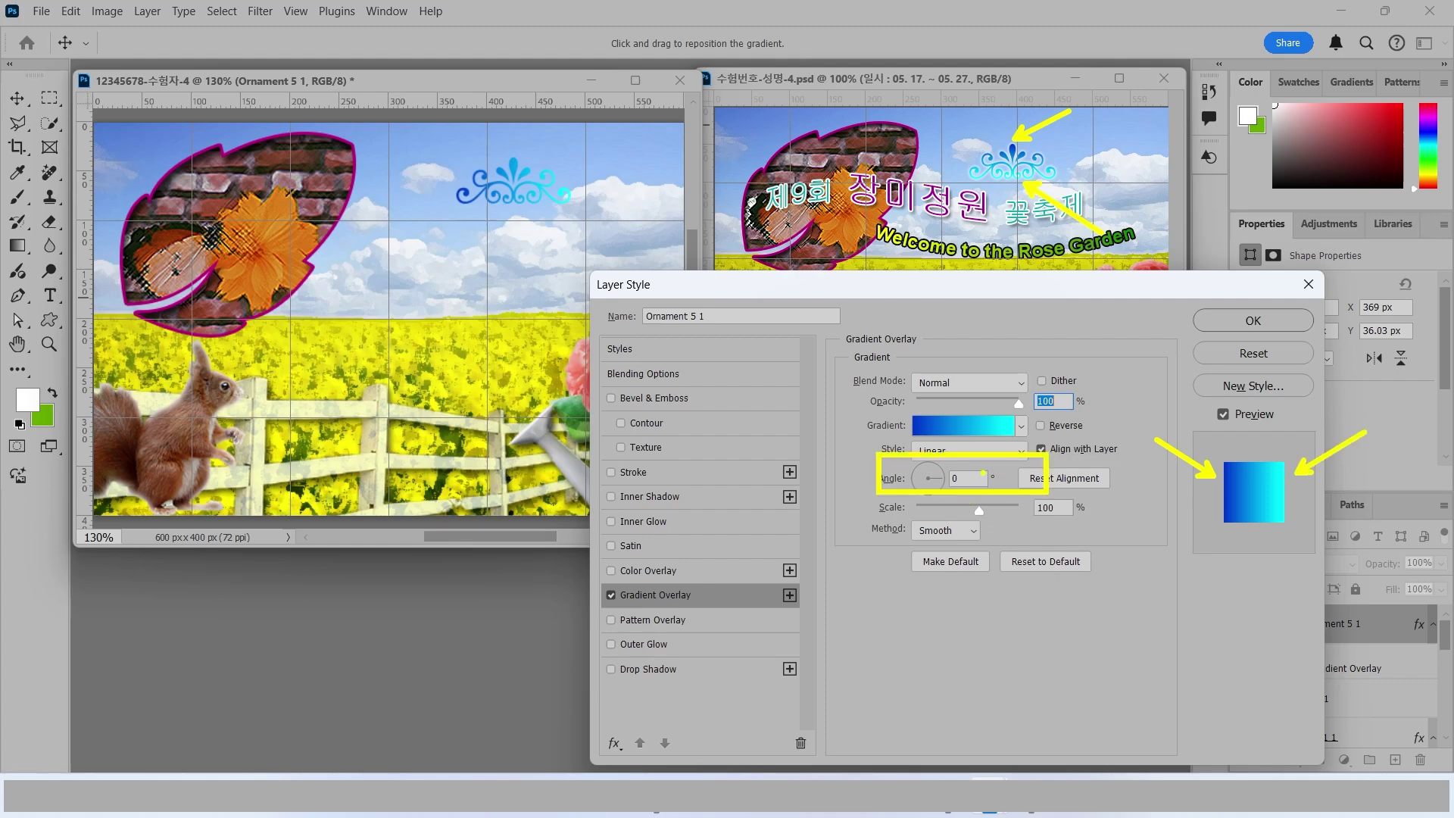
{"action": "left_click_drag", "start_coordinate": [942, 479], "coordinate": [929, 507]}
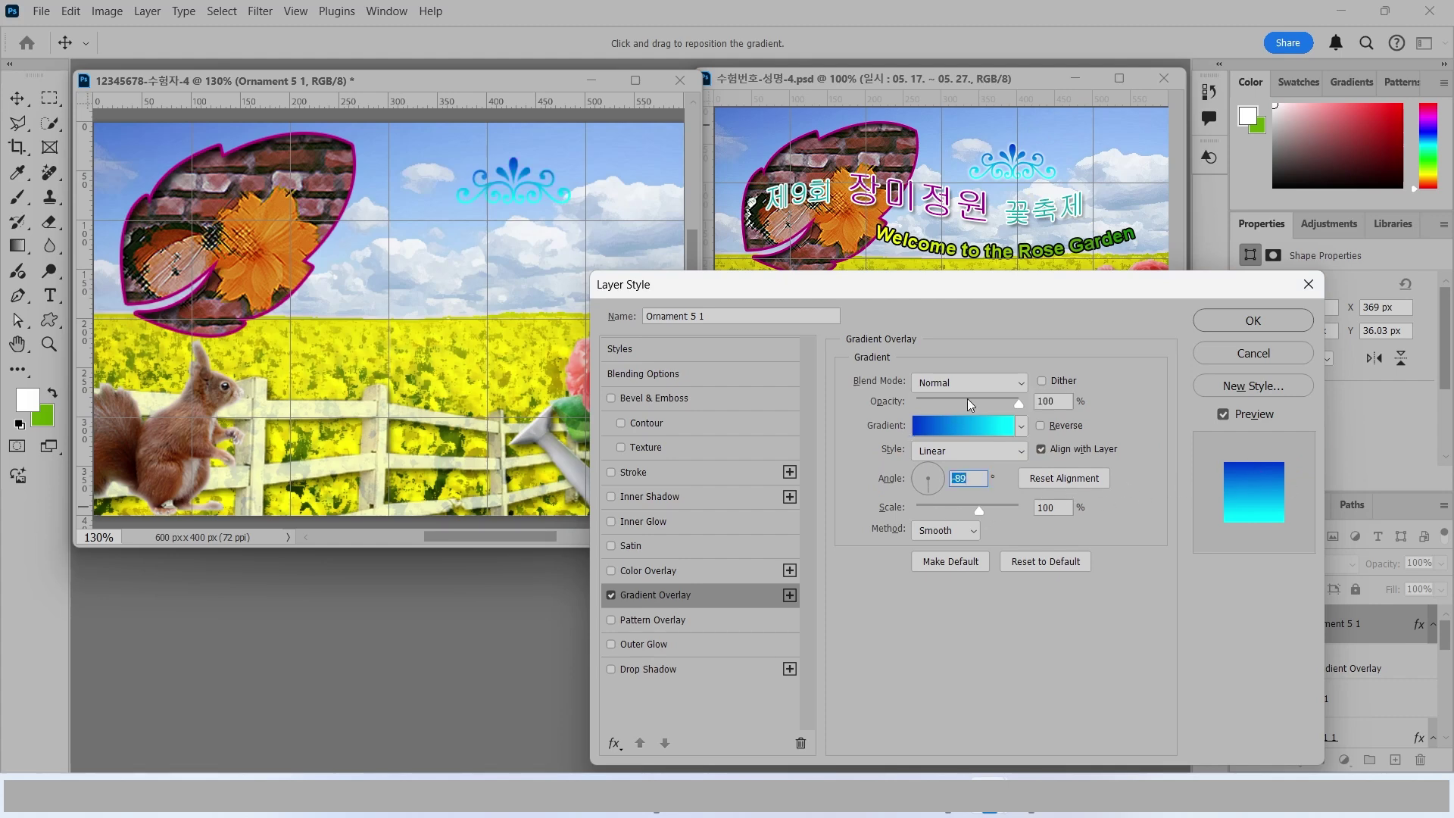
{"action": "left_click", "coordinate": [644, 643]}
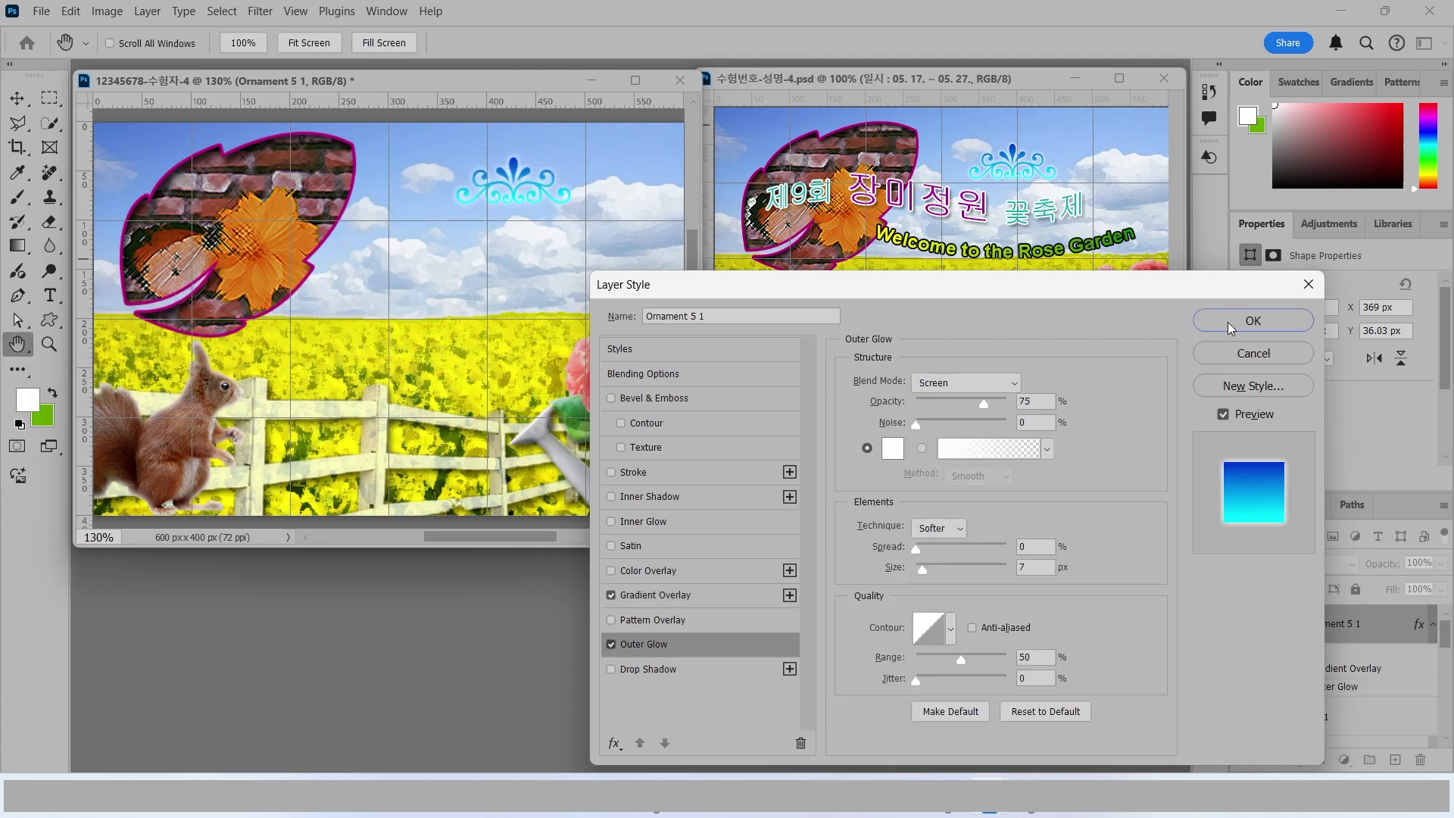
{"action": "left_click", "coordinate": [1252, 320]}
Step: Move the blue ornament within the sky to about X 336 px, Y 49 px
{"action": "key", "text": "v"}
{"action": "left_click_drag", "start_coordinate": [527, 192], "coordinate": [487, 186]}
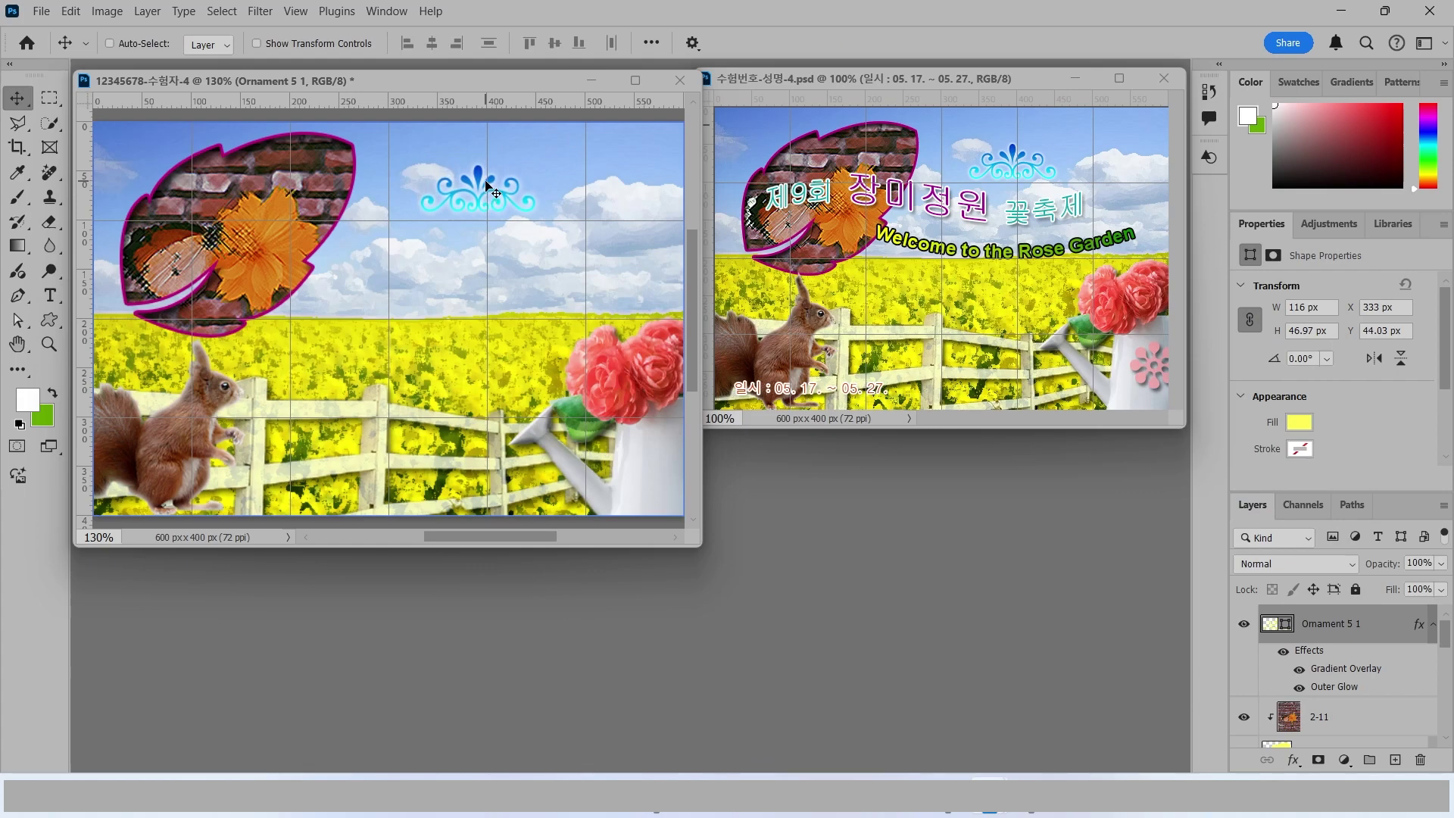
{"action": "key", "text": "Down"}
{"action": "key", "text": "Down"}
{"action": "key", "text": "Down"}
{"action": "key", "text": "Down"}
{"action": "key", "text": "Down"}
{"action": "key", "text": "Right"}
{"action": "key", "text": "Right"}
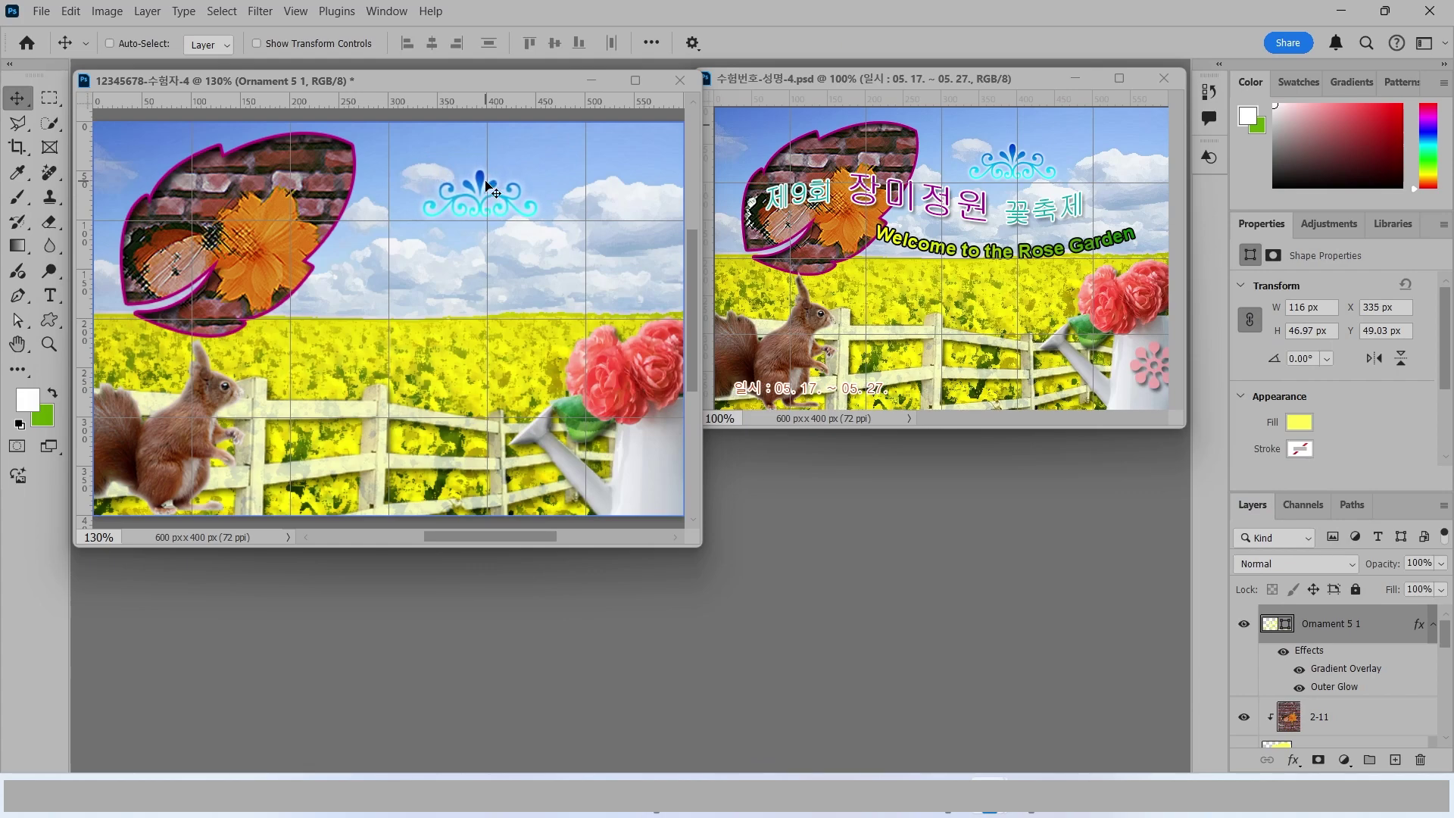
{"action": "key", "text": "Right"}
Step: Draw the Floral Ornament 4 custom shape about 62 × 60 px over the middle of the field's horizon
{"action": "key", "text": "u"}
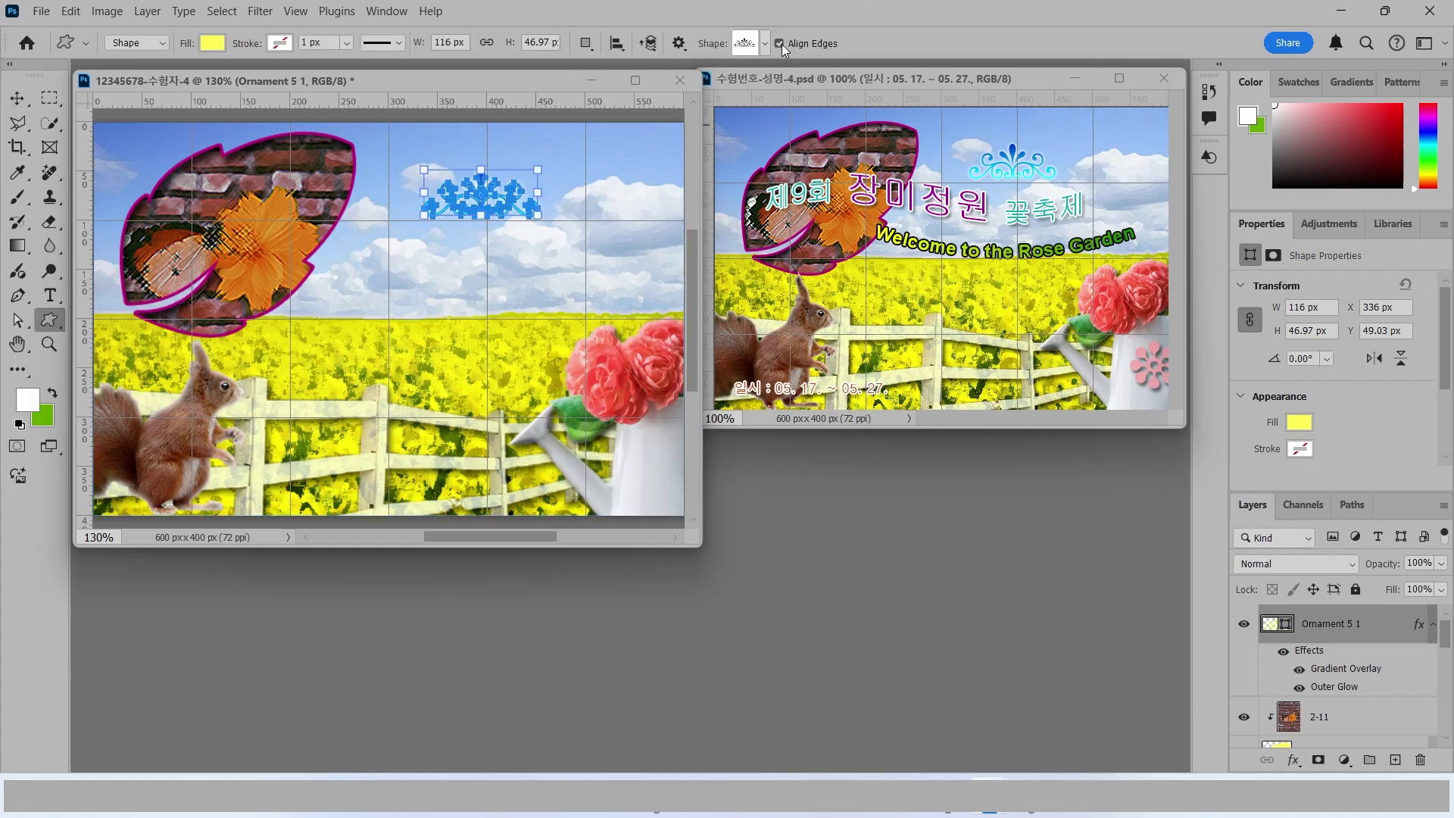
{"action": "left_click", "coordinate": [765, 43]}
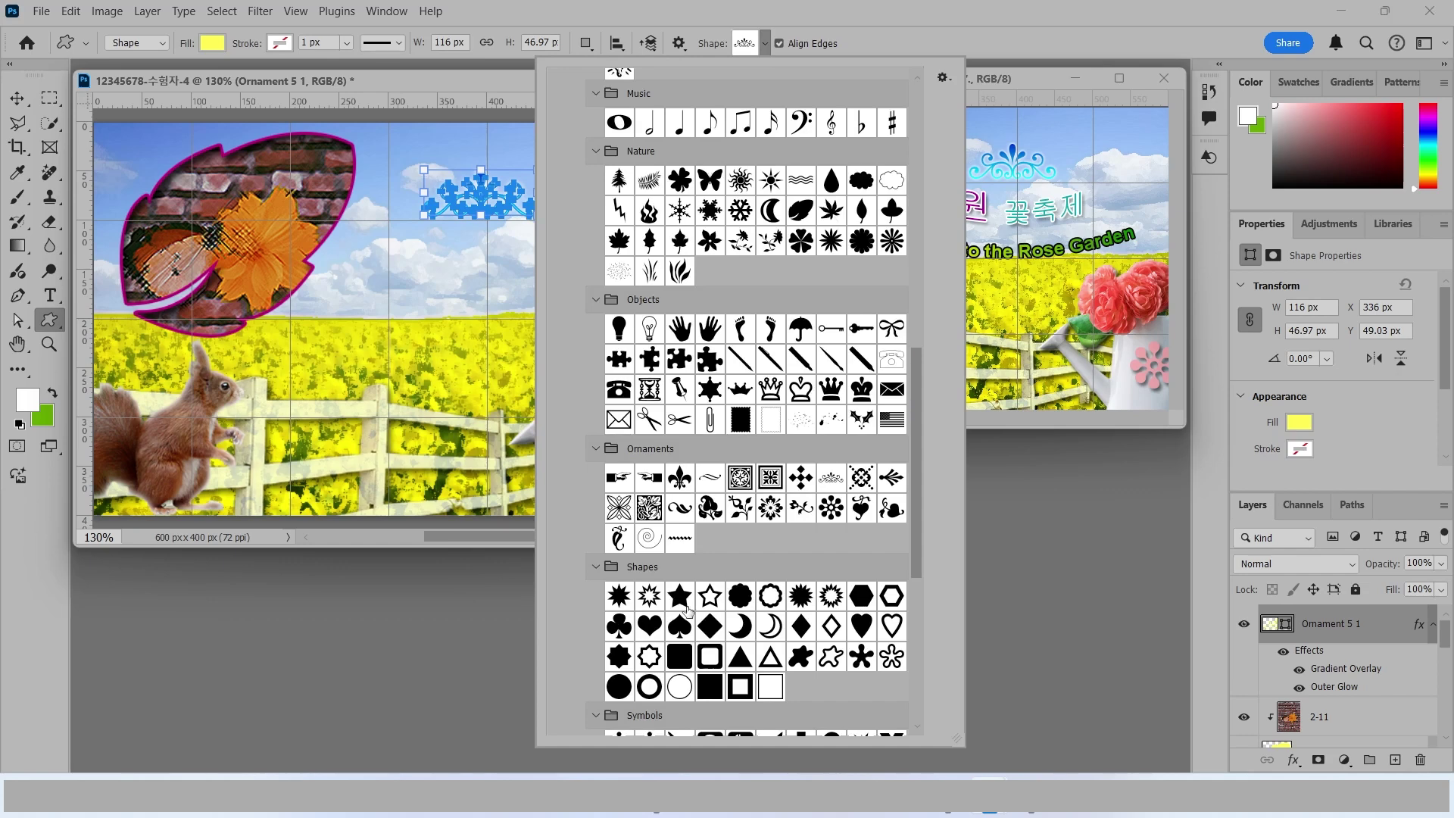
{"action": "scroll", "coordinate": [827, 512], "scroll_direction": "down", "scroll_amount": 3}
{"action": "scroll", "coordinate": [826, 510], "scroll_direction": "down", "scroll_amount": 6}
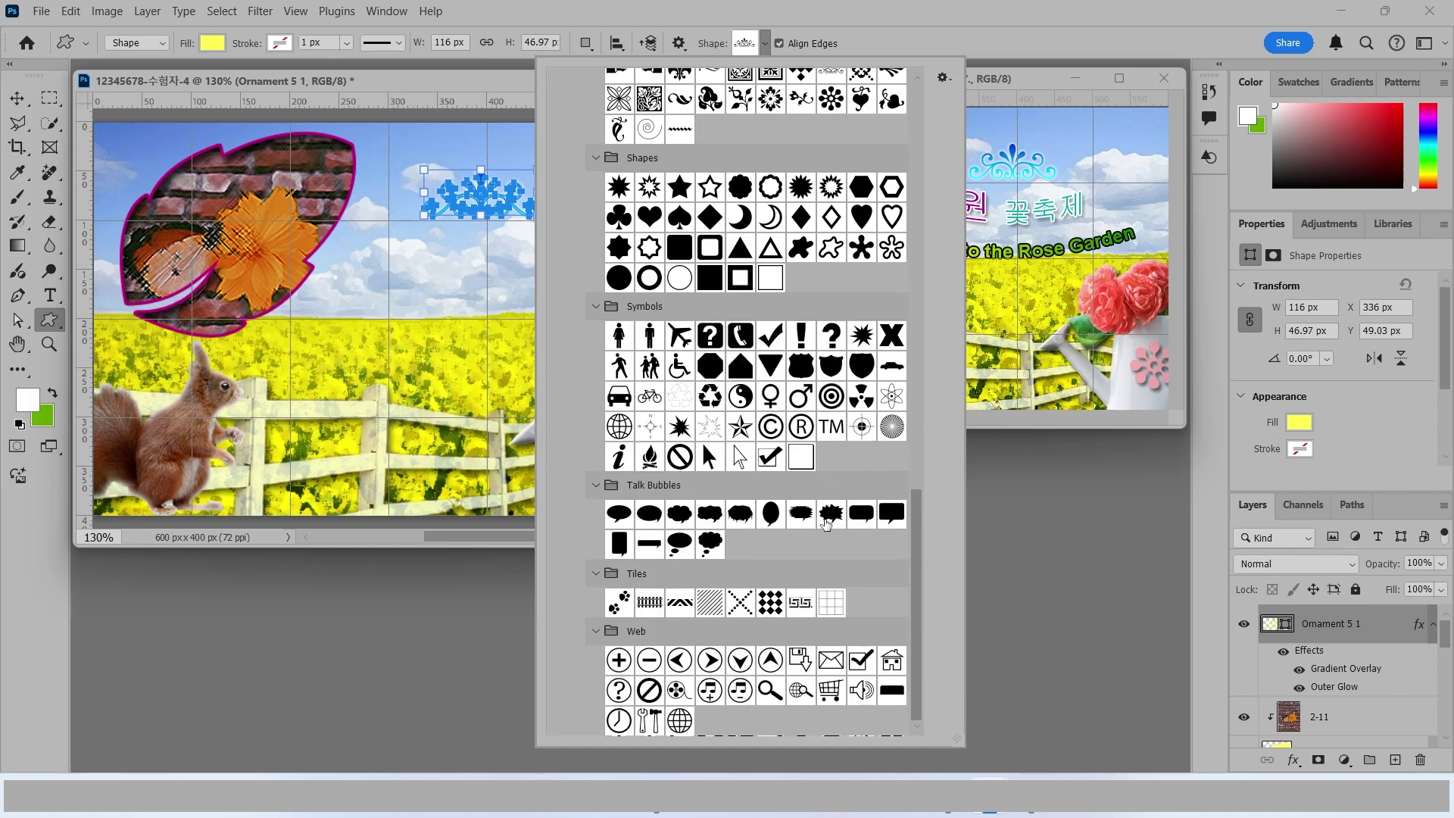
{"action": "scroll", "coordinate": [826, 510], "scroll_direction": "up", "scroll_amount": 2}
{"action": "left_click", "coordinate": [830, 205]}
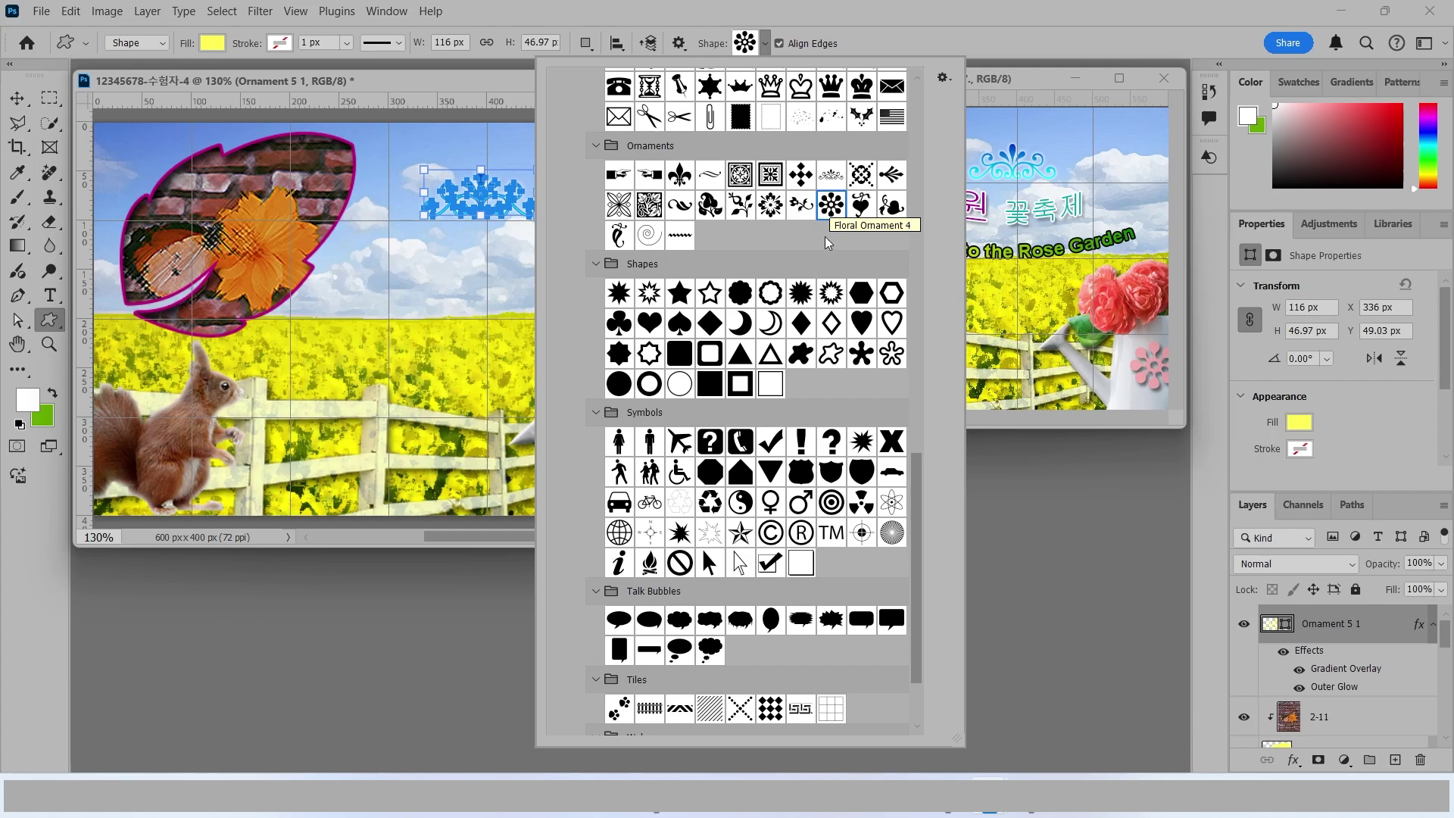
{"action": "left_click_drag", "start_coordinate": [416, 289], "coordinate": [475, 347]}
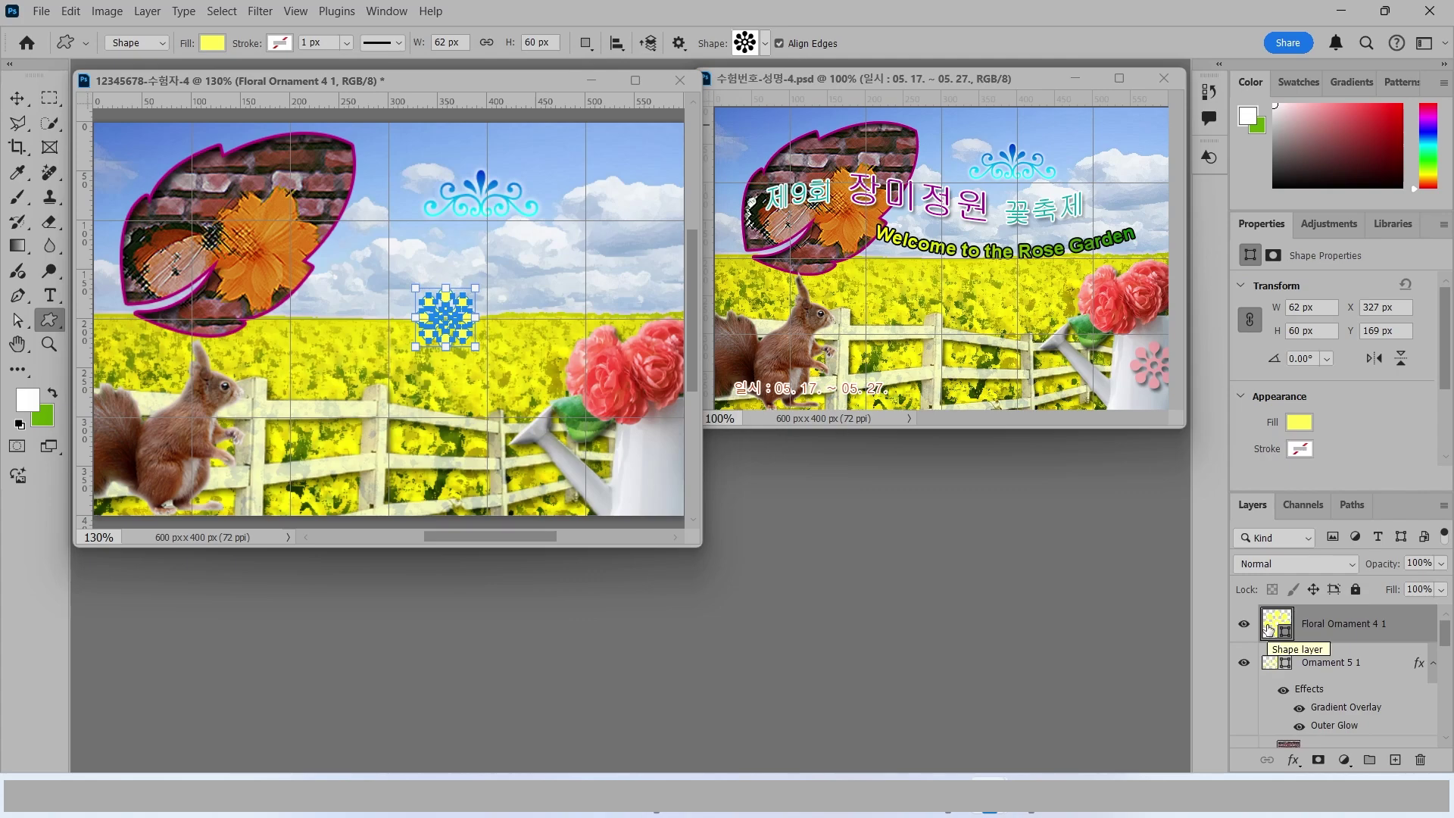
Step: Set the floral ornament's fill colour to #ff9999
{"action": "double_click", "coordinate": [1270, 630]}
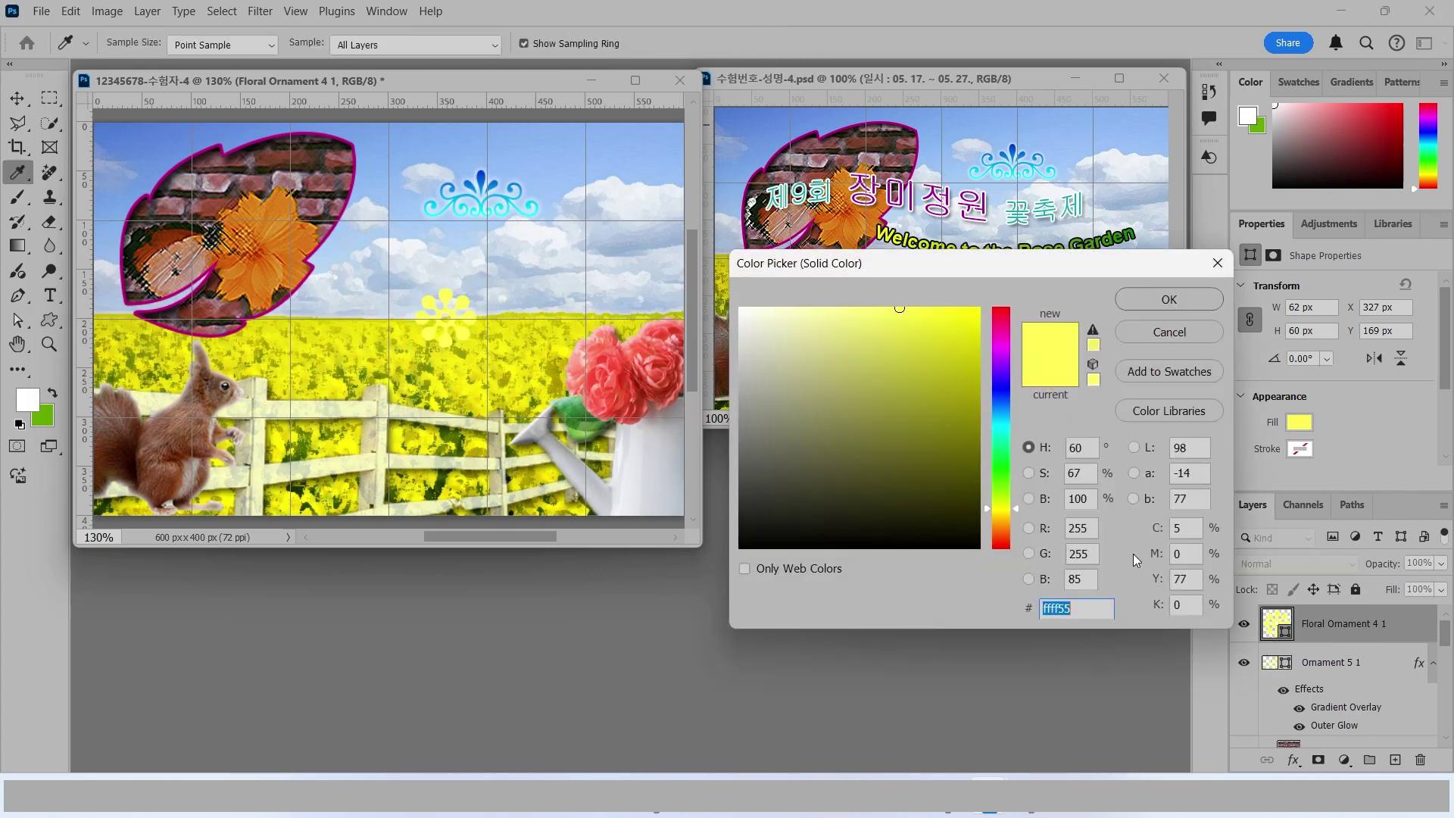
{"action": "type", "text": "f"}
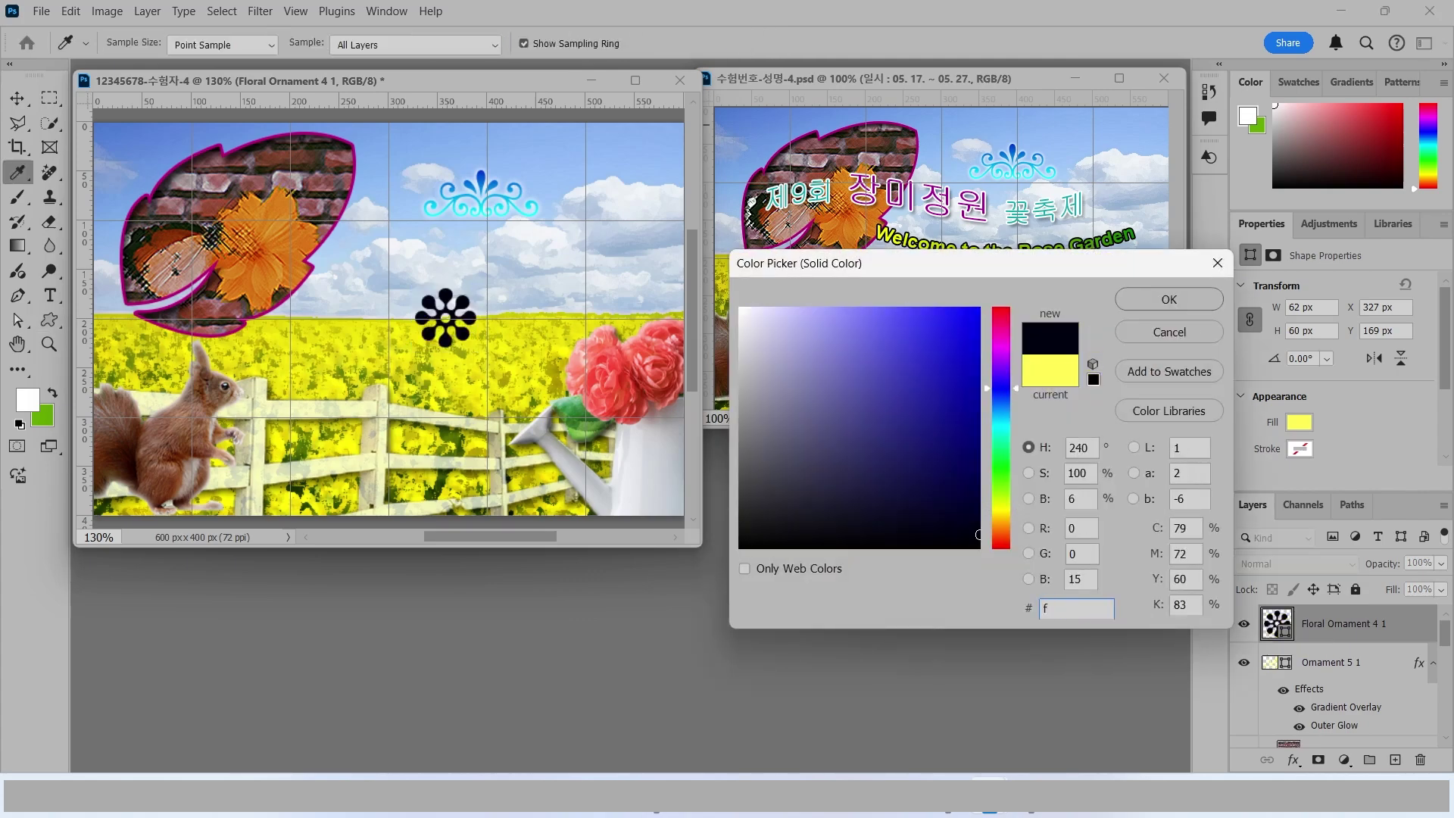
{"action": "type", "text": "f9999"}
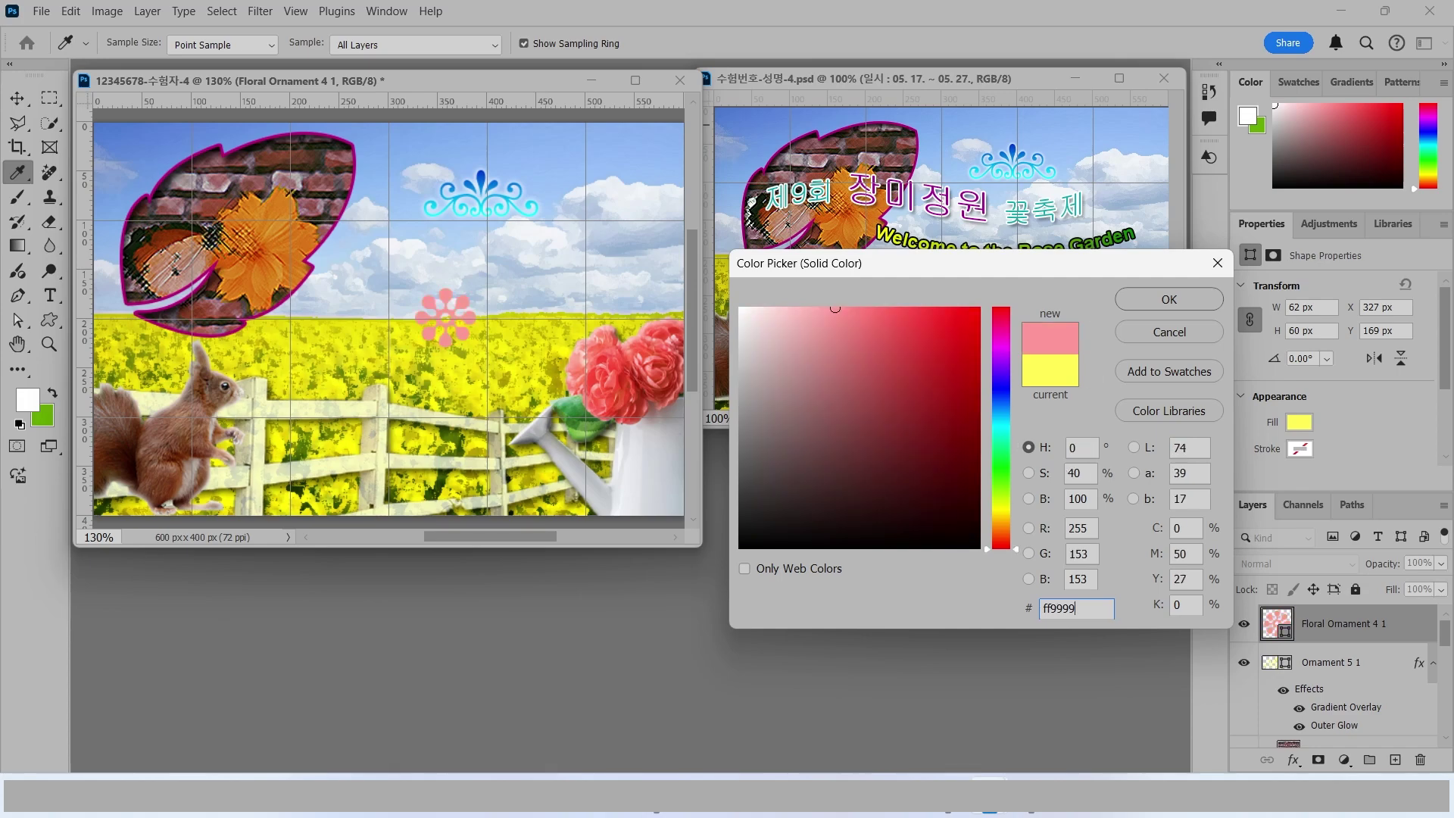
{"action": "key", "text": "Return"}
Step: Move the floral ornament onto the watering can at about X 556 px, Y 310 px
{"action": "key", "text": "v"}
{"action": "left_click_drag", "start_coordinate": [446, 326], "coordinate": [662, 465]}
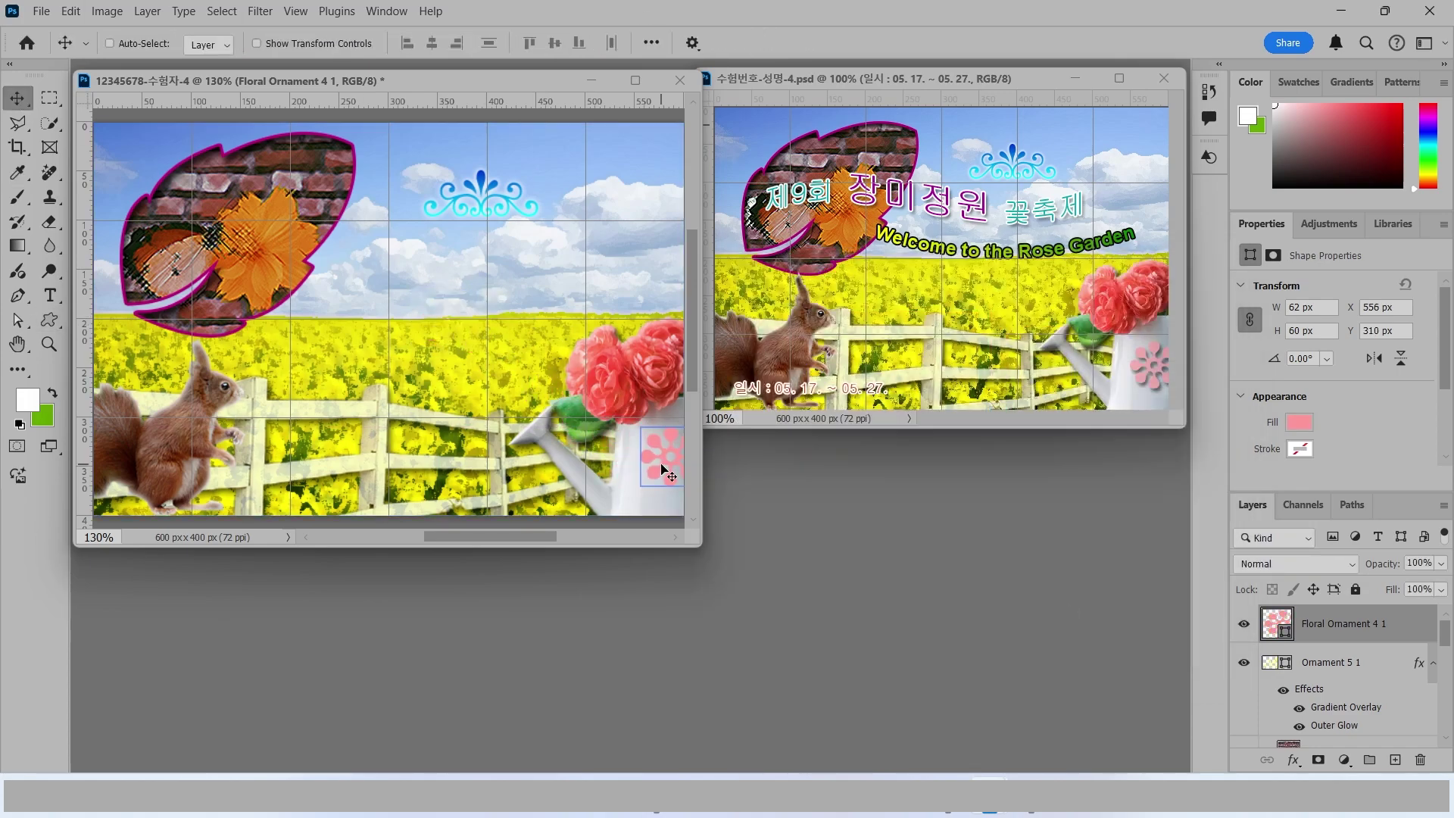
{"action": "left_click_drag", "start_coordinate": [663, 470], "coordinate": [664, 471]}
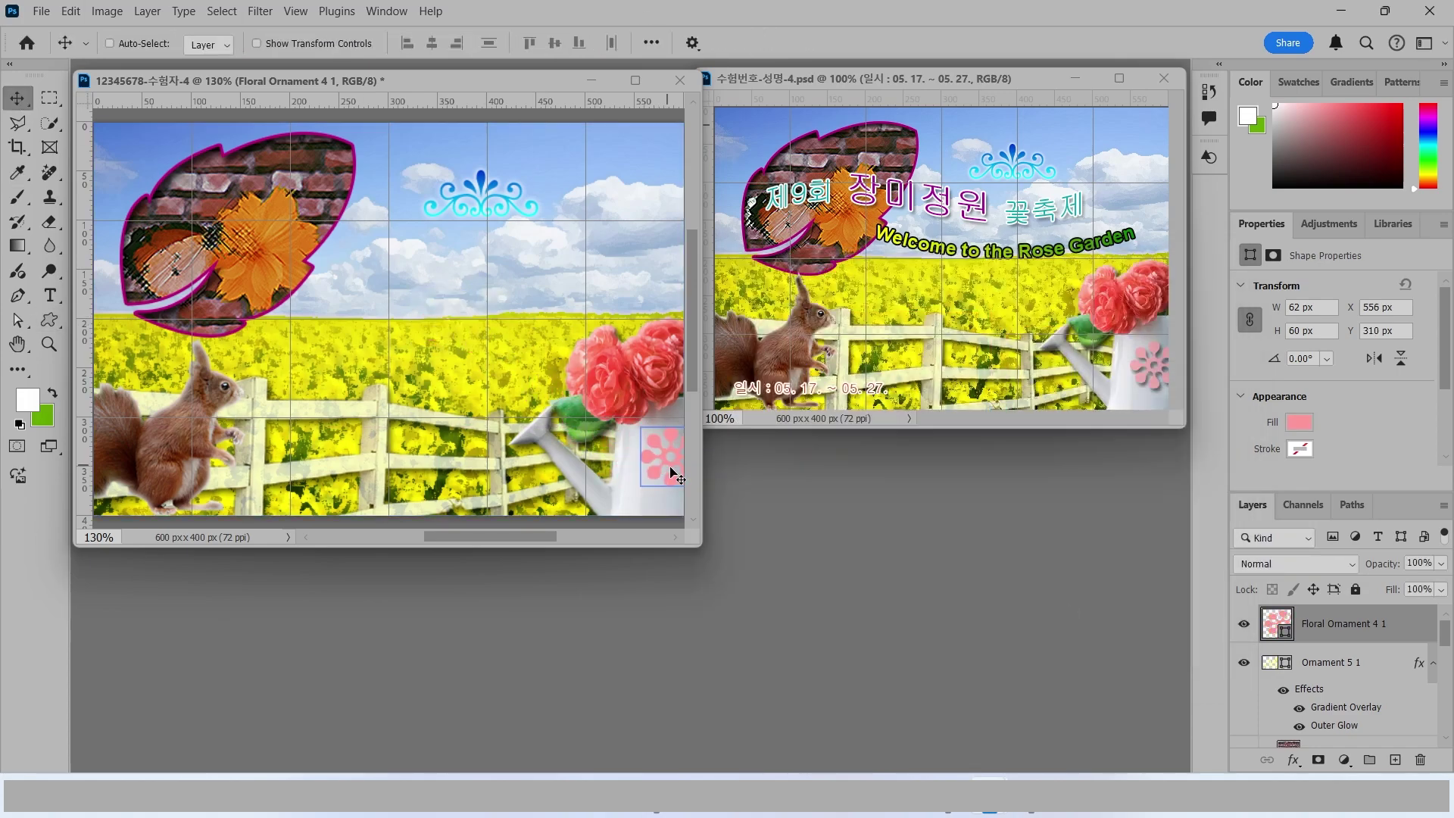
Step: Add a Drop Shadow with the preset settings to the floral ornament layer and set the layer's opacity to 80%
{"action": "left_click", "coordinate": [1293, 760]}
{"action": "left_click", "coordinate": [1304, 746]}
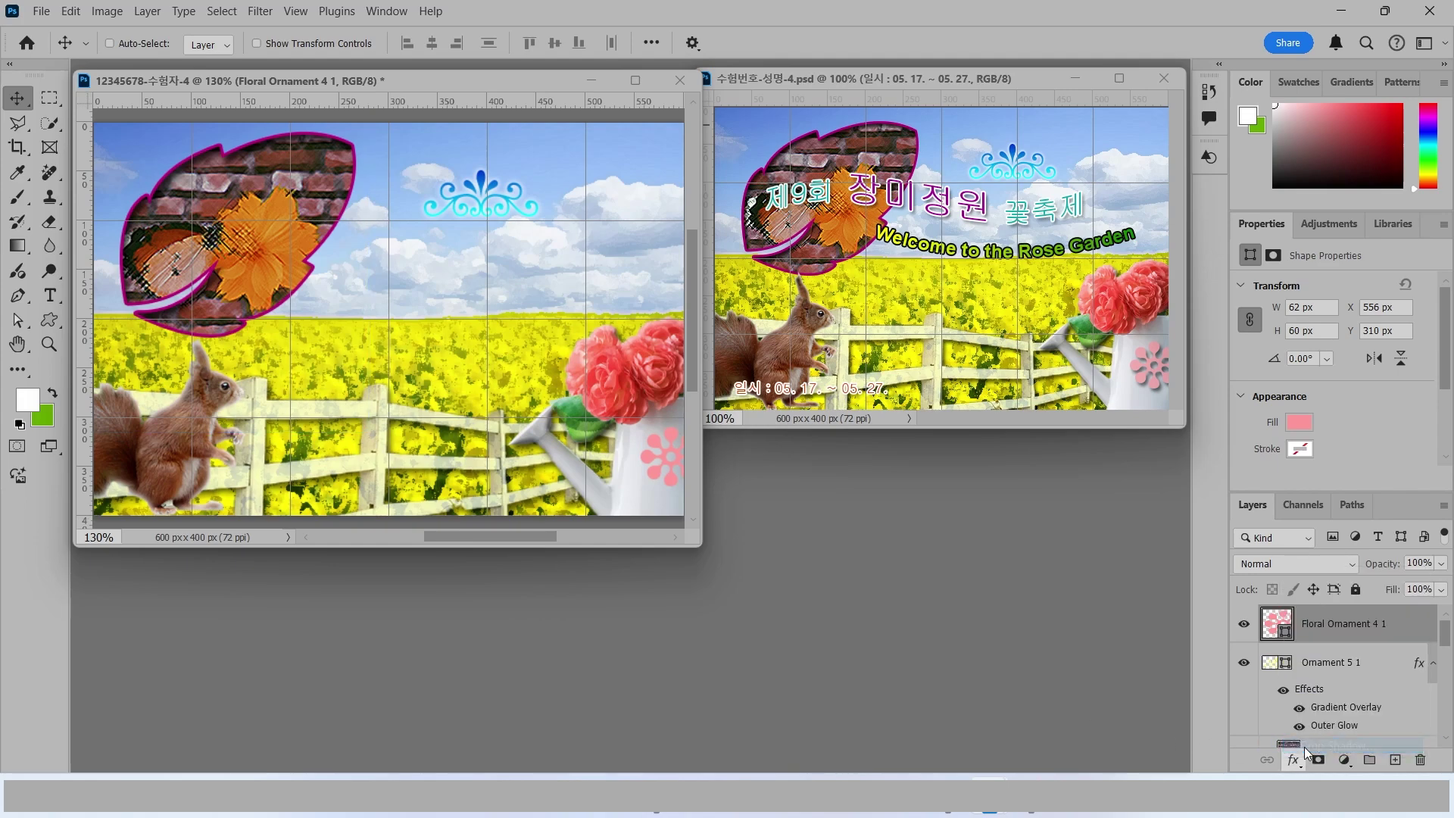
{"action": "left_click", "coordinate": [1255, 324]}
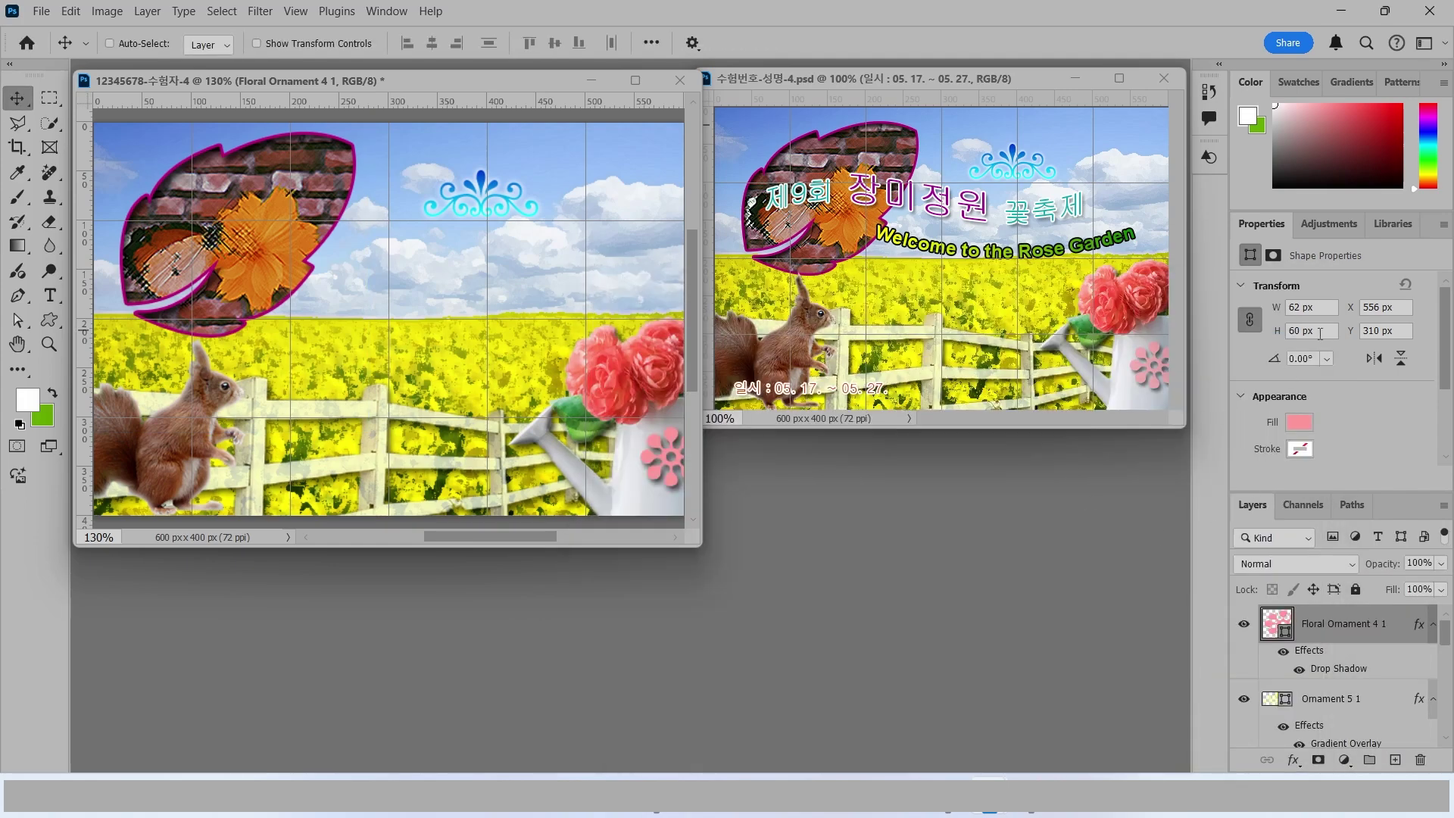
{"action": "left_click", "coordinate": [1416, 564]}
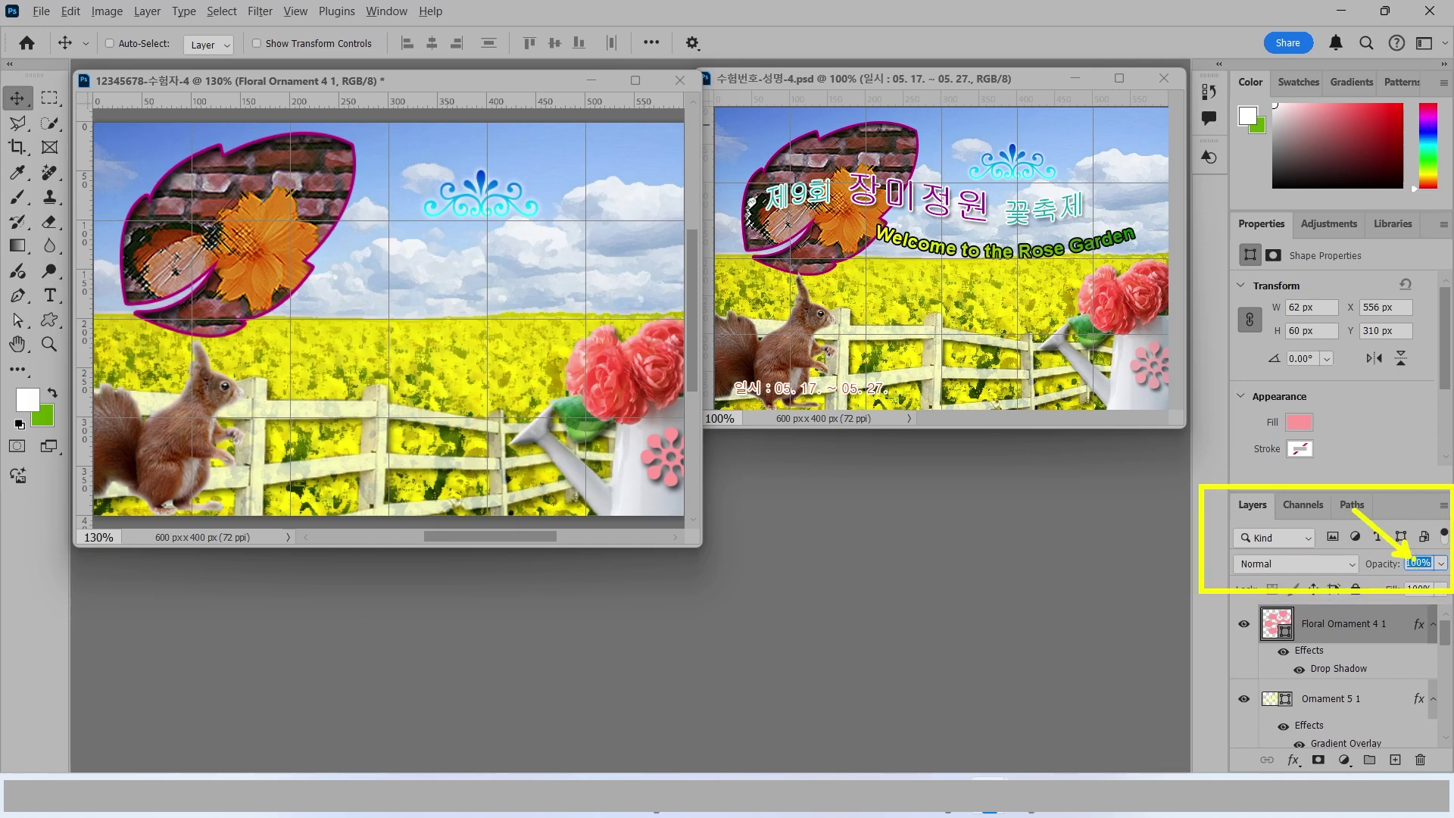
{"action": "type", "text": "30"}
{"action": "key", "text": "Return"}
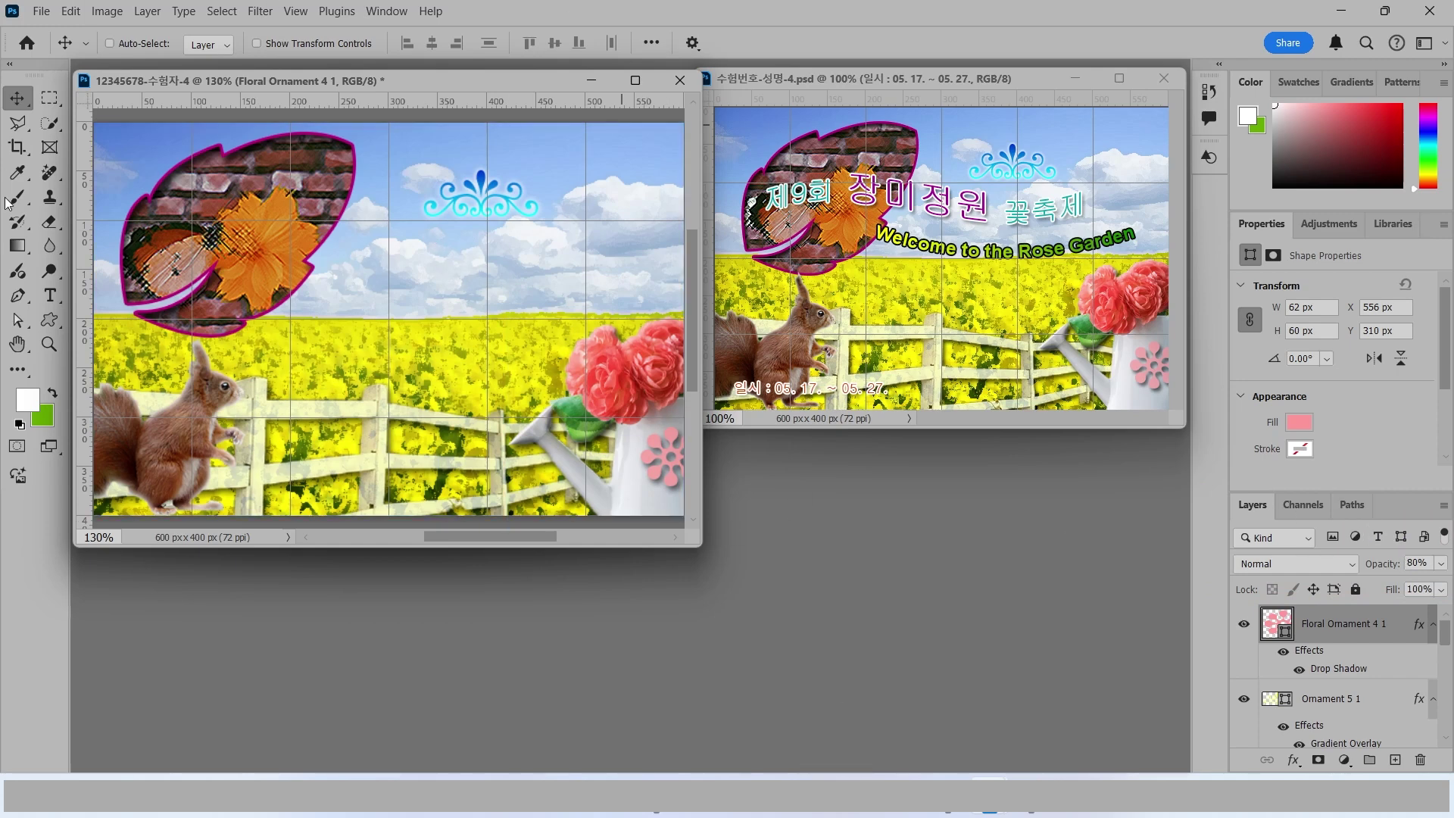
Step: Add the horizontal text "제9회 장미정원 꽃축제" across the sky, starting over the orange flower
{"action": "left_click", "coordinate": [51, 296]}
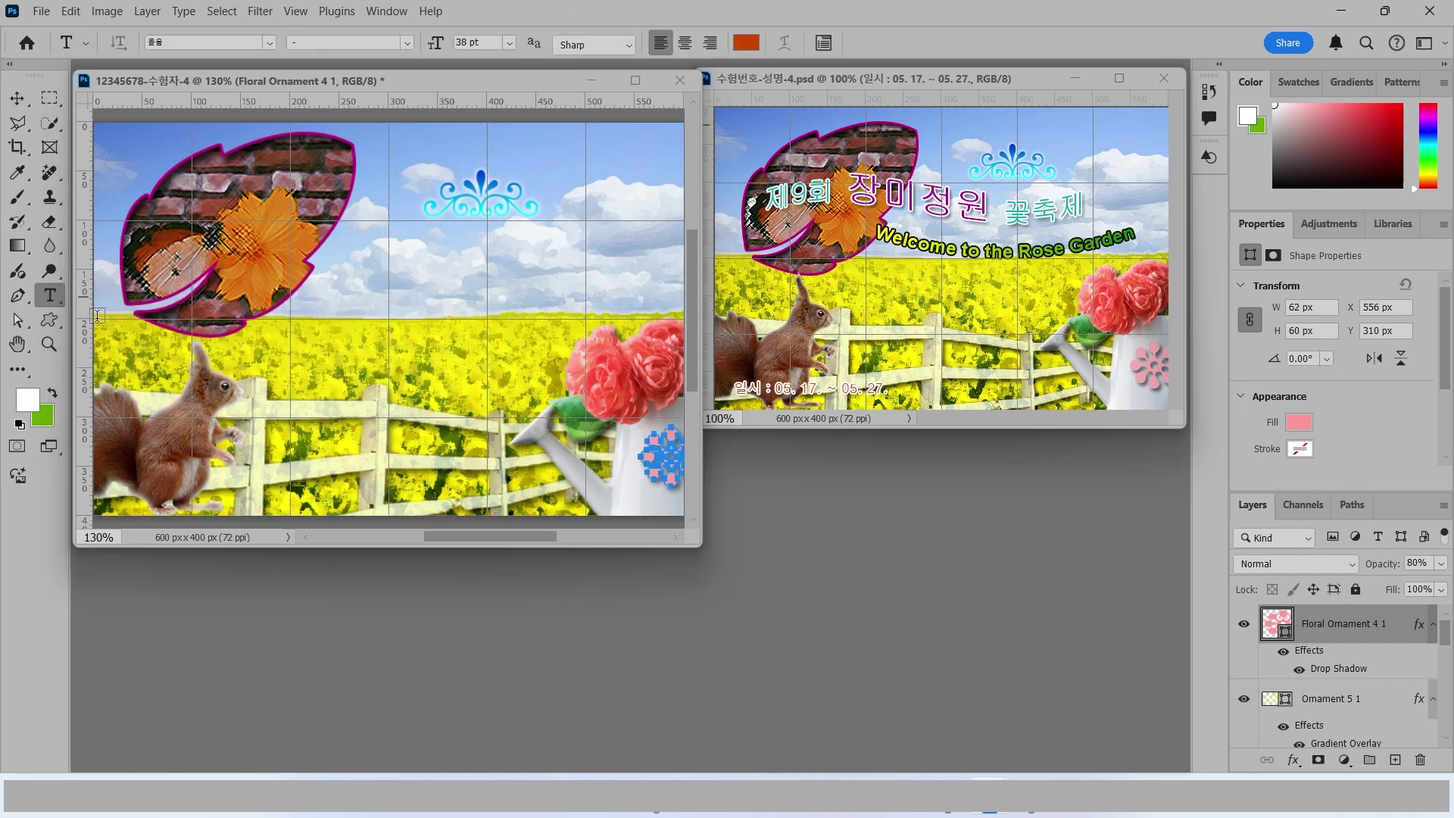
{"action": "left_click", "coordinate": [250, 284]}
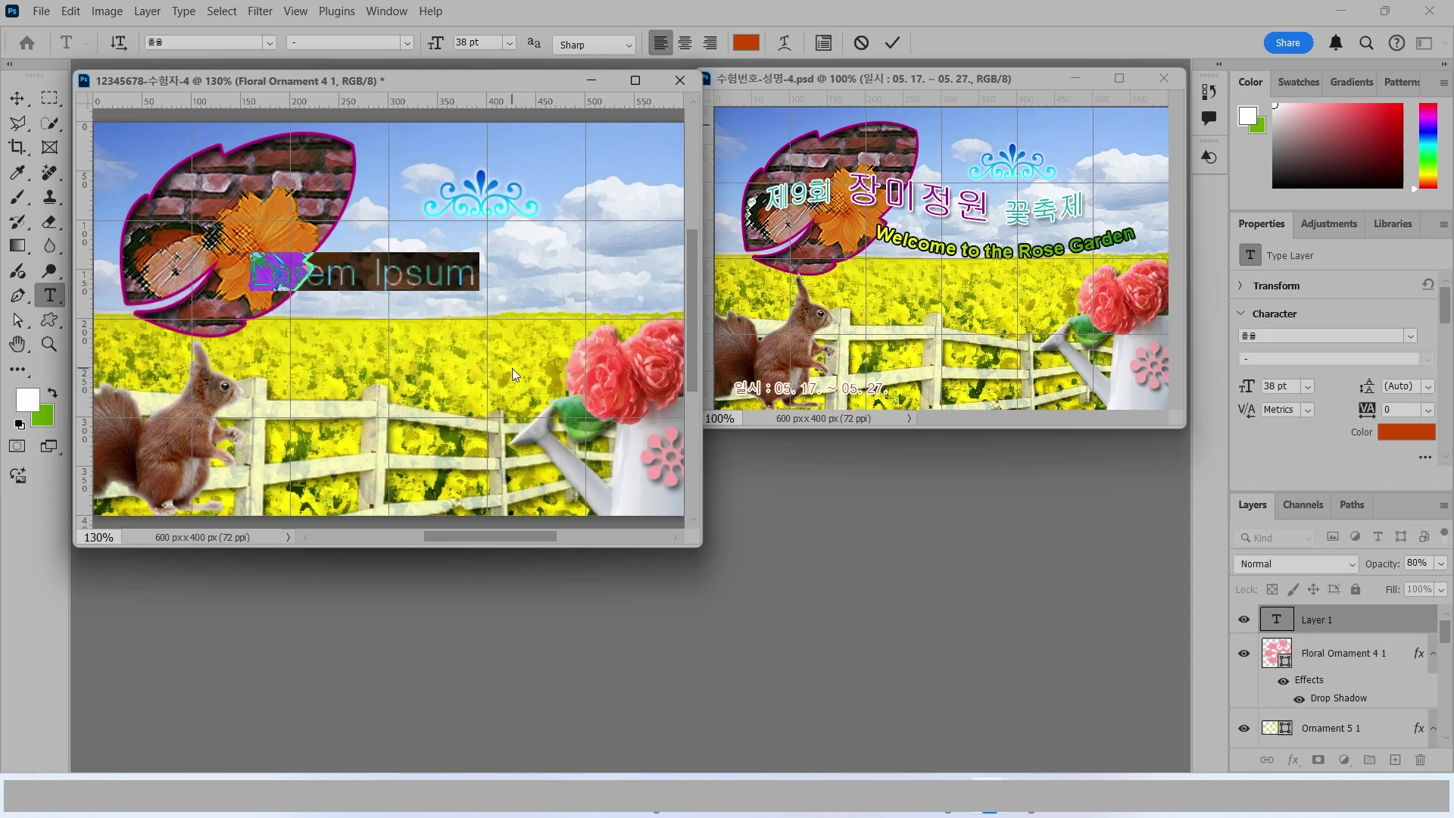
{"action": "type", "text": "제9회 장미정우"}
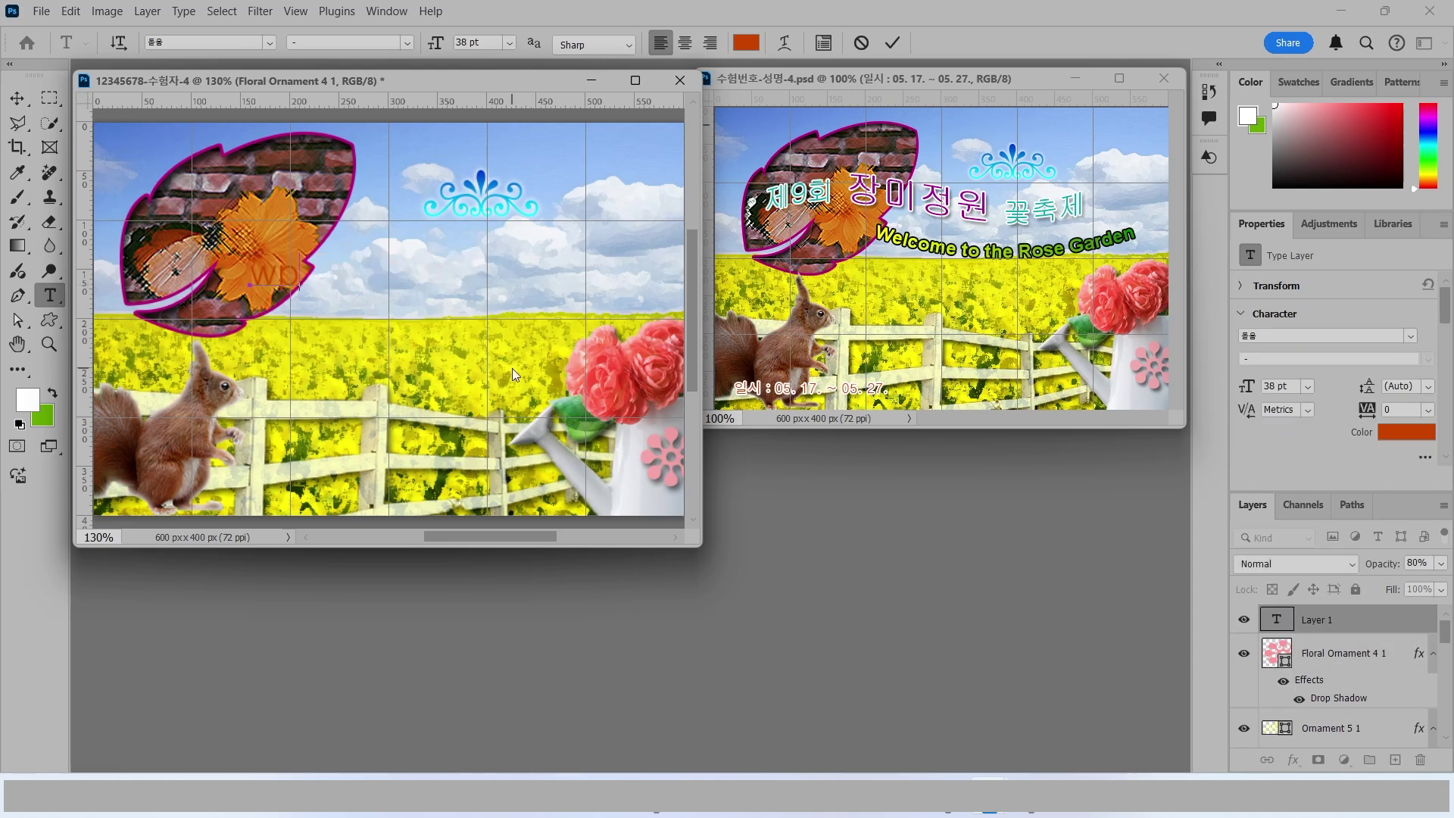
{"action": "type", "text": "원 꽃축제"}
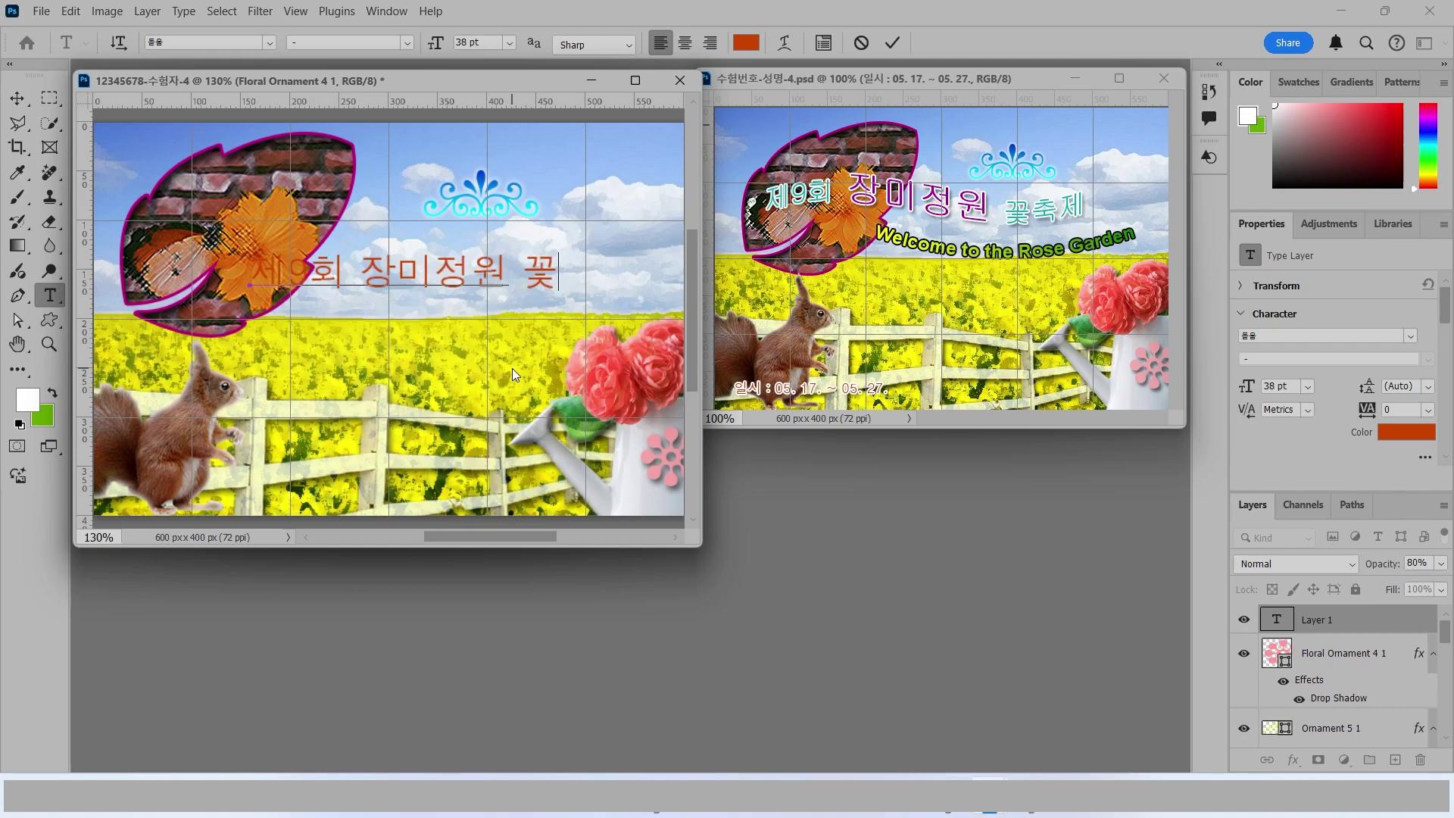
{"action": "left_click", "coordinate": [892, 42]}
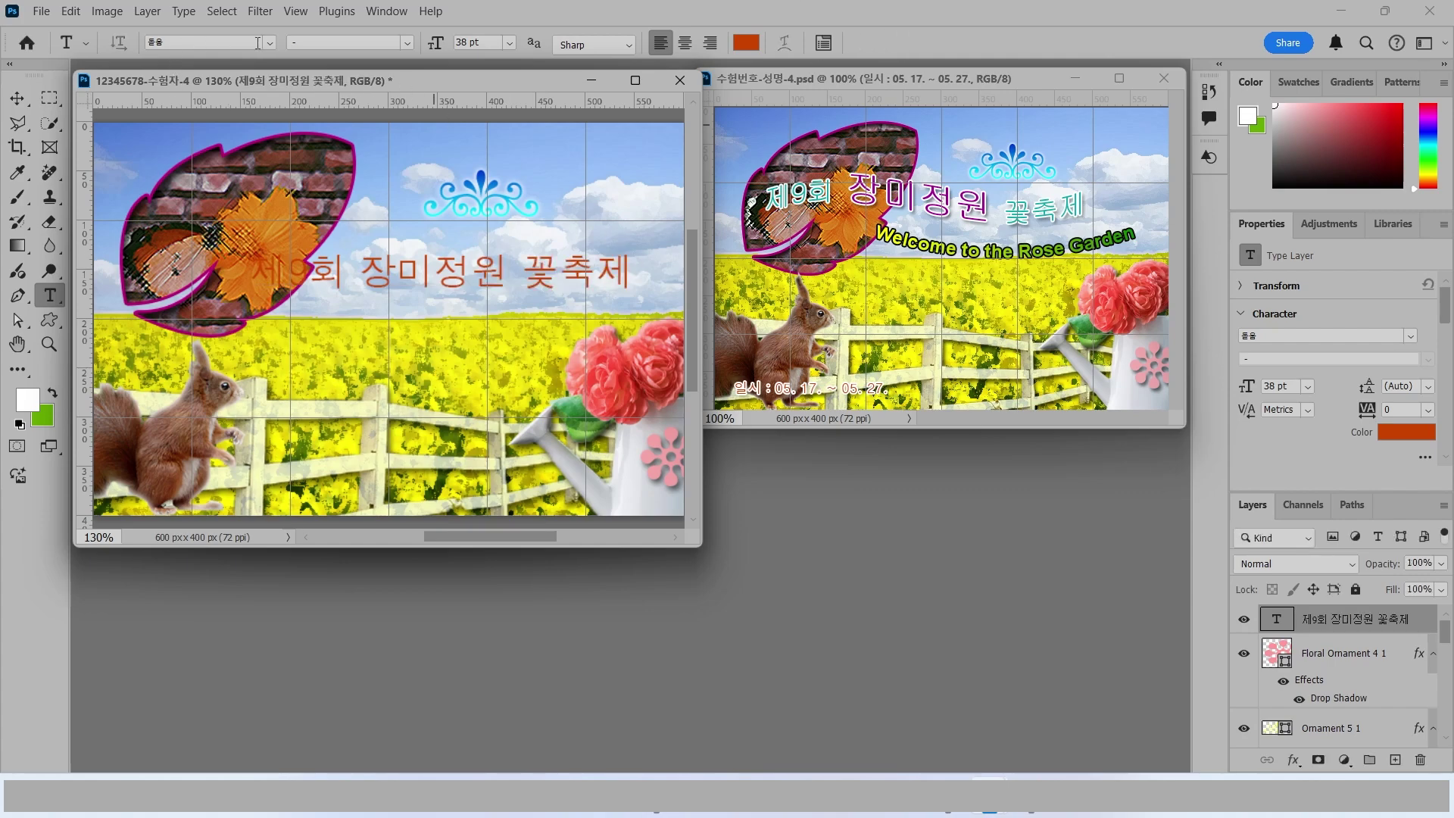
Step: Set the title text's font to 굴림 and its size to 36 pt
{"action": "left_click", "coordinate": [269, 42]}
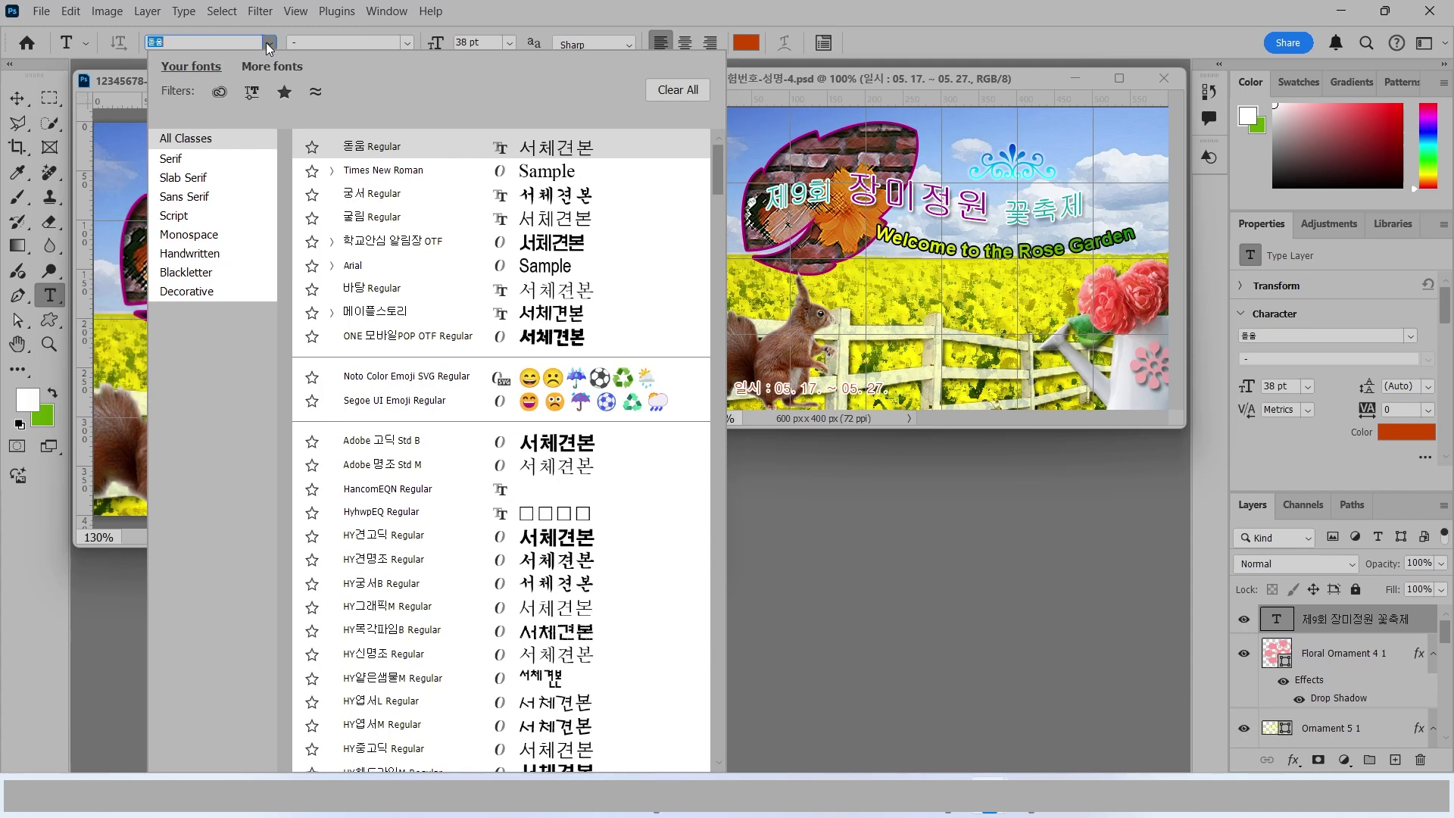
{"action": "left_click", "coordinate": [352, 216]}
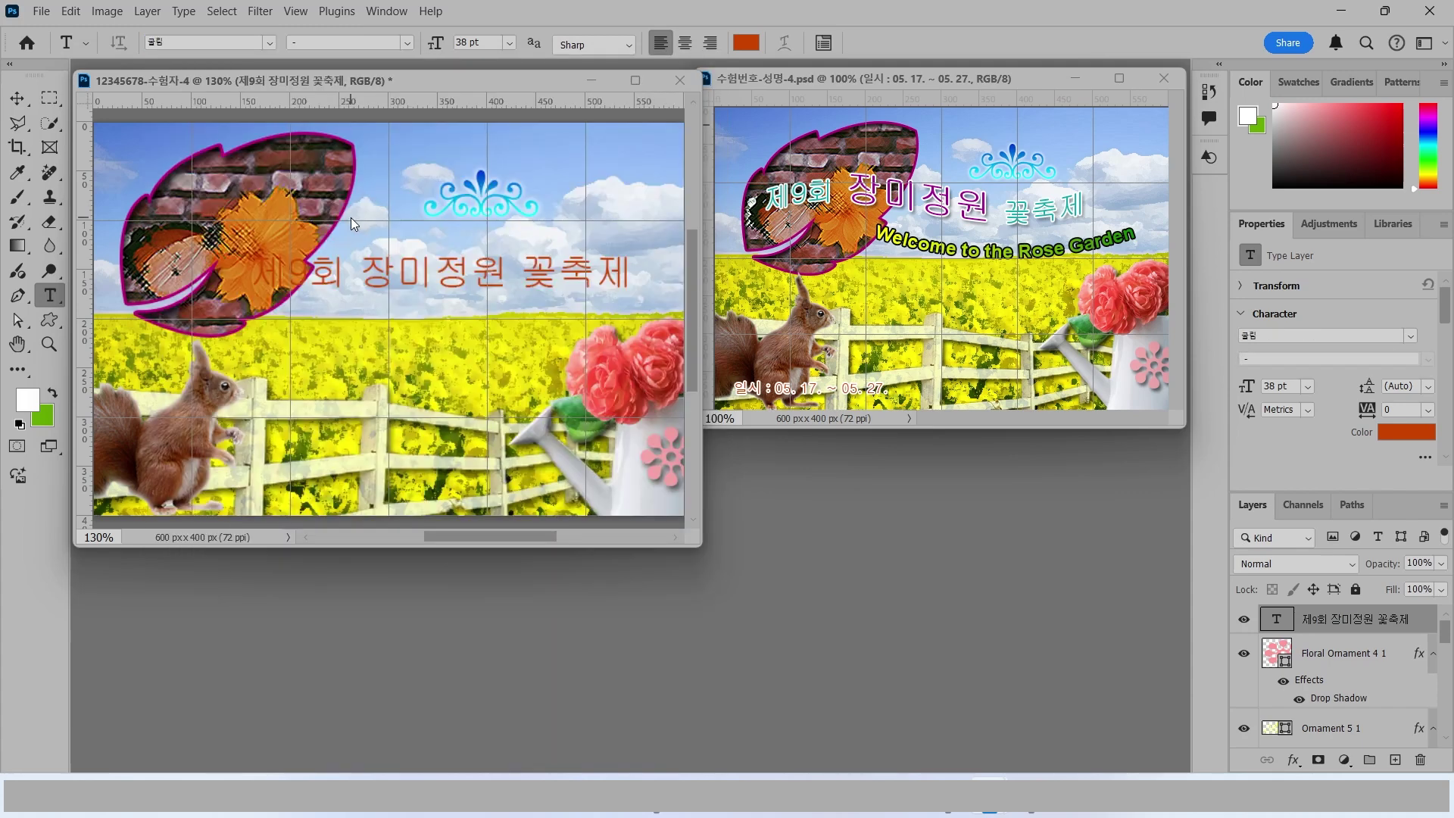
{"action": "left_click", "coordinate": [497, 40]}
{"action": "type", "text": "36"}
{"action": "key", "text": "Return"}
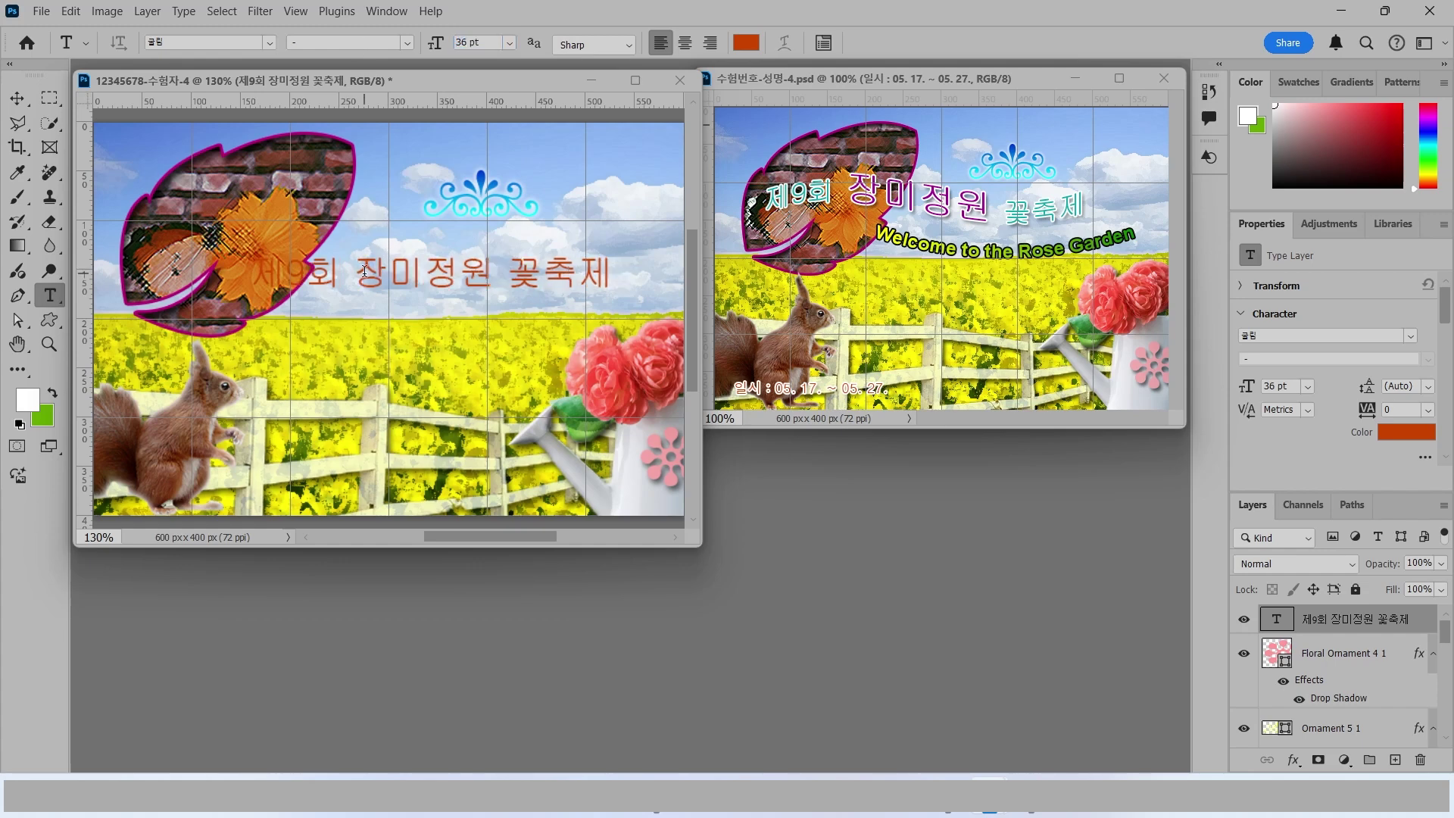
Step: Set the colour of the whole title text to #00aaaa
{"action": "left_click_drag", "start_coordinate": [354, 279], "coordinate": [497, 285]}
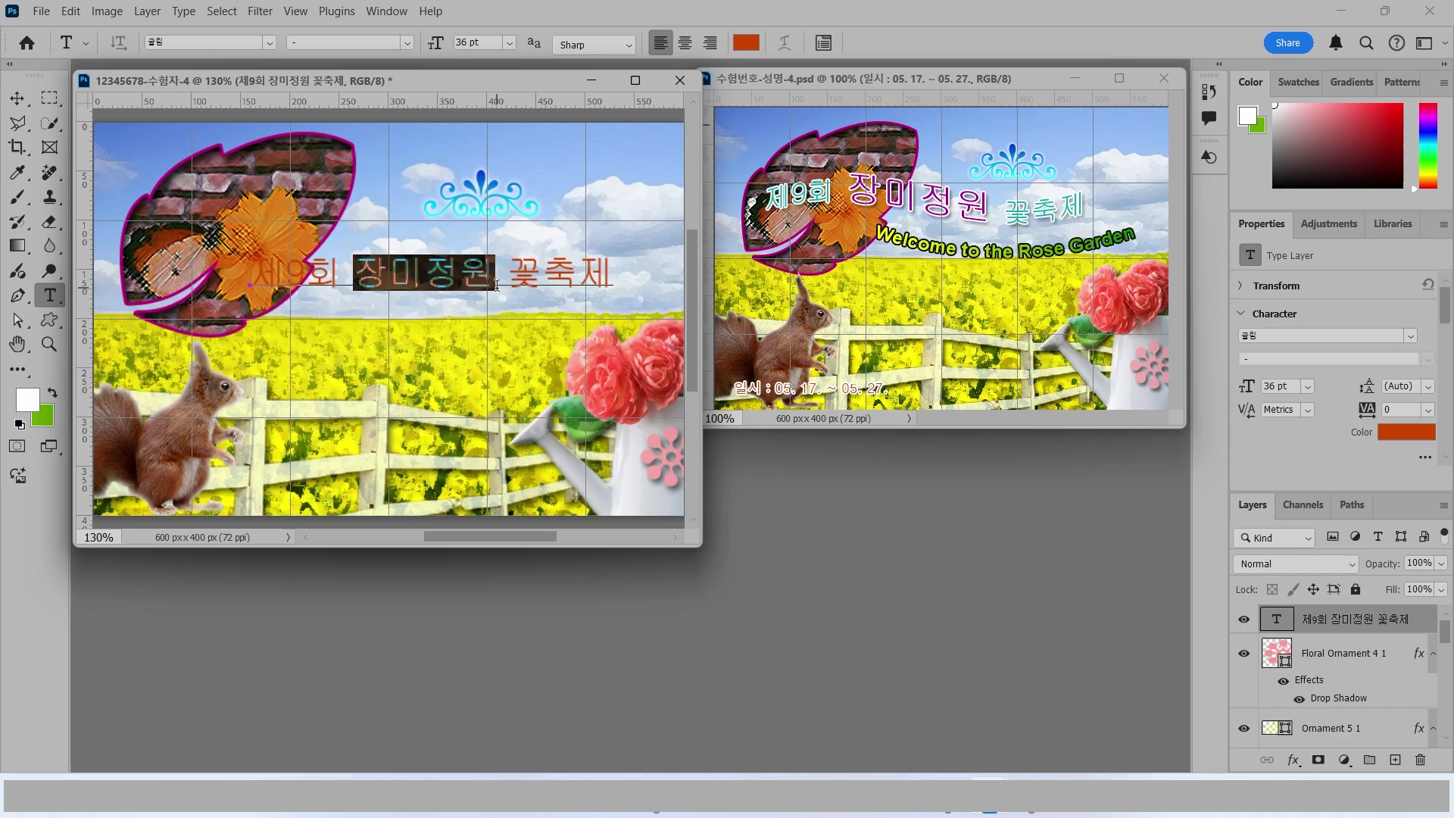
{"action": "left_click", "coordinate": [496, 286]}
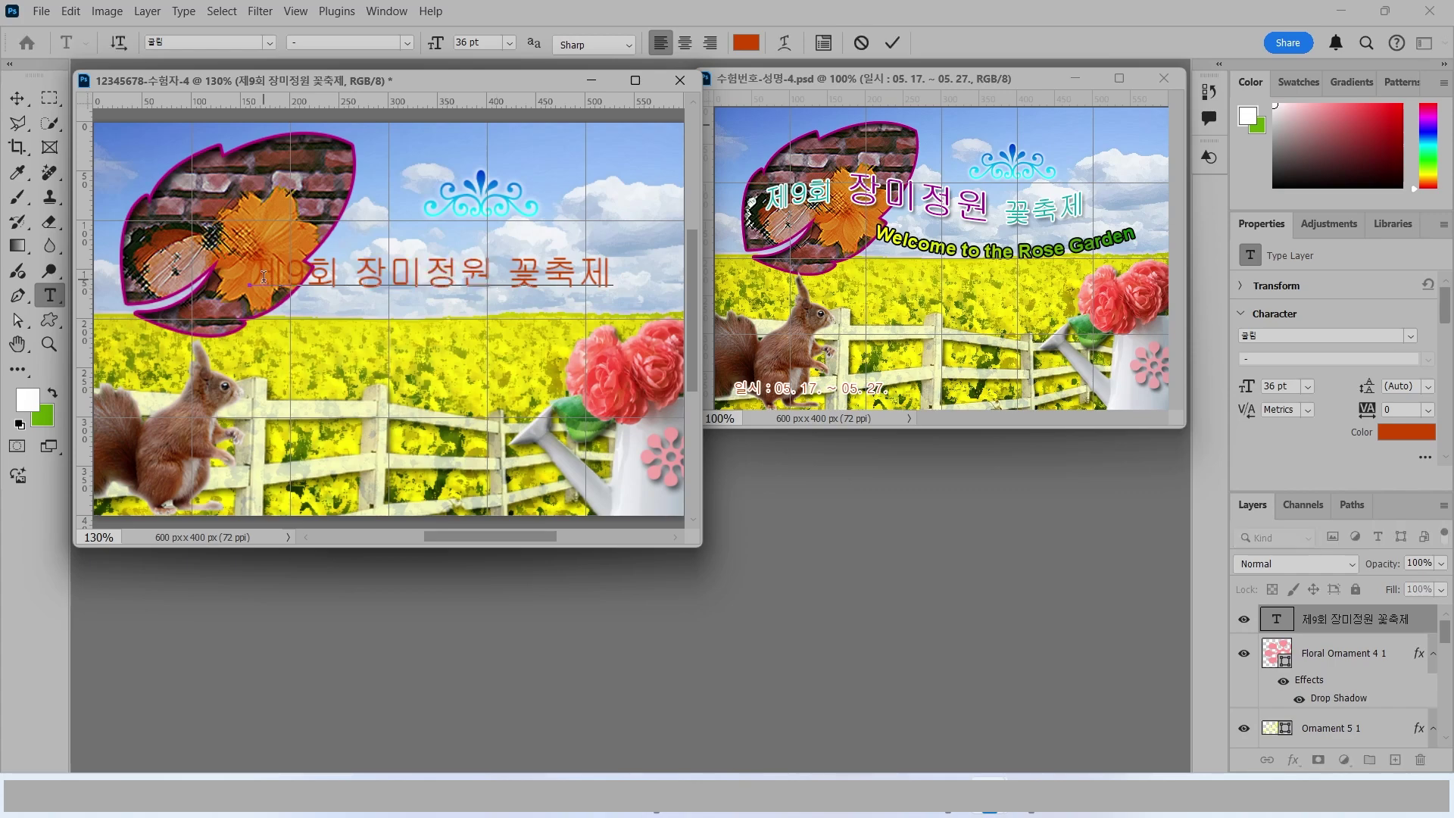
{"action": "left_click_drag", "start_coordinate": [251, 280], "coordinate": [615, 299]}
{"action": "left_click", "coordinate": [746, 43]}
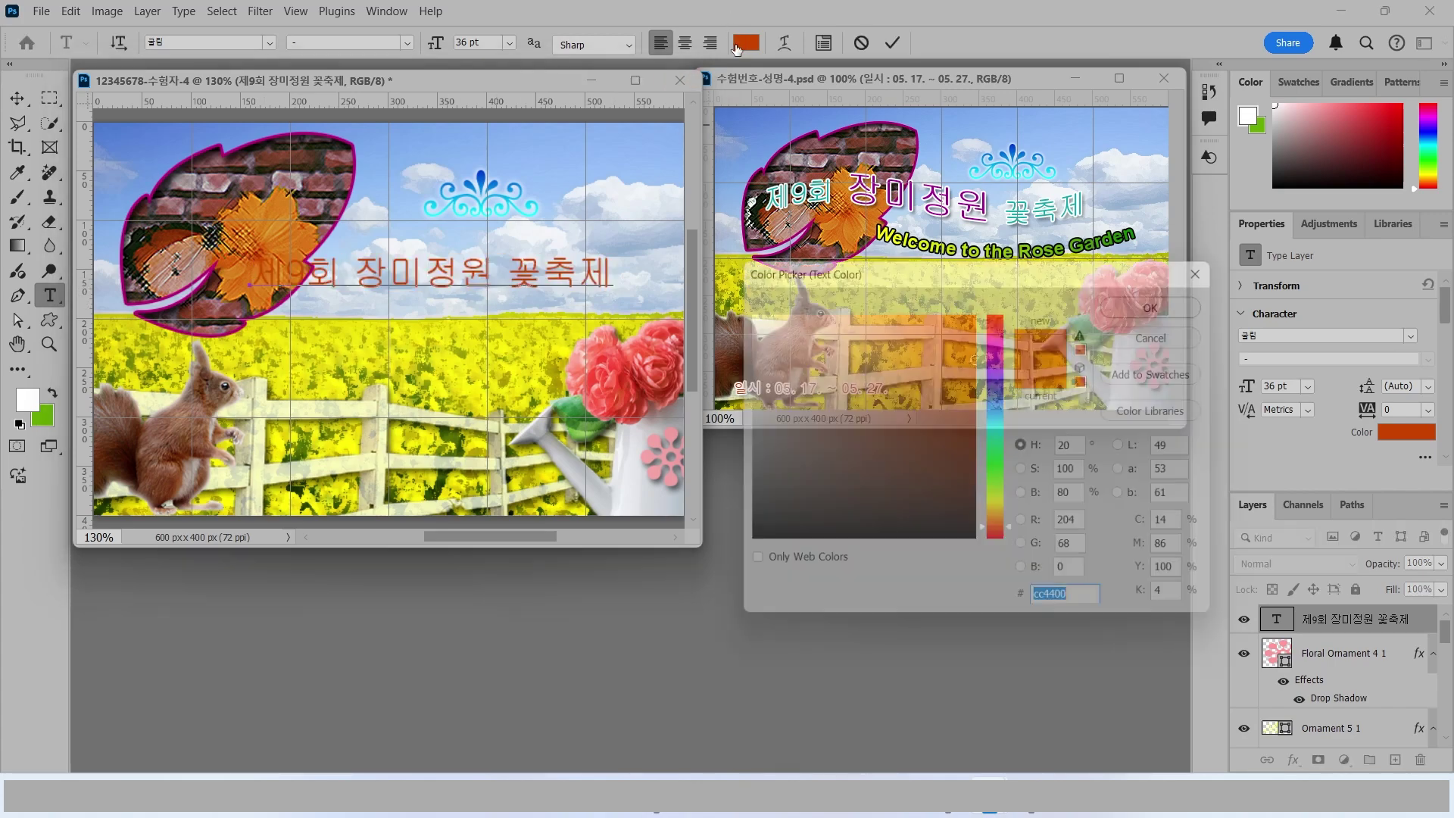
{"action": "type", "text": "00"}
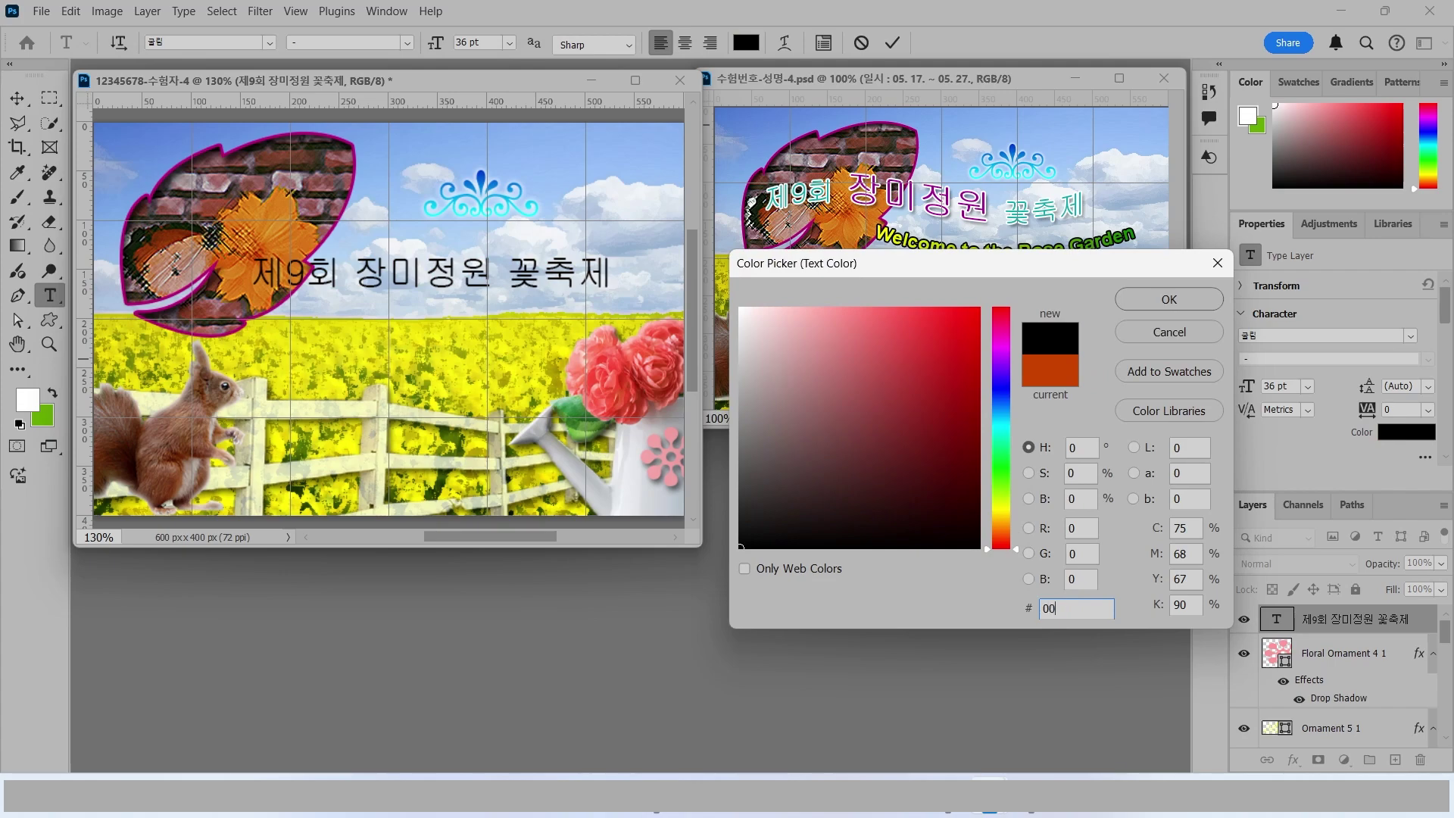
{"action": "type", "text": "aaa"}
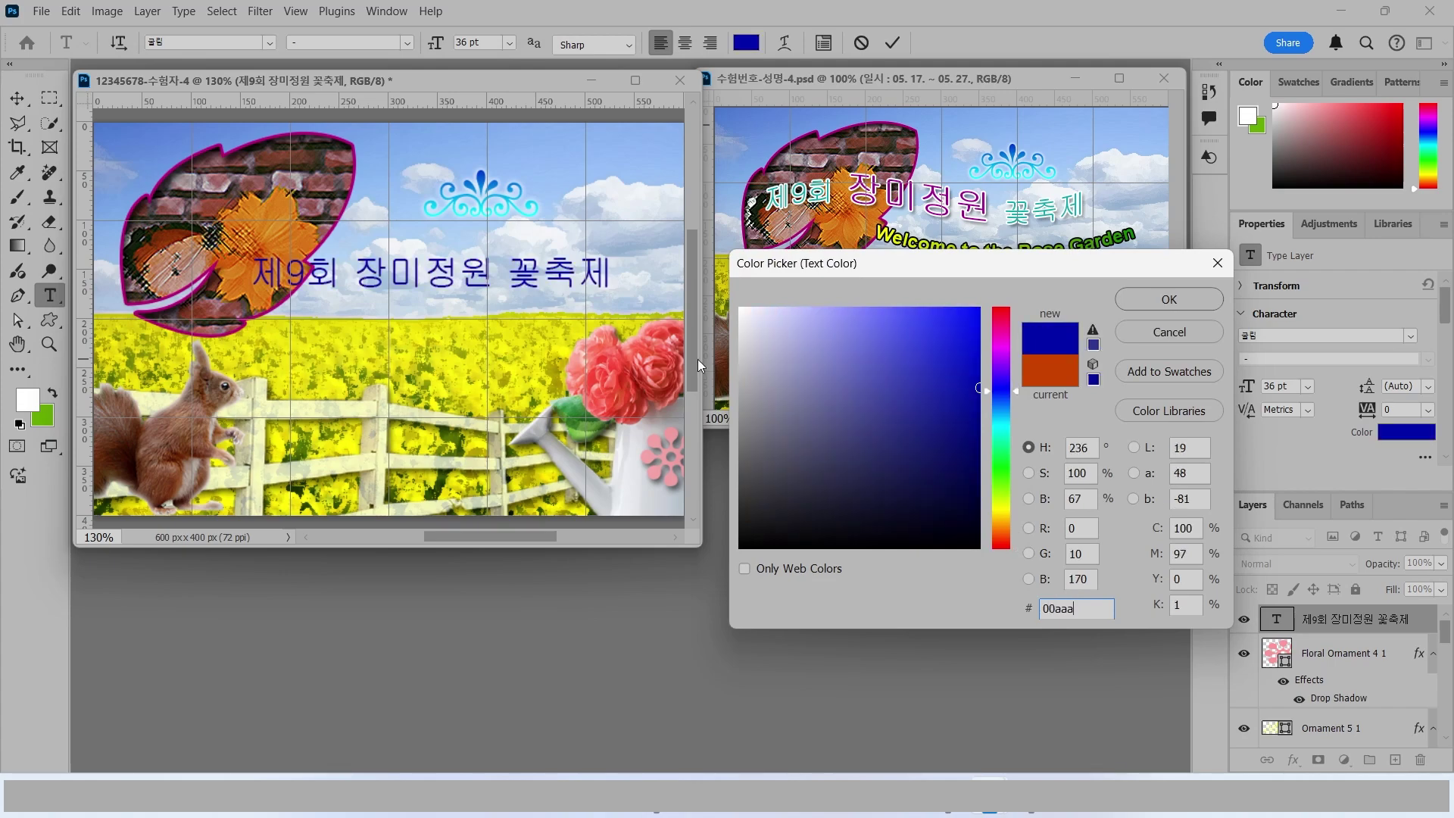
{"action": "type", "text": "a"}
{"action": "key", "text": "Return"}
{"action": "left_click", "coordinate": [363, 269]}
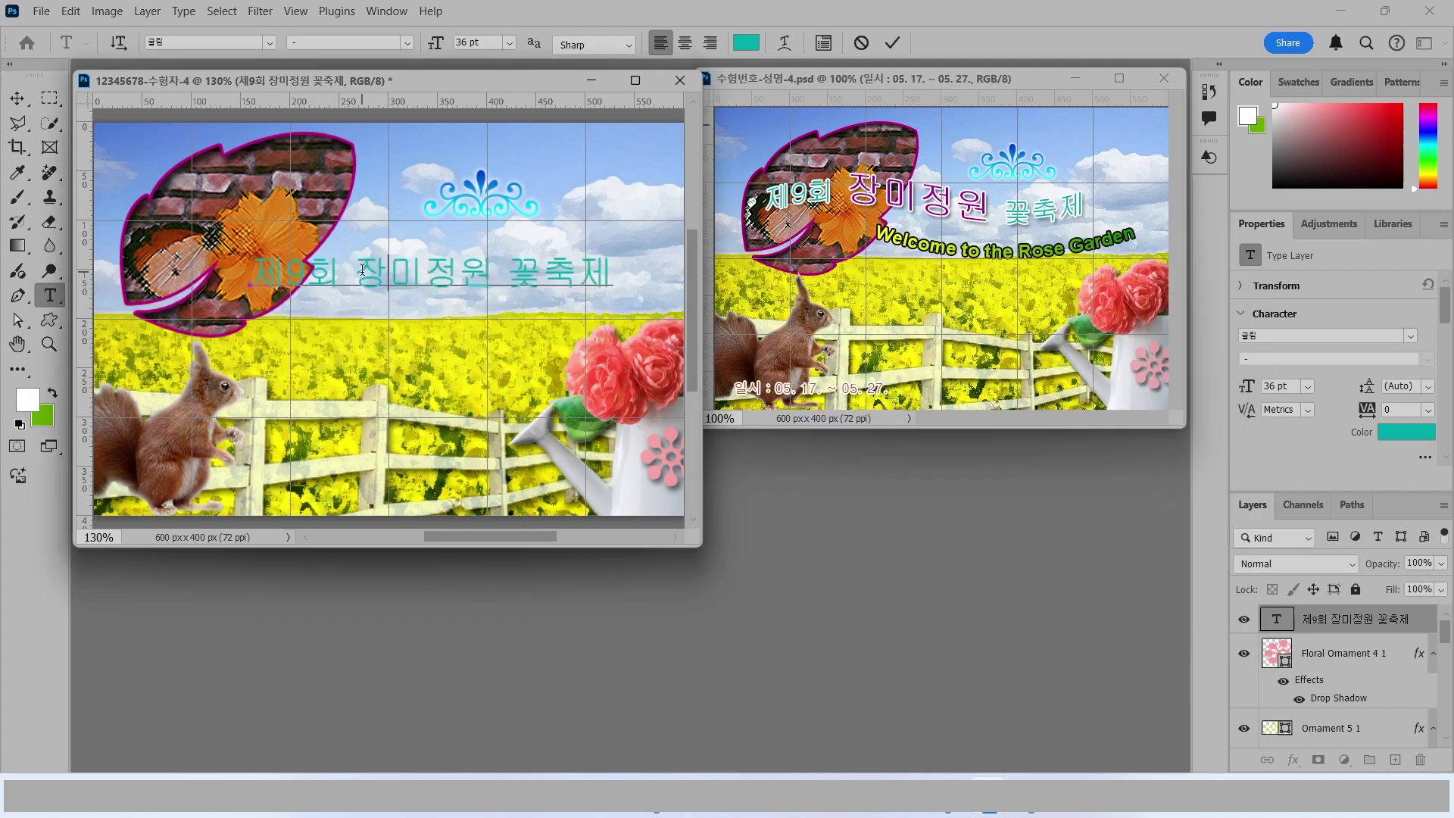
Step: Set the word "장미정원" in the title to 48 pt and colour #aa00aa
{"action": "left_click_drag", "start_coordinate": [354, 271], "coordinate": [487, 286]}
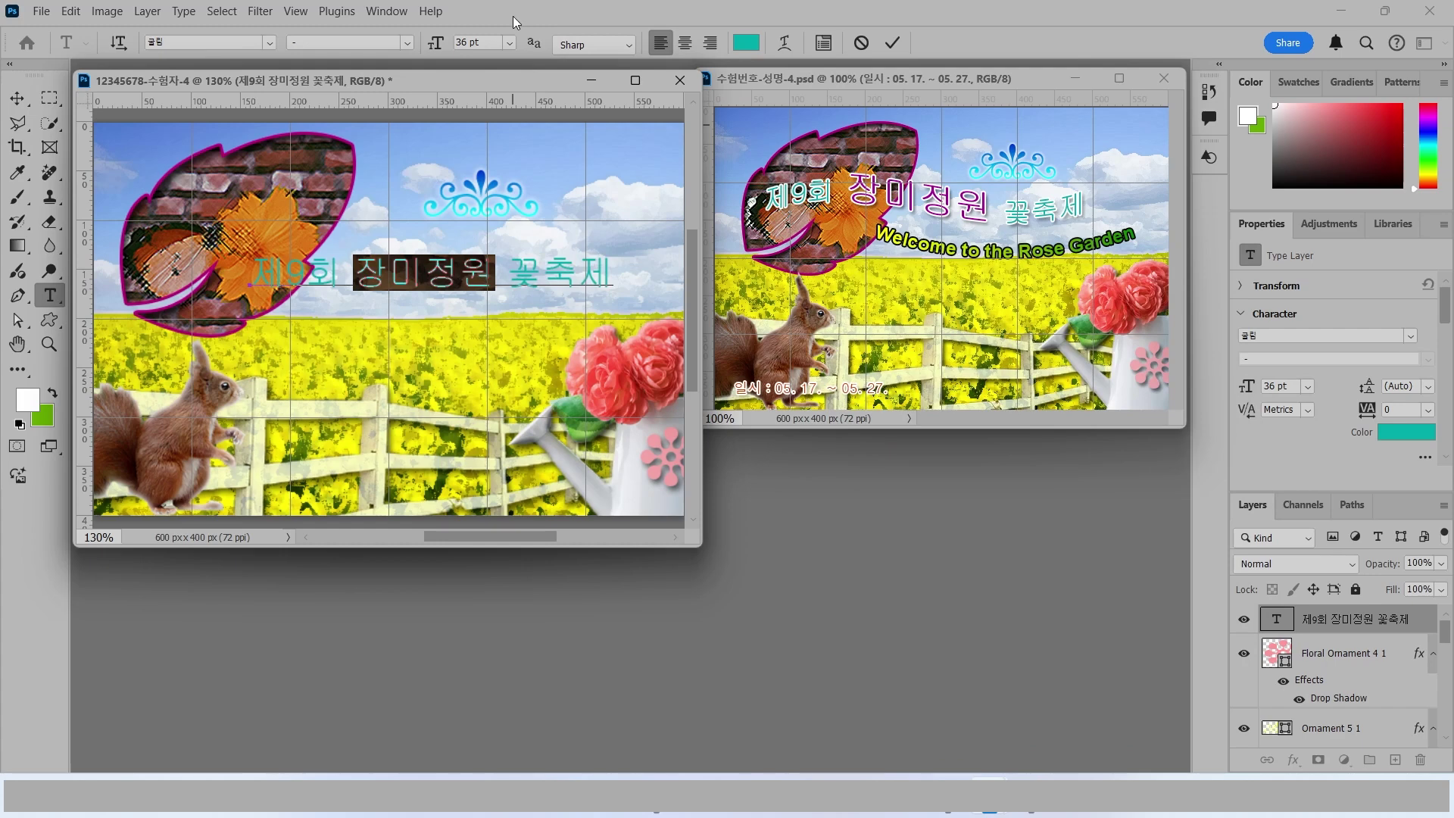
{"action": "left_click", "coordinate": [495, 40]}
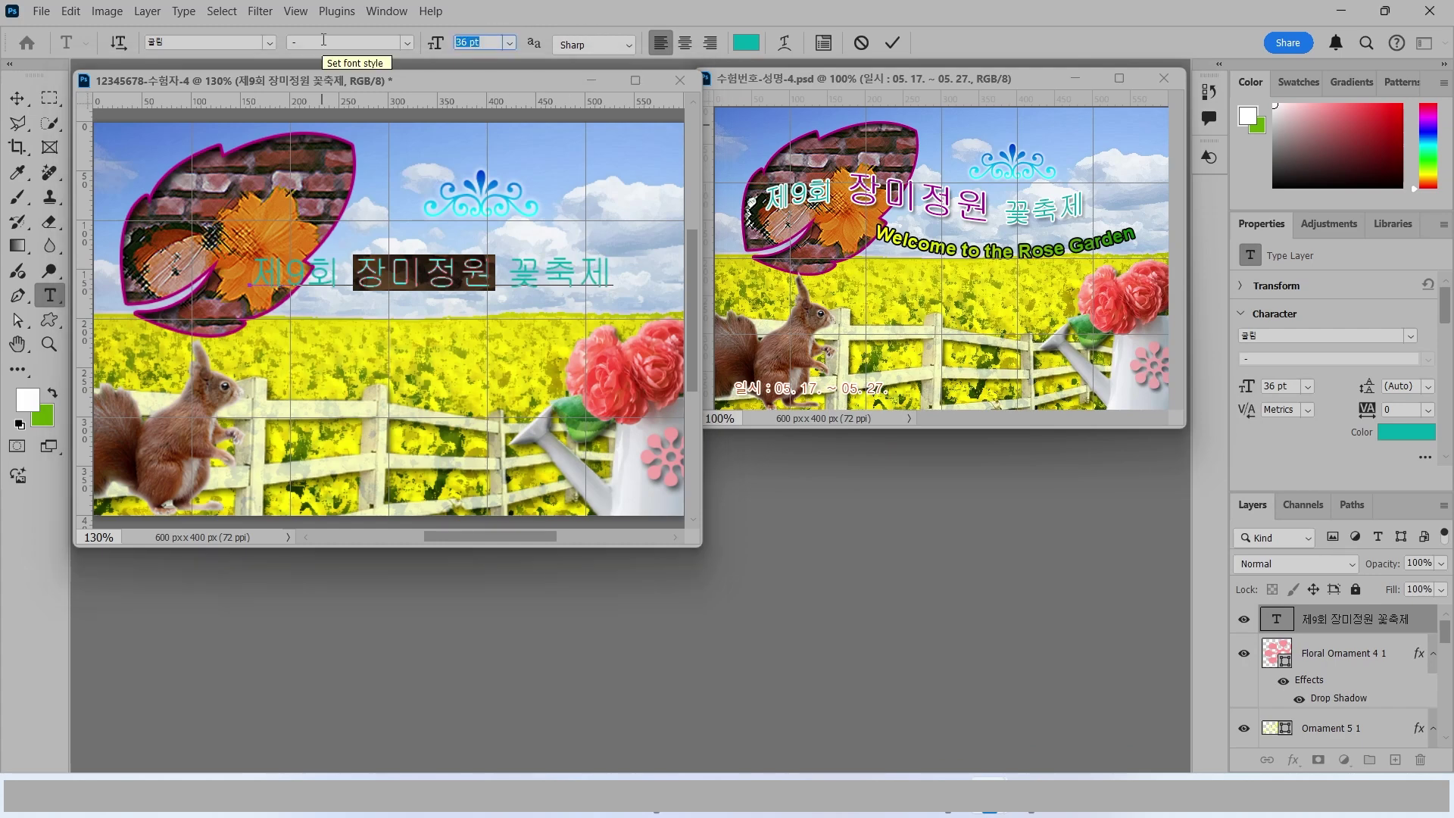
{"action": "type", "text": "48"}
{"action": "key", "text": "Return"}
{"action": "left_click", "coordinate": [746, 42]}
{"action": "type", "text": "aa"}
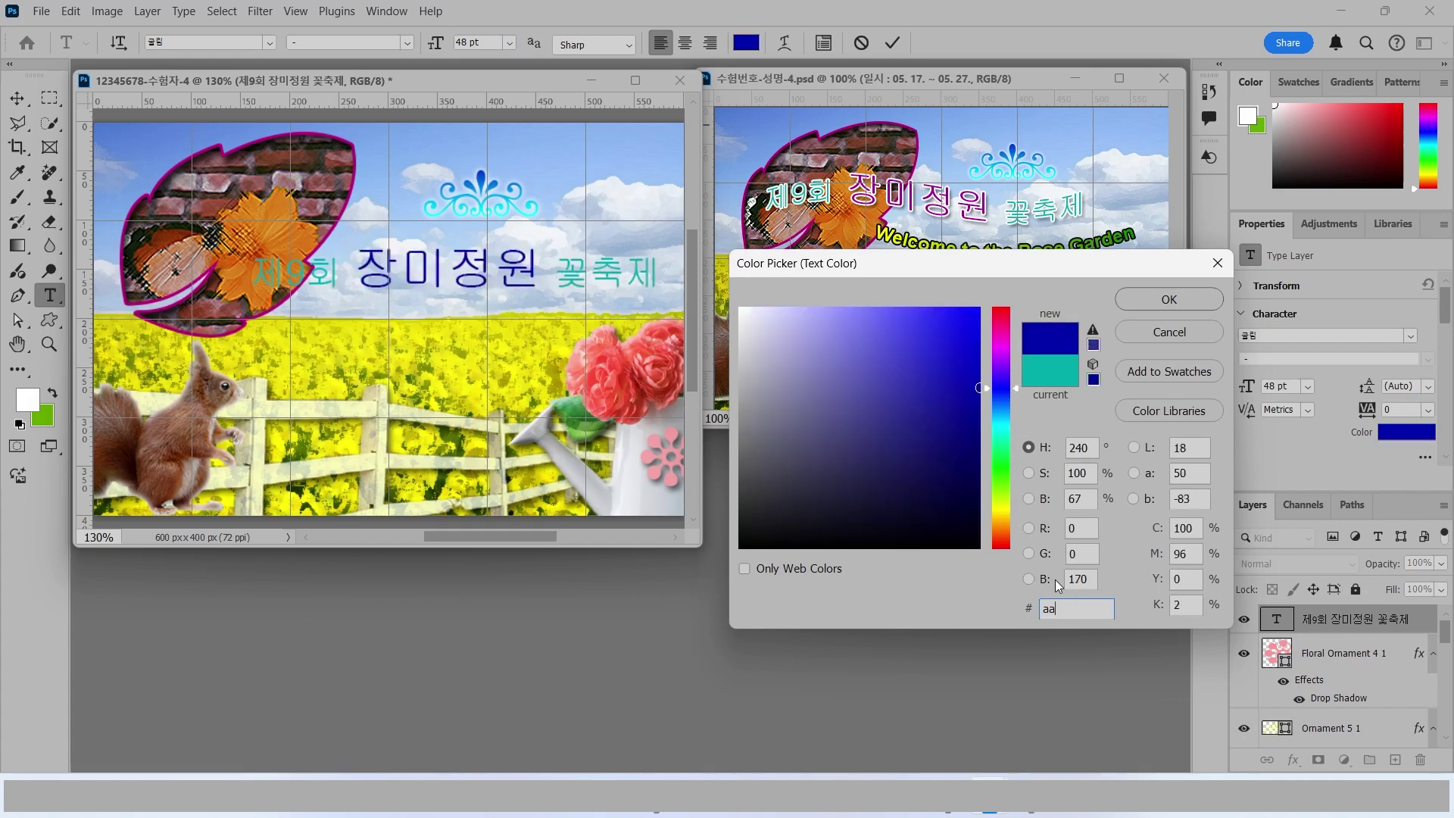
{"action": "type", "text": "00aa"}
{"action": "key", "text": "Return"}
{"action": "left_click", "coordinate": [899, 43]}
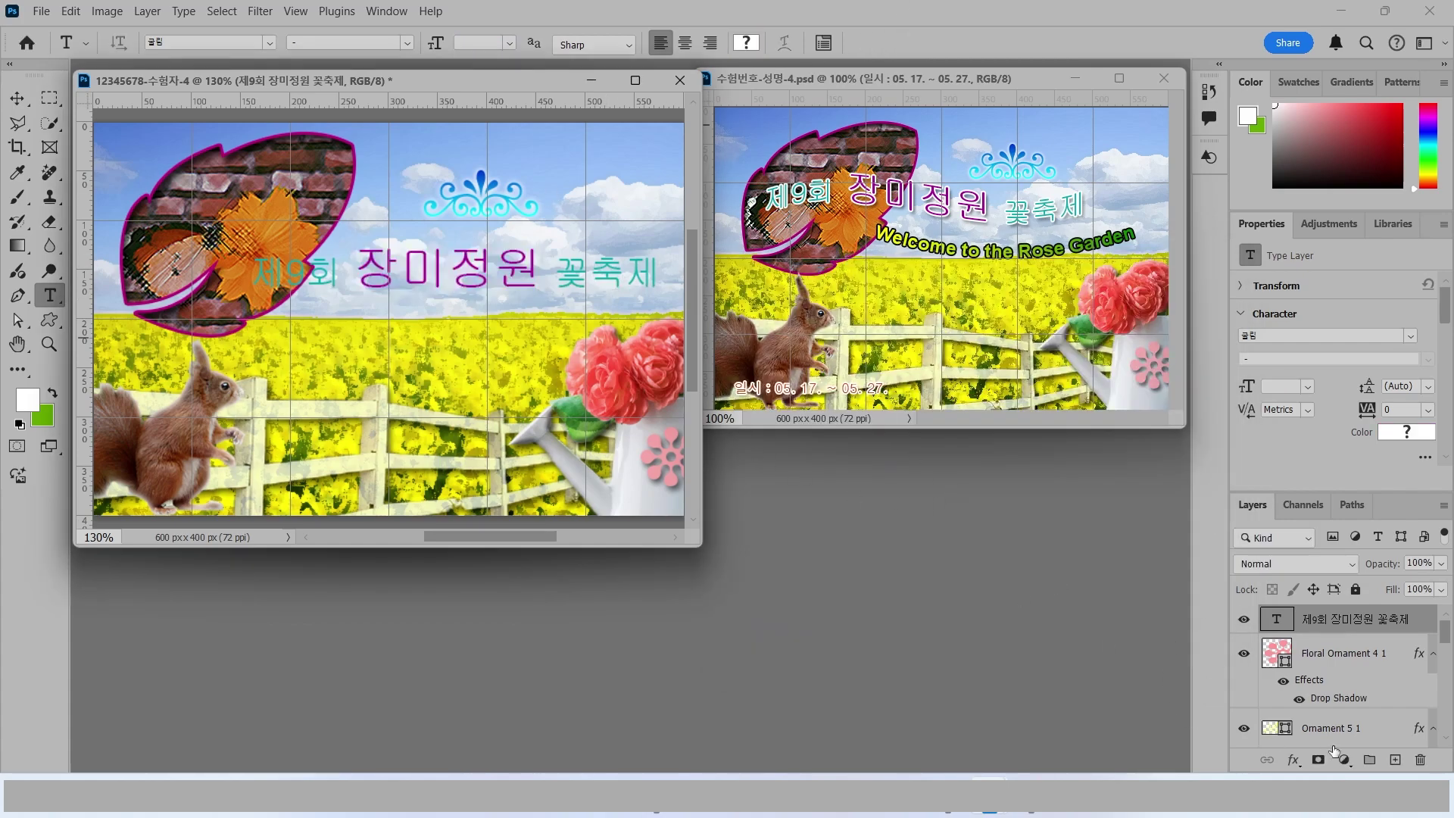
Step: Add a 2 px white (#ffffff) outside Stroke and a Drop Shadow with the preset settings to the title text layer
{"action": "left_click", "coordinate": [1294, 760]}
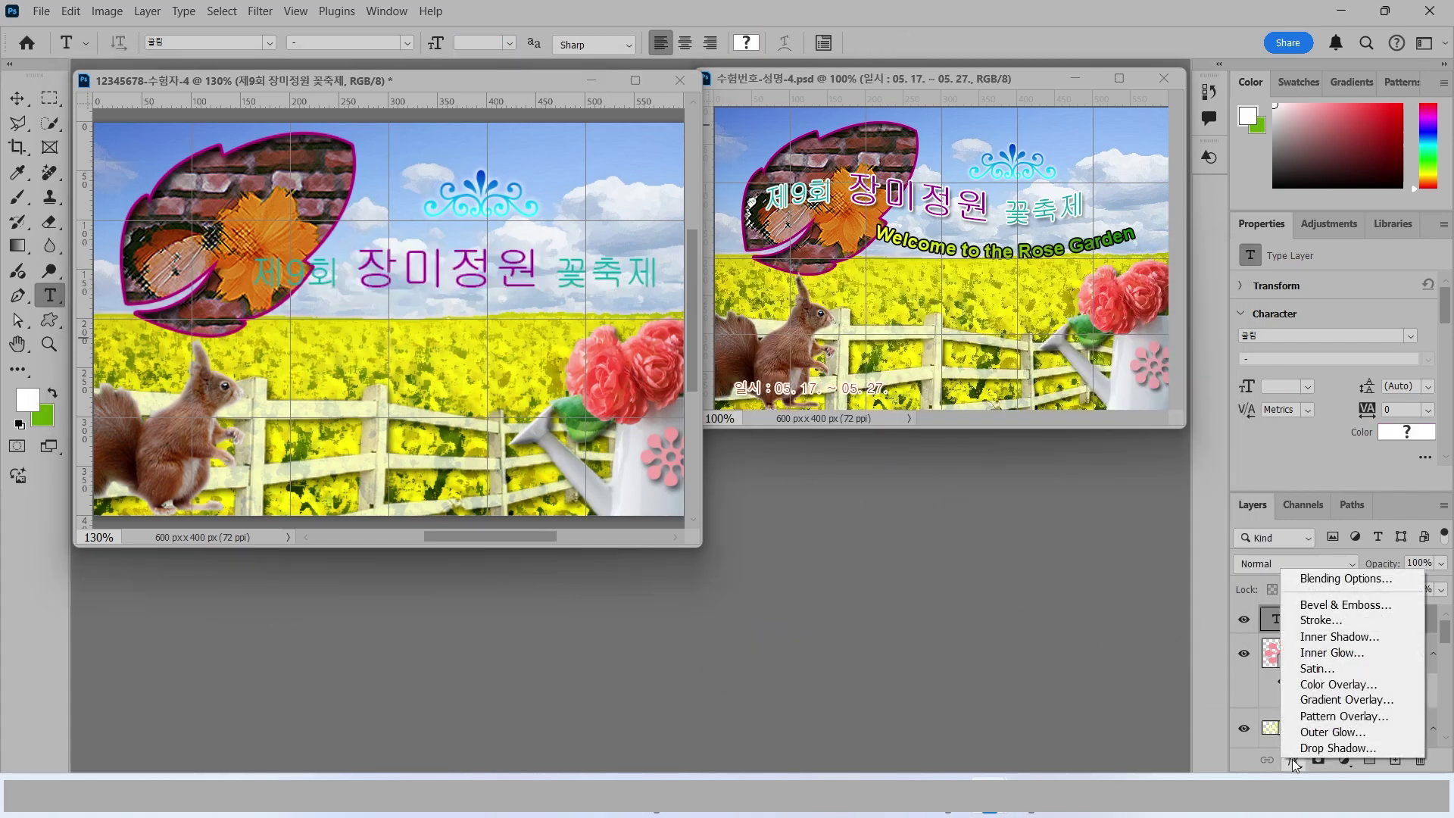
{"action": "left_click", "coordinate": [1308, 622]}
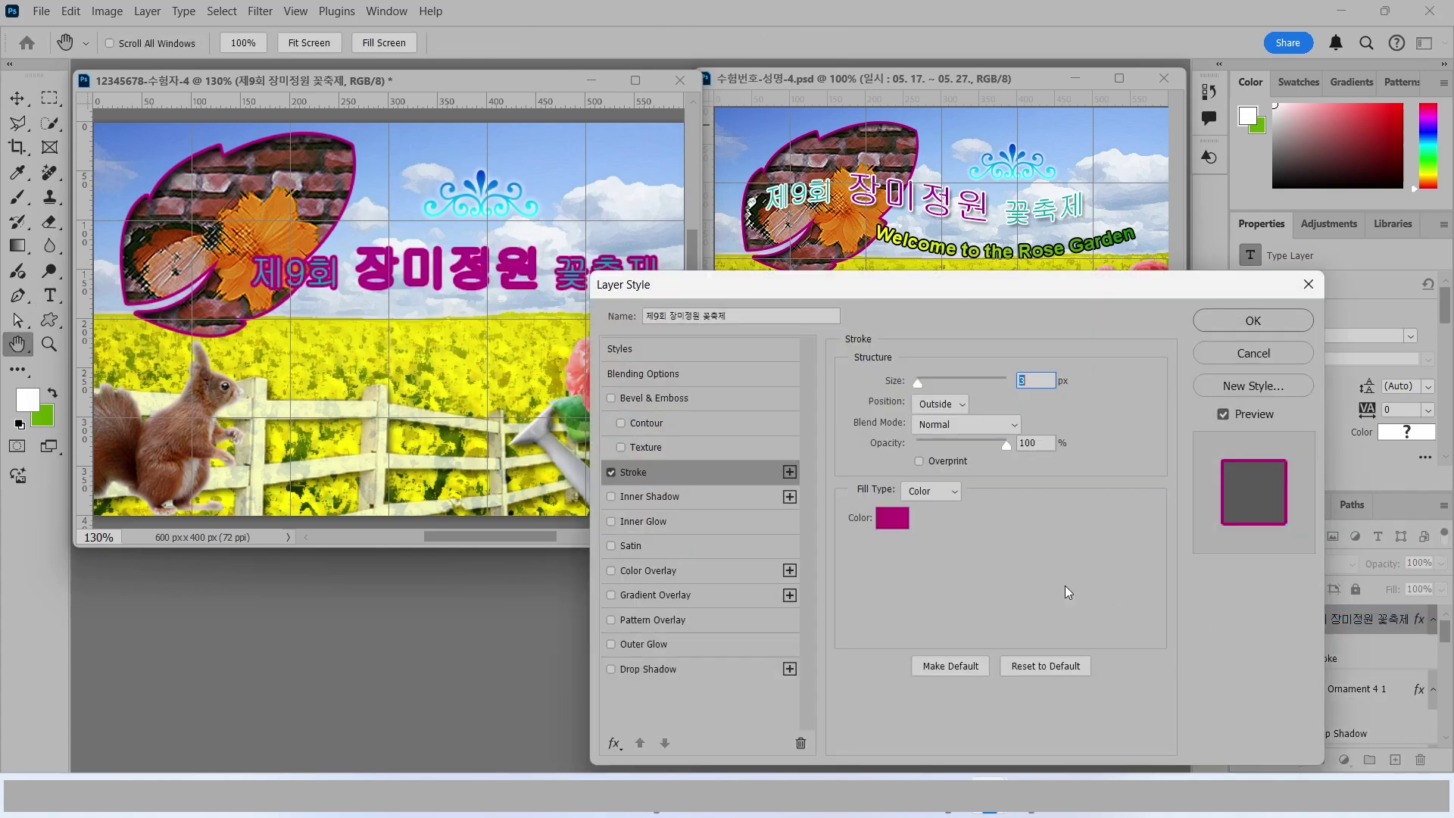
{"action": "type", "text": "2"}
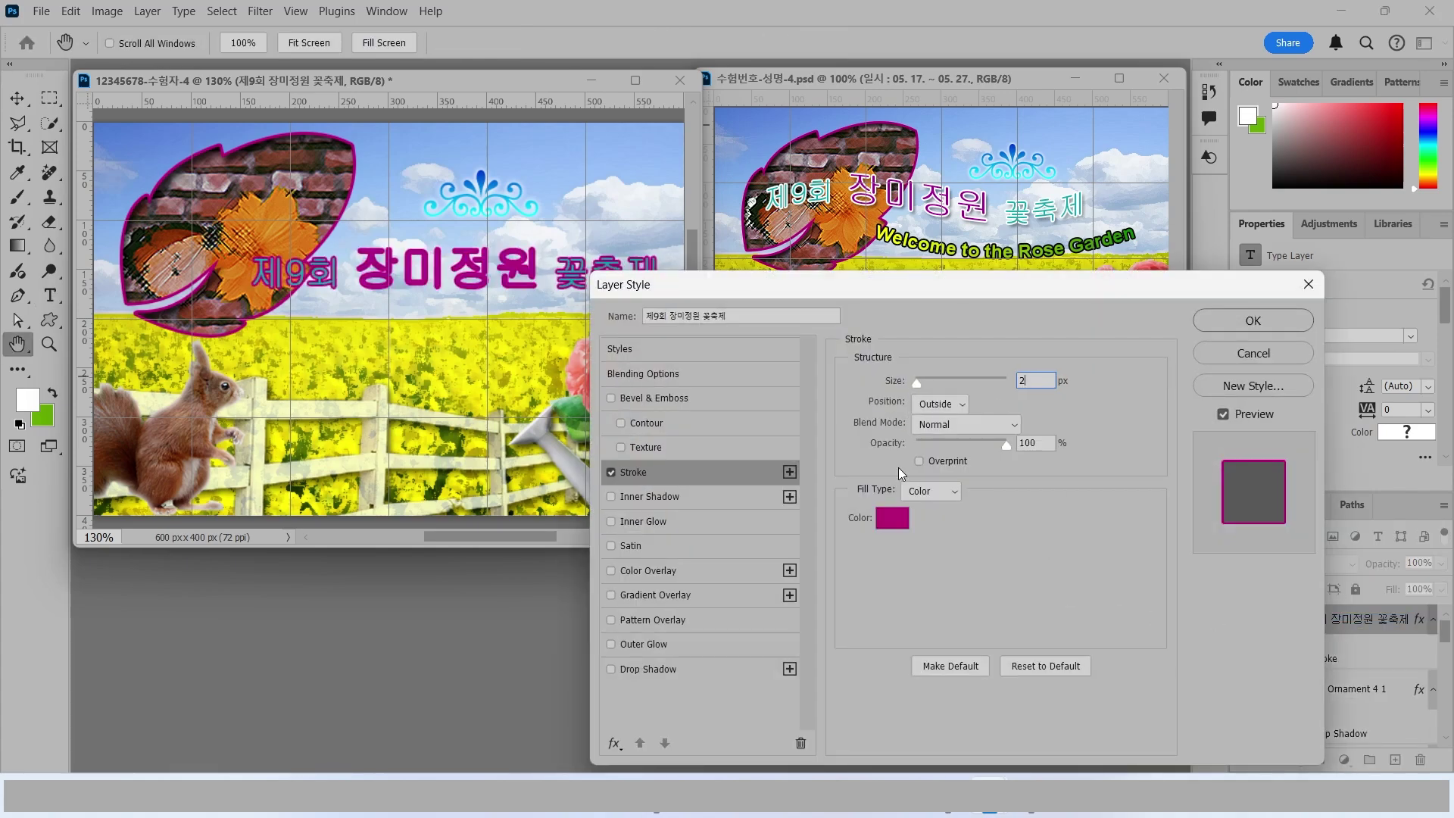
{"action": "left_click", "coordinate": [892, 518]}
{"action": "mouse_move", "coordinate": [860, 464]}
{"action": "left_mouse_down"}
{"action": "mouse_move", "coordinate": [773, 318]}
{"action": "mouse_move", "coordinate": [741, 309]}
{"action": "left_mouse_up"}
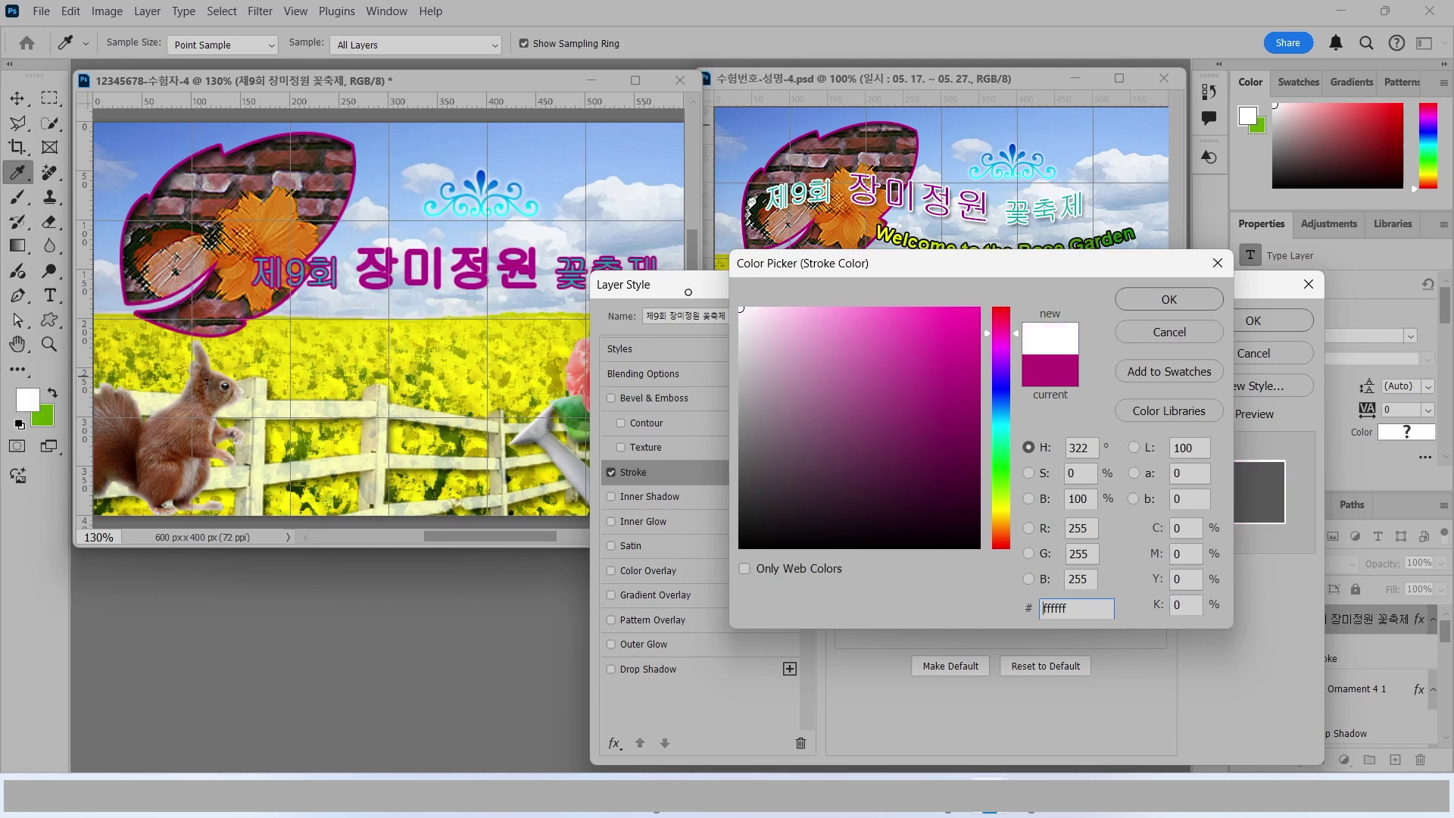
{"action": "left_click", "coordinate": [1174, 307]}
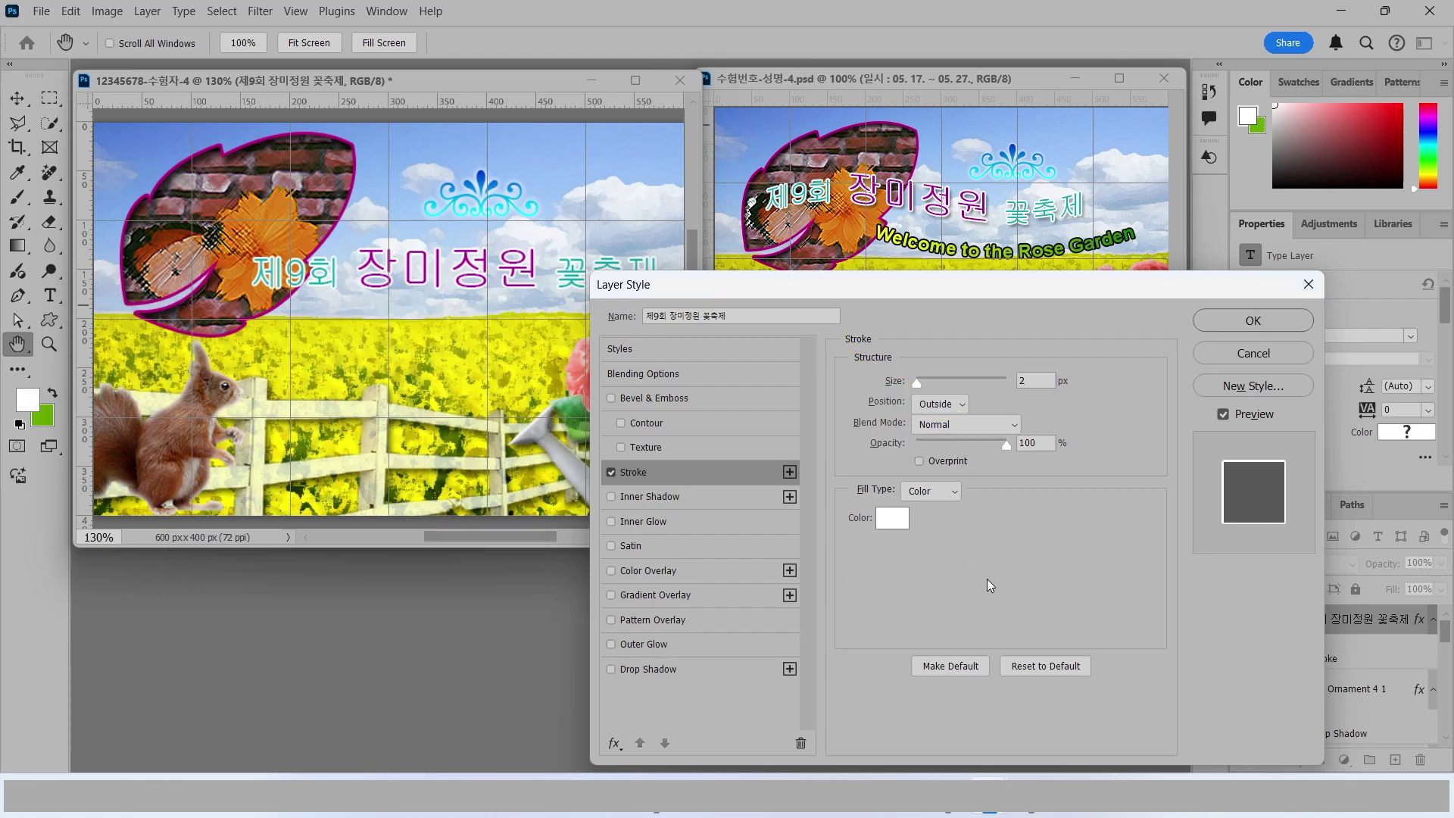
{"action": "left_click", "coordinate": [648, 676]}
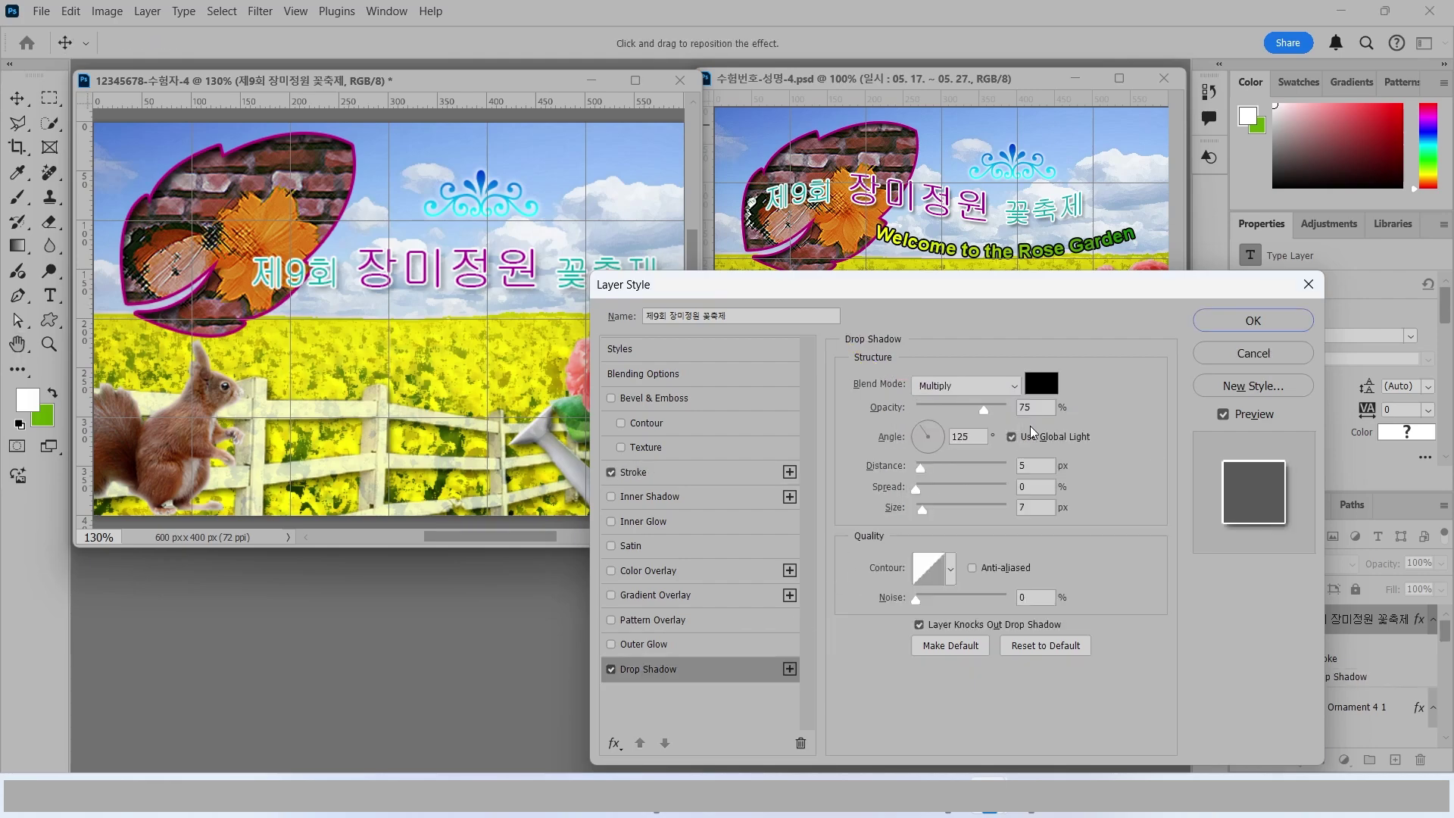
{"action": "left_click", "coordinate": [1221, 321]}
Step: Move the title text up and to the left so that it begins over the brick leaf
{"action": "left_click", "coordinate": [17, 99]}
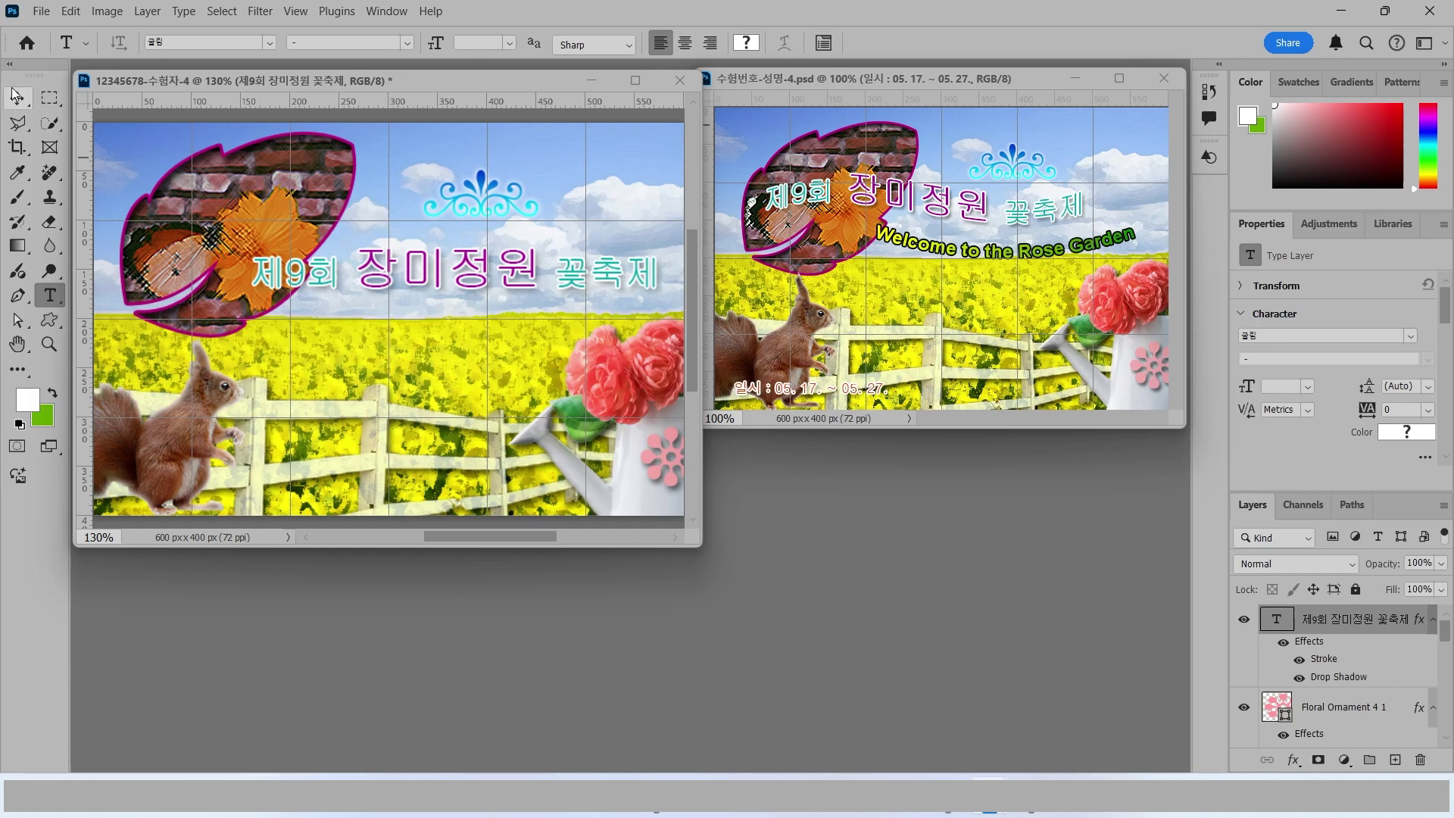
{"action": "left_click_drag", "start_coordinate": [396, 267], "coordinate": [285, 237]}
{"action": "mouse_move", "coordinate": [776, 228]}
{"action": "left_mouse_down"}
{"action": "mouse_move", "coordinate": [850, 198]}
{"action": "mouse_move", "coordinate": [1037, 231]}
{"action": "mouse_move", "coordinate": [1102, 214]}
{"action": "left_mouse_up"}
{"action": "key", "text": "Escape"}
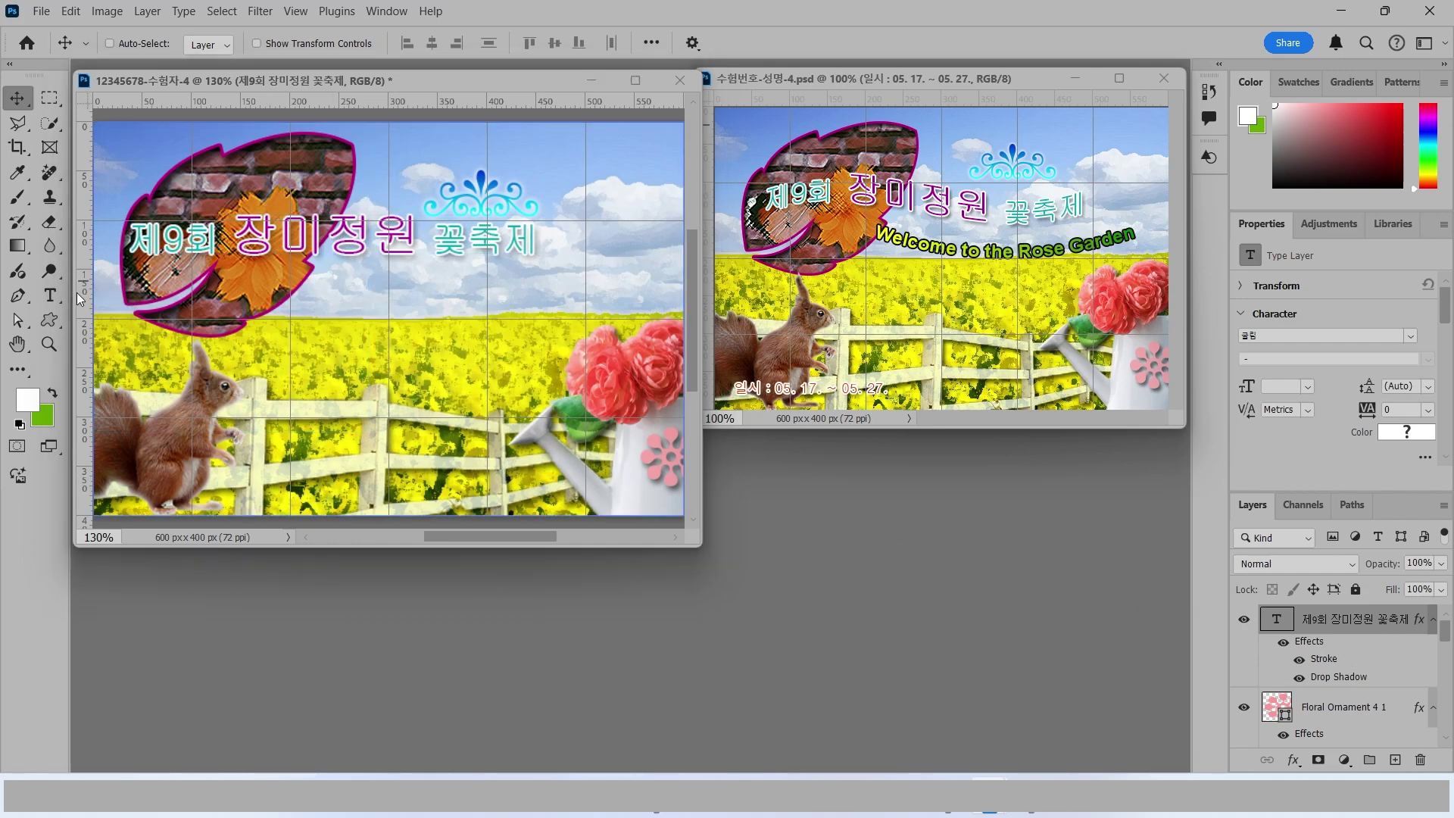
{"action": "left_click", "coordinate": [50, 295]}
{"action": "left_click", "coordinate": [379, 237]}
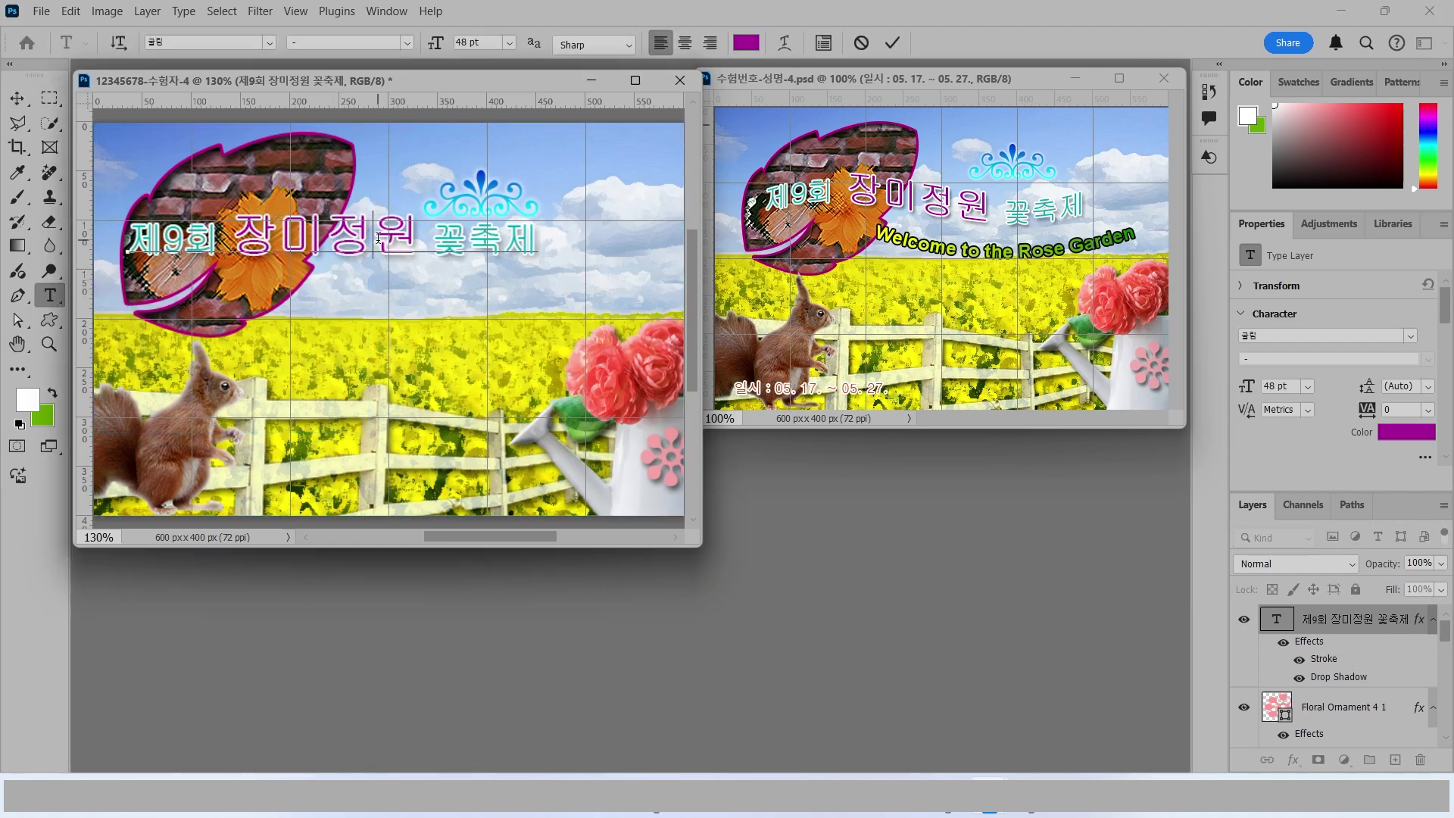
{"action": "mouse_move", "coordinate": [819, 59]}
{"action": "left_mouse_down"}
{"action": "mouse_move", "coordinate": [759, 66]}
{"action": "mouse_move", "coordinate": [766, 11]}
{"action": "mouse_move", "coordinate": [805, 20]}
{"action": "mouse_move", "coordinate": [811, 66]}
{"action": "left_mouse_up"}
{"action": "left_click", "coordinate": [892, 42]}
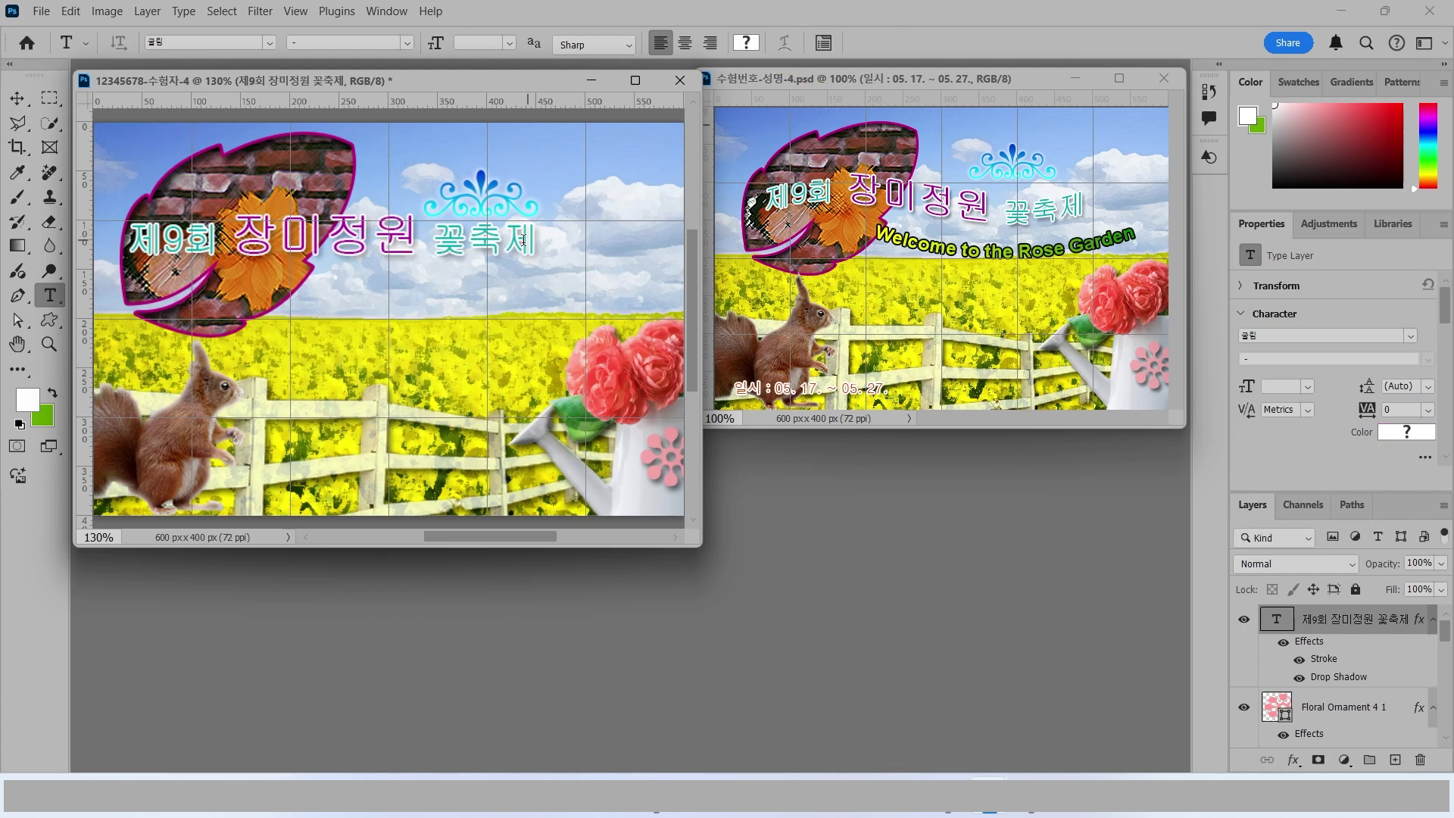
Step: Warp the title text with the Flag style at a 50% bend
{"action": "key", "text": "ctrl+t"}
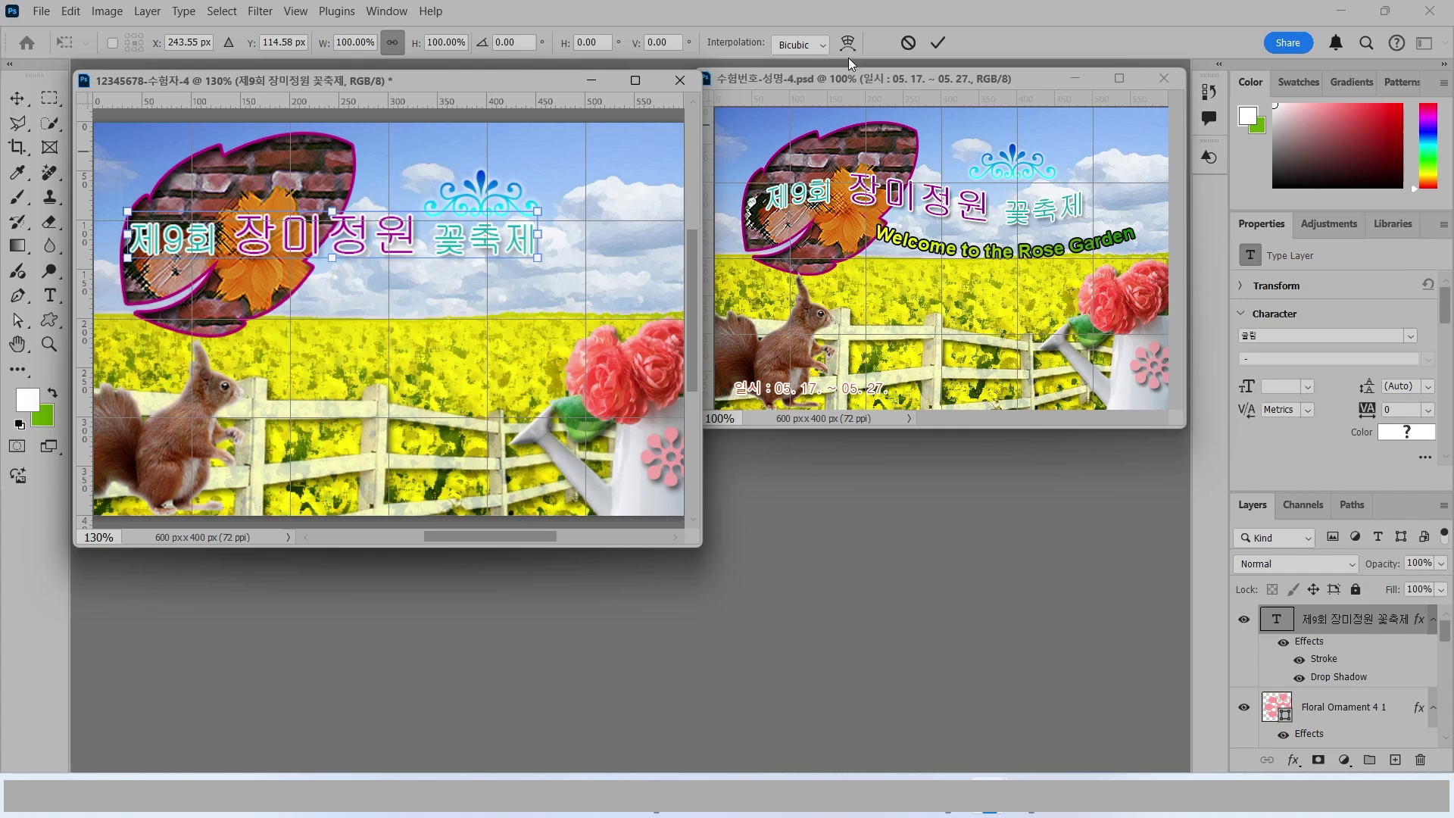
{"action": "mouse_move", "coordinate": [848, 59]}
{"action": "left_mouse_down"}
{"action": "mouse_move", "coordinate": [851, 16]}
{"action": "mouse_move", "coordinate": [875, 47]}
{"action": "left_mouse_up"}
{"action": "left_click", "coordinate": [845, 43]}
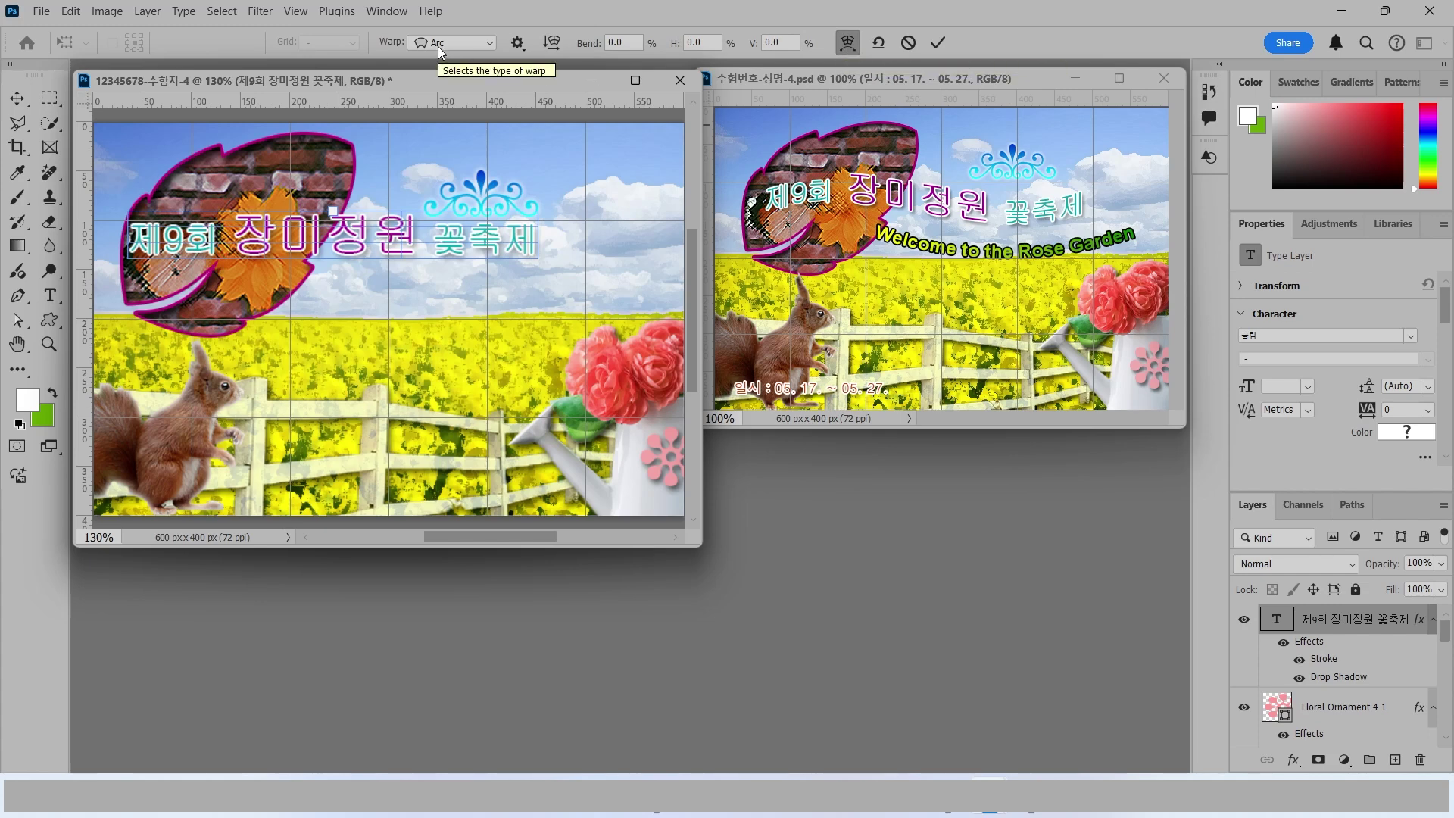
{"action": "mouse_move", "coordinate": [438, 47]}
{"action": "left_mouse_down"}
{"action": "mouse_move", "coordinate": [490, 48]}
{"action": "mouse_move", "coordinate": [428, 64]}
{"action": "mouse_move", "coordinate": [422, 4]}
{"action": "mouse_move", "coordinate": [462, 60]}
{"action": "left_mouse_up"}
{"action": "left_click", "coordinate": [453, 43]}
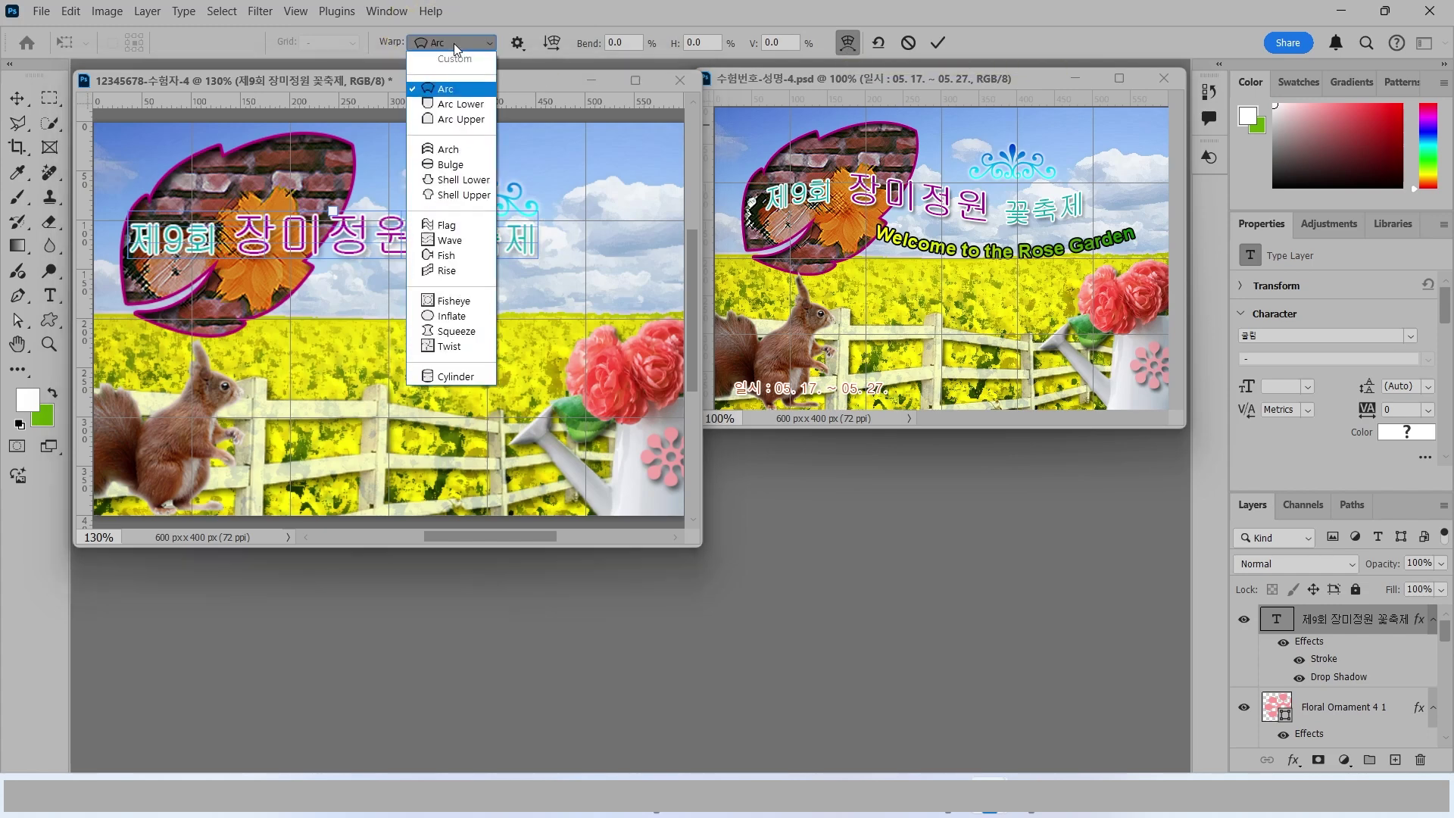
{"action": "left_click", "coordinate": [445, 226]}
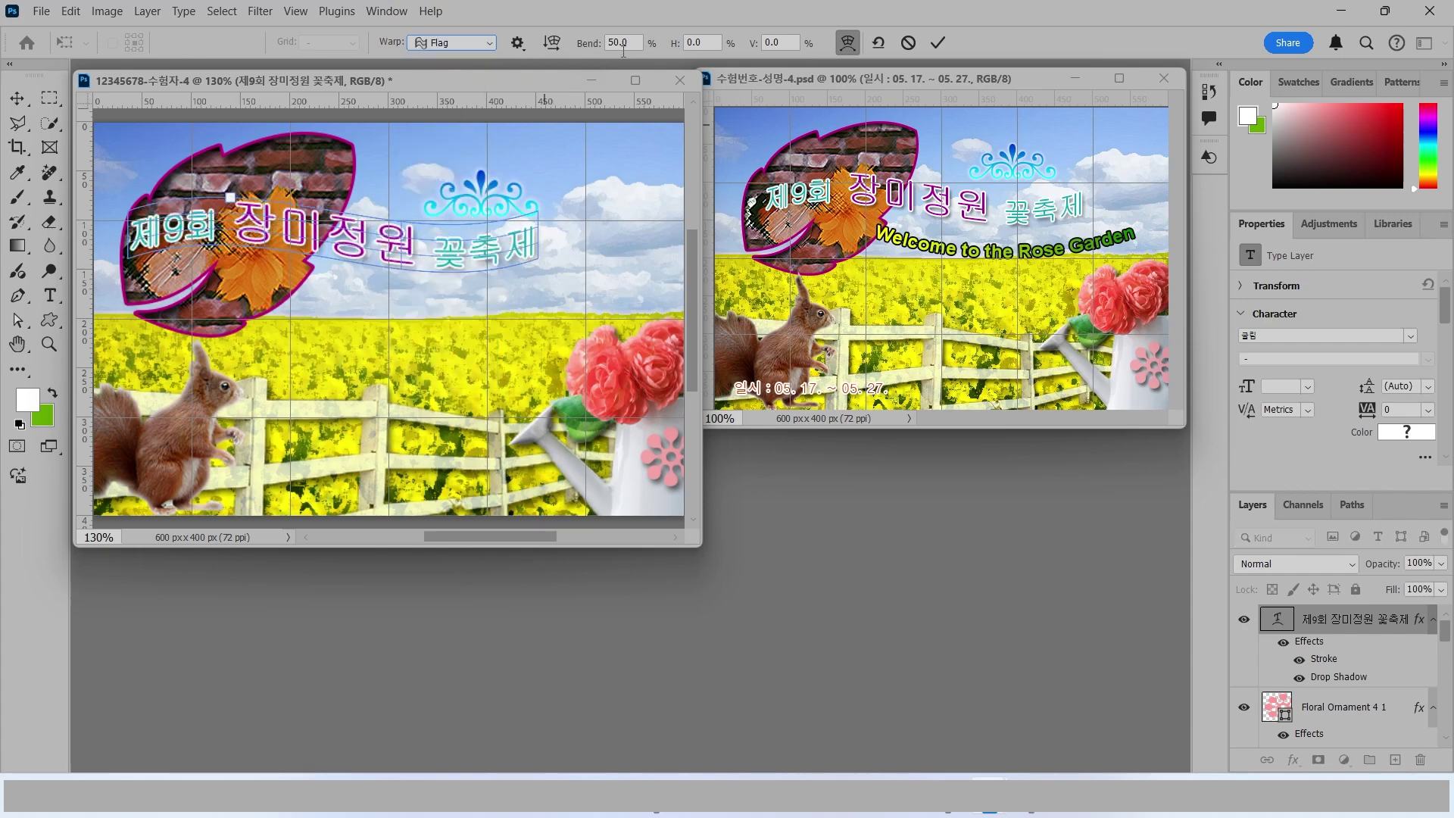
{"action": "mouse_move", "coordinate": [647, 44]}
{"action": "left_mouse_down"}
{"action": "mouse_move", "coordinate": [577, 46]}
{"action": "mouse_move", "coordinate": [602, 9]}
{"action": "mouse_move", "coordinate": [657, 47]}
{"action": "mouse_move", "coordinate": [637, 56]}
{"action": "mouse_move", "coordinate": [736, 129]}
{"action": "left_mouse_up"}
{"action": "key", "text": "Escape"}
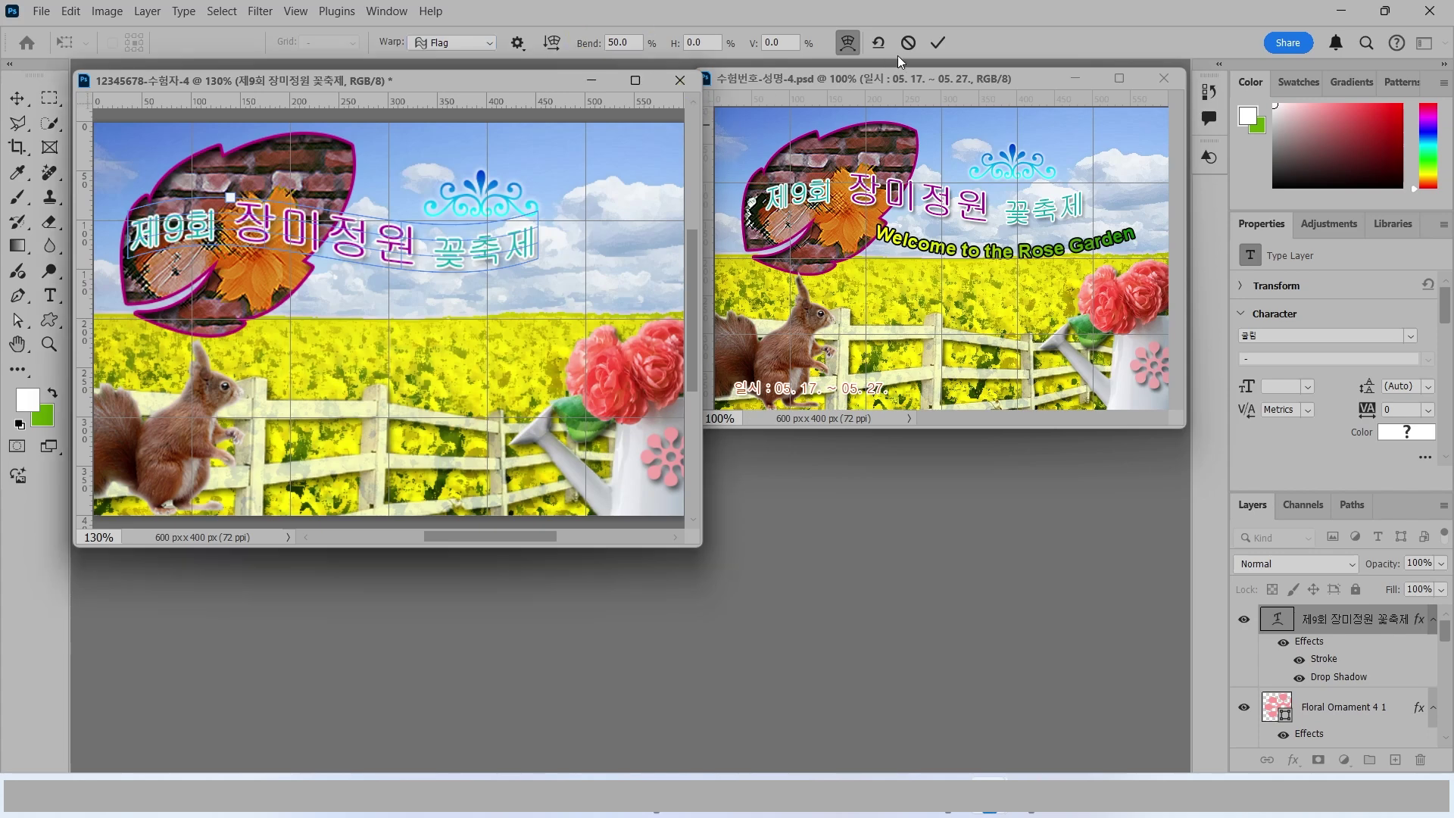
{"action": "left_click", "coordinate": [938, 43]}
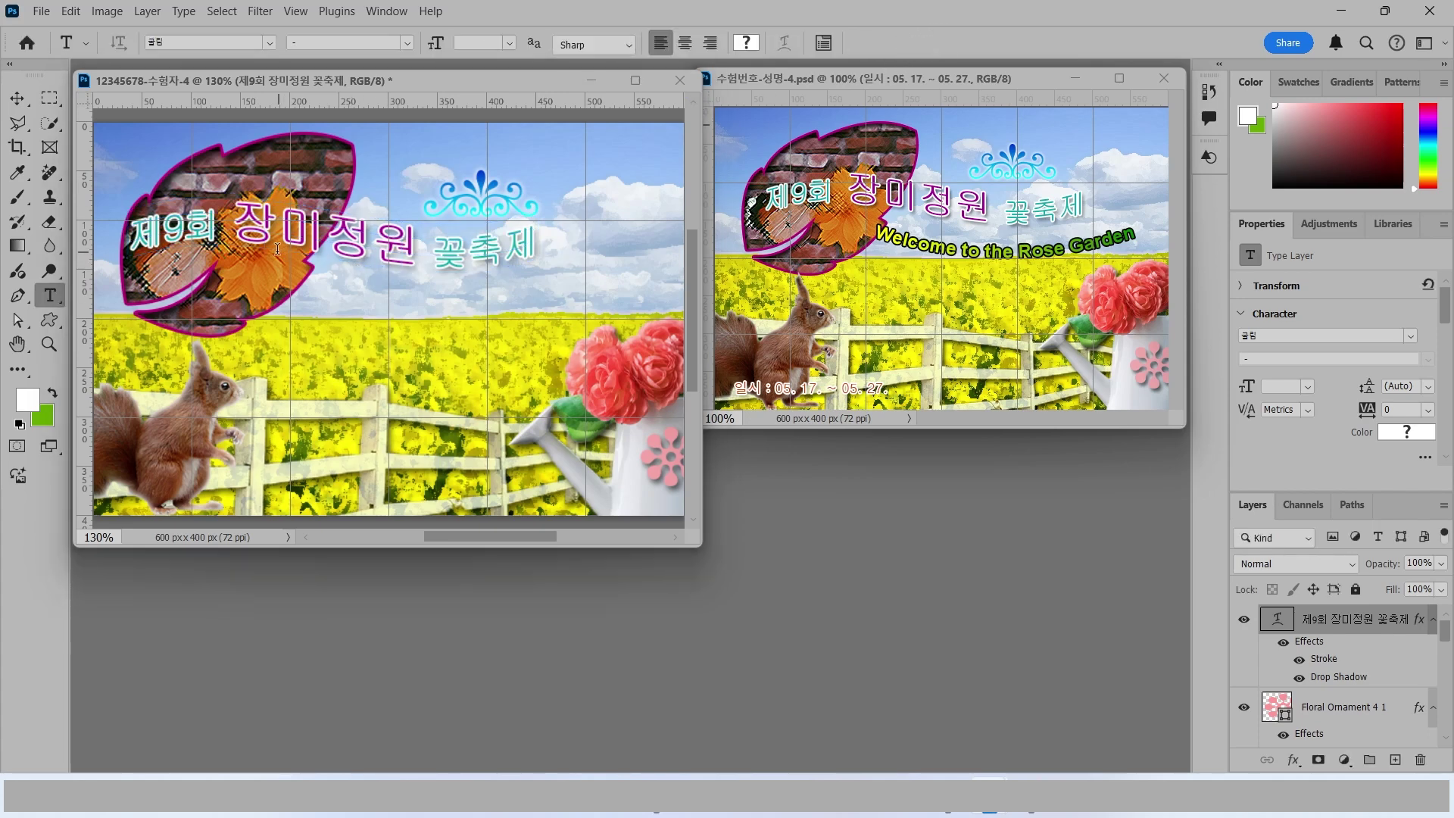
Step: Nudge the warped title text 20 px to the right
{"action": "left_click", "coordinate": [16, 98]}
{"action": "key", "text": "shift+Right"}
{"action": "key", "text": "shift+Right"}
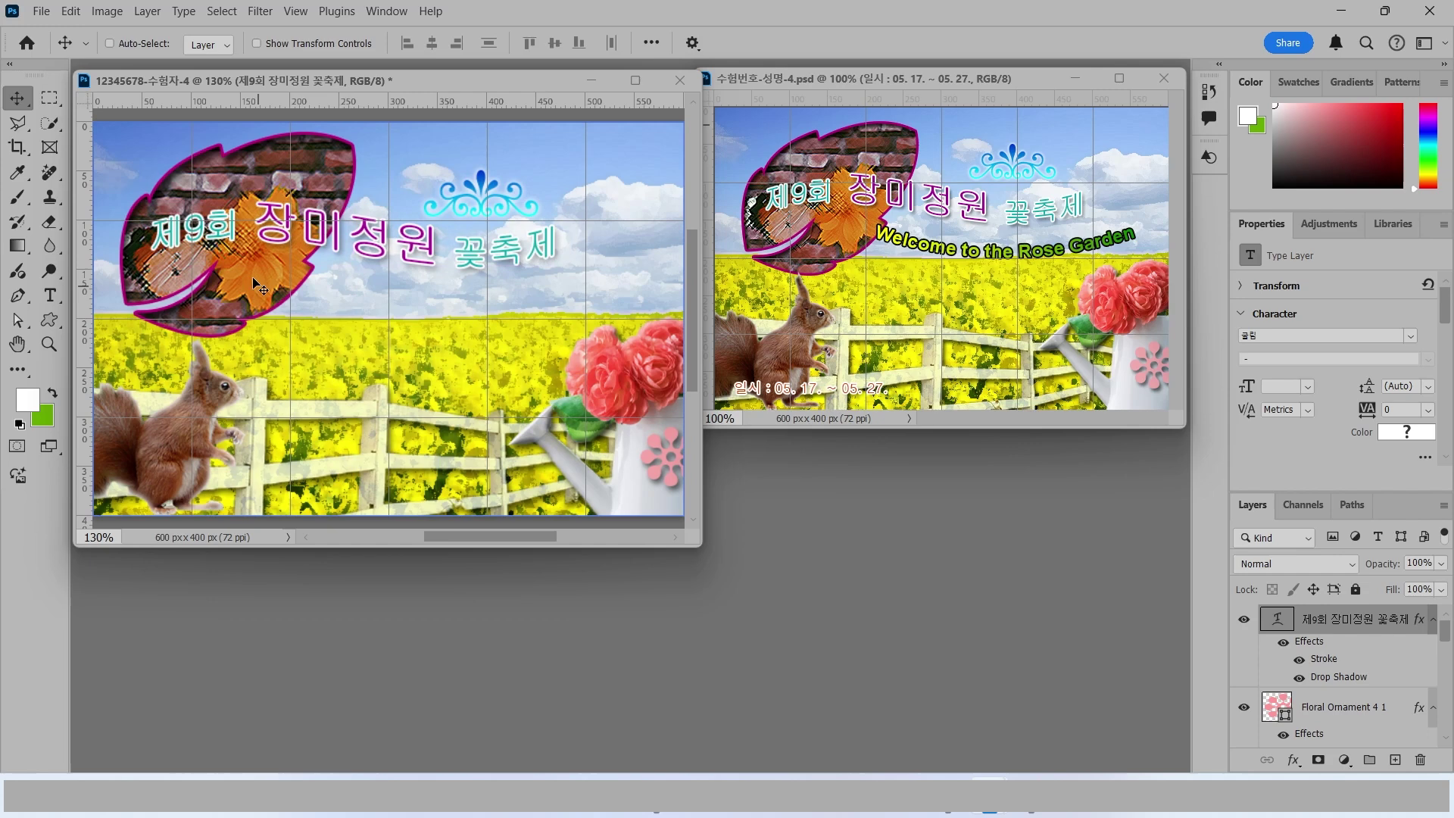
Step: Add a horizontal text layer reading "Welcome to the Rose Garden" just below the title
{"action": "left_click", "coordinate": [48, 300]}
{"action": "left_click", "coordinate": [221, 315]}
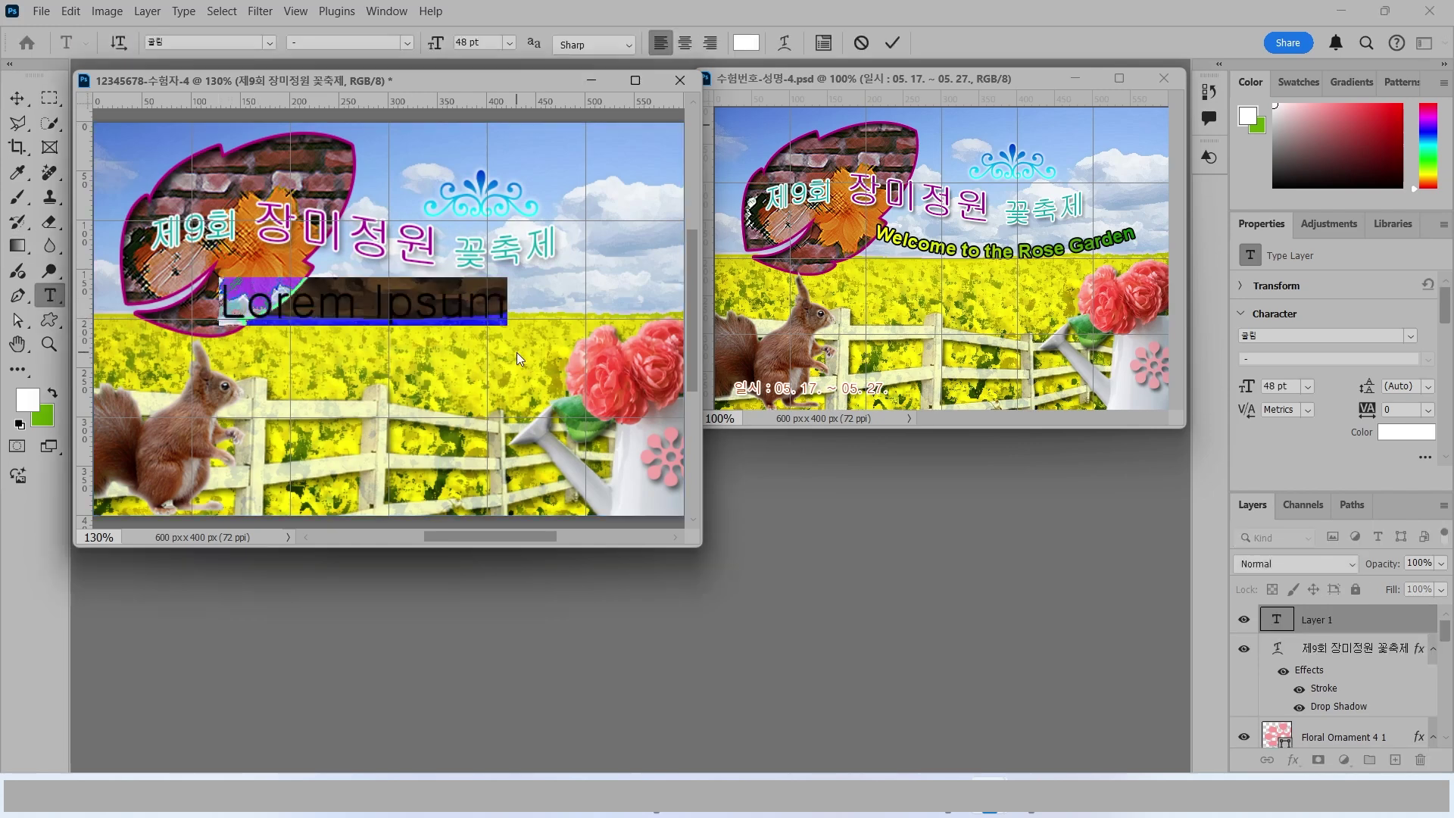
{"action": "type", "text": "Welcome to the Ro"}
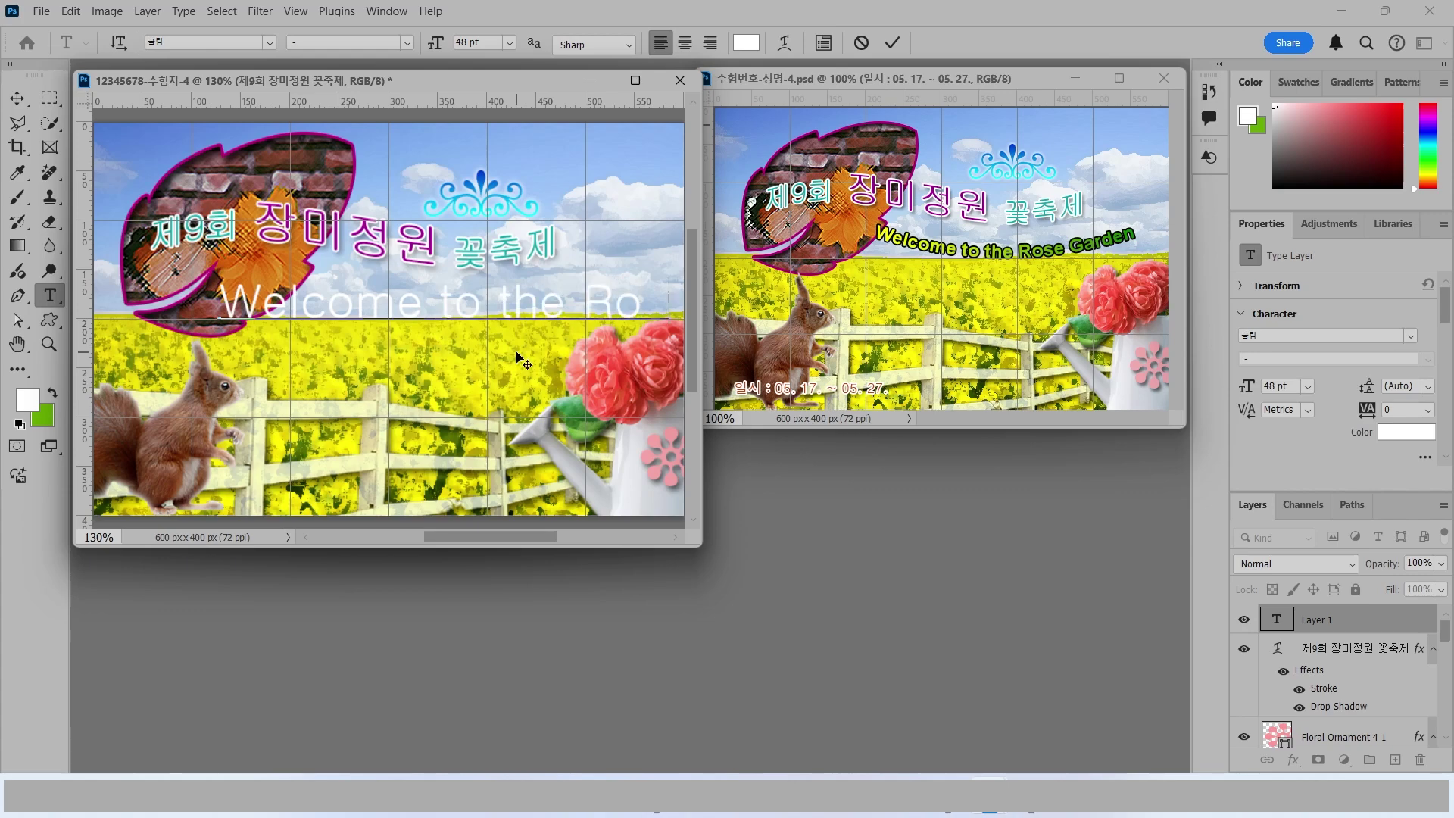
{"action": "type", "text": "se"}
{"action": "key", "text": "ctrl+Return"}
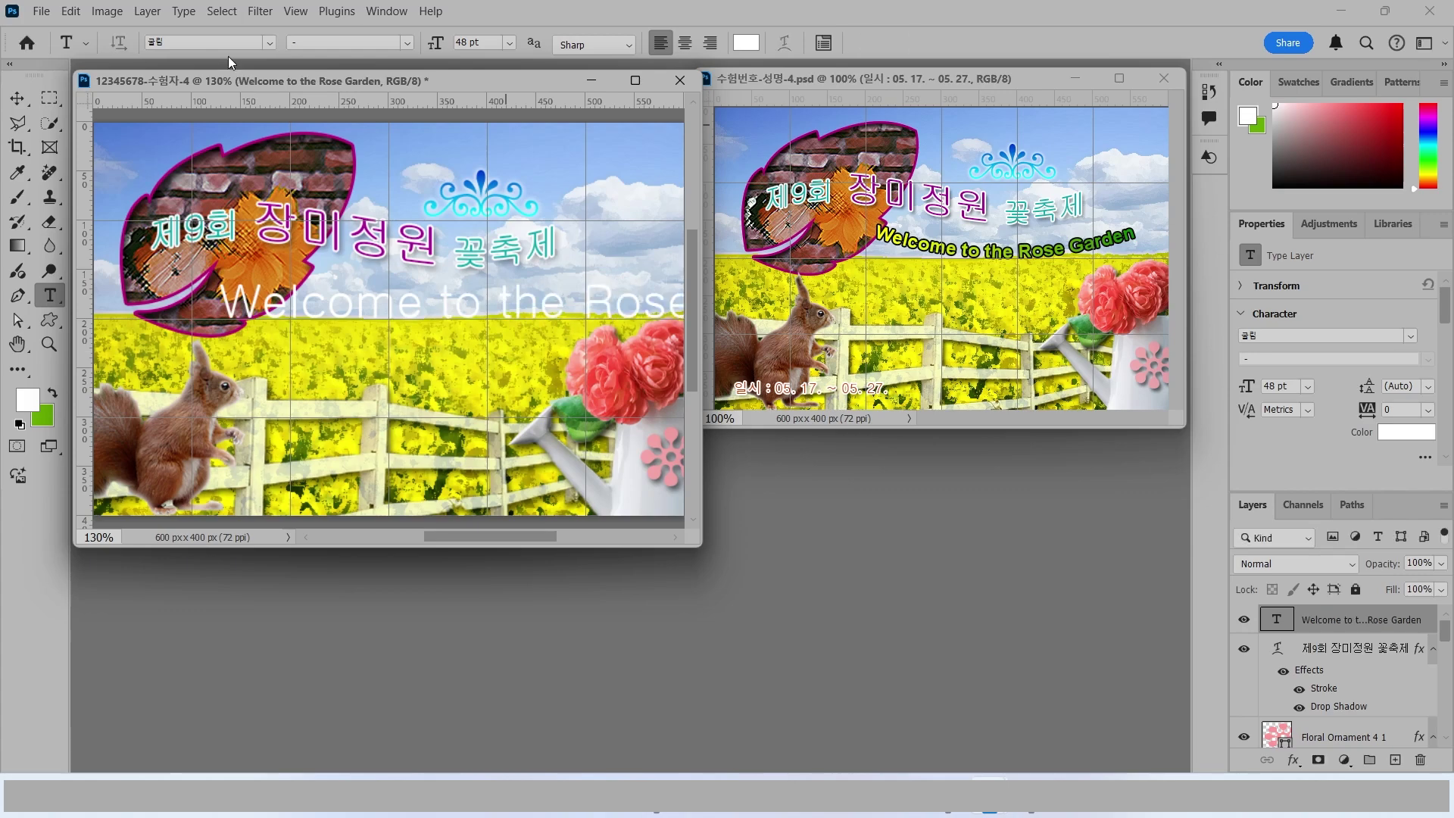
Step: Set the Welcome text to Arial Bold at 24 pt
{"action": "left_click", "coordinate": [268, 43]}
{"action": "left_click", "coordinate": [356, 261]}
{"action": "left_click", "coordinate": [402, 42]}
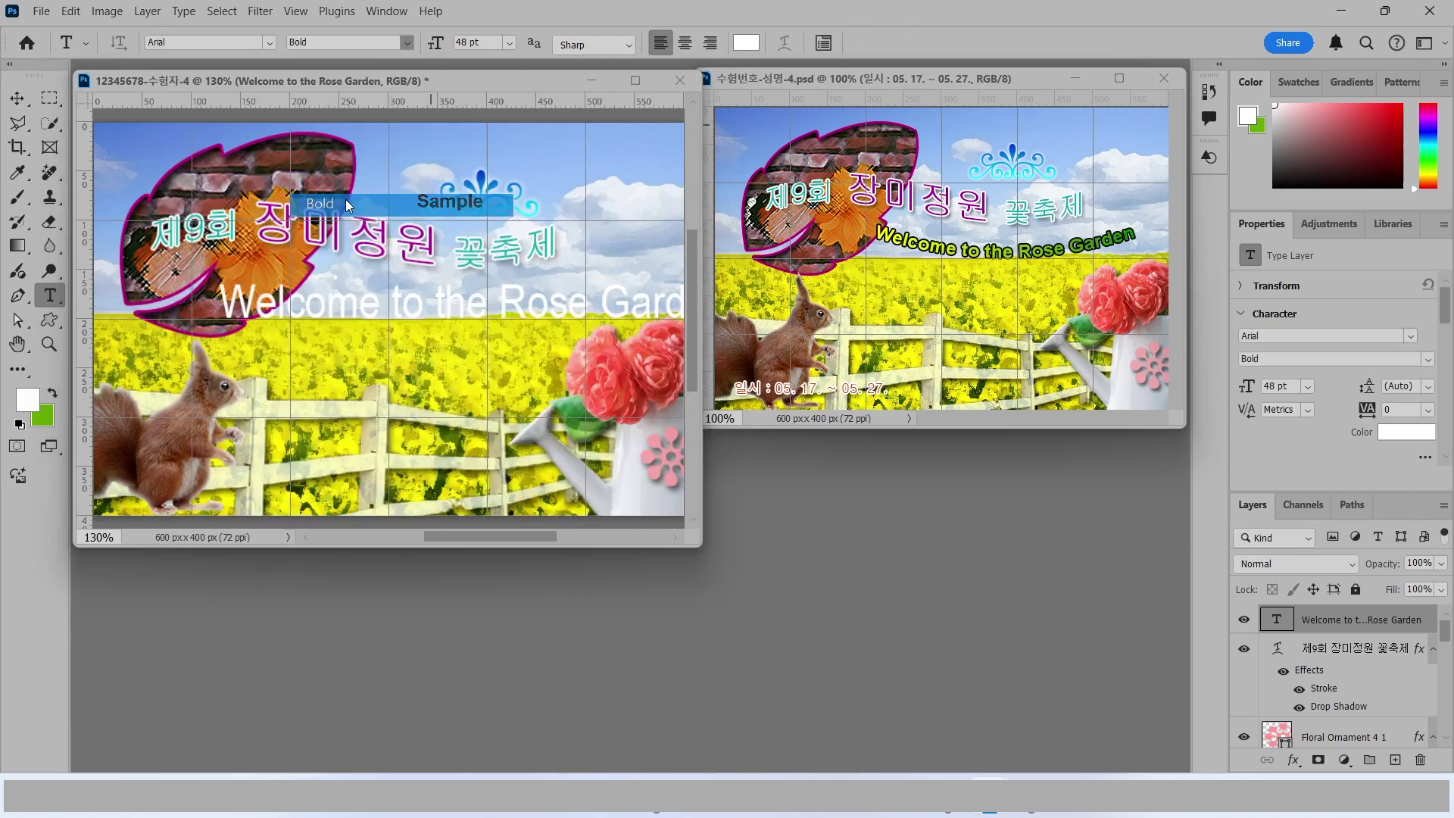
{"action": "left_click", "coordinate": [345, 199]}
{"action": "type", "text": "24"}
{"action": "key", "text": "Return"}
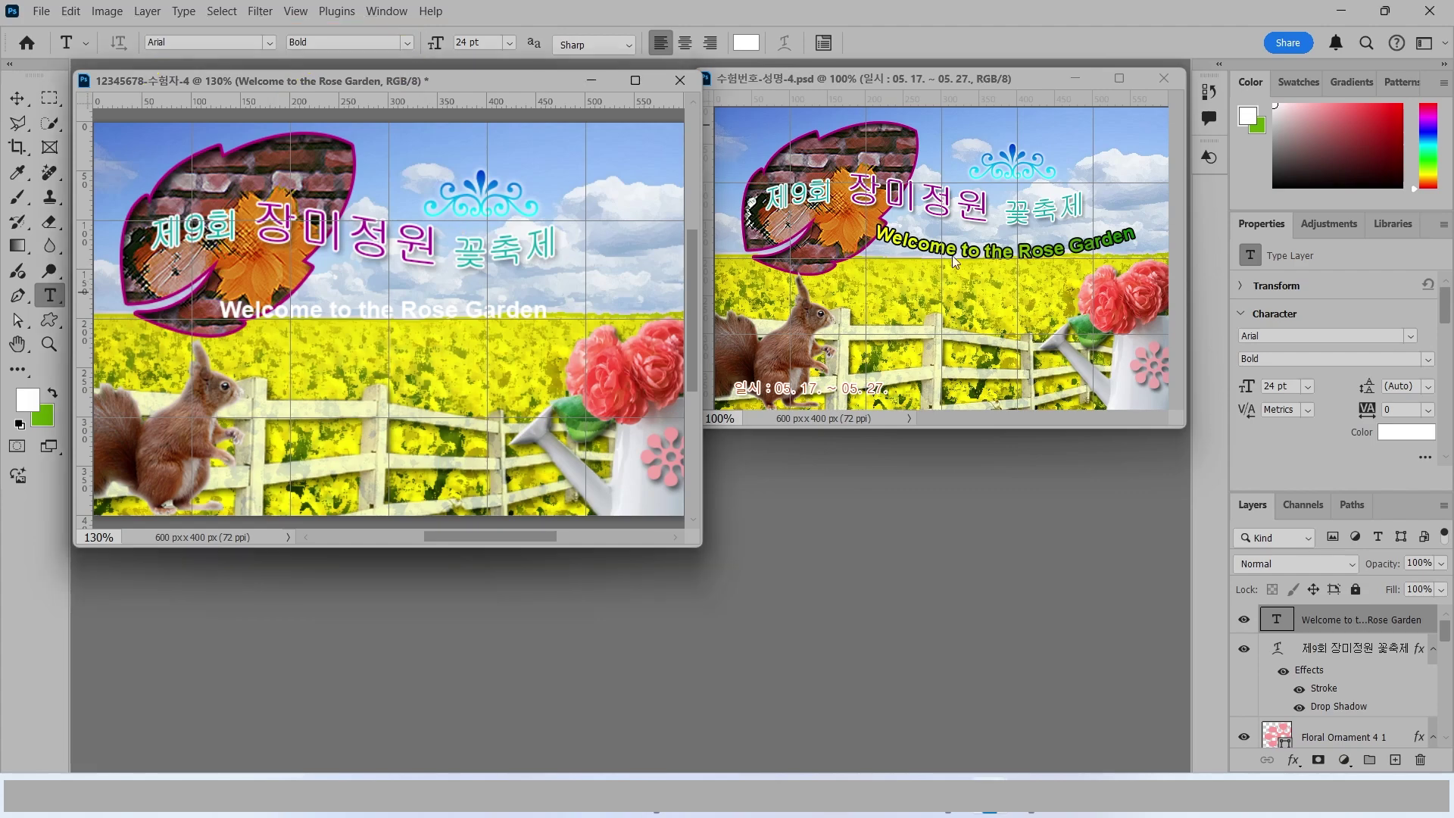
Step: Add a Gradient Overlay to the Welcome text layer and set the gradient's first color stop to #ffff00
{"action": "left_click", "coordinate": [1293, 760]}
{"action": "left_click", "coordinate": [1348, 709]}
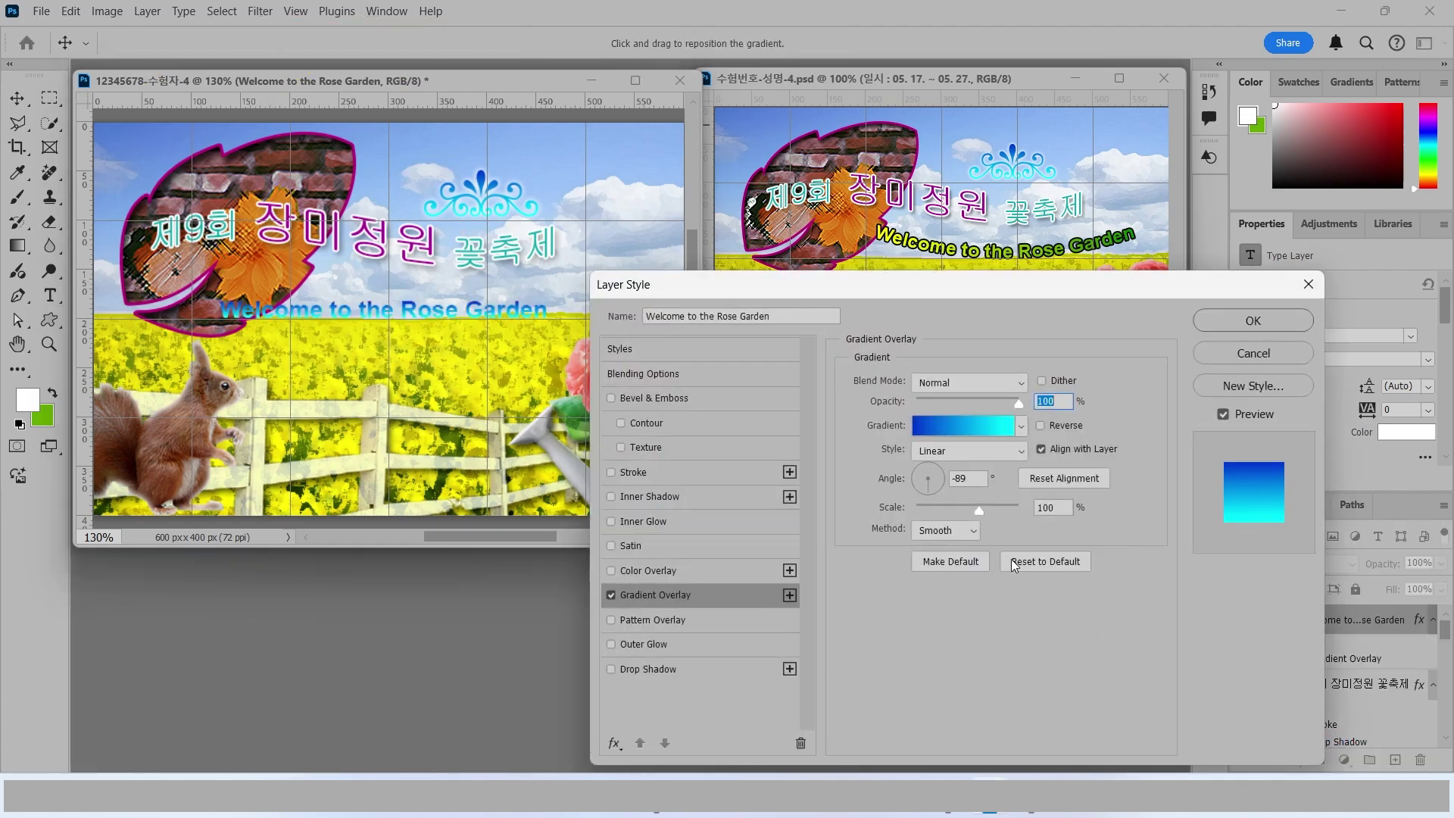
{"action": "left_click", "coordinate": [953, 424]}
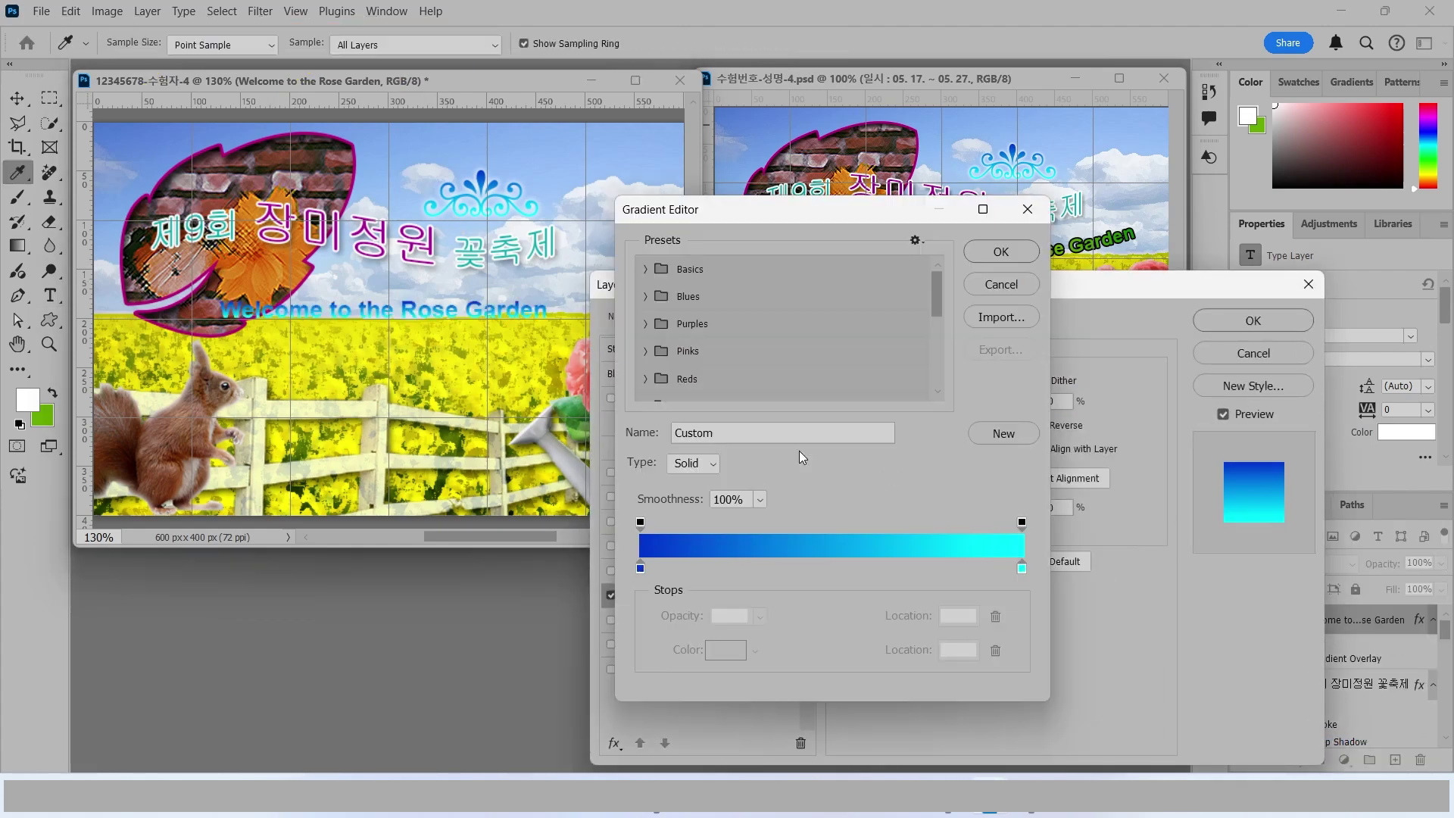
{"action": "left_click", "coordinate": [641, 569]}
{"action": "left_click", "coordinate": [720, 649]}
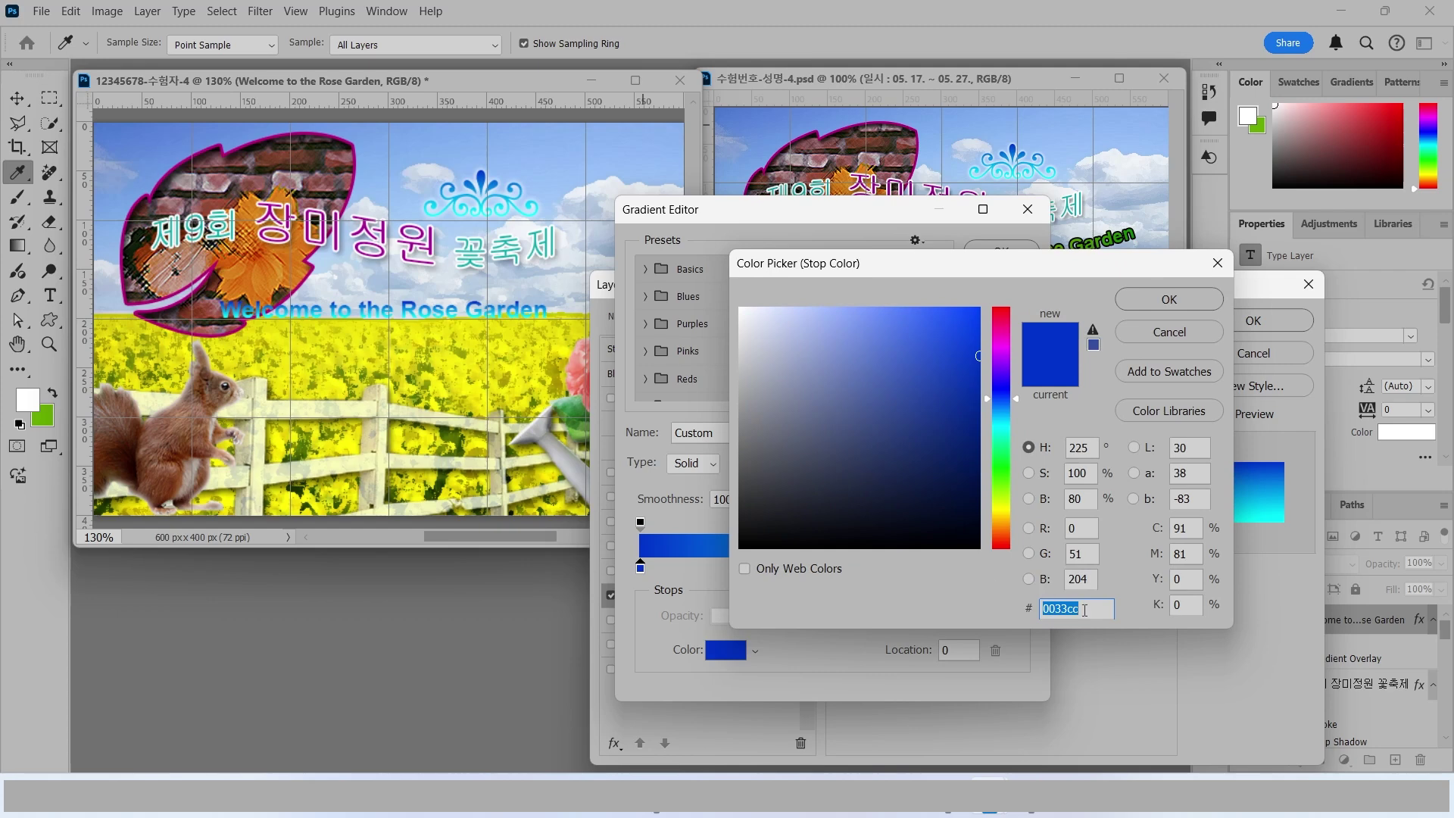
{"action": "type", "text": "ffff00"}
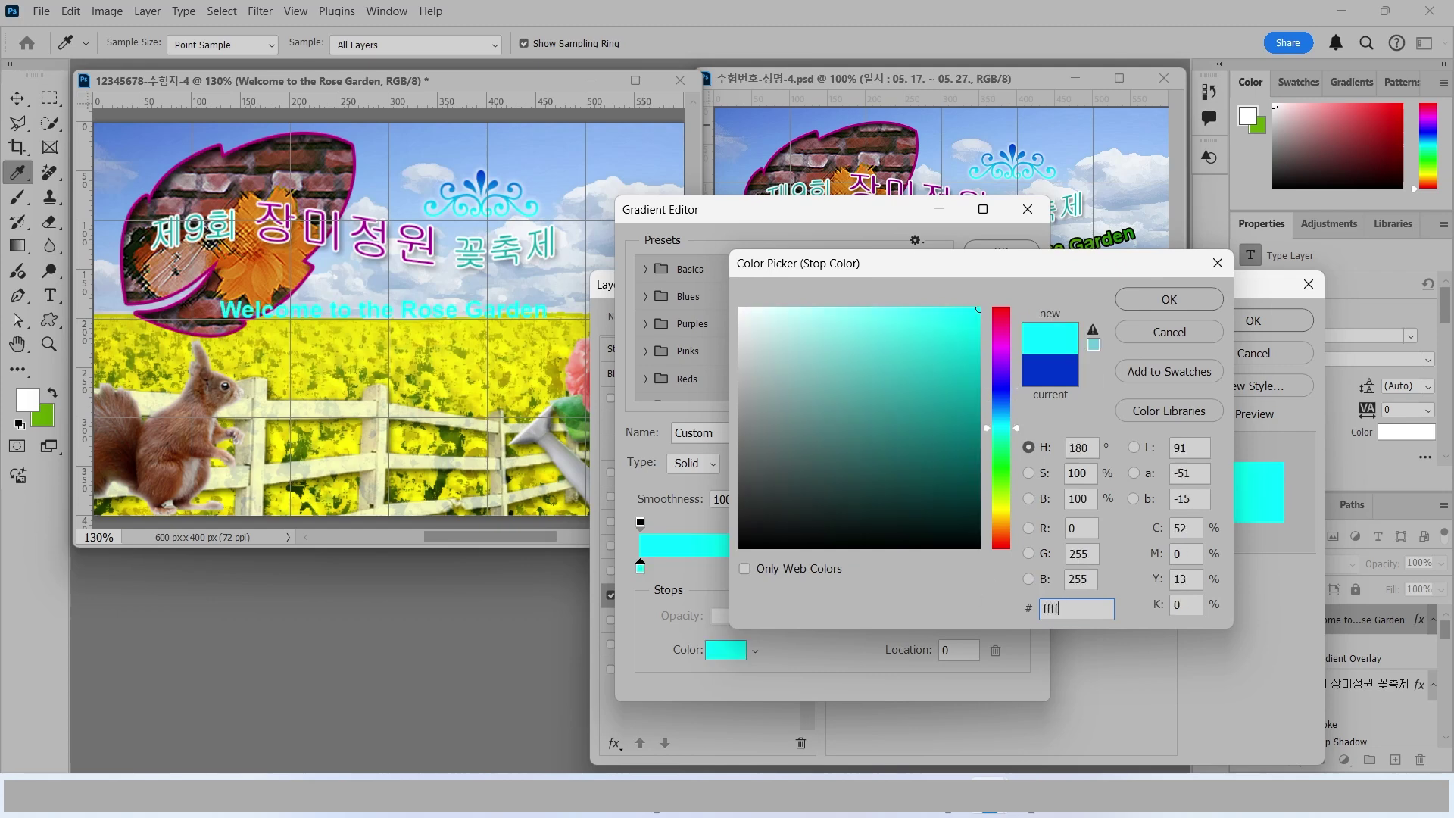
{"action": "key", "text": "Return"}
Step: Set the gradient's end color stop to green (#008800) and accept the gradient
{"action": "left_click", "coordinate": [1023, 569]}
{"action": "double_click", "coordinate": [1022, 569]}
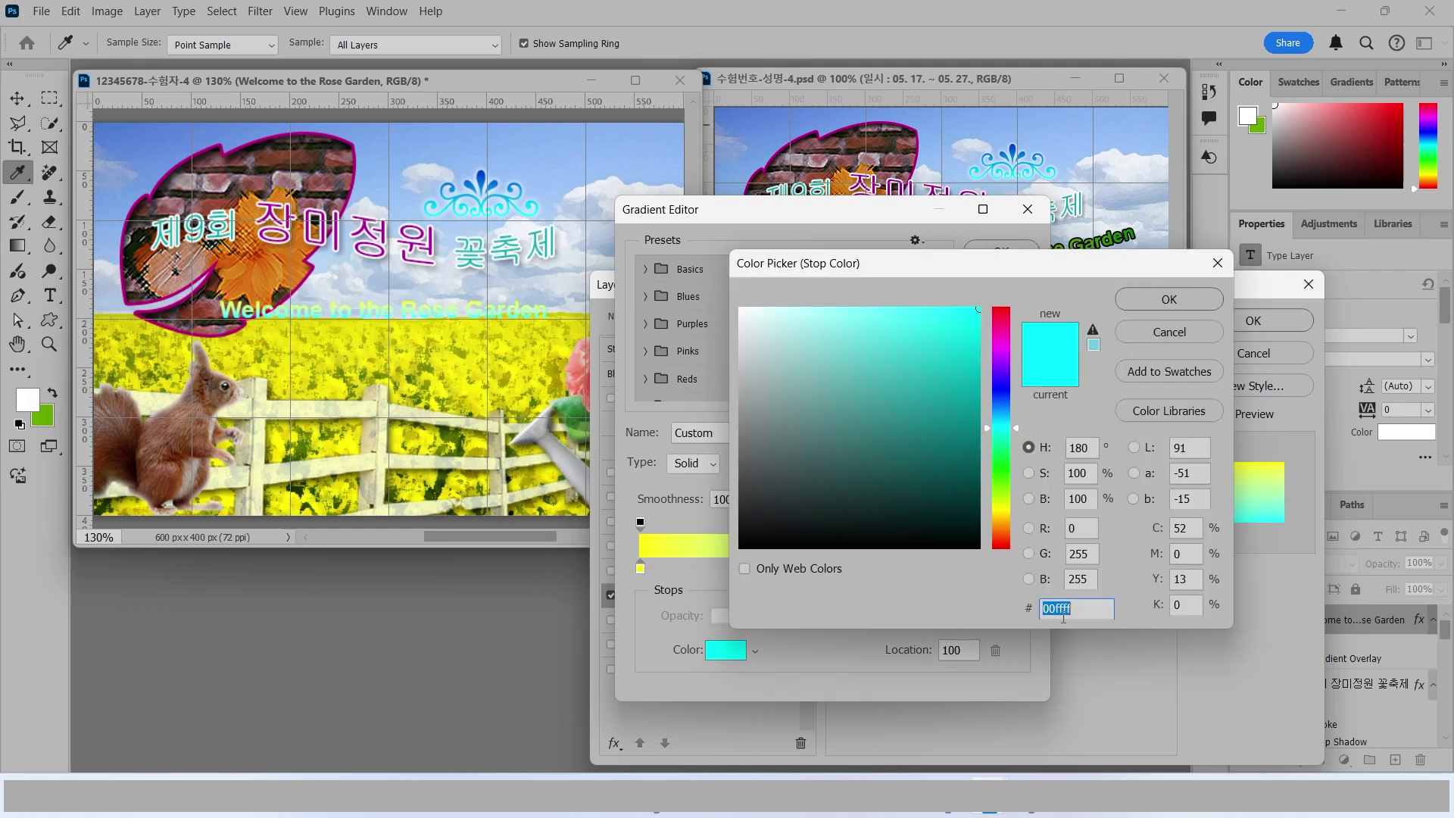
{"action": "type", "text": "008800"}
{"action": "key", "text": "Return"}
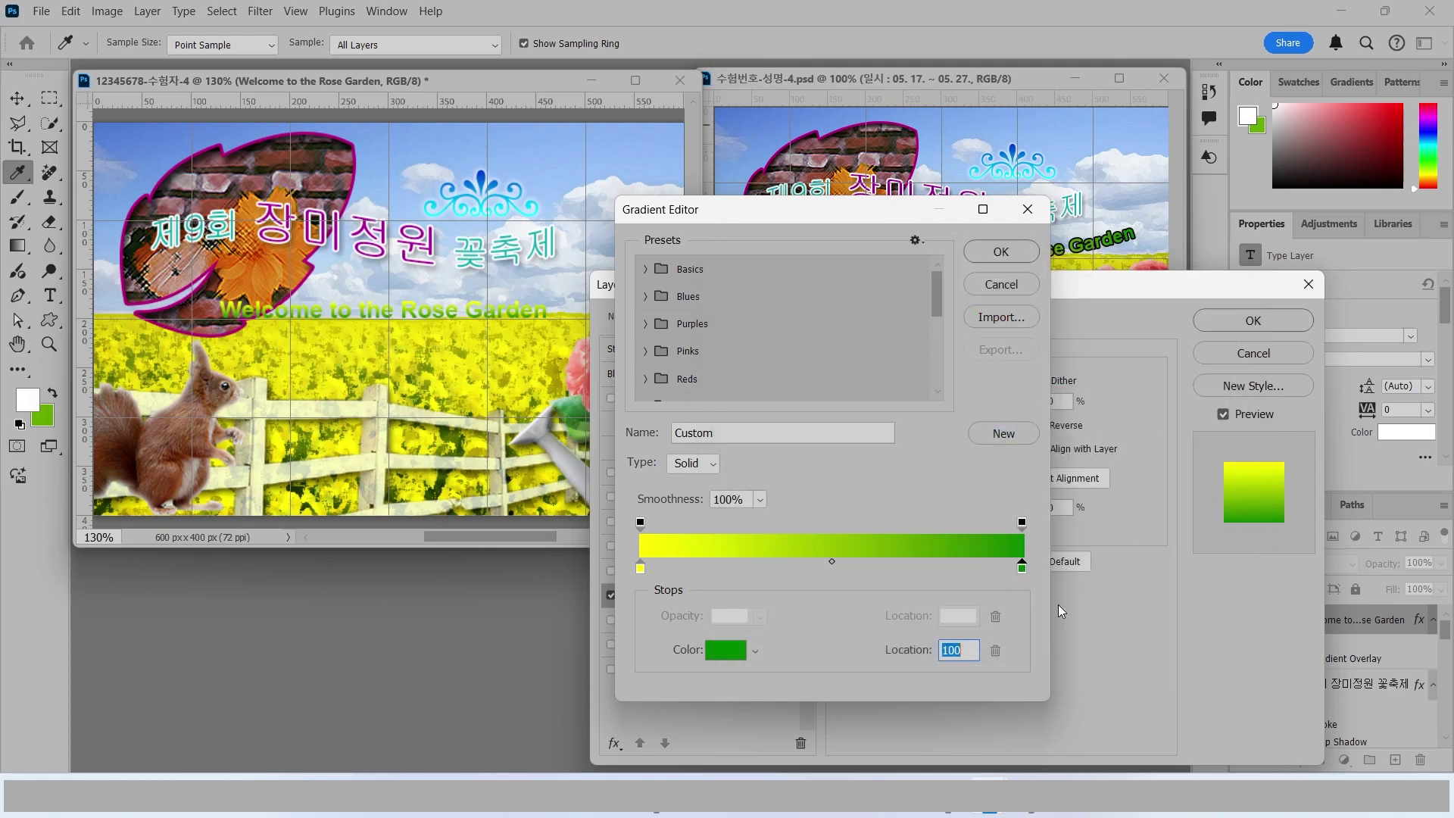
{"action": "left_click", "coordinate": [984, 253]}
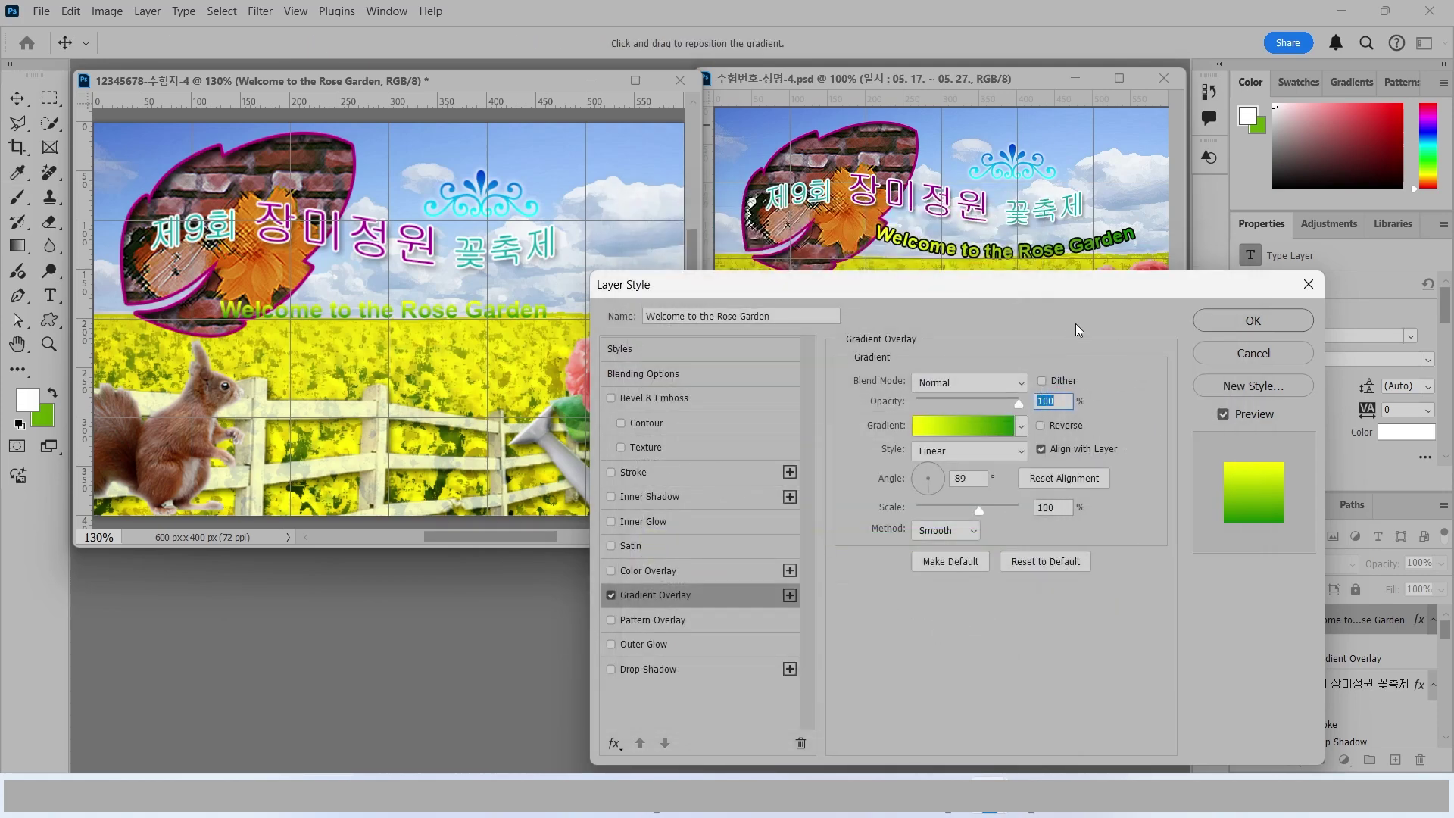
Step: Rotate the Gradient Overlay angle so the gradient runs horizontally from yellow to green across the Welcome text
{"action": "key", "text": "alt"}
{"action": "left_click", "coordinate": [944, 481]}
{"action": "left_click_drag", "start_coordinate": [944, 482], "coordinate": [947, 477]}
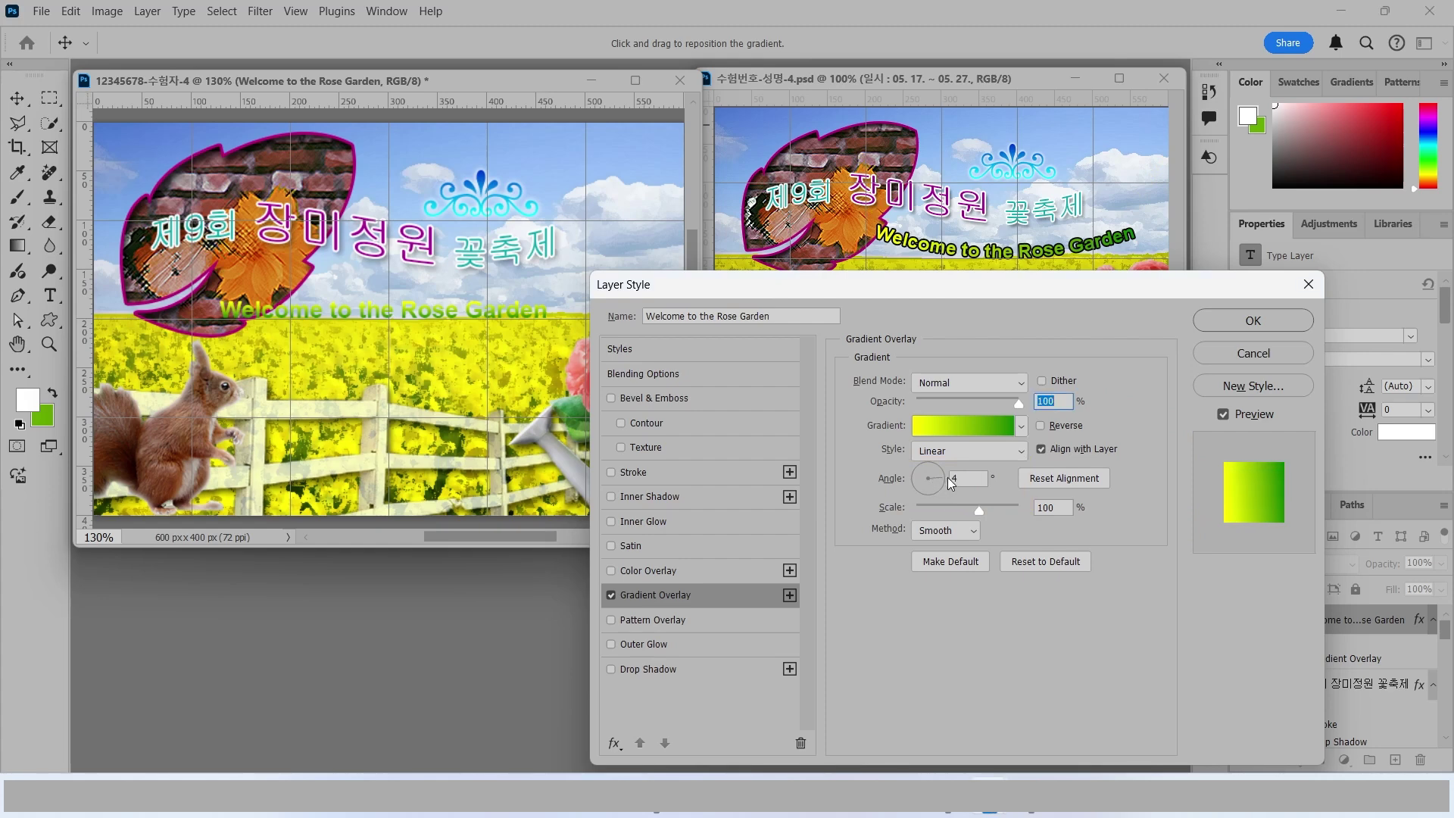
{"action": "double_click", "coordinate": [953, 479]}
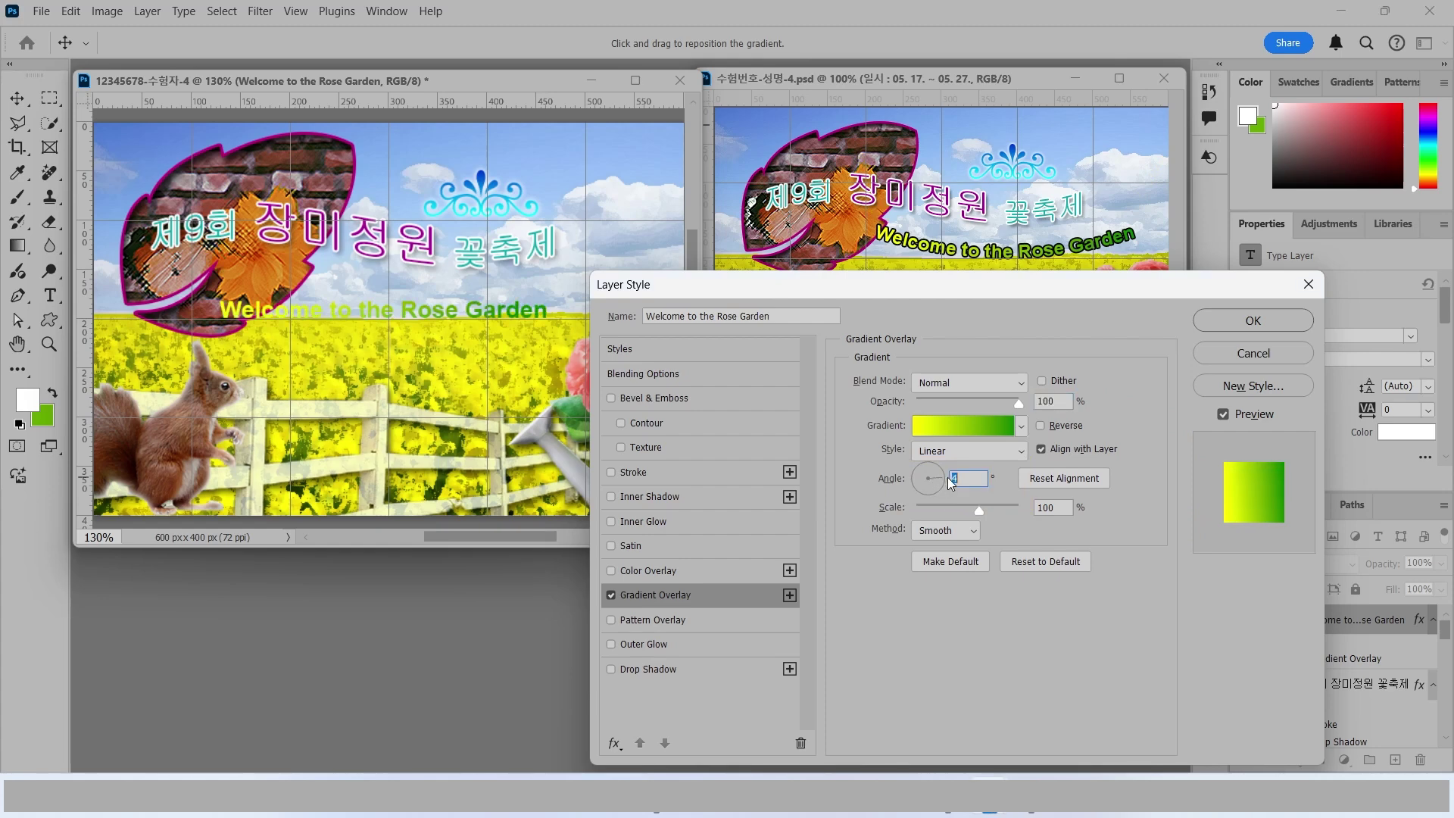
Step: Add a 2 px black outside Stroke to the Welcome text and apply the layer style
{"action": "left_click", "coordinate": [631, 471]}
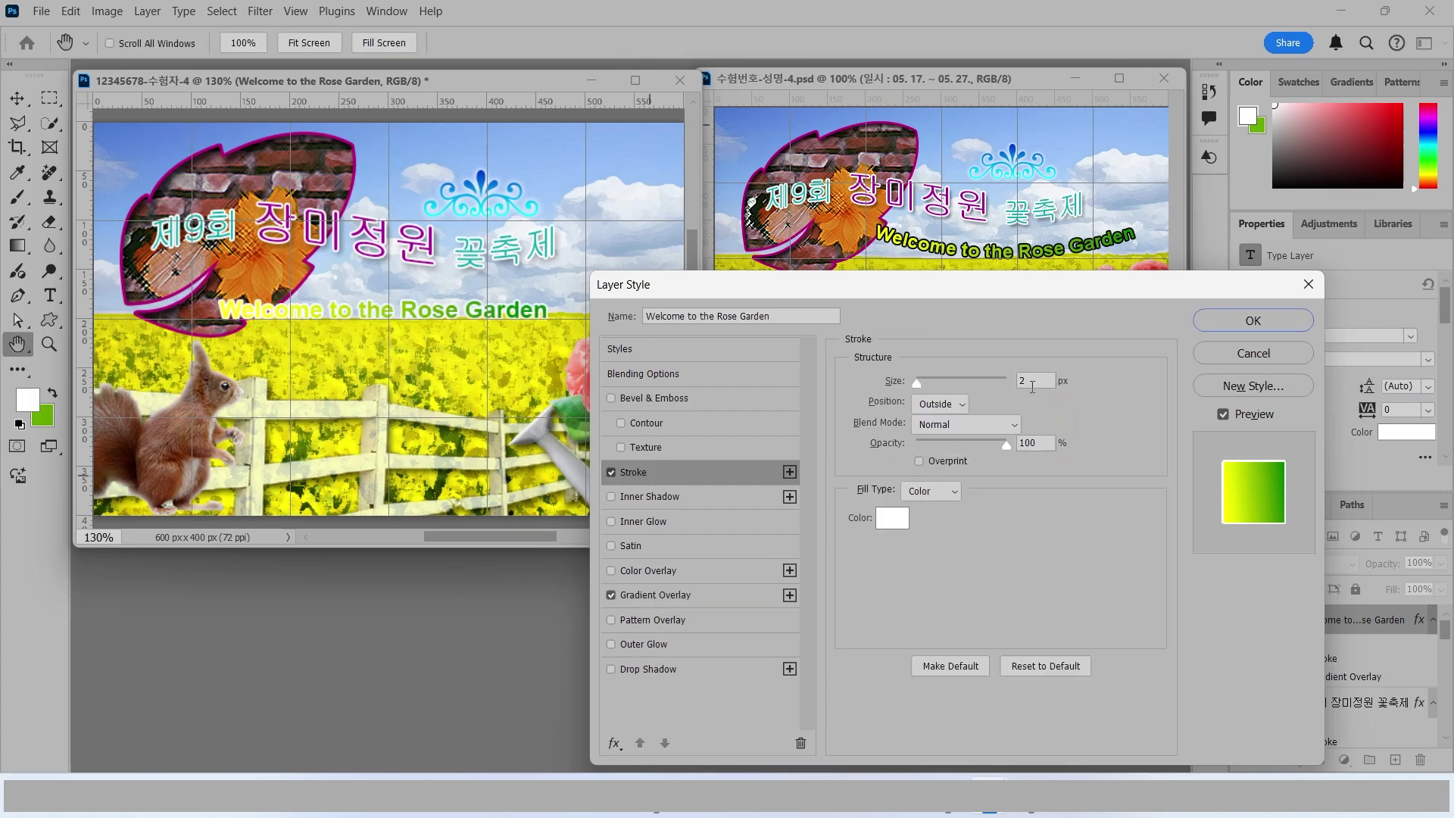
{"action": "left_click", "coordinate": [892, 518]}
{"action": "left_click", "coordinate": [979, 547]}
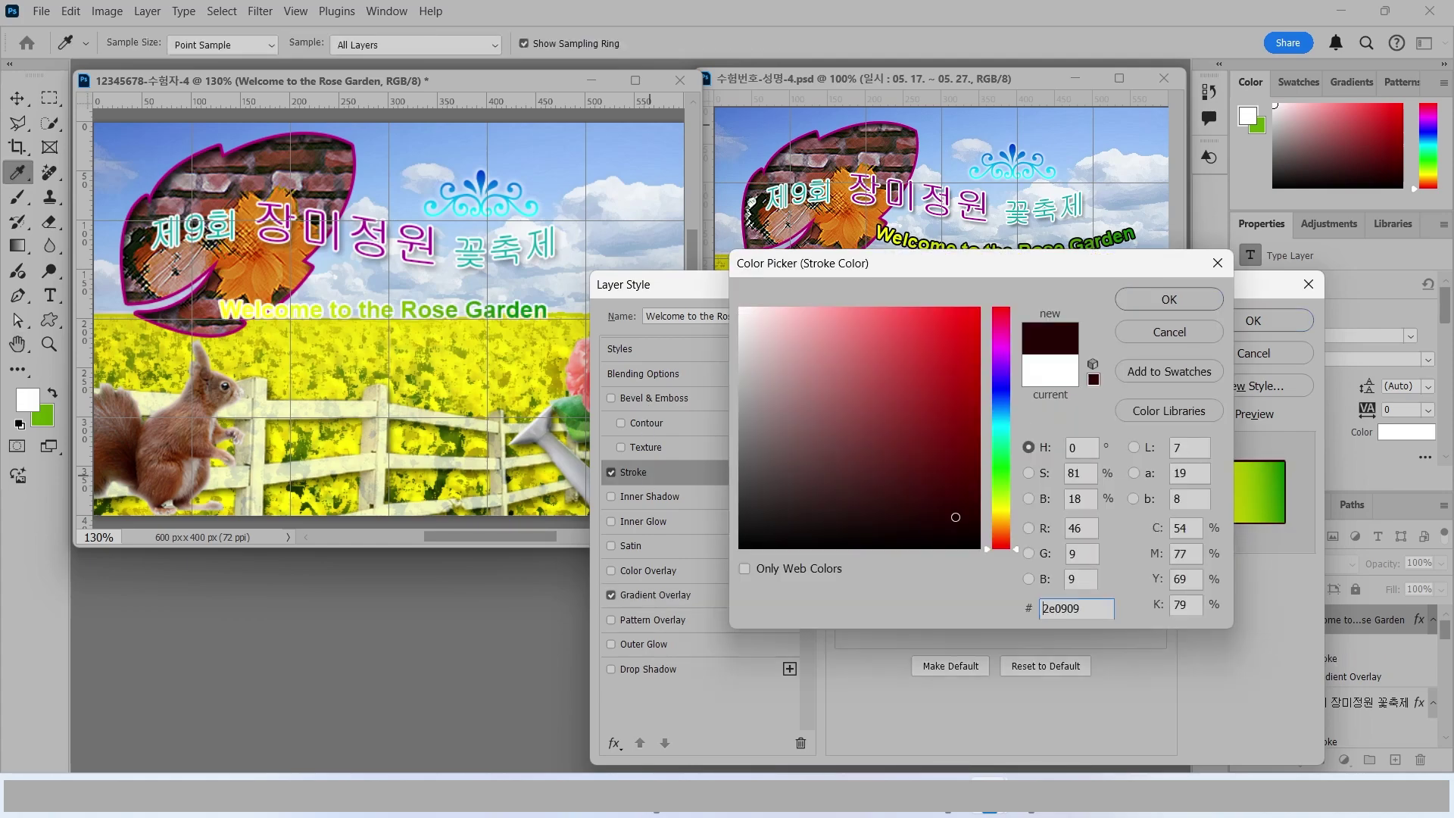
{"action": "left_click", "coordinate": [1153, 298]}
{"action": "left_click", "coordinate": [1269, 321]}
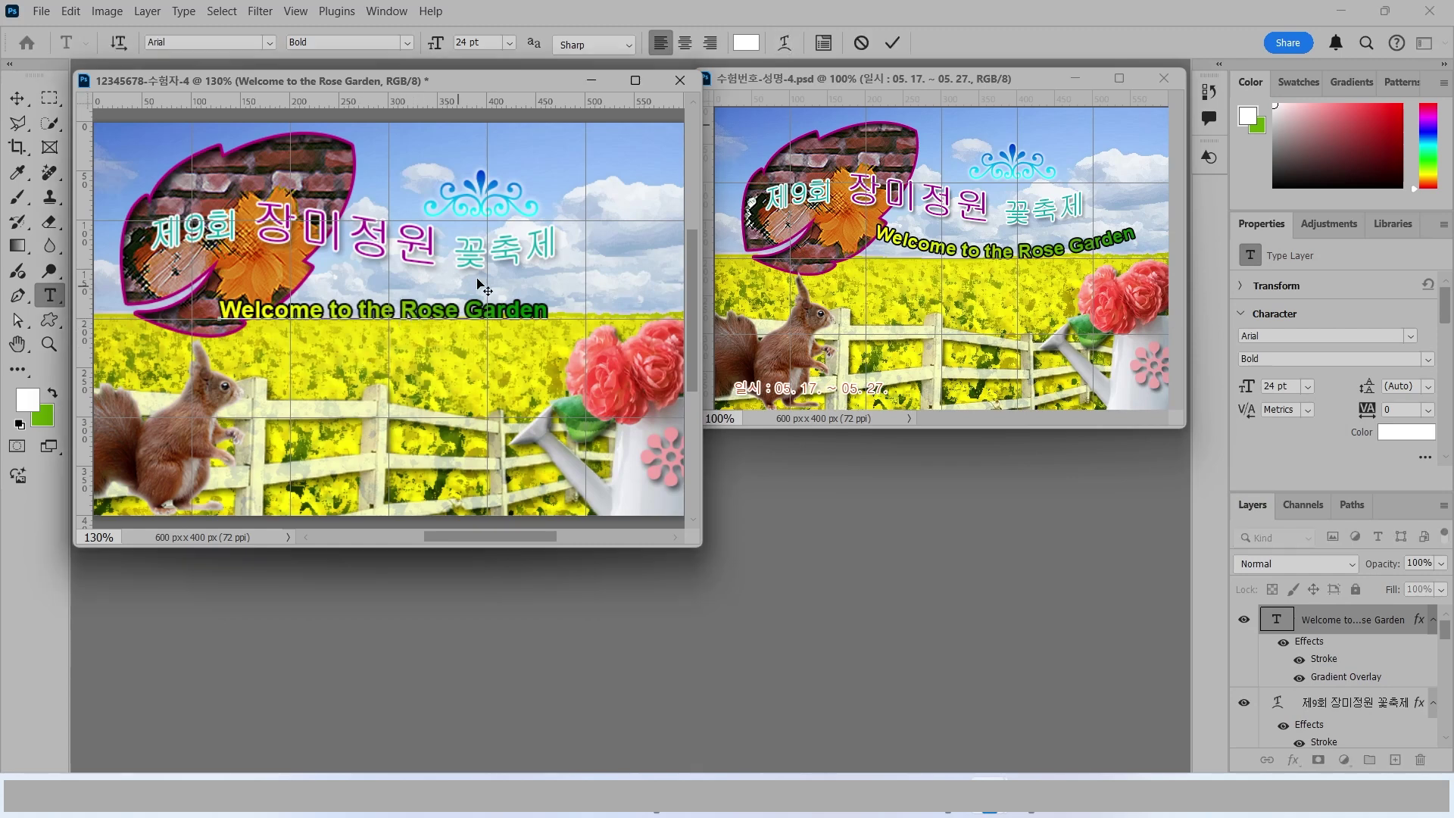
Step: Warp the Welcome text with a horizontal Arc at a negative bend and move it up and right beneath the title
{"action": "left_click", "coordinate": [785, 42]}
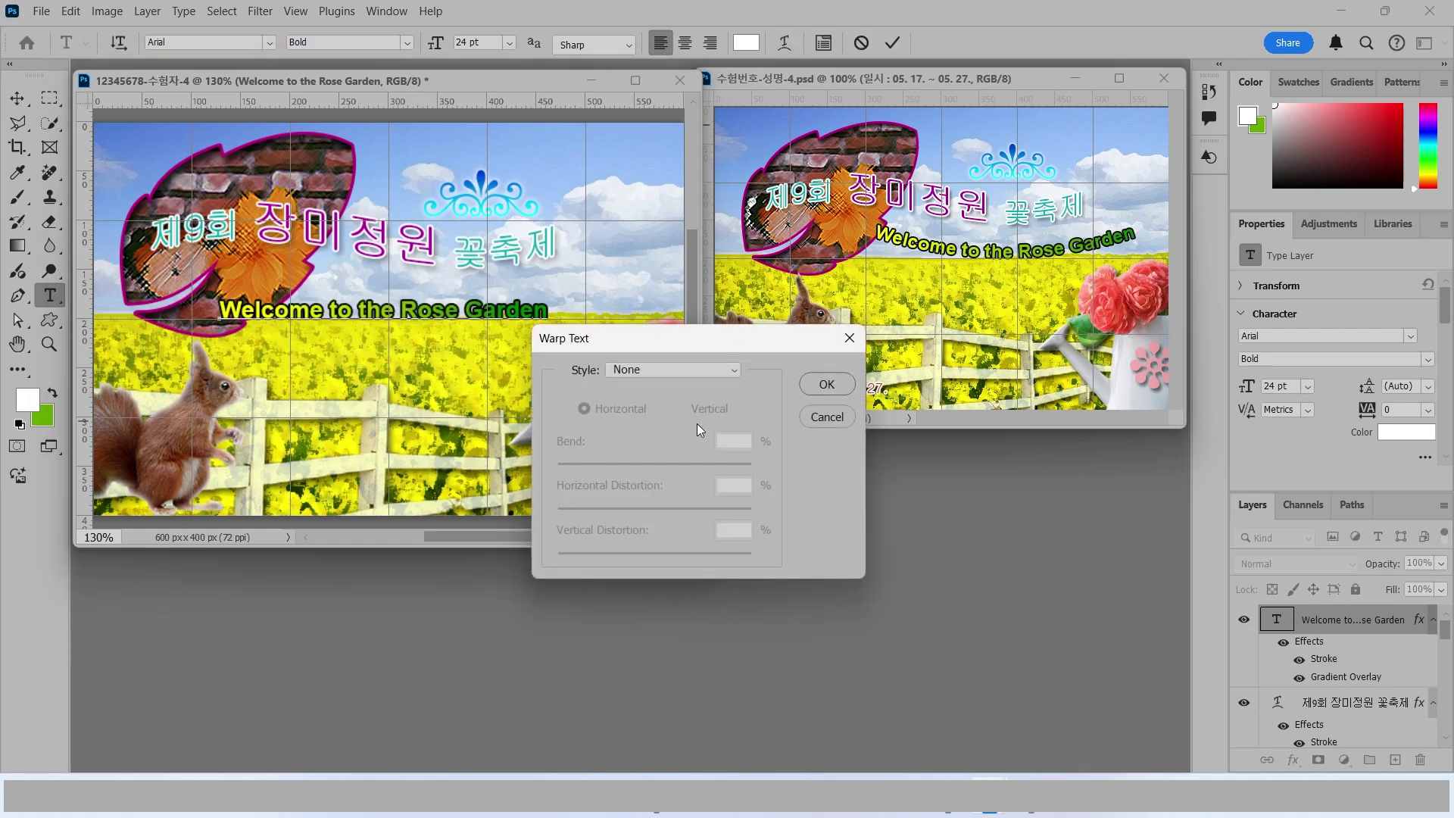
{"action": "left_click", "coordinate": [649, 371]}
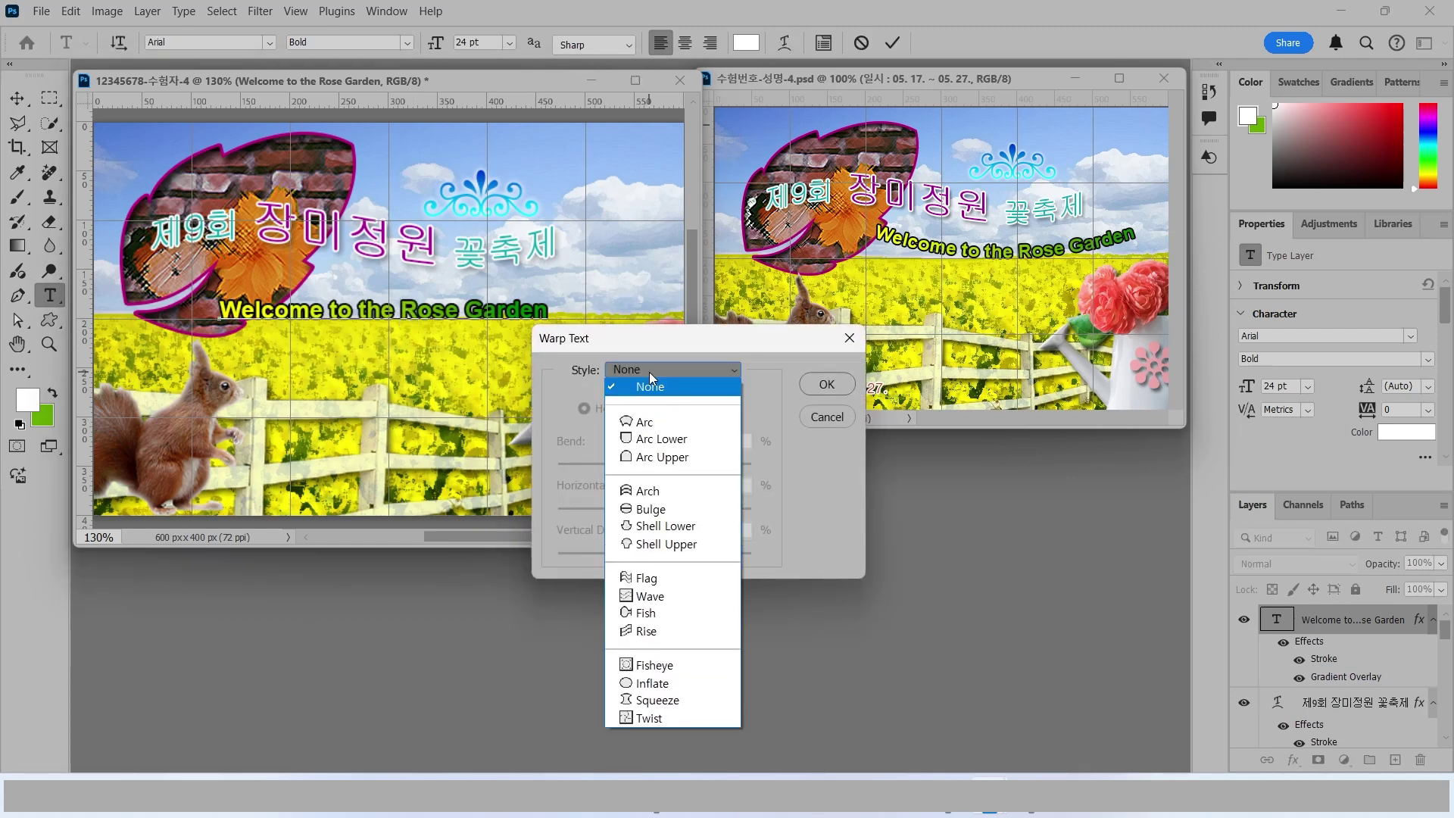
{"action": "left_click", "coordinate": [644, 426]}
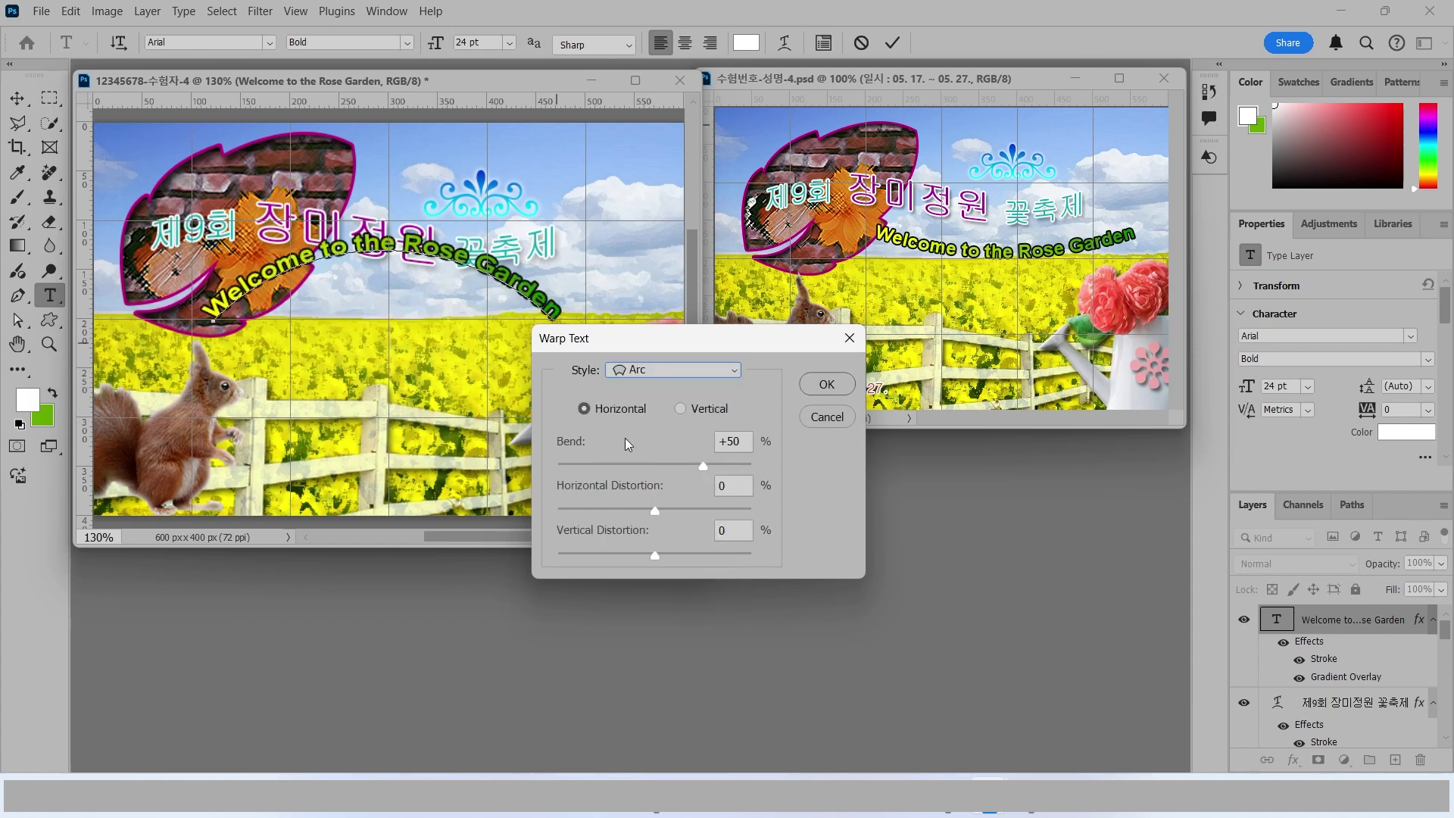
{"action": "left_click_drag", "start_coordinate": [703, 467], "coordinate": [628, 462]}
{"action": "left_click", "coordinate": [831, 387]}
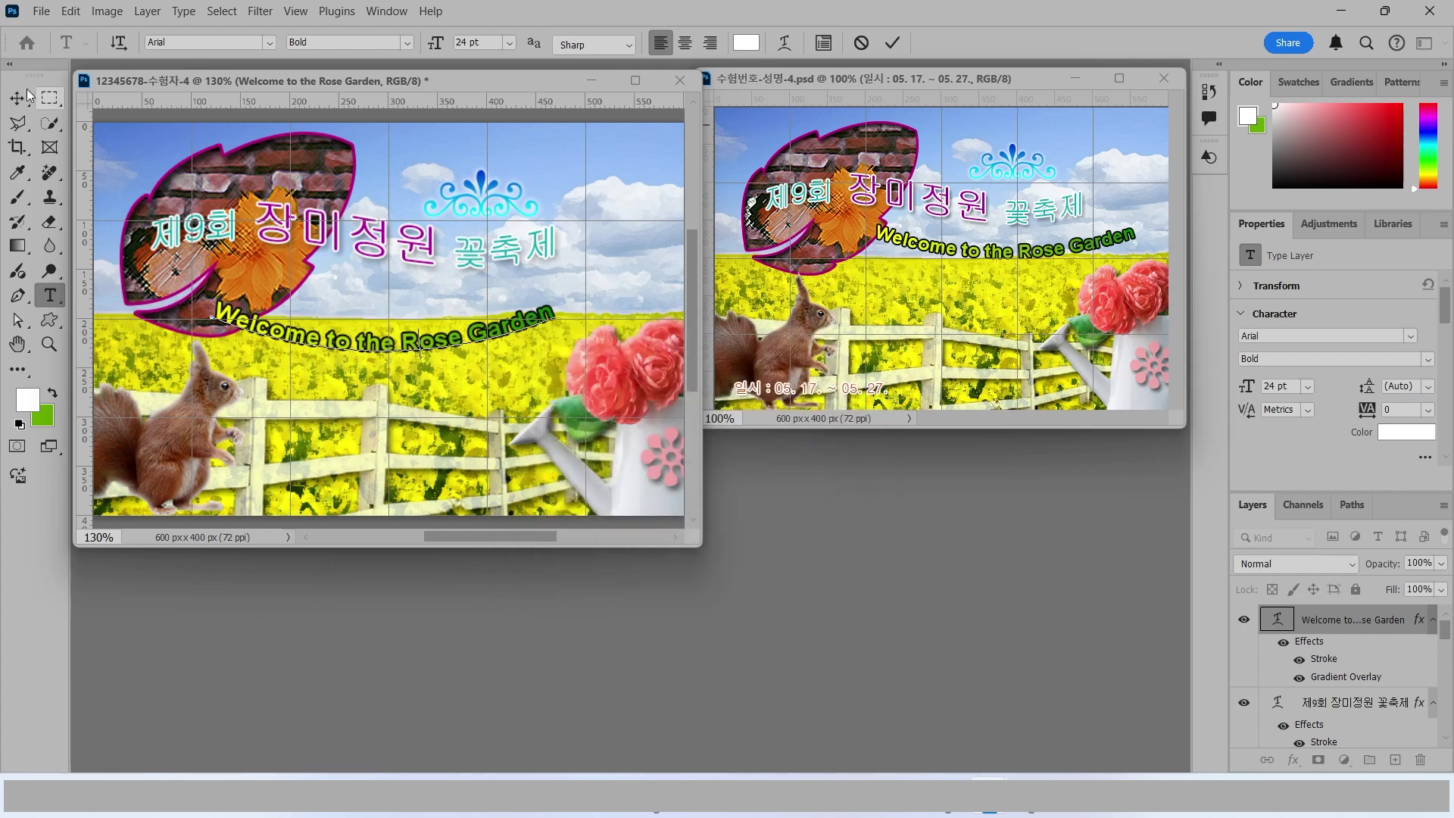
{"action": "left_click", "coordinate": [16, 98]}
{"action": "left_click_drag", "start_coordinate": [409, 347], "coordinate": [498, 319]}
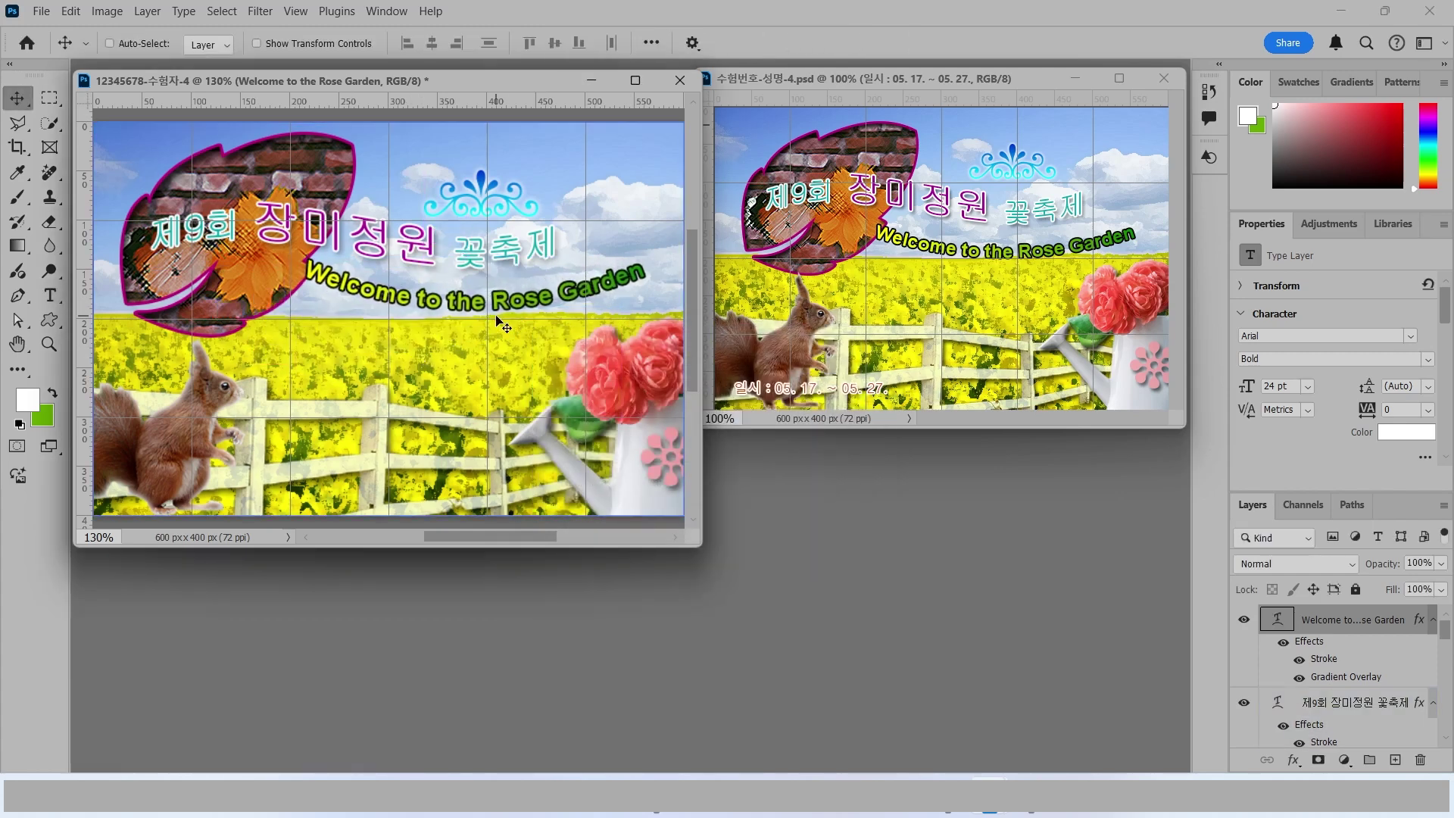
Step: Nudge the warped title text slightly to the right and down, and reselect the Welcome text layer
{"action": "left_click", "coordinate": [1300, 705]}
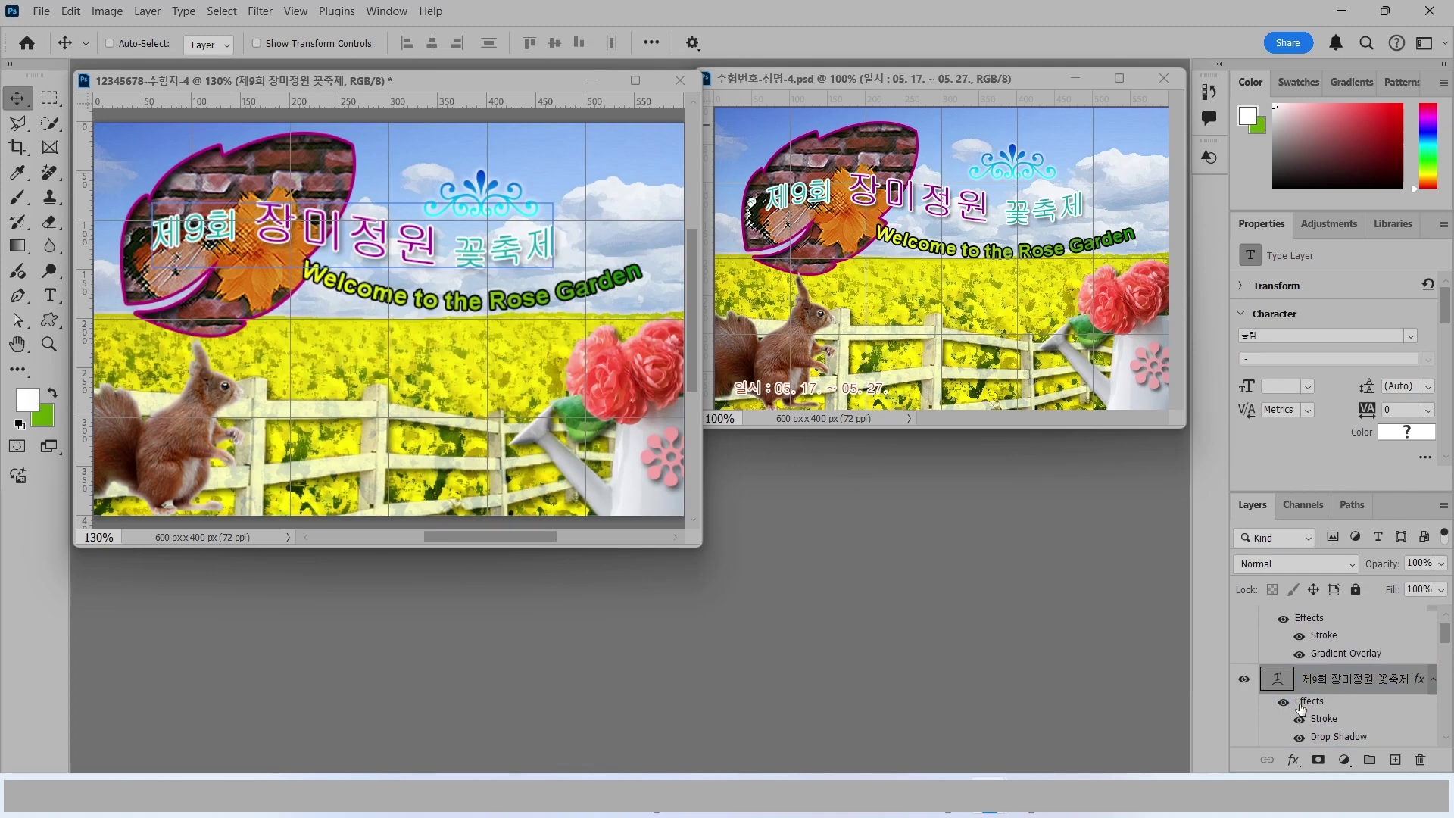
{"action": "key", "text": "shift+Right"}
{"action": "key", "text": "Down"}
{"action": "key", "text": "Down"}
{"action": "key", "text": "Down"}
{"action": "key", "text": "alt+bracketright"}
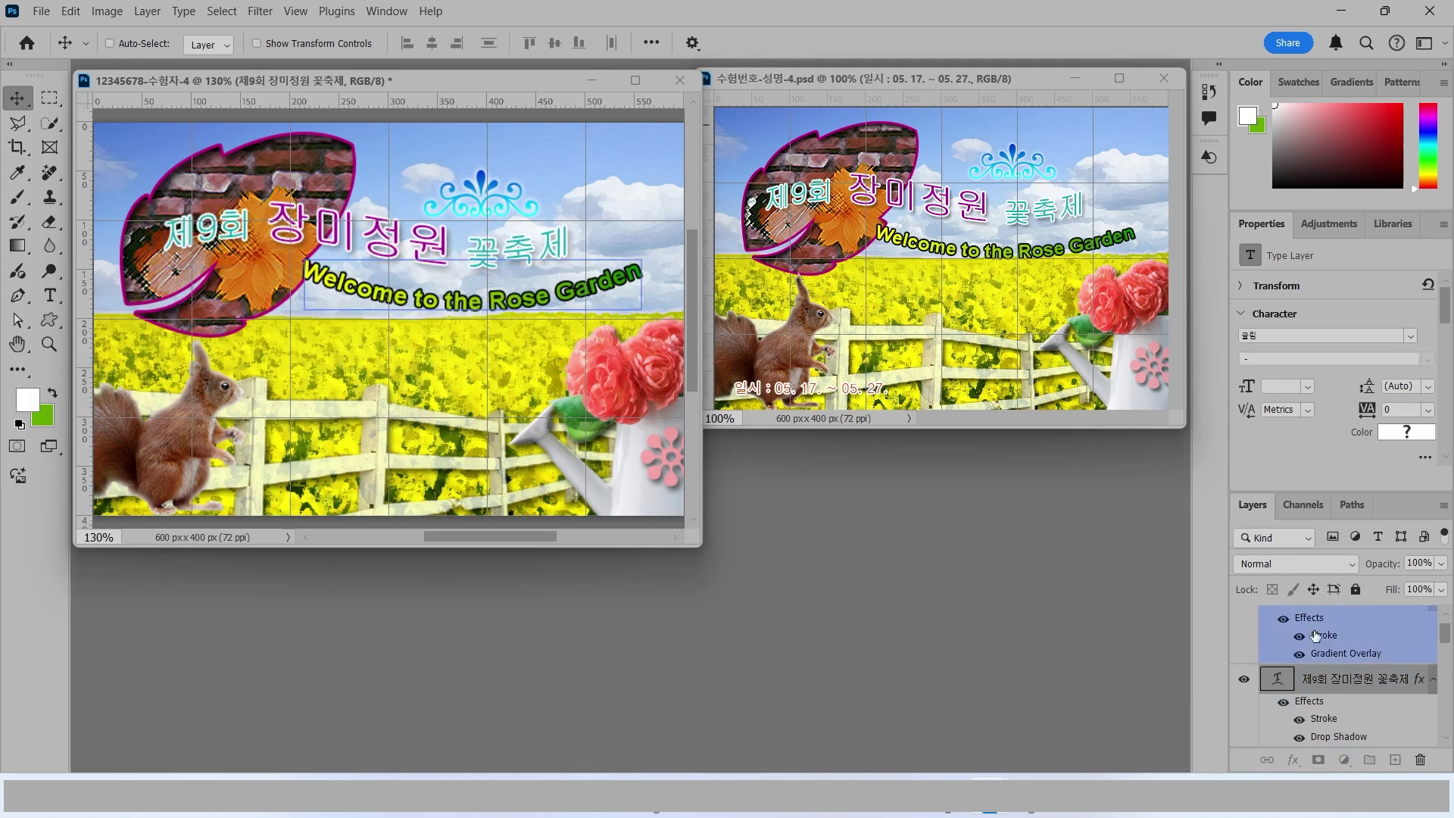
Step: Add a text layer reading "일시 : 05. 17 ~ 05. 27." over the fence
{"action": "left_click", "coordinate": [47, 305]}
{"action": "left_click", "coordinate": [328, 388]}
{"action": "type", "text": "일시"}
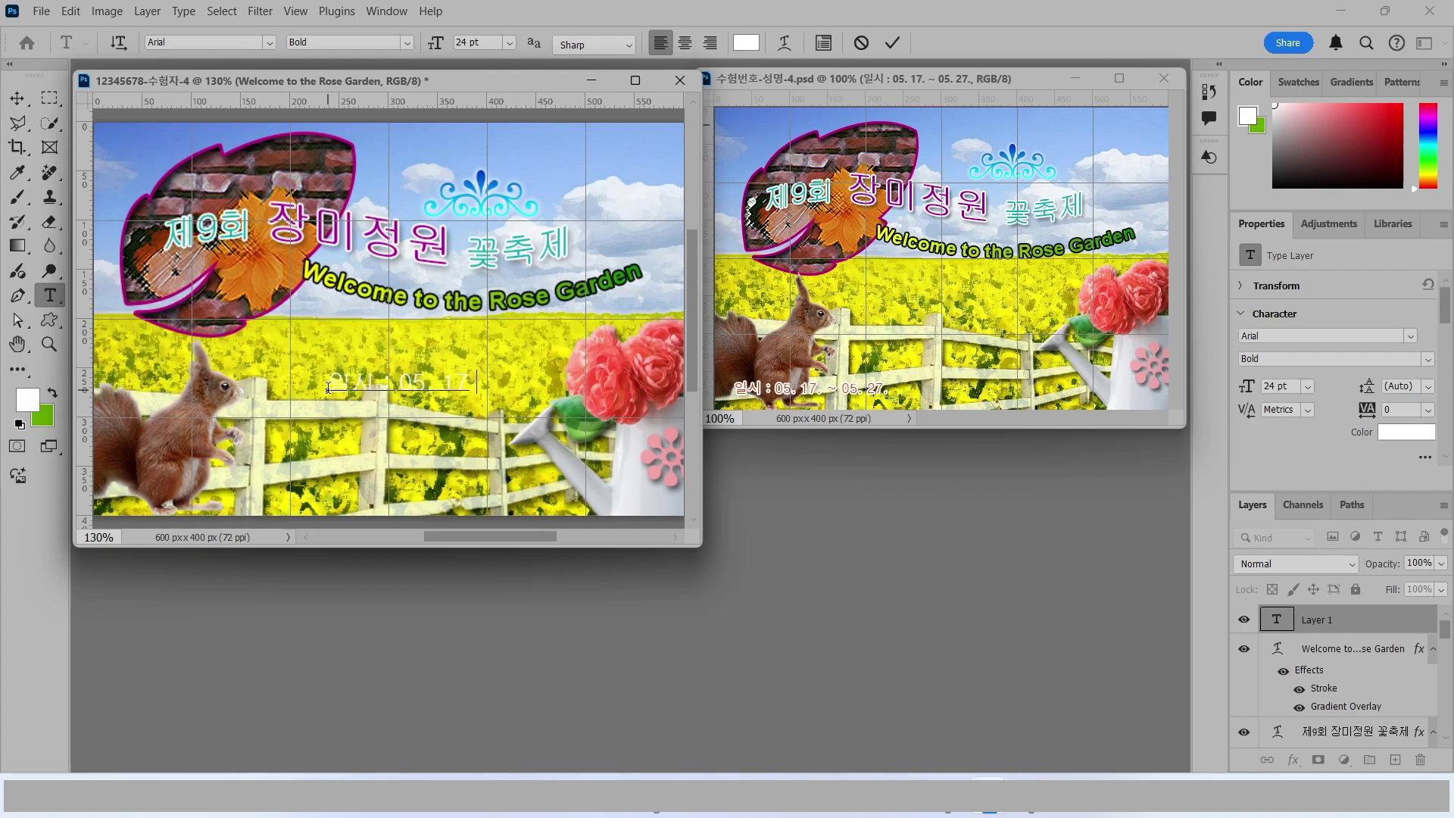
{"action": "type", "text": " : 05. 17 ~ 05. 27."}
{"action": "key", "text": "ctrl+Return"}
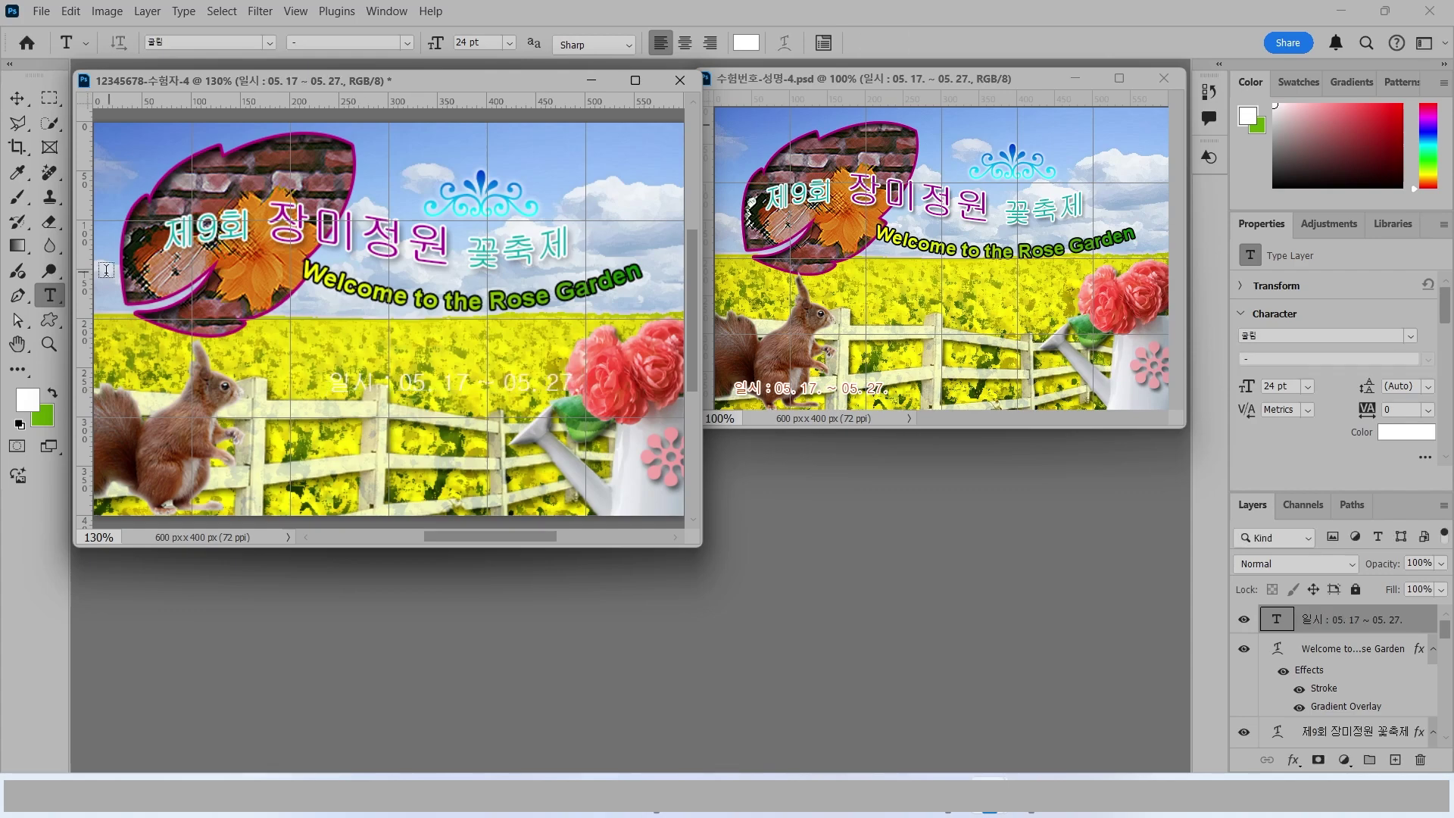
Step: Set the date text to the 돋움 font at 18 pt in color #cc3300
{"action": "left_click", "coordinate": [267, 42]}
{"action": "left_click", "coordinate": [360, 191]}
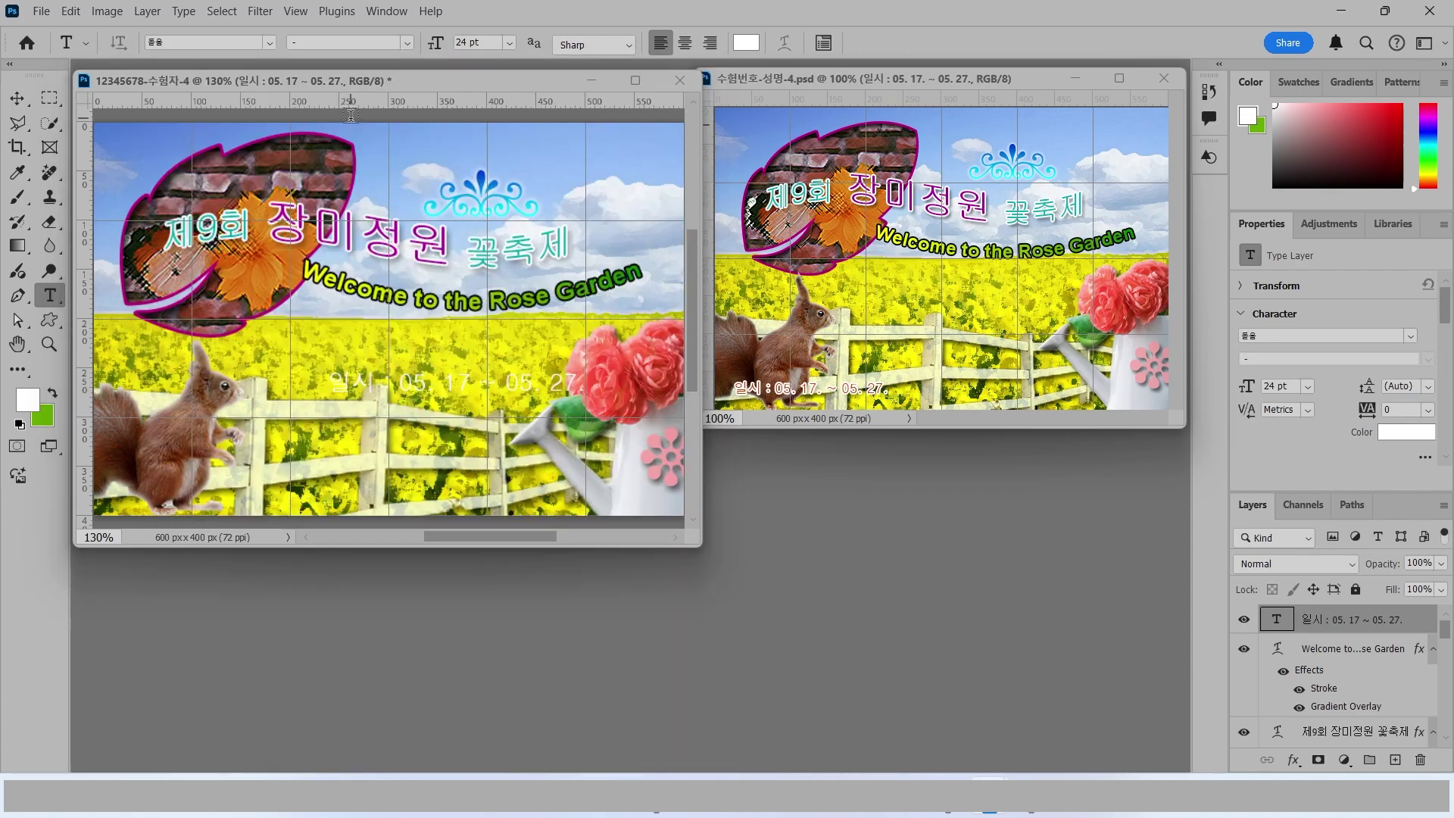
{"action": "left_click", "coordinate": [487, 39]}
{"action": "type", "text": "18"}
{"action": "key", "text": "Return"}
{"action": "left_click", "coordinate": [746, 42]}
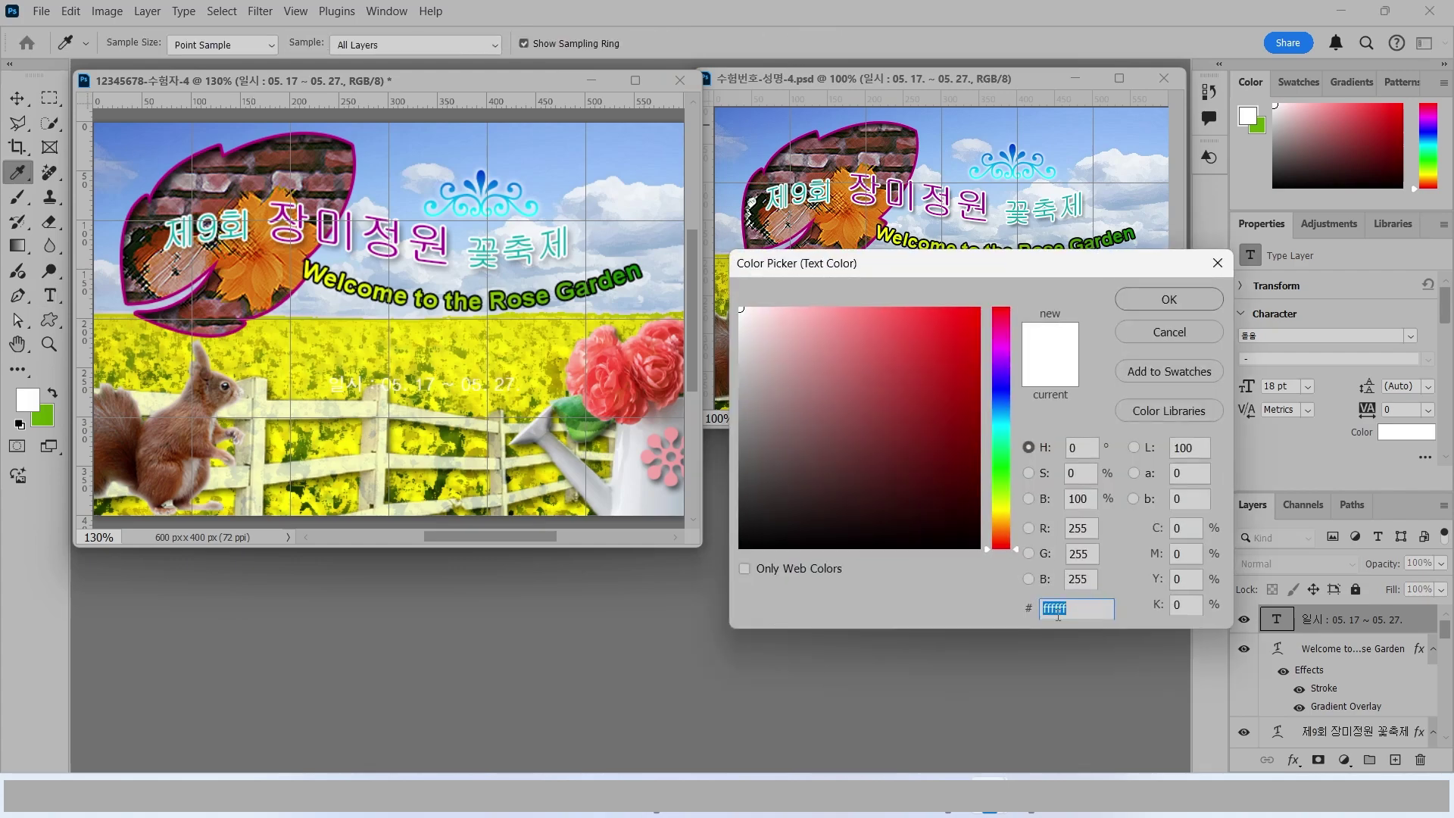
{"action": "type", "text": "cc3300"}
{"action": "key", "text": "Return"}
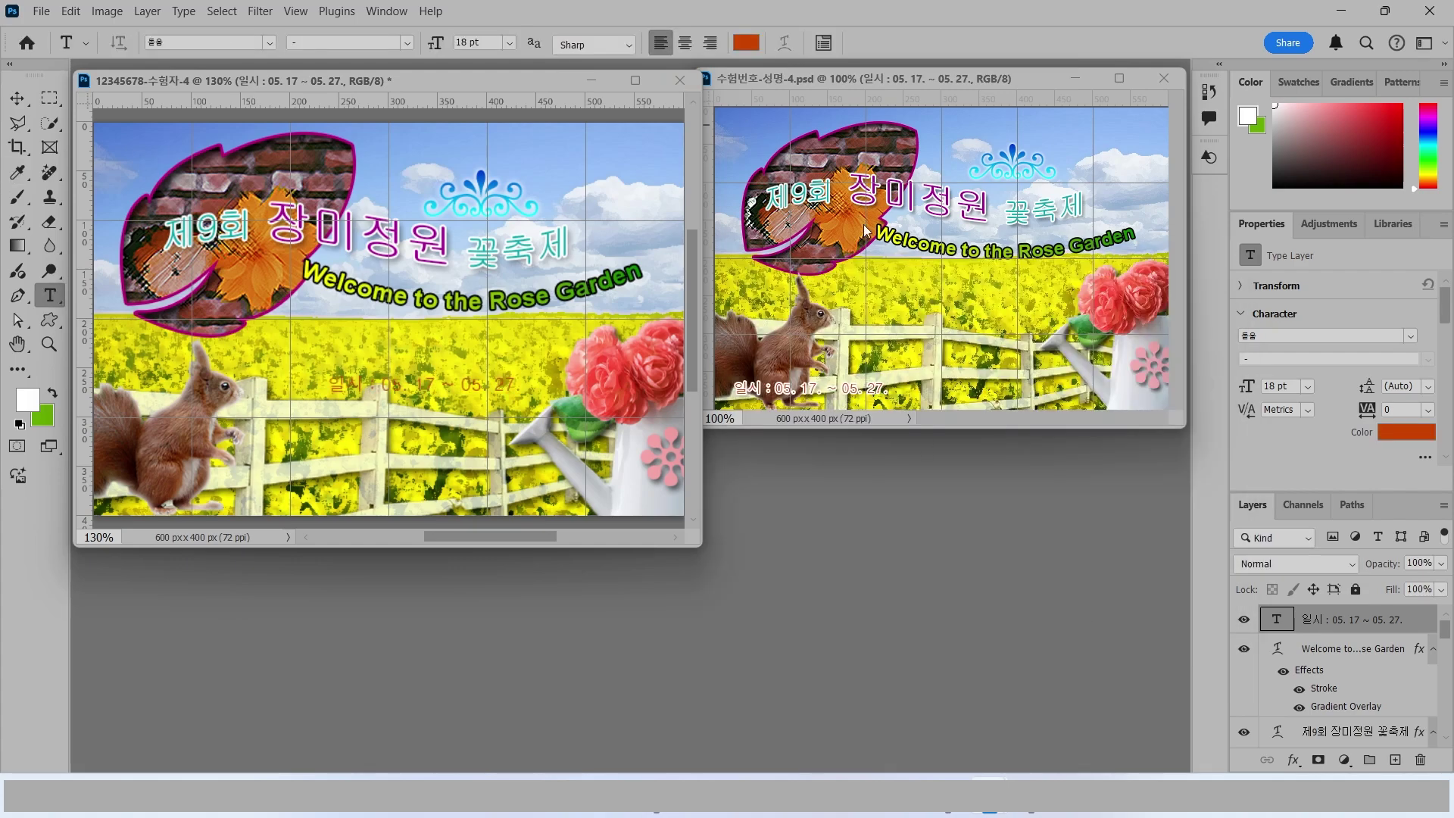
Step: Add a Drop Shadow and a 2 px white outside Stroke to the date text layer
{"action": "left_click", "coordinate": [1294, 761]}
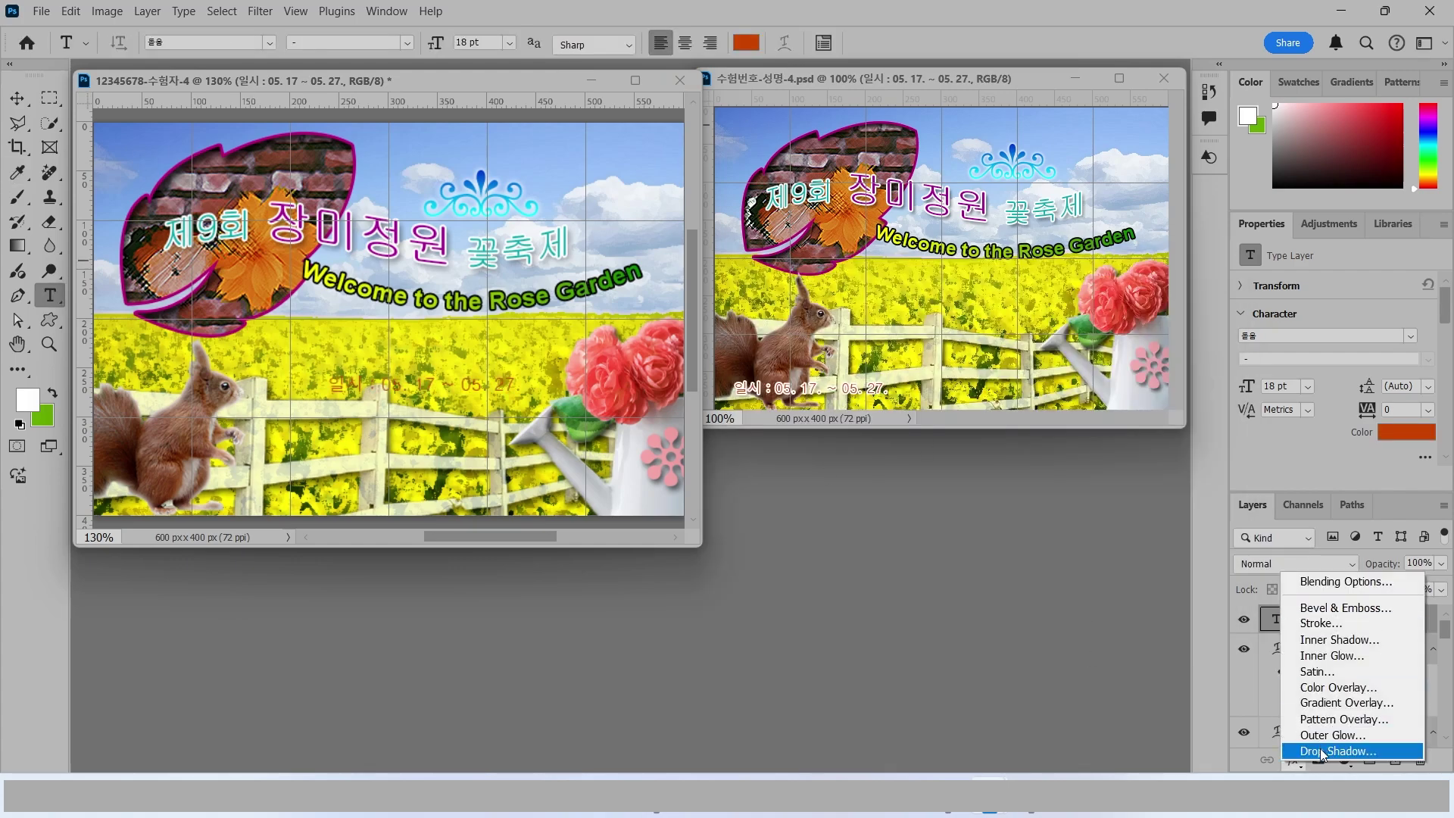
{"action": "left_click", "coordinate": [1322, 752]}
{"action": "left_click", "coordinate": [634, 473]}
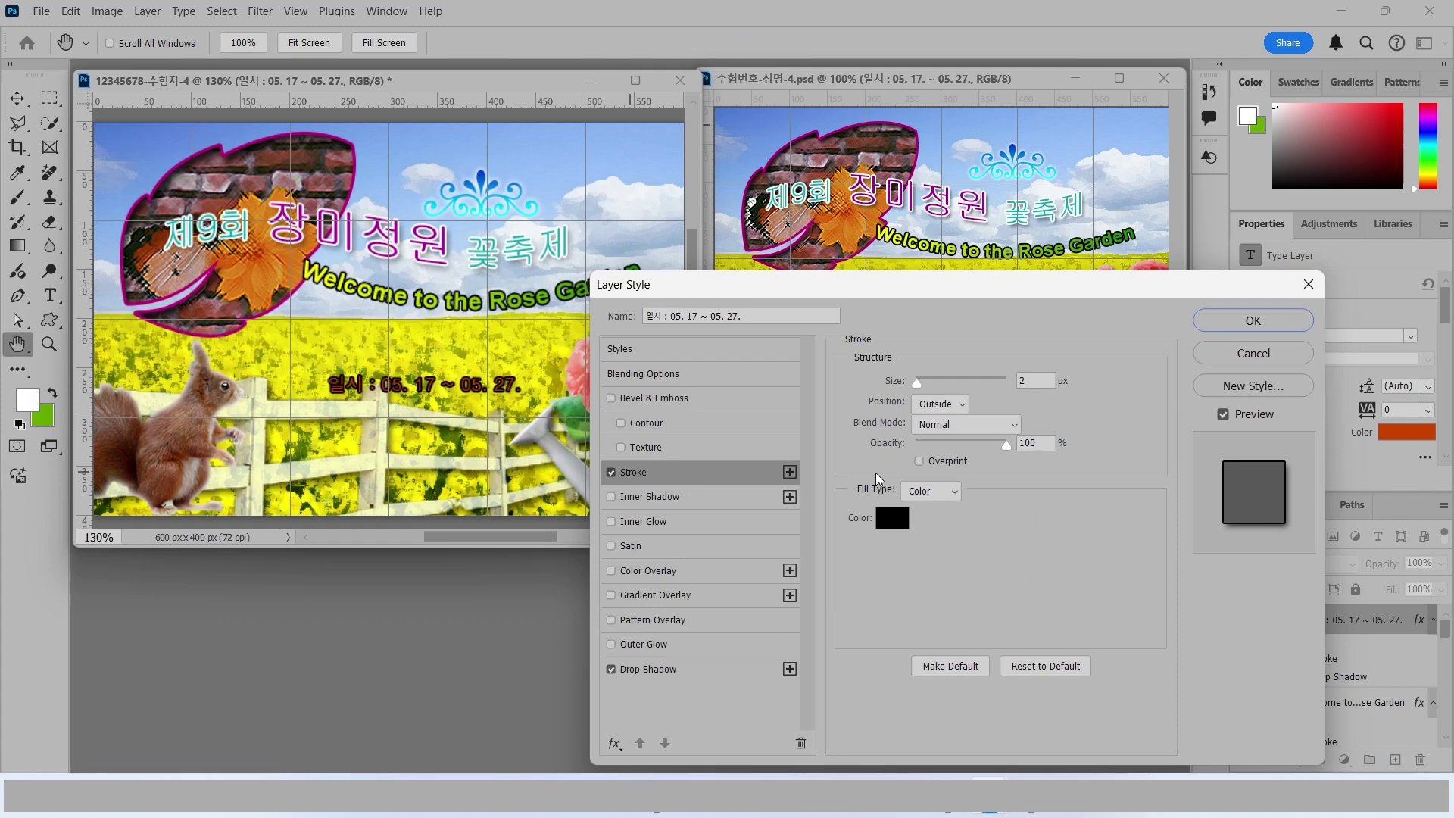
{"action": "left_click", "coordinate": [892, 519]}
{"action": "left_click", "coordinate": [758, 311]}
{"action": "left_click", "coordinate": [1170, 299]}
{"action": "left_click", "coordinate": [1253, 320]}
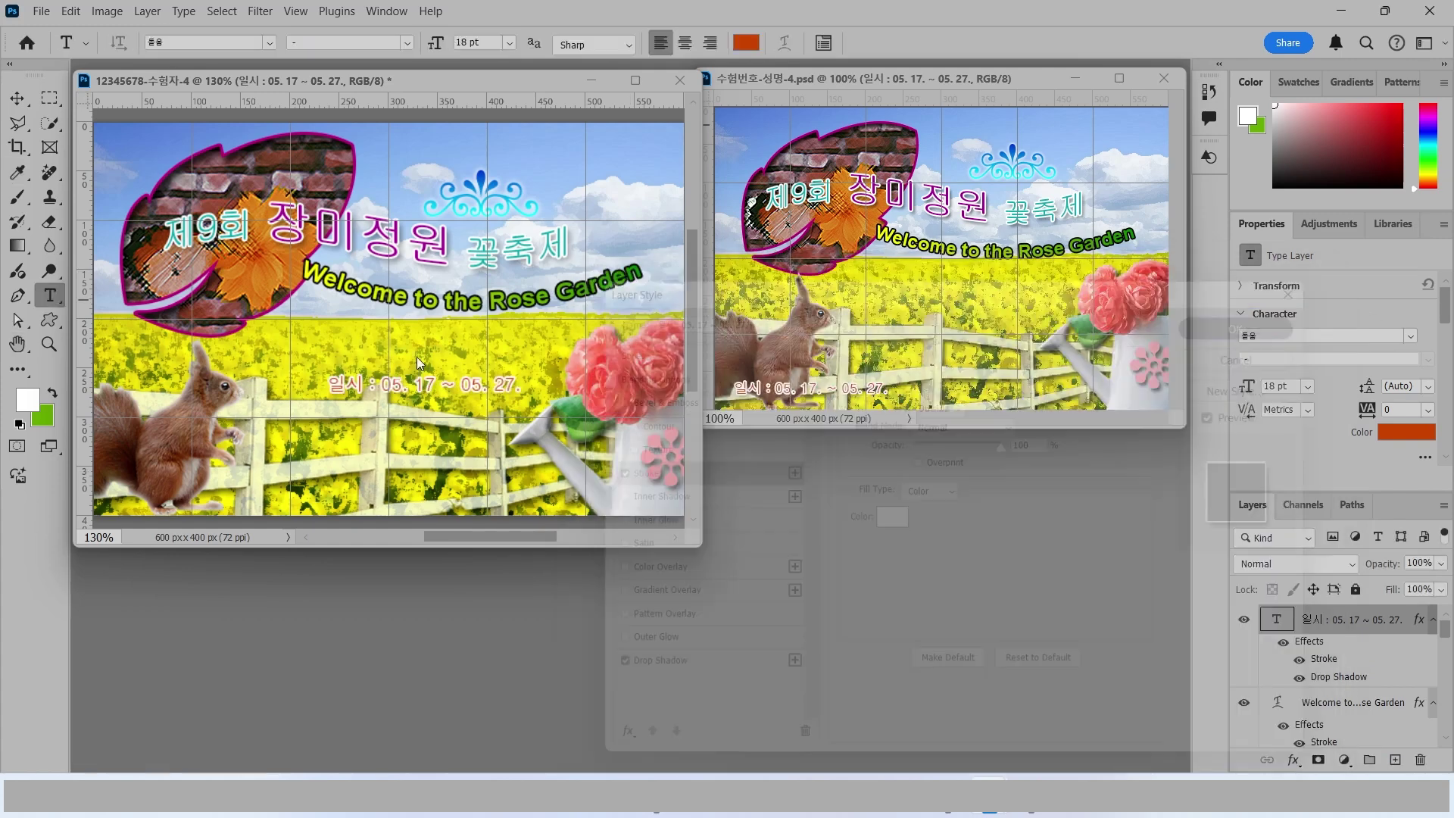
Step: Move the date text to the lower-left corner of the composition, over the squirrel's feet
{"action": "key", "text": "v"}
{"action": "left_click_drag", "start_coordinate": [374, 387], "coordinate": [162, 488]}
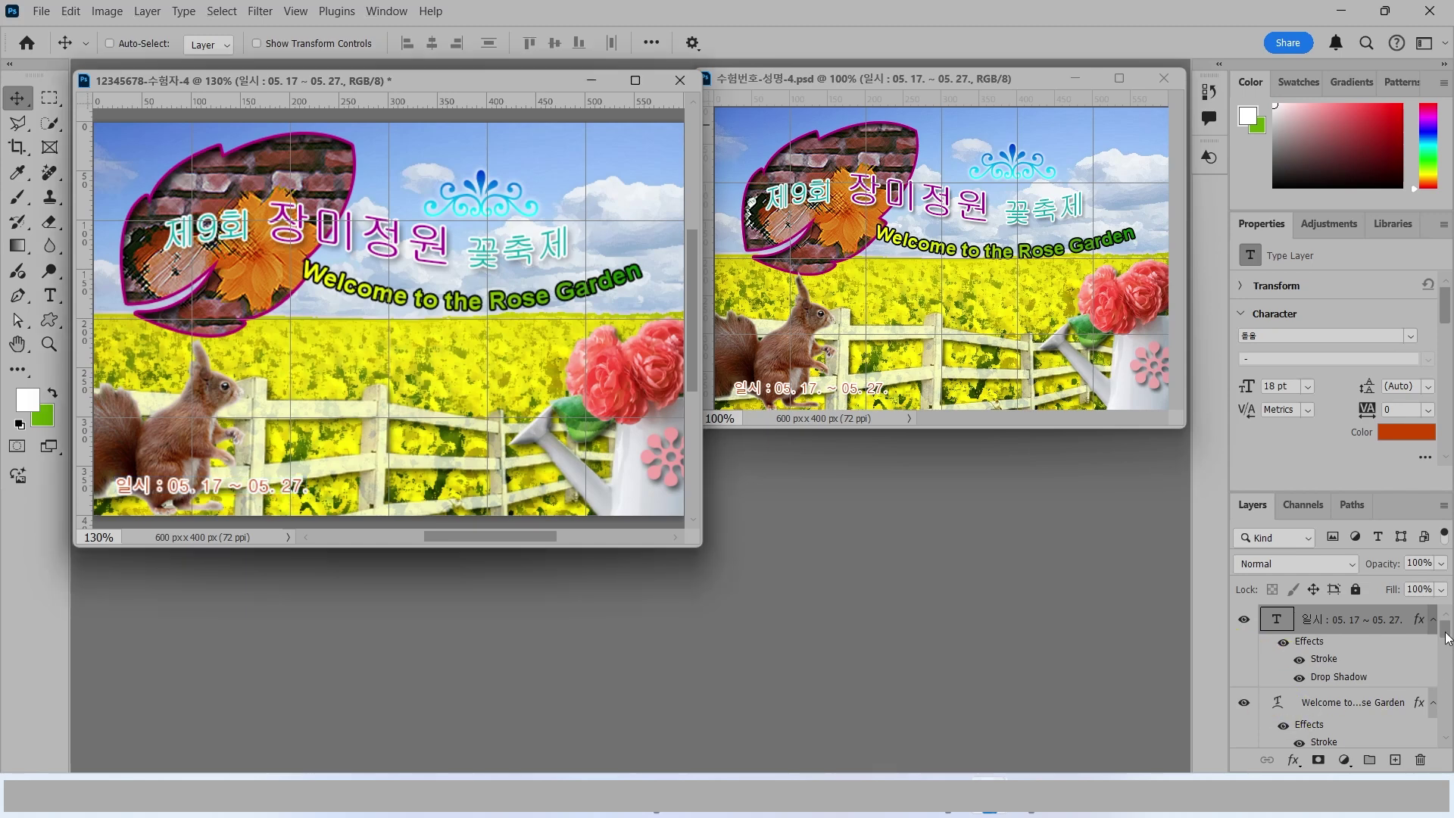
Step: Hide the grid overlay on the finished 12345678-수험자-4 composition
{"action": "left_click_drag", "start_coordinate": [1446, 638], "coordinate": [1447, 727]}
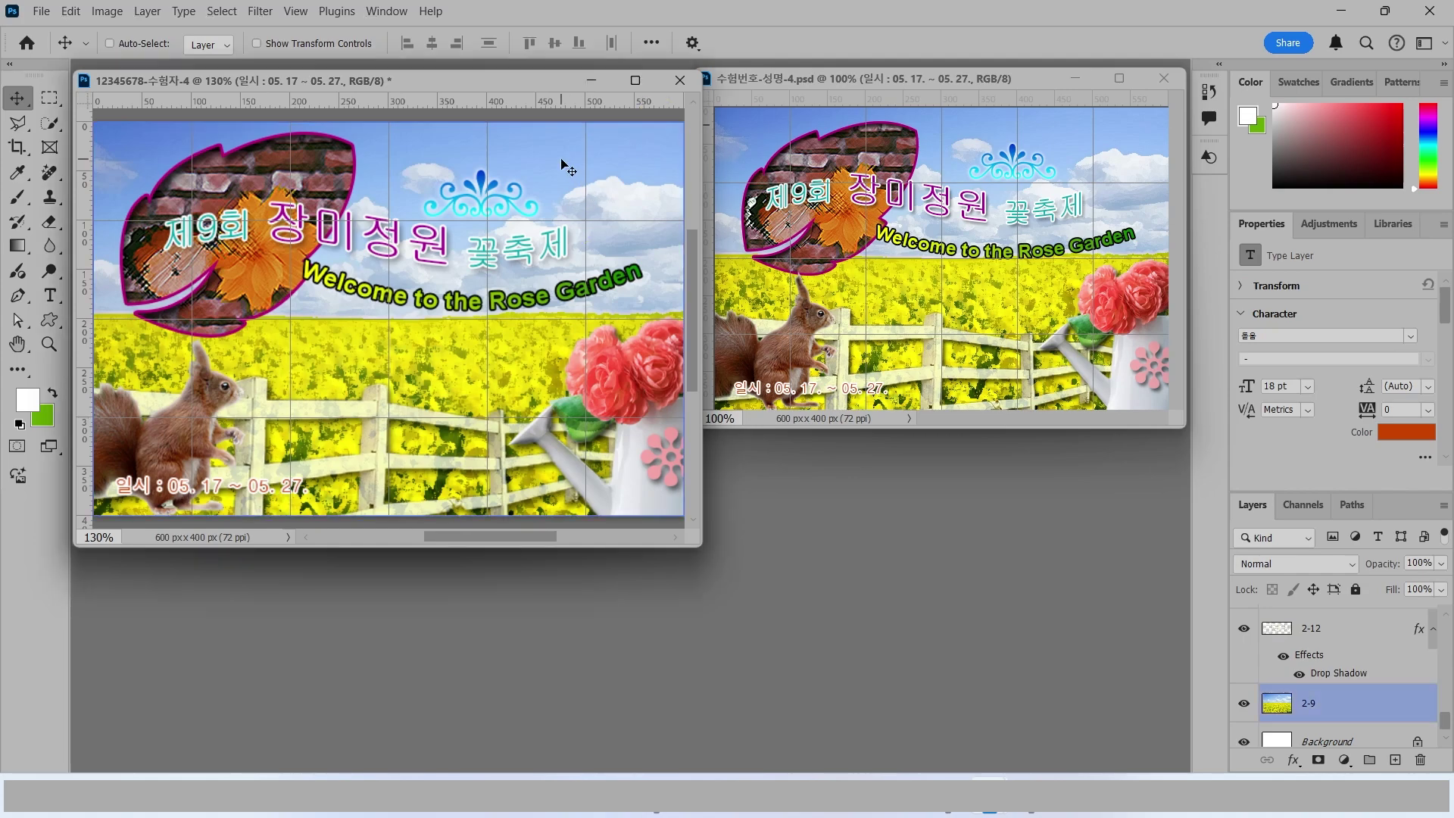
{"action": "left_click", "coordinate": [292, 13]}
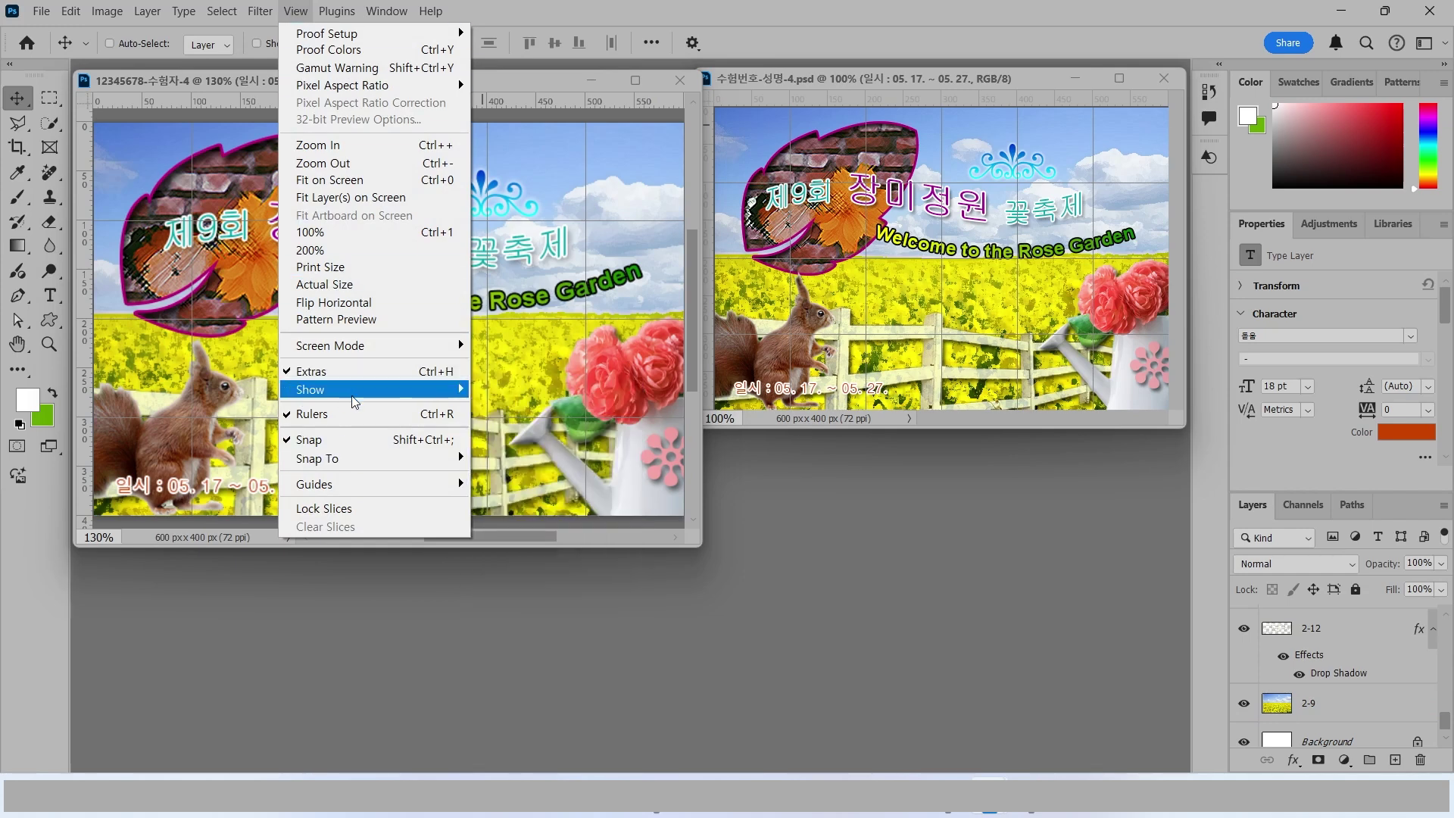
{"action": "mouse_move", "coordinate": [379, 402]}
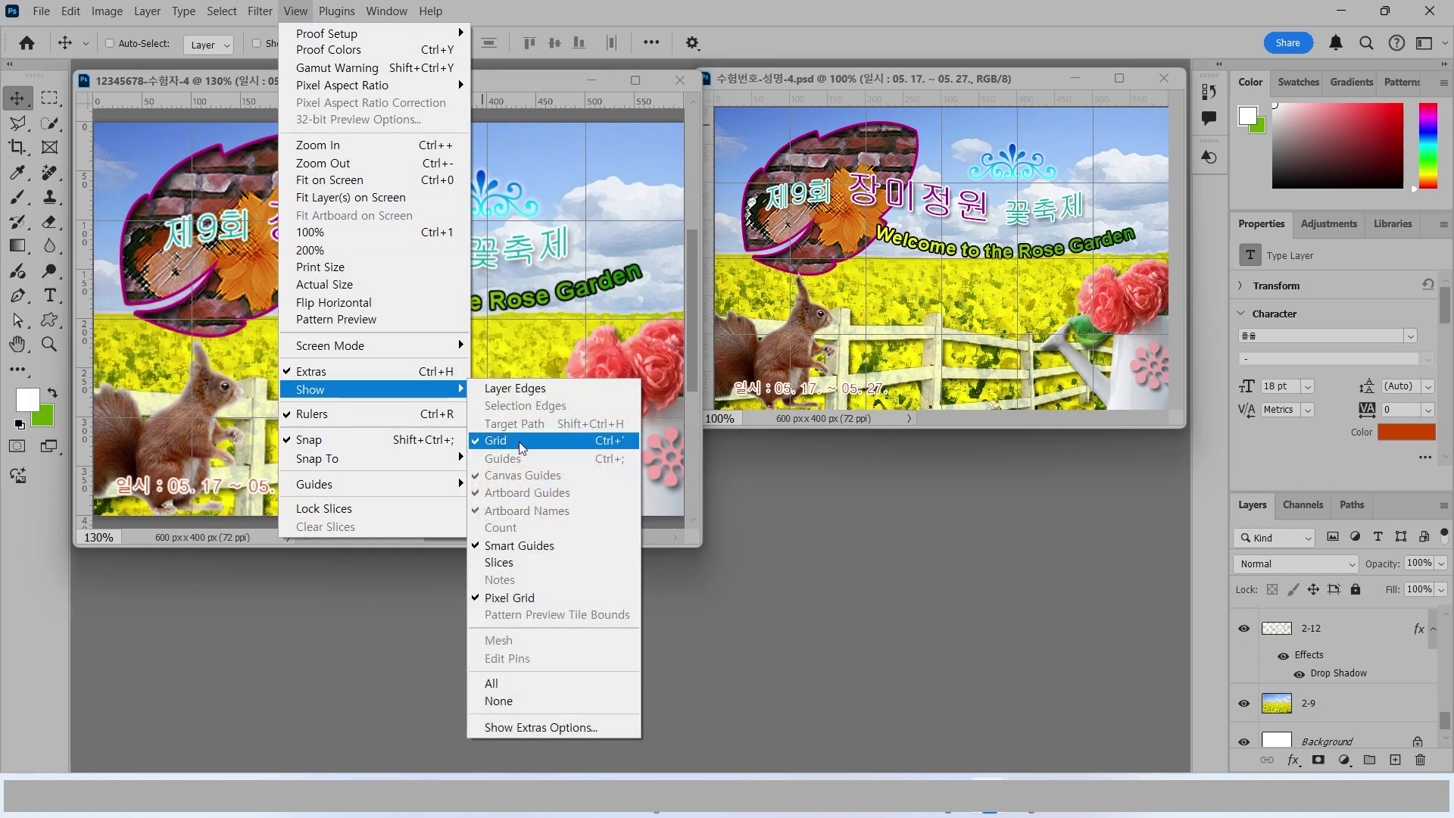
{"action": "left_click", "coordinate": [602, 441]}
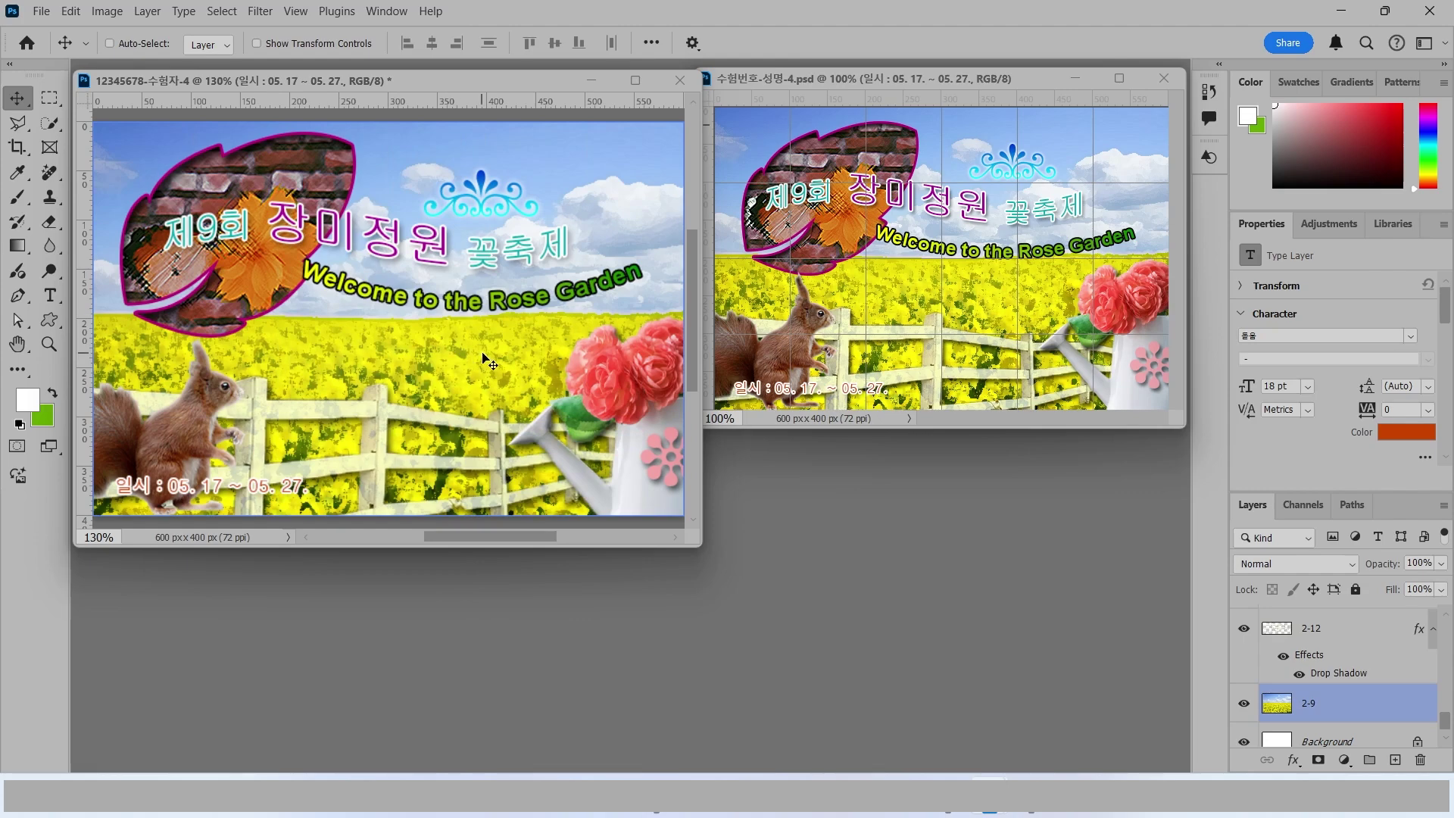
Step: Save the composition as 12345678-수험자-4.psd in the GTQ folder under 문서
{"action": "left_click", "coordinate": [42, 11]}
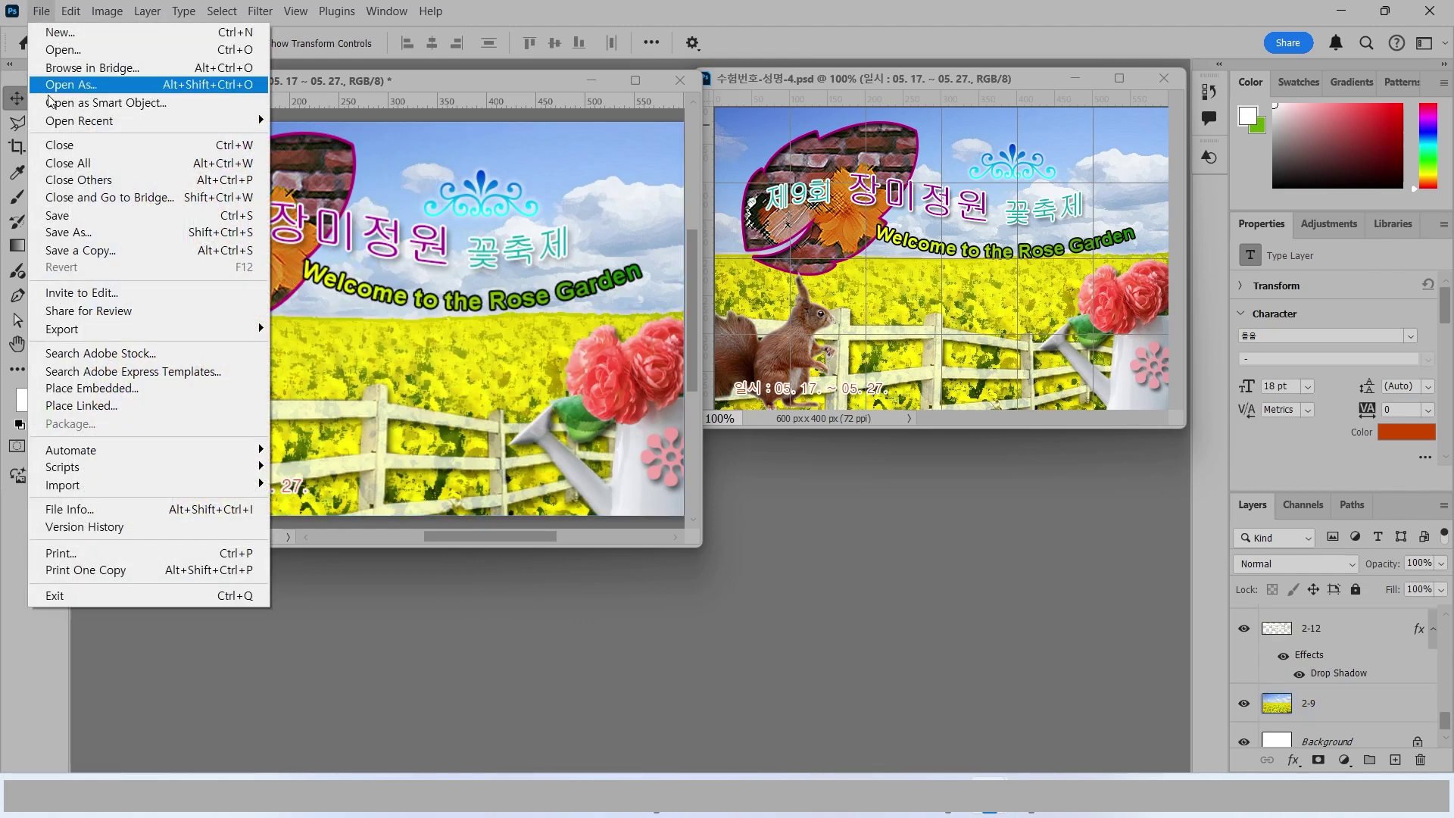
{"action": "left_click", "coordinate": [65, 218]}
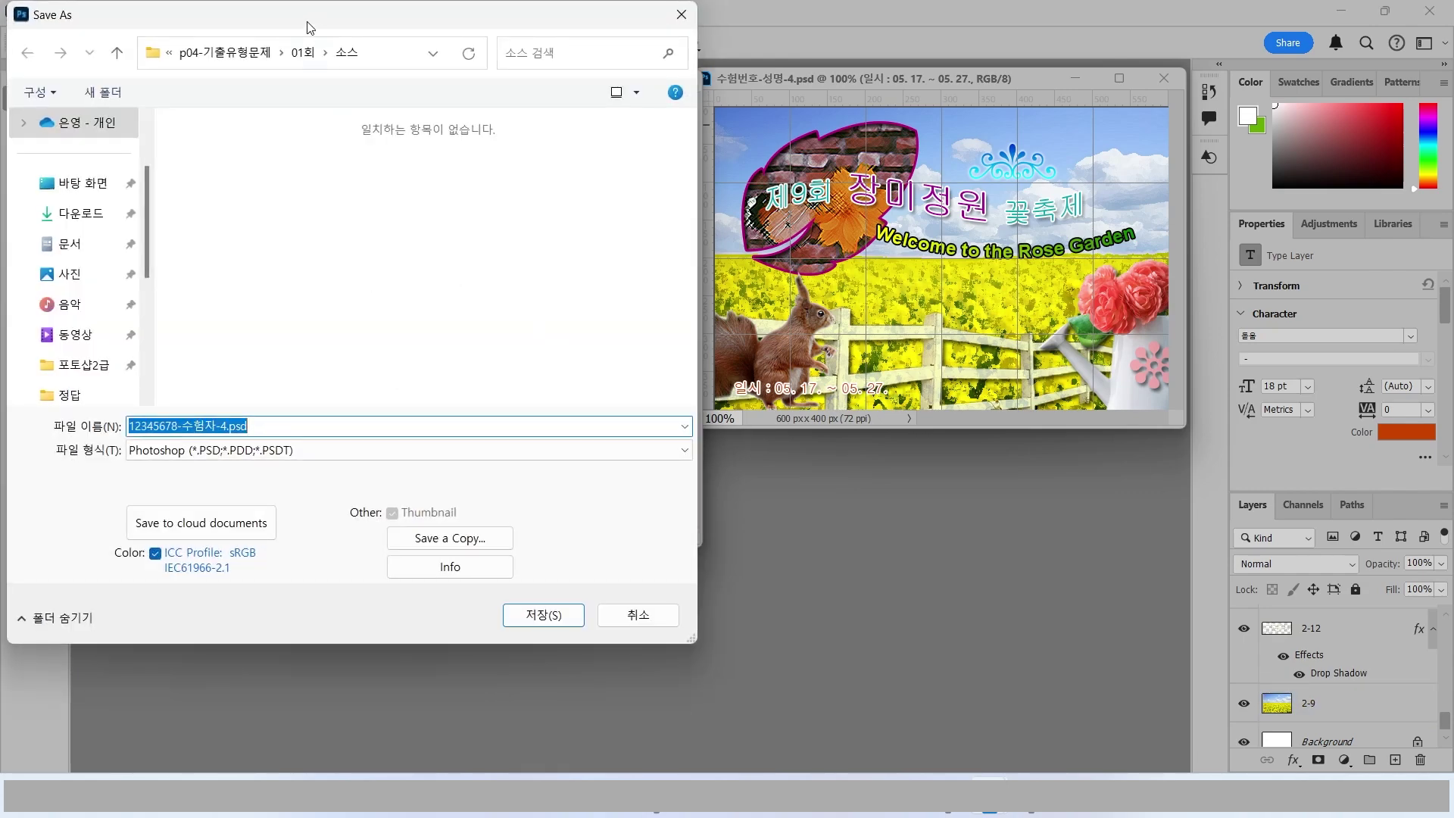
{"action": "left_click", "coordinate": [68, 248]}
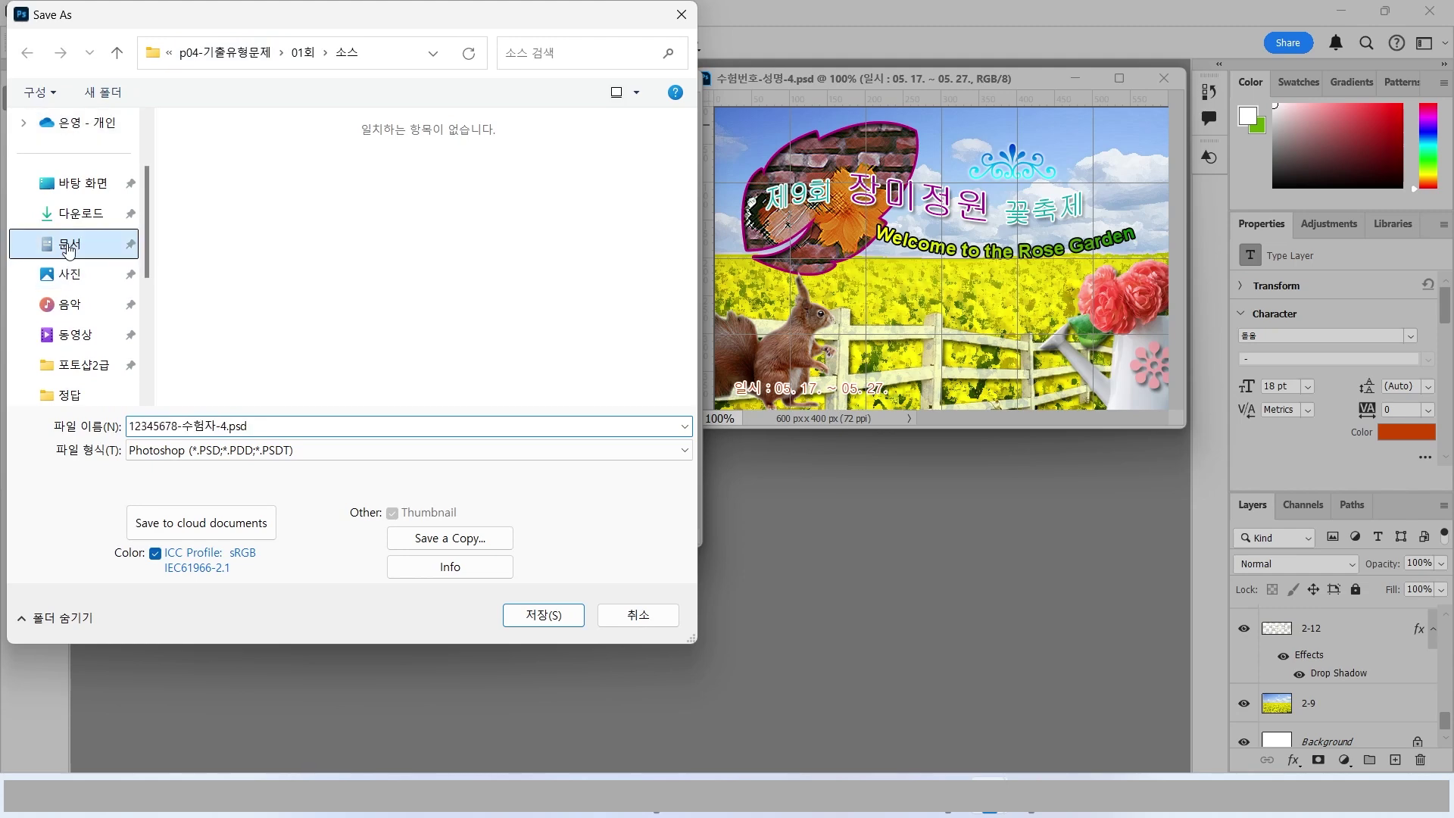
{"action": "double_click", "coordinate": [241, 170]}
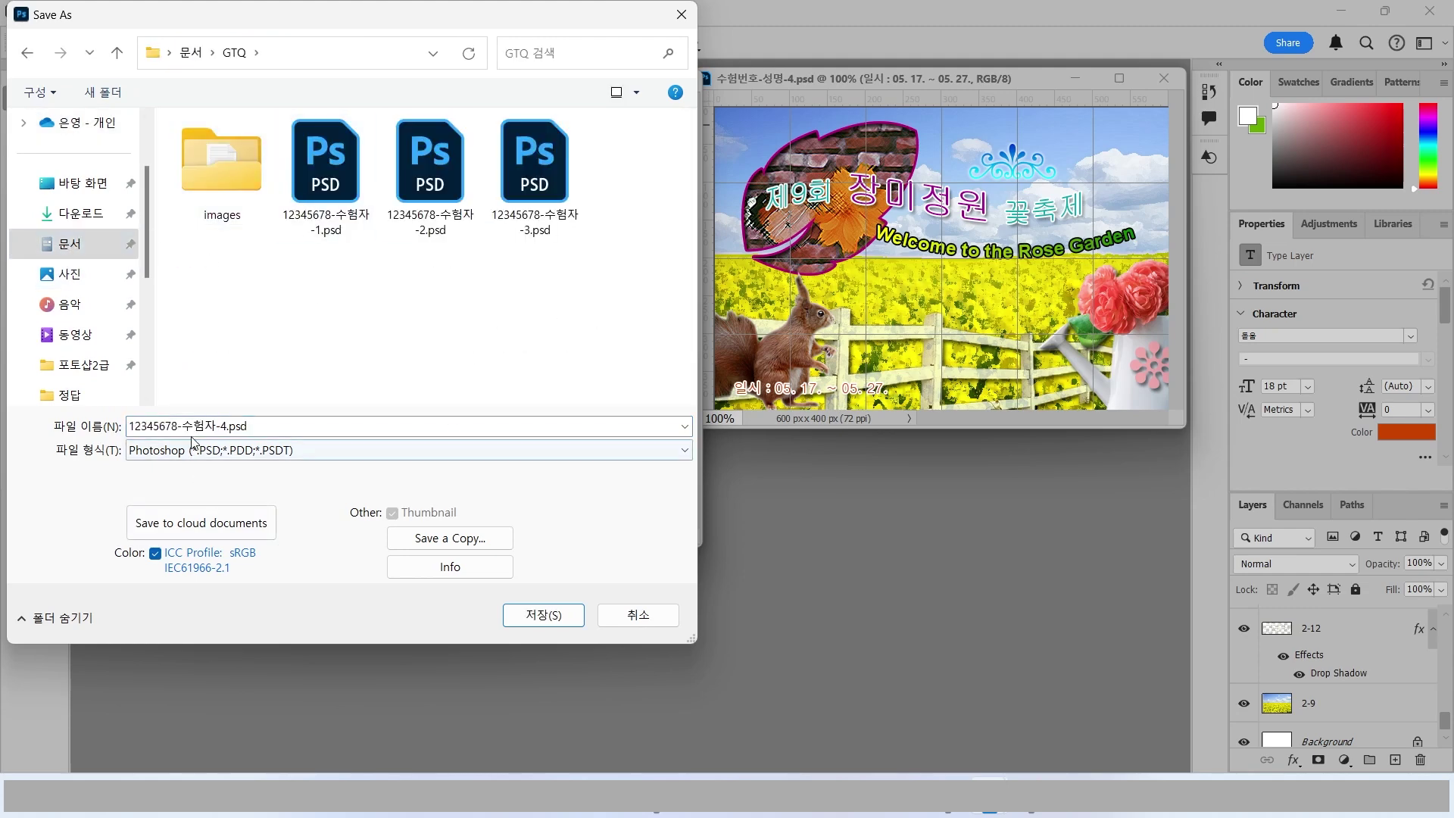
{"action": "left_click", "coordinate": [534, 614]}
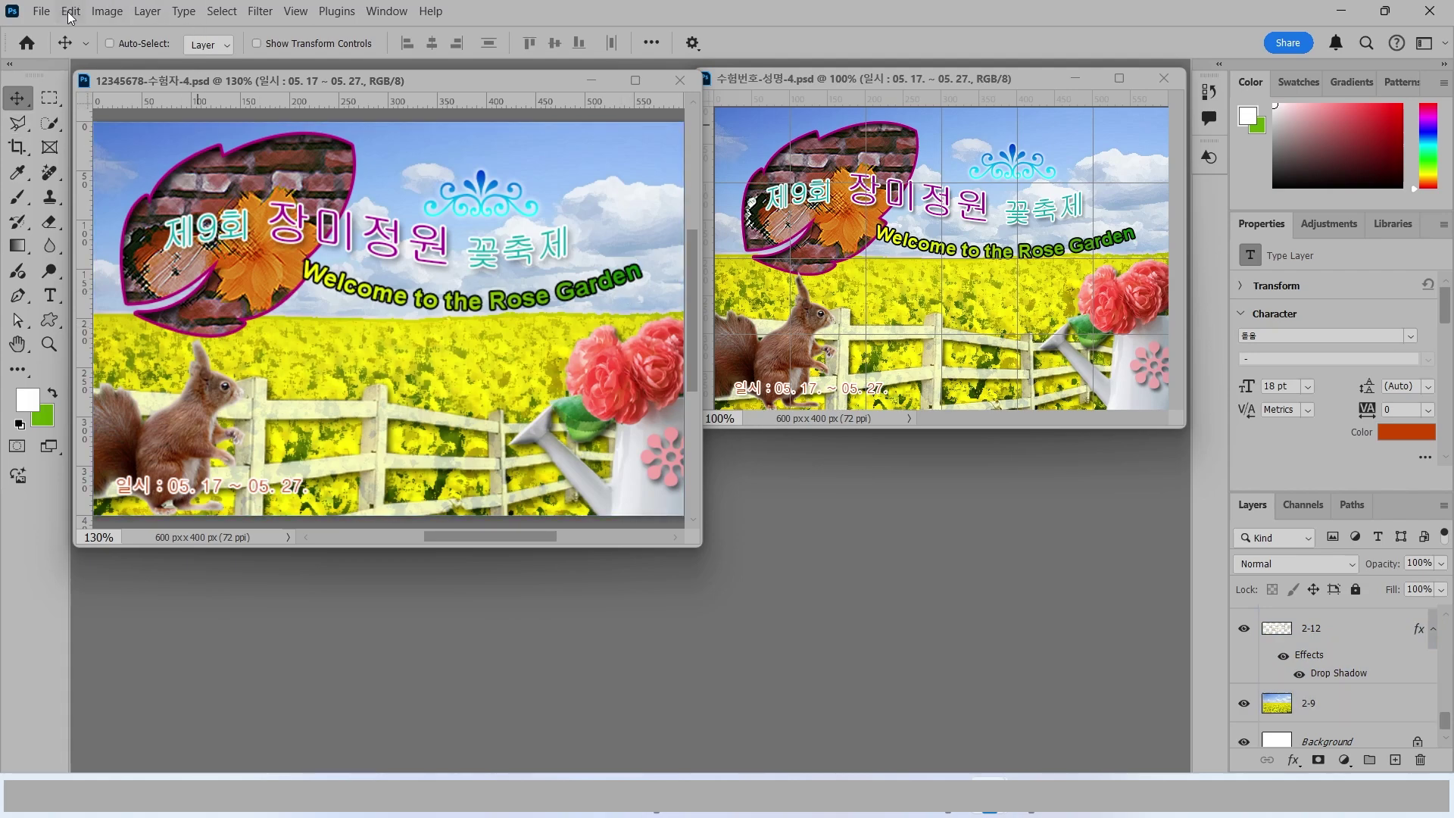
Step: Save a JPEG copy of the composition in the GTQ folder, named 12345678-수험자-4 without the "copy" suffix
{"action": "left_click", "coordinate": [43, 12]}
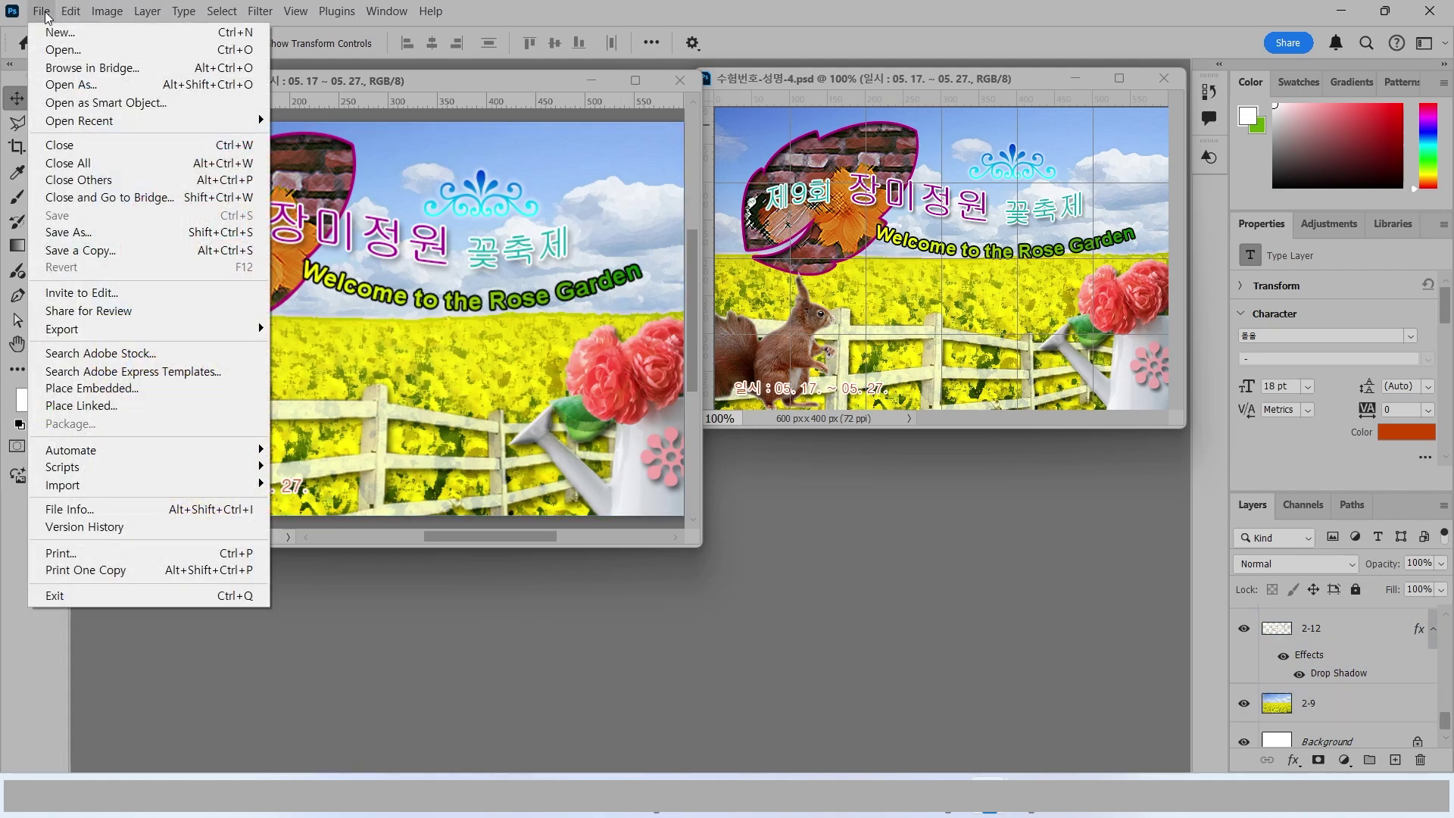
{"action": "left_click", "coordinate": [91, 257]}
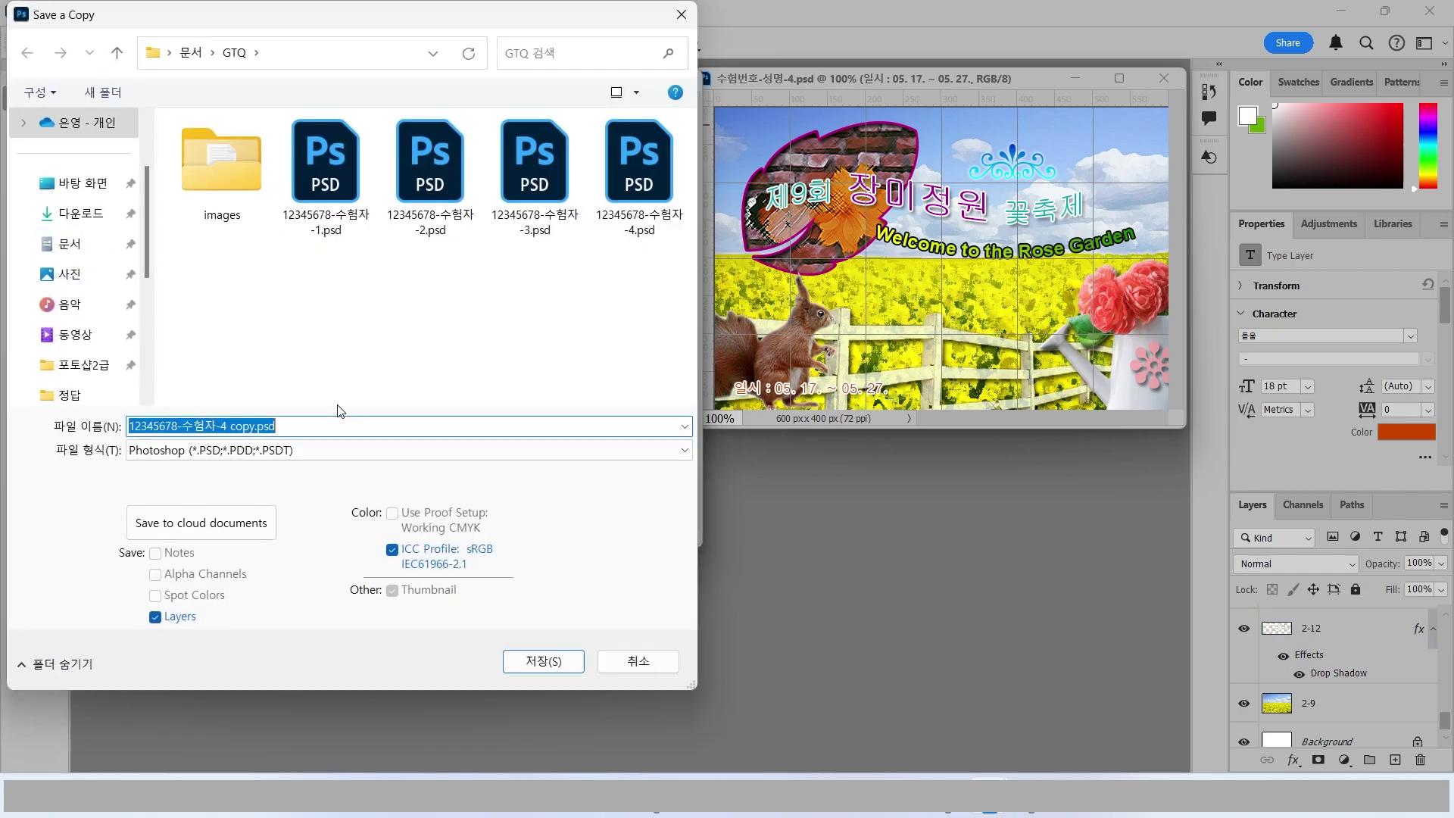
{"action": "left_click", "coordinate": [253, 451]}
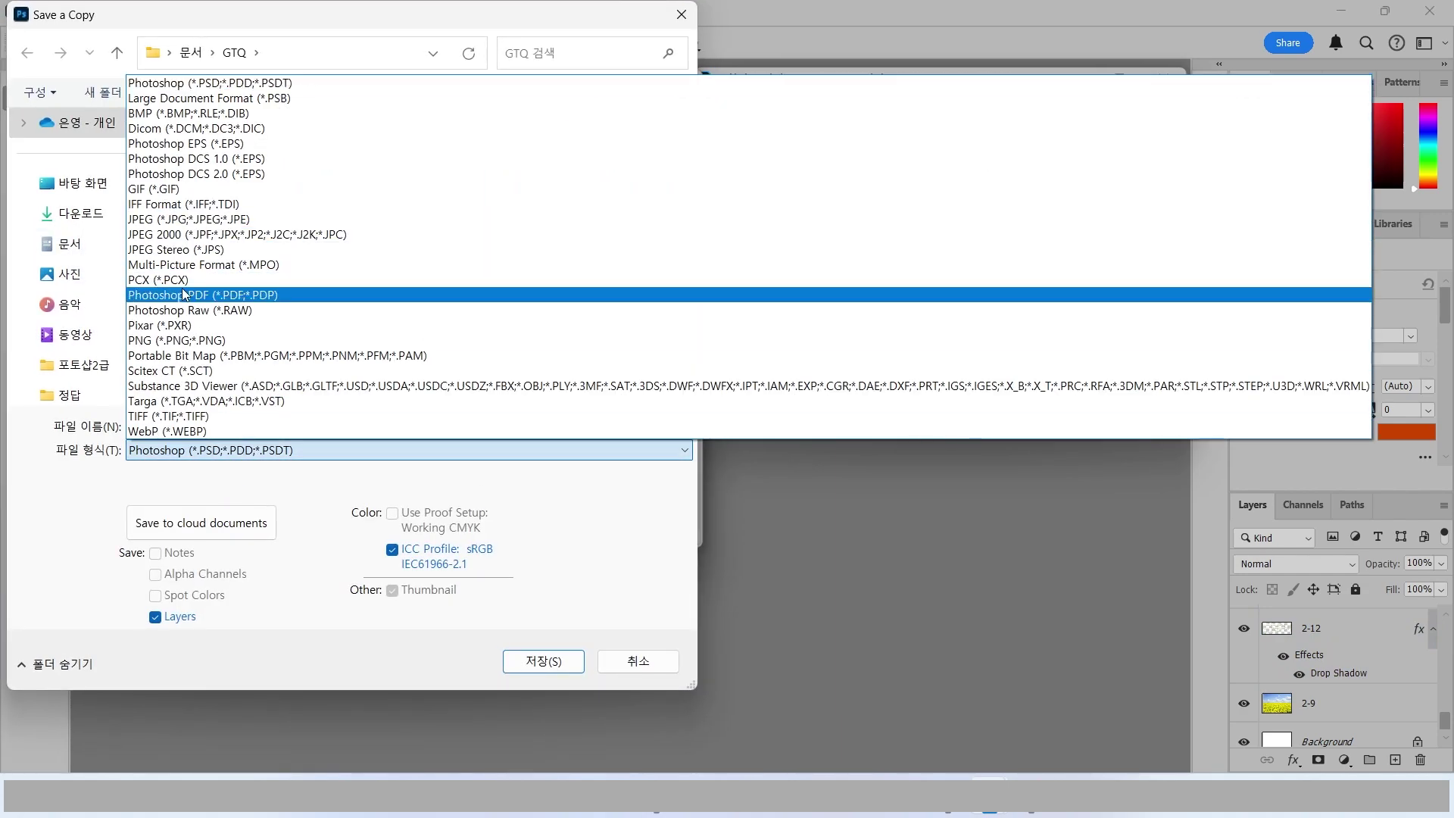
{"action": "left_click", "coordinate": [169, 219]}
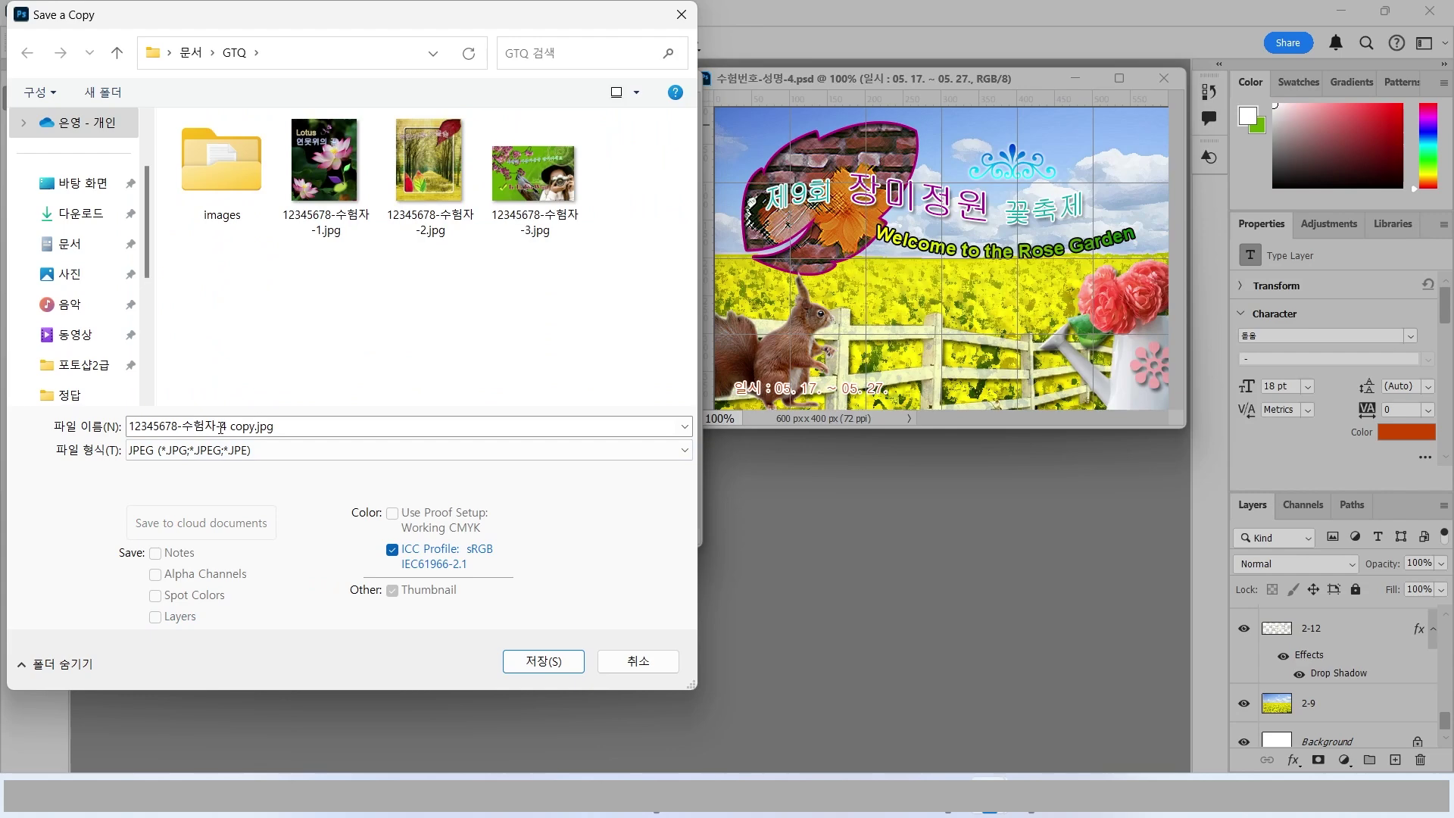
{"action": "left_click", "coordinate": [228, 426]}
{"action": "left_click_drag", "start_coordinate": [227, 427], "coordinate": [277, 426]}
{"action": "key", "text": "BackSpace"}
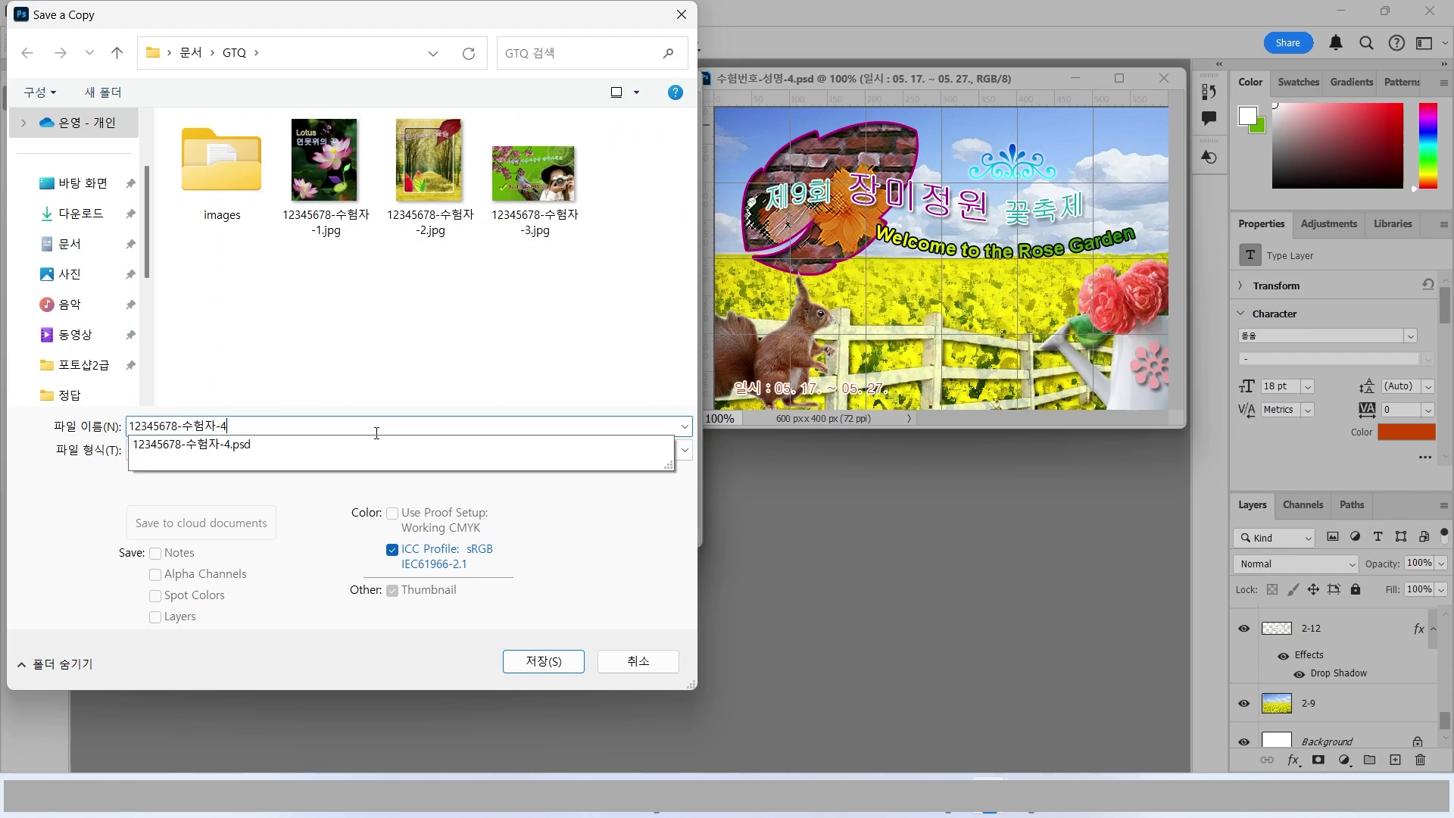
{"action": "key", "text": "Return"}
{"action": "left_click", "coordinate": [856, 179]}
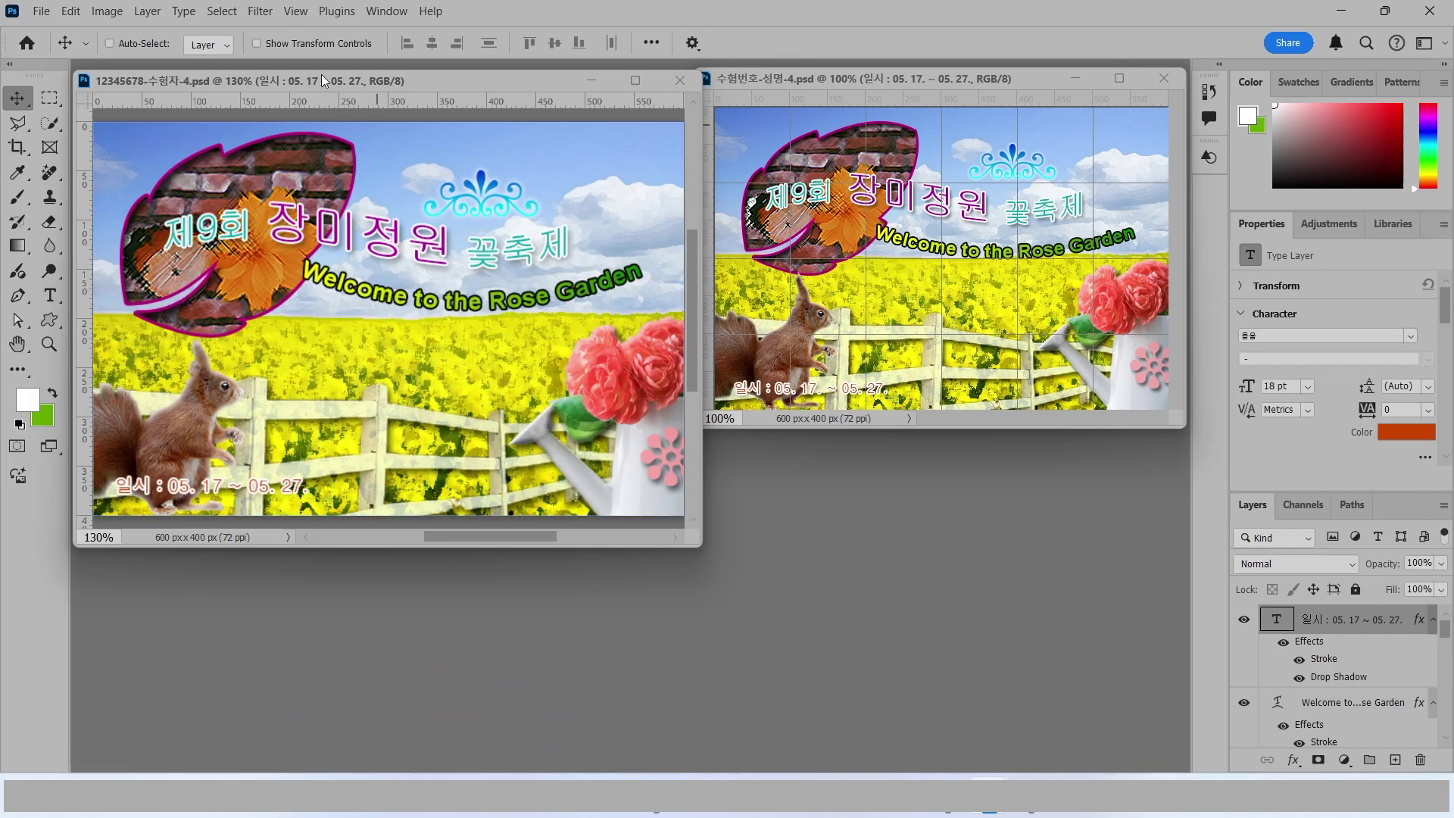
Step: Resize the composition's image to 60 × 40 pixels with its proportions linked
{"action": "left_click", "coordinate": [104, 11]}
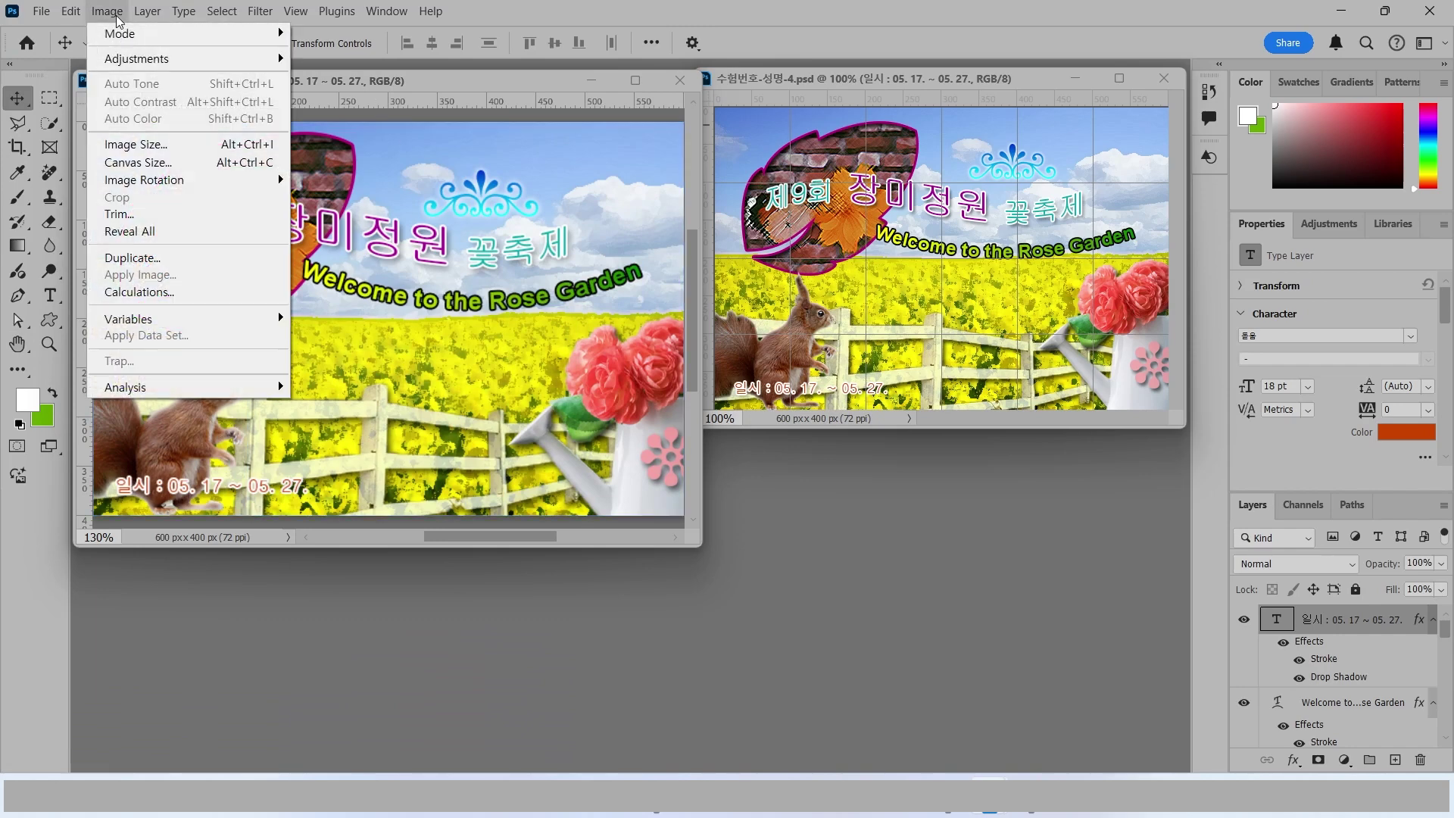
{"action": "left_click", "coordinate": [145, 143]}
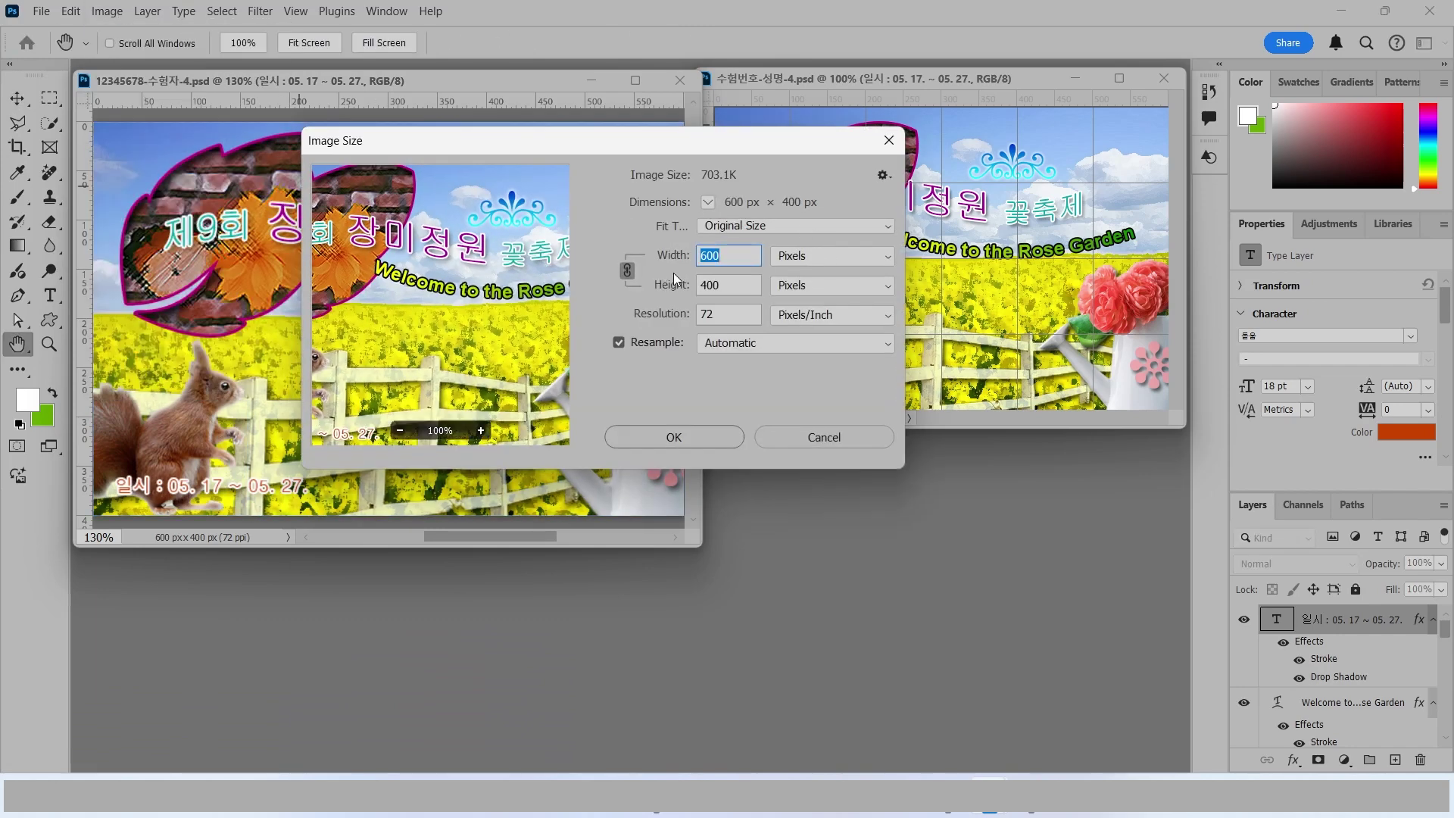
{"action": "key", "text": "alt"}
{"action": "left_click_drag", "start_coordinate": [665, 290], "coordinate": [665, 259]}
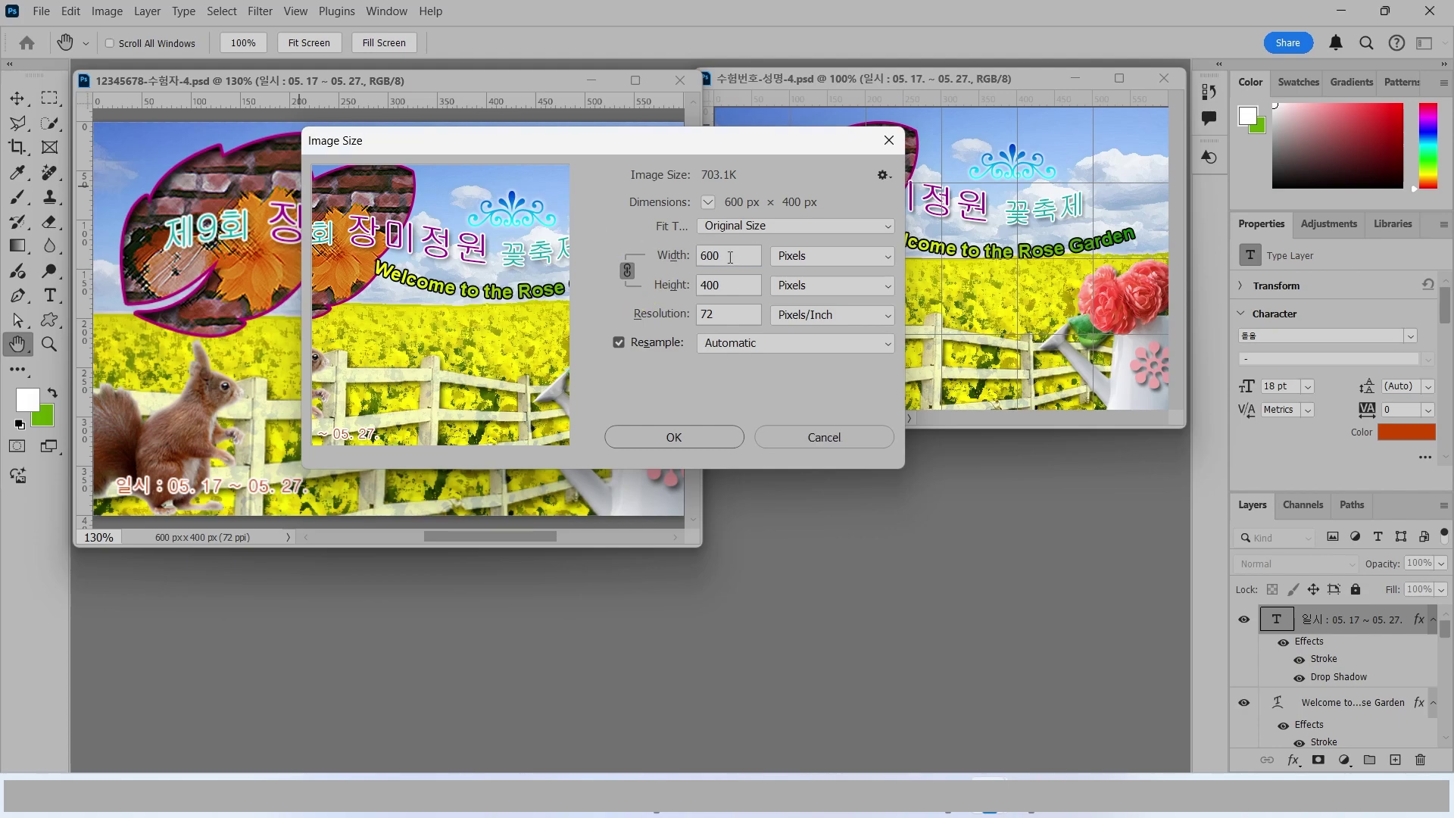
{"action": "type", "text": "6"}
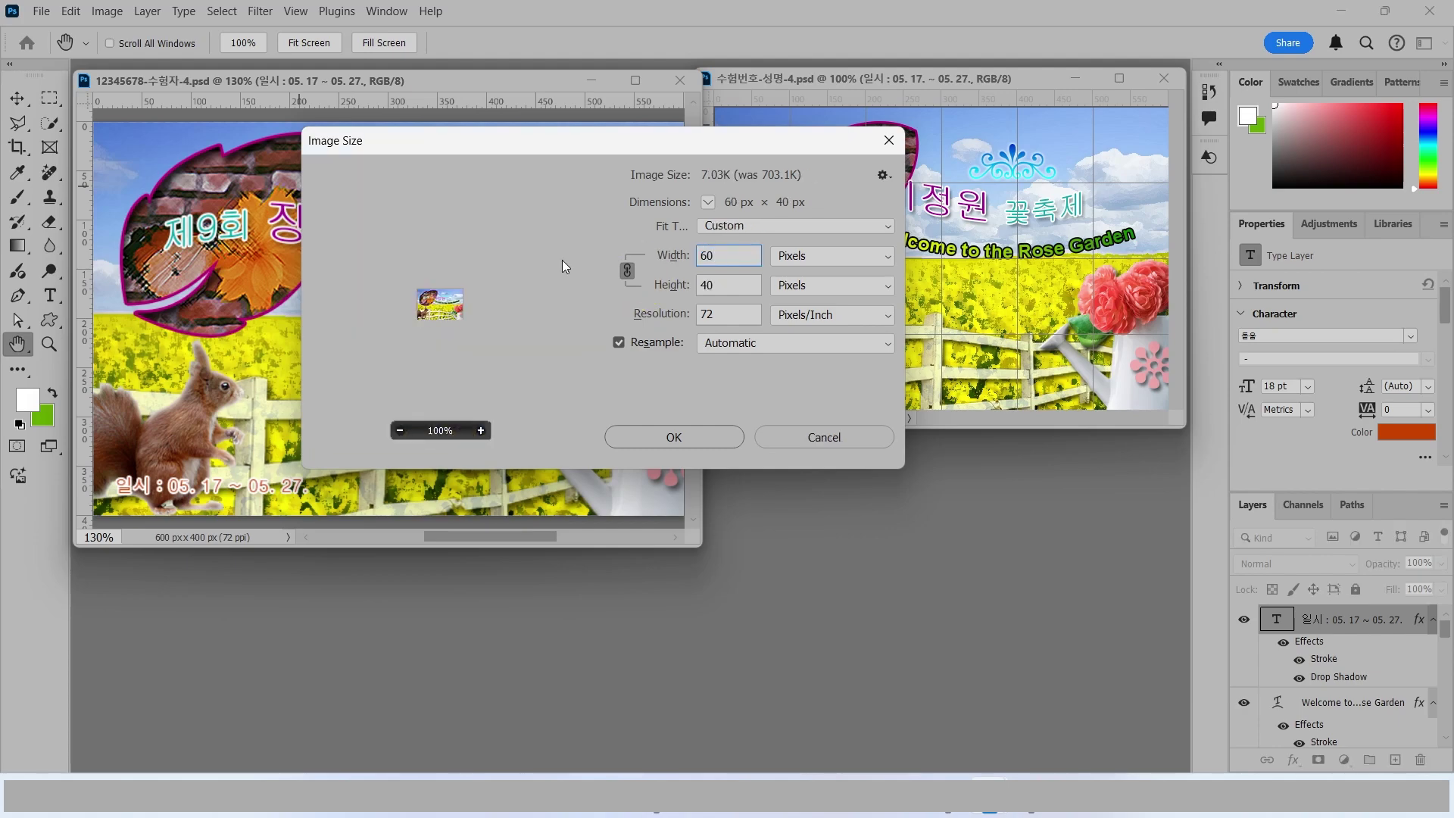
{"action": "key", "text": "Return"}
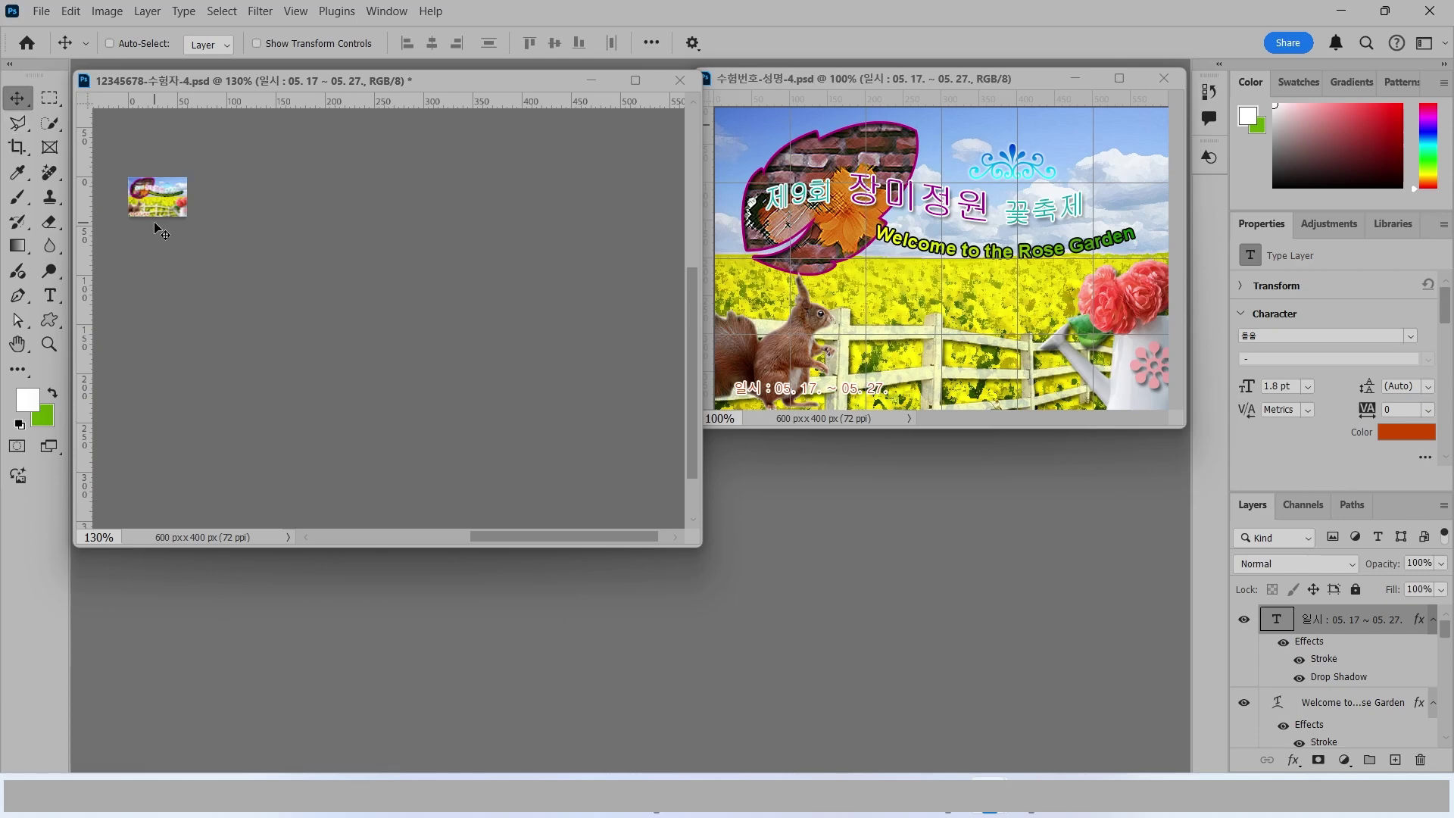
Step: Save the reduced 12345678-수험자-4.psd over the existing file and close its document
{"action": "left_click", "coordinate": [42, 12]}
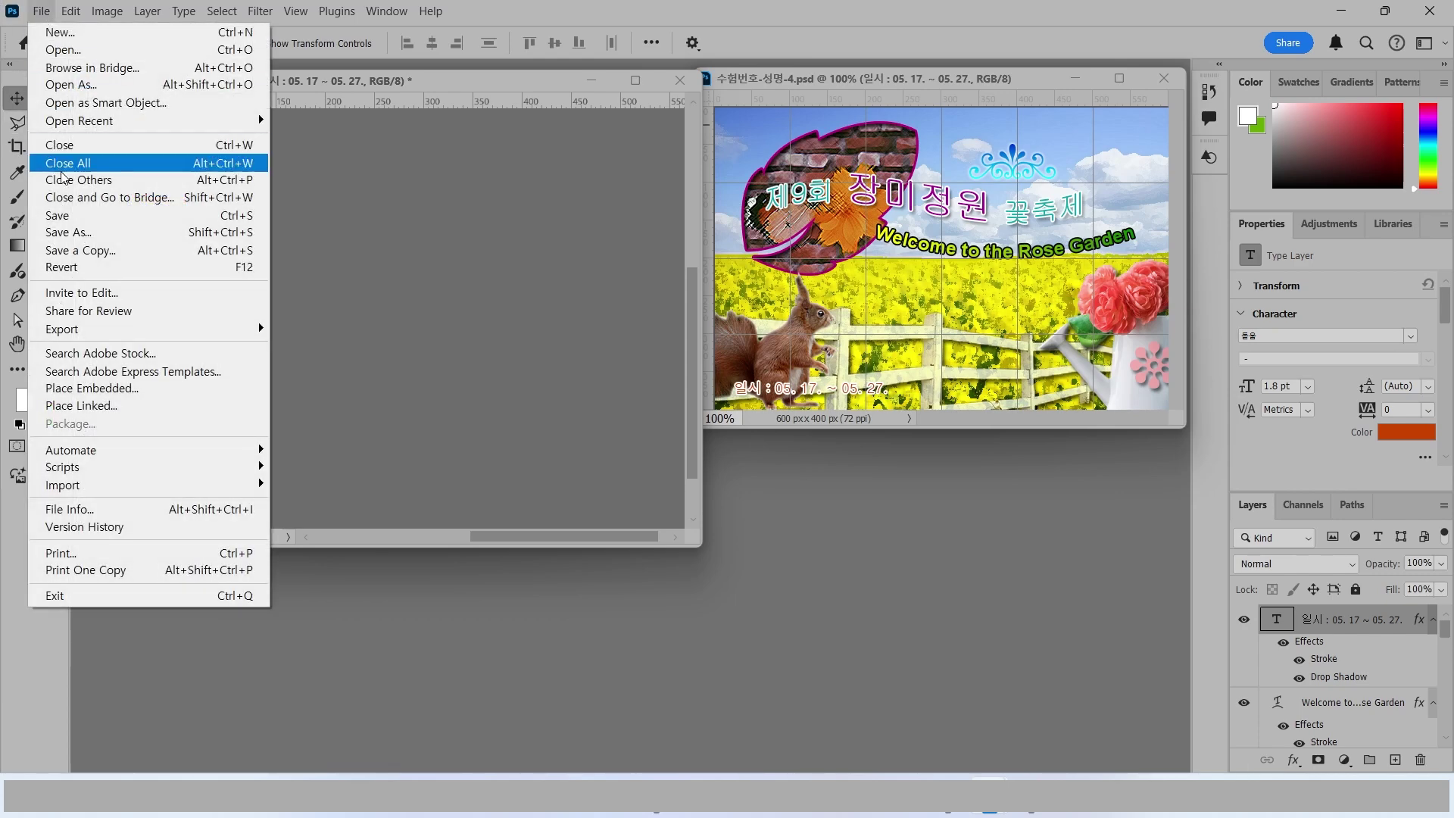
{"action": "left_click", "coordinate": [61, 217]}
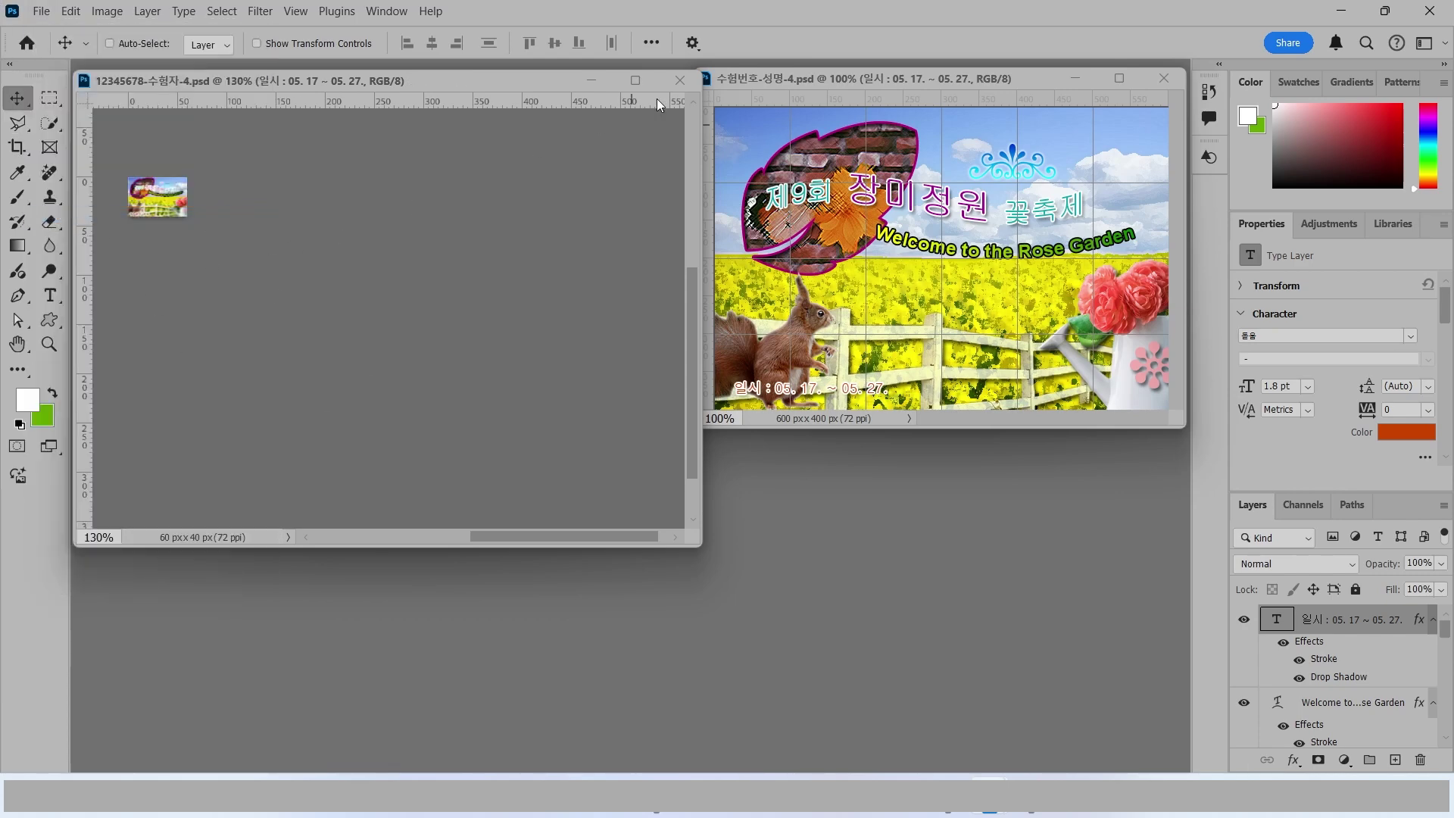
{"action": "left_click", "coordinate": [679, 81]}
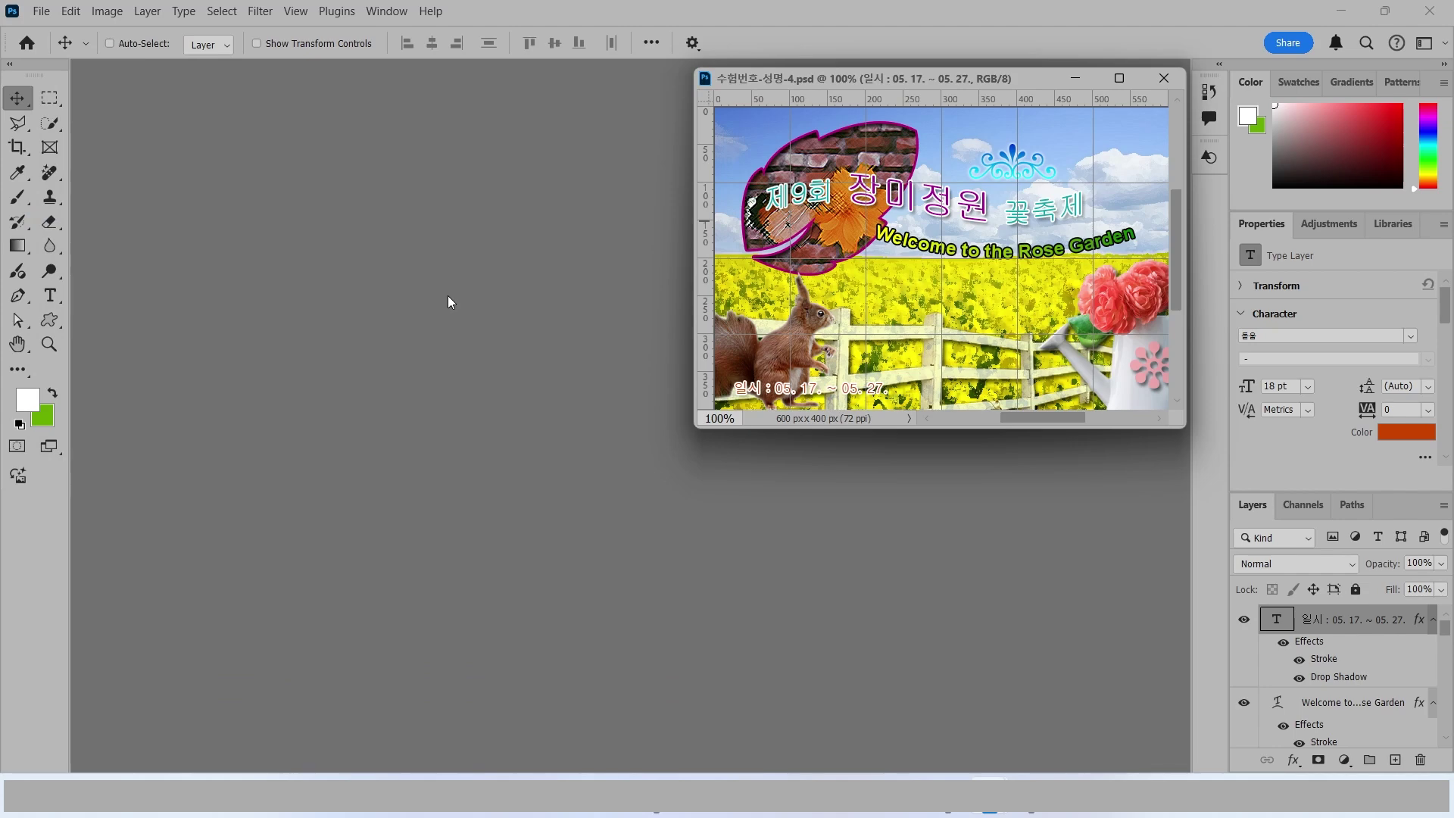